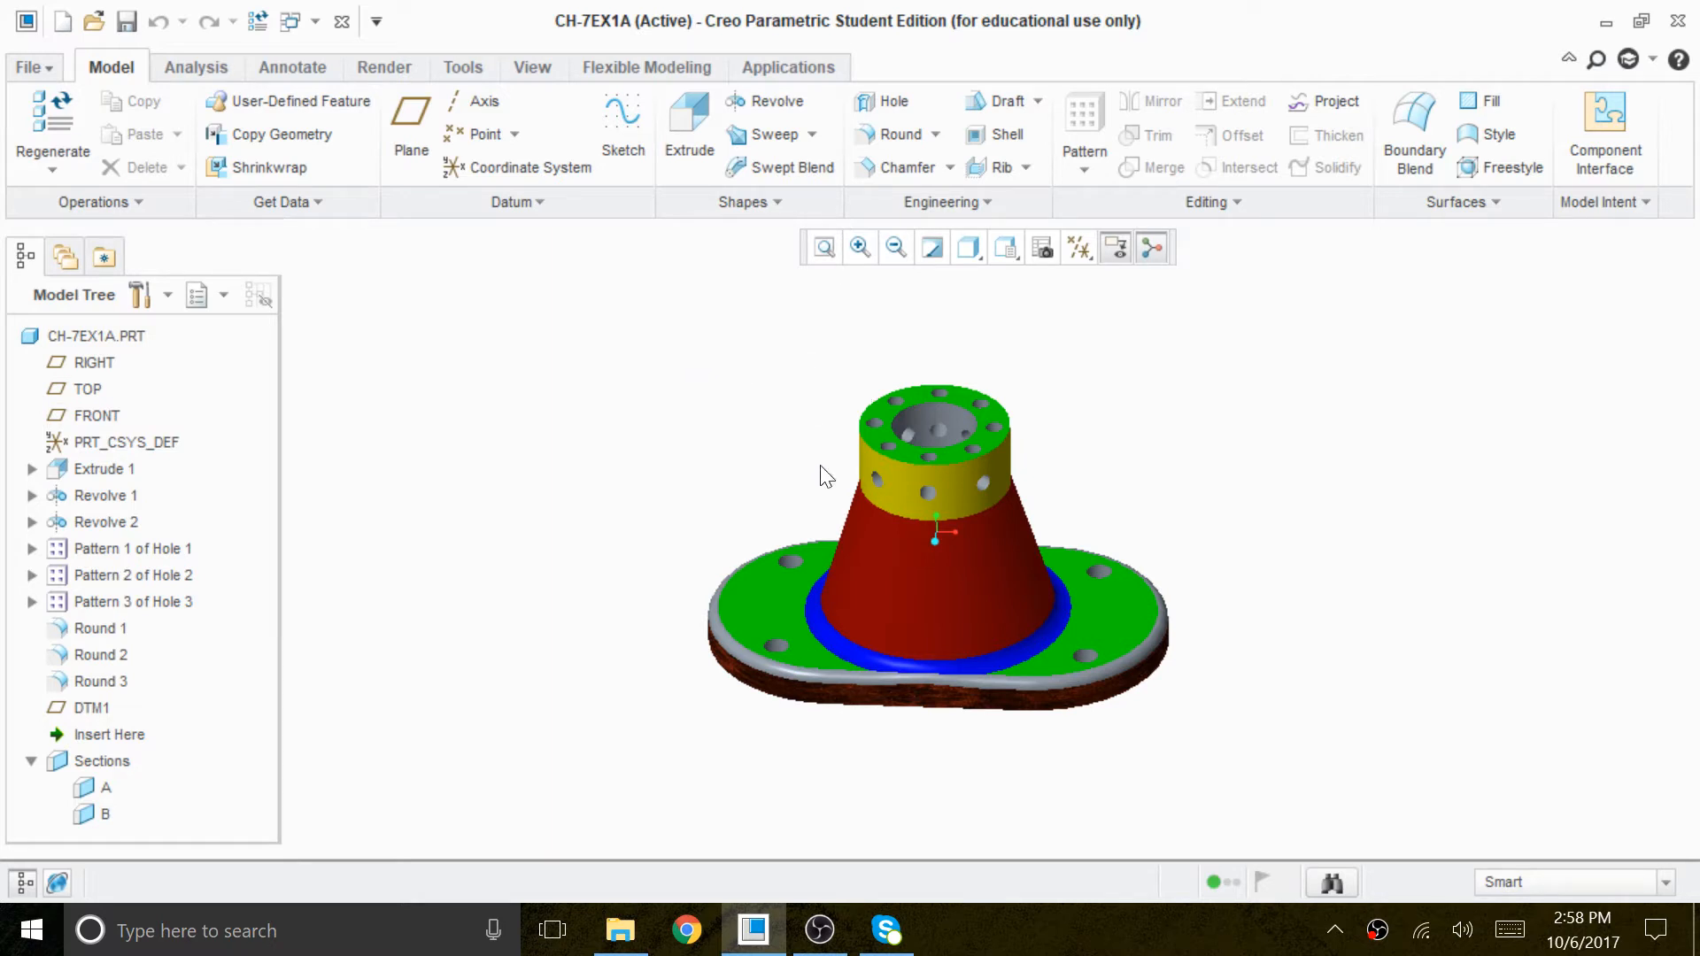
mouse_move(728, 512)
middle_mouse_down()
mouse_move(699, 407)
mouse_move(683, 542)
mouse_move(668, 481)
mouse_move(670, 504)
mouse_move(682, 481)
mouse_move(690, 501)
mouse_move(676, 513)
middle_mouse_up()
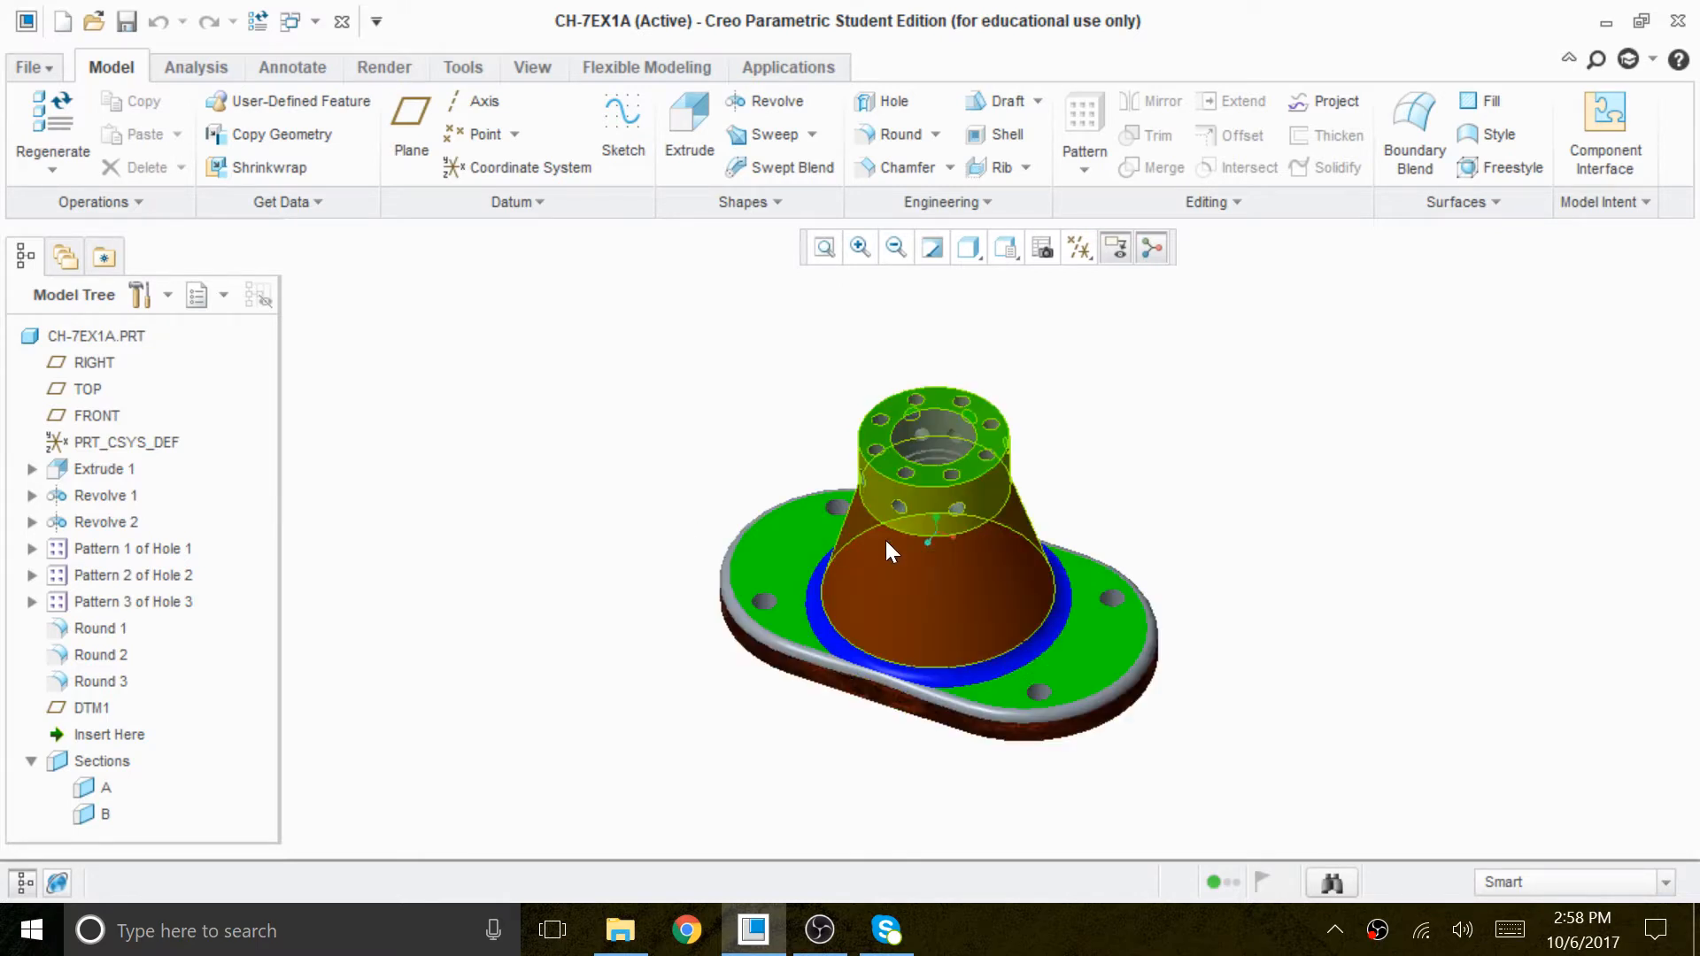
mouse_move(1119, 523)
middle_mouse_down()
mouse_move(1124, 448)
mouse_move(1119, 510)
mouse_move(1142, 490)
mouse_move(1135, 507)
middle_mouse_up()
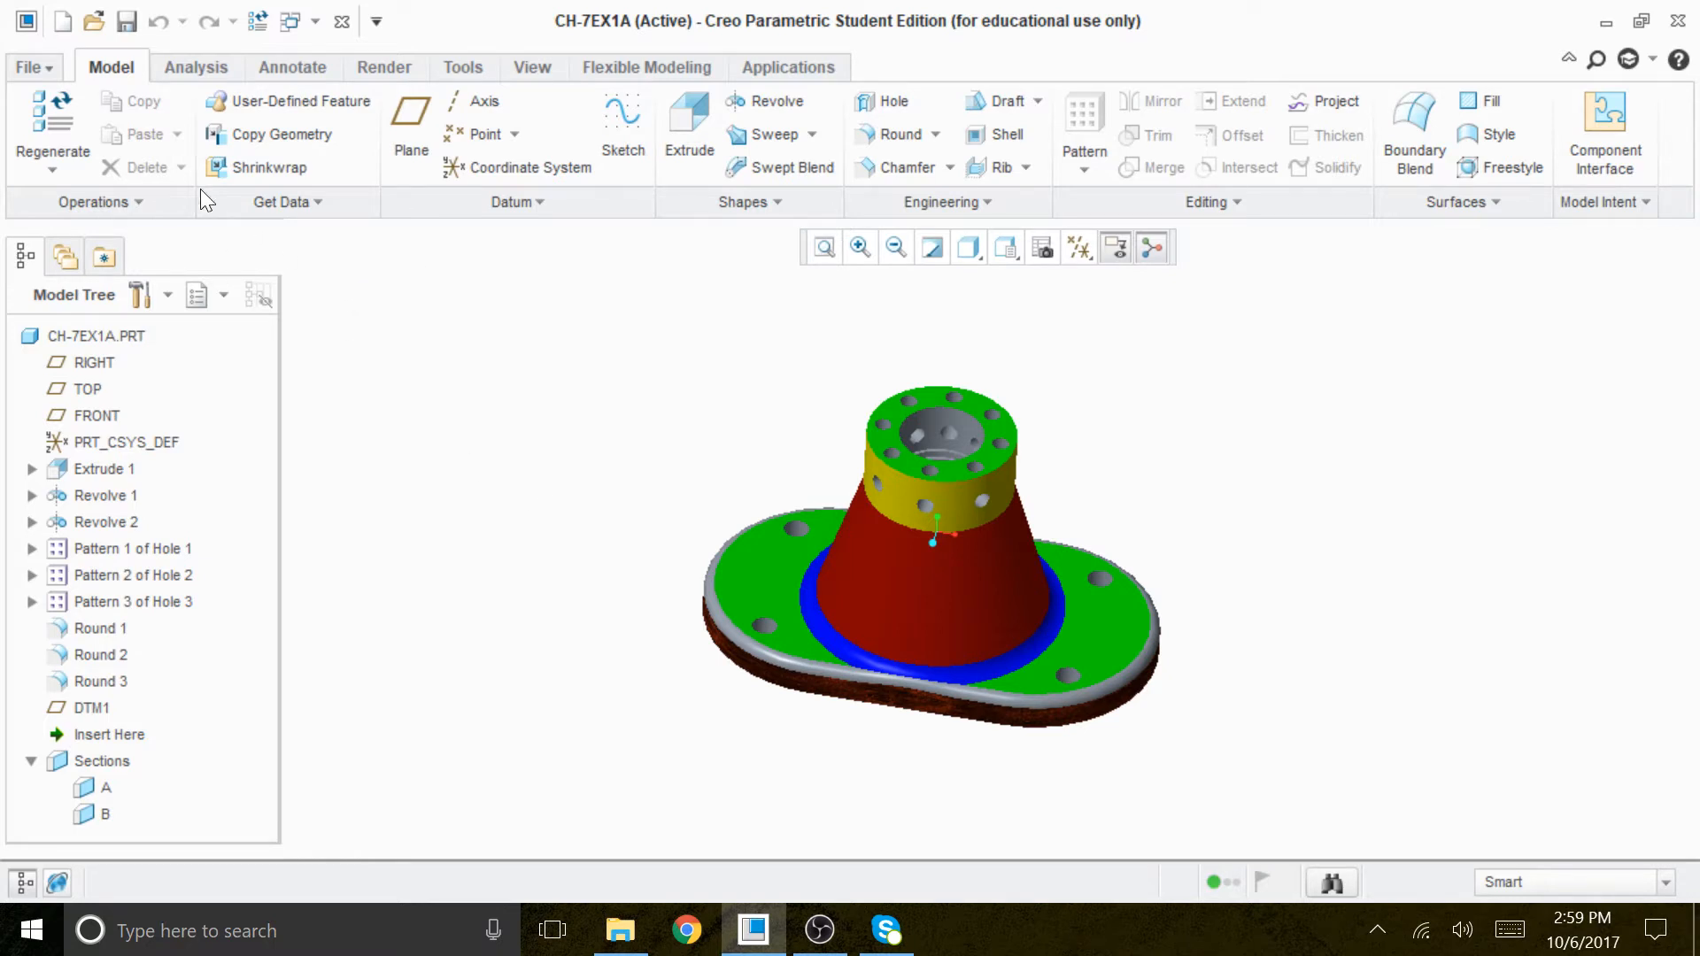
Start a new drawing file named CH7-EX1.
left_click(67, 20)
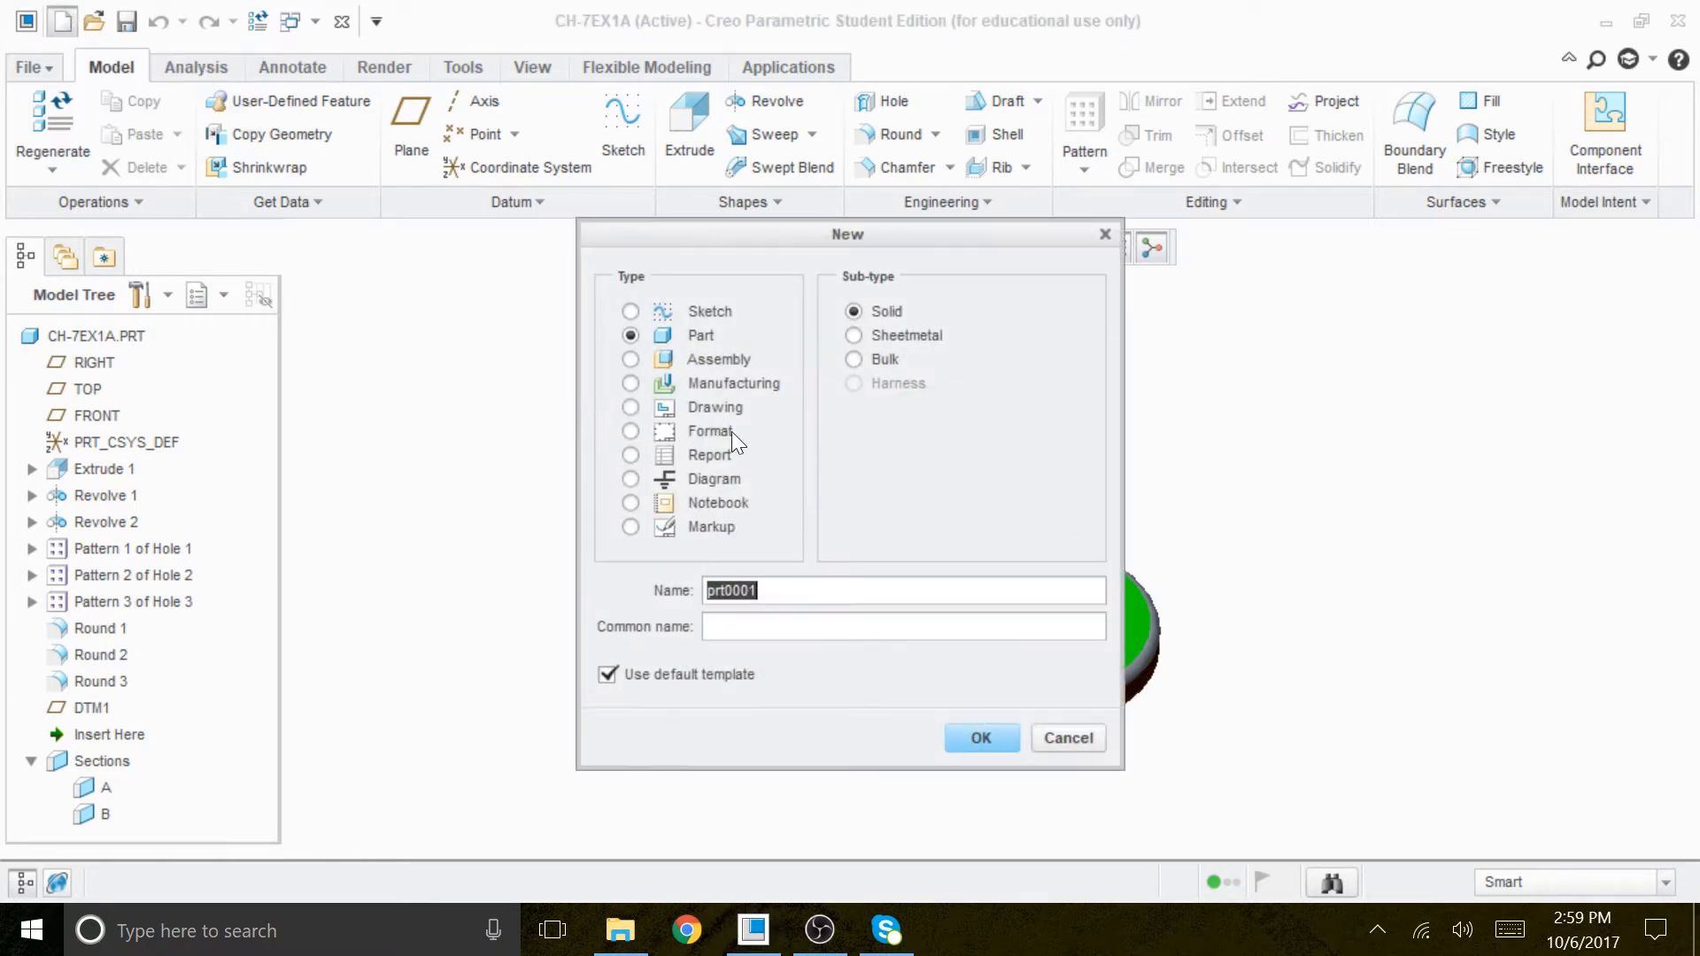
left_click(630, 406)
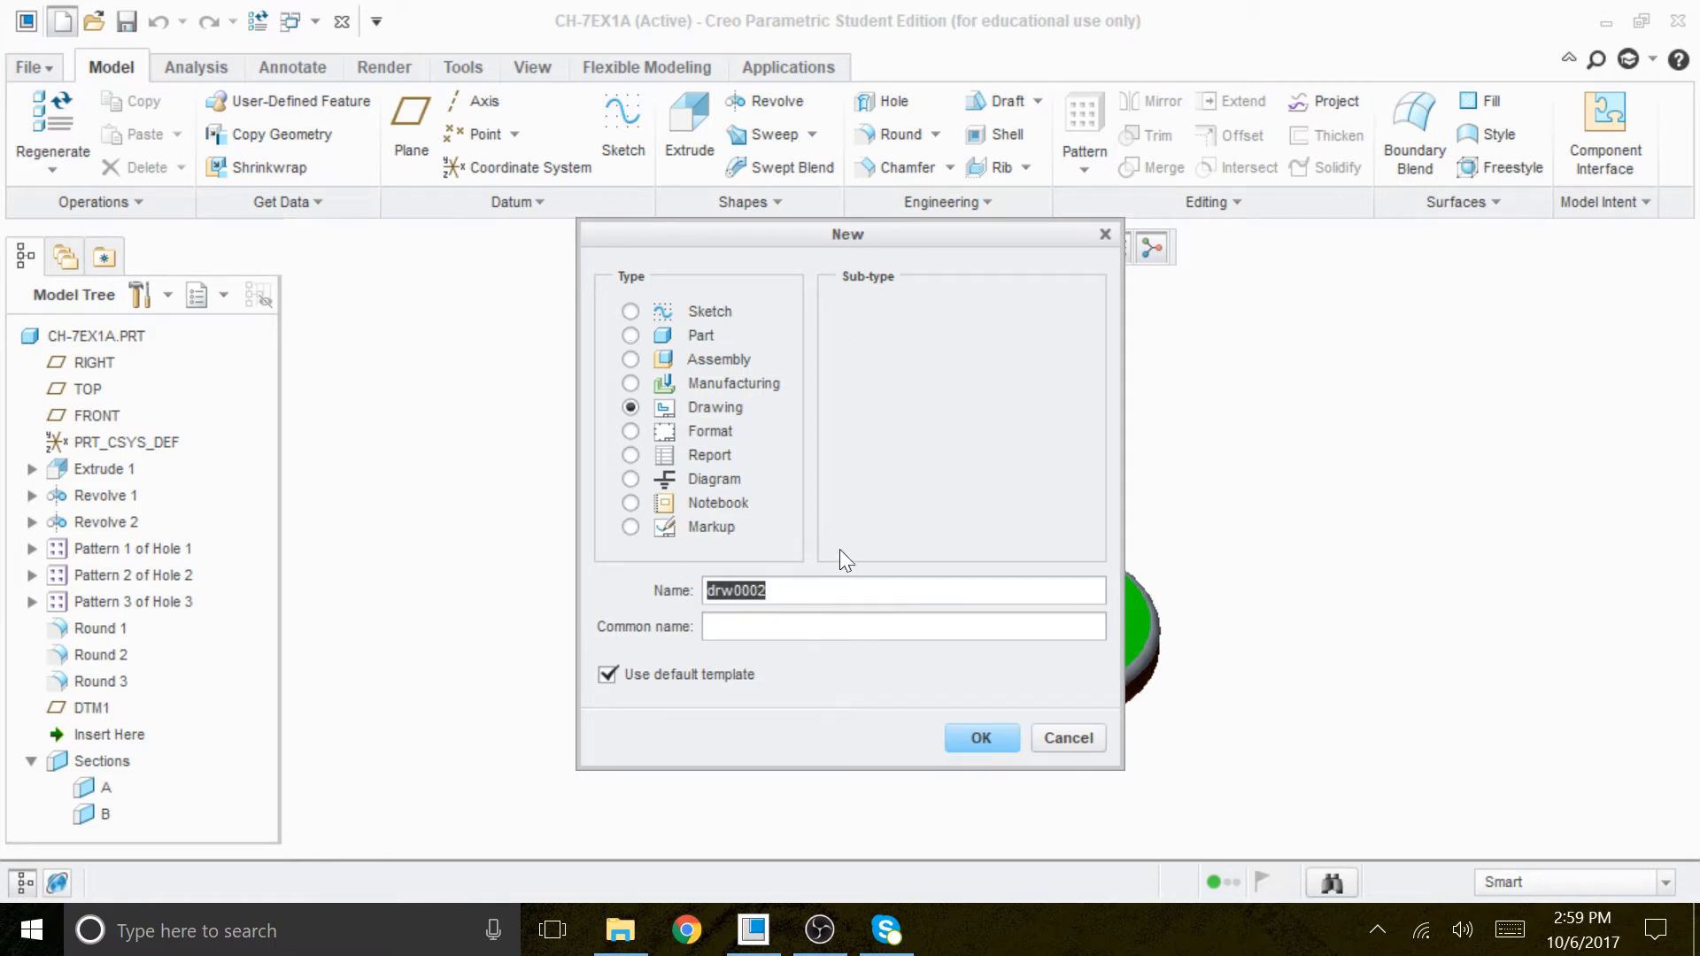
type("Ch")
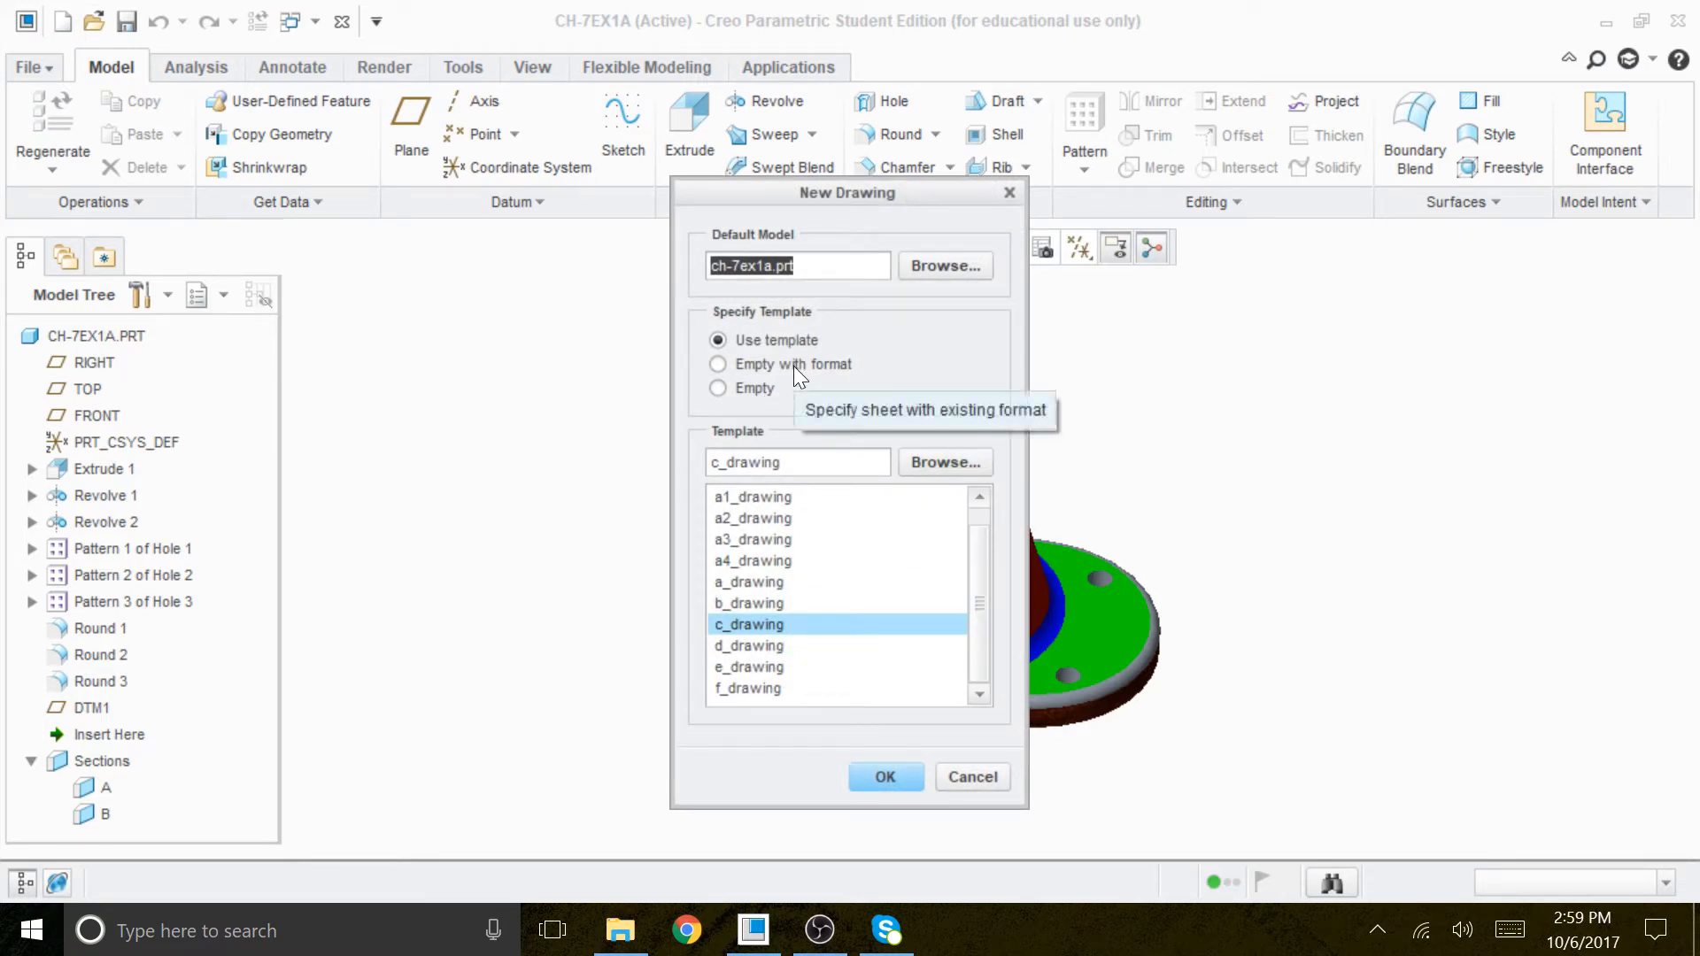
Create the drawing of ch-7ex1a.prt as an empty sheet with the b.frm system format.
left_click(793, 365)
left_click(946, 462)
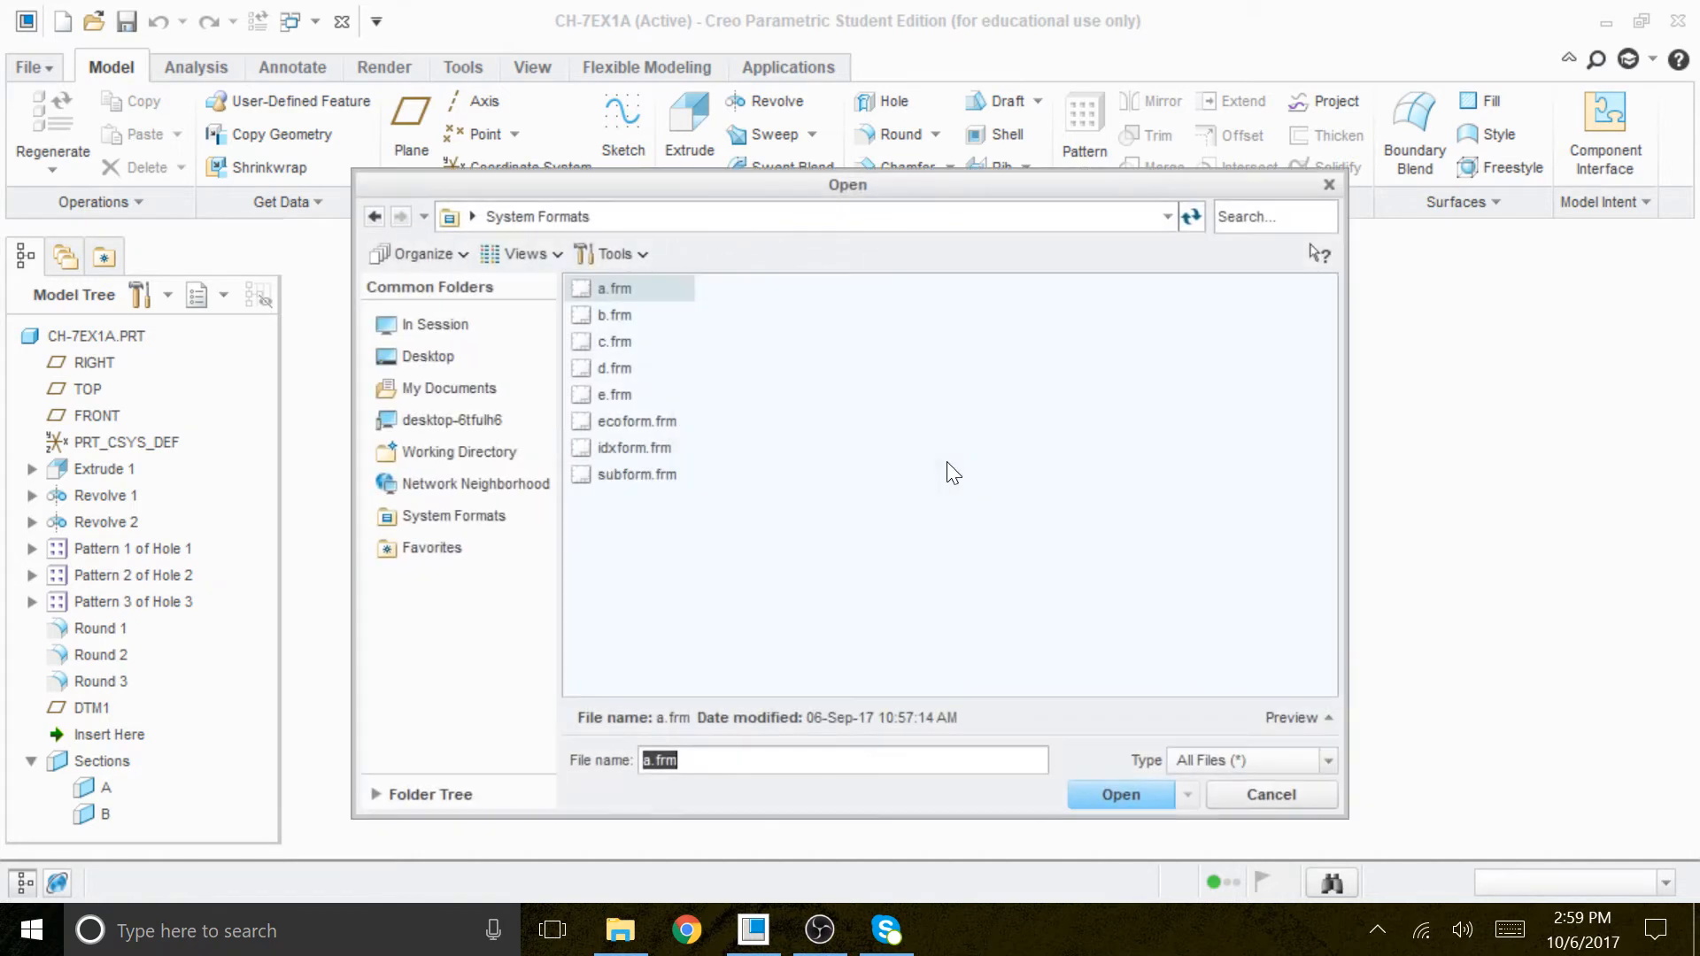
left_click(621, 315)
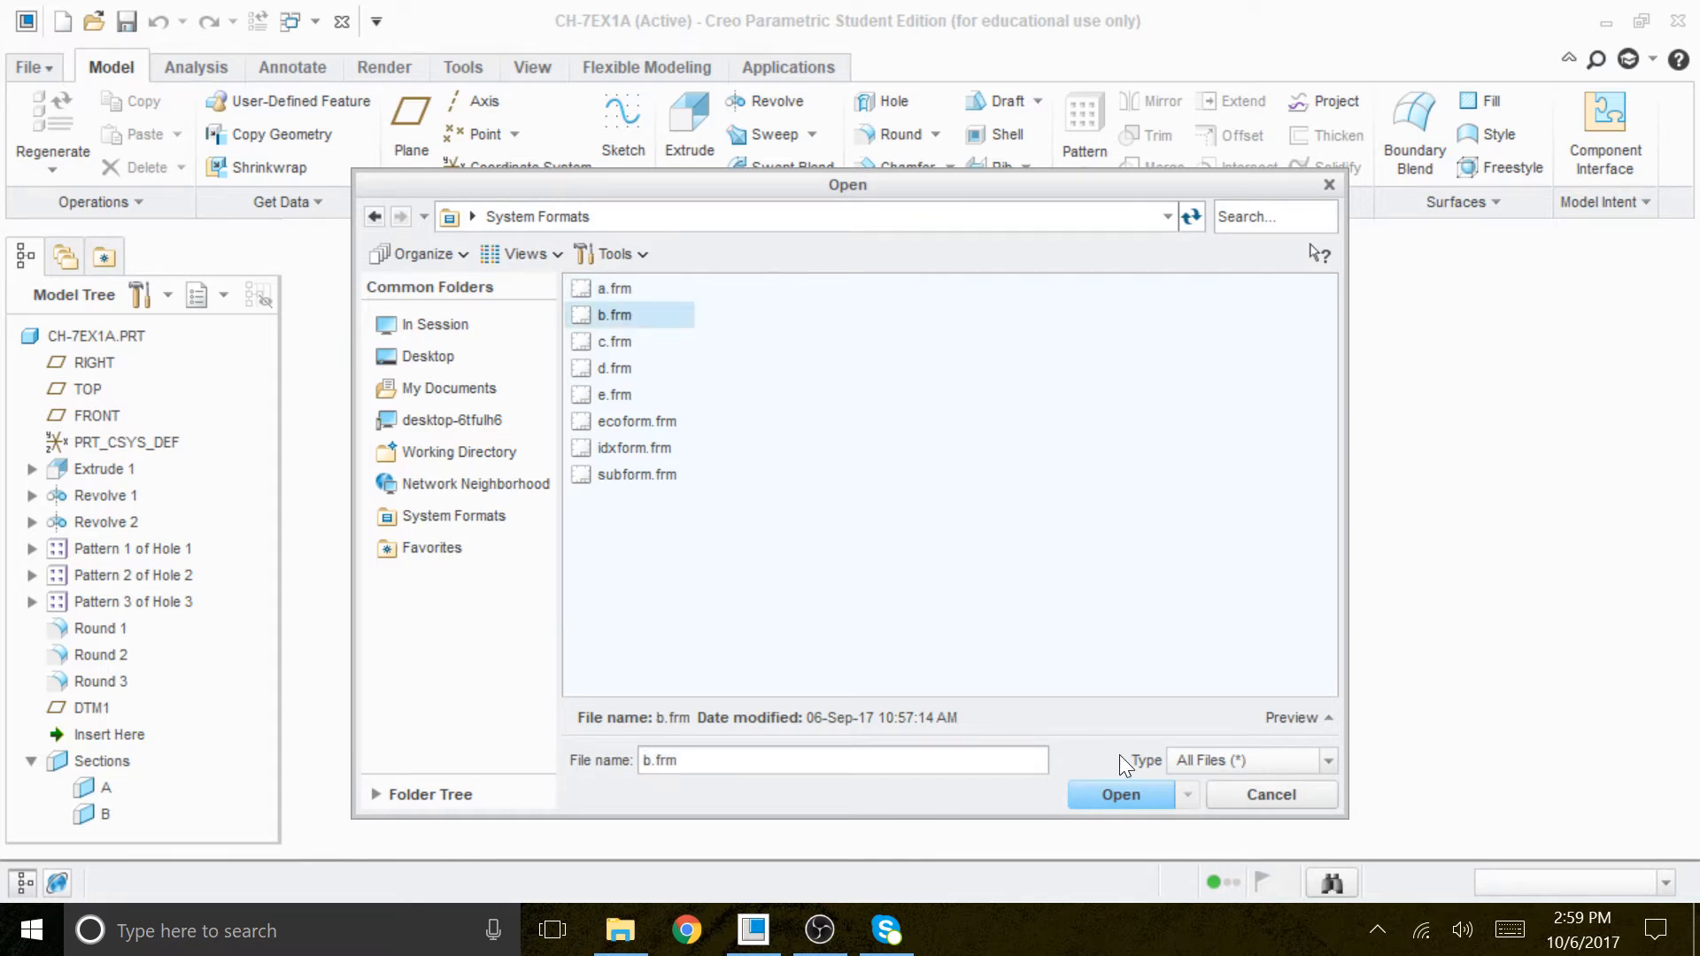
left_click(1115, 793)
left_click(881, 775)
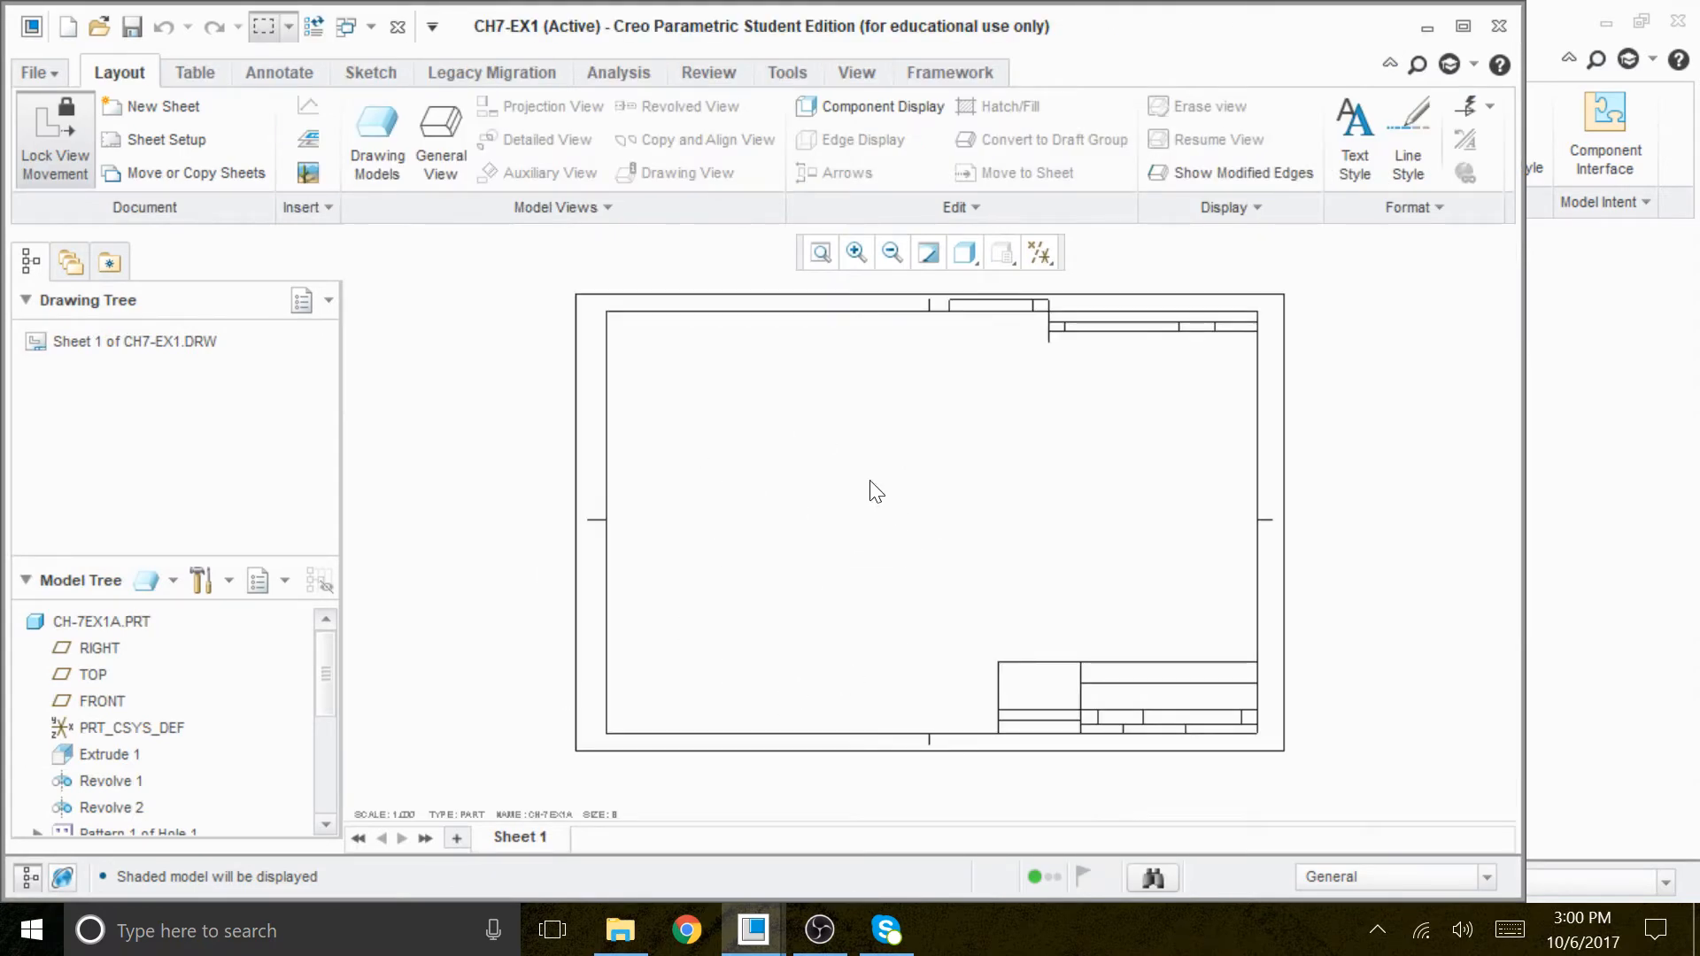
Hide the drawing and model trees and maximize the drawing window.
left_click(30, 877)
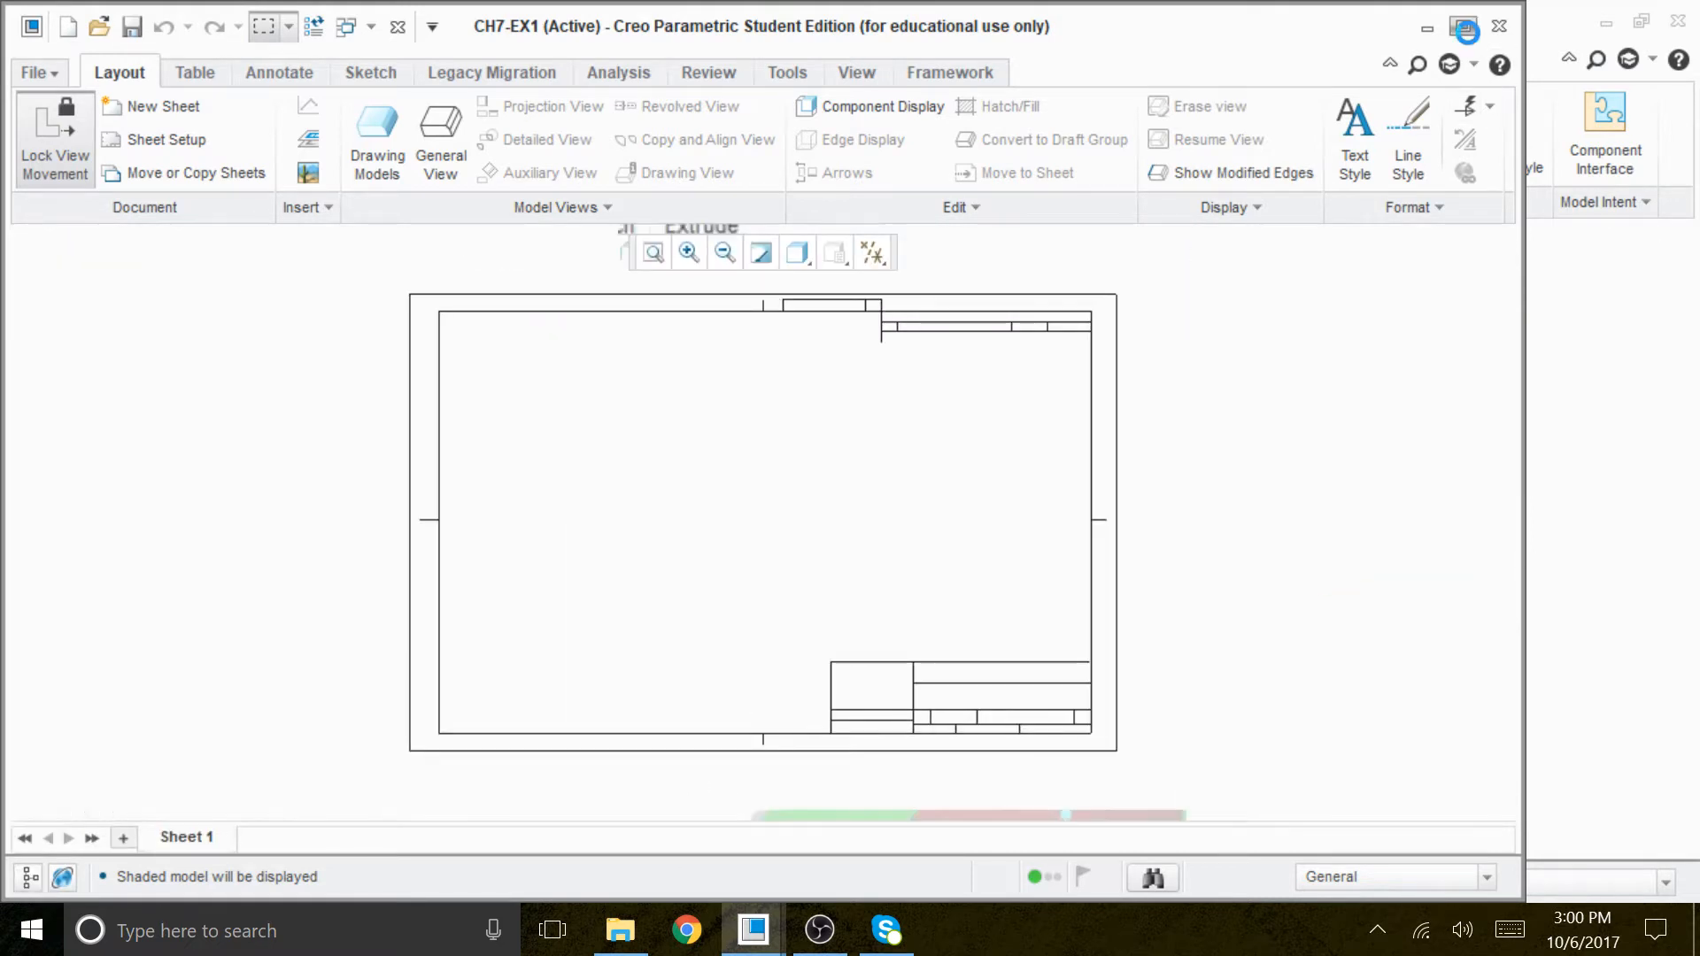
left_click(1463, 26)
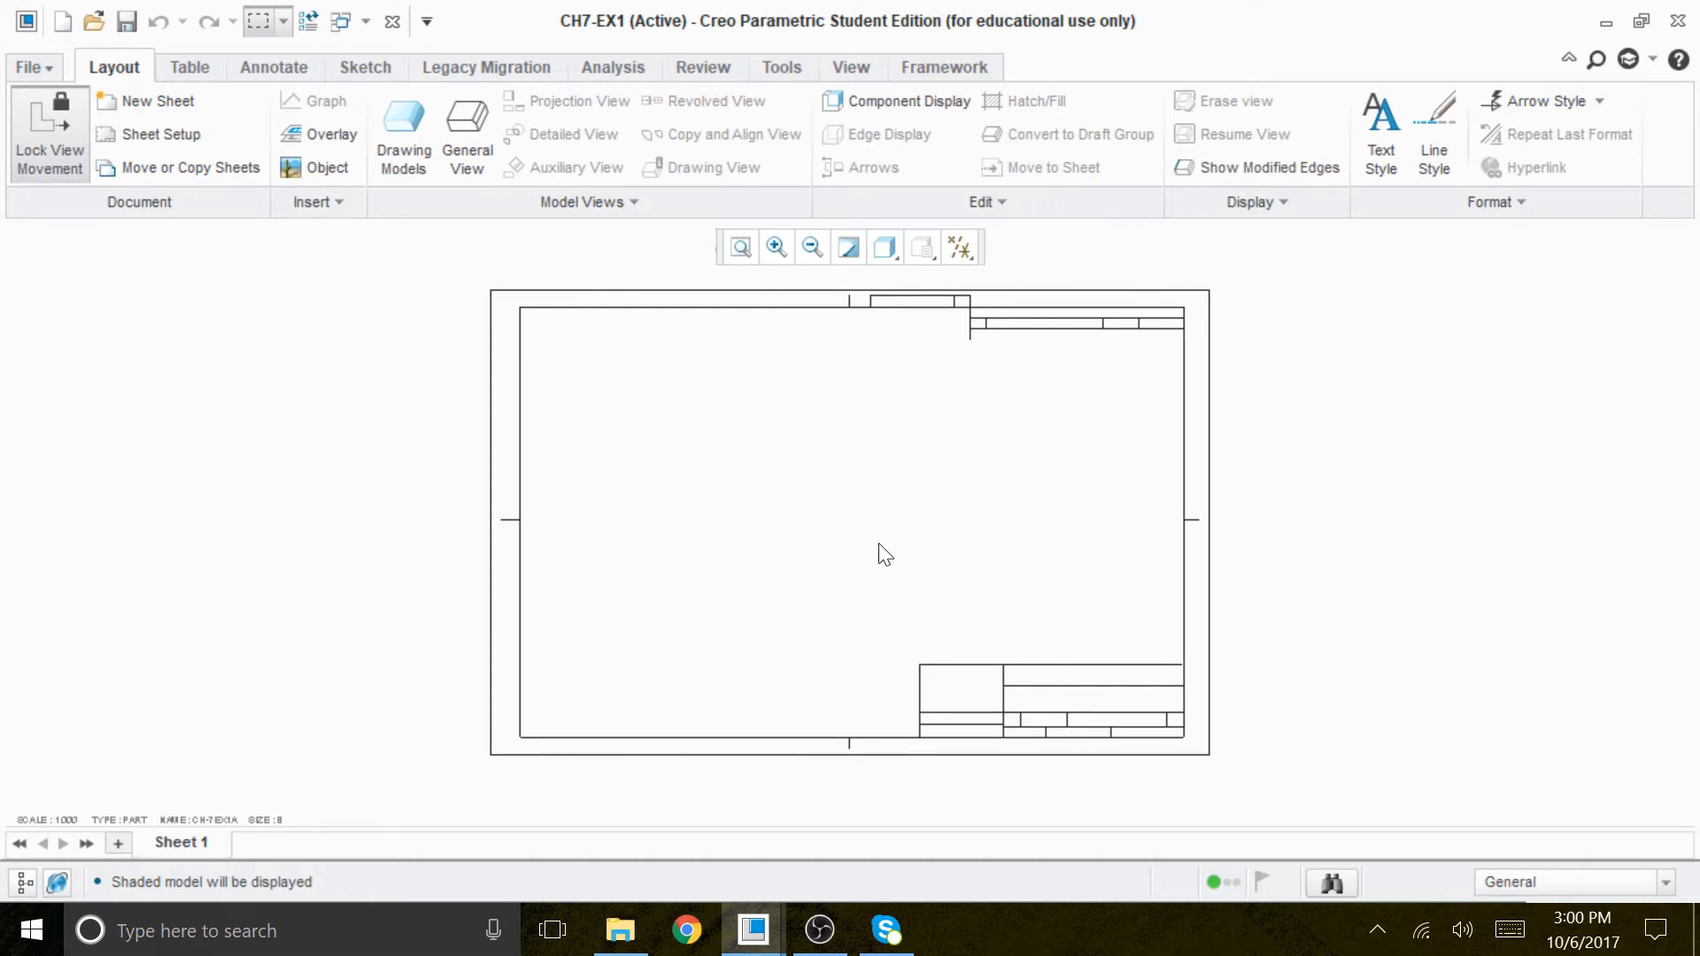
Place a general view with no combined state in the sheet's lower-left area, using the model's FRONT orientation.
left_click(473, 144)
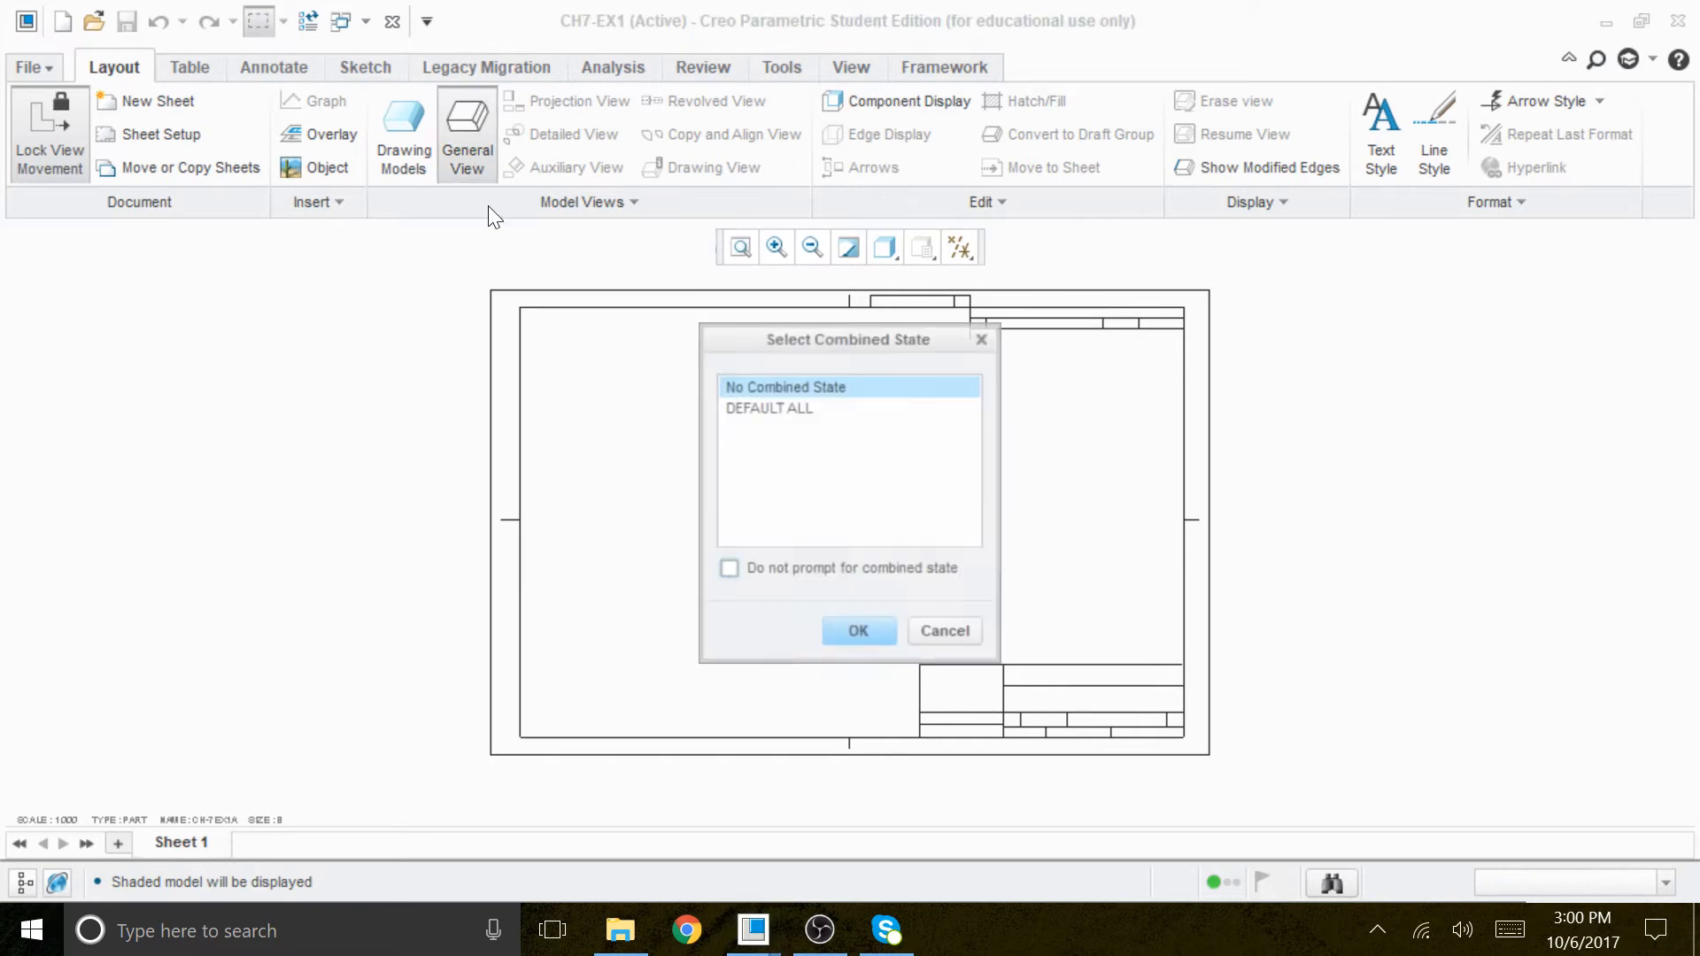
left_click(860, 632)
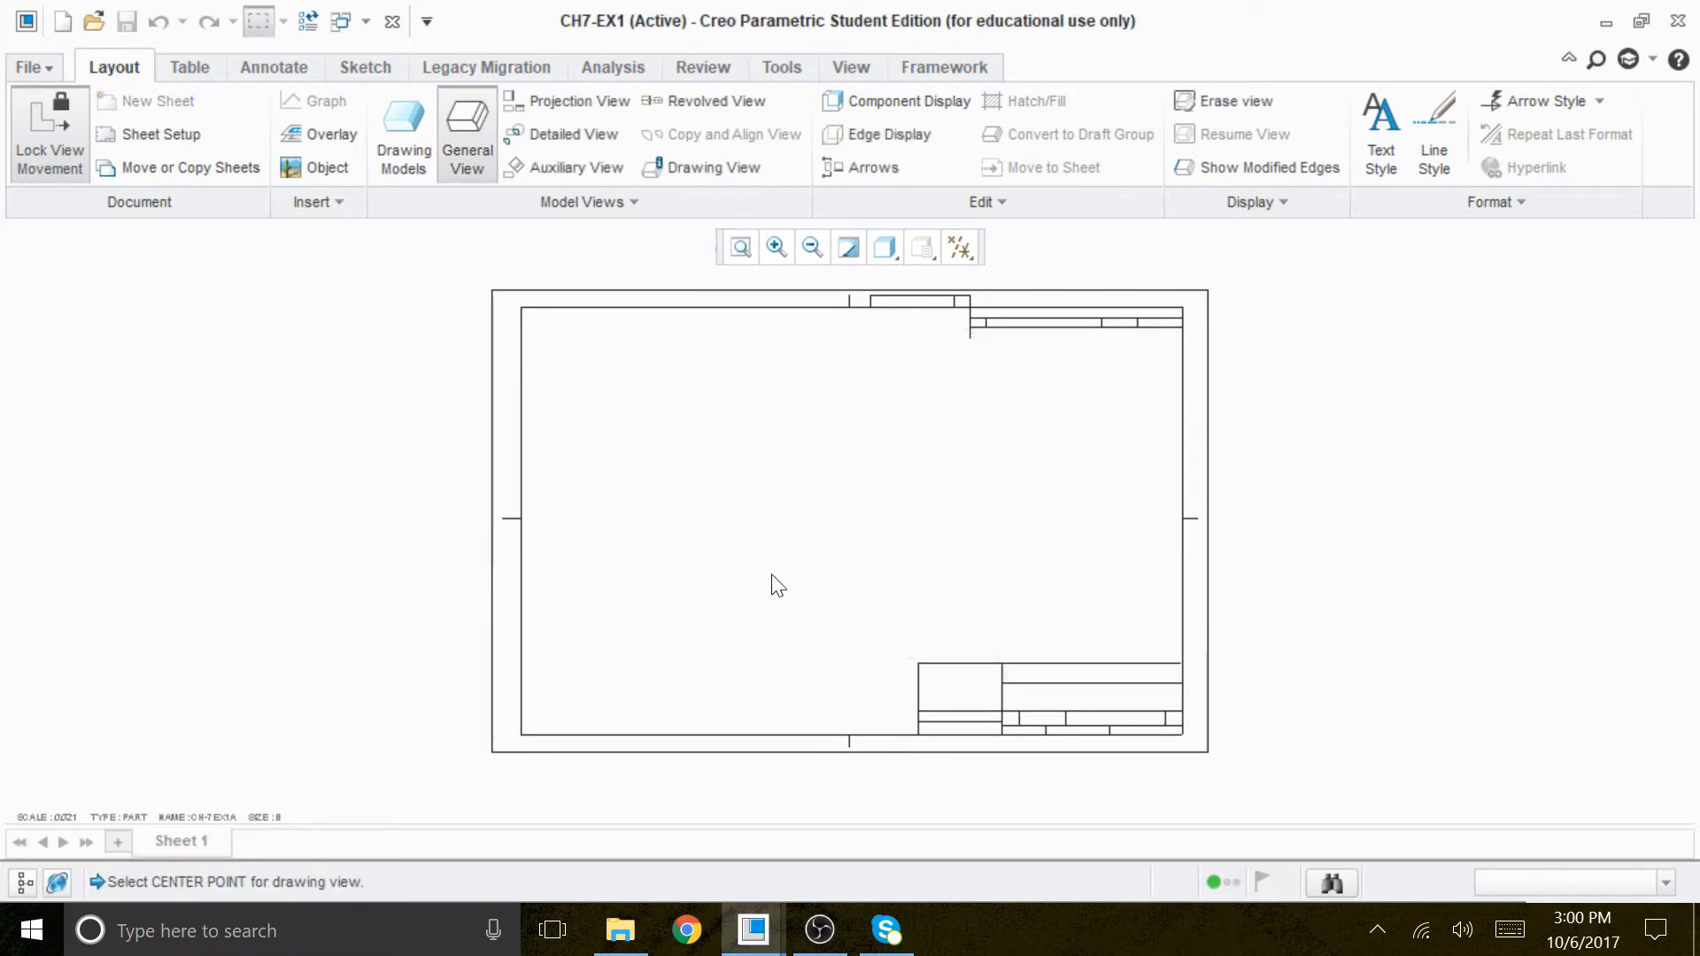
left_click(694, 583)
left_click(1241, 672)
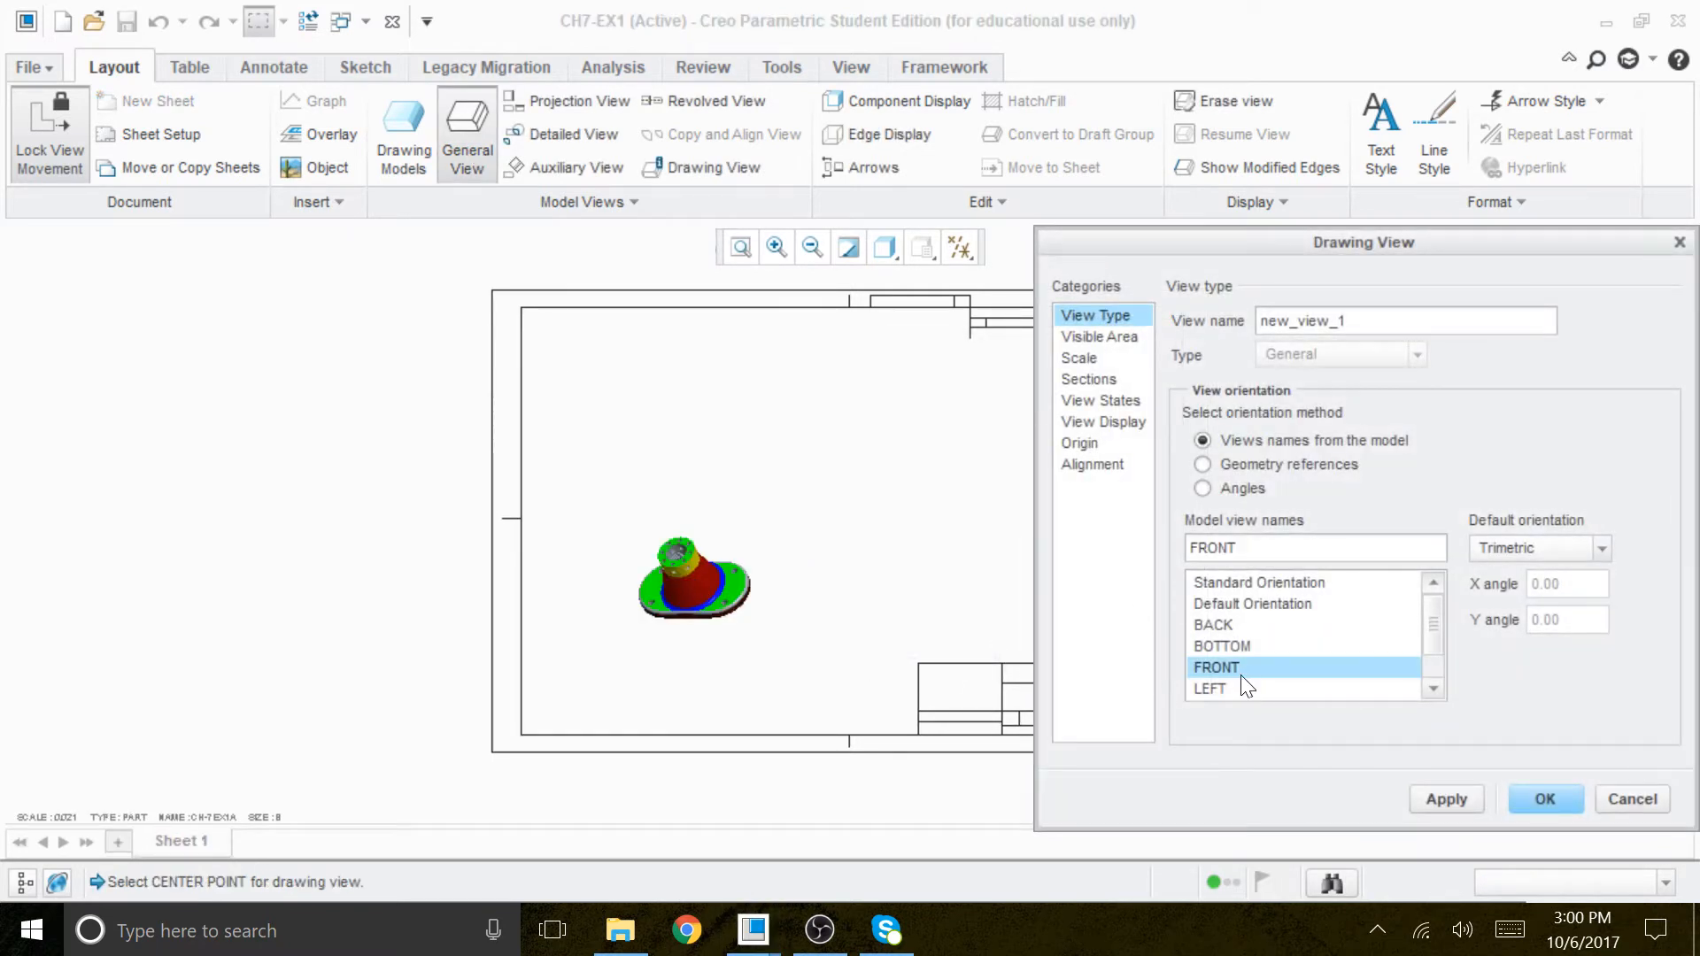
left_click(1546, 799)
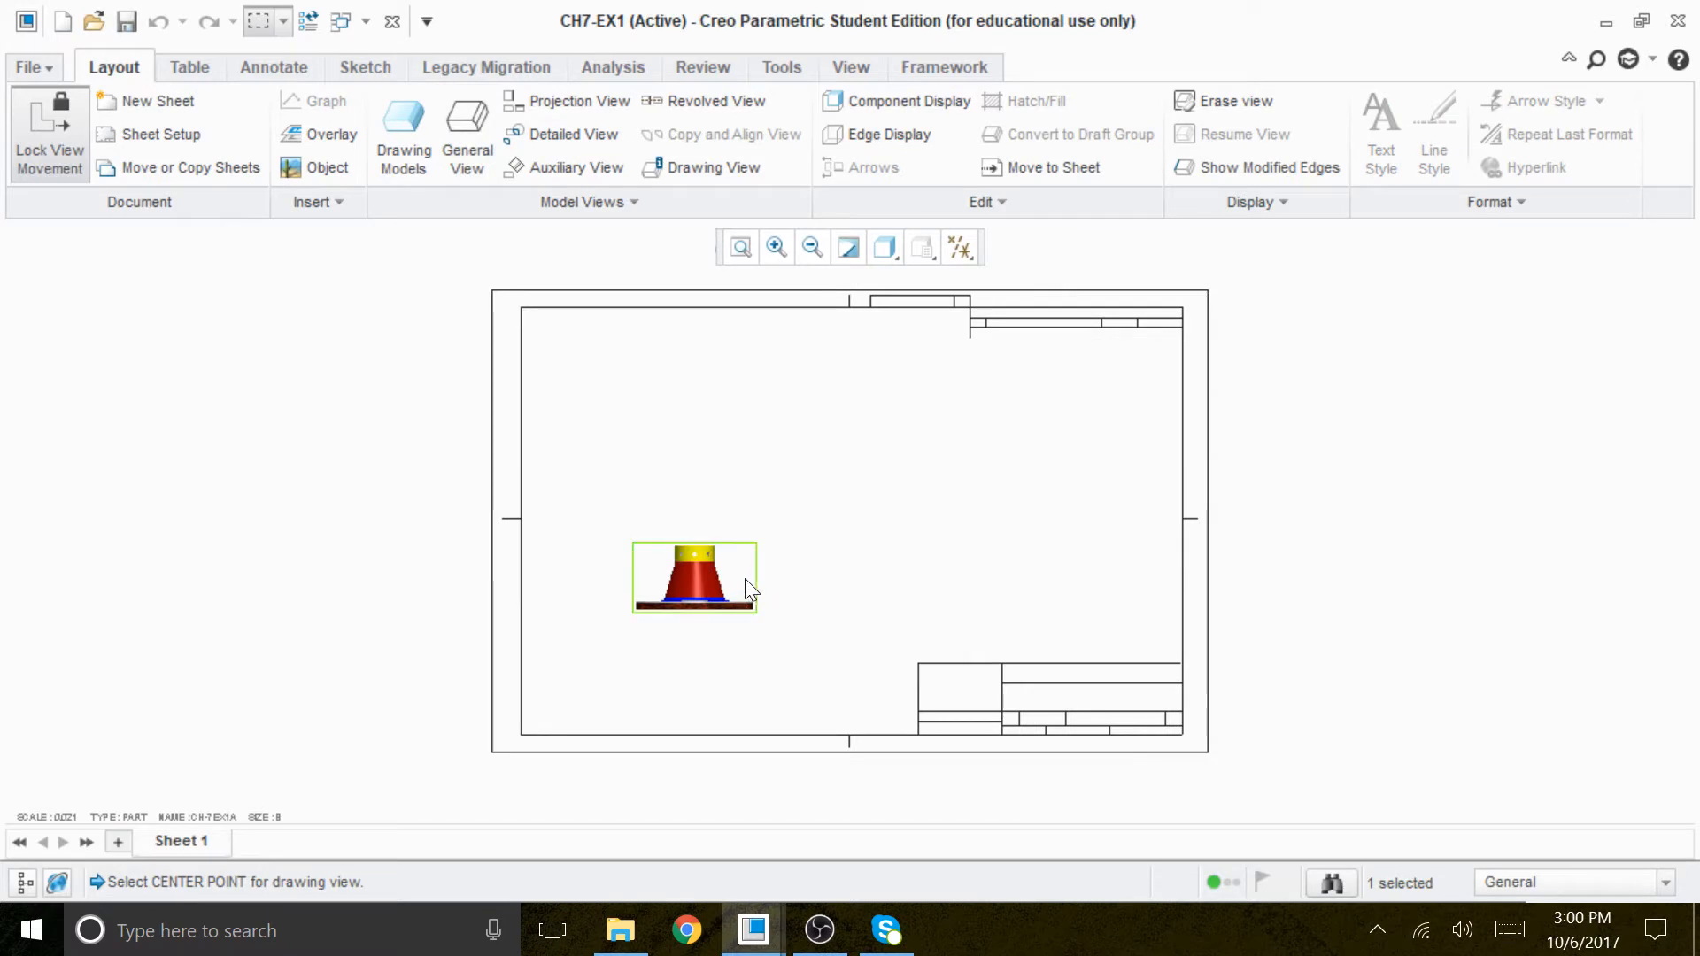
Add a projection view of the front view and place it to its right as the side view.
scroll(748, 580, "up", 1)
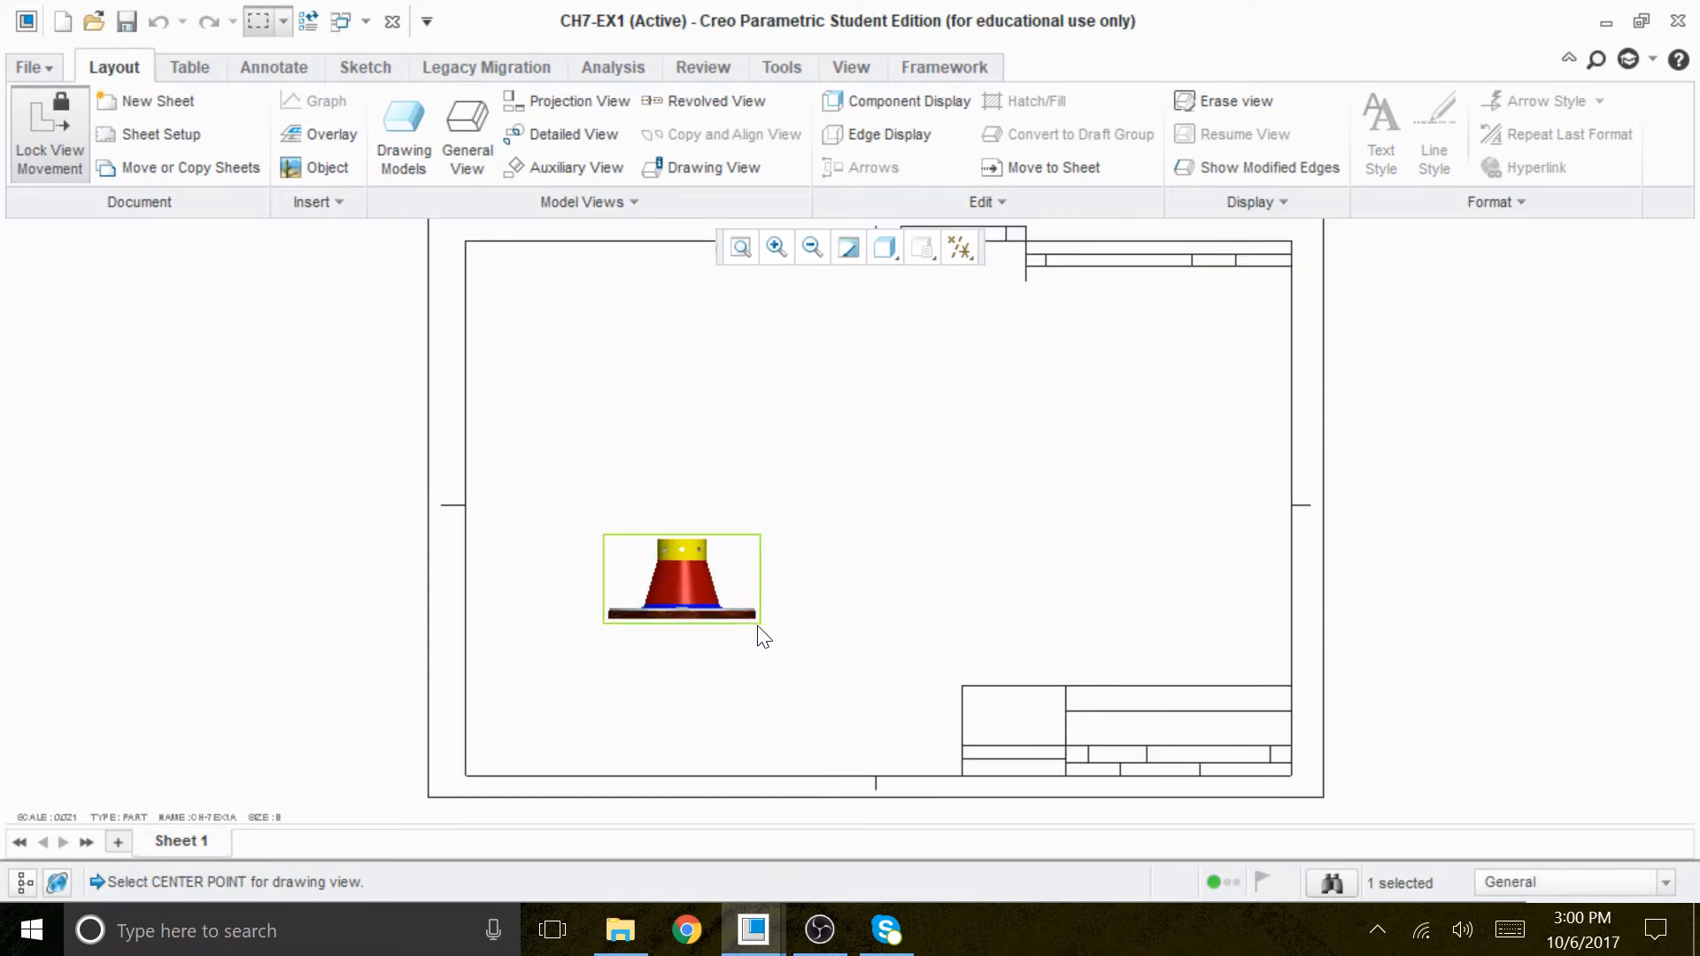
right_click(735, 572)
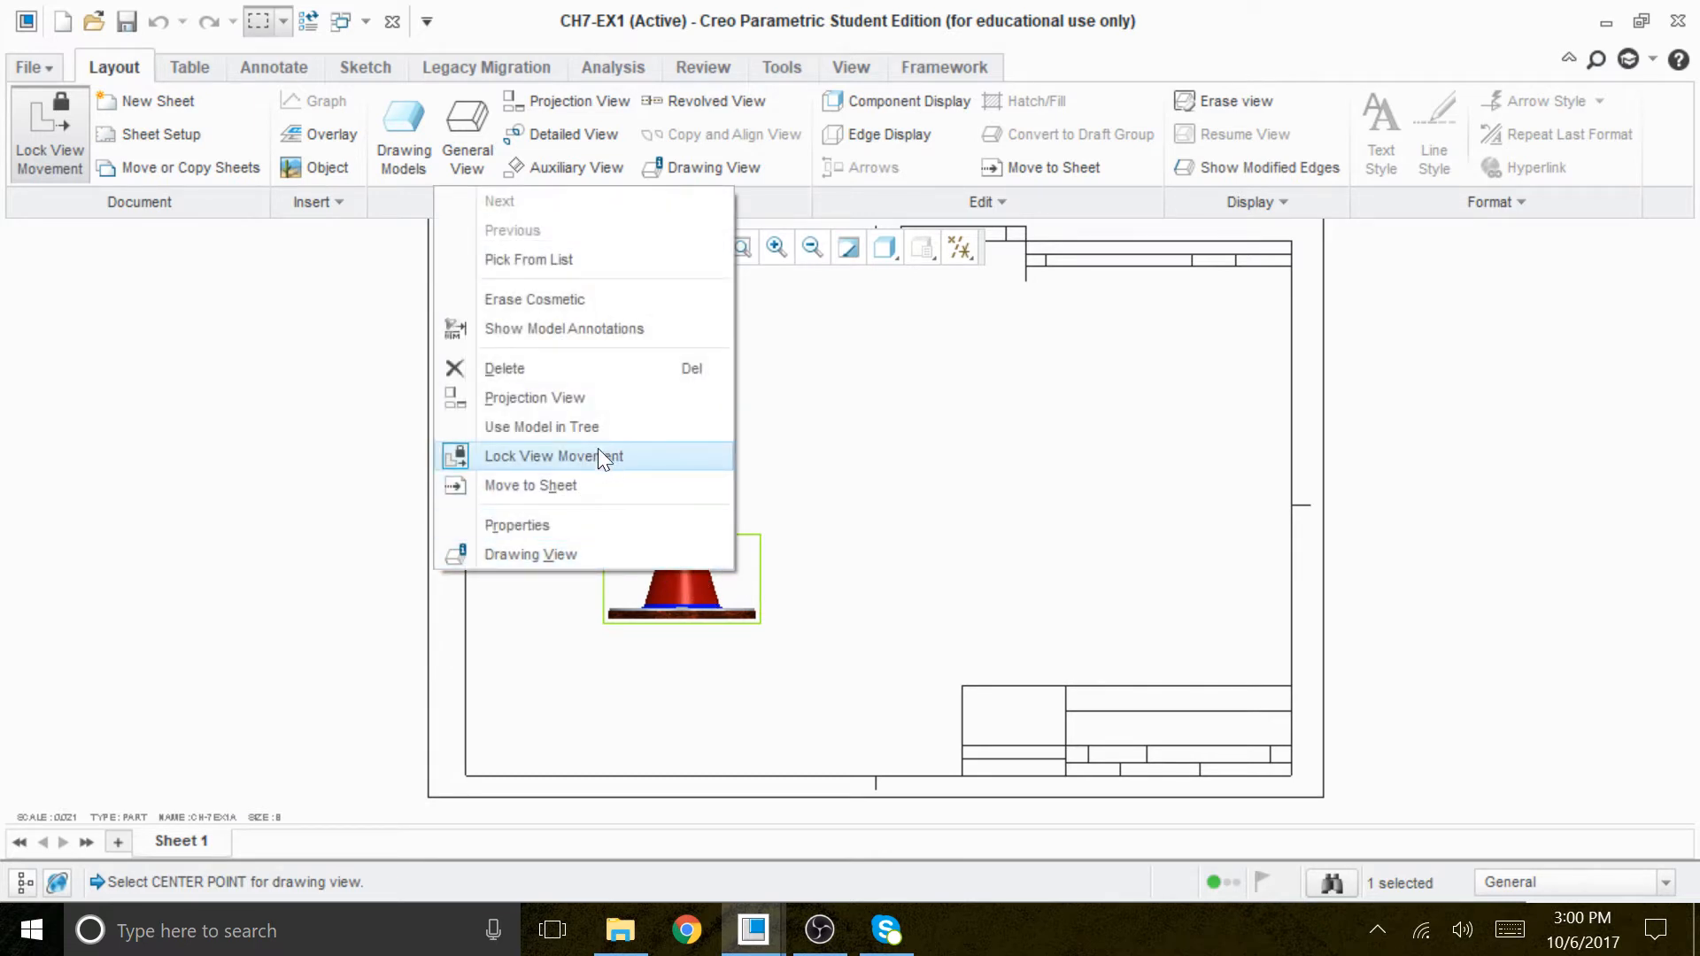
left_click(565, 398)
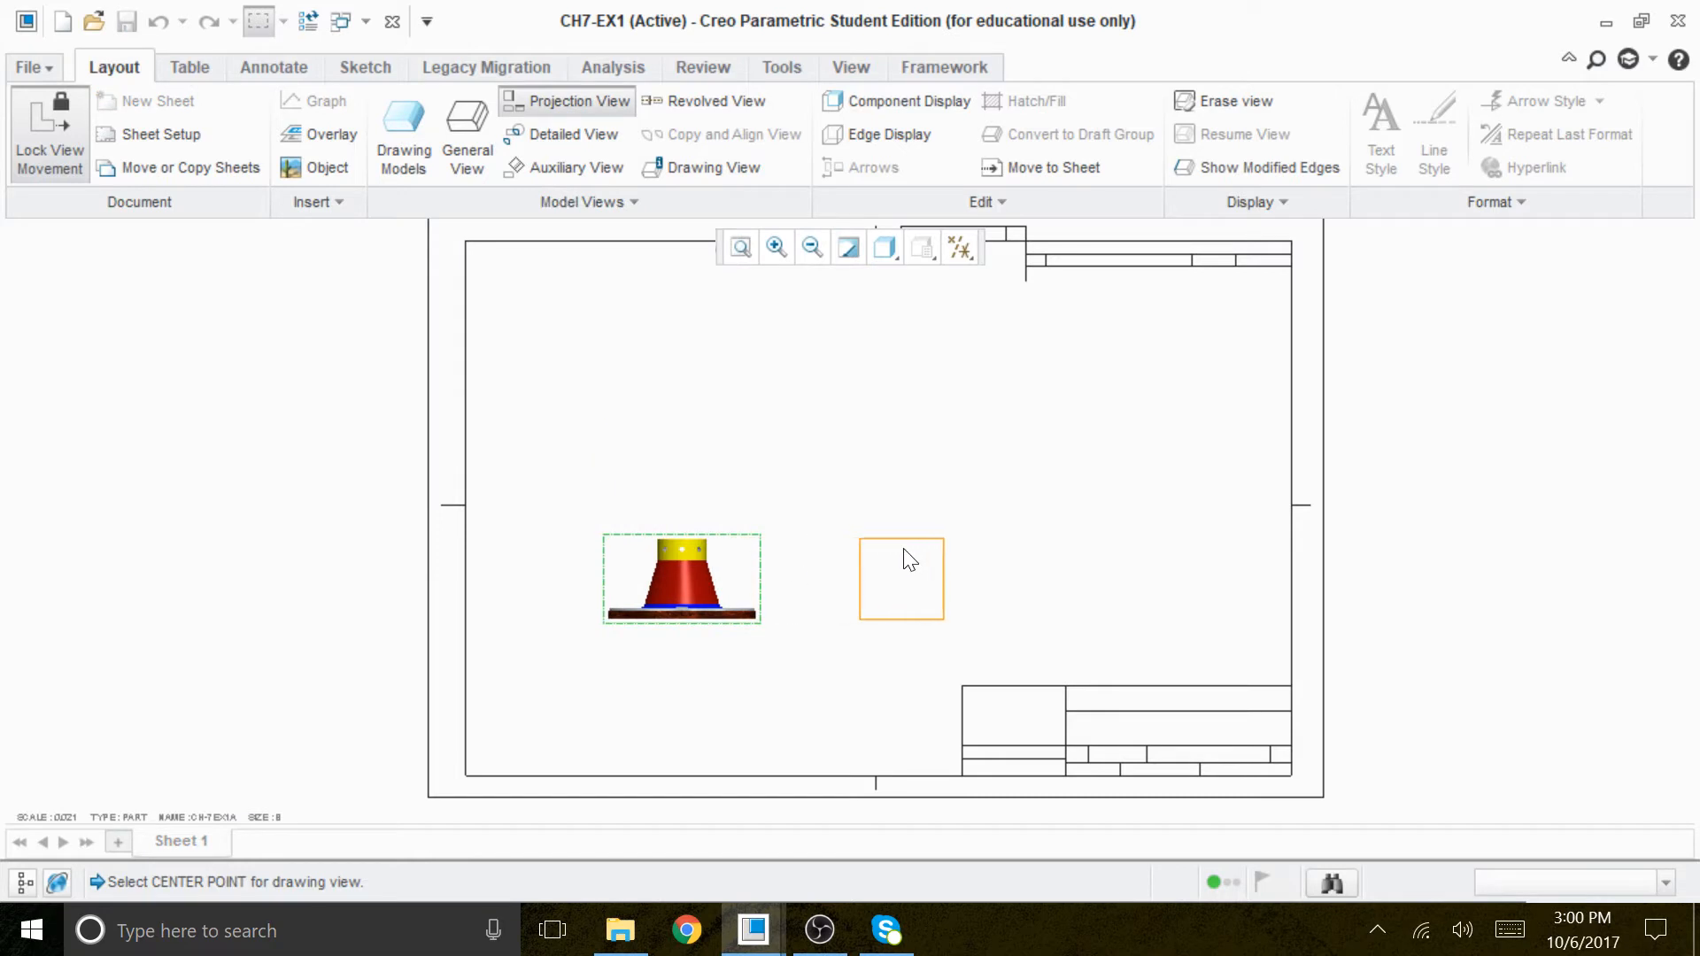
left_click(942, 555)
Add a second projection view of the front view and place it above as the top view.
left_click(710, 582)
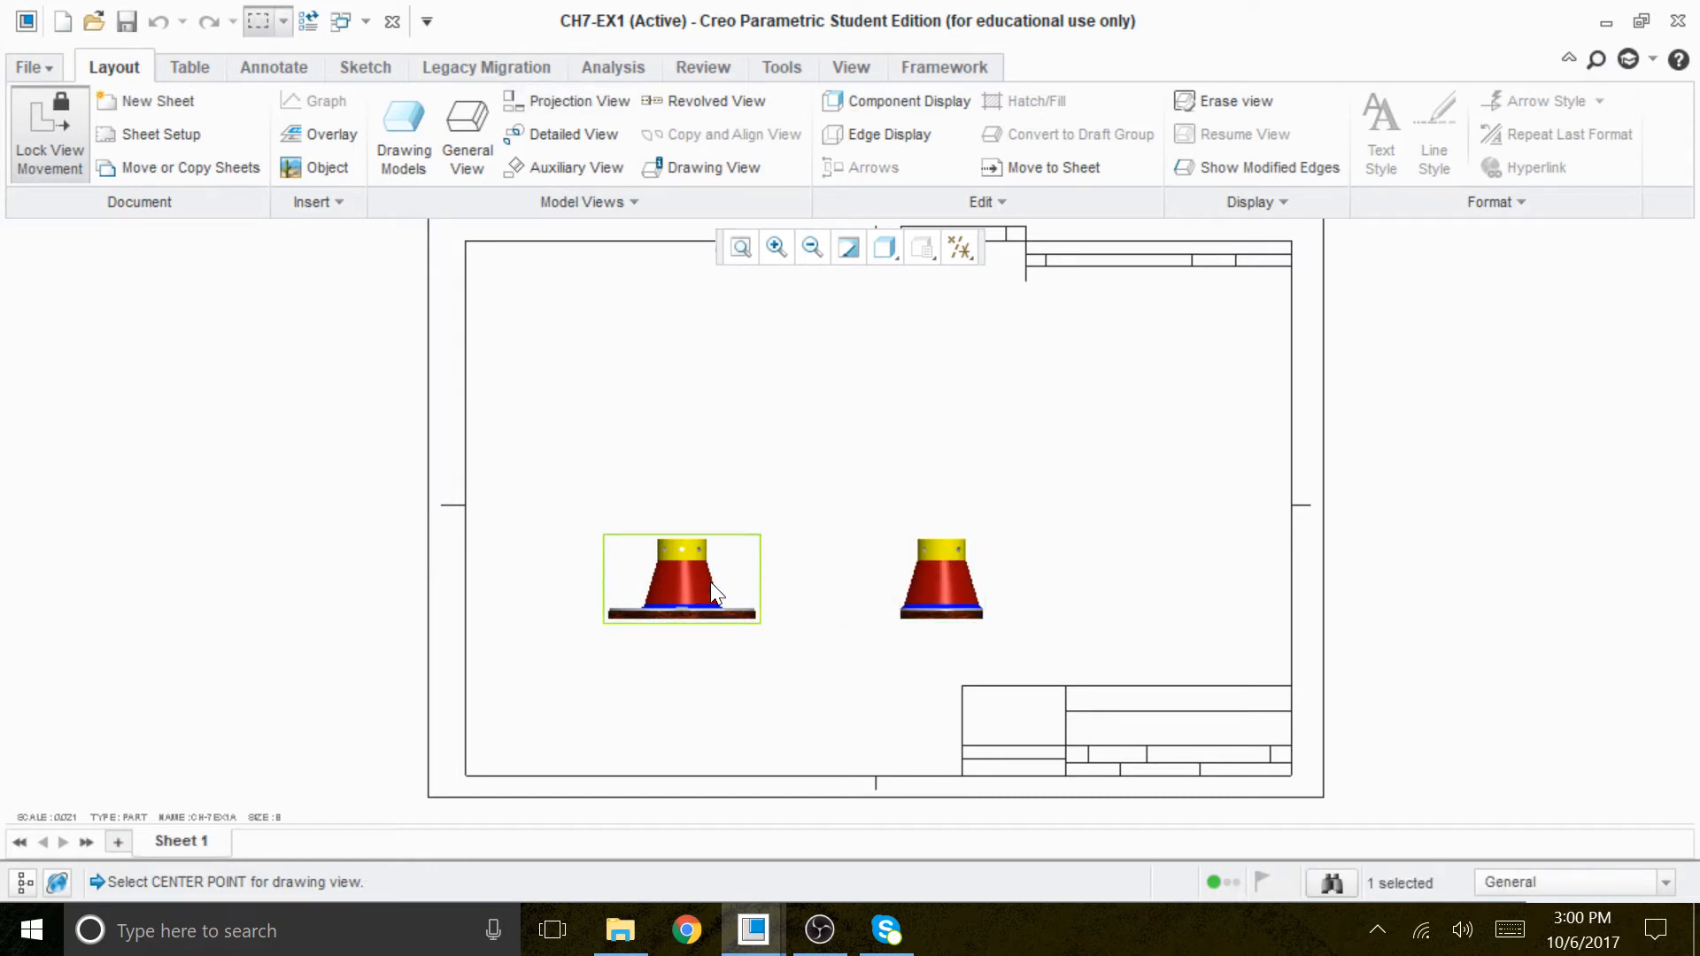
right_click(709, 582)
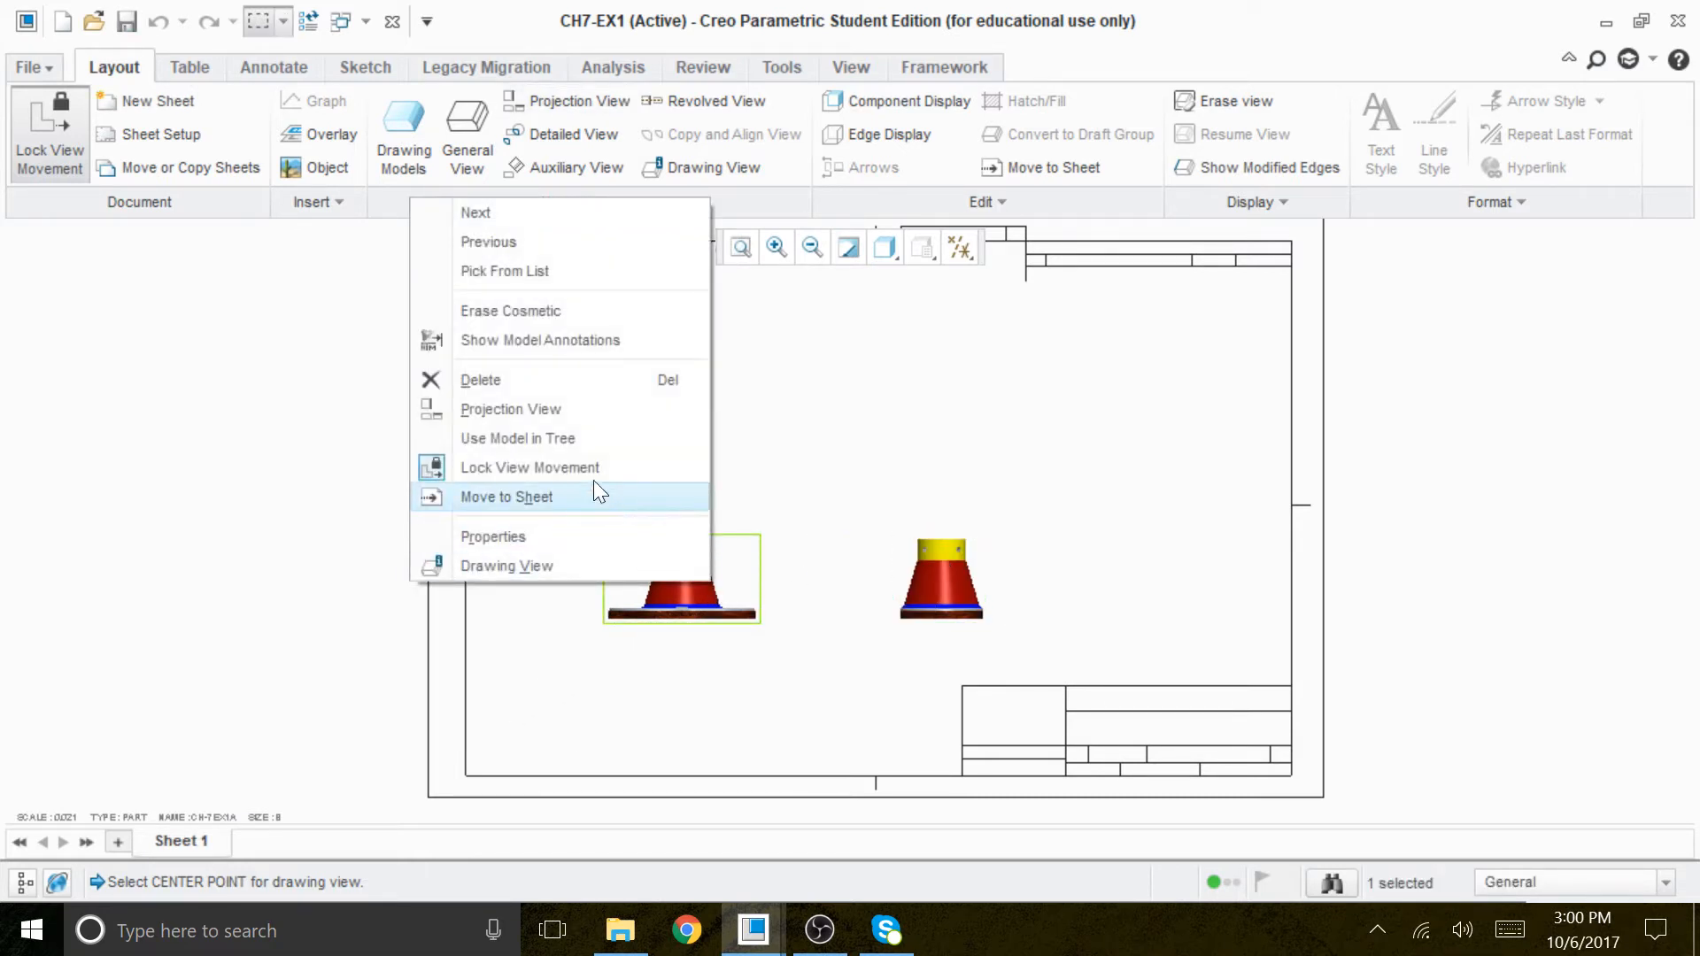
left_click(564, 416)
left_click(622, 389)
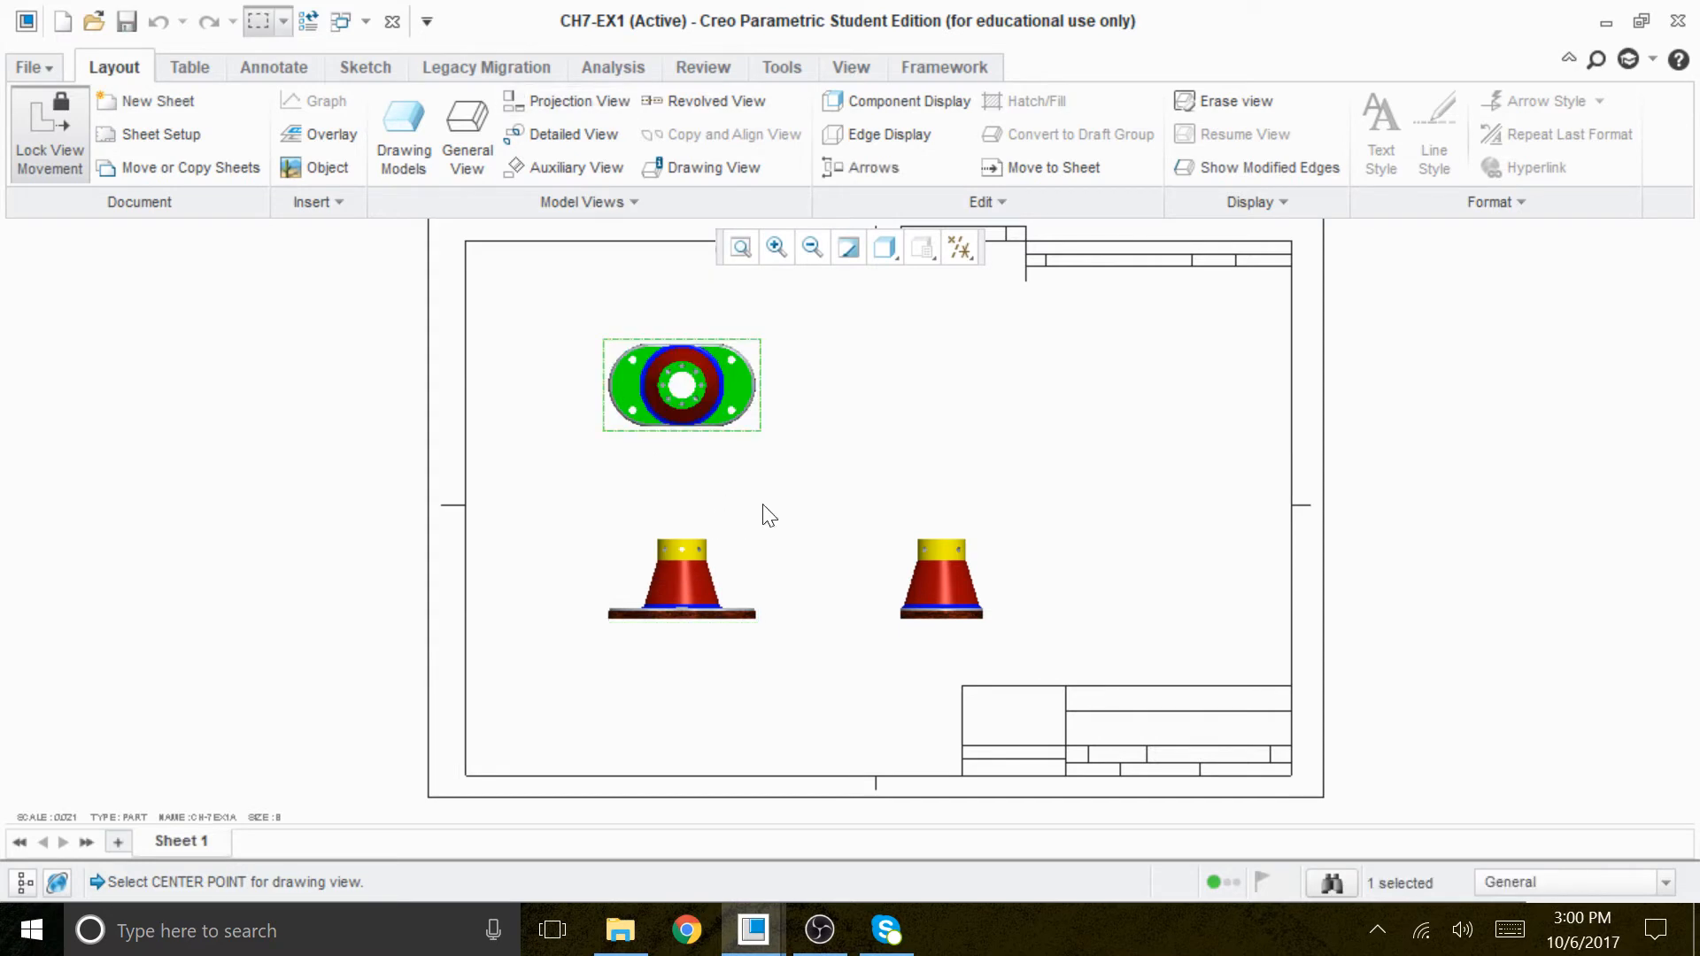
Place a general view with no combined state in the sheet's upper-right area, with Isometric as default orientation.
left_click(480, 137)
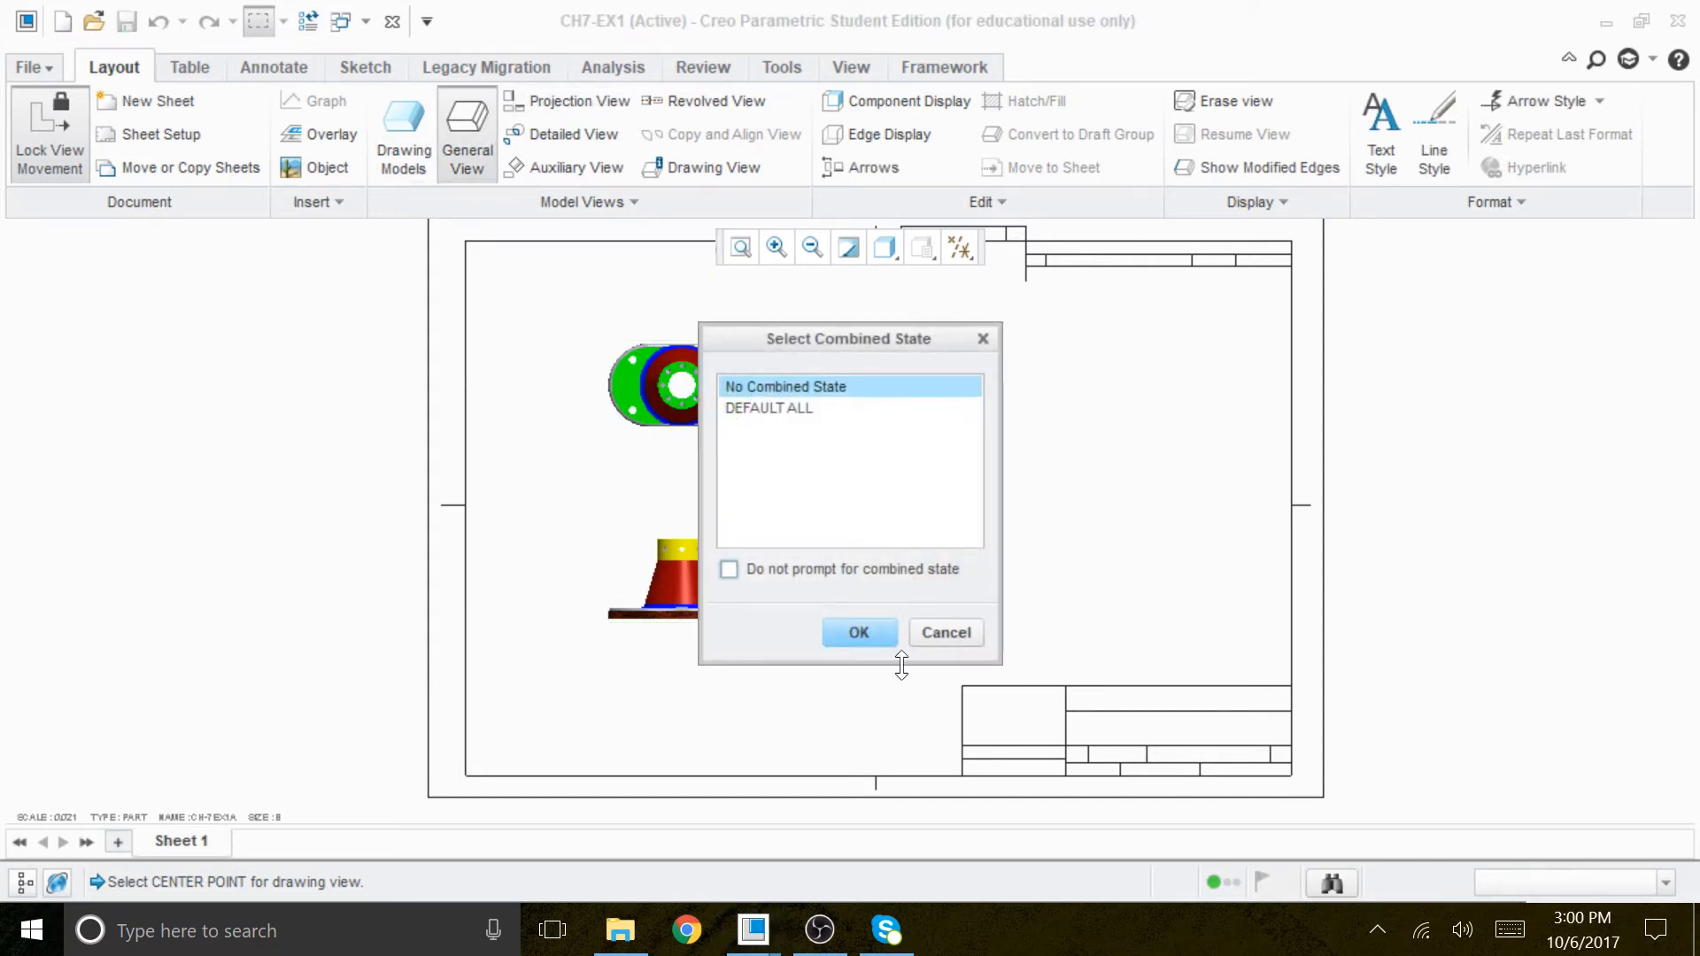
left_click(864, 632)
left_click(941, 571)
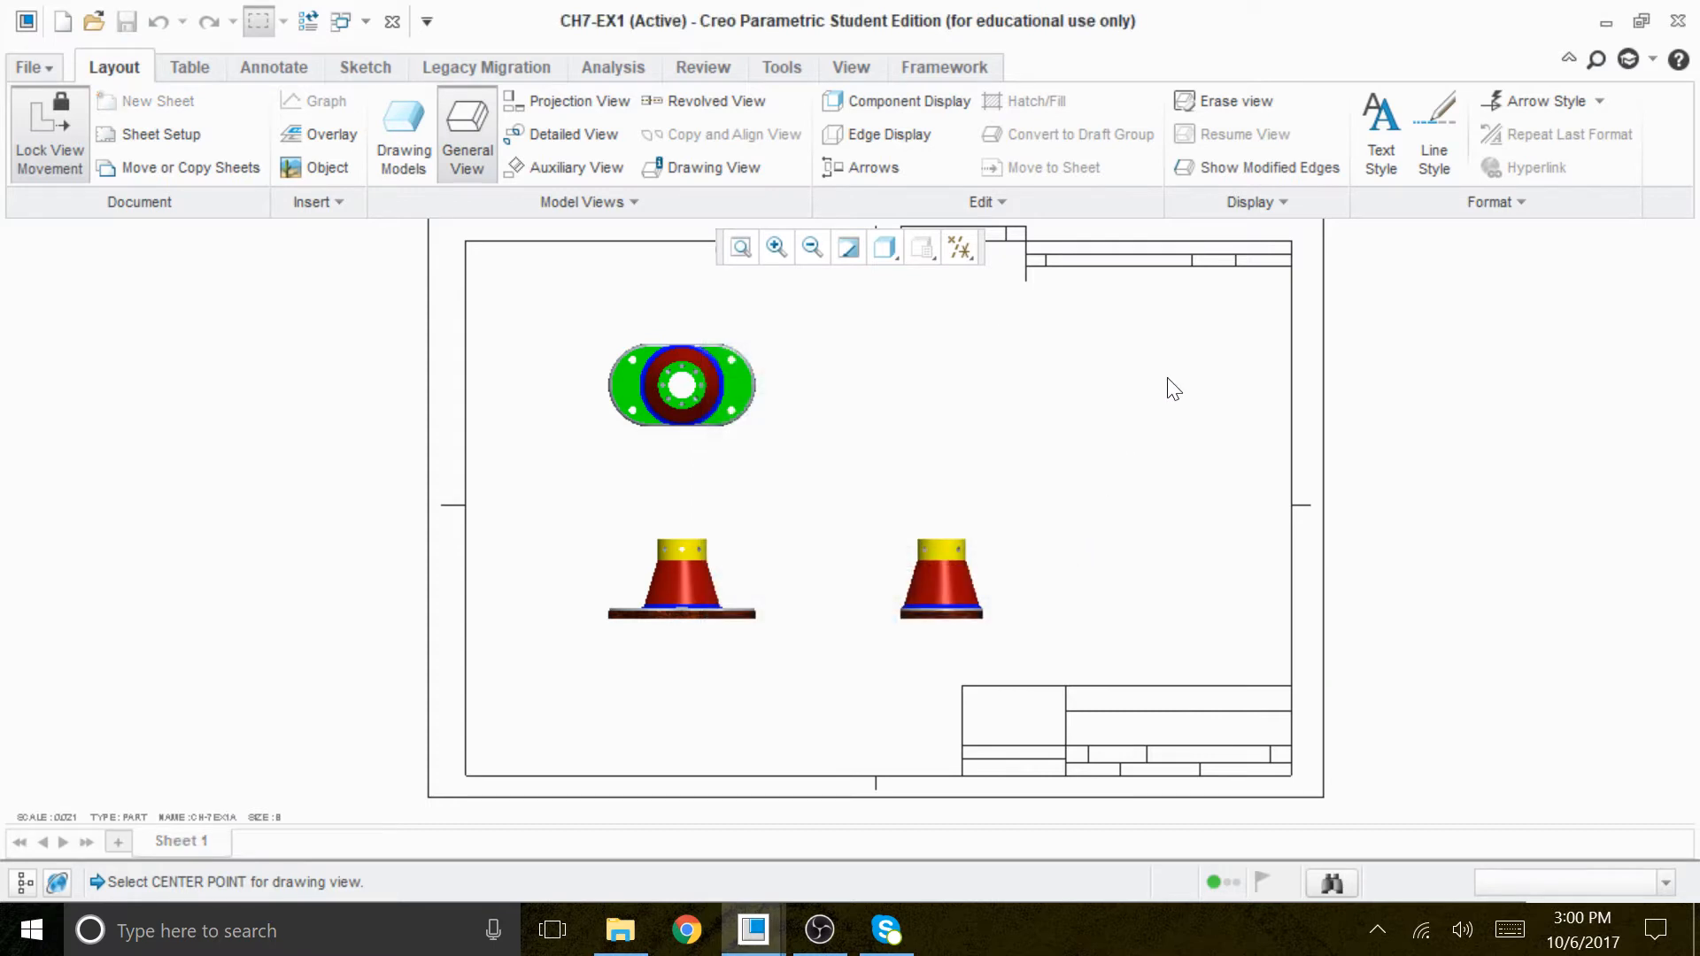
mouse_move(1463, 246)
left_mouse_down()
mouse_move(563, 129)
mouse_move(635, 135)
left_mouse_up()
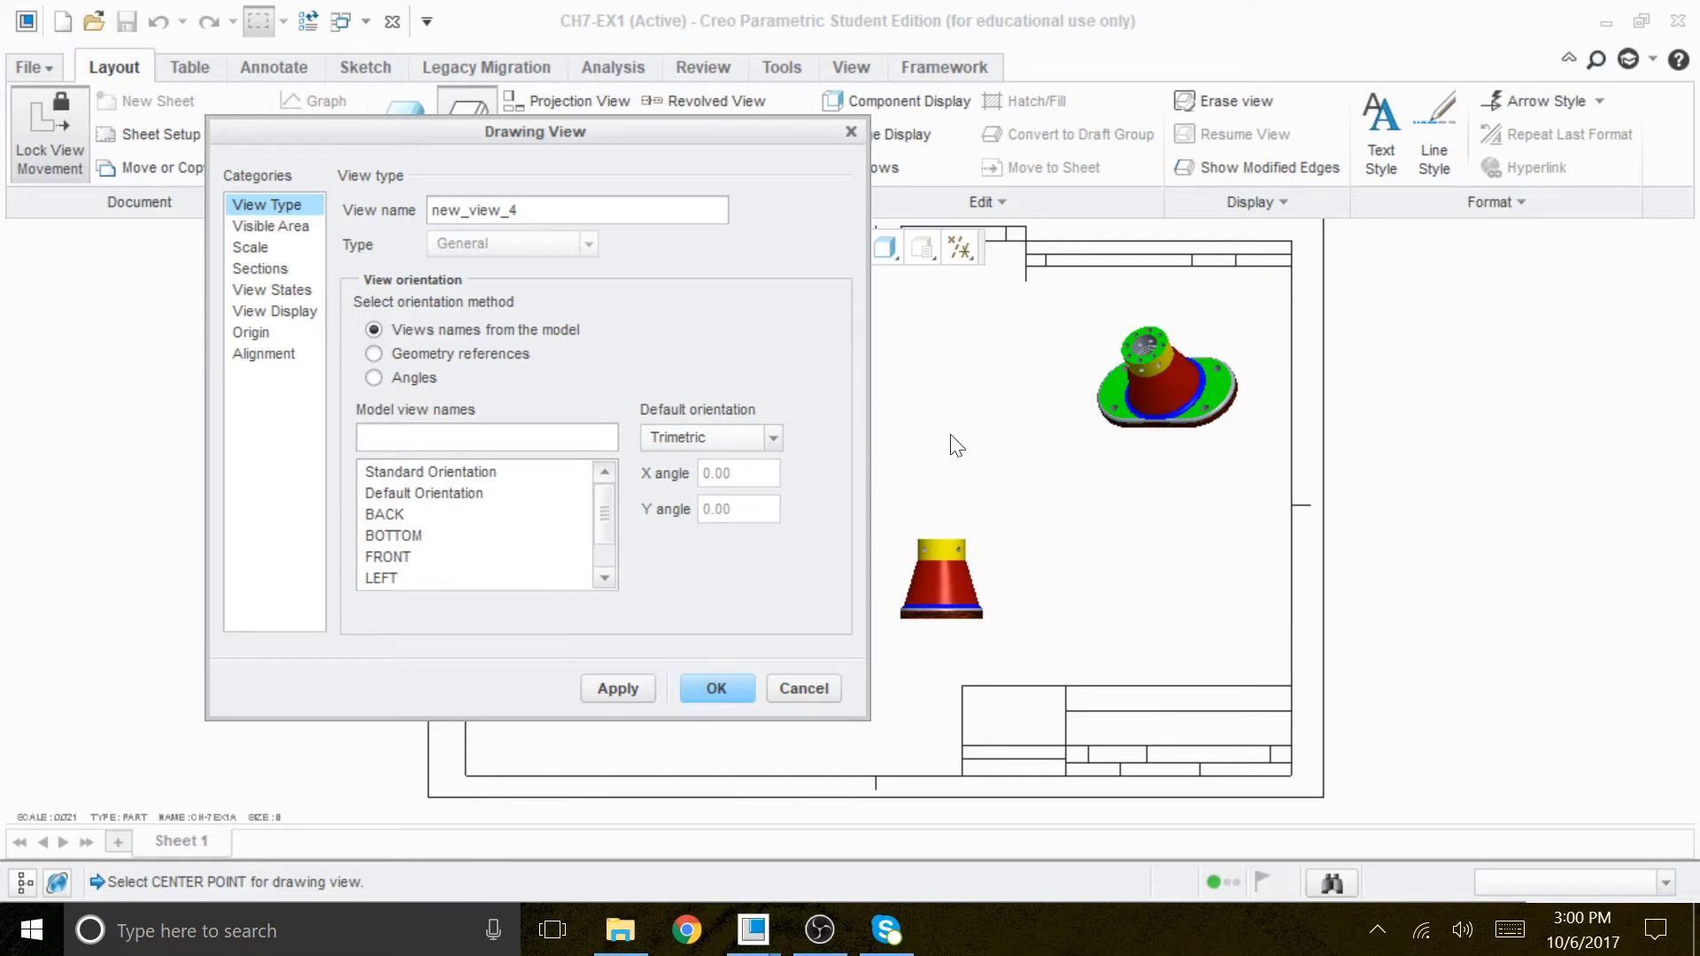
left_click(704, 436)
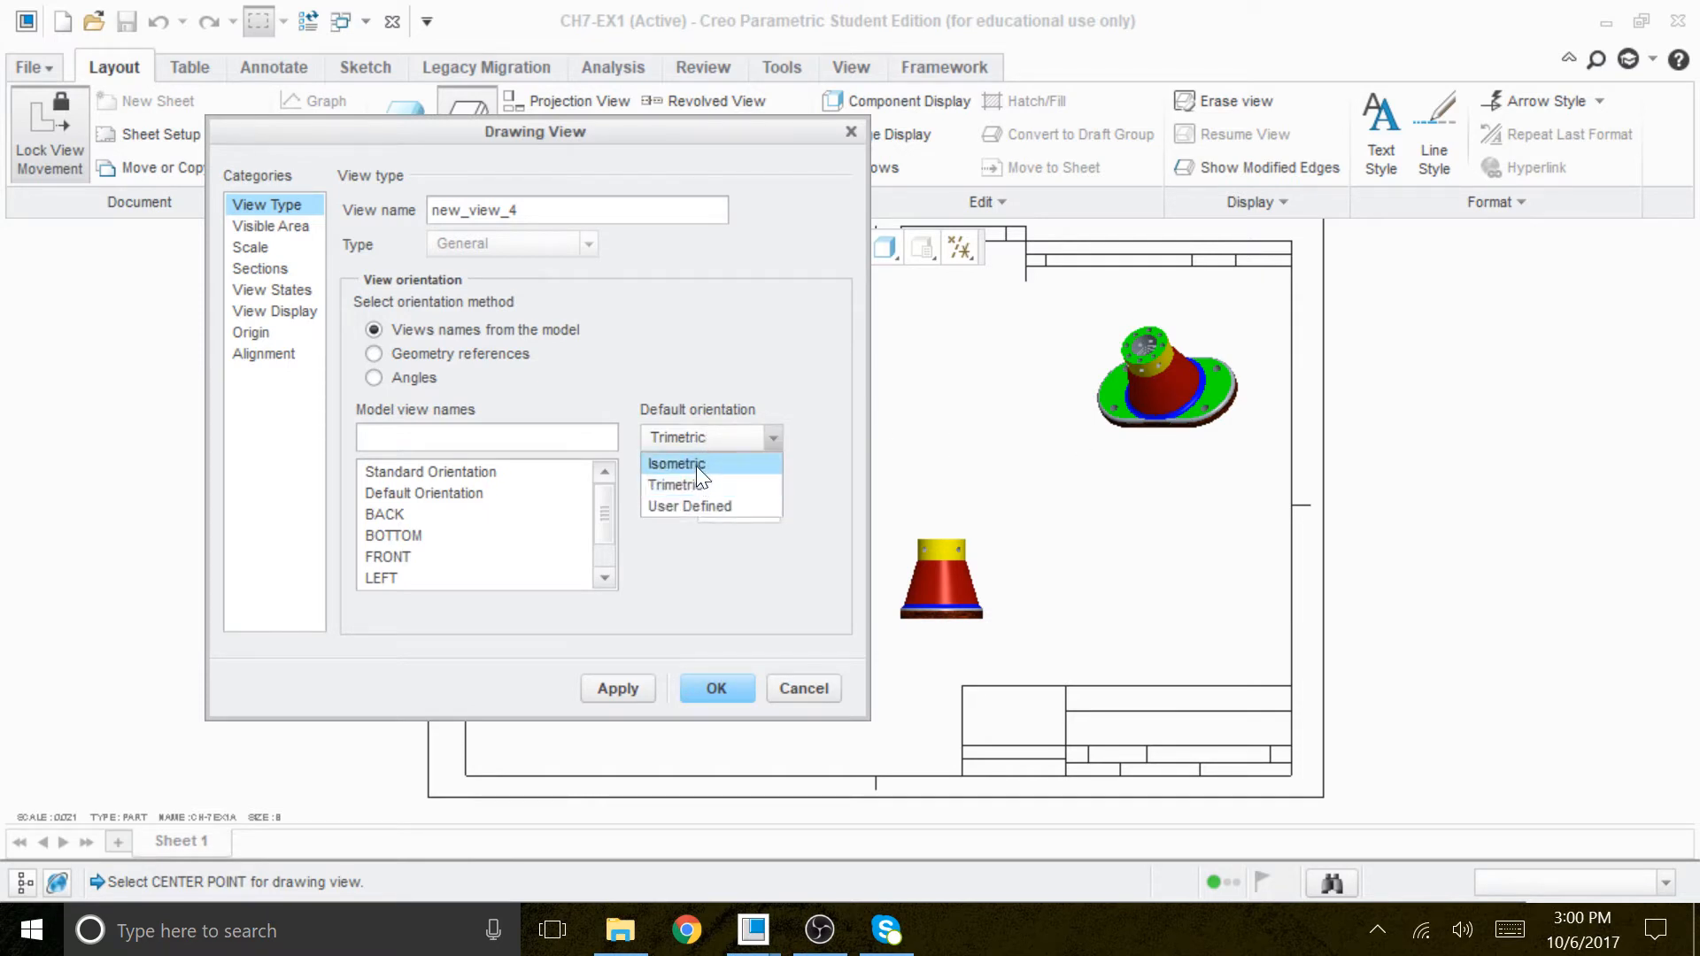
left_click(696, 465)
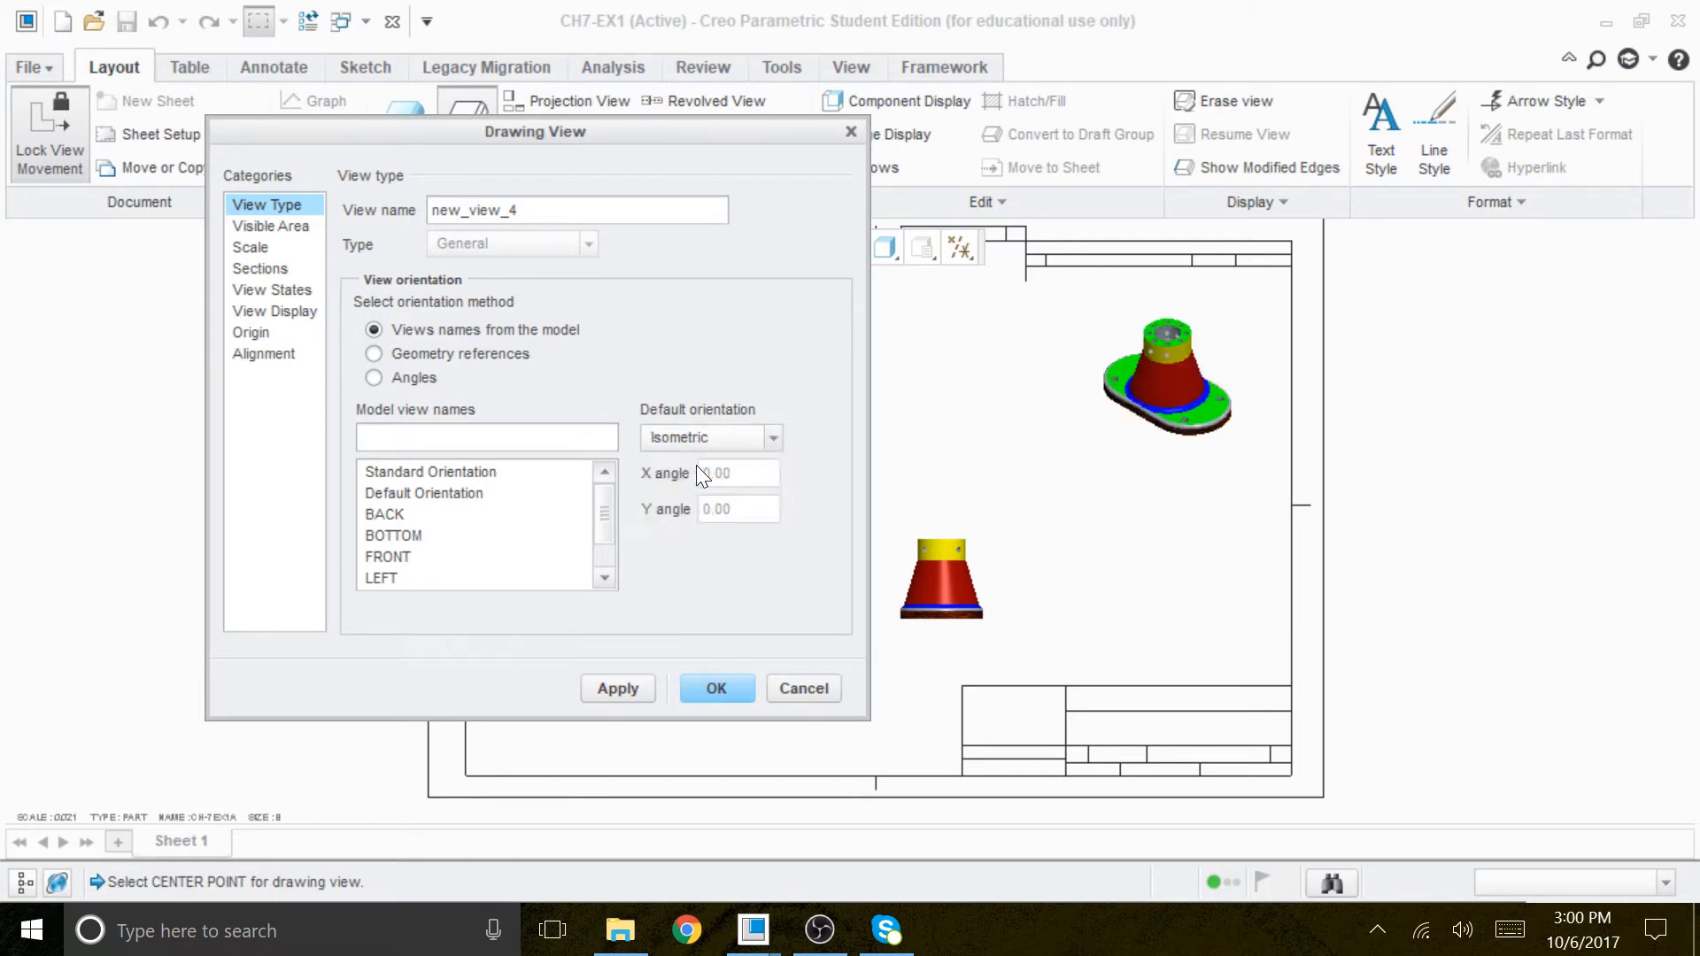
left_click(719, 692)
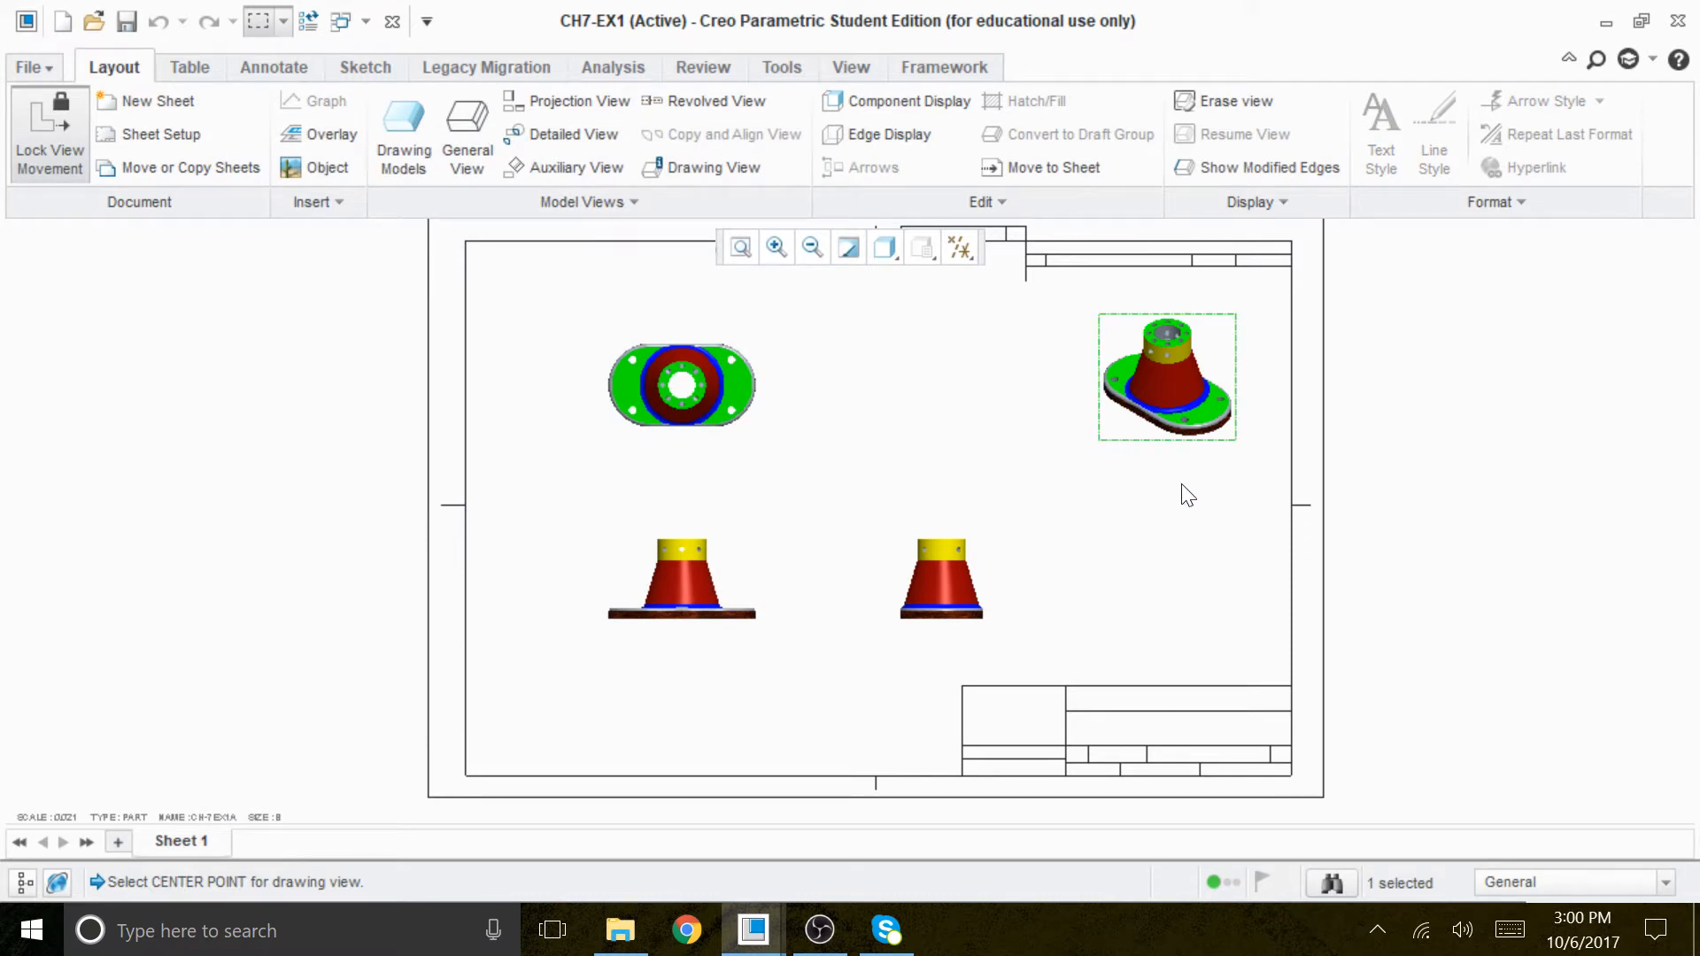
Set the front view's display style to Hidden and change its tangent edges display style.
scroll(1185, 381, "up", 1)
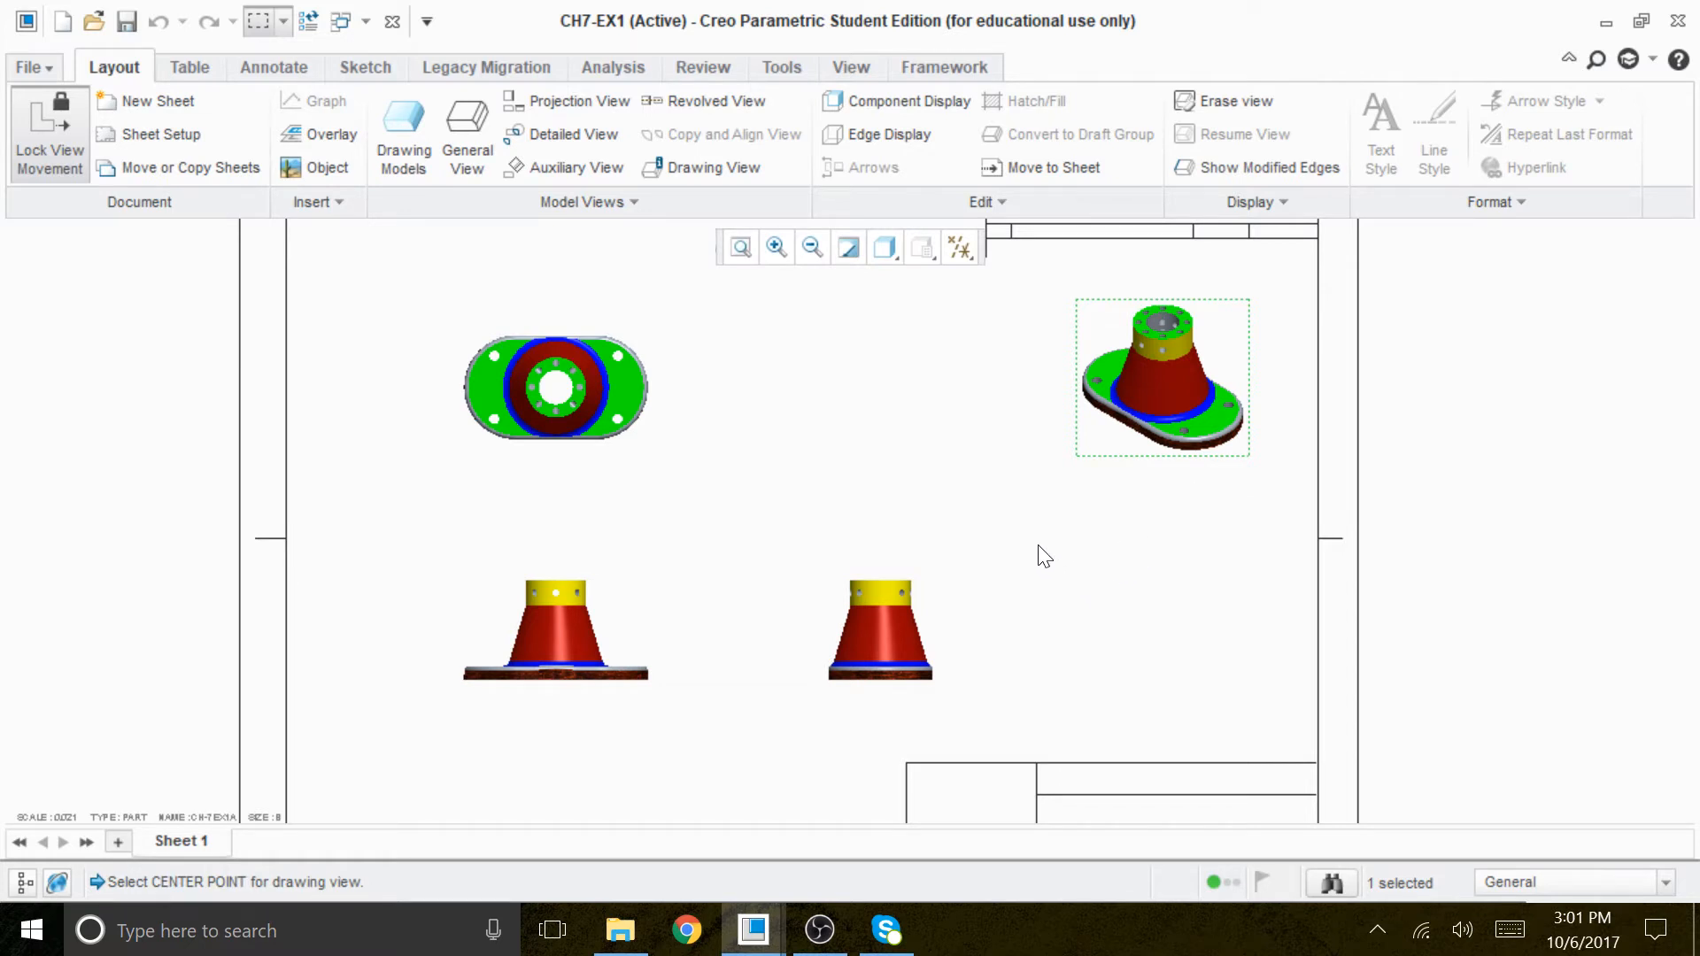
left_click(863, 497)
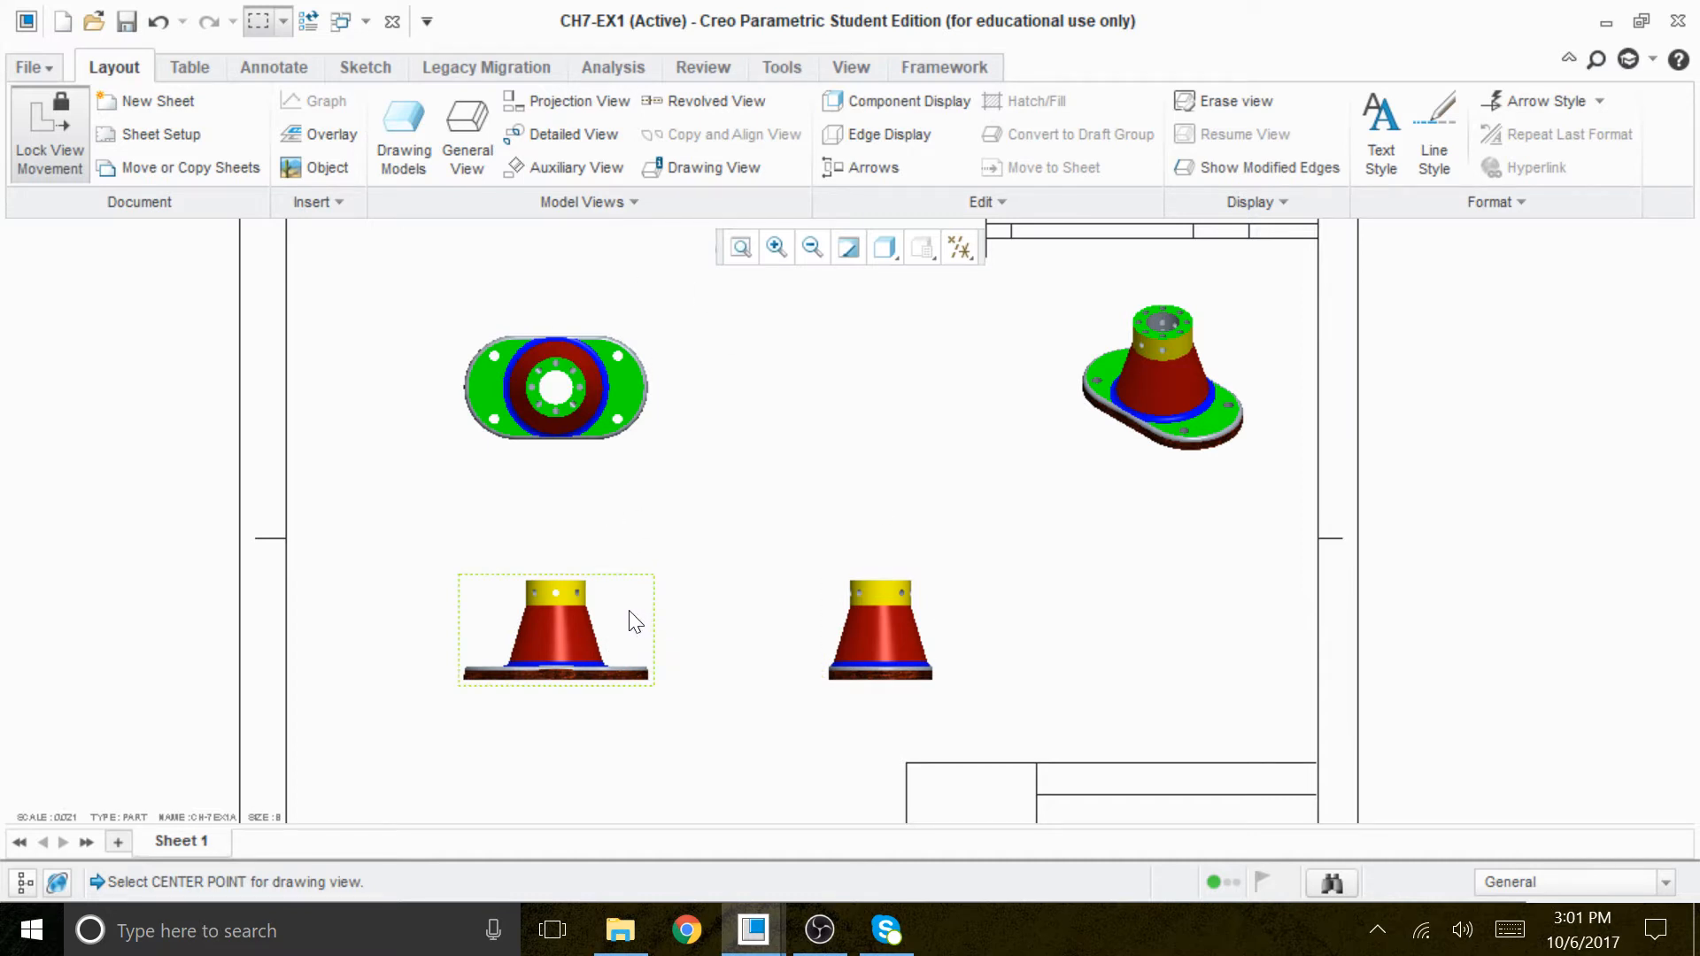
double_click(629, 610)
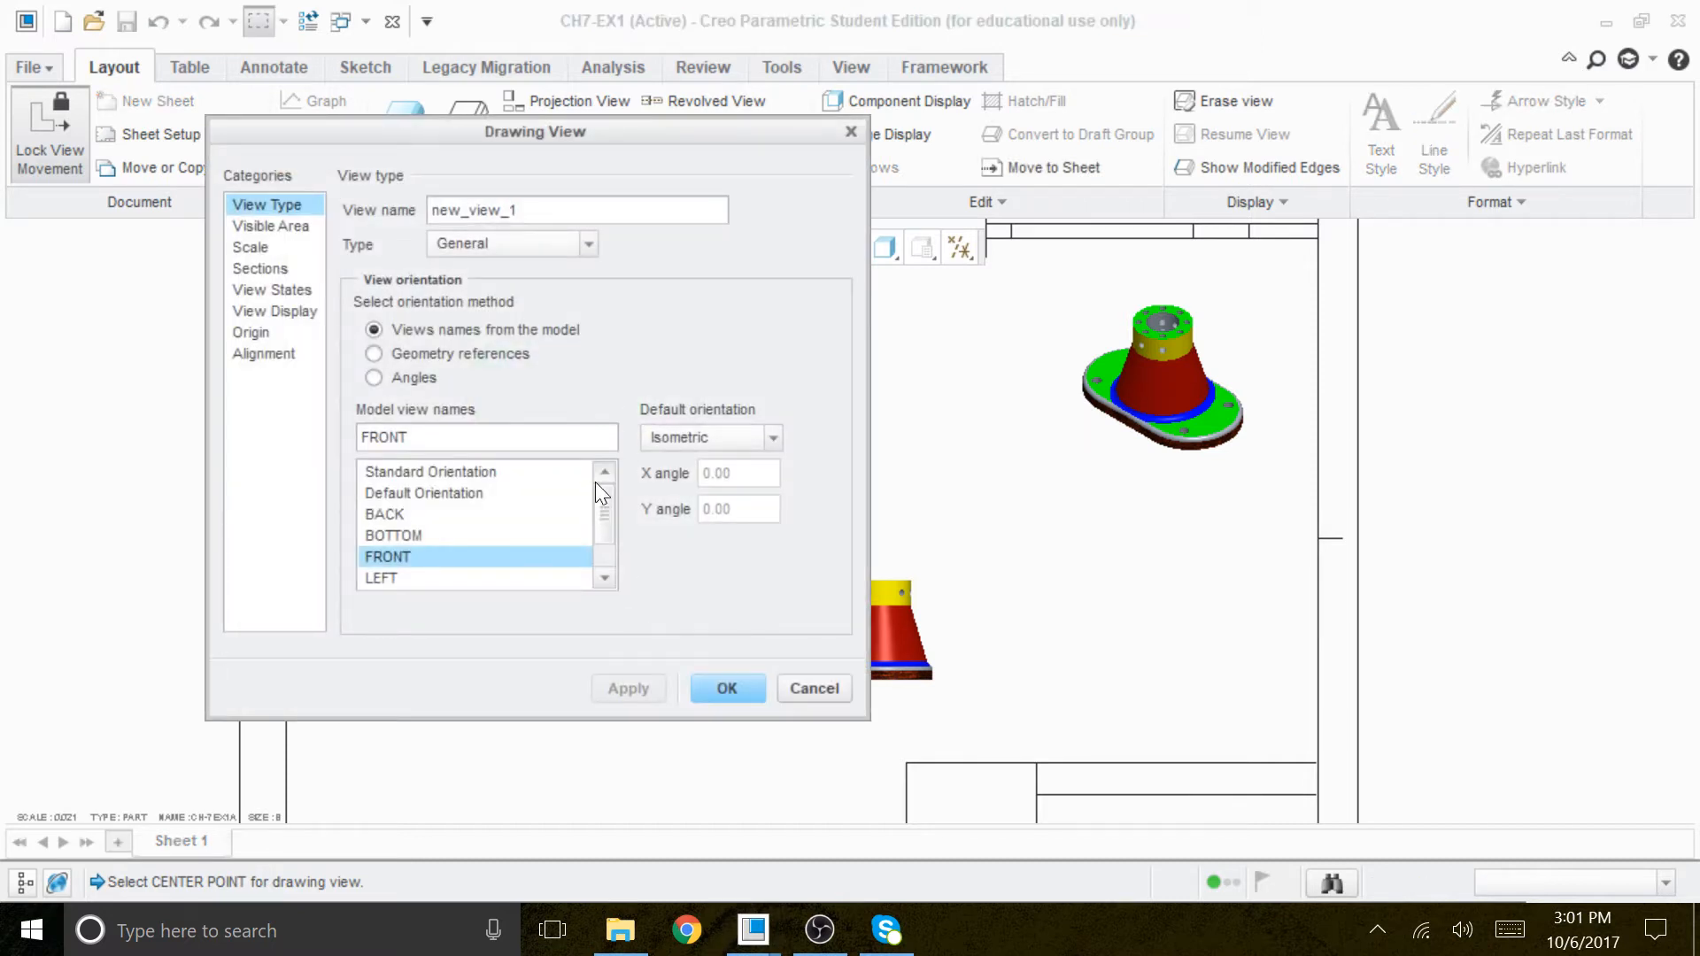
left_click(299, 311)
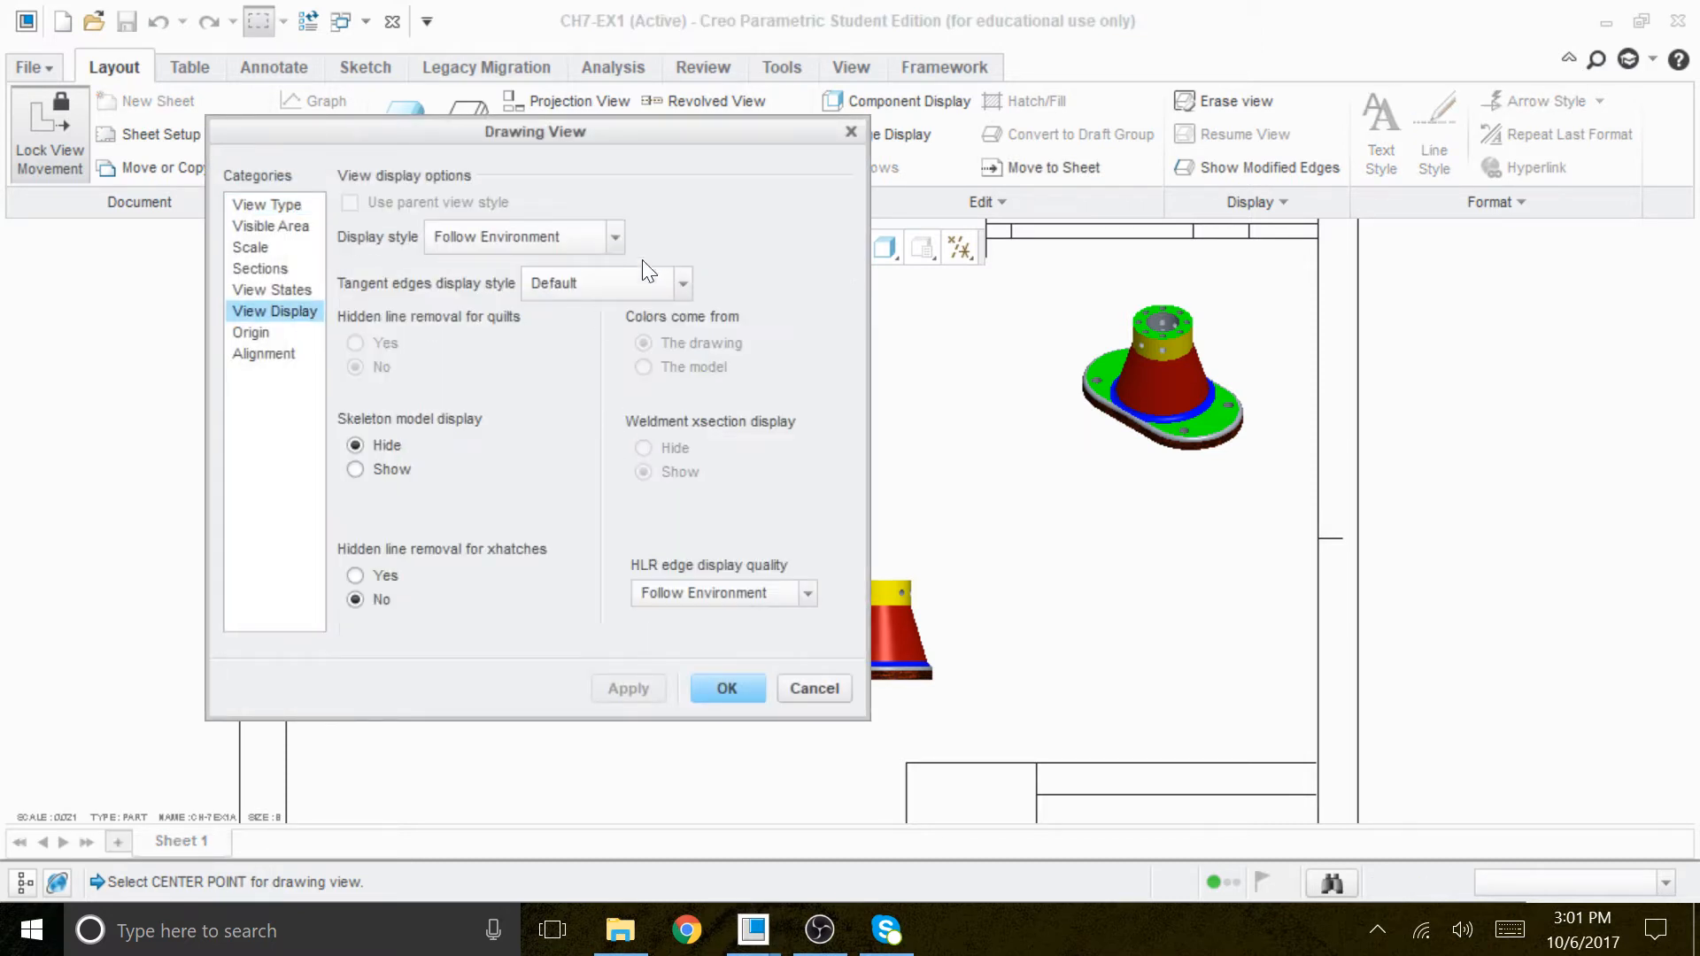
left_click(518, 236)
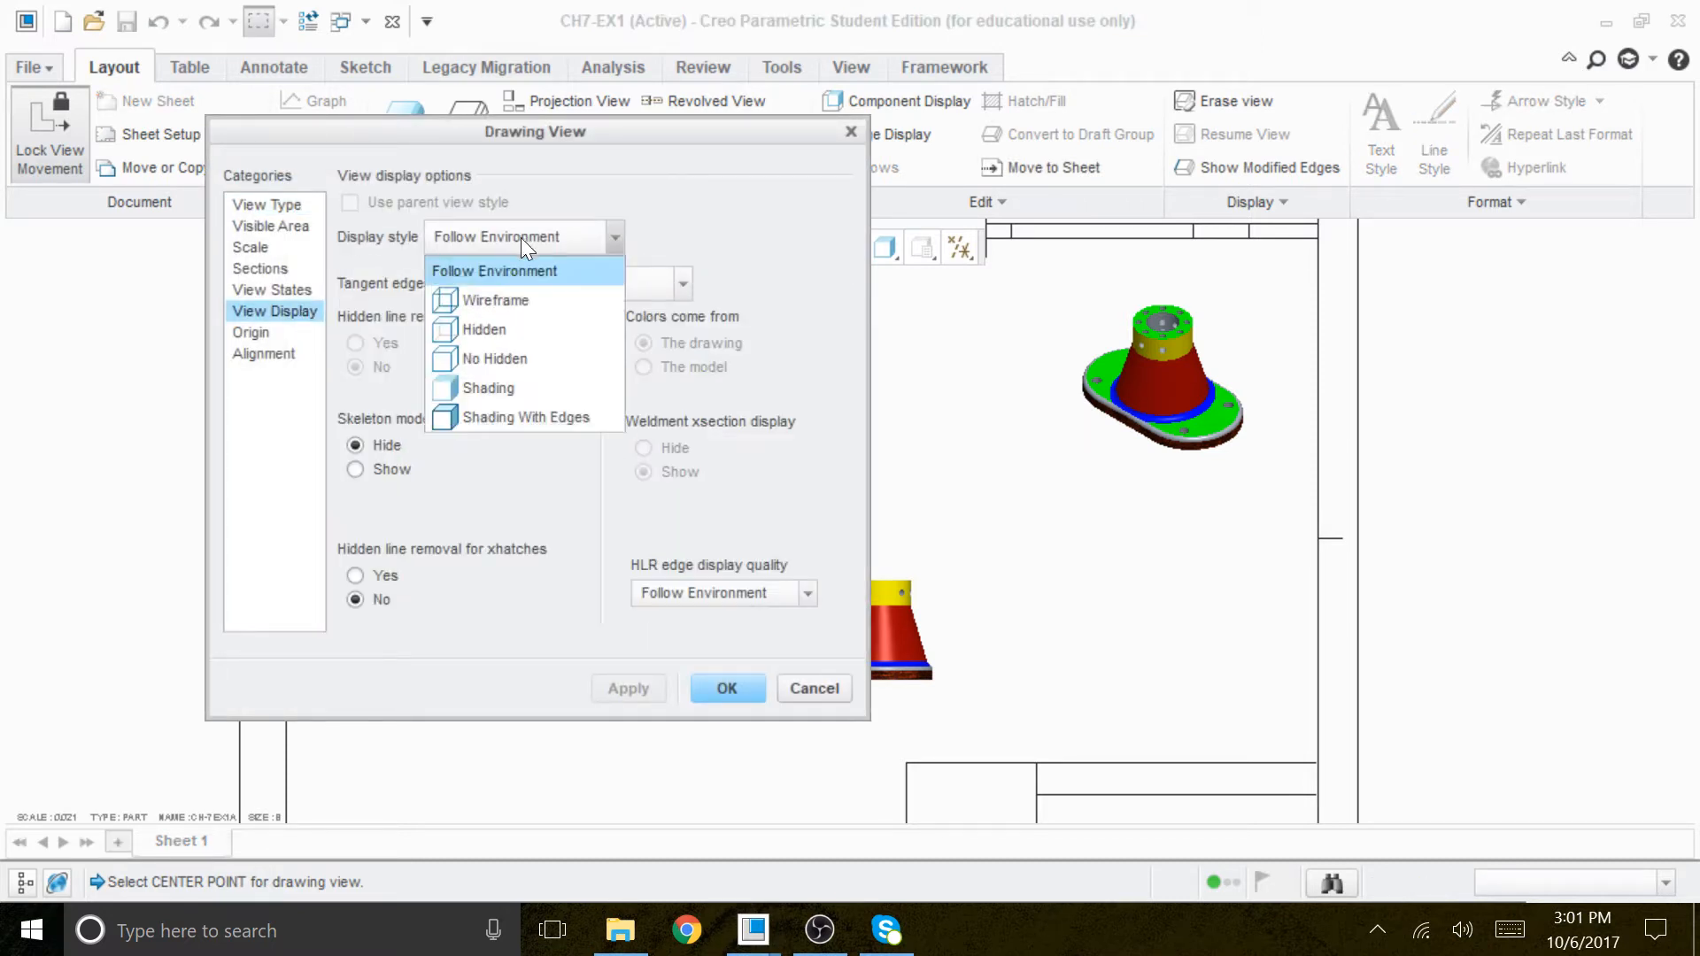
left_click(504, 330)
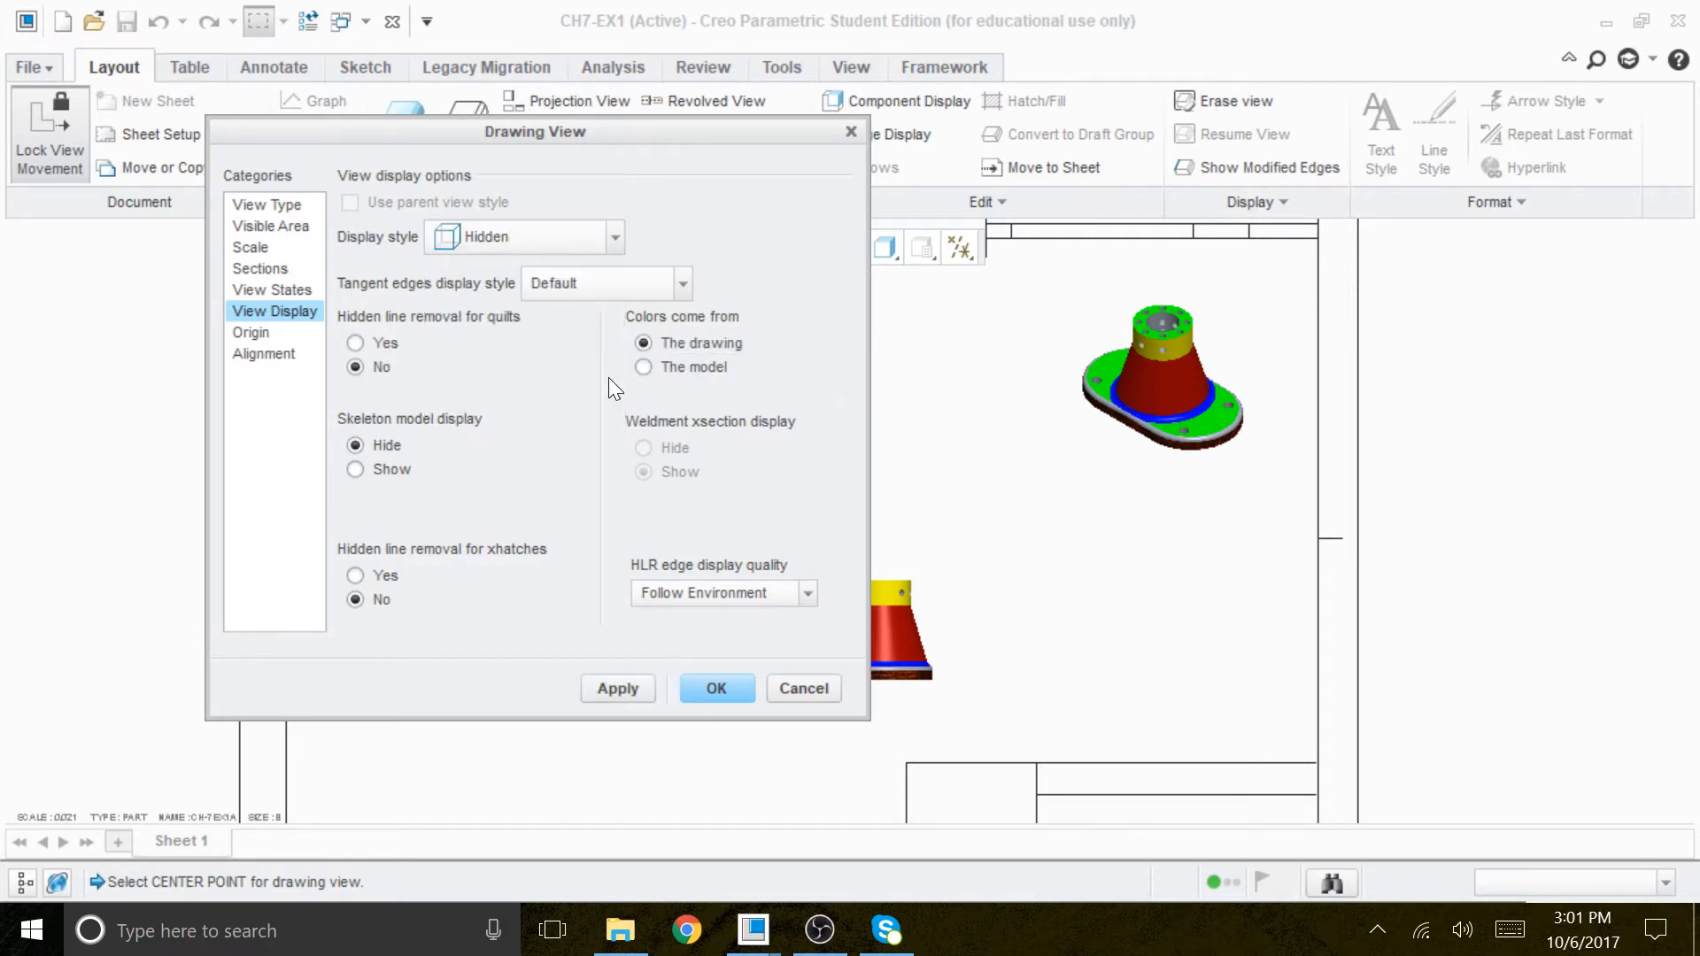
left_click(586, 289)
left_click(587, 350)
left_click(717, 688)
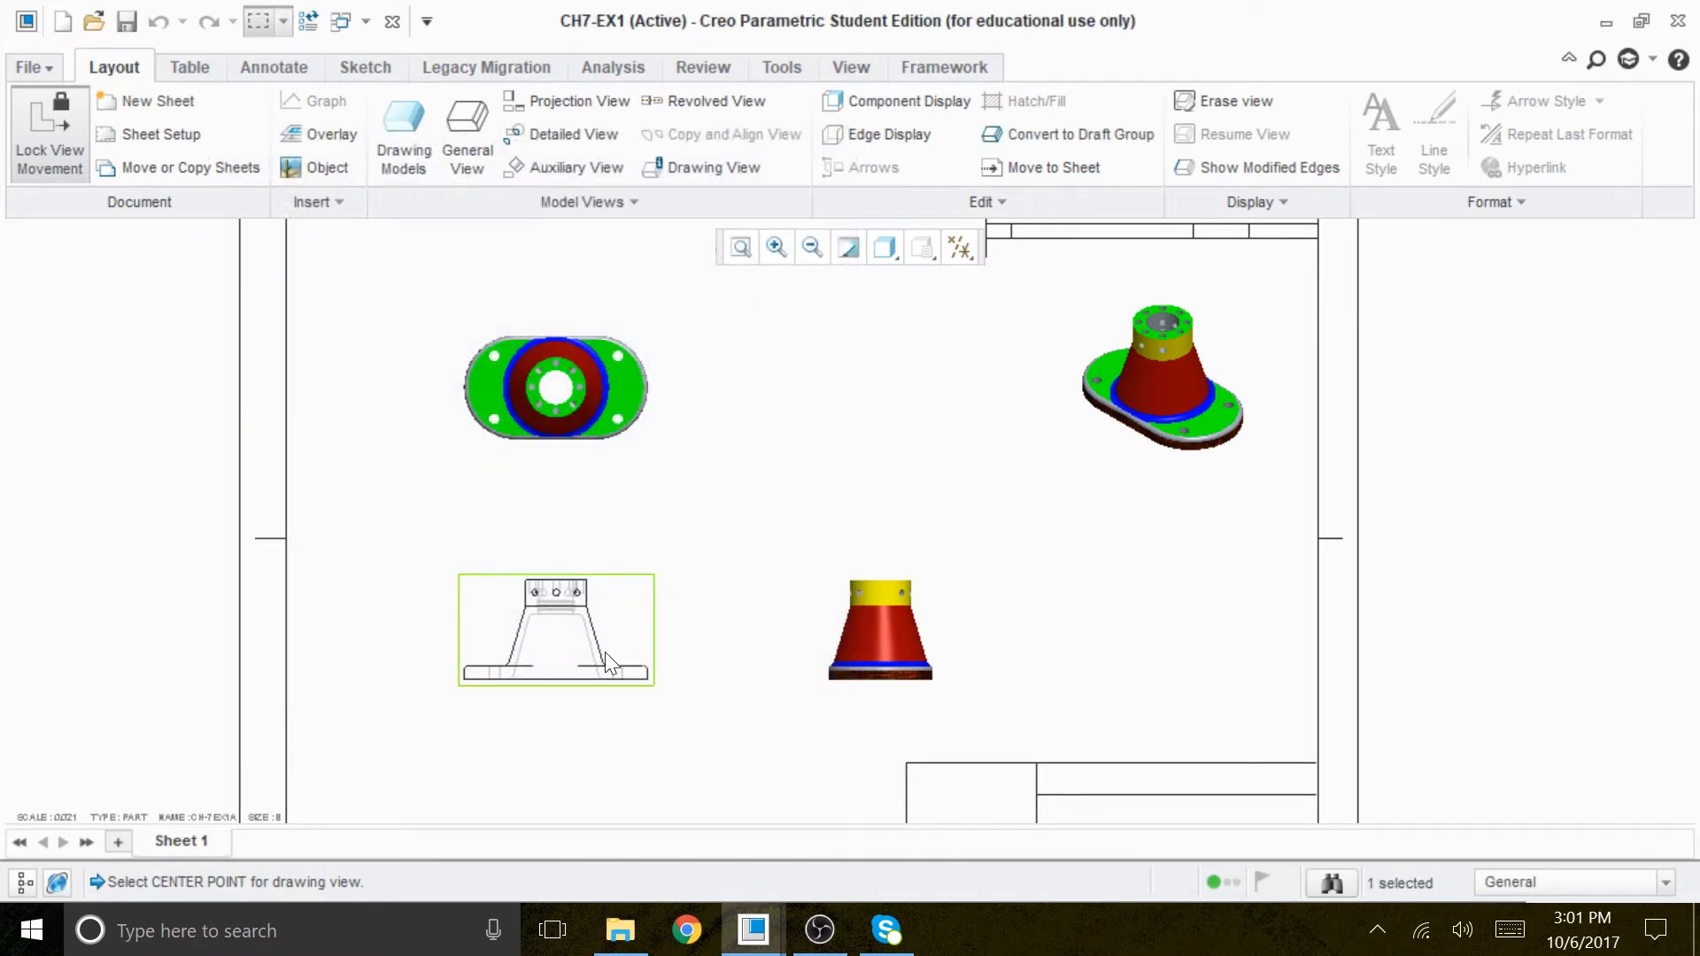
Set the top view's display style to Hidden and its tangent edges display style to None.
scroll(567, 642, "up", 2)
double_click(659, 321)
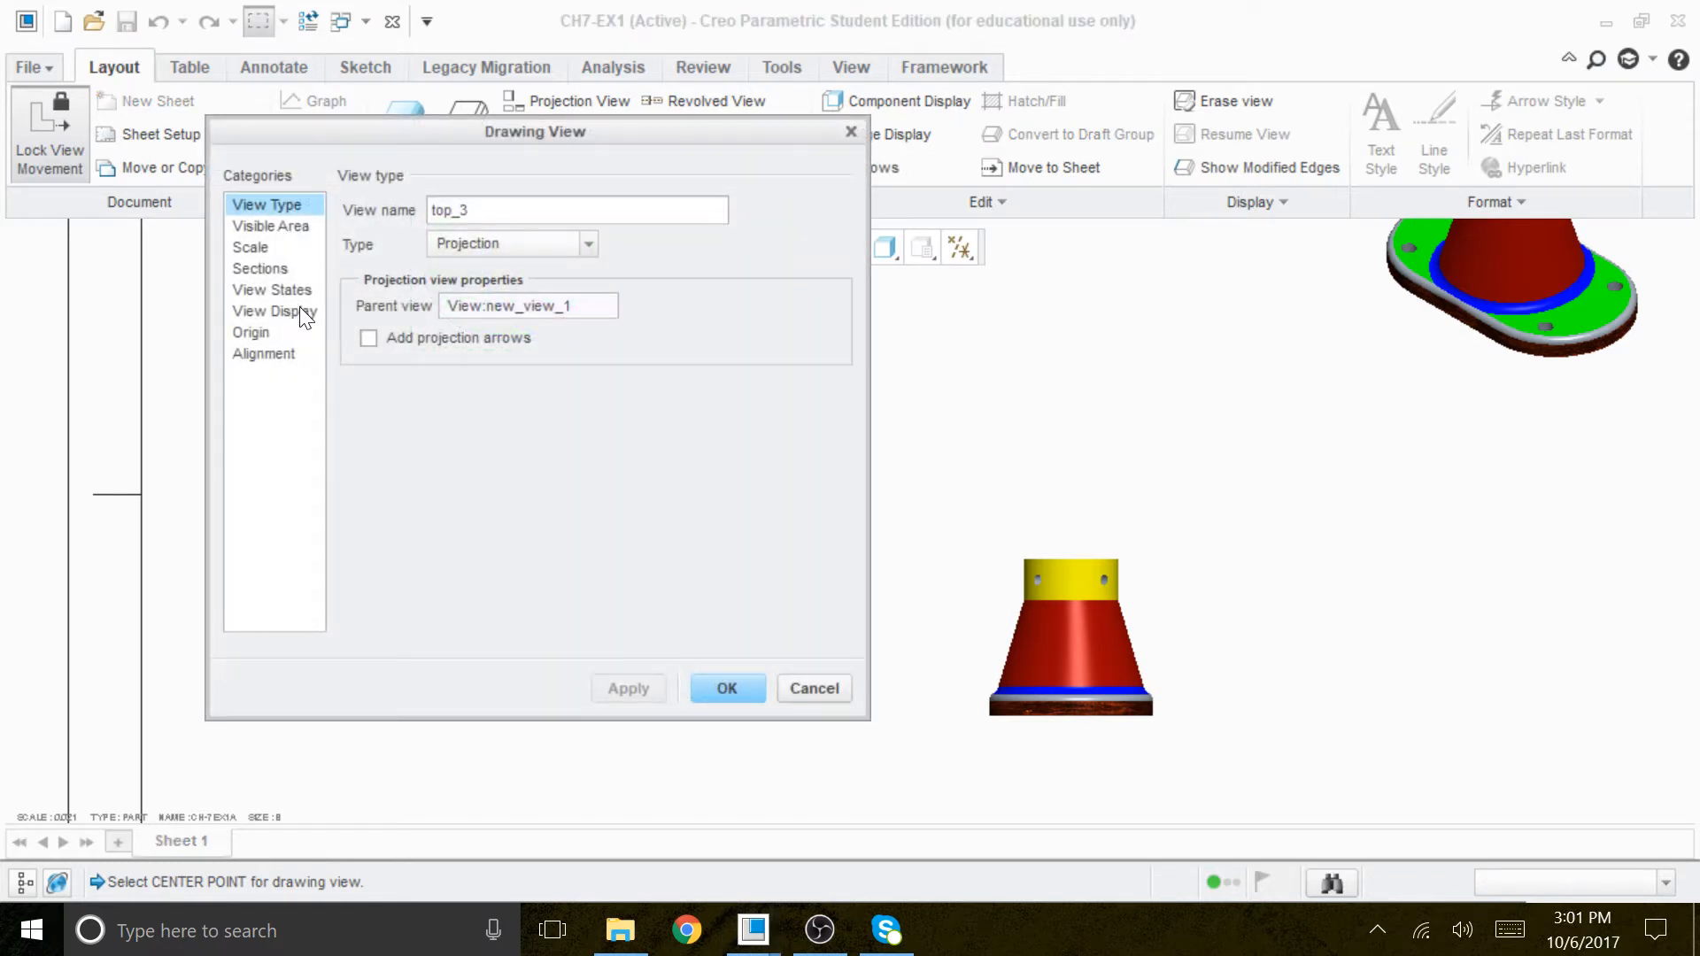
left_click(299, 309)
left_click(498, 235)
left_click(500, 322)
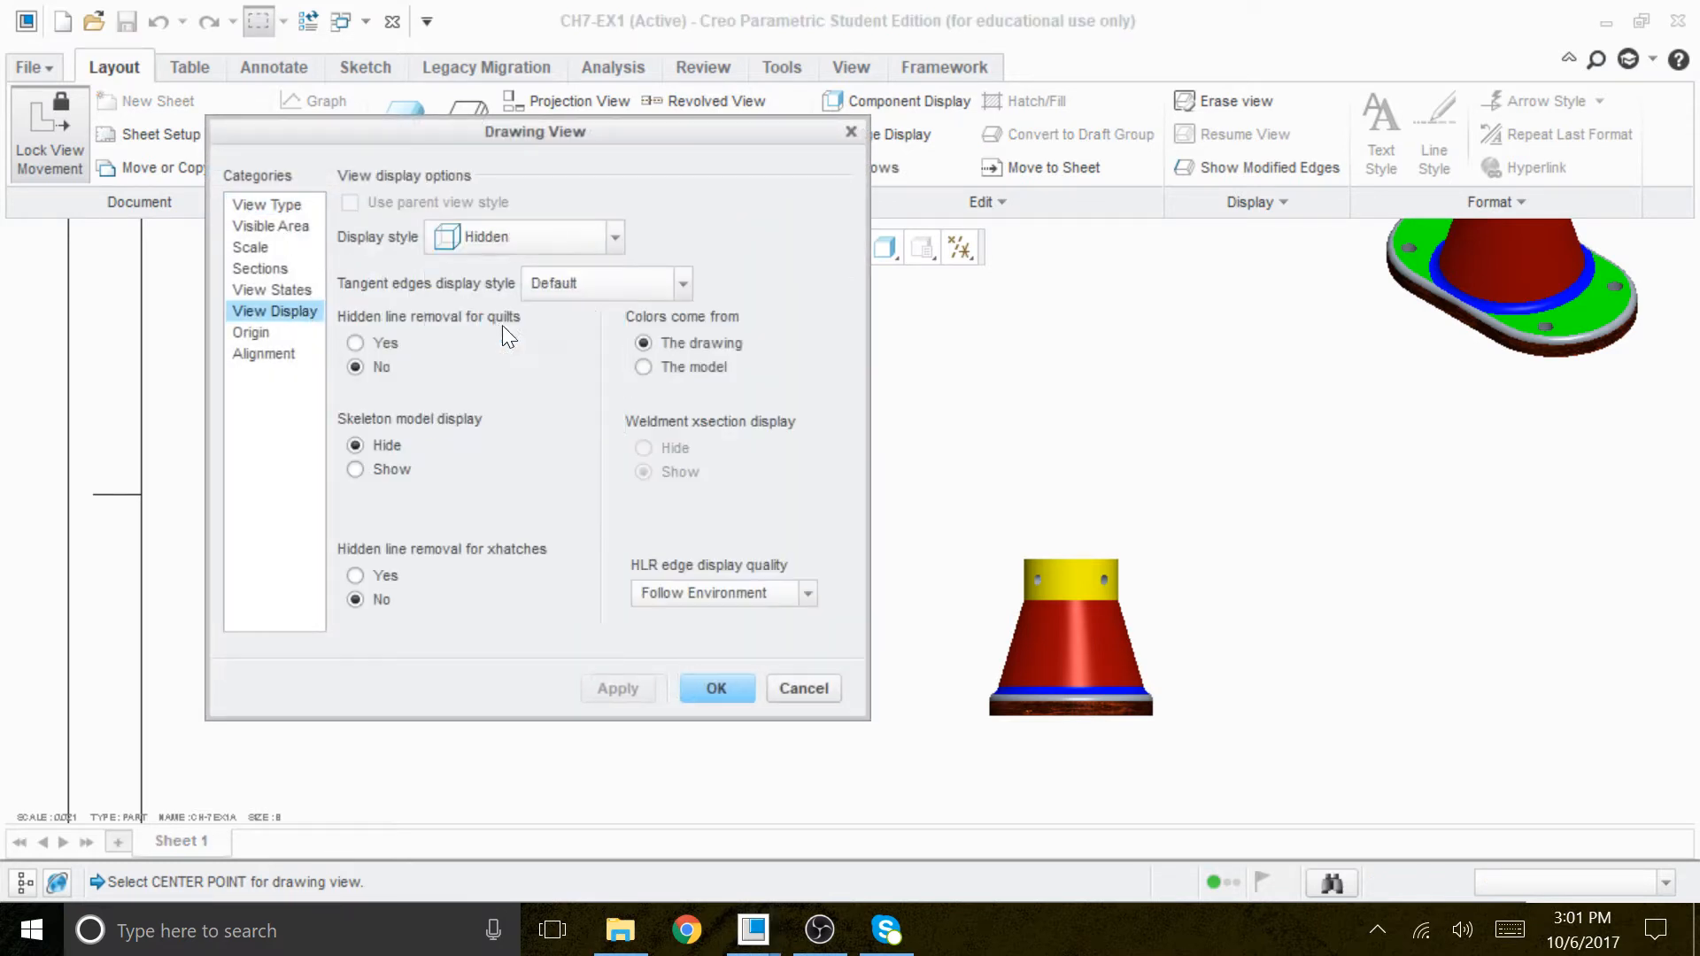
left_click(602, 286)
left_click(579, 351)
left_click(716, 688)
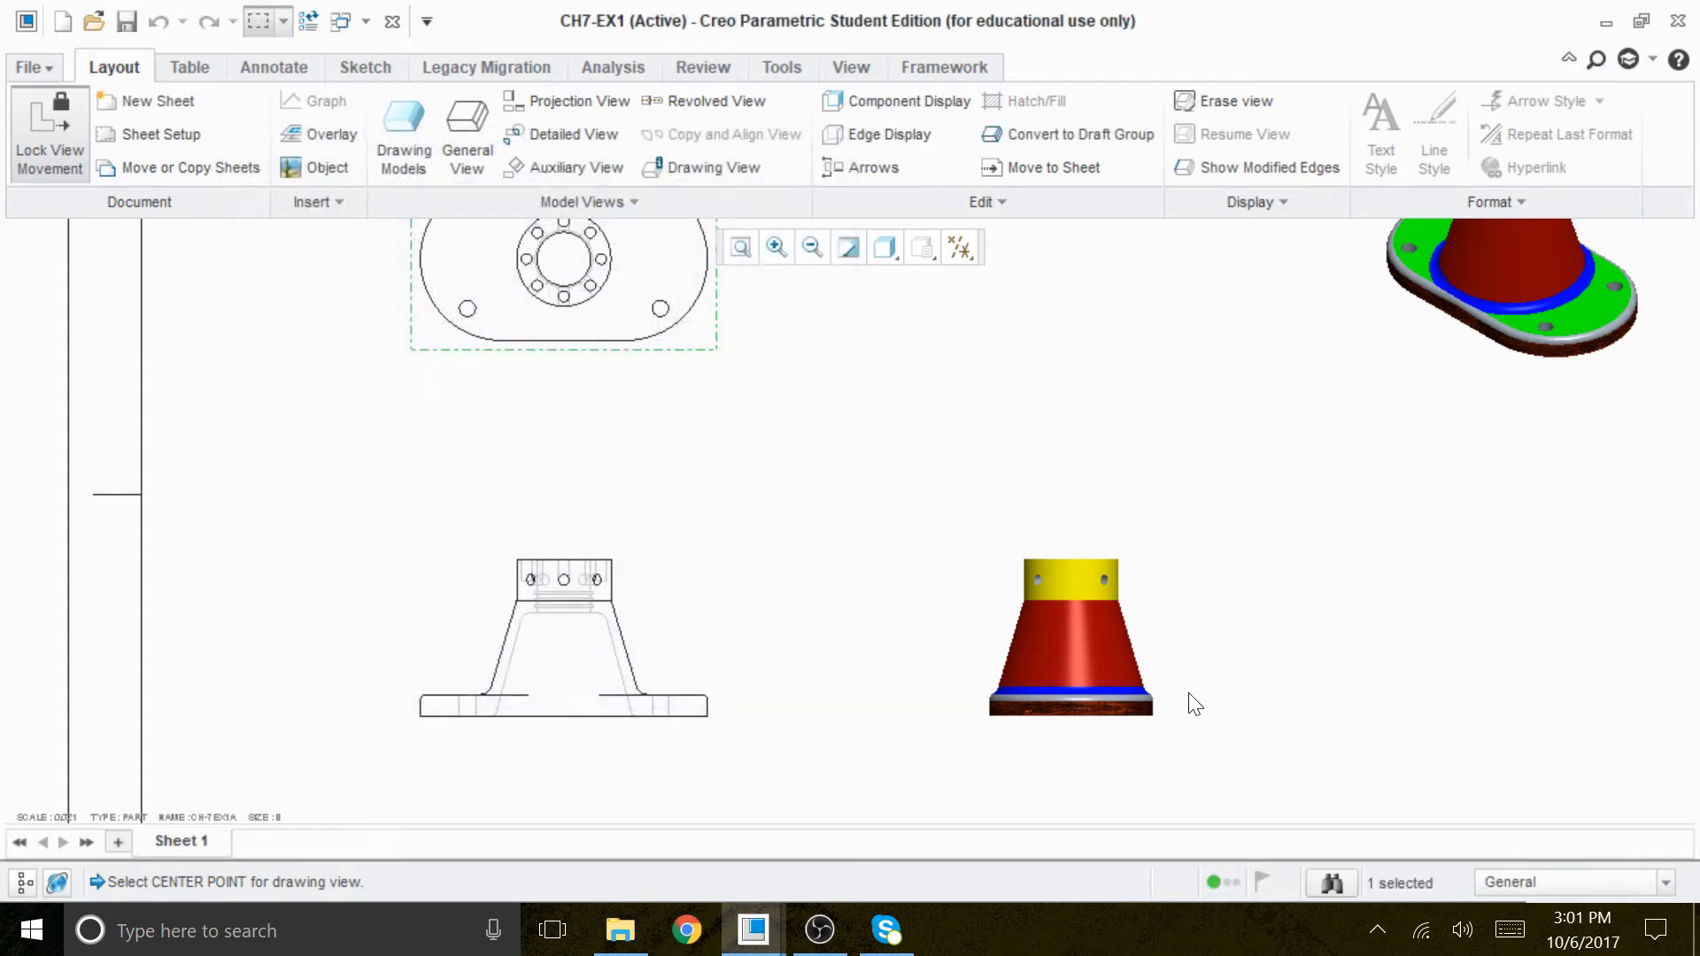
Set the side view's display style to Hidden and its tangent edges display style to None.
double_click(1106, 659)
left_click(274, 310)
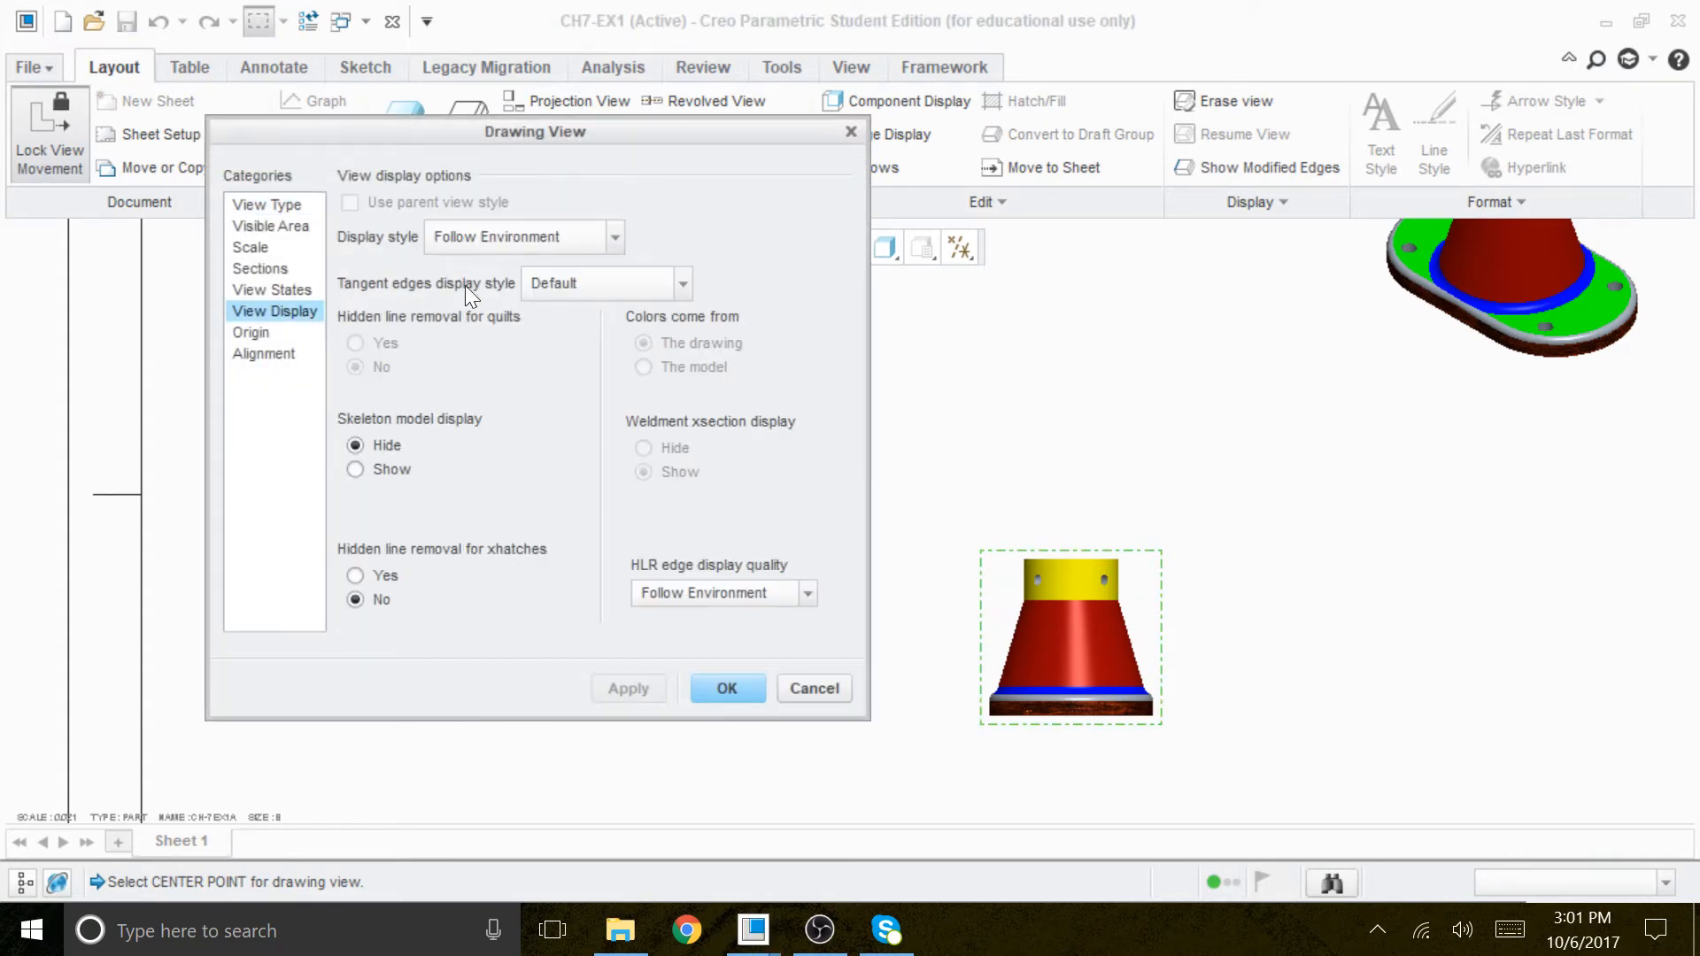
left_click(524, 239)
left_click(536, 331)
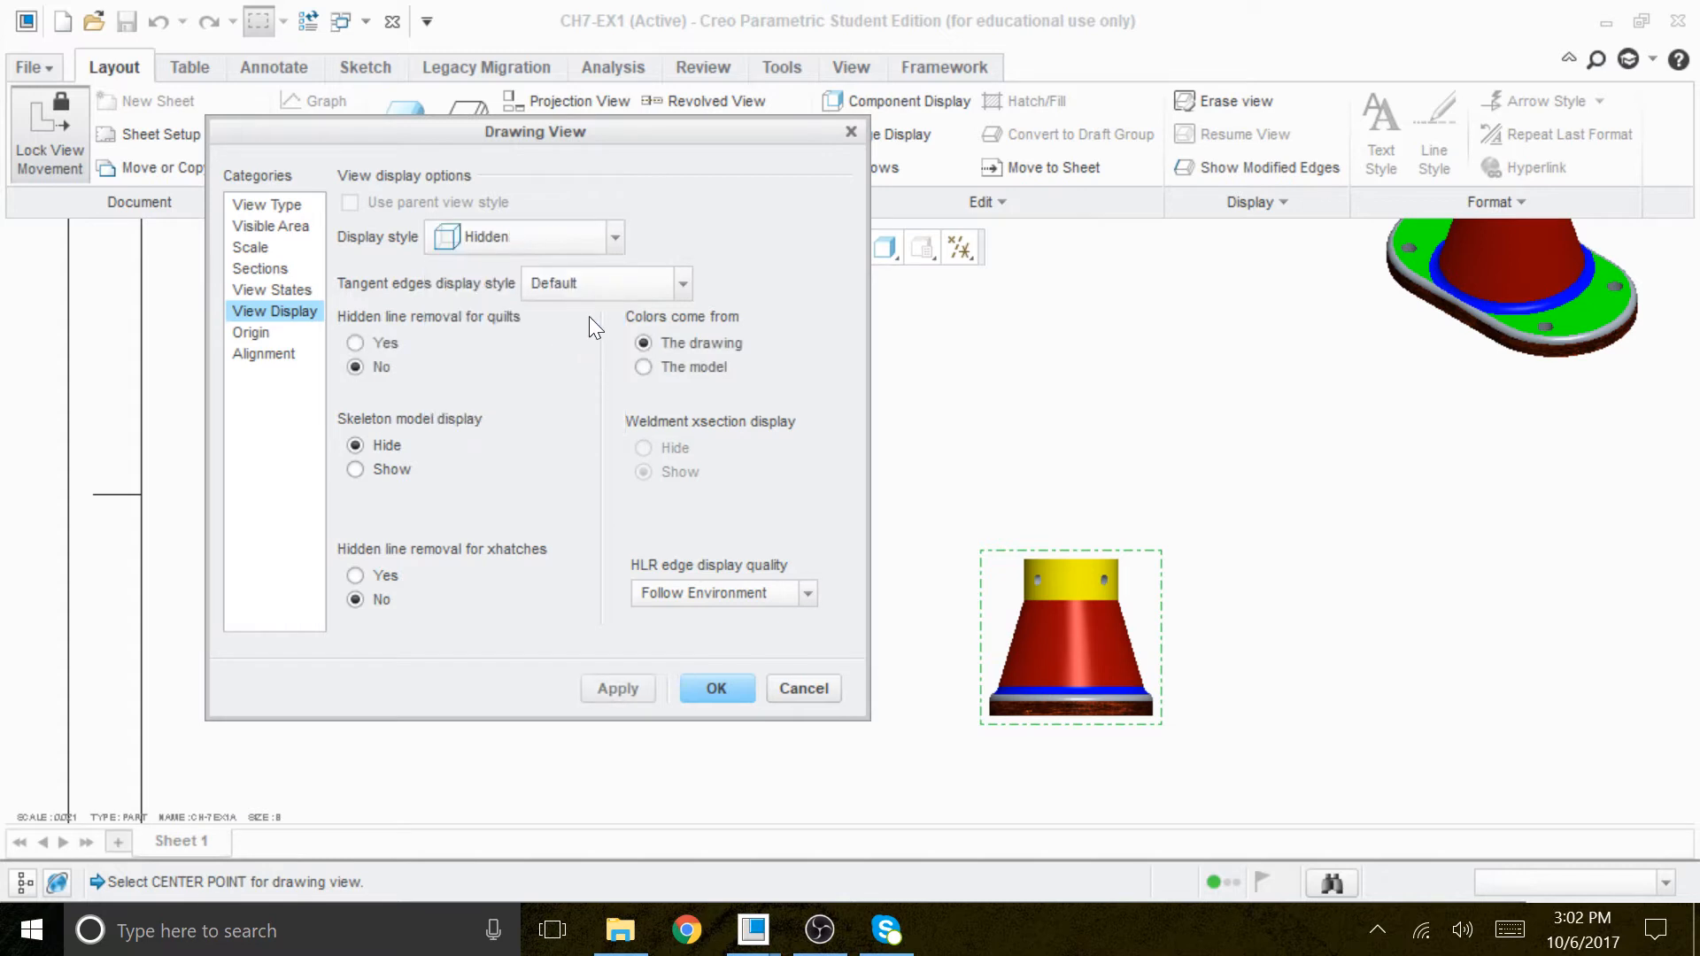
left_click(586, 284)
left_click(567, 351)
left_click(724, 690)
scroll(797, 687, "down", 1)
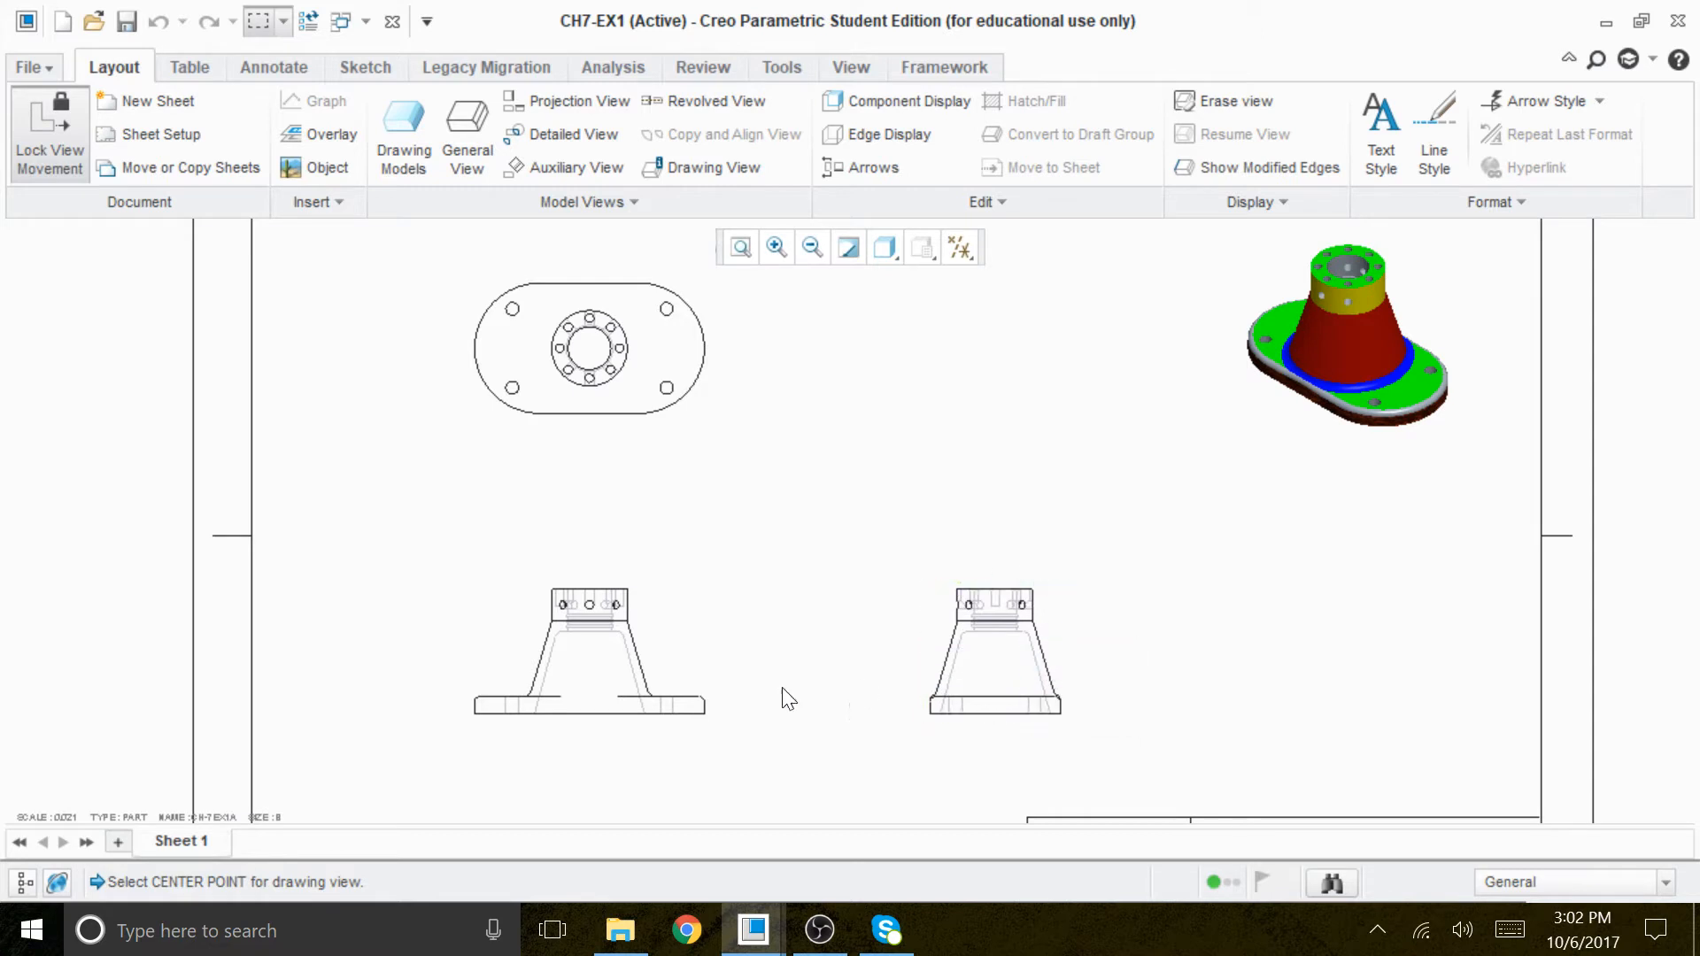
Unlock view movement and move the front view slightly lower on the sheet.
left_click(612, 664)
right_click(618, 654)
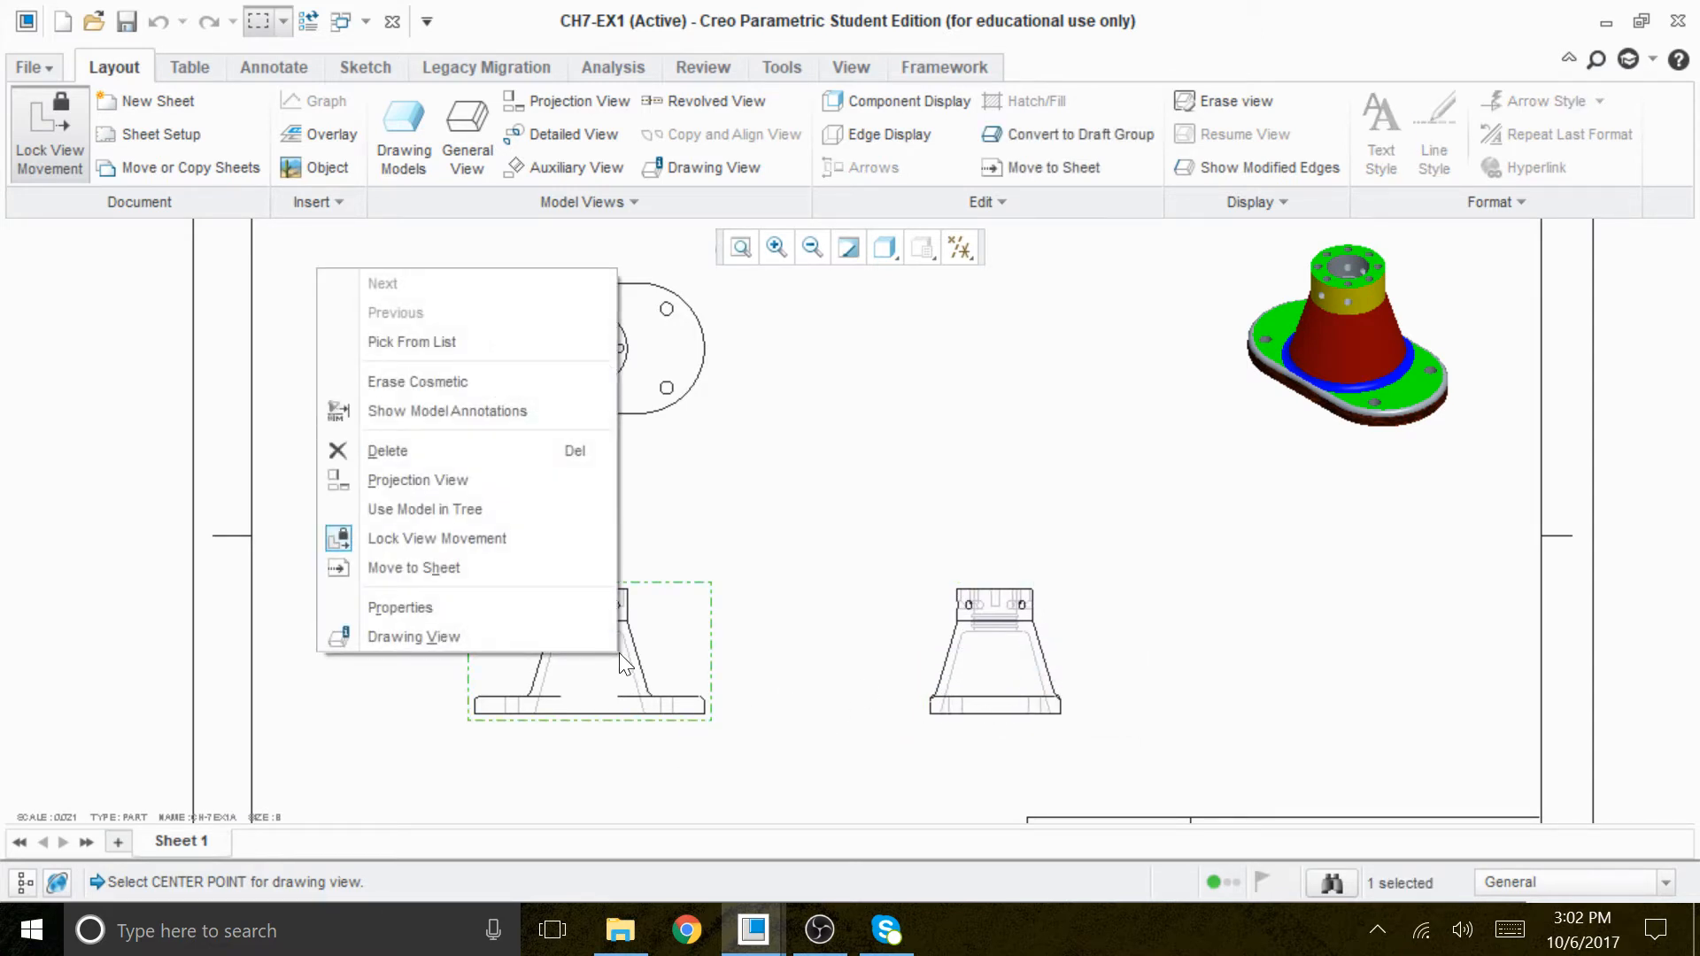
left_click(490, 540)
left_click_drag(680, 648, 768, 678)
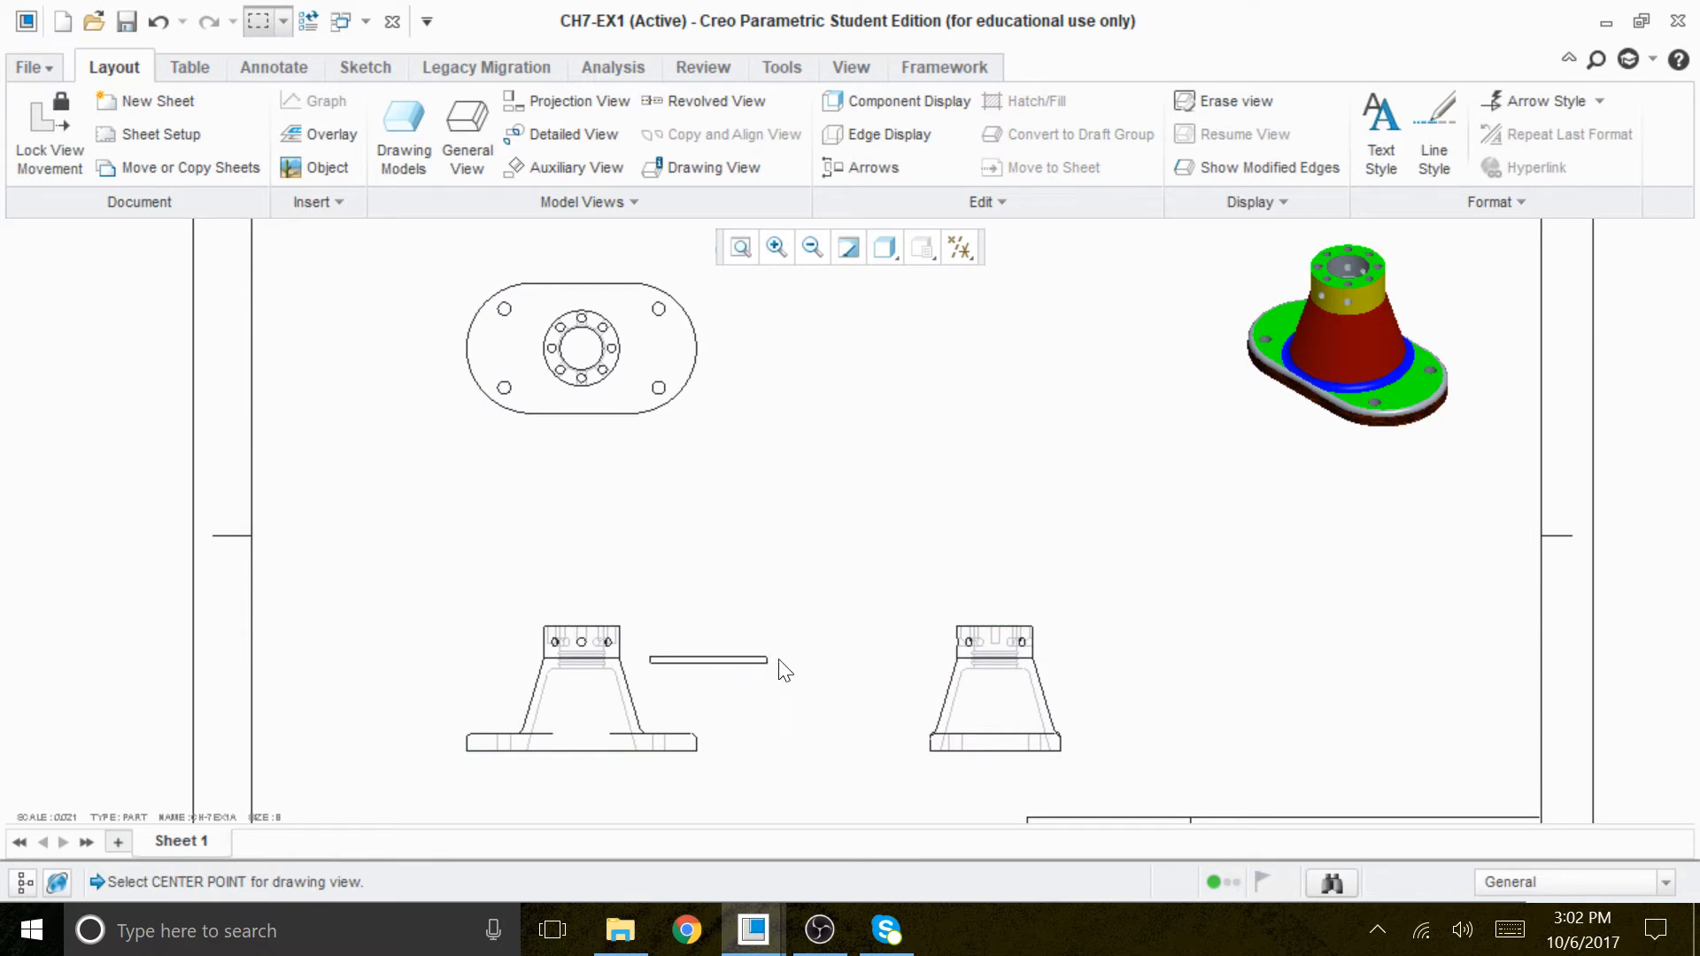
left_click(650, 701)
mouse_move(644, 708)
left_mouse_down()
mouse_move(666, 659)
mouse_move(655, 683)
left_mouse_up()
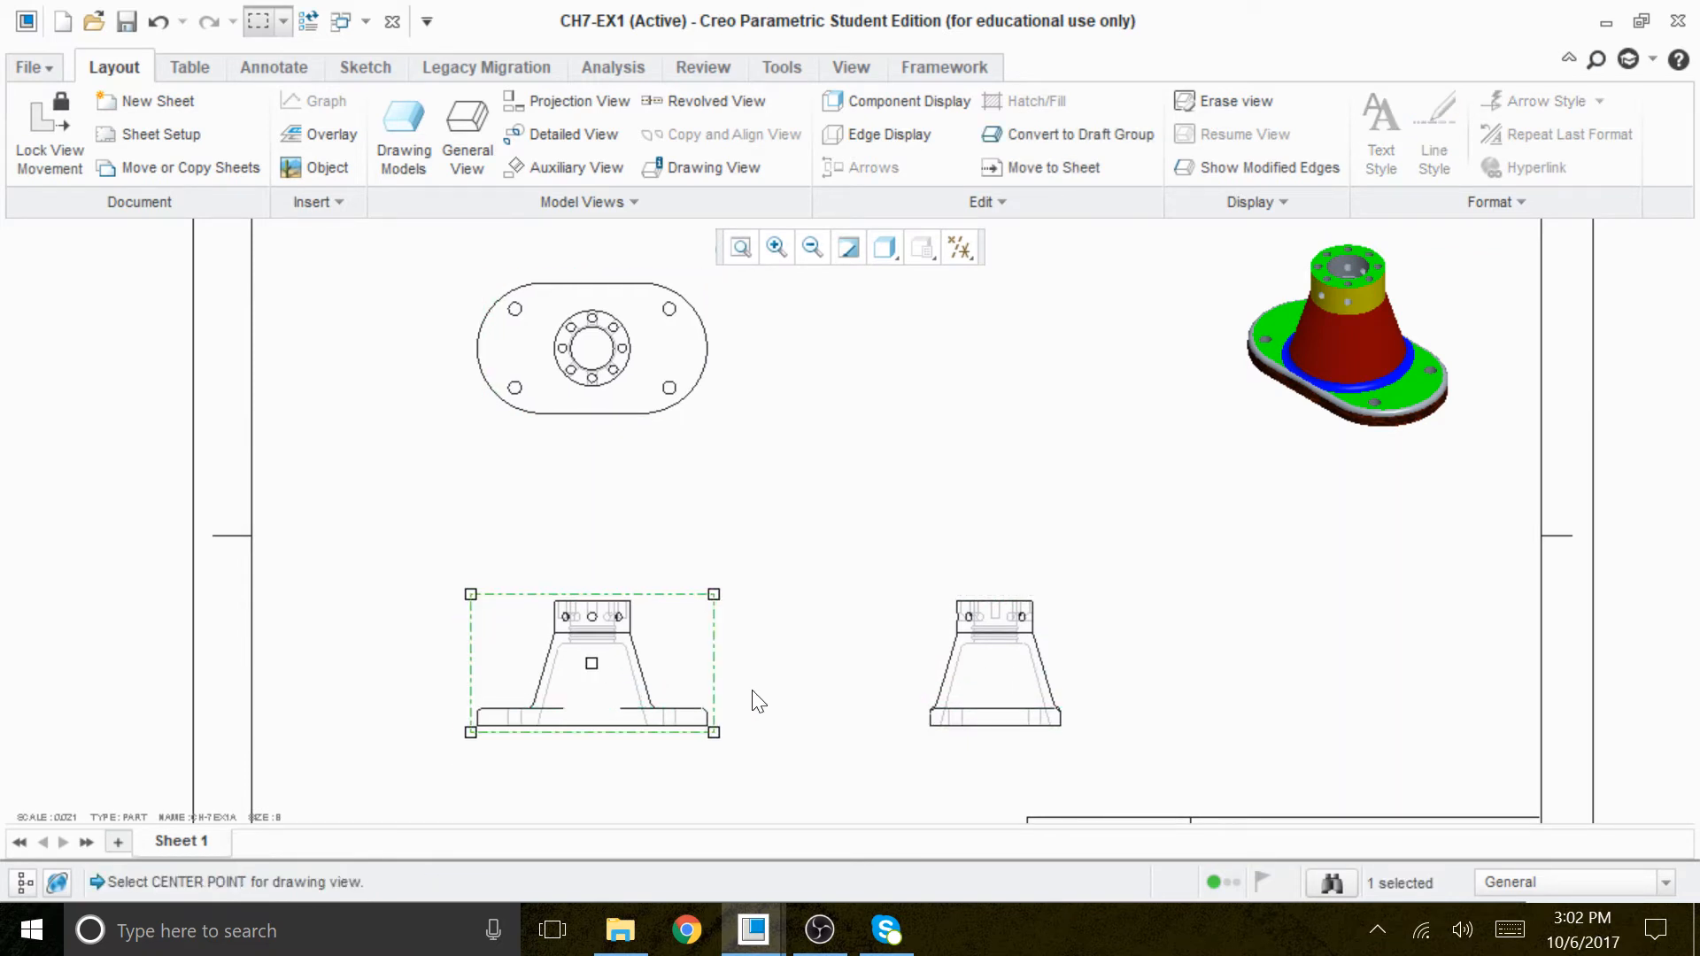
Move the side view farther to the right of the front view.
left_click(994, 663)
left_click_drag(994, 663, 1160, 699)
left_click(930, 607)
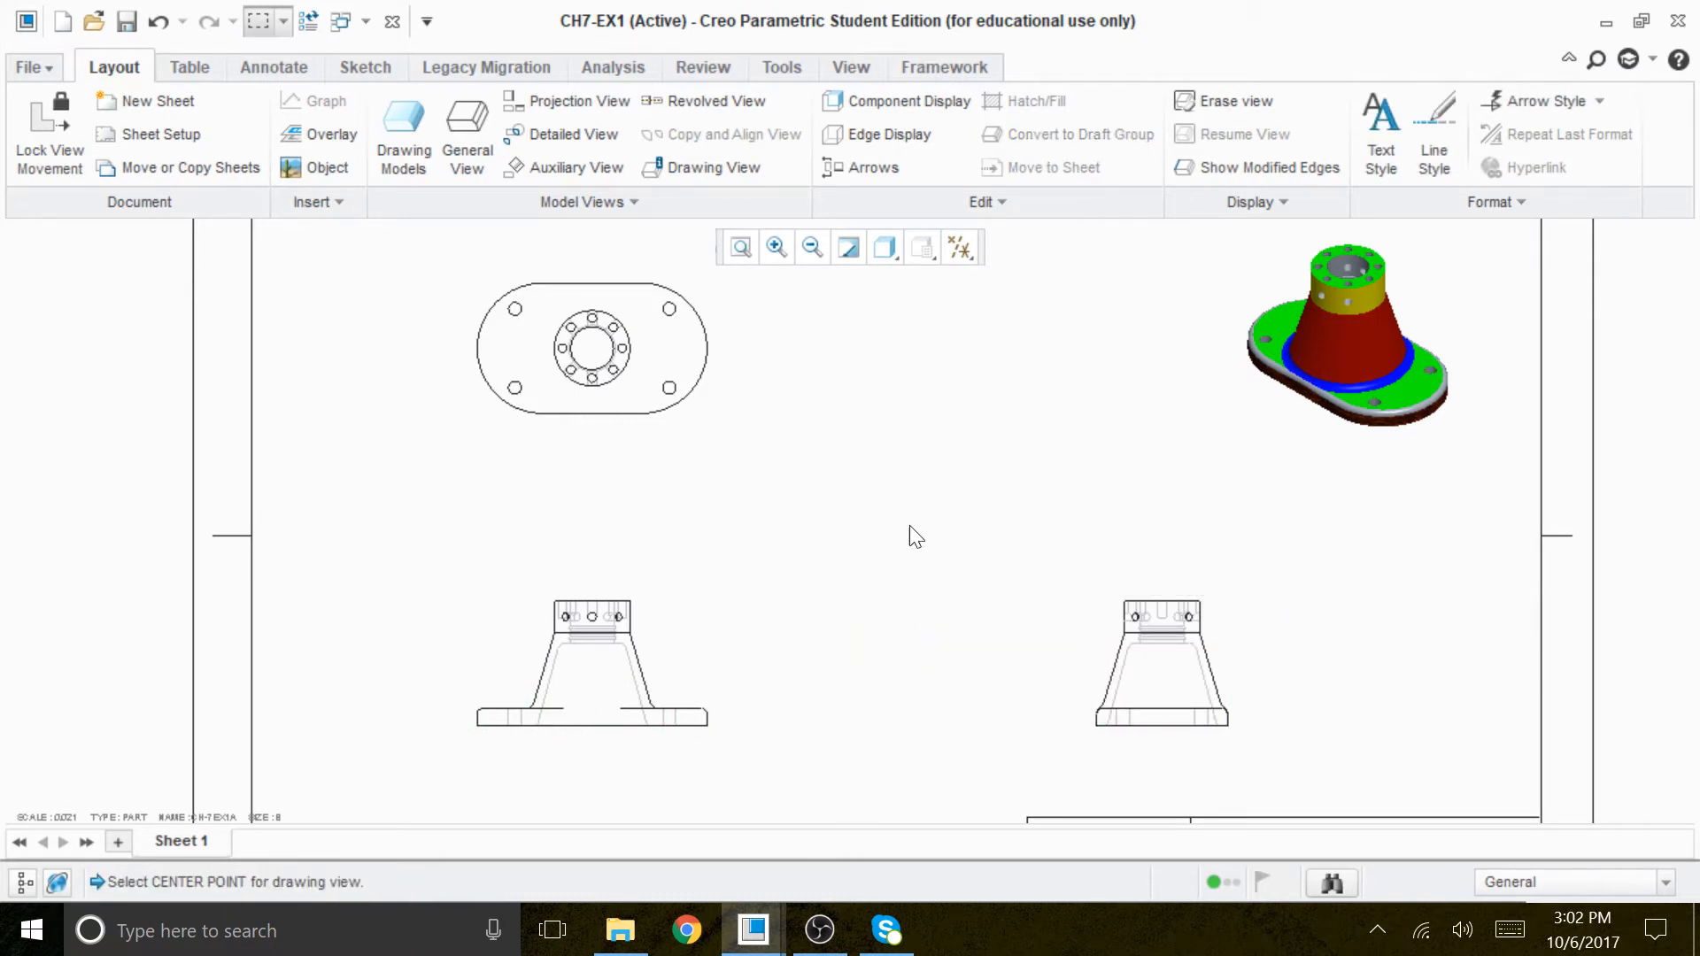
Shift the front view slightly right and up, and adjust the top view's height to leave a clear gap above it.
left_click(643, 348)
left_click_drag(643, 349, 710, 389)
left_click(611, 681)
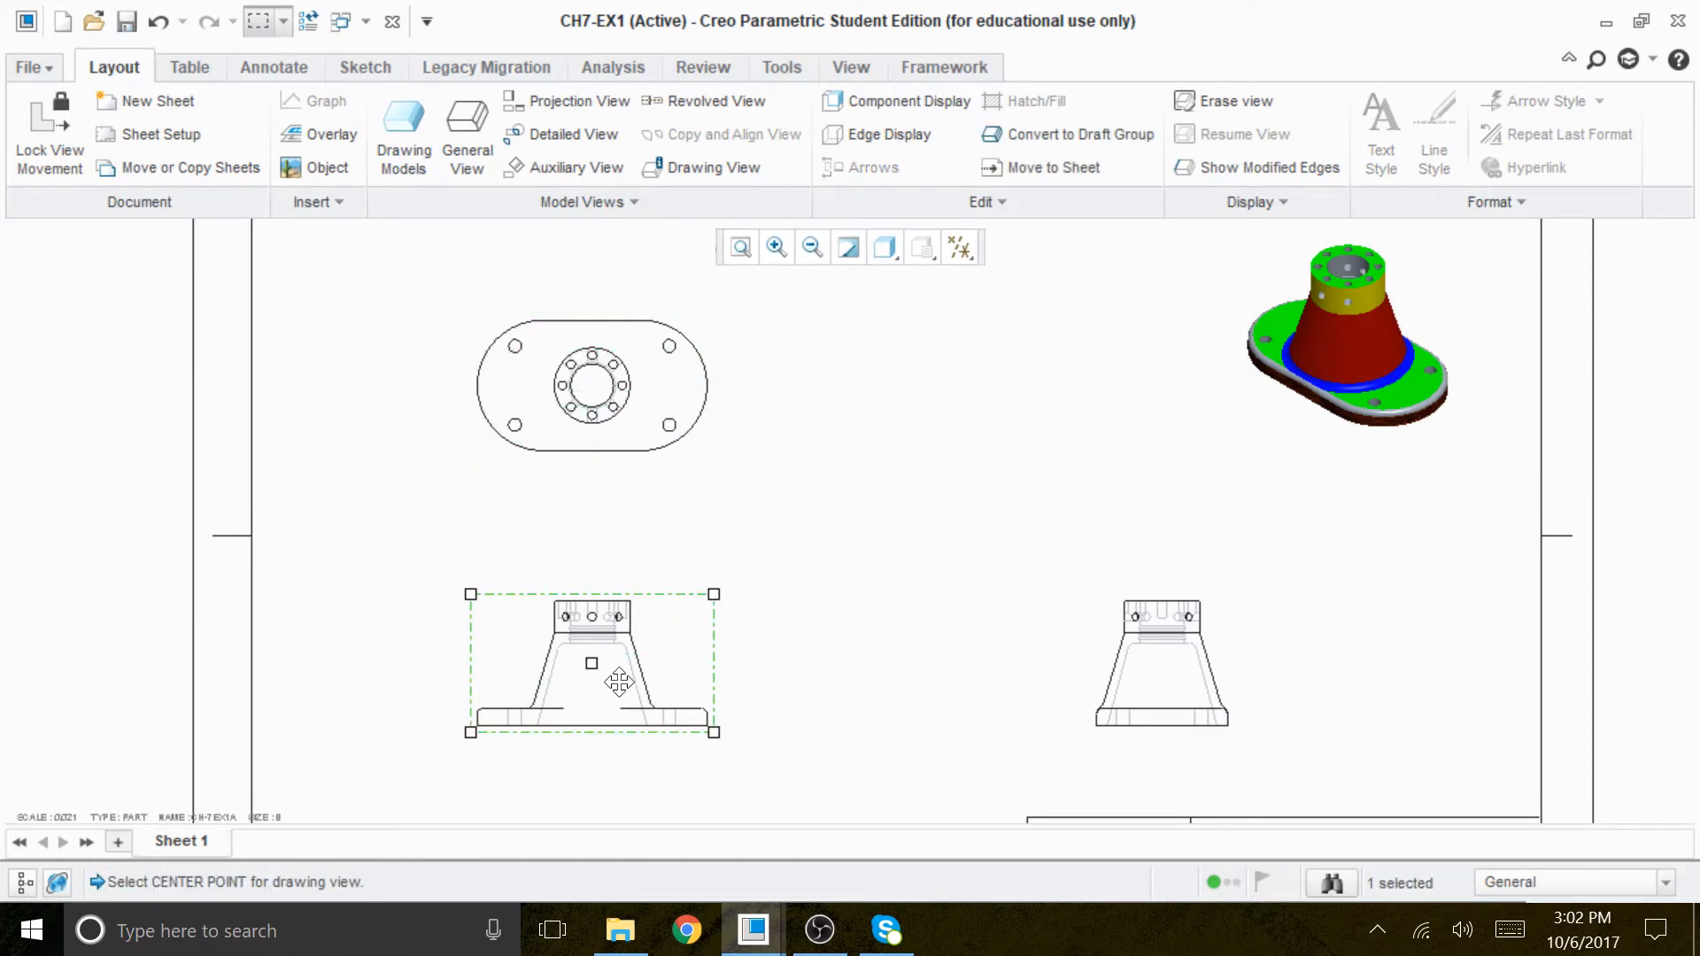
left_click_drag(588, 675, 659, 659)
left_click(694, 400)
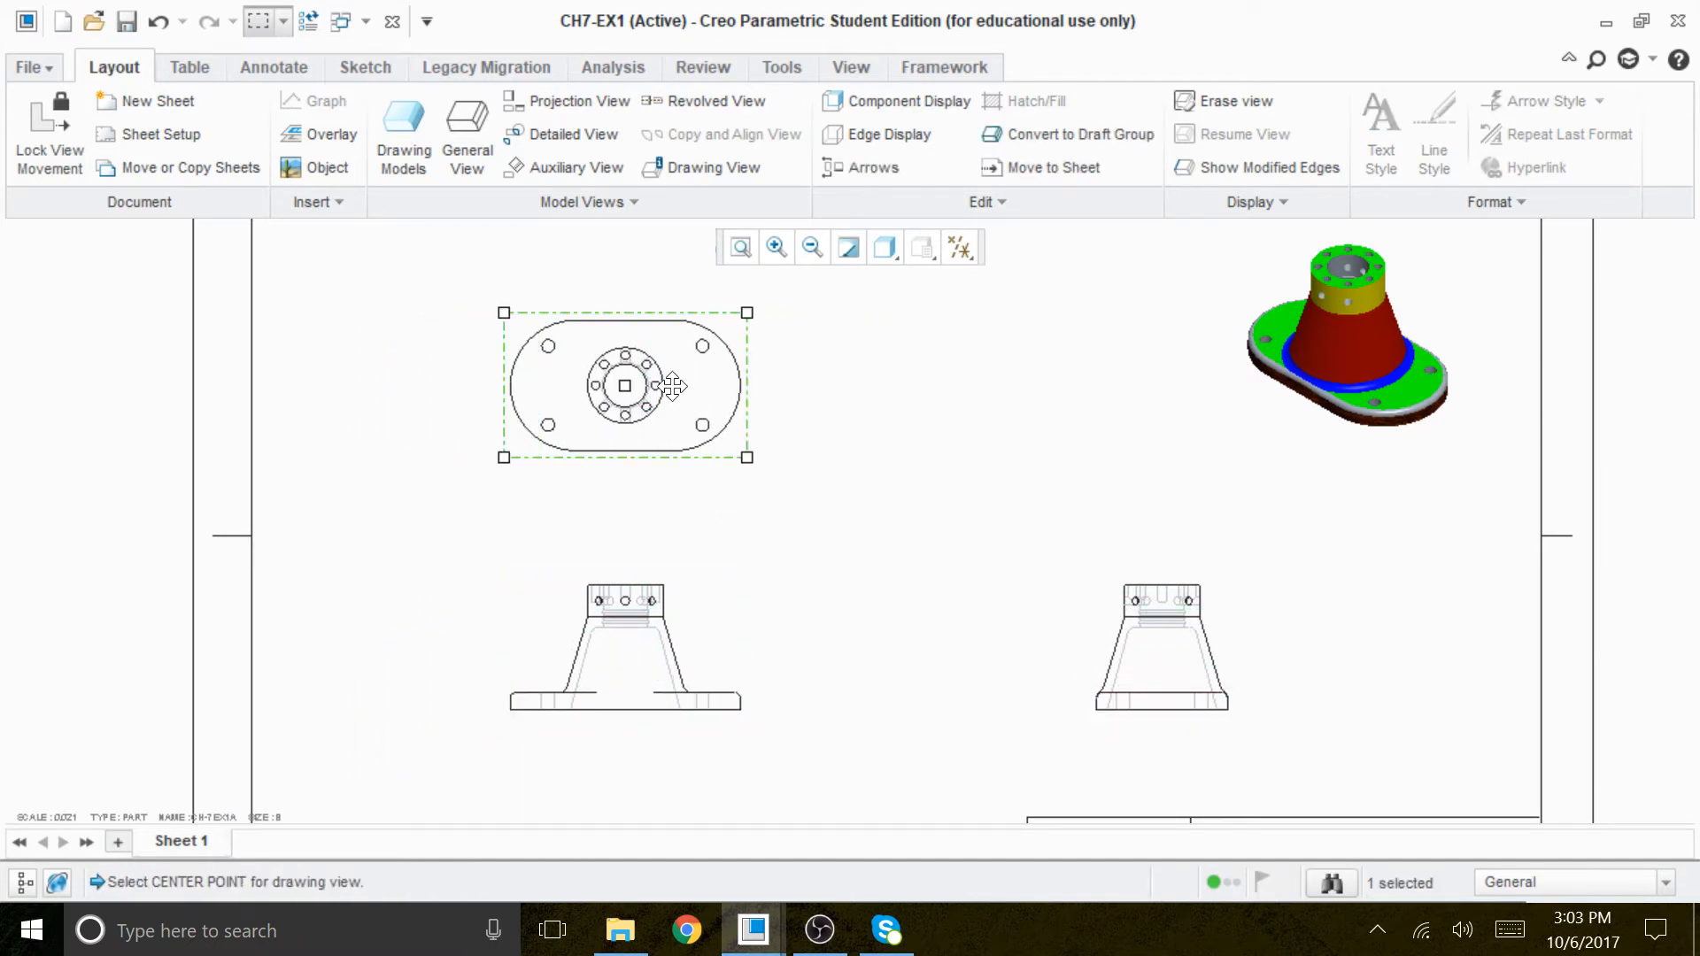
left_click_drag(671, 394, 670, 348)
left_click(769, 455)
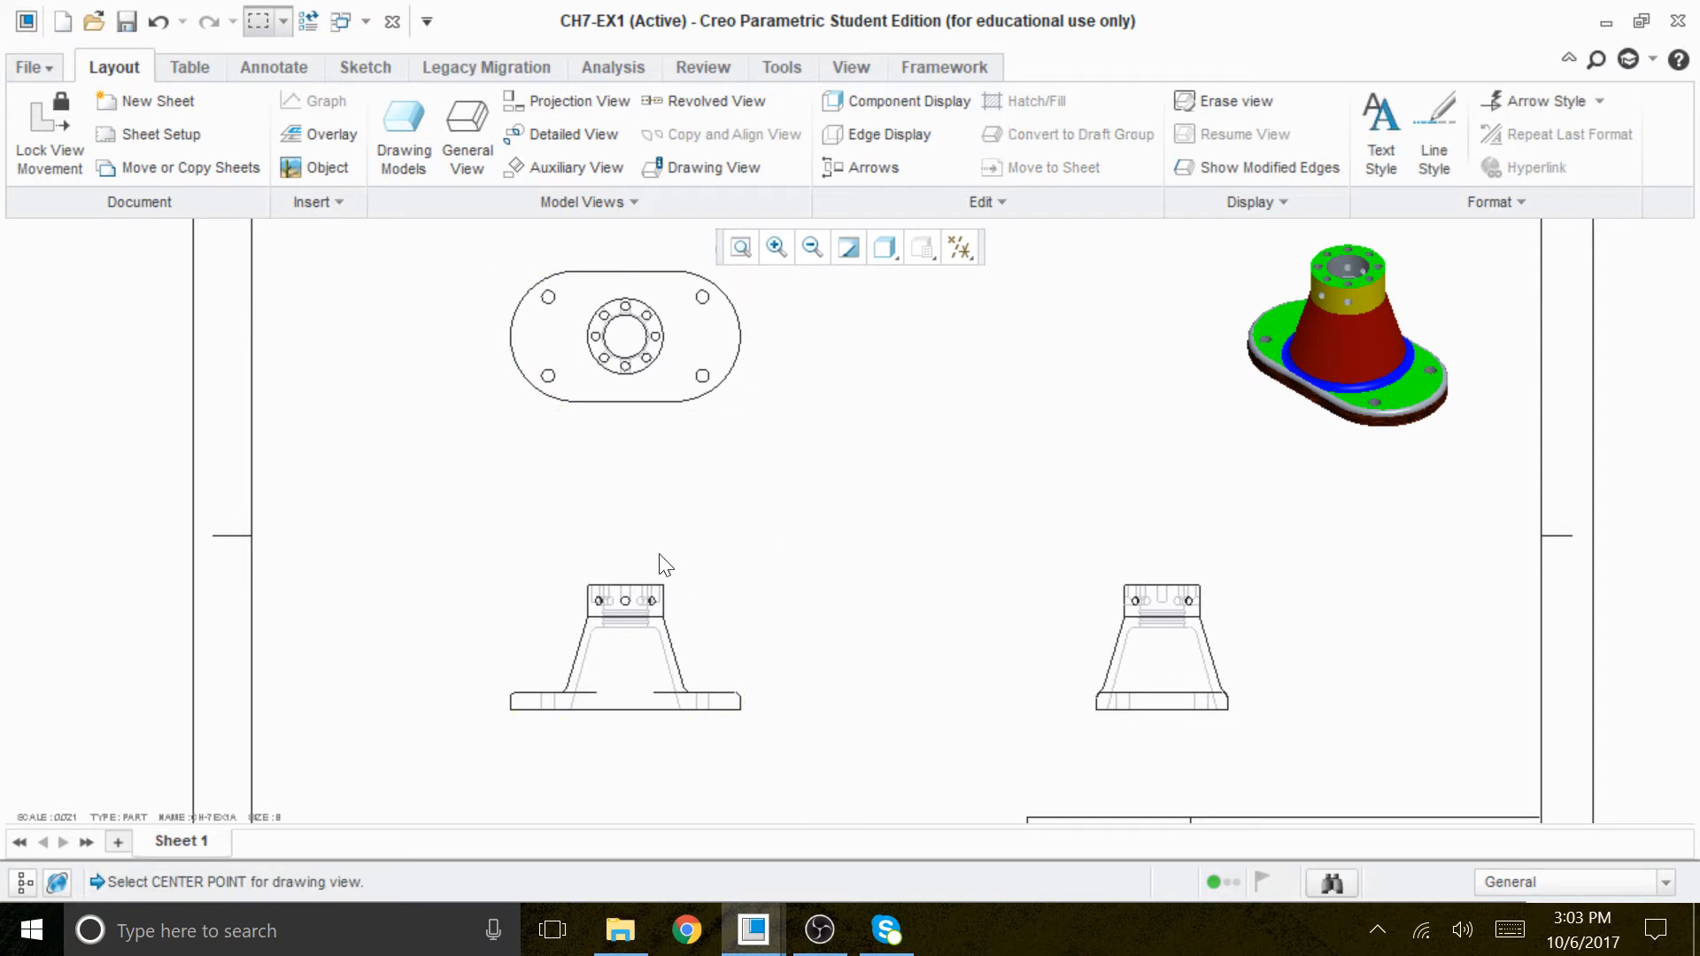
Give the front view a custom scale of 0.035.
left_click(741, 249)
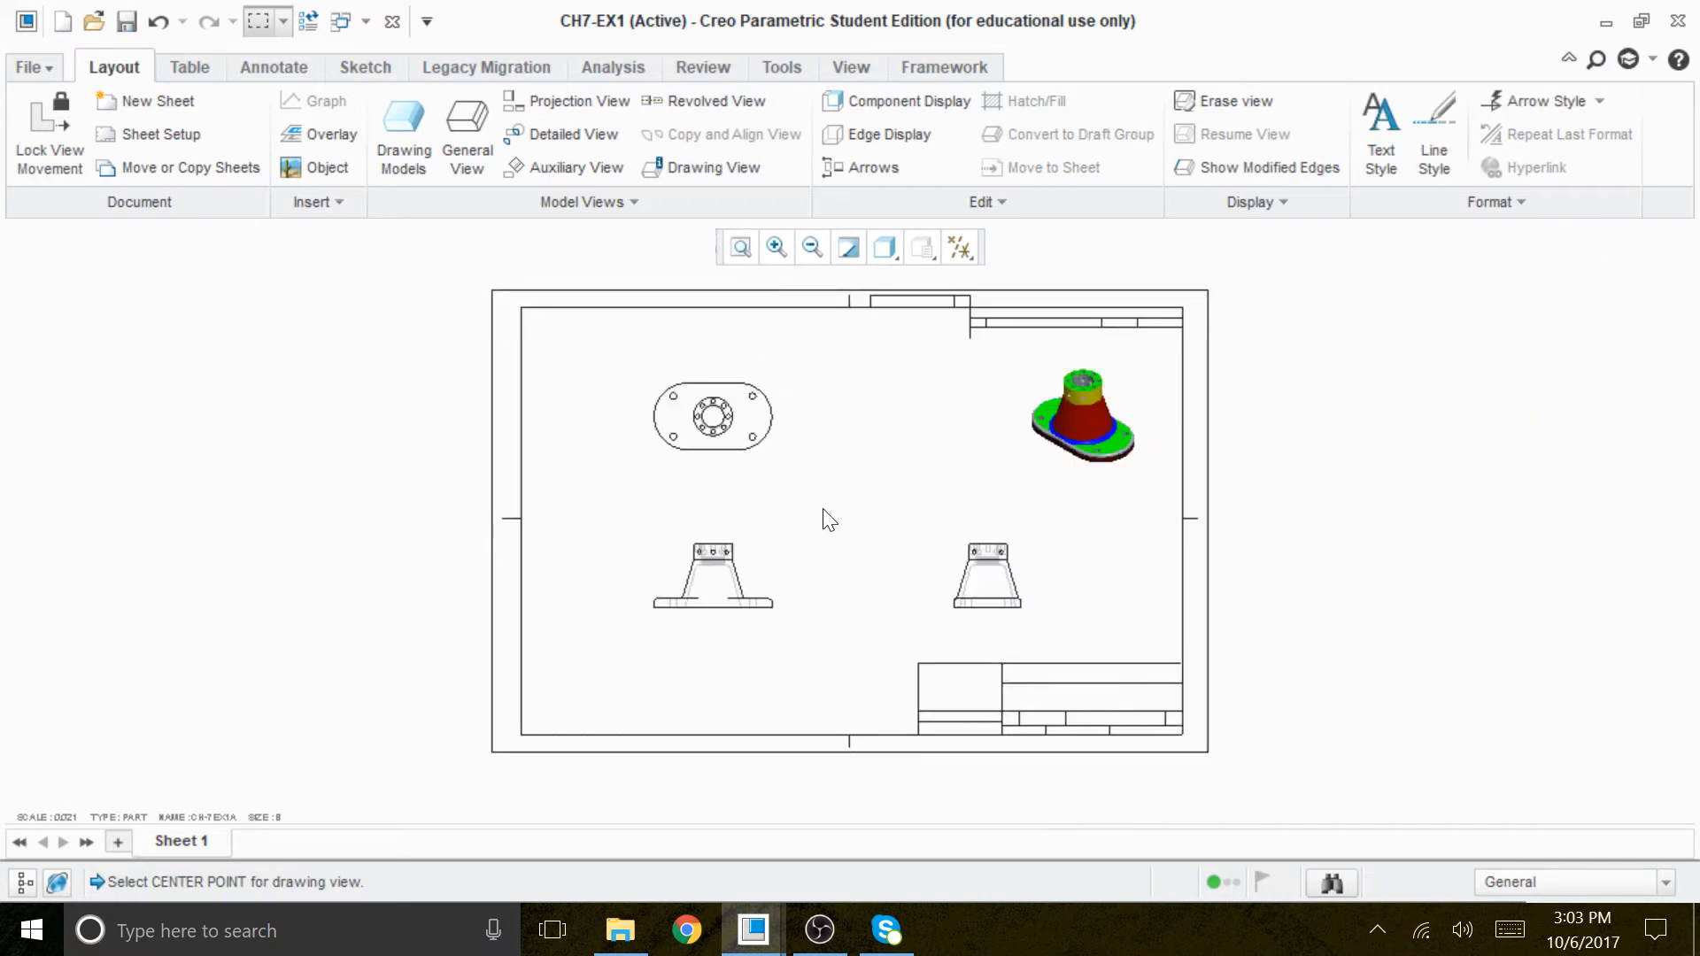
left_click(749, 418)
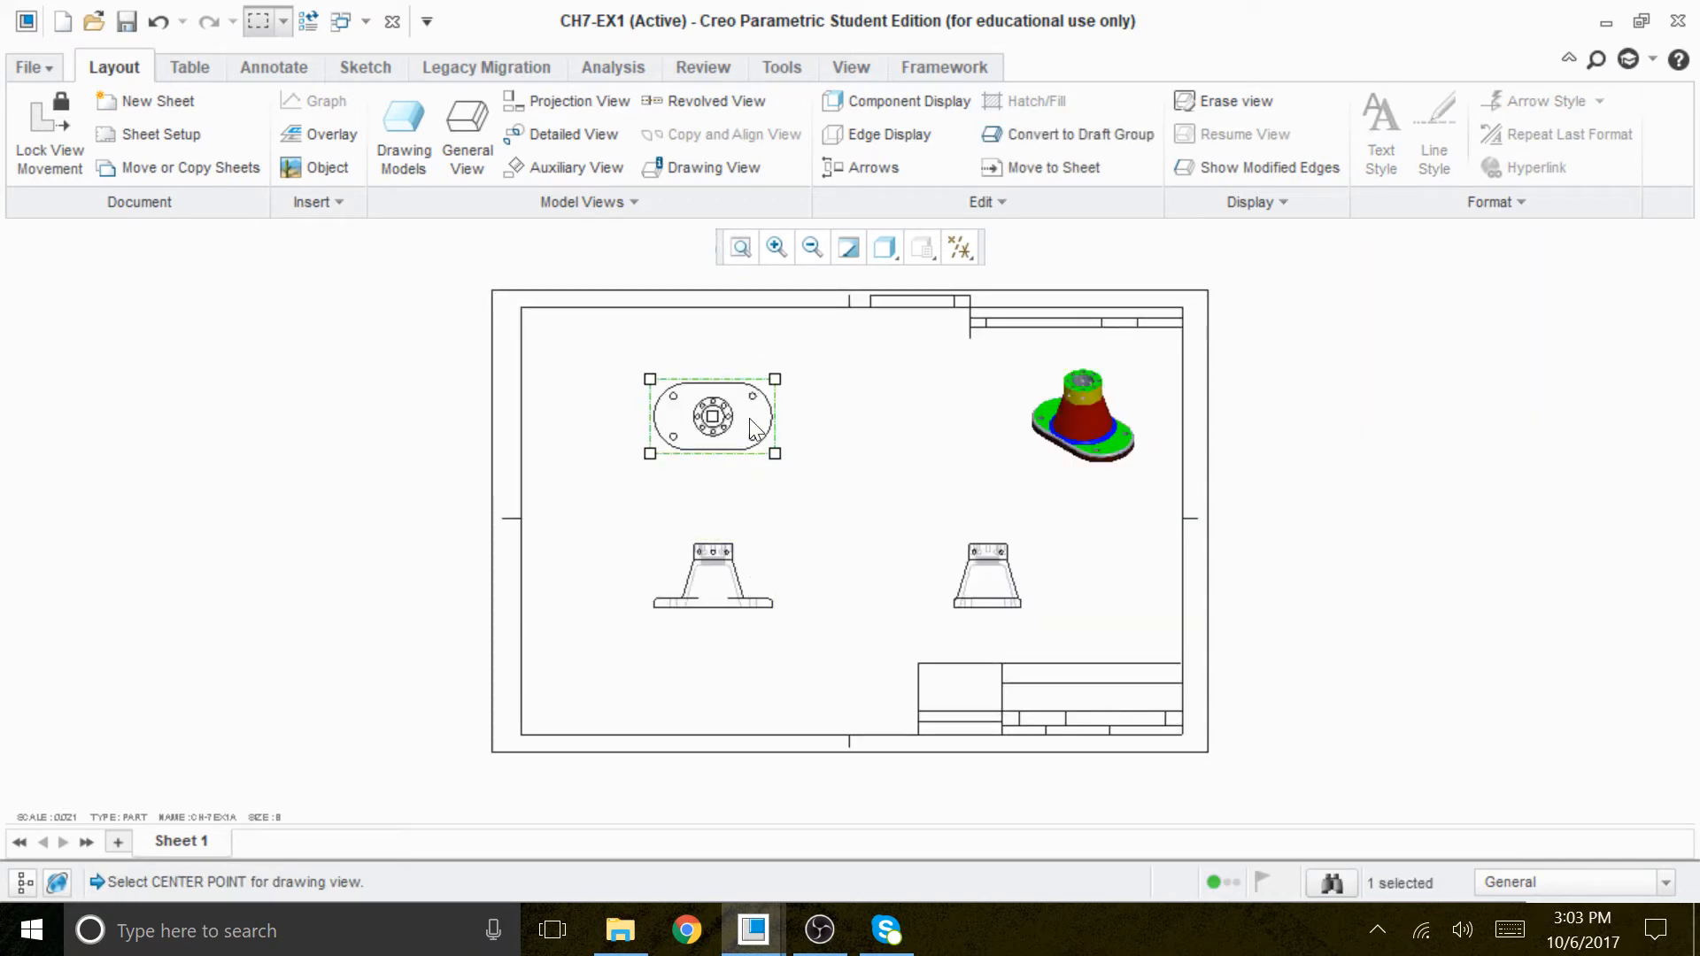
scroll(754, 560, "up", 1)
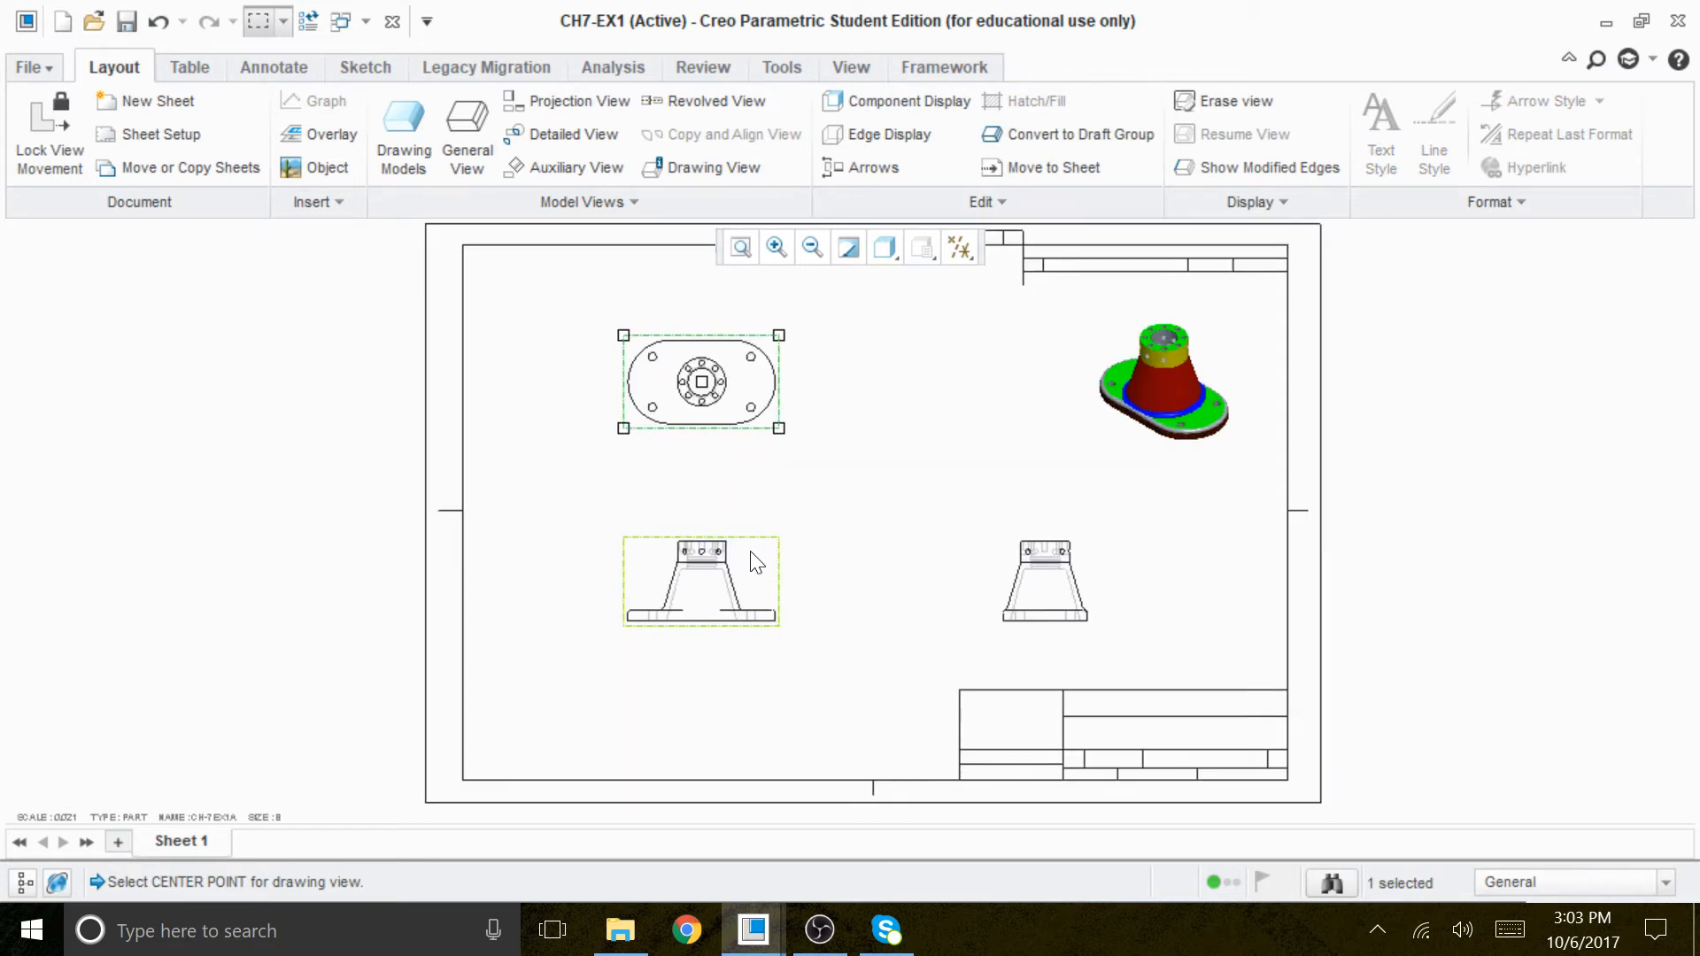
left_click(922, 623)
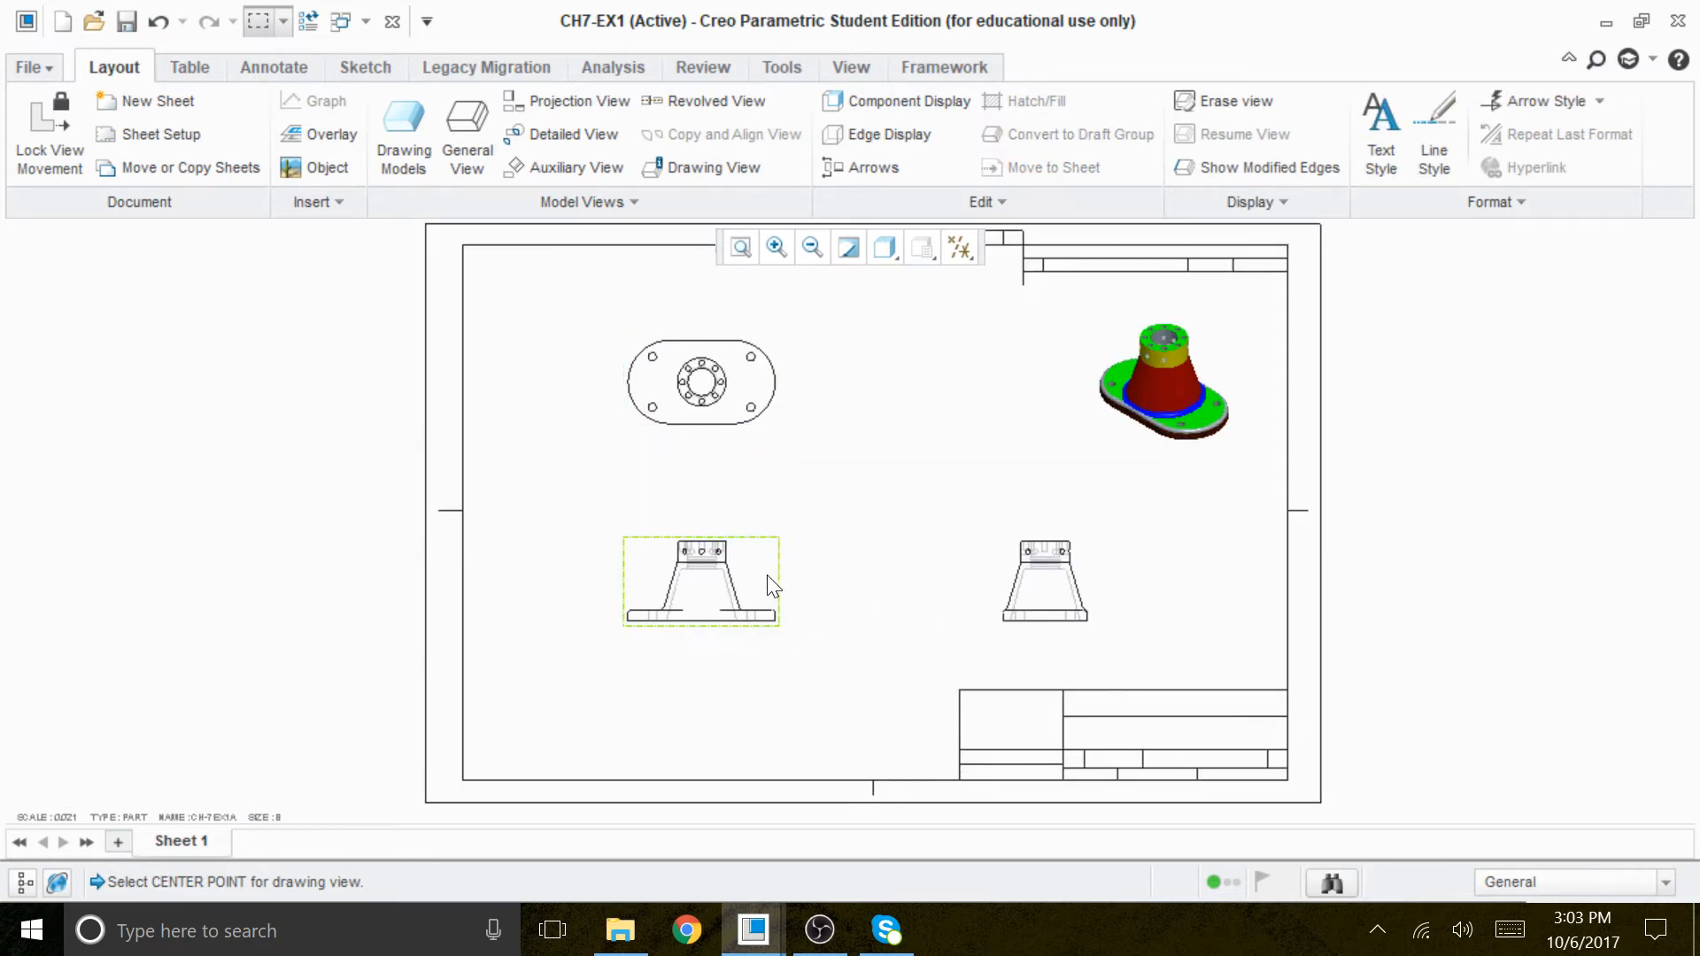
double_click(766, 576)
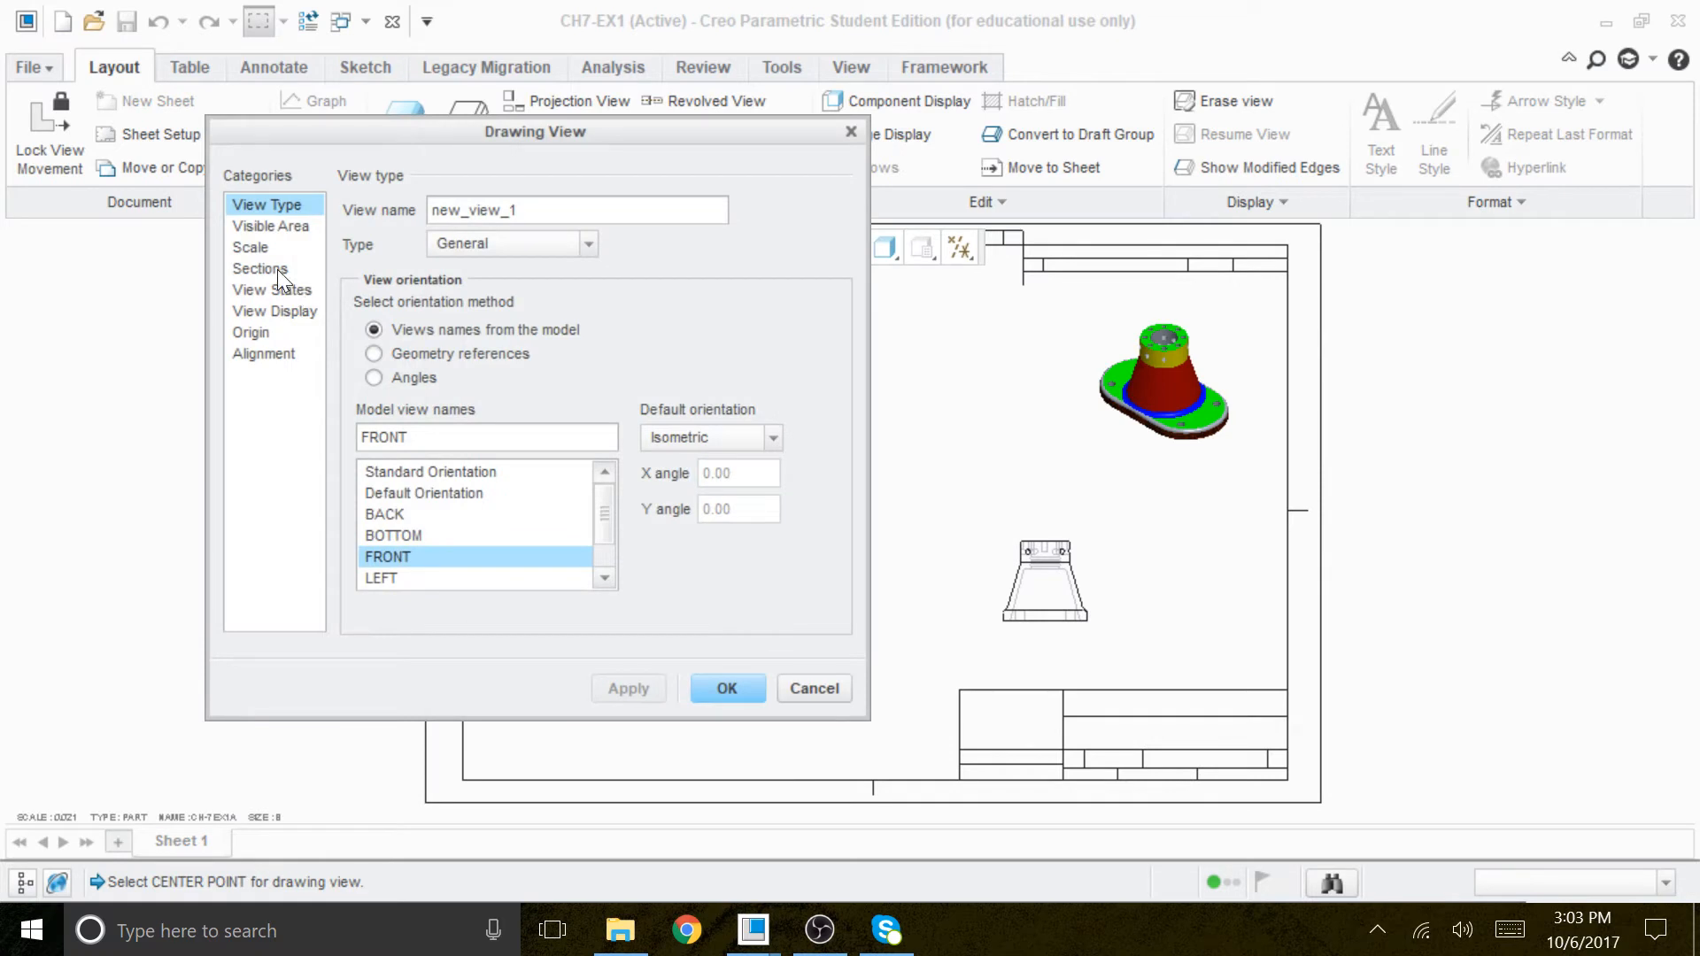
left_click(261, 250)
left_click(380, 234)
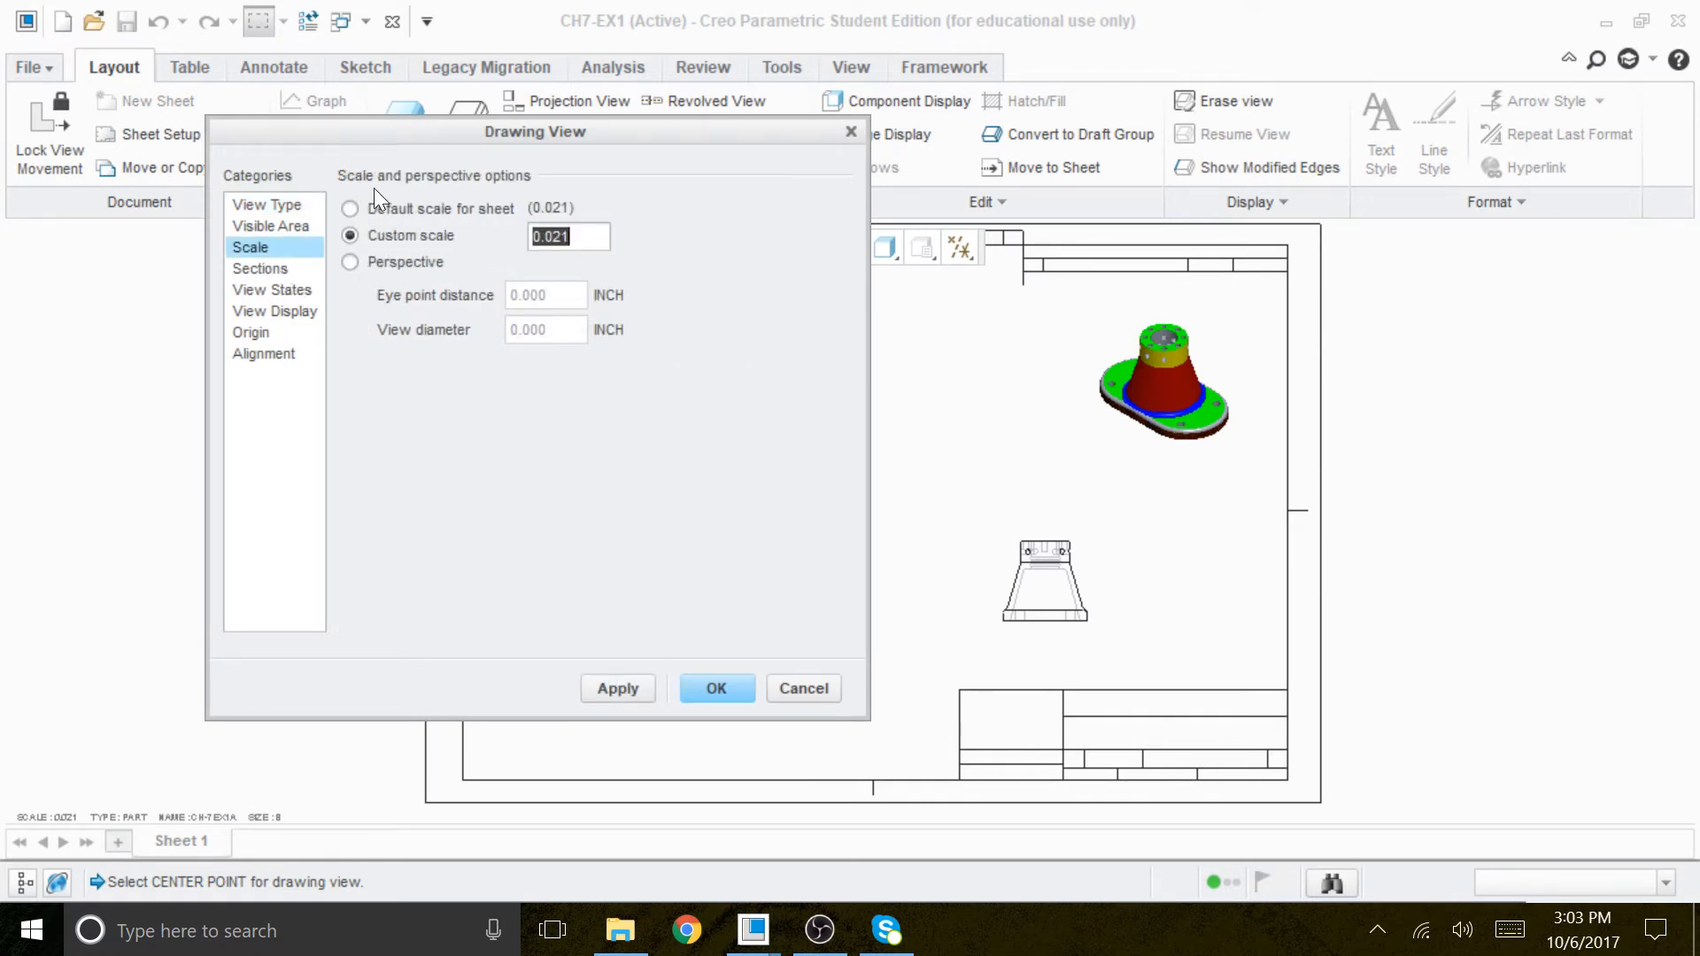
type(".035")
left_click(717, 688)
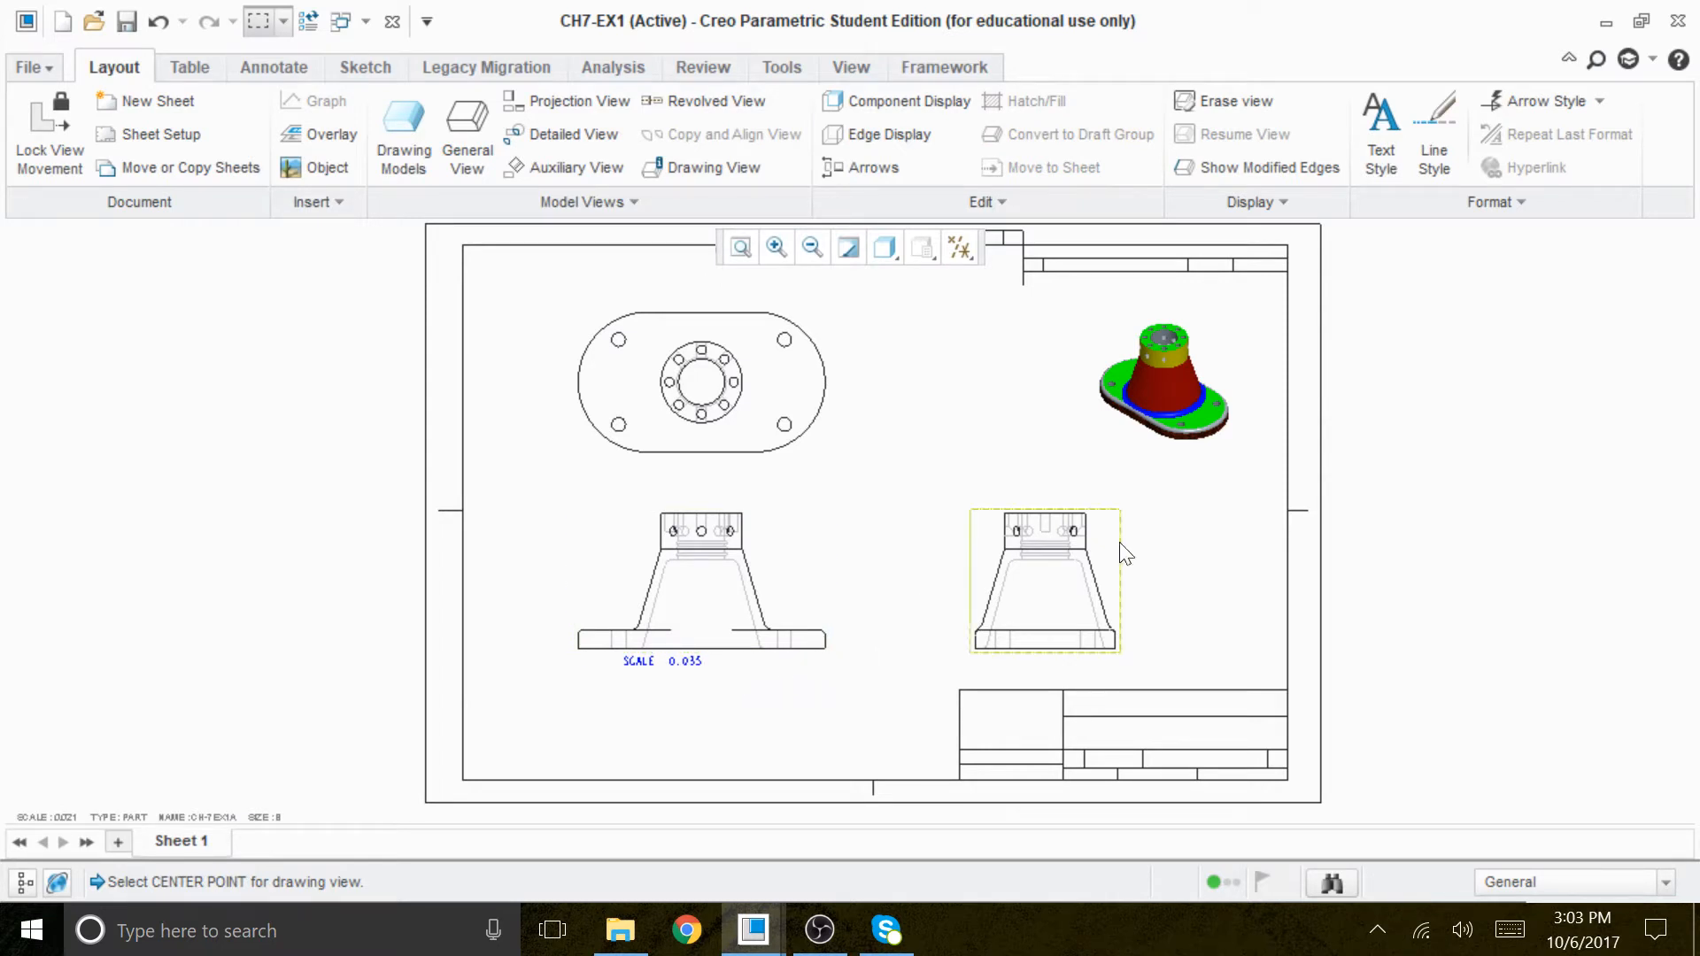
Move the isometric view closer to the sheet's upper-right corner and delete the scale note below the front view.
left_click_drag(1180, 379, 1226, 328)
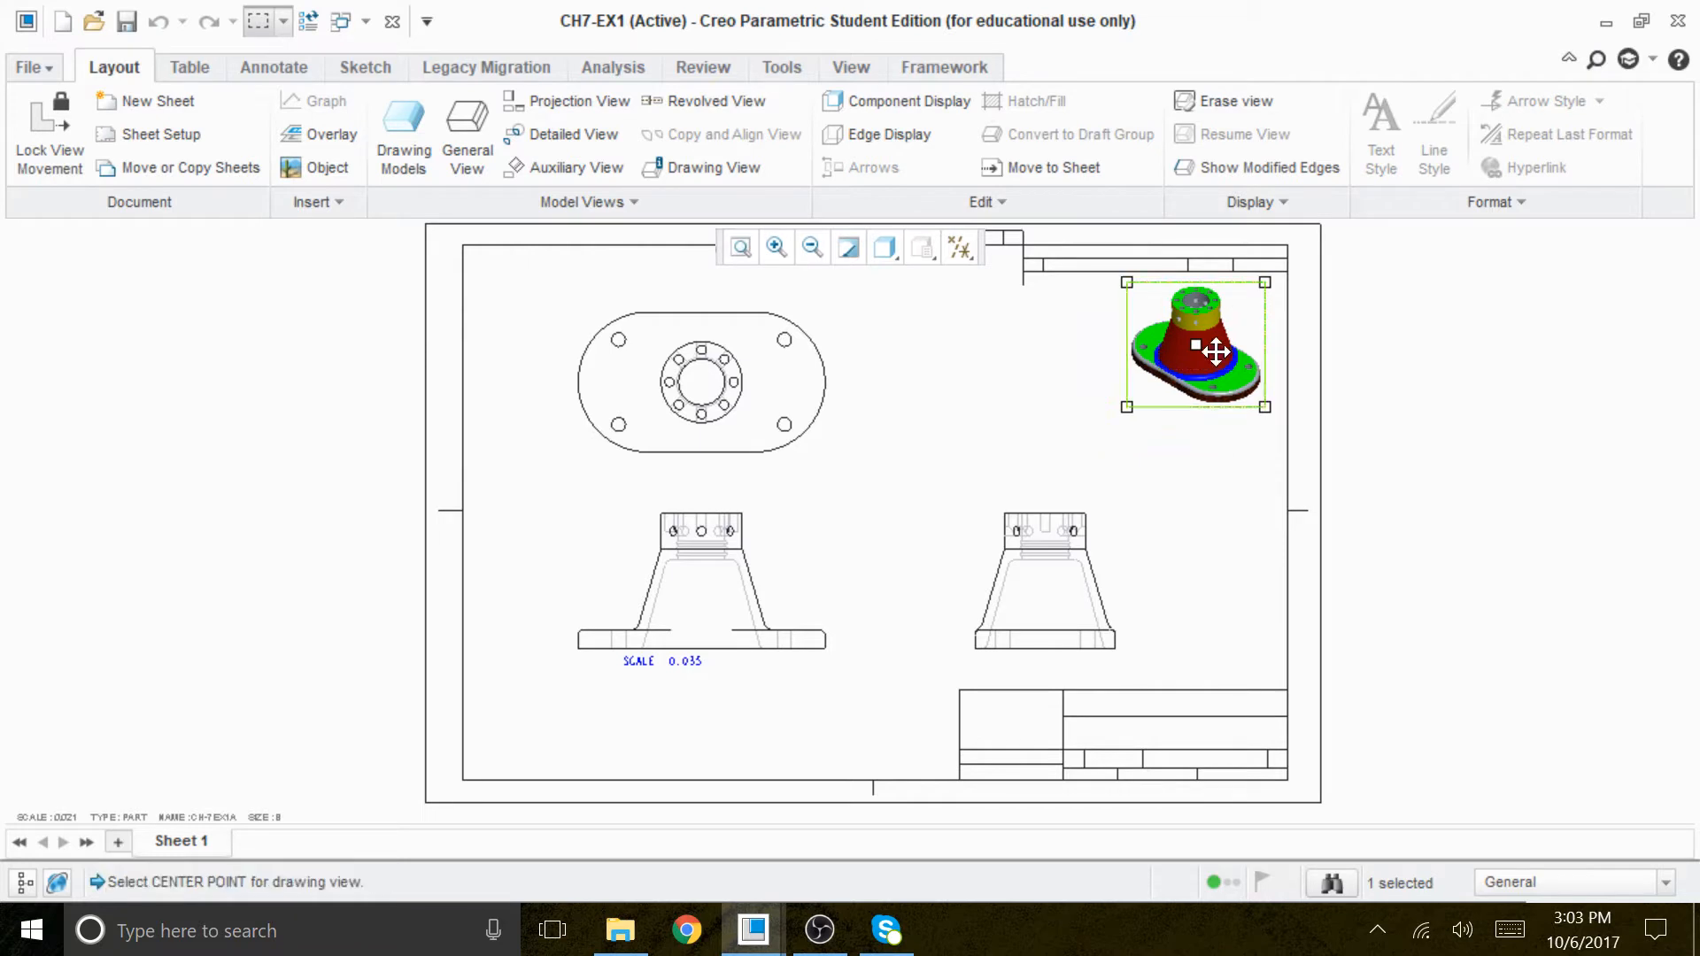
left_click(699, 672)
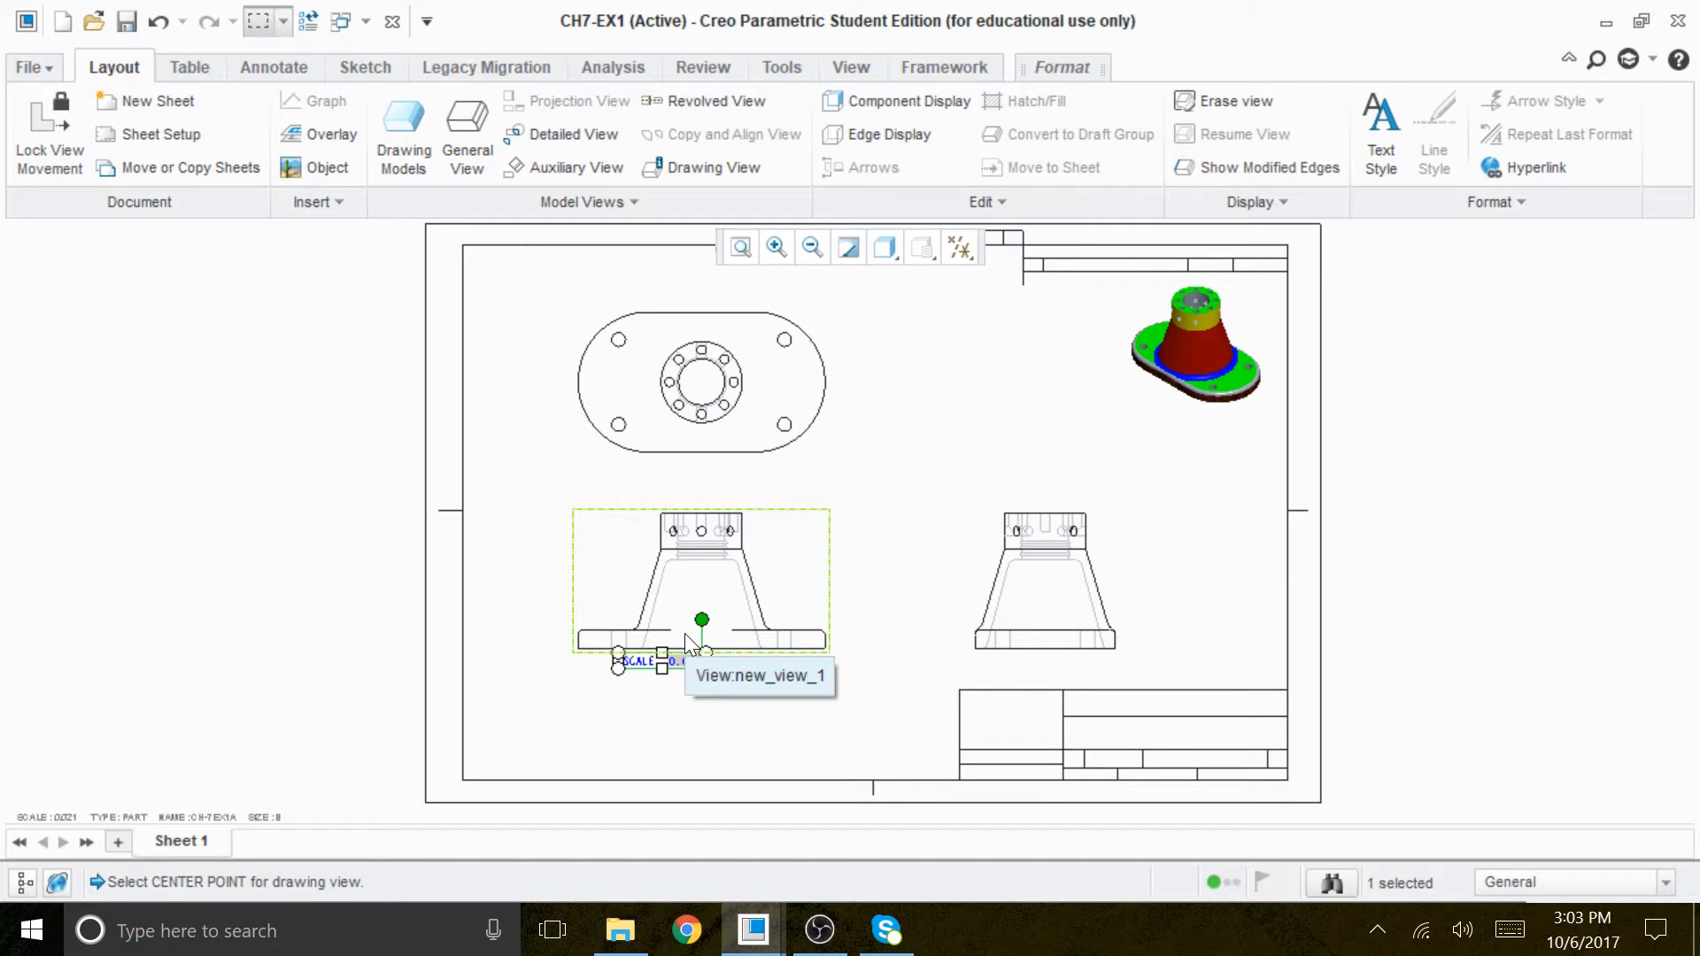
key("Delete")
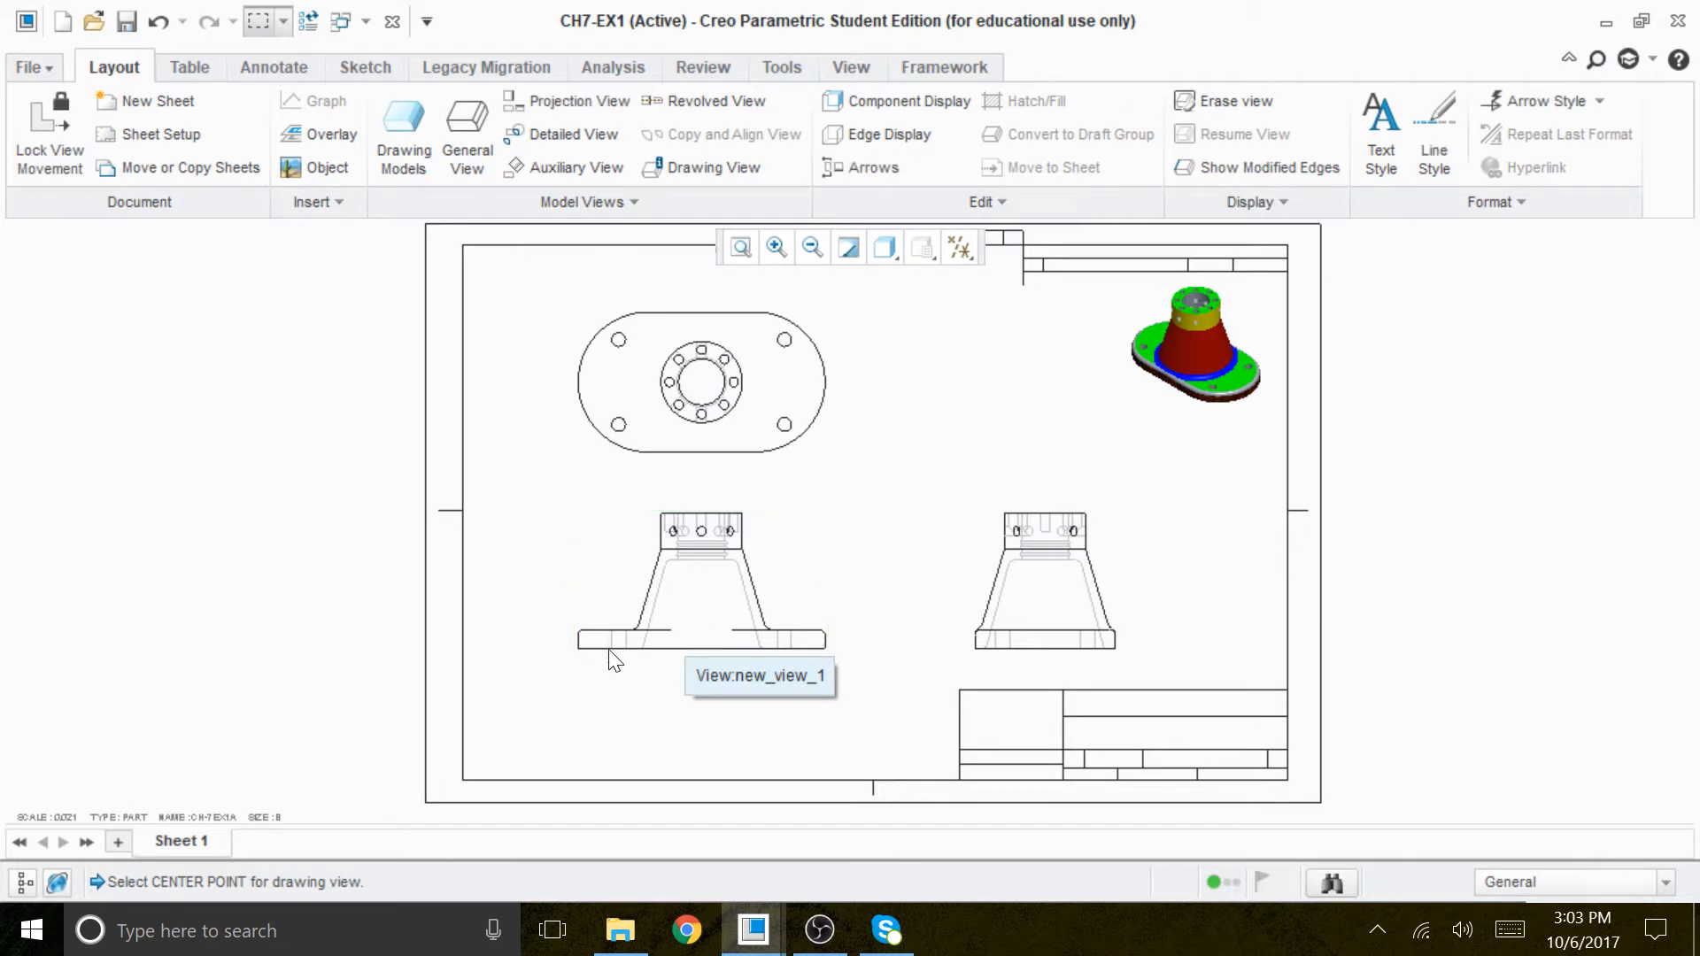
Move the top view slightly farther above the front view.
left_click(809, 566)
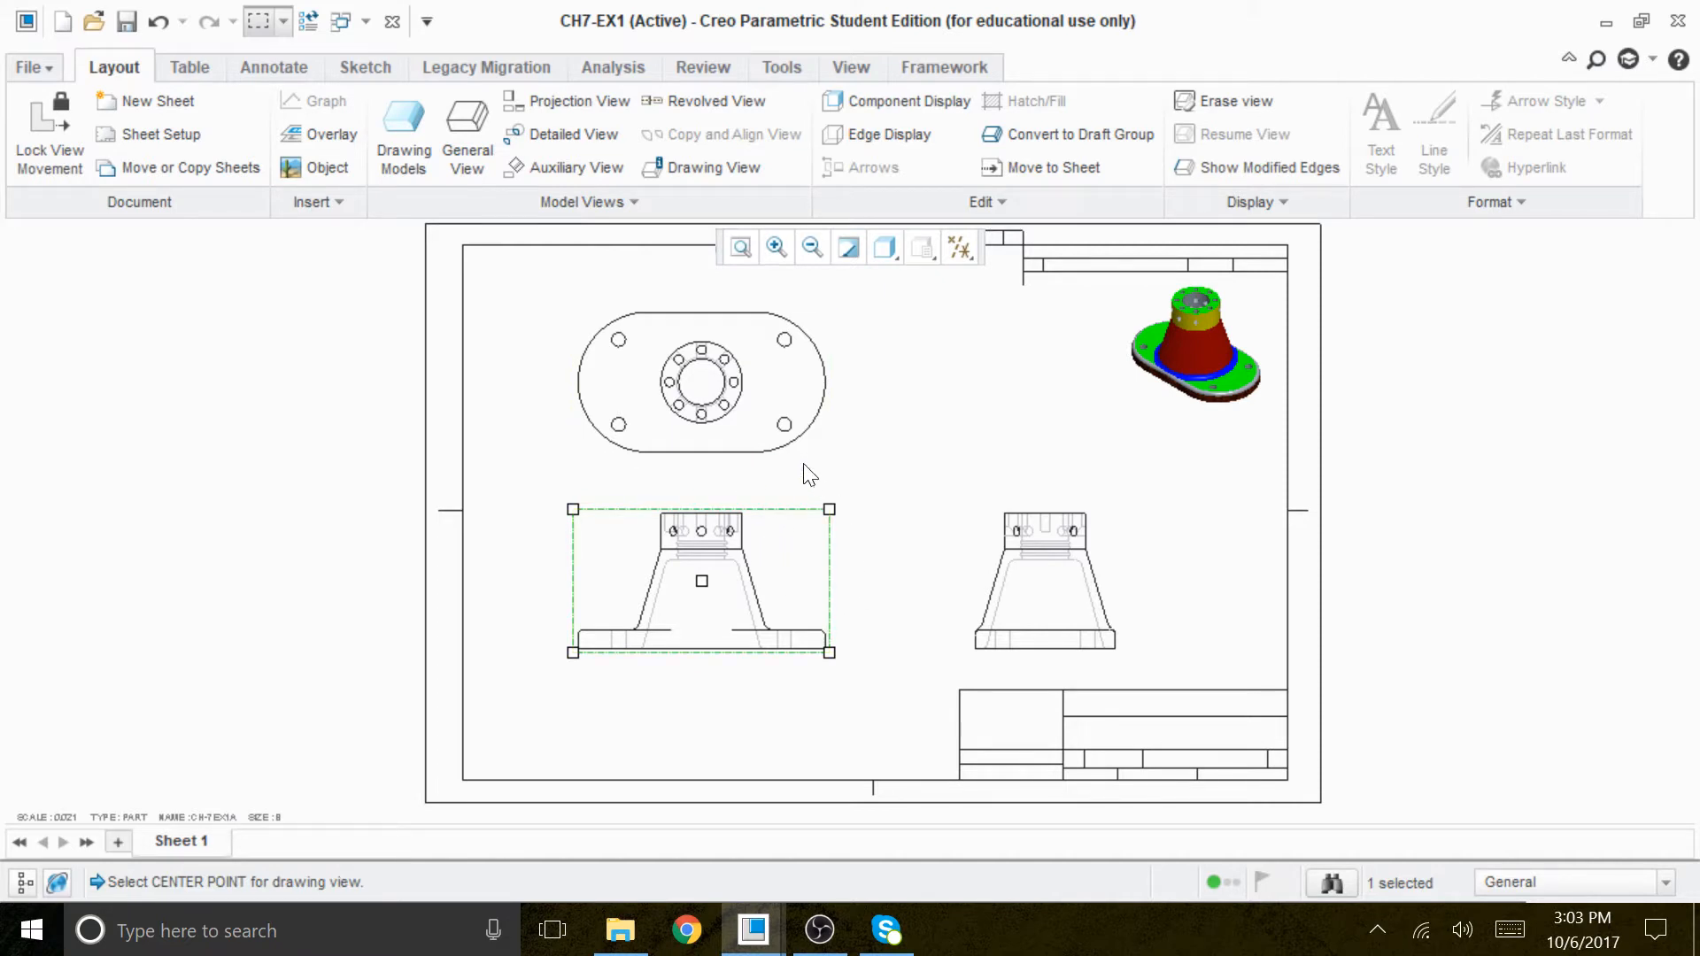
left_click(786, 425)
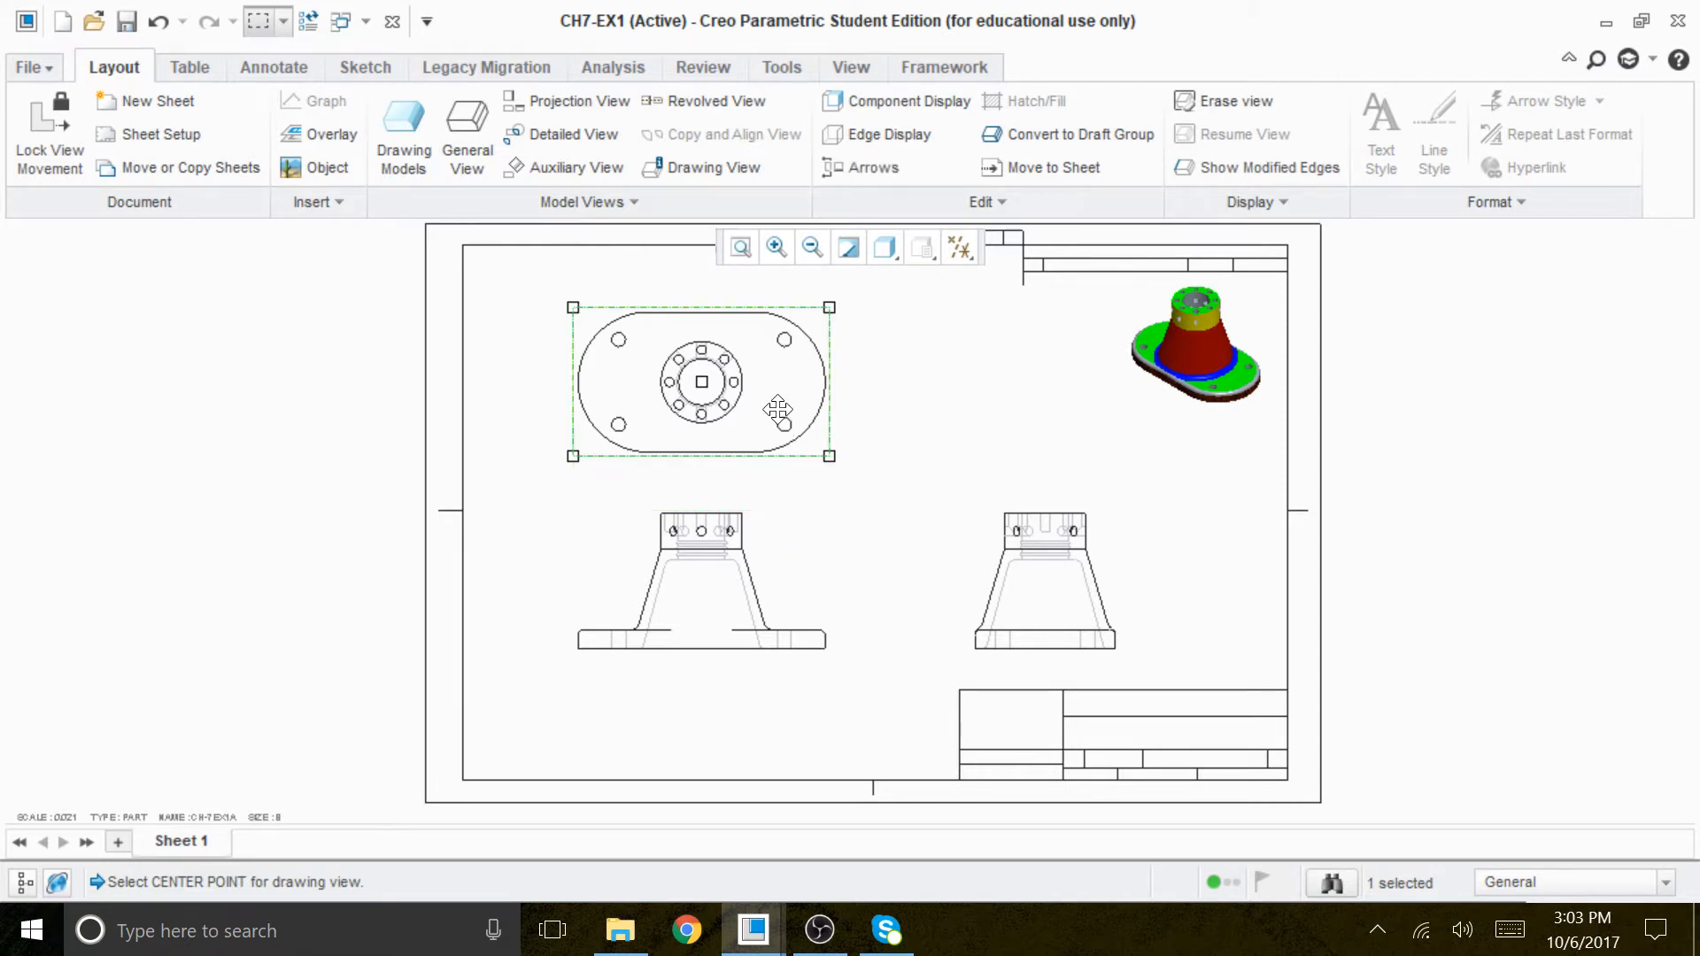
left_click_drag(777, 408, 777, 400)
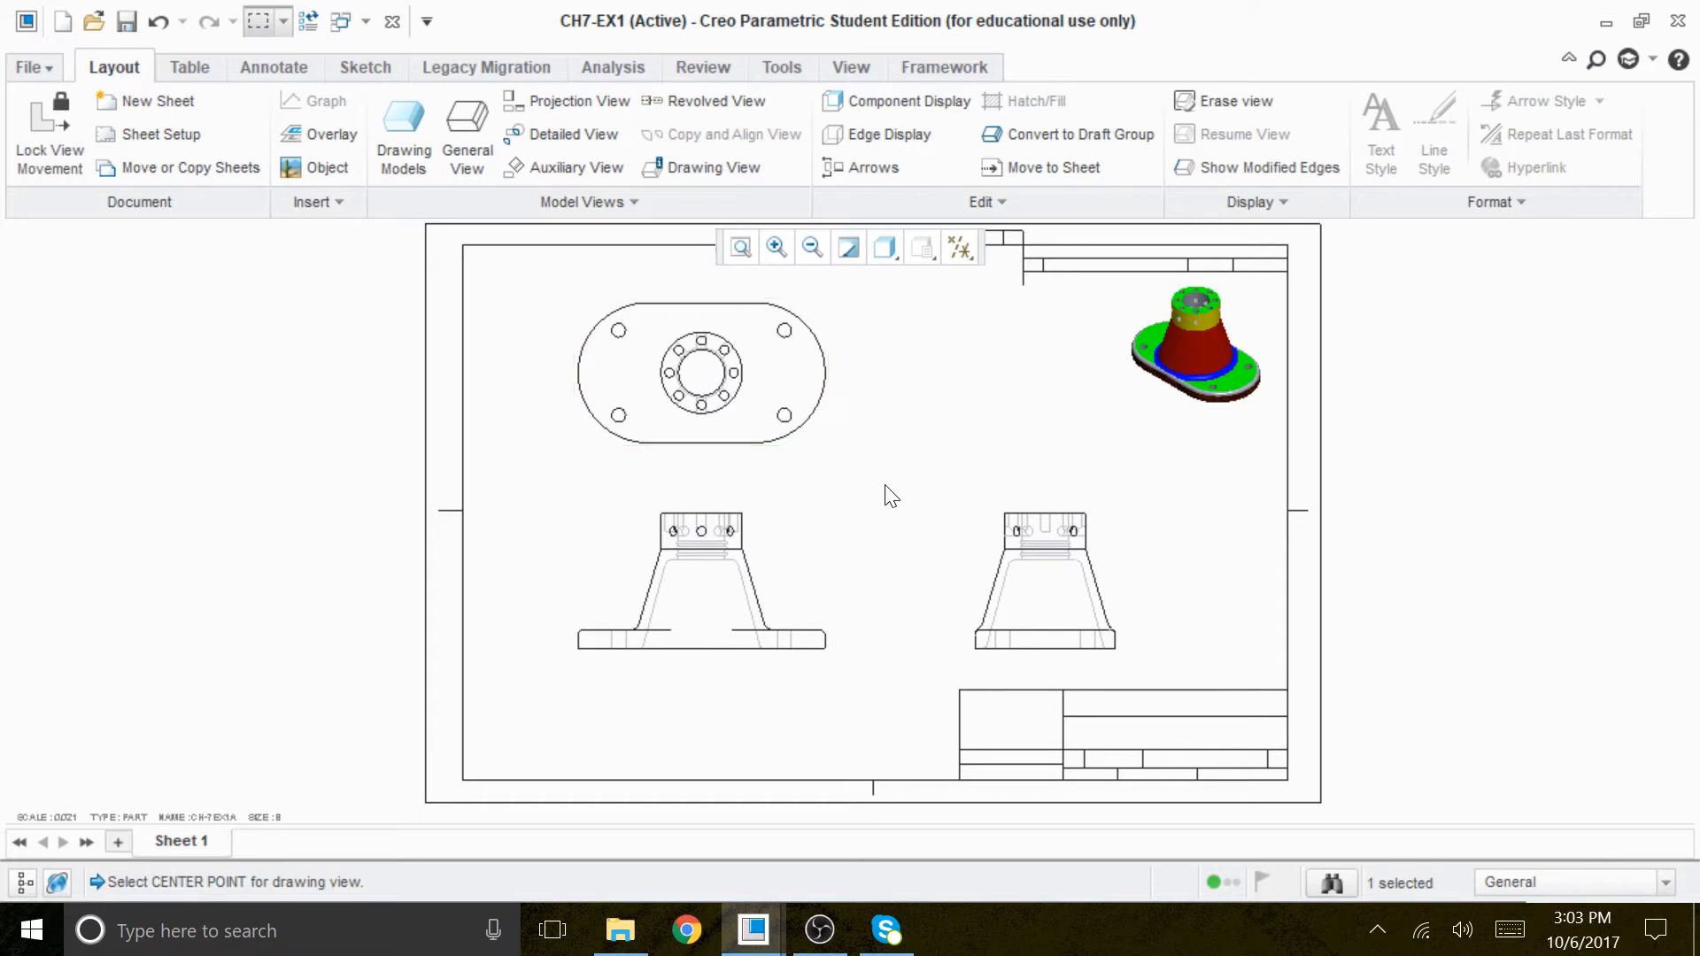
left_click(888, 493)
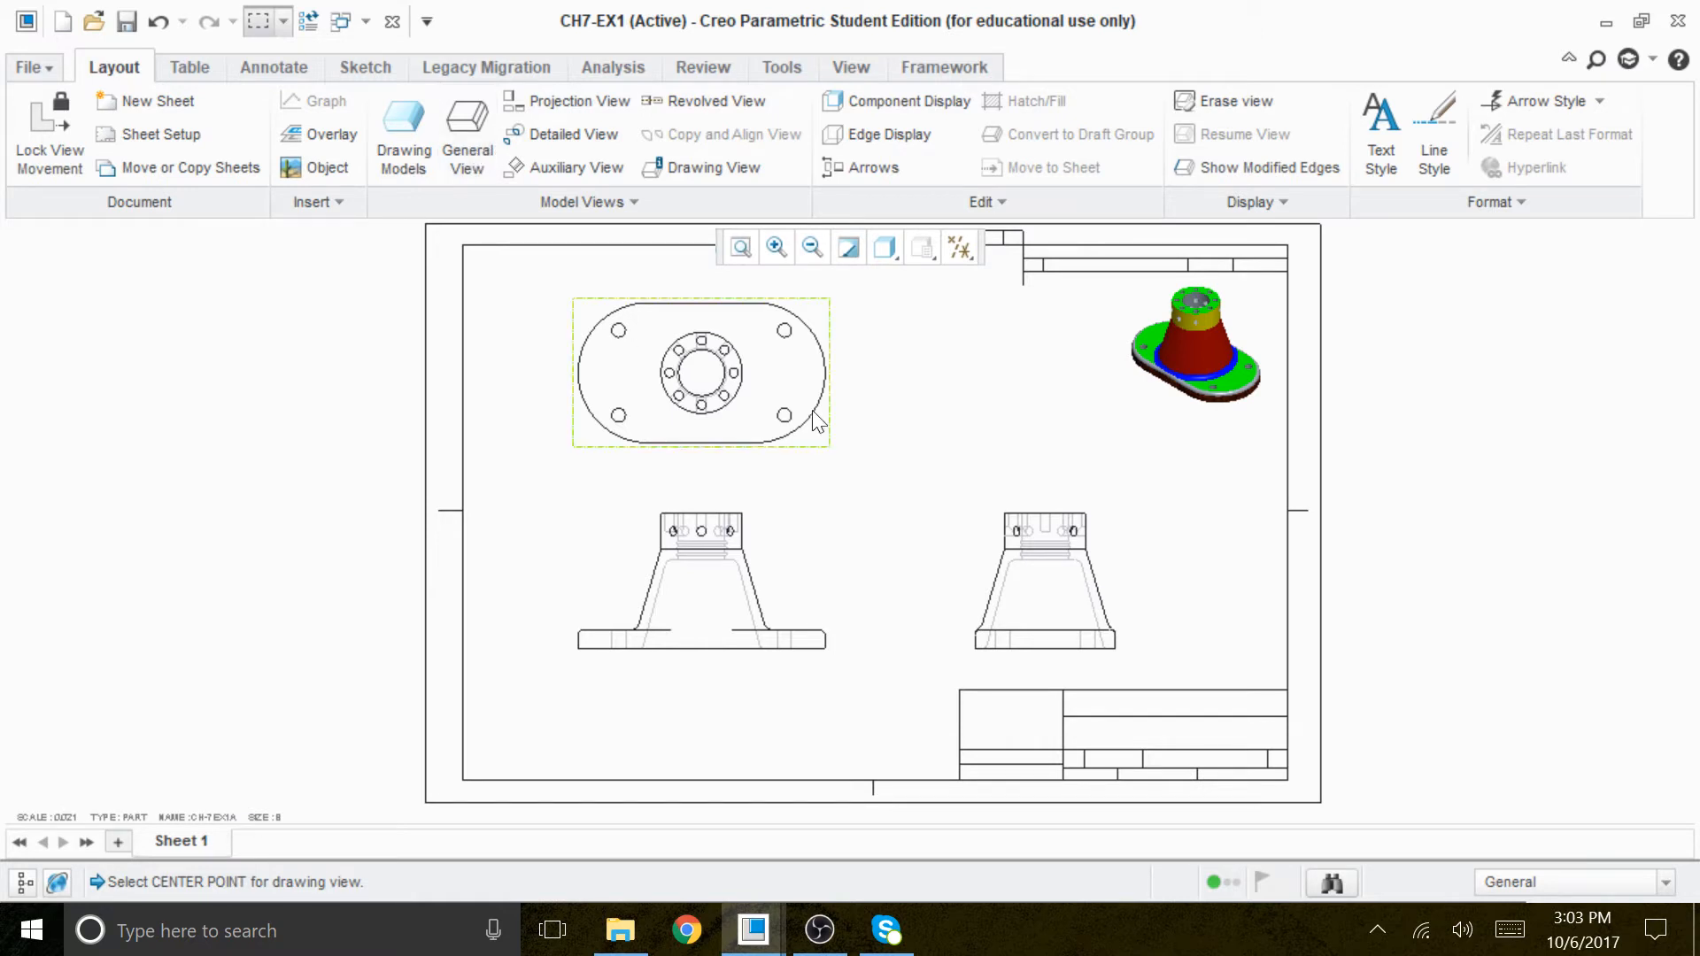
Set the top view's display style to No Hidden.
double_click(797, 378)
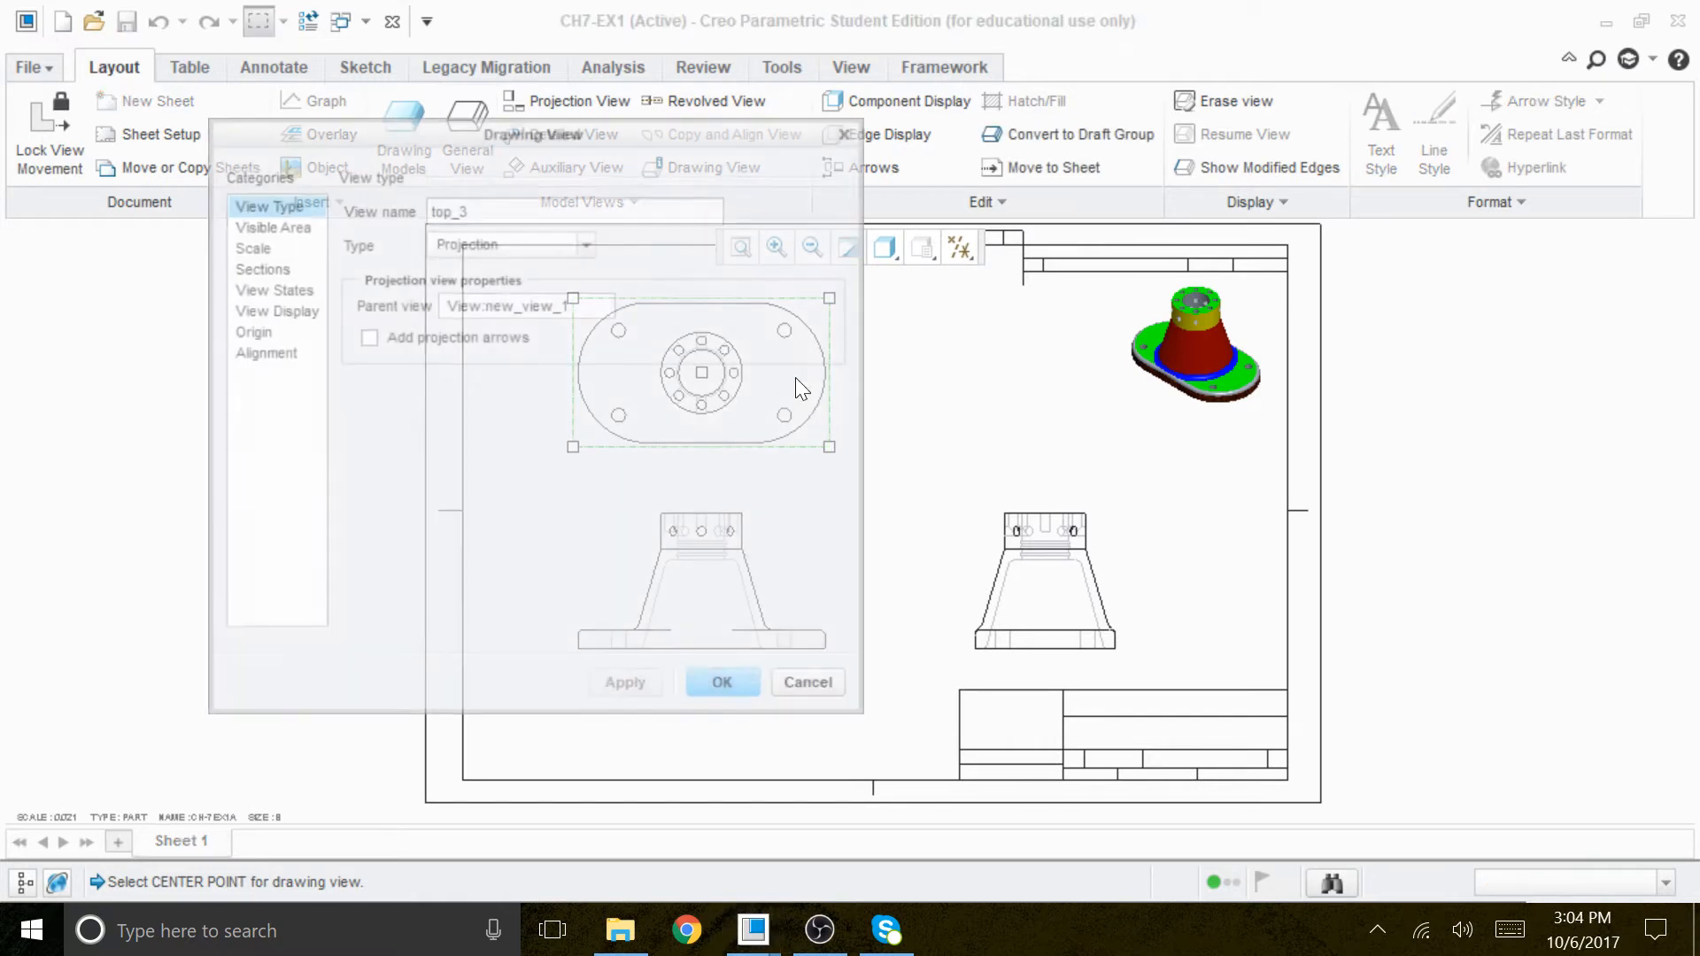
left_click(296, 310)
left_click(551, 241)
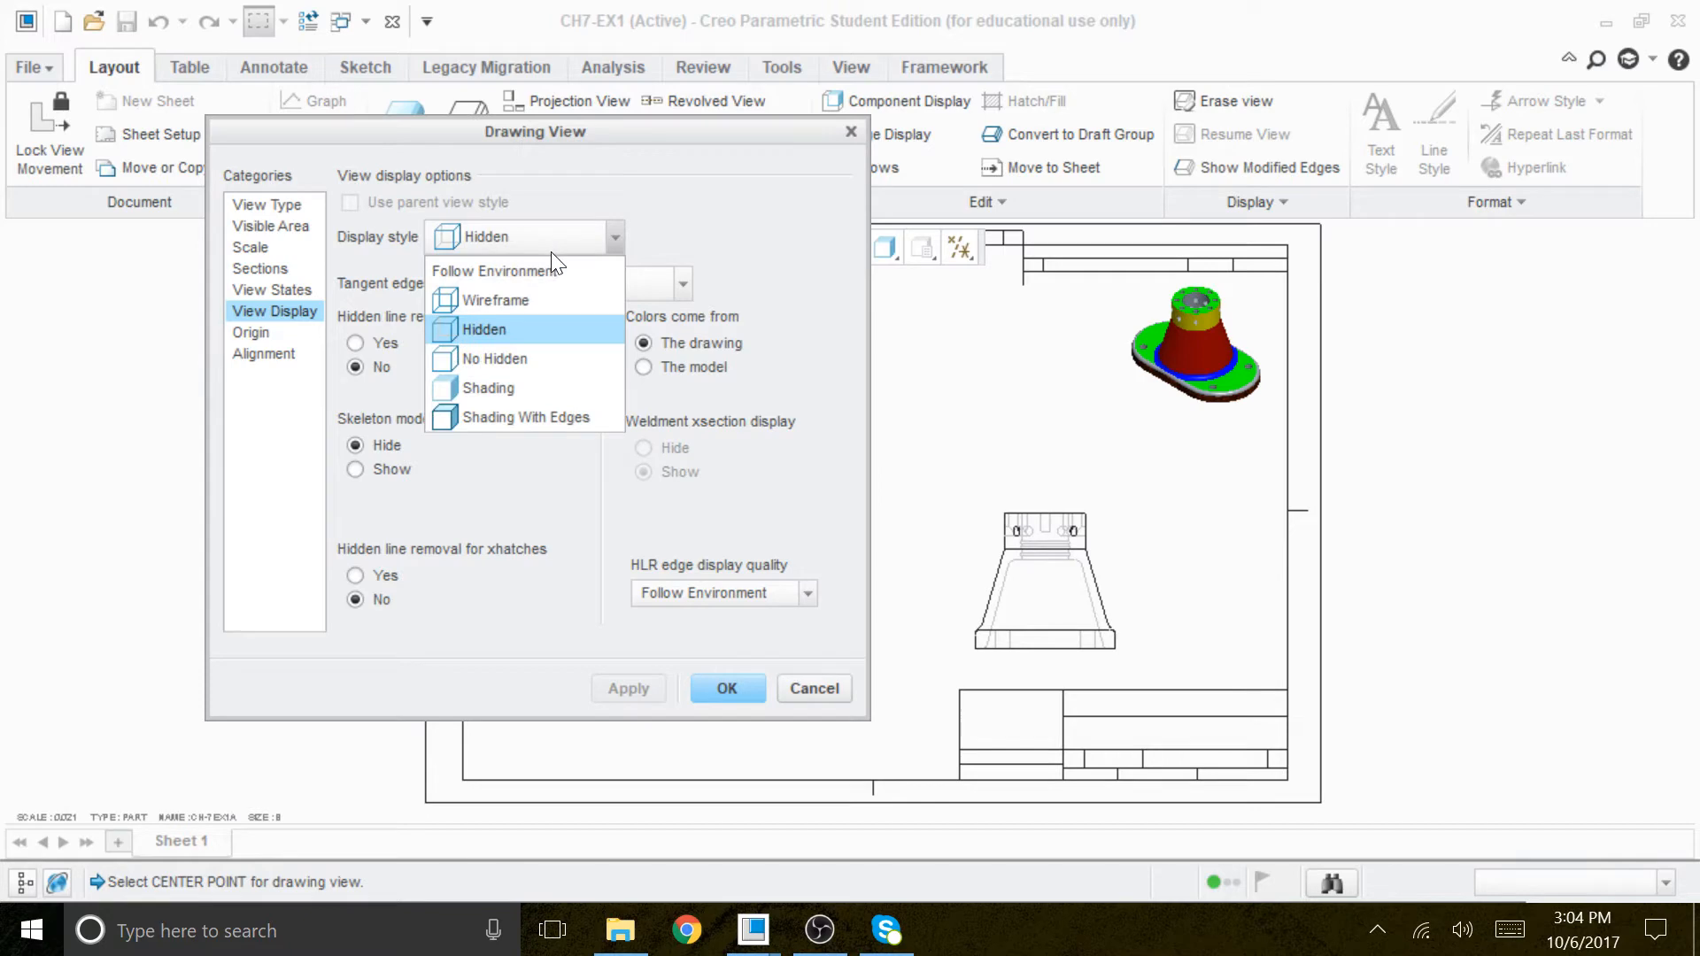
left_click(513, 359)
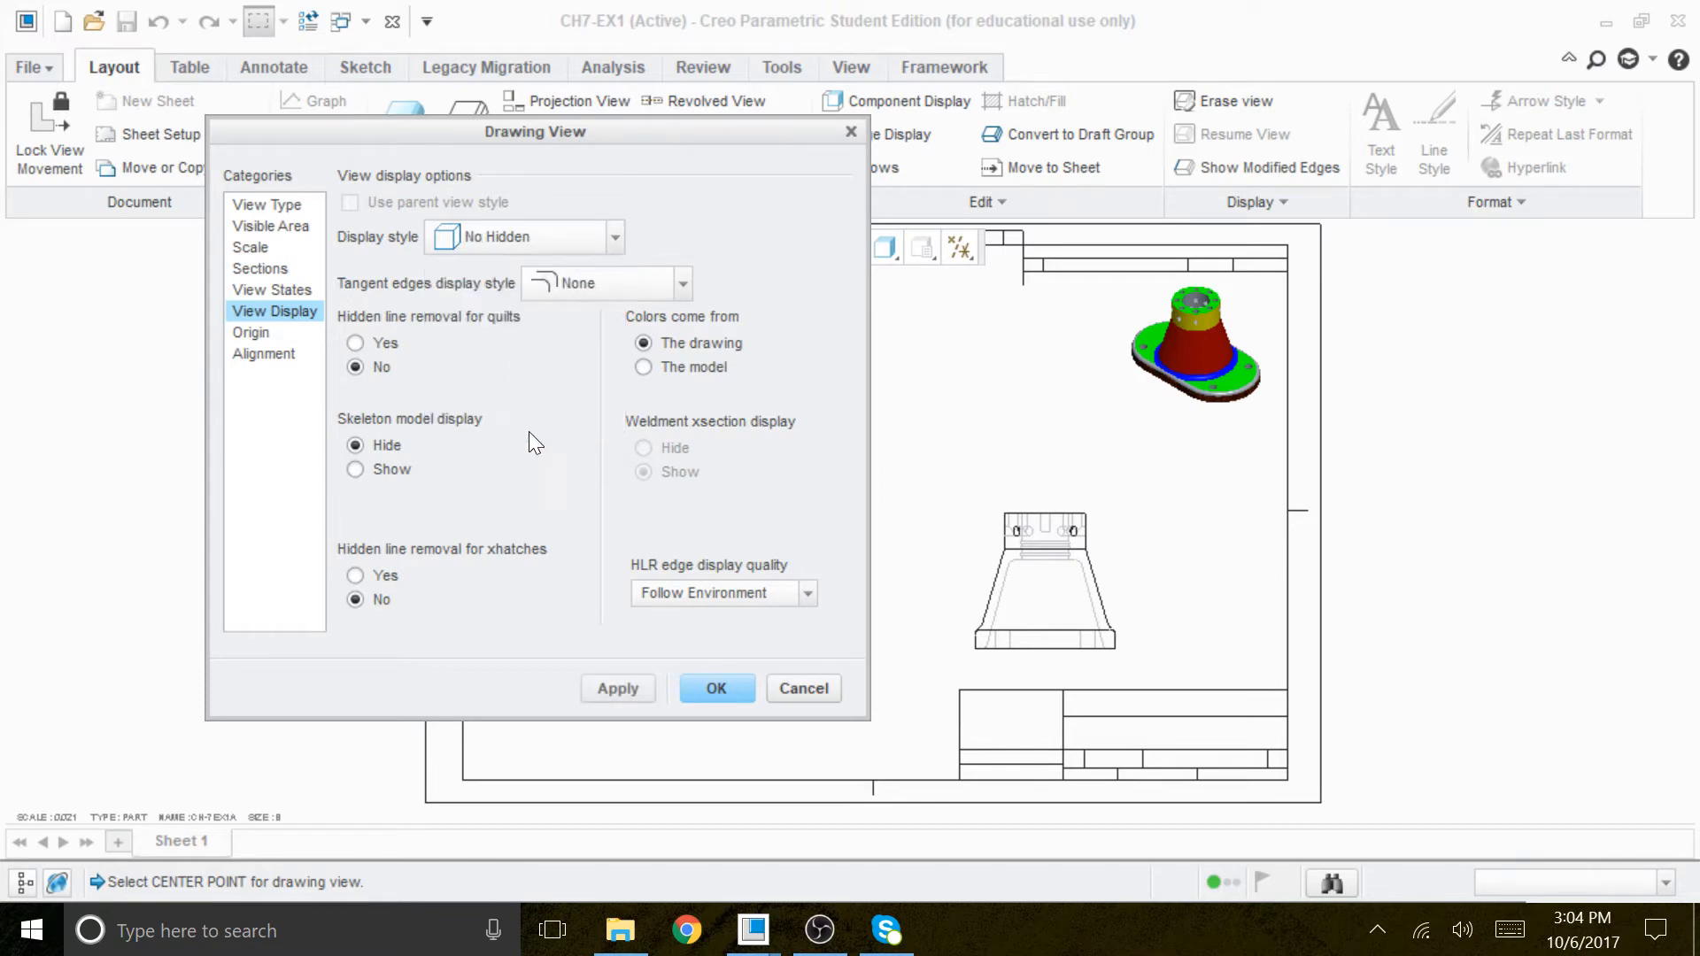
left_click(717, 689)
Return the top view's display style to Hidden and set its tangent edges display style to Default.
left_click(758, 406)
double_click(758, 406)
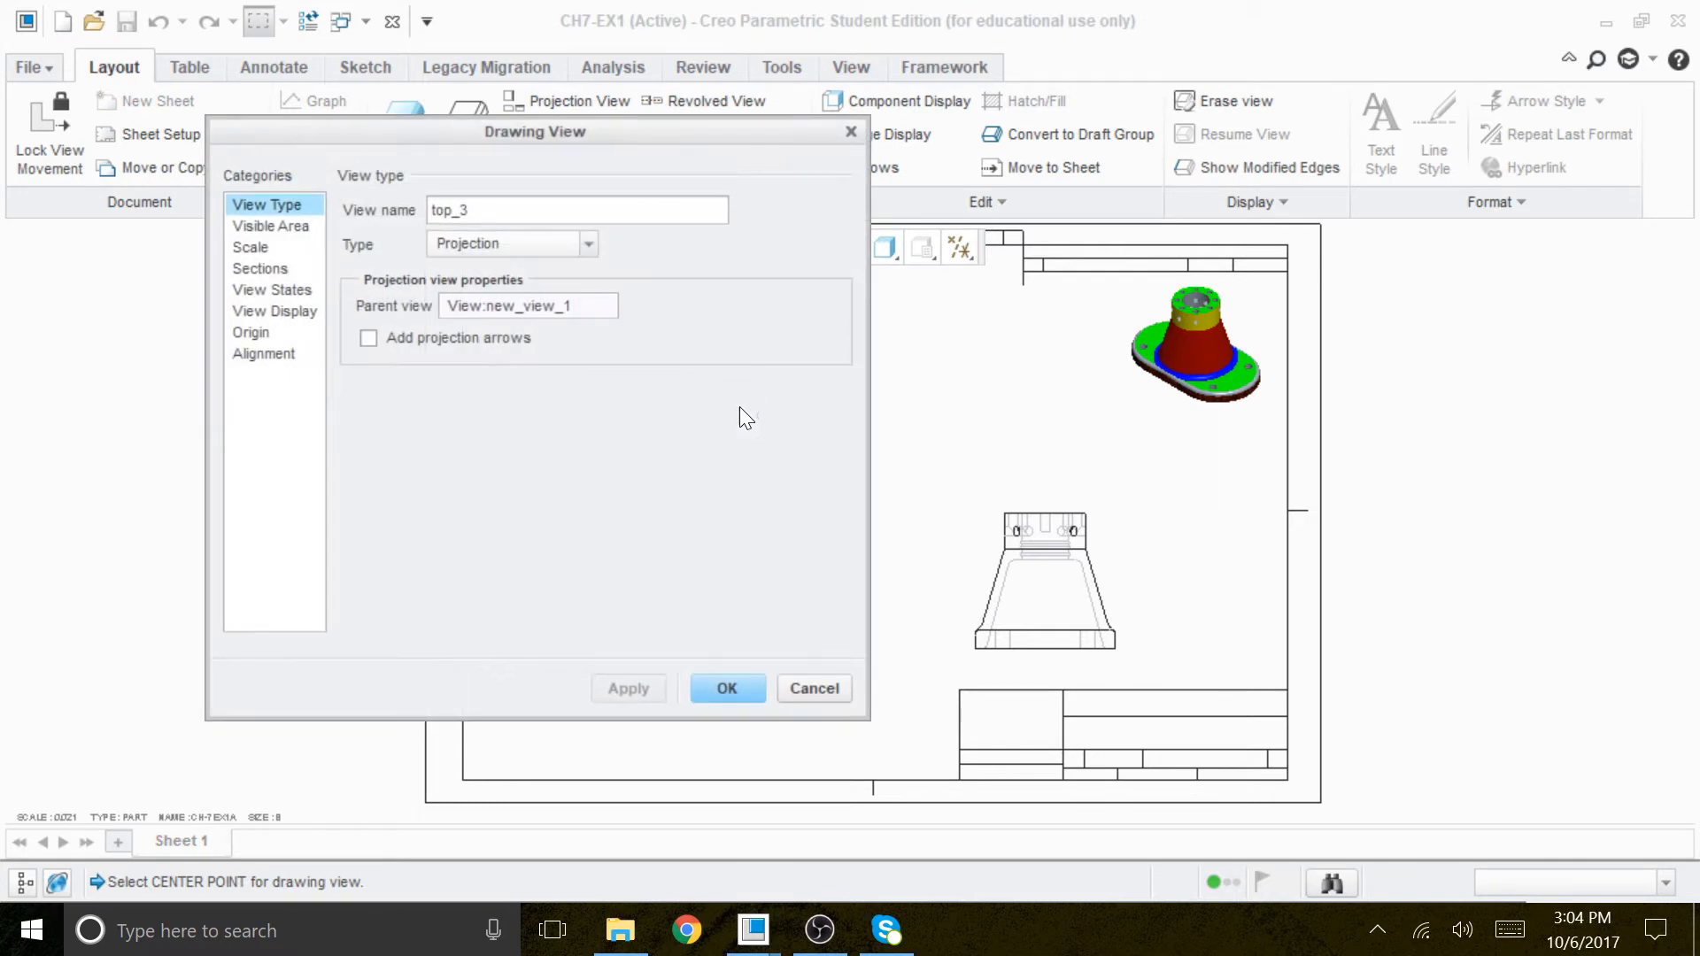
left_click(274, 311)
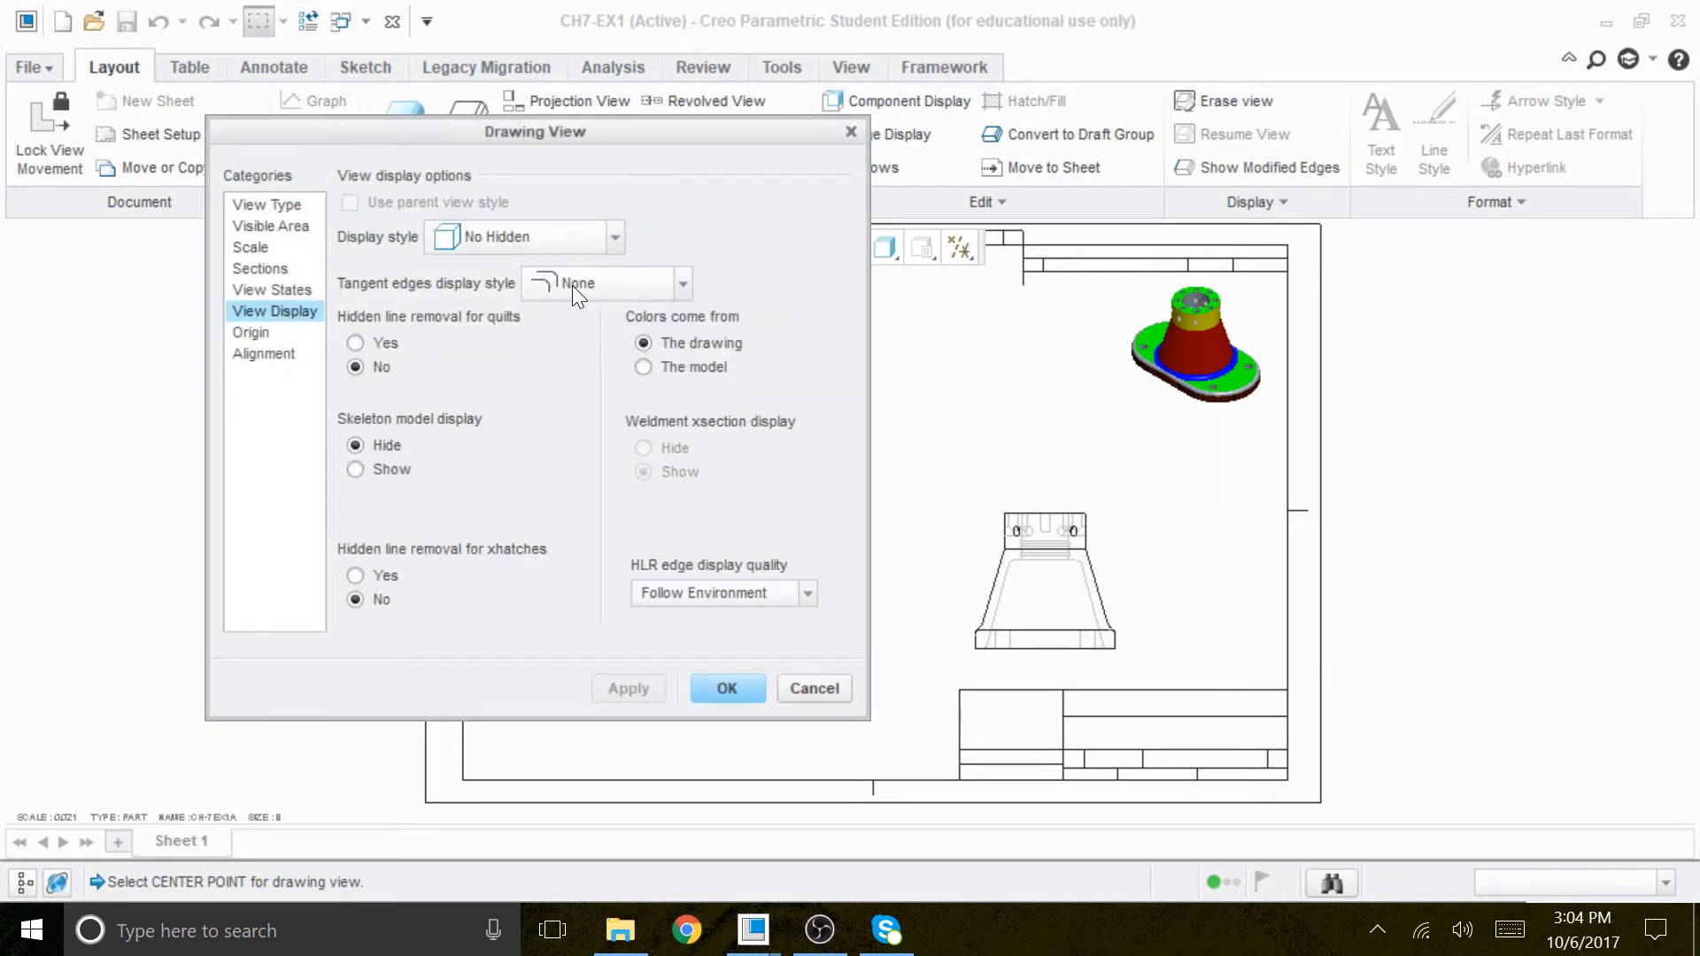
left_click(560, 239)
left_click(519, 342)
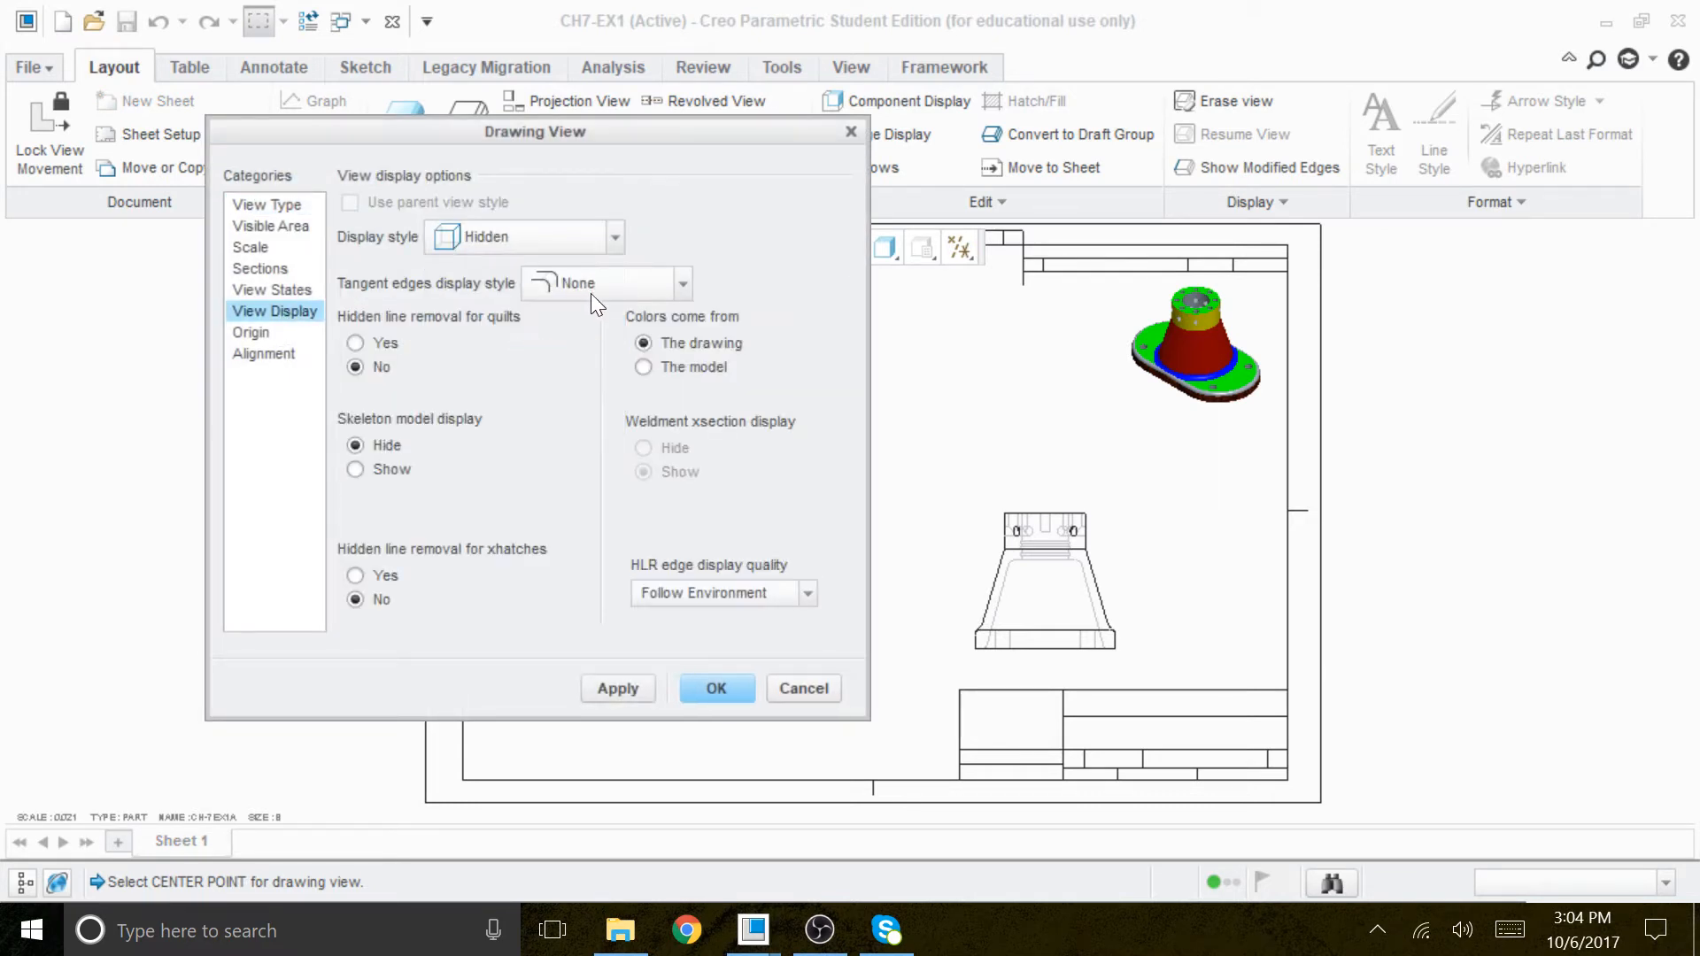
left_click(591, 289)
left_click(587, 318)
left_click(715, 689)
left_click(802, 389)
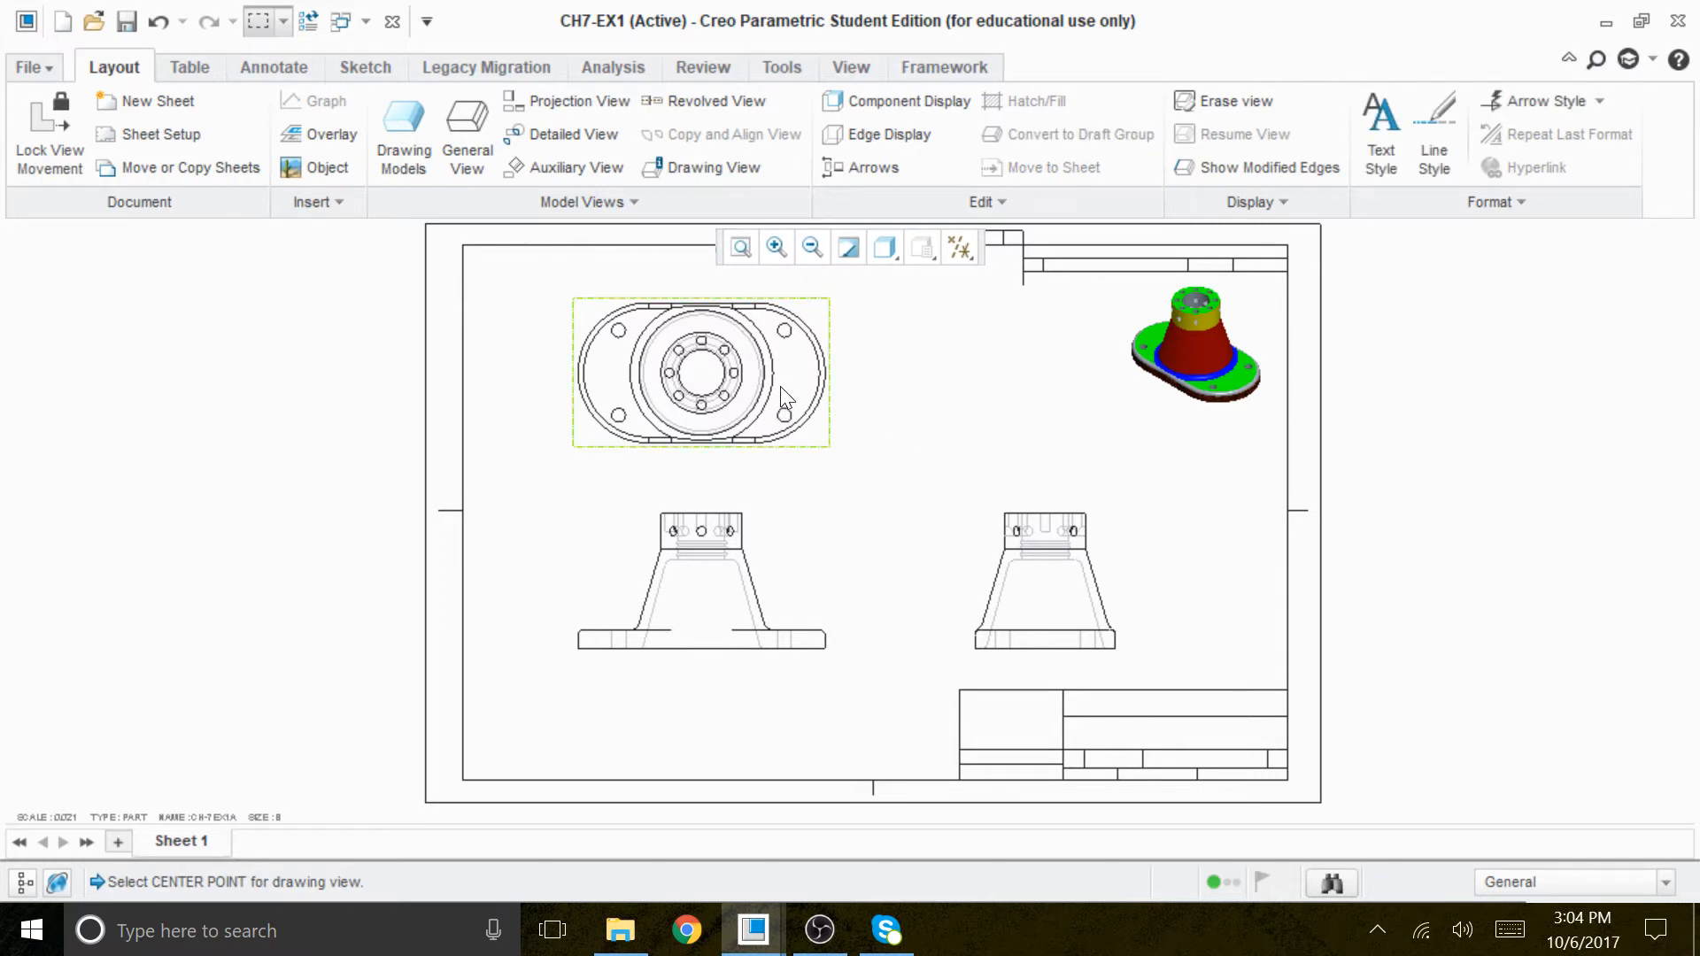
left_click(850, 471)
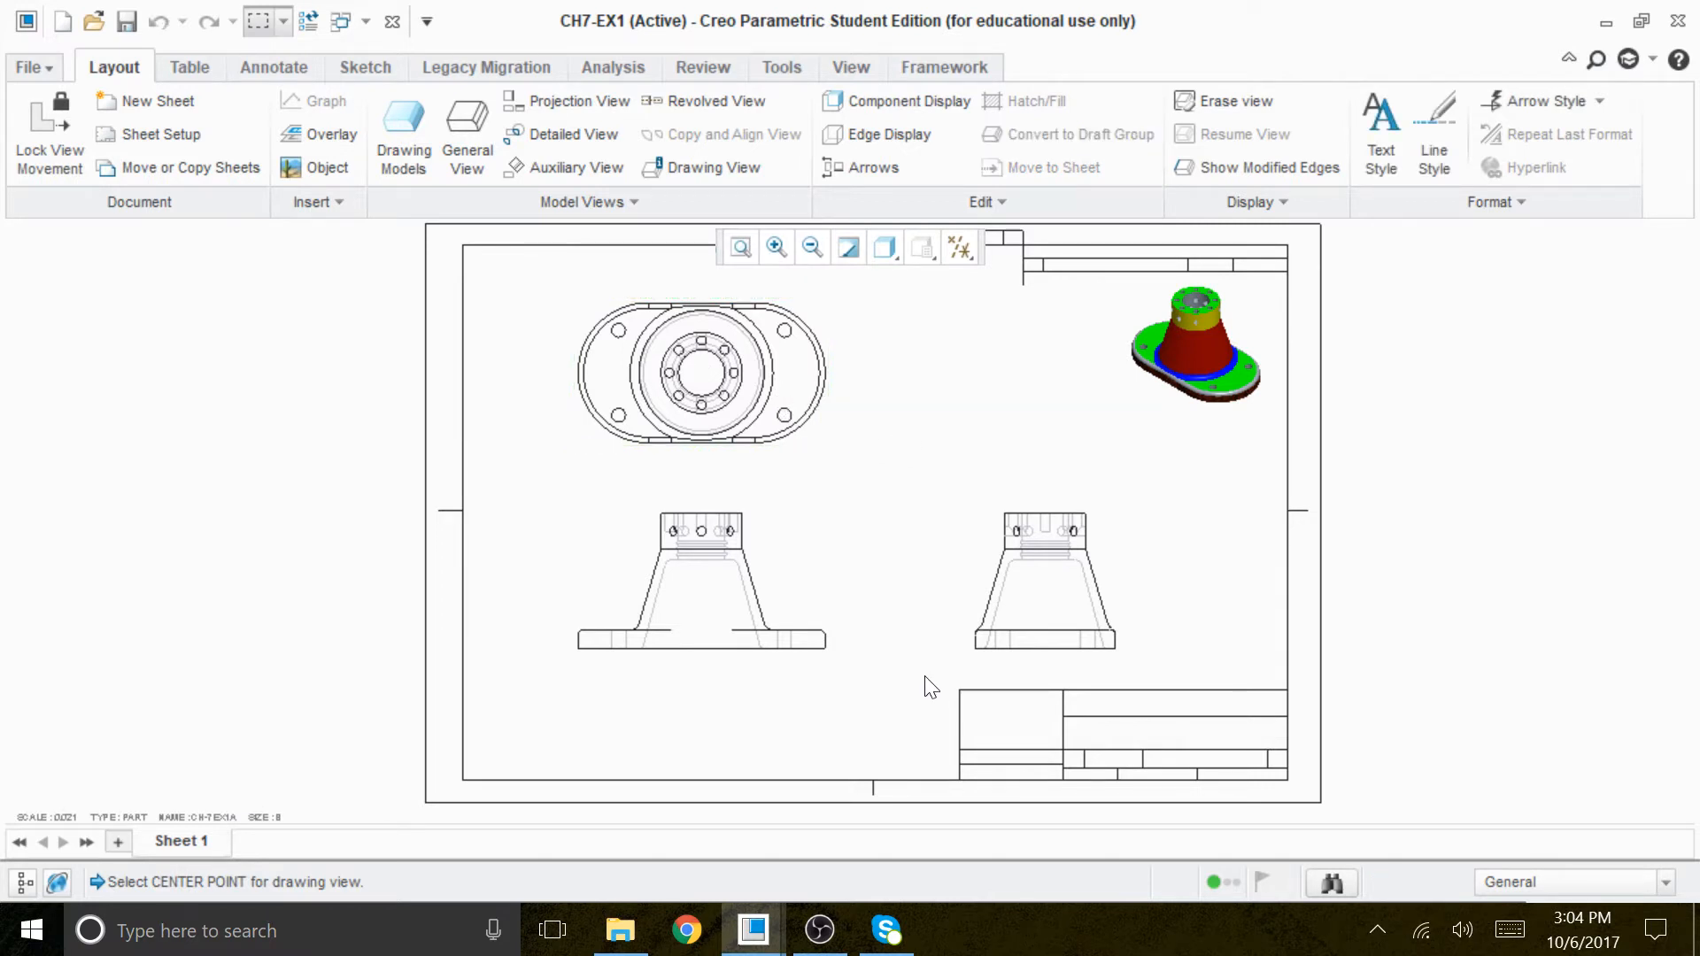
Move the front view lower on the sheet and slightly toward the side view.
left_click(713, 580)
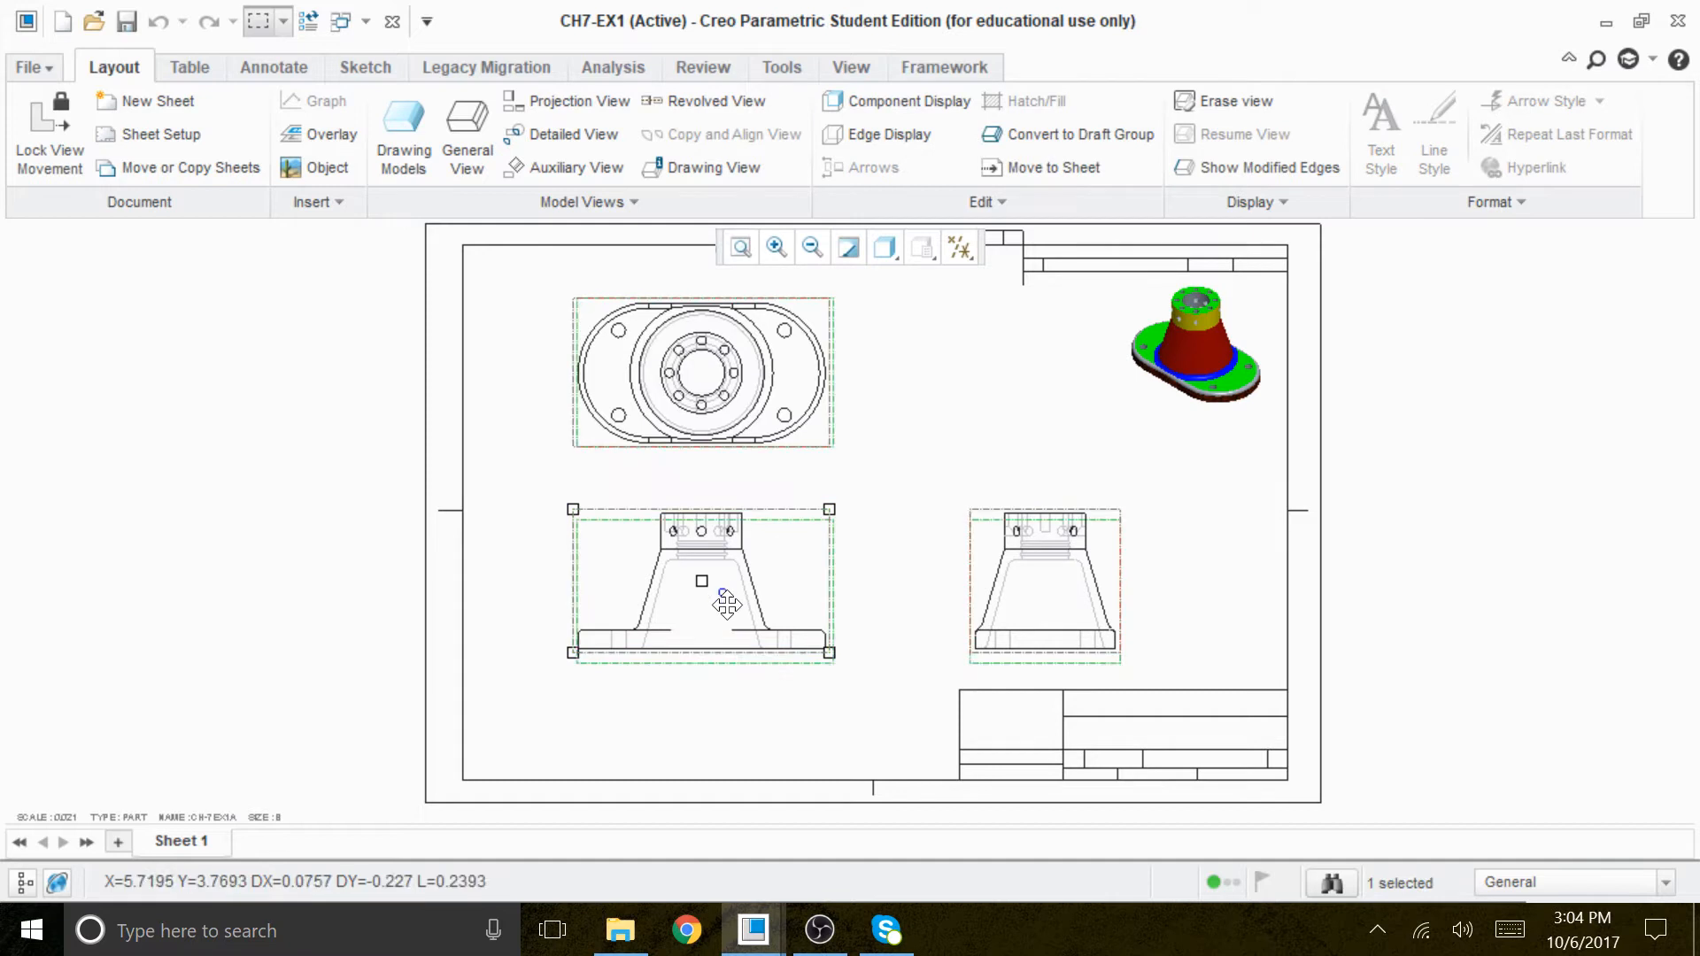
left_click_drag(733, 632, 744, 653)
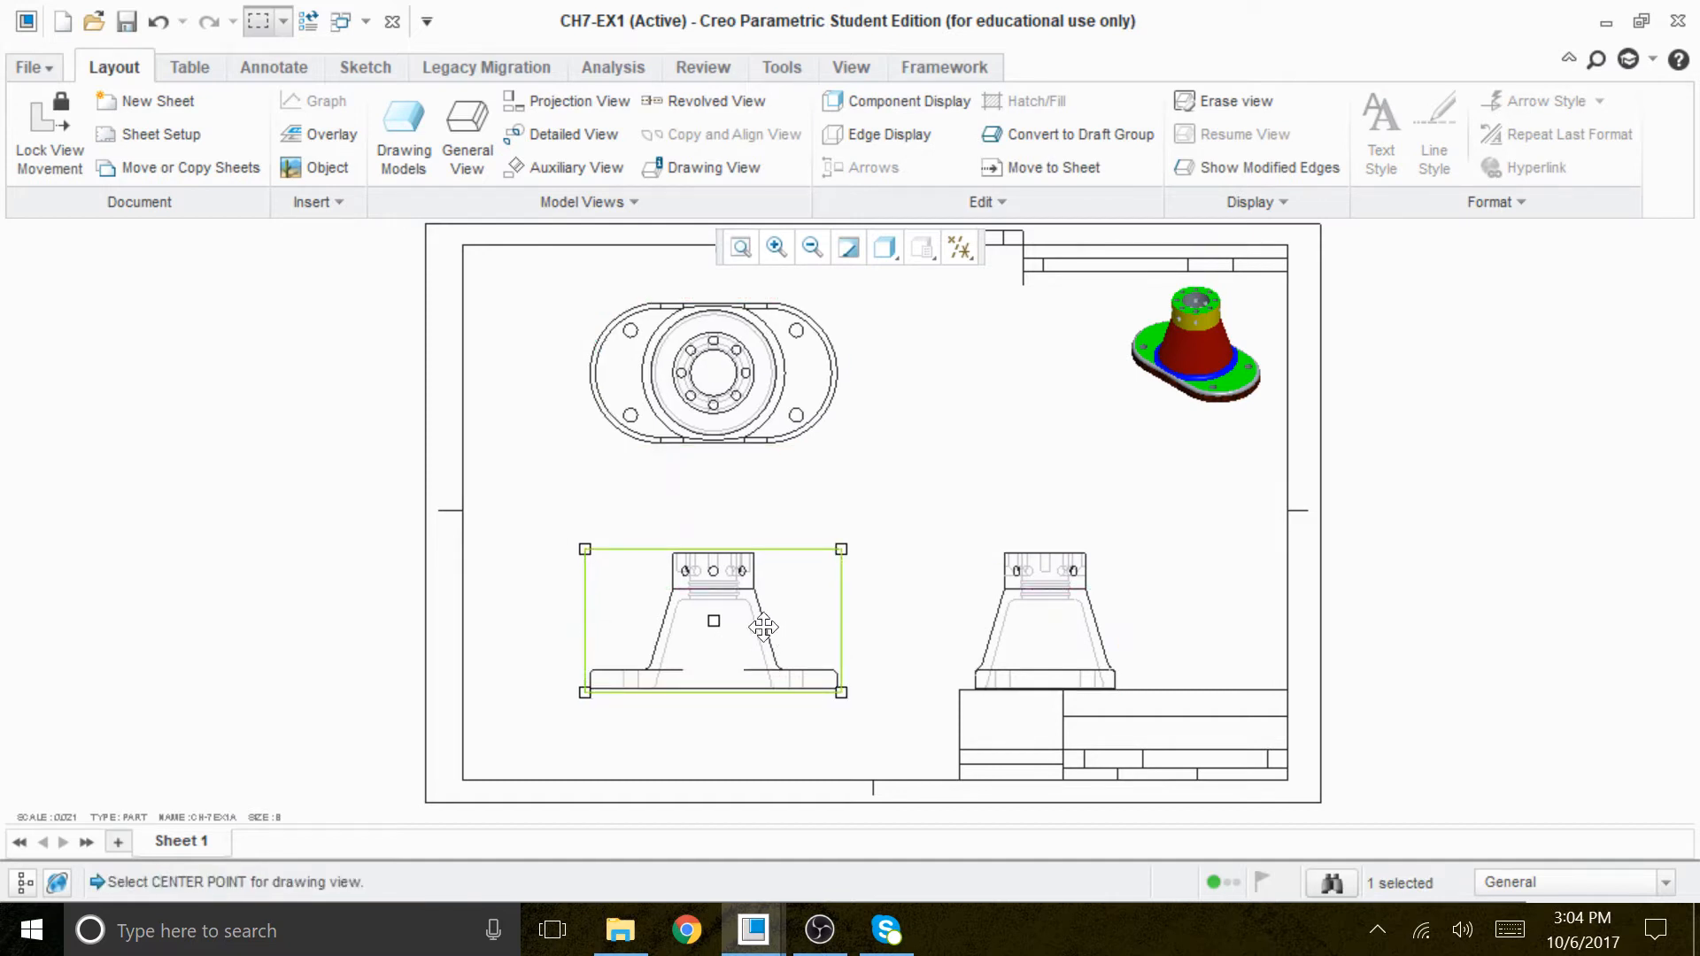
left_click(894, 497)
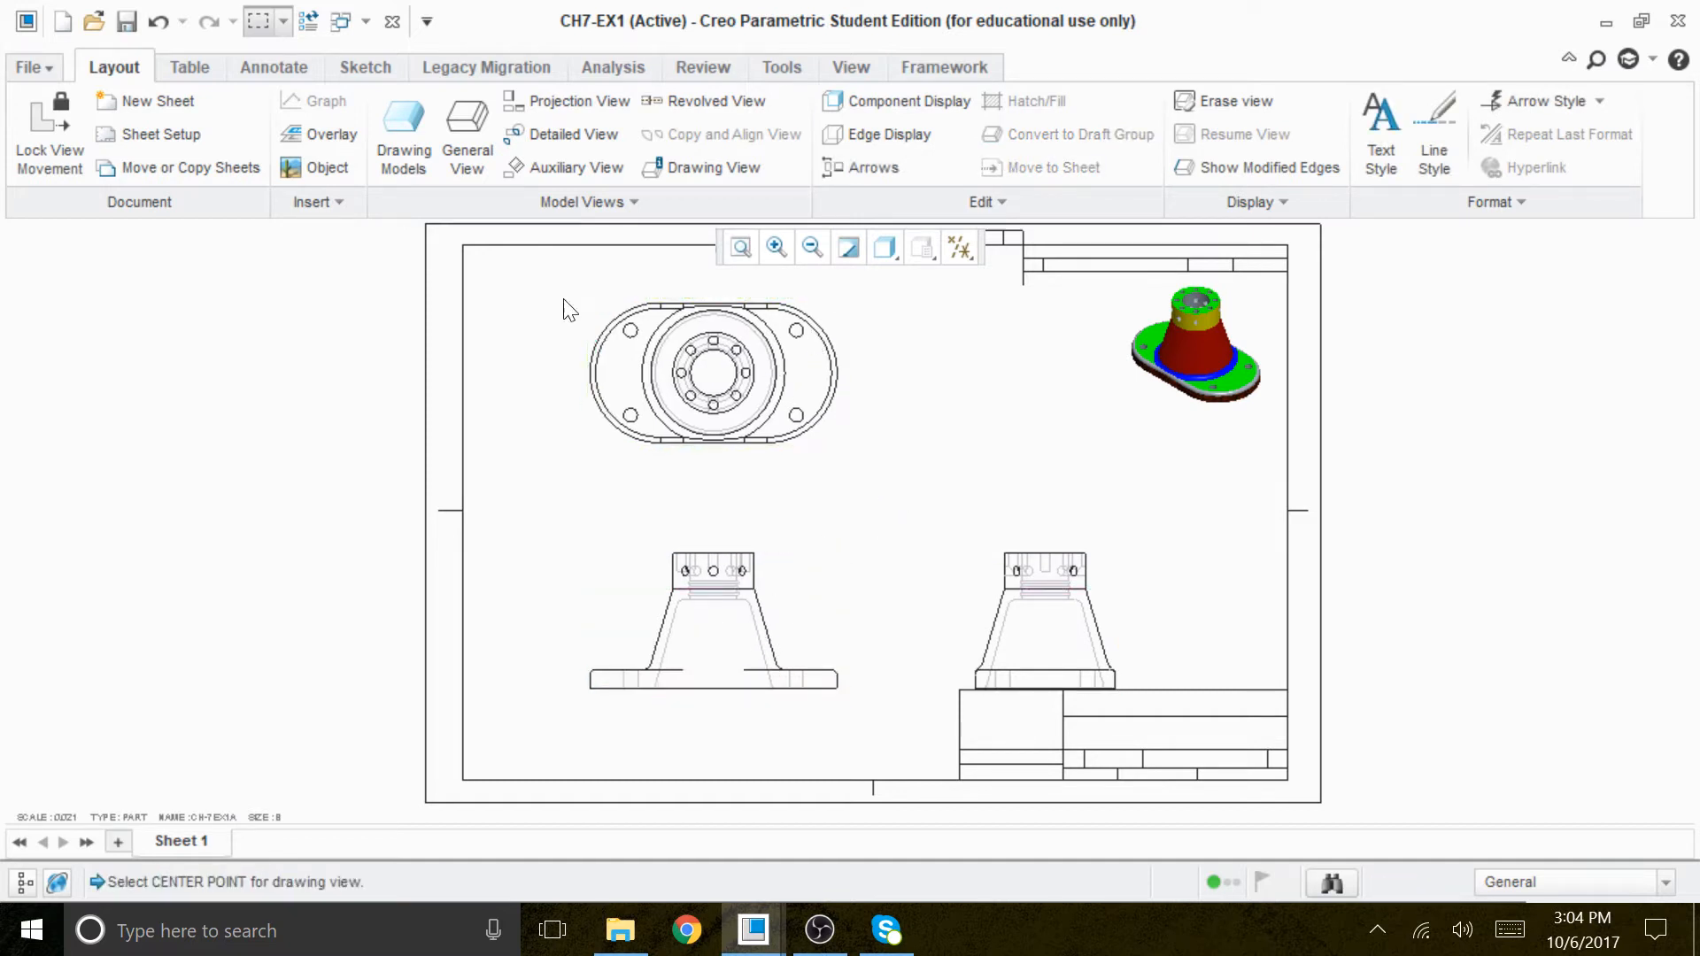
Show the datum axes of the four base holes and the central bore in the top view as model annotations.
left_click(278, 70)
left_click(287, 145)
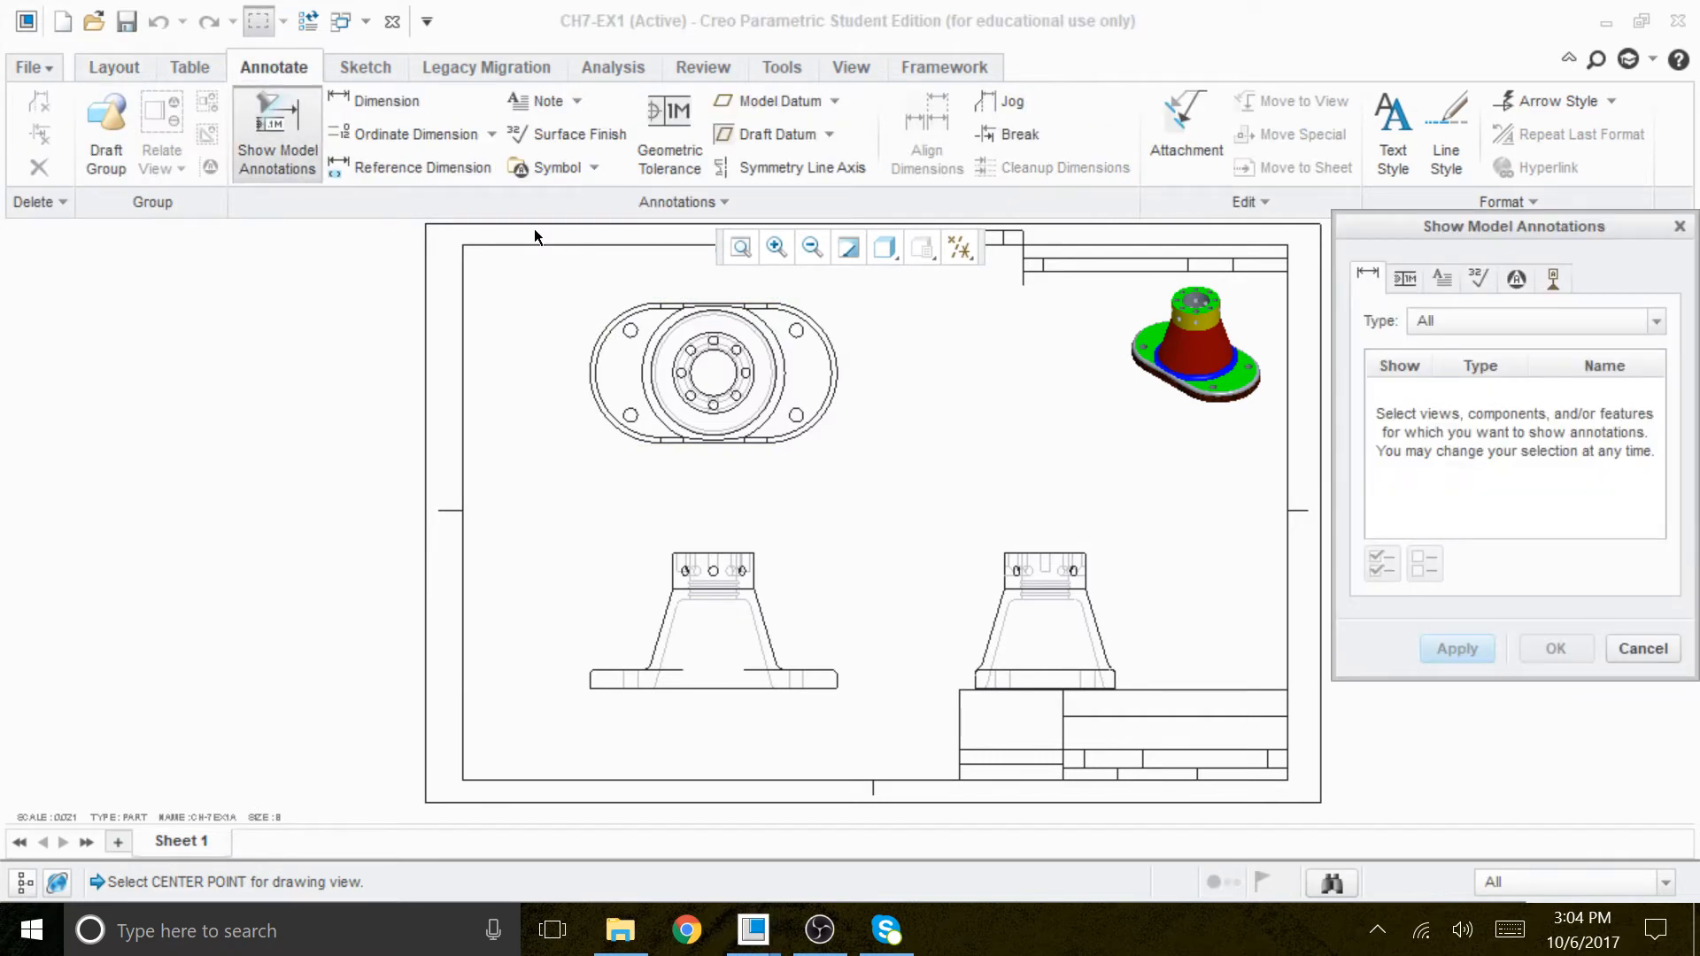
left_click(1553, 278)
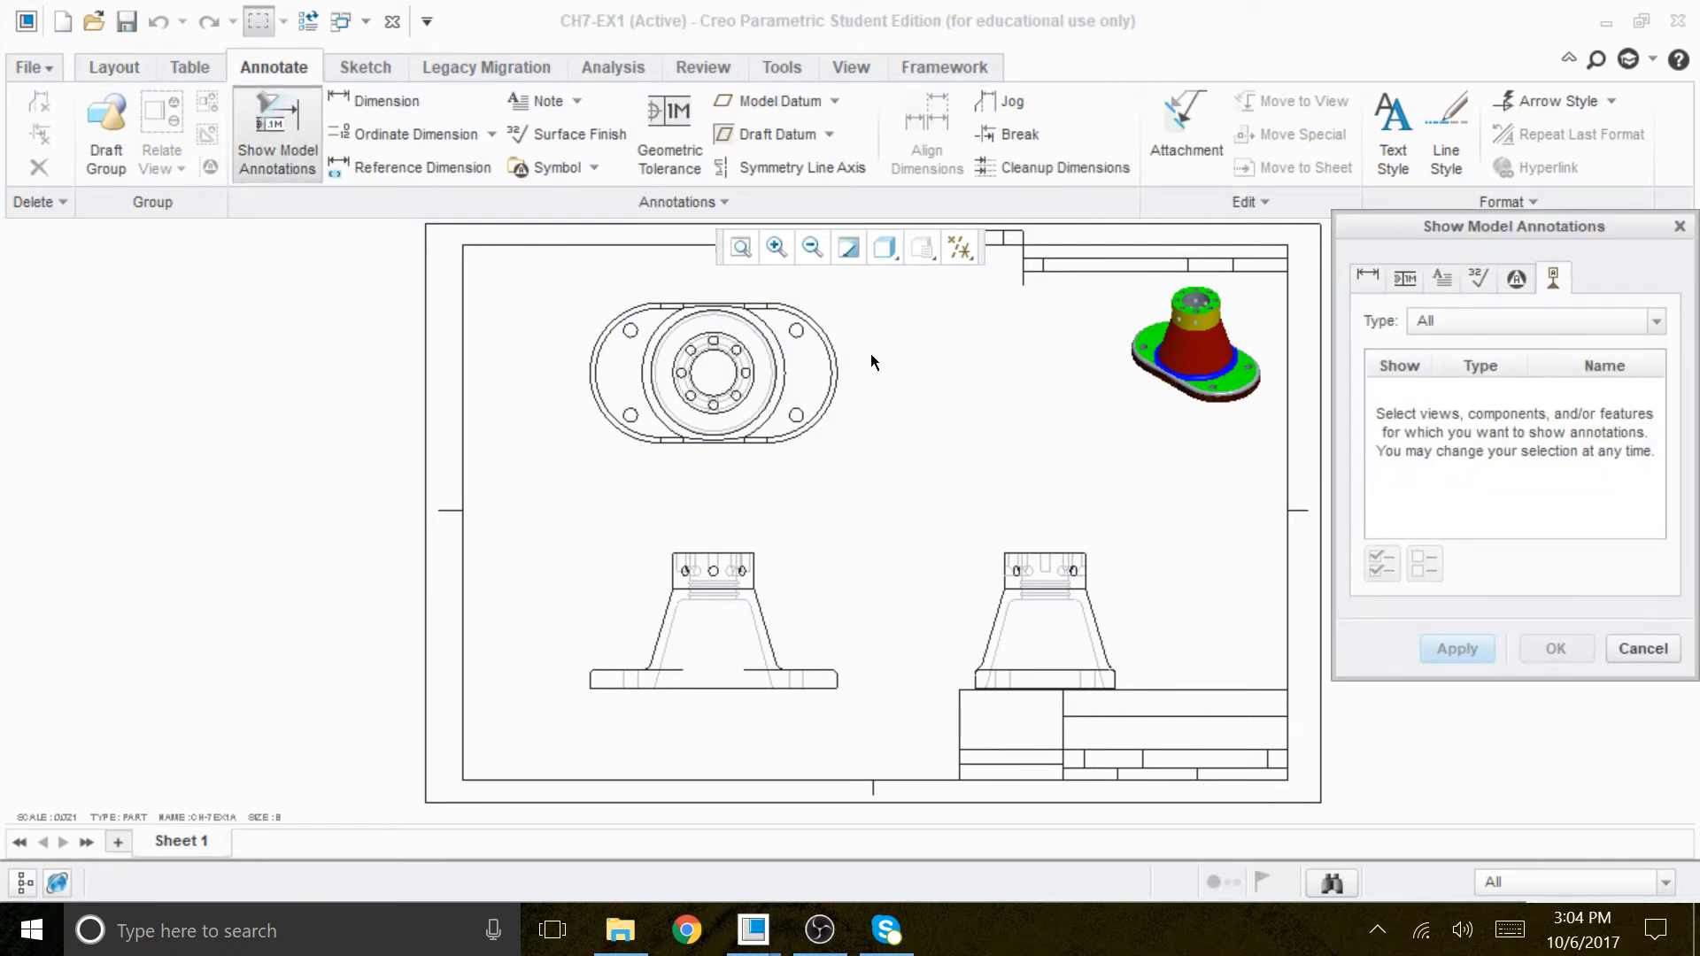
left_click(837, 319)
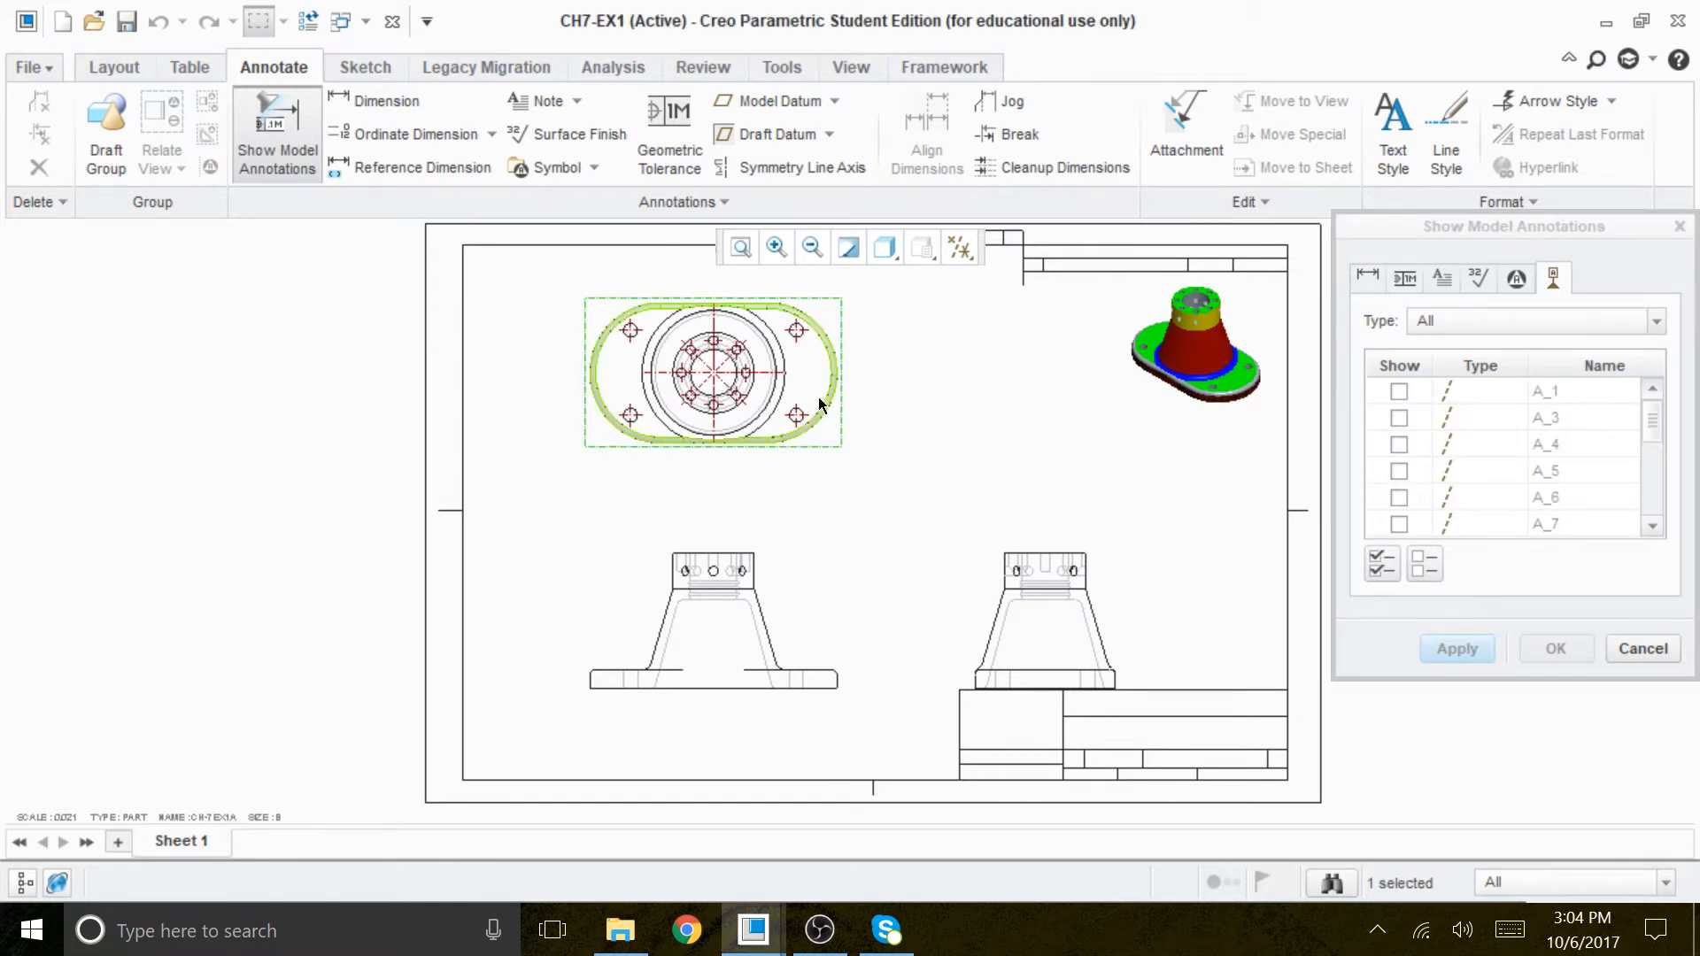
scroll(735, 389, "up", 2)
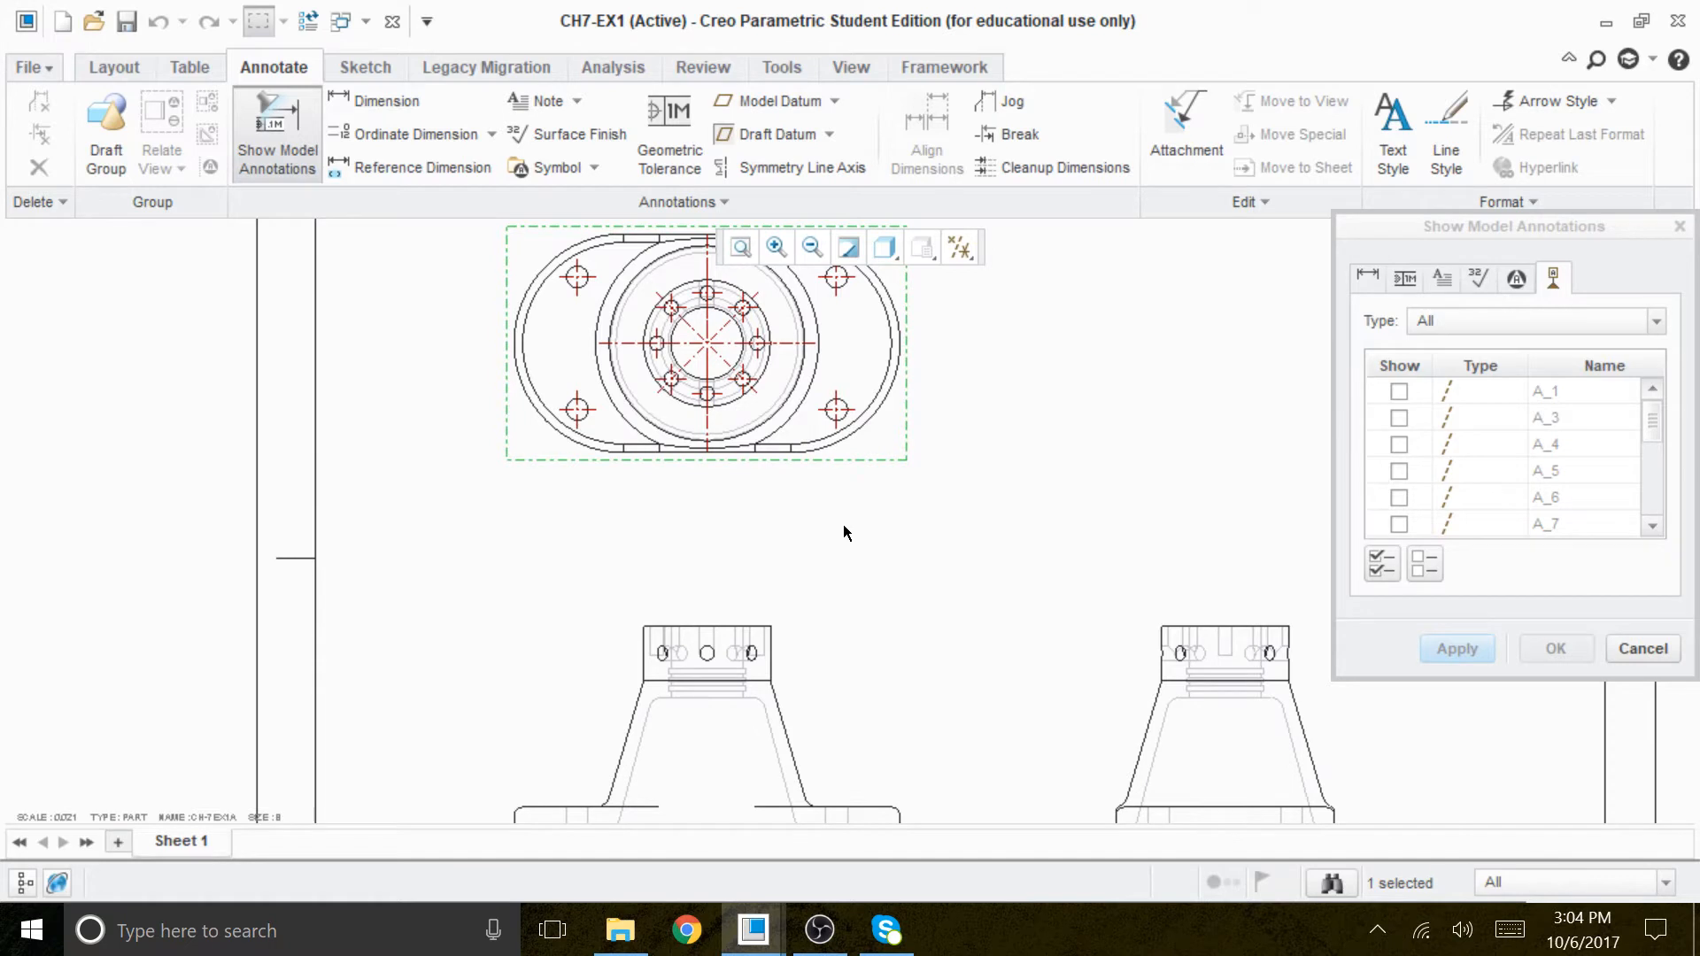
left_click(836, 410)
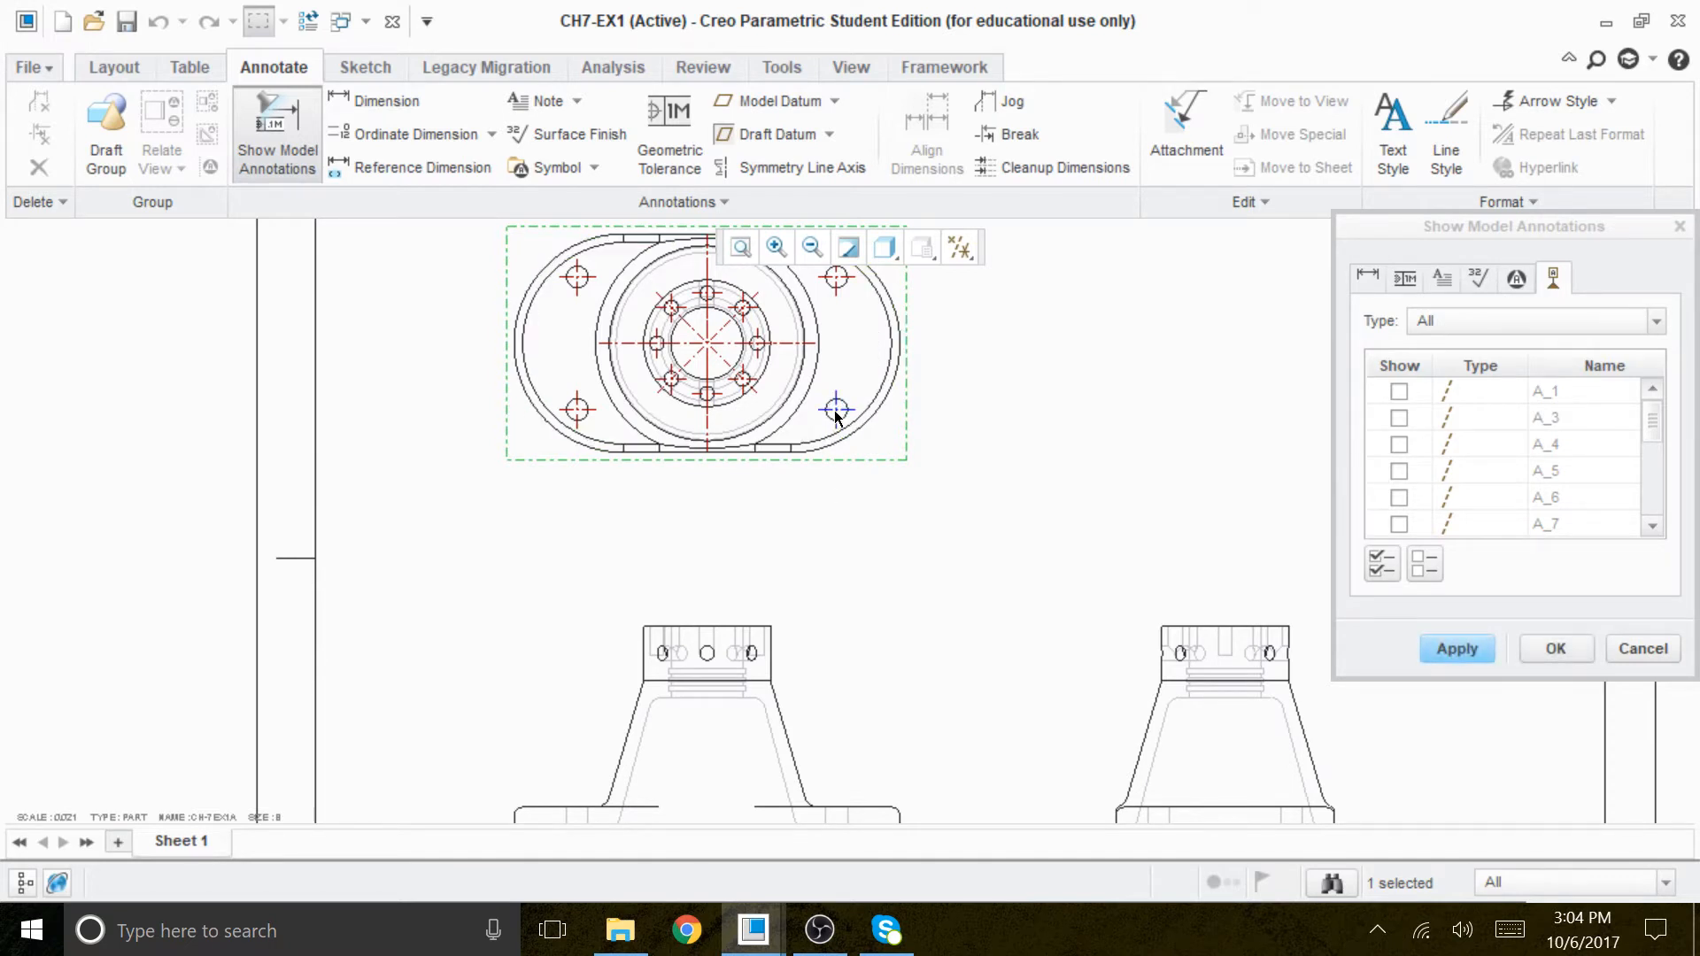
left_click(577, 410, "ctrl")
left_click(578, 277, "ctrl")
left_click(836, 278, "ctrl")
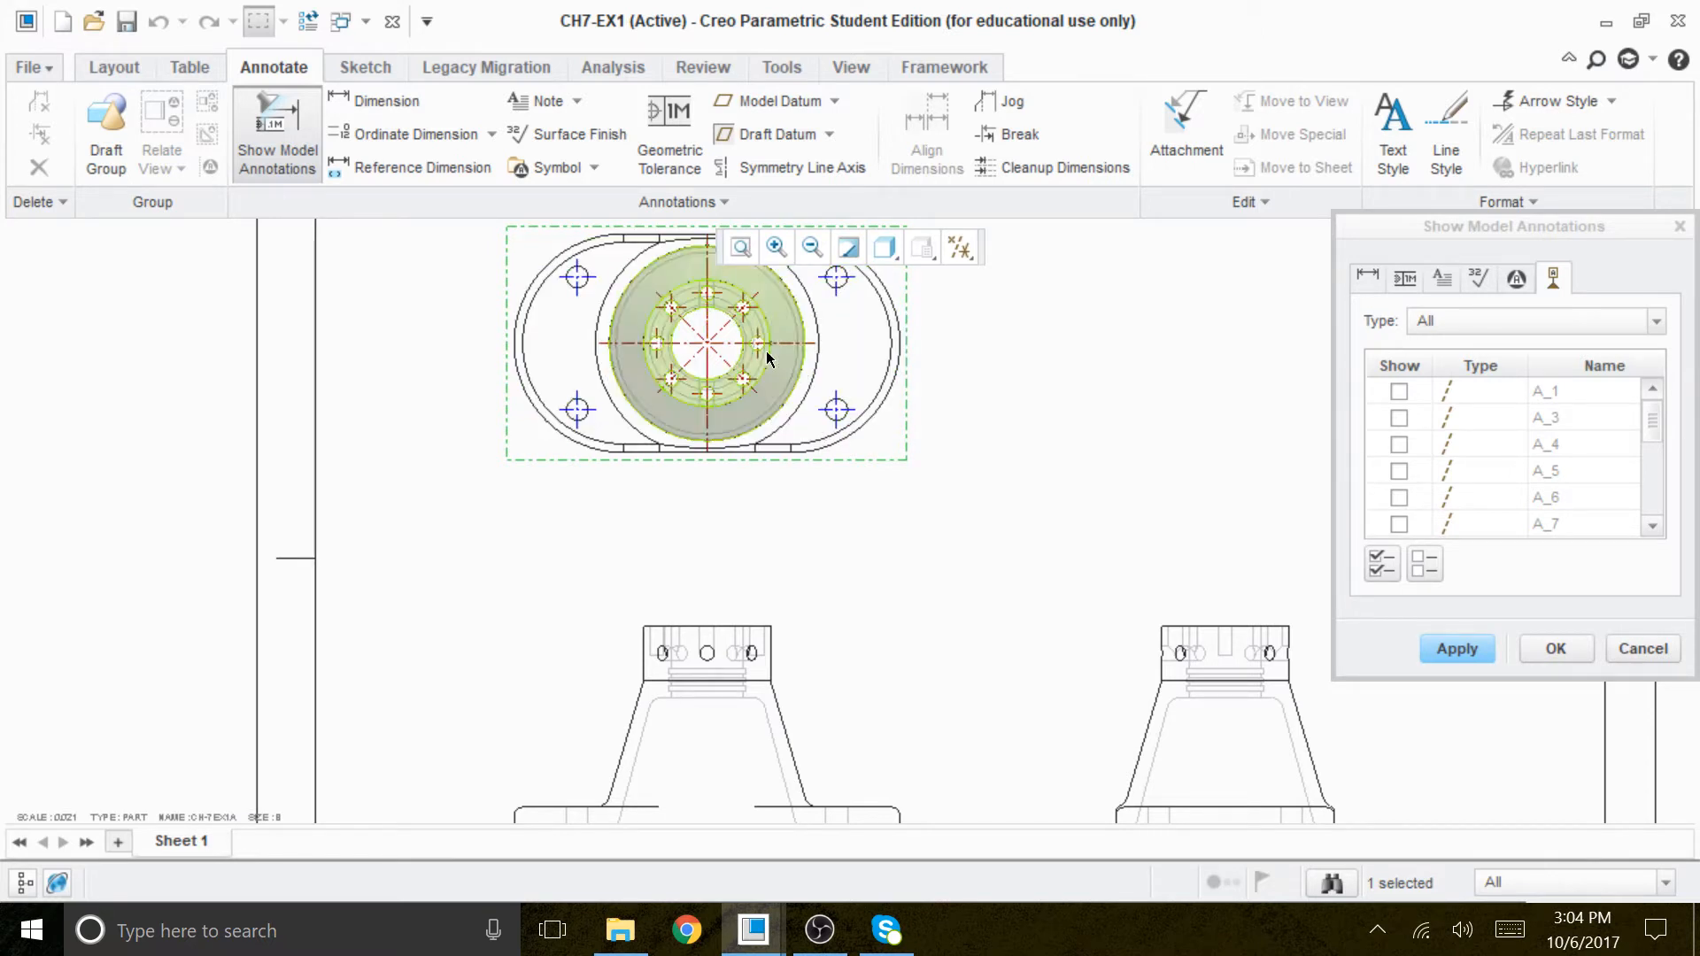
left_click(712, 385, "ctrl")
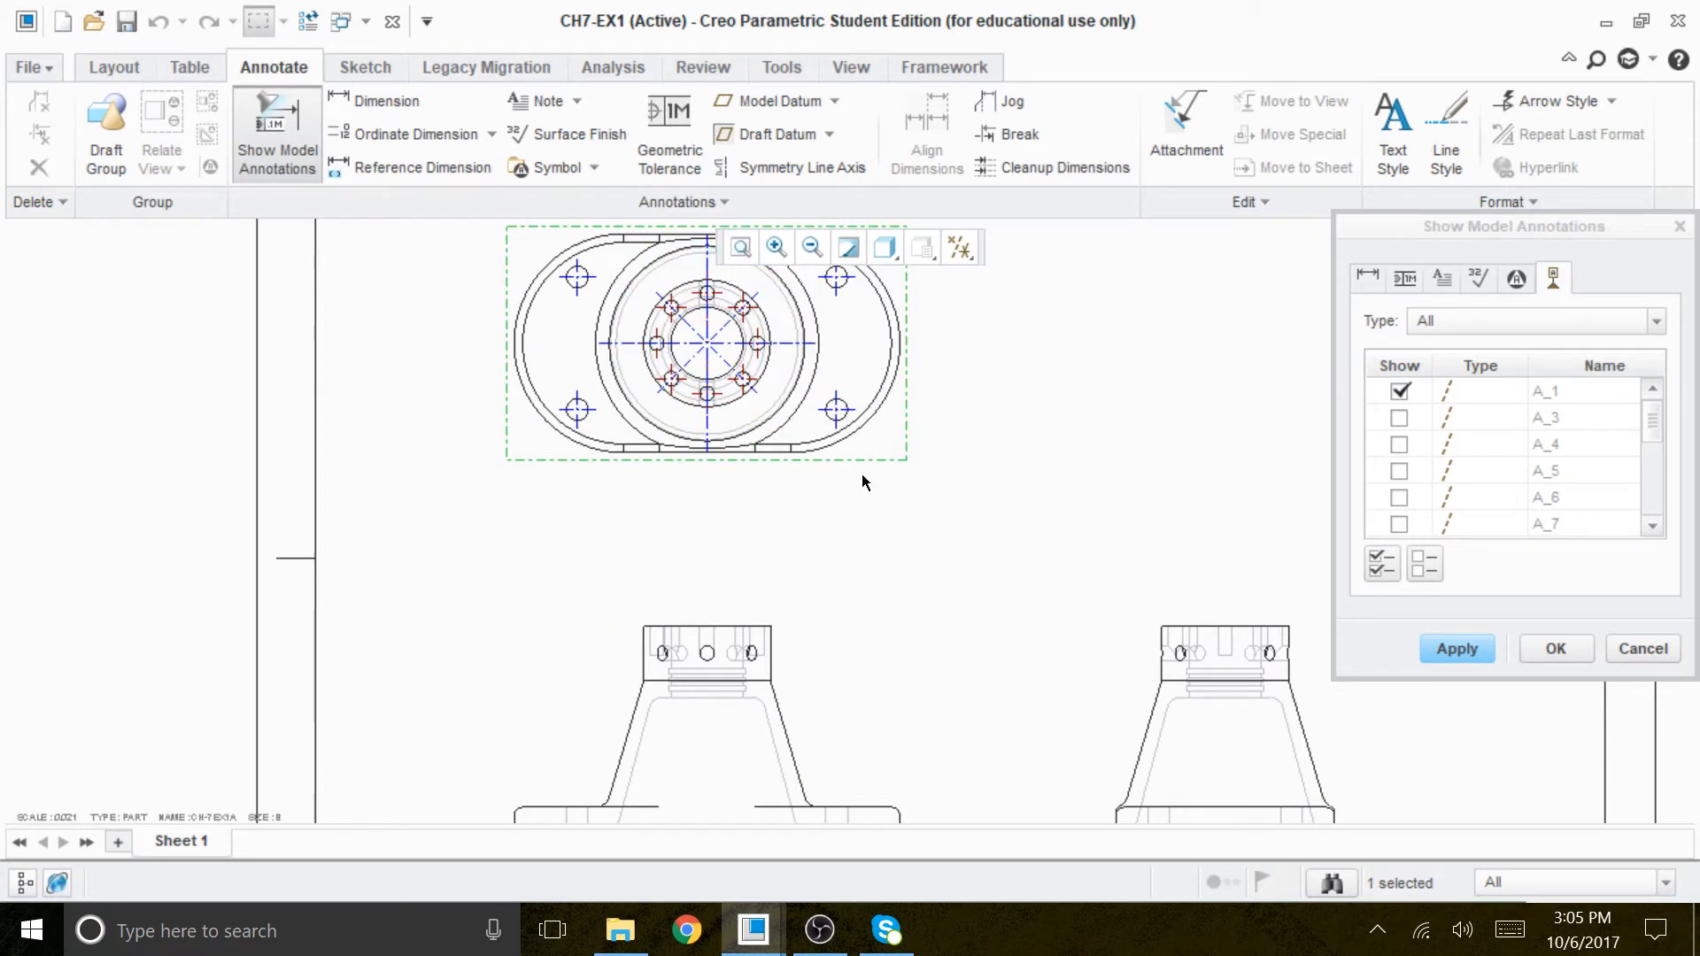
left_click(1456, 648)
left_click(1553, 644)
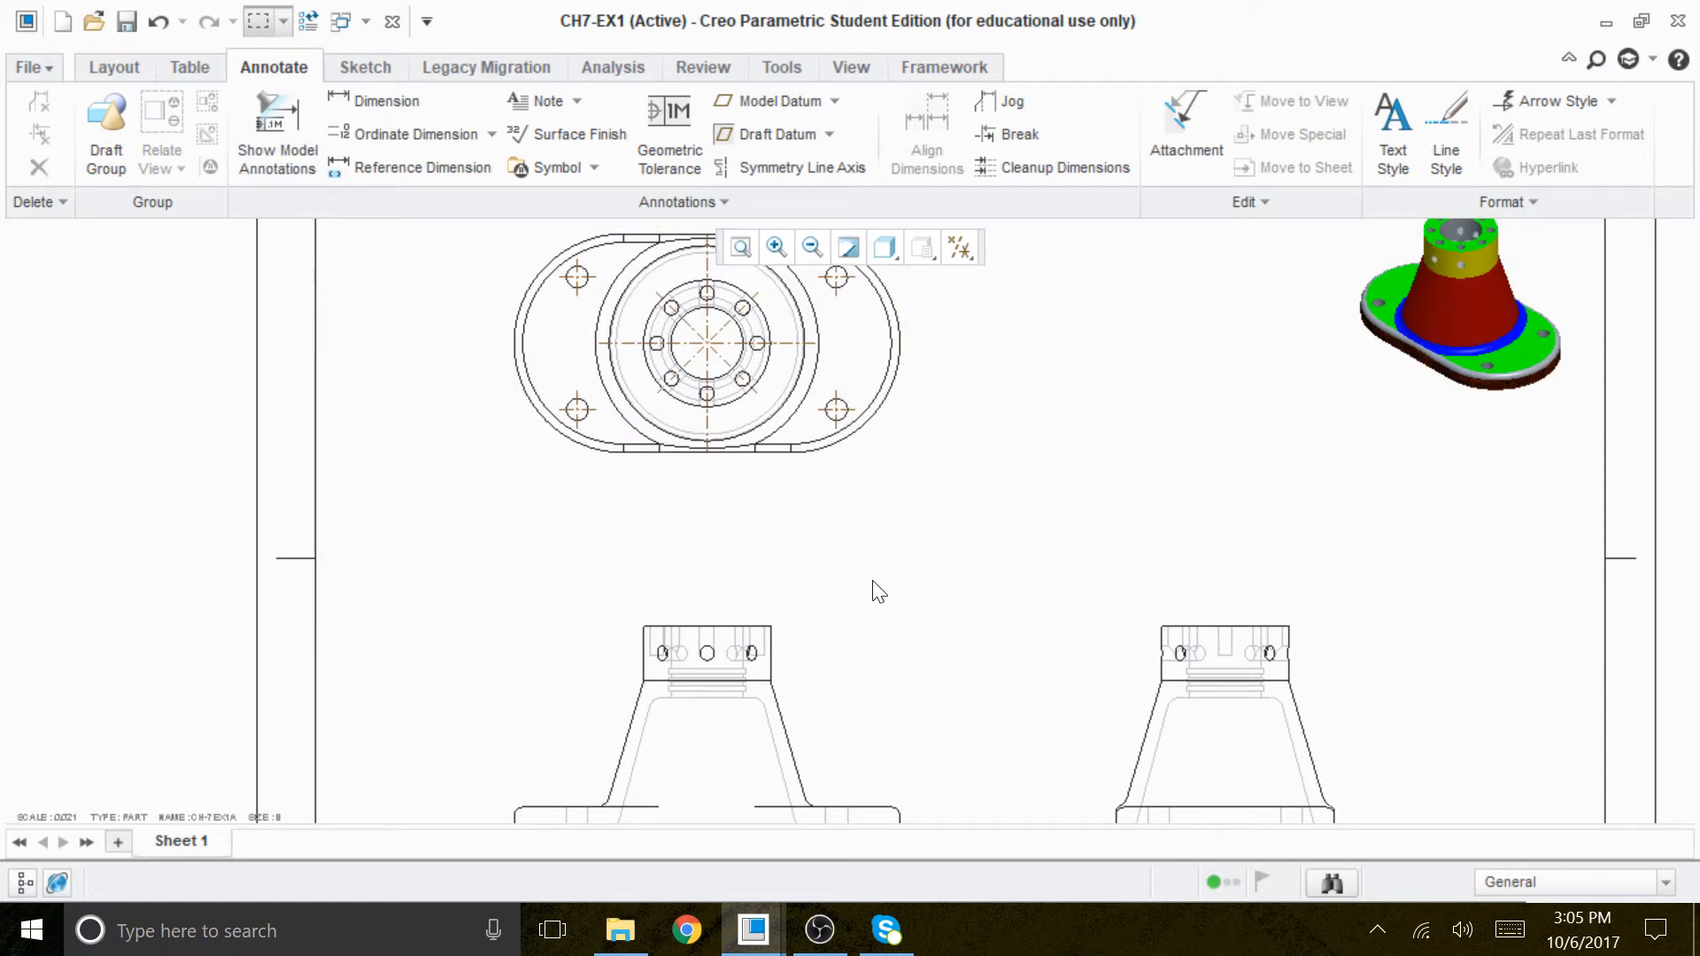
left_click(284, 128)
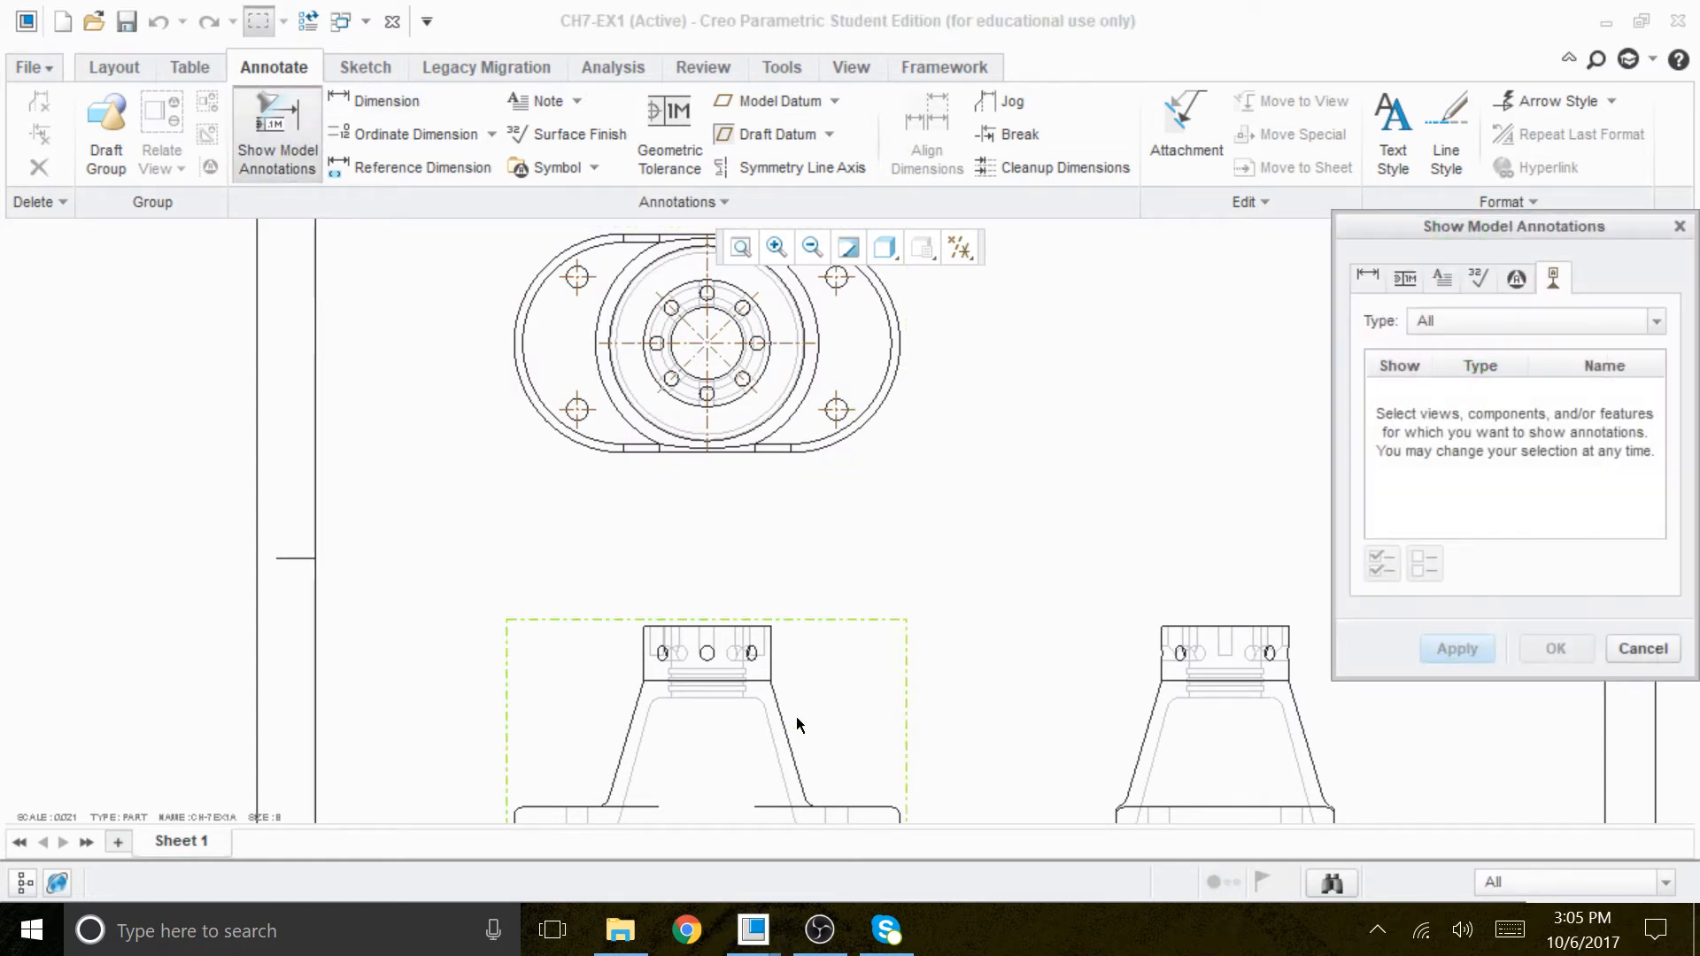
left_click(833, 710)
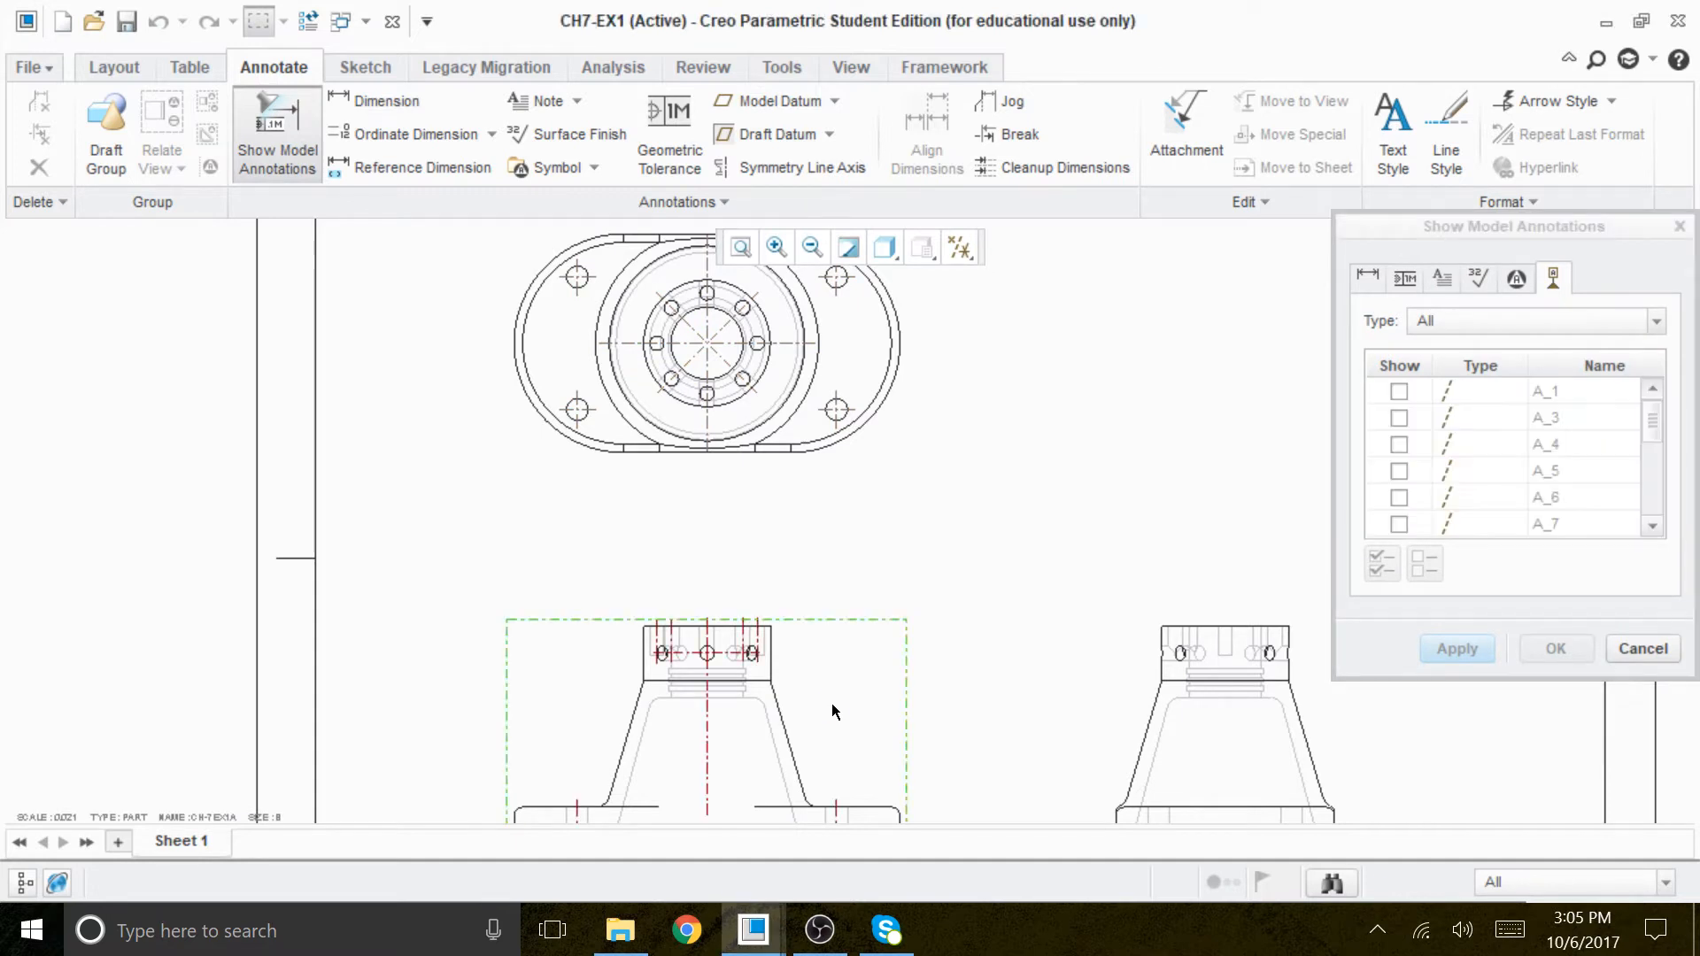
scroll(896, 508, "down", 2)
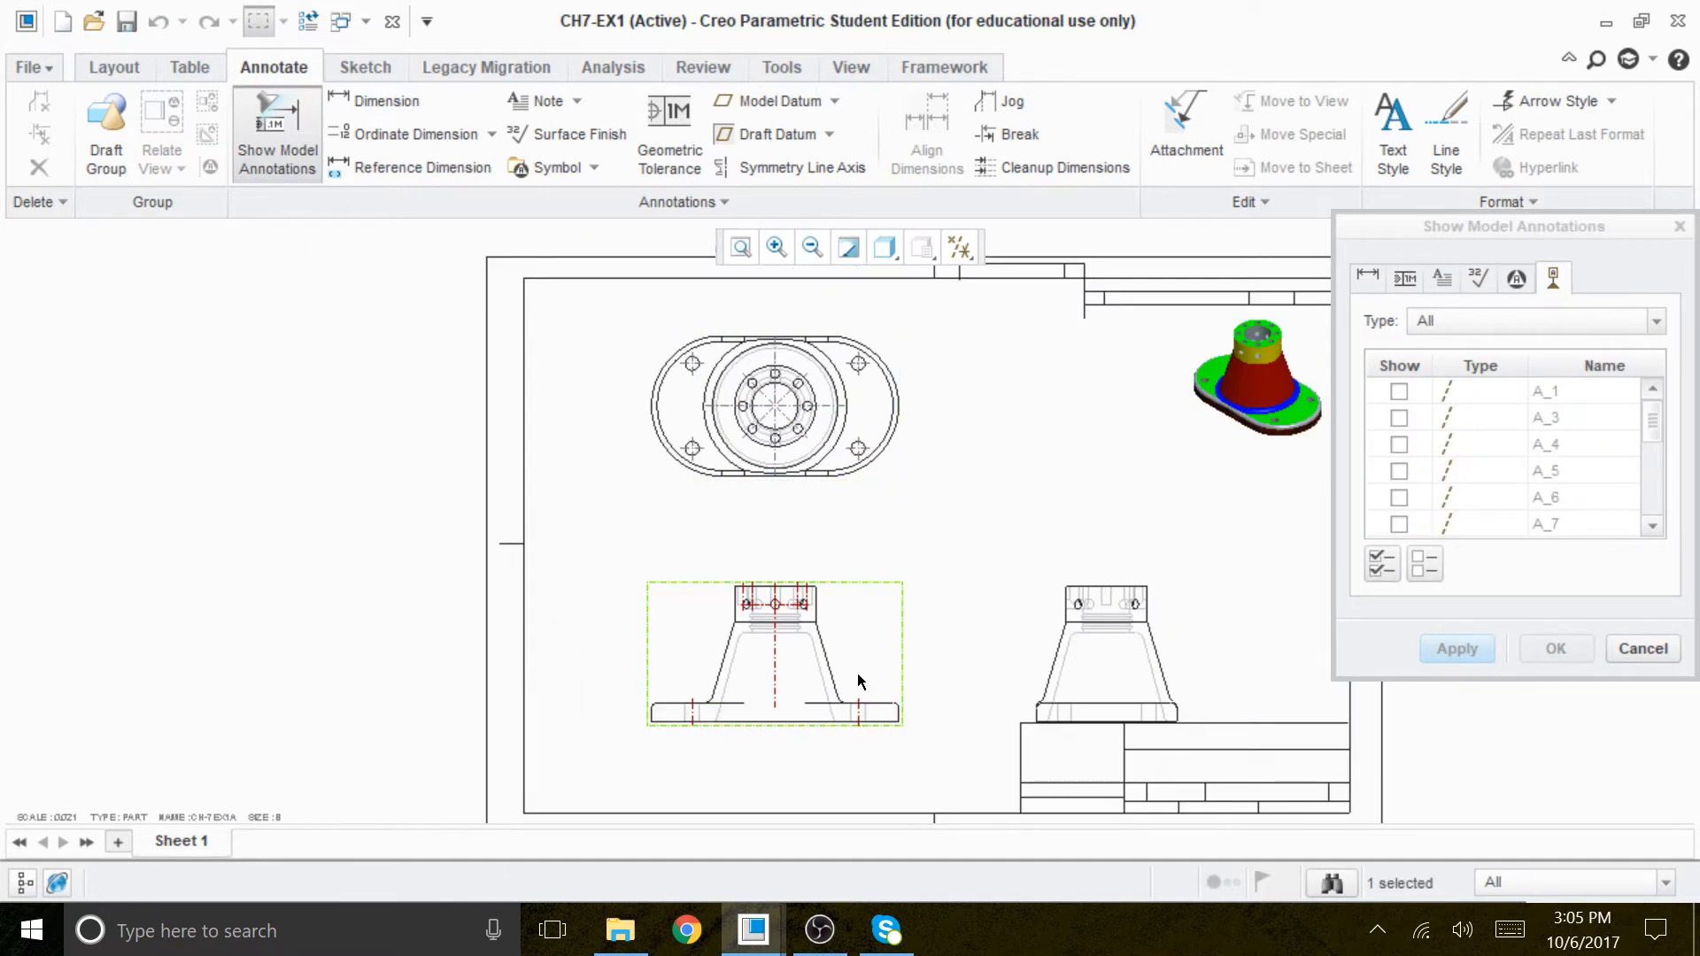
scroll(708, 701, "up", 1)
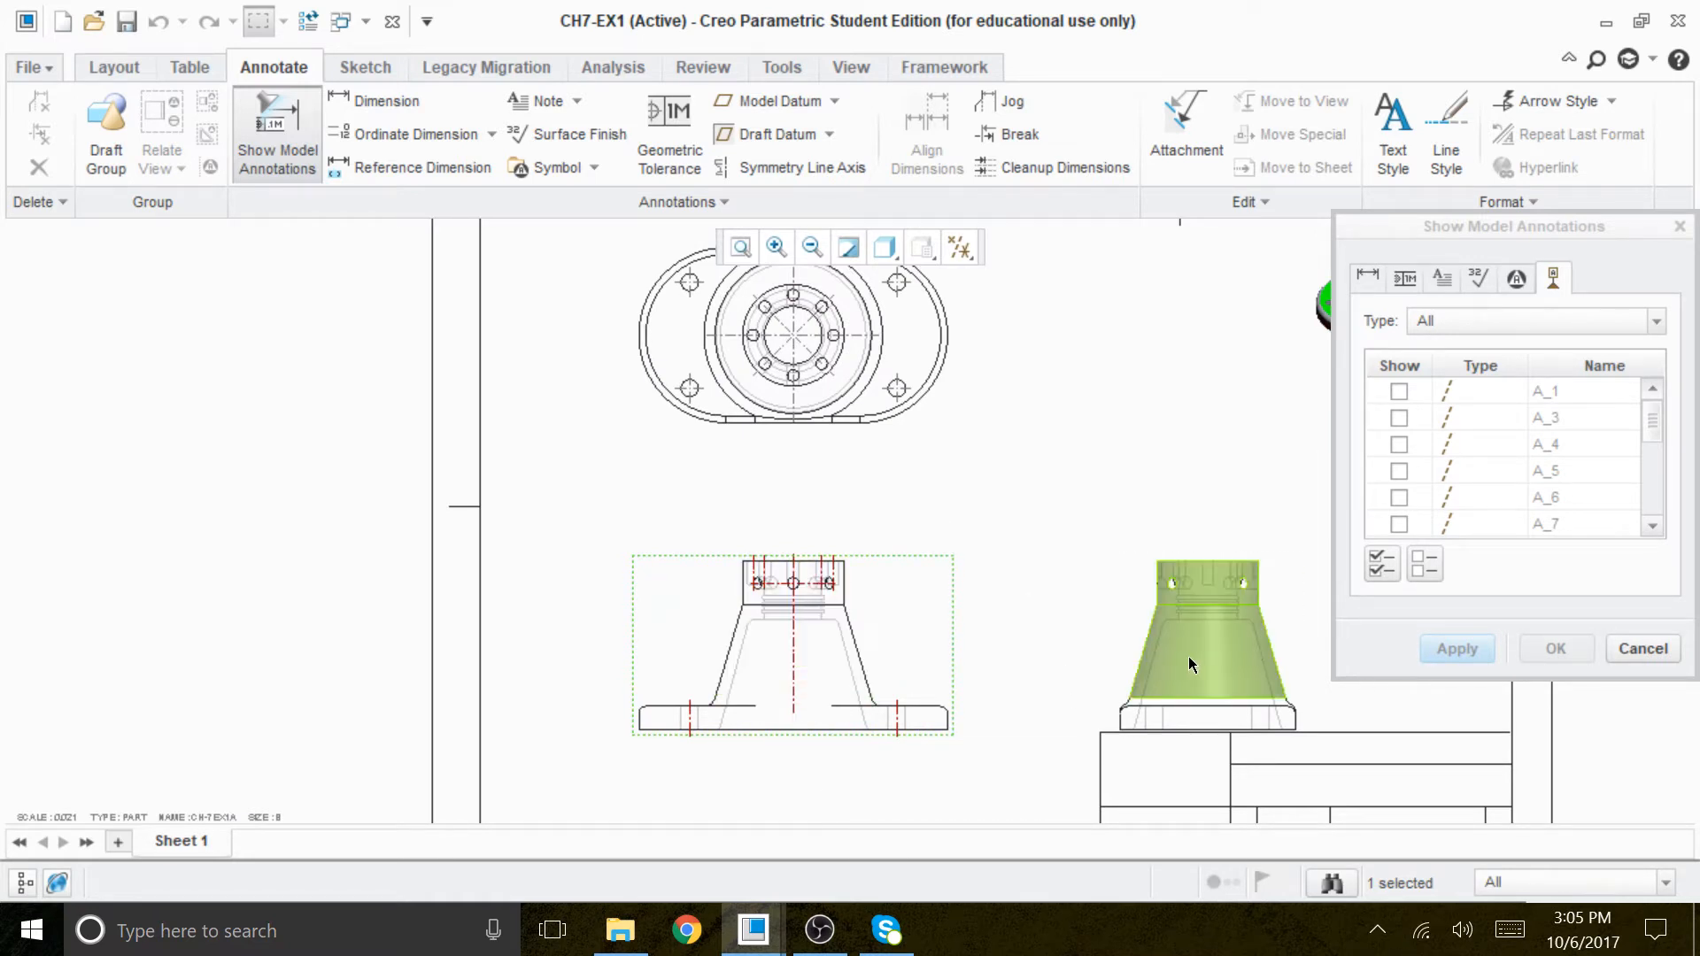
left_click(1644, 645)
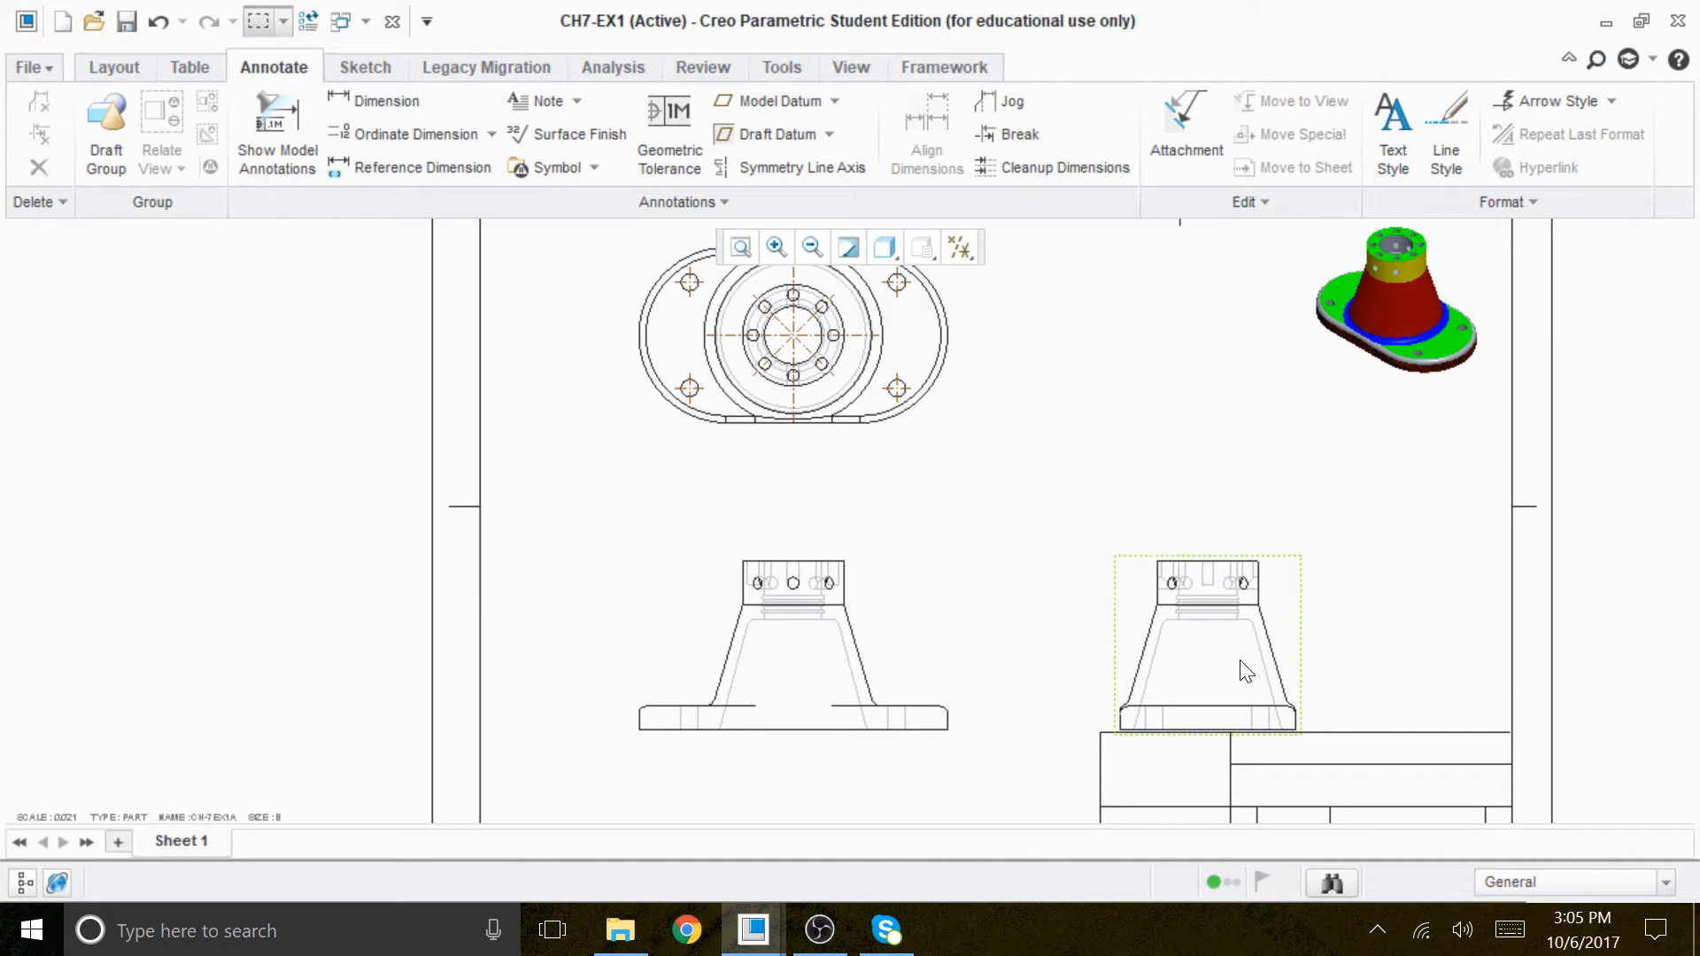
Shift the side view slightly toward the front view and raise the front view to clear the title block.
left_click(1212, 645)
left_click_drag(1211, 646, 1206, 645)
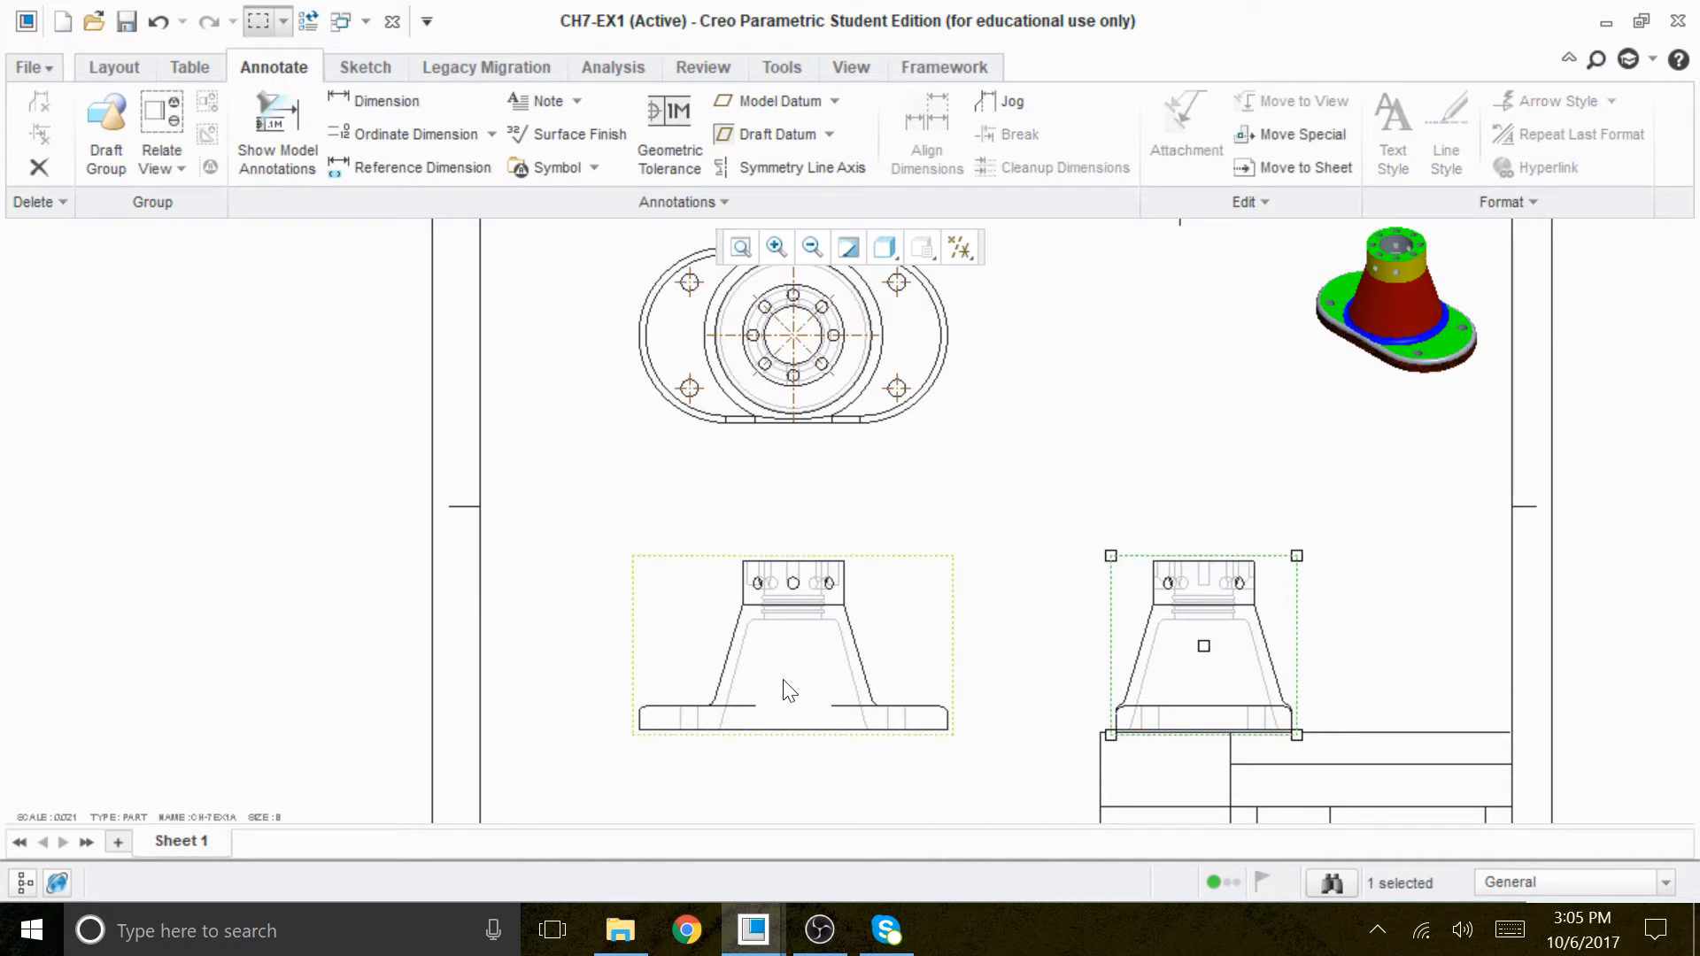
left_click(793, 672)
left_click_drag(793, 673, 793, 621)
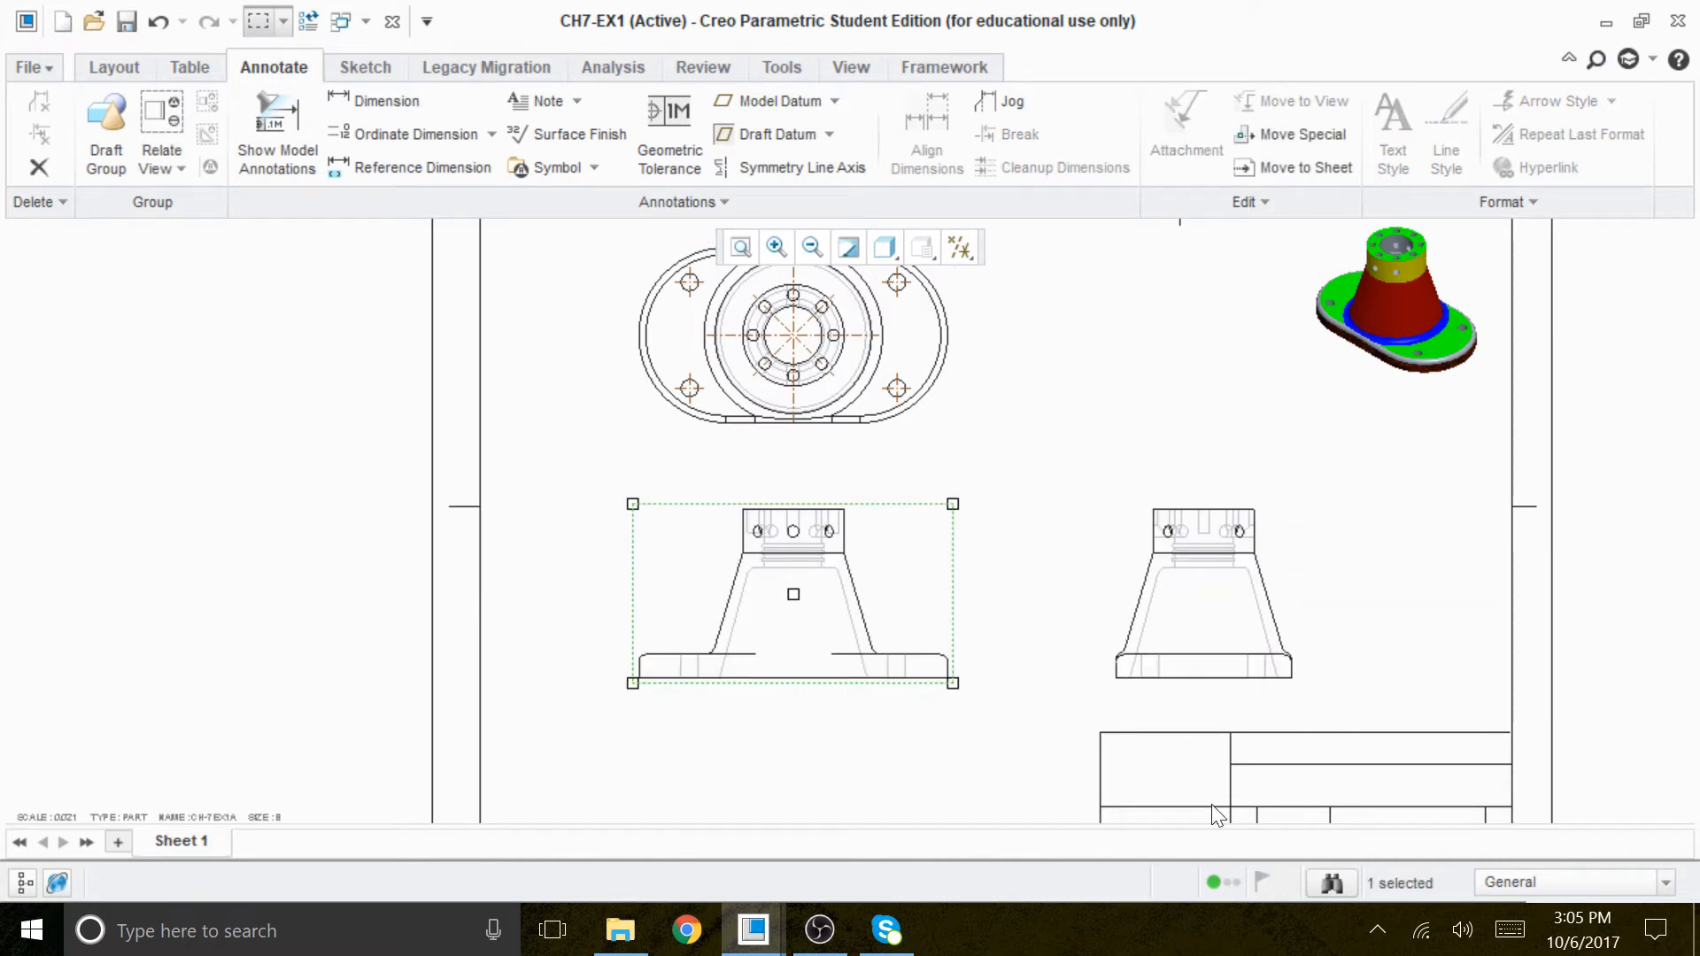
Set the front view's custom scale to 0.025.
double_click(918, 593)
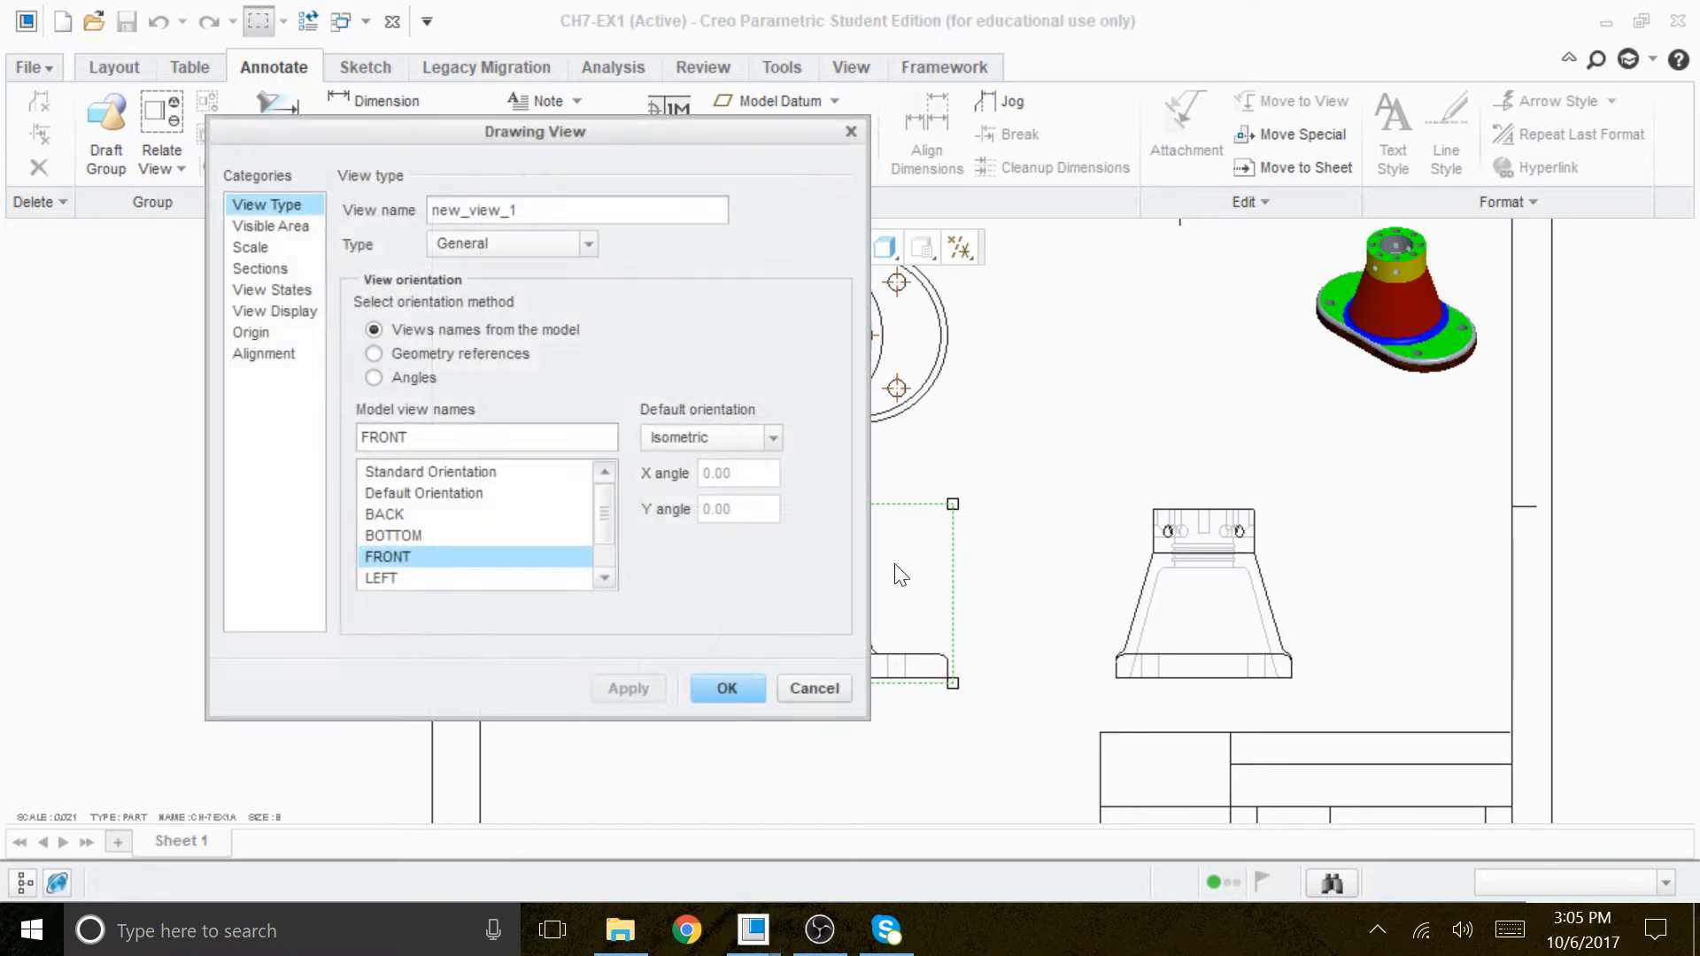
left_click(268, 247)
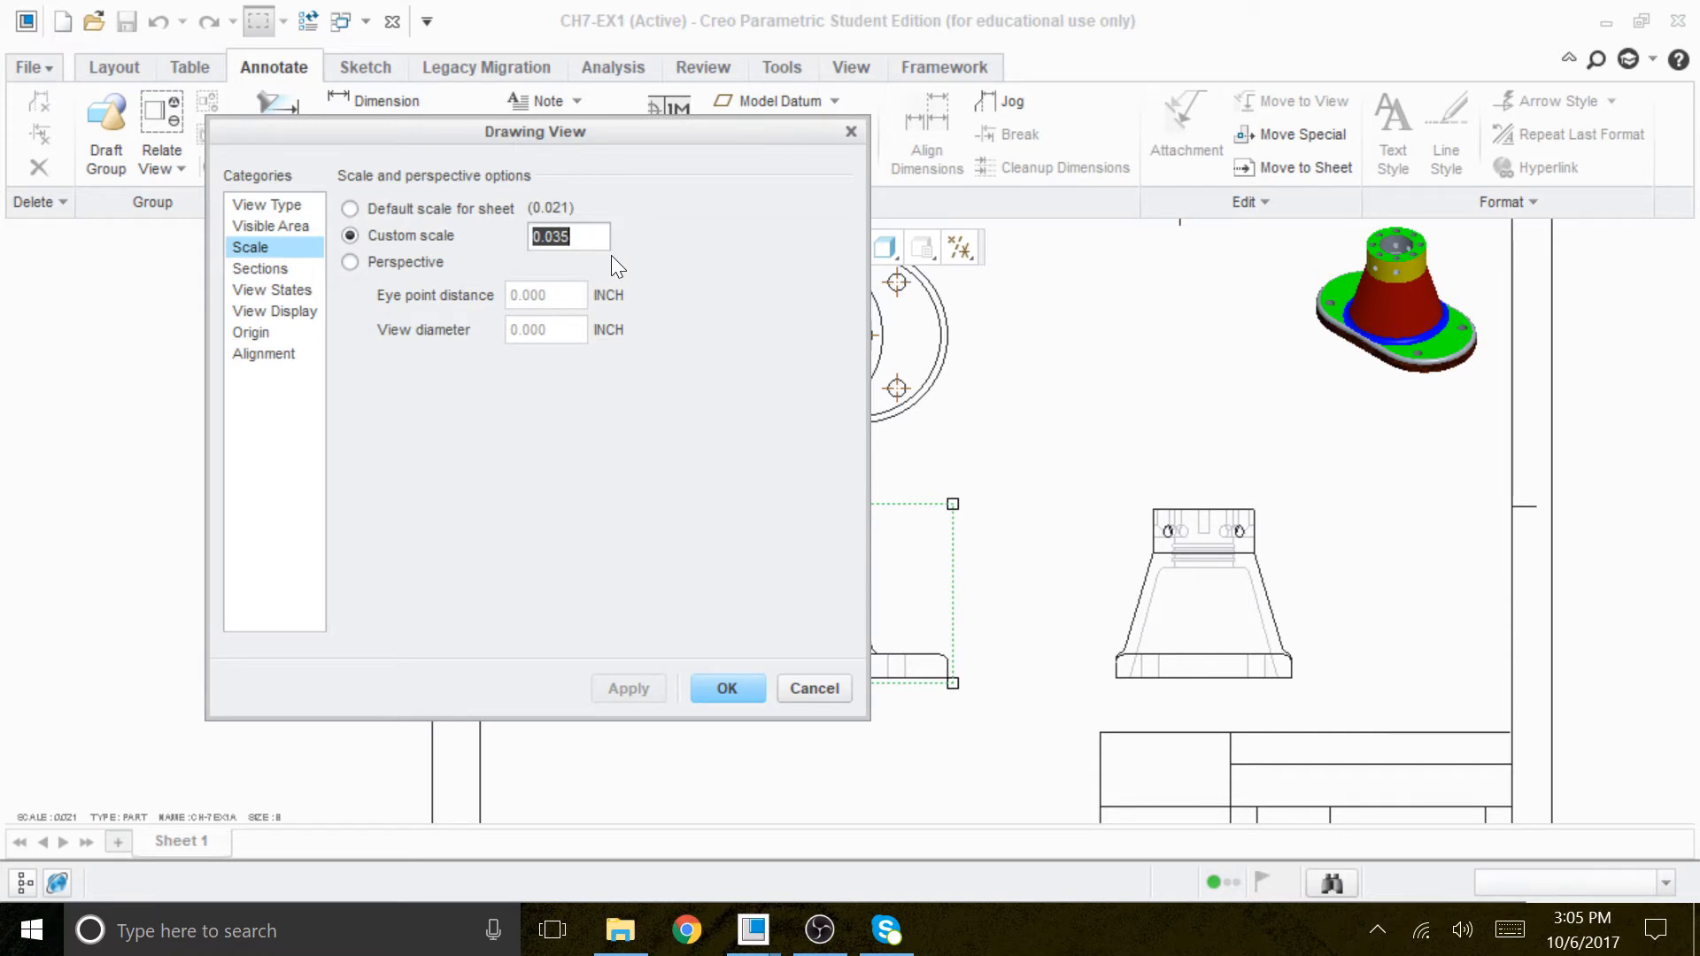
type(".0")
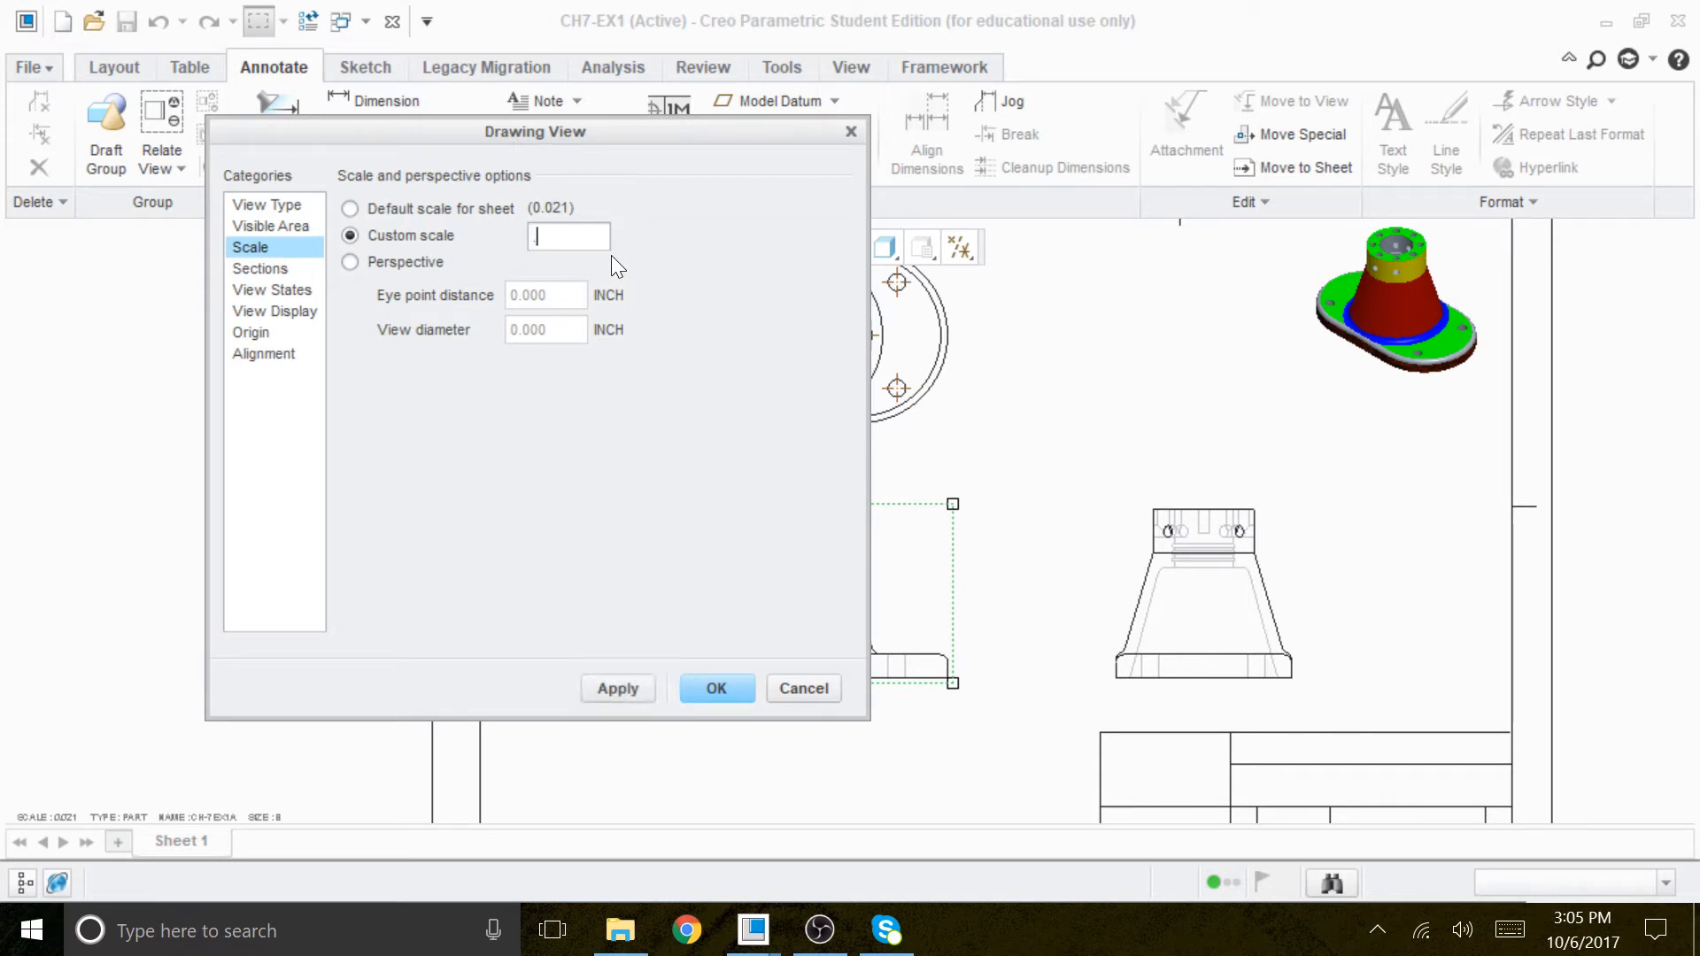
type("25")
left_click_drag(563, 237, 495, 216)
key("BackSpace")
type(".0")
left_click(725, 683)
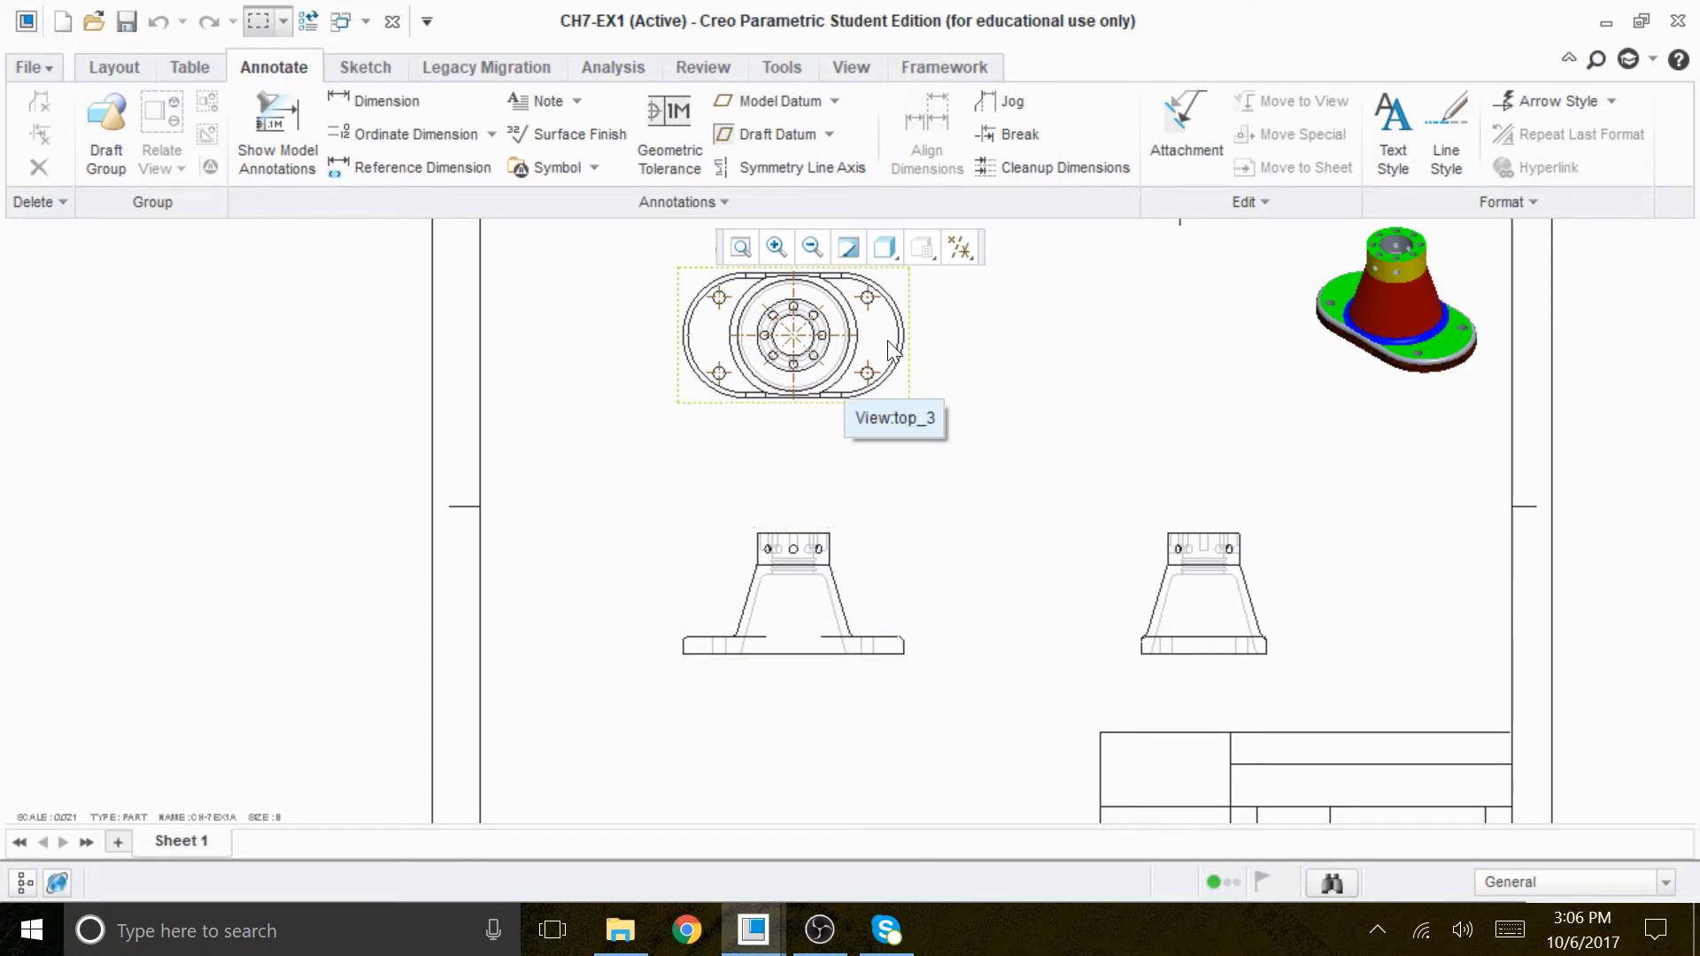
Turn on the display of datum planes in the drawing views.
left_click(956, 248)
left_click(885, 398)
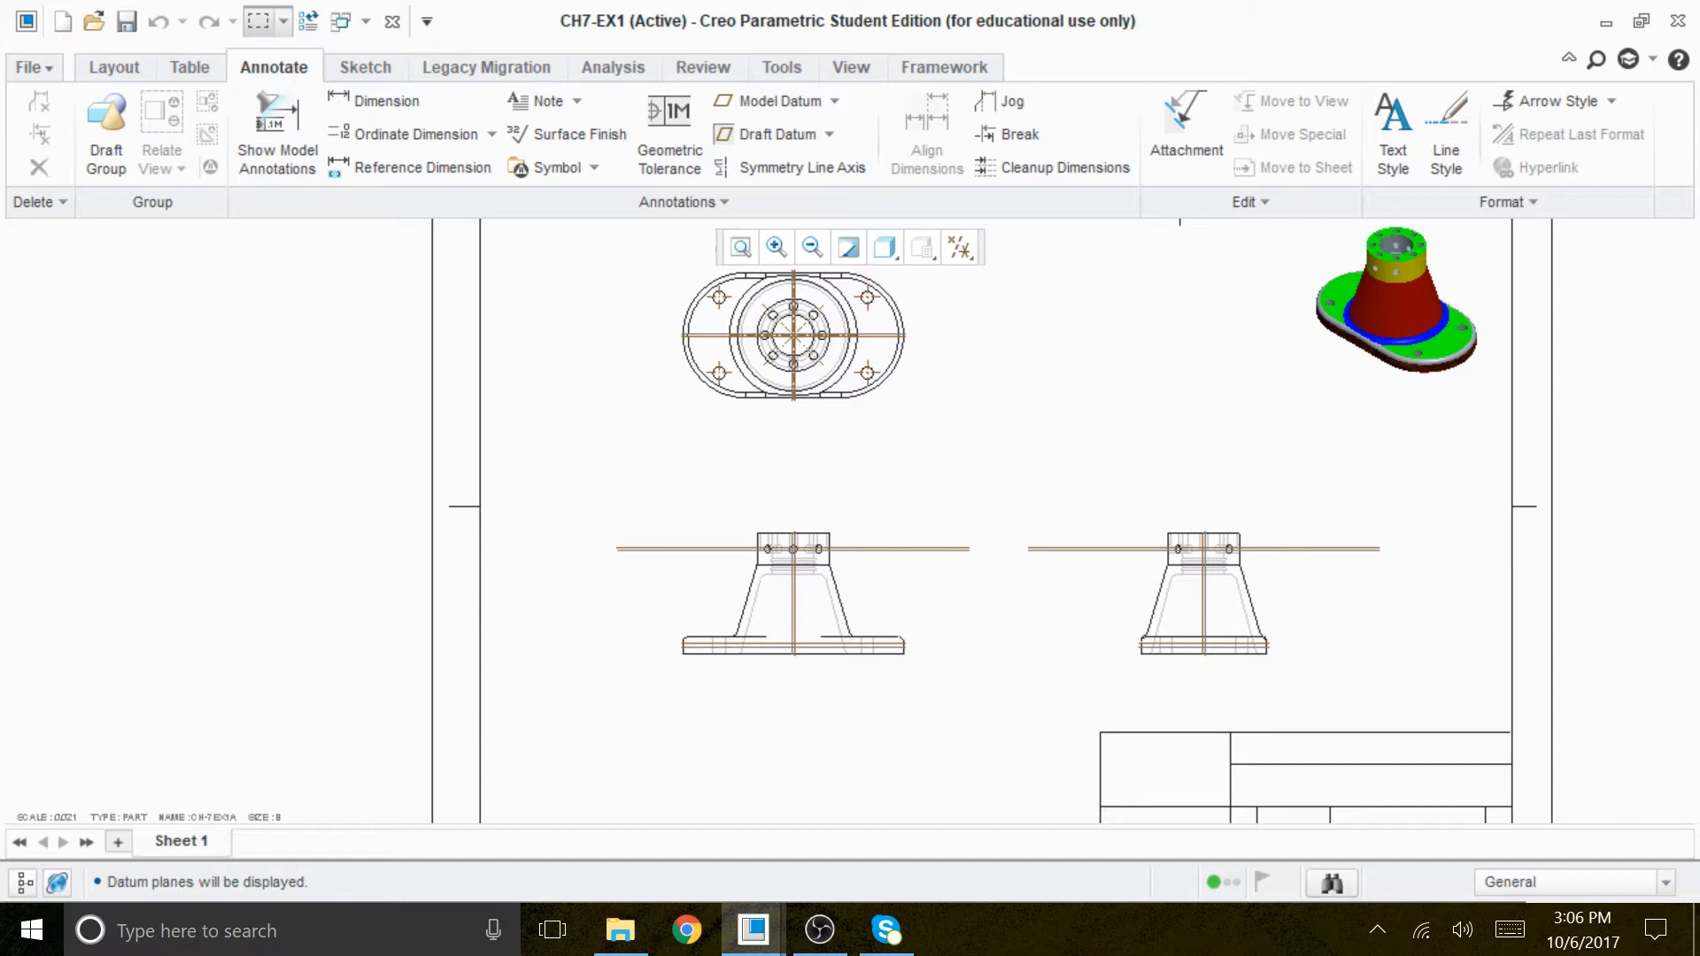
Switch to the CH-7EX1A part window, examine its FRONT datum plane against the model, and return to the CH7-EX1 drawing.
mouse_move(753, 930)
left_click(643, 823)
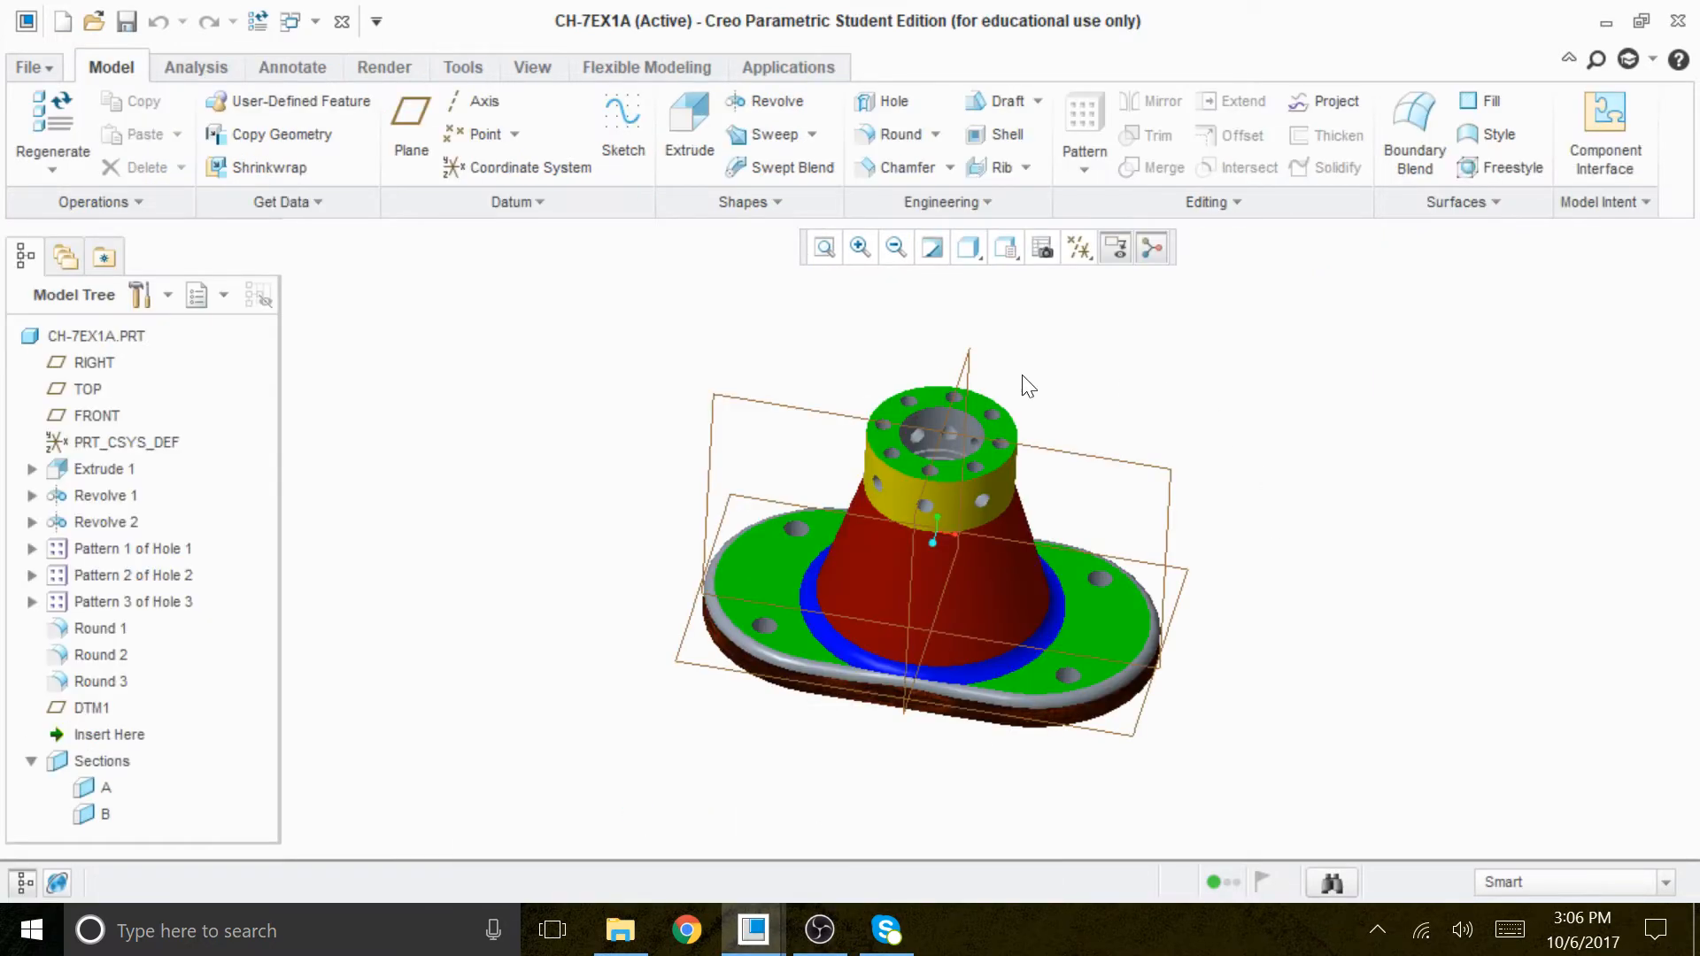
left_click(1094, 464)
middle_click_drag(1328, 595, 1284, 550)
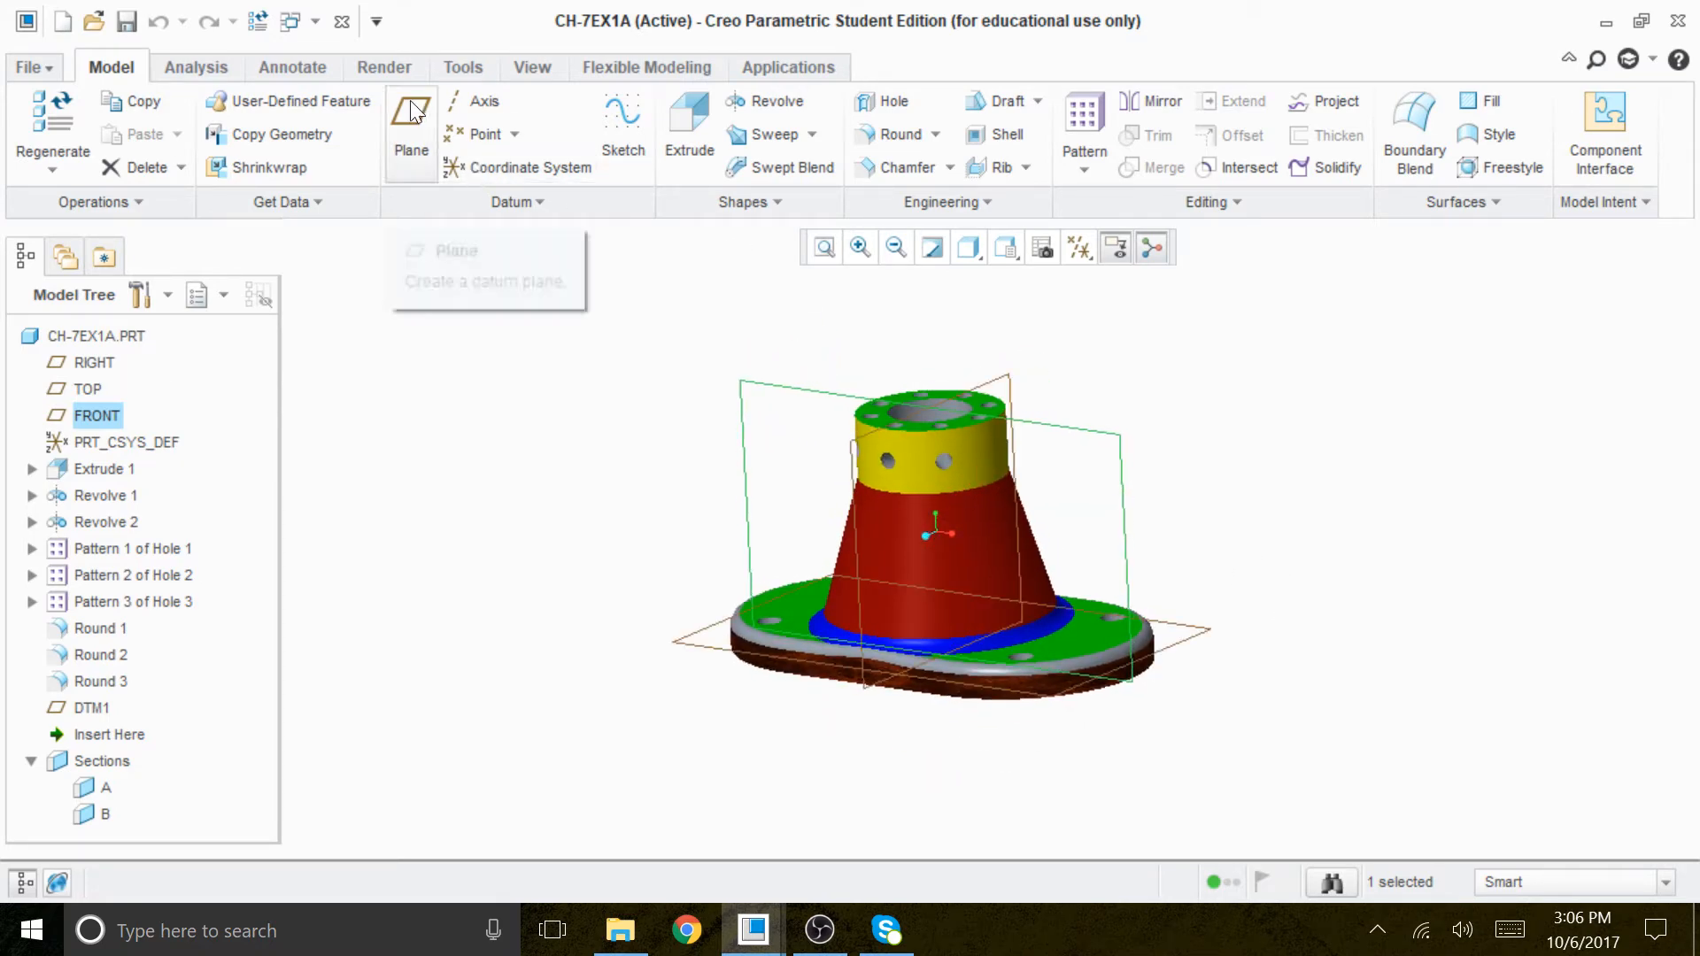
left_click(1113, 459)
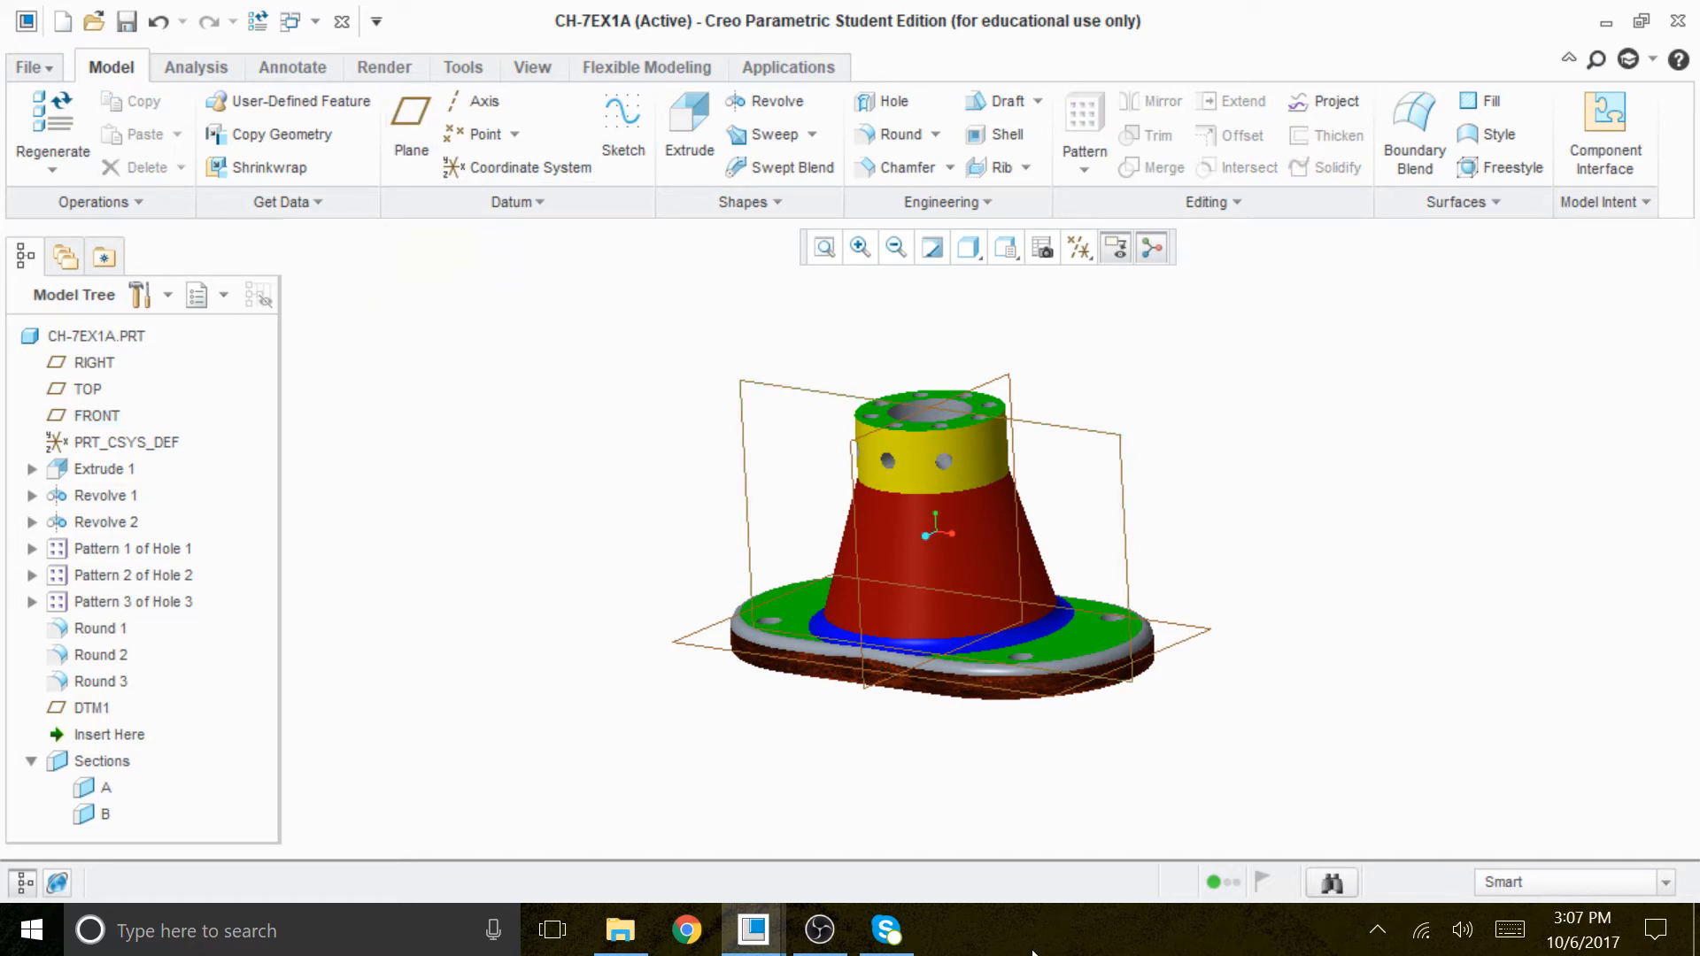
left_click(754, 928)
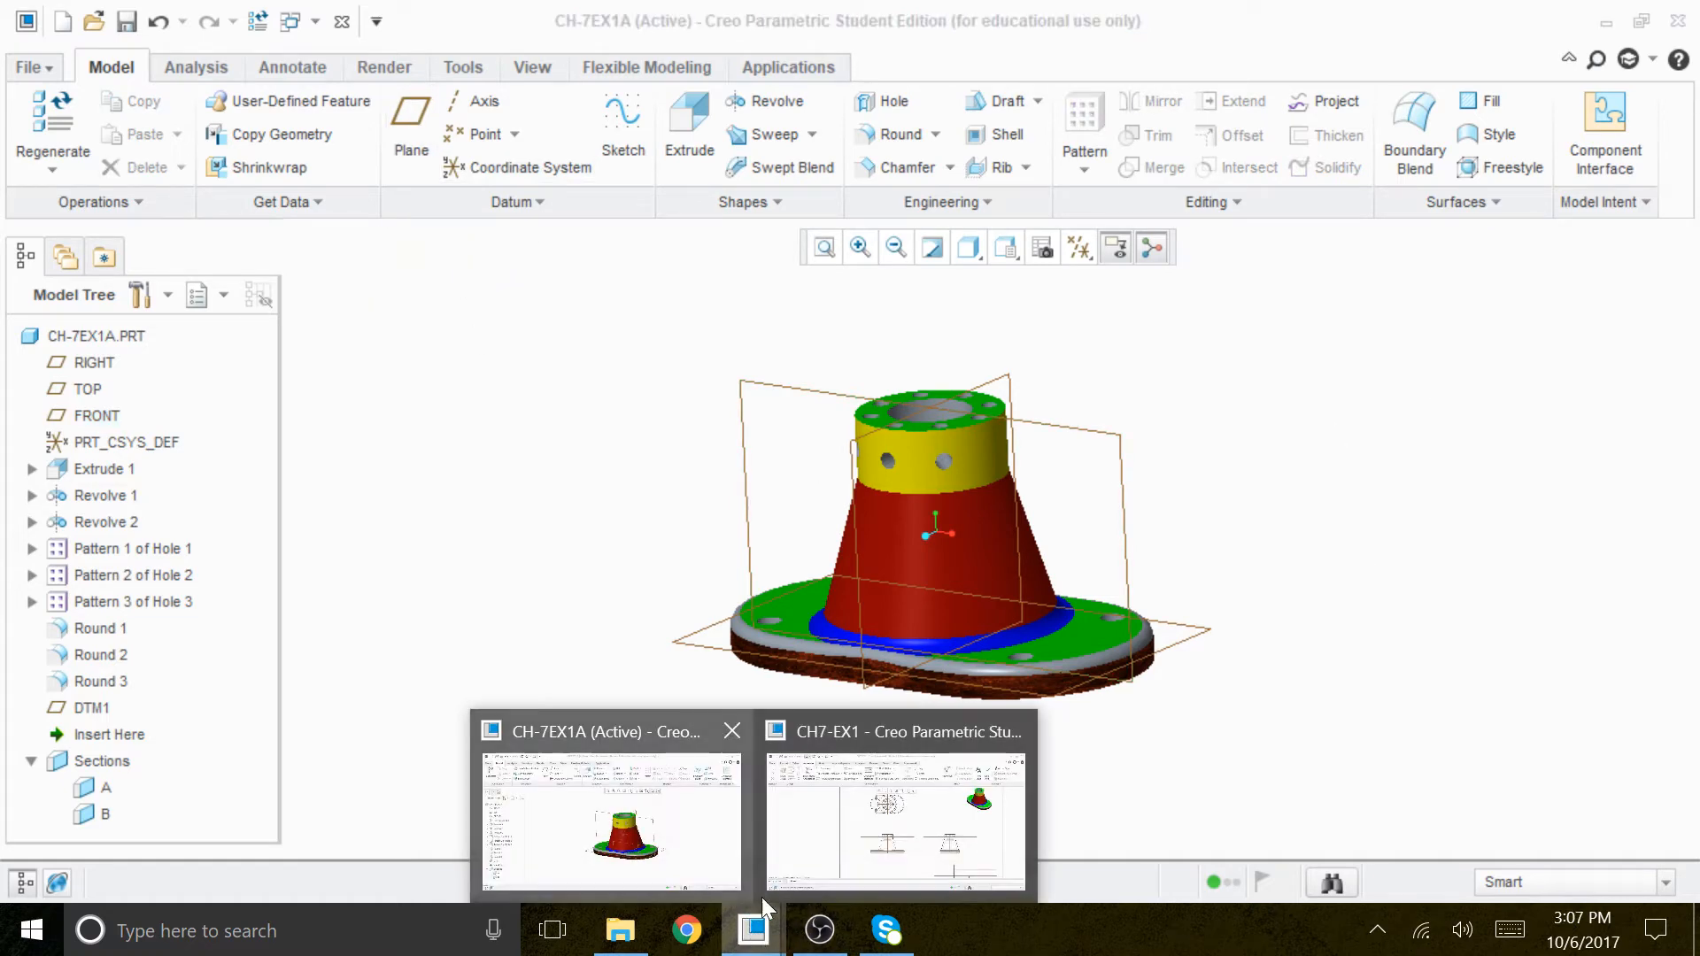
left_click(913, 832)
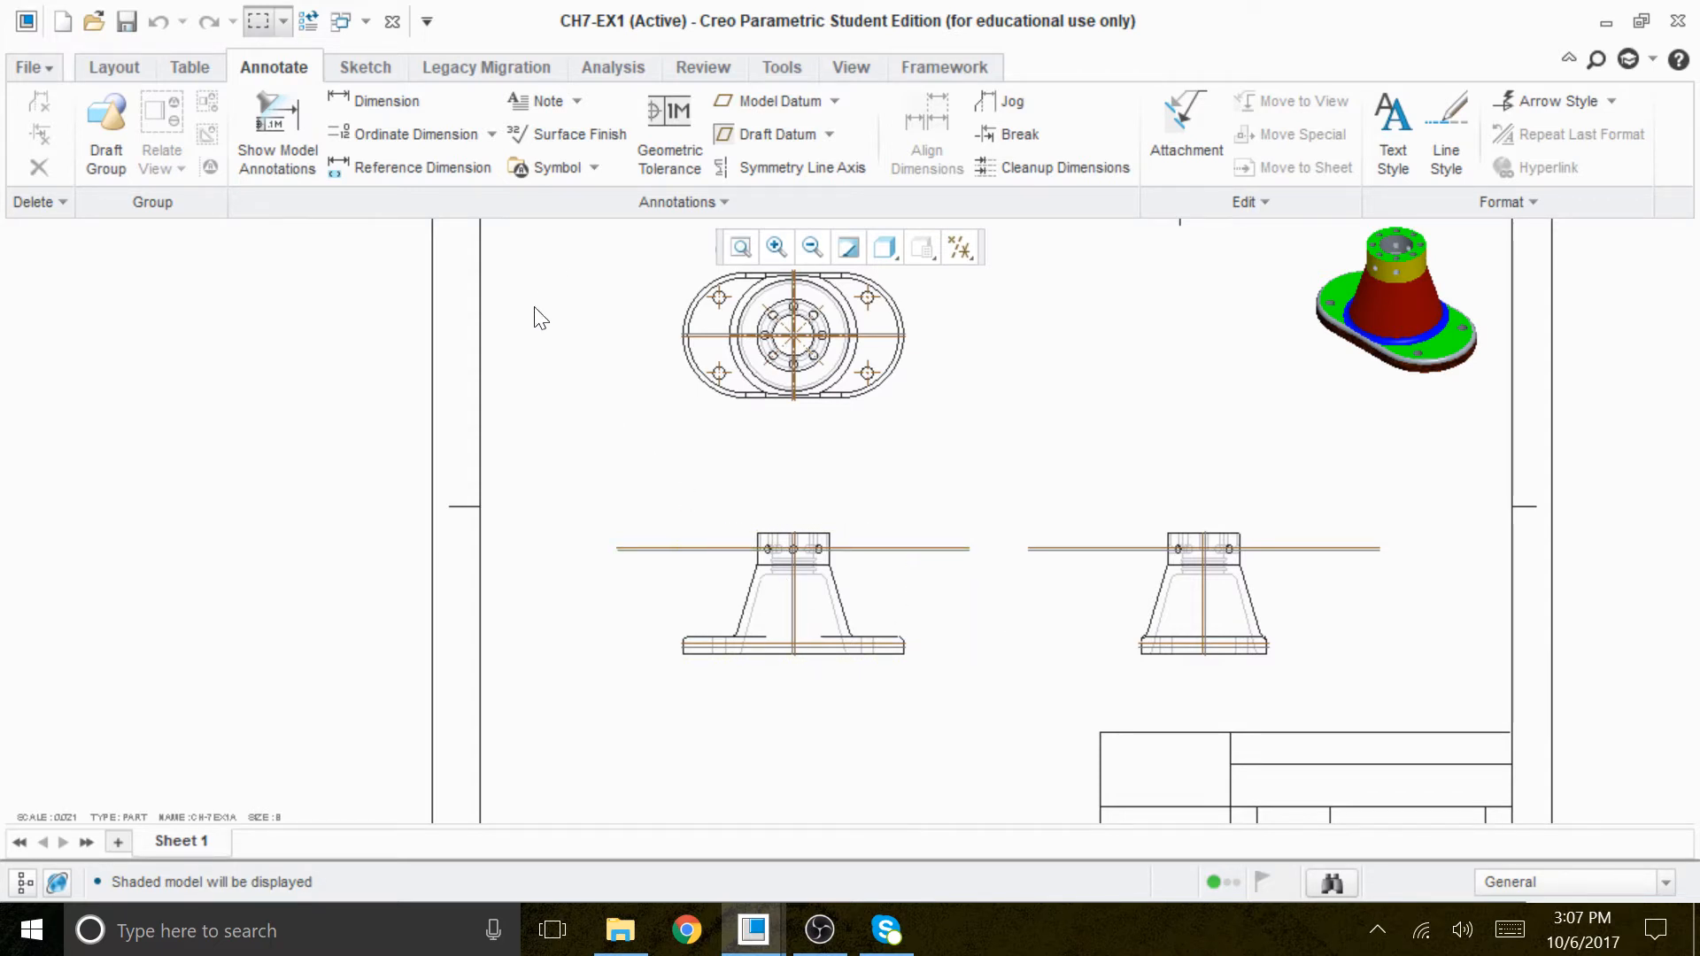
Enable a 2D cross-section on the front view and start creating a new section for it.
double_click(868, 585)
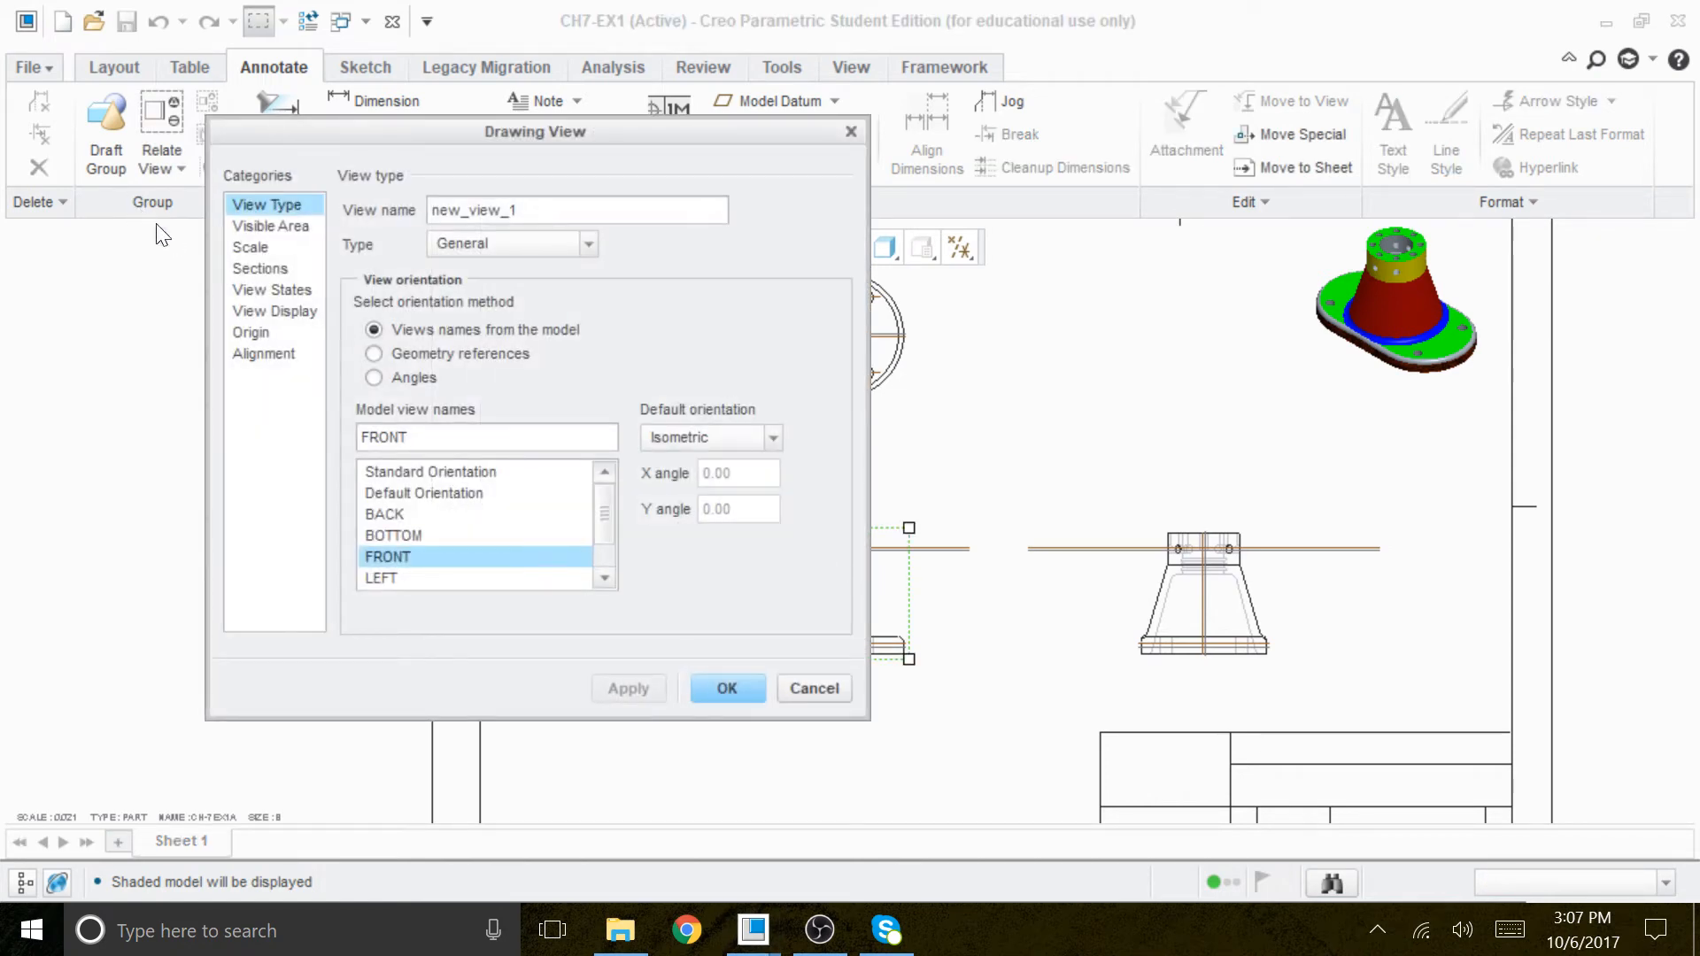
left_click(257, 270)
left_click(384, 227)
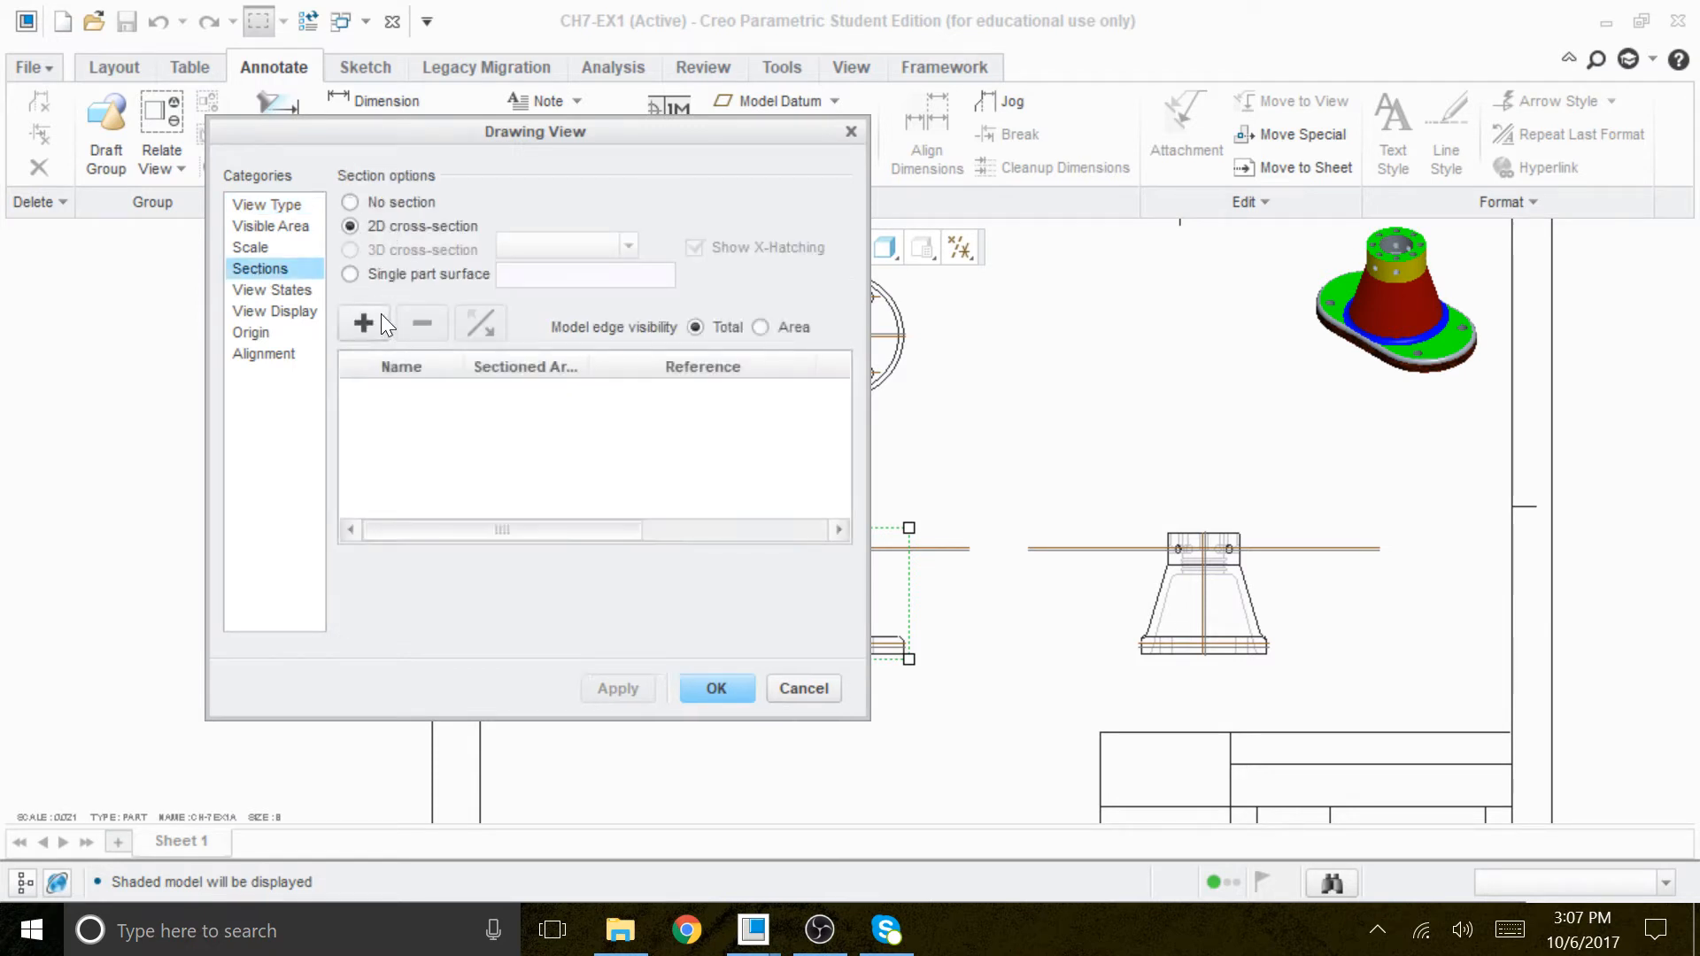
left_click(370, 323)
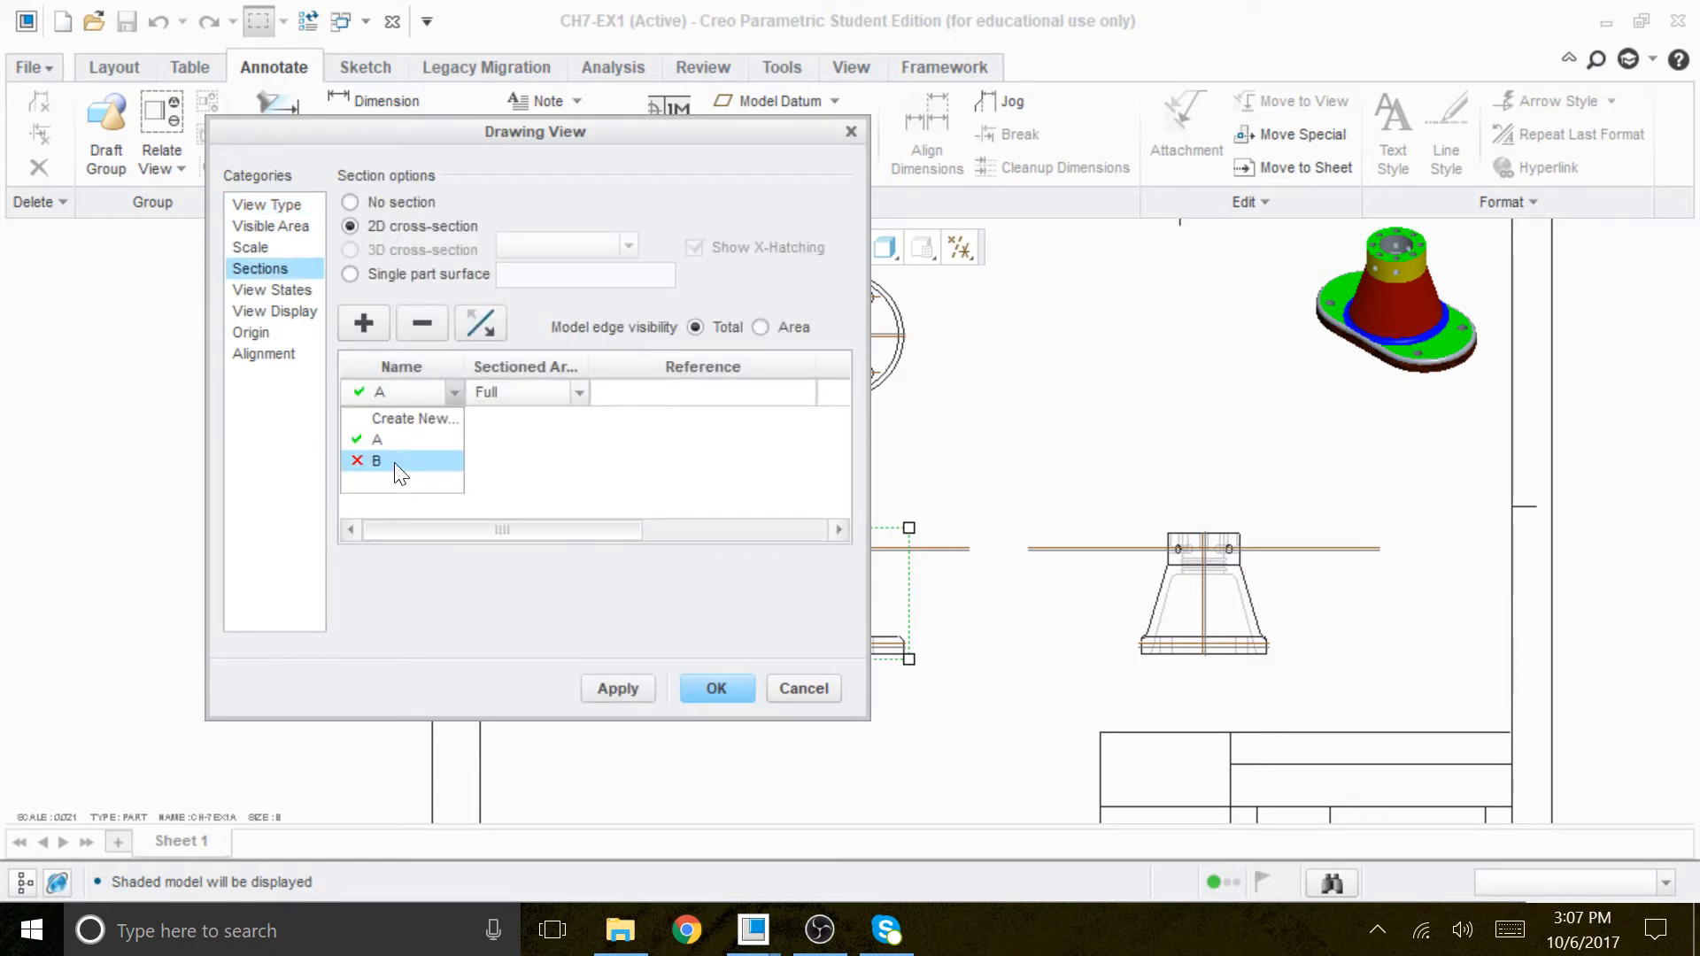
left_click(428, 425)
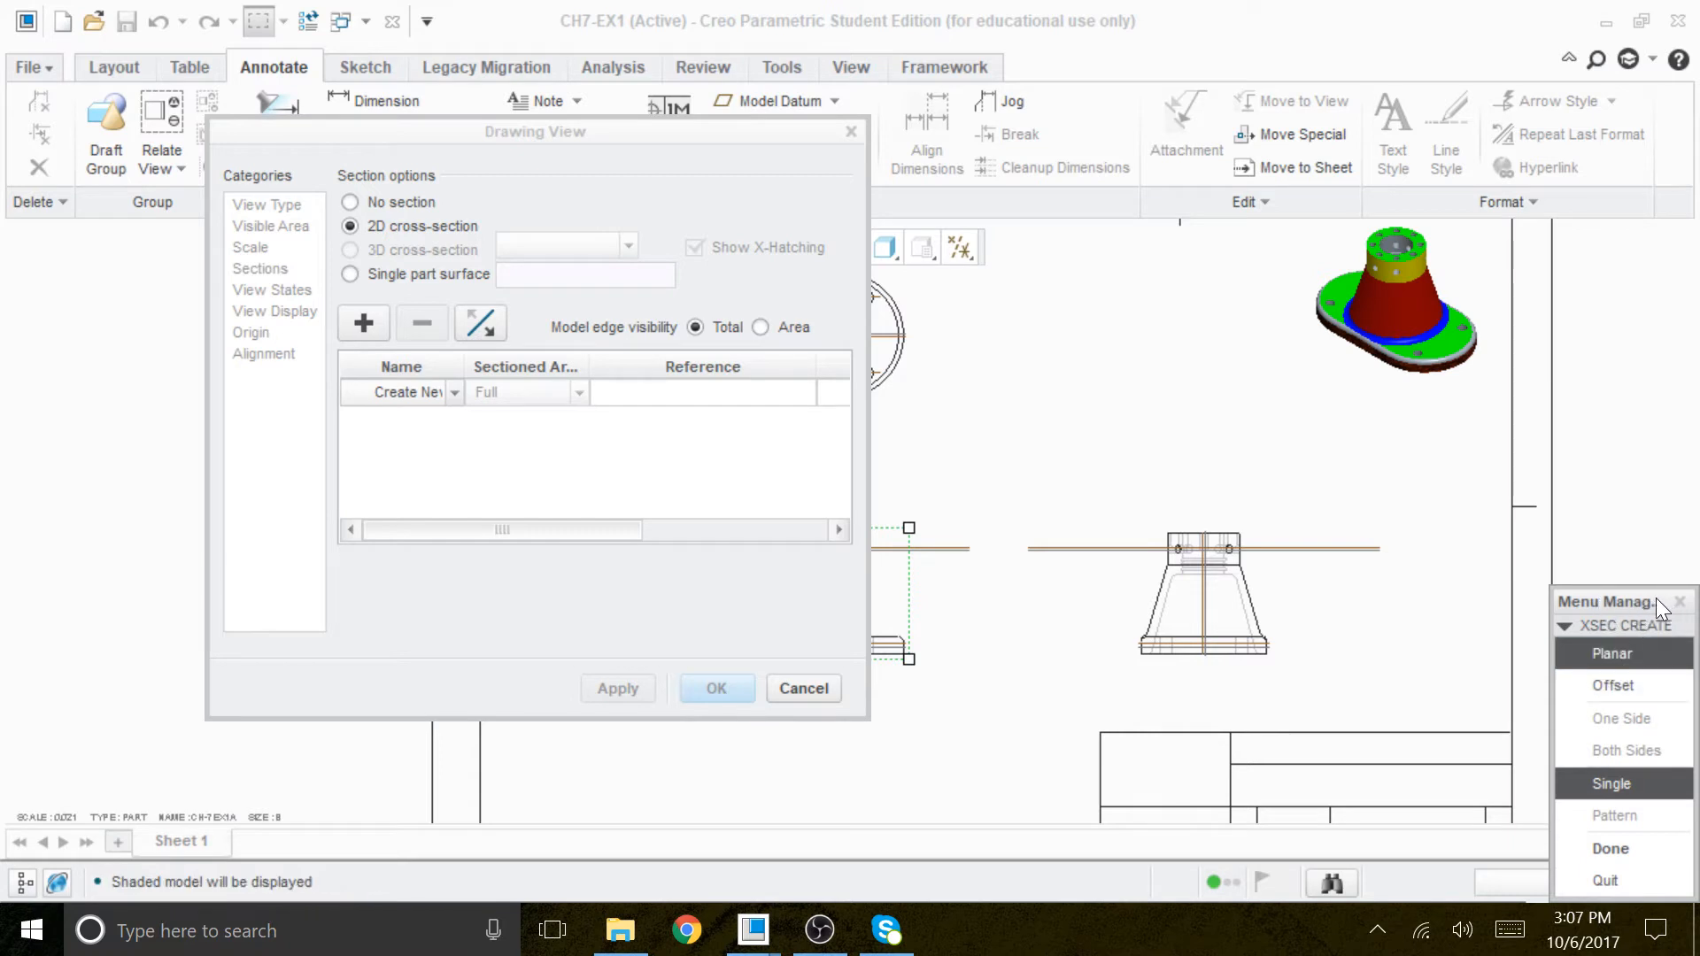
Define the front view's new cross-section as a planar, single section and name it A1.
left_click_drag(1659, 598, 1340, 343)
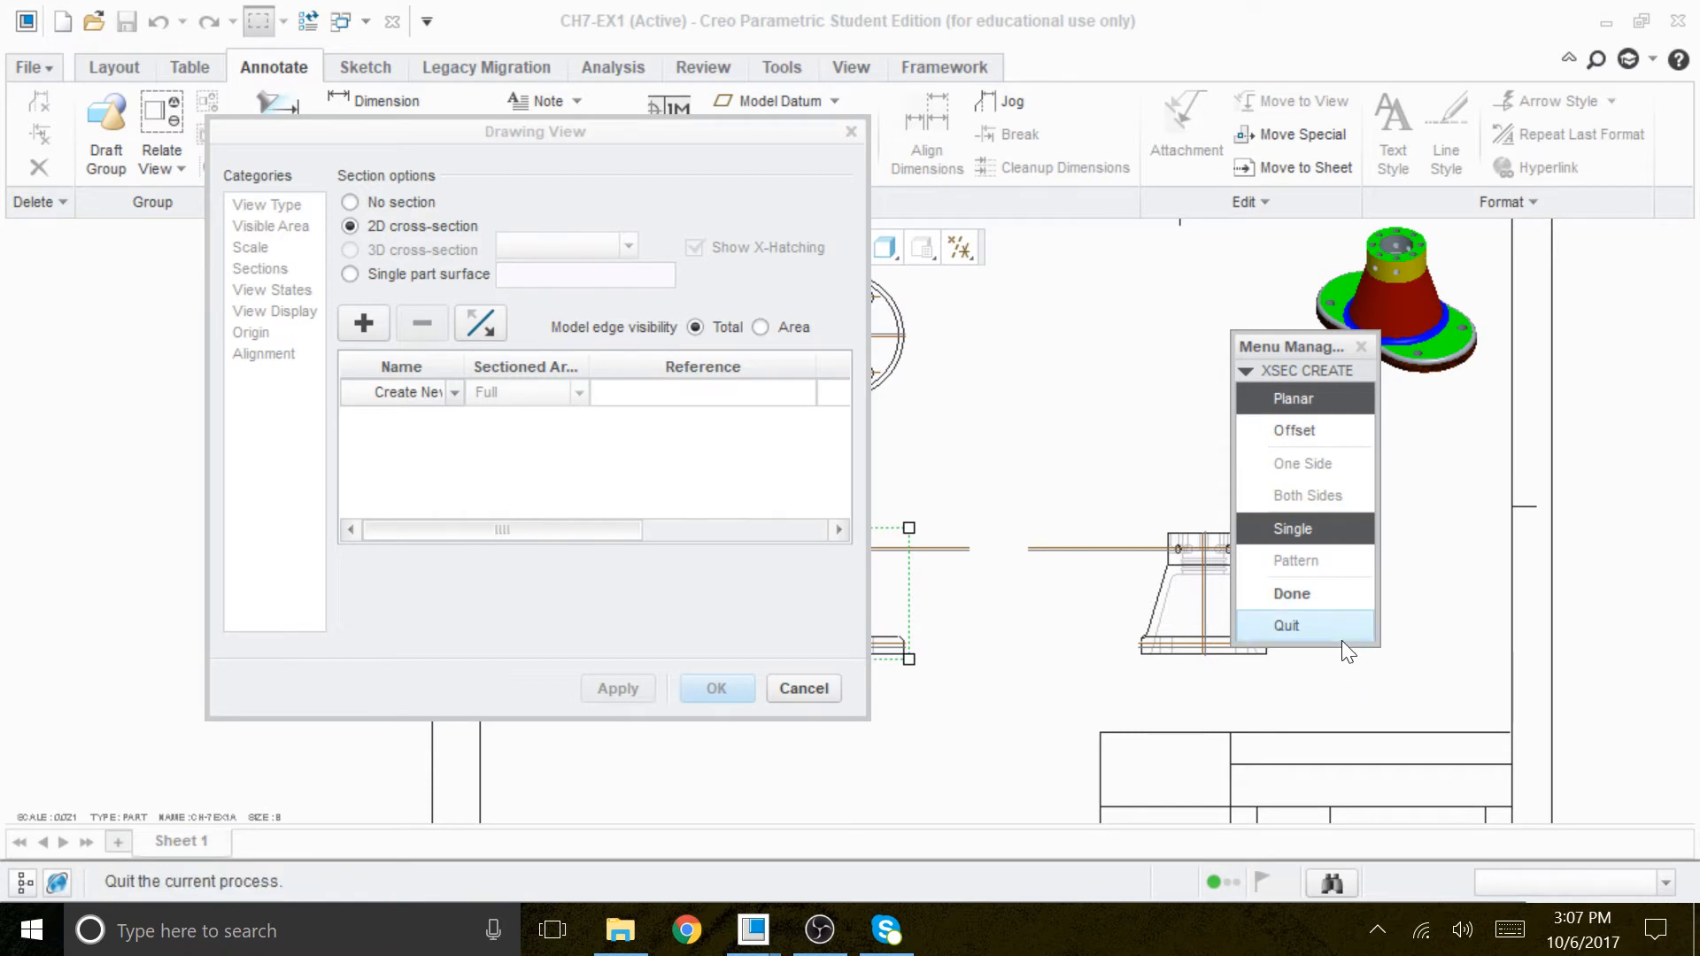
left_click(1319, 591)
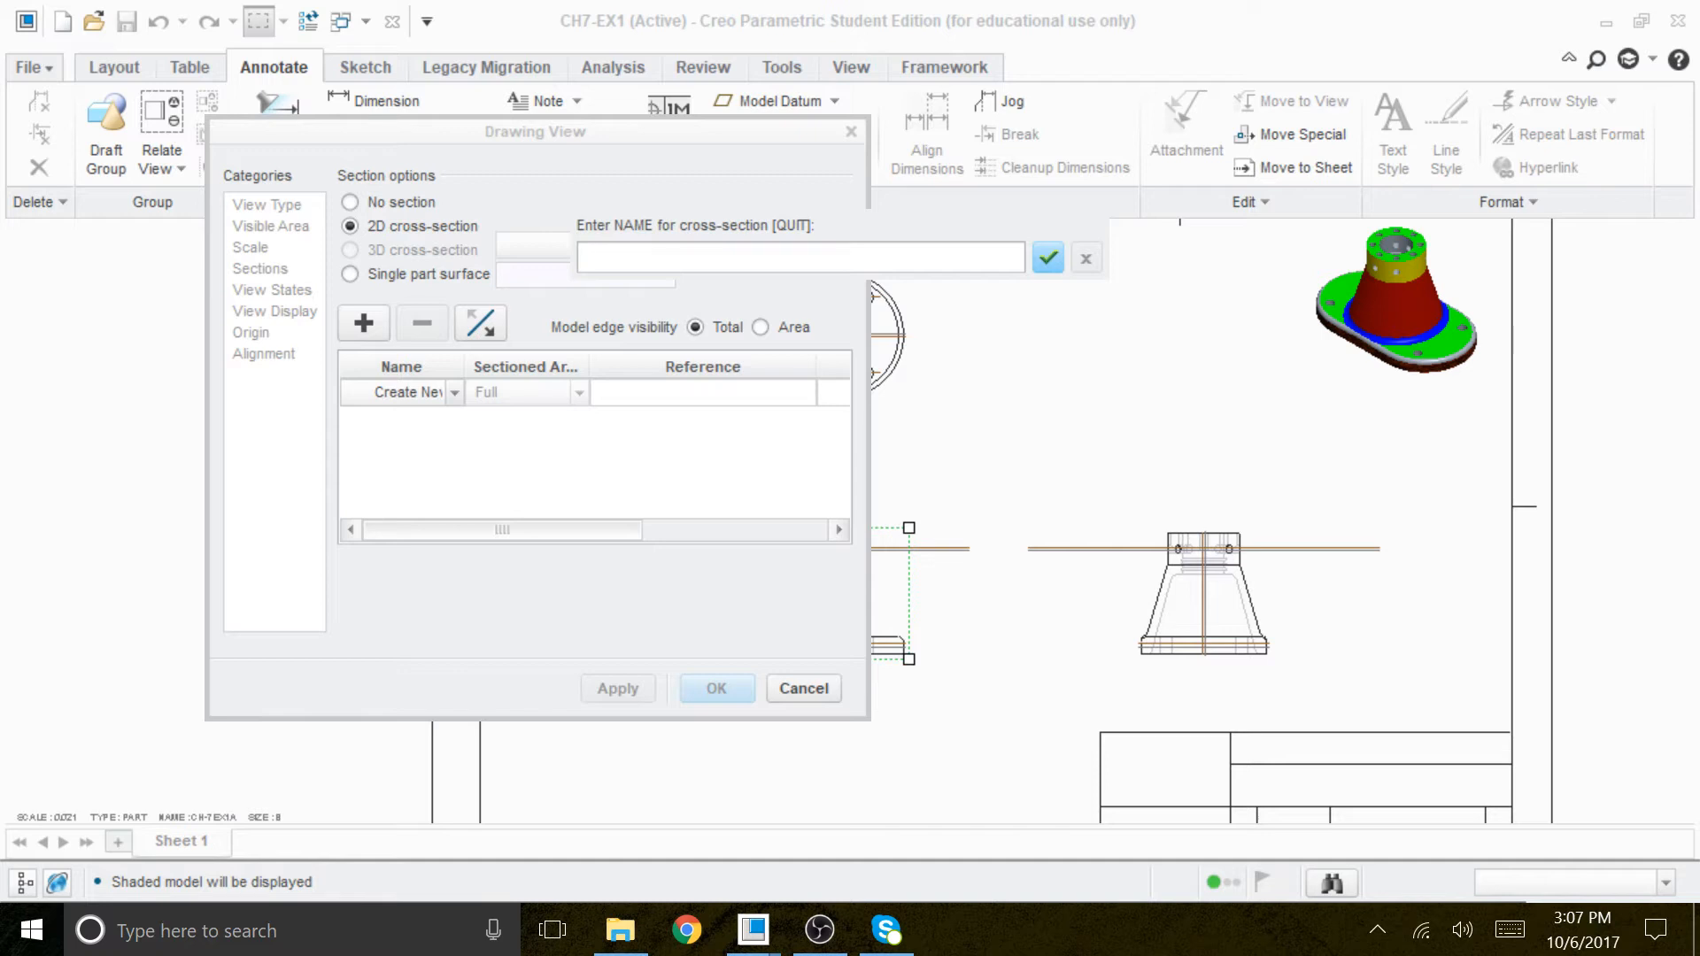
type("A11")
key("BackSpace")
left_click(1048, 259)
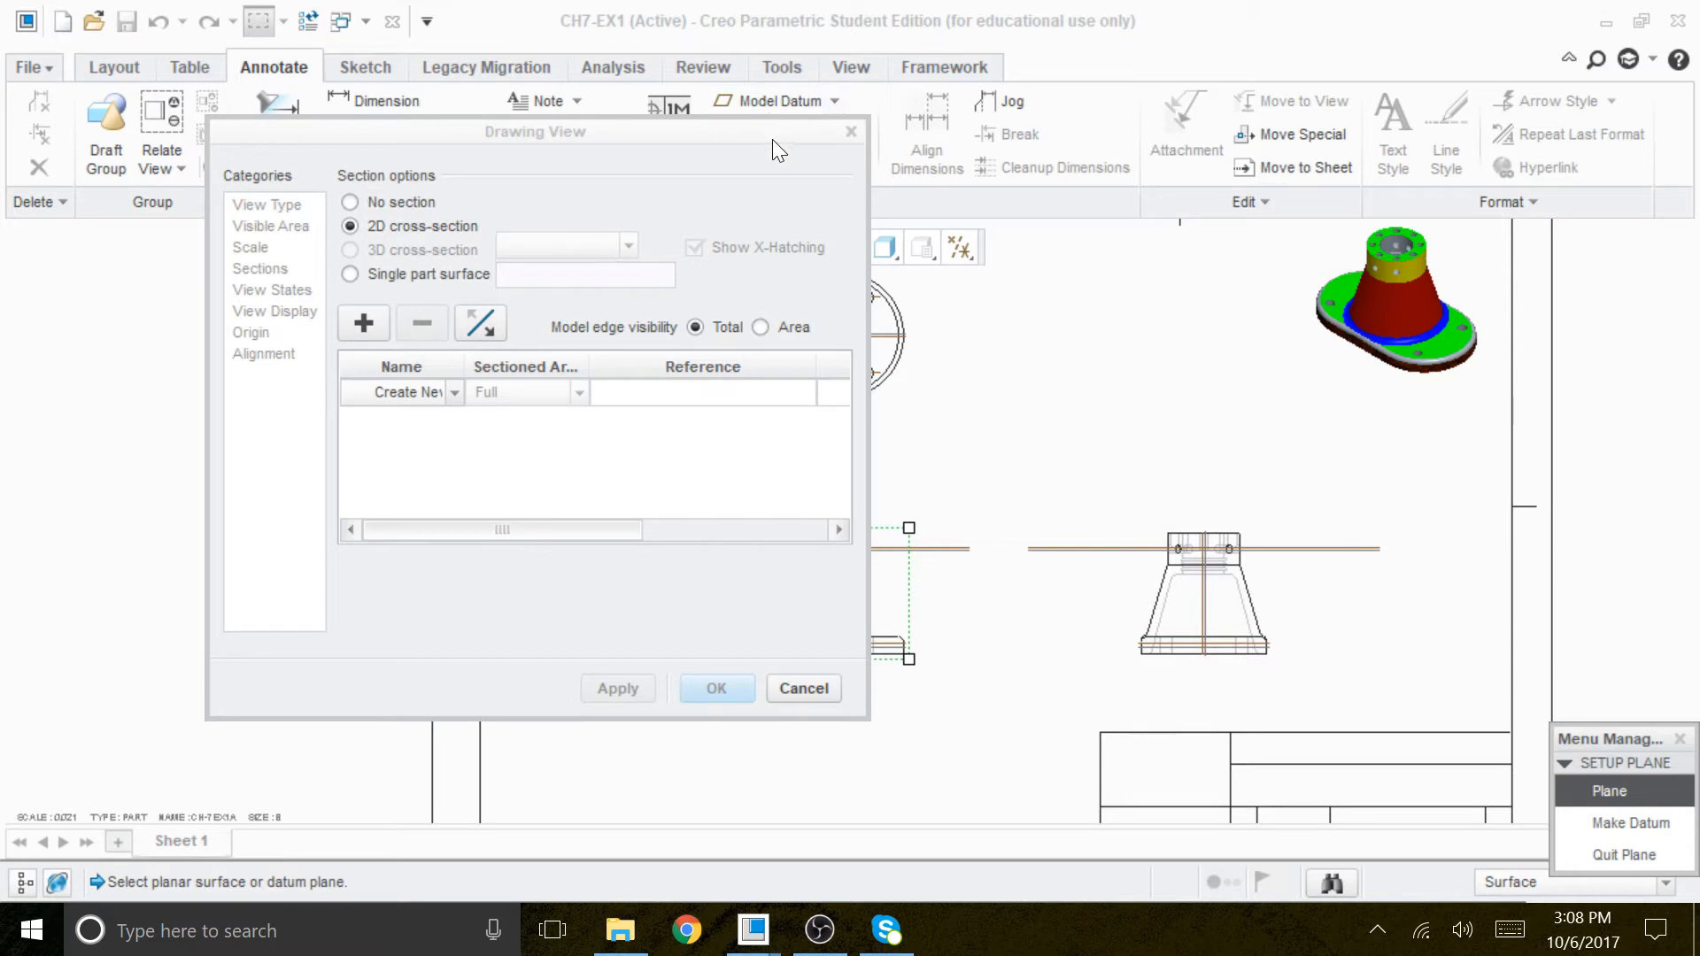
Select the FRONT datum plane, running horizontally through the top view's centre, as the cutting plane for section A1.
mouse_move(771, 140)
left_mouse_down()
mouse_move(1394, 9)
mouse_move(1605, 7)
left_mouse_up()
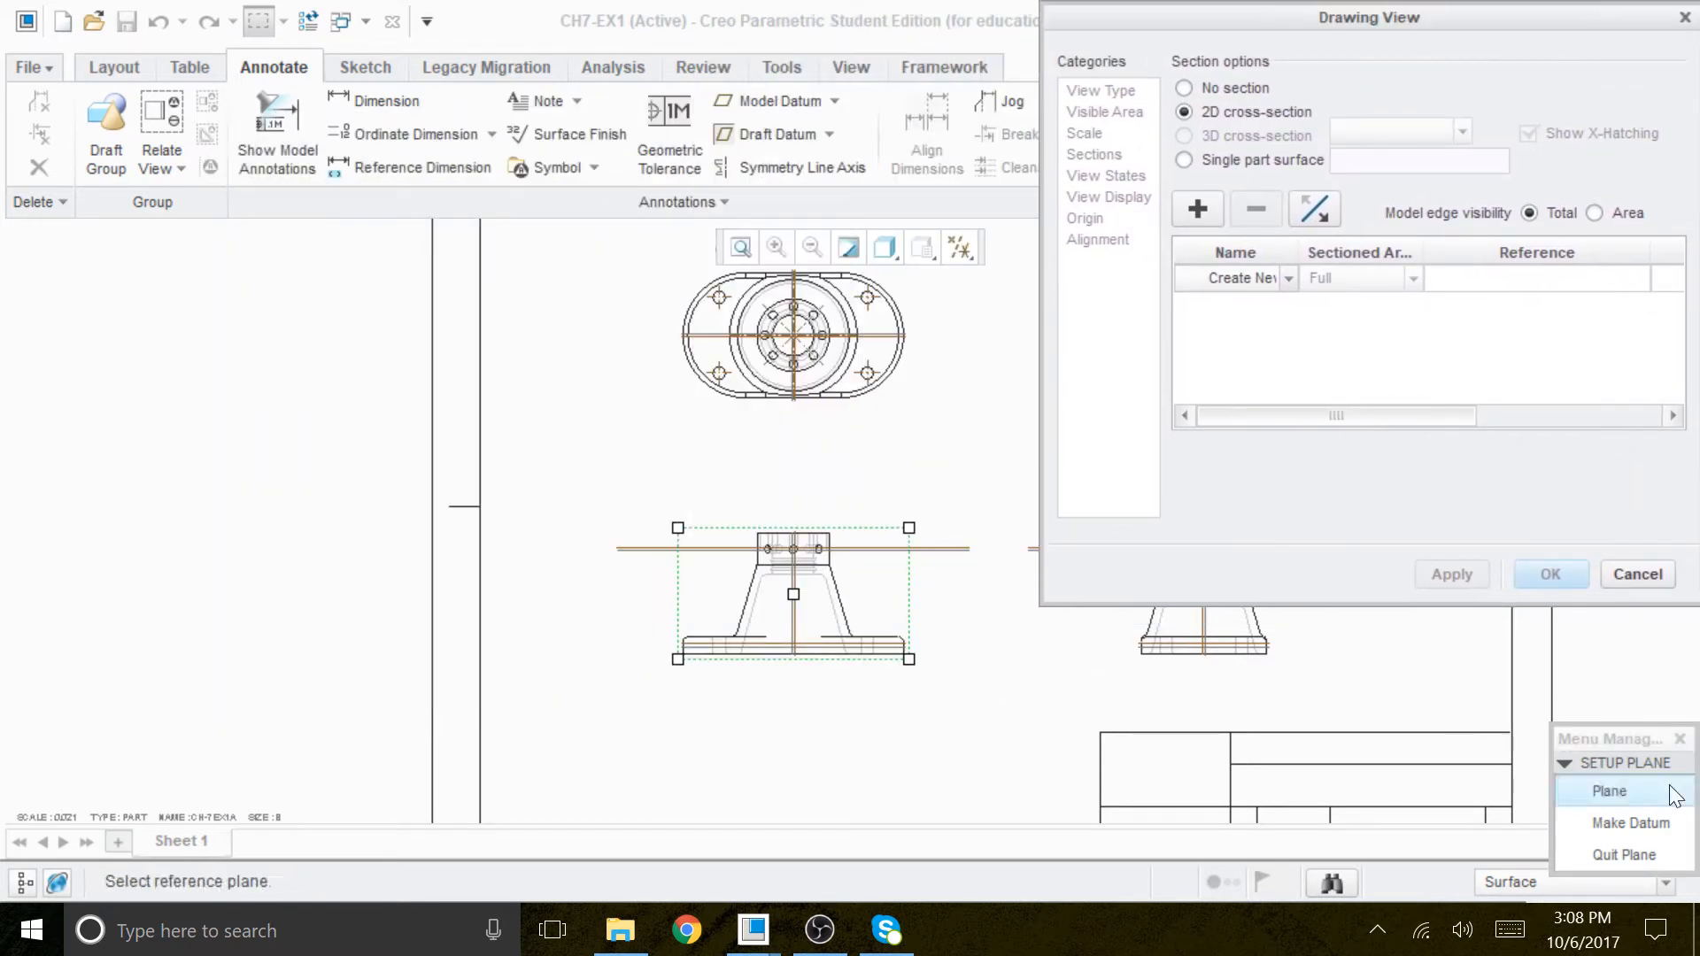
left_click_drag(1555, 7, 1227, 7)
mouse_move(1644, 730)
left_mouse_down()
mouse_move(1572, 407)
mouse_move(719, 368)
mouse_move(272, 254)
left_mouse_up()
mouse_move(1175, 16)
left_mouse_down()
mouse_move(1448, 58)
mouse_move(1416, 52)
left_mouse_up()
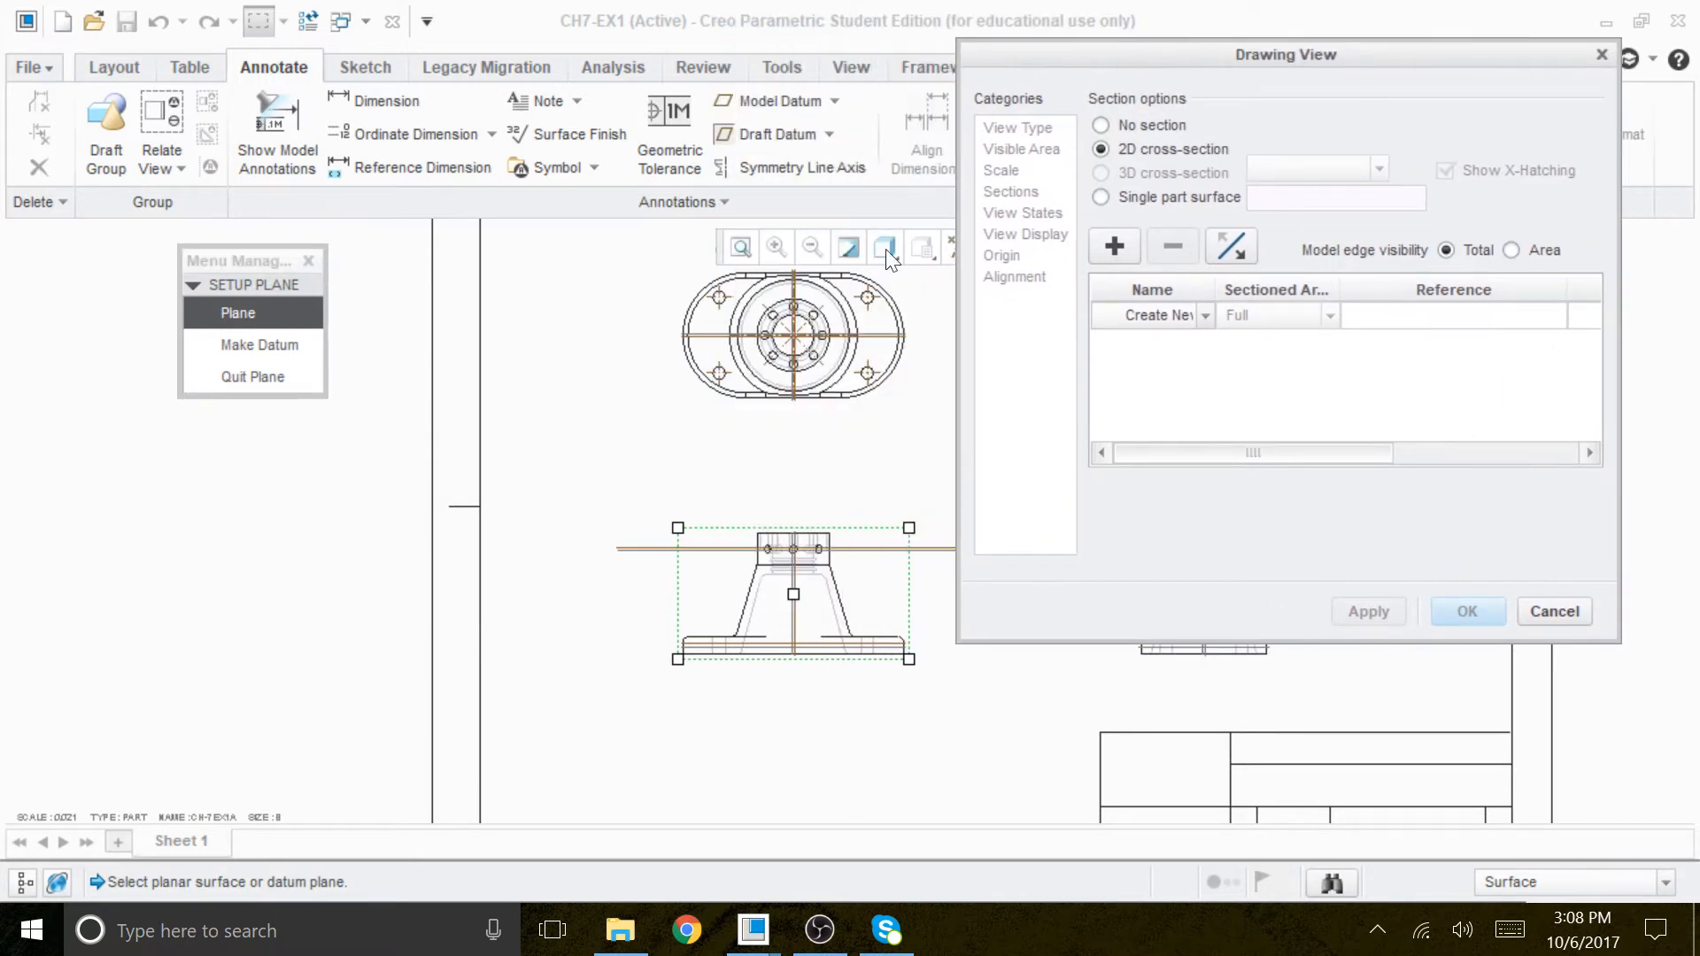
left_click(276, 322)
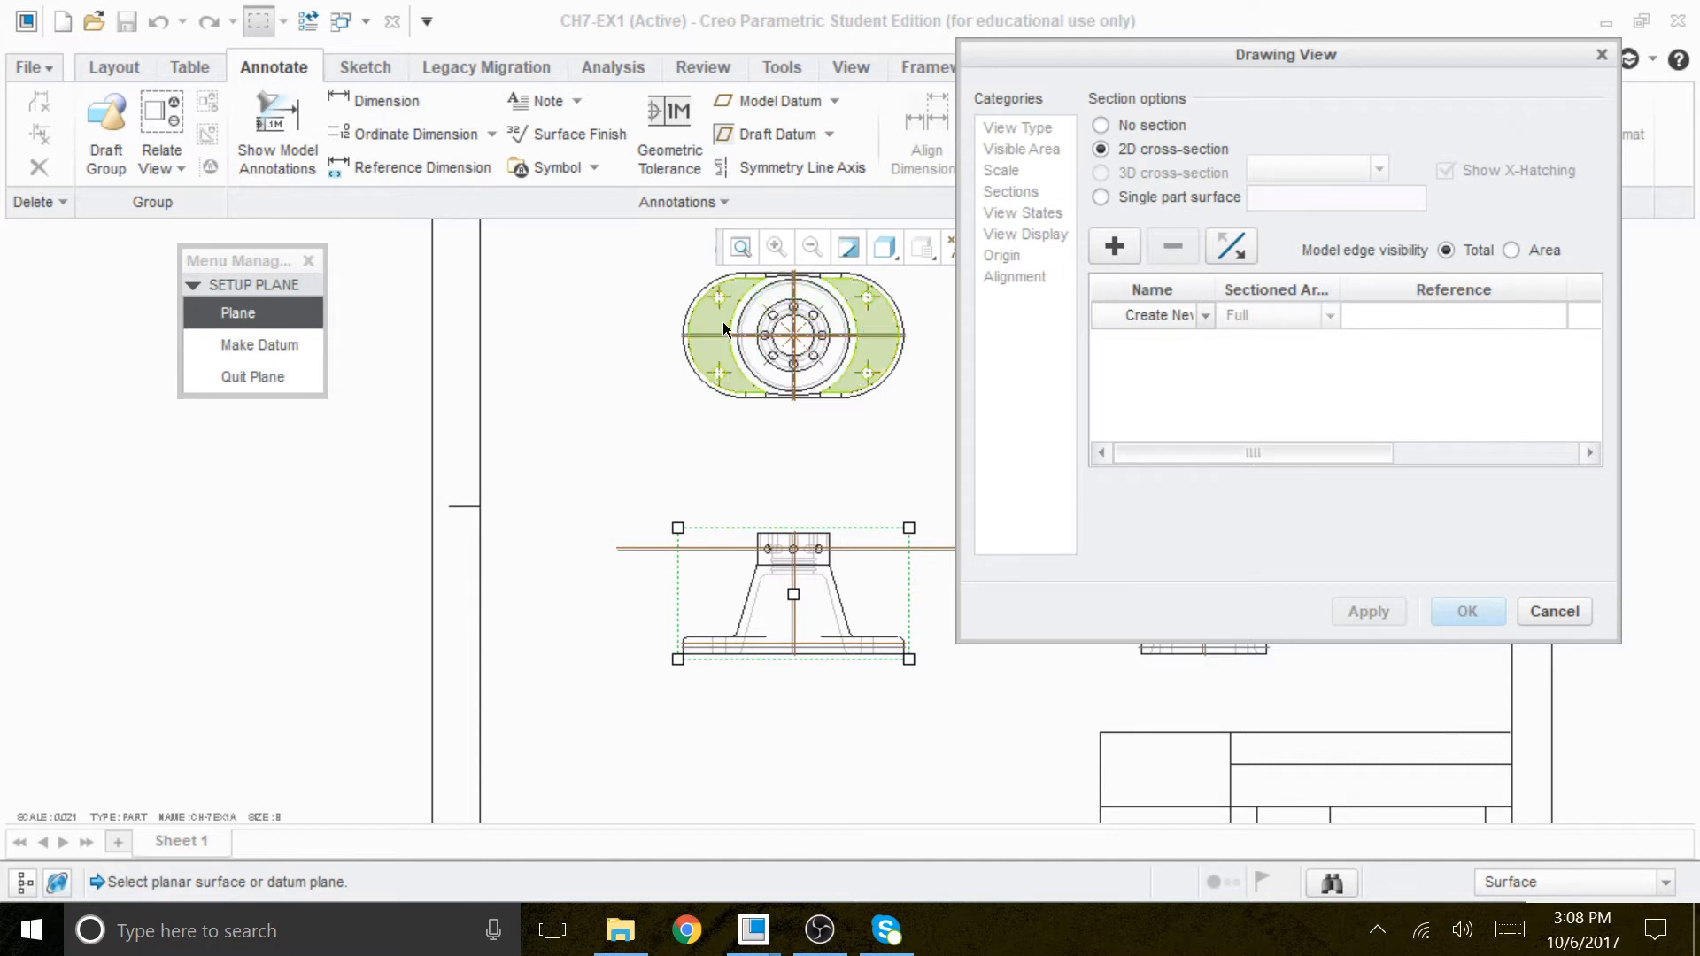
left_click(740, 246)
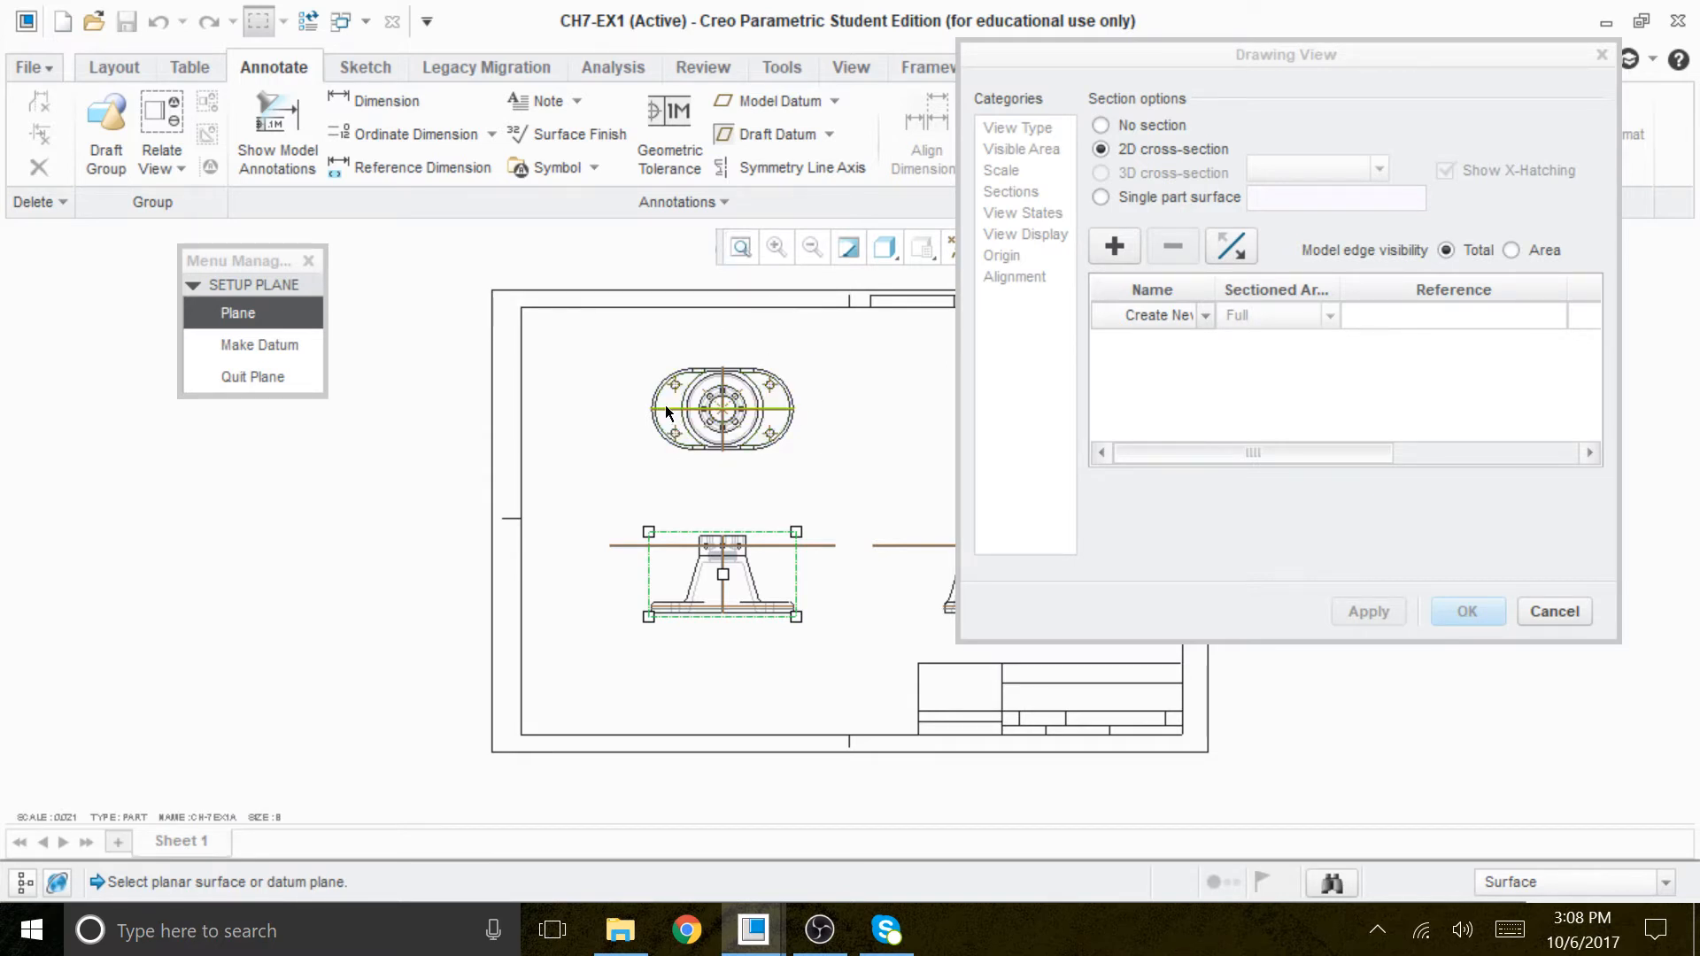
scroll(682, 403, "up", 2)
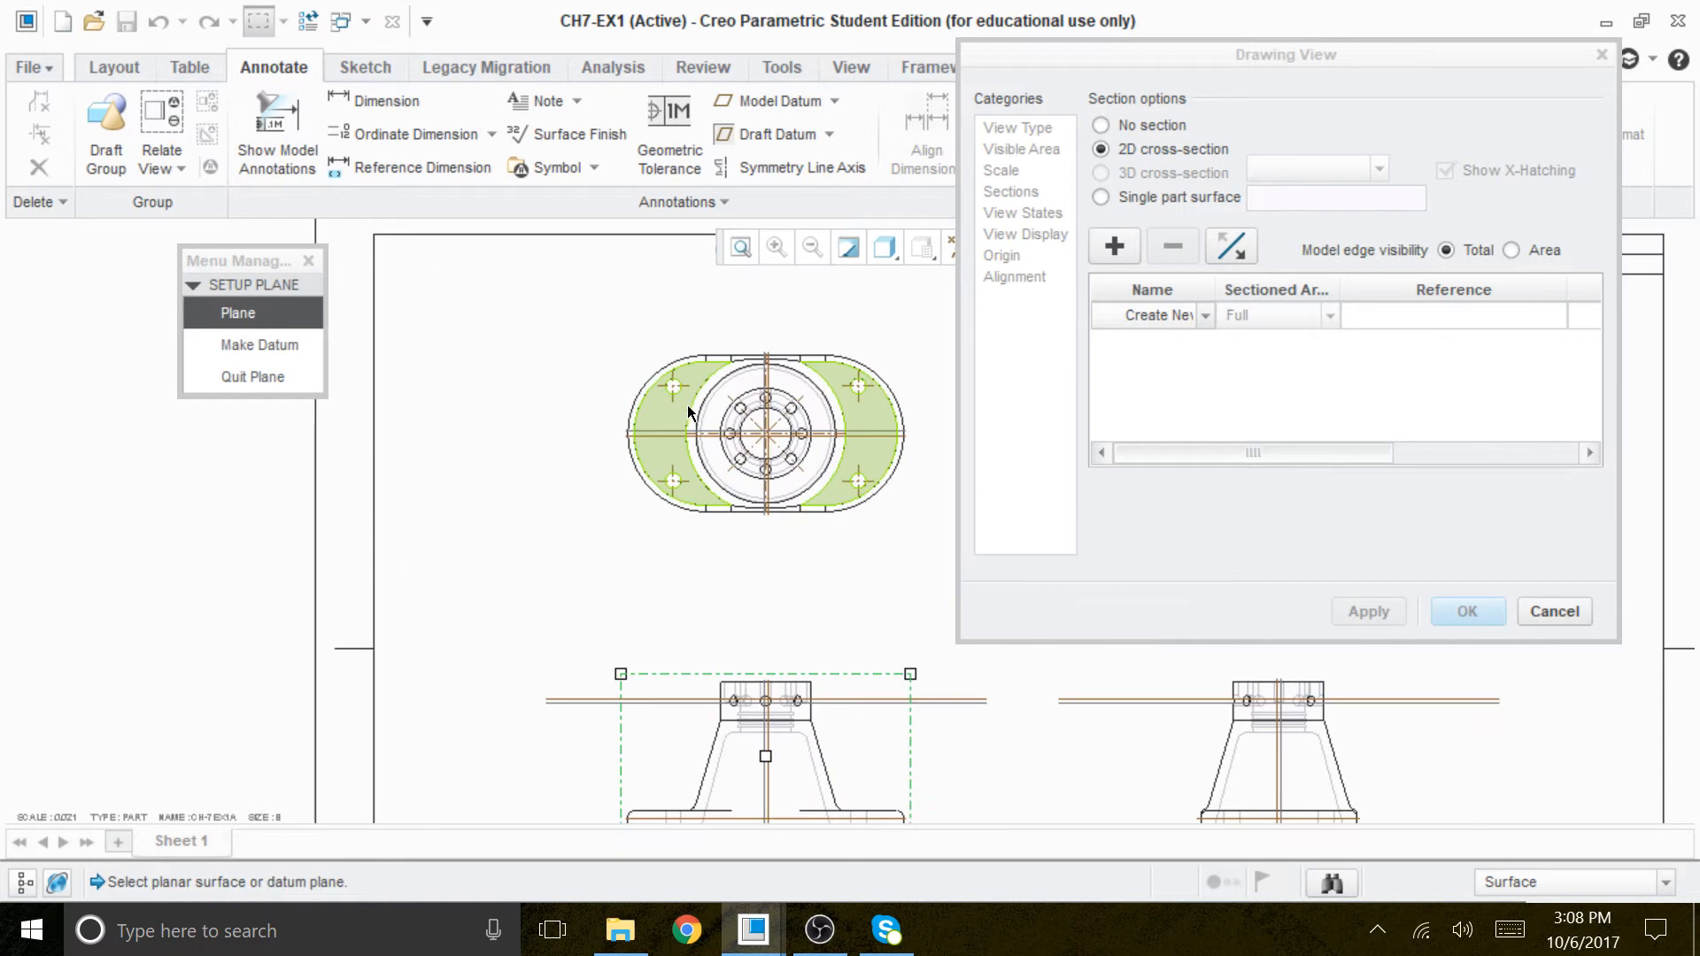
scroll(689, 409, "up", 2)
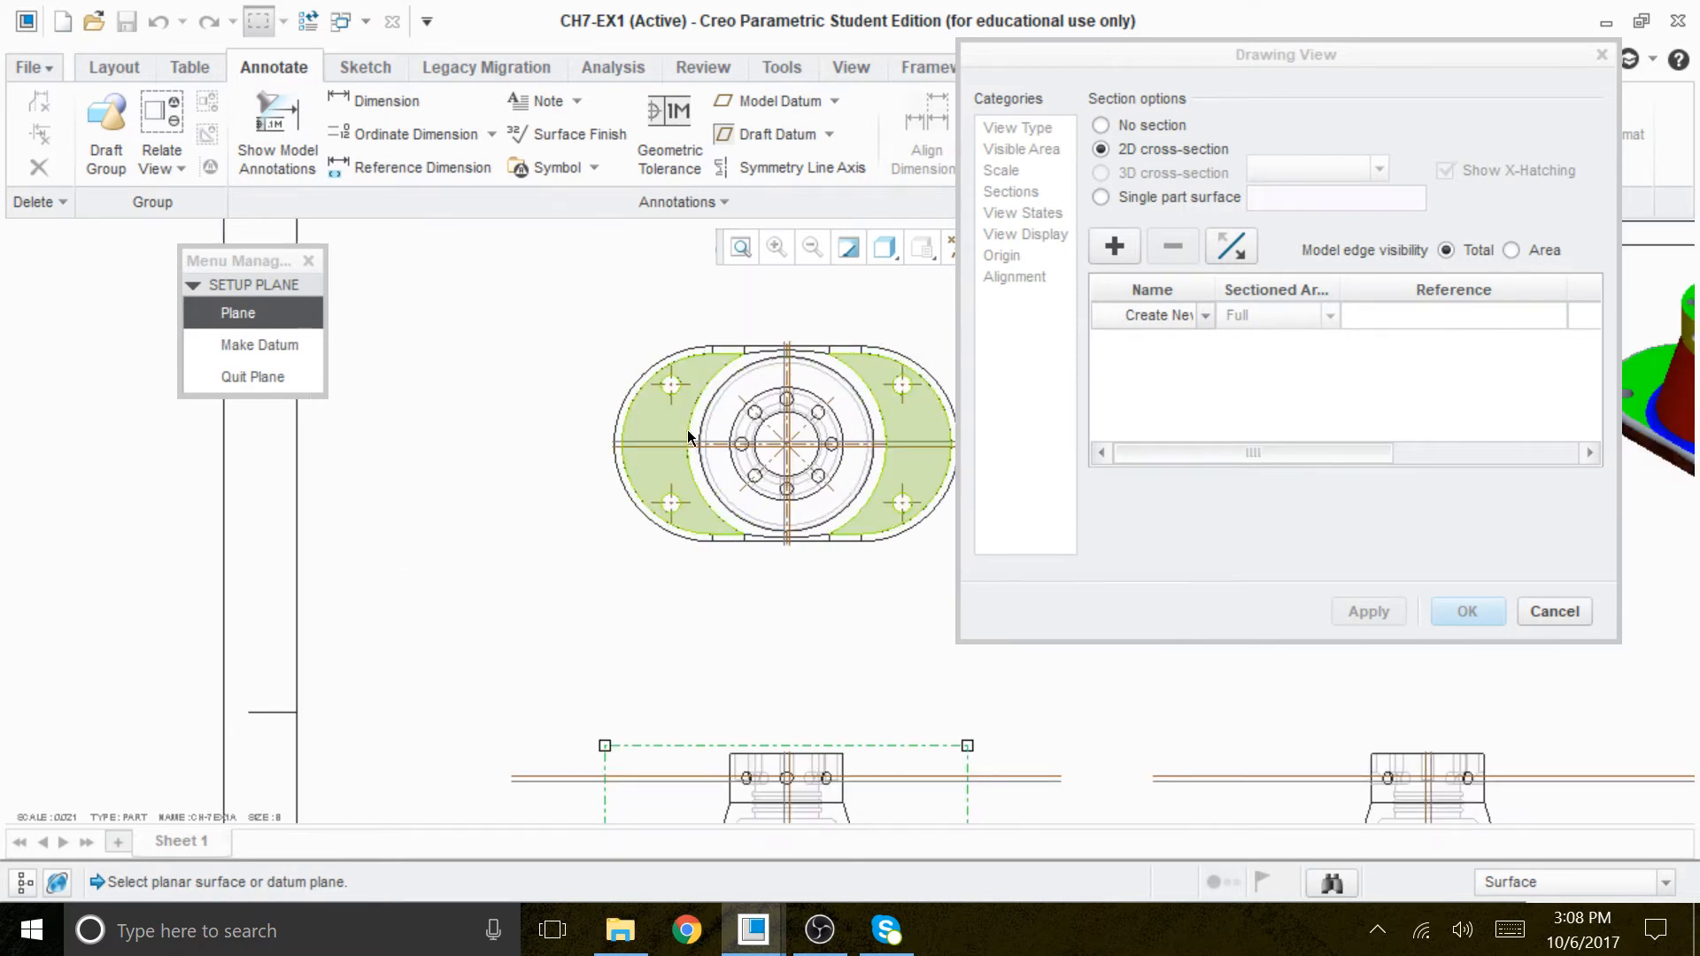
scroll(687, 429, "up", 2)
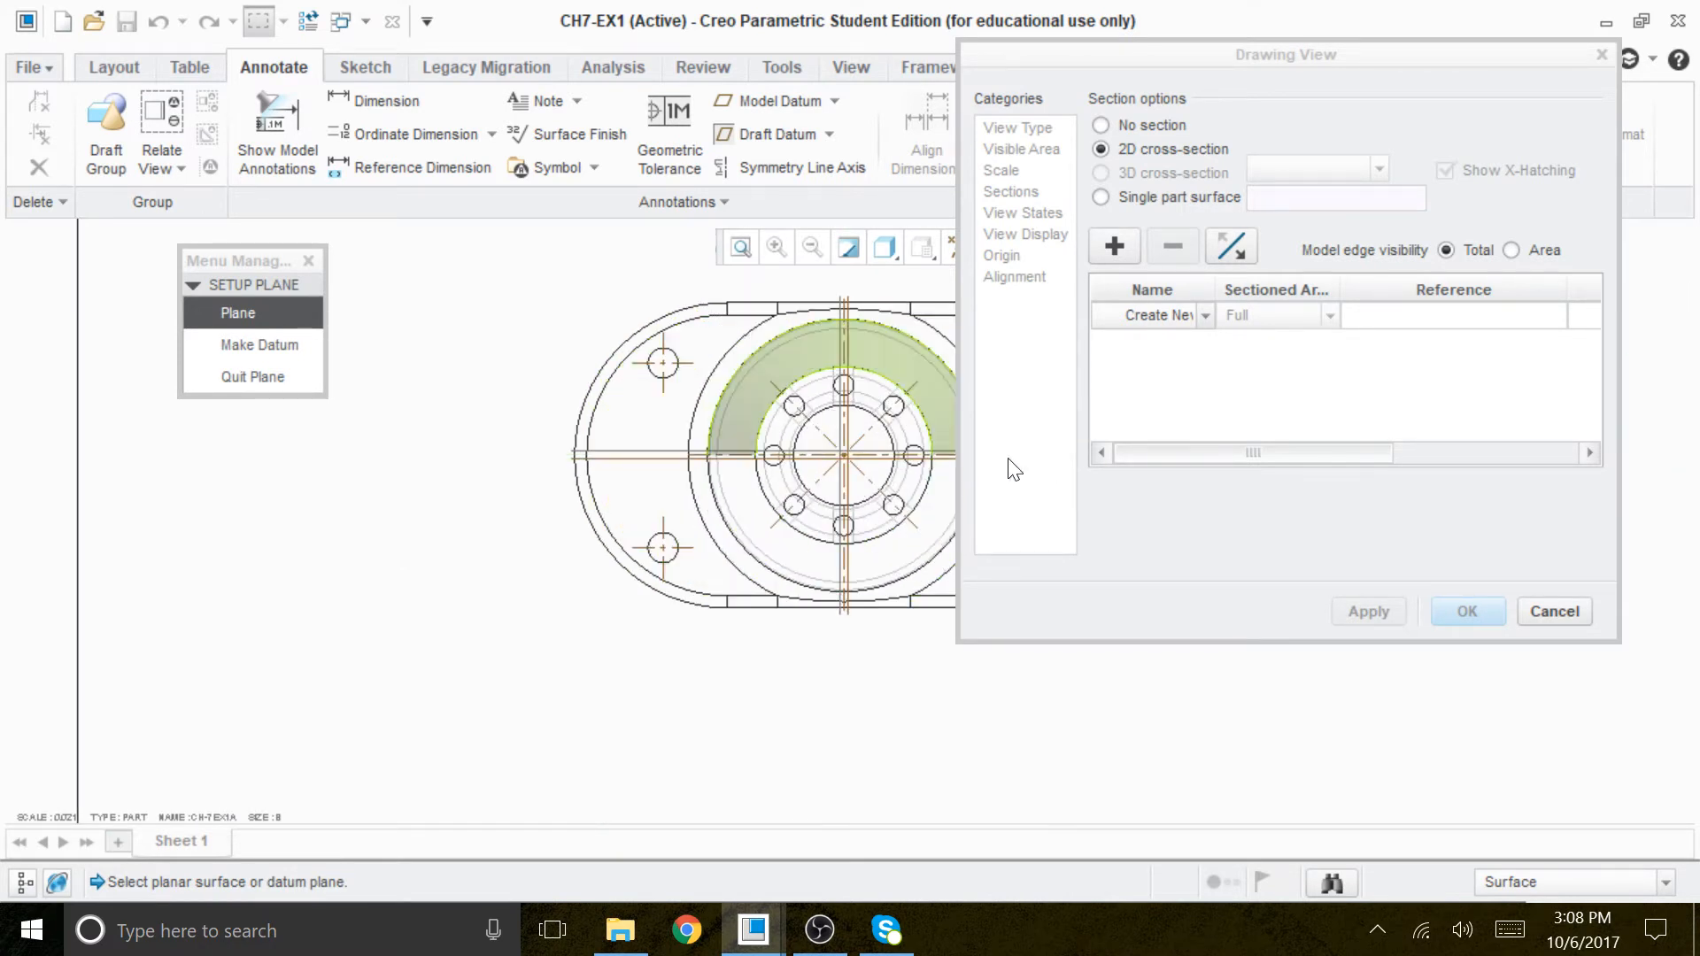
left_click(886, 459)
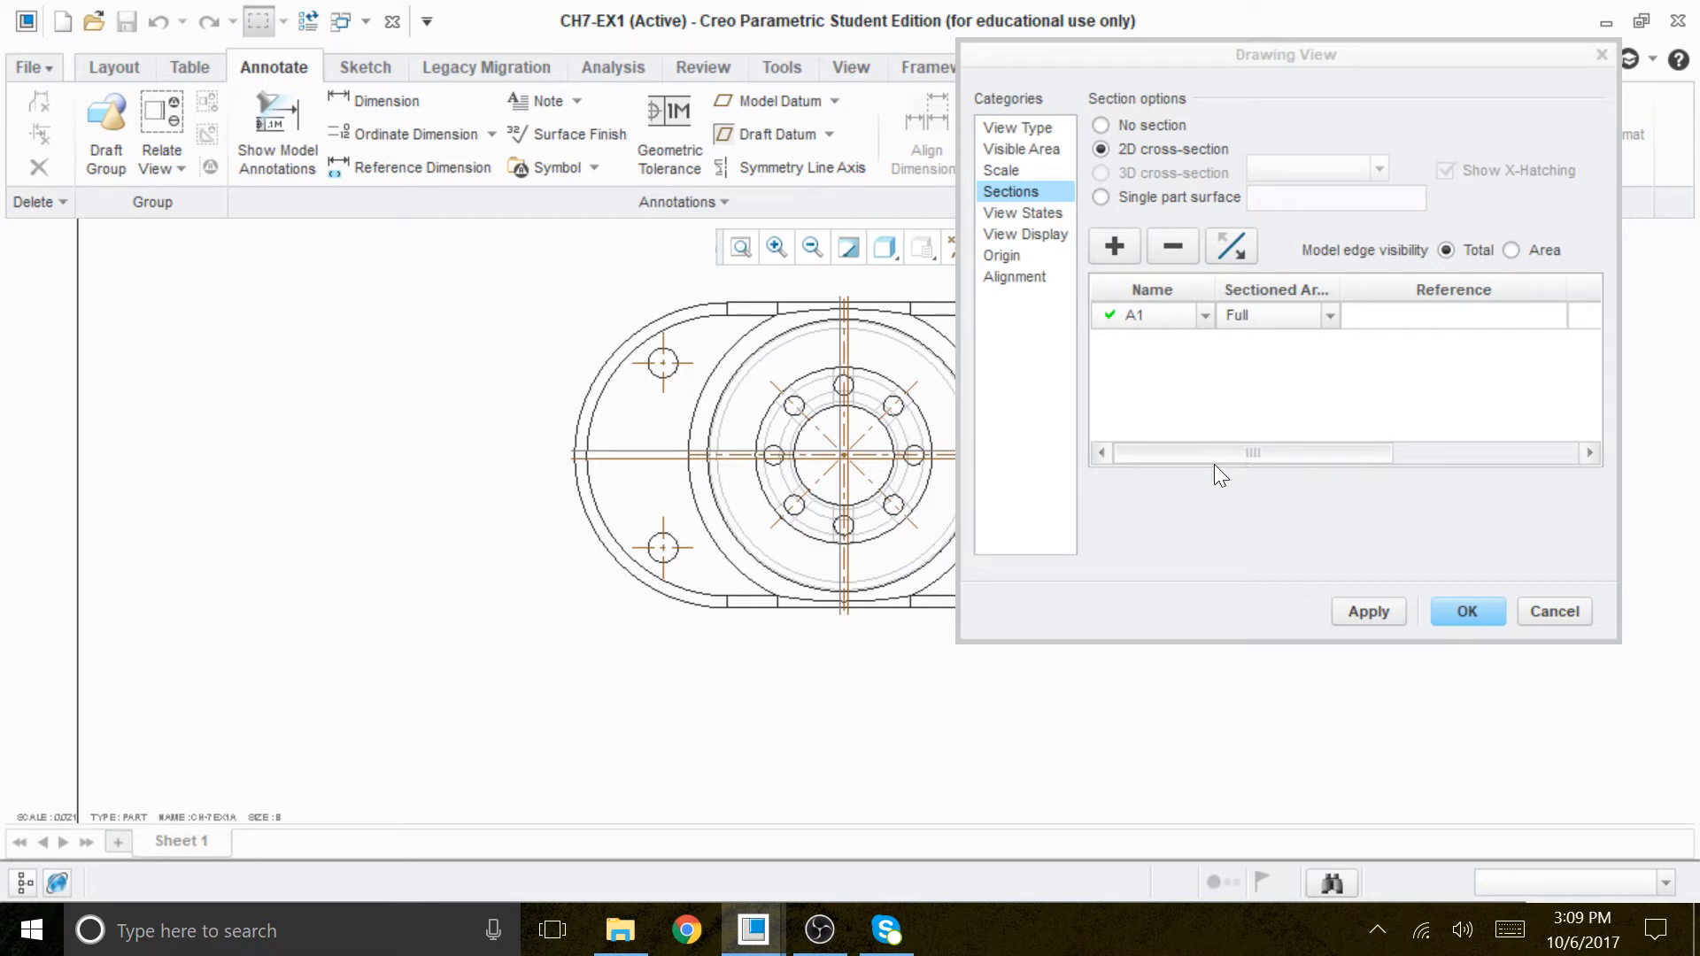
Assign the section A1 arrows to the top view and apply the section settings.
left_click_drag(1190, 455, 1562, 427)
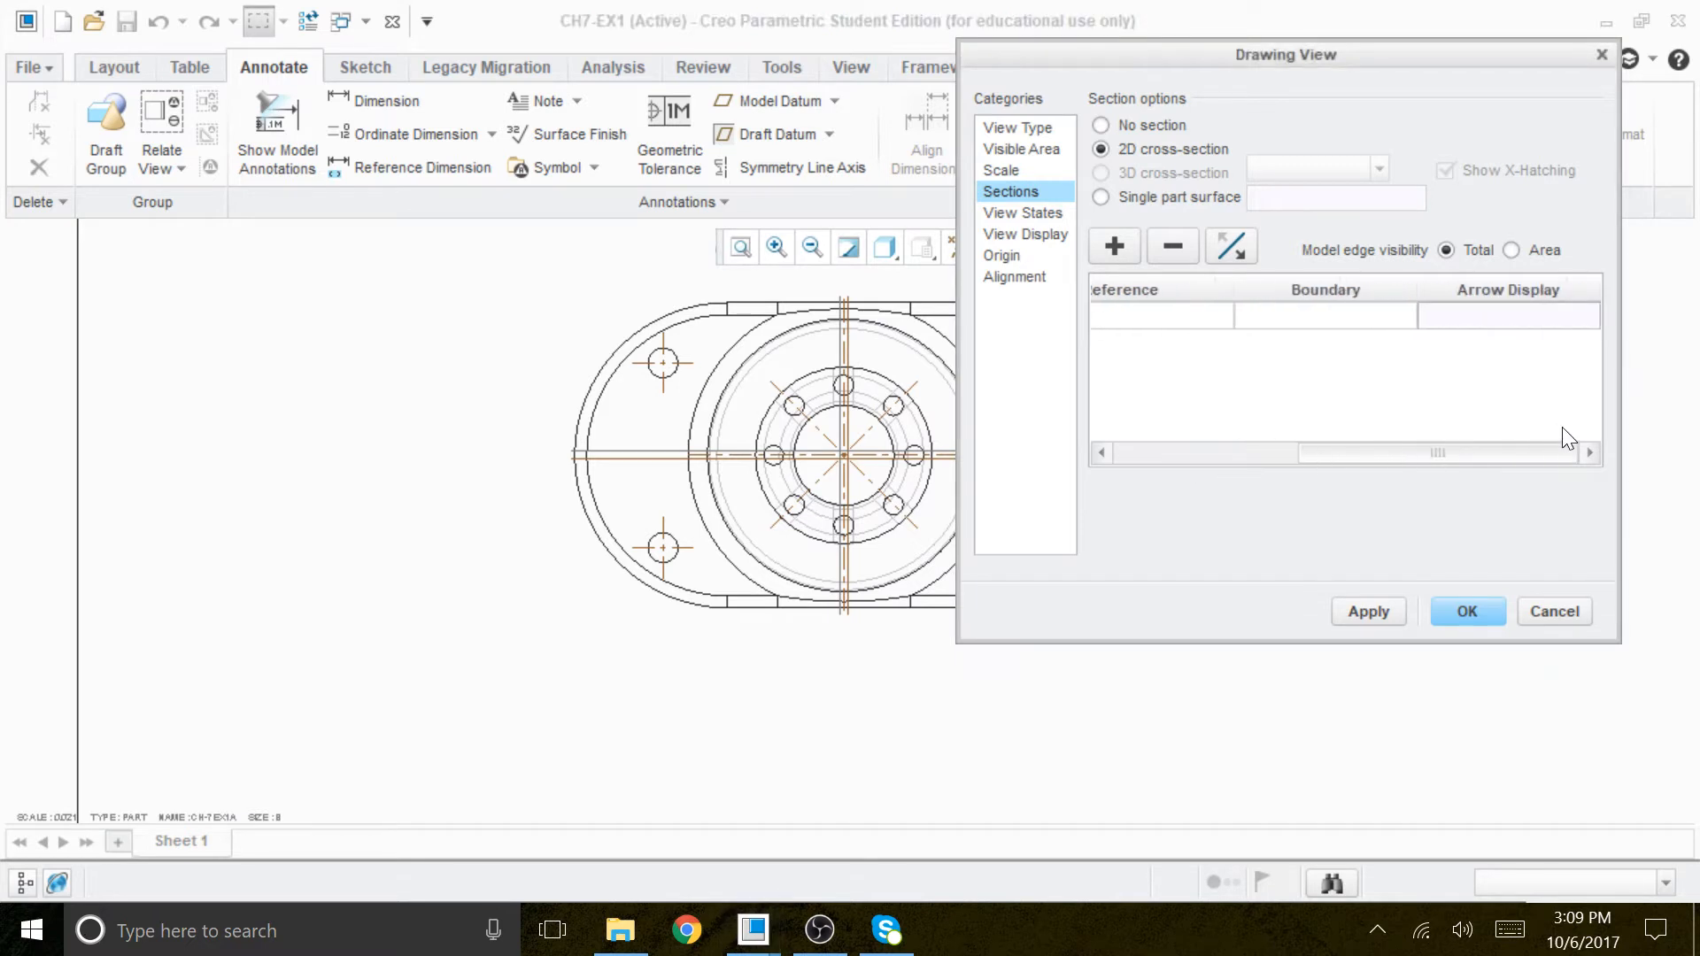
left_click(1509, 321)
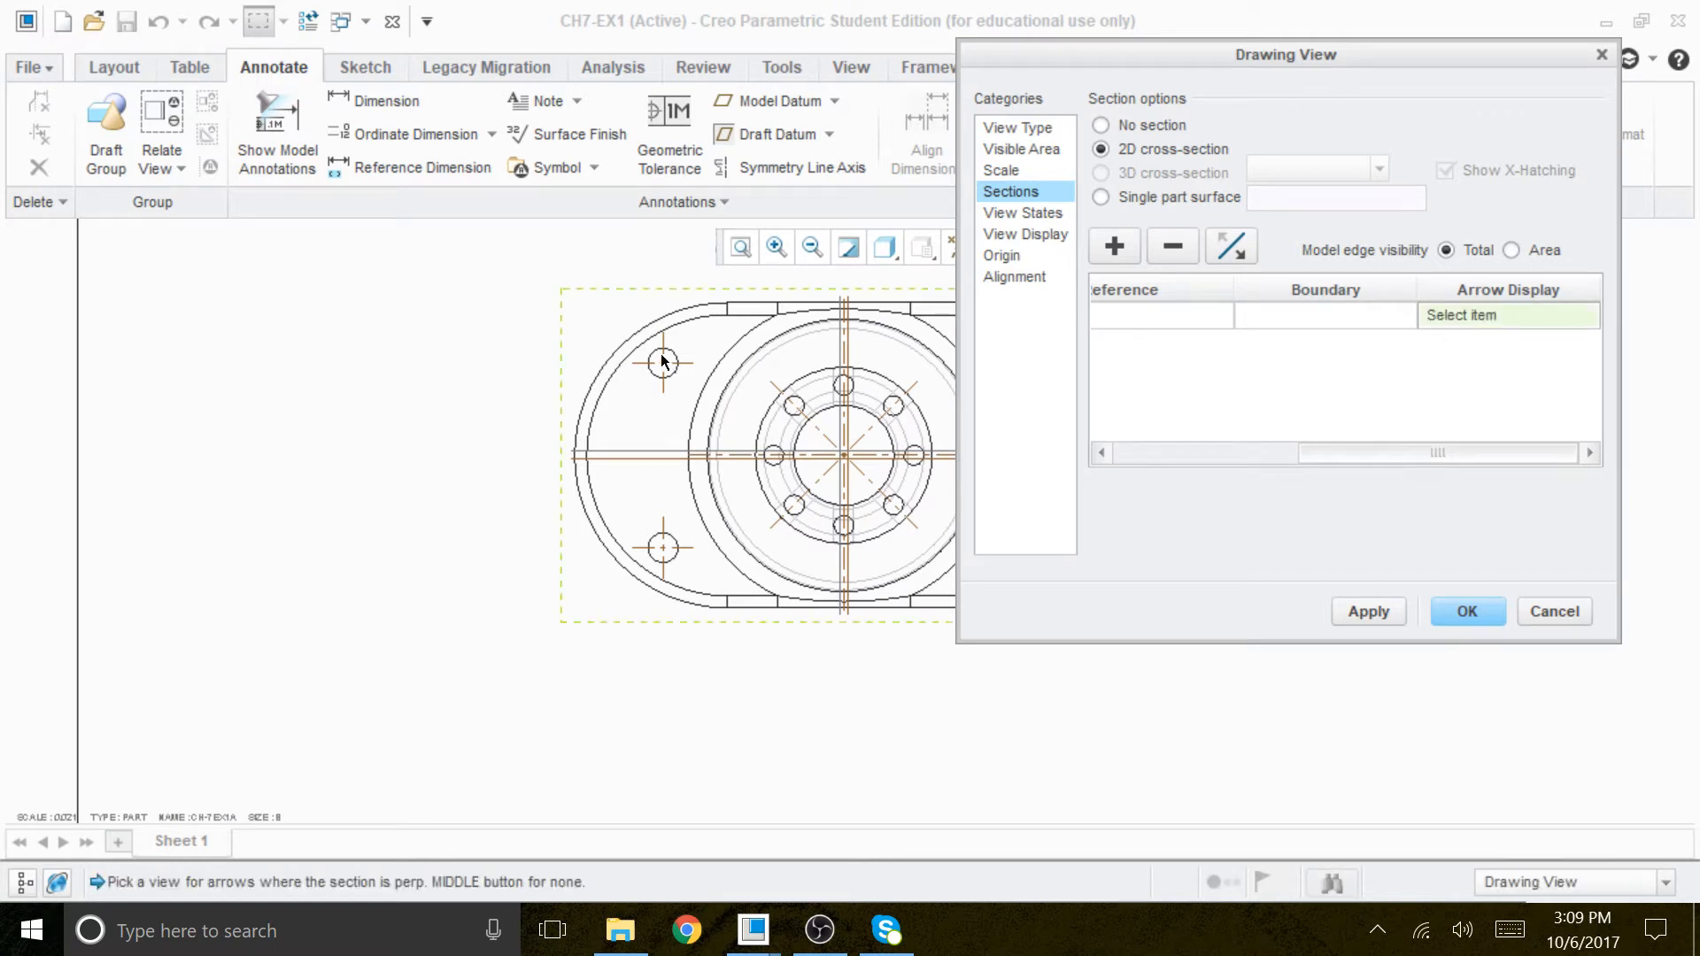
left_click(610, 322)
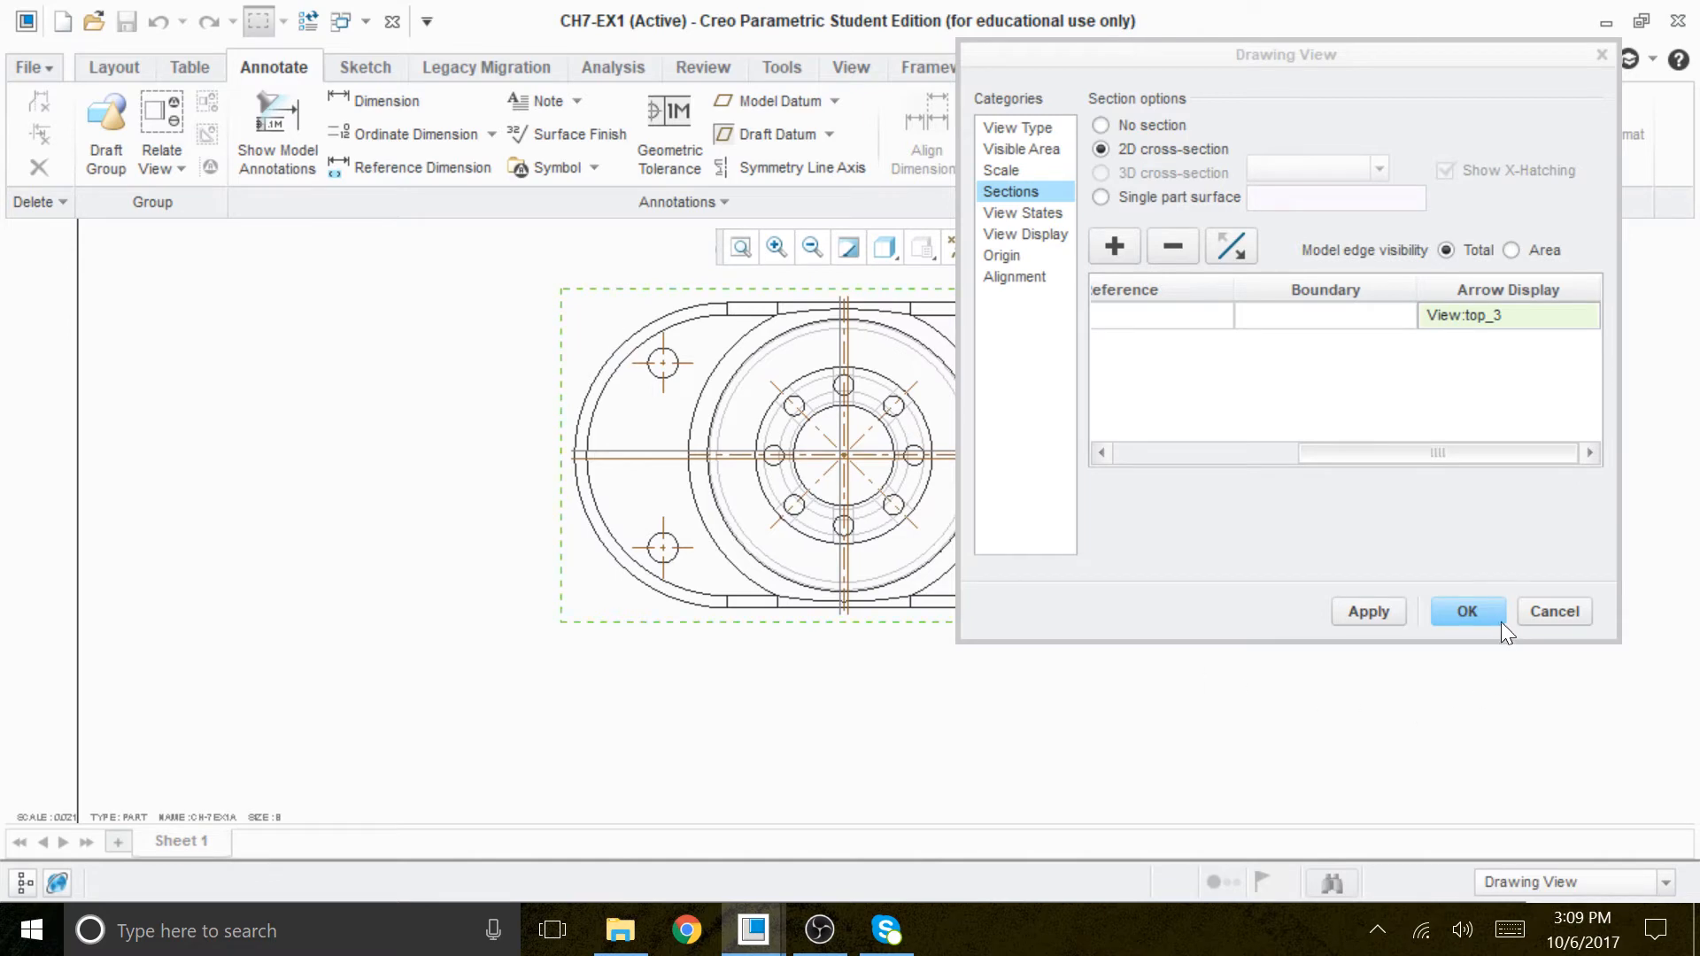
left_click(1466, 611)
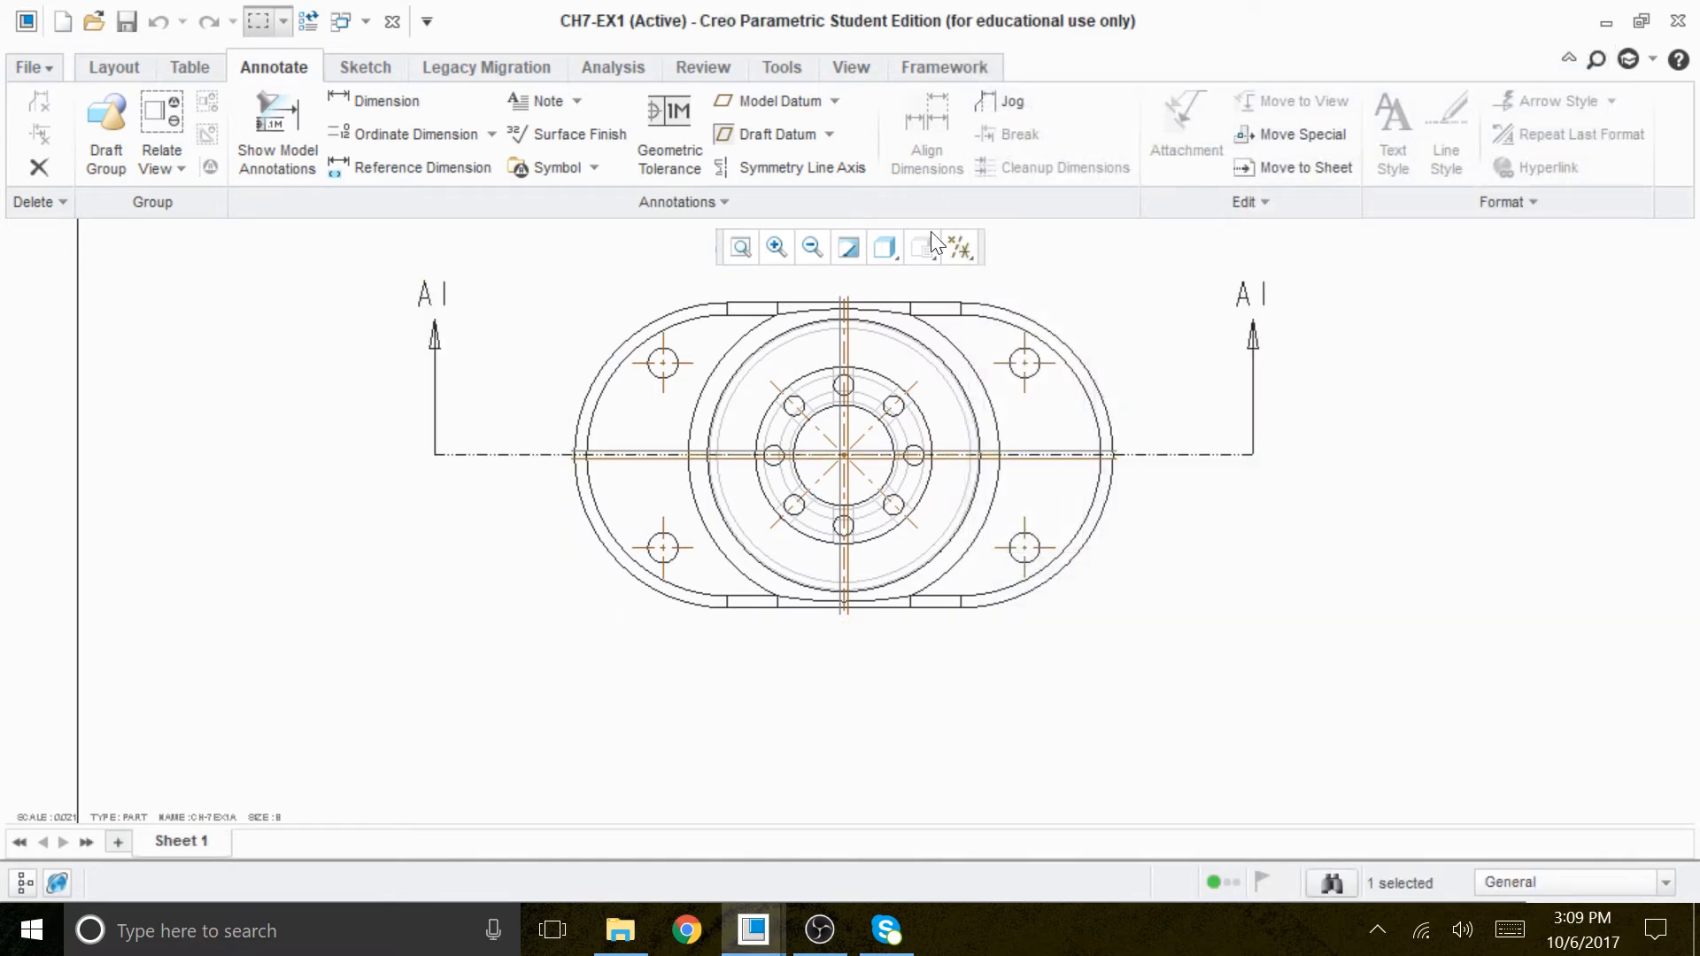
Turn off the display of datum planes and examine the hatched front section view up close.
left_click(741, 247)
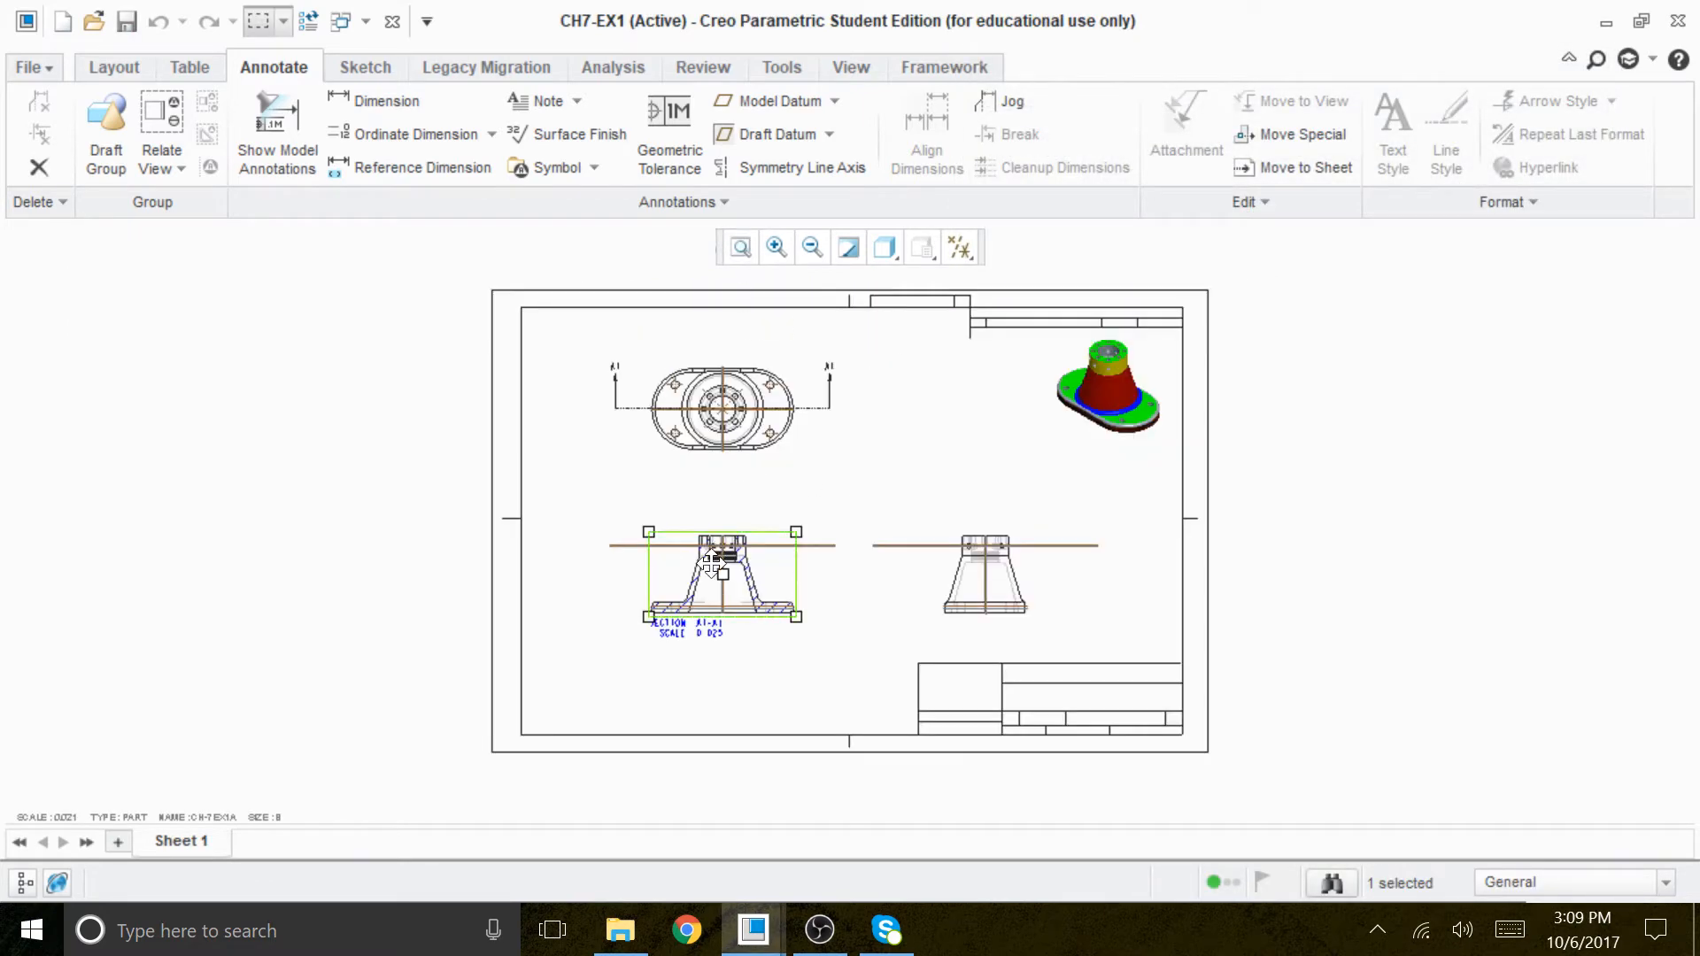
scroll(738, 614, "down", 3)
scroll(737, 614, "down", 1)
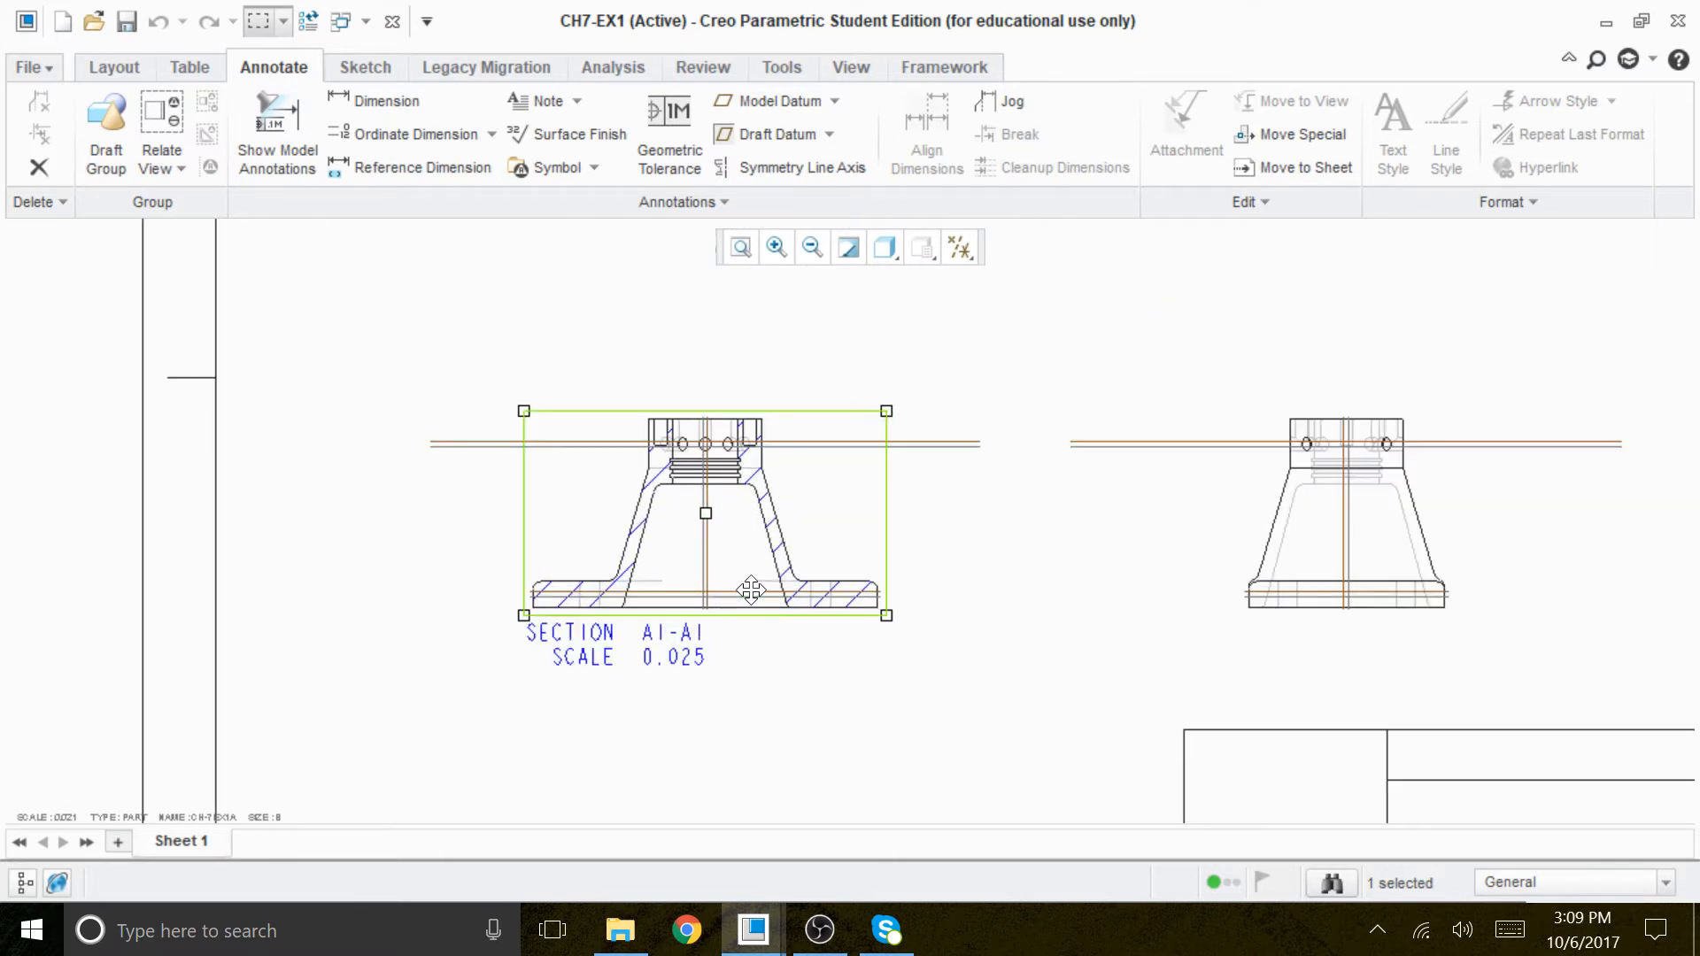
left_click(993, 607)
left_click(959, 247)
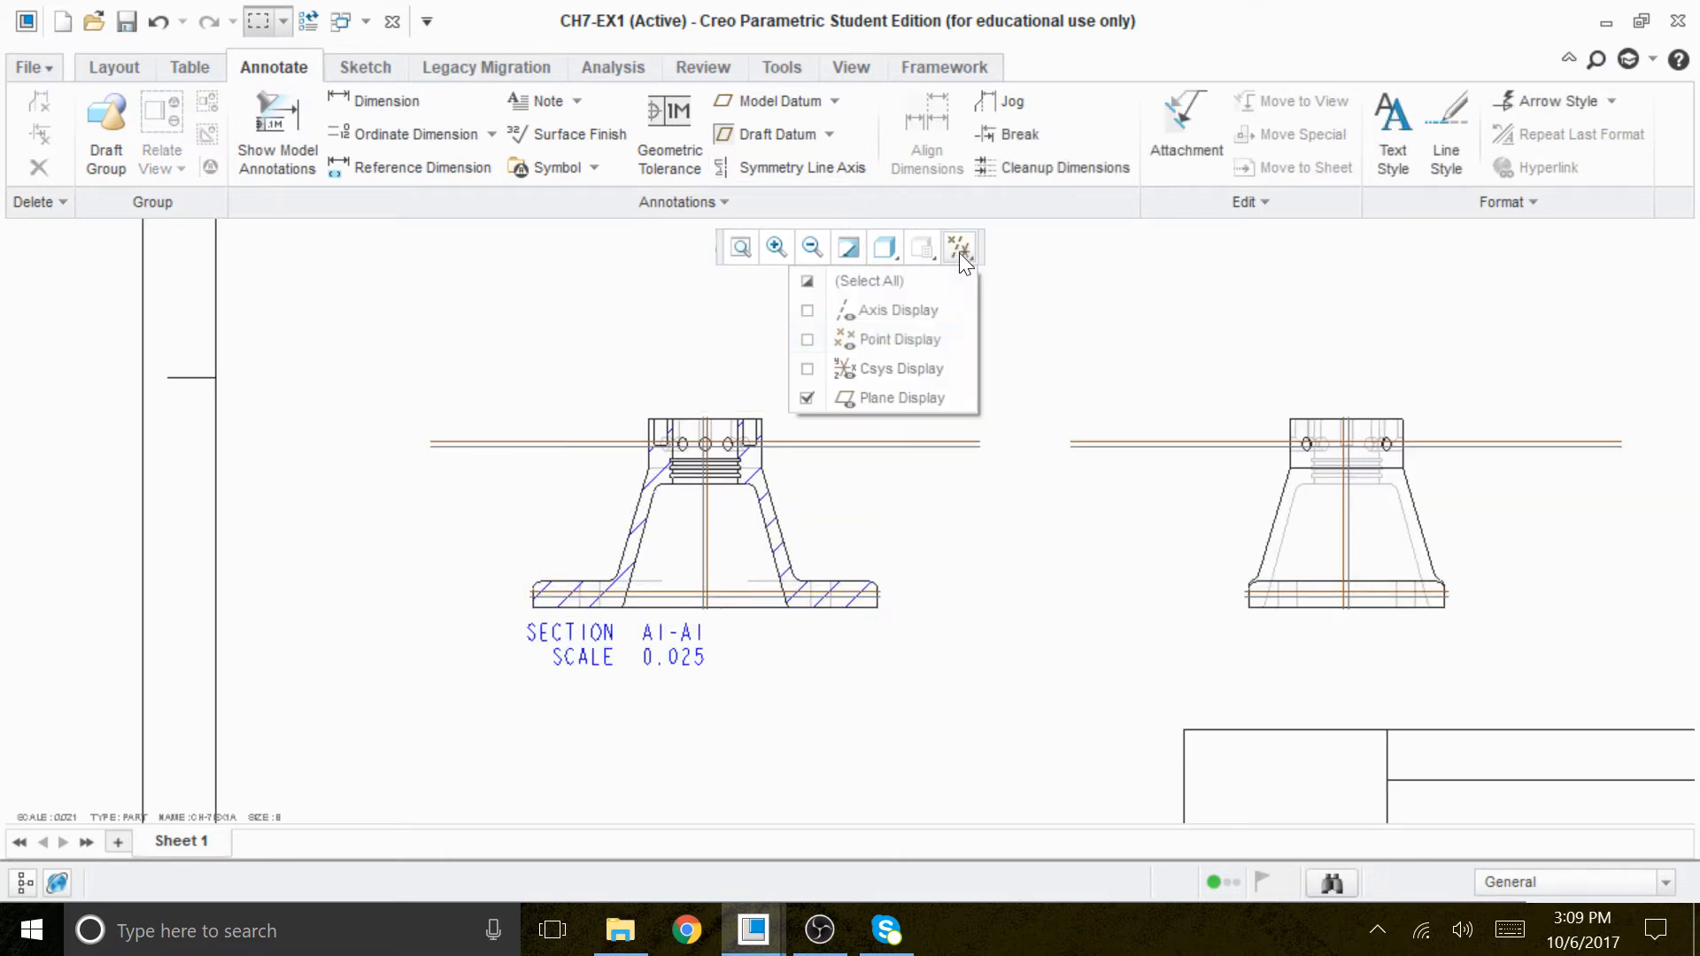
left_click(852, 396)
scroll(822, 500, "up", 1)
scroll(796, 518, "down", 1)
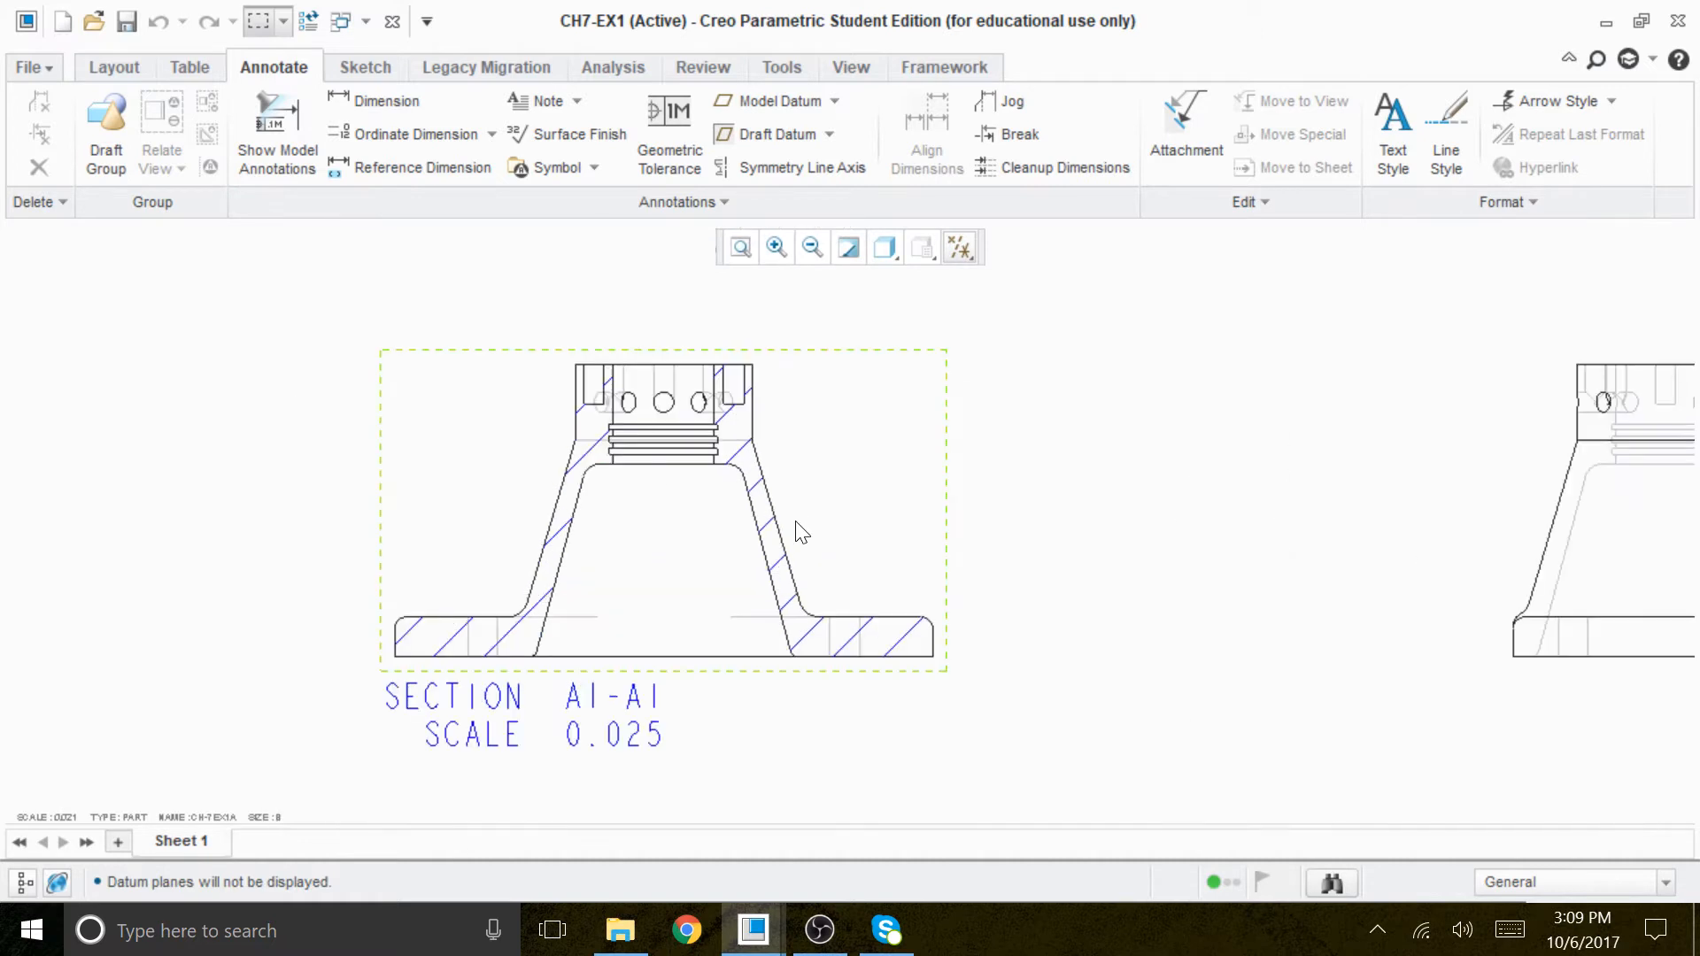
scroll(771, 465, "down", 1)
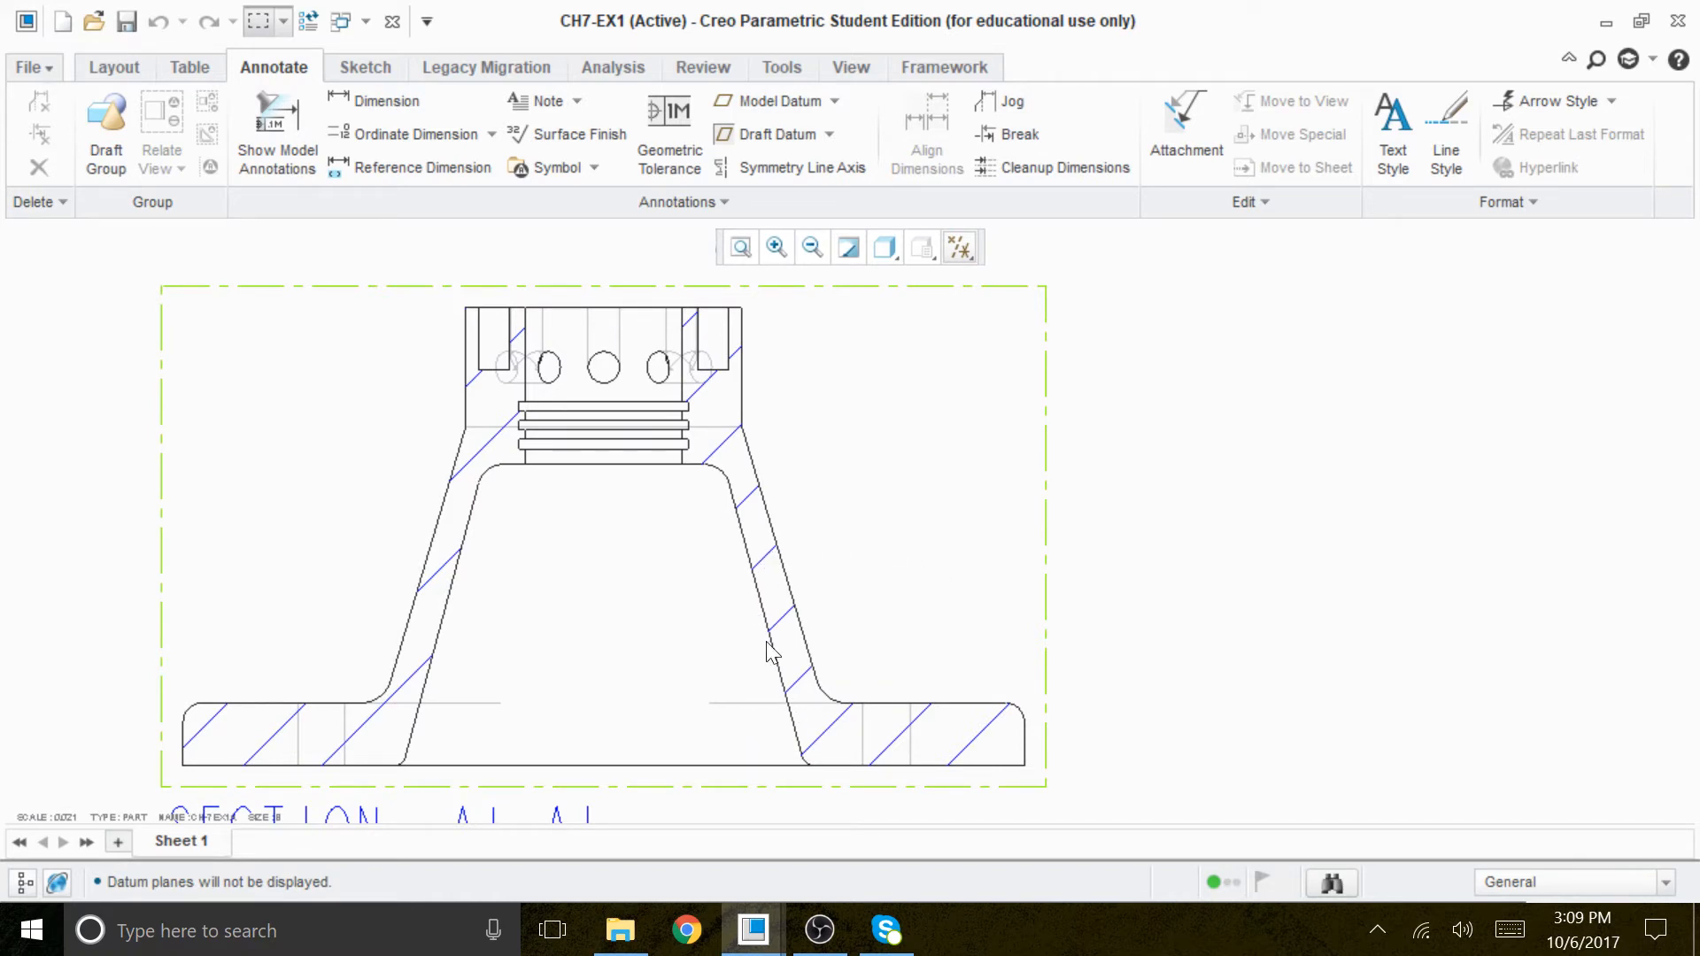
Set the sectioned front view's display style to No Hidden.
left_click(727, 249)
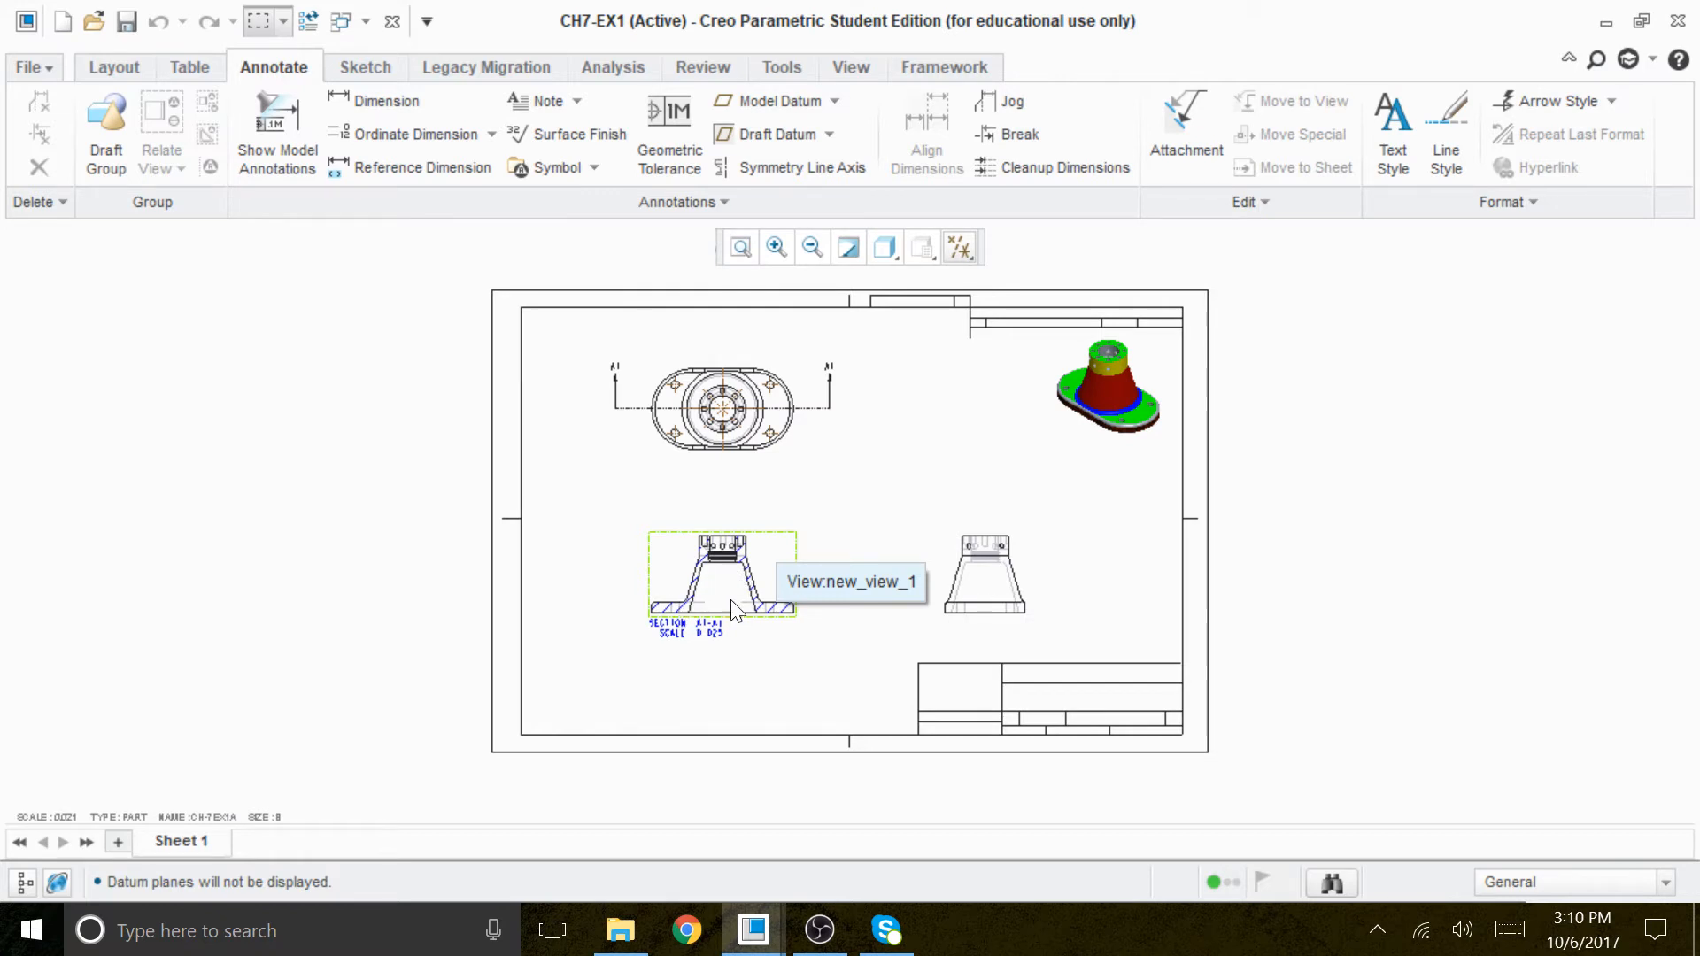
scroll(752, 599, "down", 8)
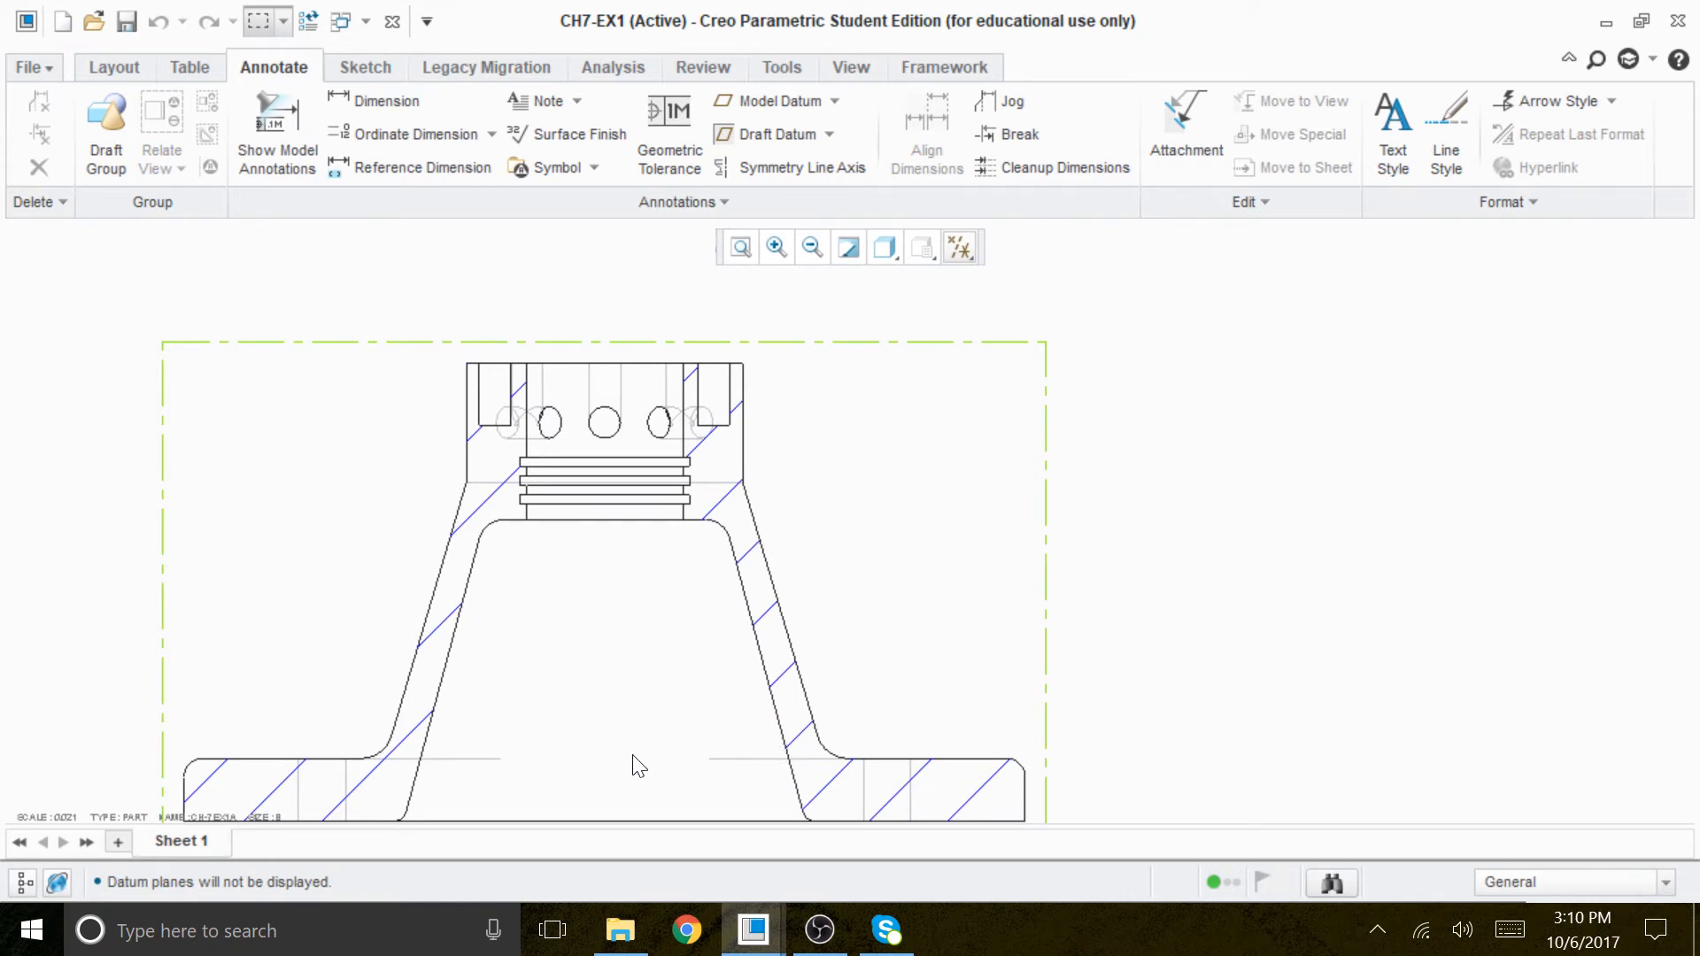
left_click(897, 590)
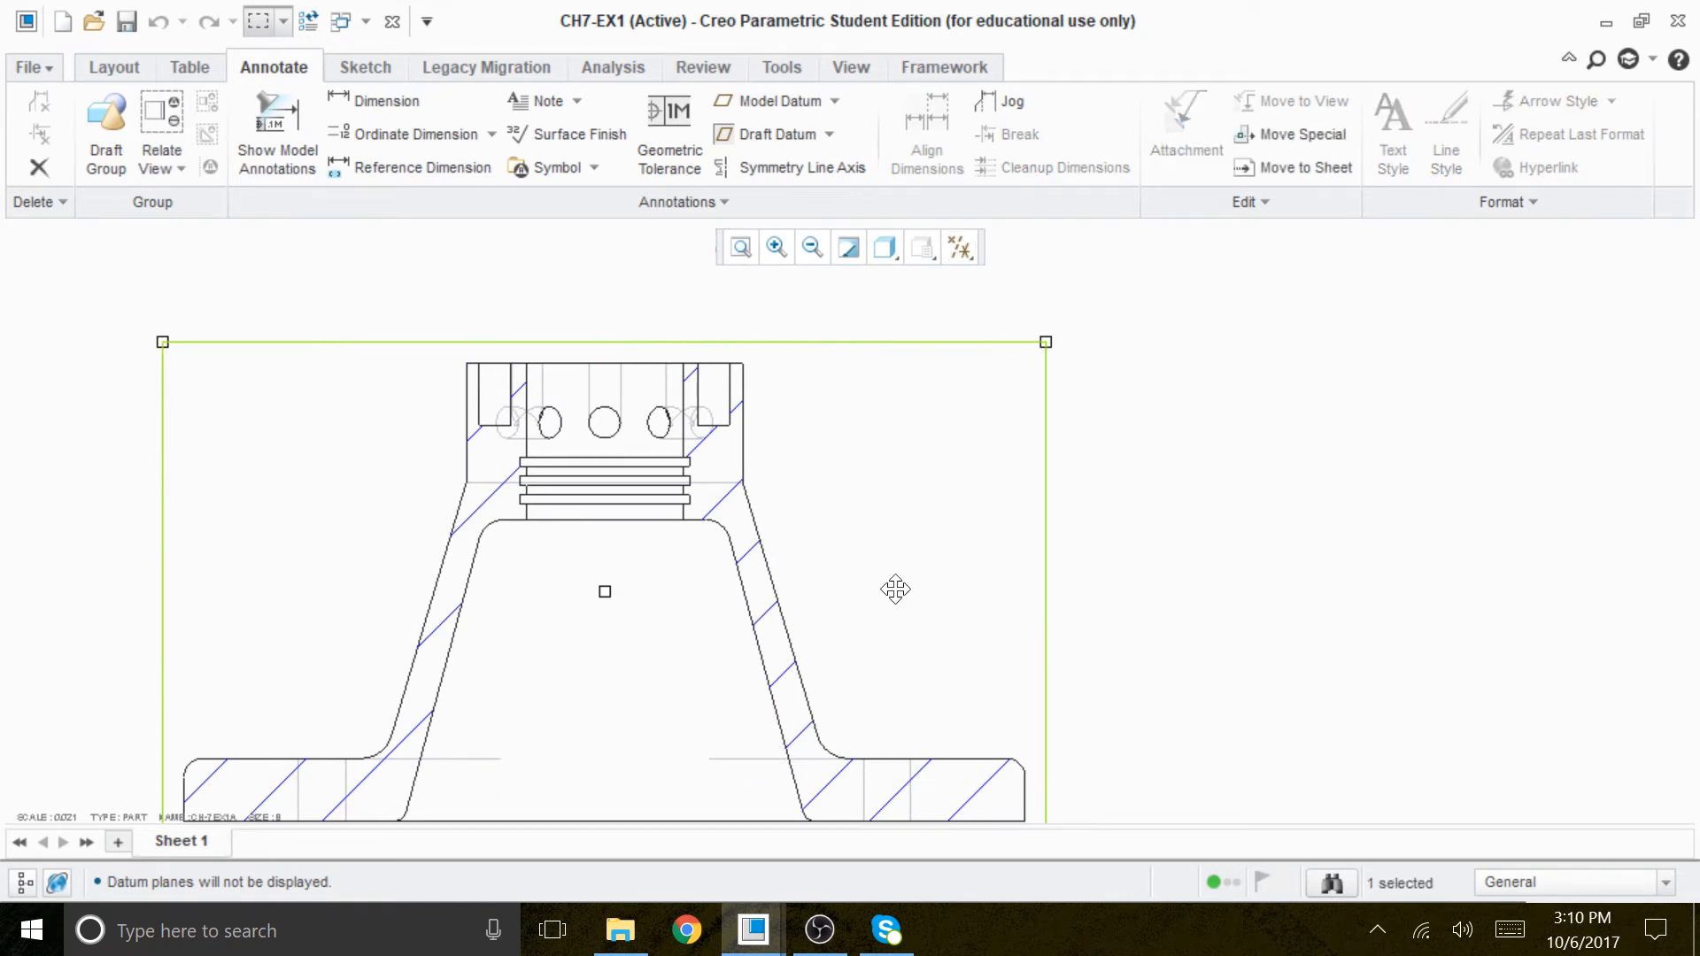
double_click(900, 591)
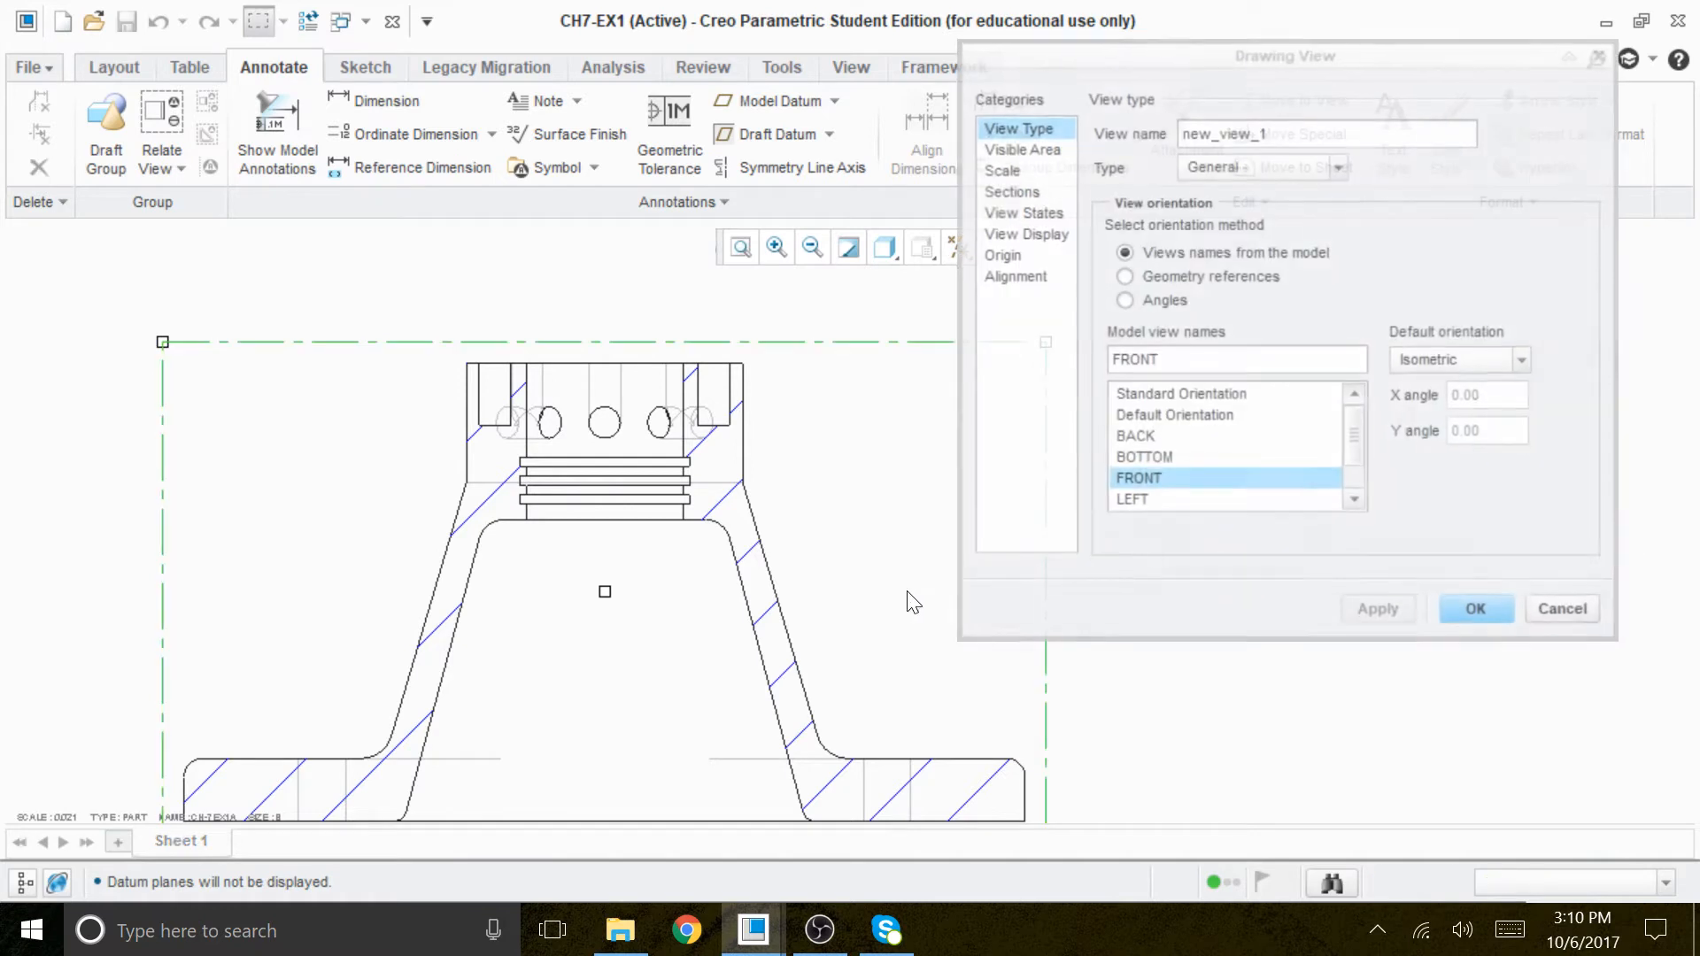
left_click(1052, 234)
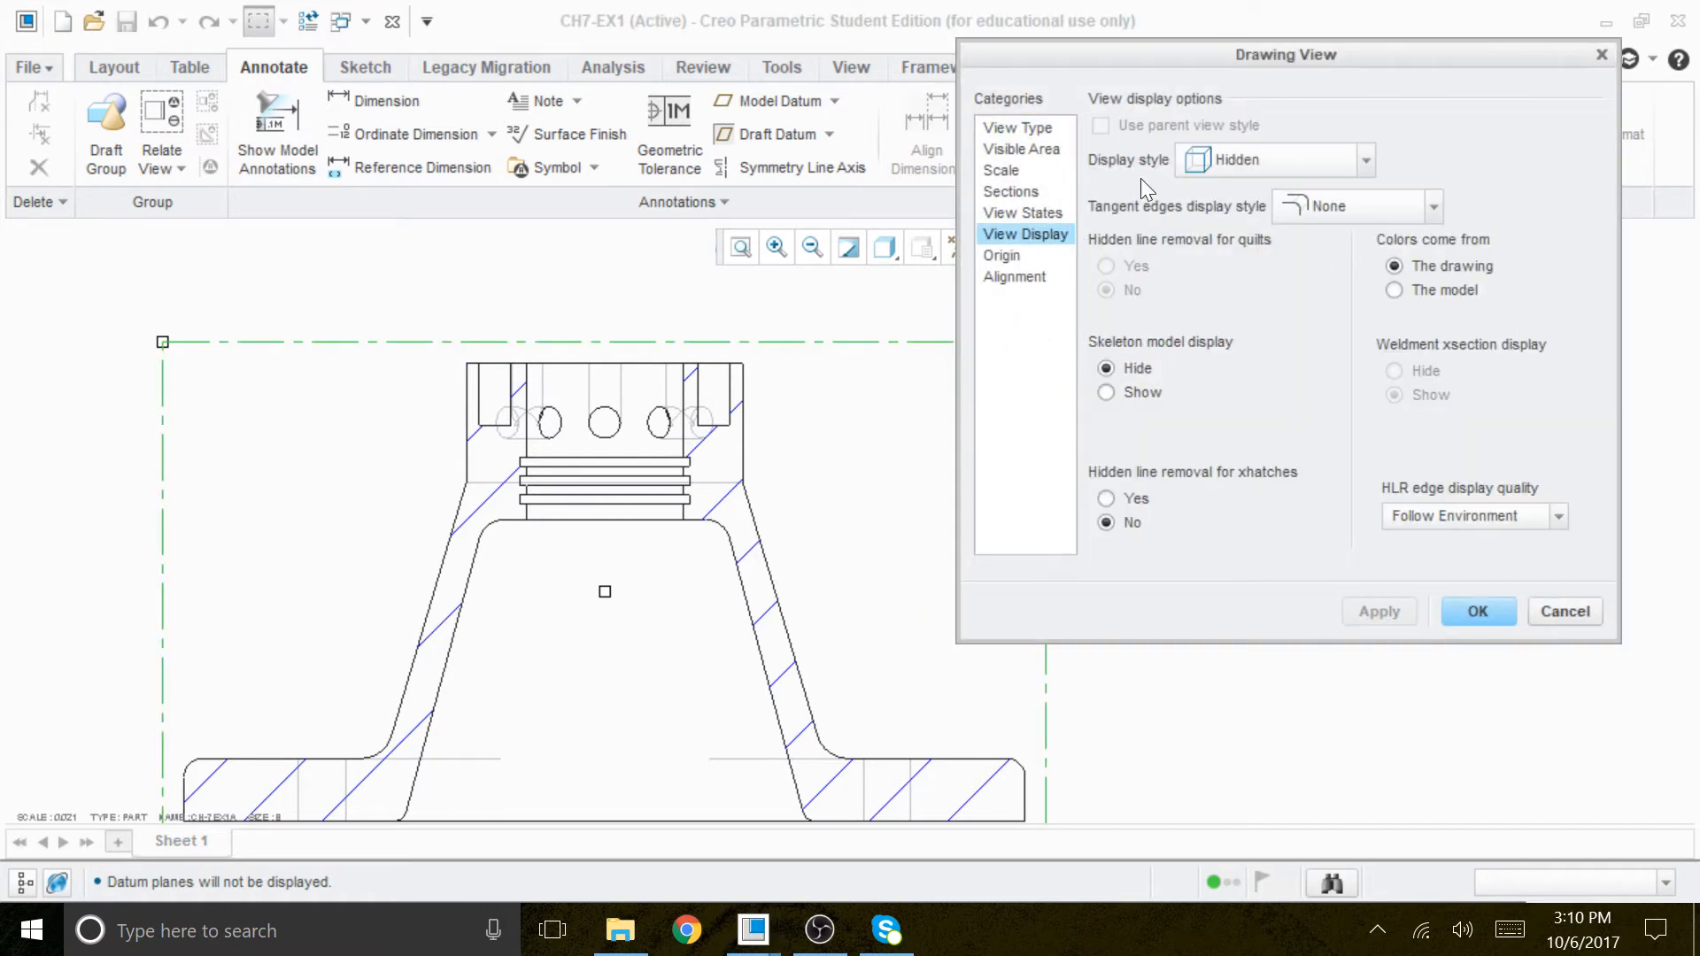
left_click(1234, 159)
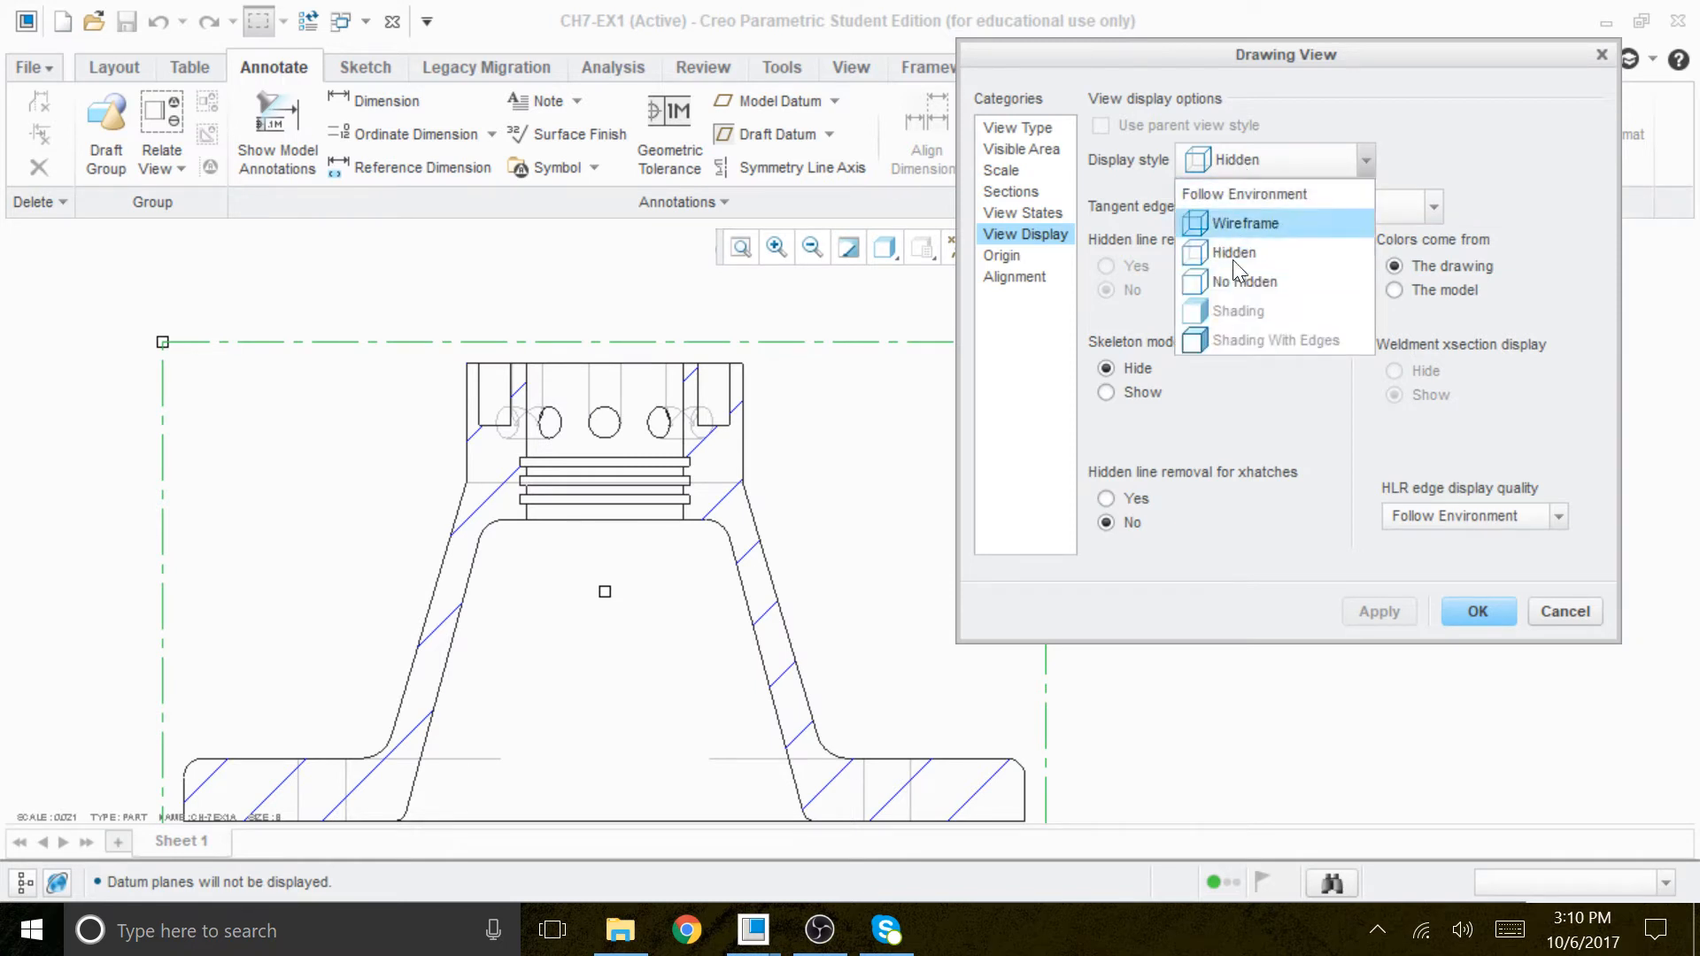
left_click(1238, 283)
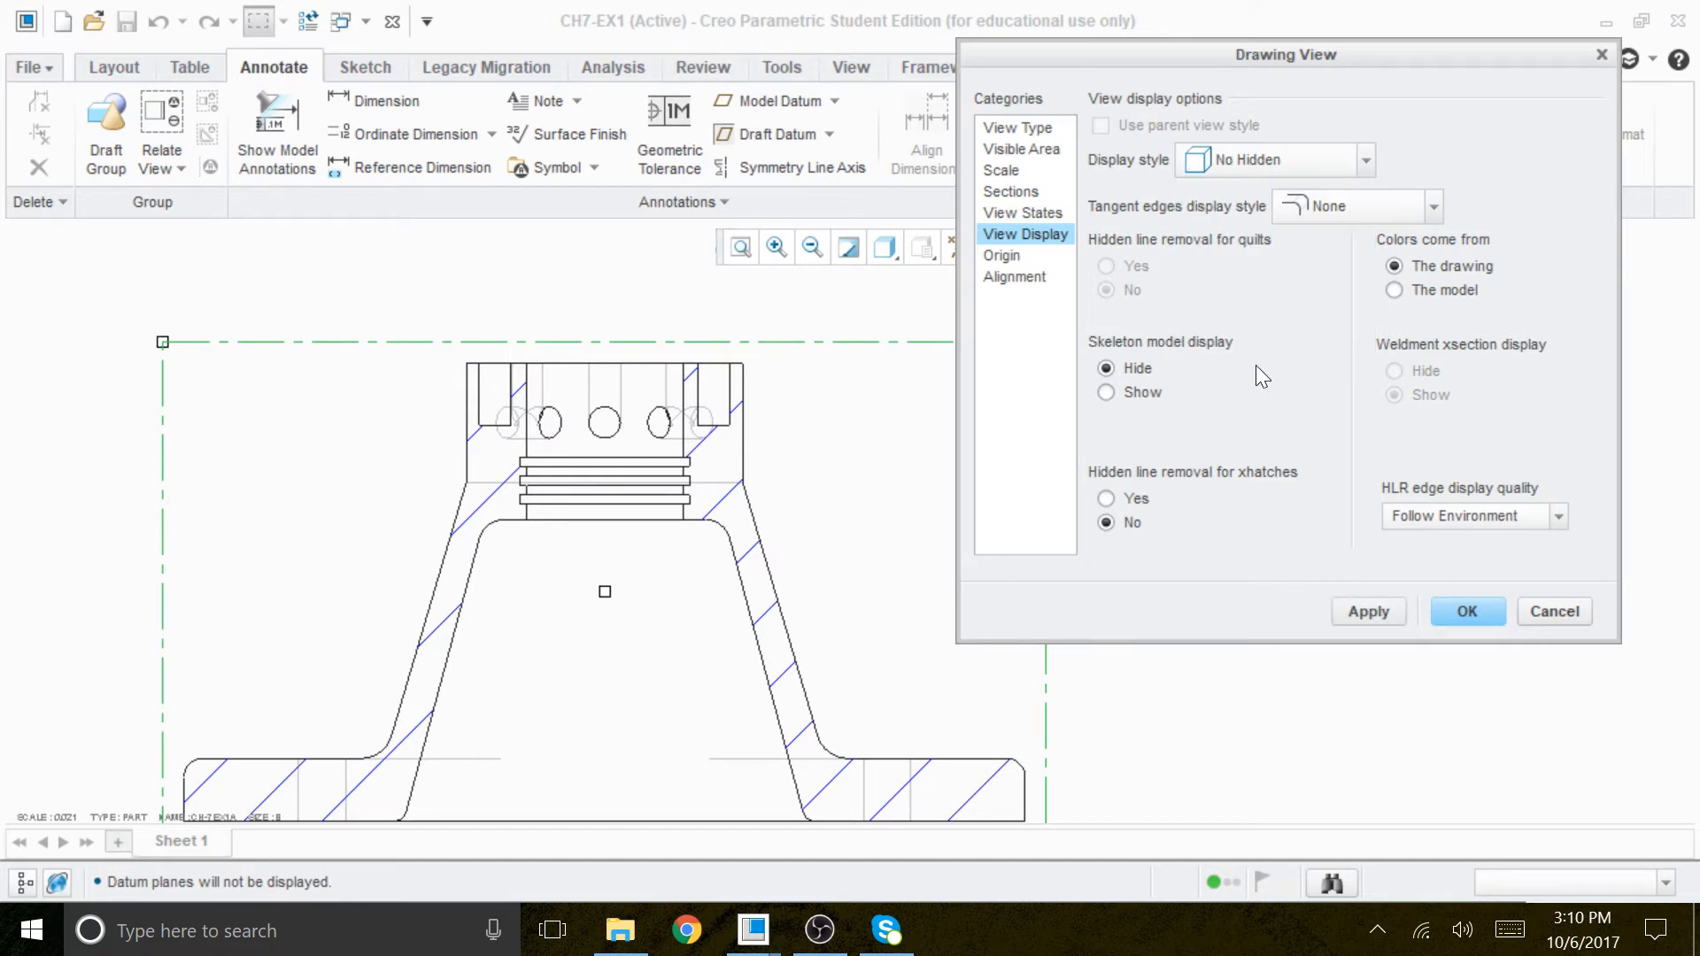
left_click(1466, 611)
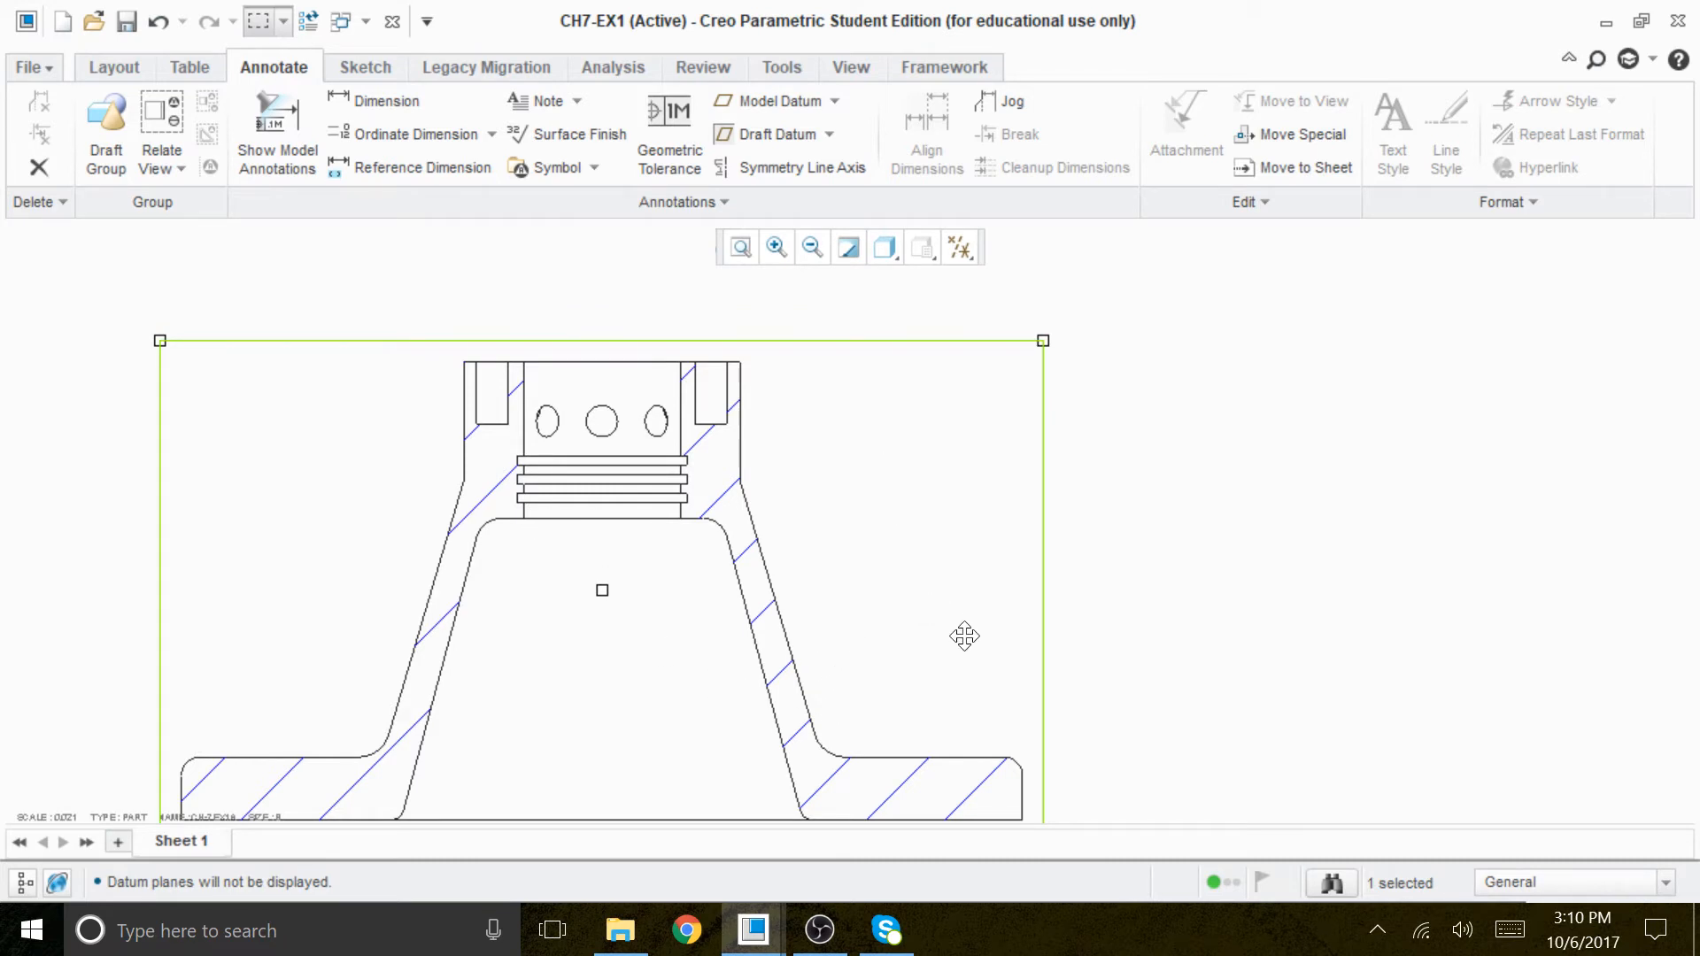
Narrow the text box of the section and scale note beneath the front view.
mouse_move(962, 636)
left_mouse_down()
mouse_move(981, 423)
mouse_move(947, 497)
mouse_move(1157, 254)
left_mouse_up()
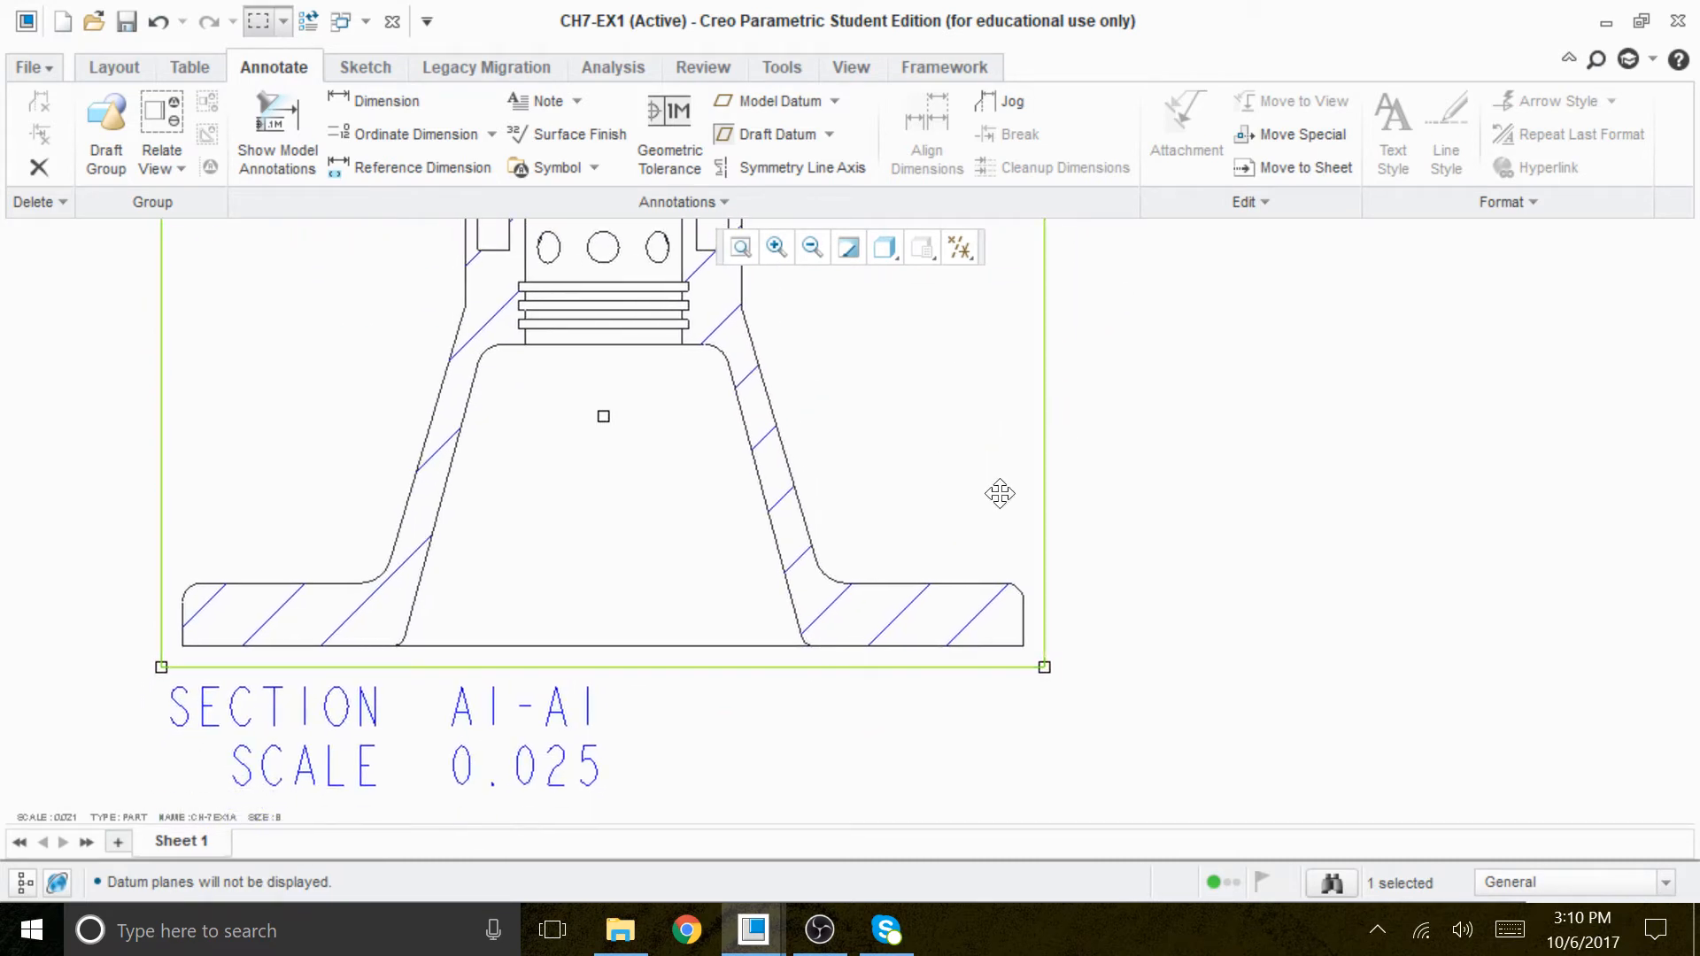
left_click(473, 704)
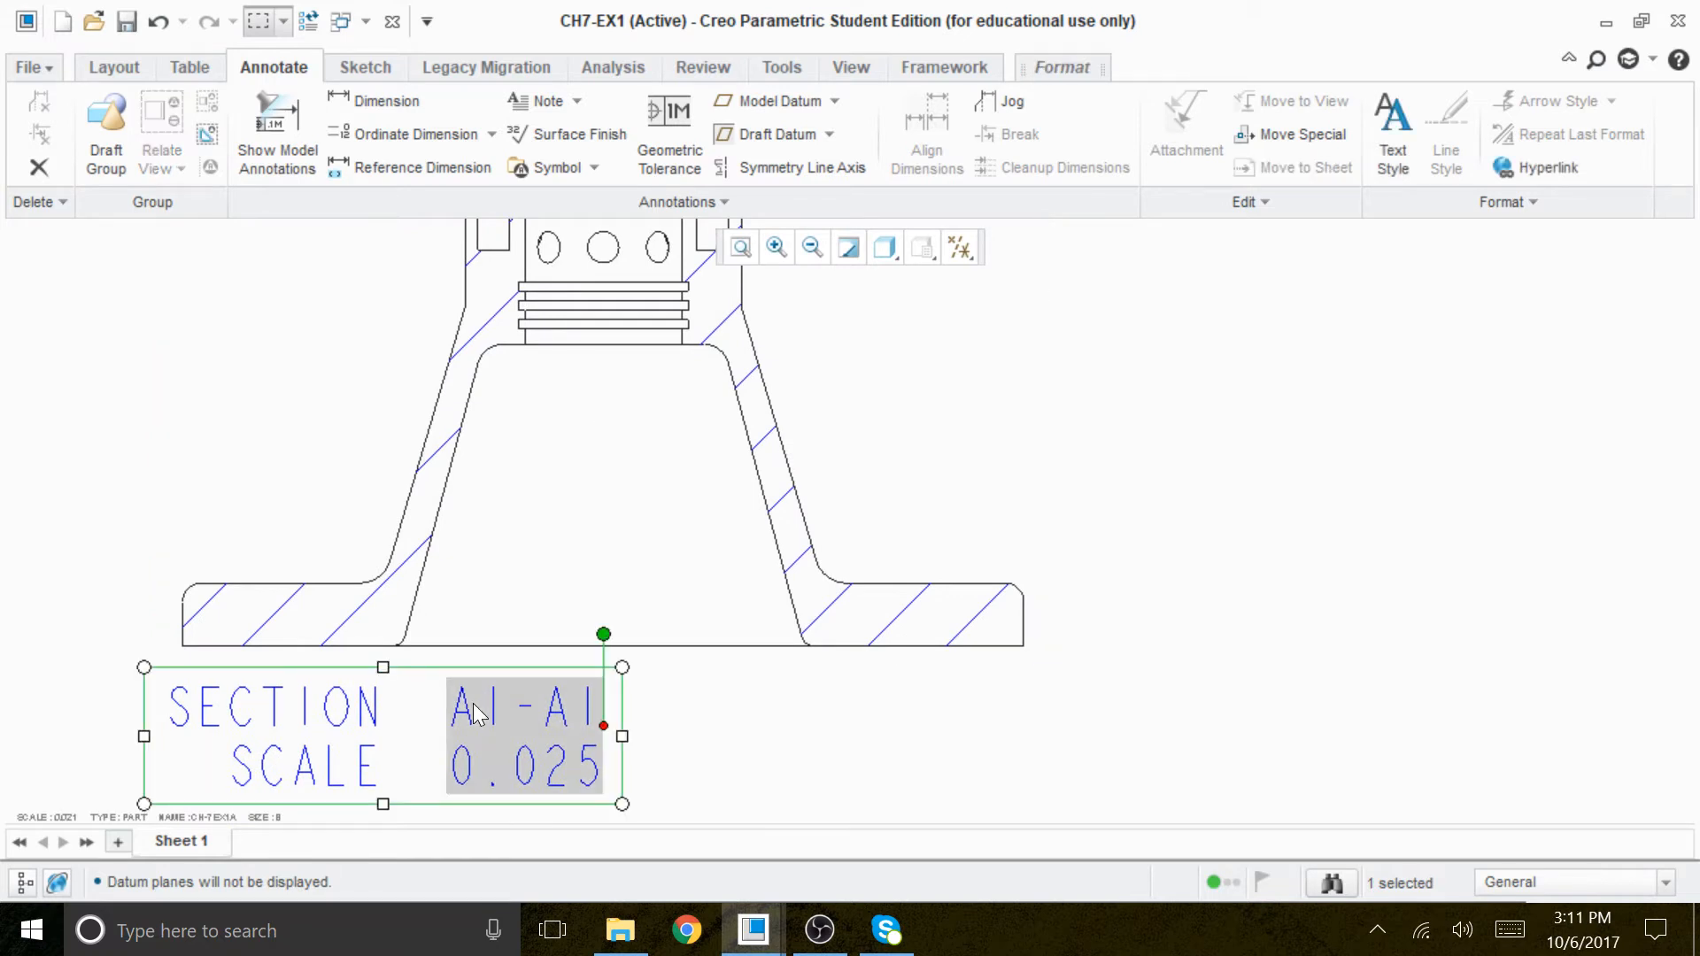
left_click_drag(146, 669, 204, 669)
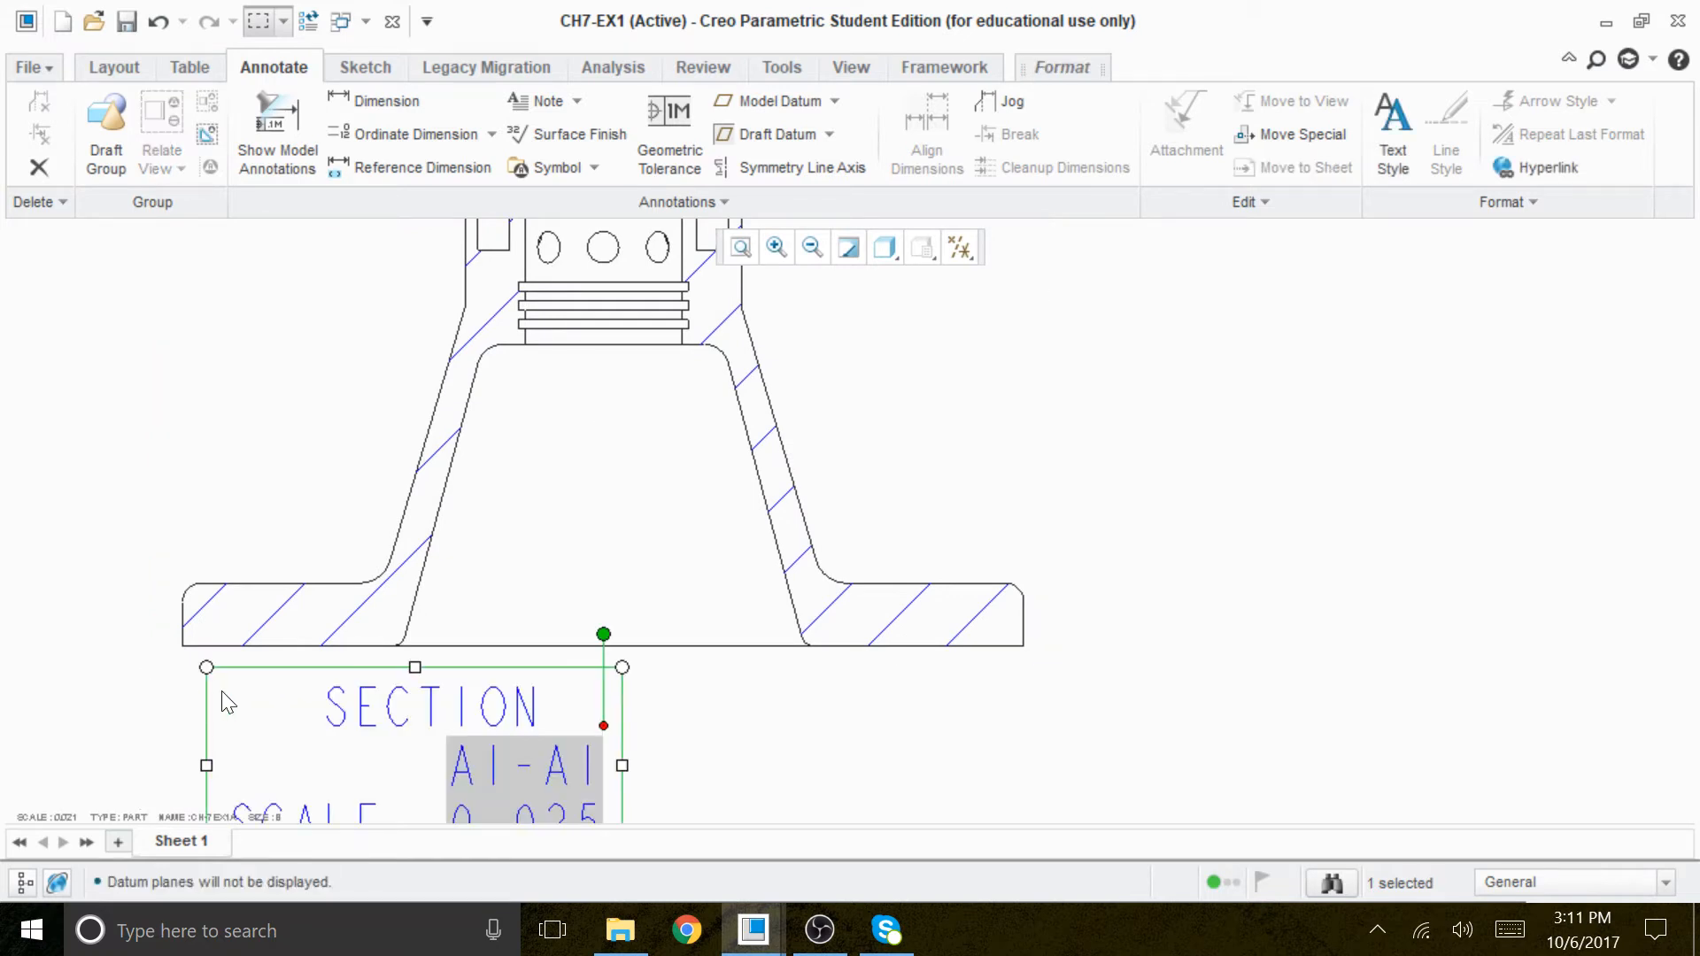
Try to edit the text layout of the section and scale note beneath the front view.
double_click(199, 693)
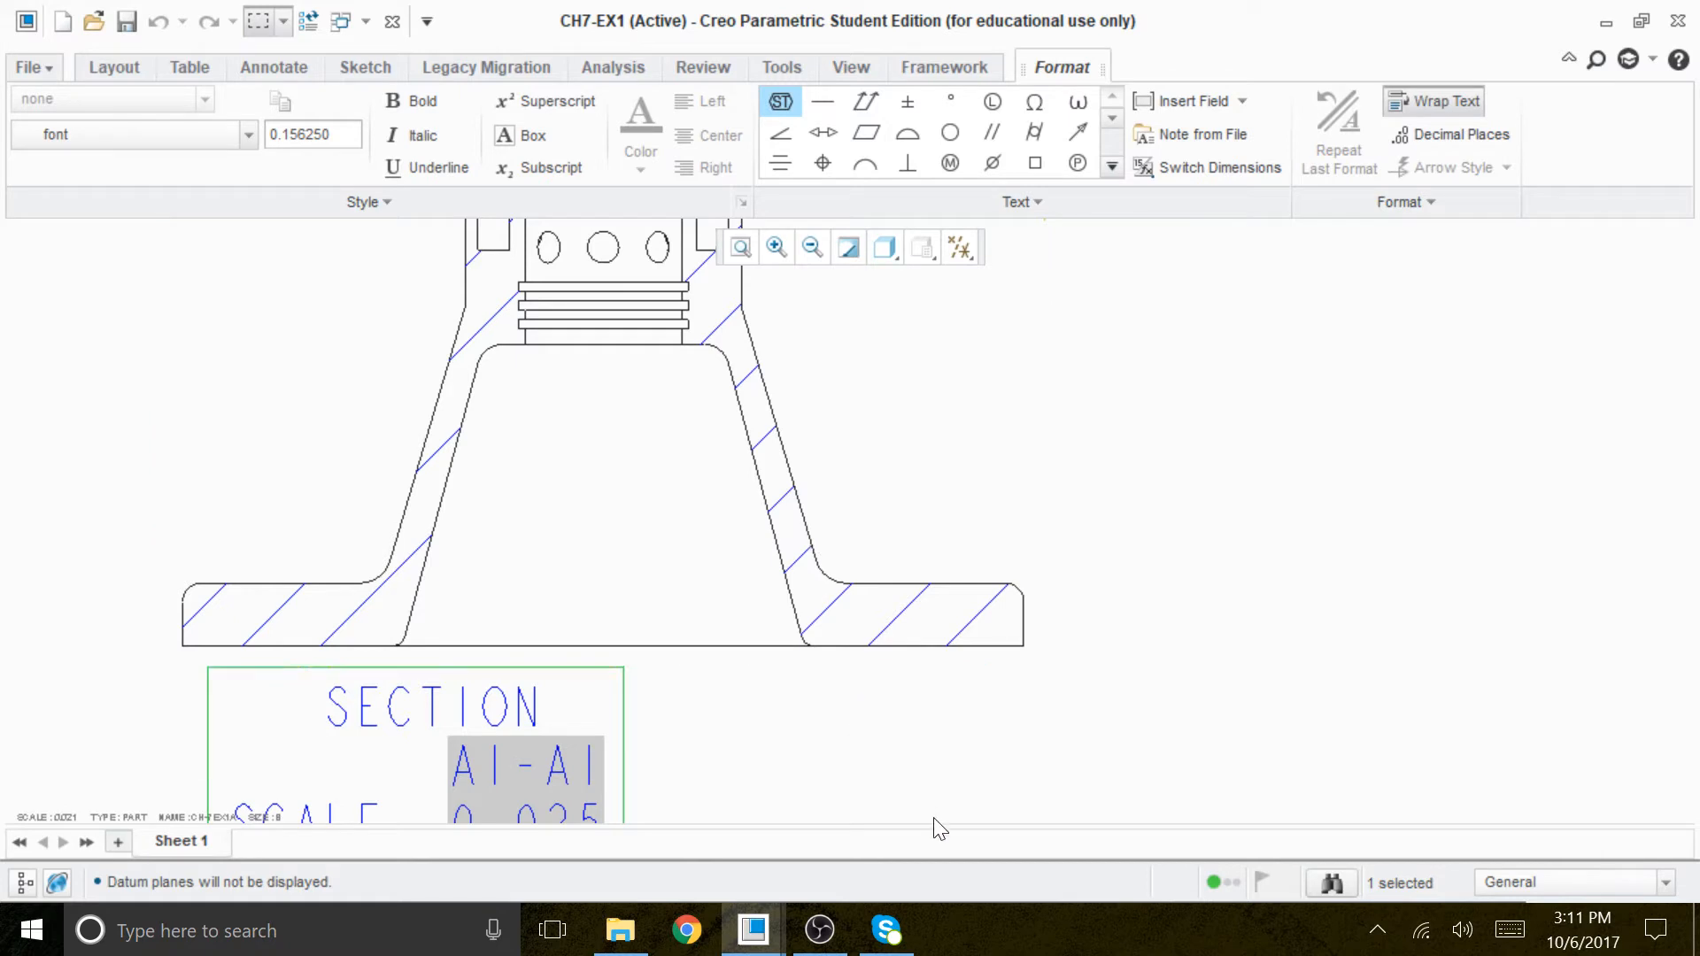
mouse_move(896, 754)
middle_mouse_down()
mouse_move(868, 517)
mouse_move(885, 440)
middle_mouse_up()
left_click(559, 390)
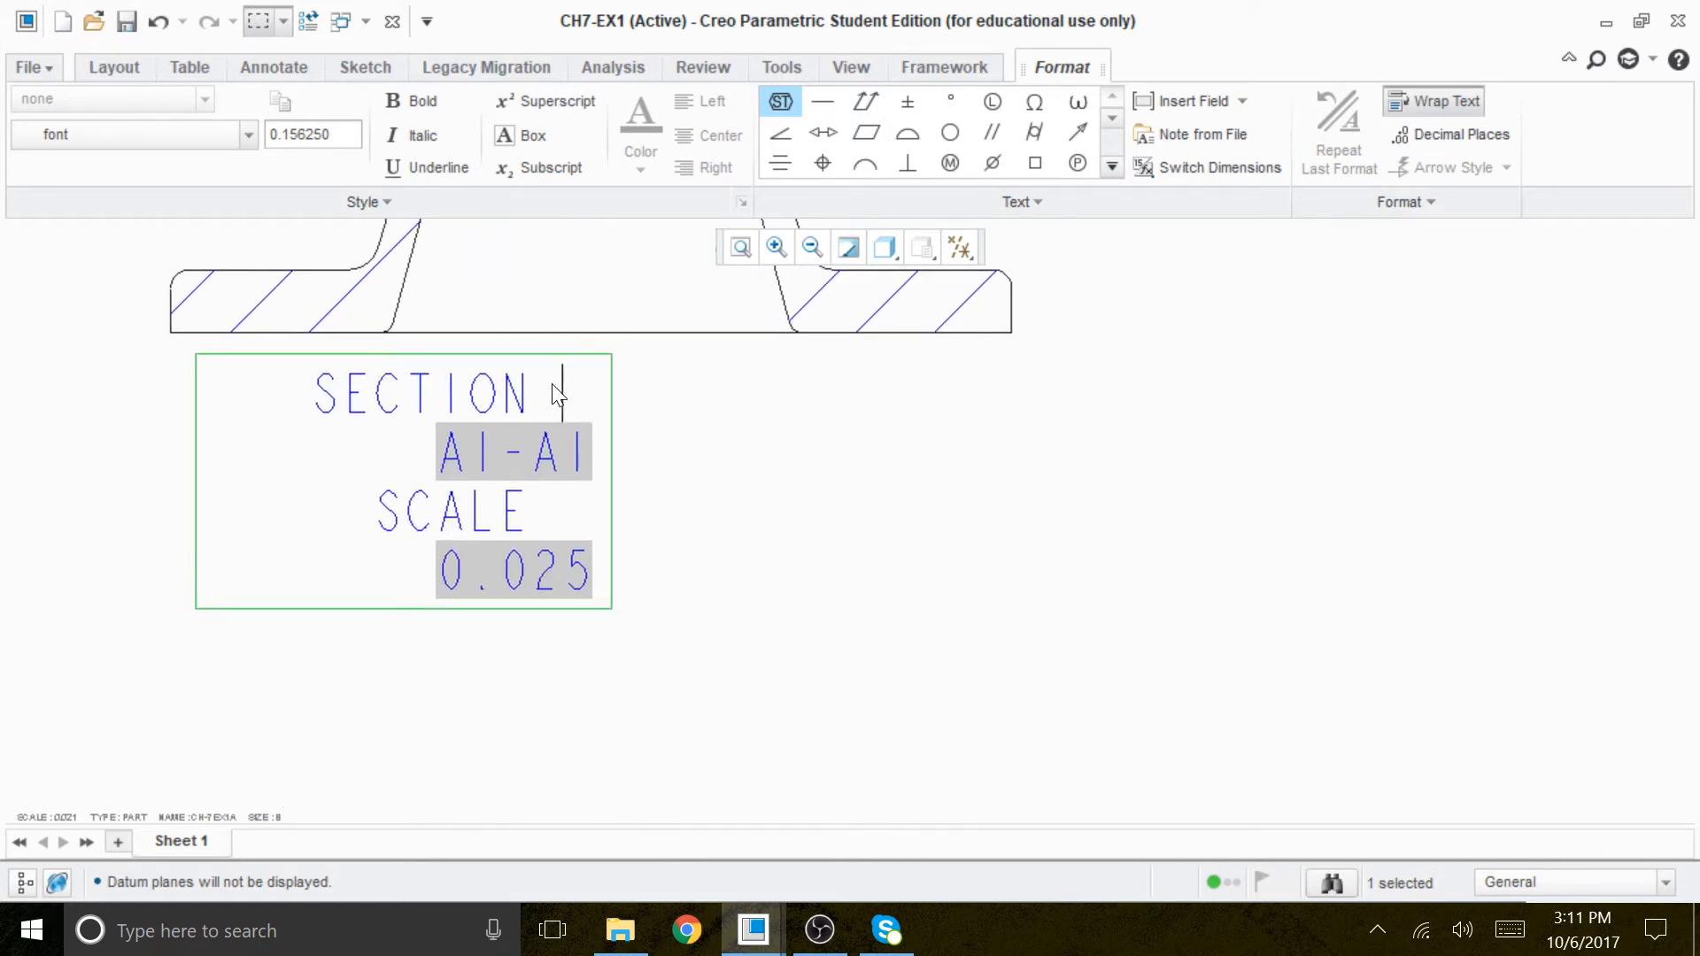
left_click(235, 359)
key("Delete")
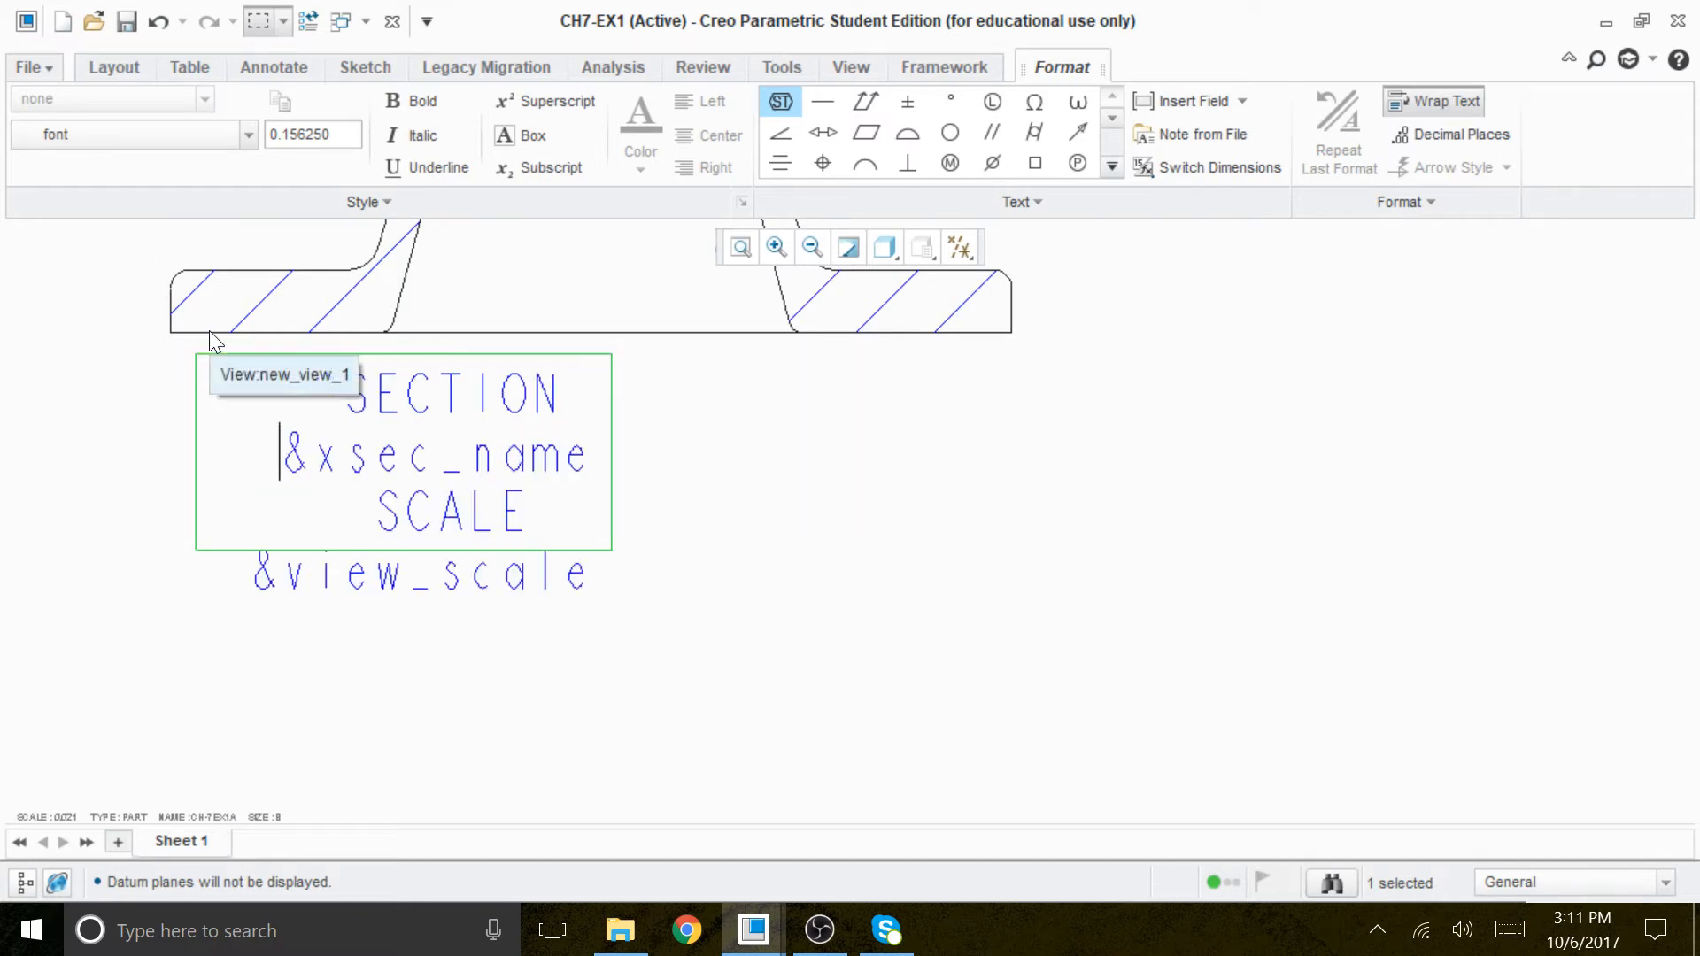
Delete the section and scale note beneath the front view.
left_click(263, 356)
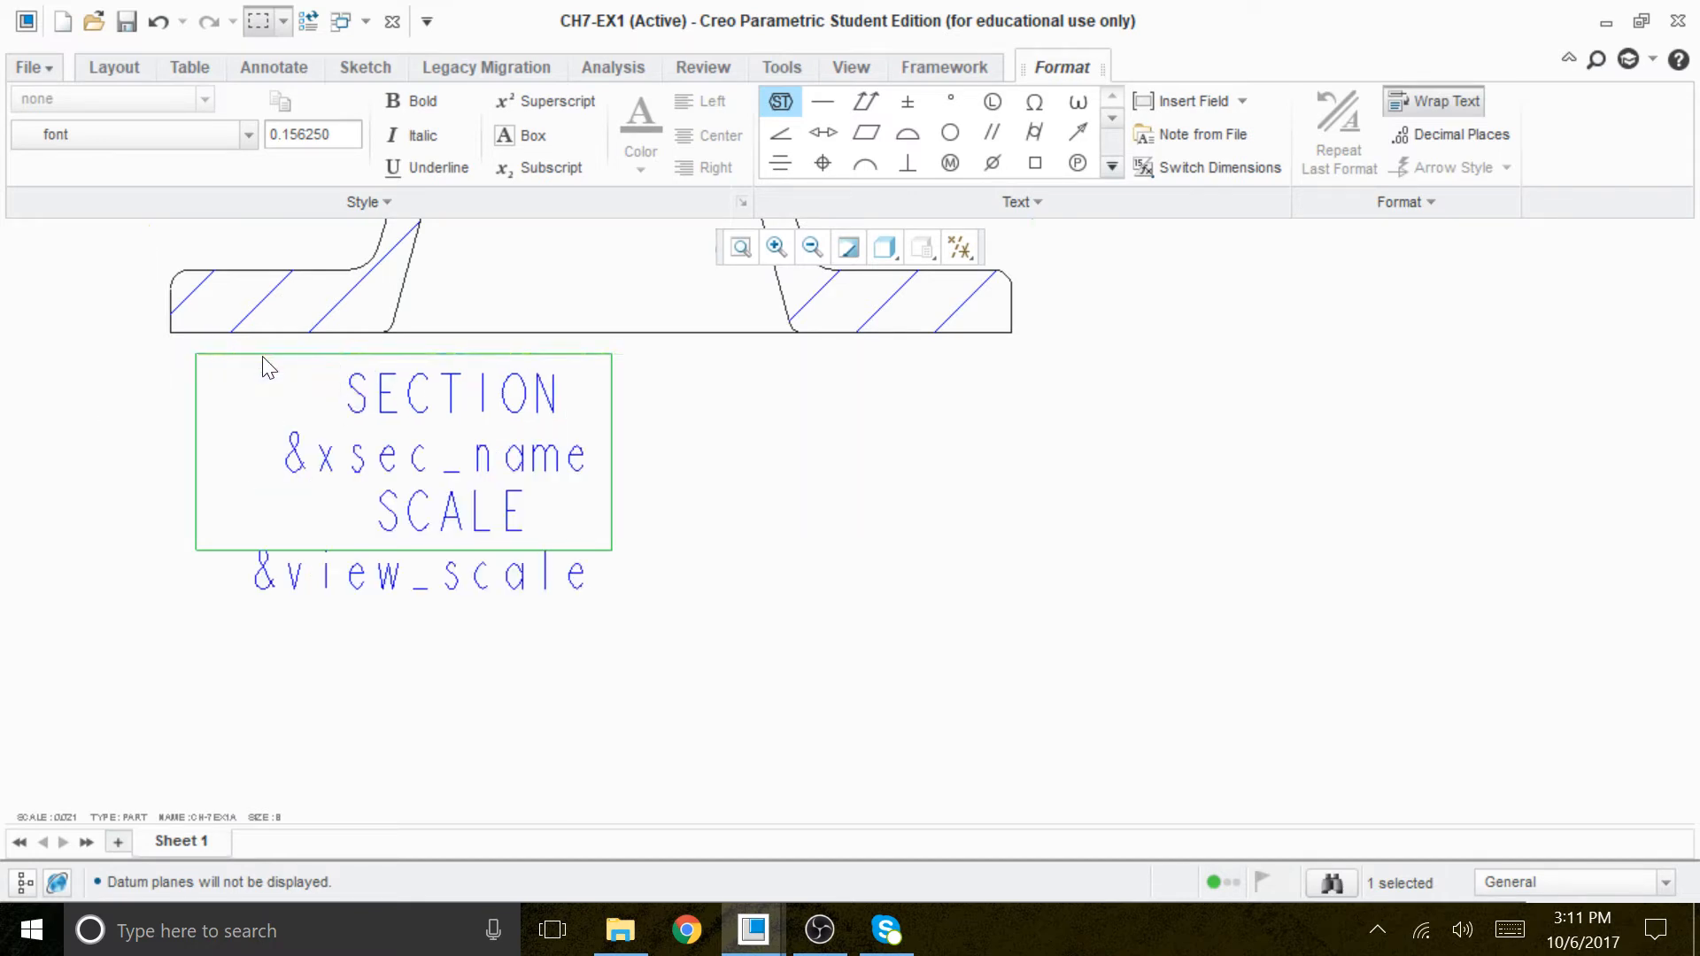
left_click(199, 354)
left_click(170, 340)
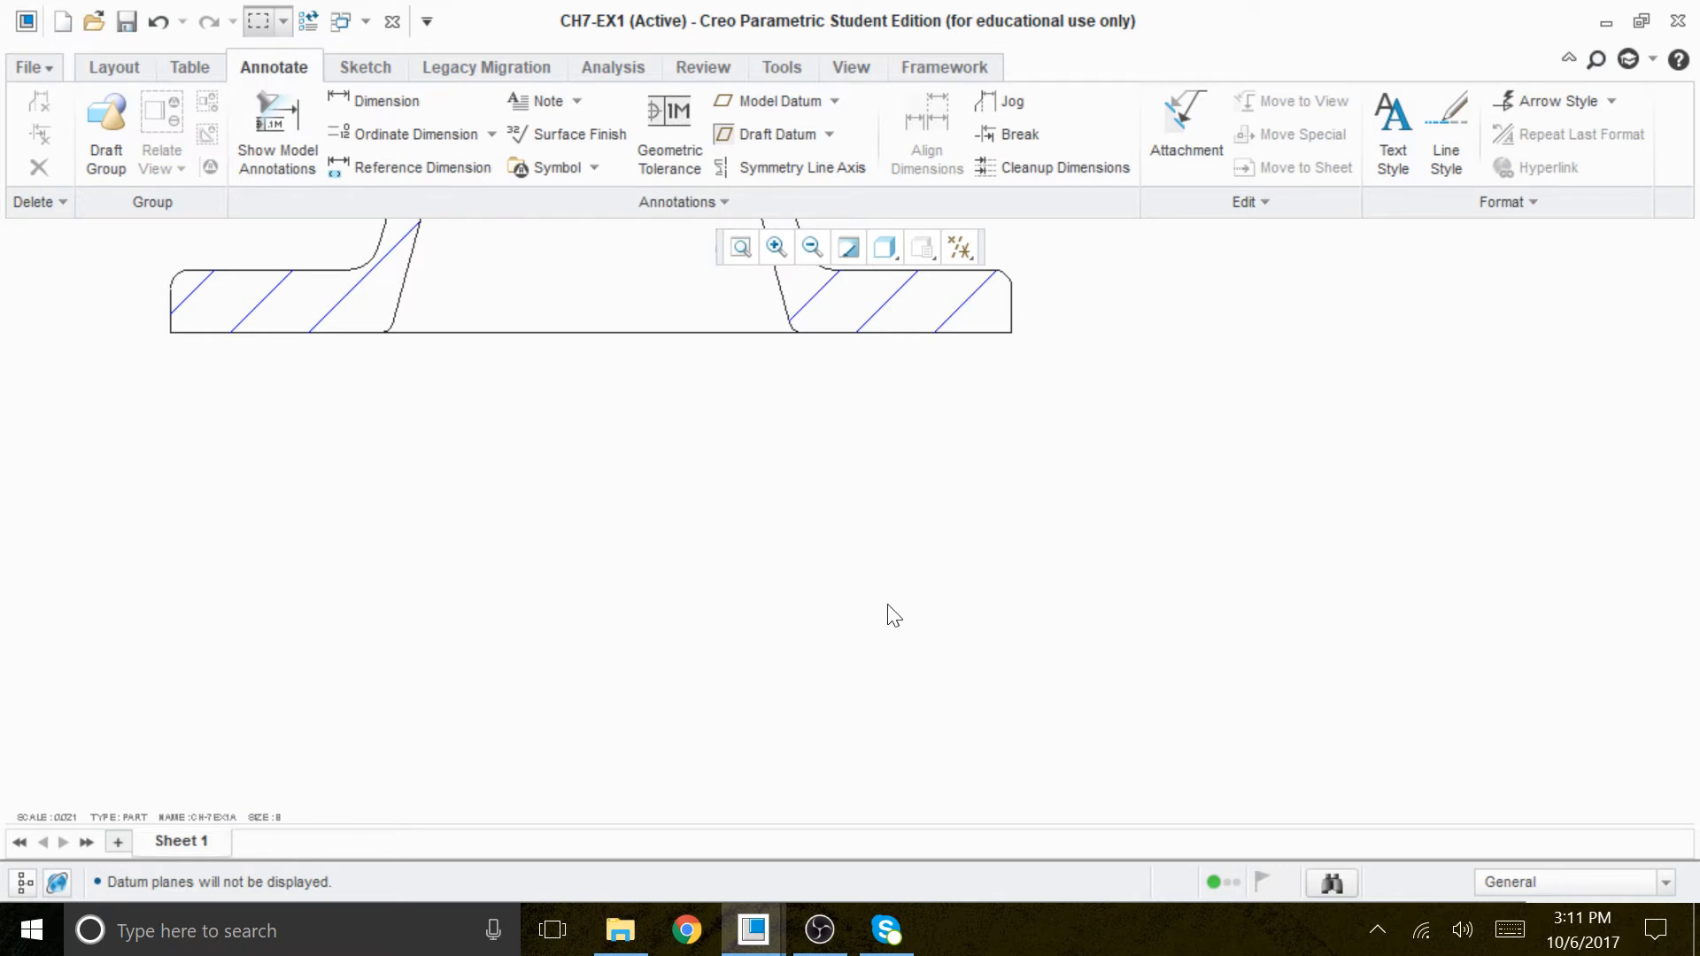
Halve the overall hatch spacing of the sectioned front view, browse the retrievable hatch patterns, and finish the hatch changes.
middle_click_drag(885, 682, 810, 925)
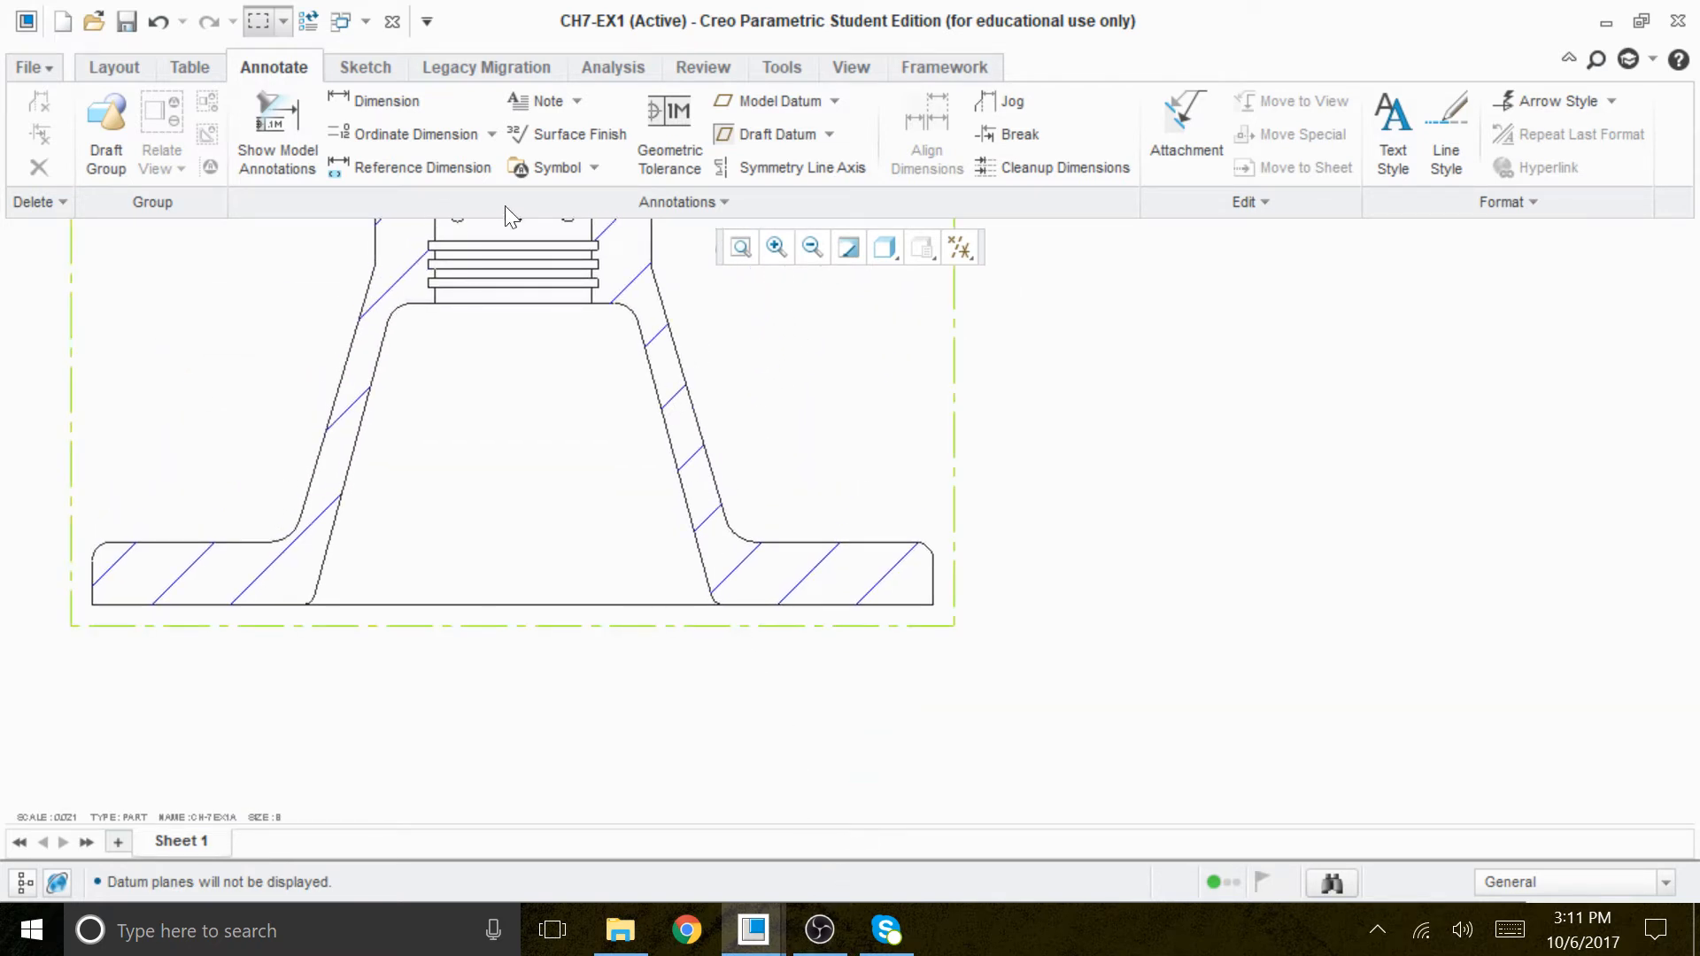
left_click(115, 67)
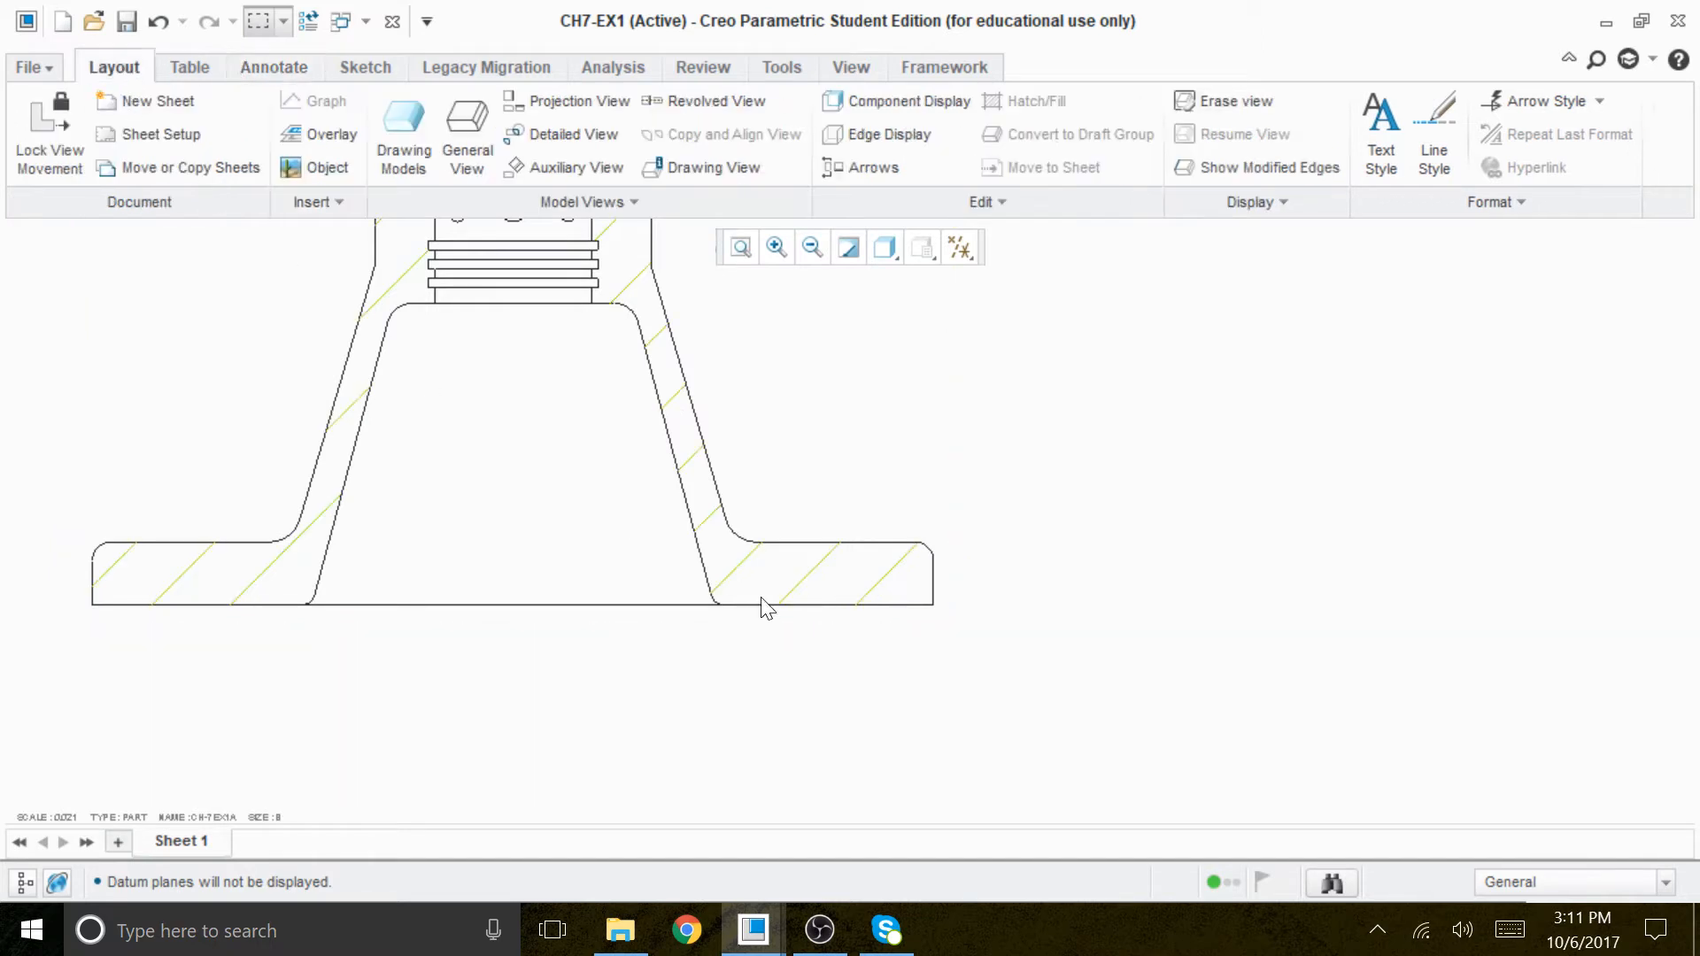
left_click(676, 402)
double_click(677, 403)
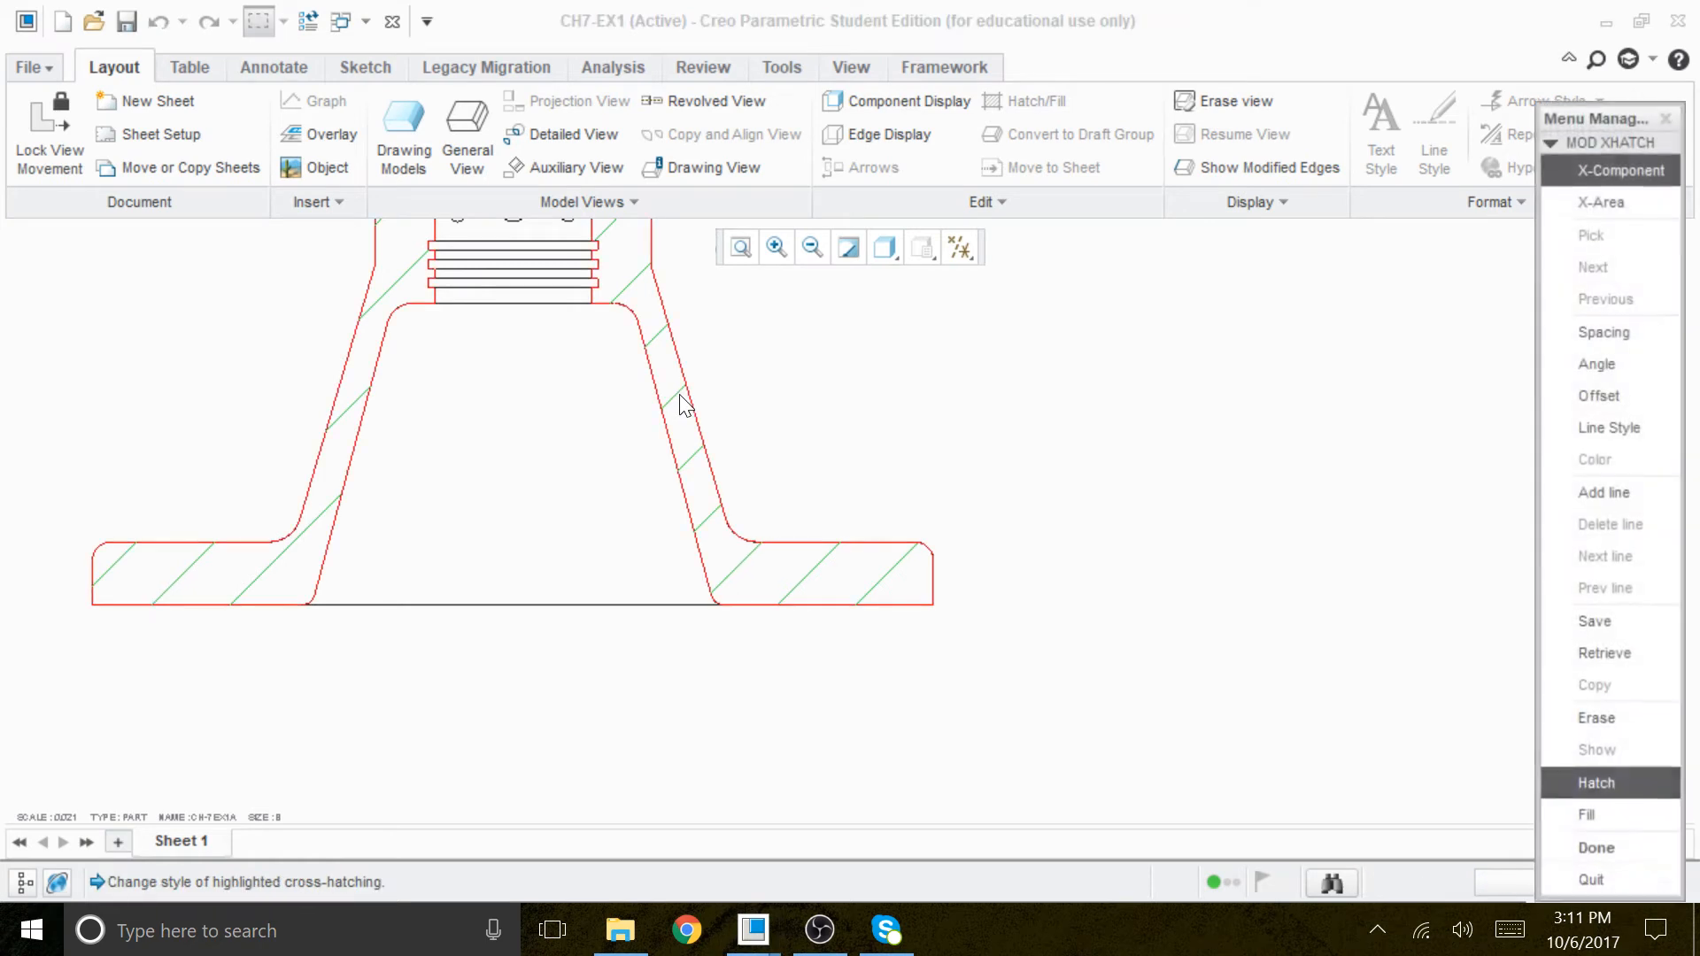
left_click_drag(1638, 112, 1298, 45)
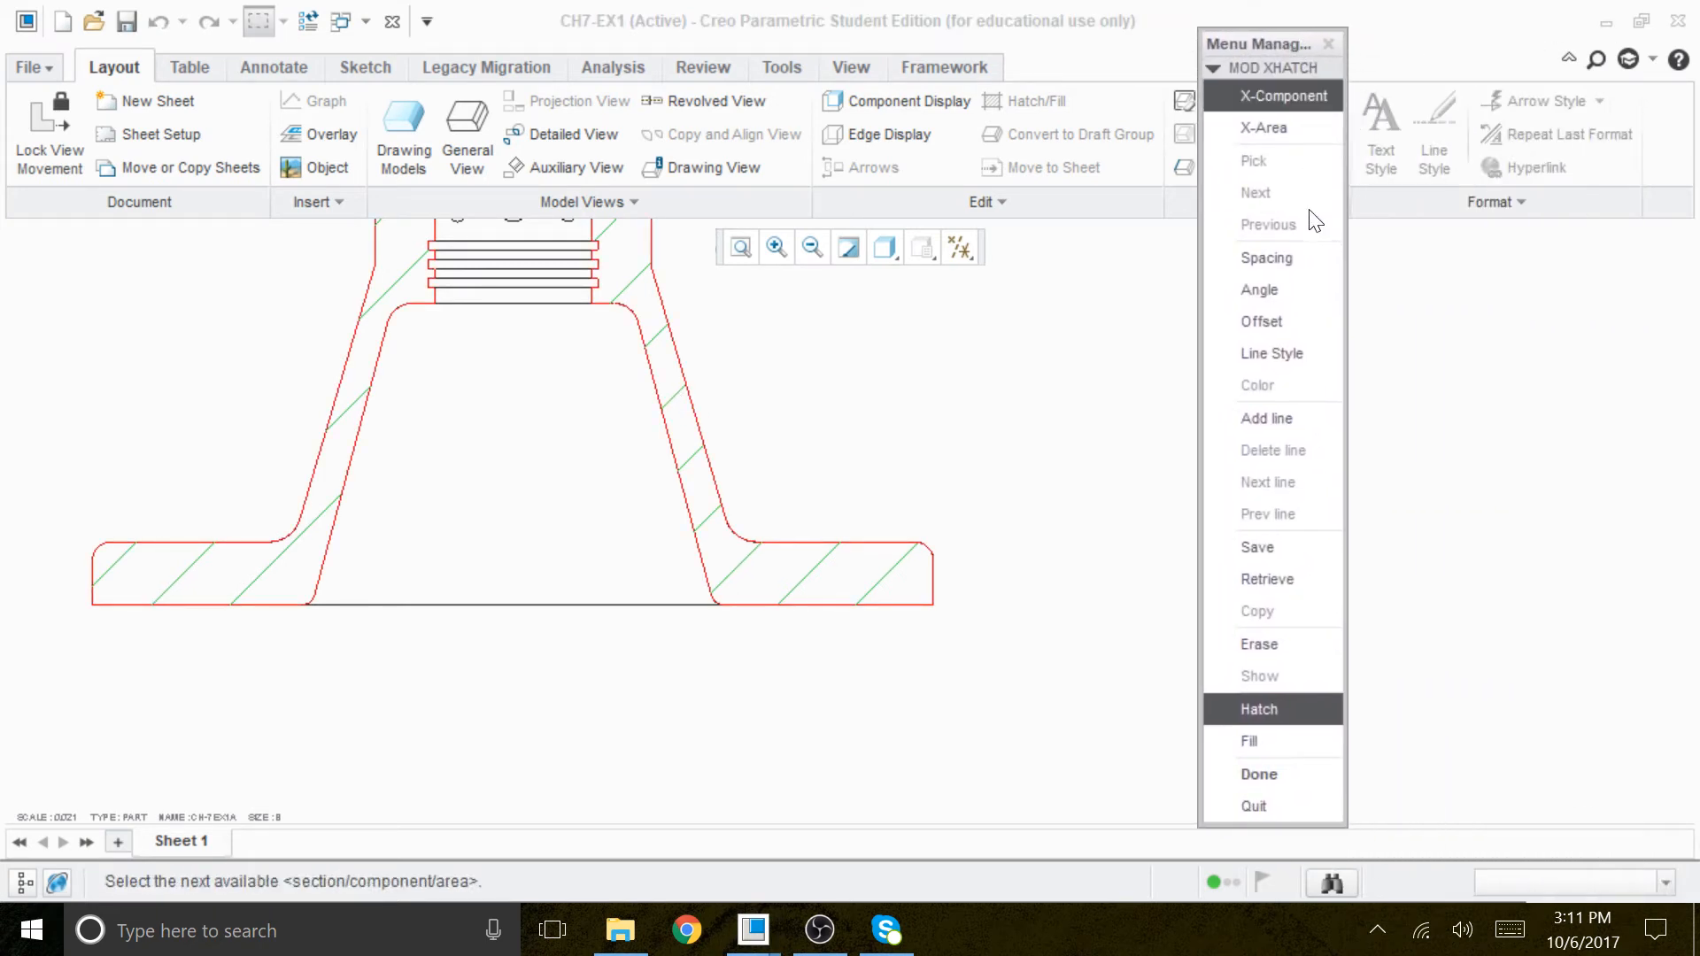
left_click(1298, 256)
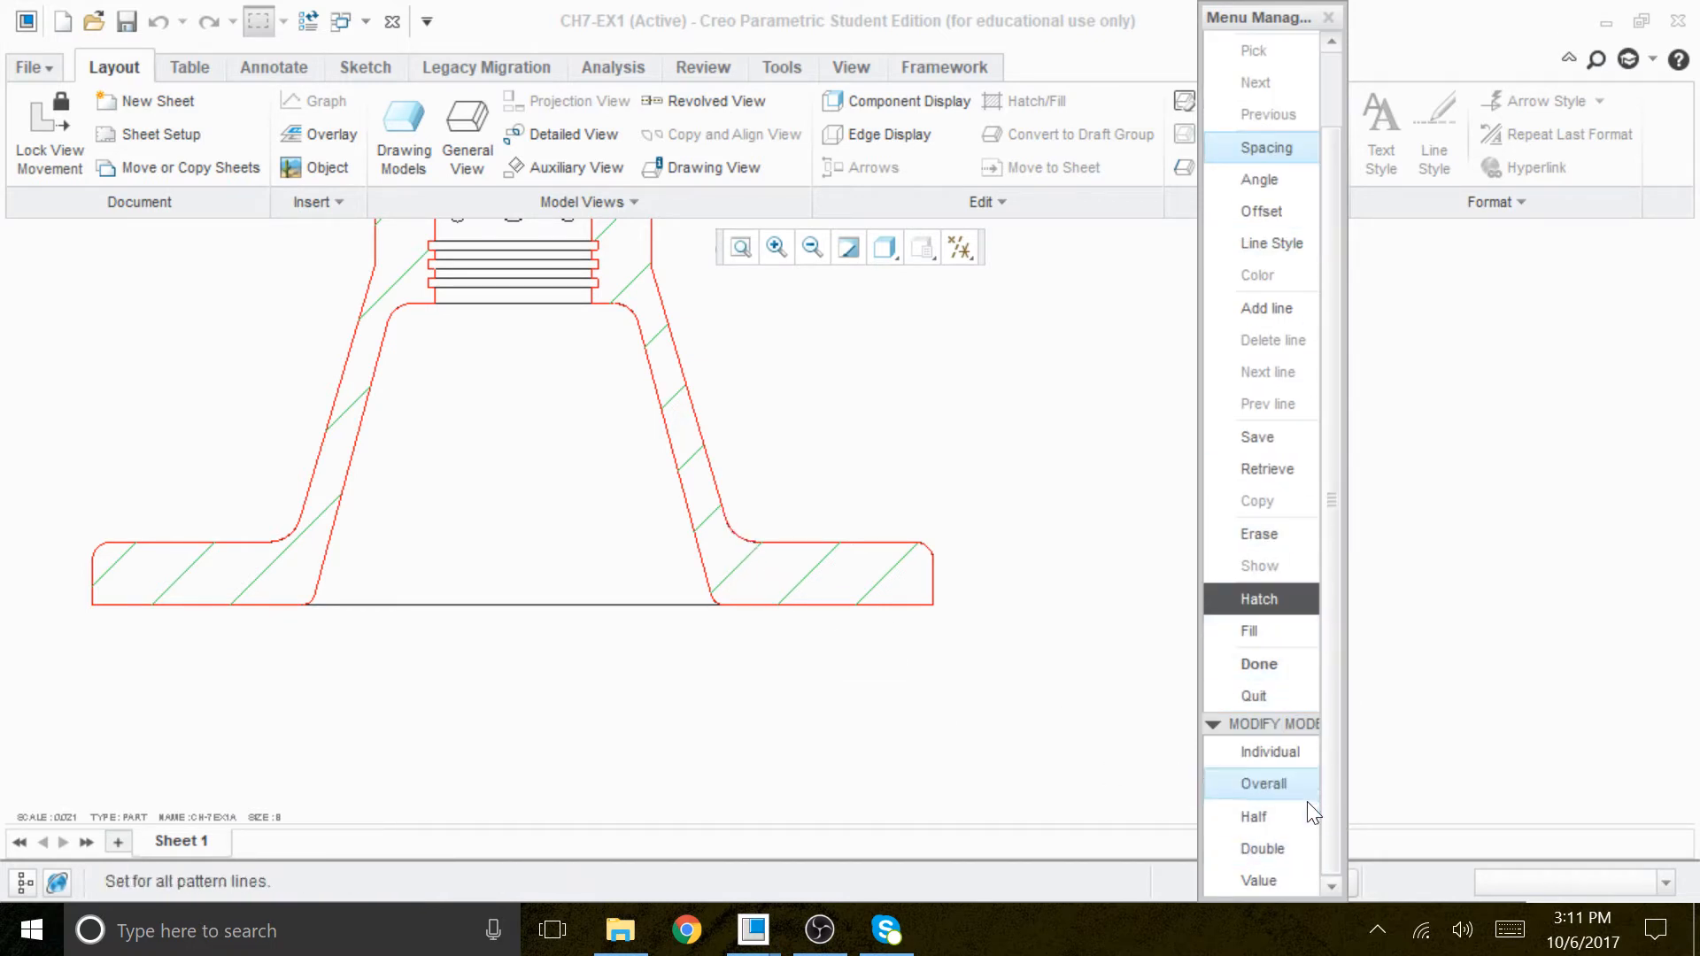
left_click(1268, 814)
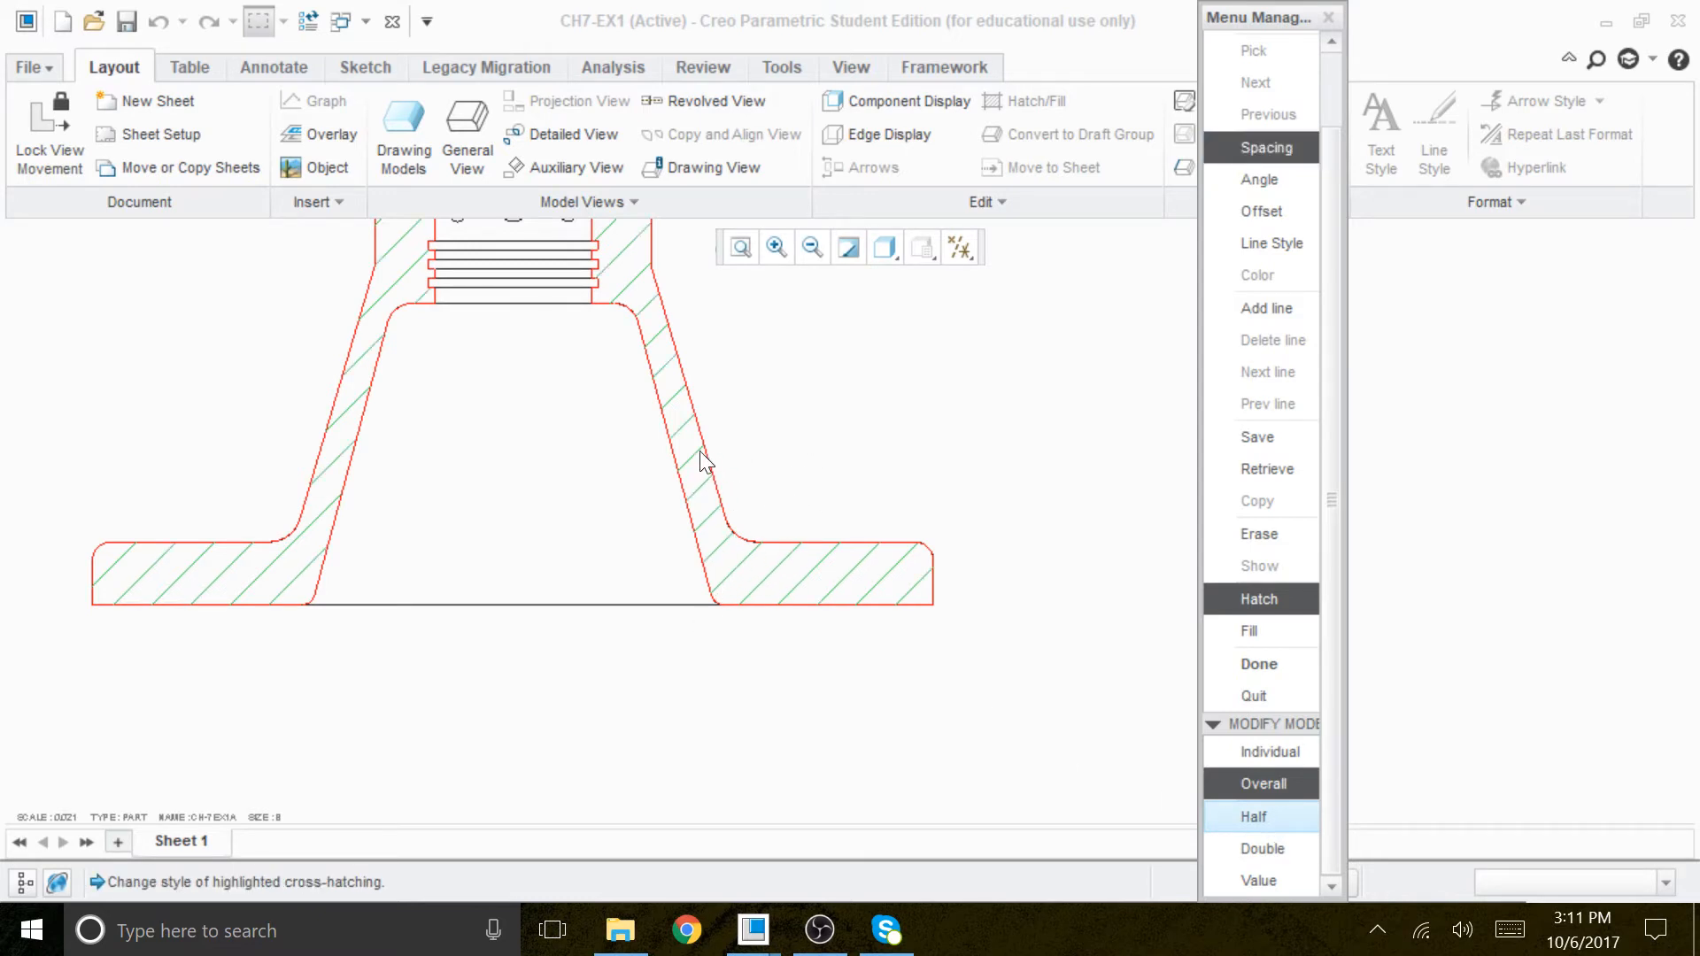
left_click(1268, 470)
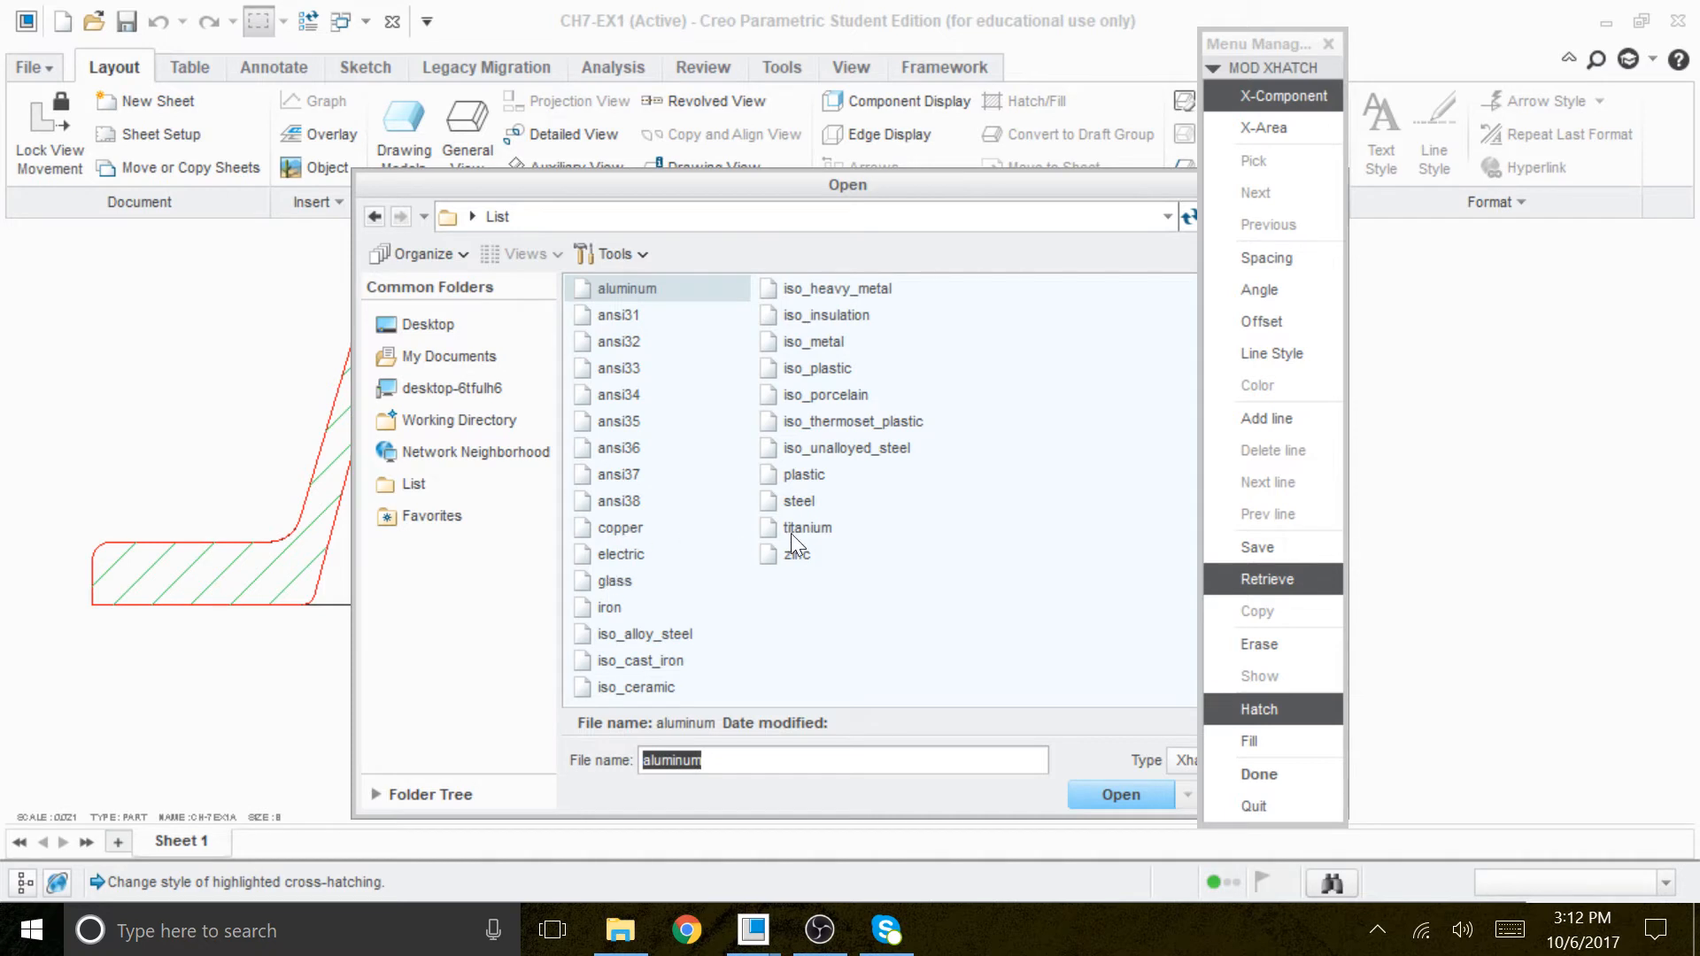
left_click(1265, 775)
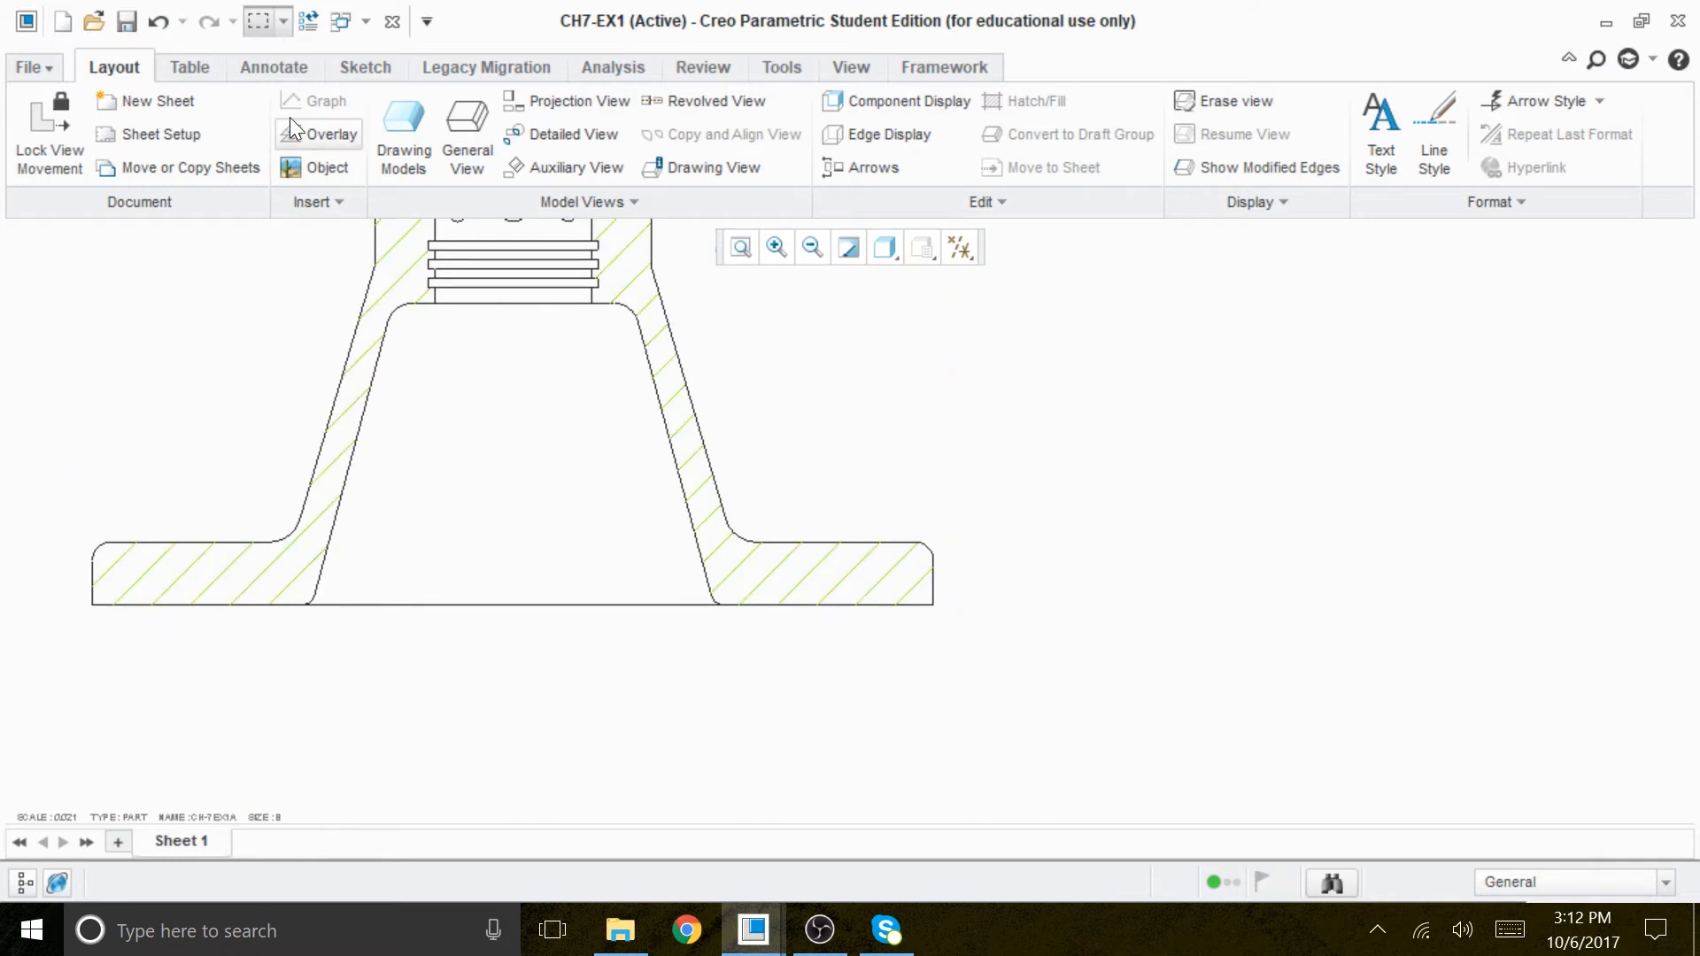
Move the right A1 section arrow closer to the top view's outline and shorten it.
scroll(885, 491, "down", 1)
scroll(889, 493, "down", 1)
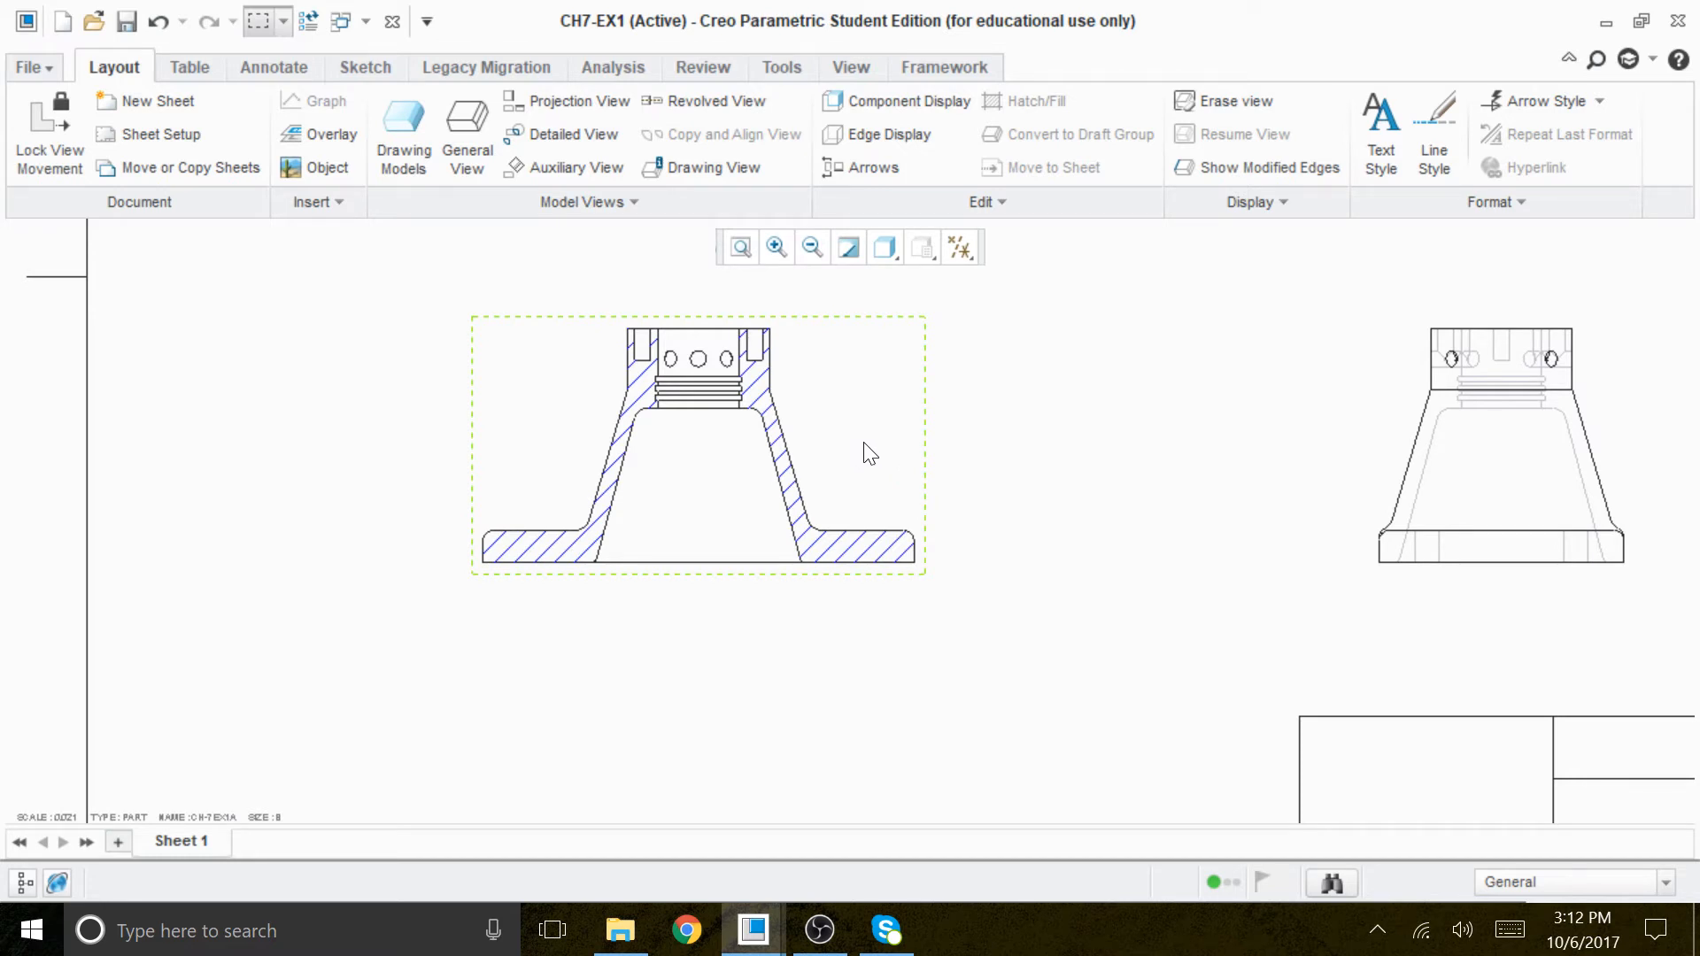
middle_click_drag(870, 454, 857, 496)
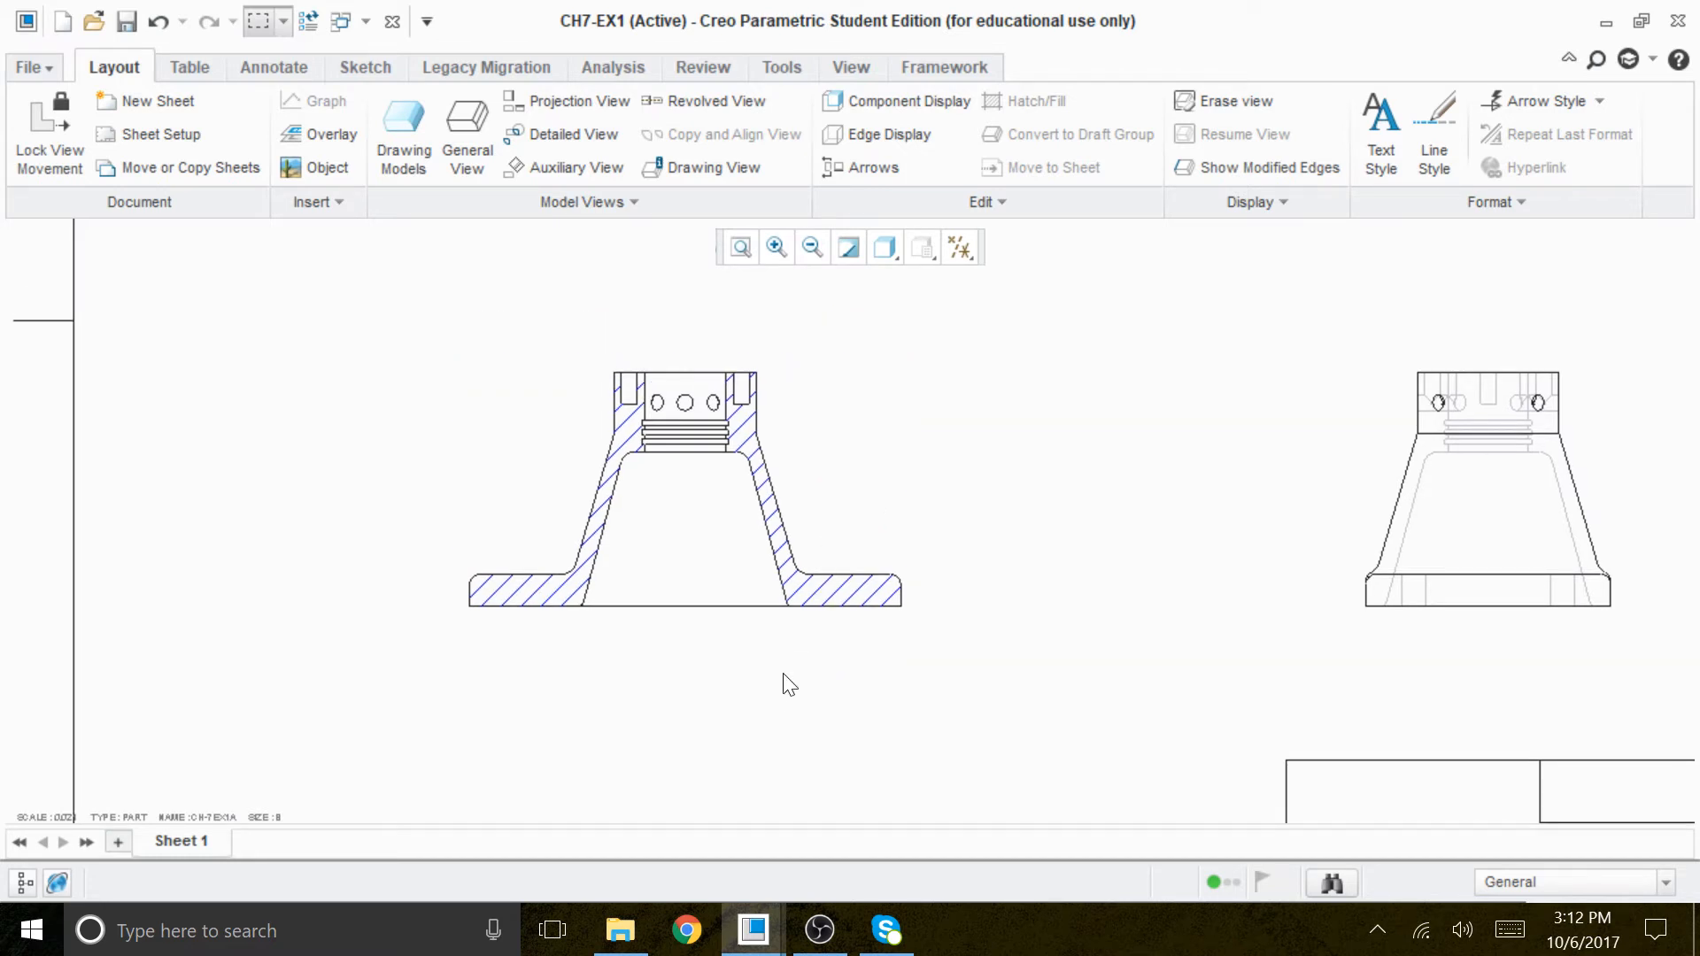
middle_click_drag(820, 526, 757, 425)
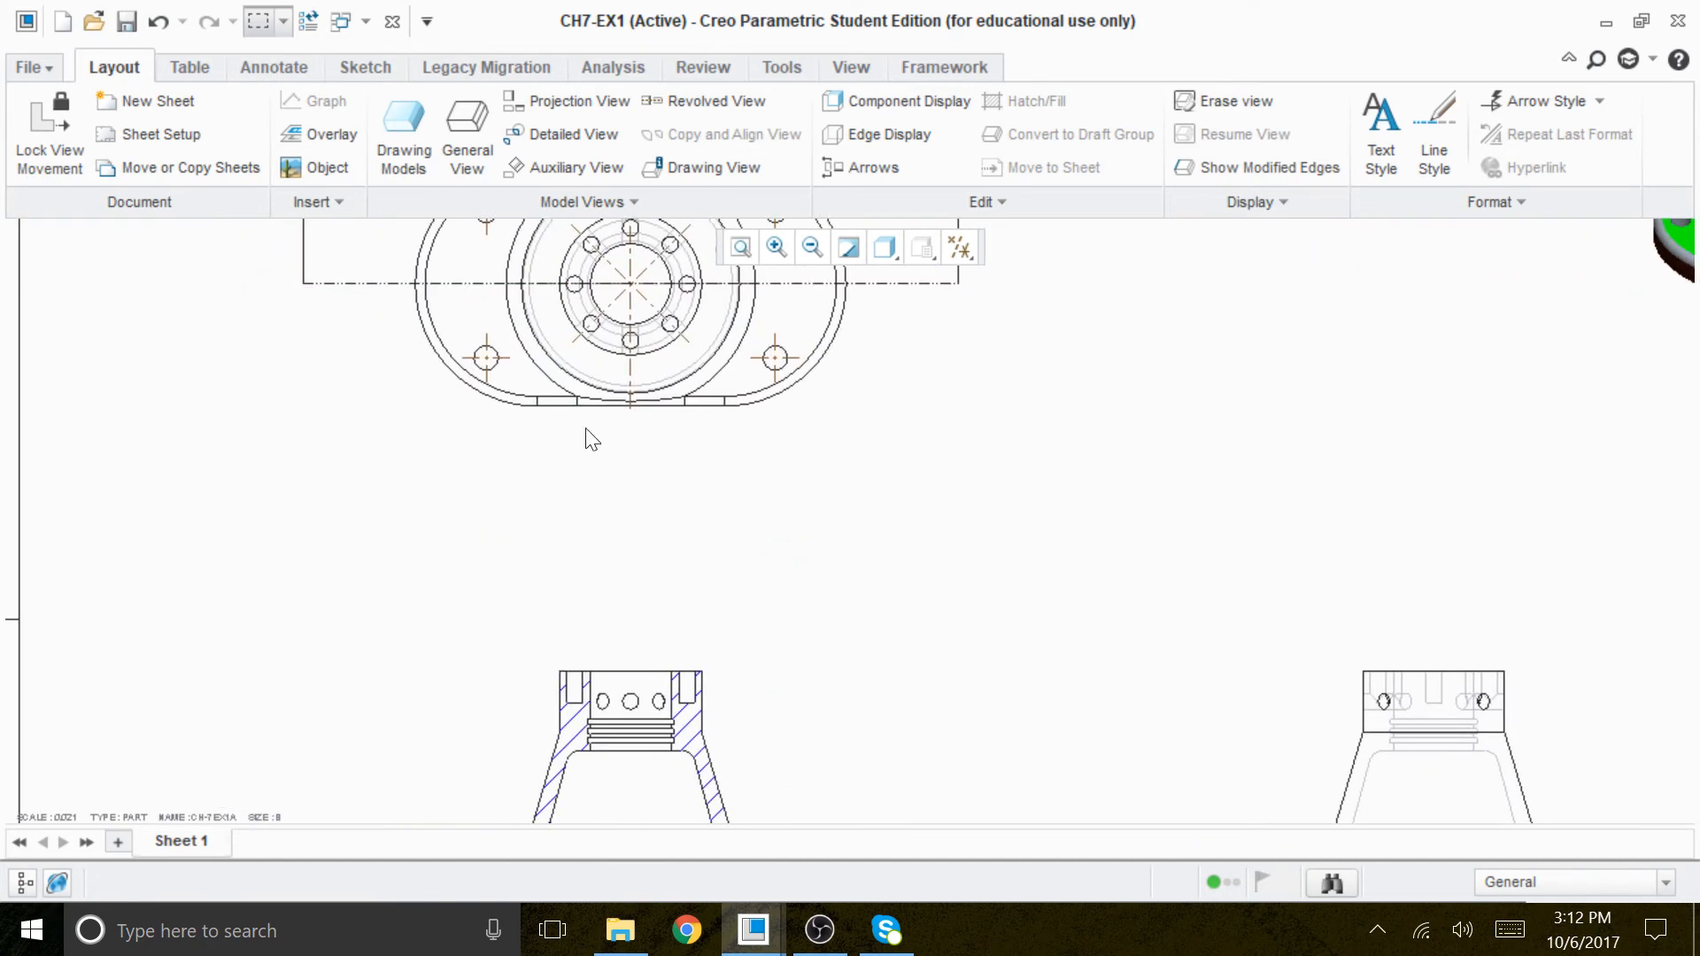
left_click(741, 248)
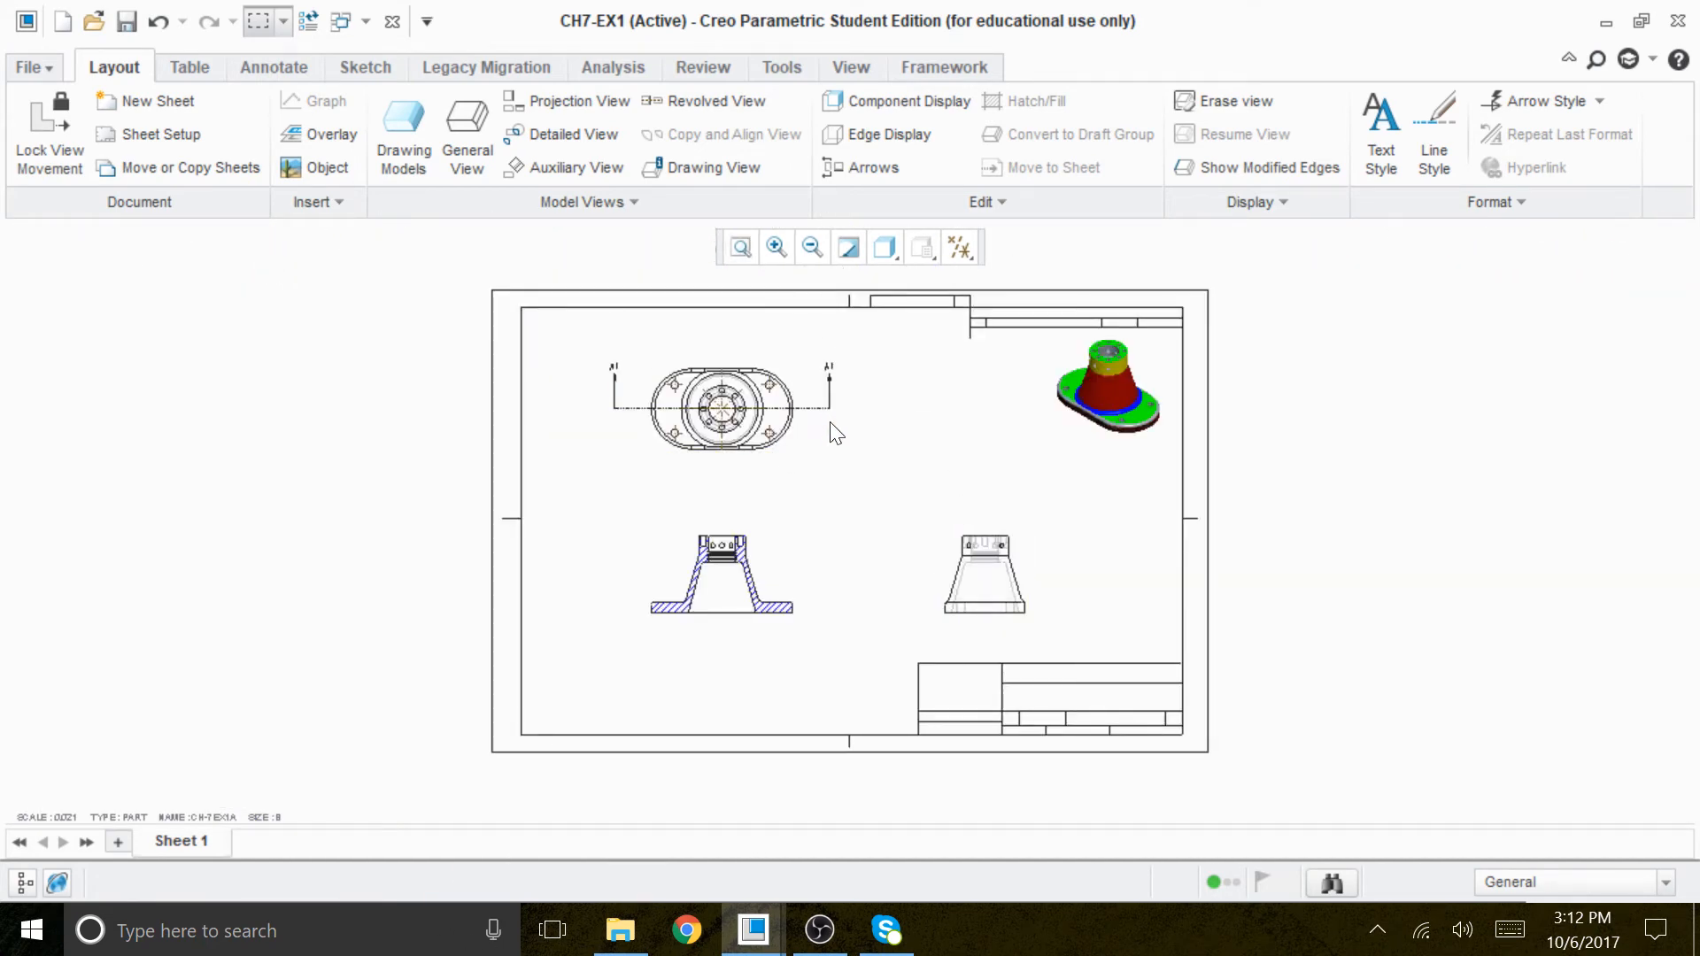
scroll(804, 361, "up", 2)
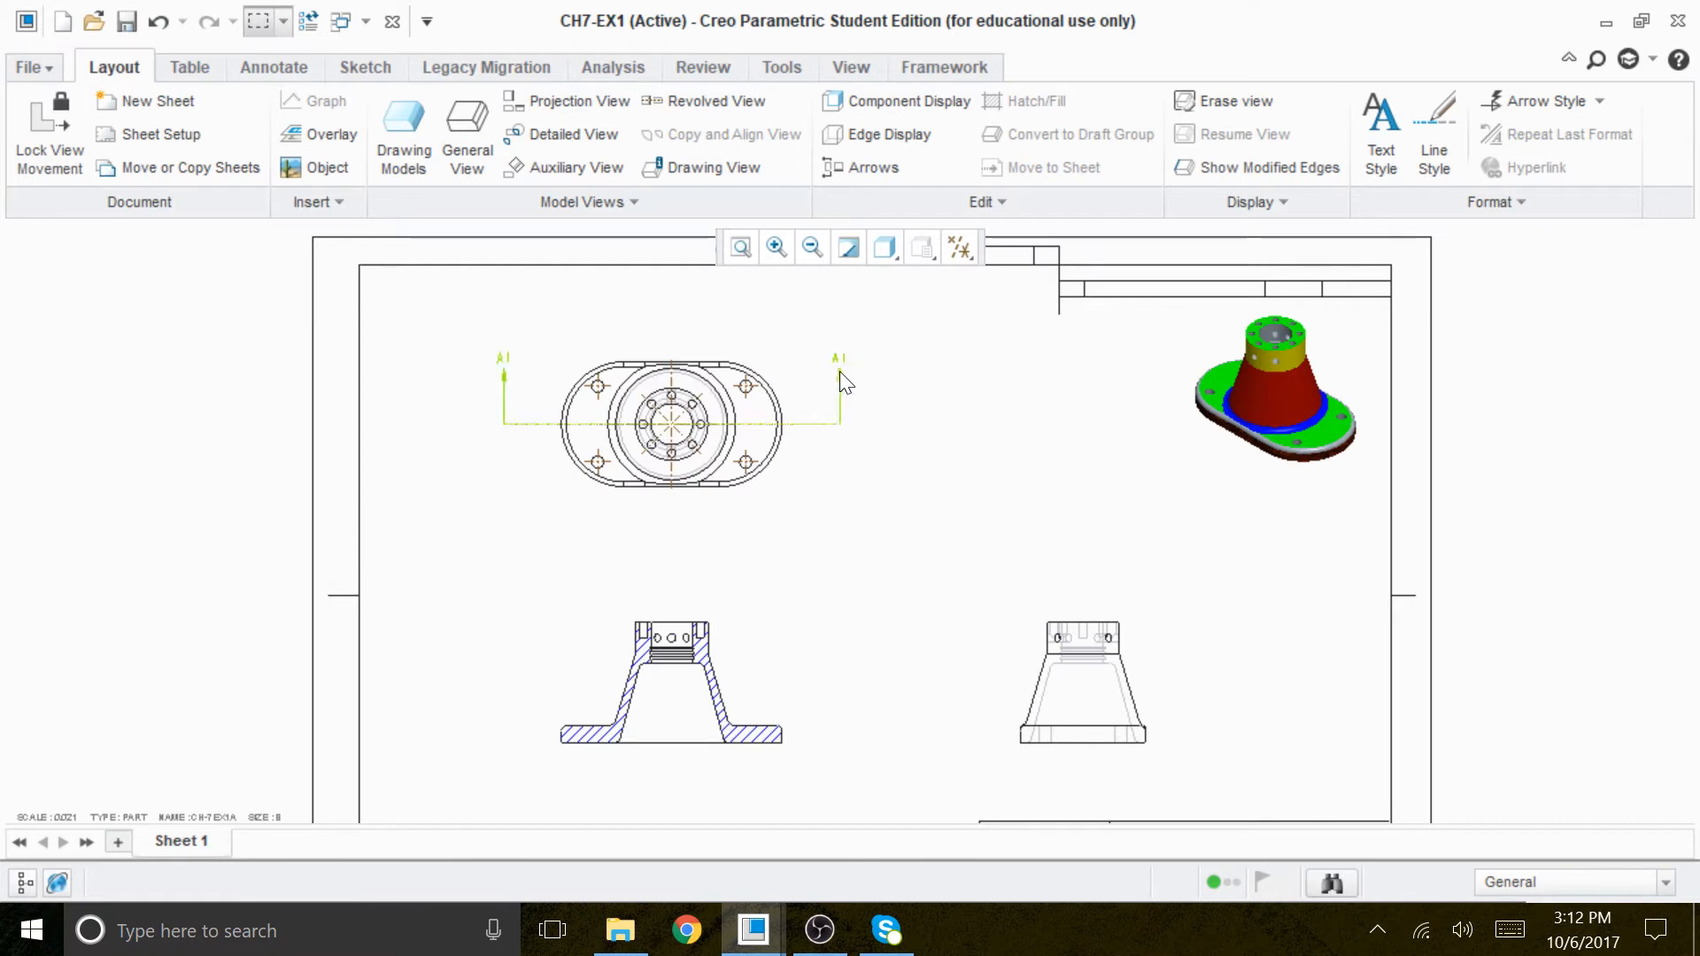
left_click_drag(842, 379, 804, 383)
Move the left A1 section arrow closer to the top view's outline, shortening it as well.
mouse_move(505, 375)
left_mouse_down()
mouse_move(549, 373)
mouse_move(506, 374)
left_mouse_up()
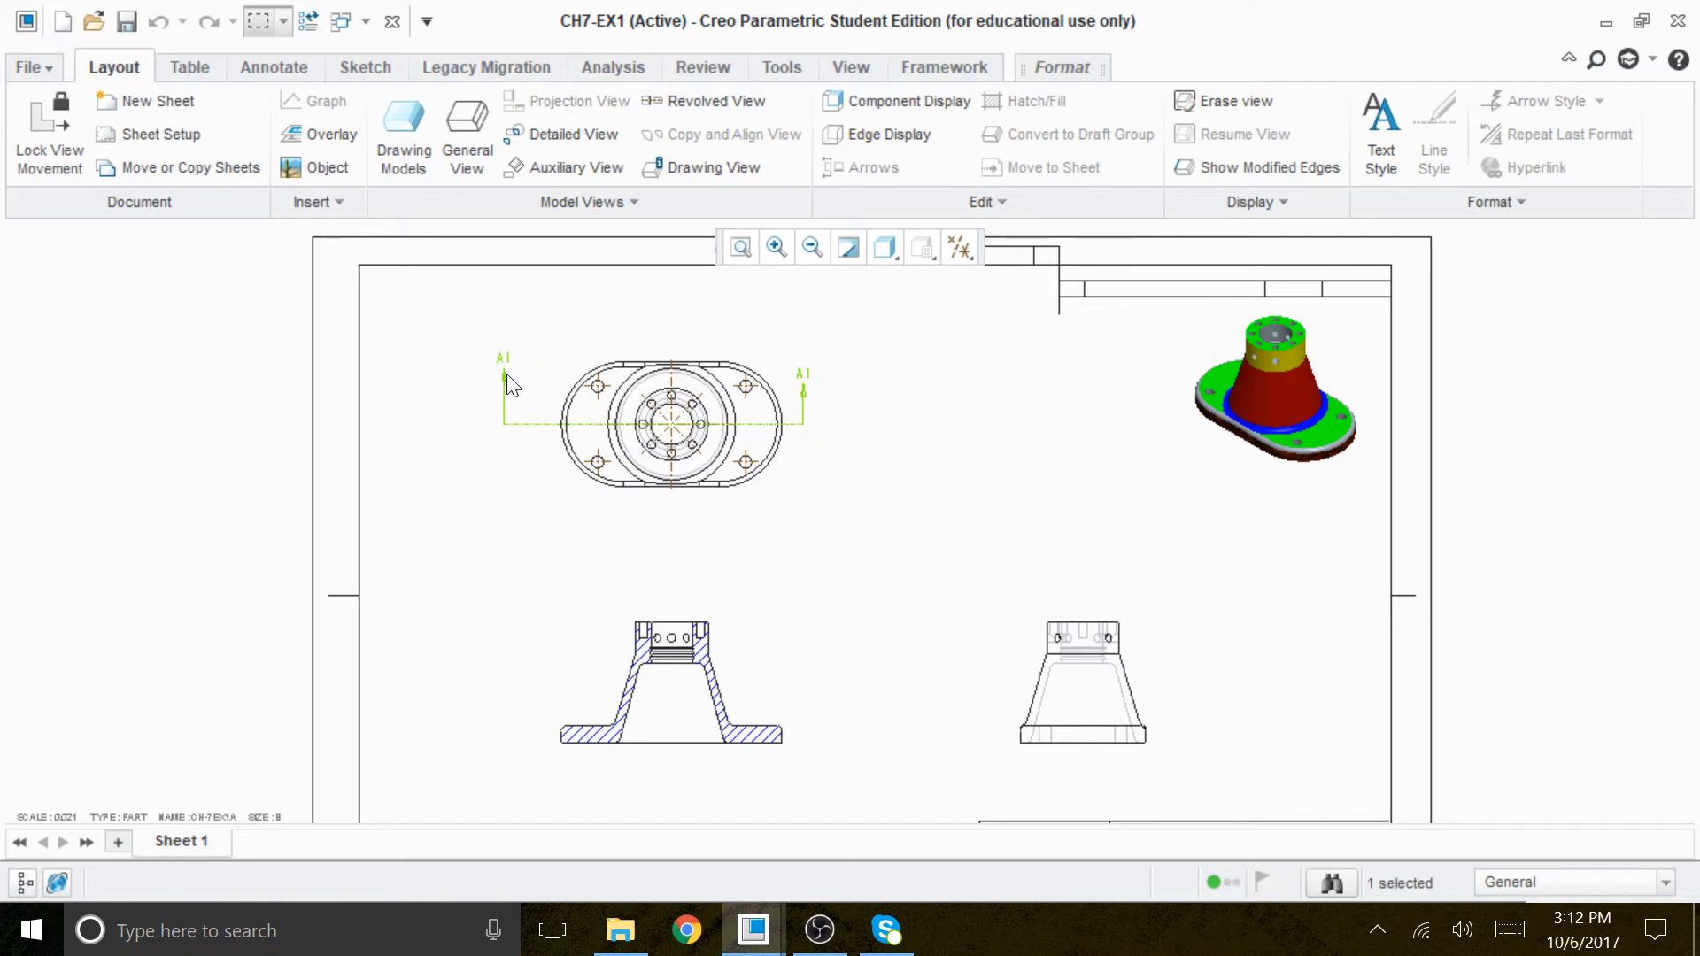
left_click(520, 388)
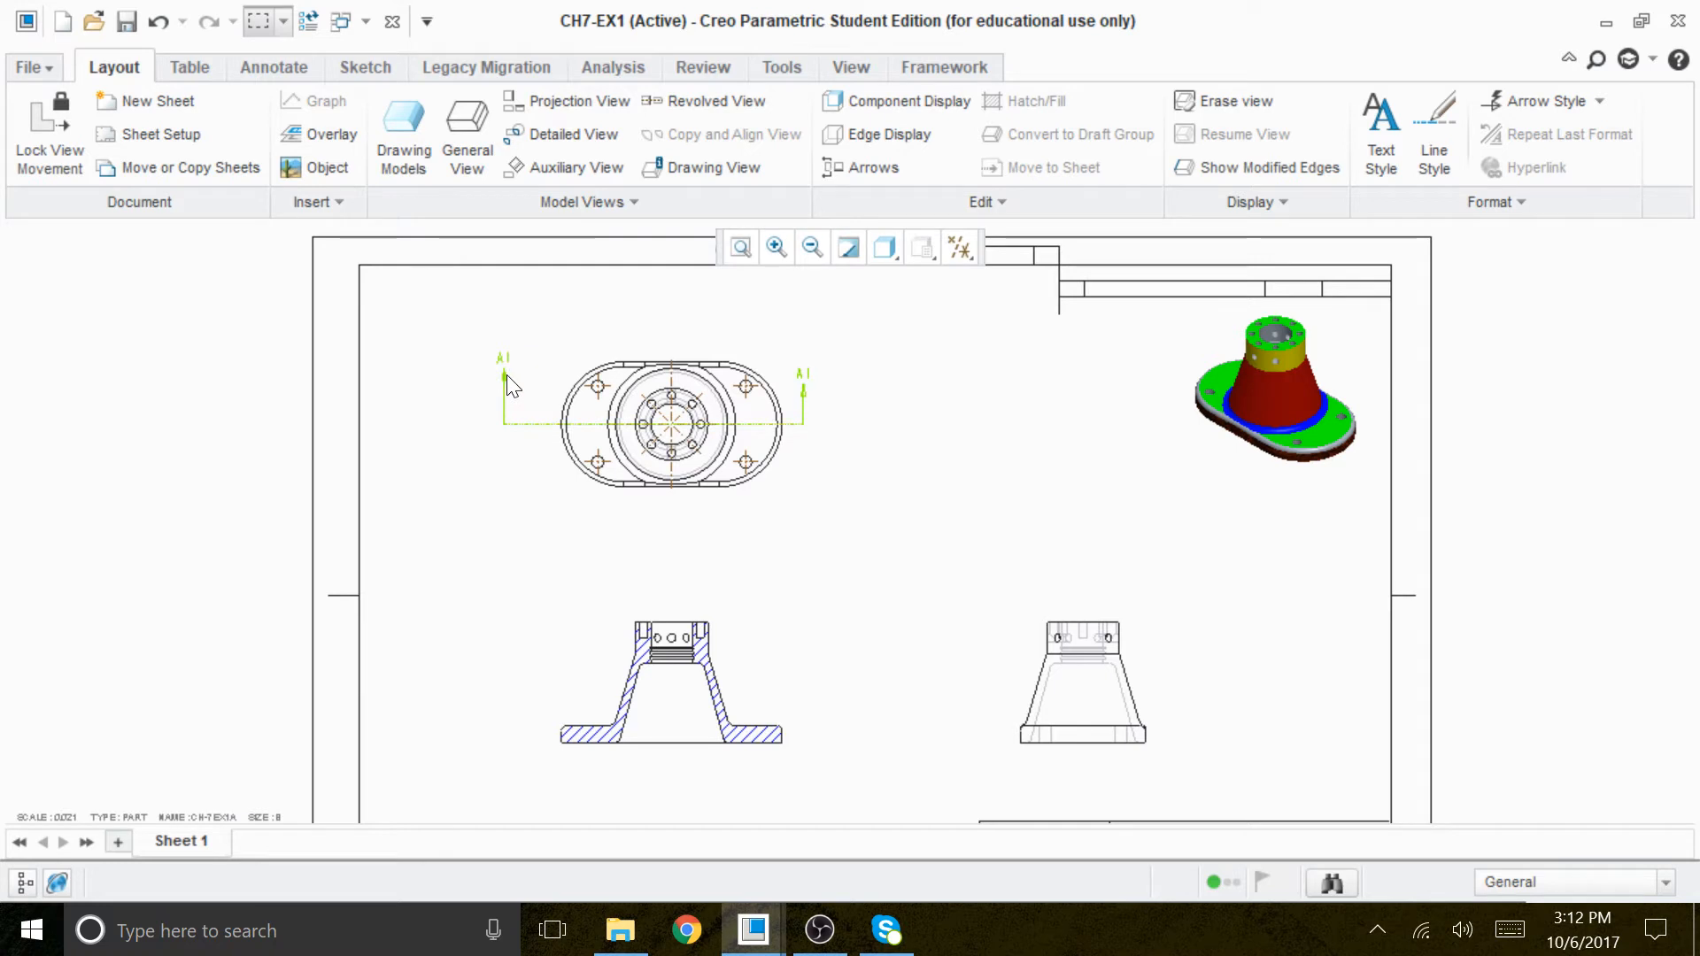
left_click(506, 380)
left_click(506, 378)
scroll(504, 393, "up", 5)
left_click(445, 375)
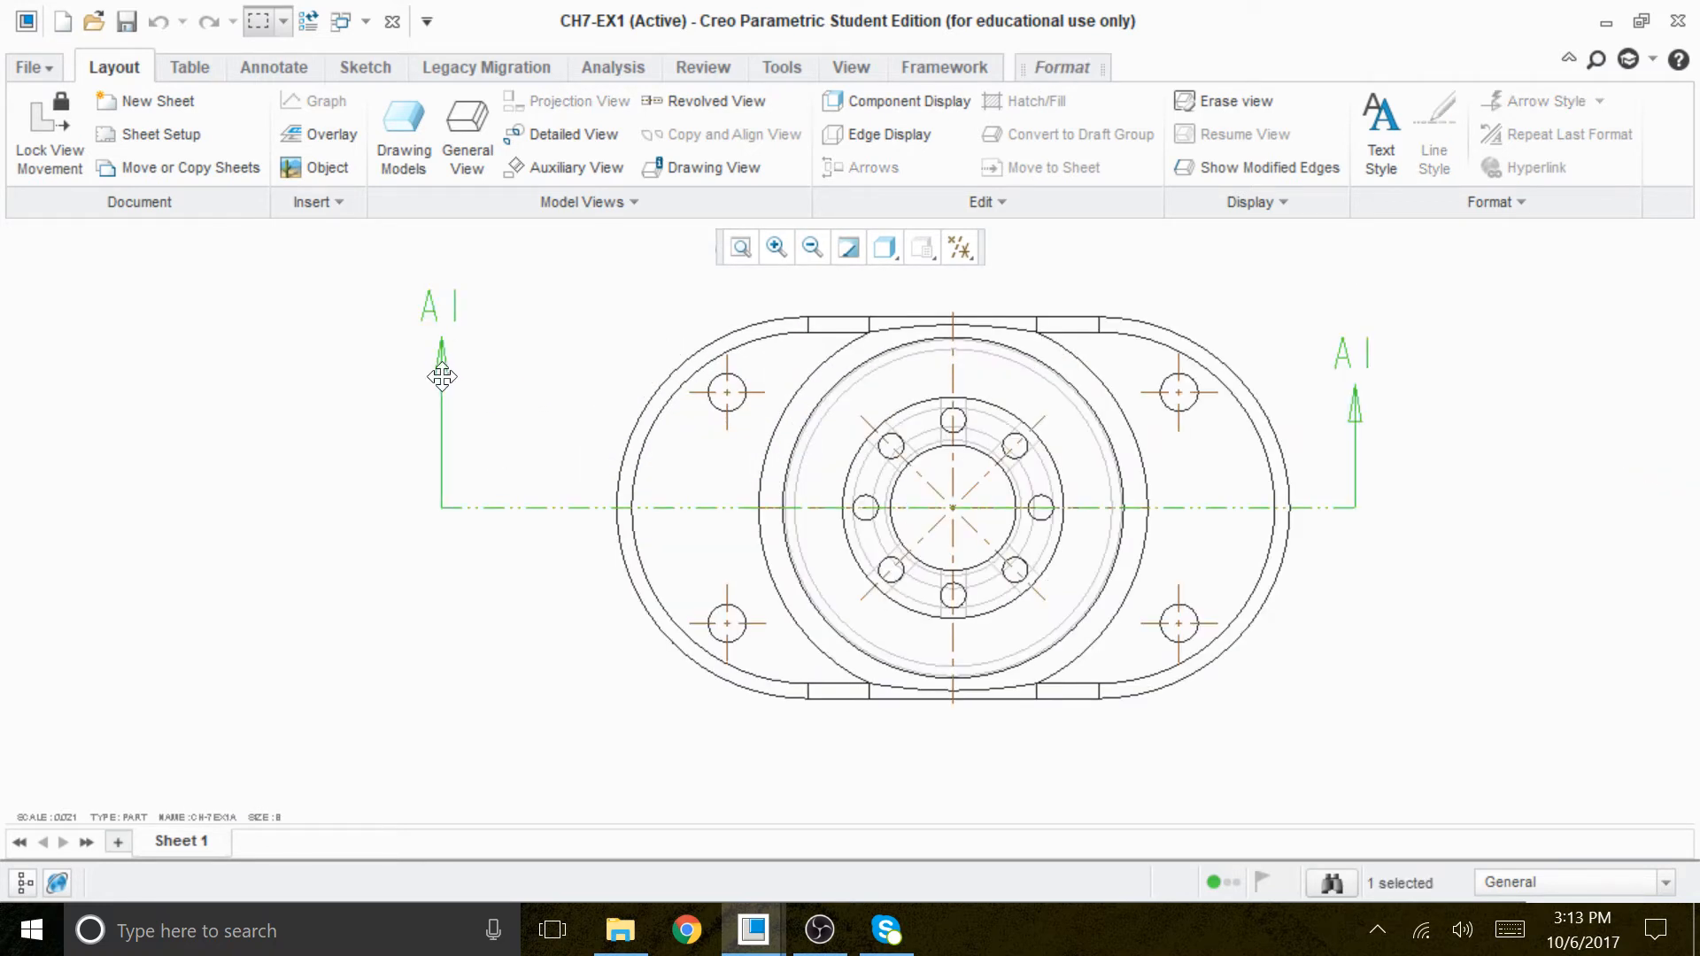
left_click_drag(444, 375, 561, 410)
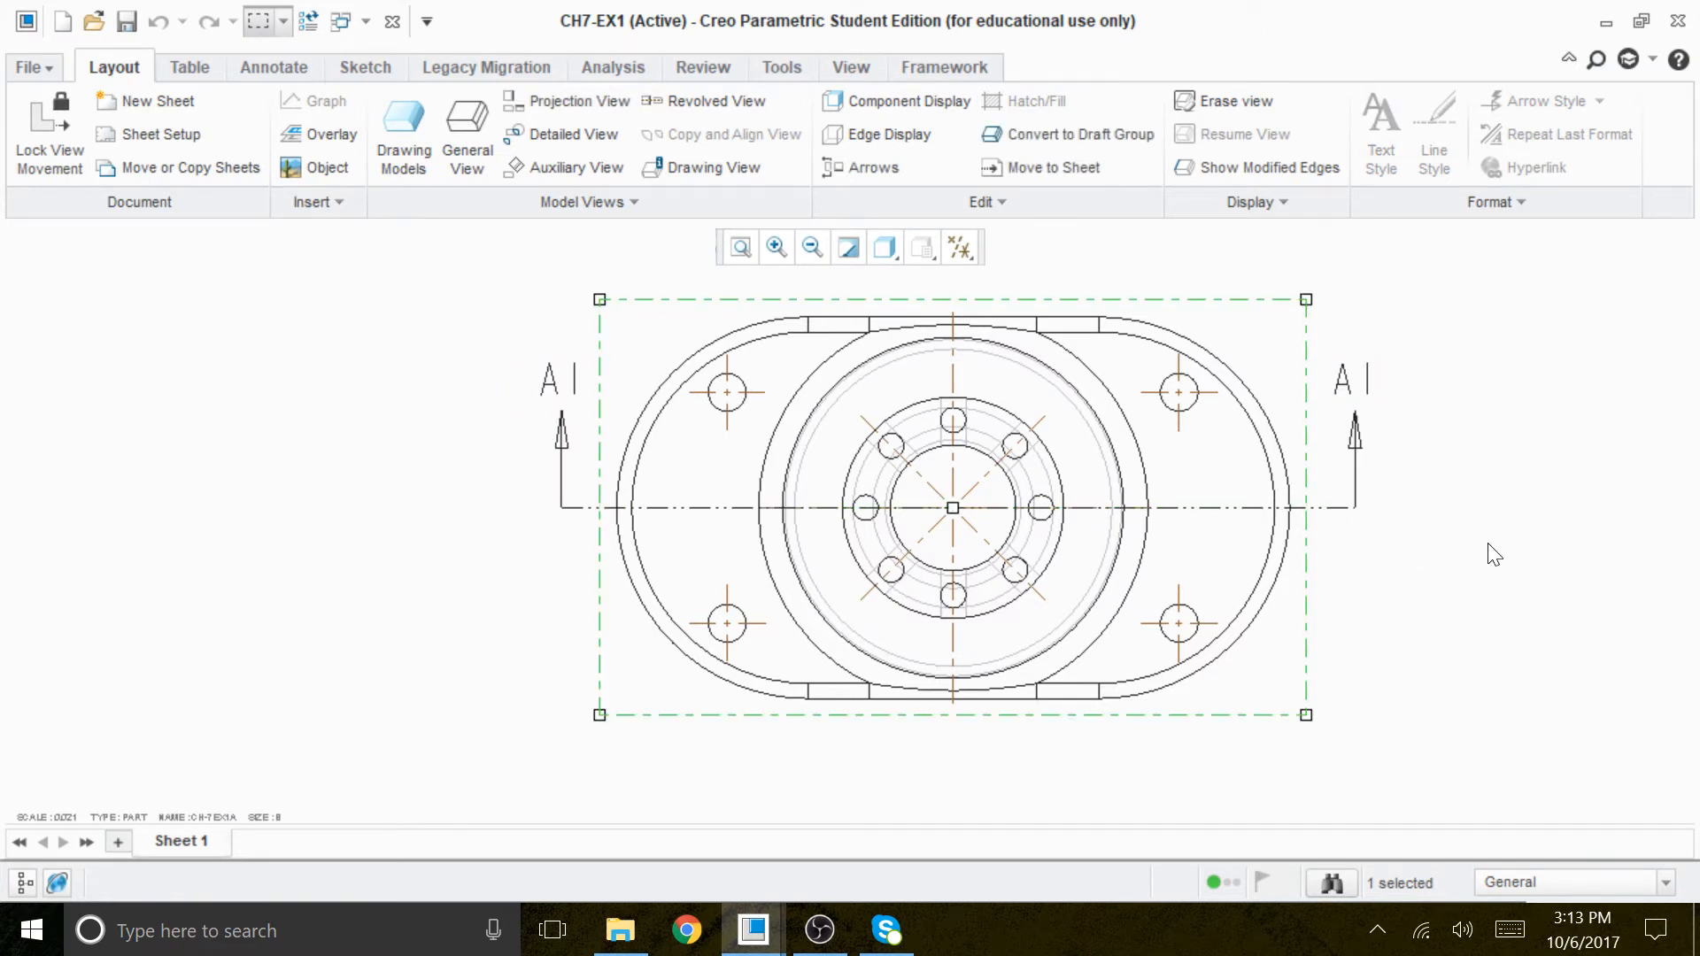
Nudge the right A1 section arrow slightly further in toward the top view's outline.
left_click(1356, 425)
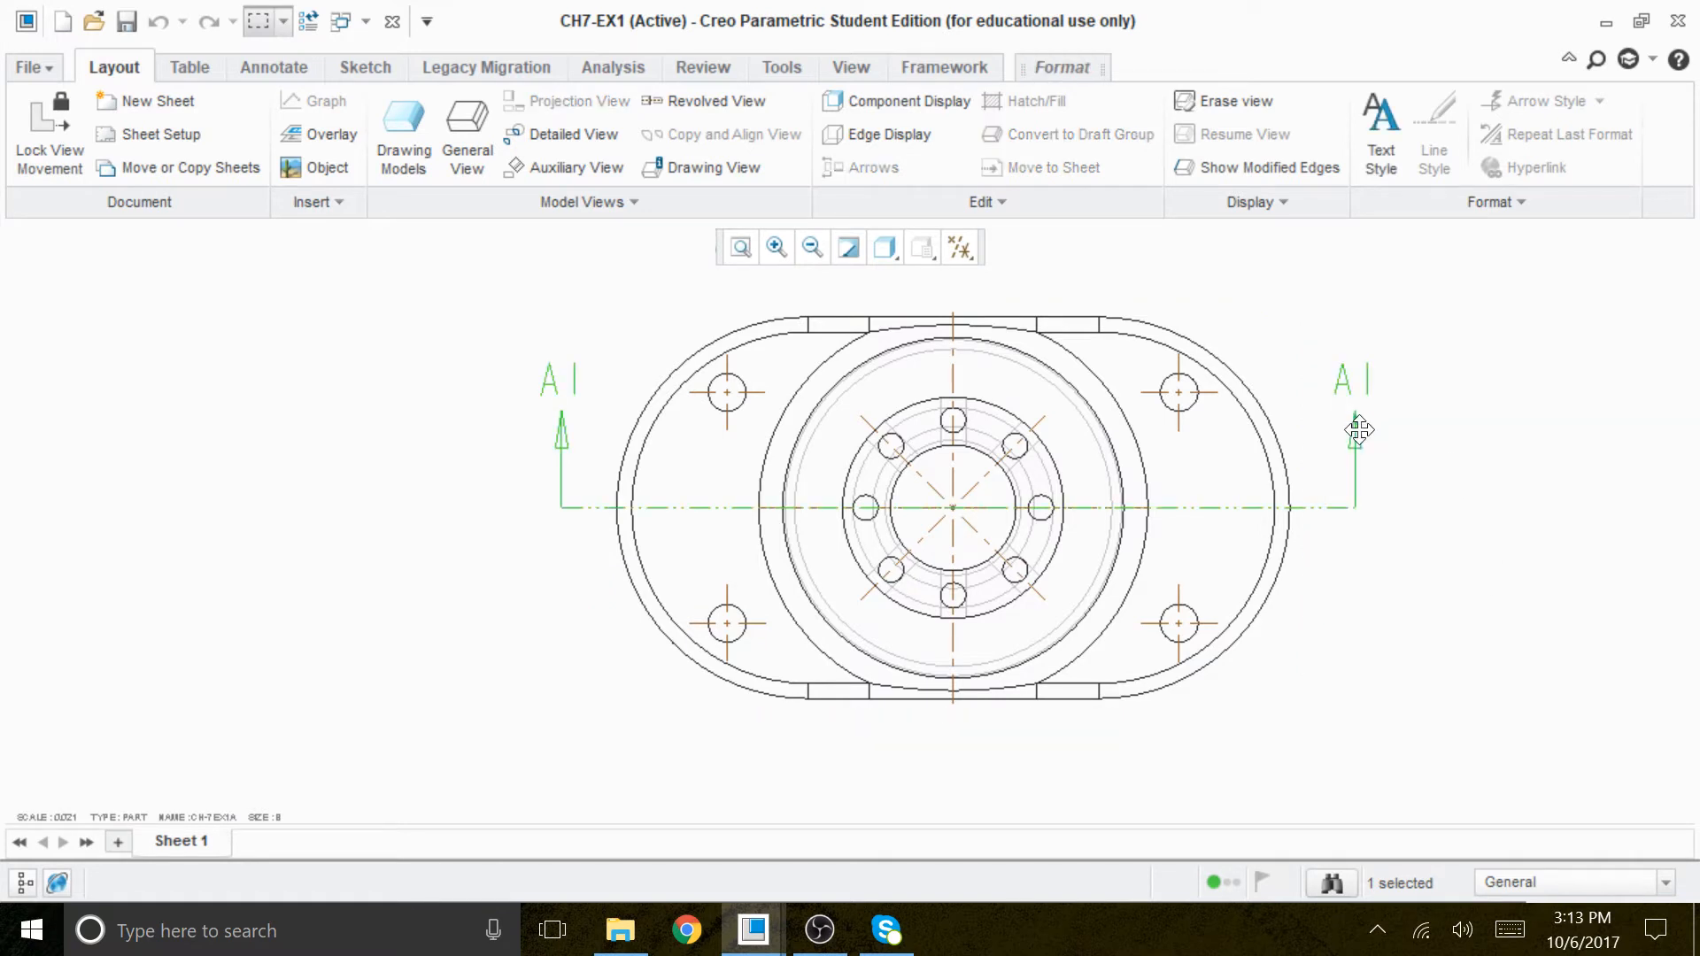
left_click_drag(1356, 438, 1334, 450)
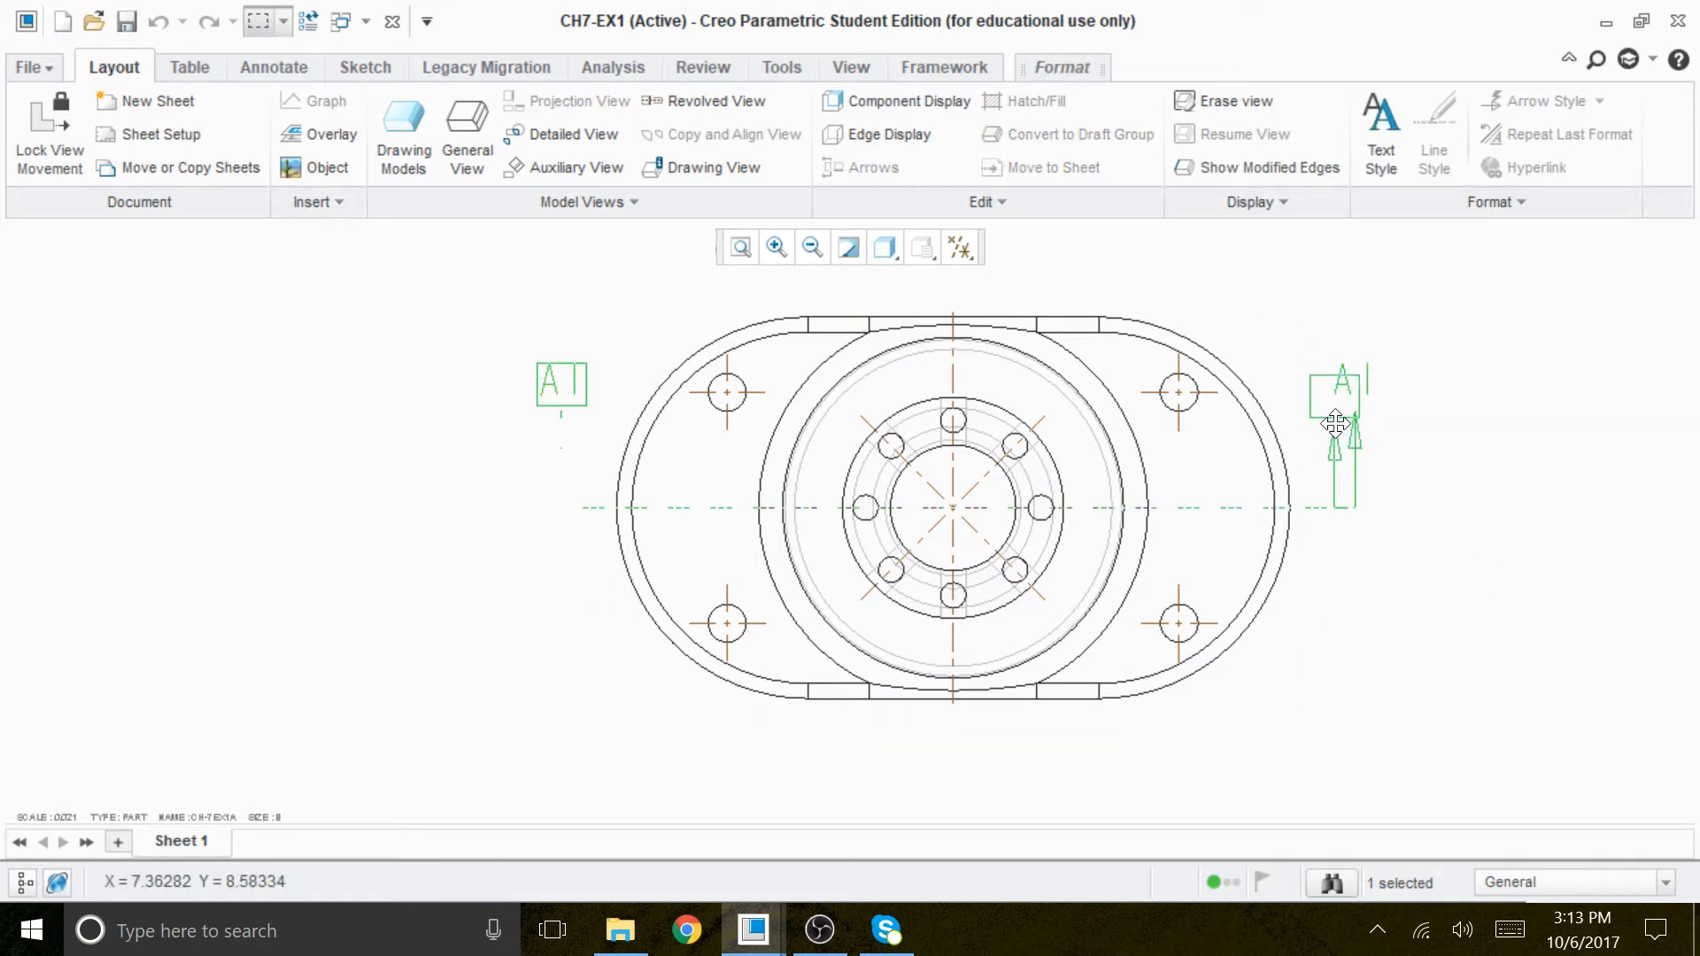
left_click(1419, 503)
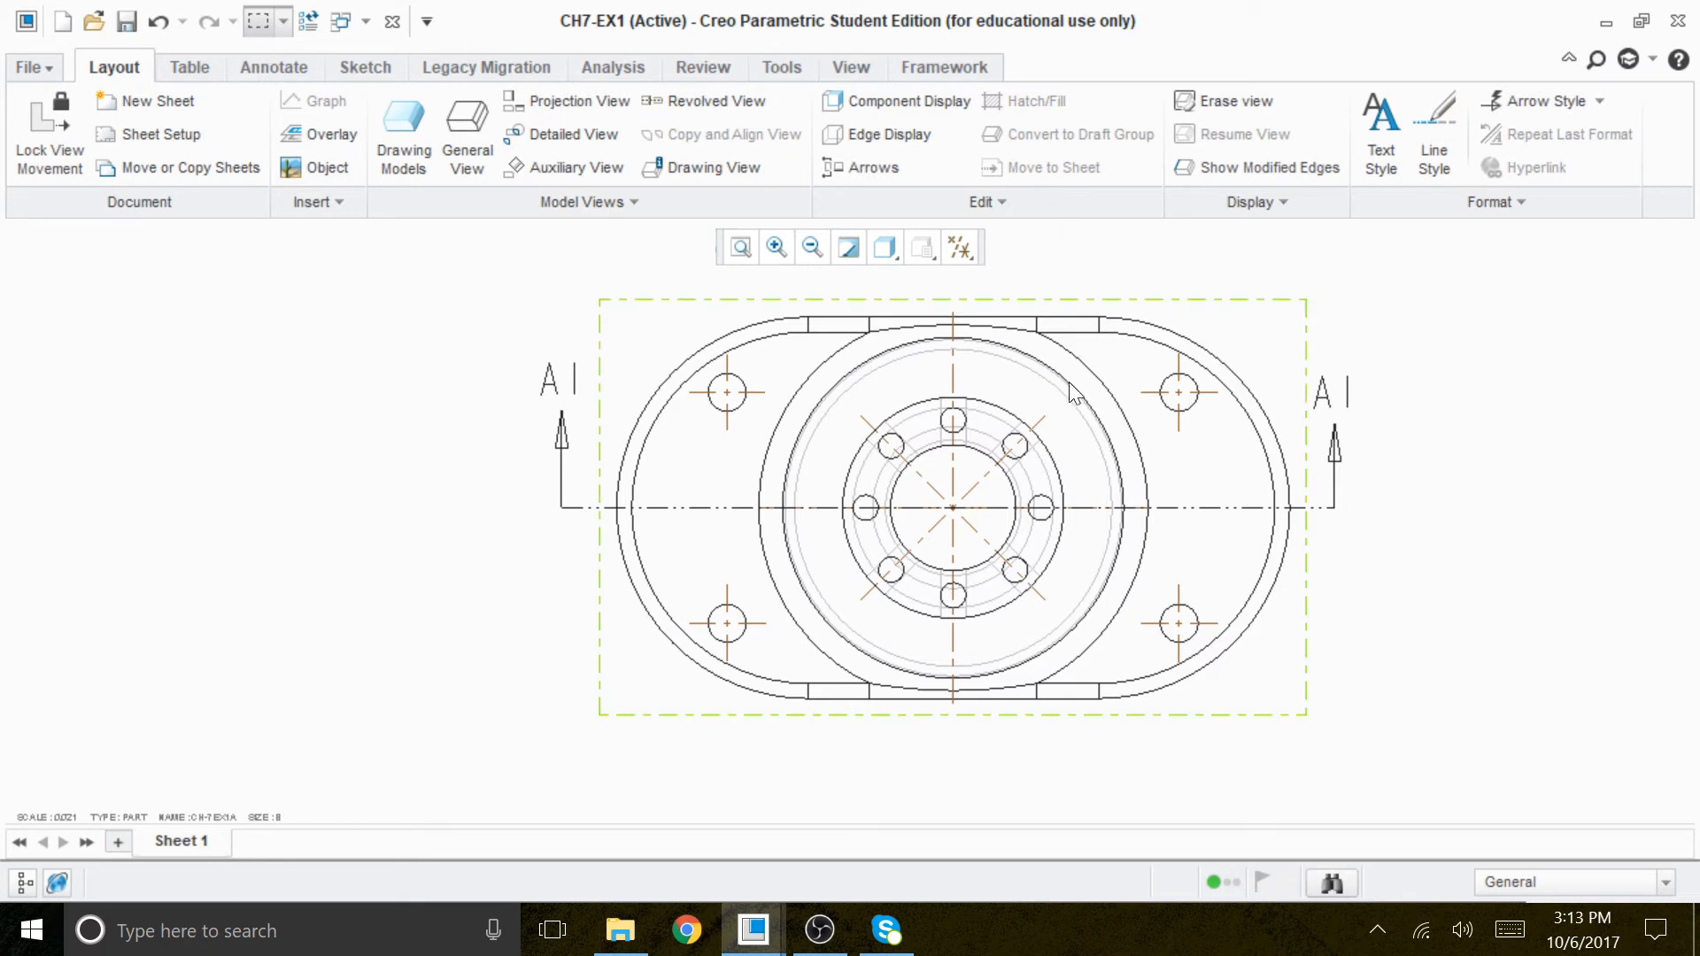
left_click(1330, 455)
left_click(1335, 464)
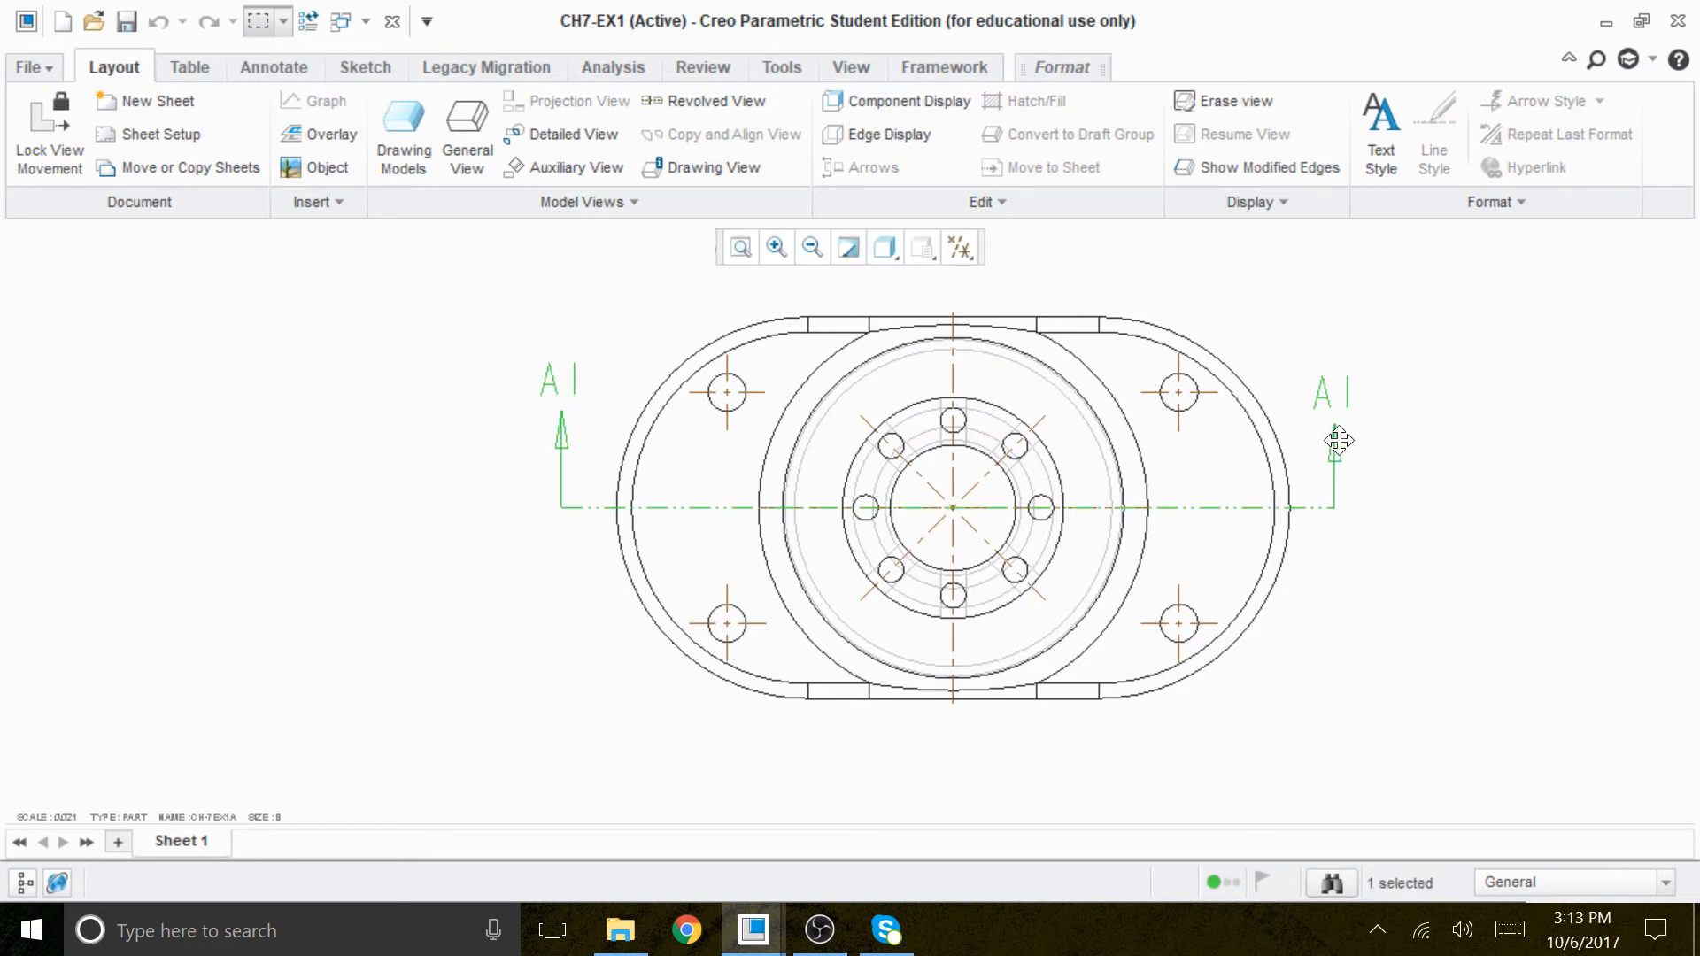
left_click(1337, 418)
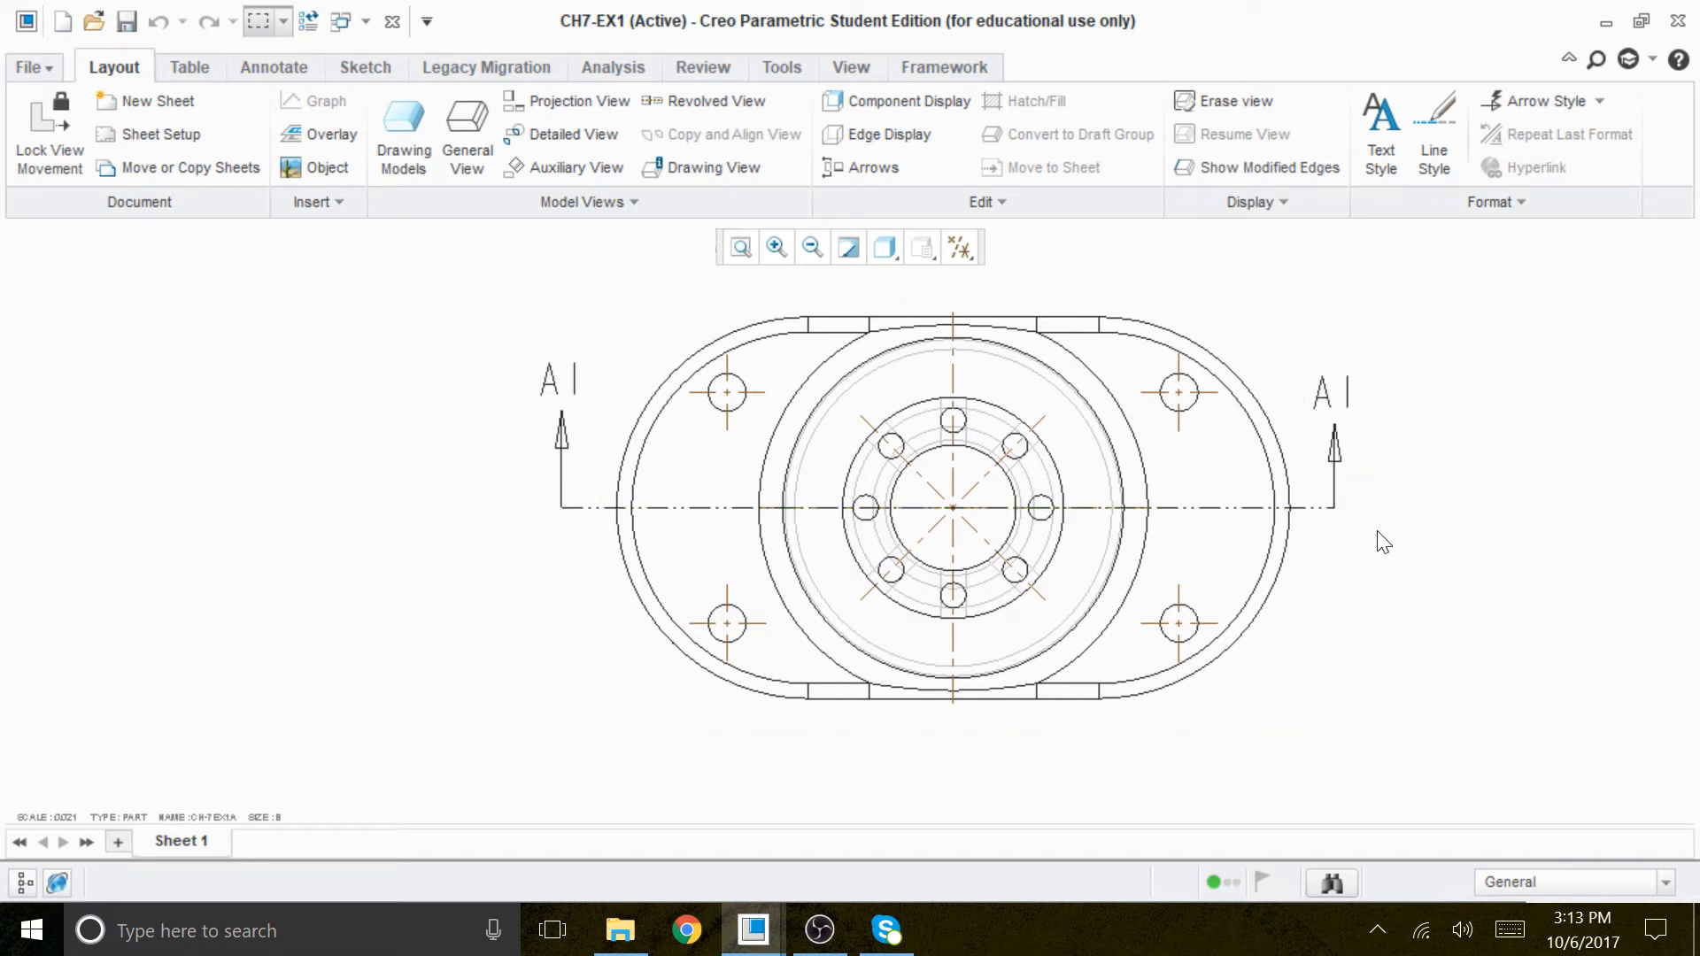
Shorten both A1 section arrows so they start right at the cutting line in the top view.
scroll(1360, 455, "up", 2)
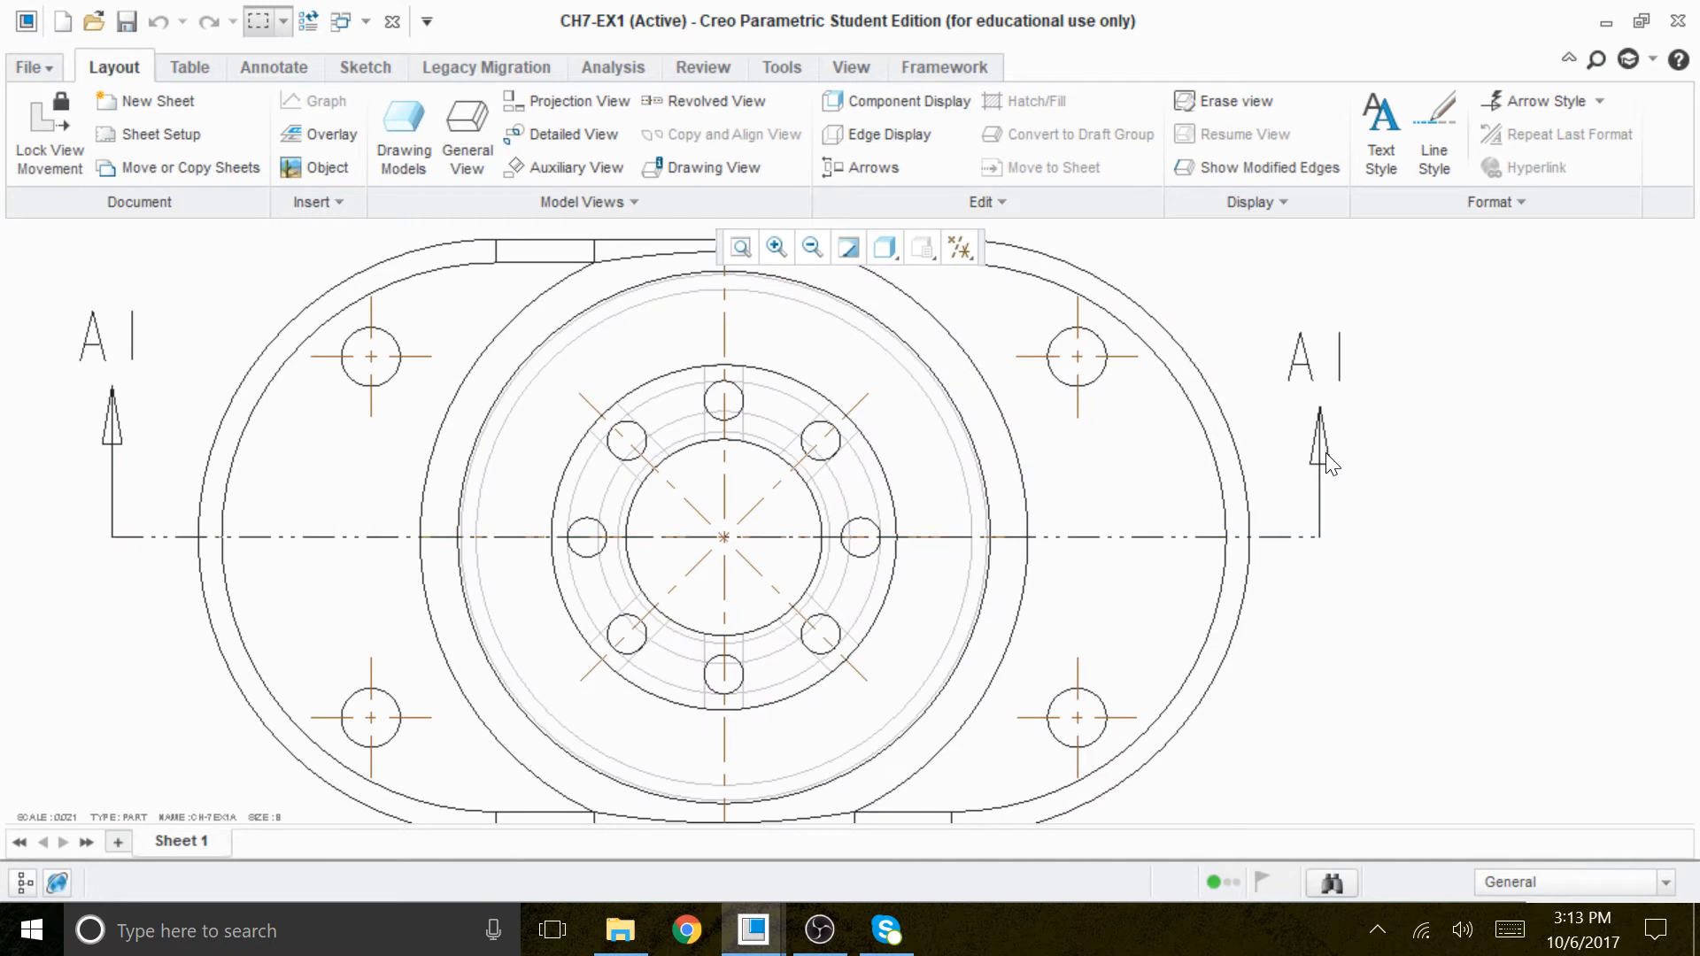
left_click(1326, 453)
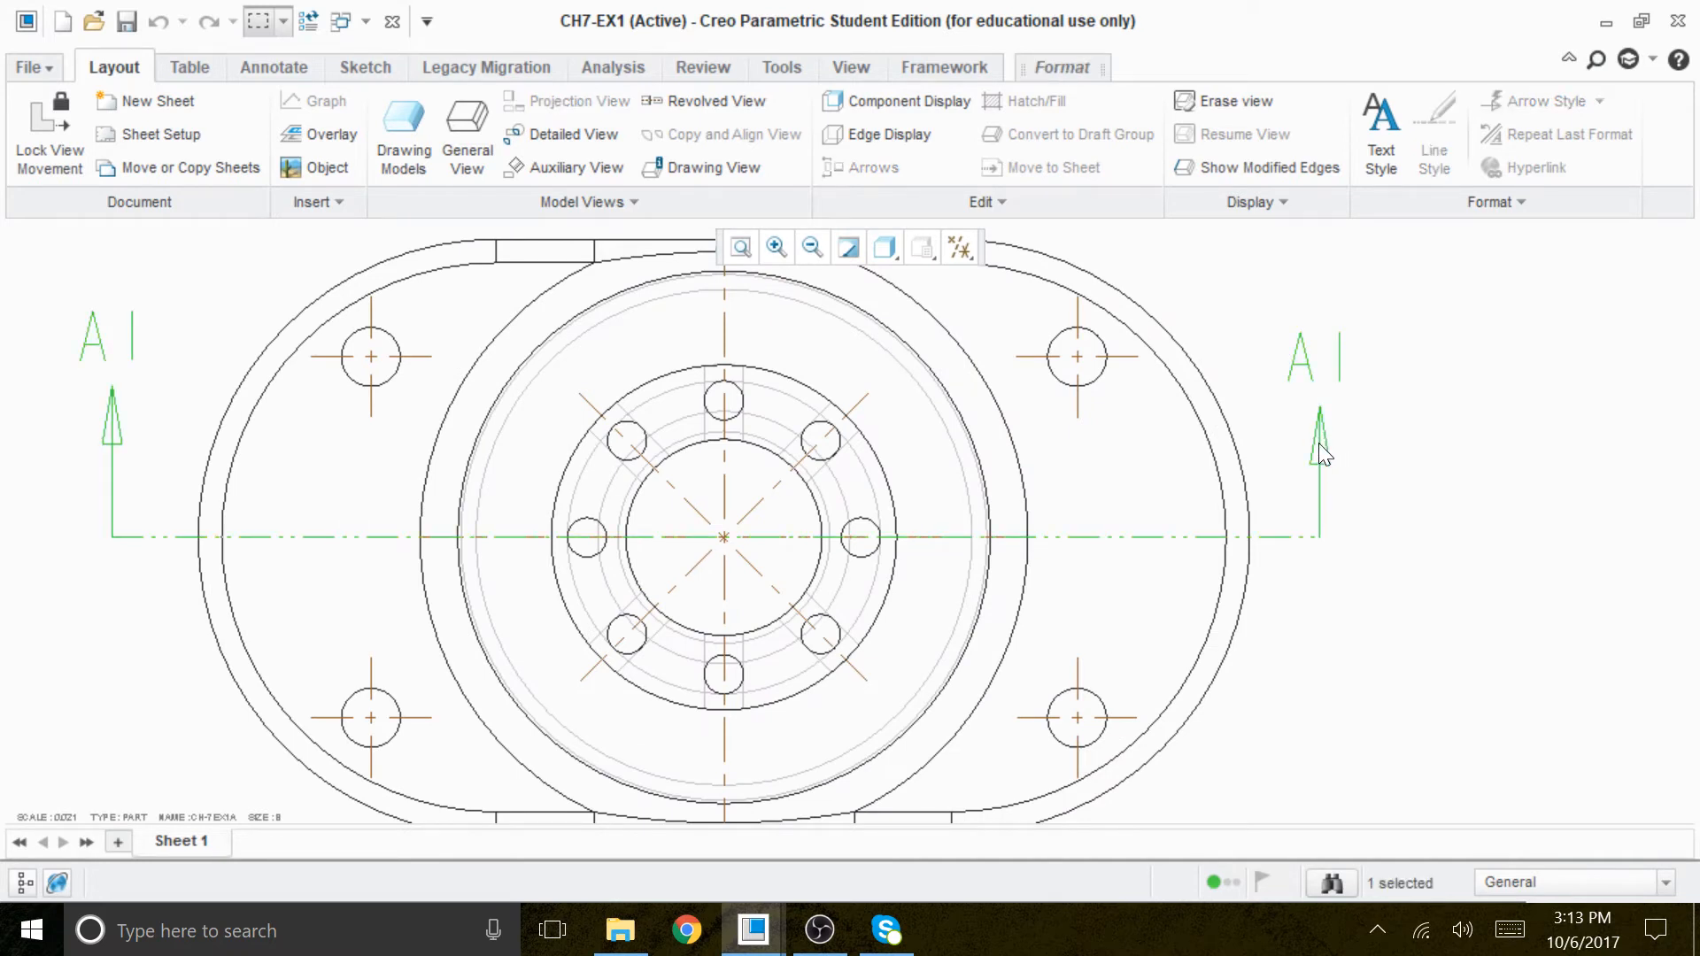
left_click(1322, 443)
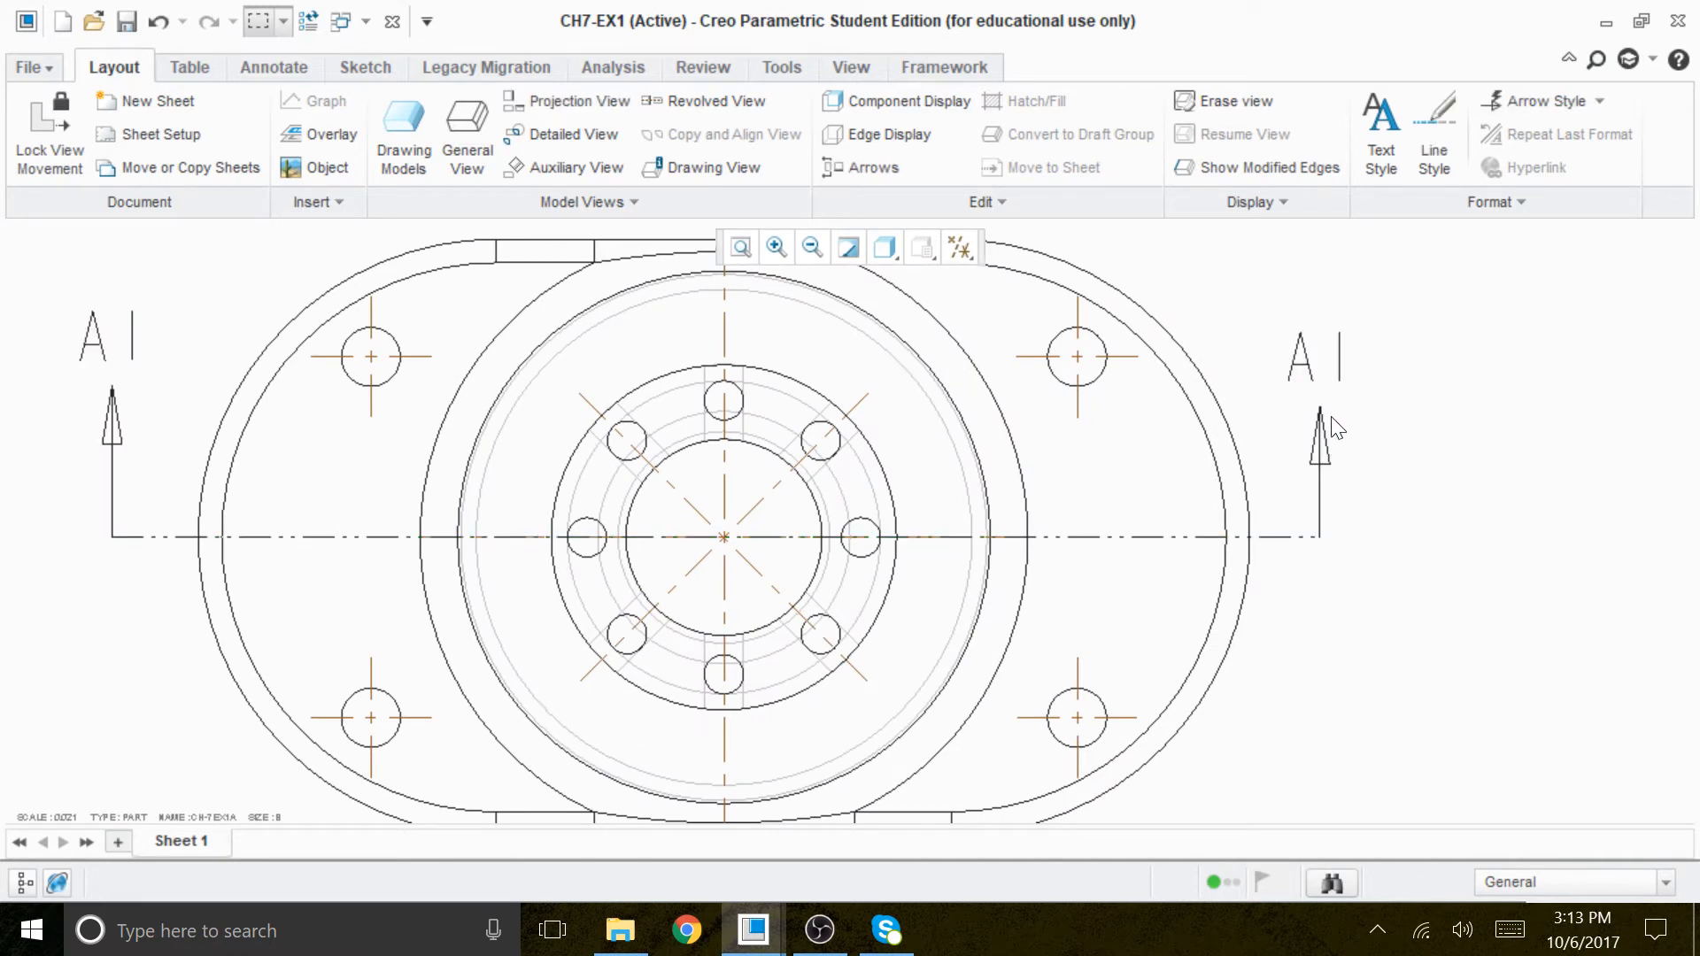
left_click(1292, 471)
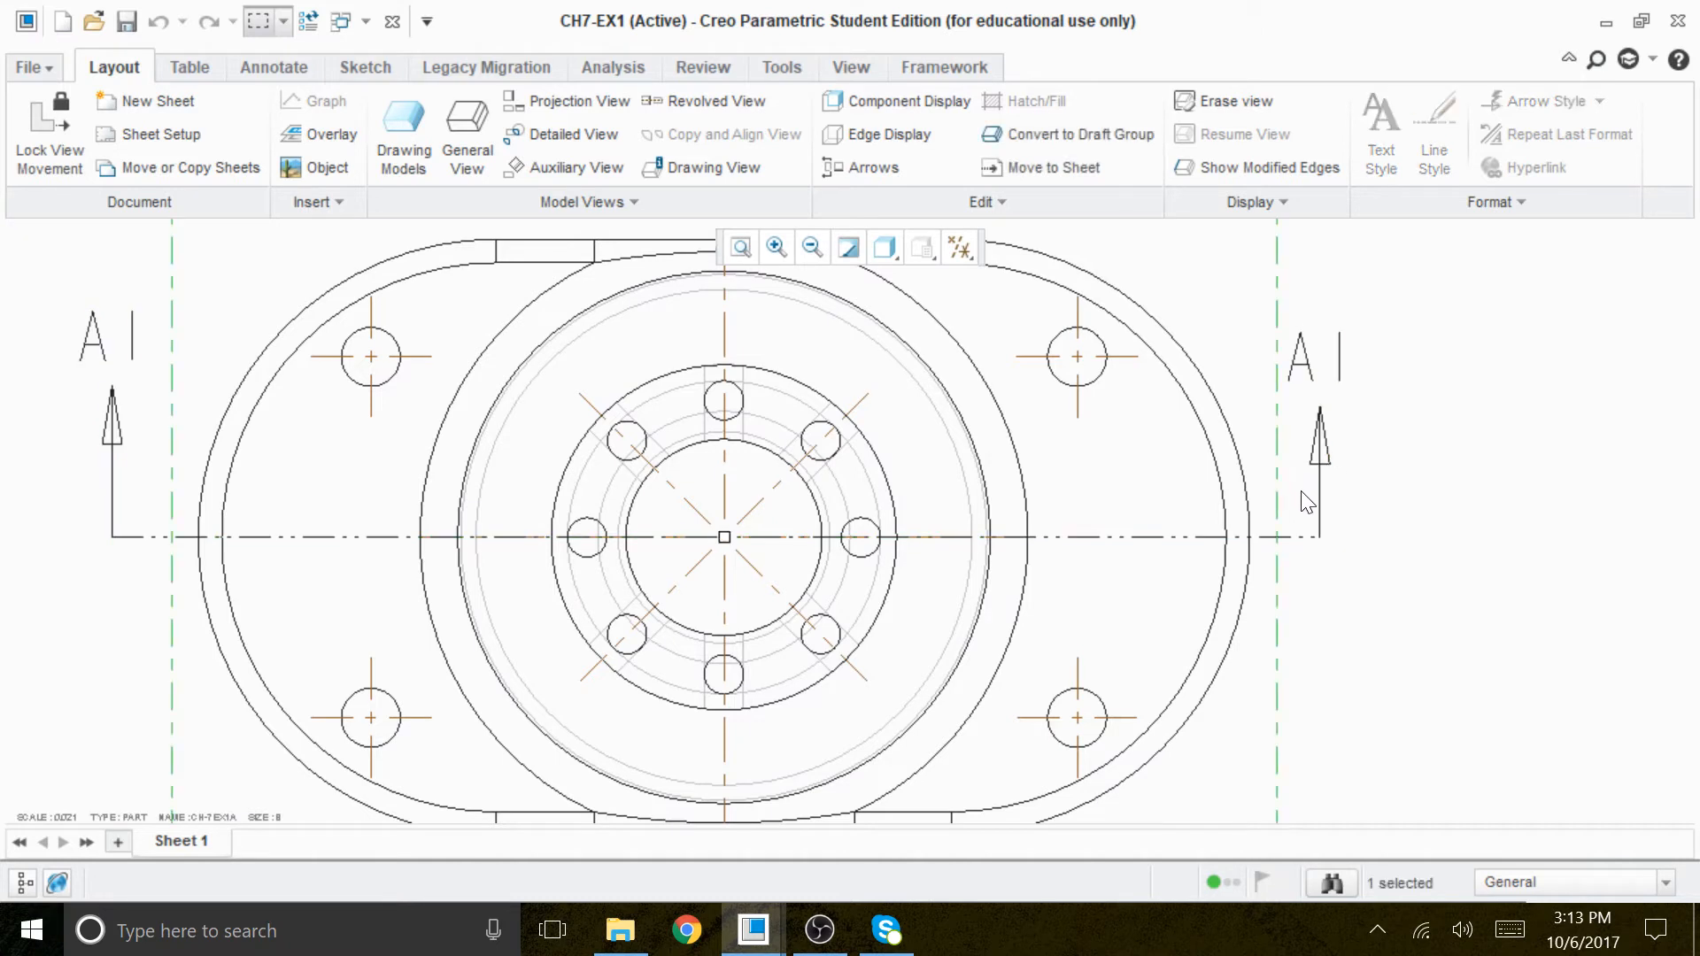
left_click(1318, 478)
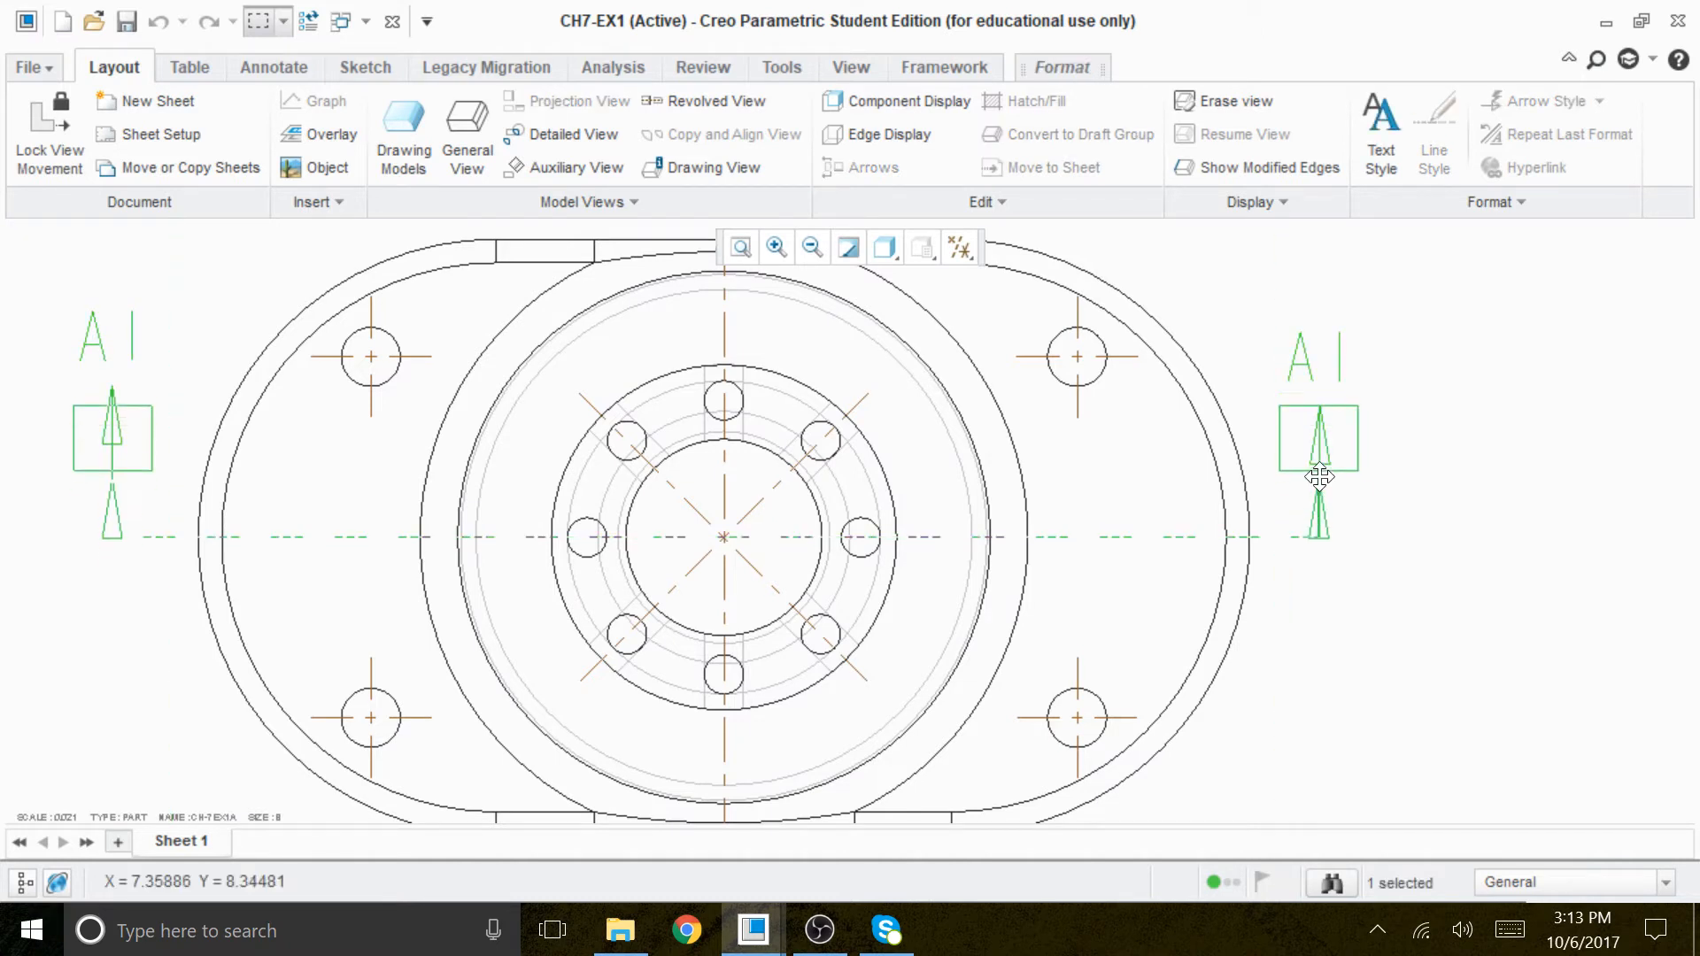
left_click_drag(1319, 472, 1320, 478)
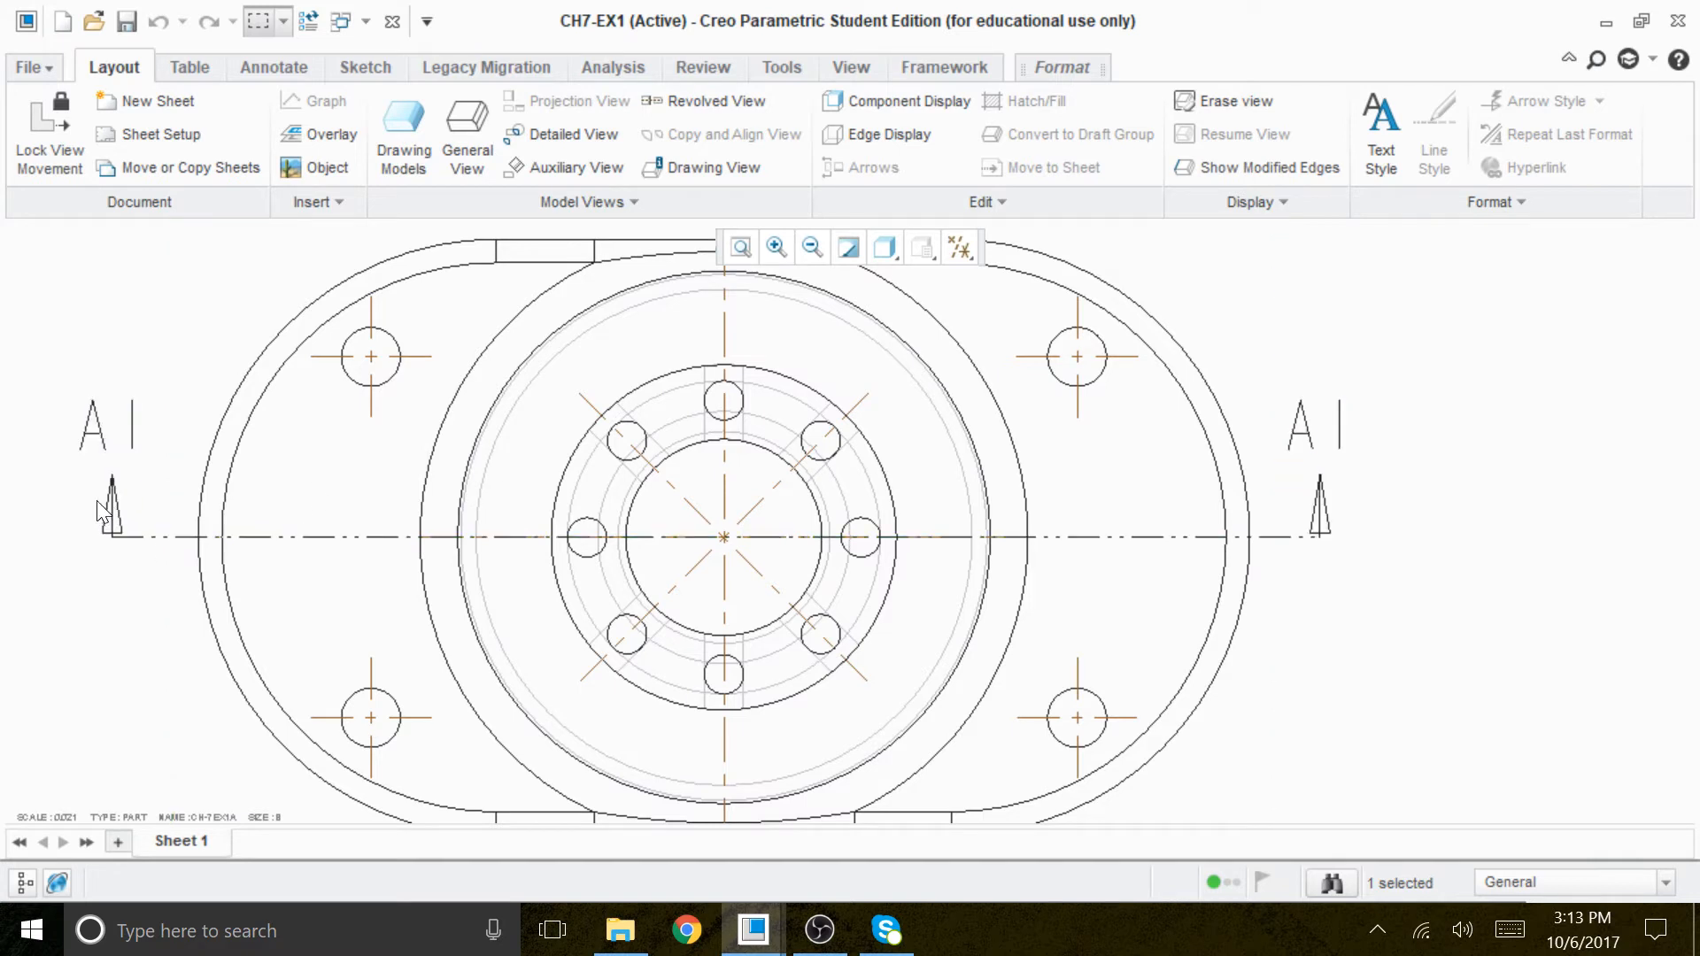
Lengthen both A1 section arrows so their heads and labels sit farther above the cutting line in the top view.
left_click_drag(114, 511, 122, 428)
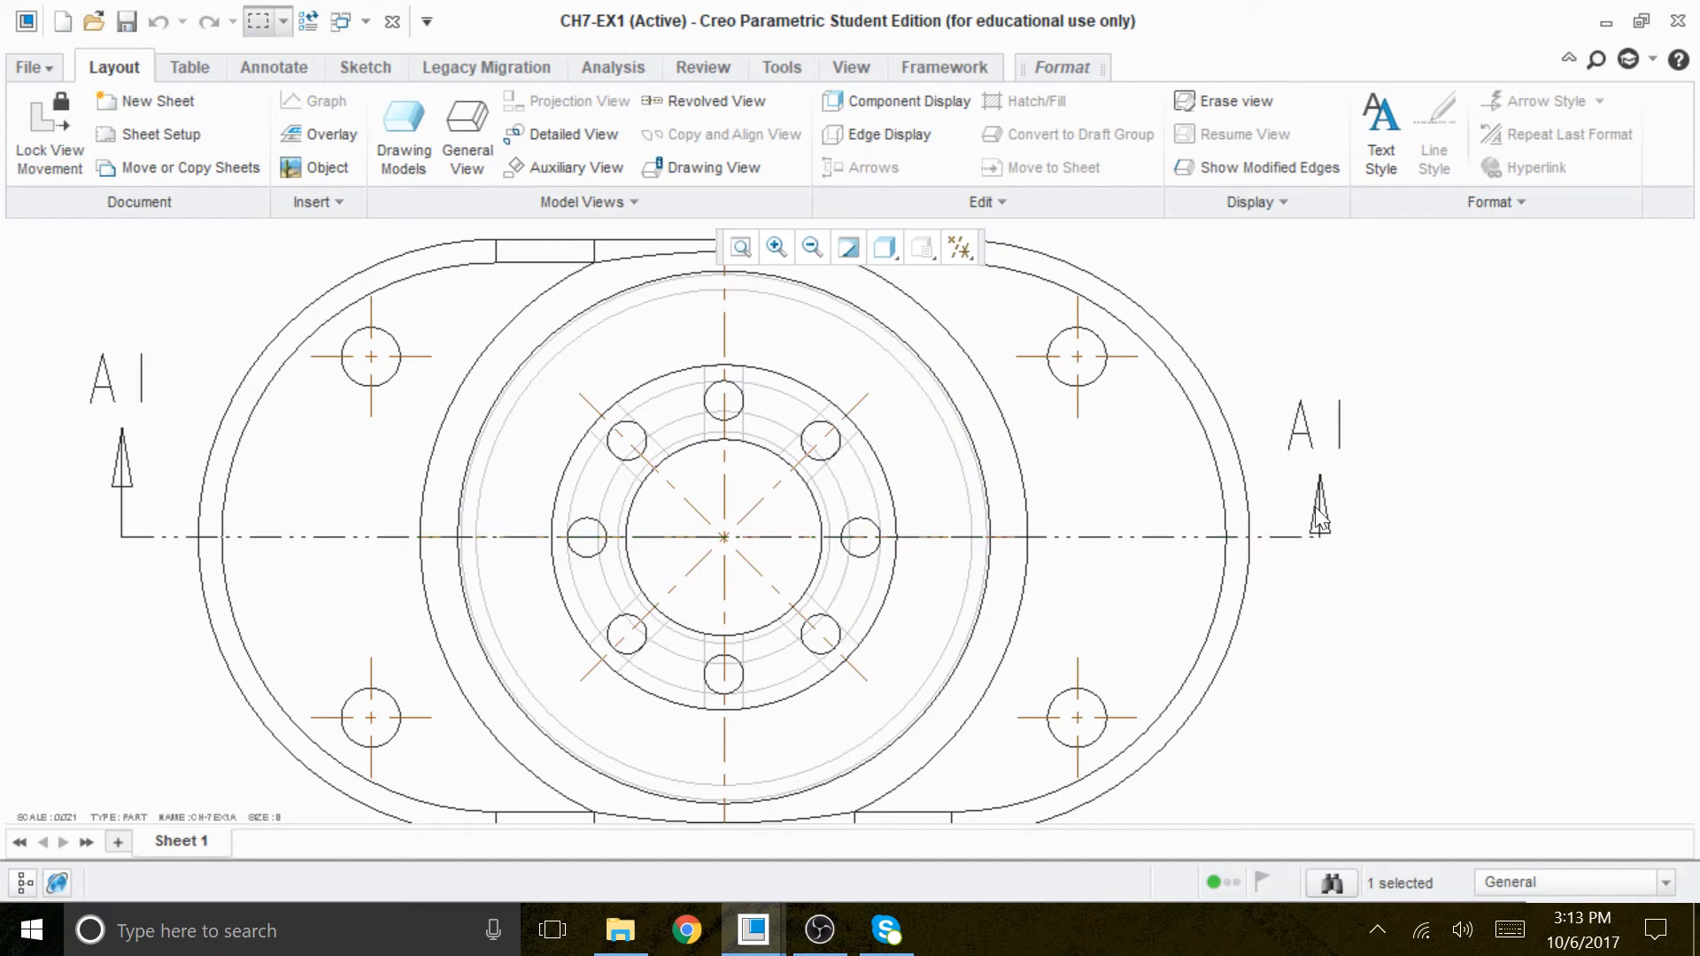
left_click(1314, 485)
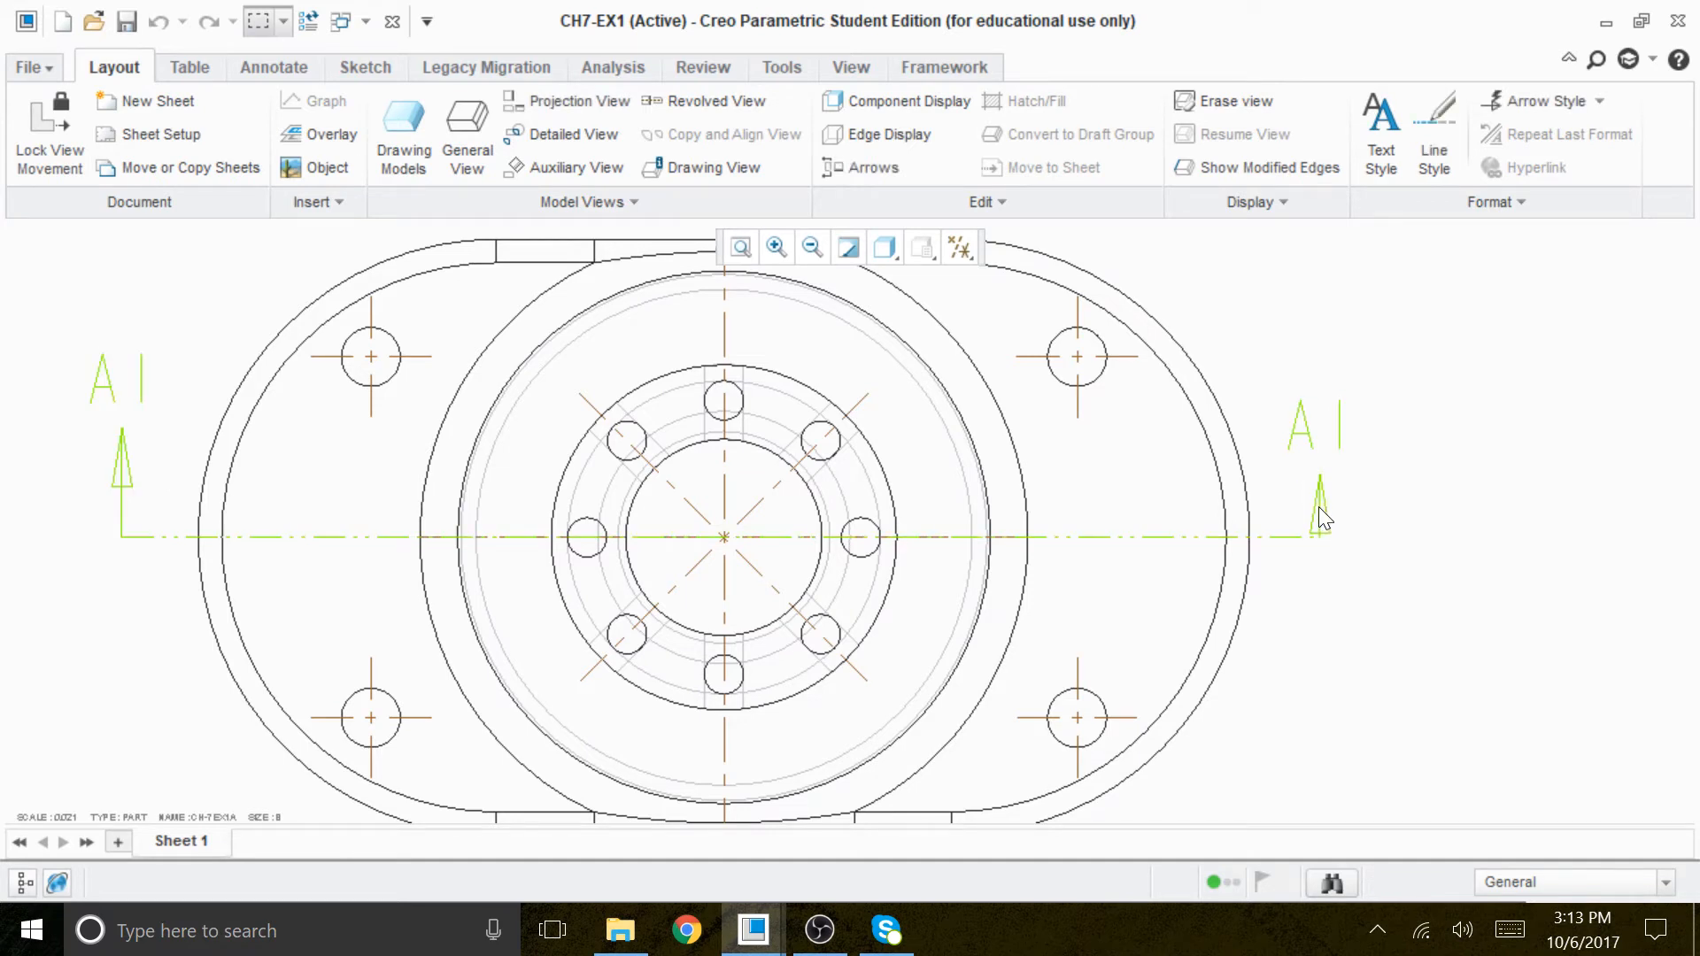
left_click(1319, 517)
left_click_drag(1320, 510, 1319, 447)
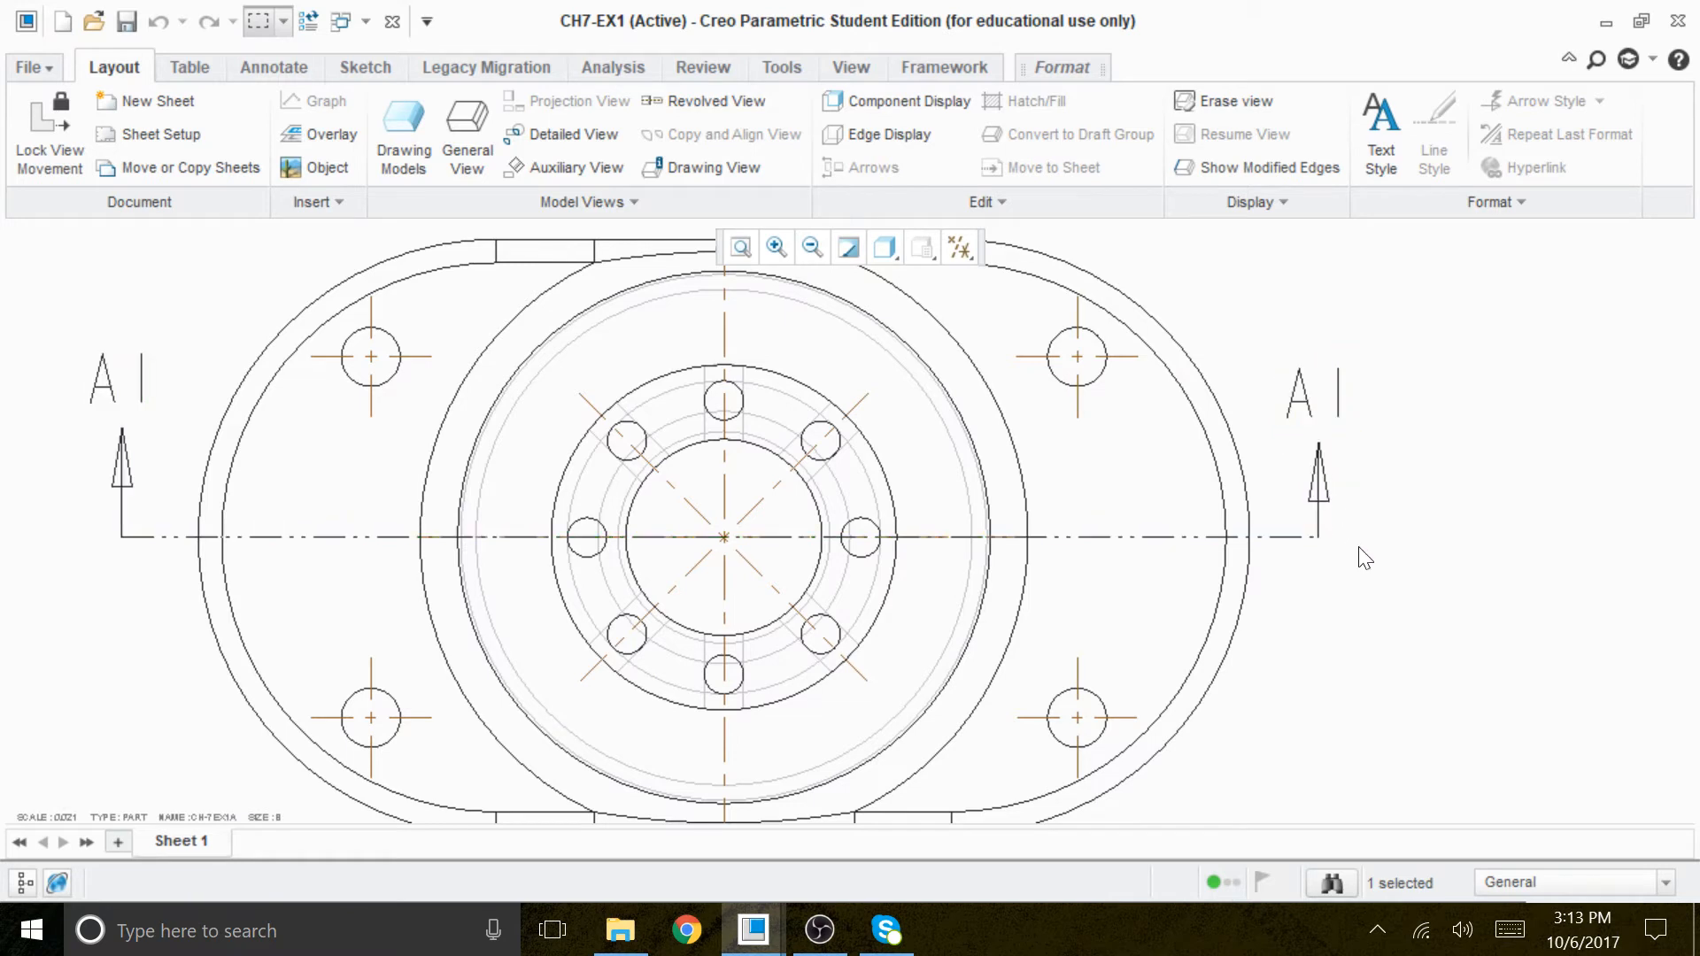
left_click(1368, 567)
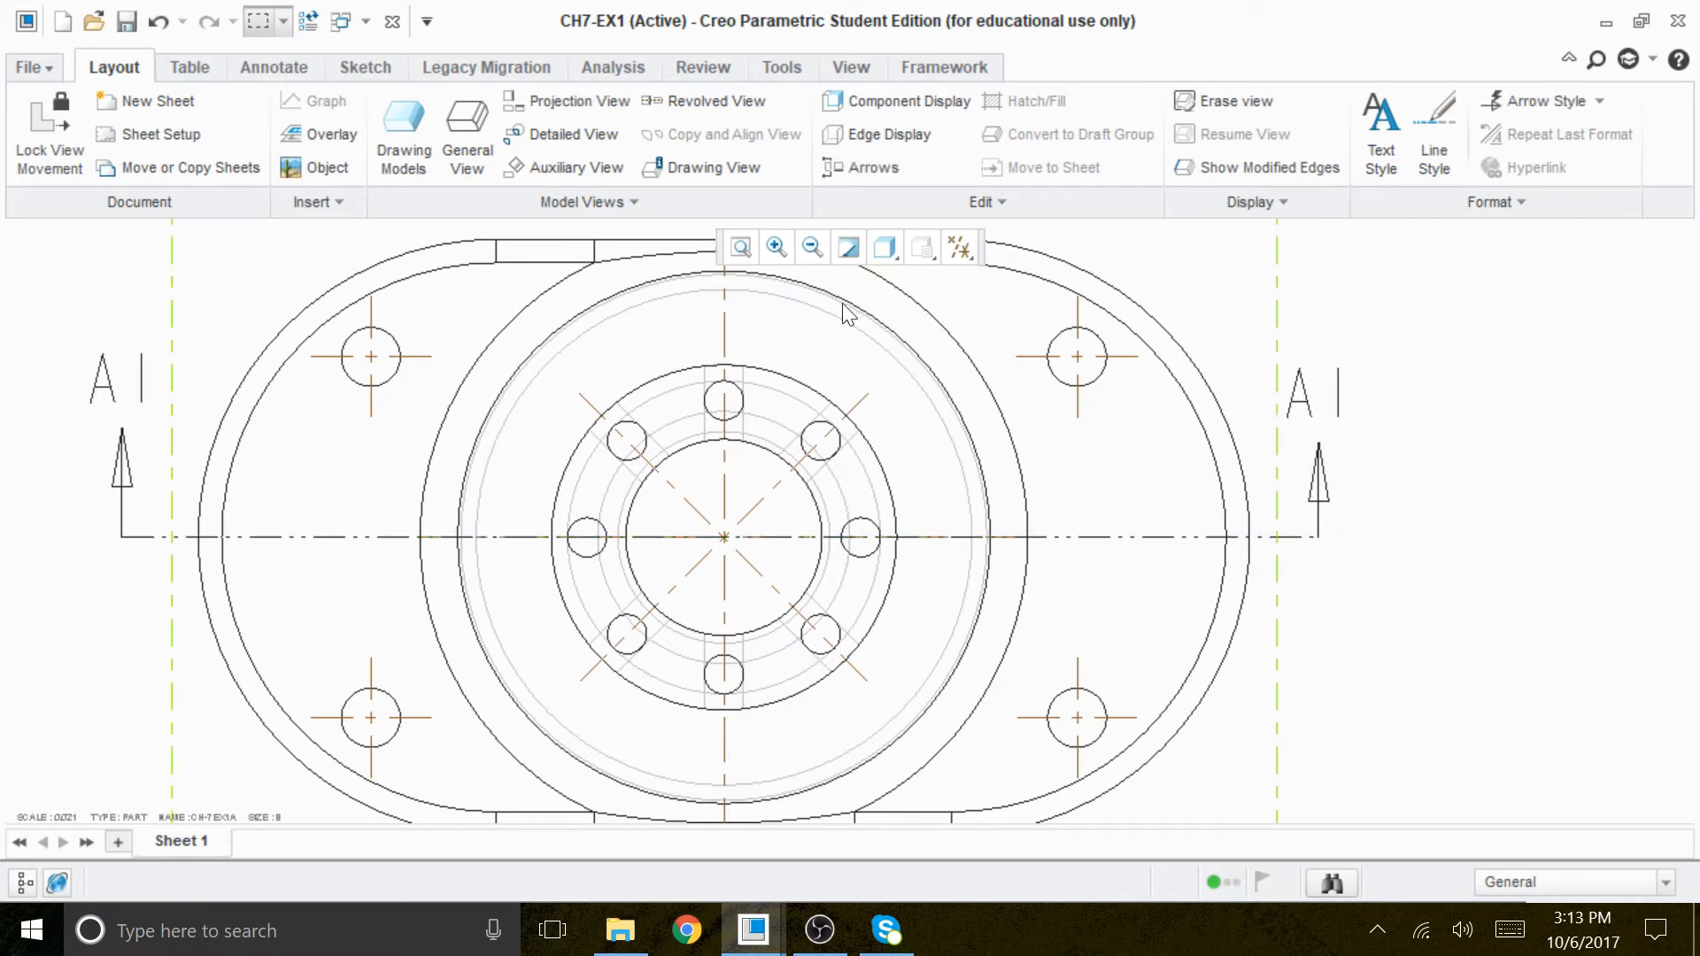
Start a detailed view centred on the outer edge of the middle groove on the right side of the front section view.
left_click(741, 248)
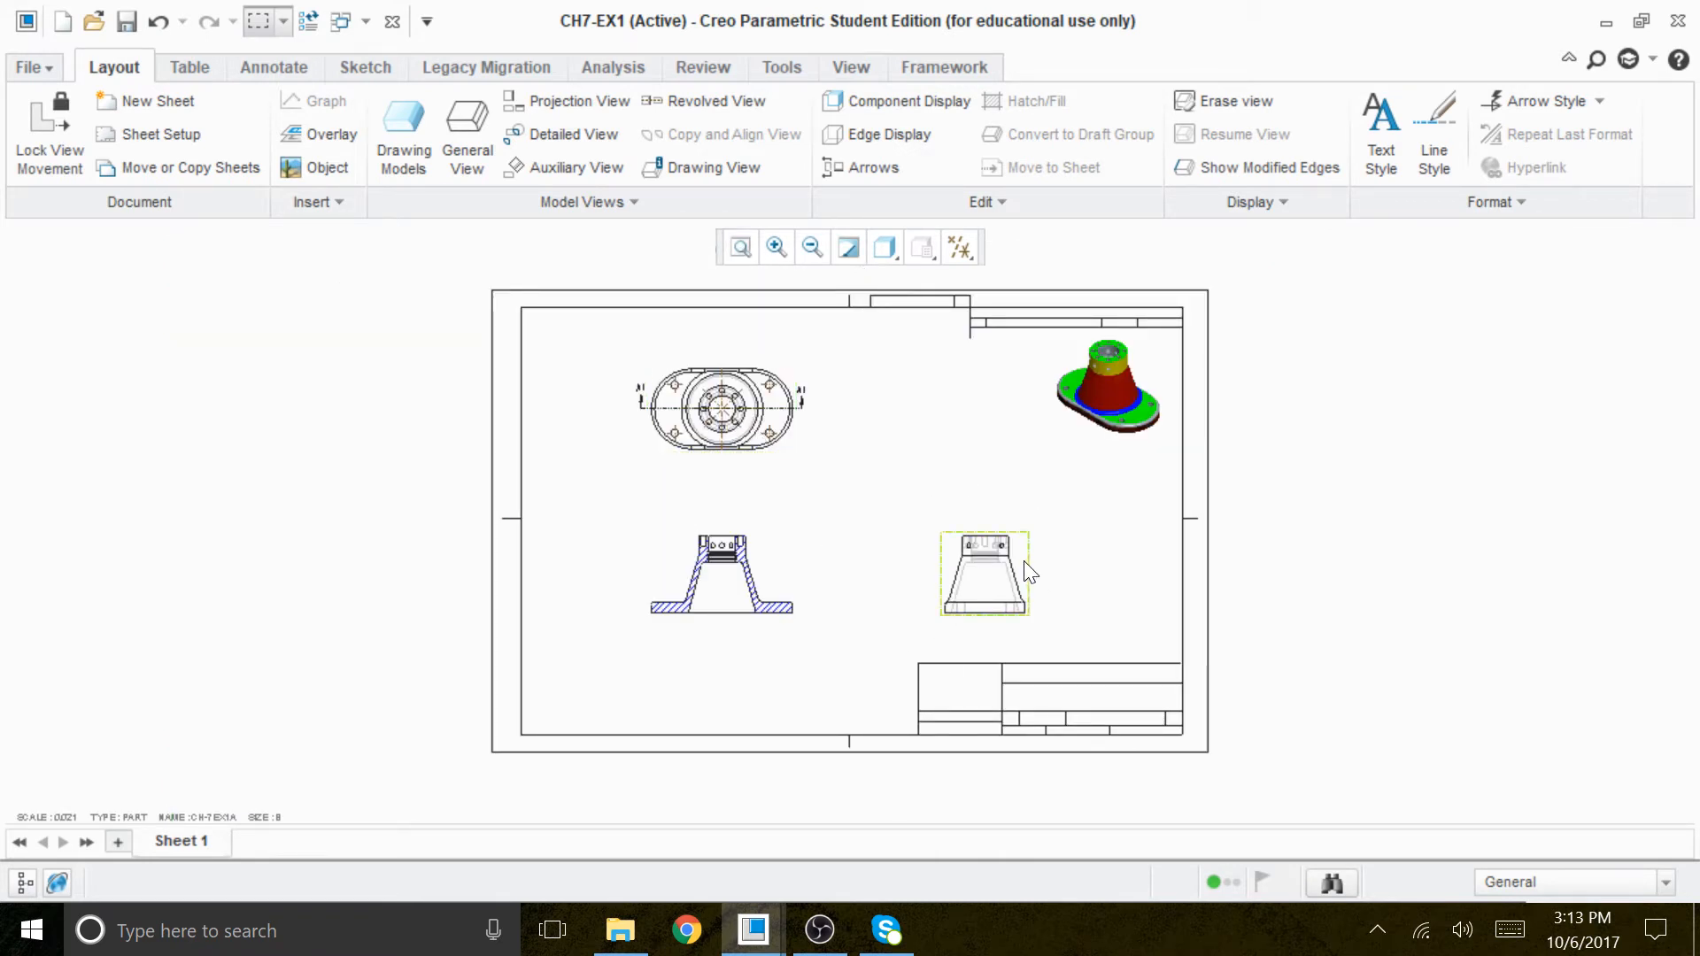
scroll(769, 563, "up", 2)
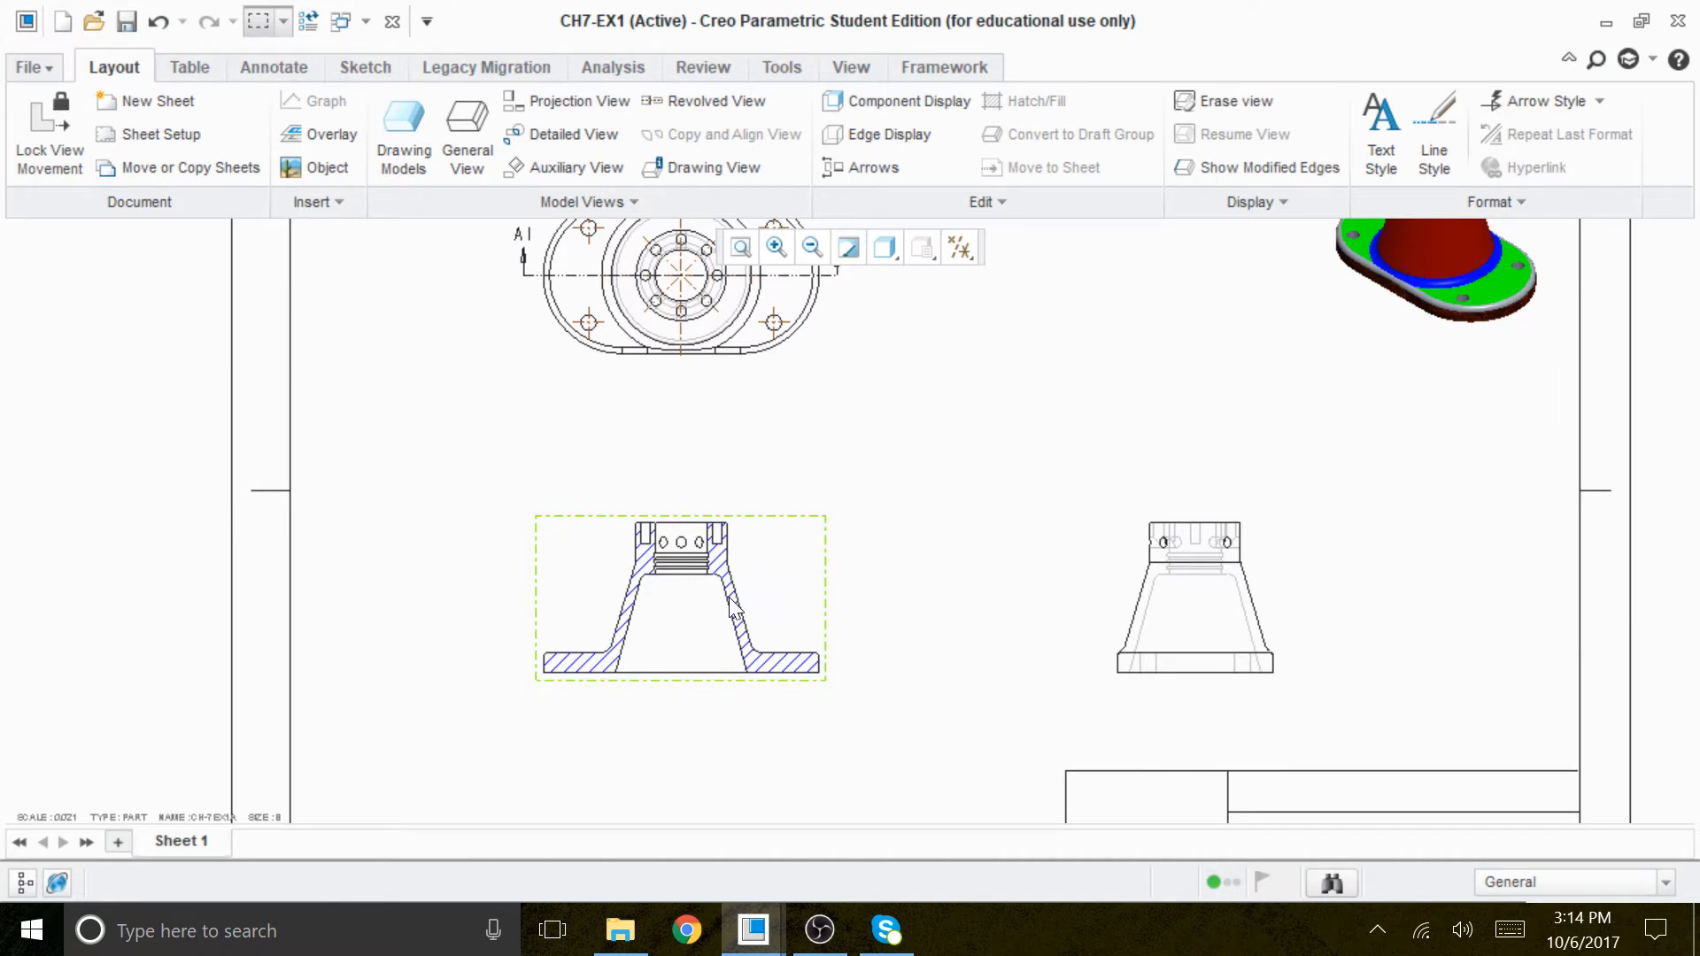
scroll(699, 603, "up", 2)
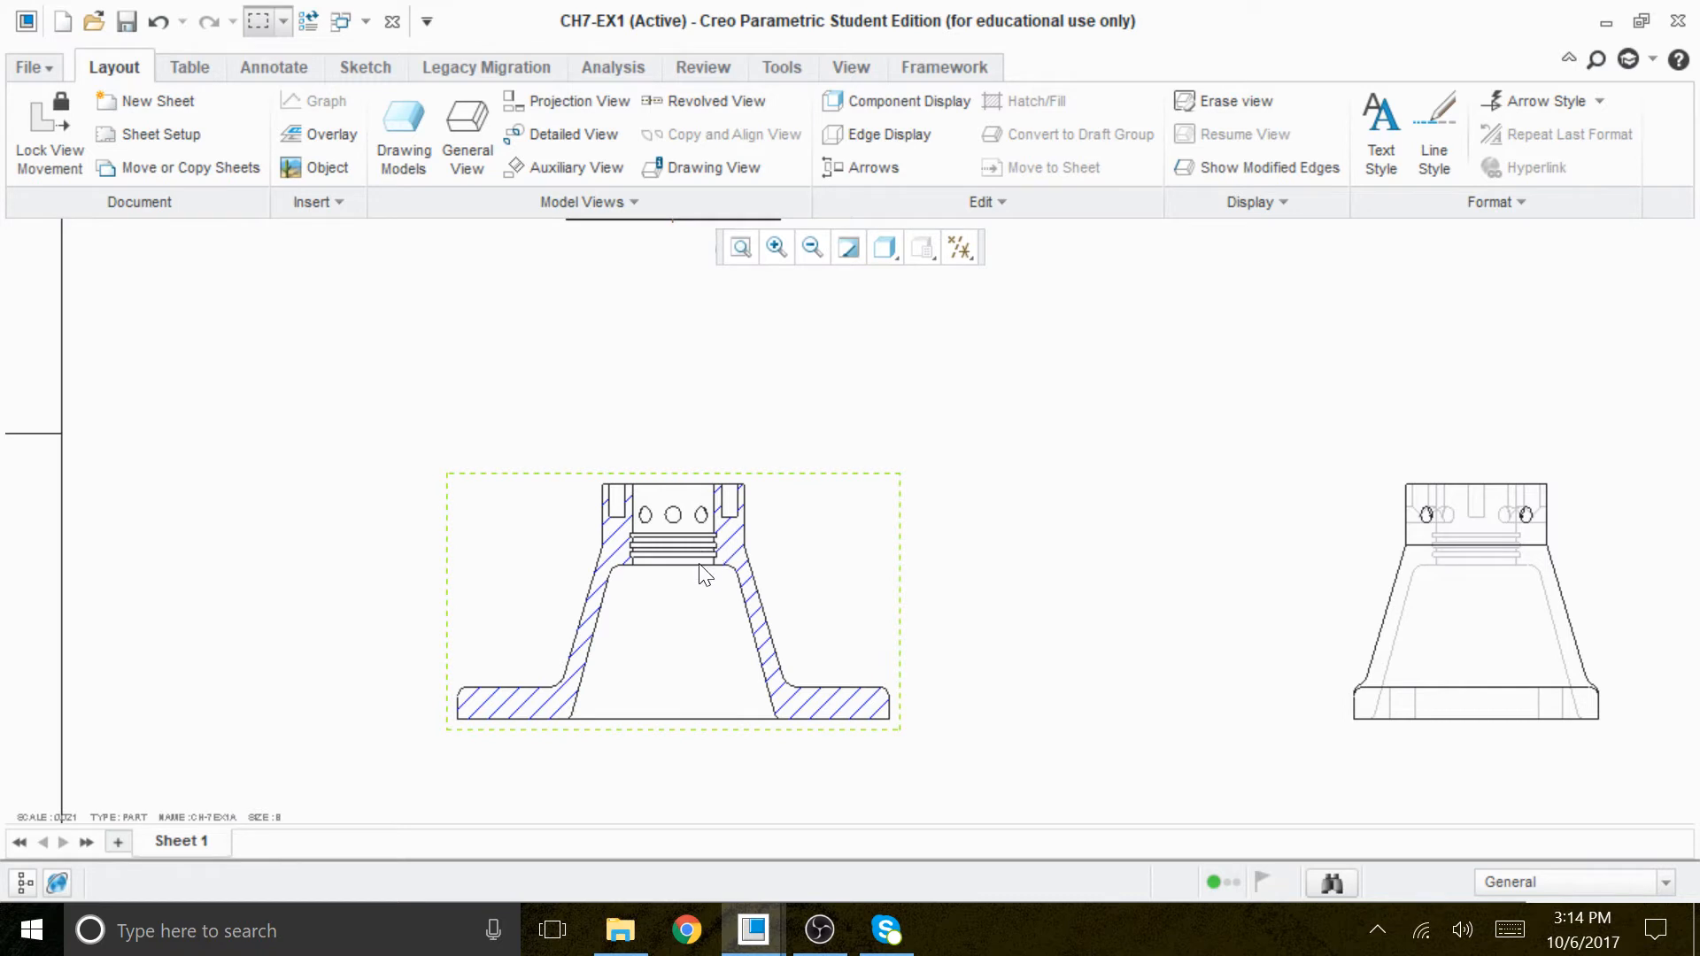
scroll(711, 558, "up", 1)
scroll(706, 550, "up", 1)
scroll(719, 540, "up", 3)
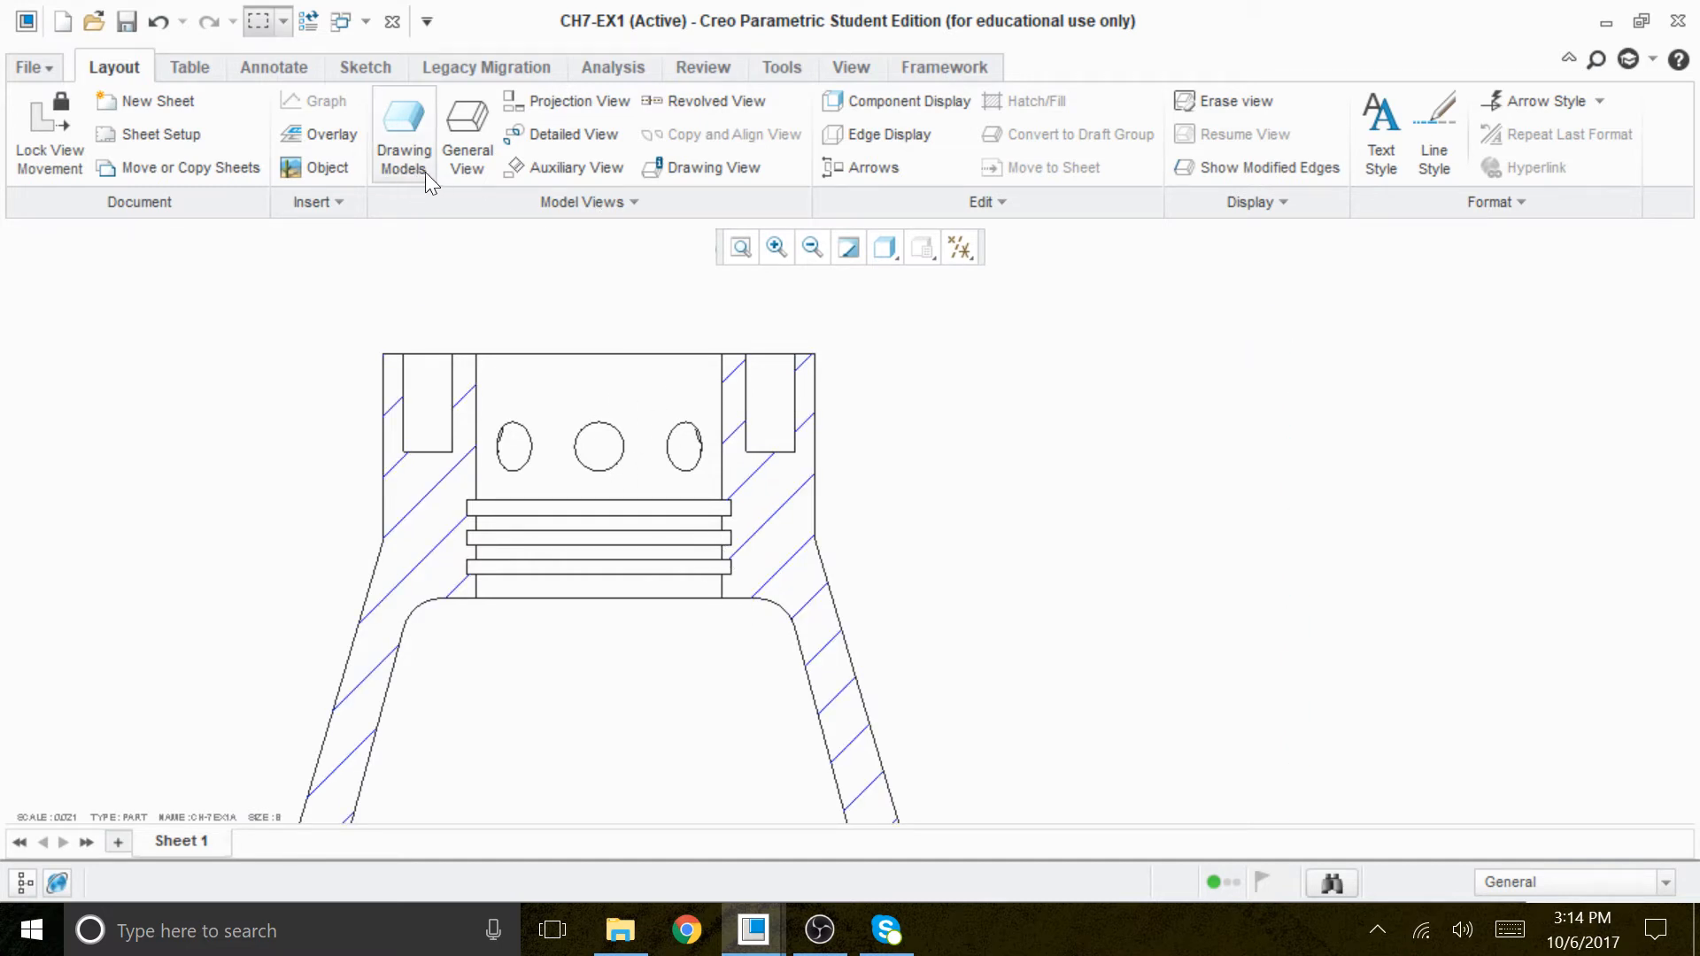
left_click(567, 133)
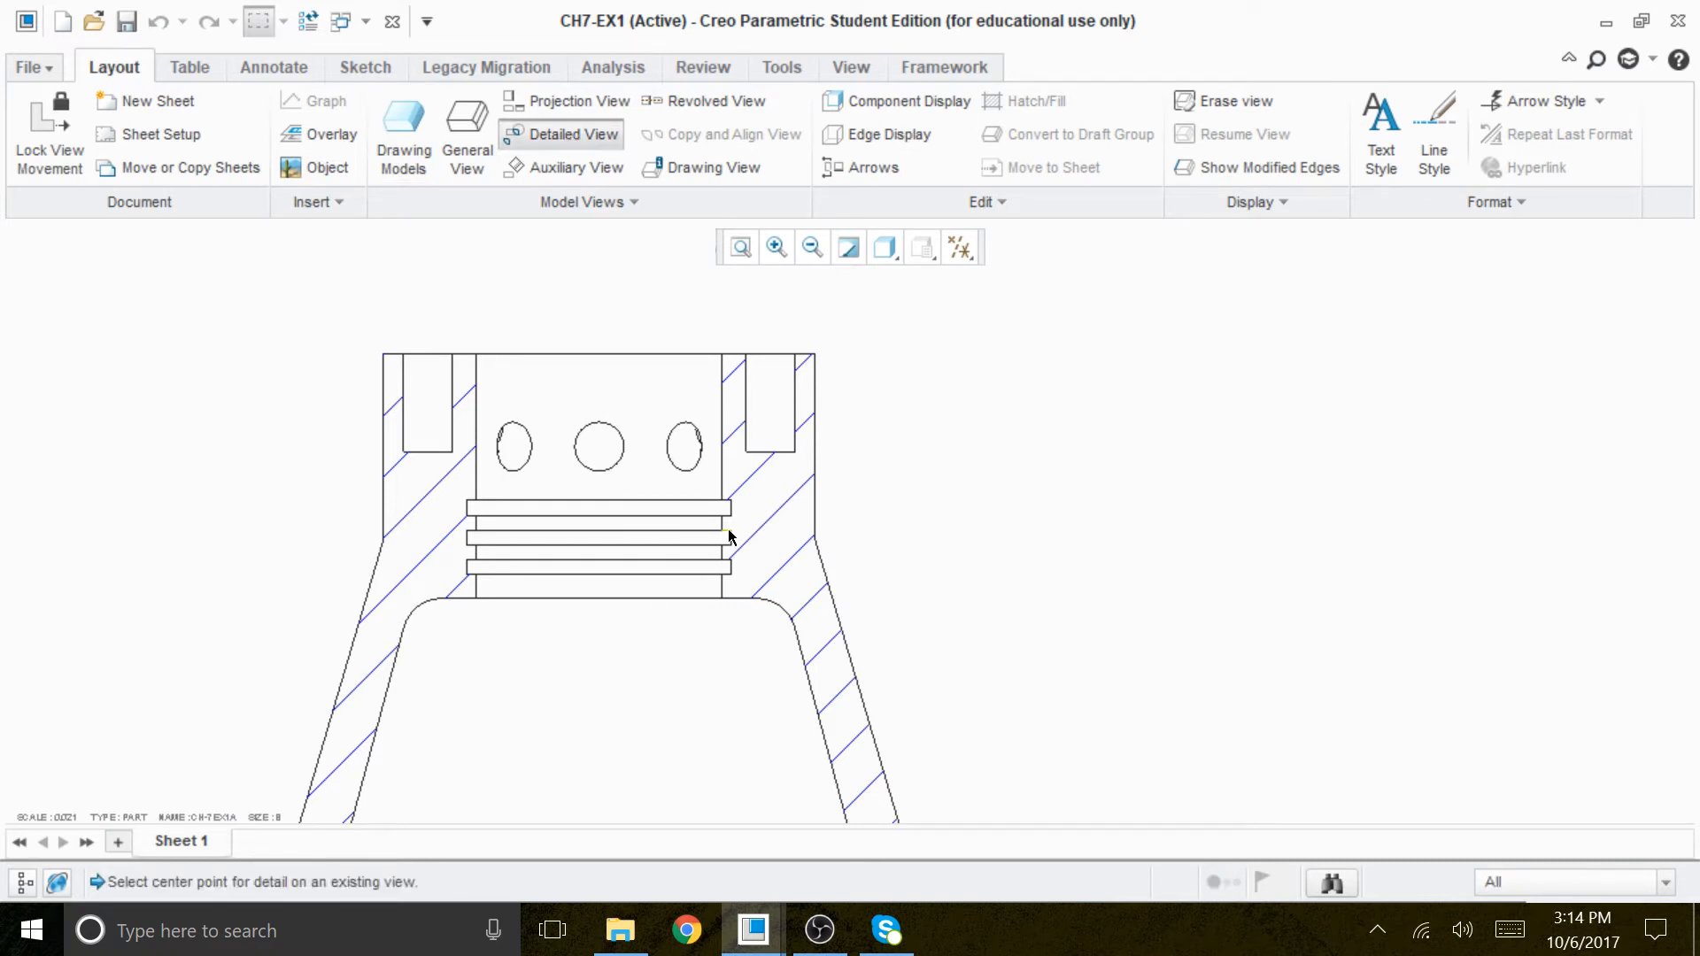
scroll(728, 541, "down", 1)
scroll(731, 542, "down", 1)
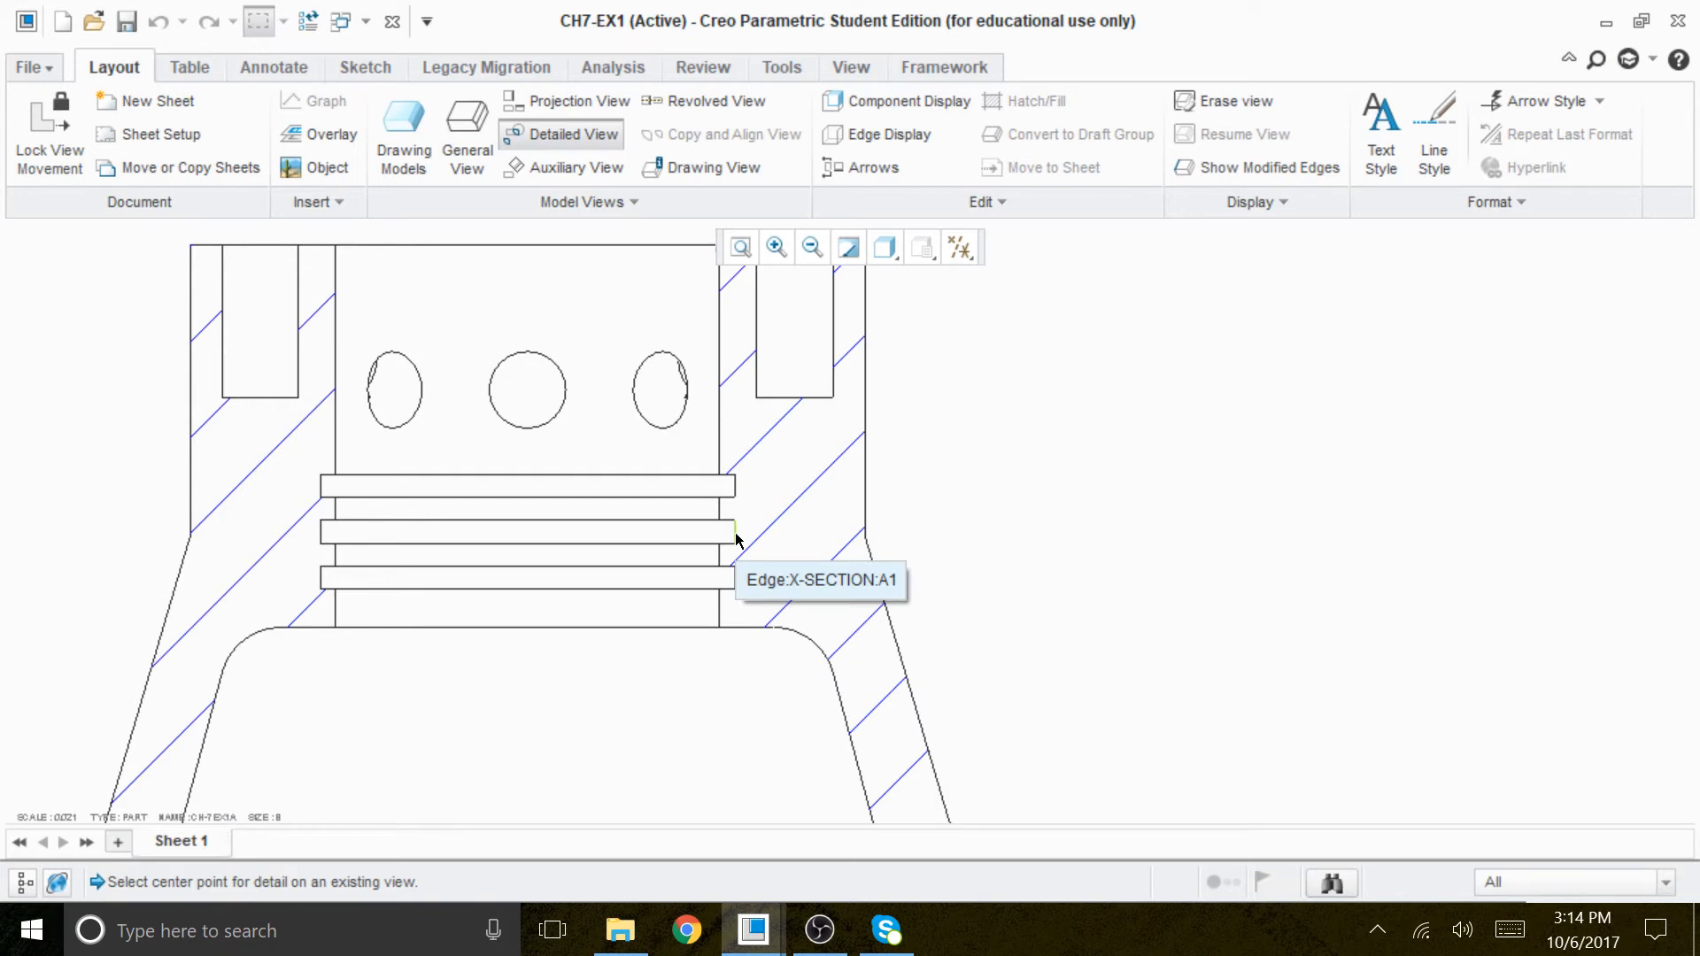
left_click(734, 531)
Sketch a closed spline boundary for the detail around the right ends of the three grooves and the adjoining fillet.
left_click(822, 498)
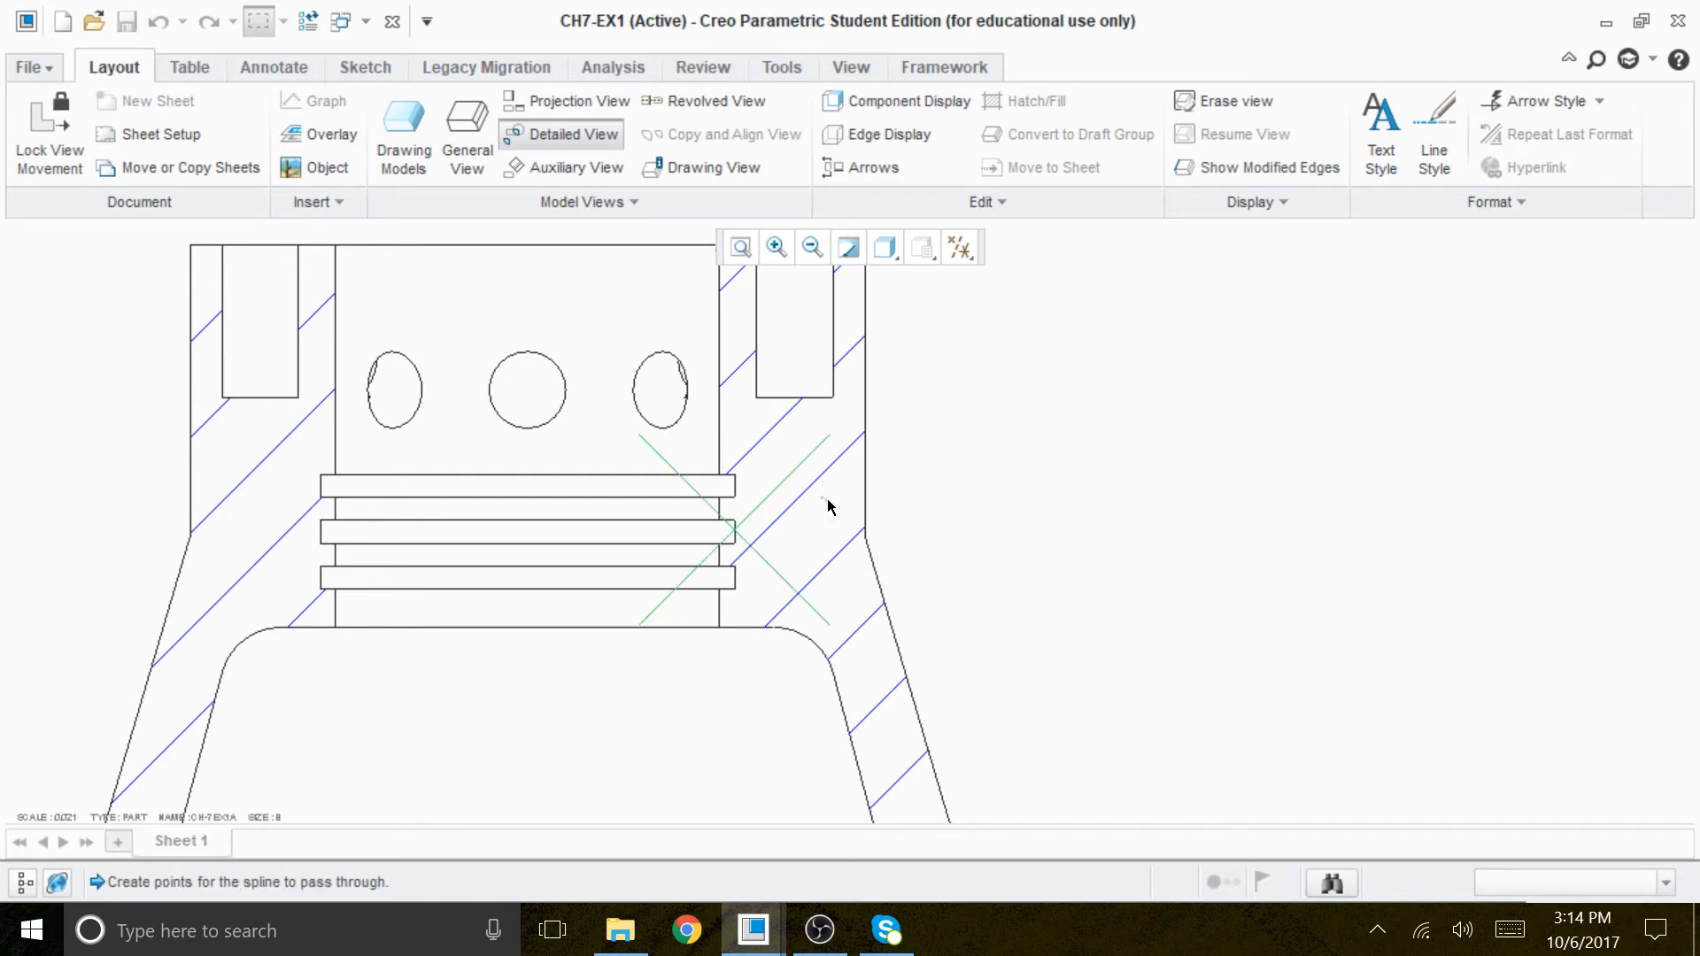
left_click(857, 586)
left_click(569, 670)
left_click(585, 500)
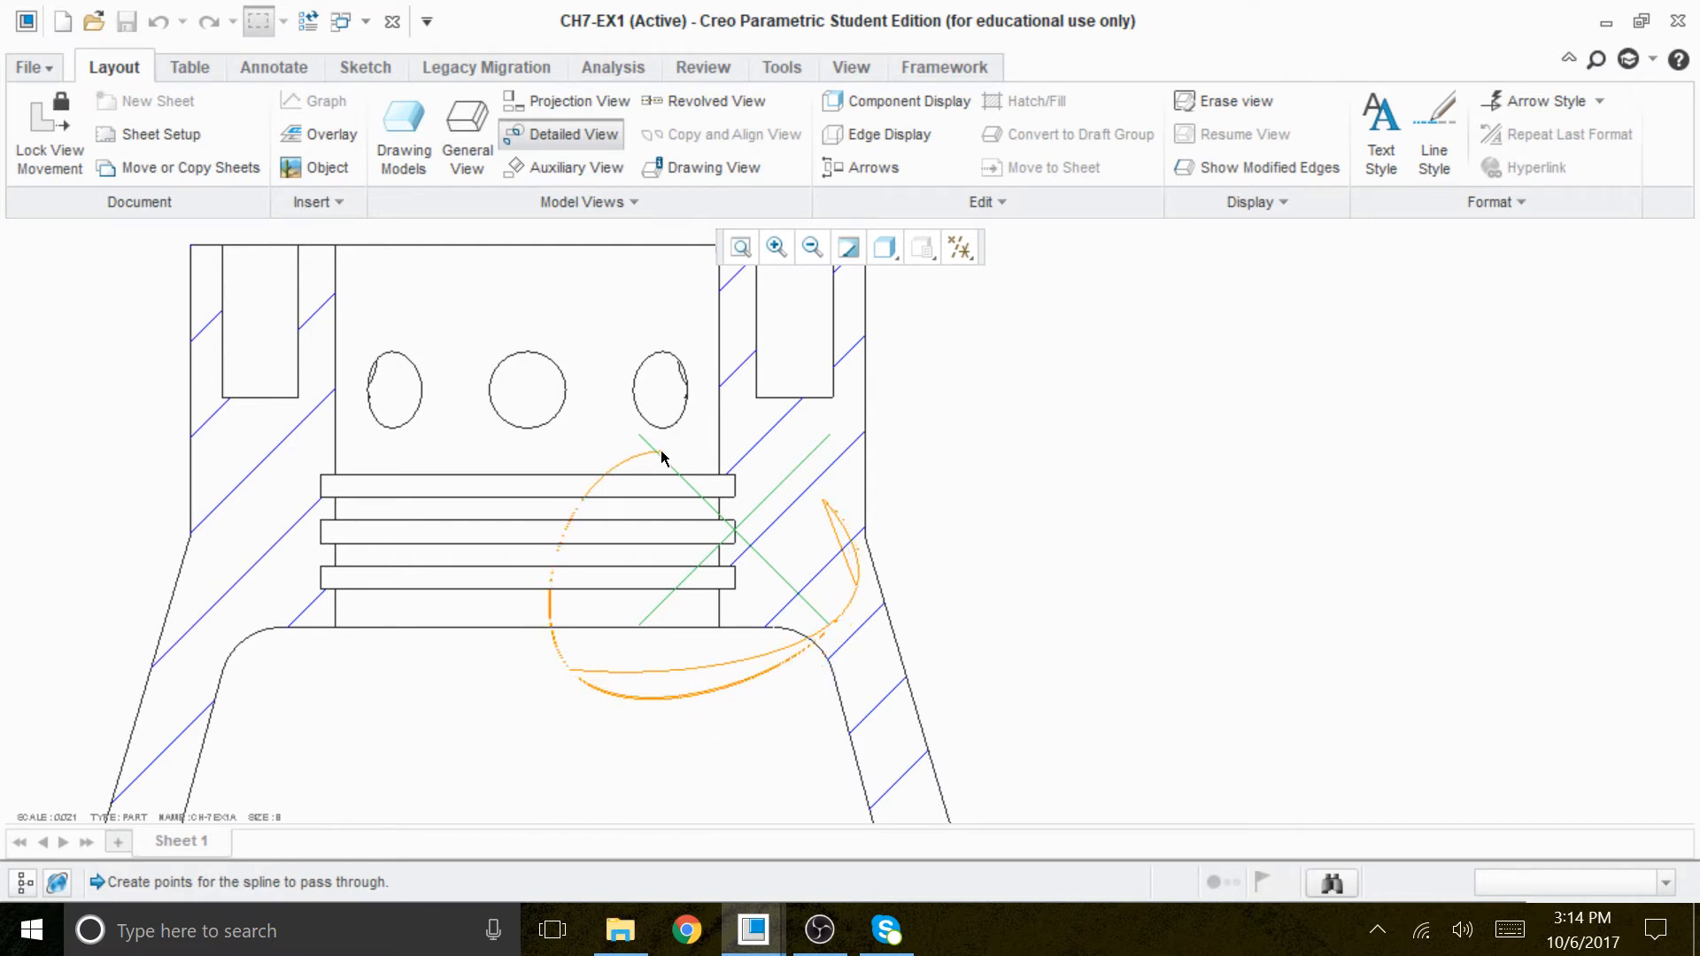
left_click(696, 444)
left_click(825, 503)
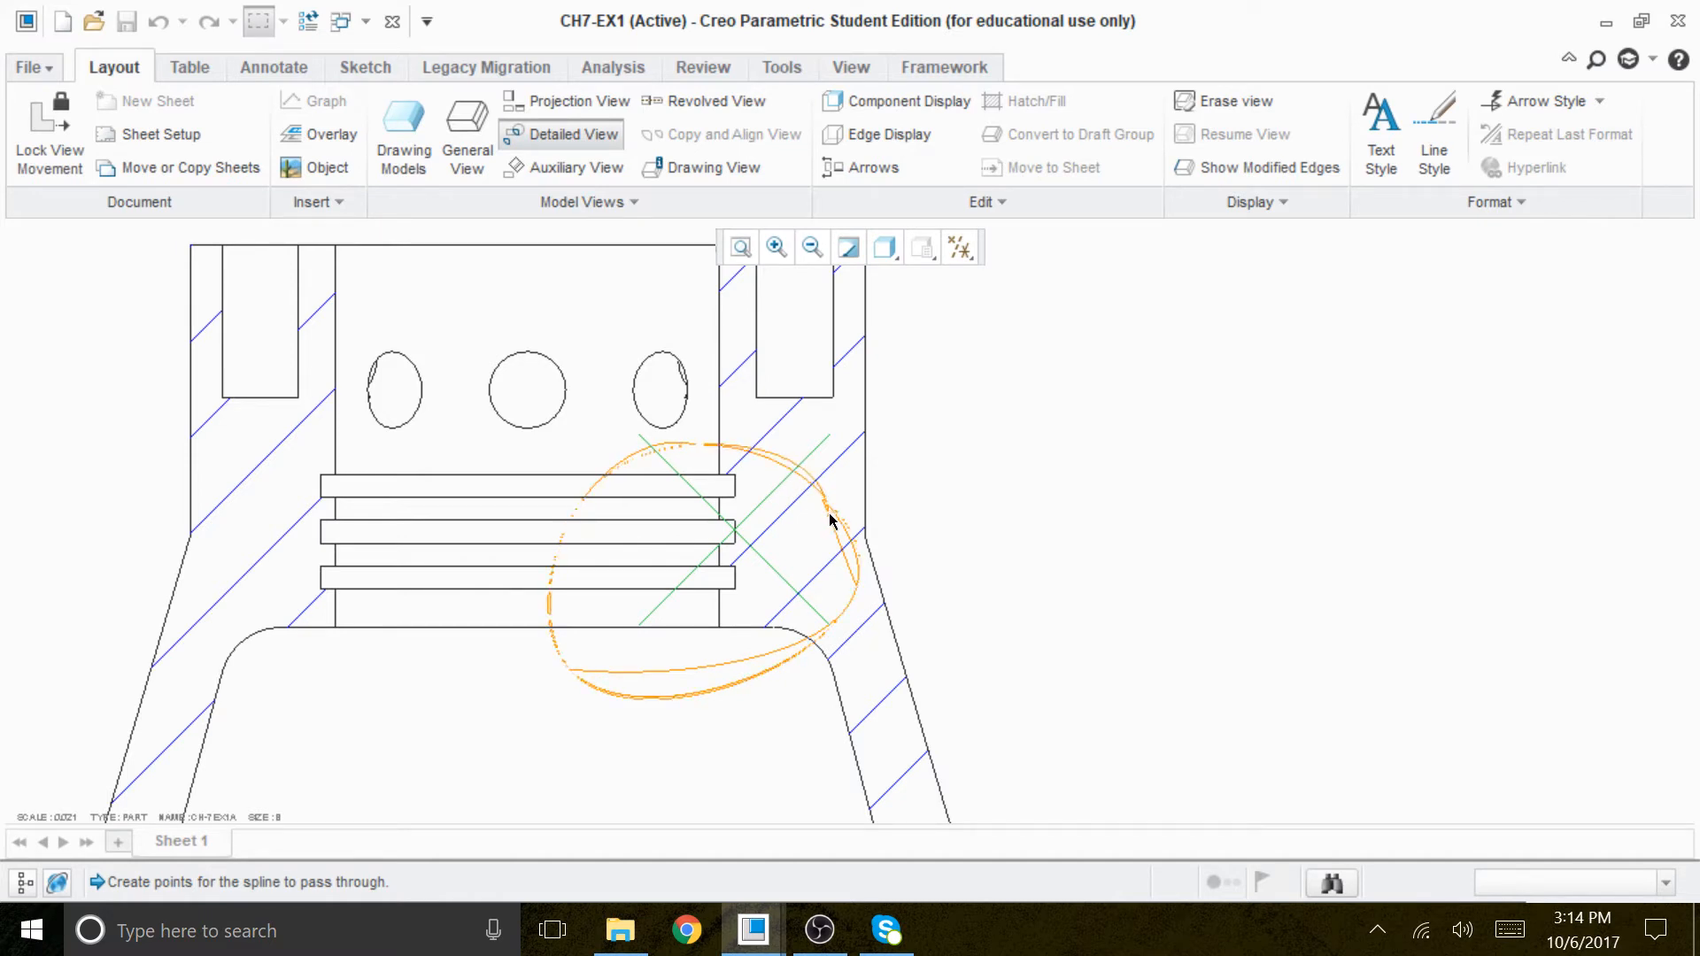
middle_click(970, 438)
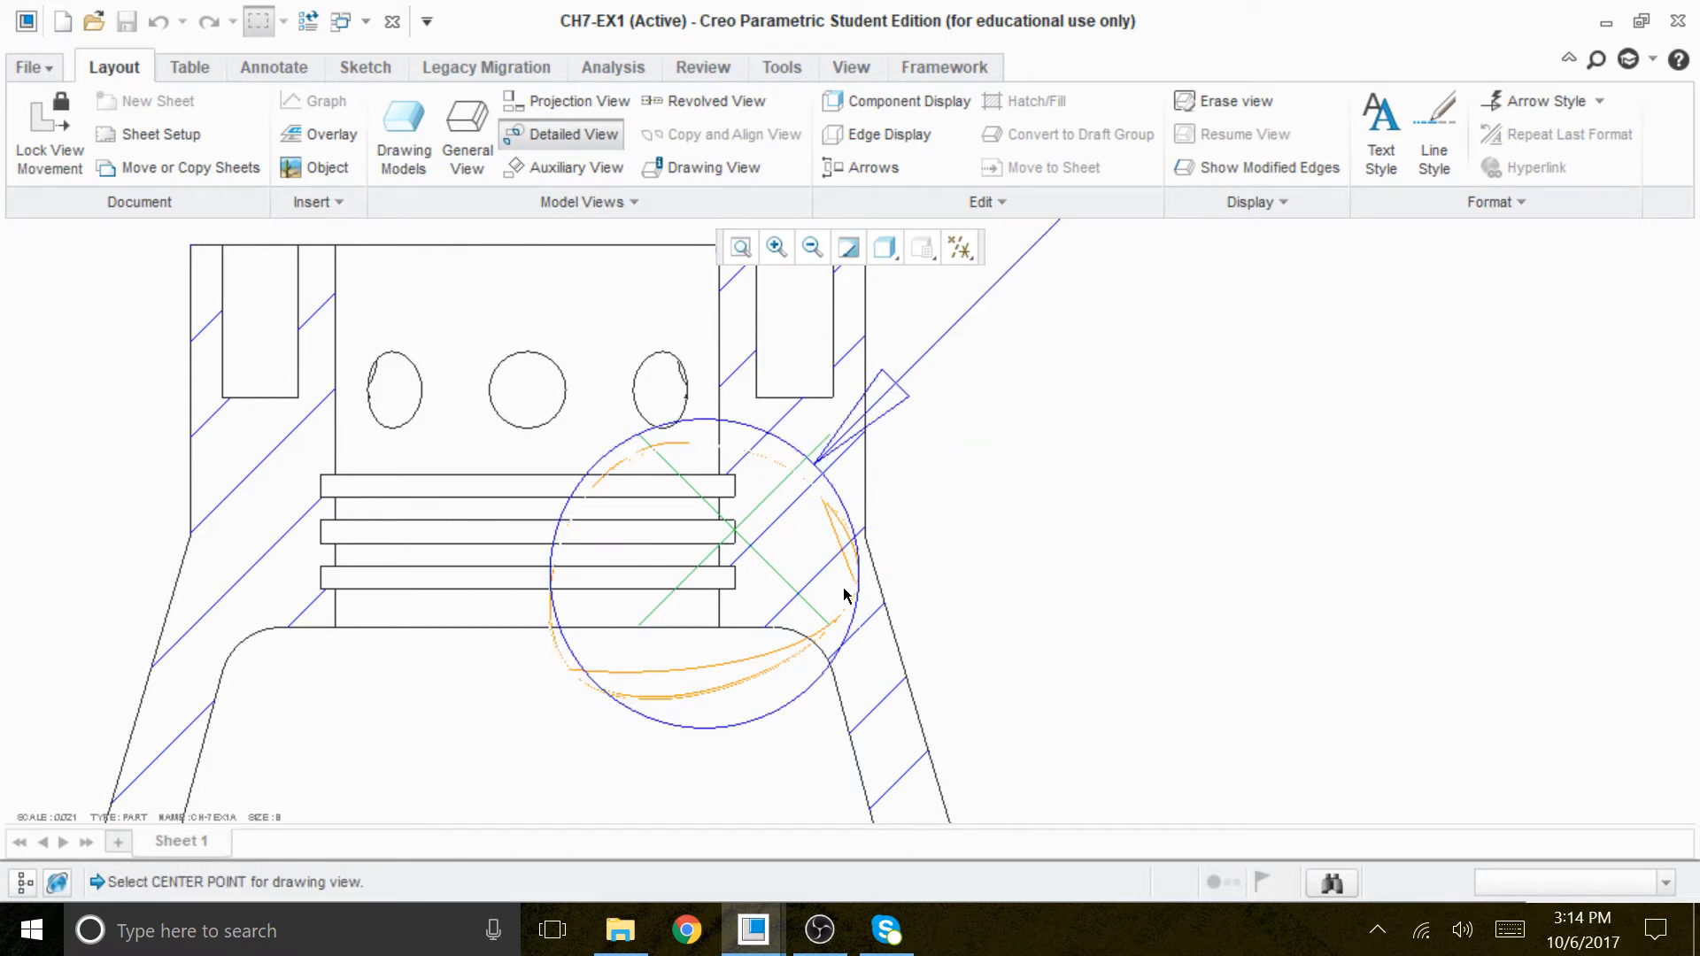
Place the detailed view in the open area between the top view and the shaded isometric view.
left_click(748, 253)
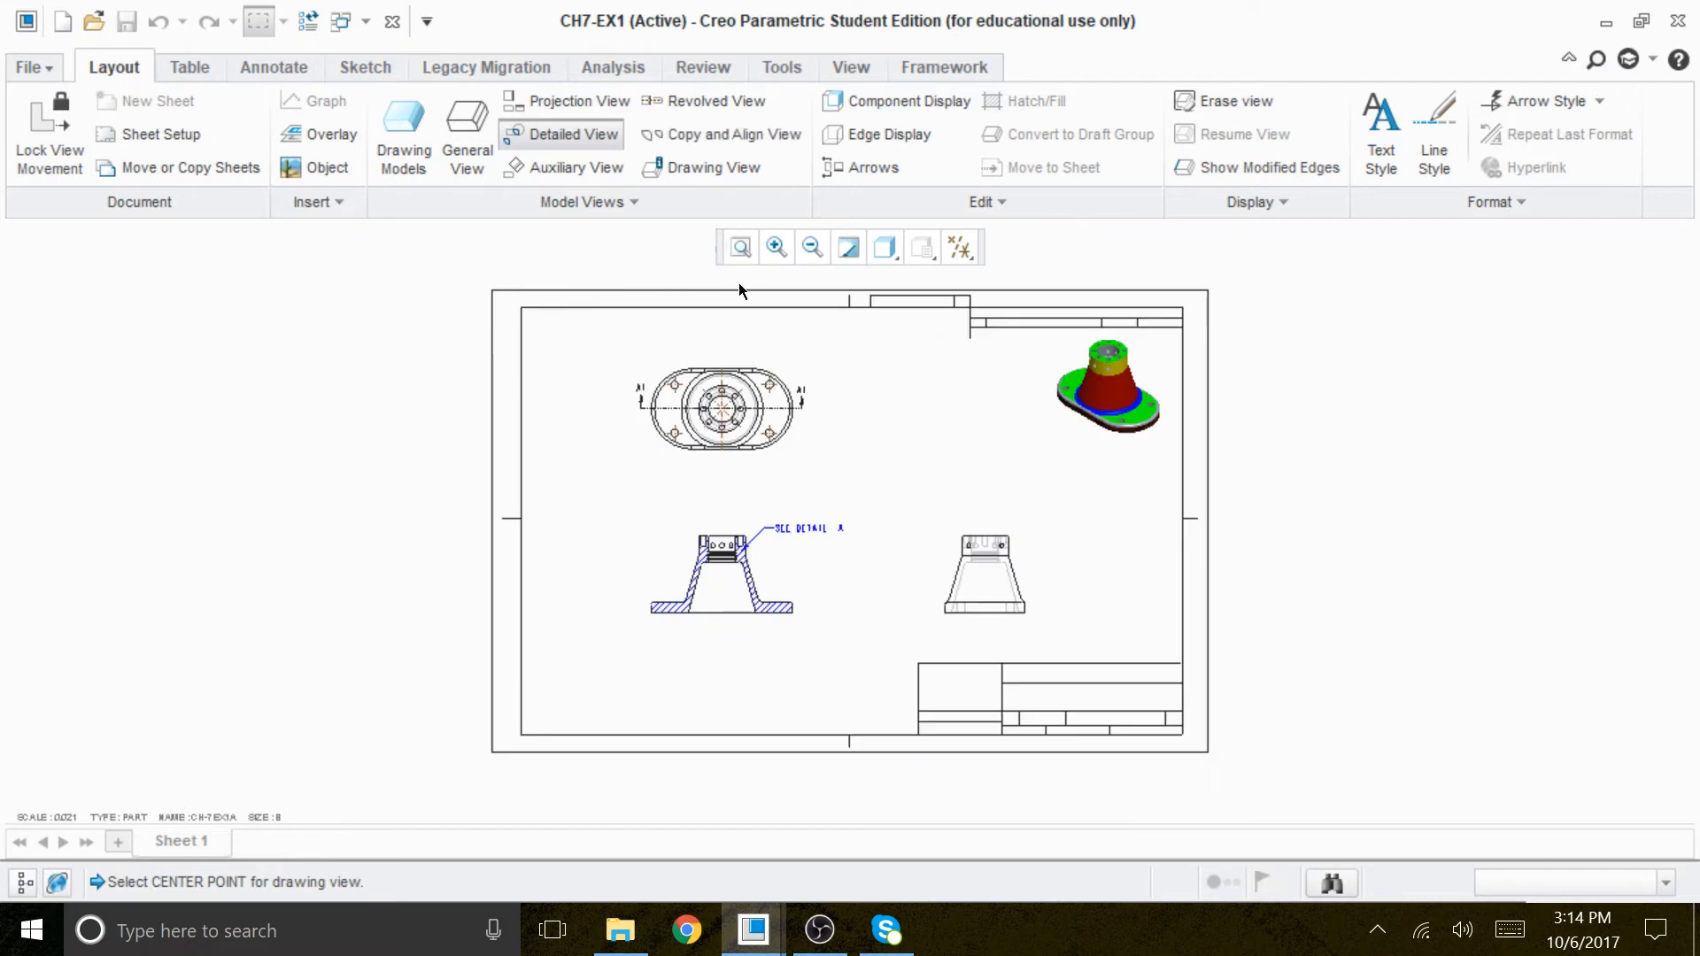
left_click(927, 440)
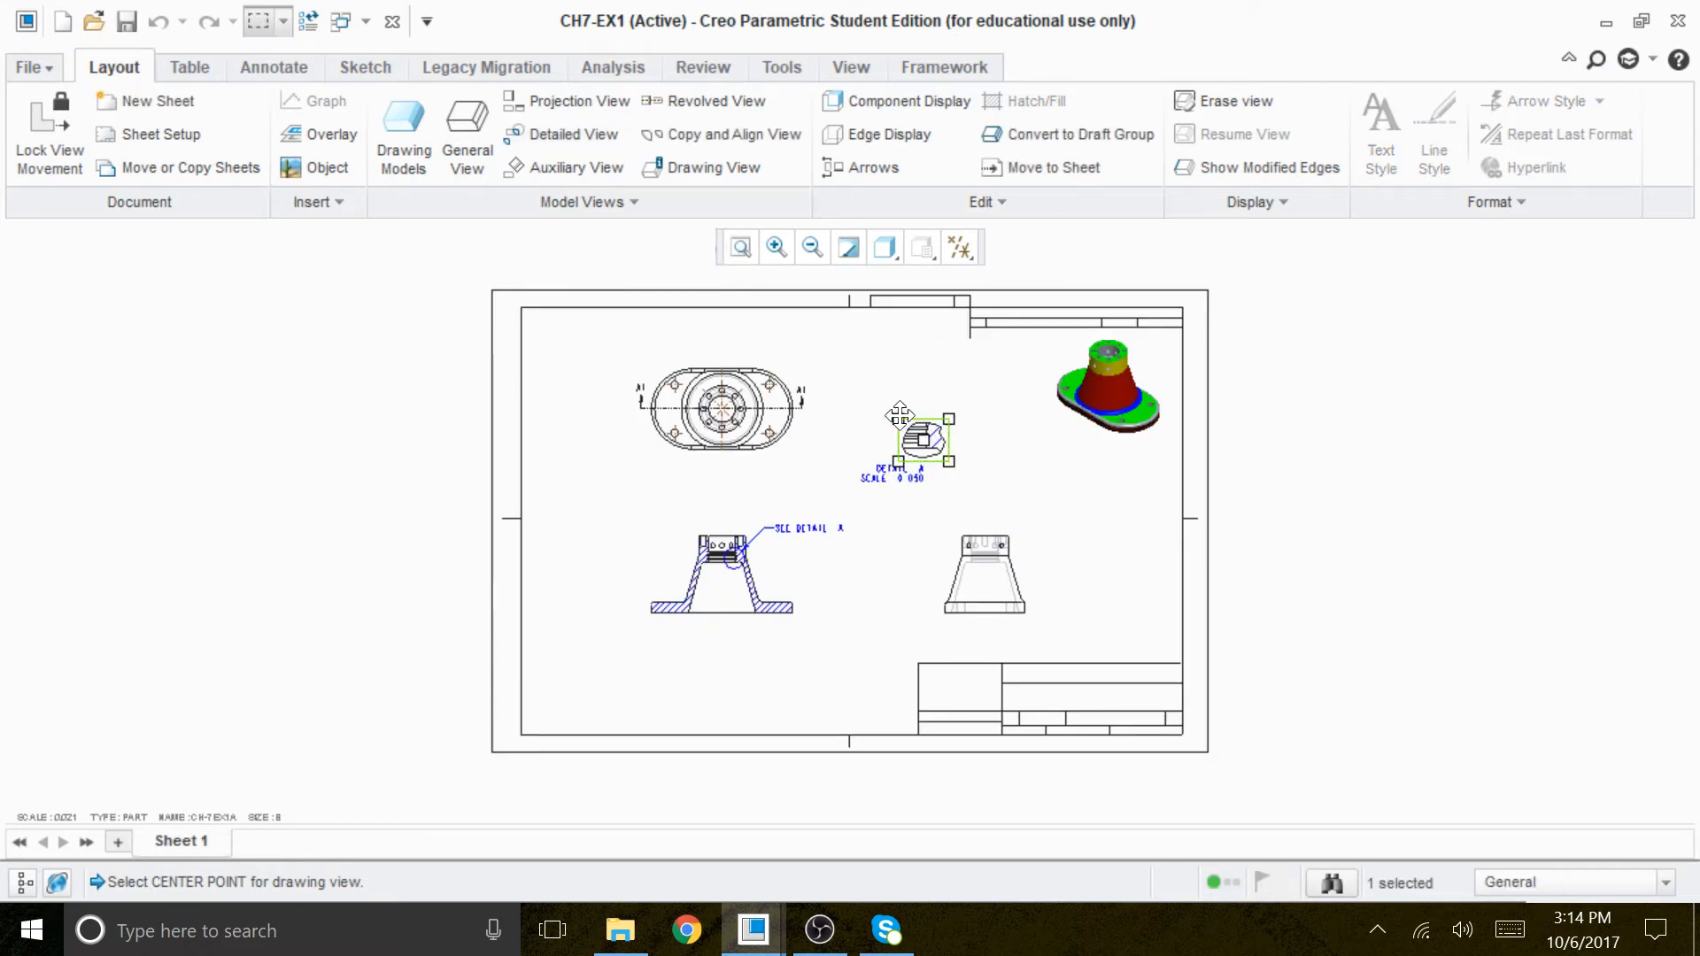
scroll(918, 431, "down", 4)
scroll(919, 431, "down", 2)
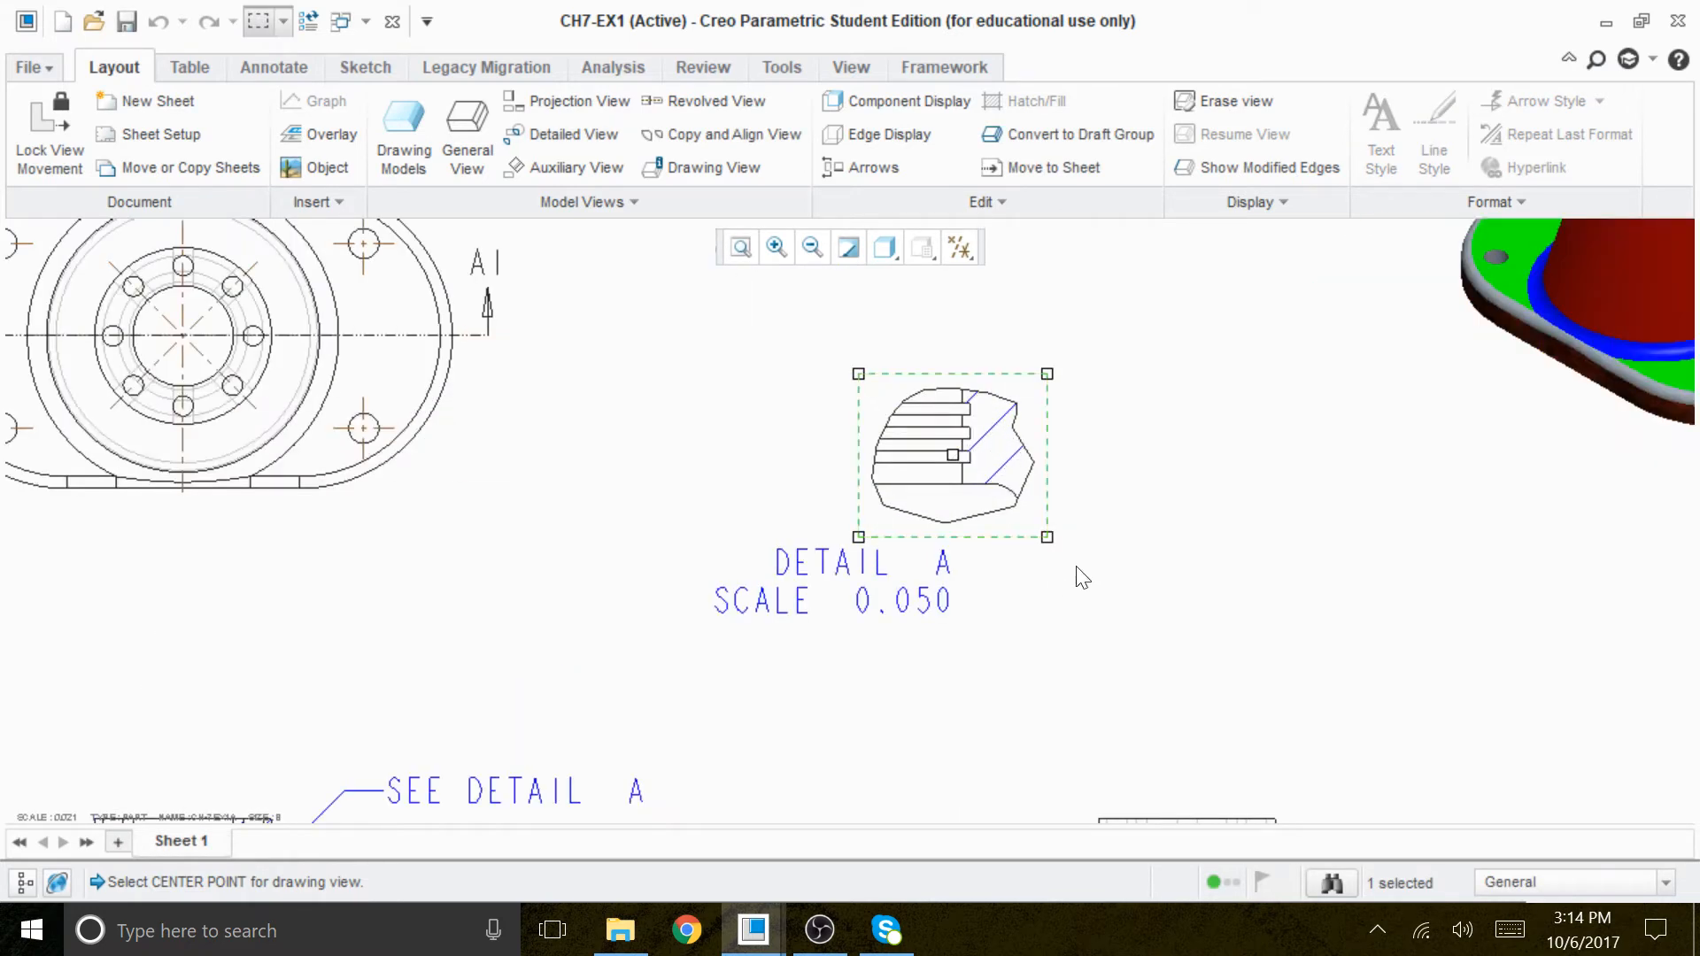
left_click(1056, 655)
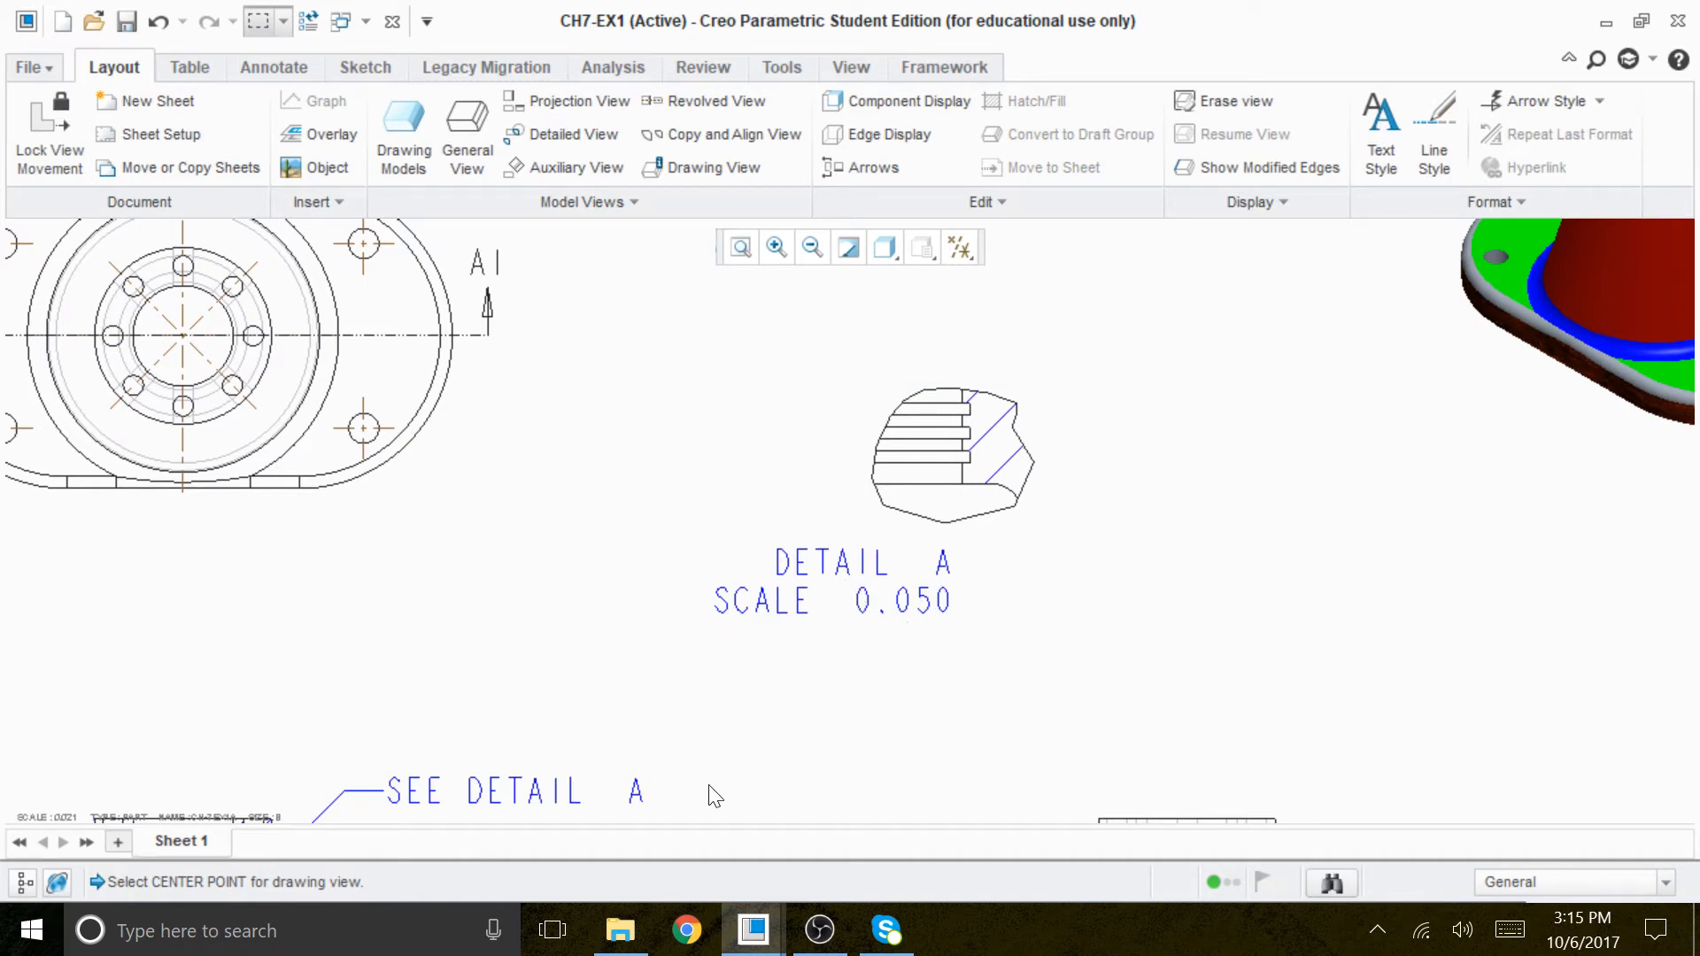
Move the SEE DETAIL A note up toward the detail view and delete the detail view's own name and scale note.
left_click(518, 789)
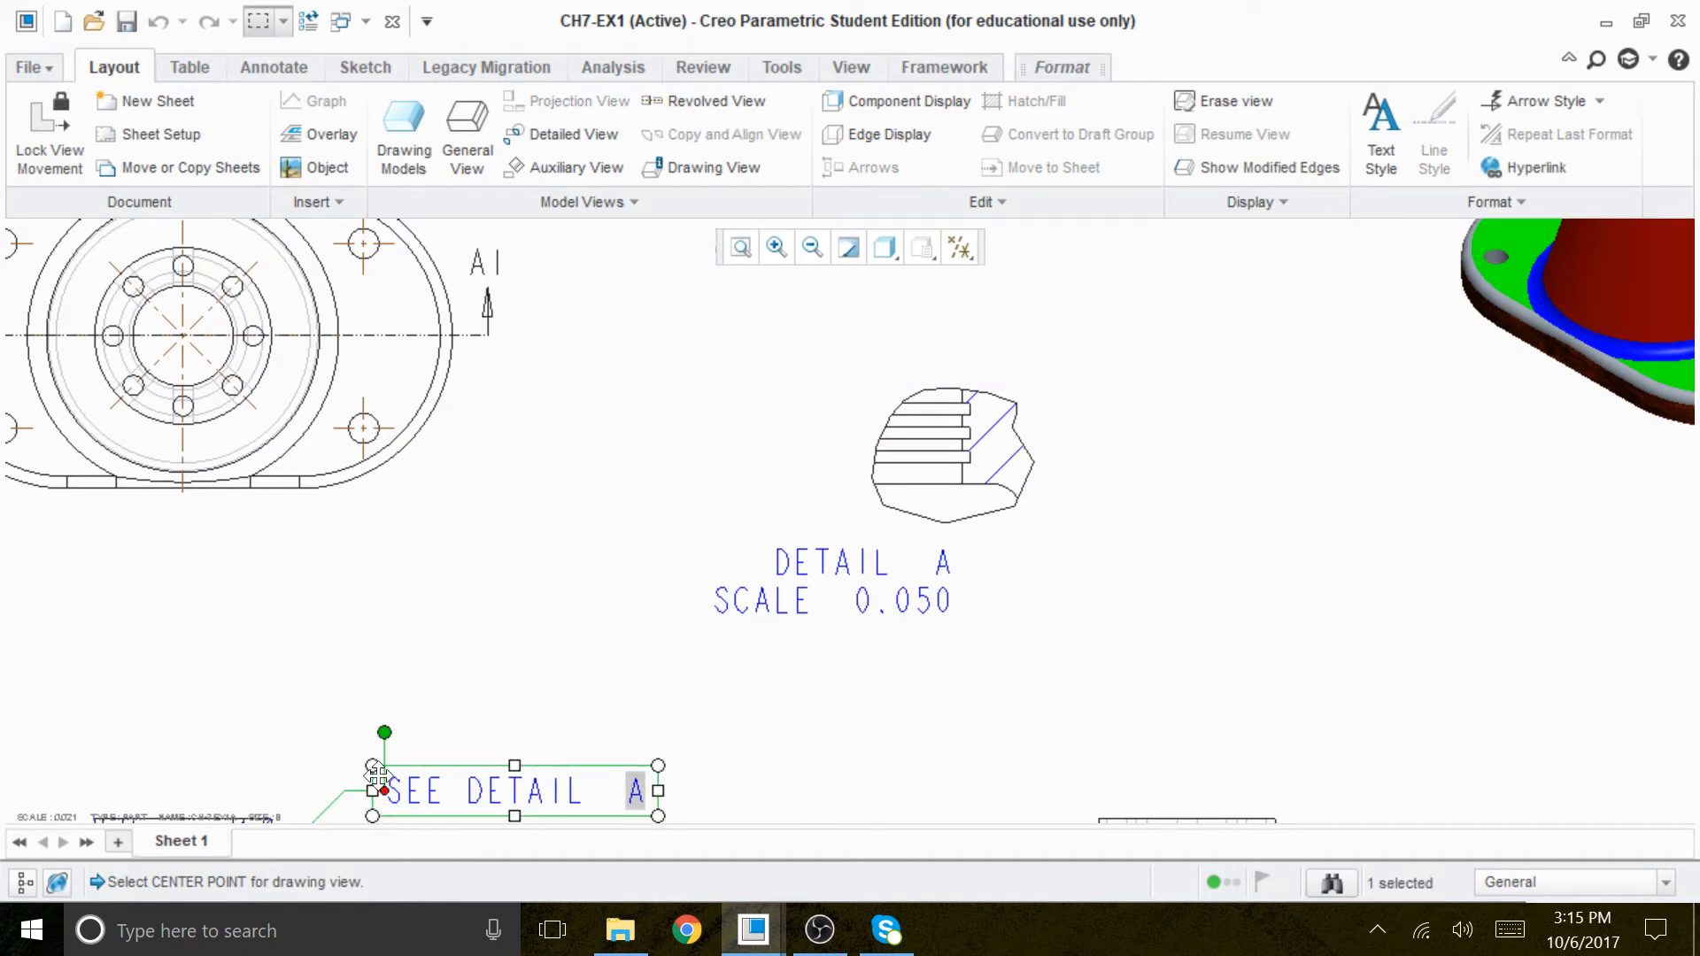
left_click_drag(373, 765, 480, 624)
left_click(892, 763)
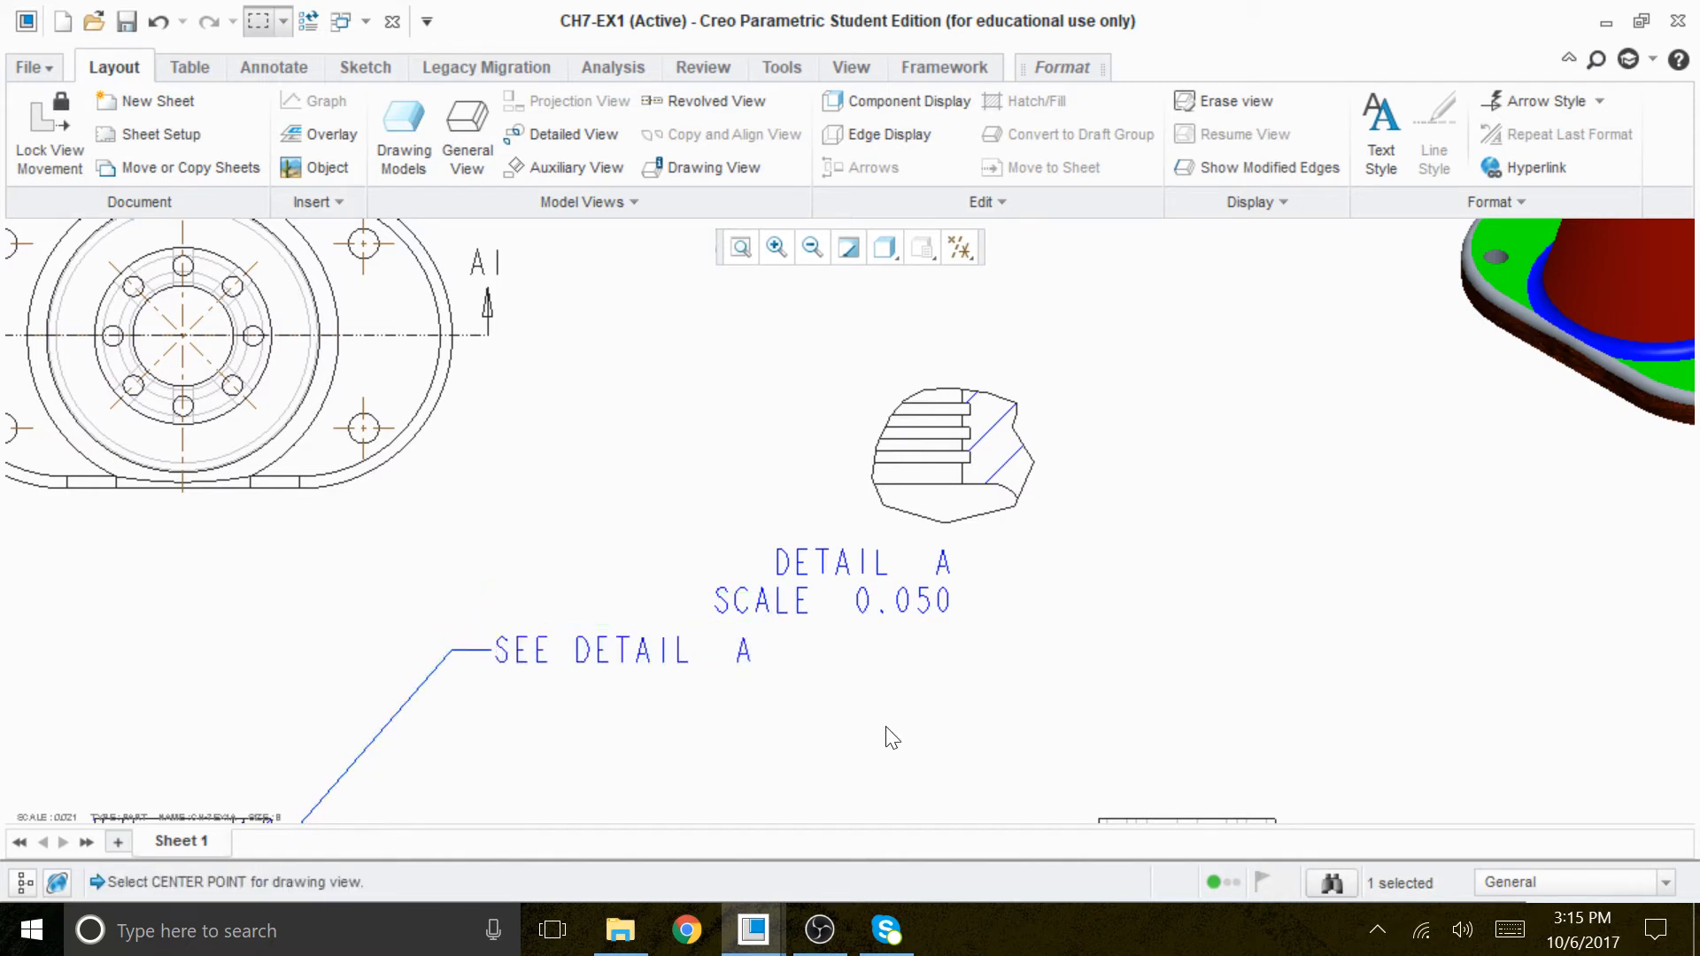
left_click(892, 556)
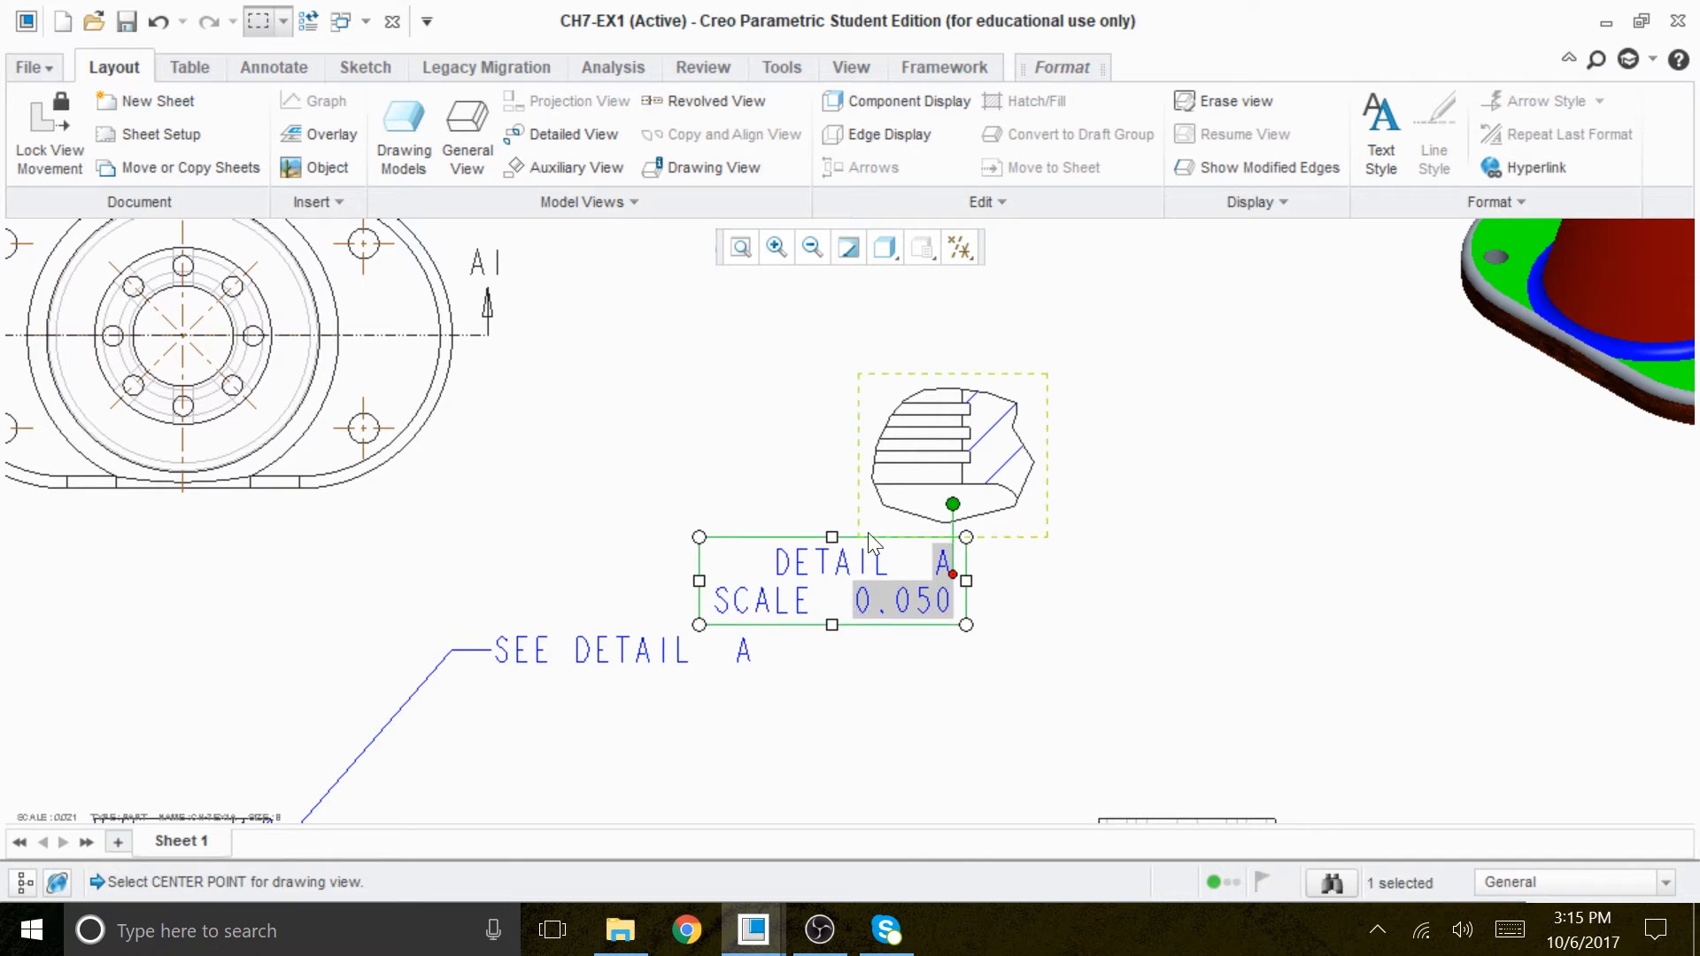
key("Delete")
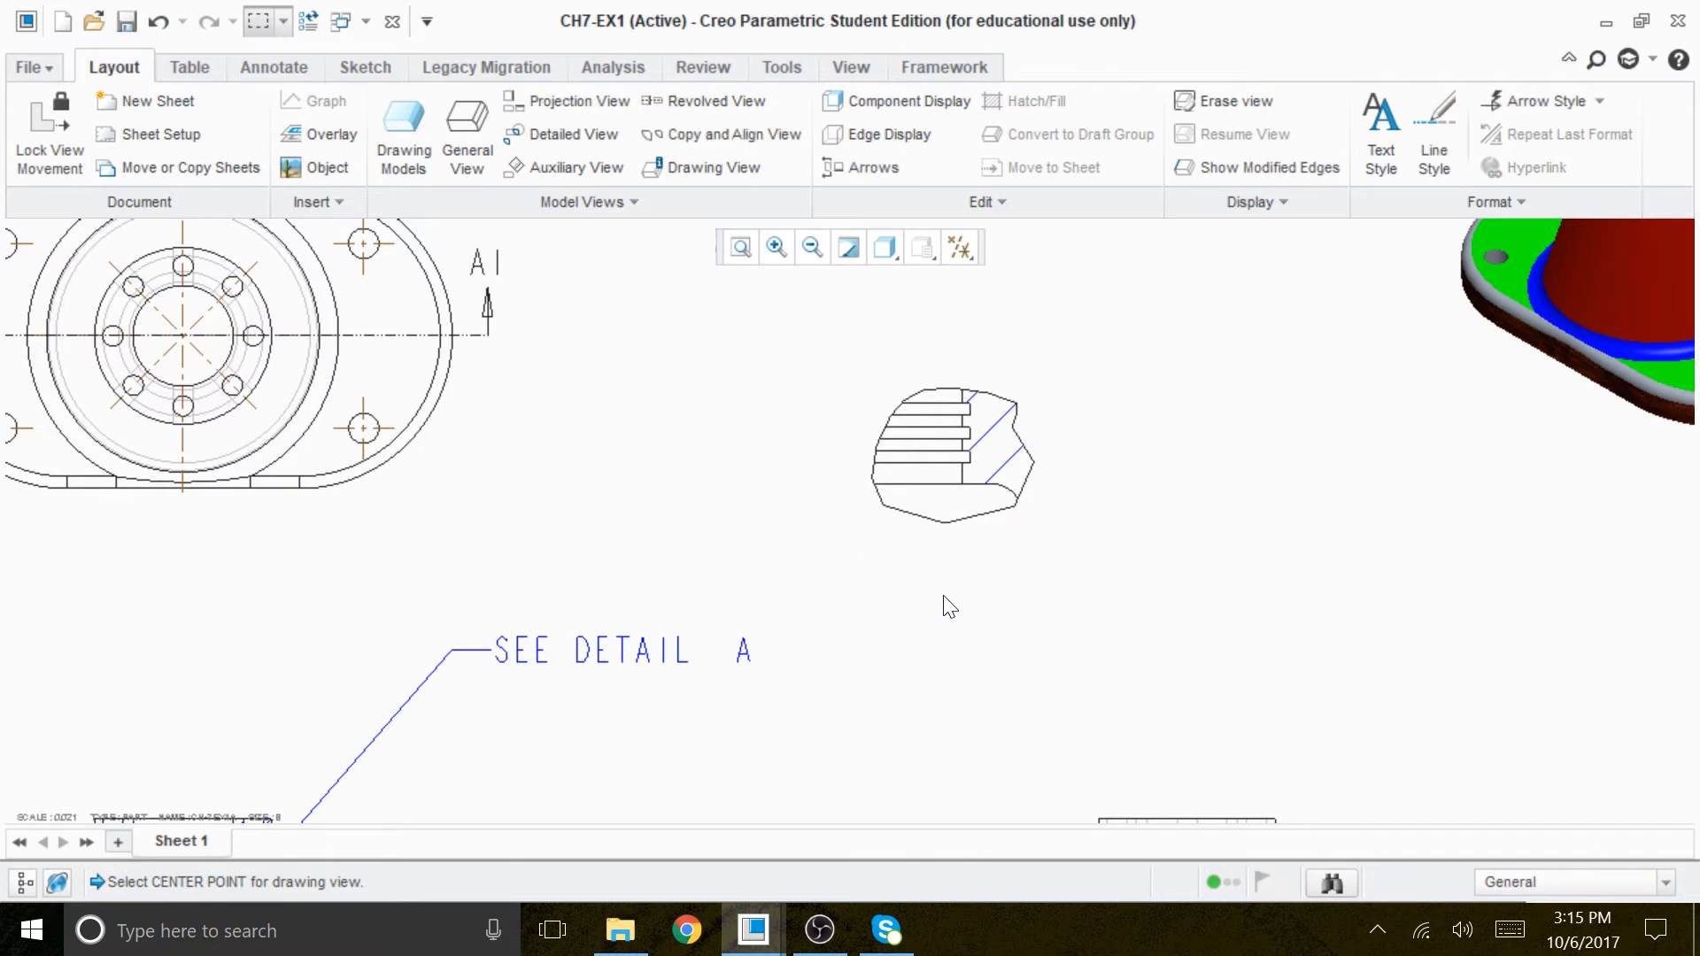
Make the detail view's cross-hatching independent of its parent view and erase it.
scroll(1014, 488, "up", 2)
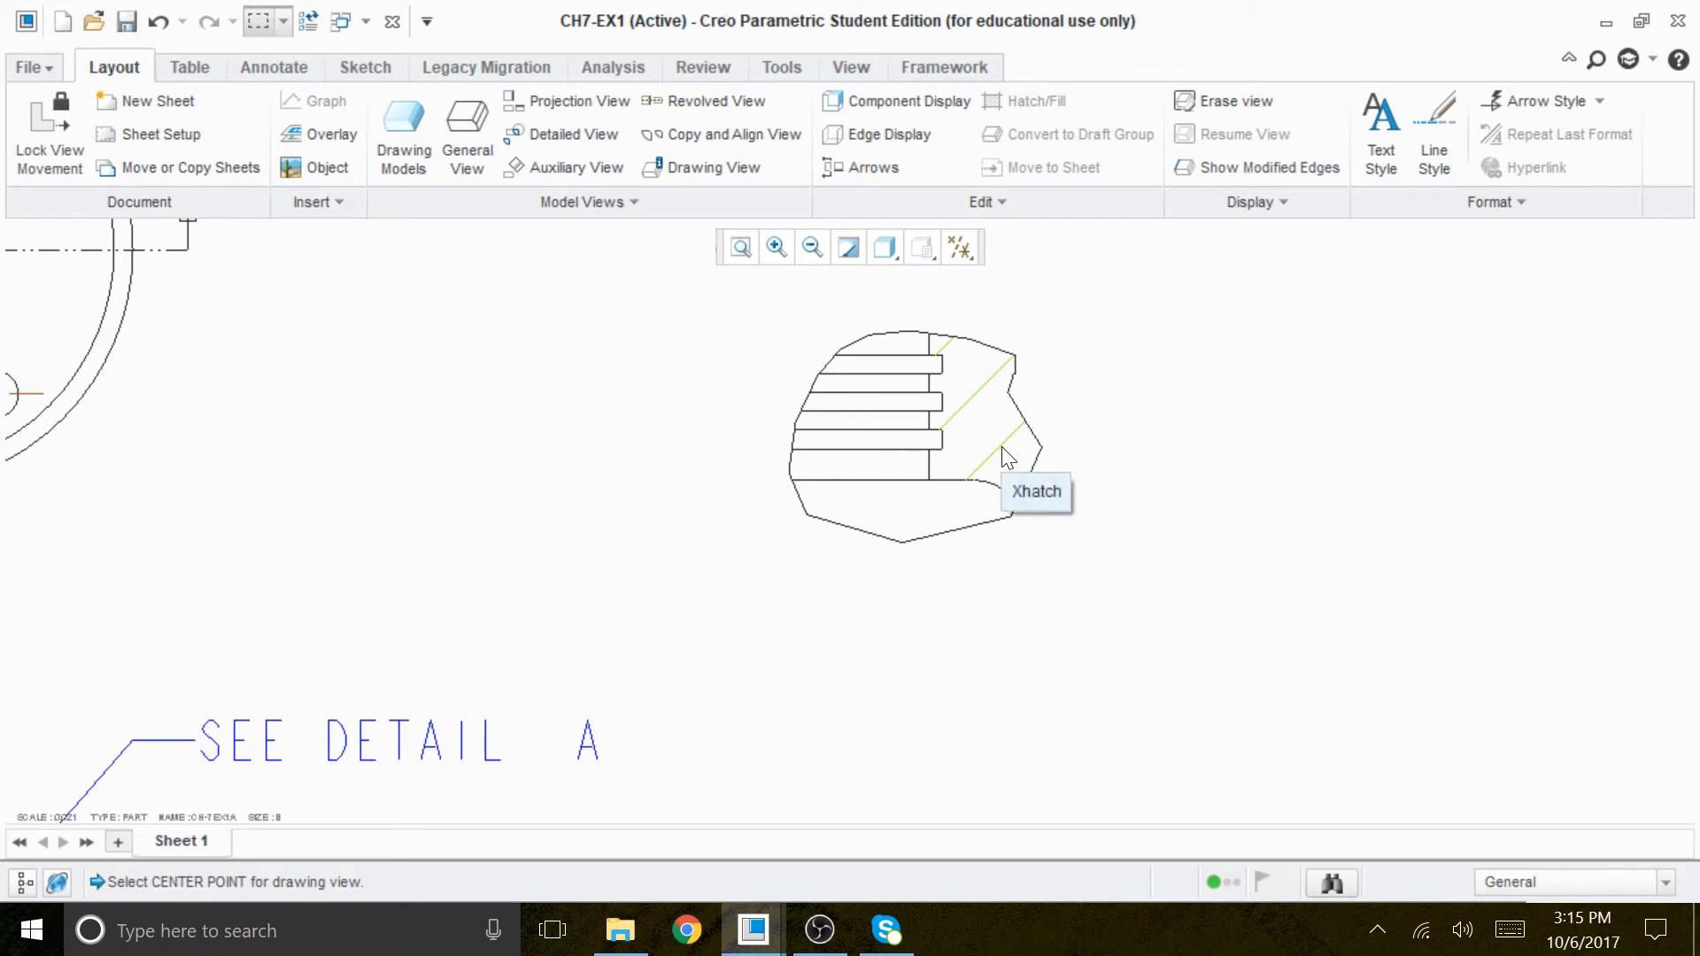
double_click(1001, 446)
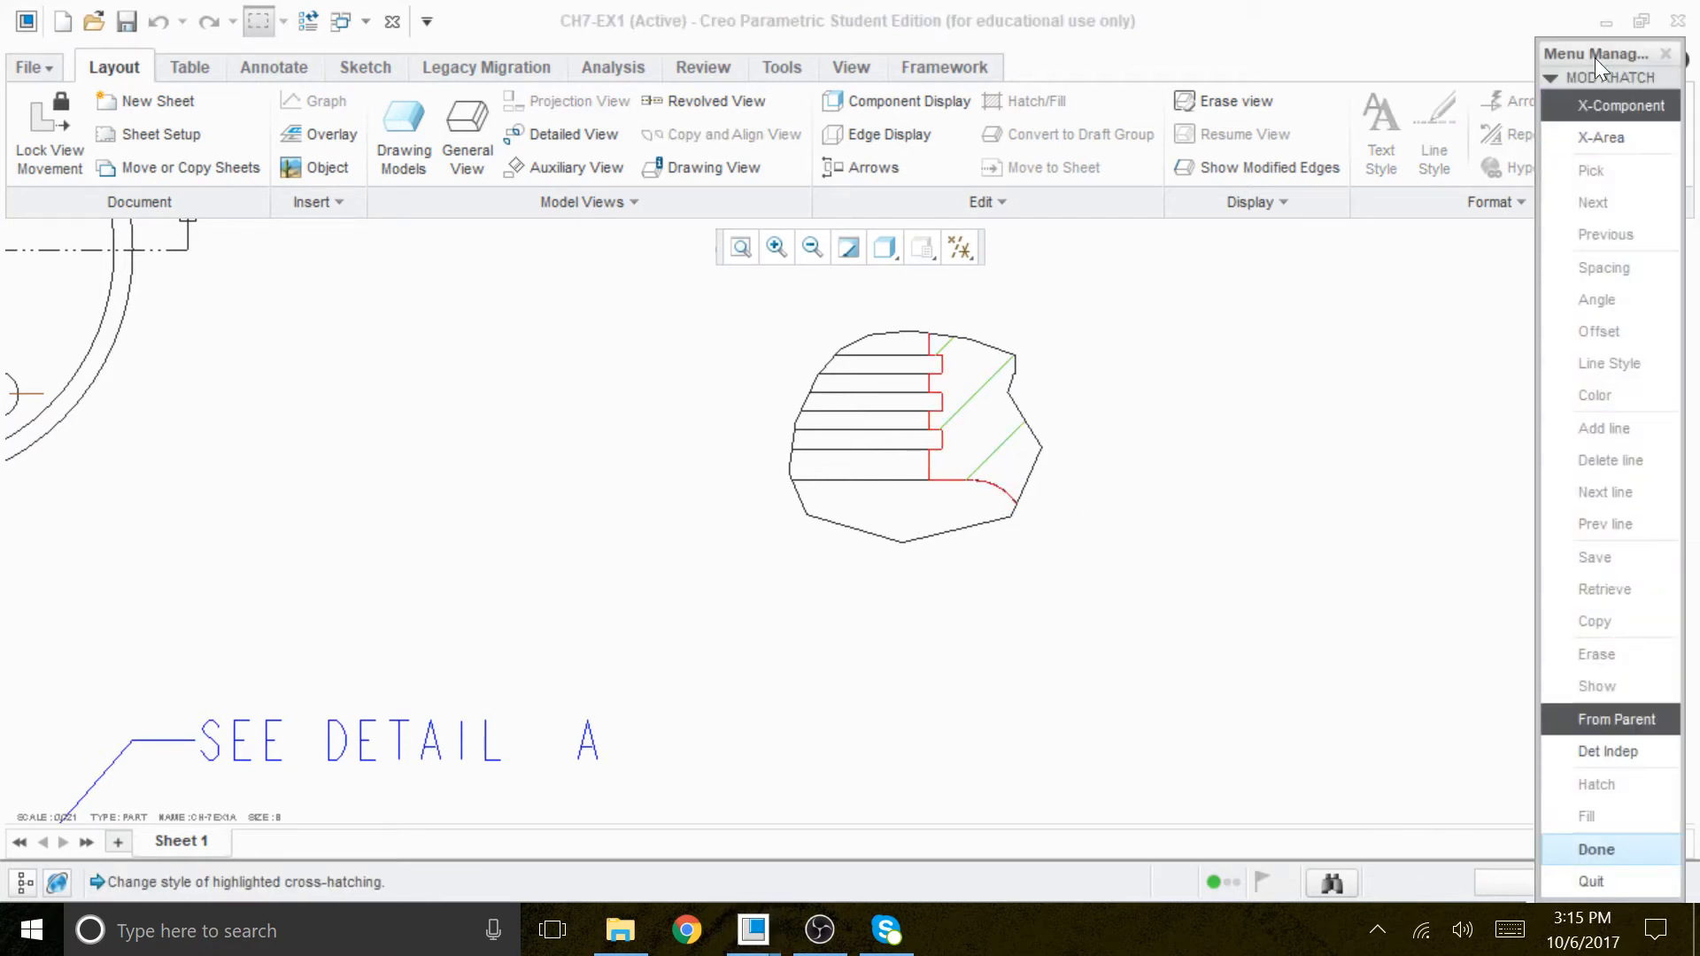
left_click_drag(1644, 49, 1386, 13)
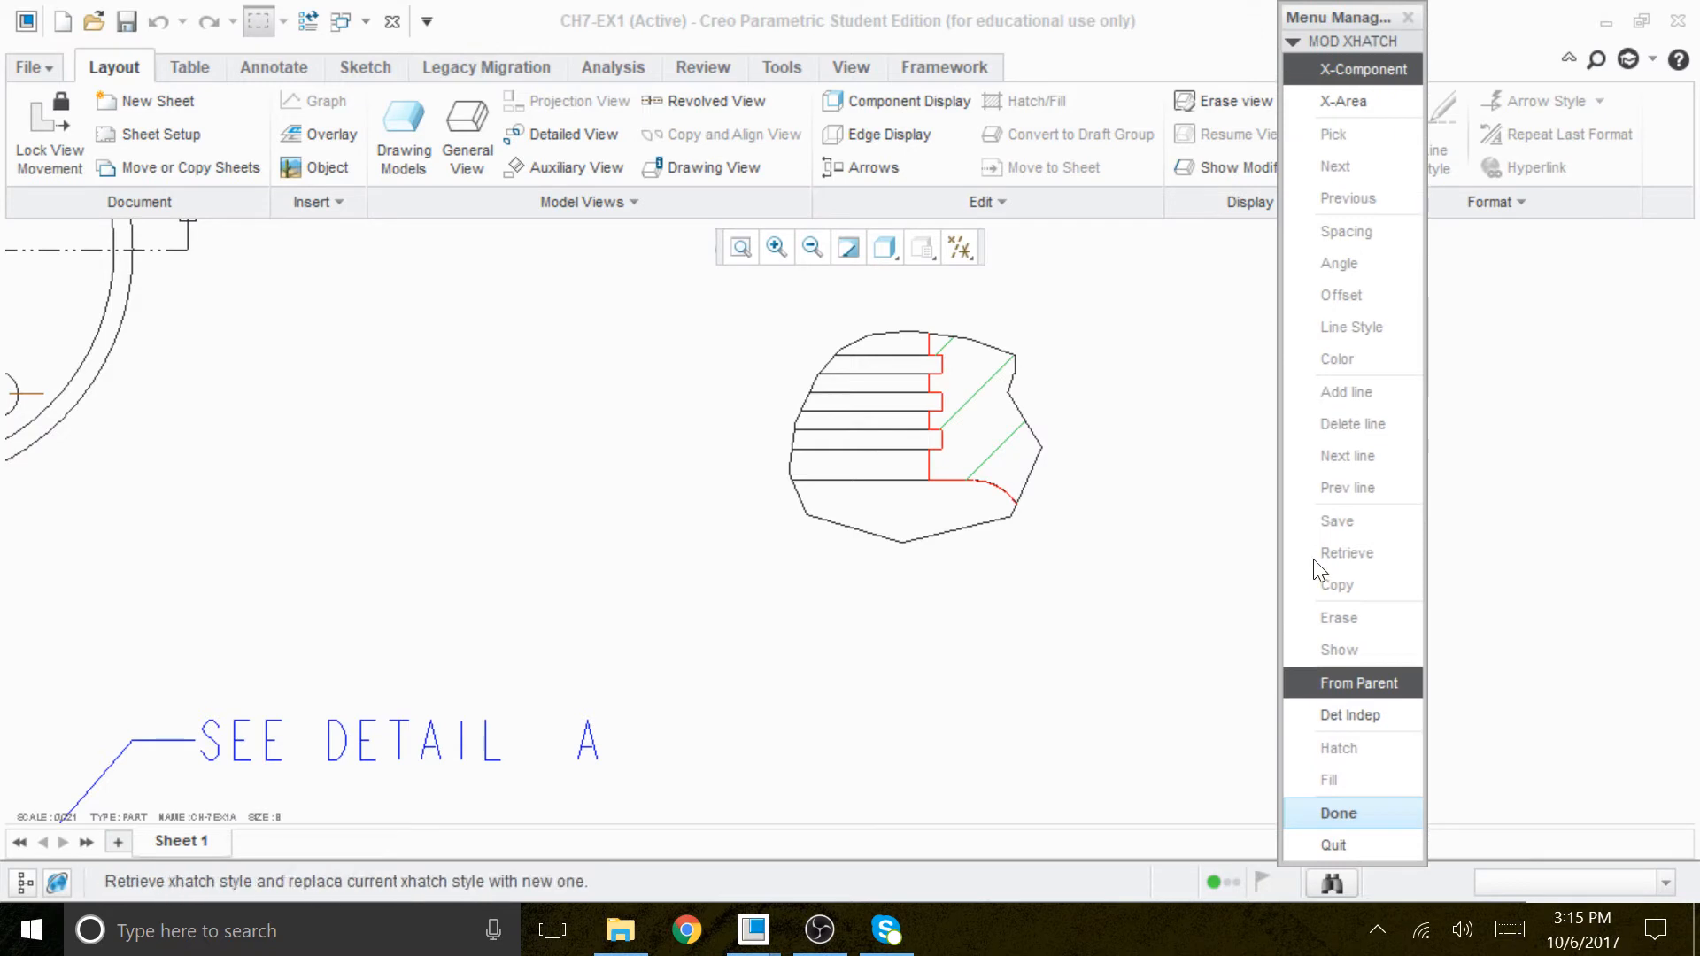
left_click(1350, 716)
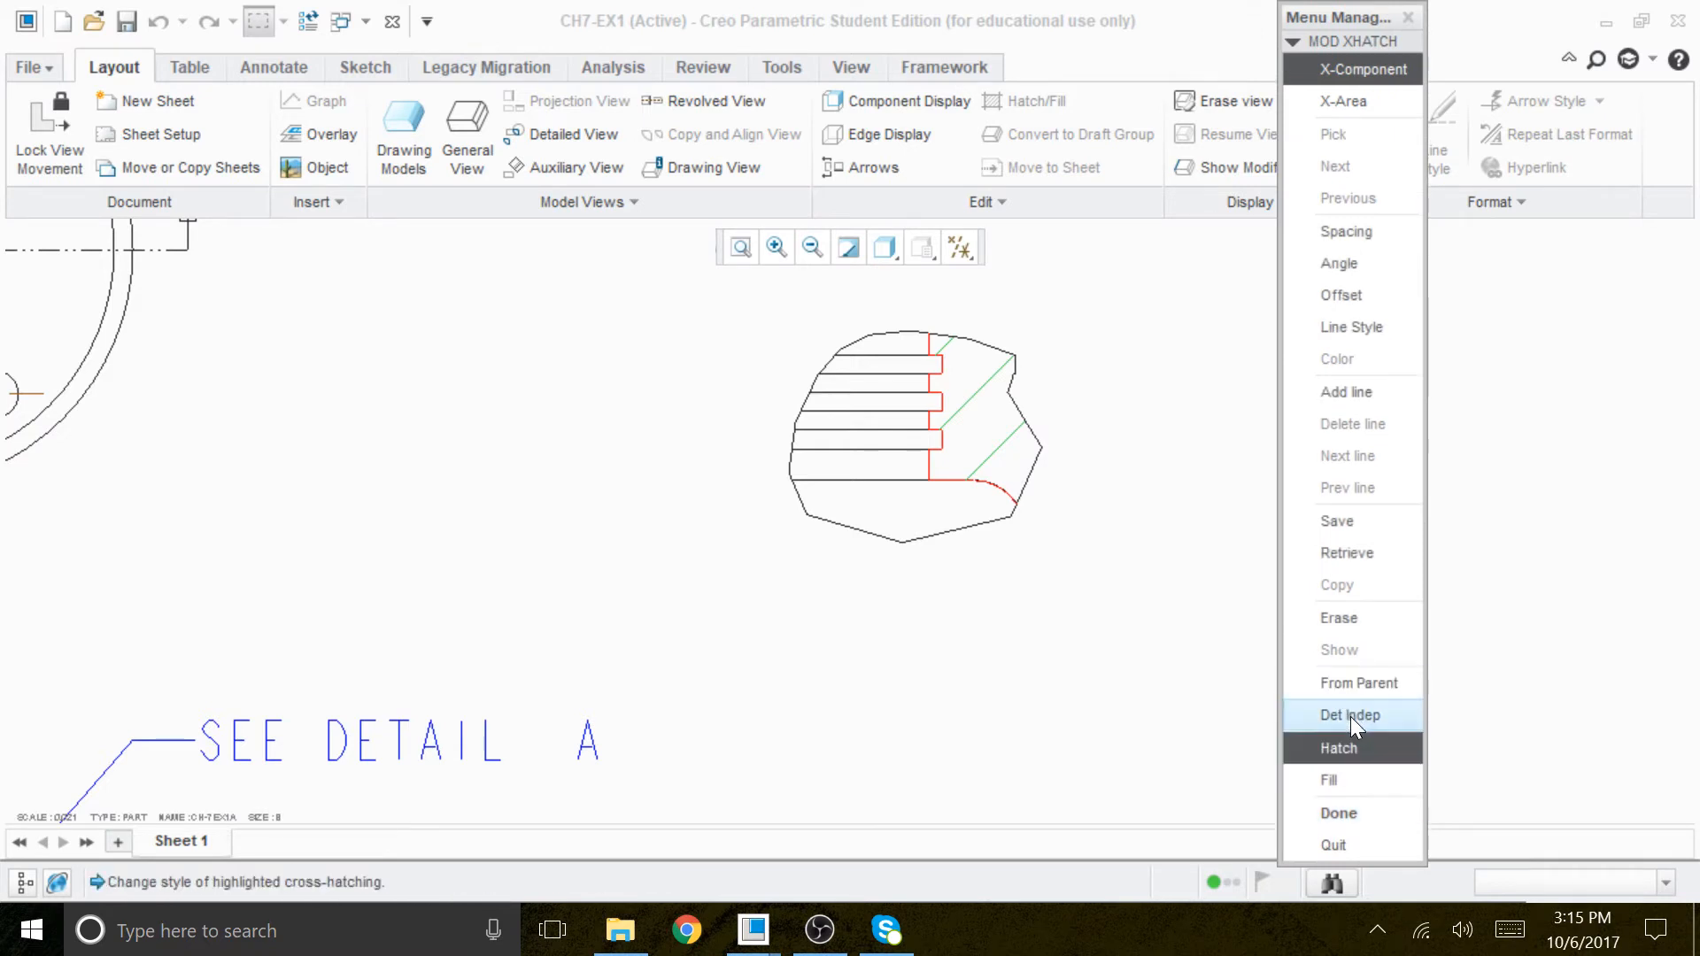
left_click(1337, 611)
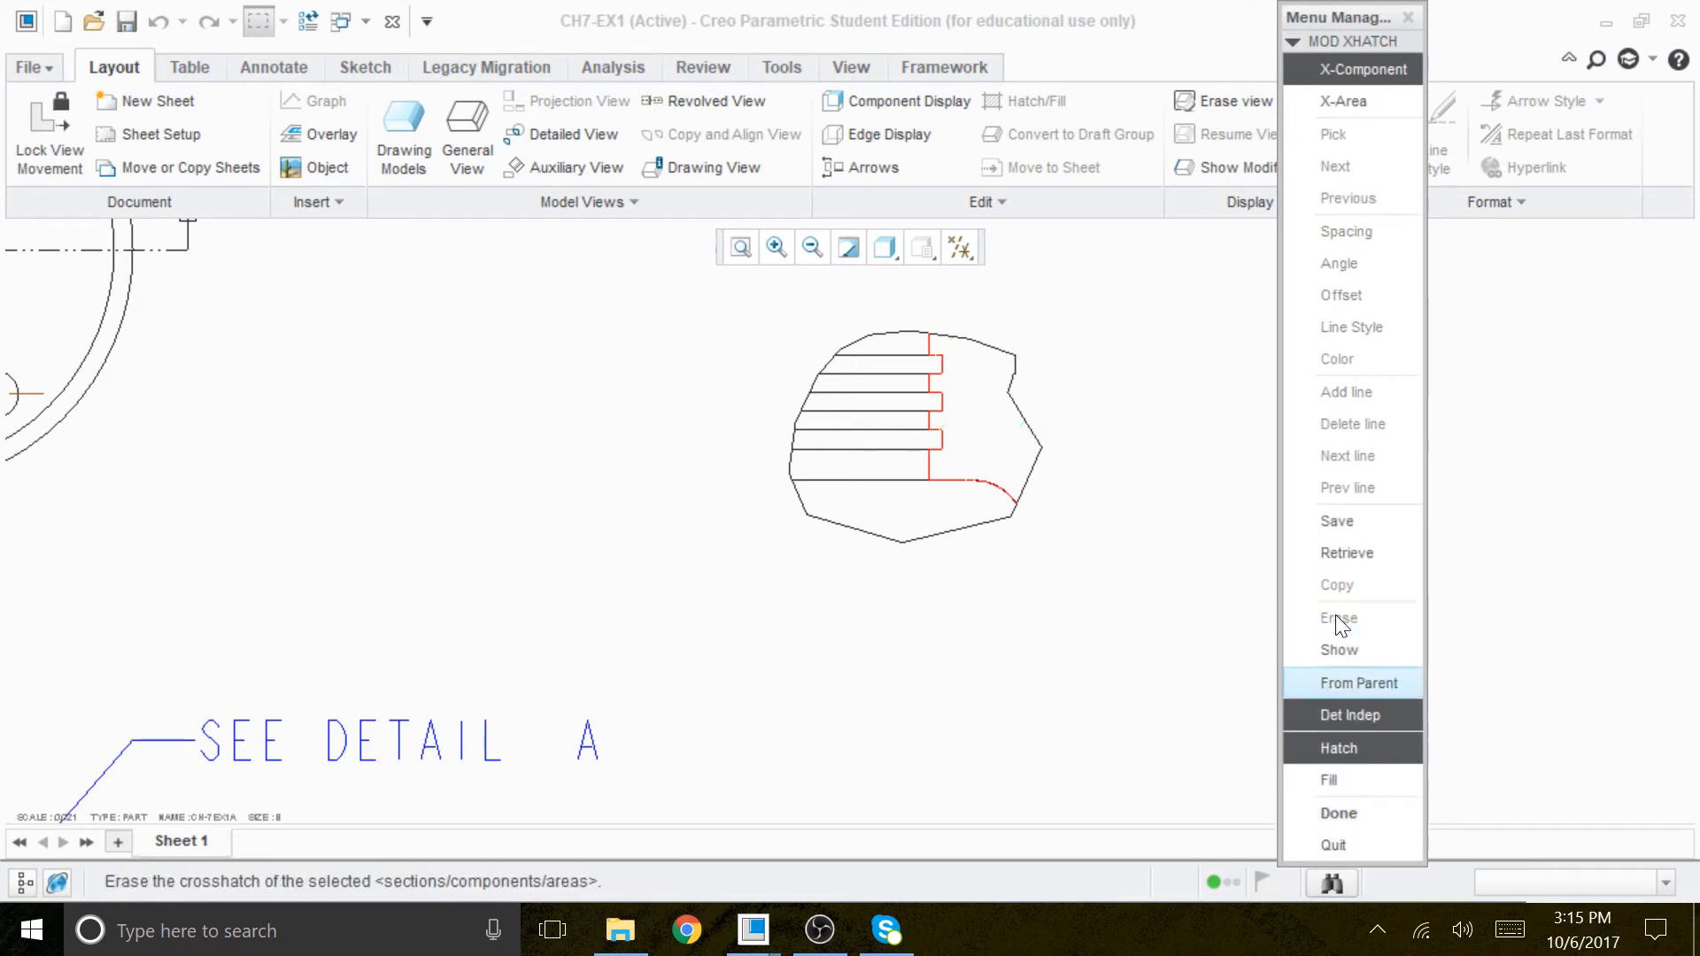
left_click(1337, 842)
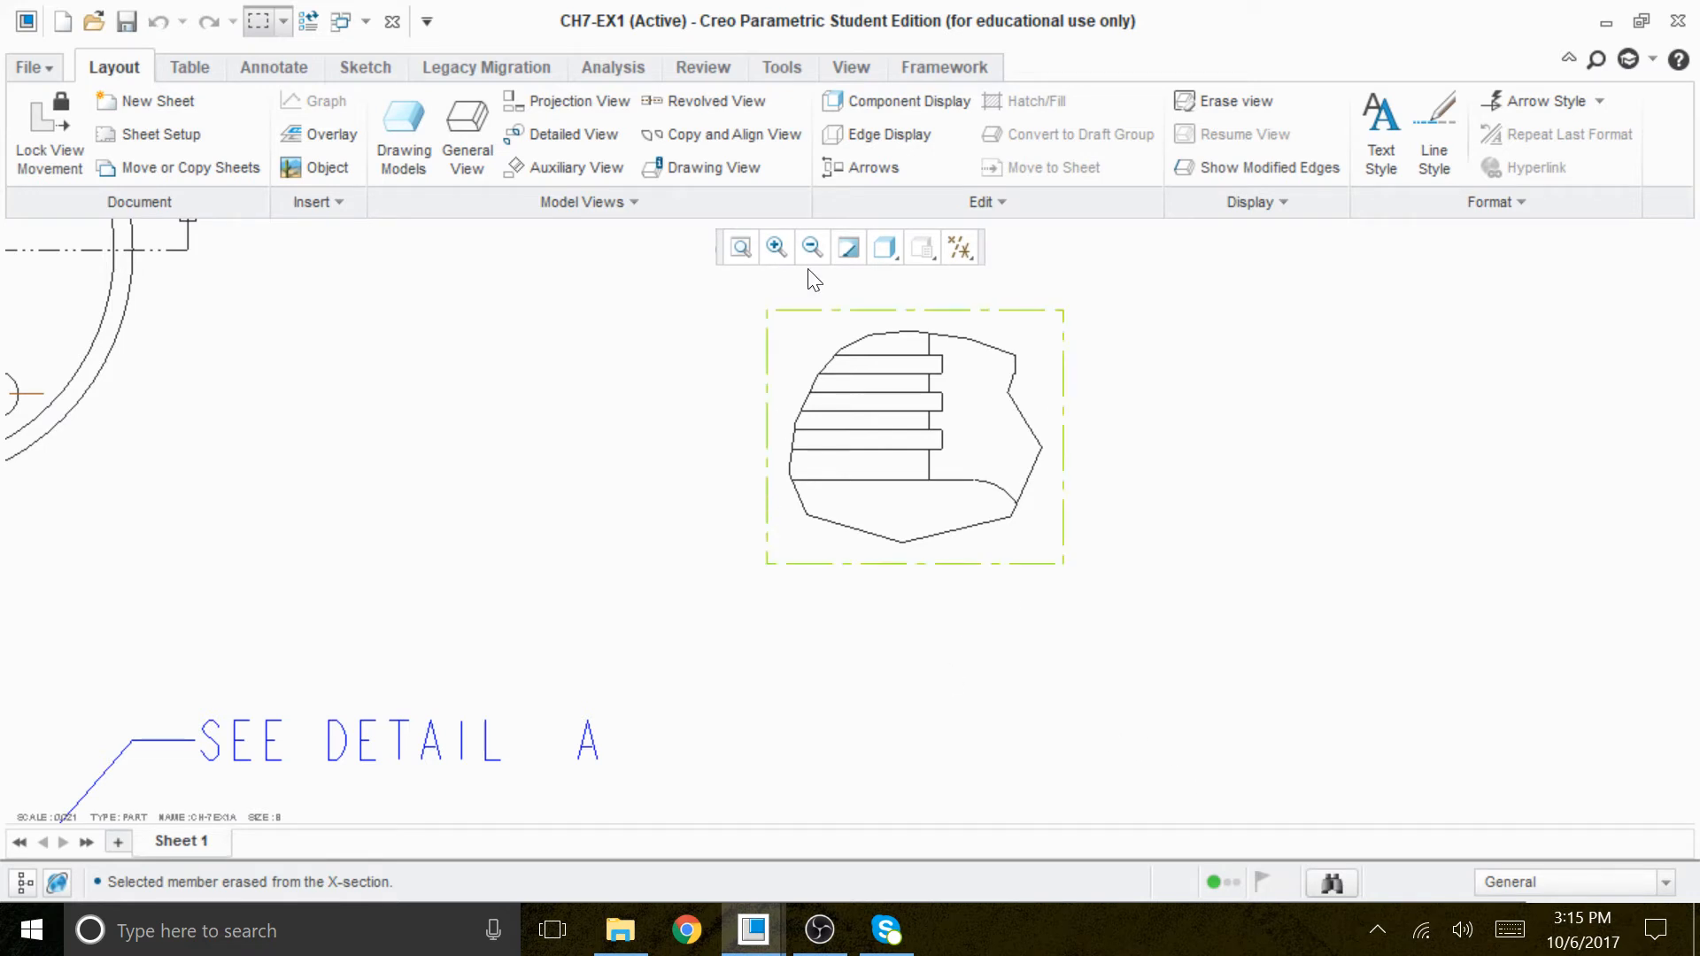
left_click(742, 247)
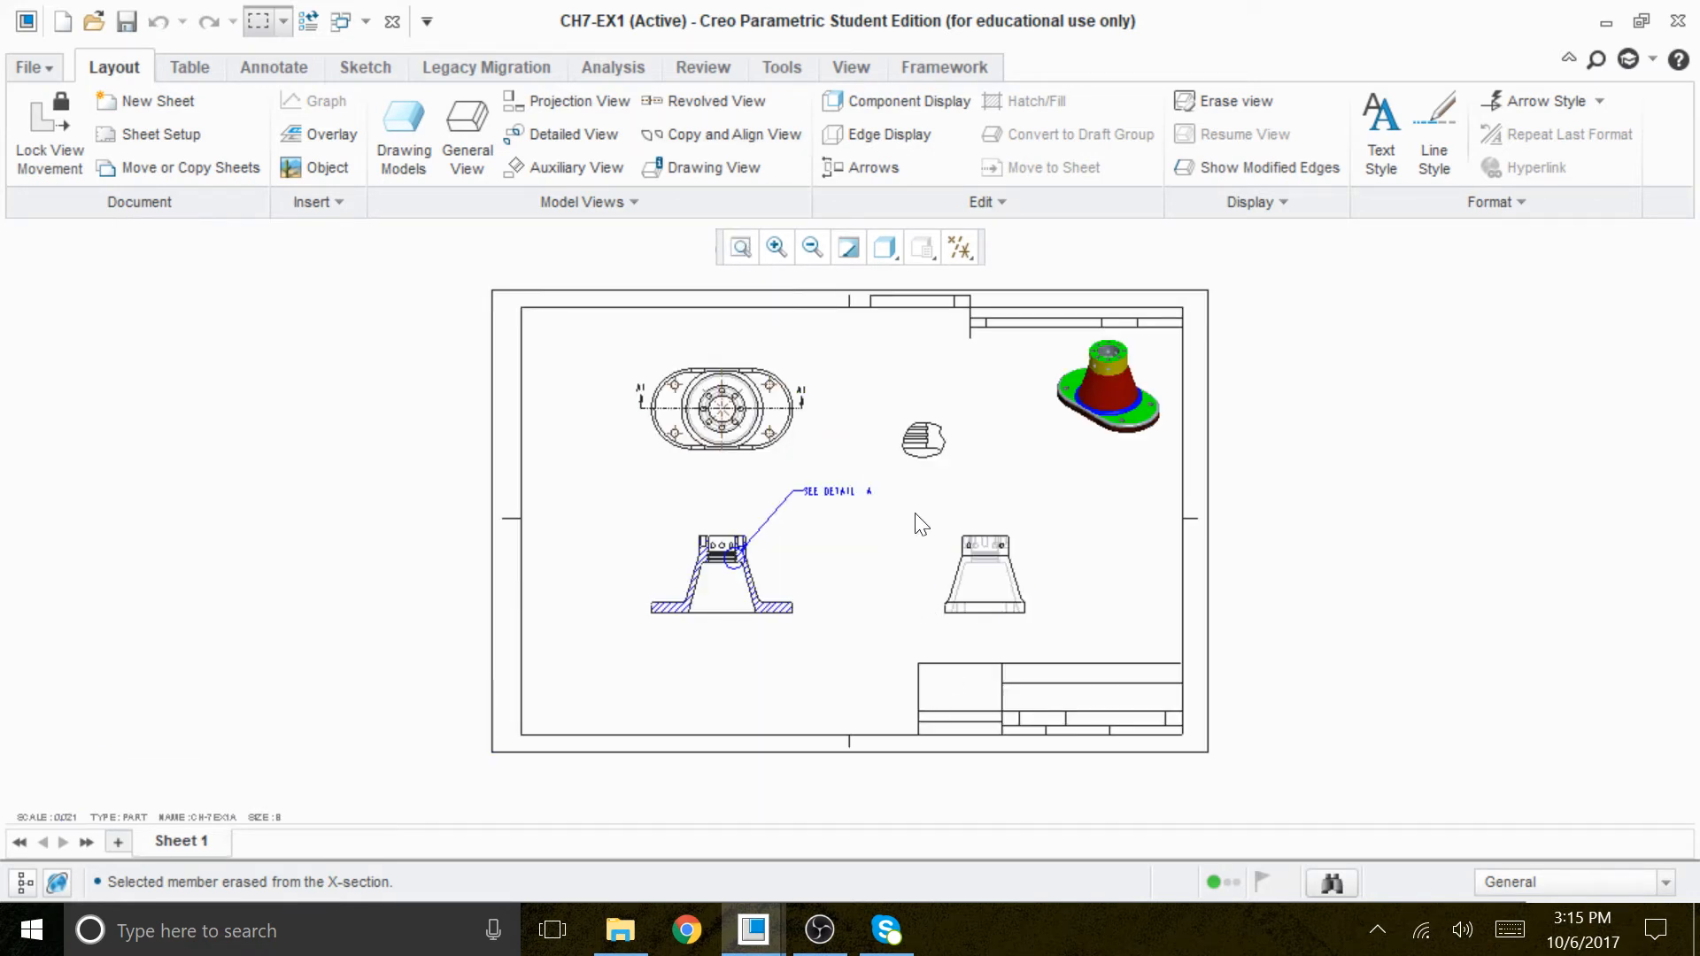
left_click(942, 436)
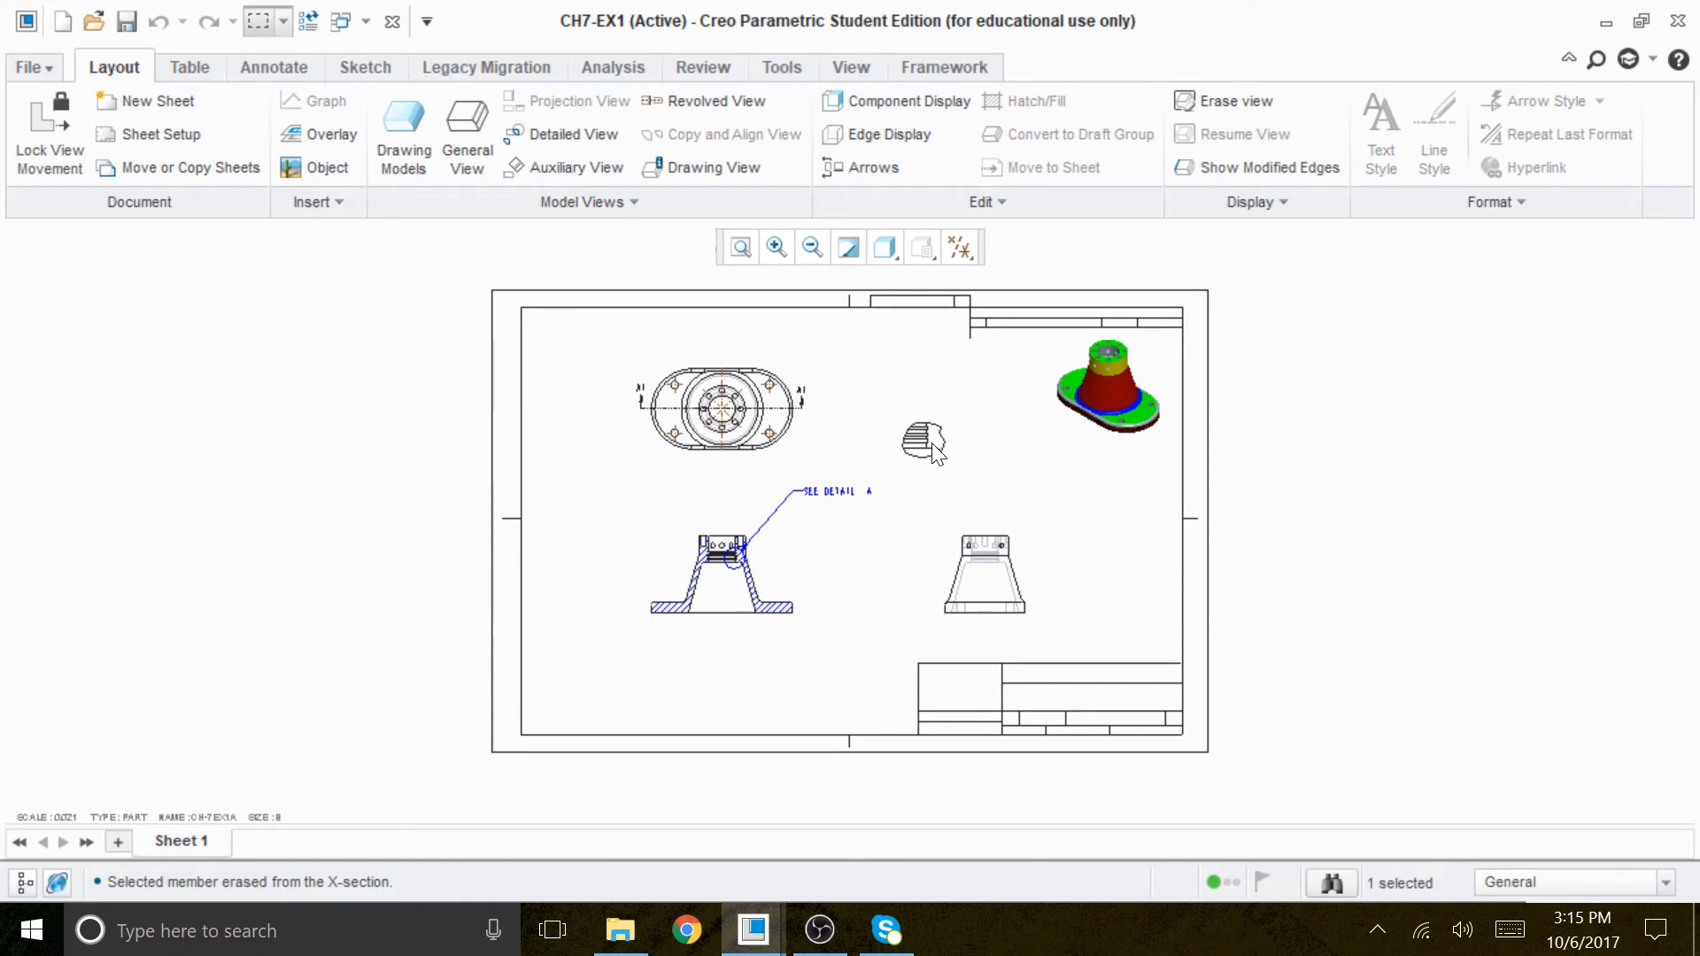
scroll(940, 447, "down", 2)
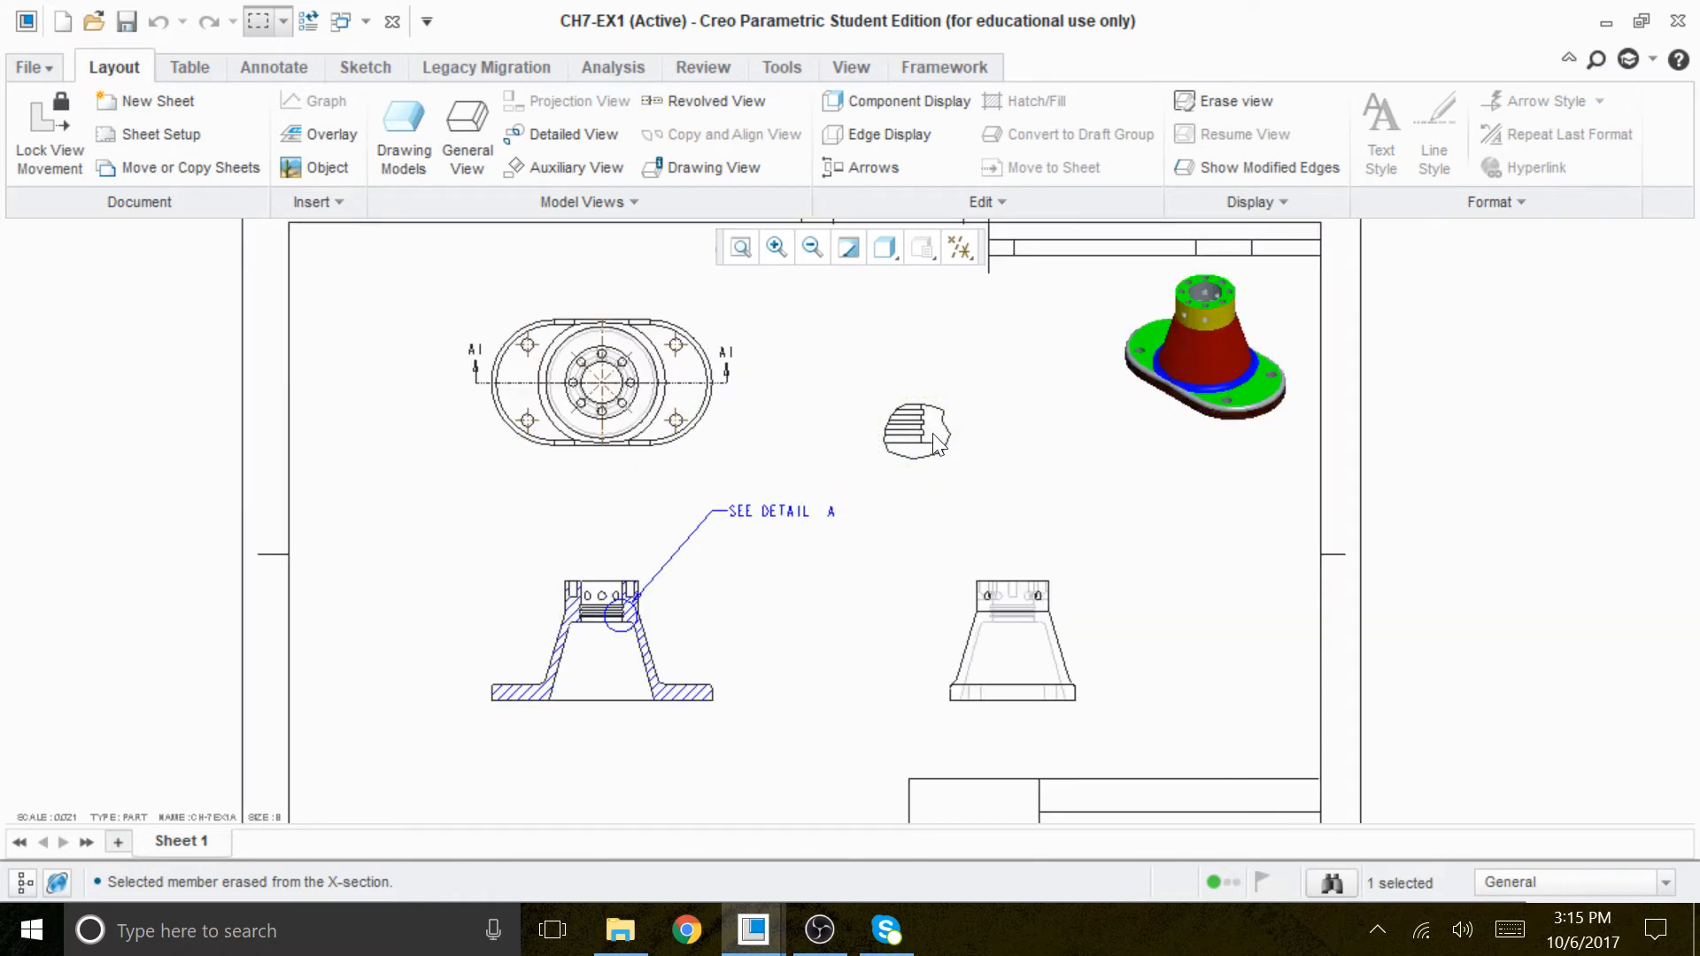
double_click(940, 445)
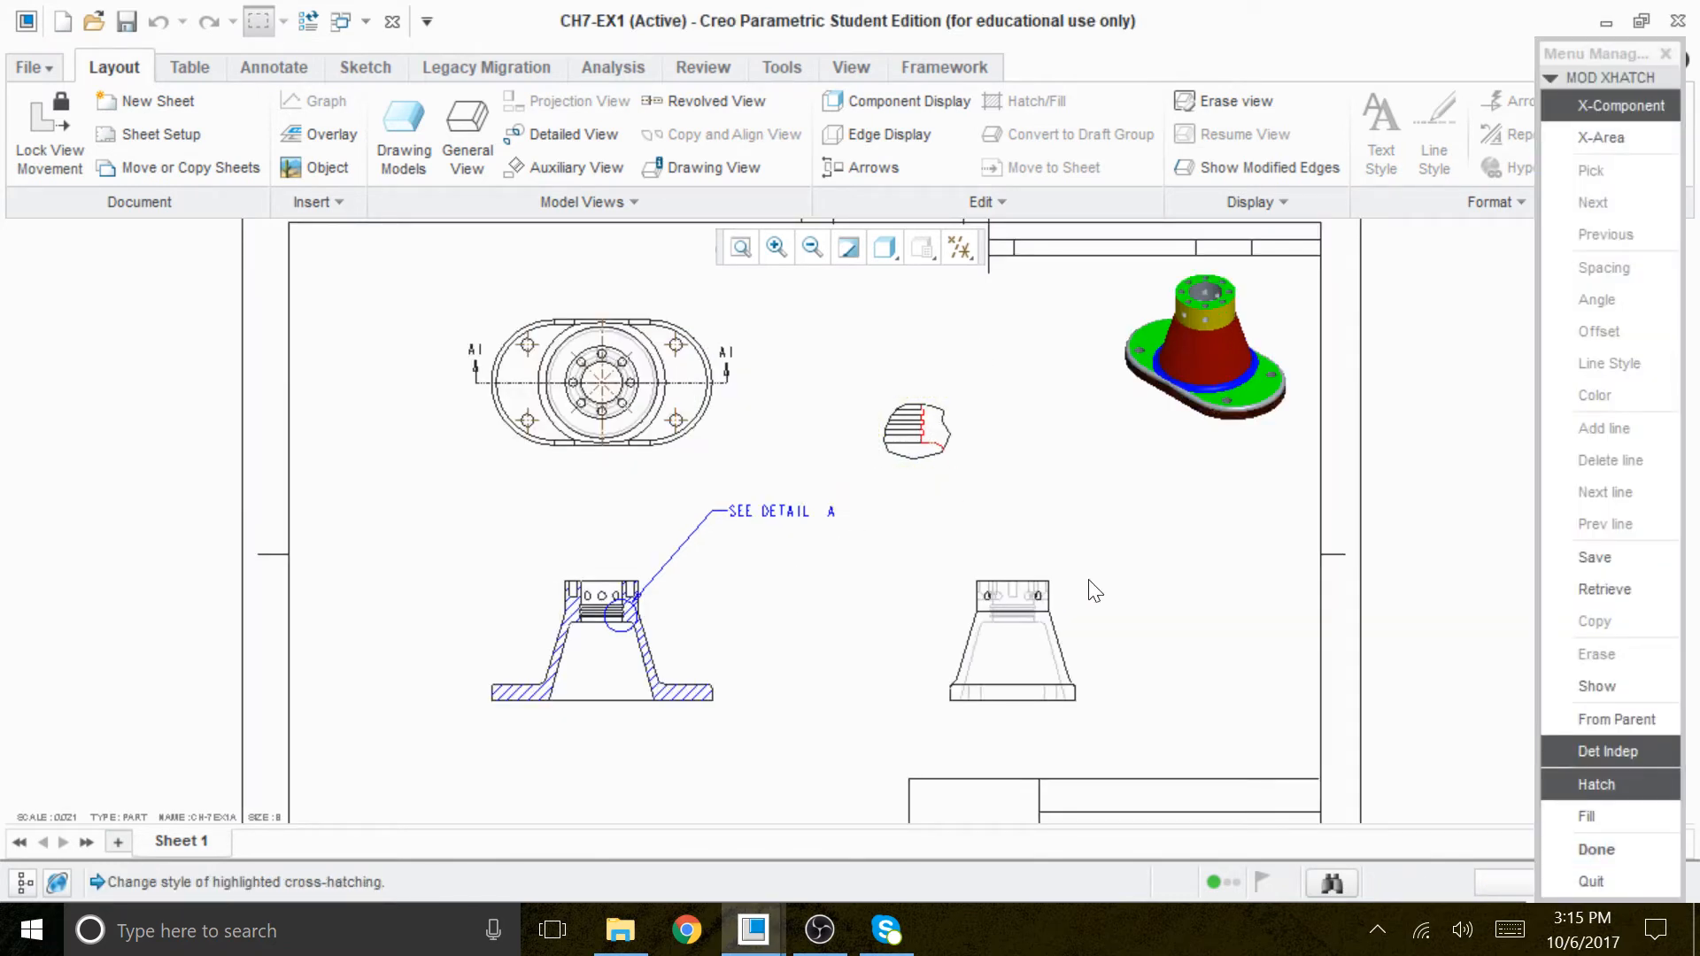
left_click(1596, 851)
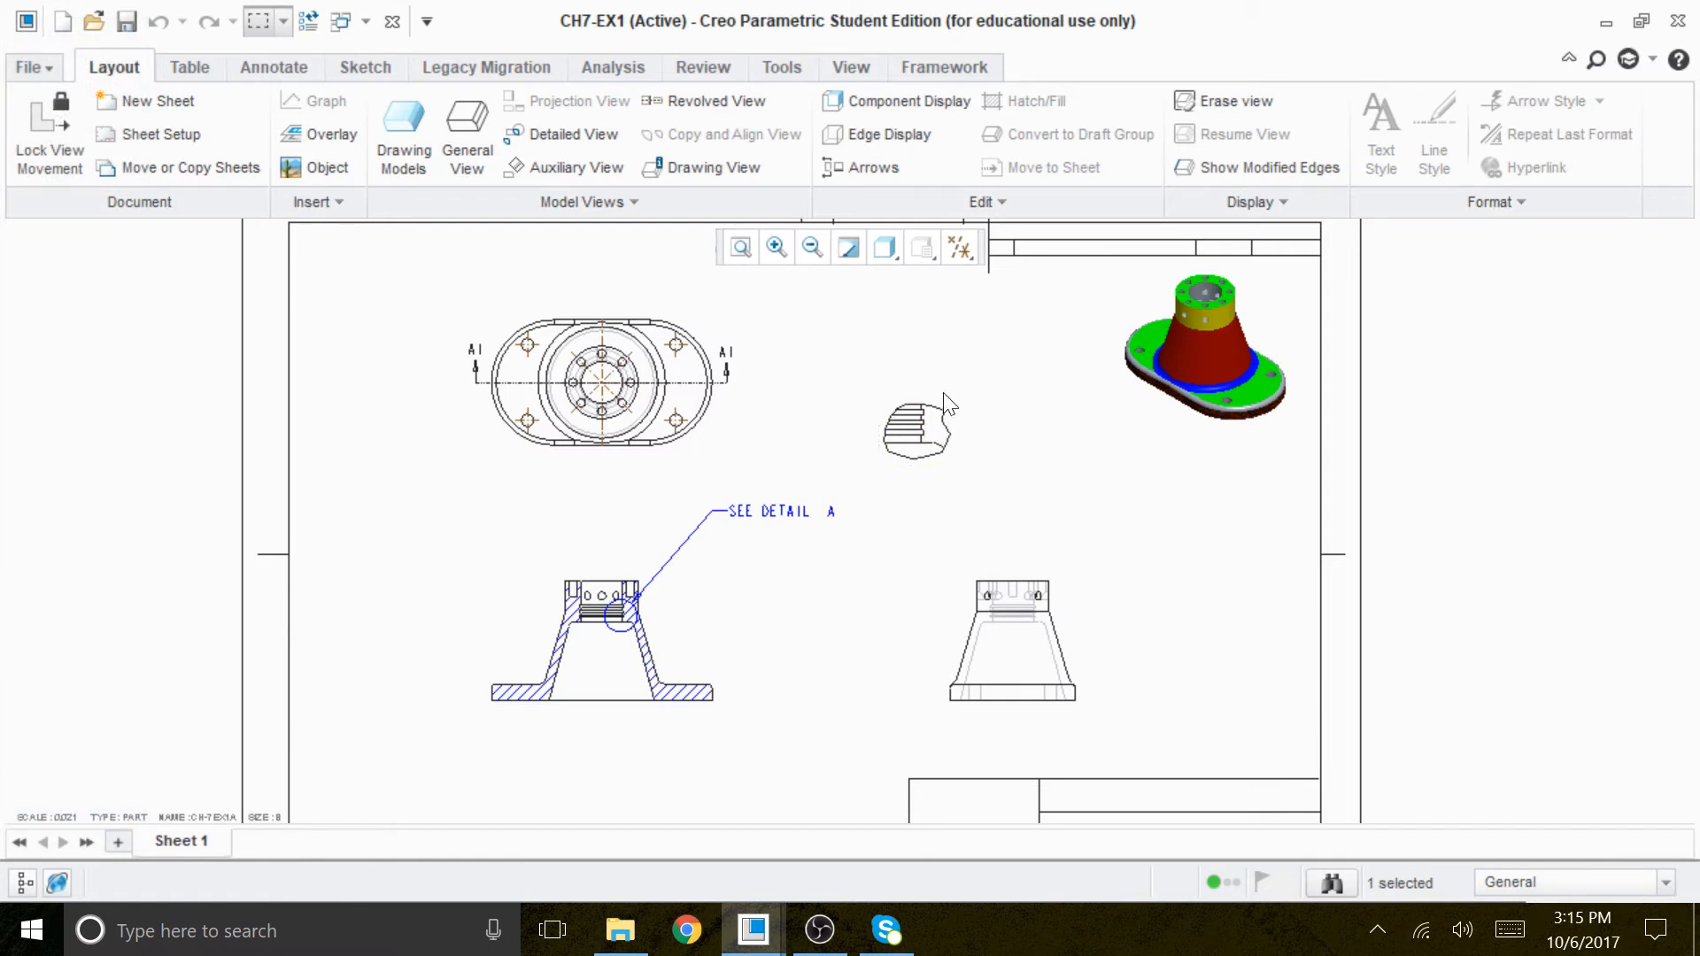
Move the detail view down and left so it sits just above the SEE DETAIL A note.
scroll(947, 416, "down", 3)
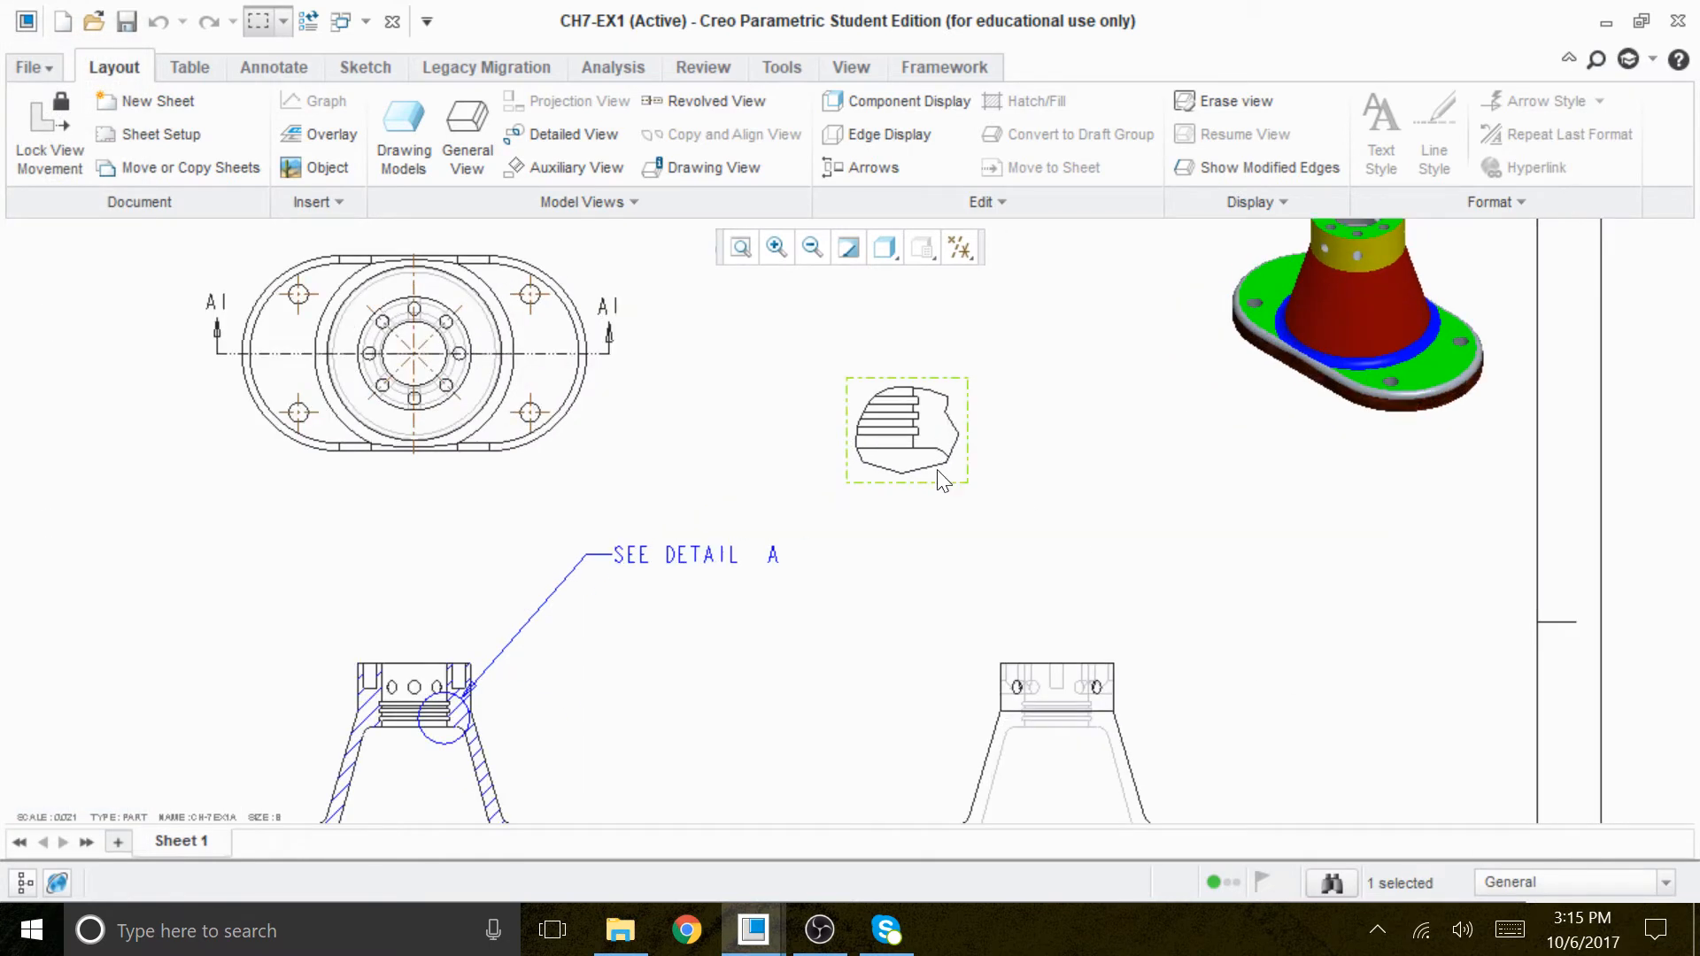
left_click(935, 460)
left_click_drag(936, 460, 826, 507)
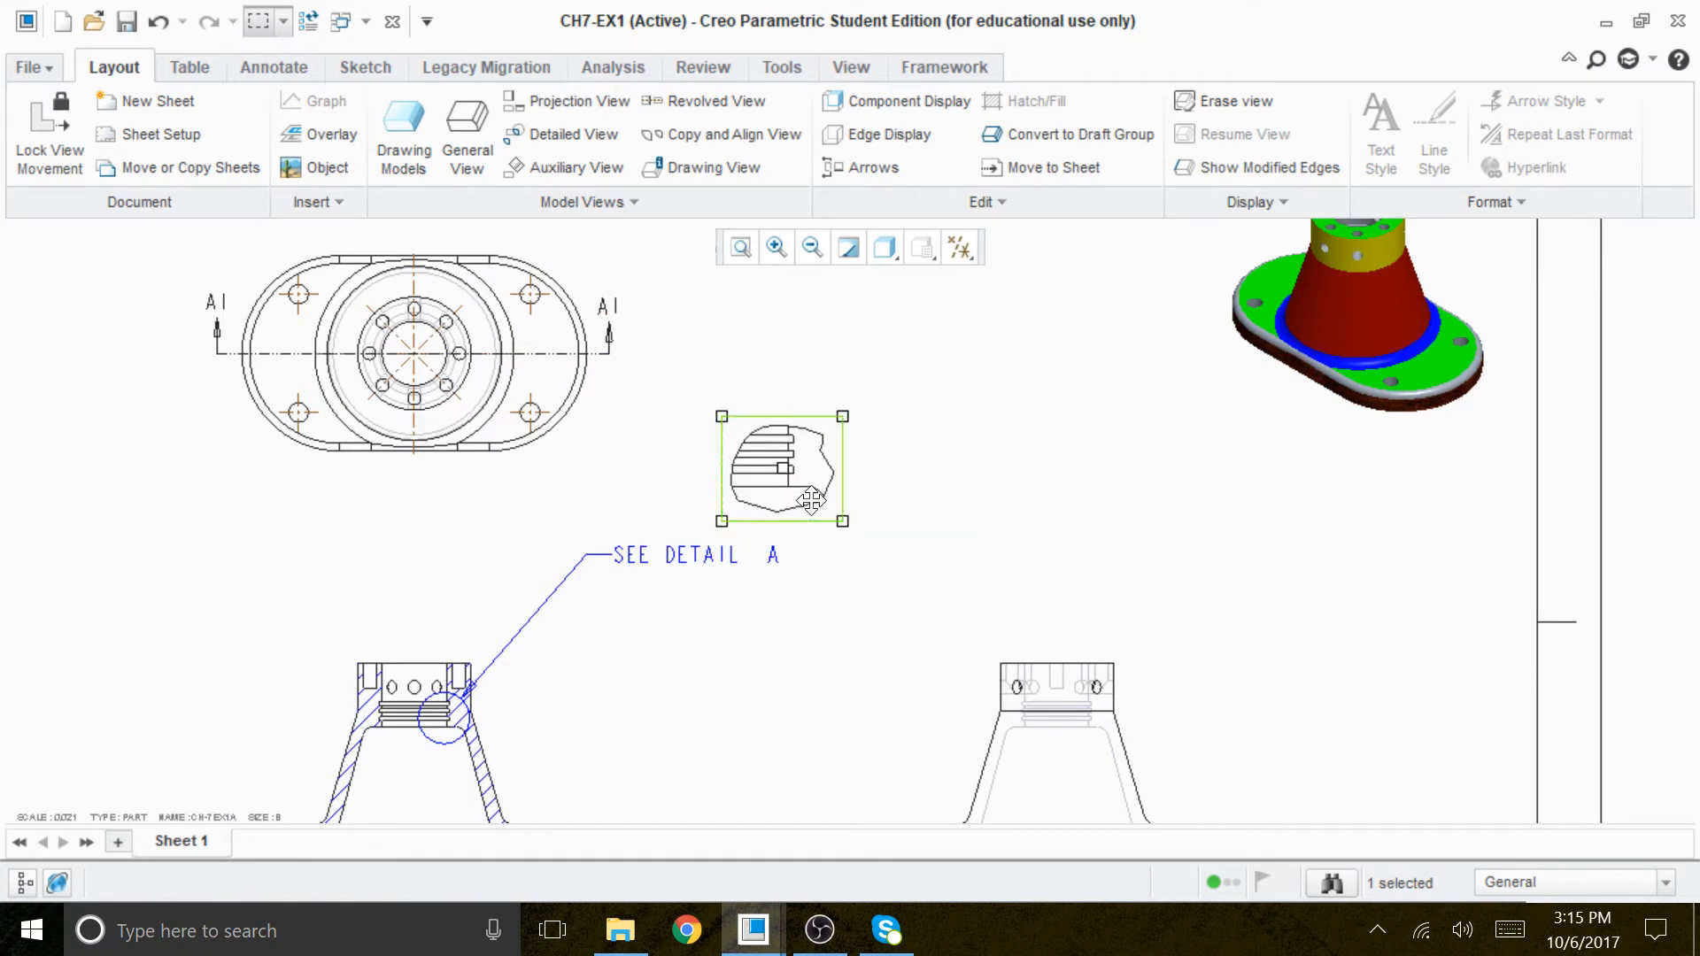
Switch to the CH-7EX1A part window and display its datum planes.
left_click(892, 576)
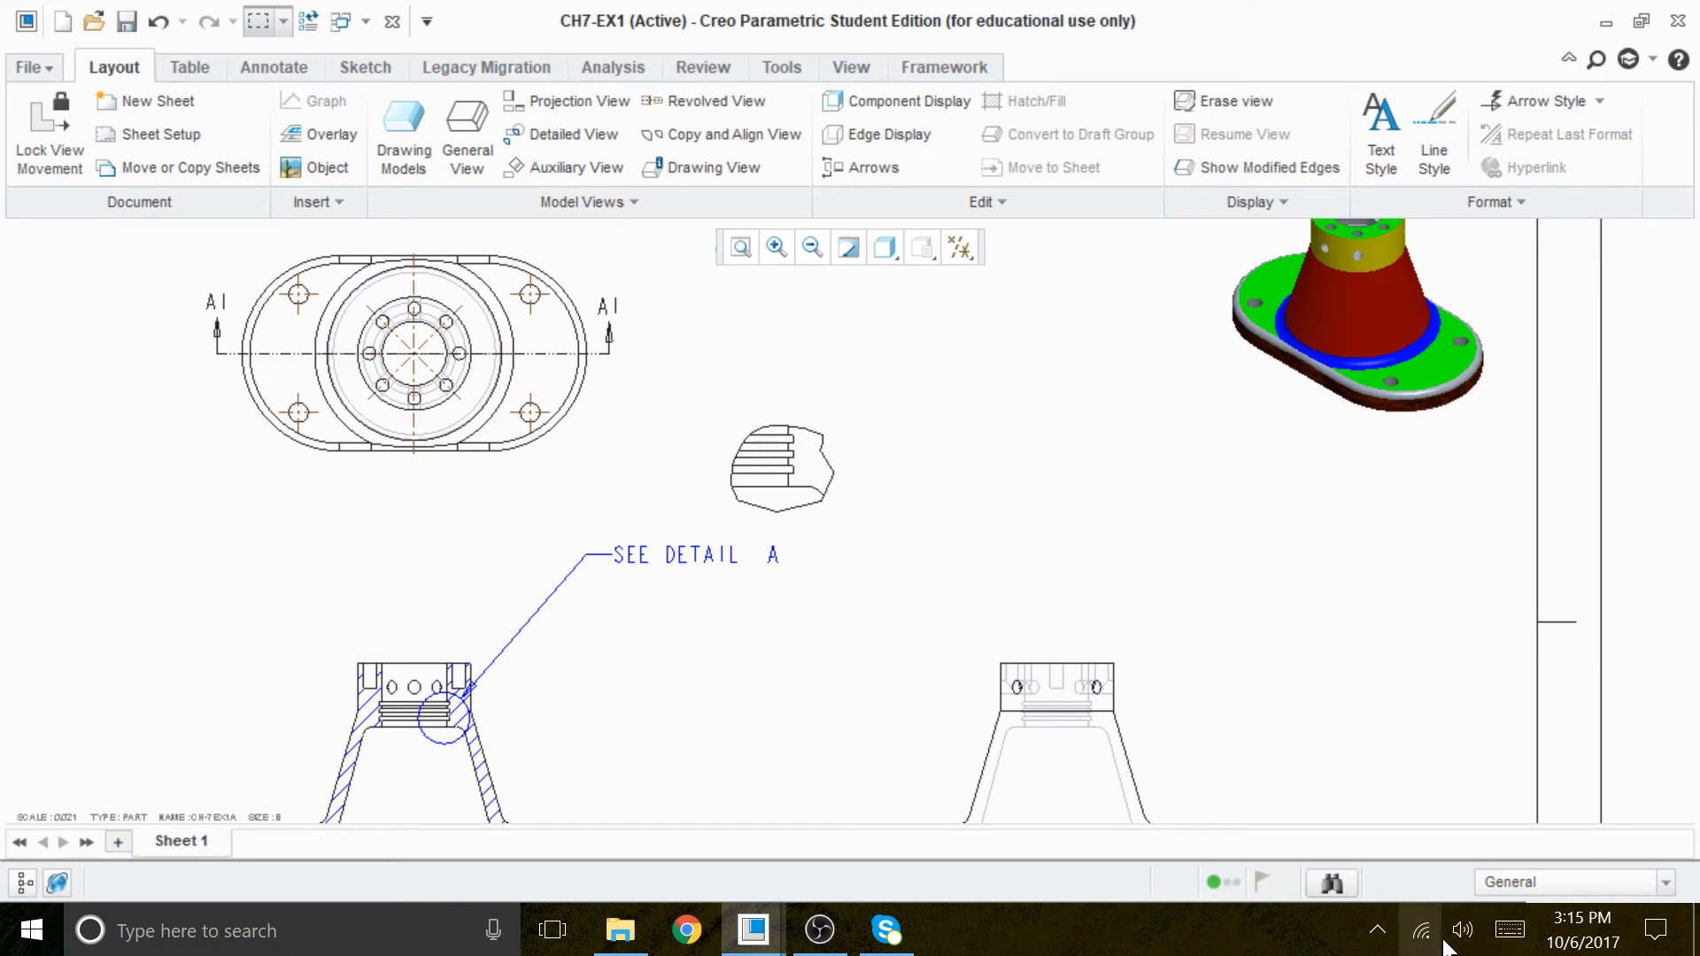
left_click(752, 930)
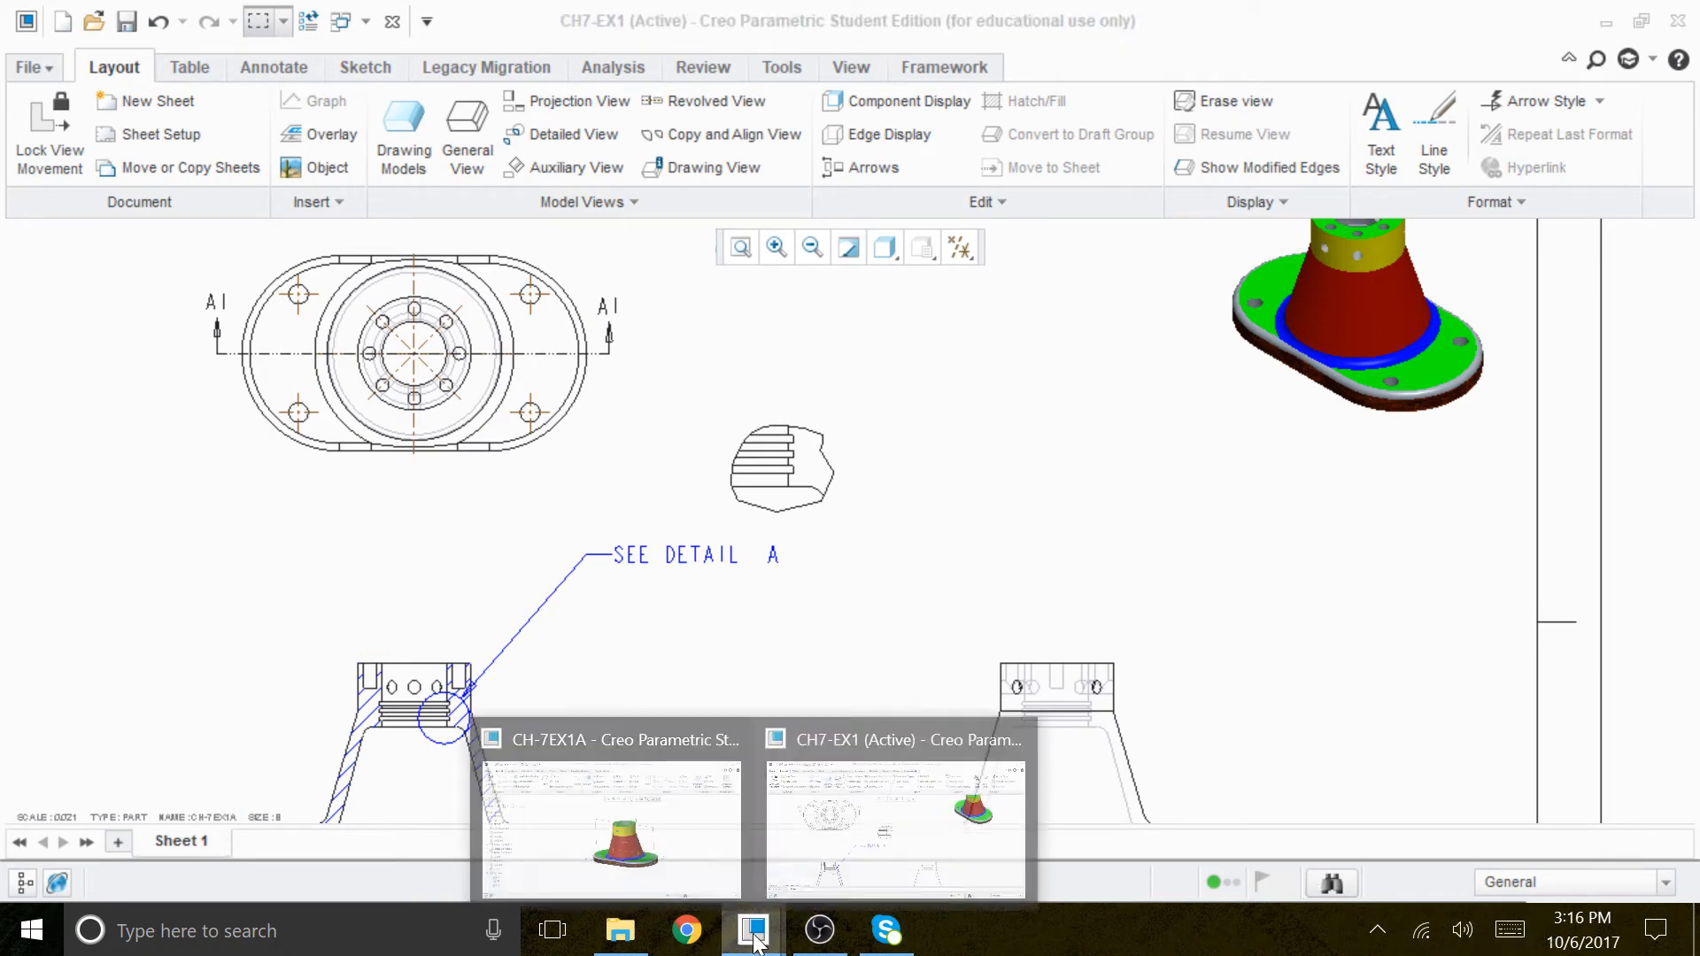
left_click(699, 854)
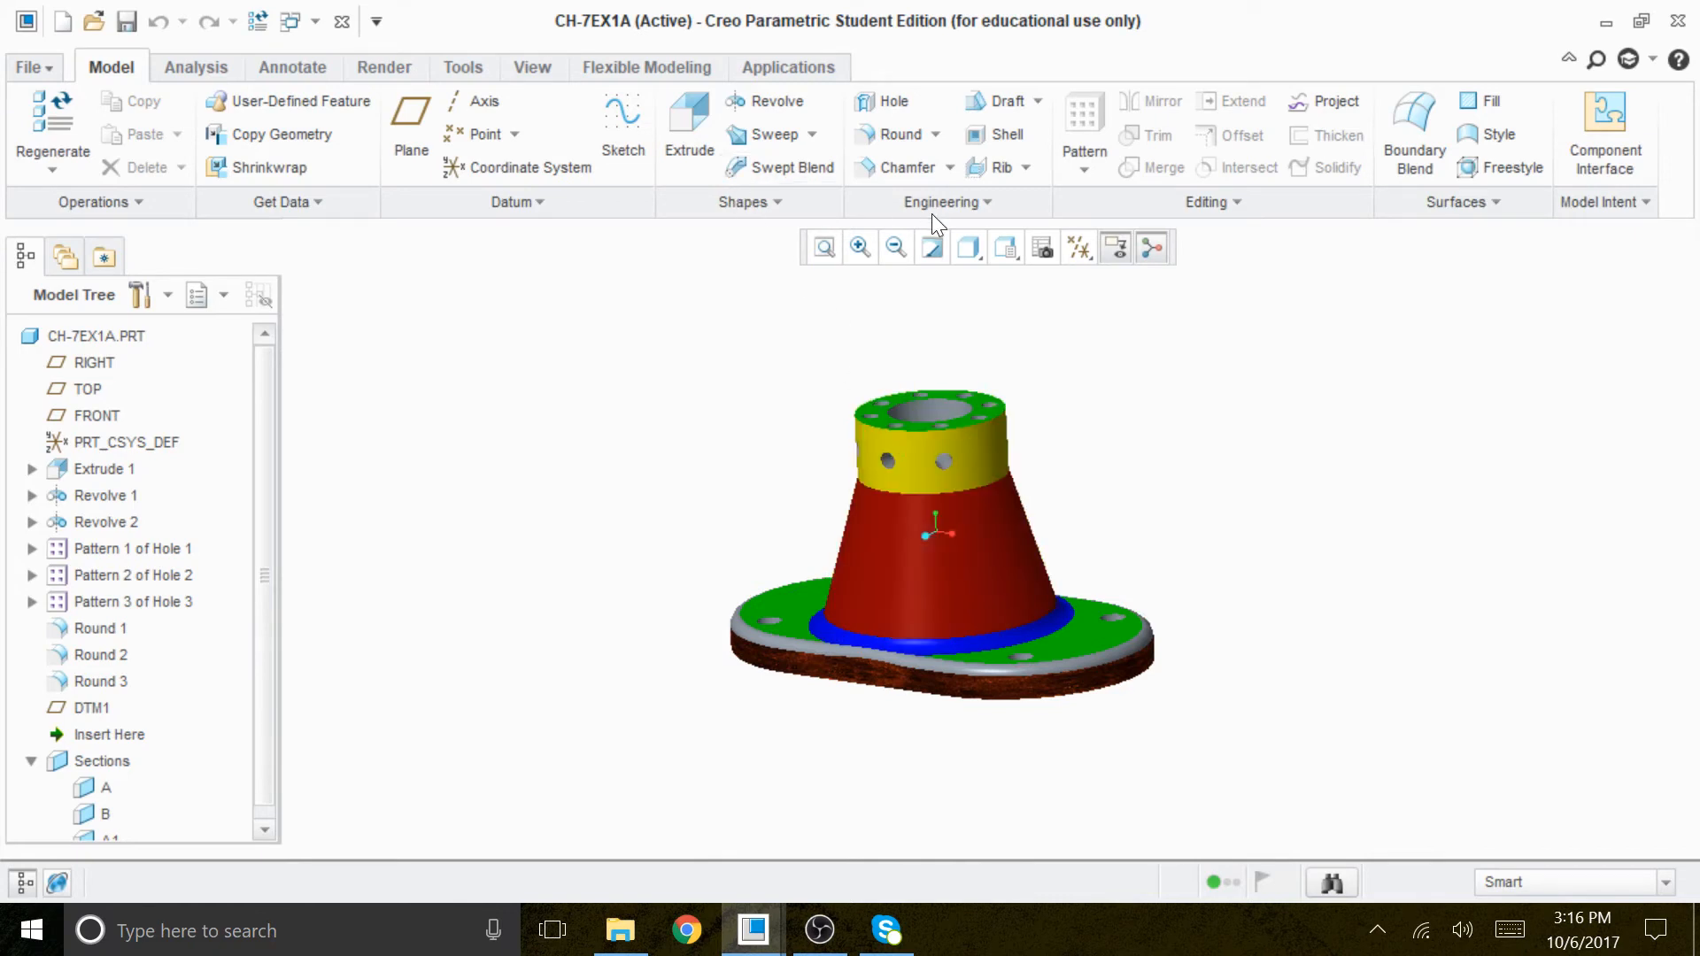
left_click(1076, 250)
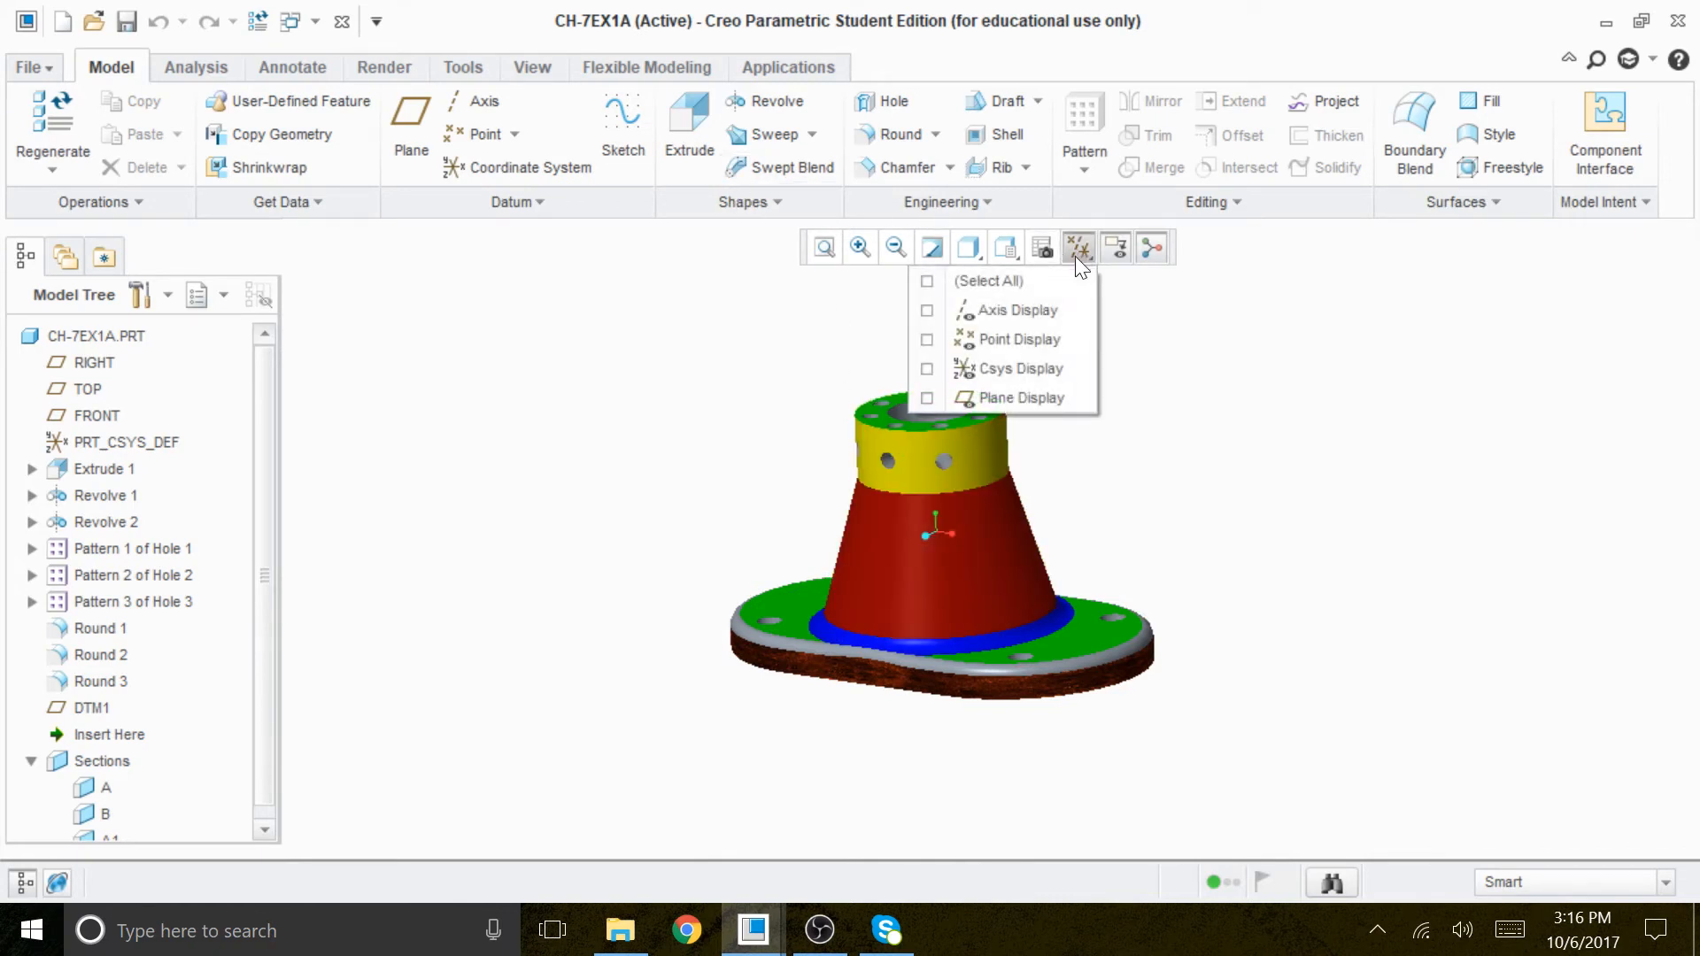
left_click(1007, 398)
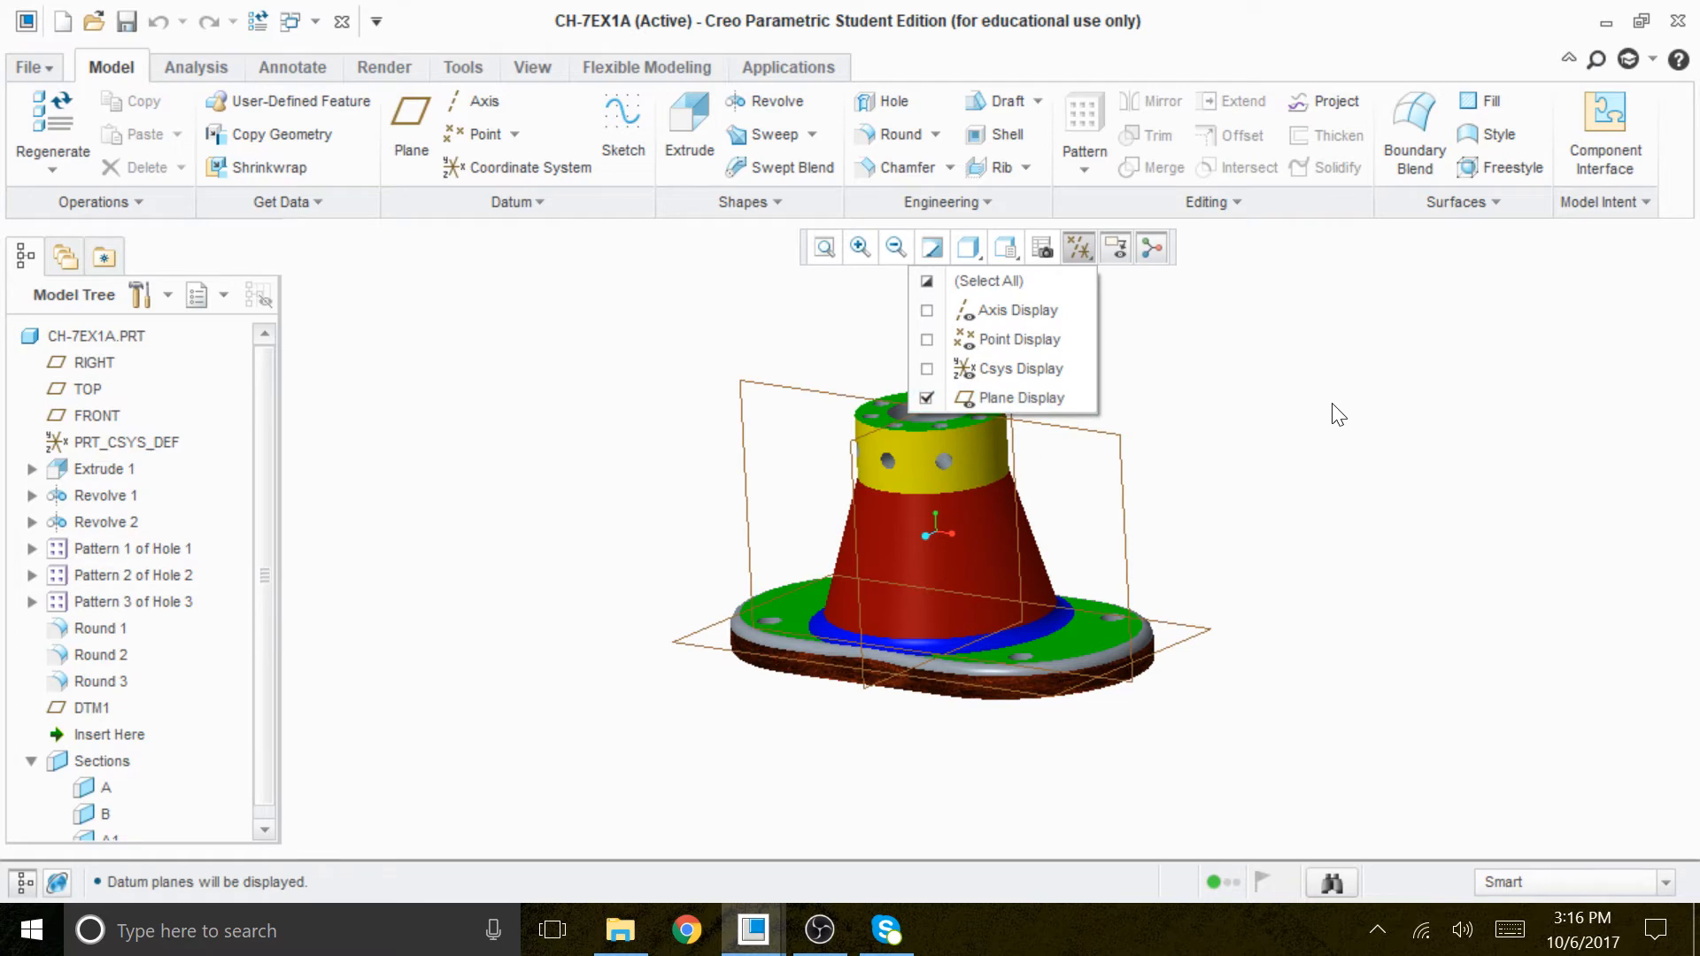
Start a datum plane that uses the flat top face of the part's upper collar as its offset reference.
middle_click_drag(1290, 470, 1286, 543)
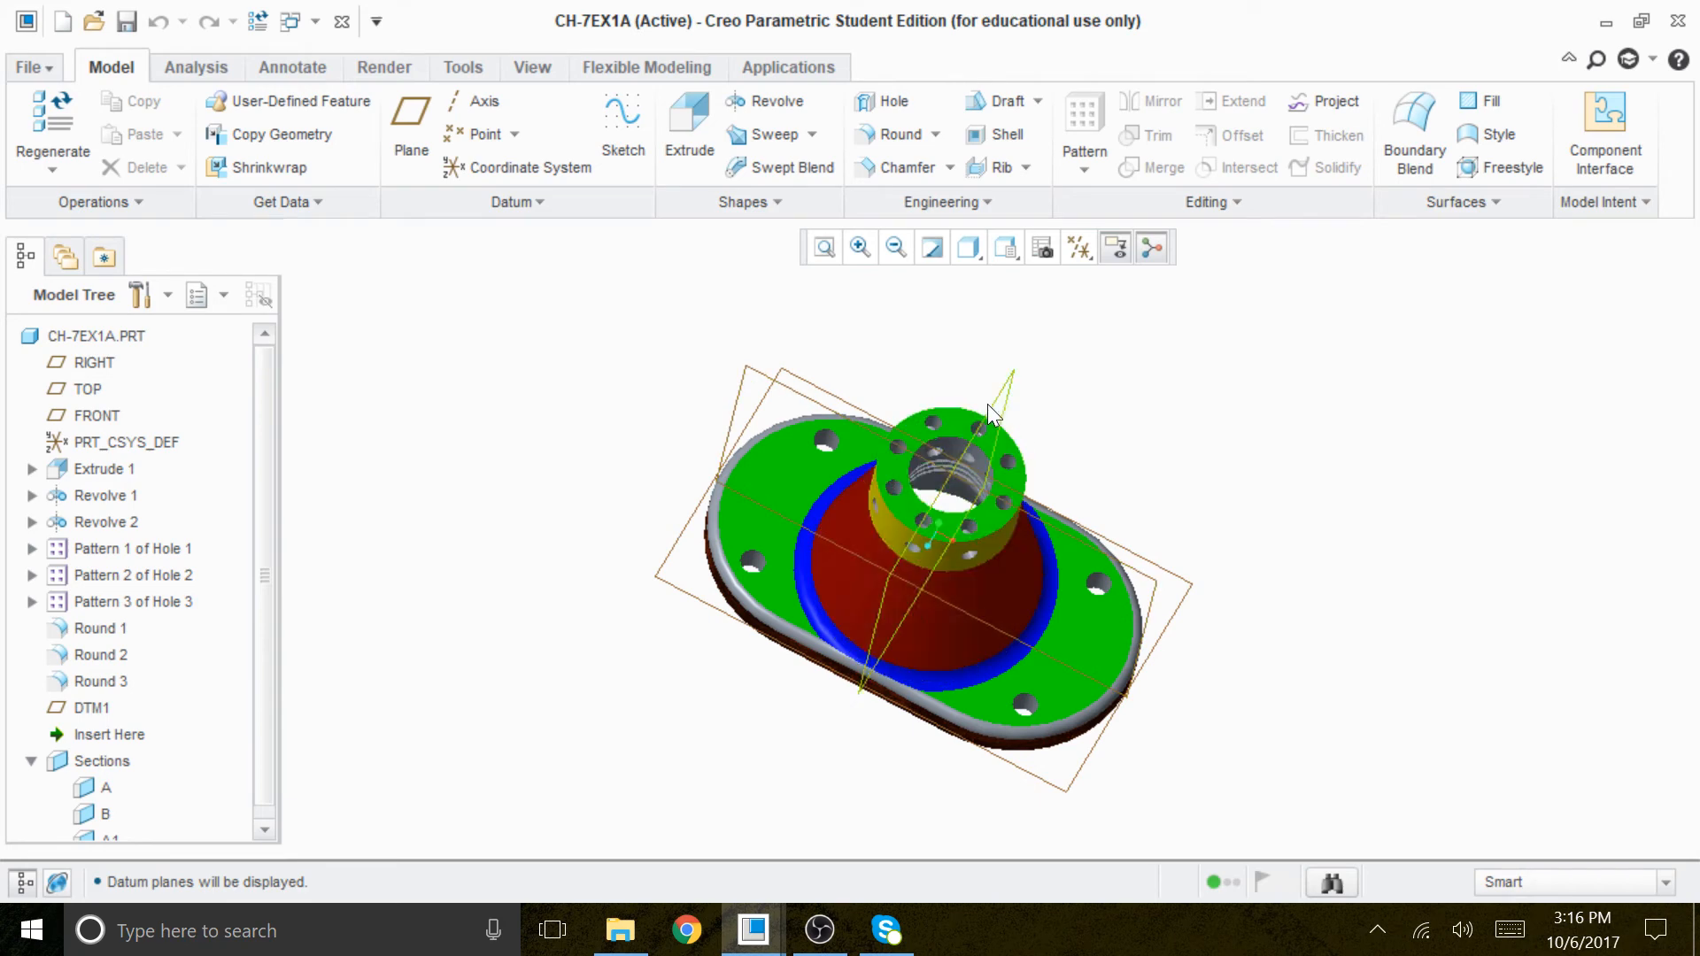
middle_click_drag(1168, 511, 1157, 455)
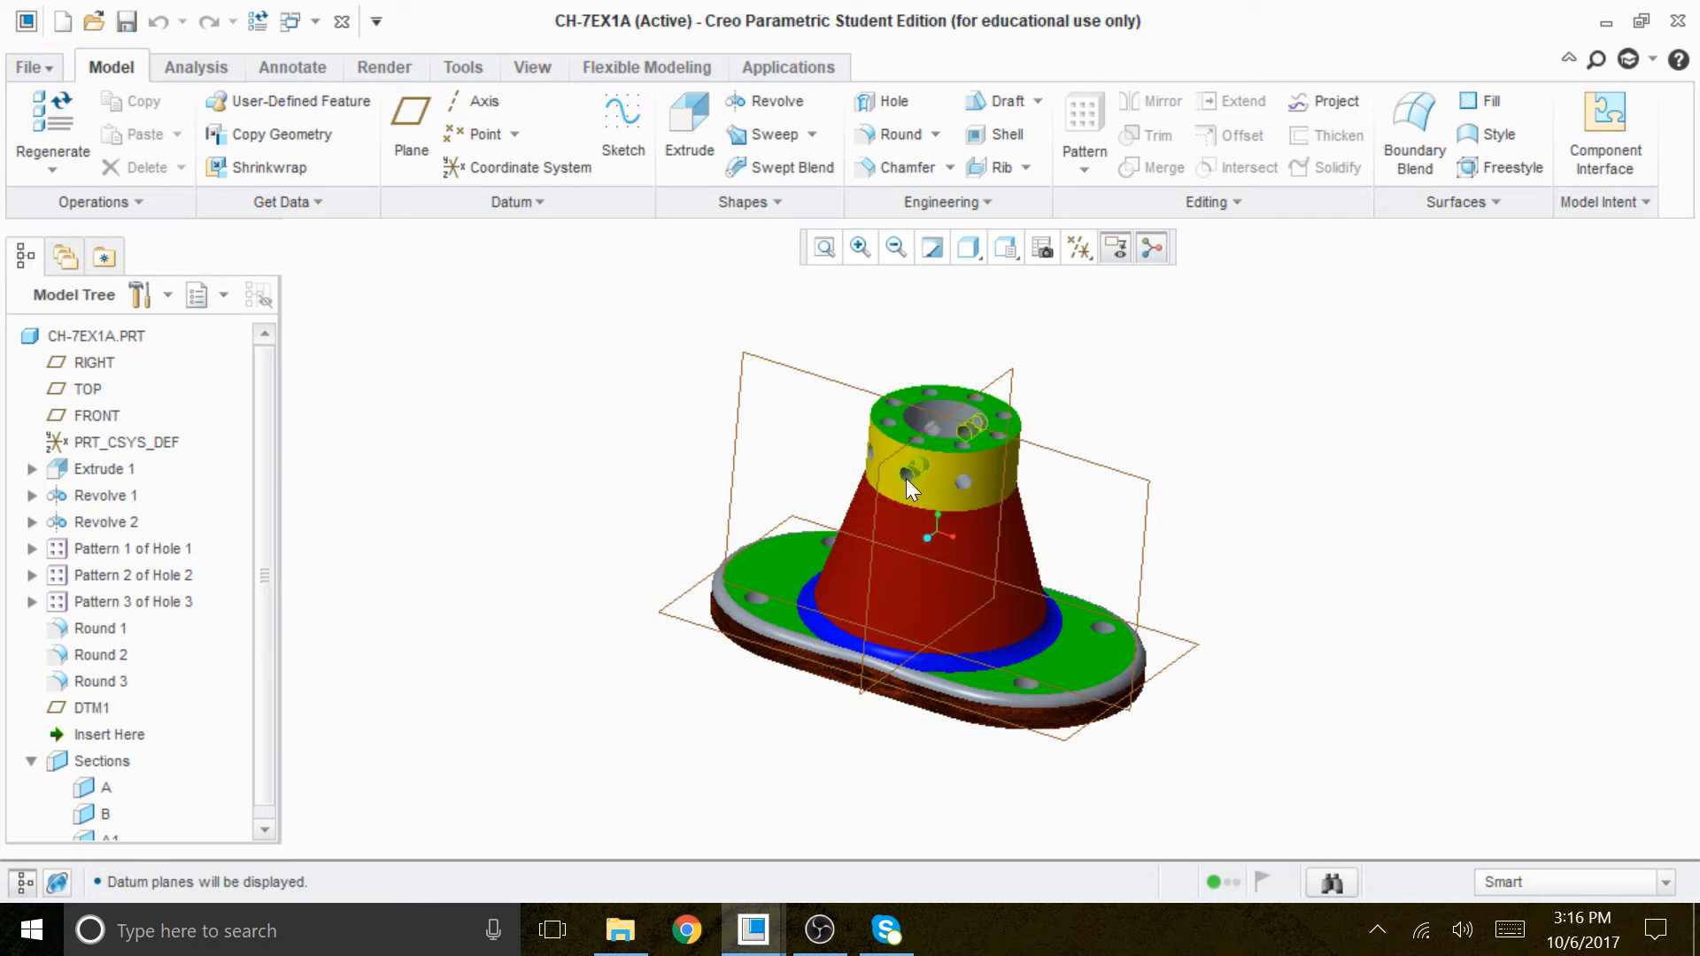
middle_click_drag(1146, 387, 1129, 481)
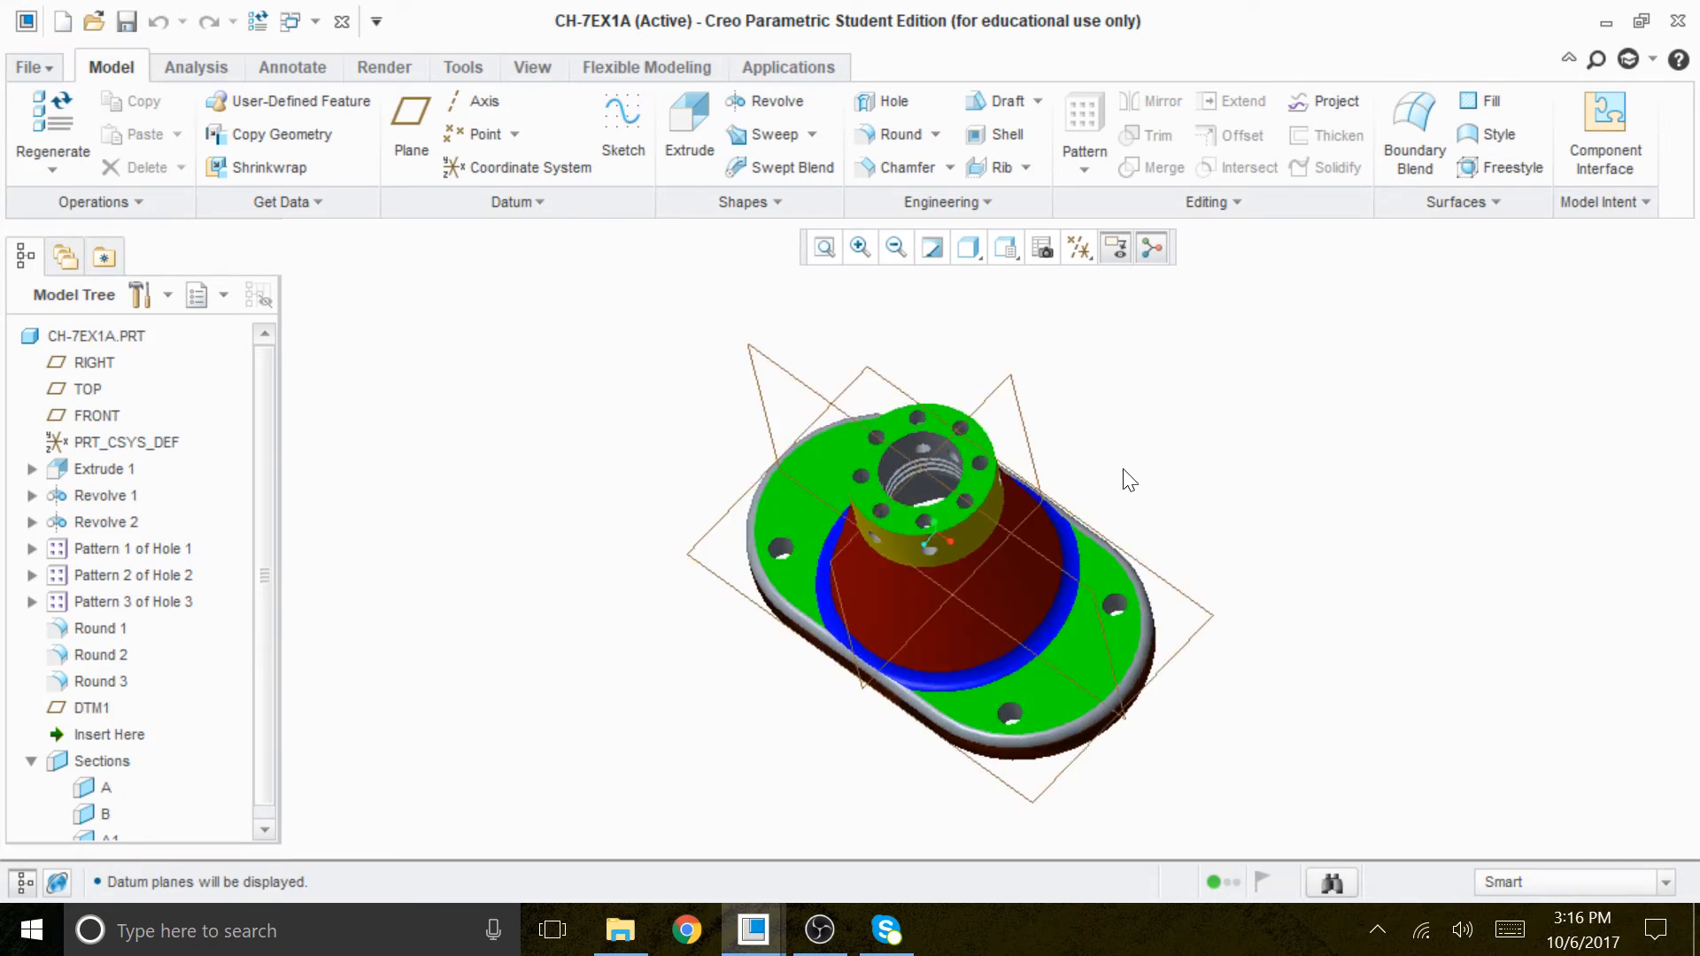
scroll(984, 451, "up", 3)
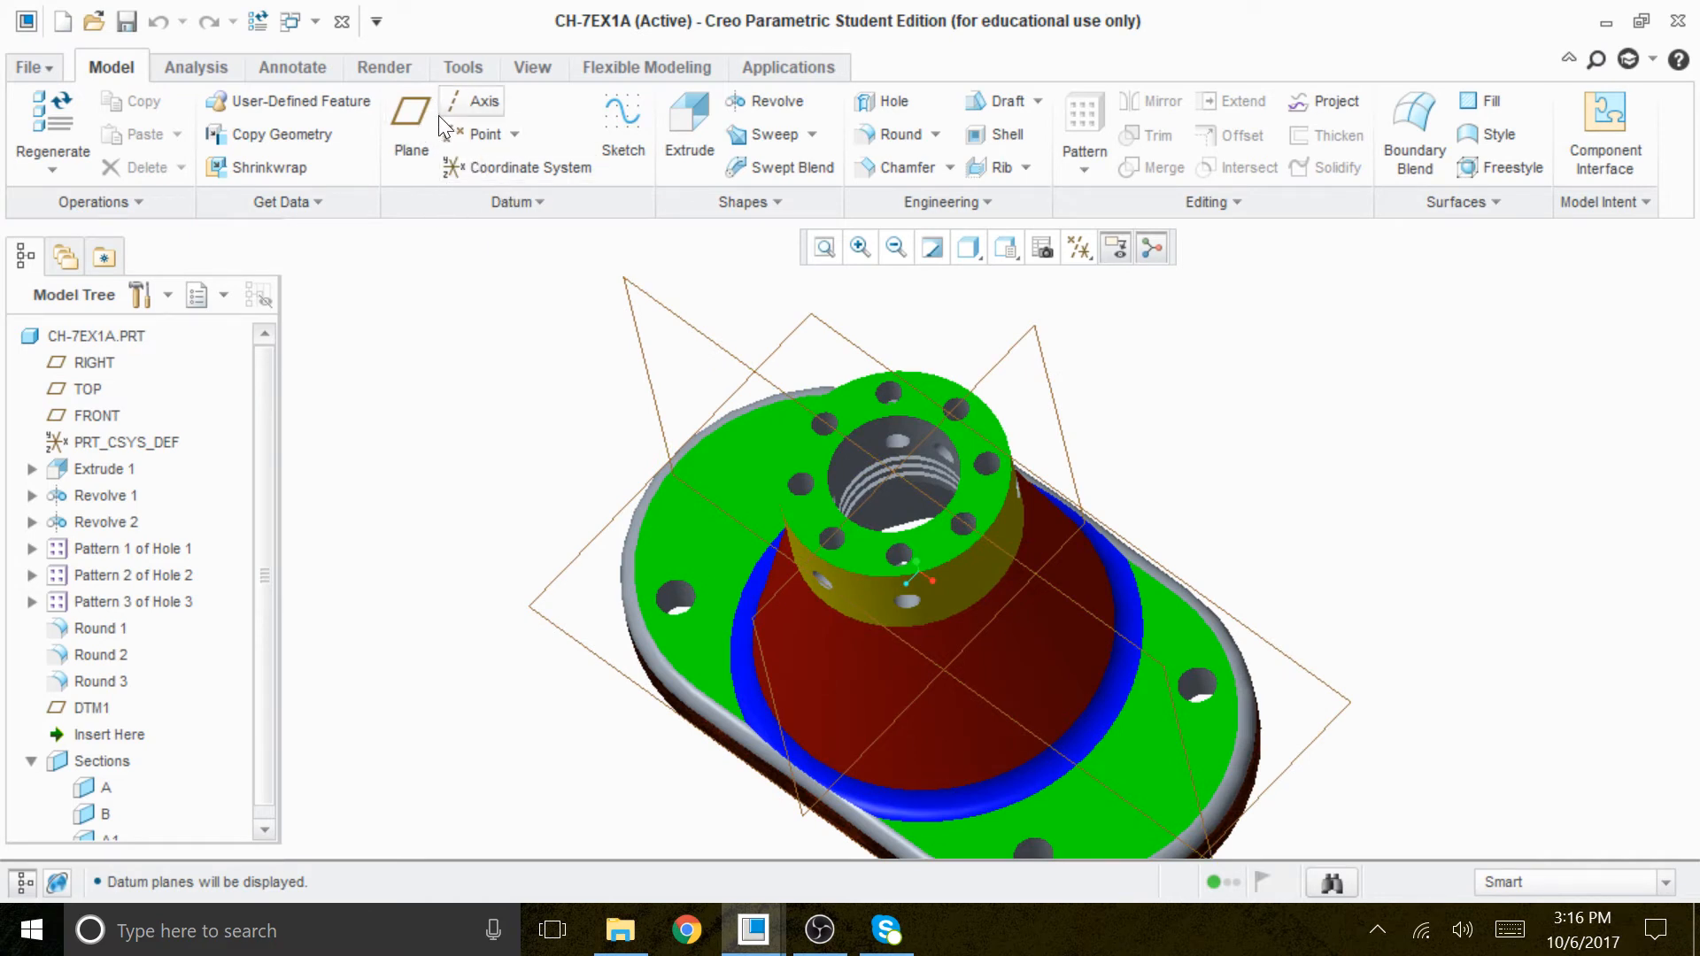
left_click(410, 133)
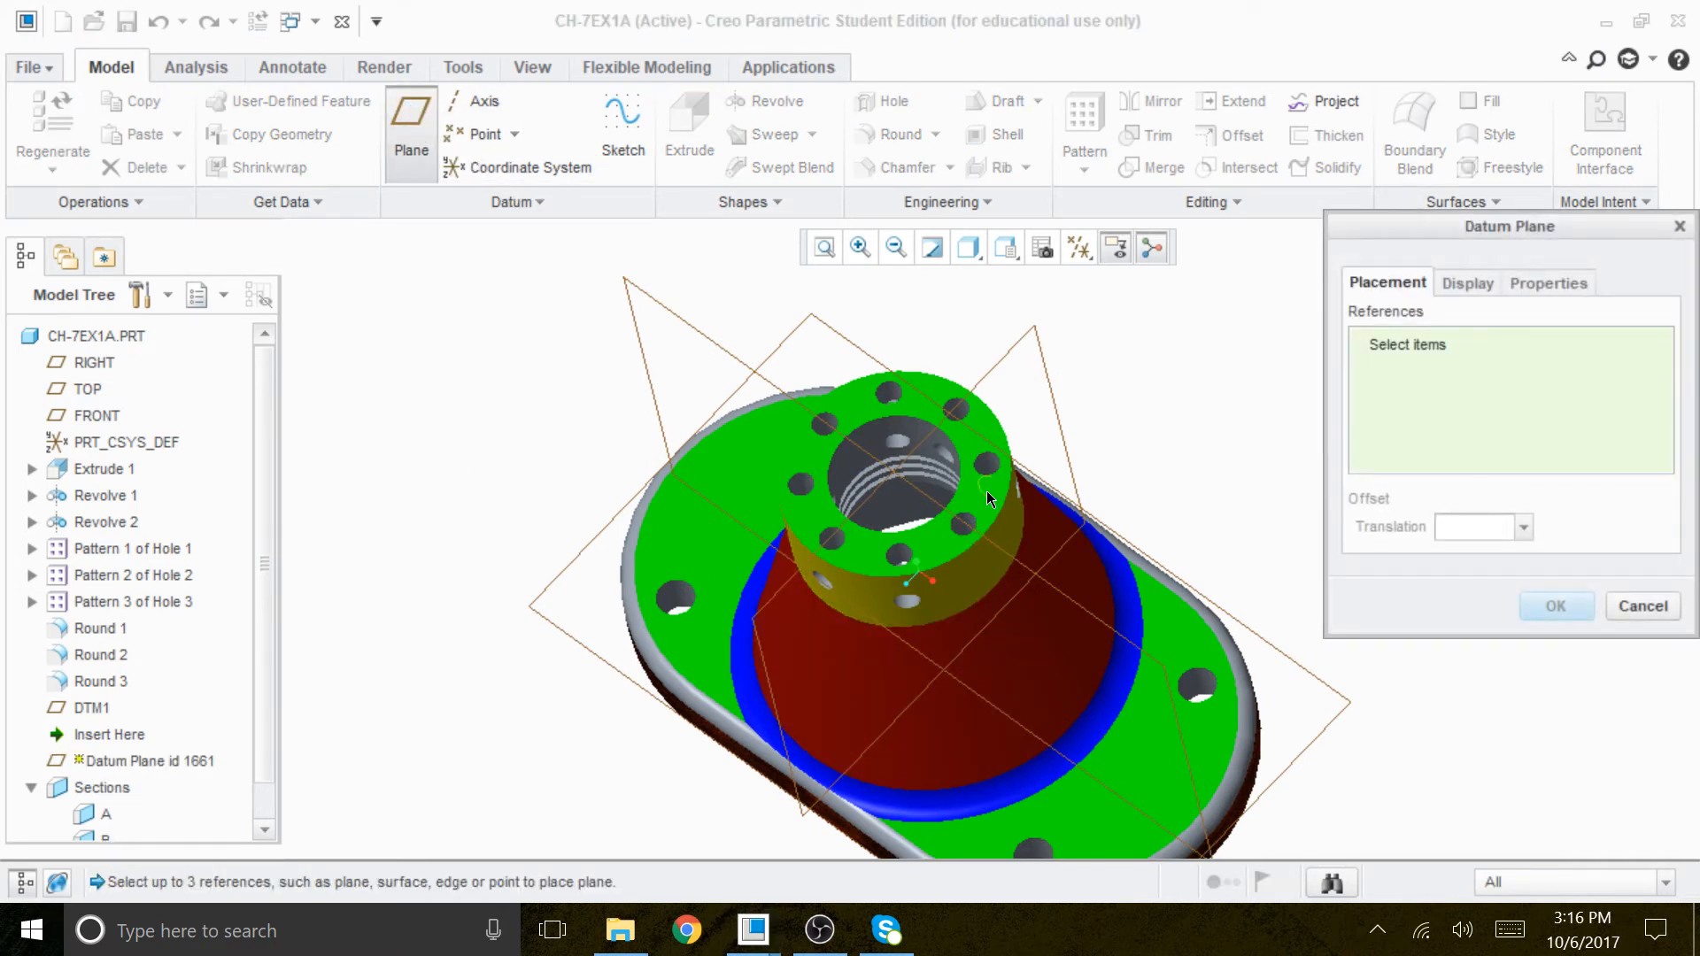
scroll(989, 499, "up", 2)
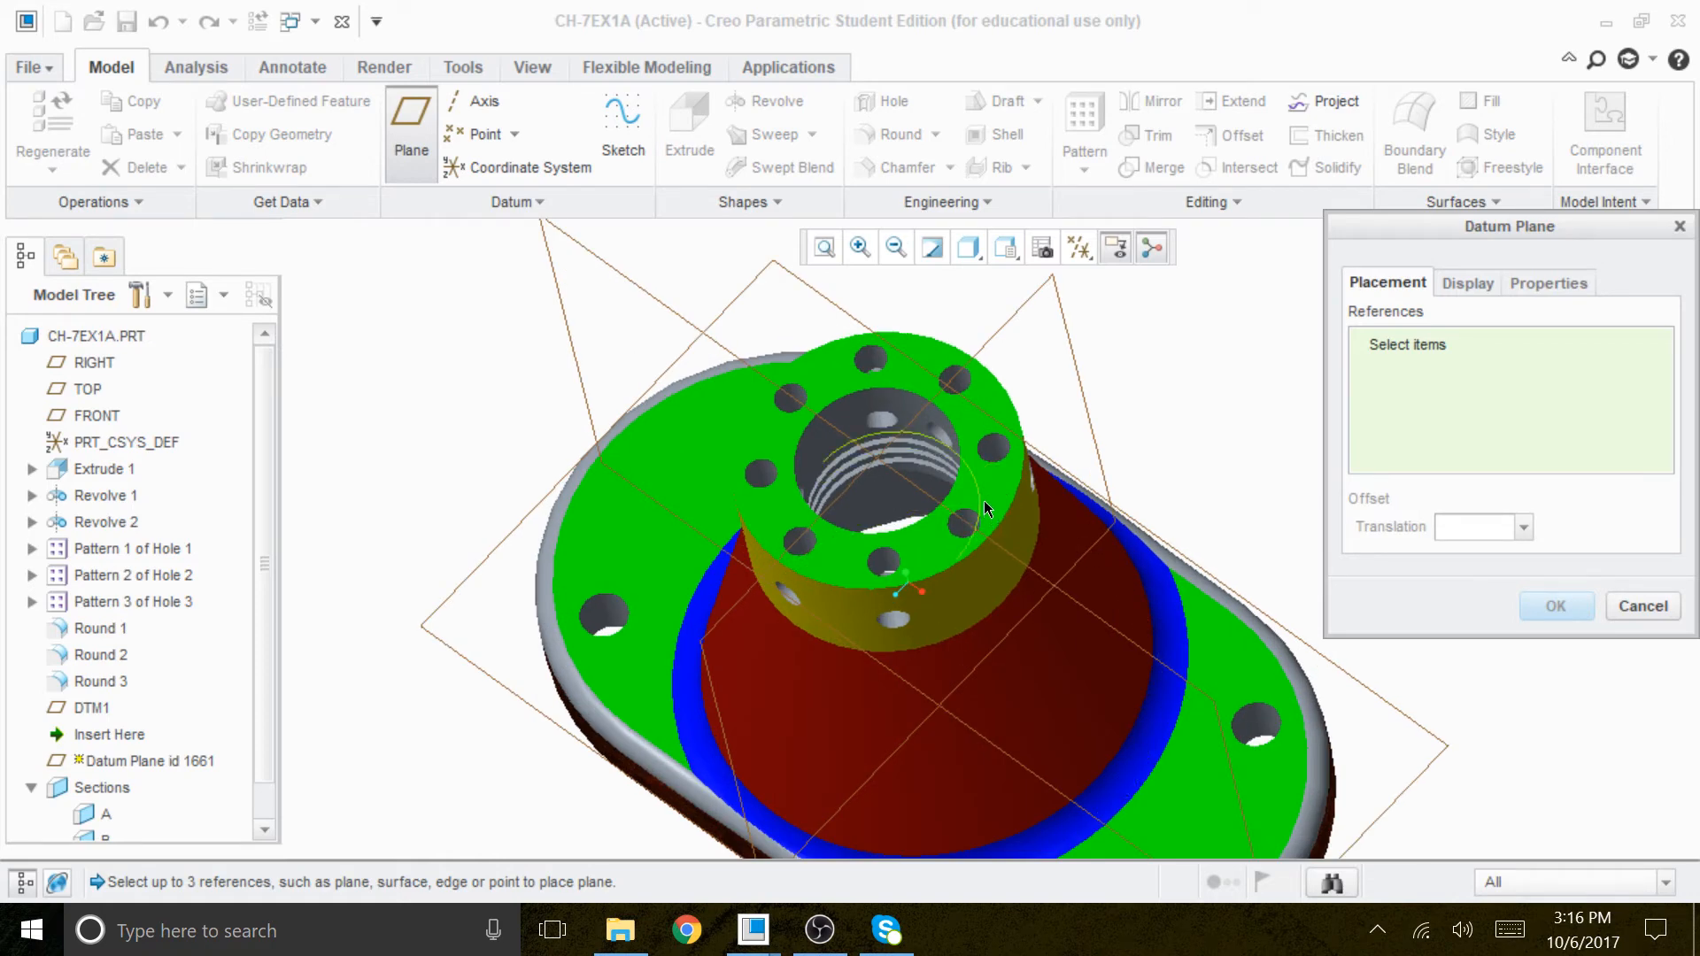
scroll(974, 503, "up", 2)
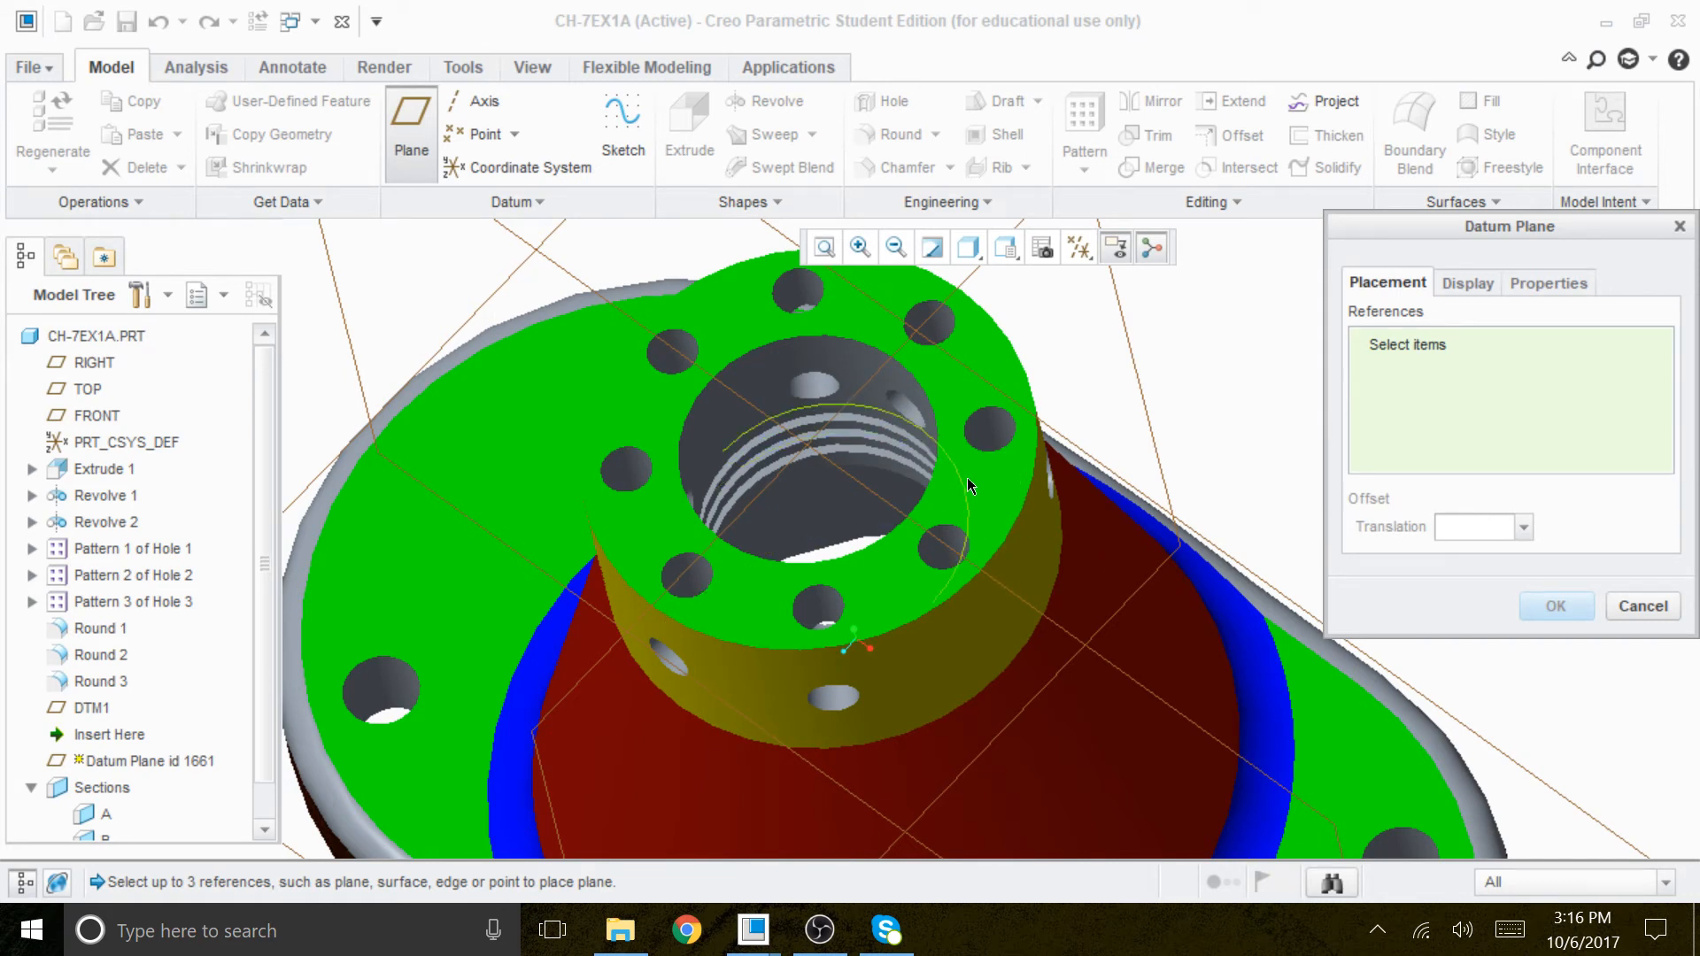
left_click(1009, 517)
Set the datum plane's translation to -9.5 from the collar's top face and create the plane.
scroll(902, 550, "down", 3)
scroll(905, 550, "down", 1)
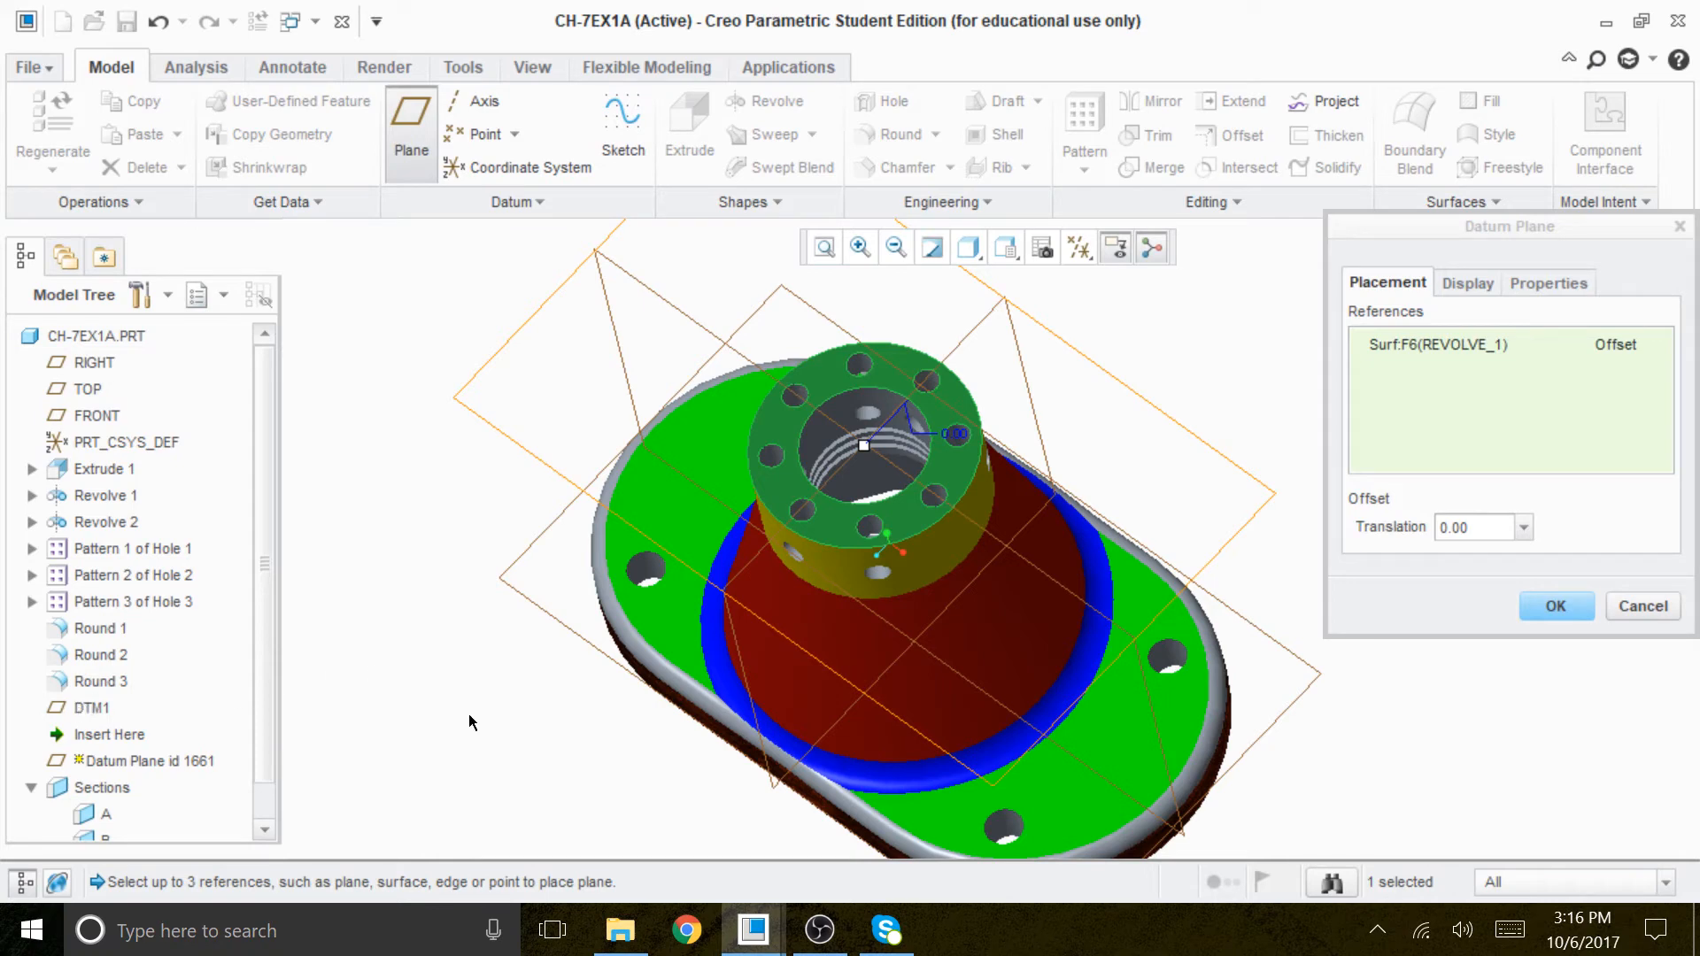
scroll(558, 549, "down", 2)
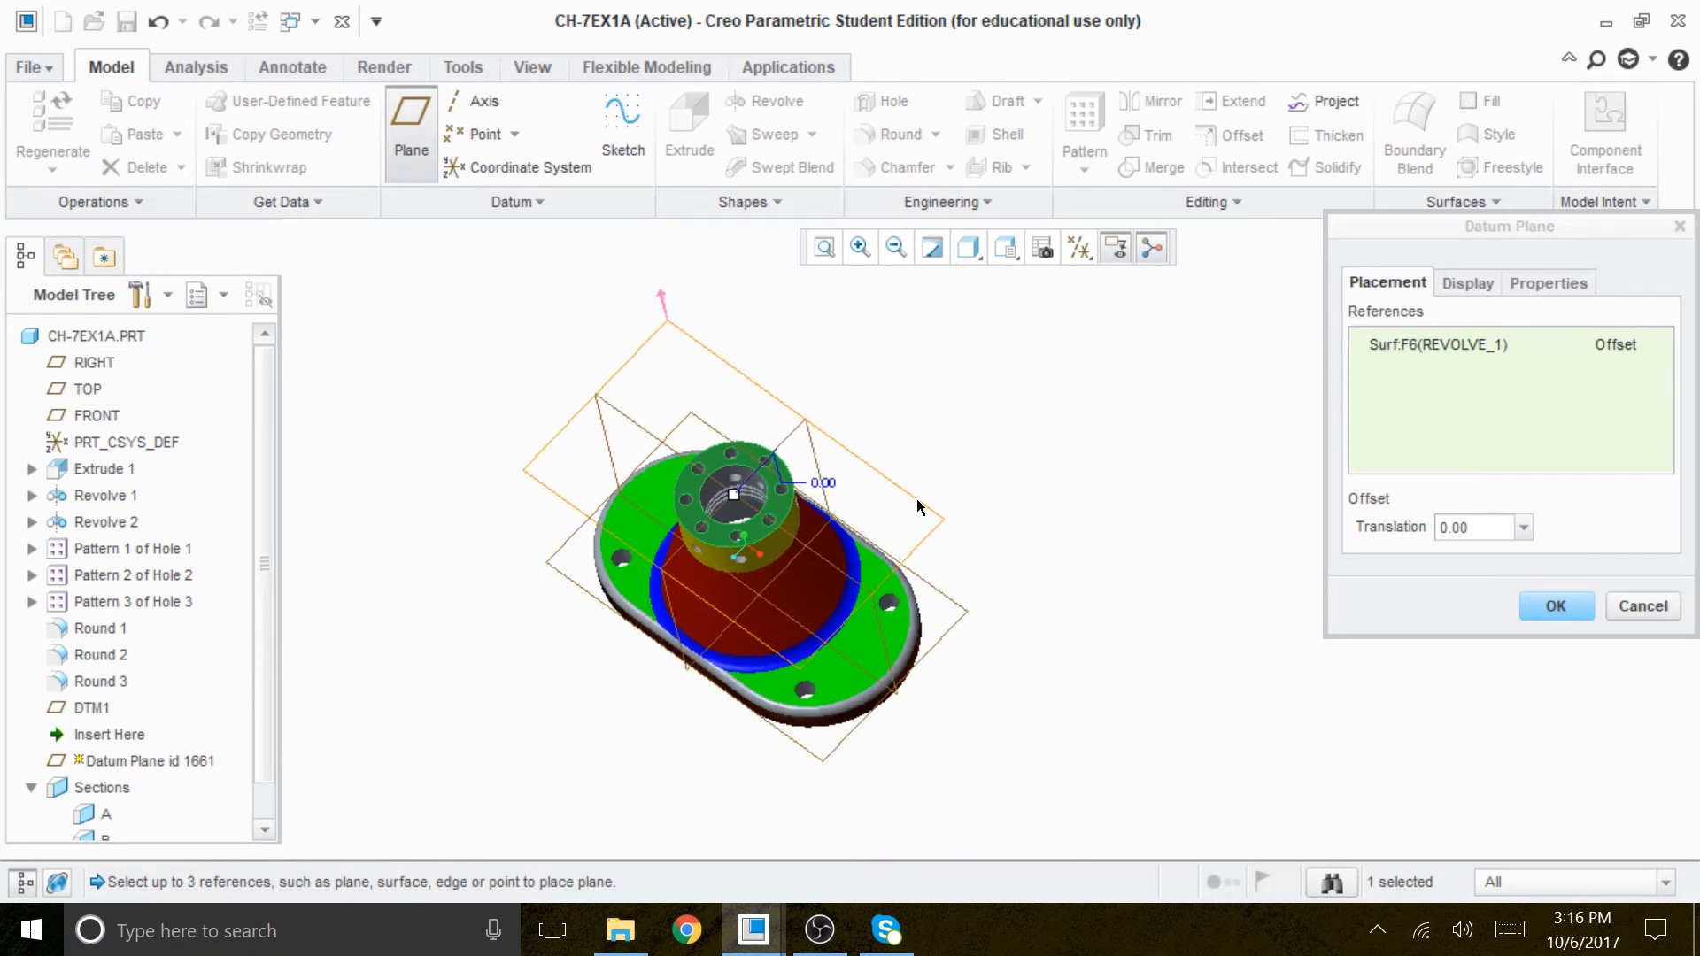
middle_click_drag(998, 364, 1027, 289)
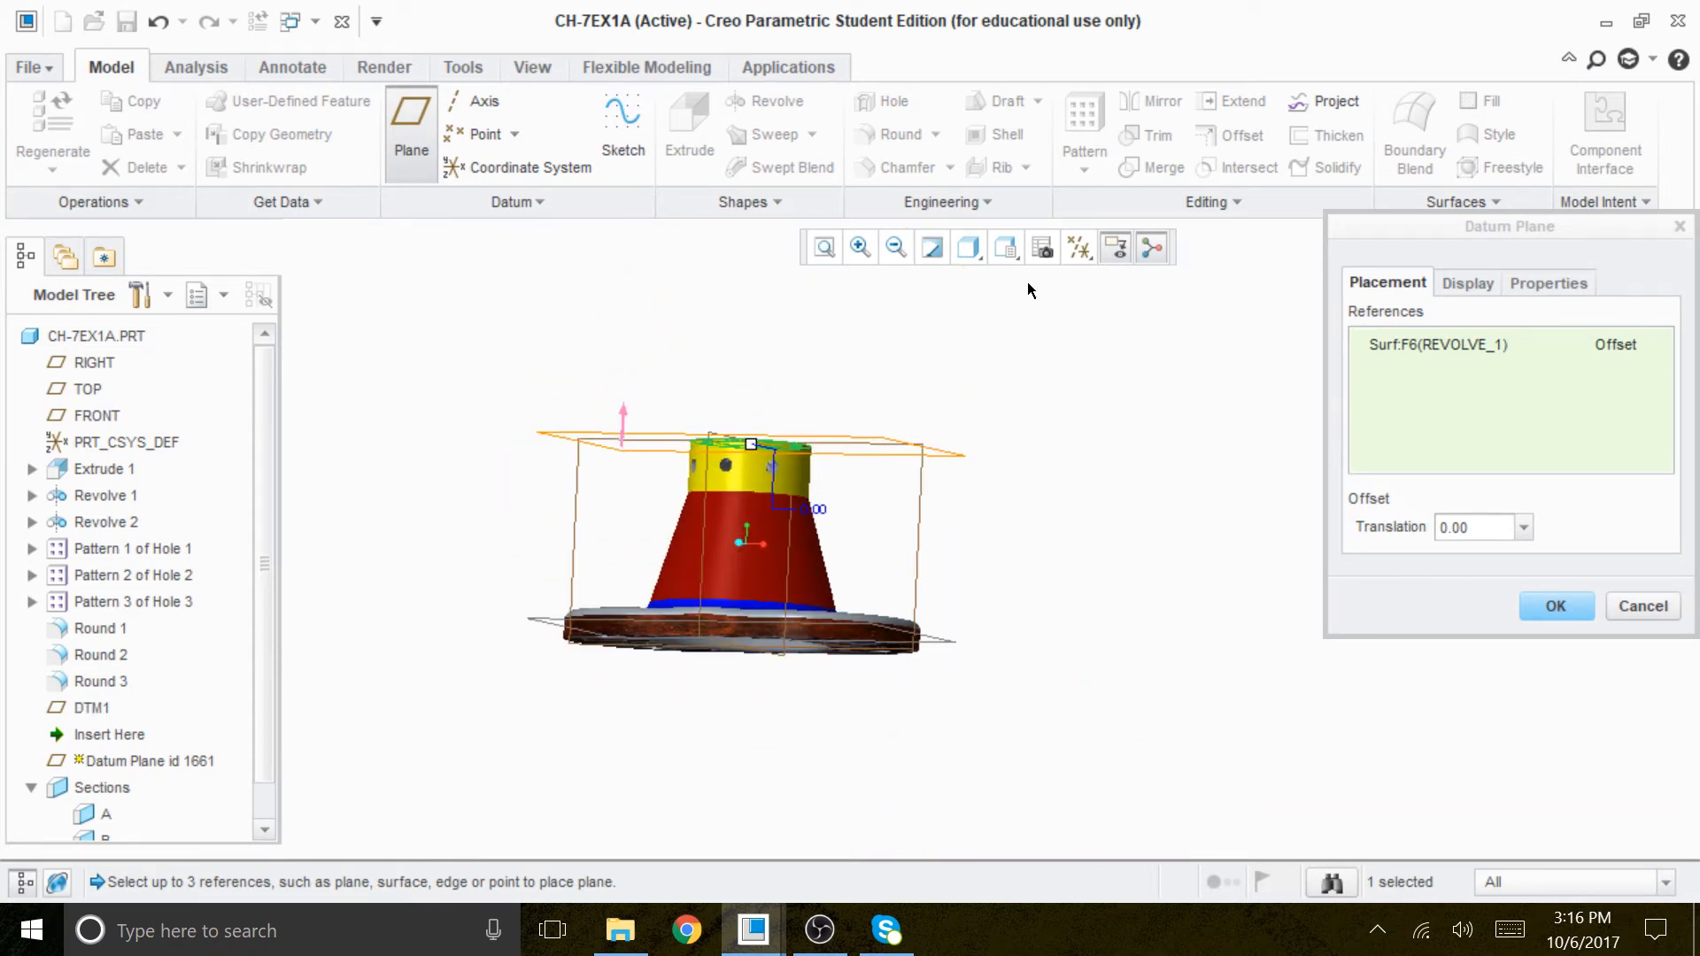
middle_click_drag(1022, 368, 1018, 413)
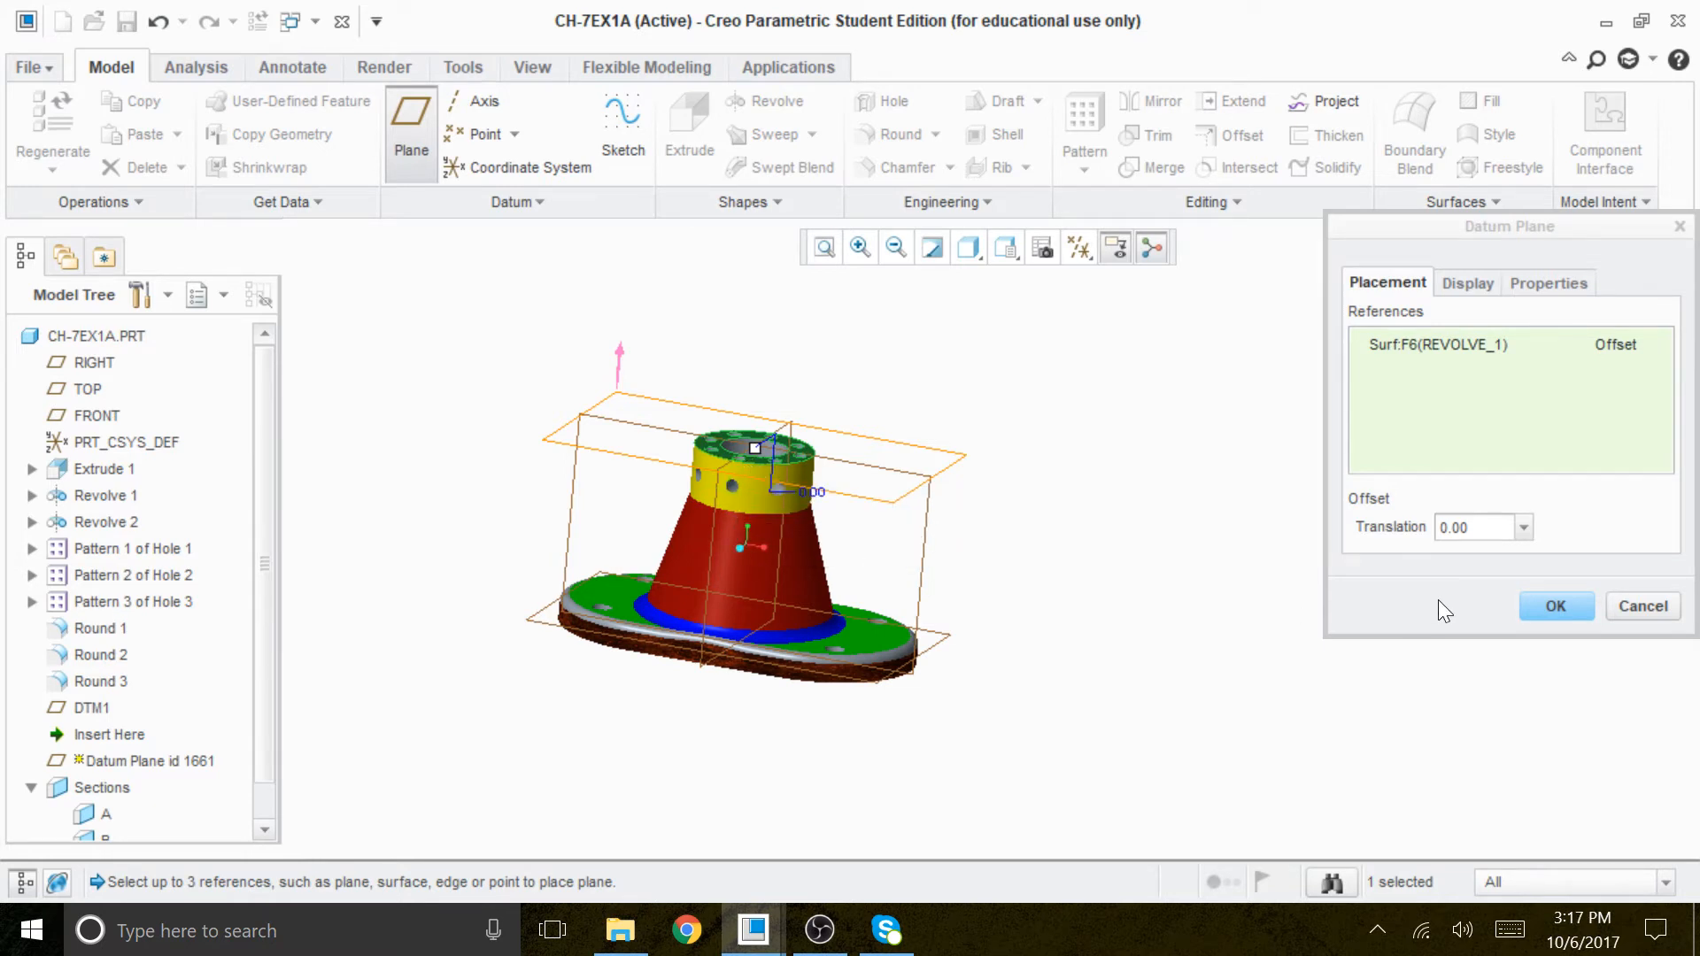
left_click(1483, 528)
double_click(1473, 529)
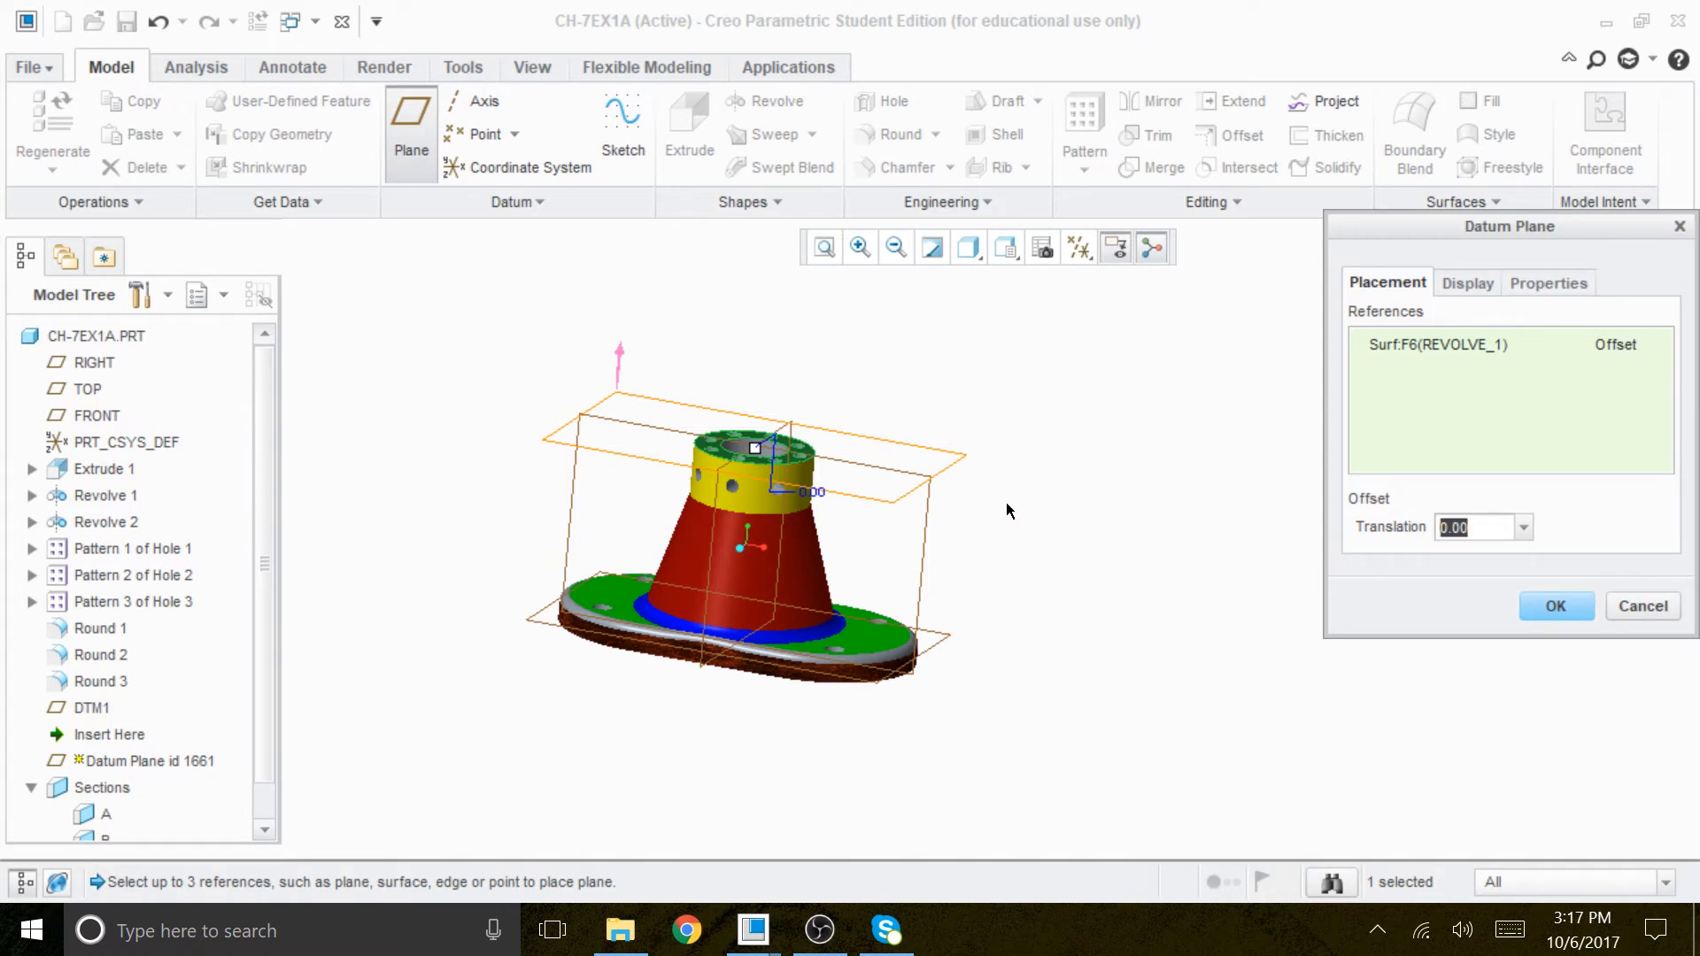
type("-")
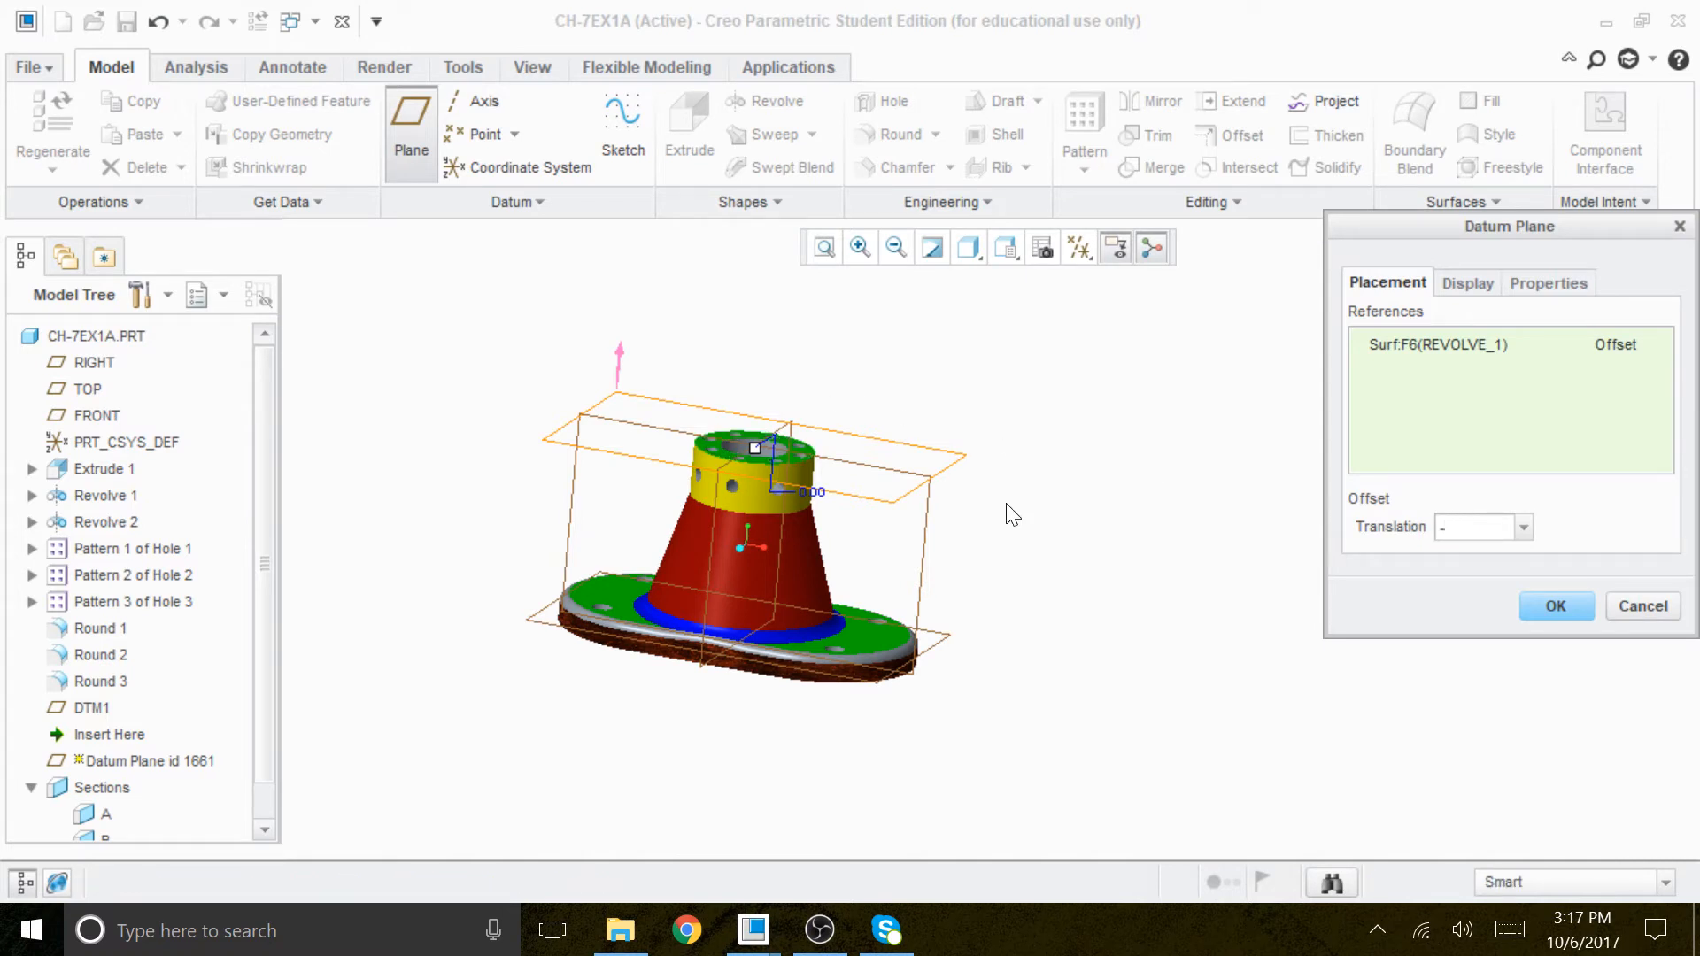
type("9.5")
left_click(1560, 608)
mouse_move(1056, 617)
middle_mouse_down()
mouse_move(1006, 634)
mouse_move(983, 666)
mouse_move(986, 513)
mouse_move(1032, 614)
mouse_move(1066, 559)
mouse_move(1003, 586)
mouse_move(1070, 539)
mouse_move(1051, 633)
mouse_move(1074, 534)
mouse_move(1021, 616)
mouse_move(1026, 544)
mouse_move(1051, 527)
mouse_move(1036, 608)
mouse_move(1047, 584)
mouse_move(1037, 596)
mouse_move(1066, 619)
mouse_move(1045, 602)
middle_mouse_up()
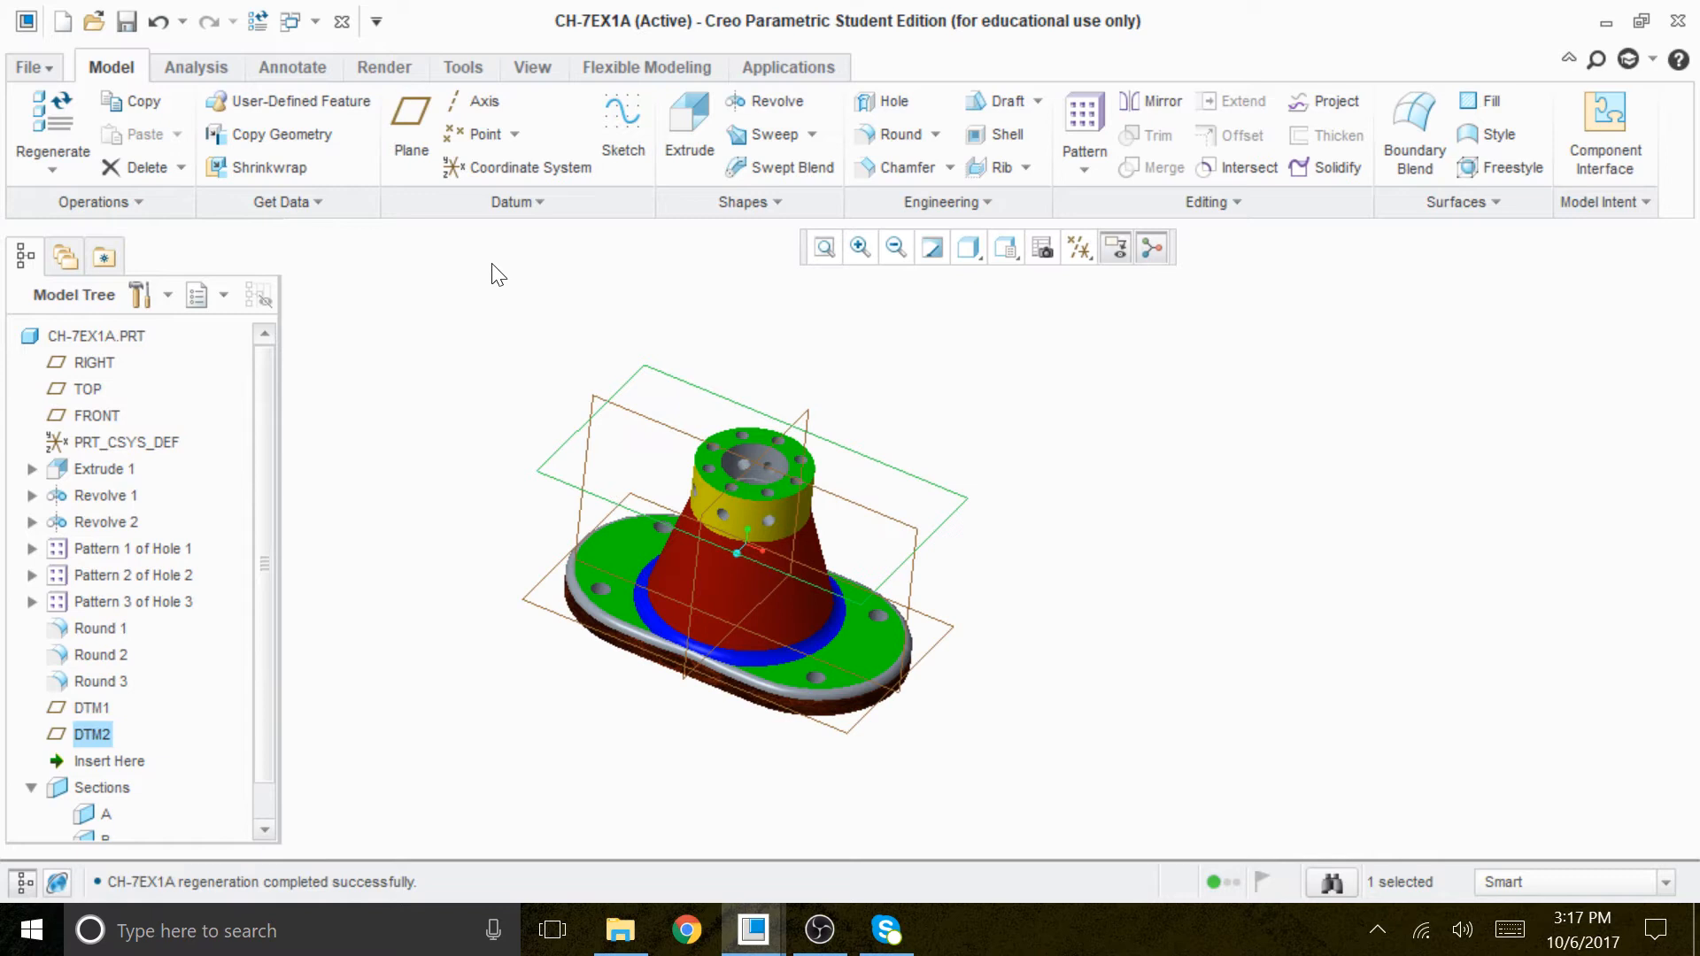
Save the part and switch back to the CH7-EX1 drawing window.
left_click(127, 22)
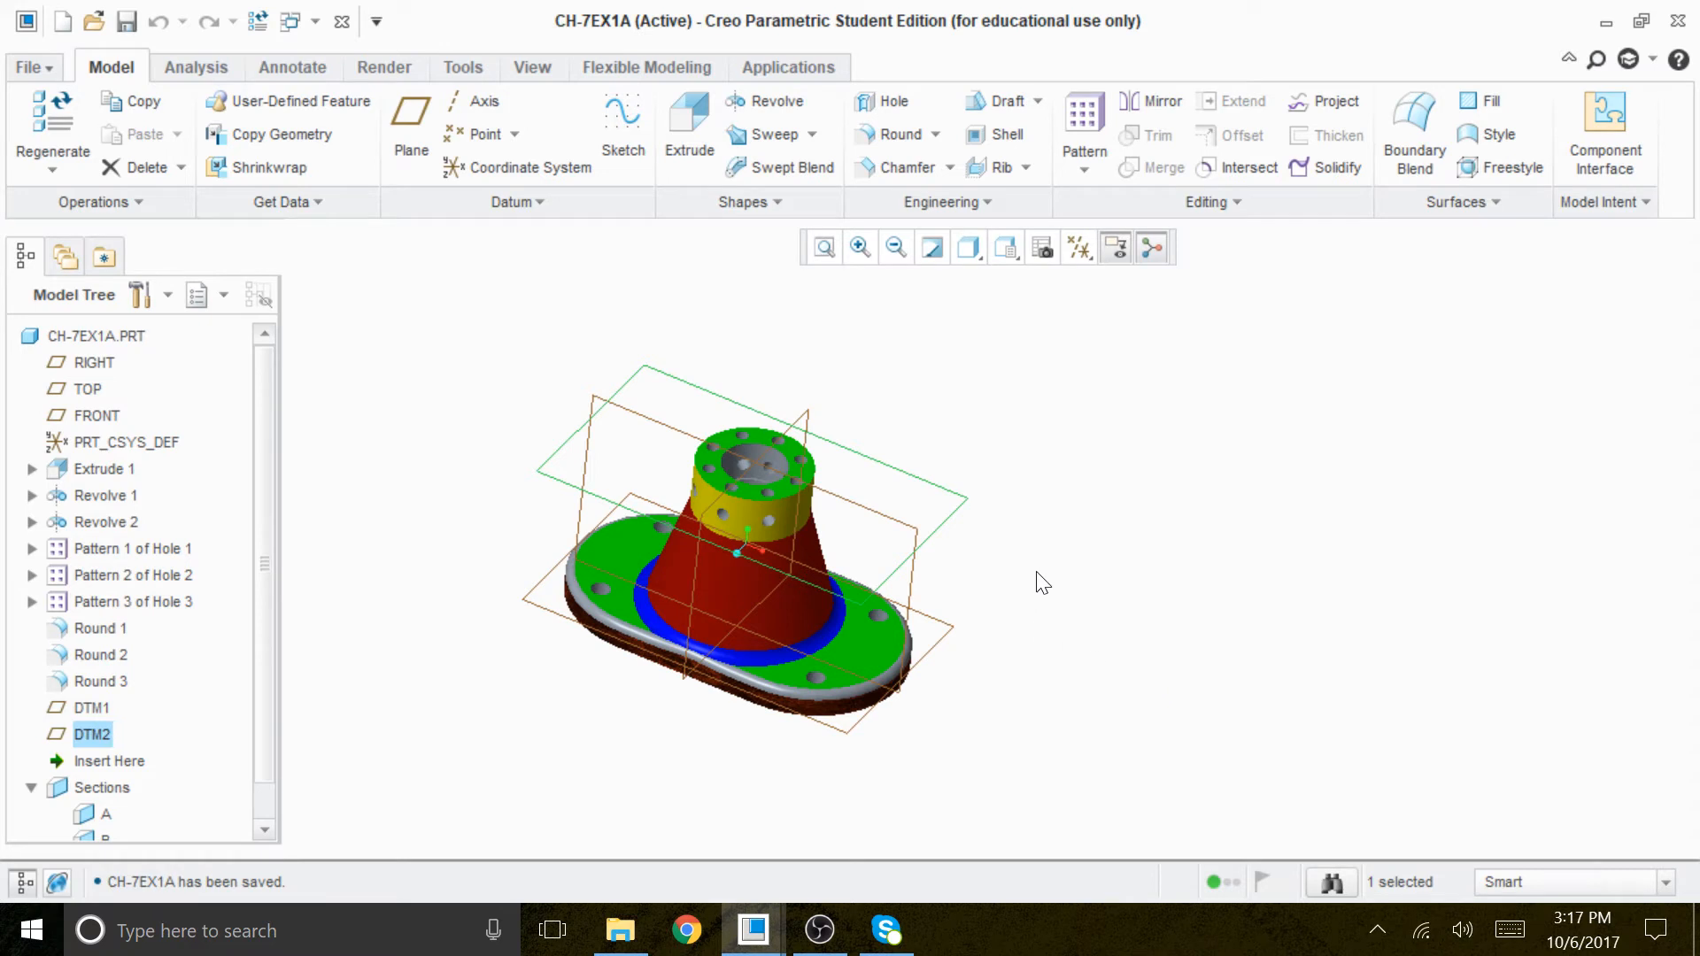
left_click(1023, 651)
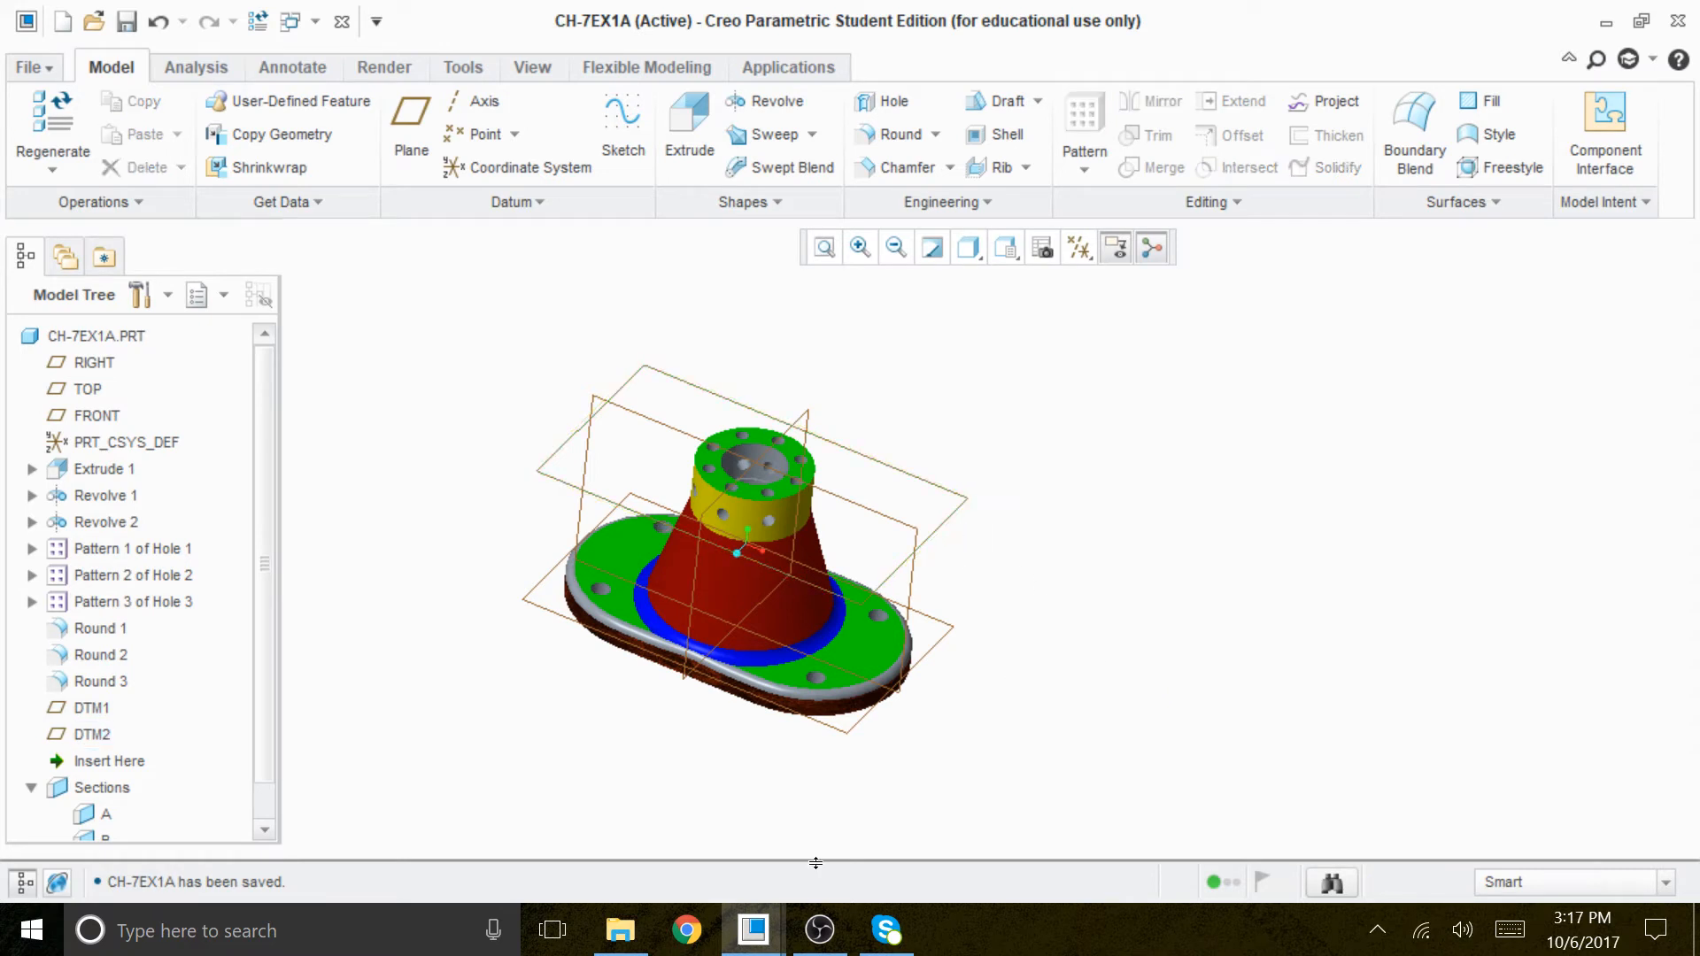
left_click(753, 930)
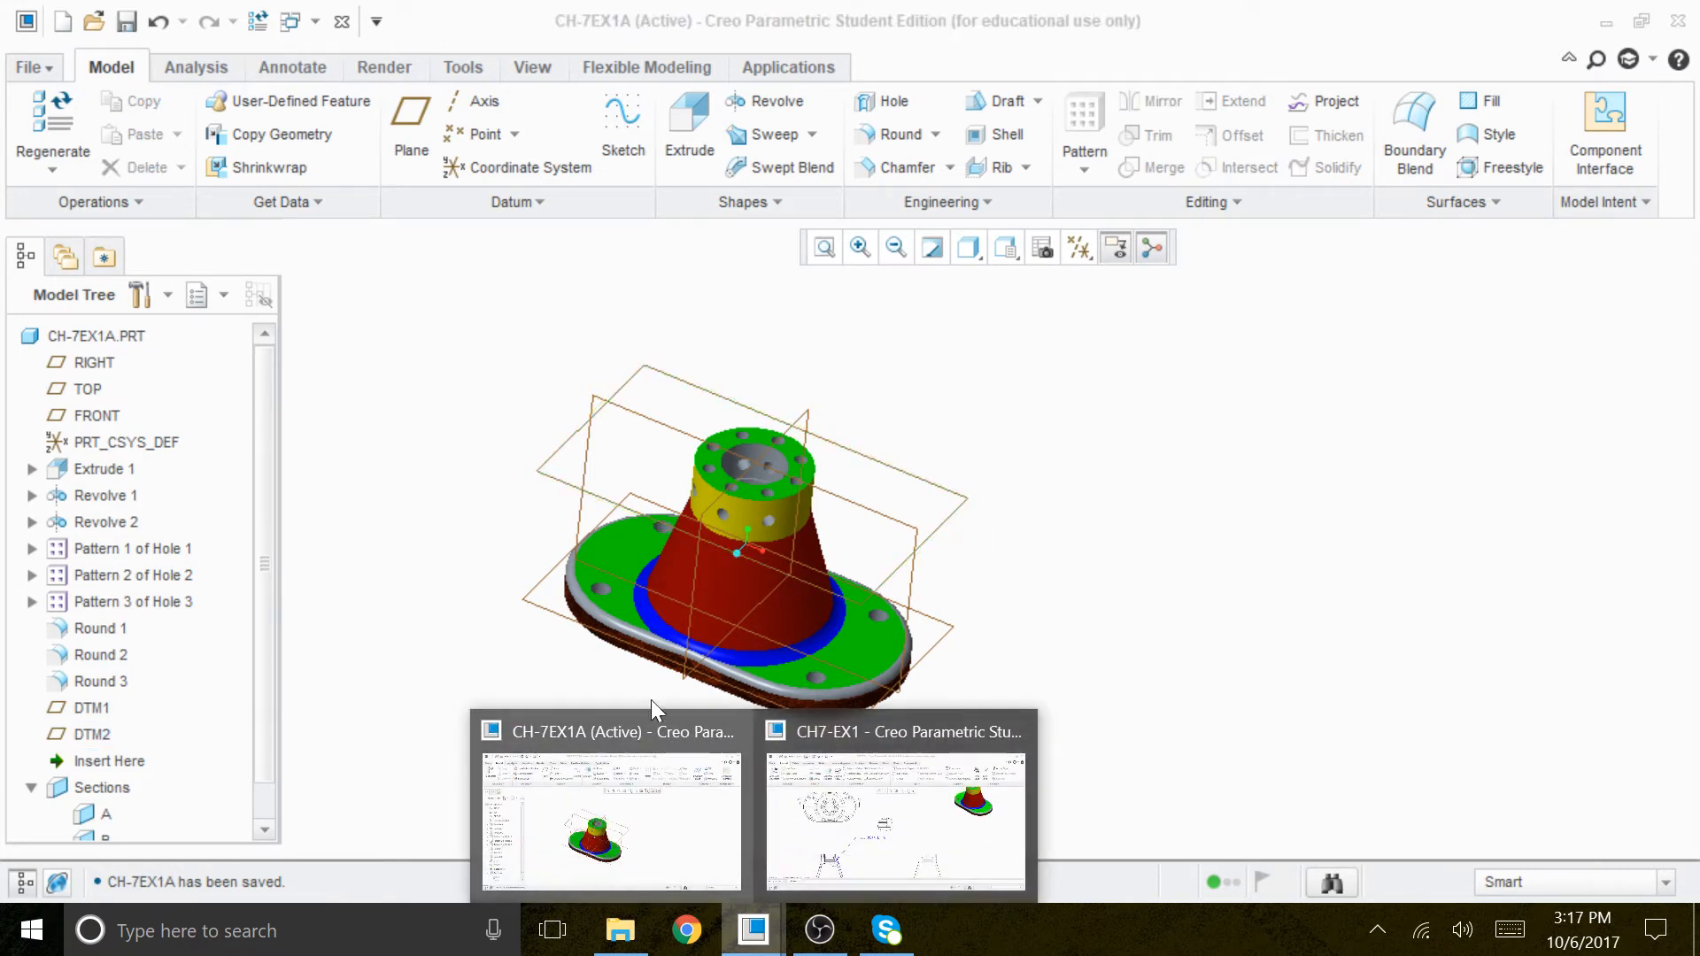
left_click(910, 854)
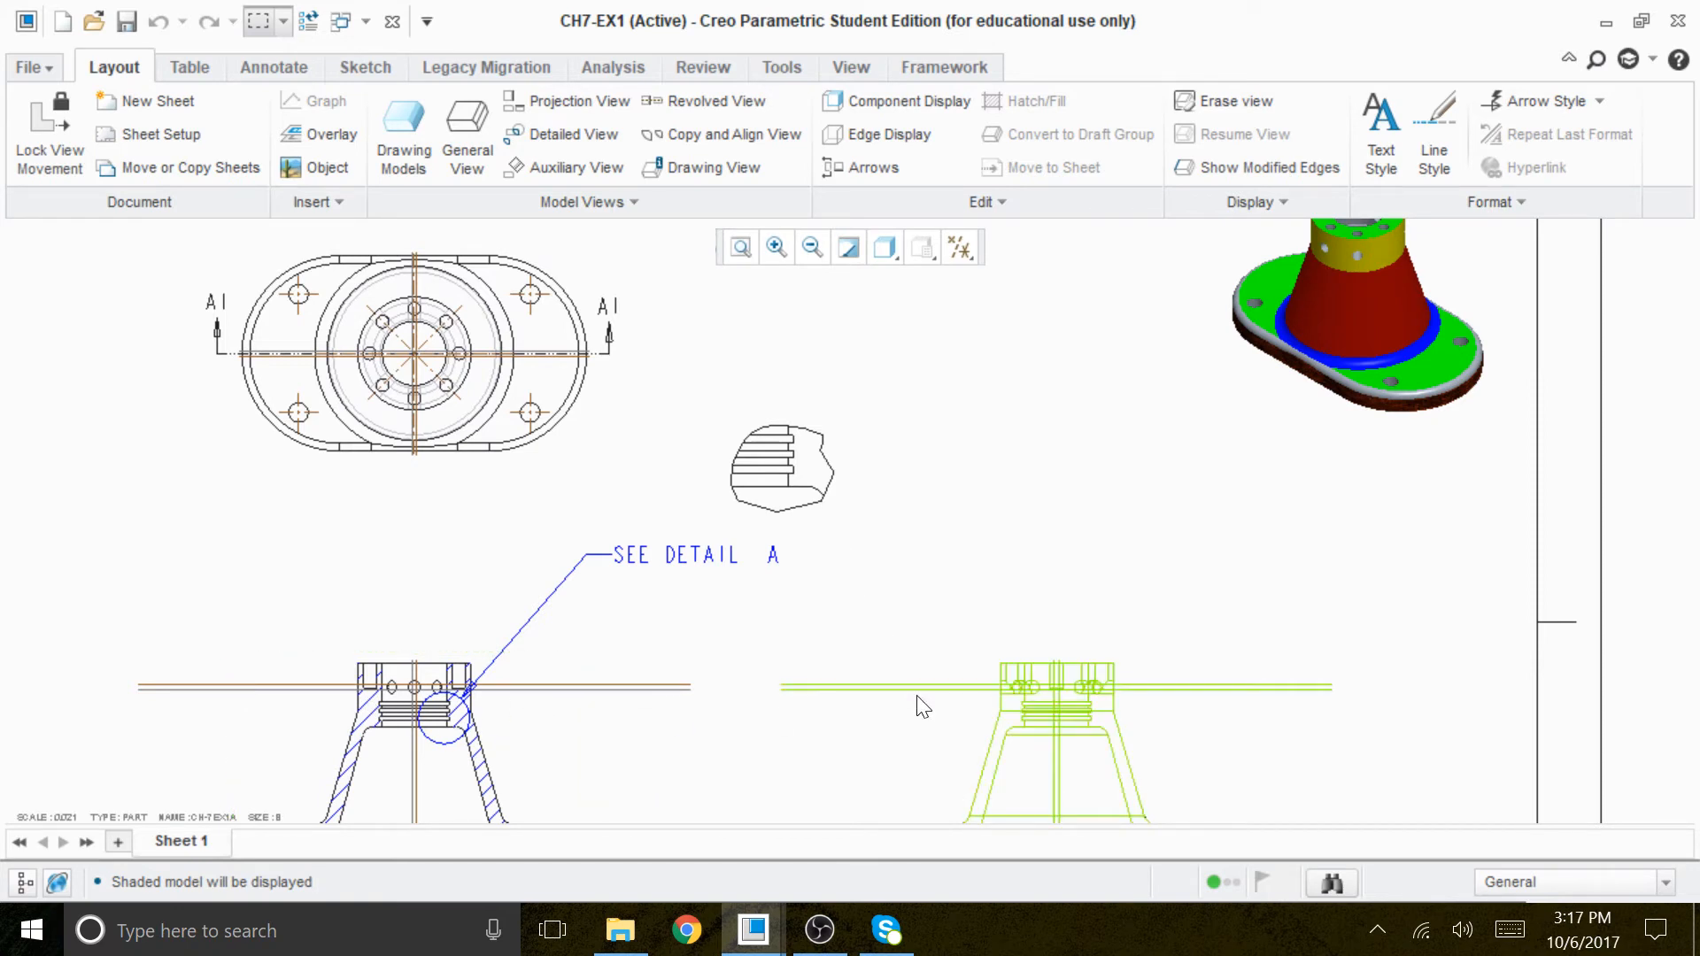
Place a general view with no combined state between the existing top view and the shaded isometric view, using the TOP orientation.
mouse_move(997, 513)
middle_mouse_down("ctrl")
mouse_move(894, 732)
mouse_move(885, 646)
middle_mouse_up("ctrl")
left_click(481, 125)
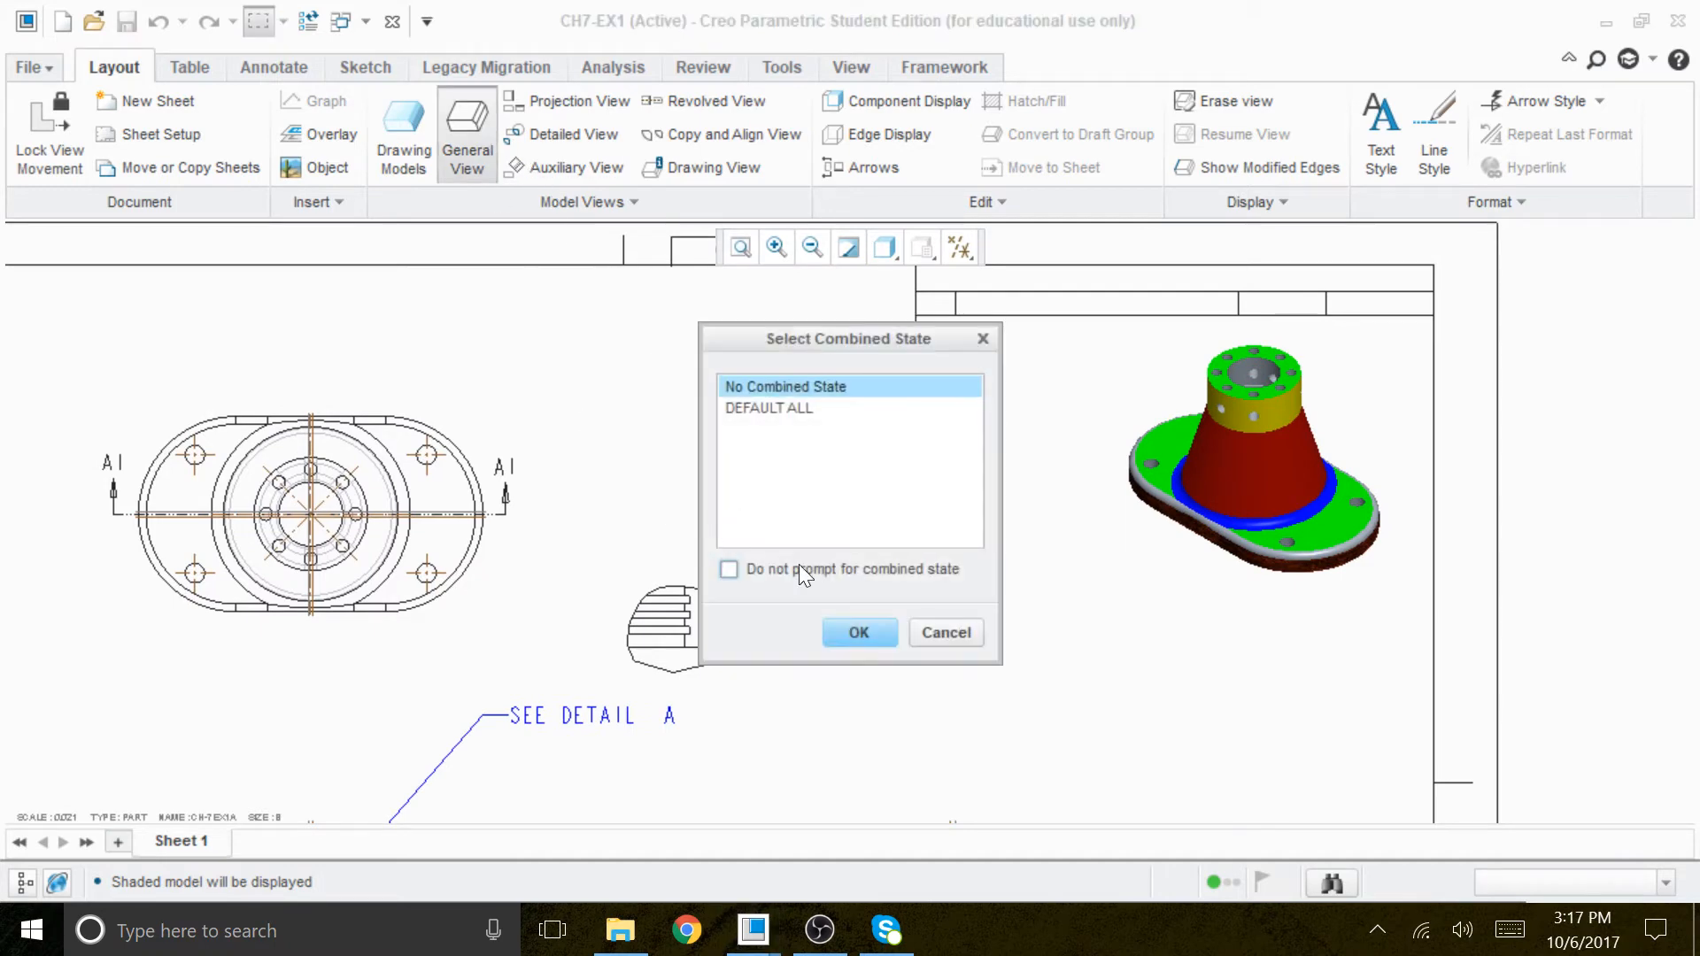
left_click(859, 632)
left_click(878, 444)
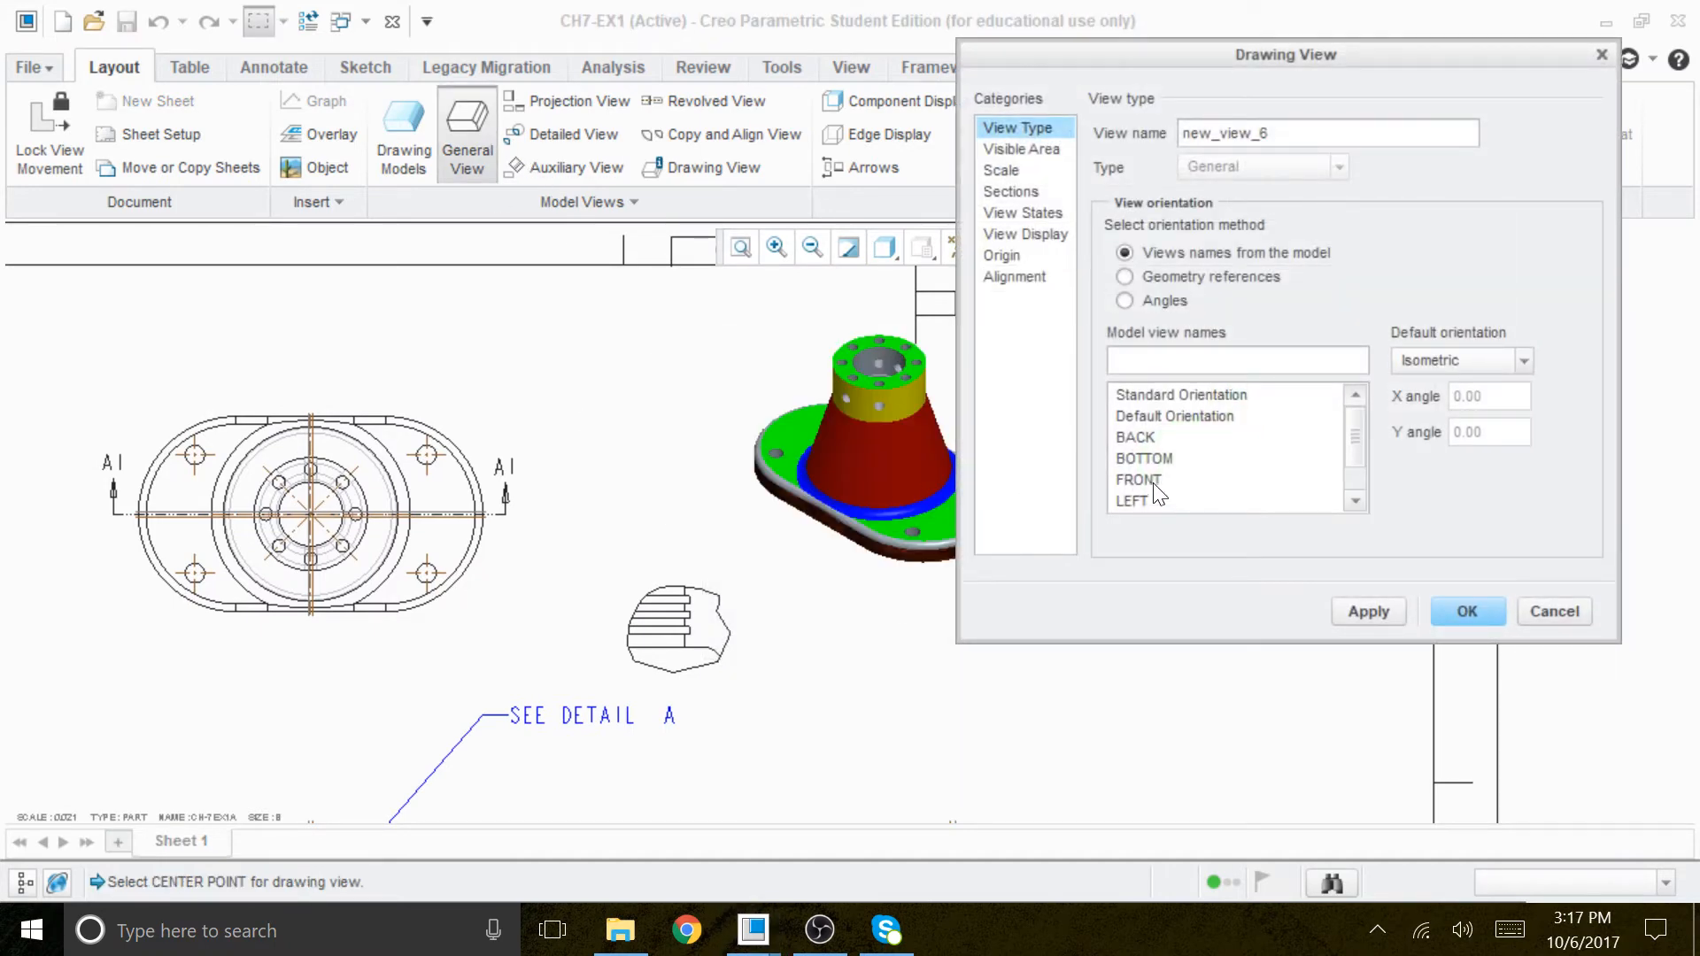
left_click(1355, 501)
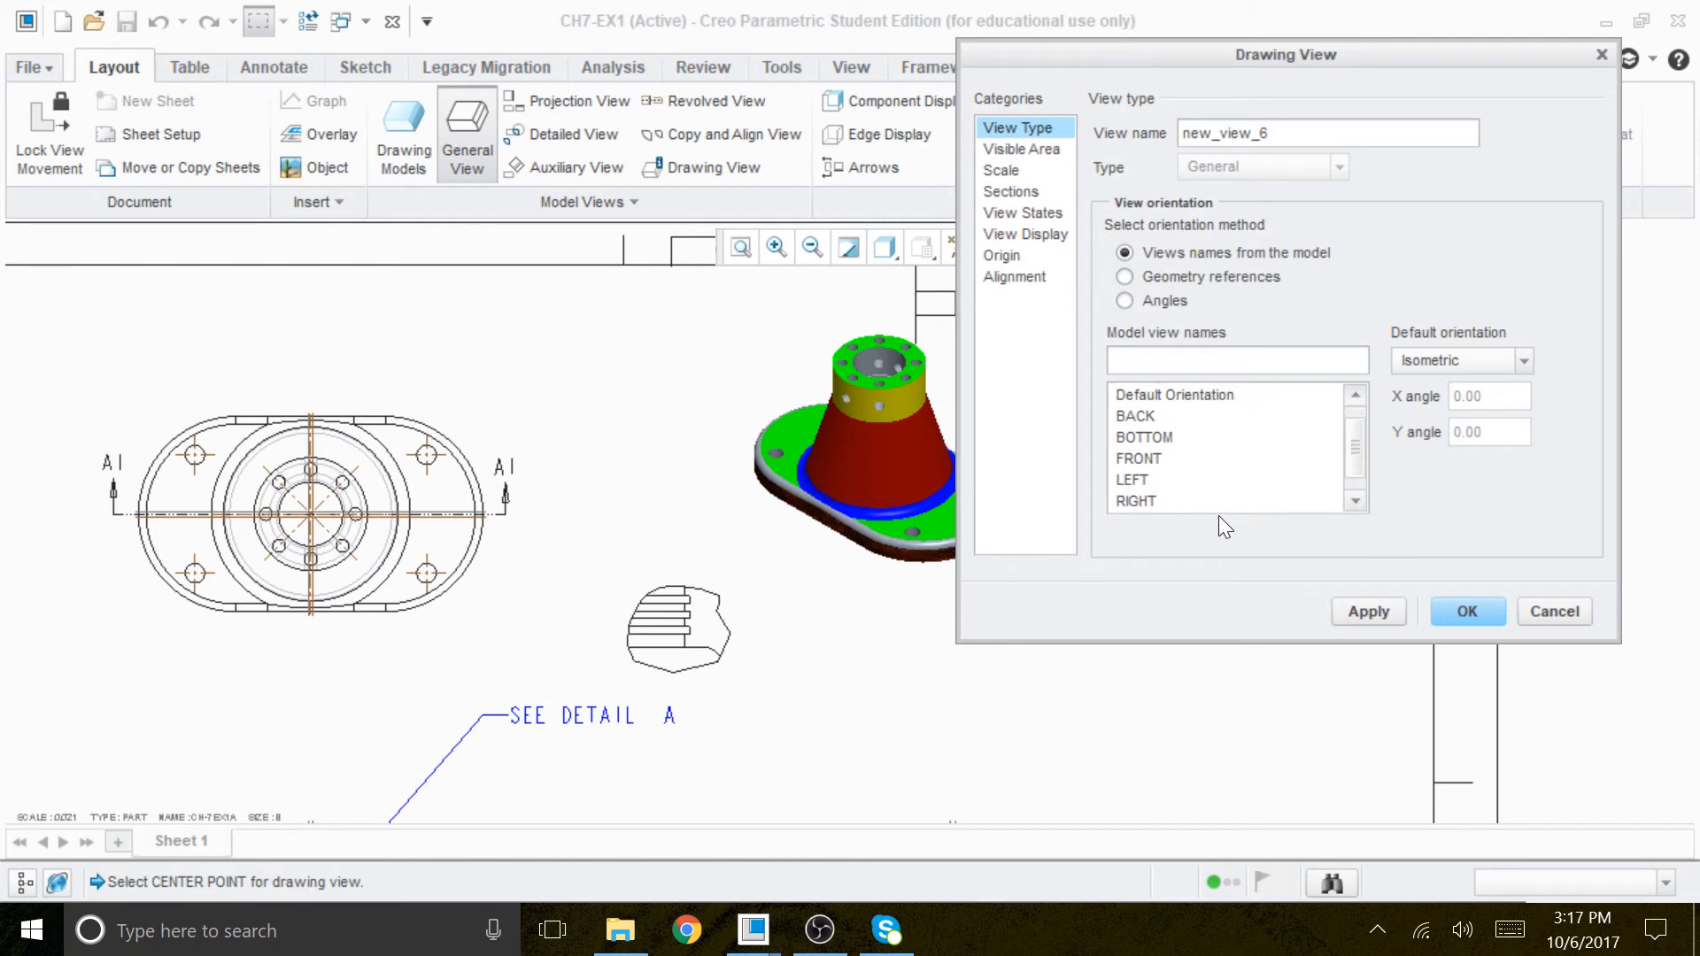
left_click(1360, 503)
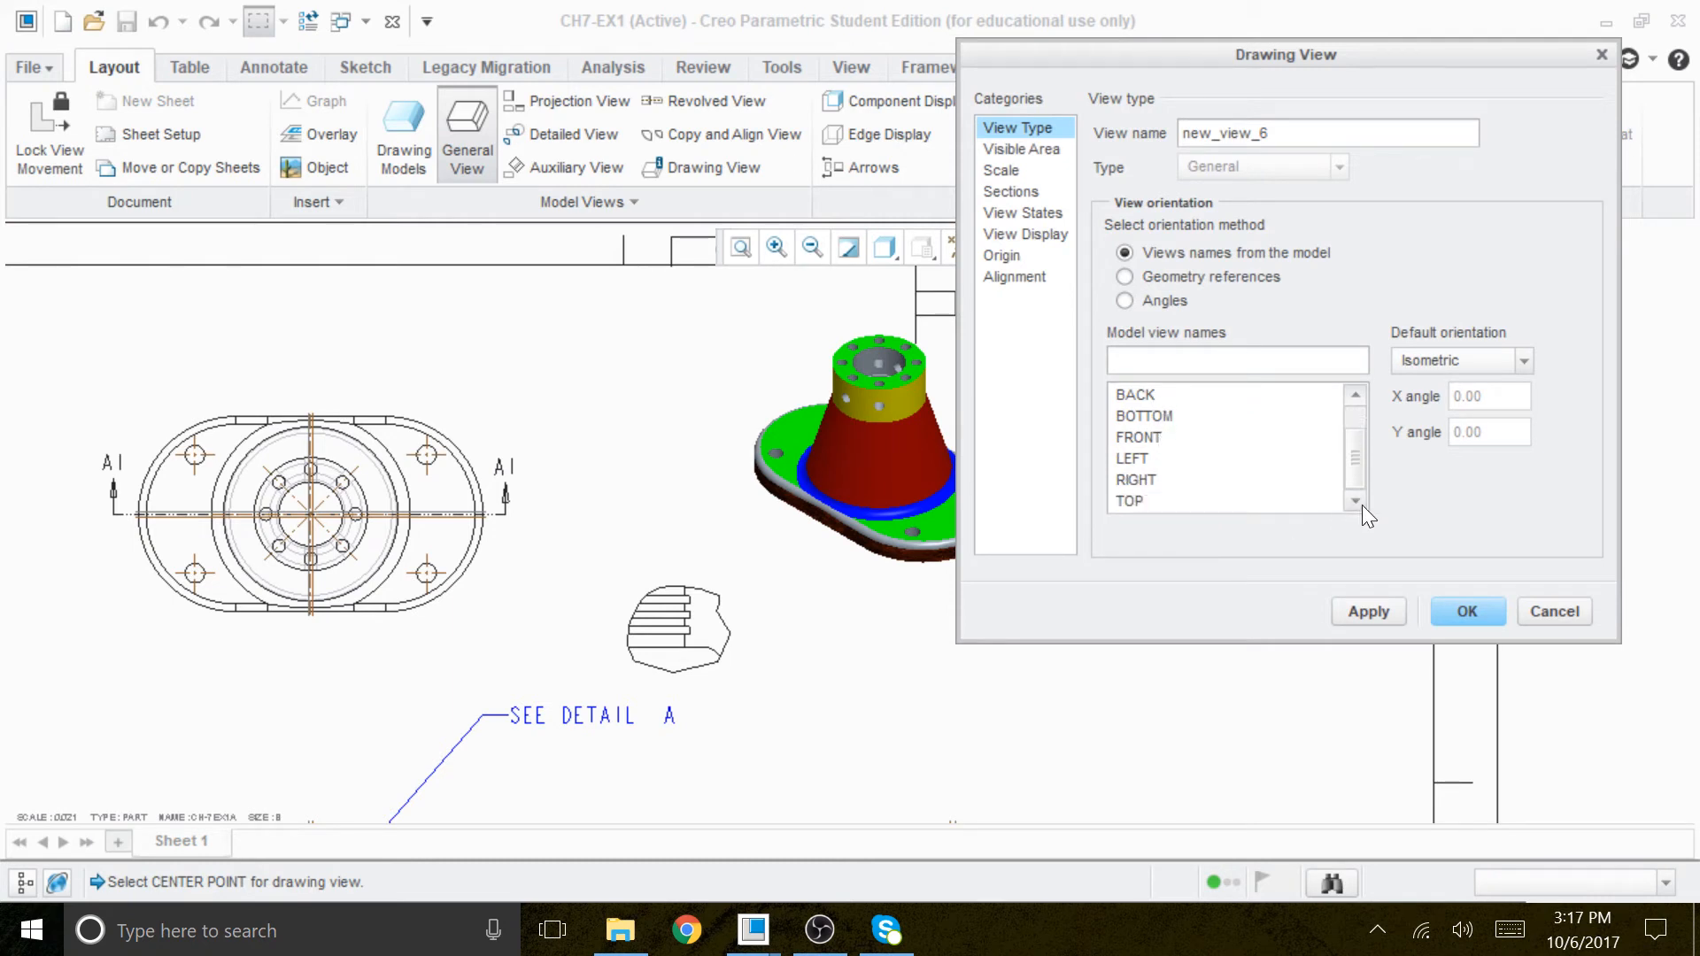
left_click(1131, 502)
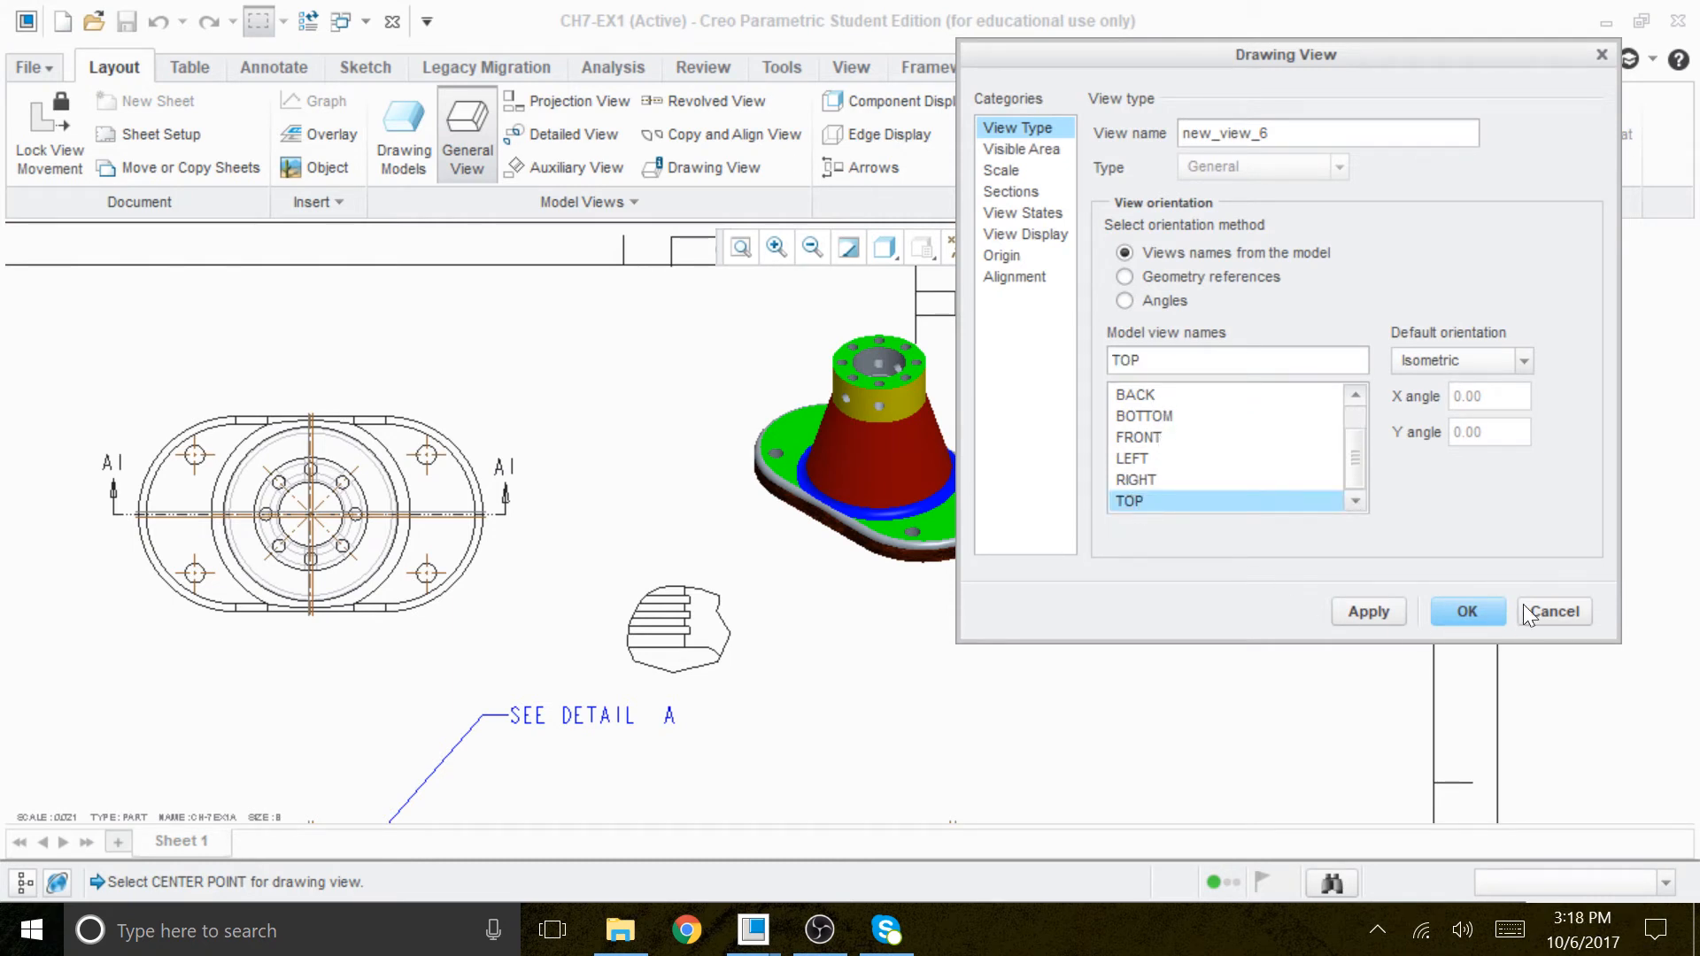
left_click(1467, 611)
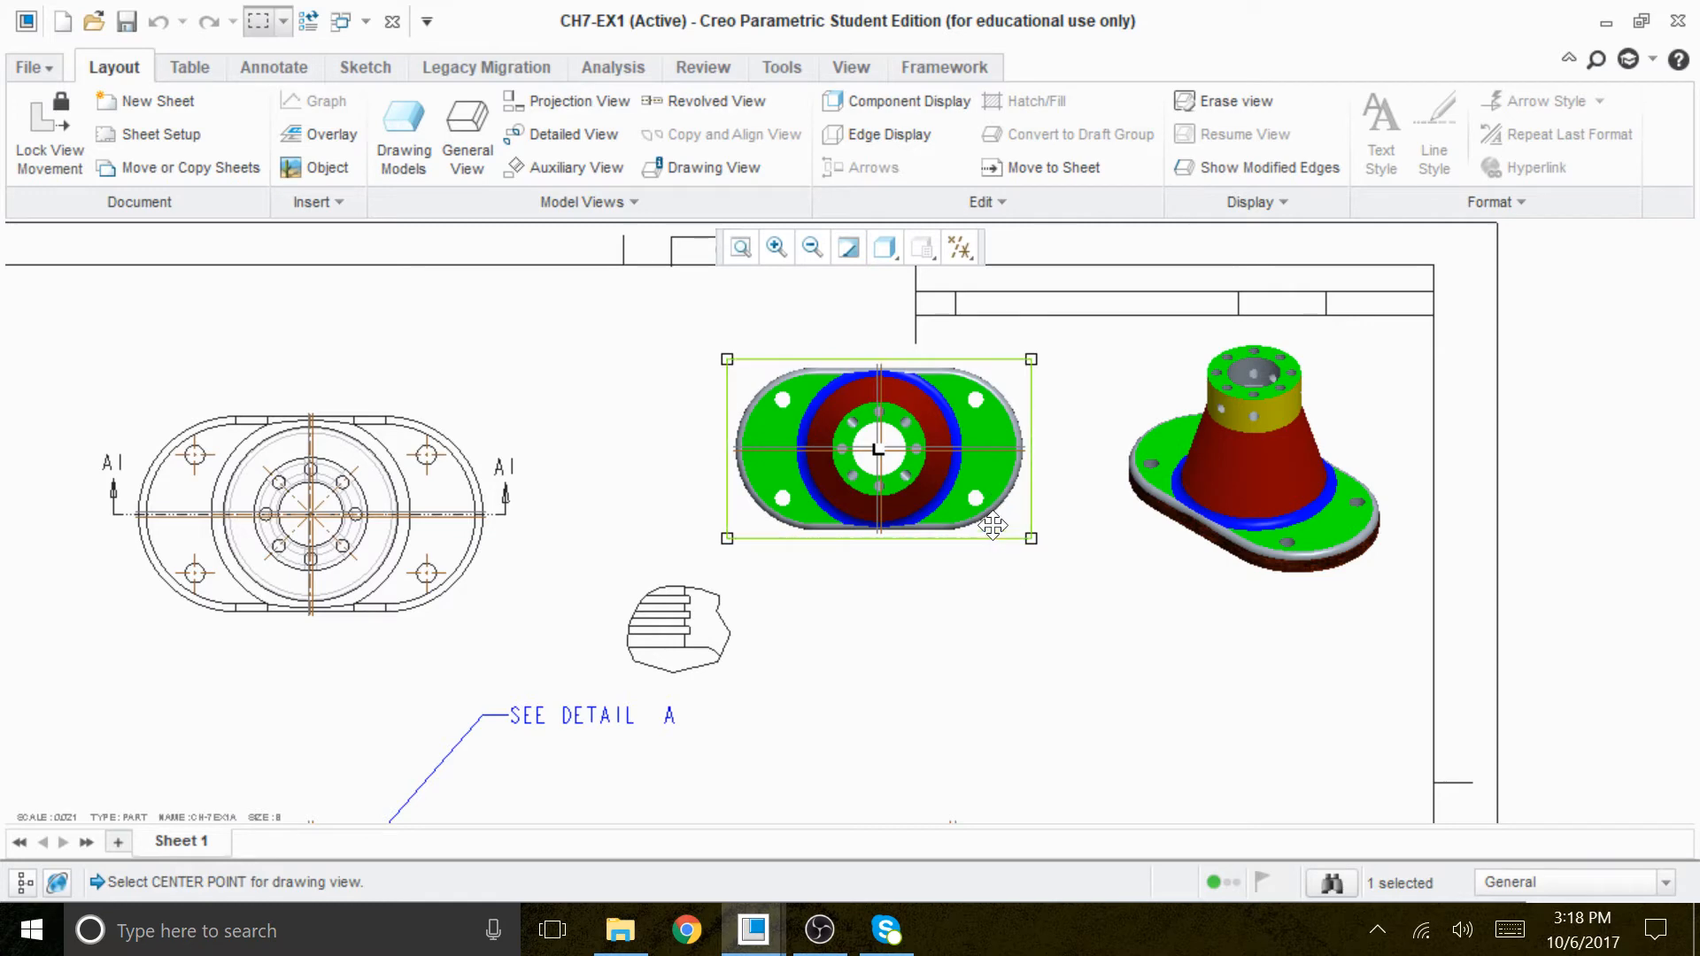
Start a new planar, single 2D cross-section for the shaded top-oriented view.
double_click(995, 483)
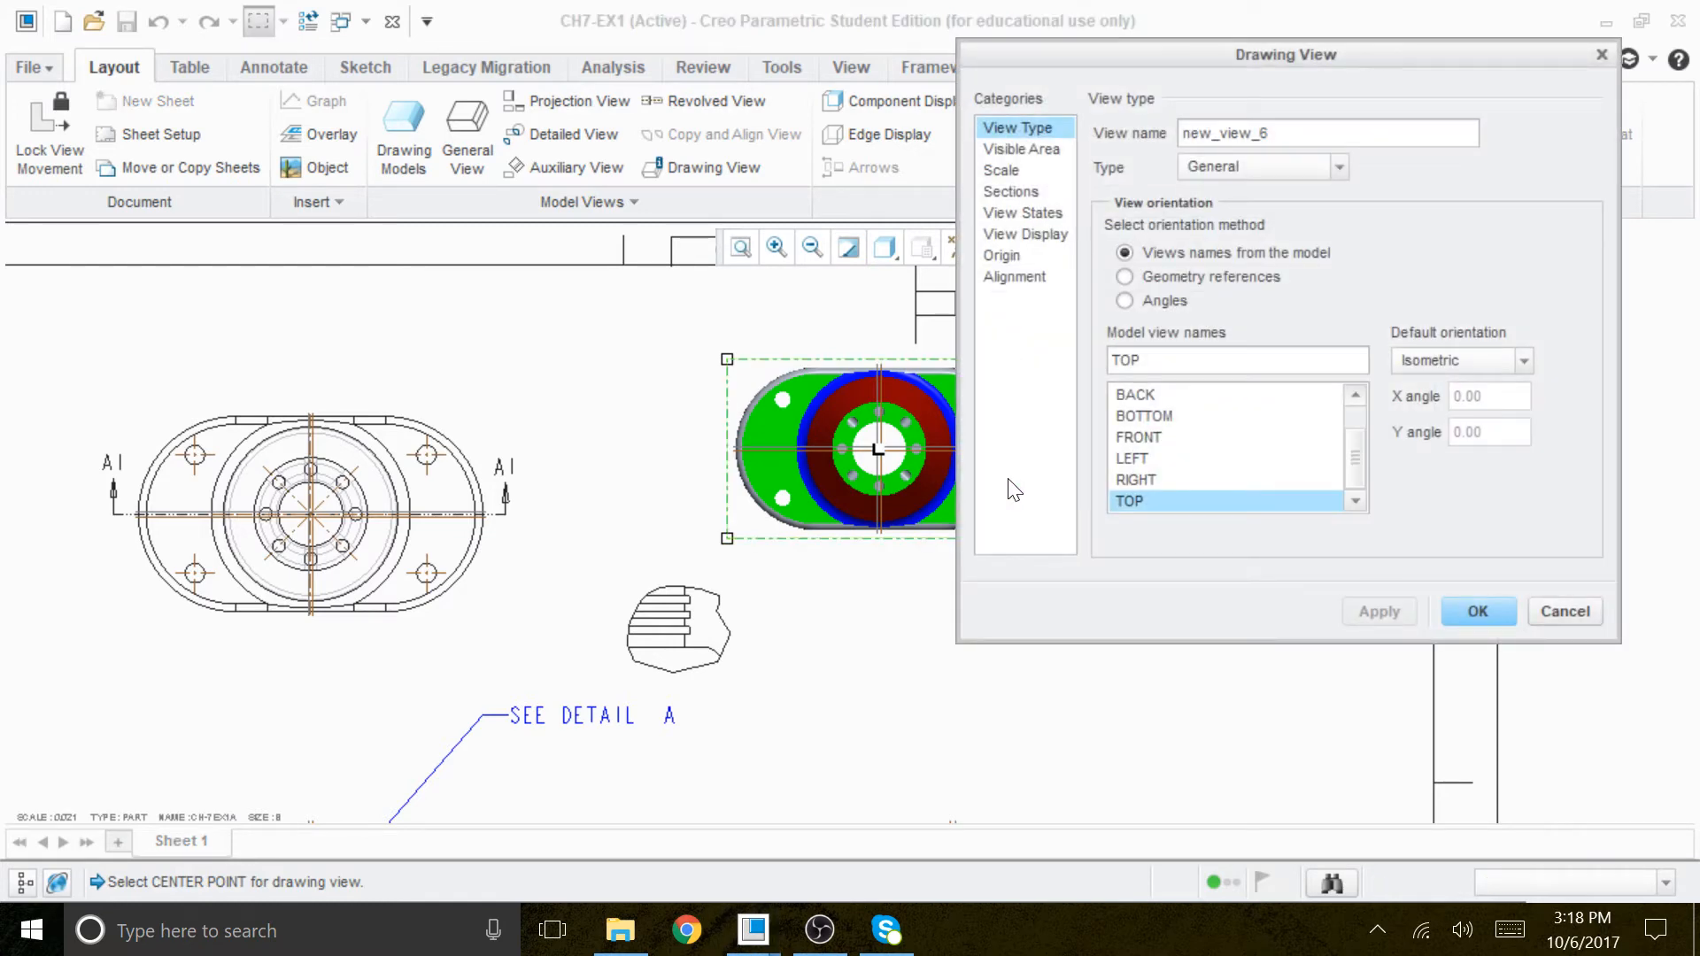
left_click(999, 193)
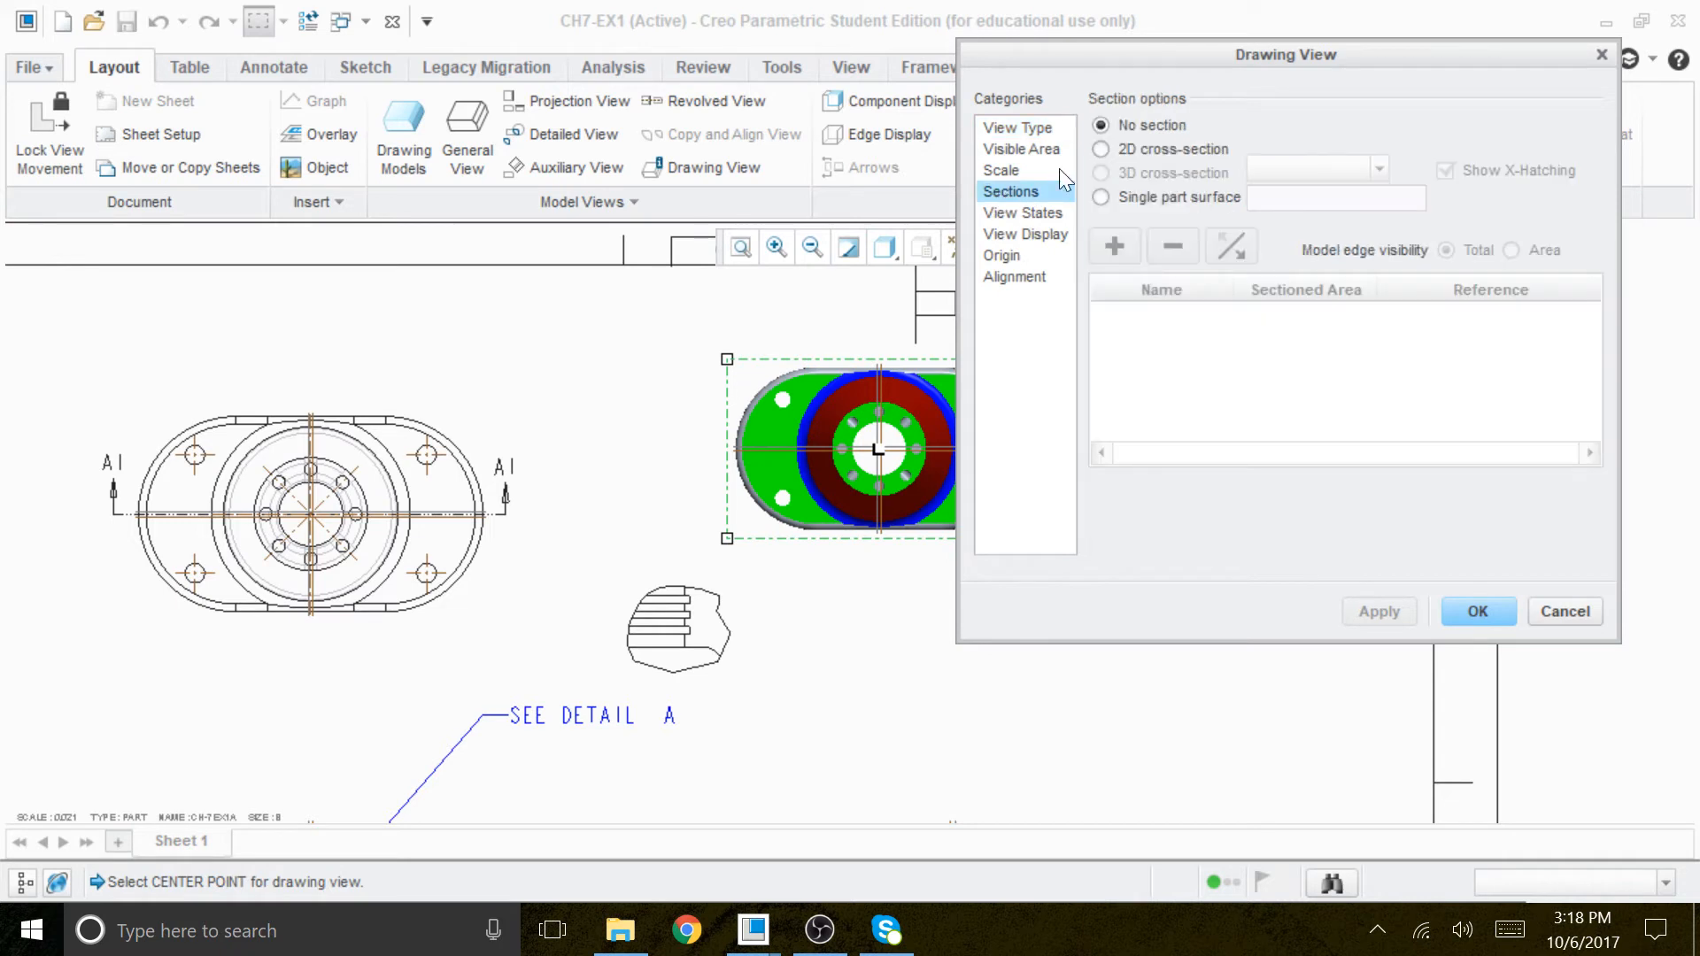
left_click(1099, 150)
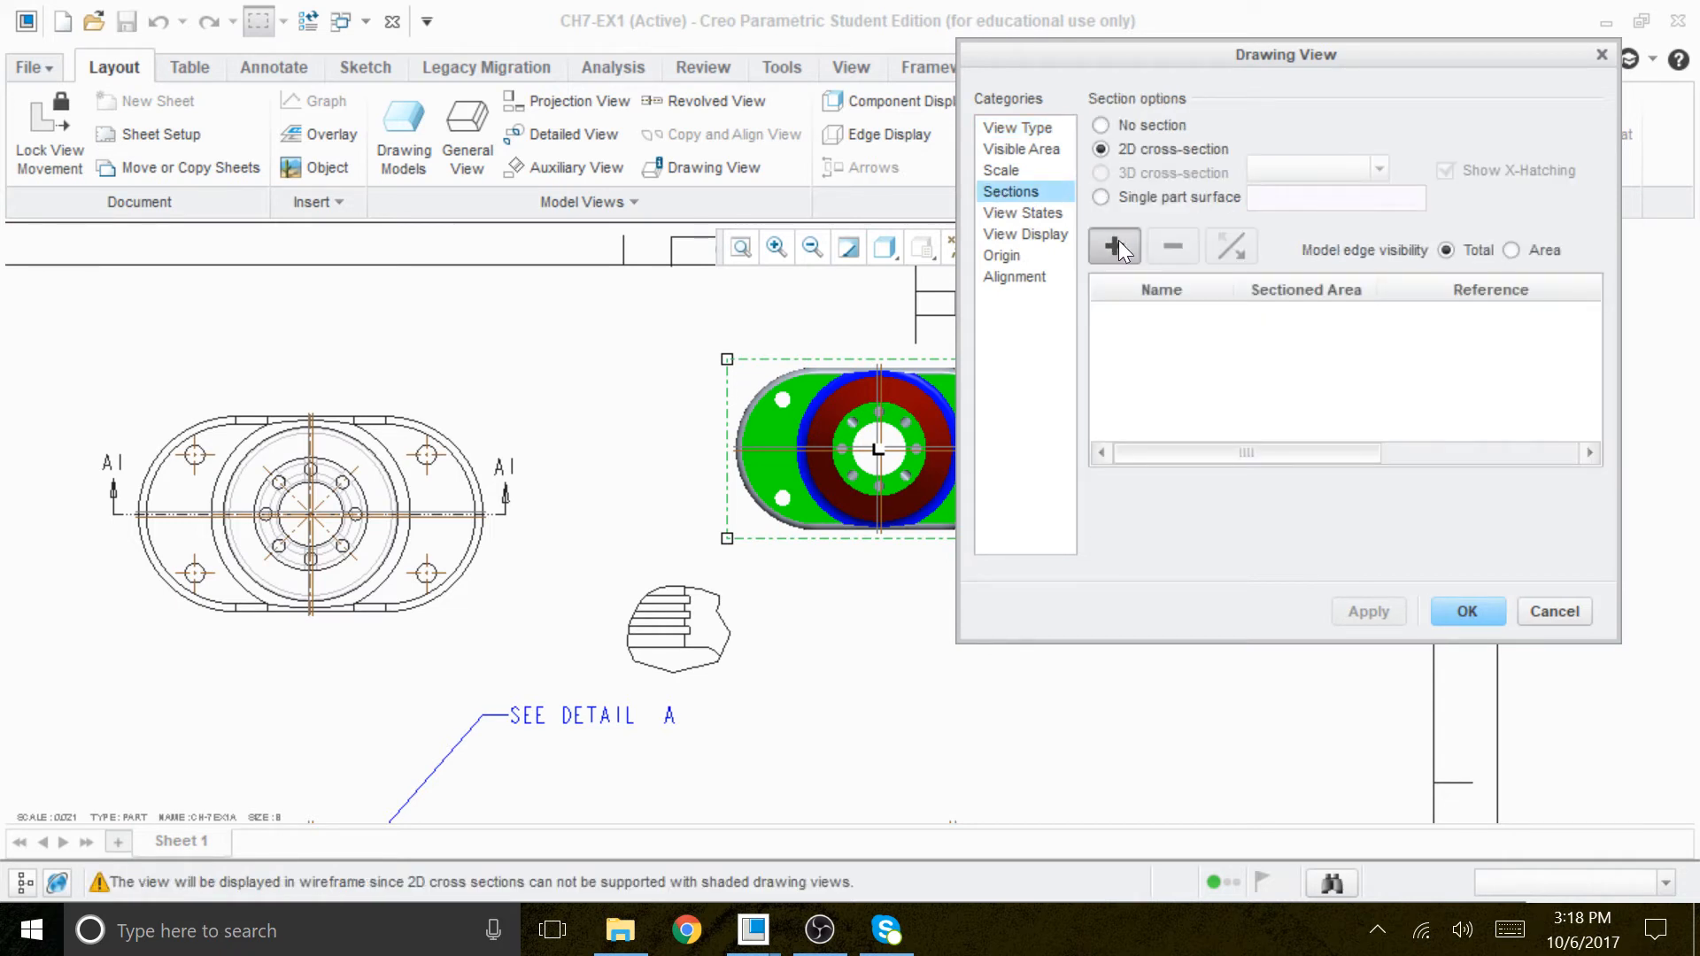
left_click(1116, 244)
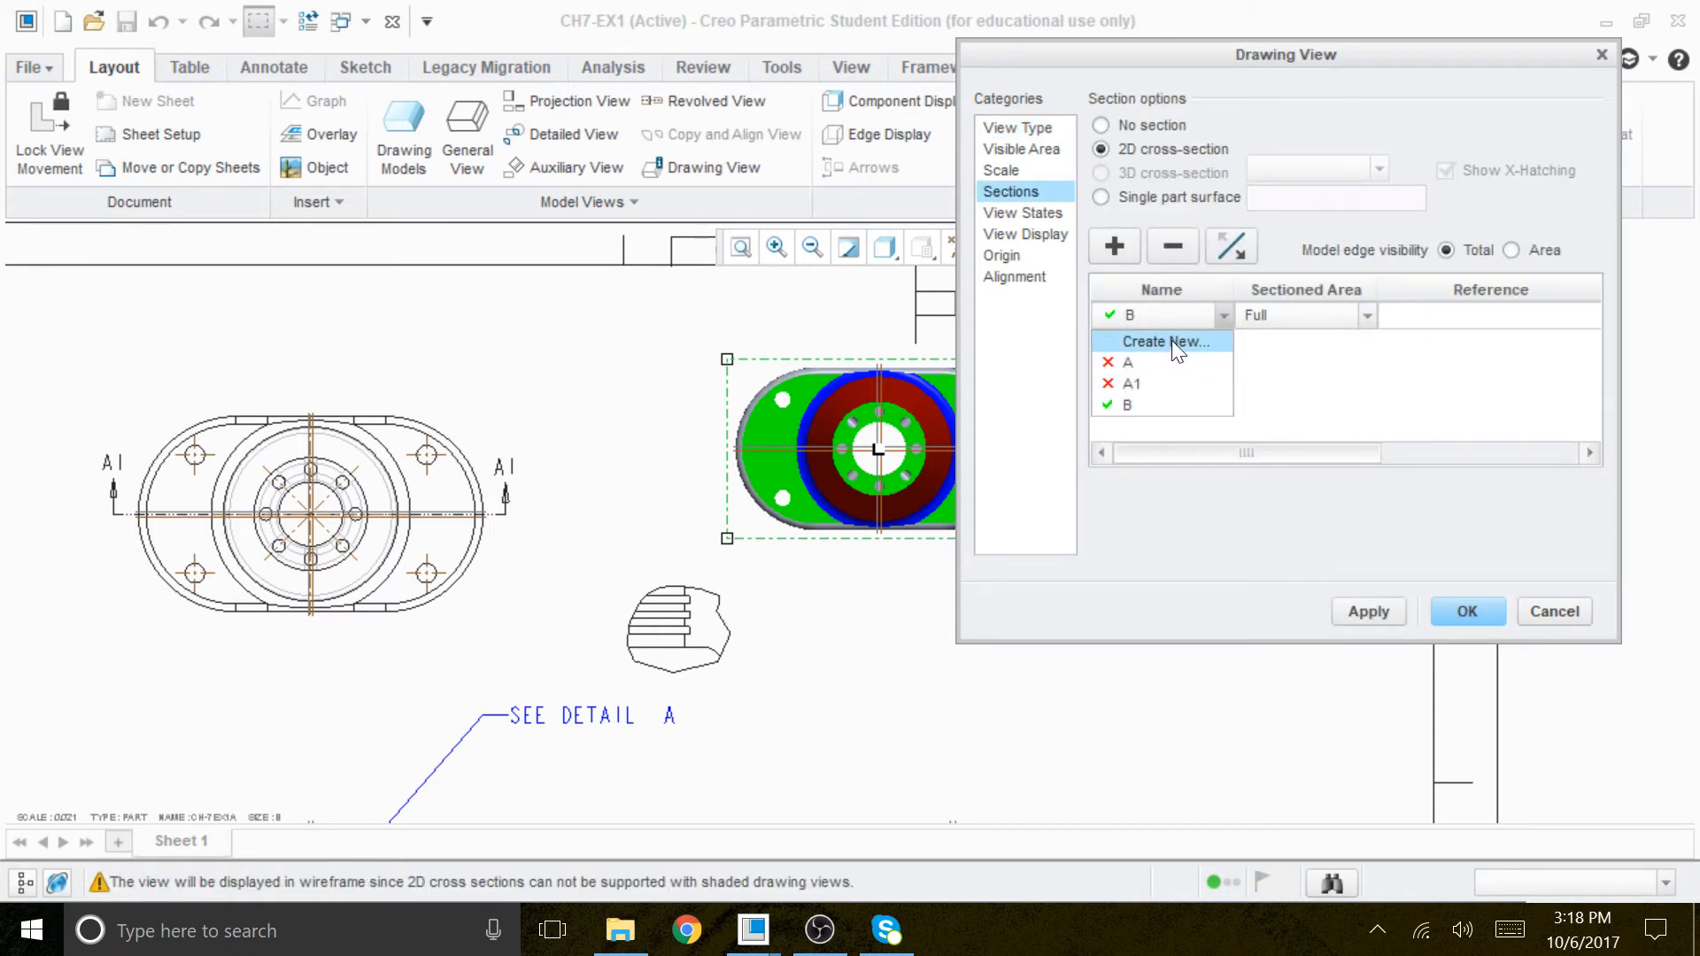
left_click(1171, 340)
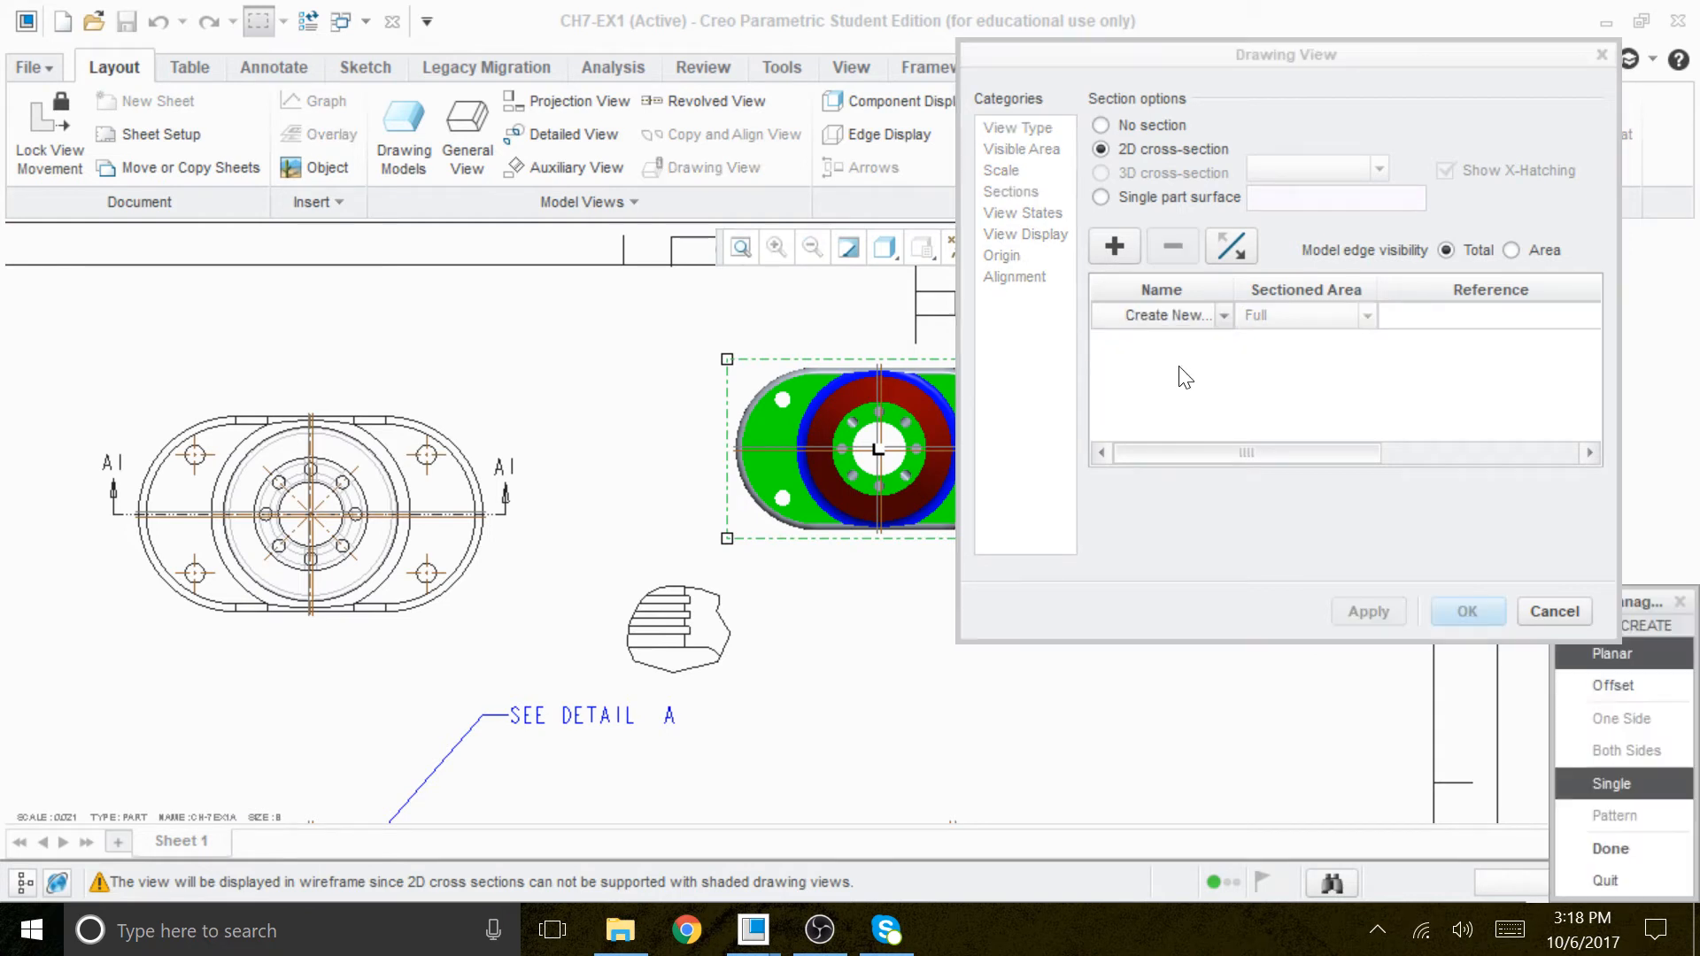
left_click_drag(1402, 71, 449, 3)
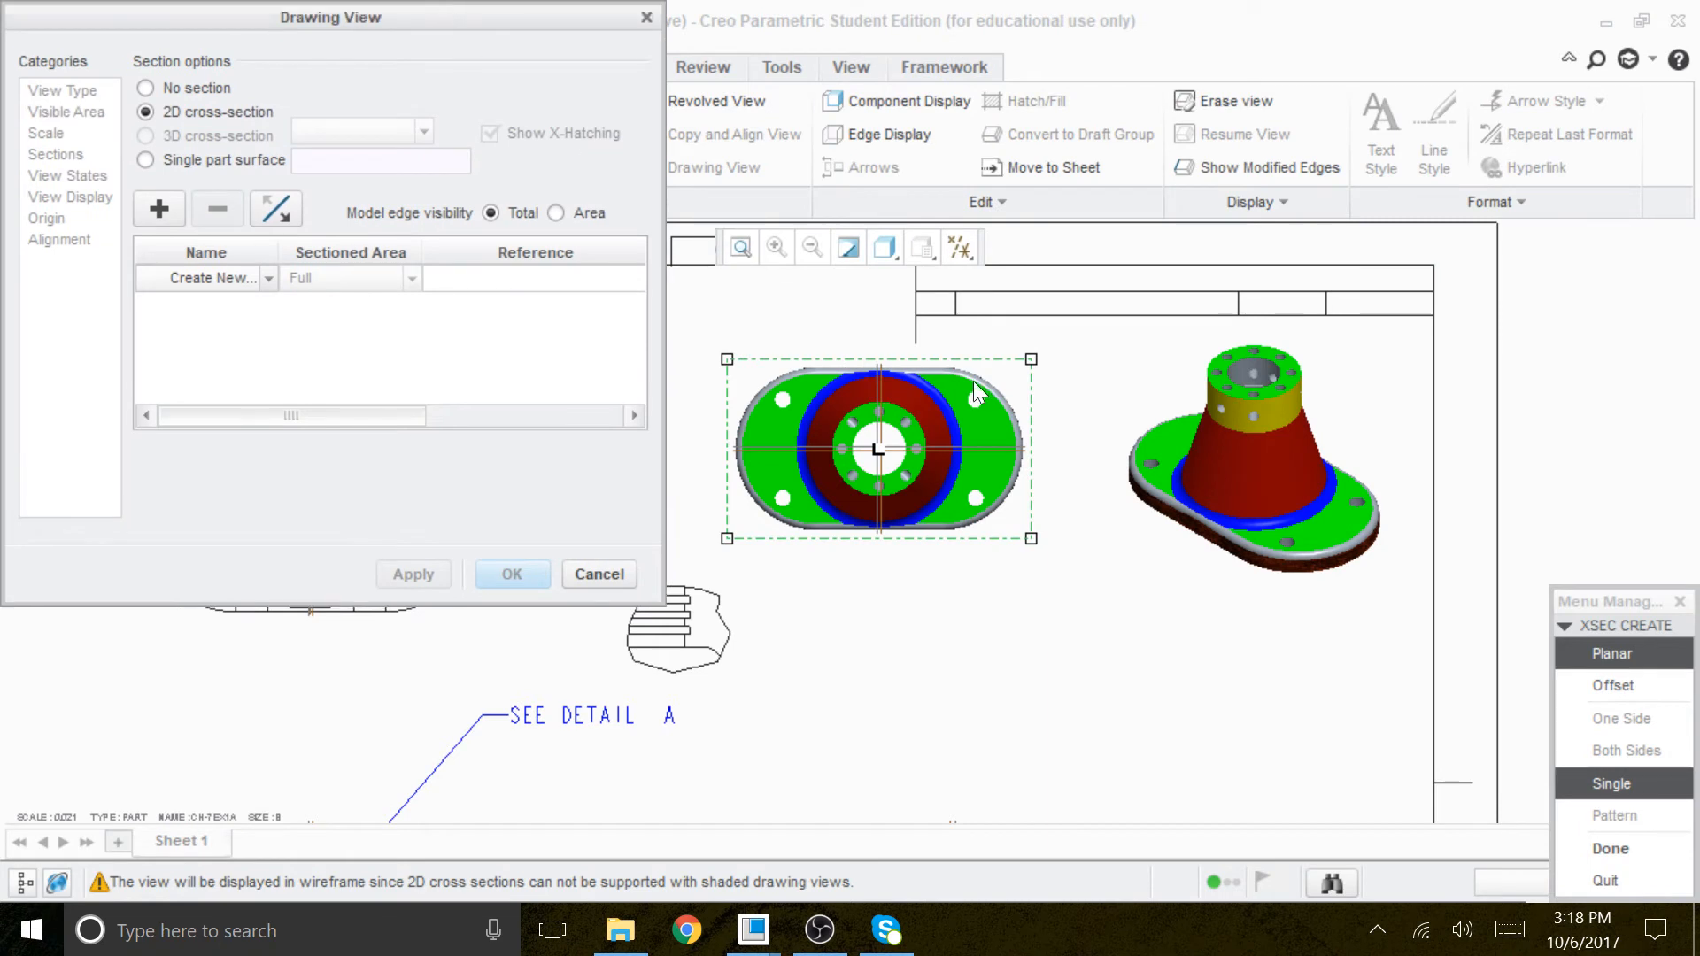
mouse_move(1659, 601)
left_mouse_down()
mouse_move(1558, 310)
mouse_move(1573, 227)
left_mouse_up()
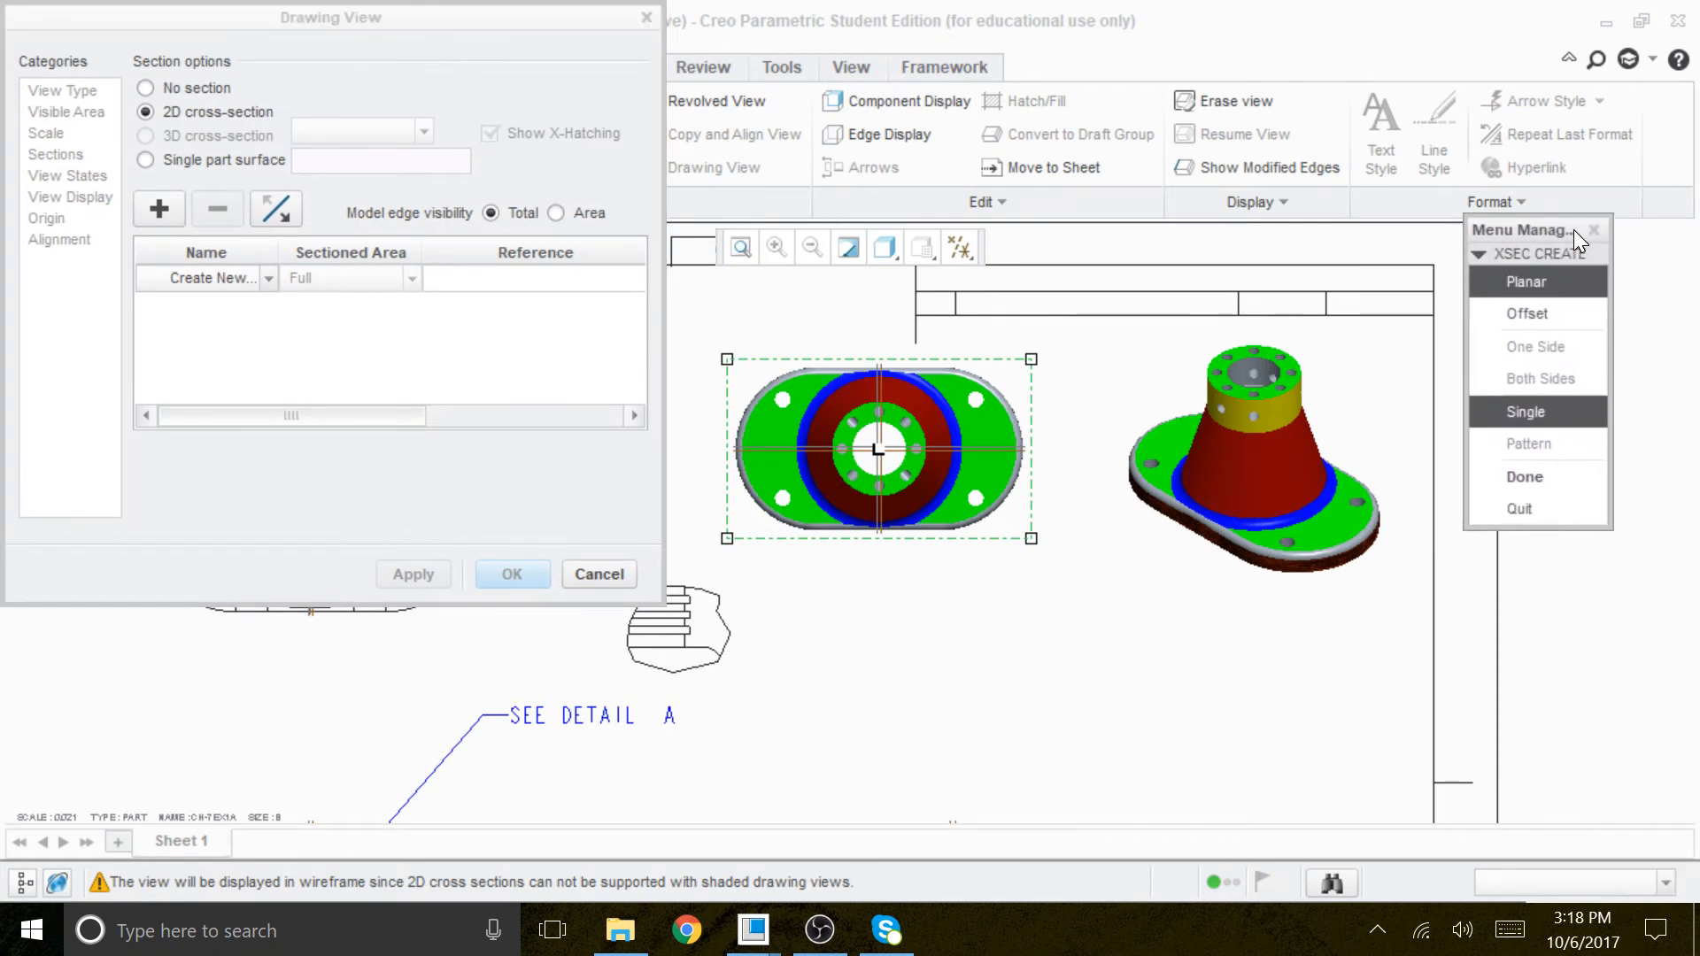
left_click(1536, 284)
left_click(1526, 478)
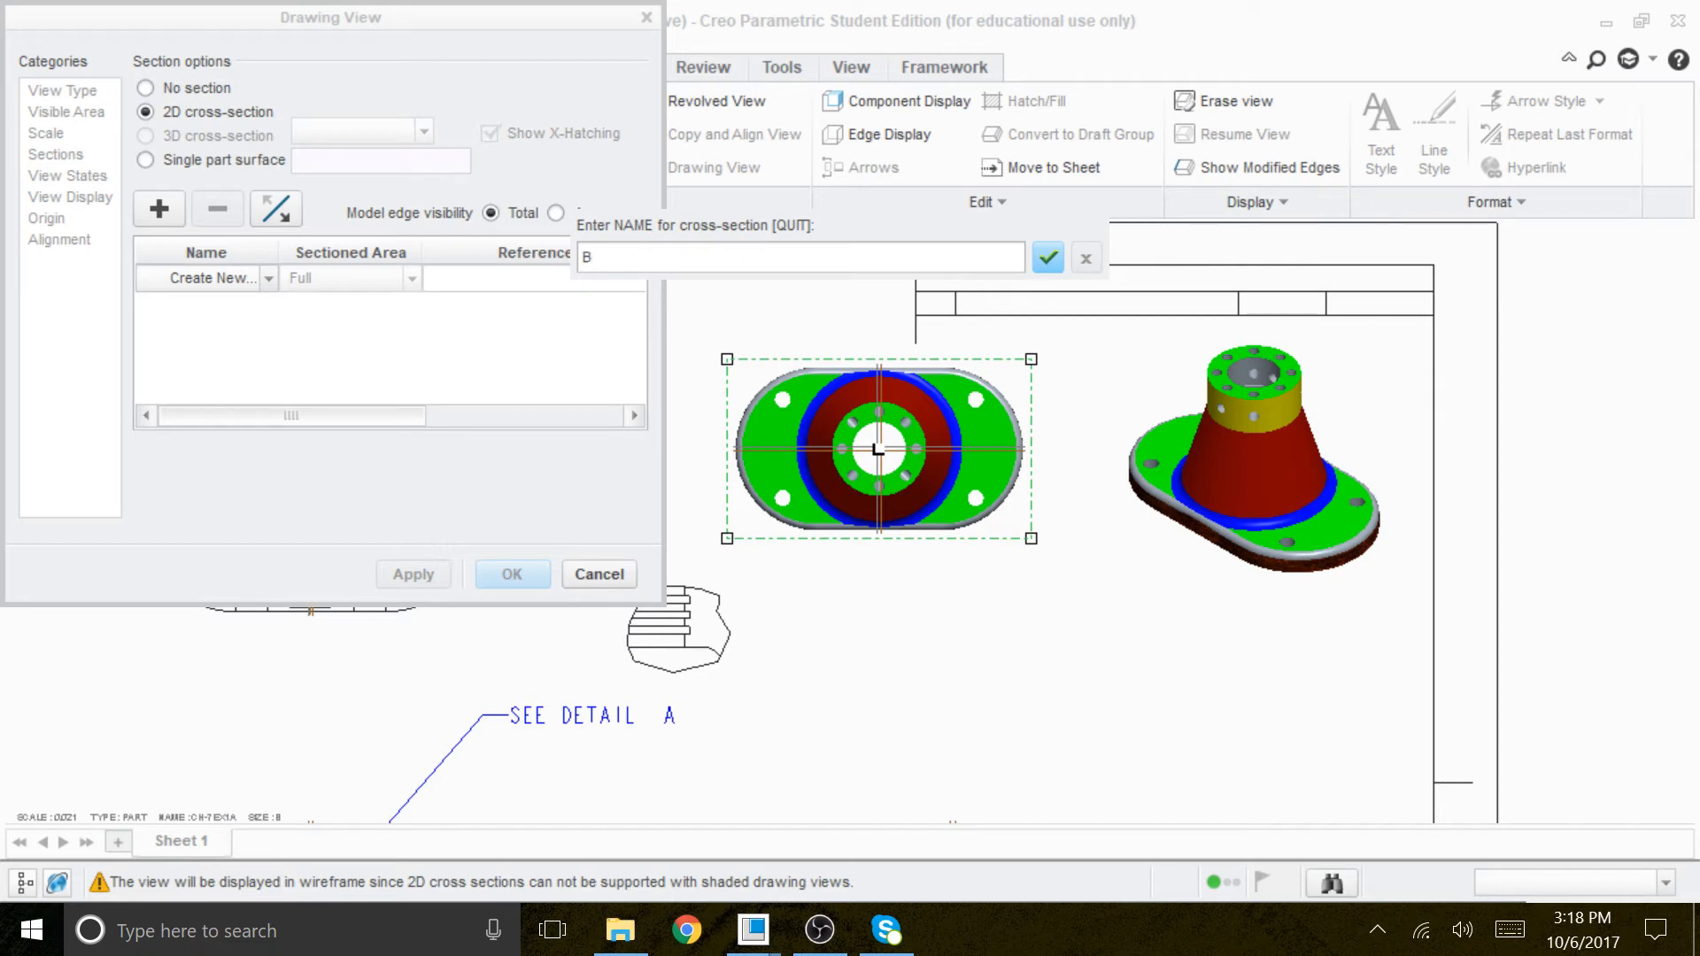
Name the cross-section B1, try the horizontal datum plane through the shaded top view's centre as its cutting plane, and discard the view changes.
left_click(1046, 258)
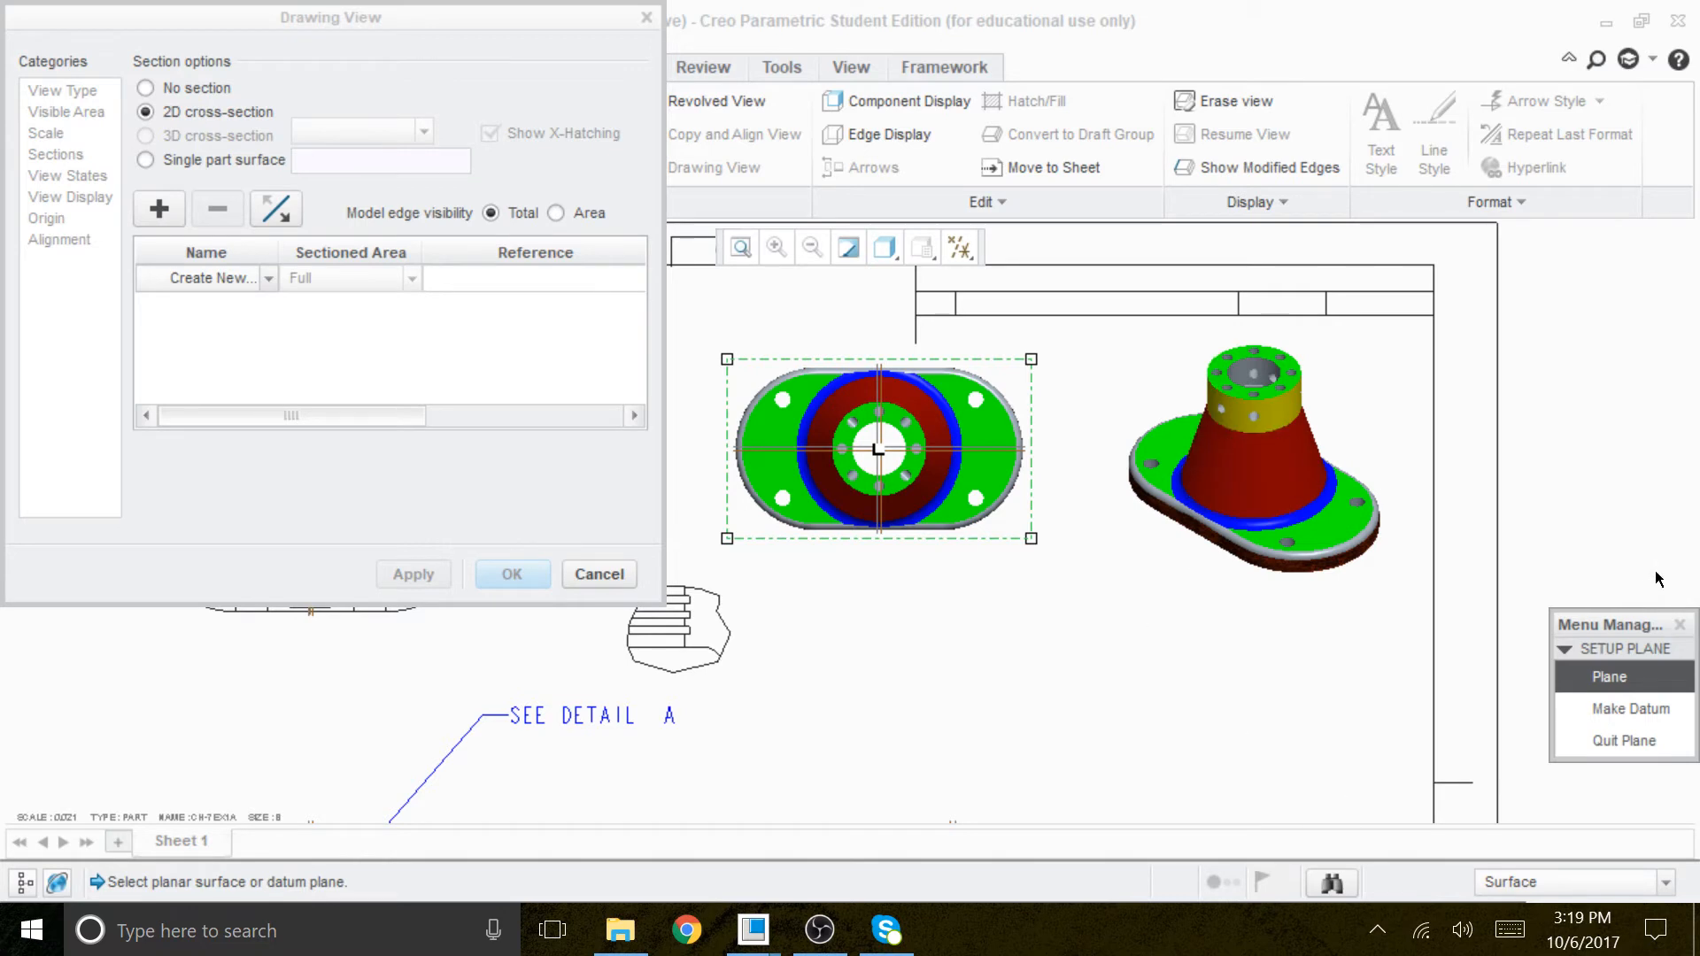
left_click_drag(1659, 620, 1559, 188)
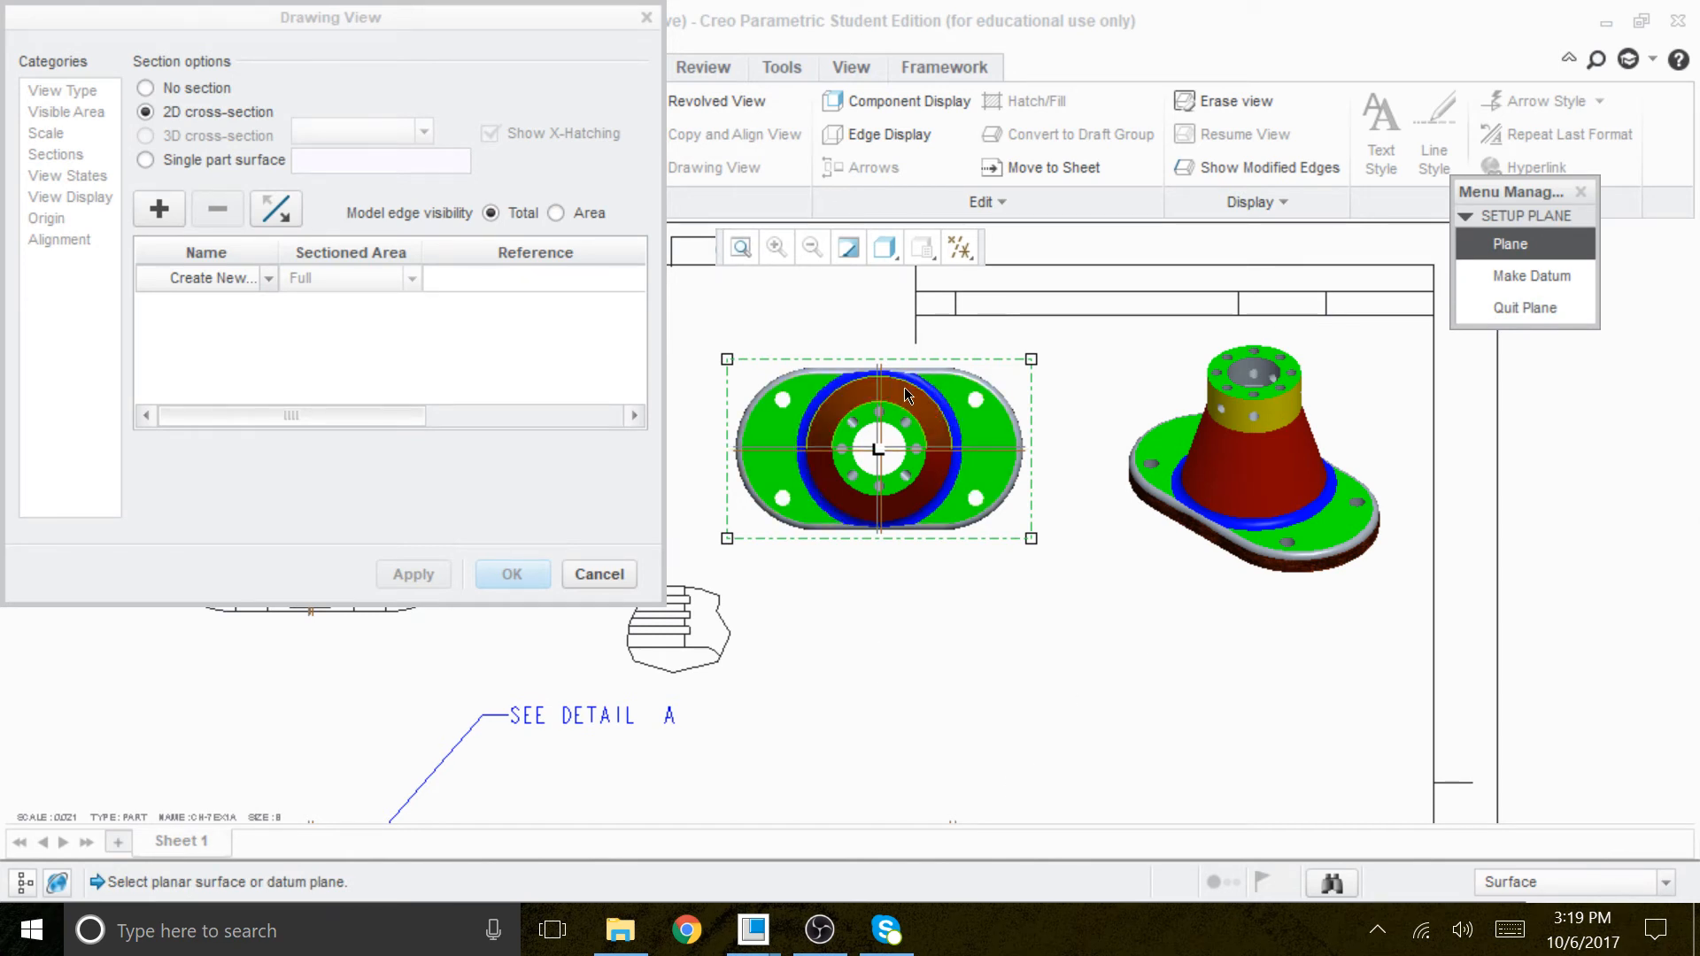
scroll(901, 383, "up", 2)
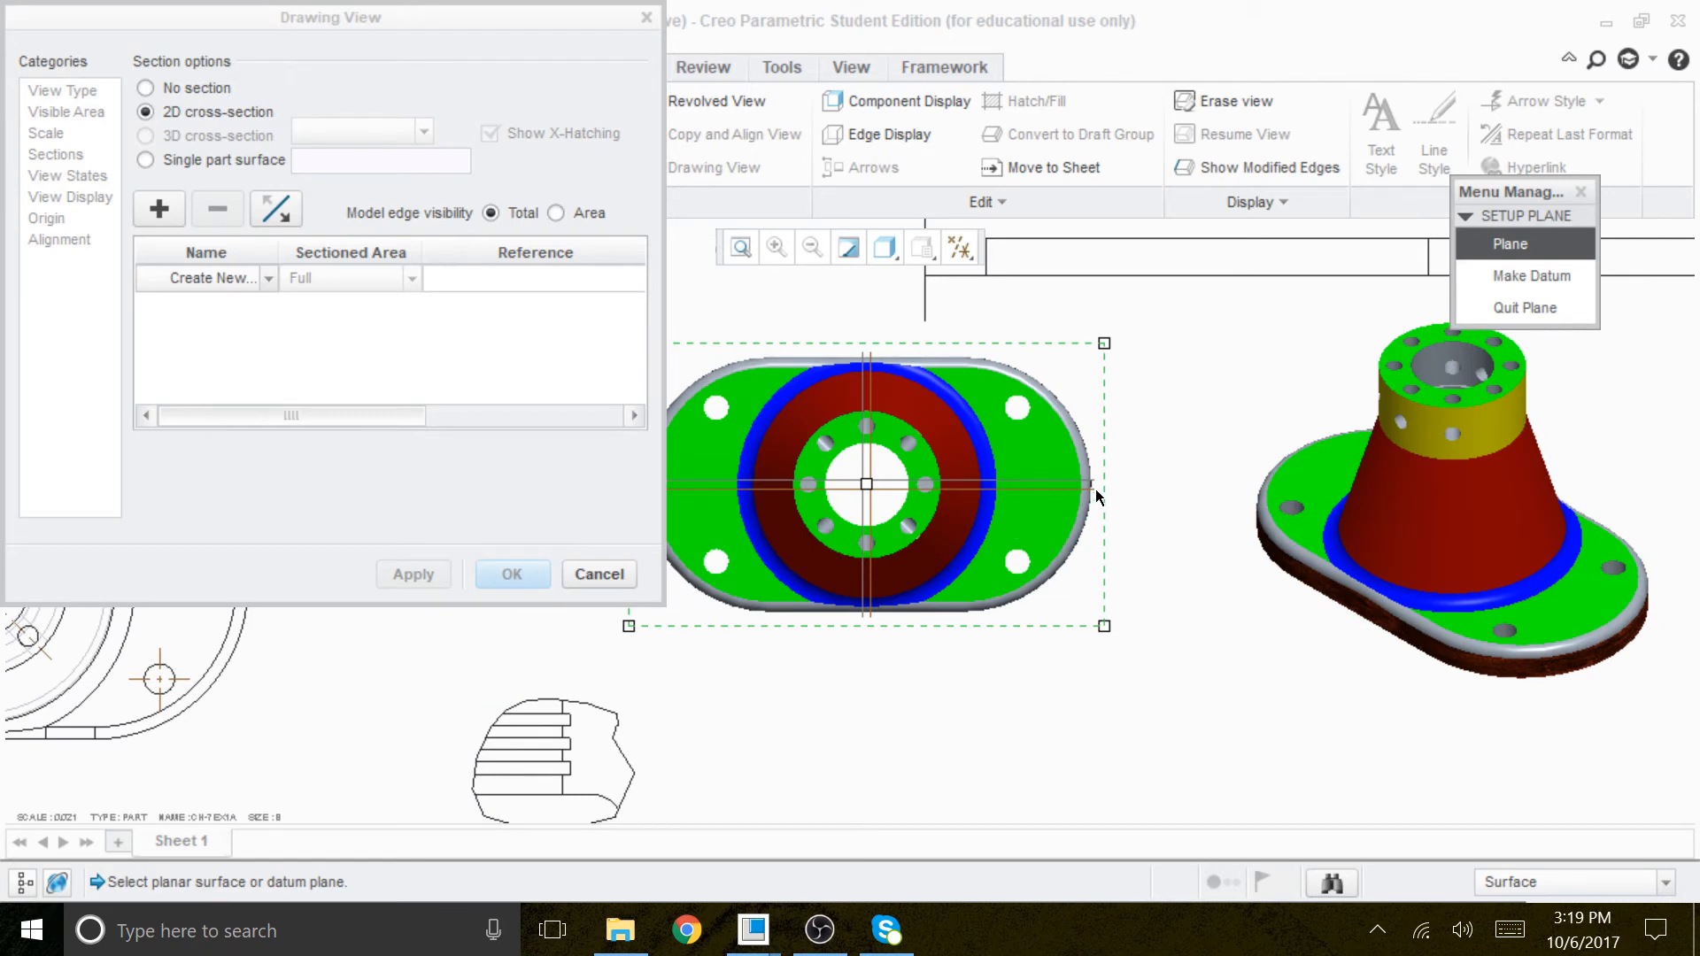
left_click(1017, 485)
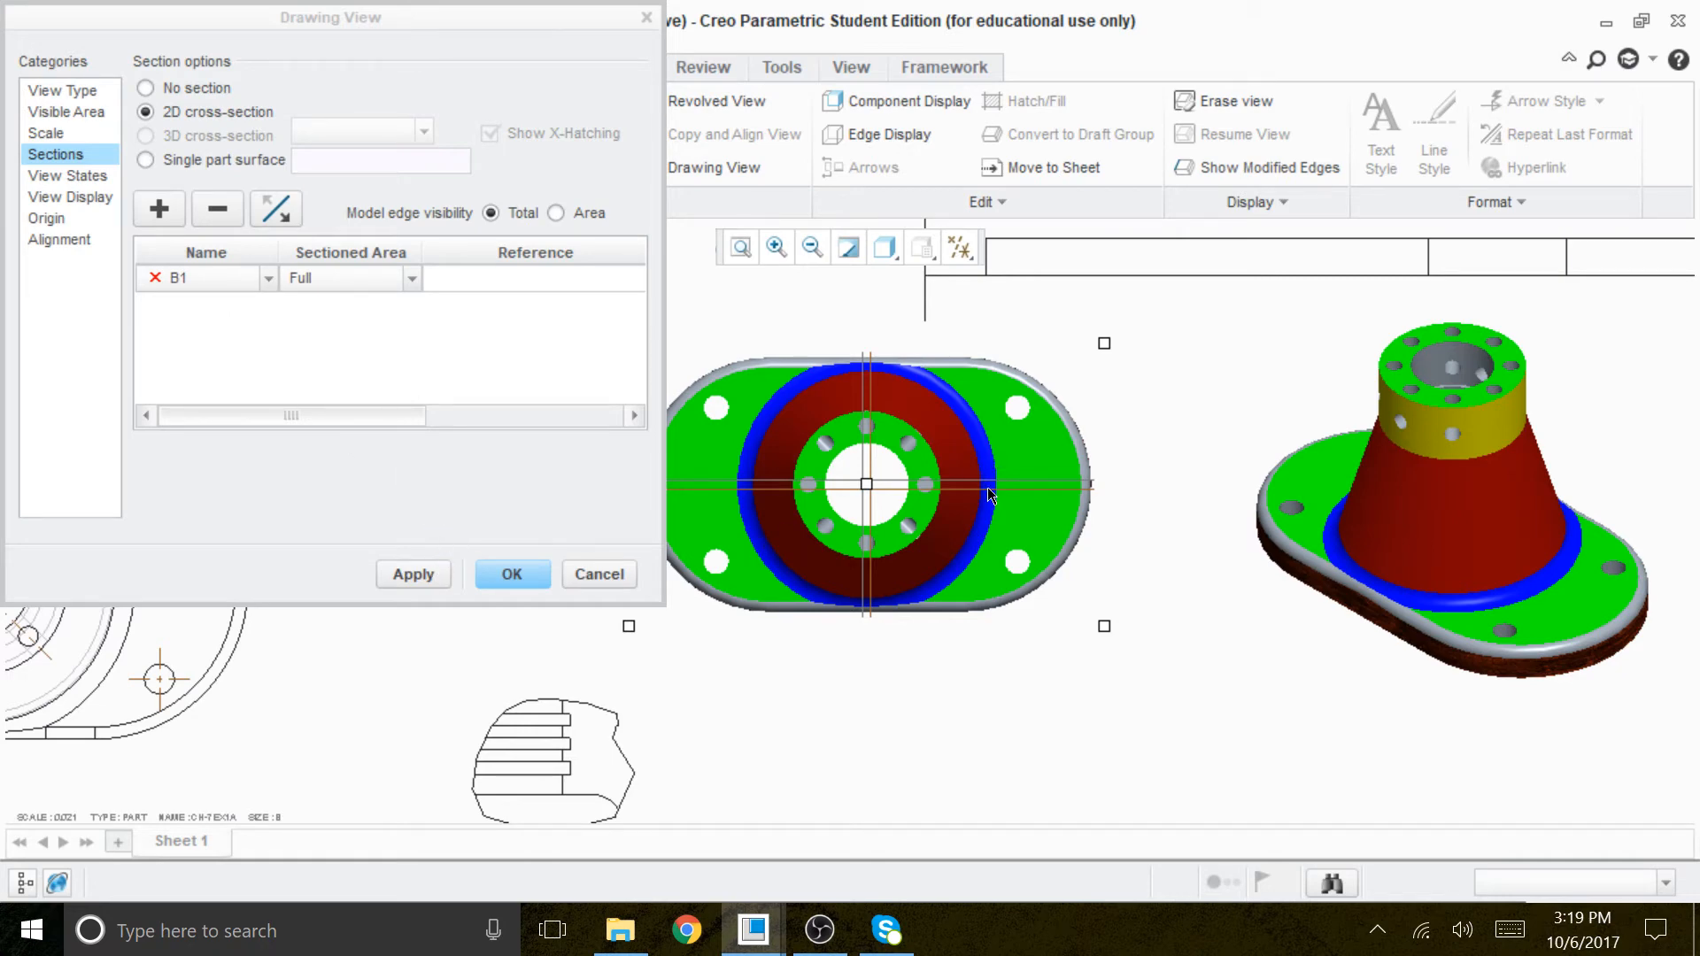
left_click(599, 574)
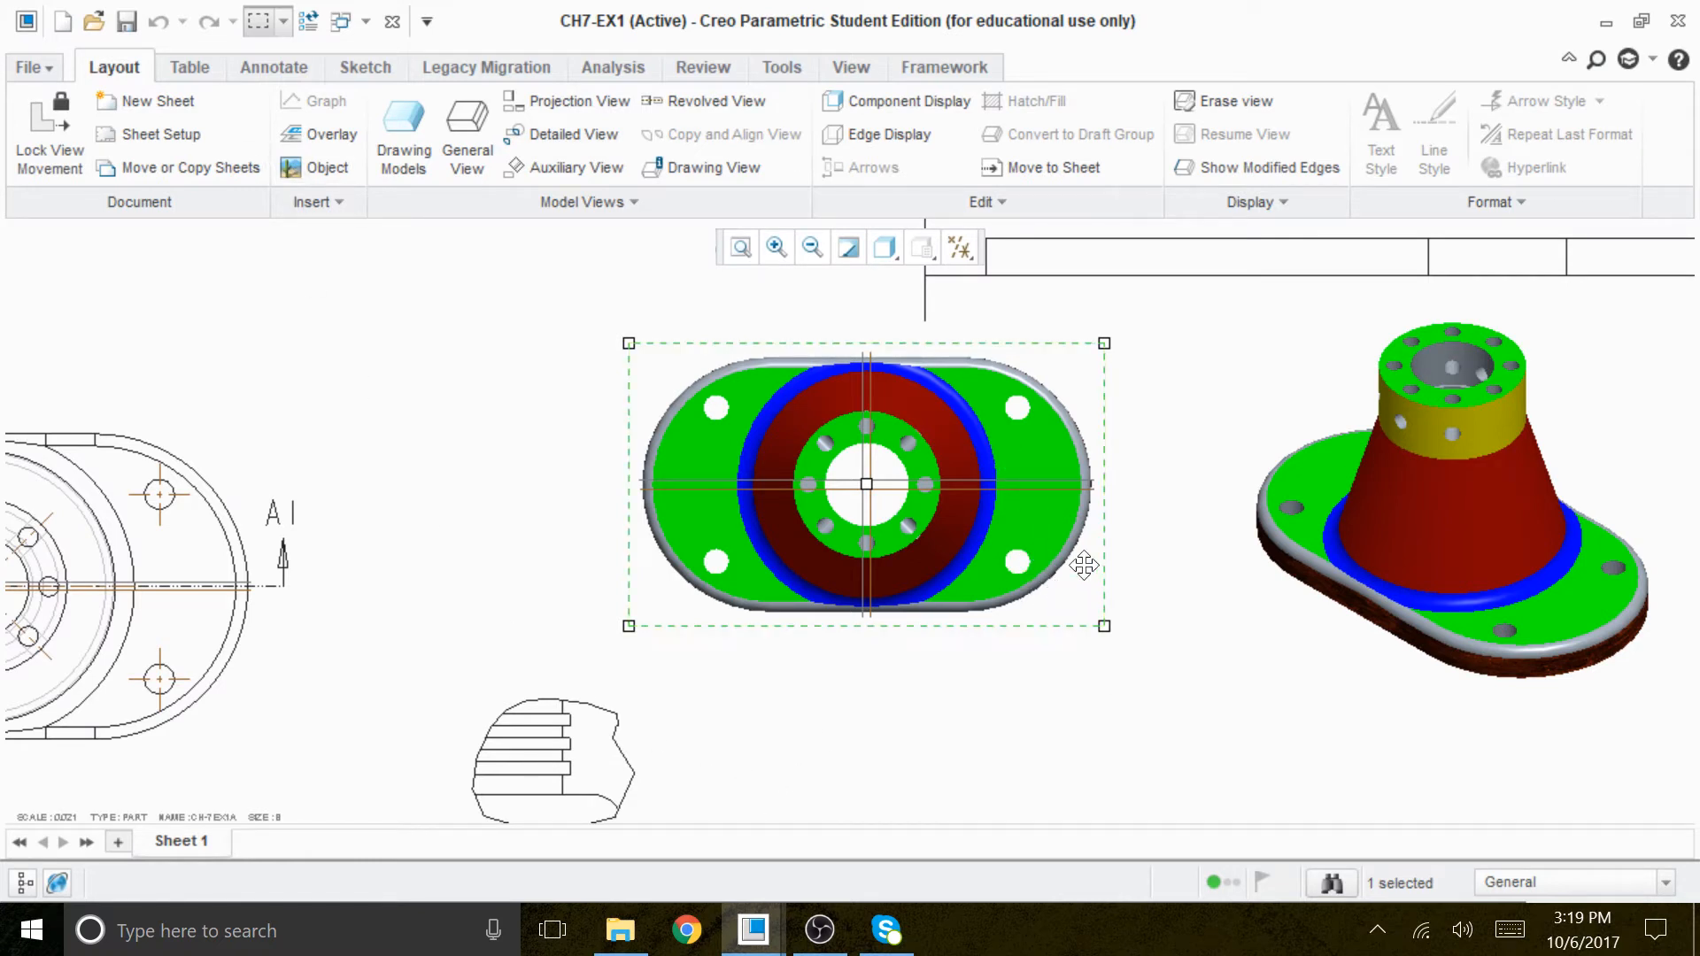
Try to create another planar 2D cross-section named B1 for the shaded top-oriented view.
double_click(1057, 525)
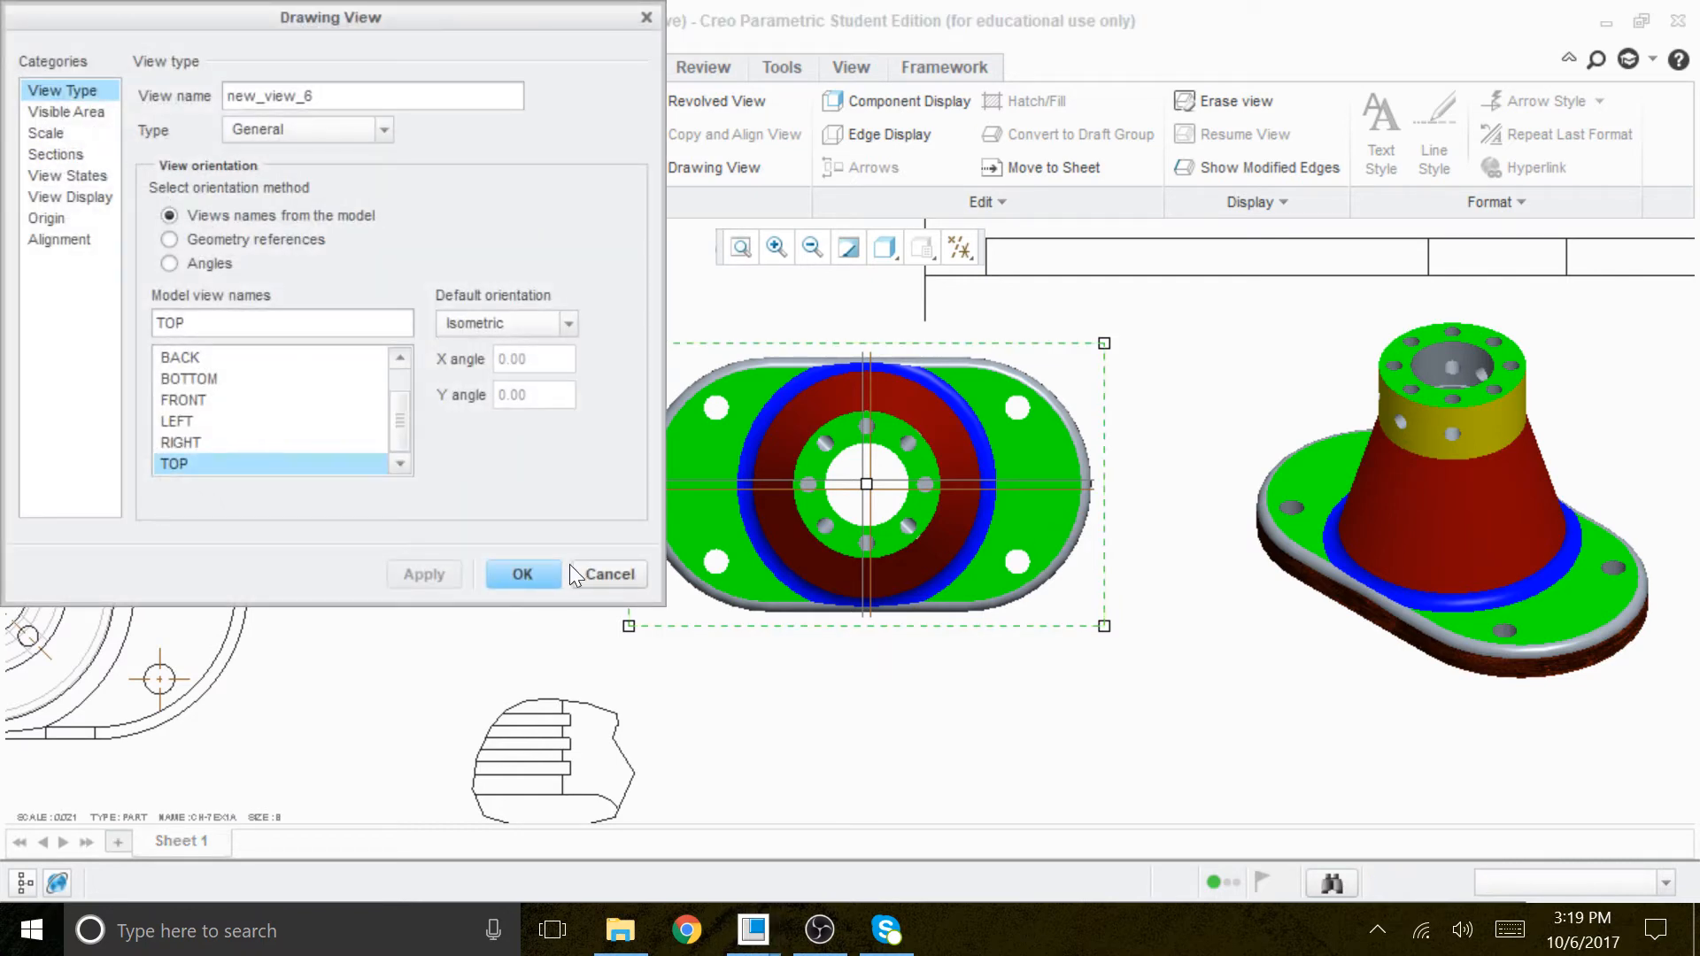
left_click(56, 154)
left_click(189, 112)
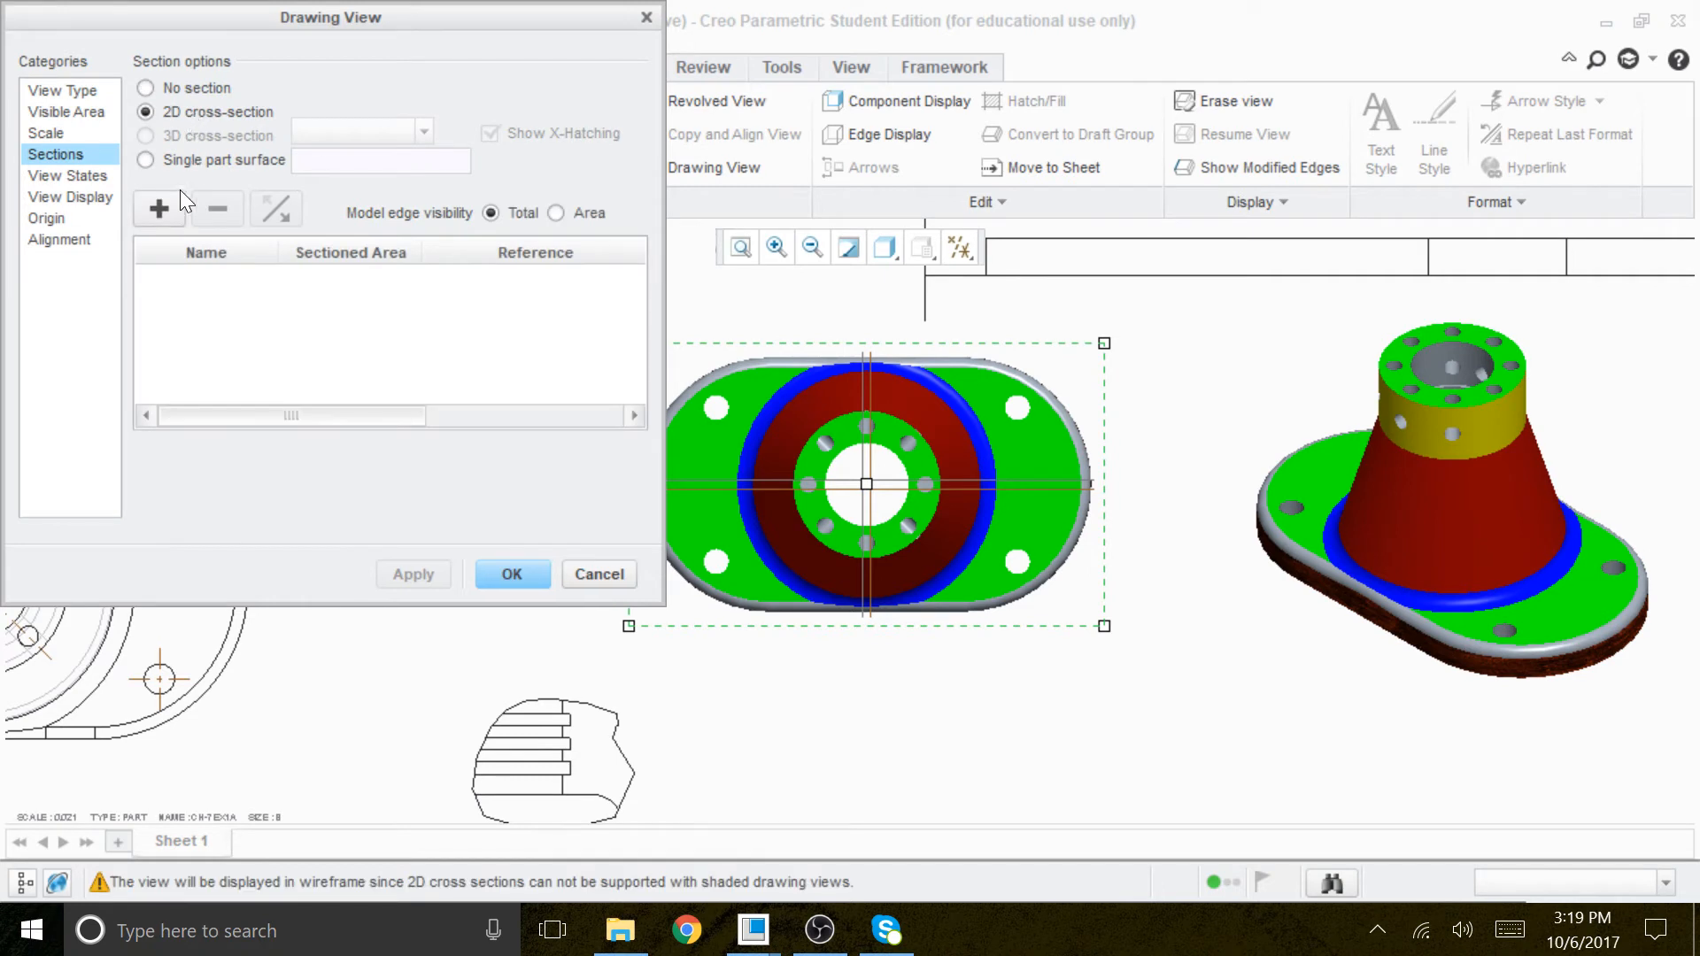
left_click(160, 209)
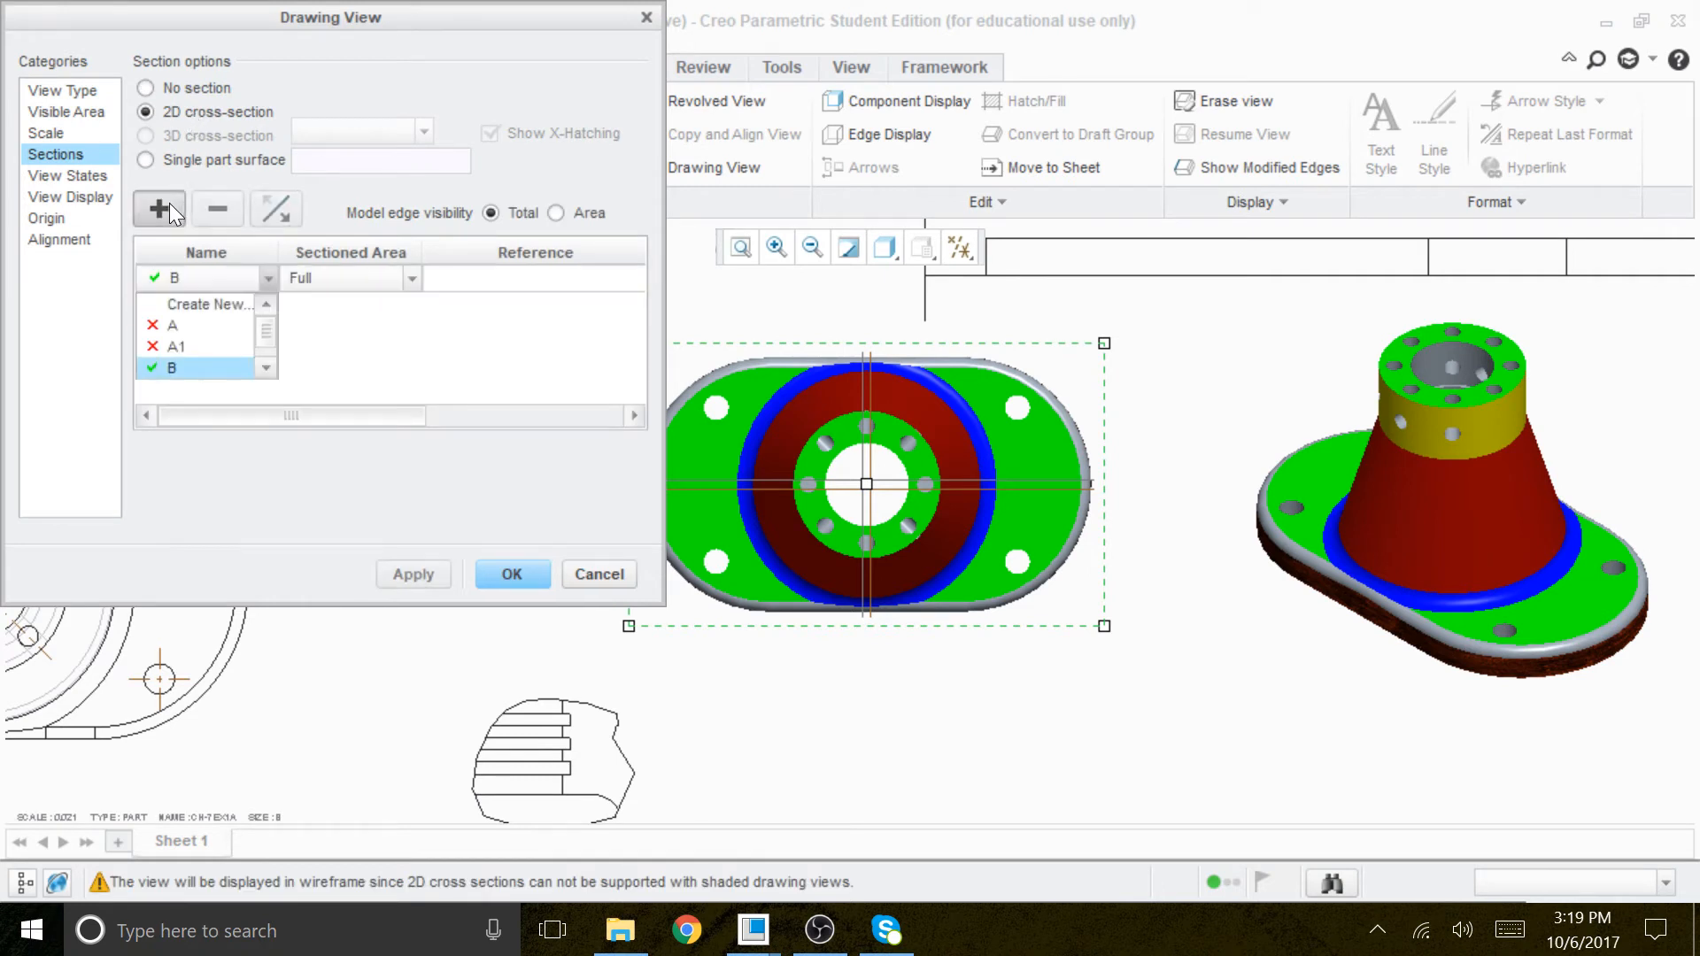
left_click(226, 305)
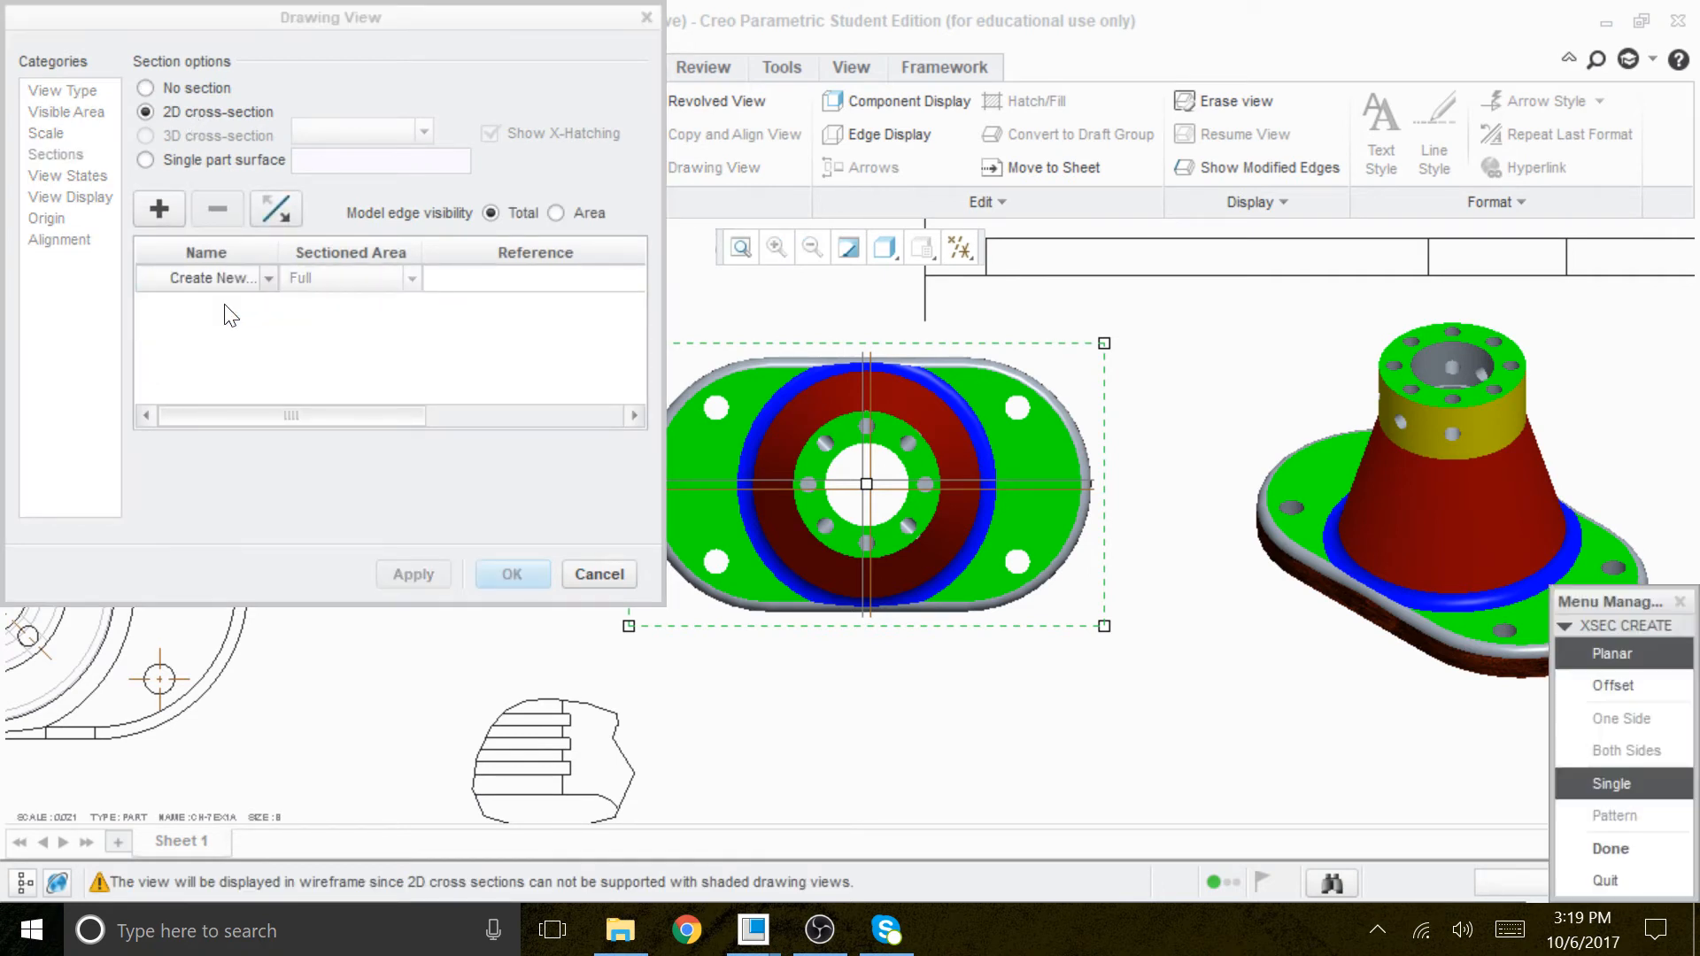
left_click(1634, 850)
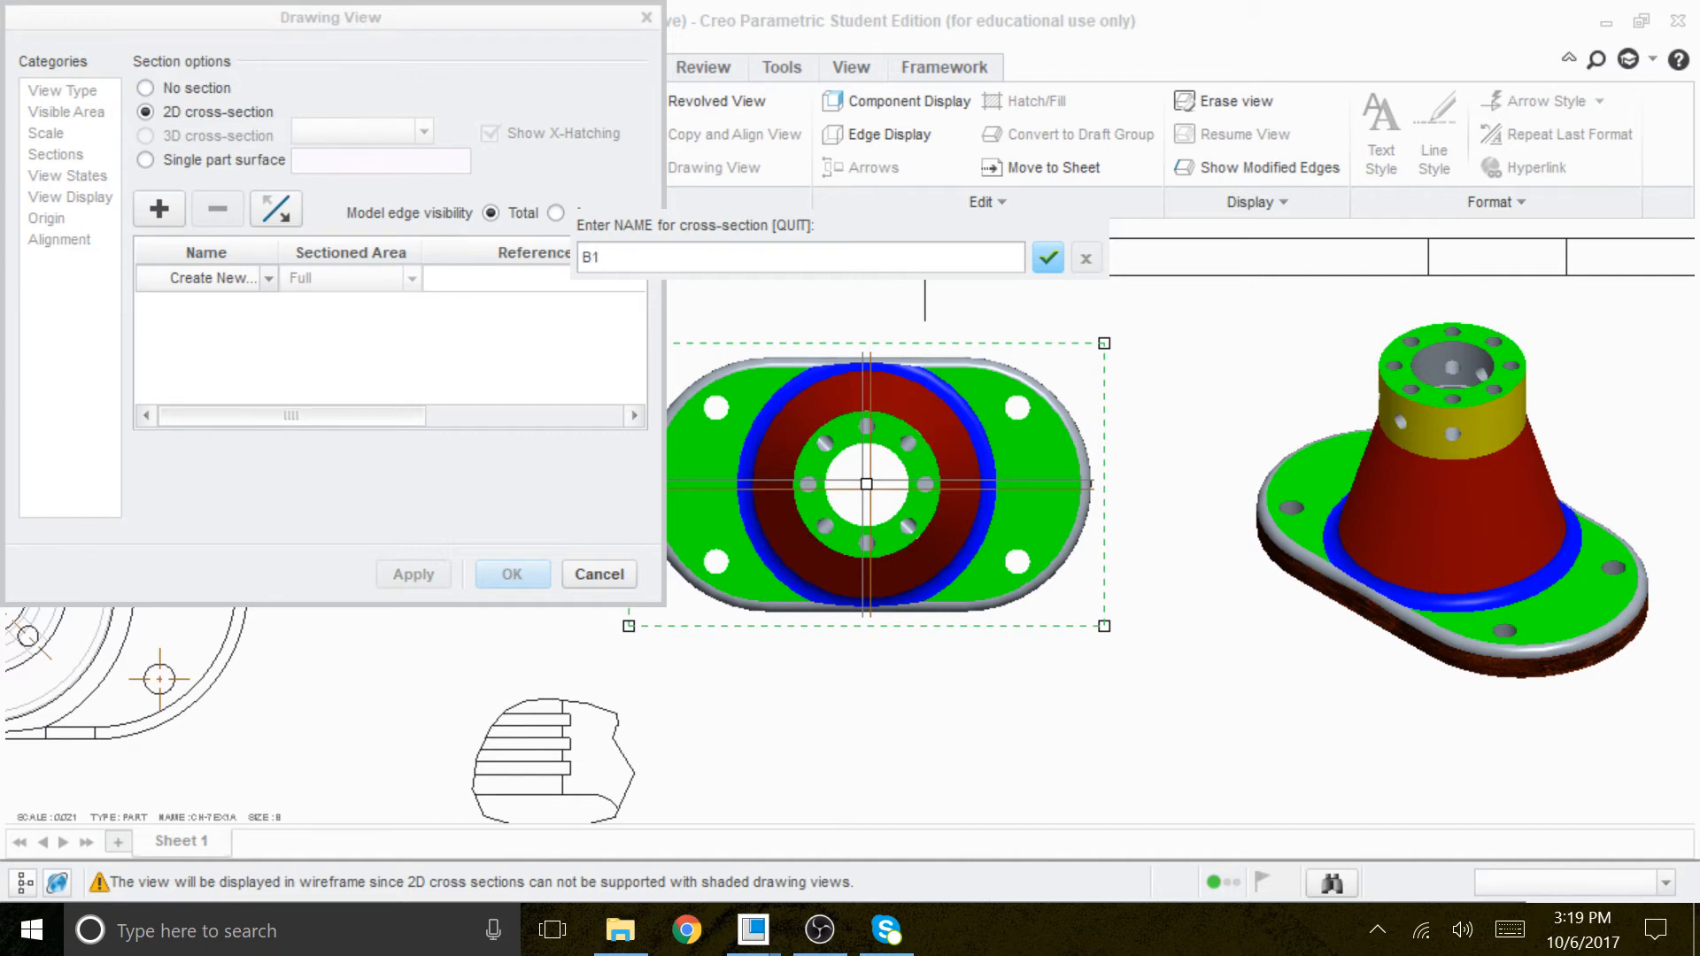
type("B1")
left_click(1048, 258)
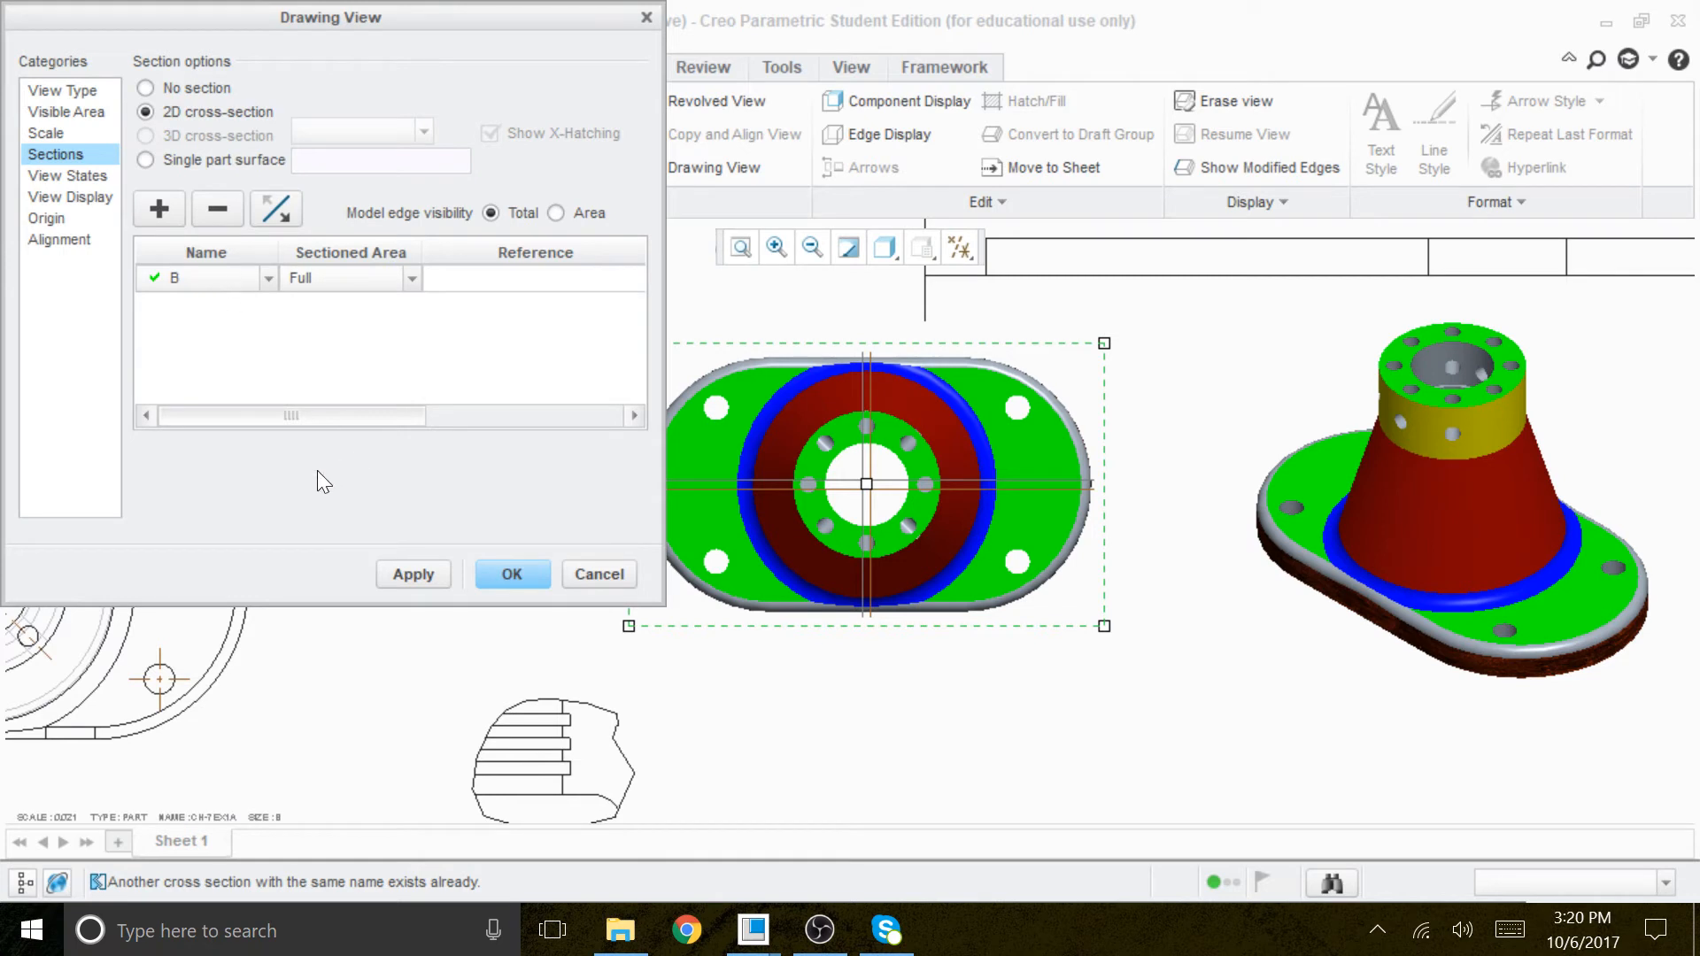
Try to assign section B's arrow display to the front section view, and discard the view changes.
left_click_drag(270, 414, 491, 425)
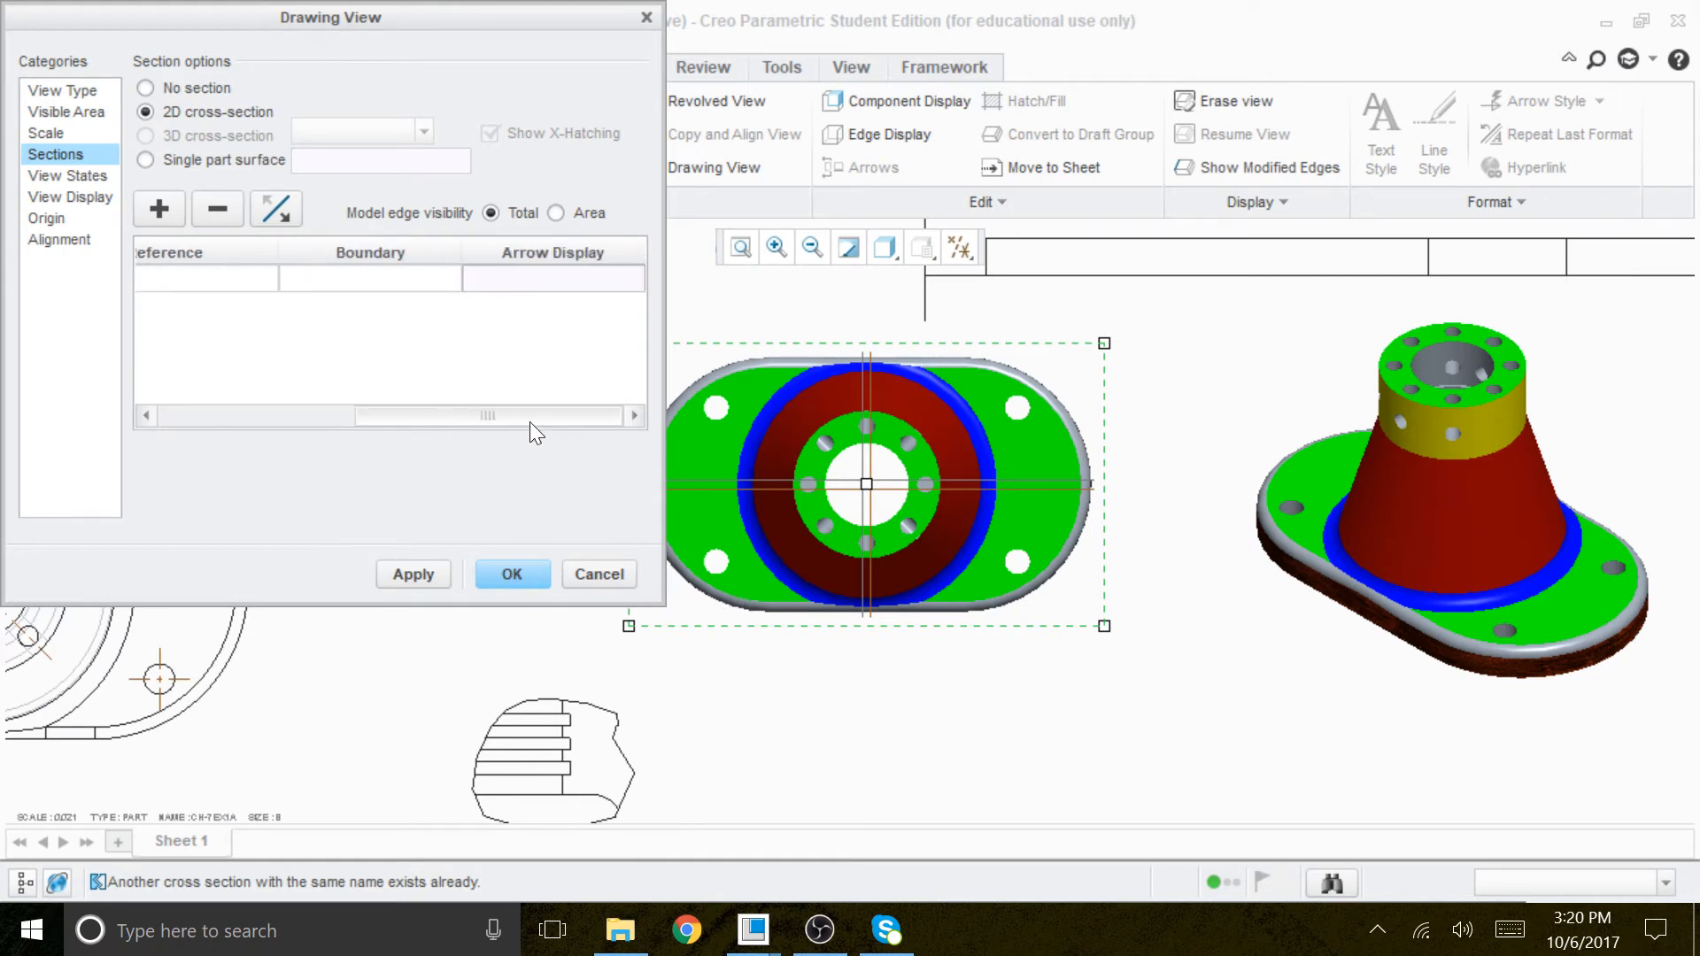
left_click(587, 279)
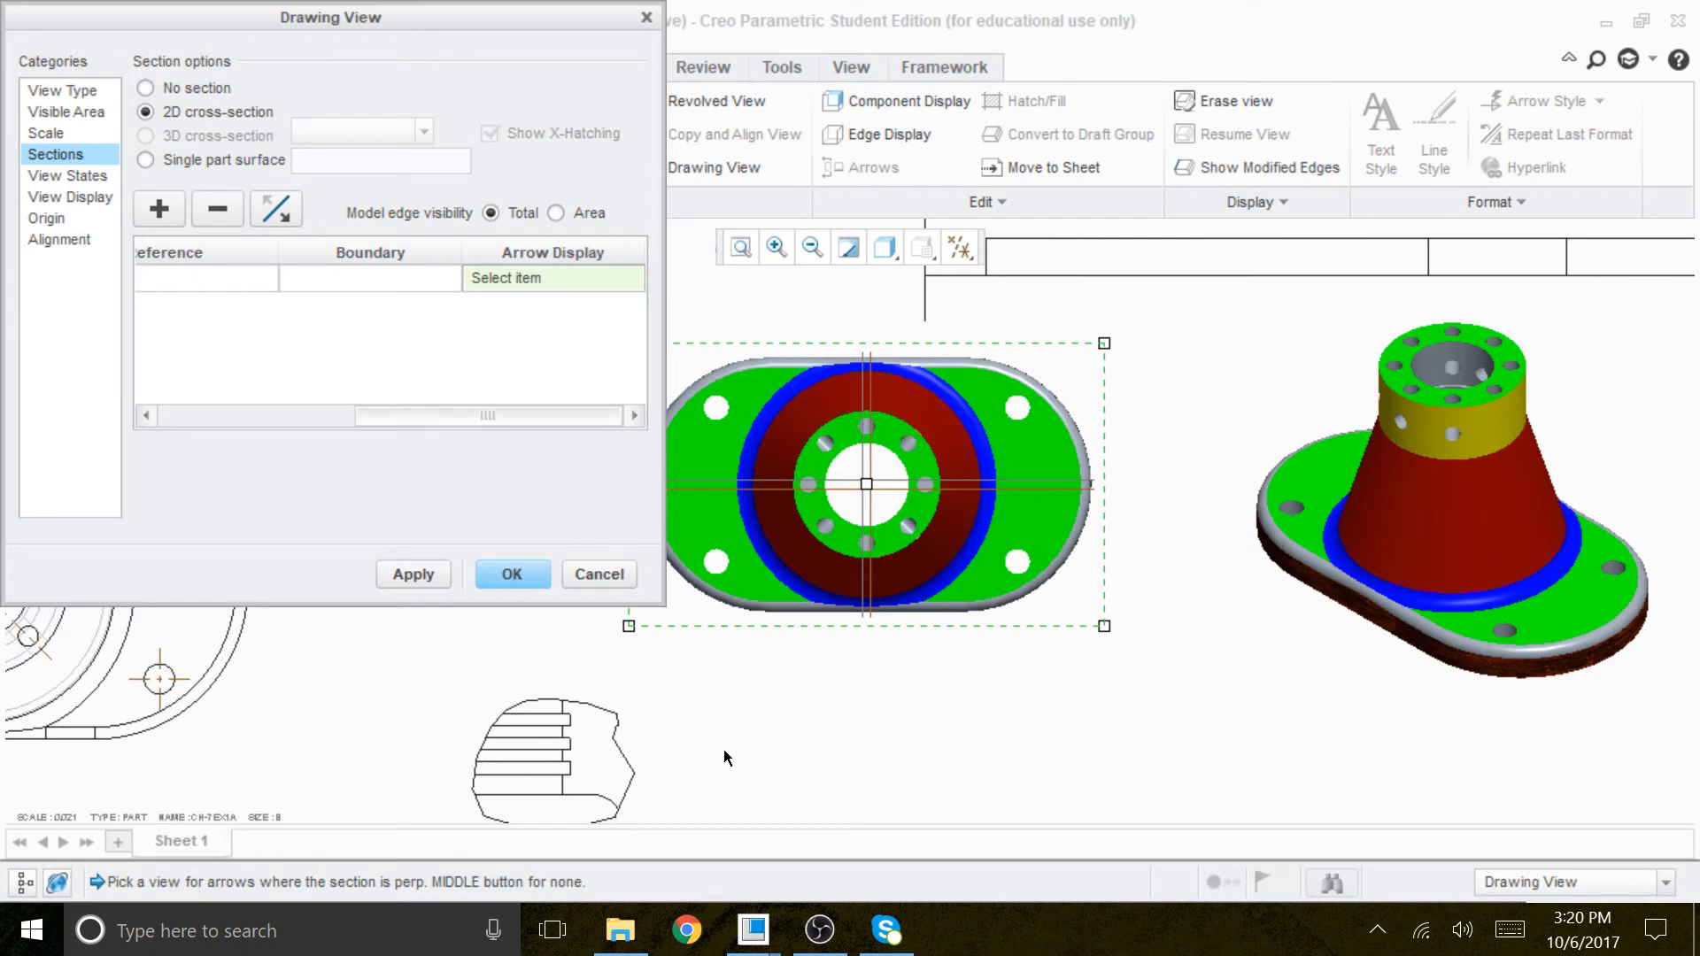
scroll(731, 747, "down", 5)
mouse_move(1489, 57)
middle_mouse_down()
mouse_move(1656, 80)
mouse_move(1610, 121)
mouse_move(1489, 167)
middle_mouse_up()
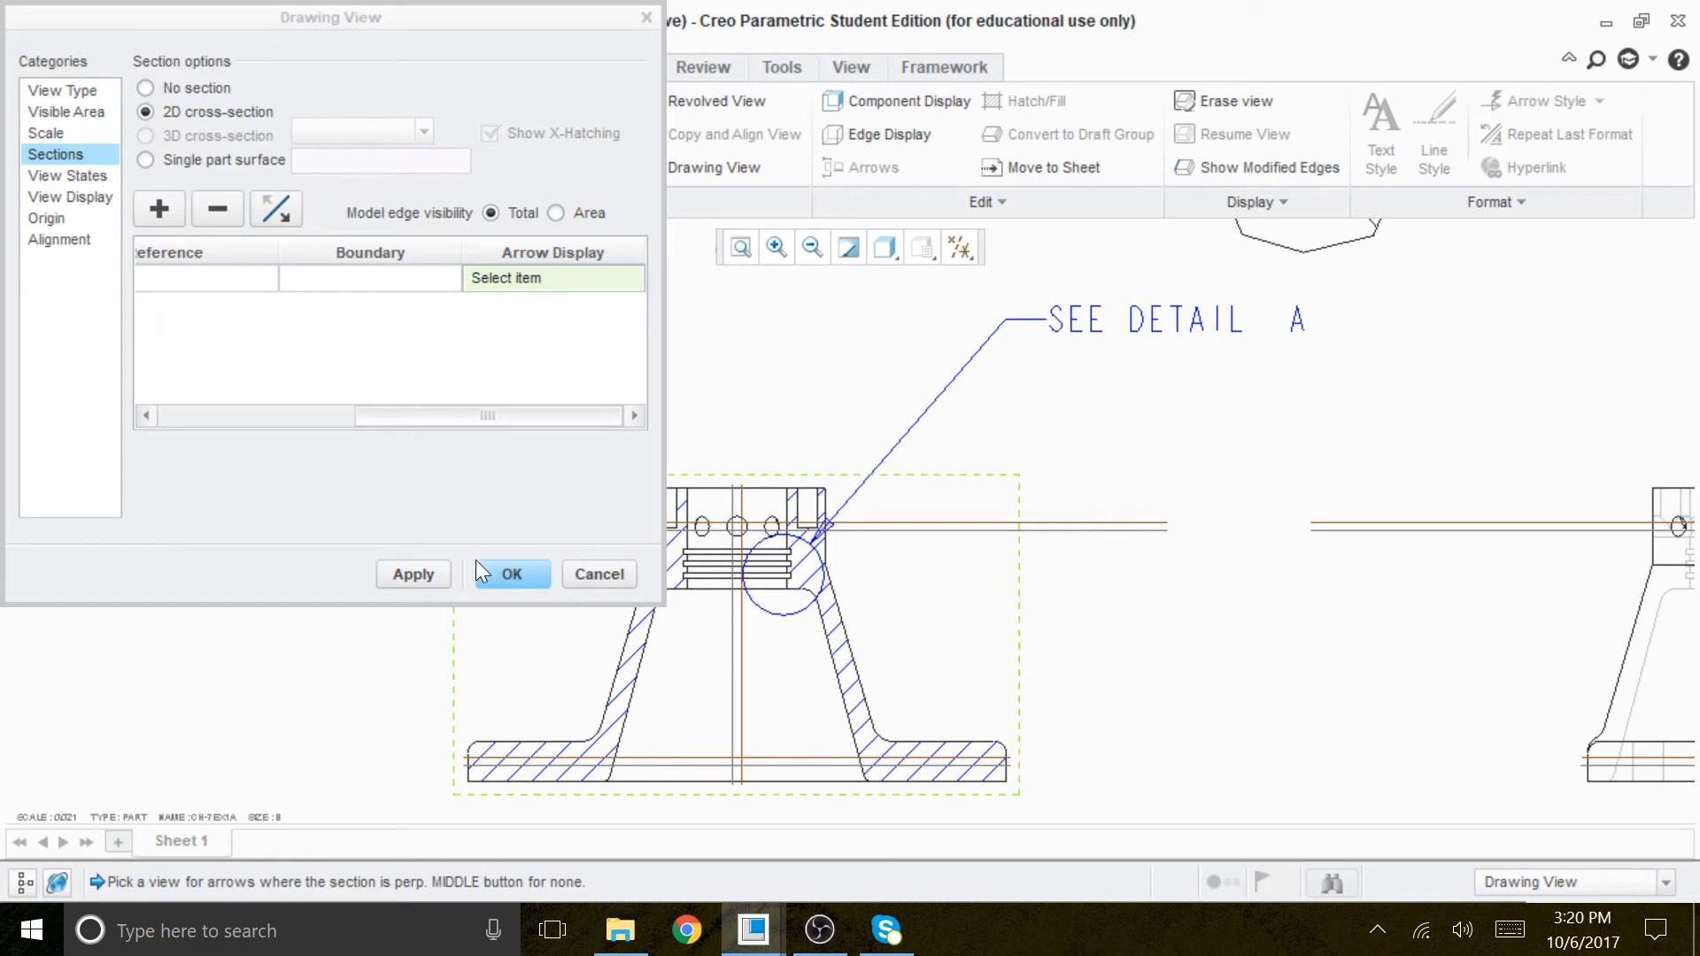
left_click(588, 576)
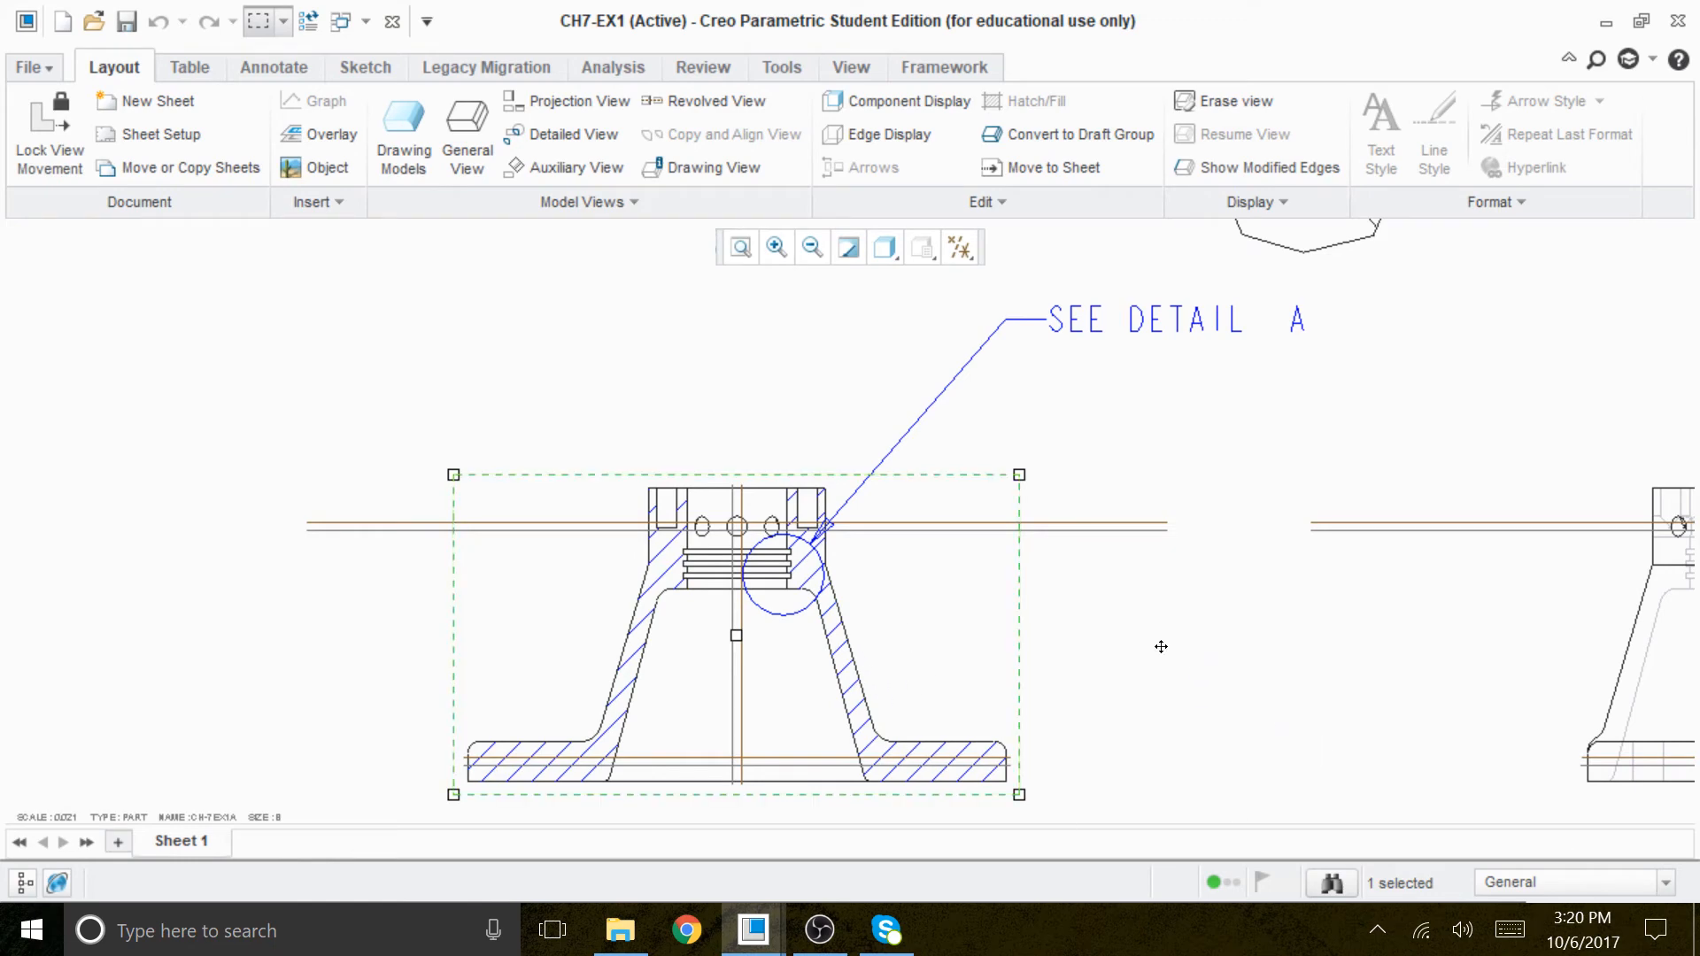
Reopen the shaded top-oriented view's section settings and begin creating a new full 2D cross-section.
scroll(1177, 655, "up", 3)
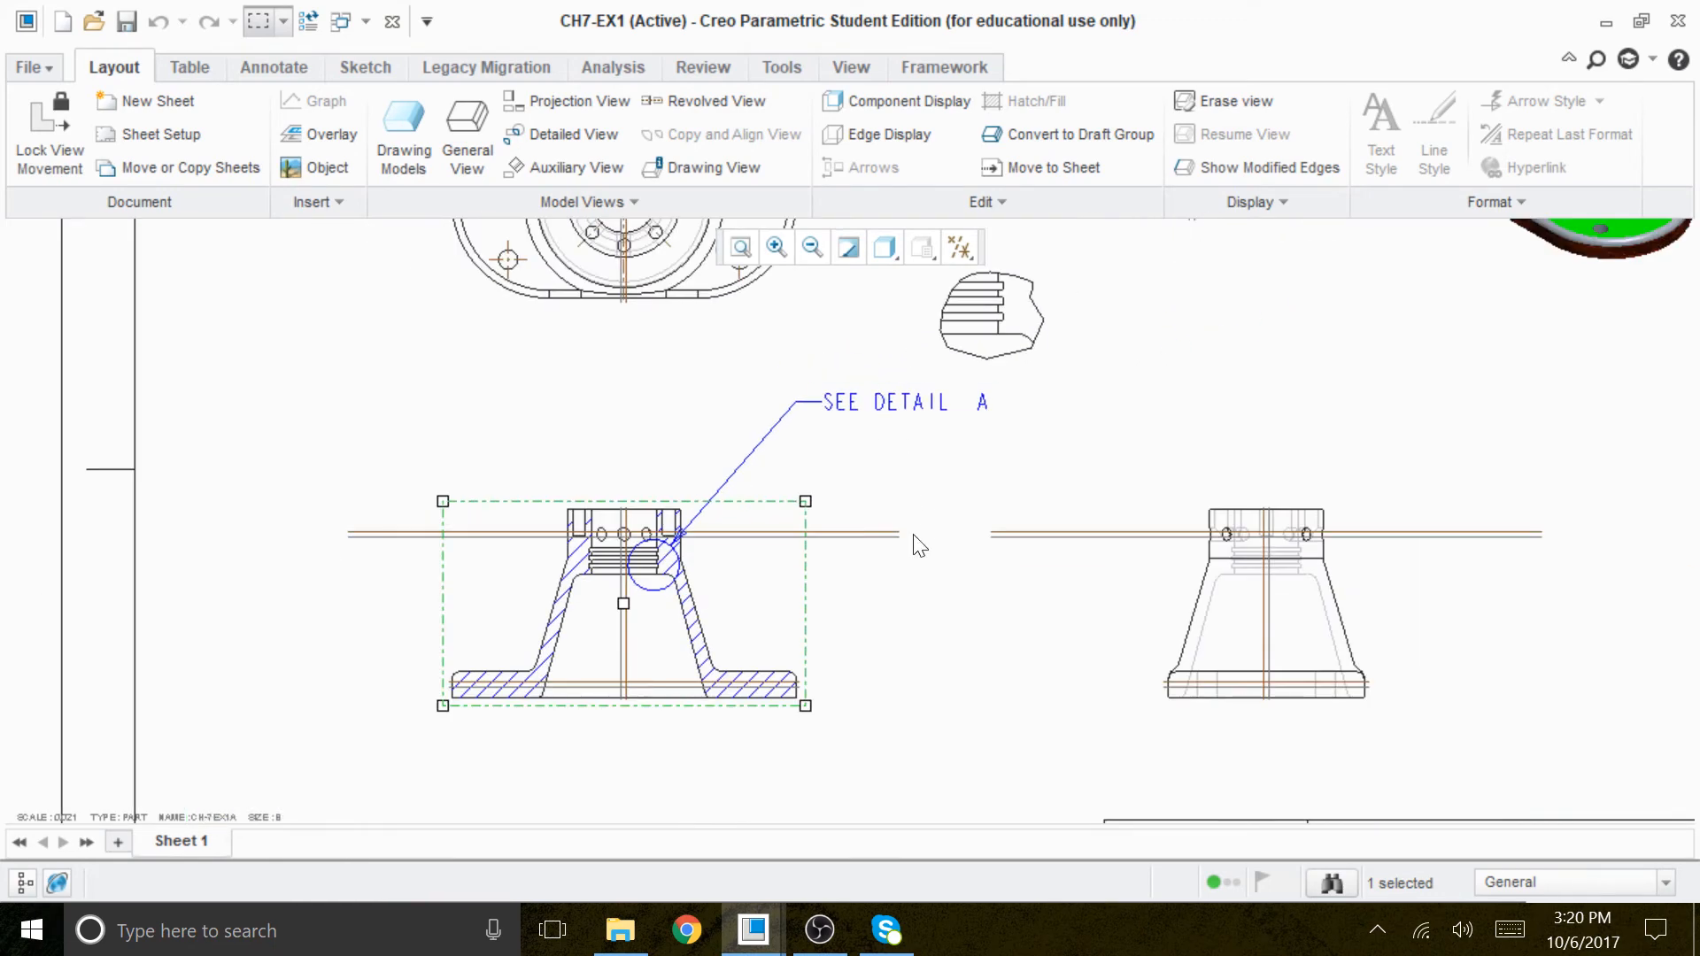
scroll(919, 517, "up", 2)
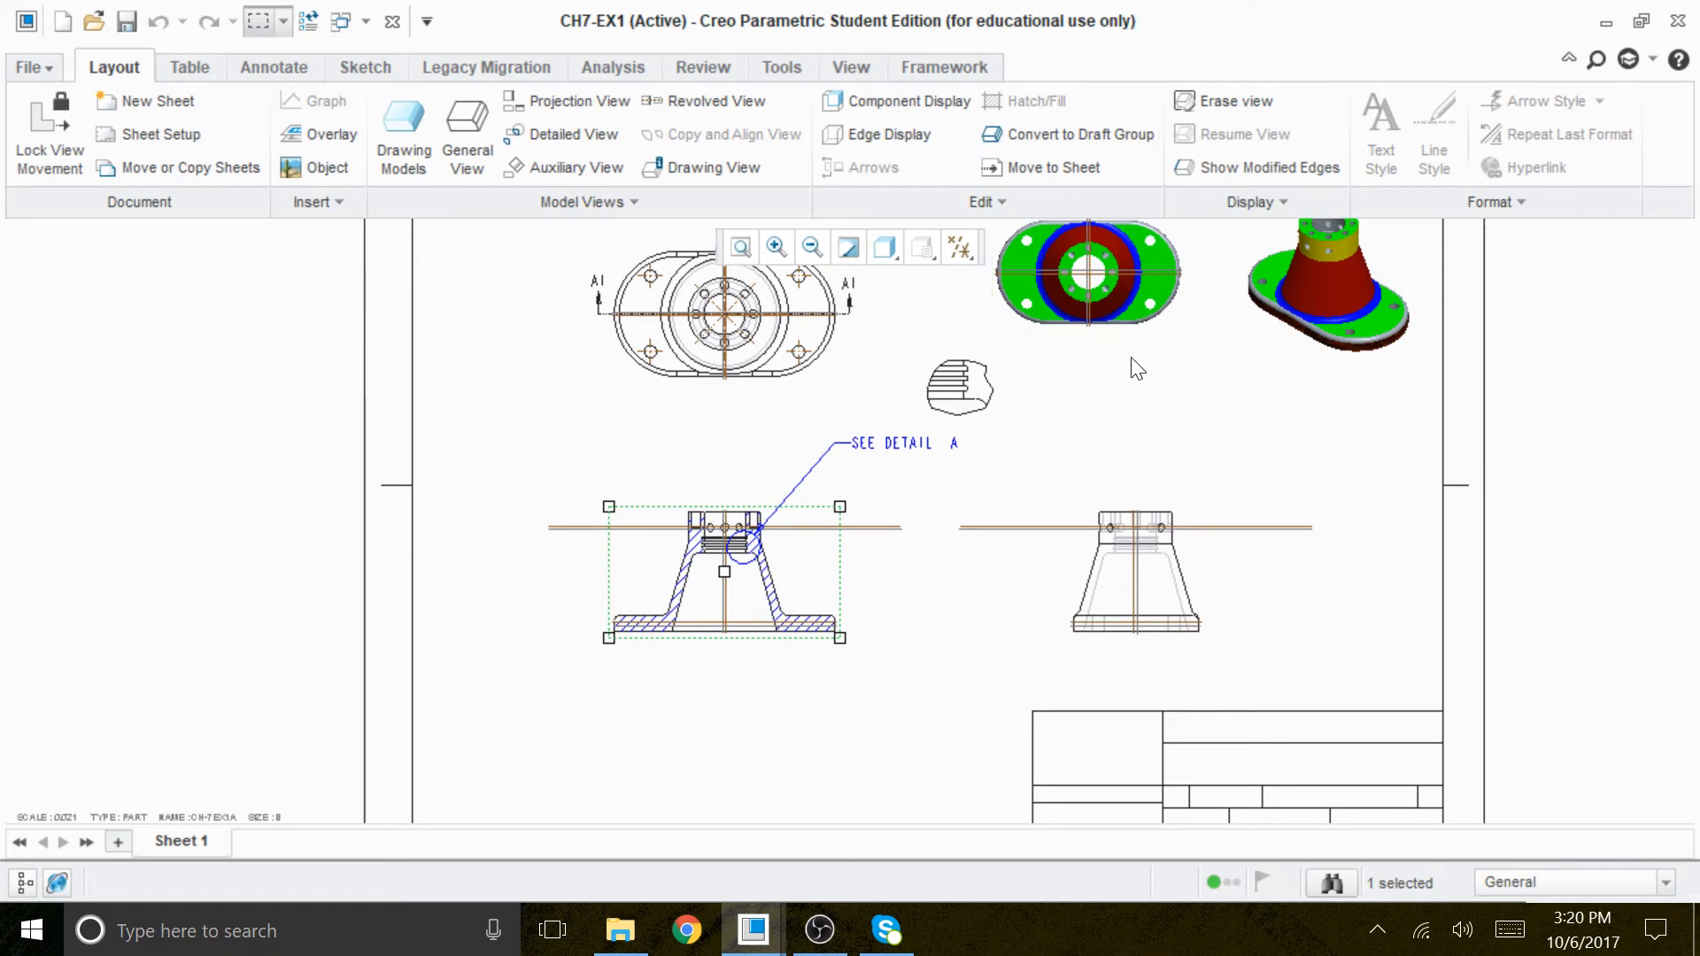
scroll(1135, 369, "down", 1)
middle_click_drag(1147, 478, 1158, 506)
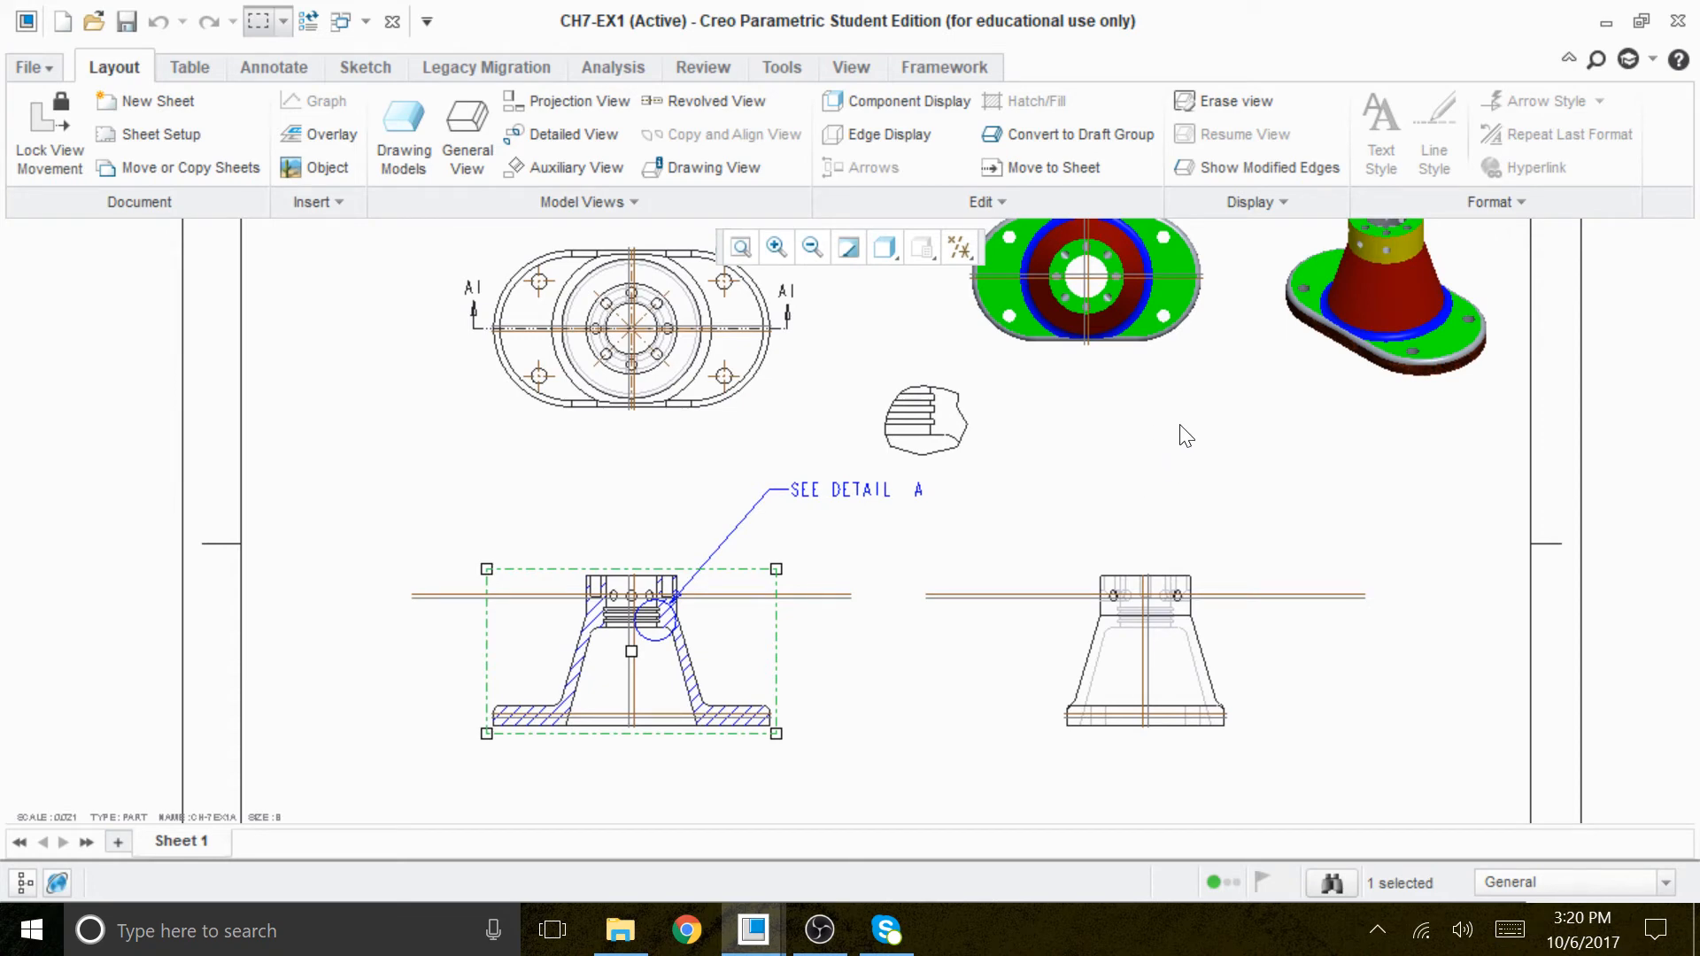
mouse_move(1186, 432)
middle_mouse_down("ctrl")
mouse_move(979, 836)
mouse_move(1089, 686)
mouse_move(1260, 273)
mouse_move(1164, 587)
middle_mouse_up("ctrl")
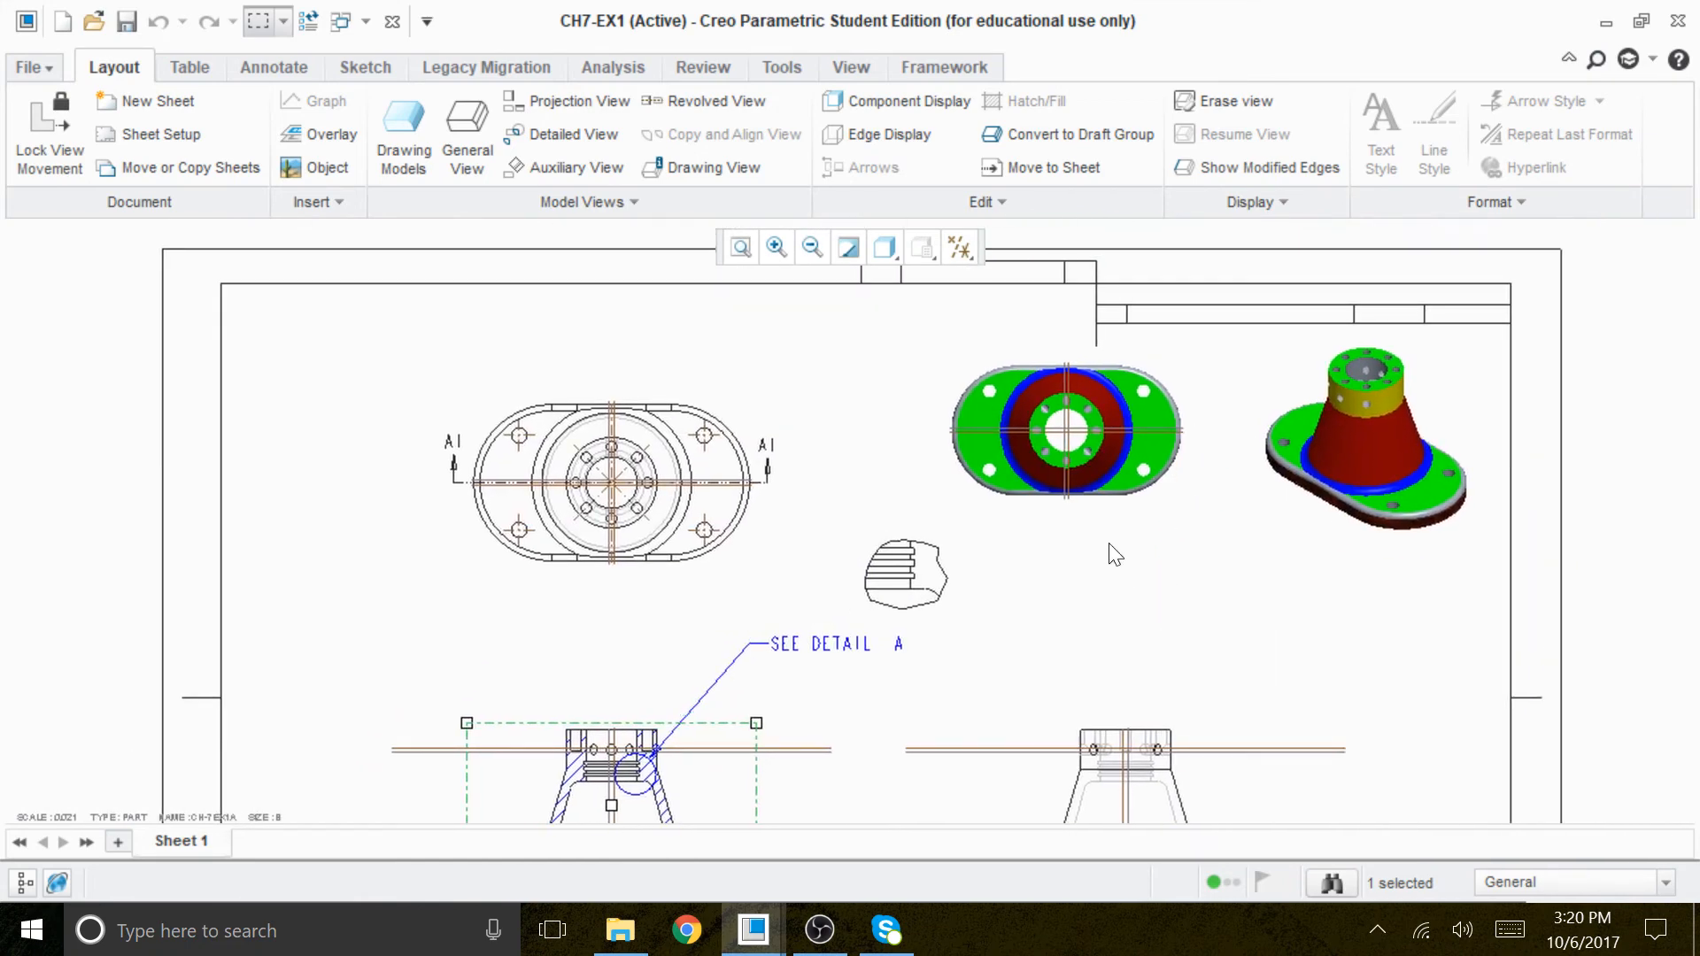
left_click(1187, 601)
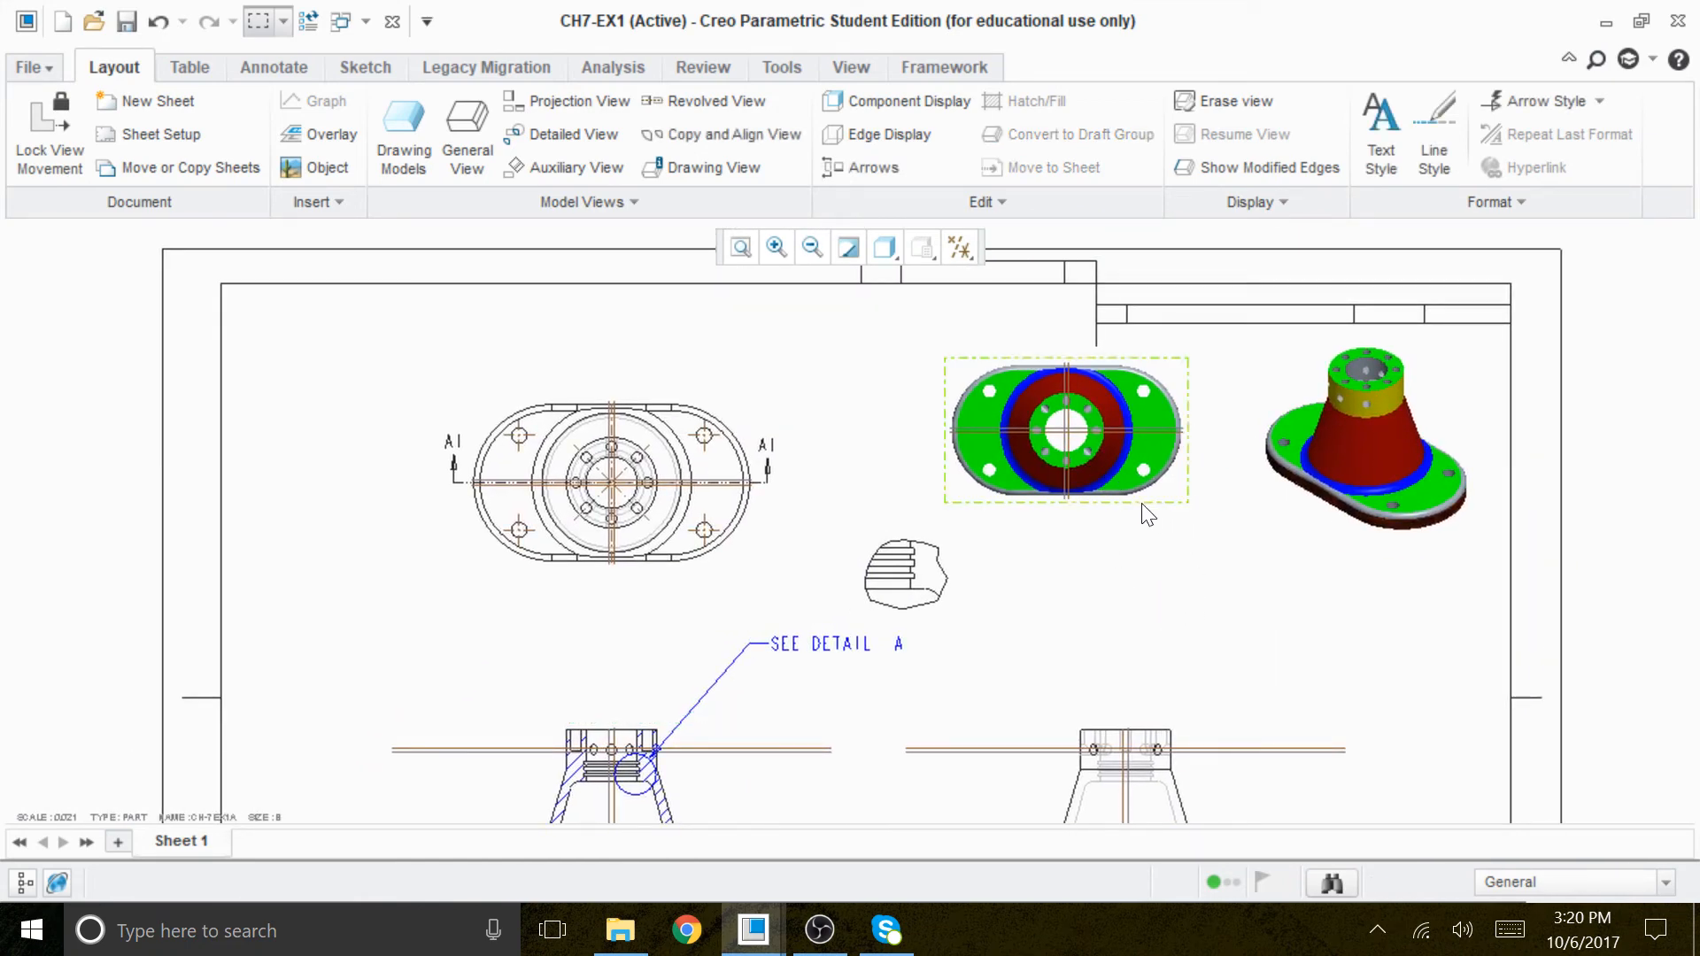
left_click(1154, 455)
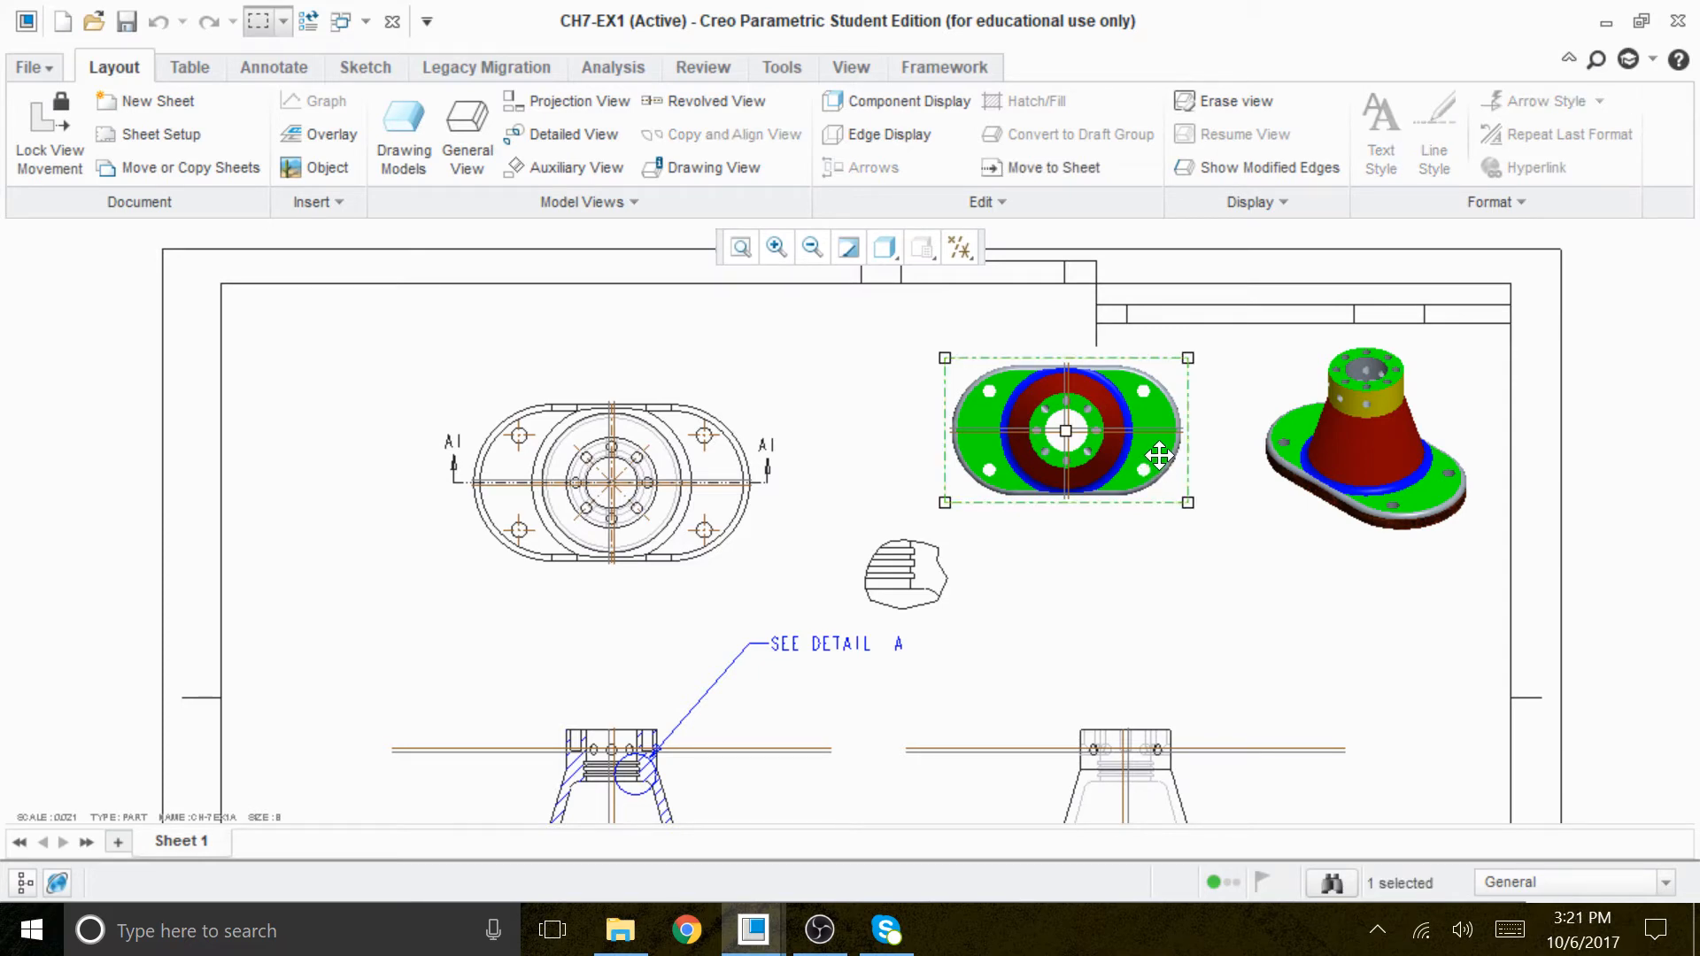
double_click(1160, 460)
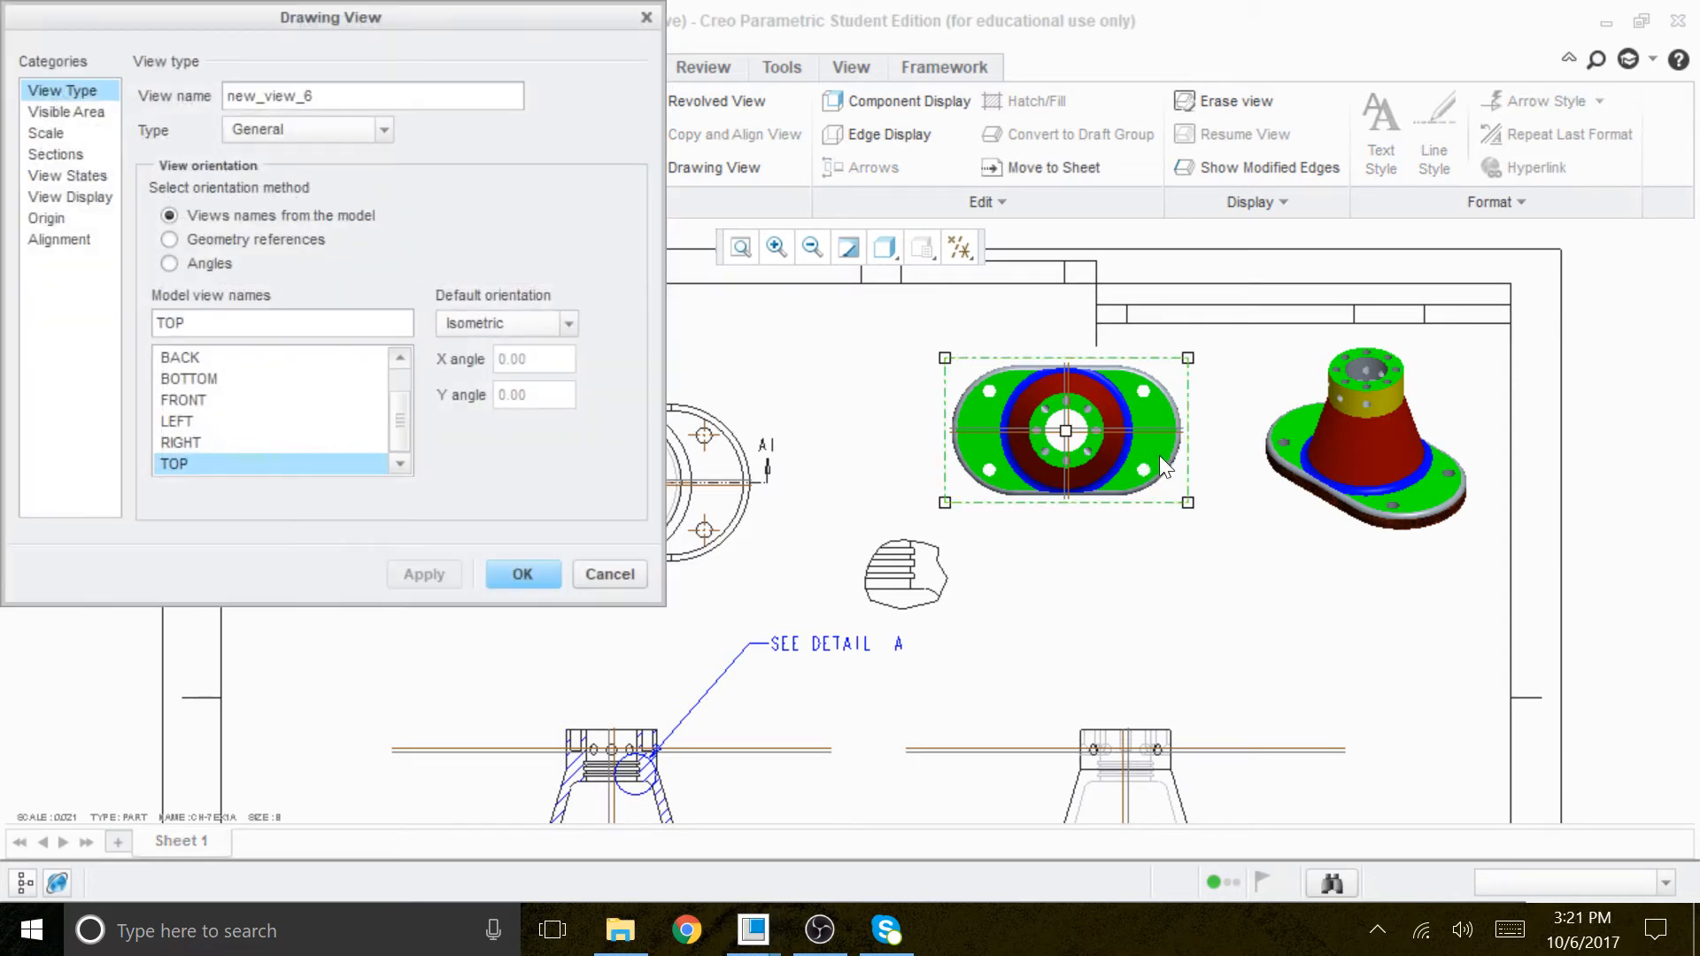
left_click(62, 157)
left_click(206, 114)
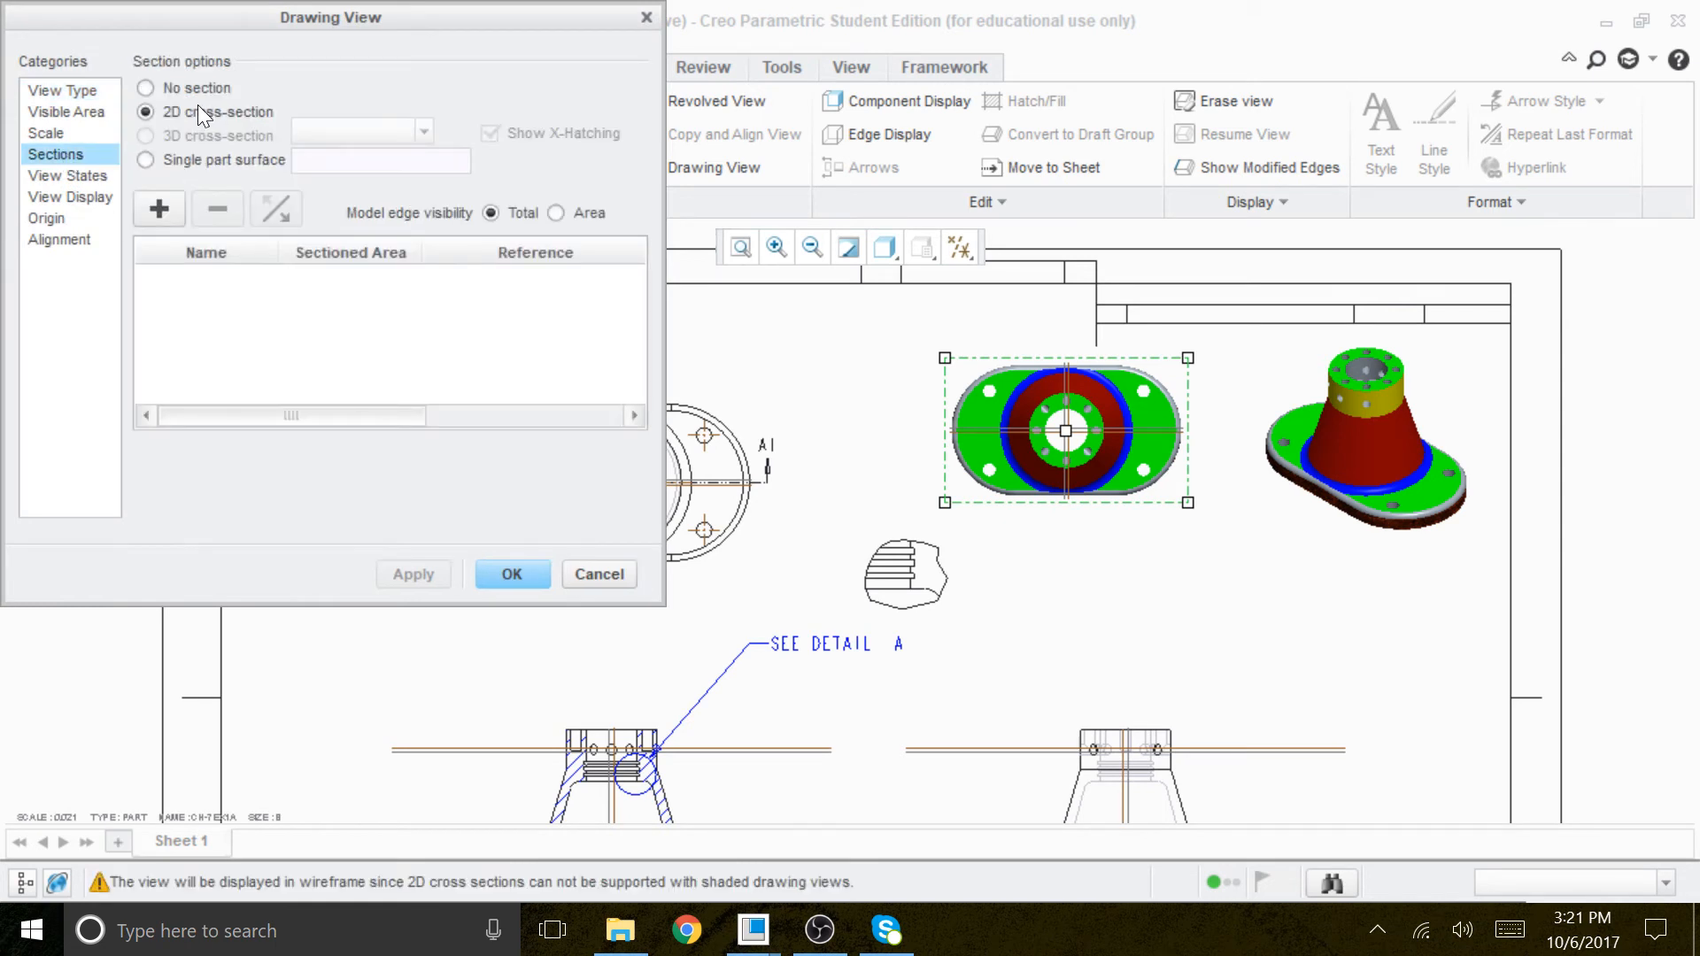
left_click(159, 213)
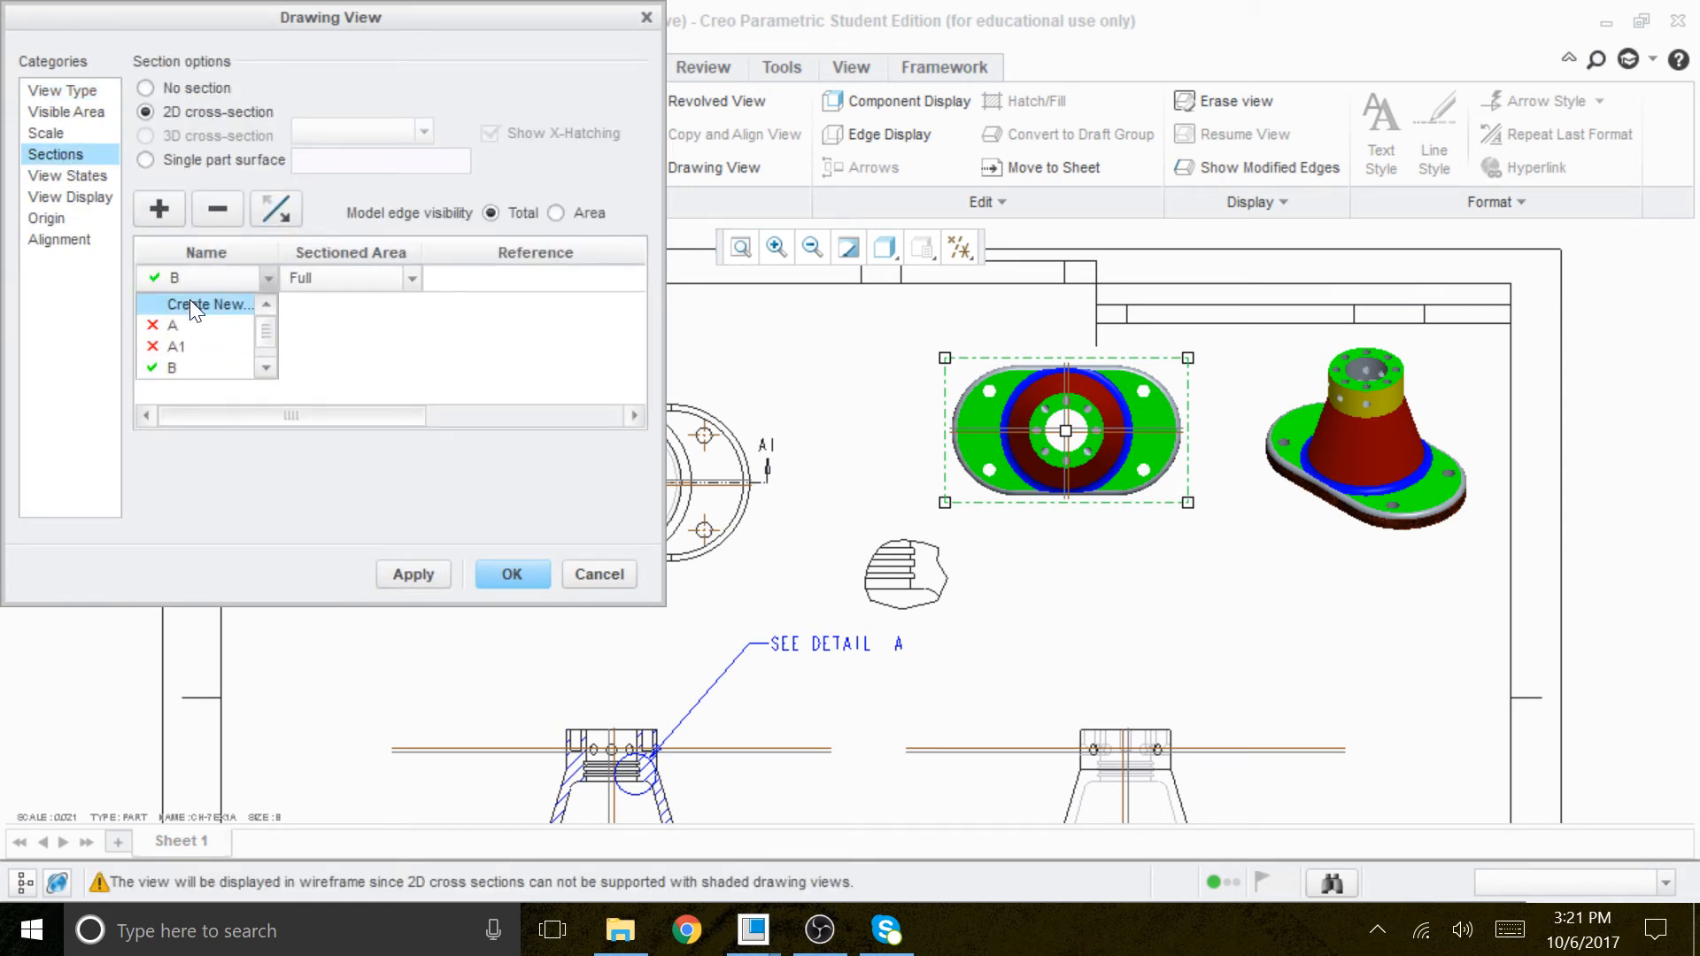
left_click(197, 305)
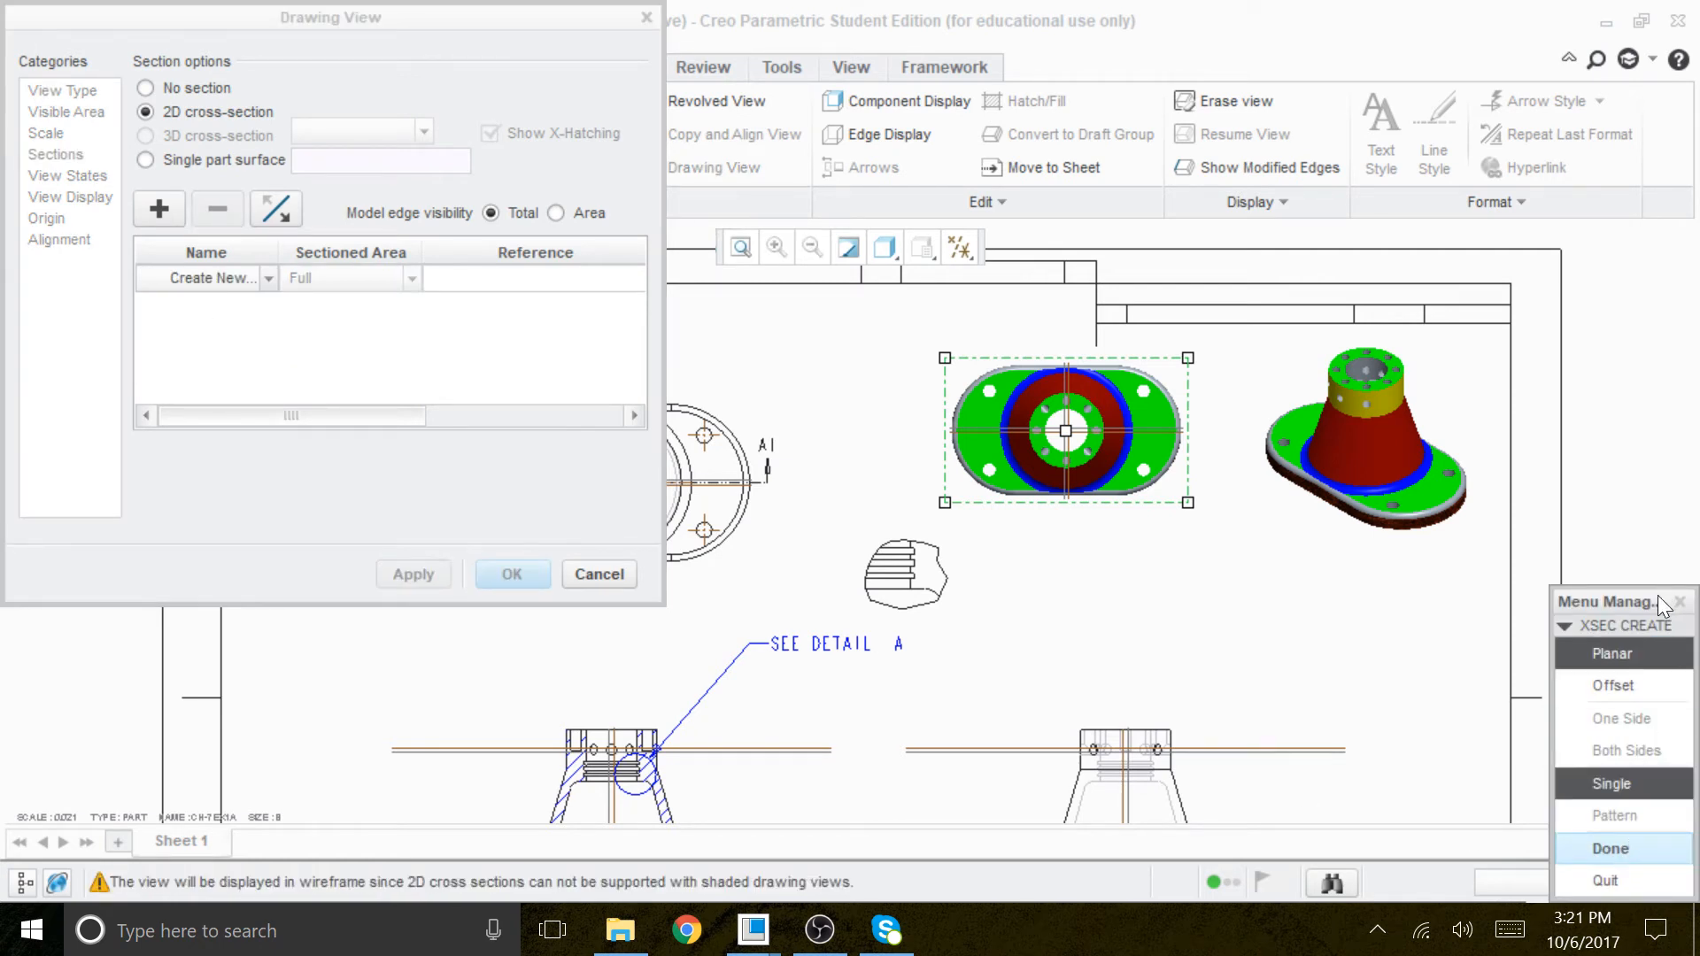
Set the selected plan view's 2D cross-section to the planar, single cross-section B.
left_click_drag(1657, 595, 1602, 379)
left_click(1588, 611)
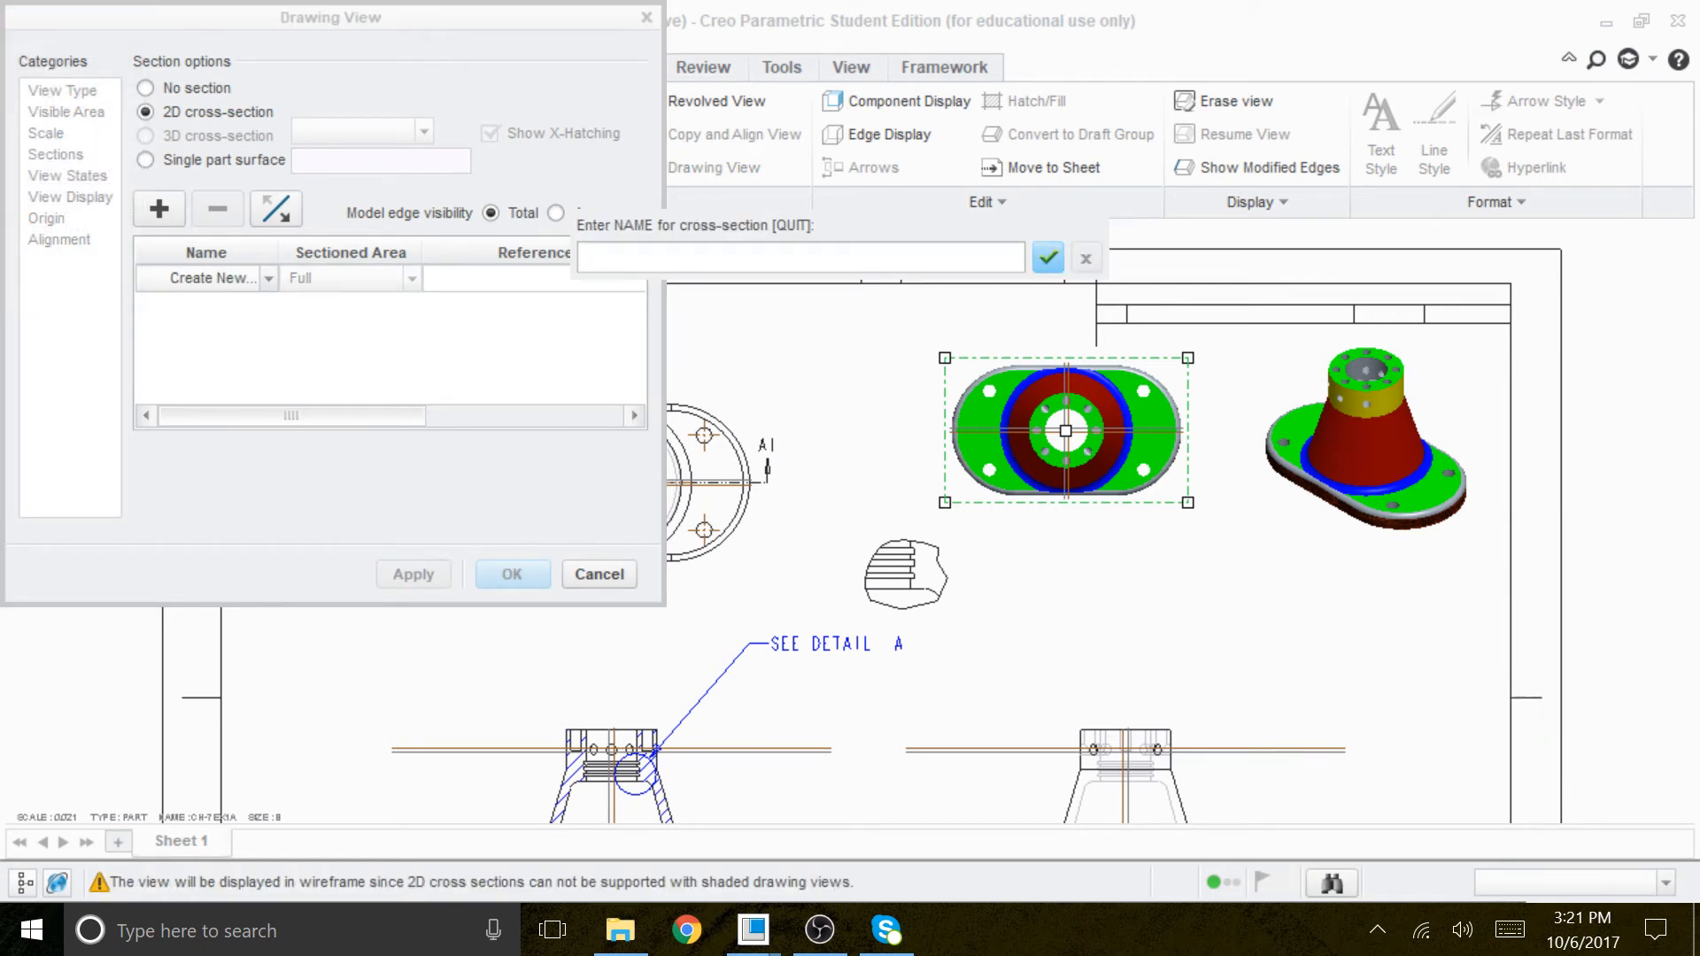
type("B1")
left_click(1039, 262)
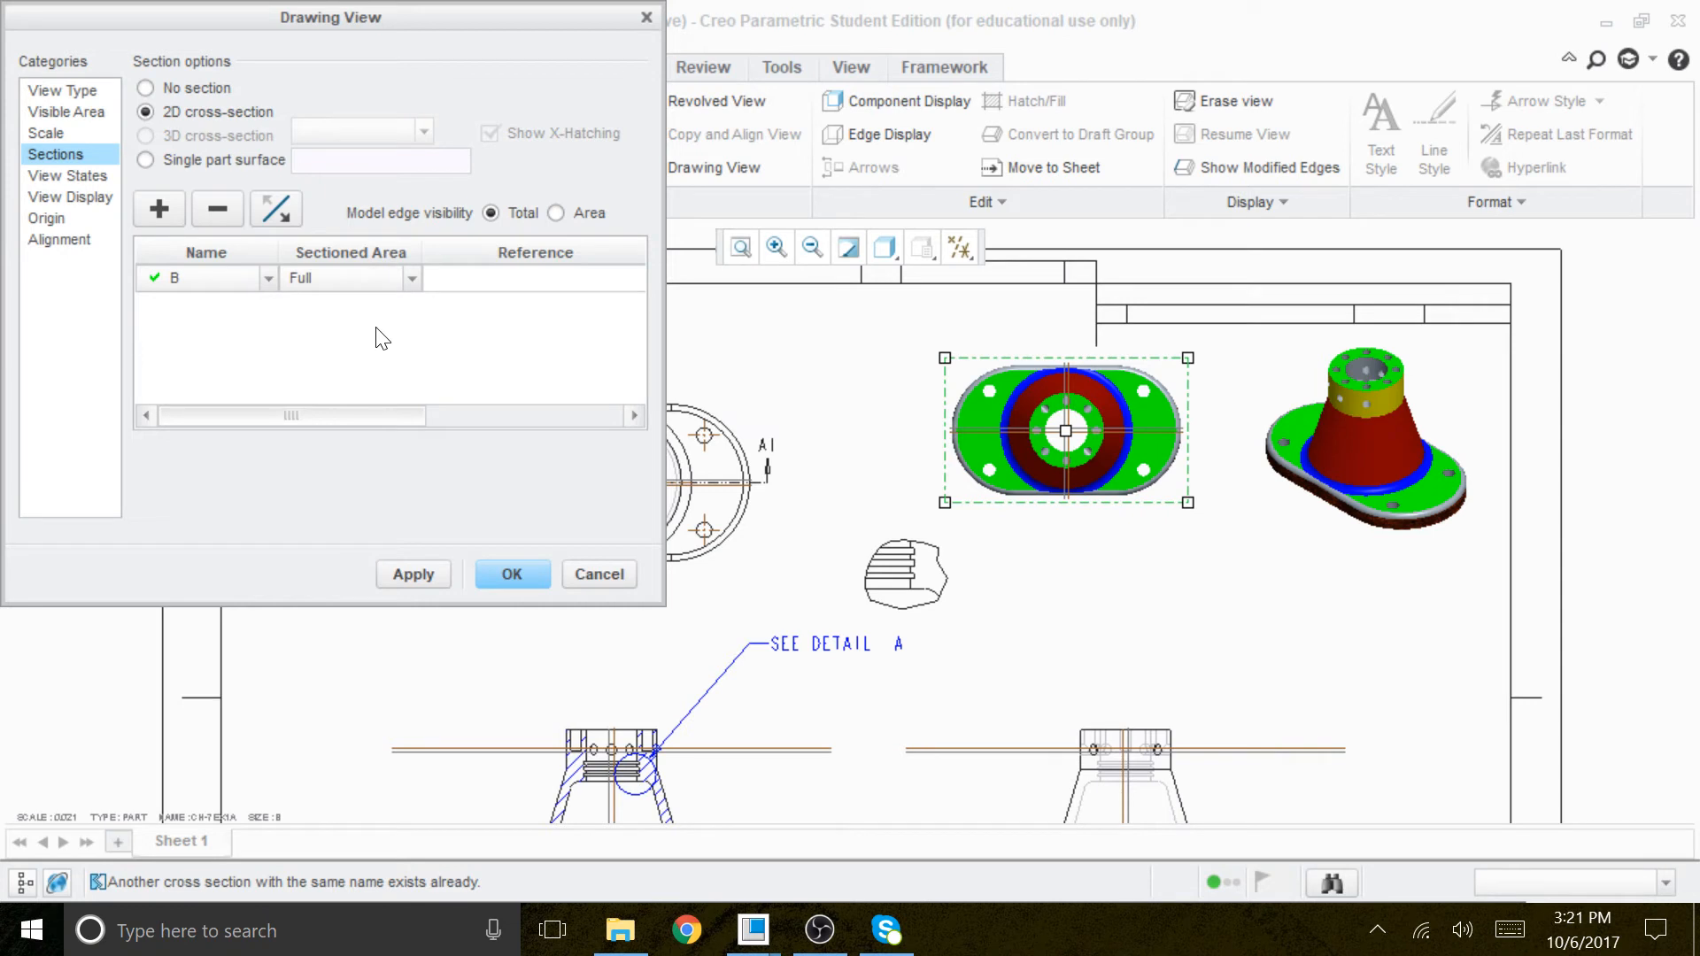
Set the arrow display for section B to the front sectioned view and accept the view settings.
left_click_drag(328, 416, 577, 397)
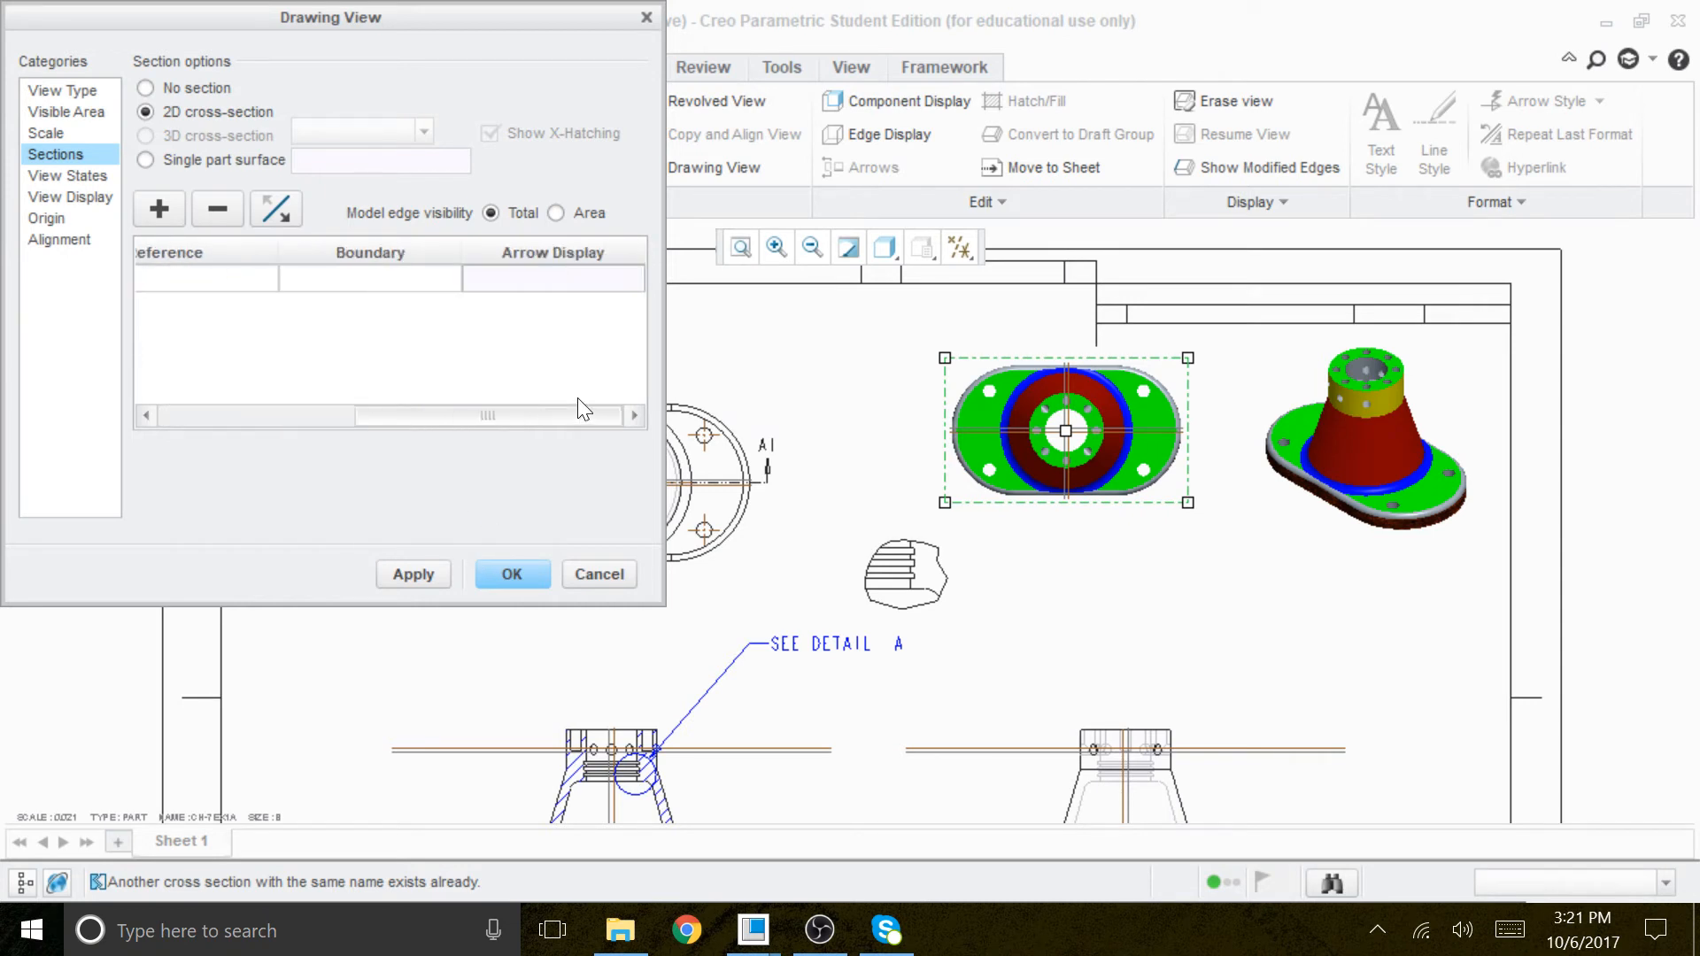
left_click(571, 278)
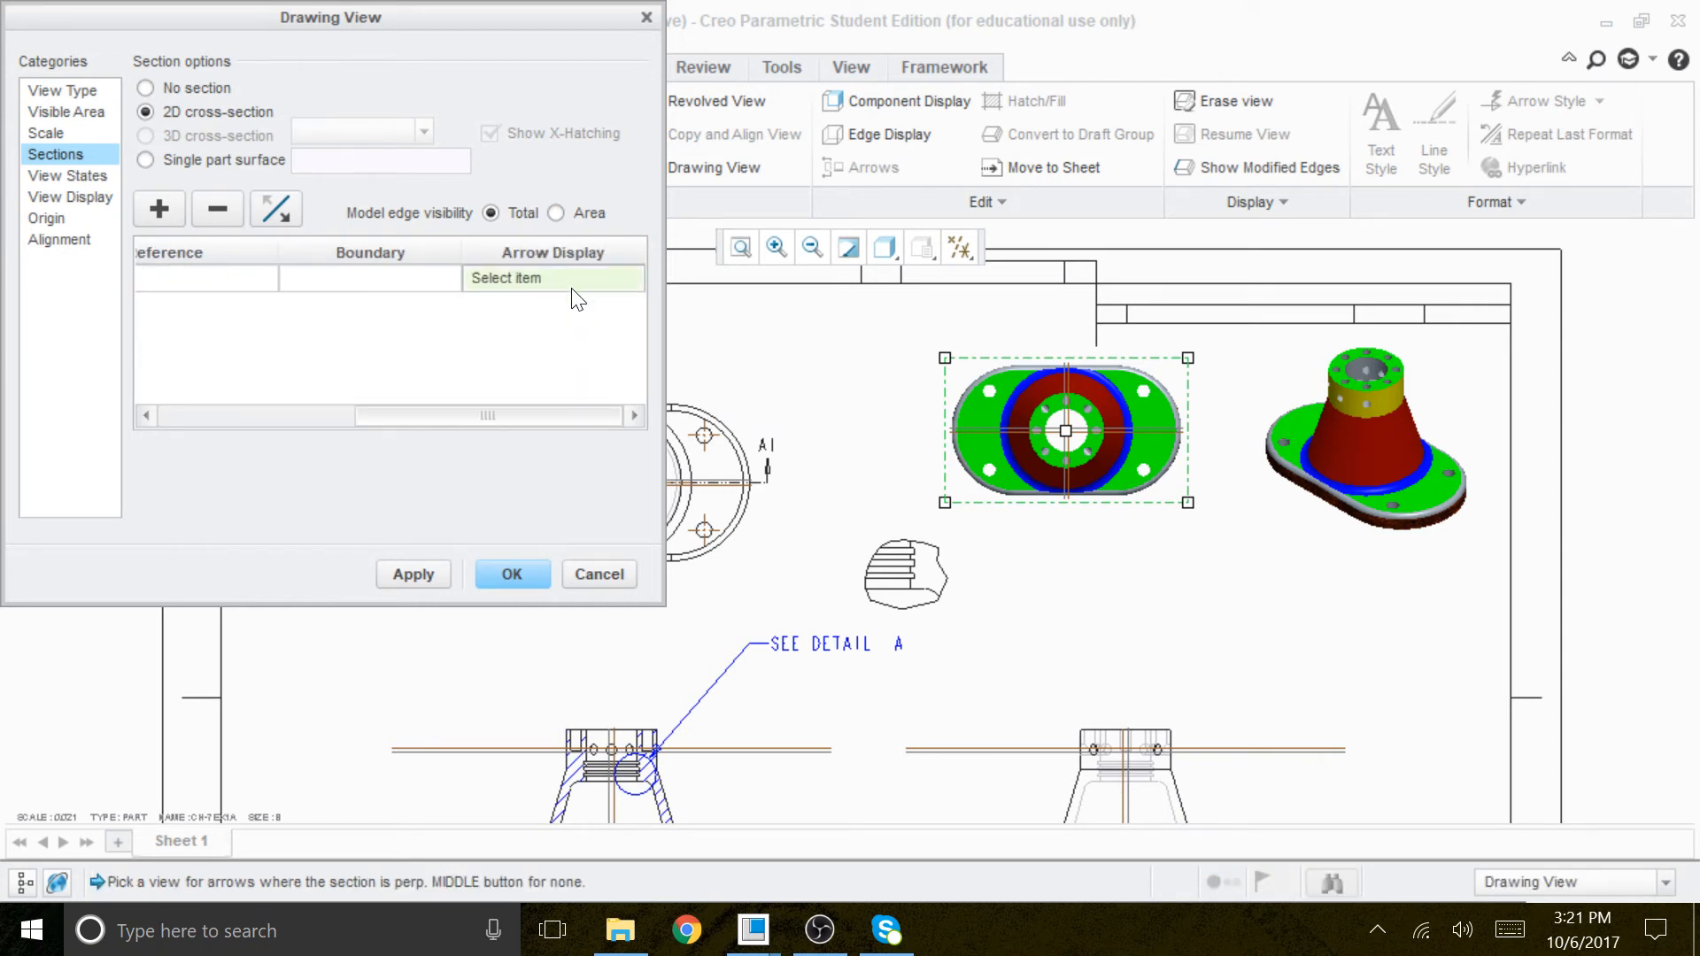
left_click(706, 788)
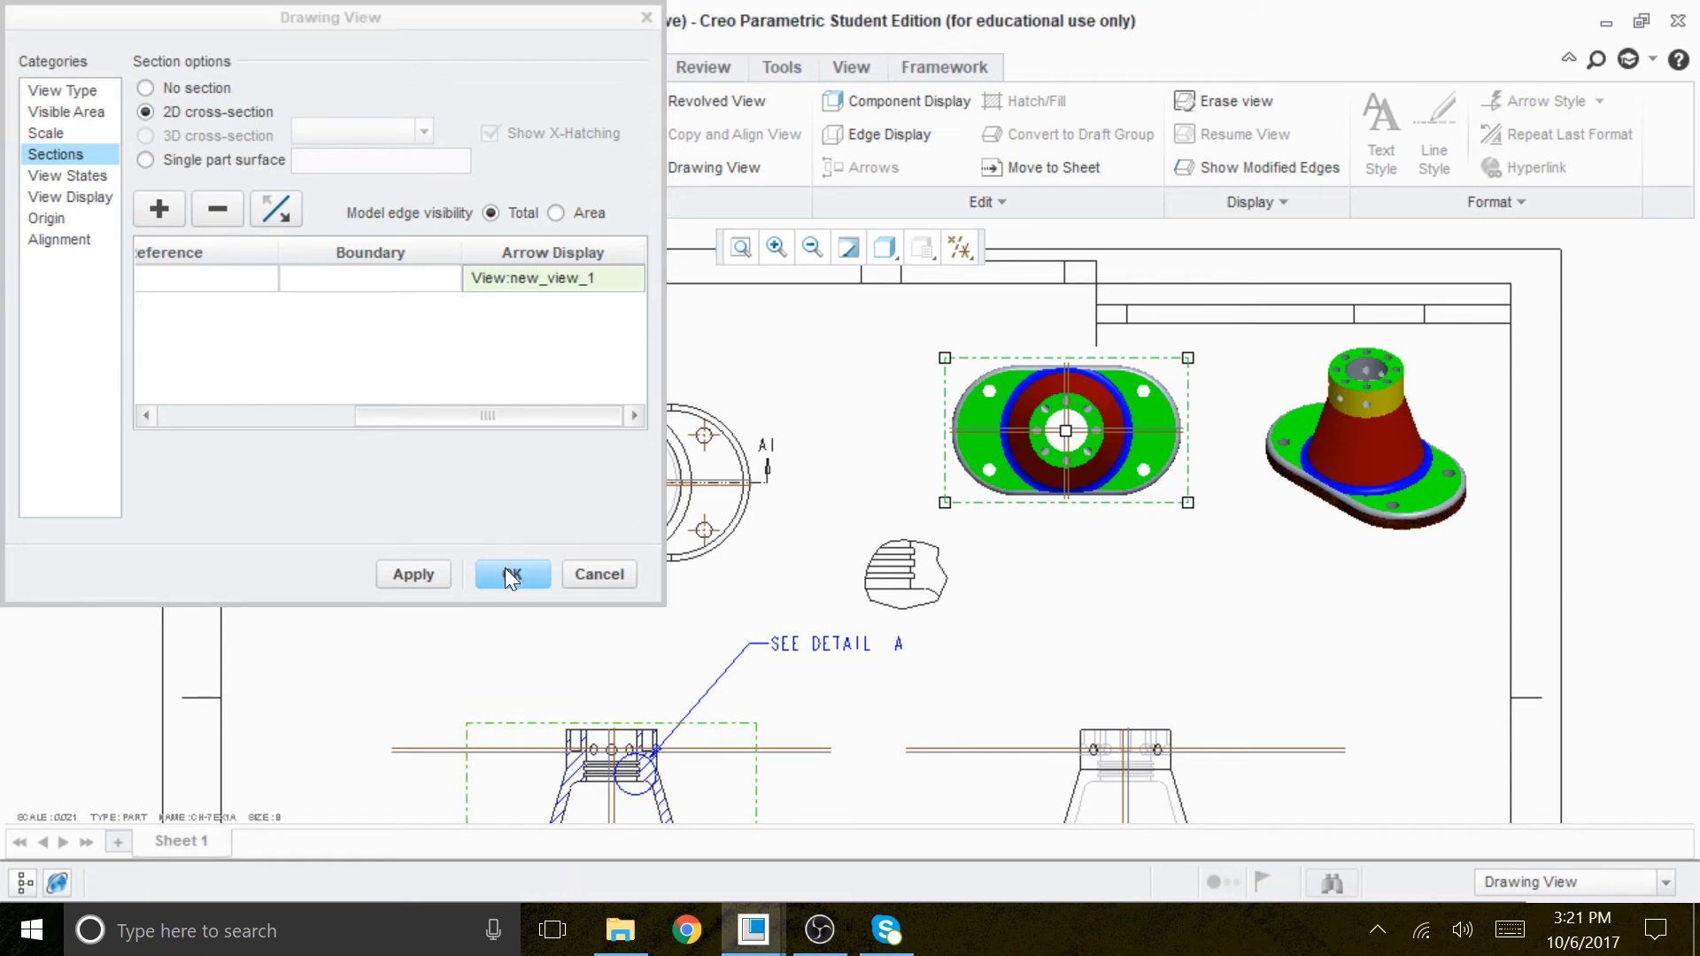
left_click(504, 566)
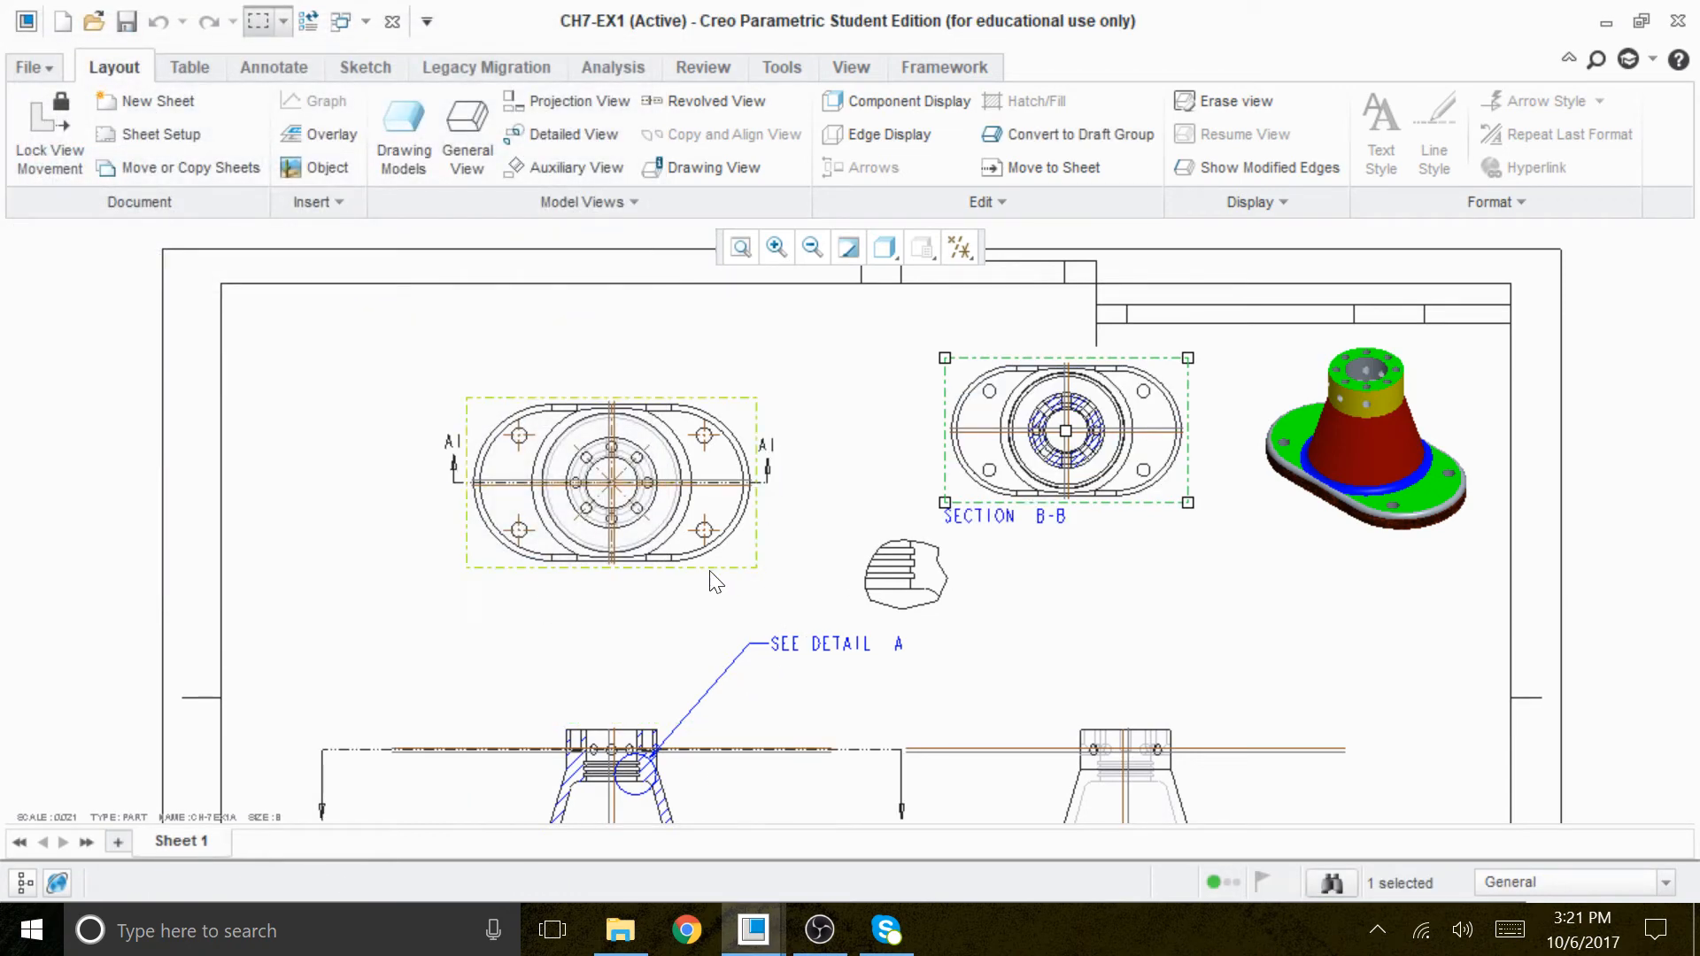
Flip the material removal side of section B using its arrows on the front sectioned view.
middle_click_drag(941, 670, 943, 656)
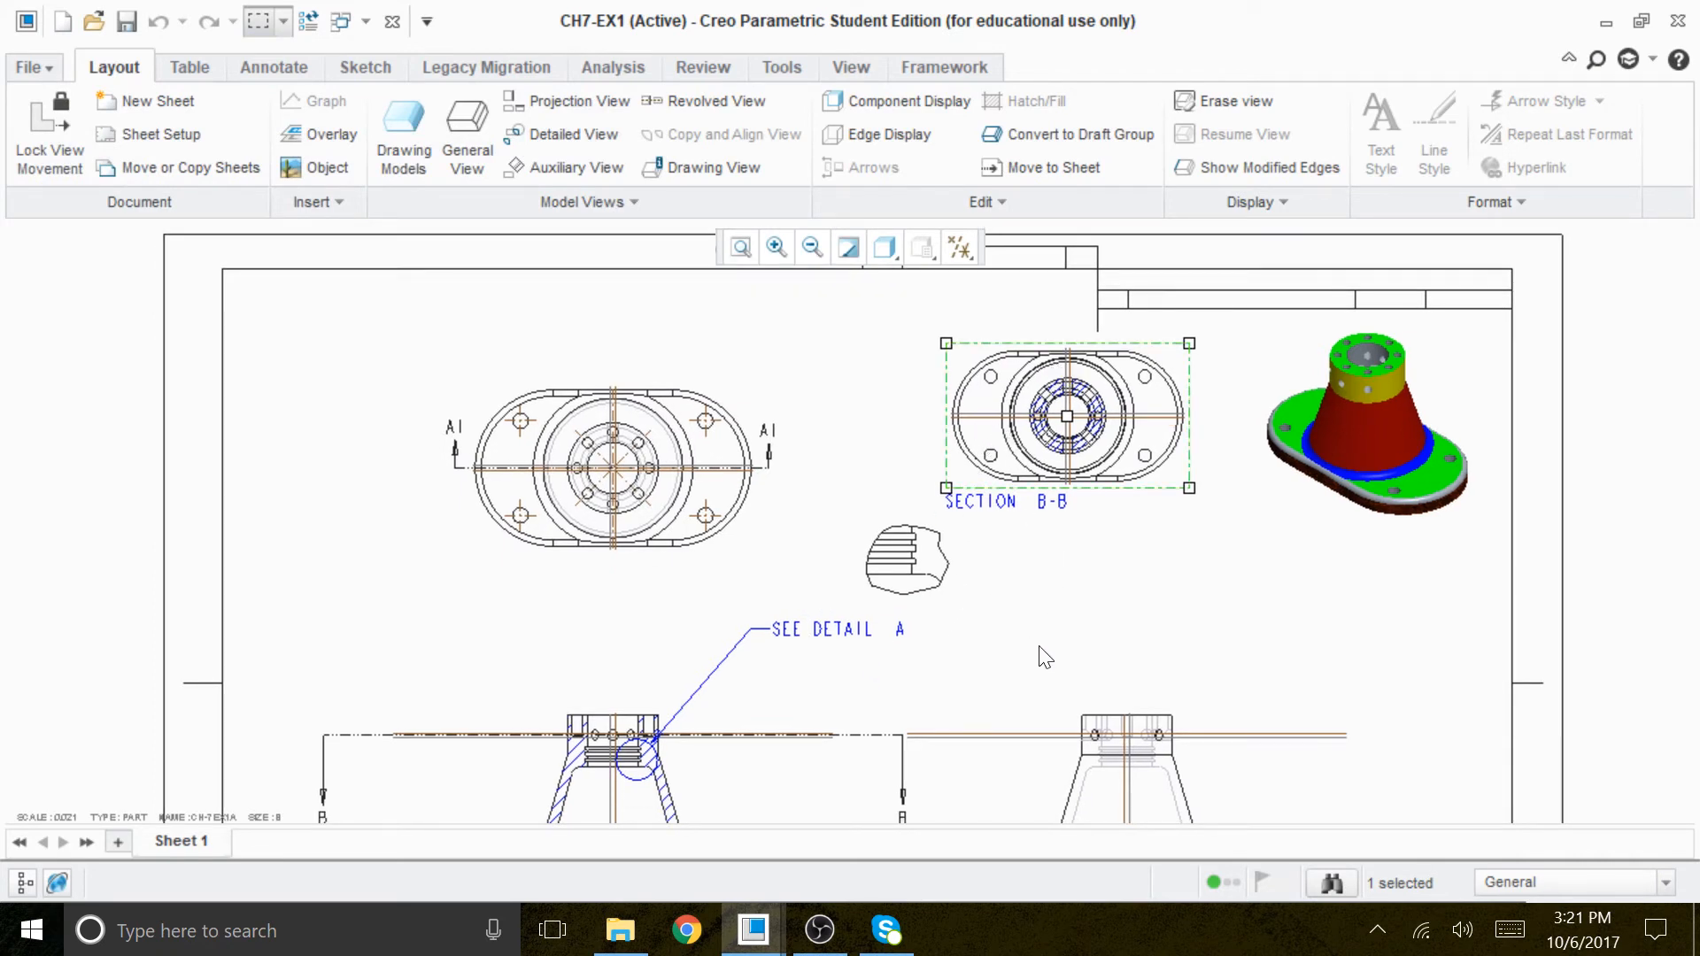
middle_click_drag(1075, 510, 1093, 486)
middle_click_drag(967, 491, 994, 459)
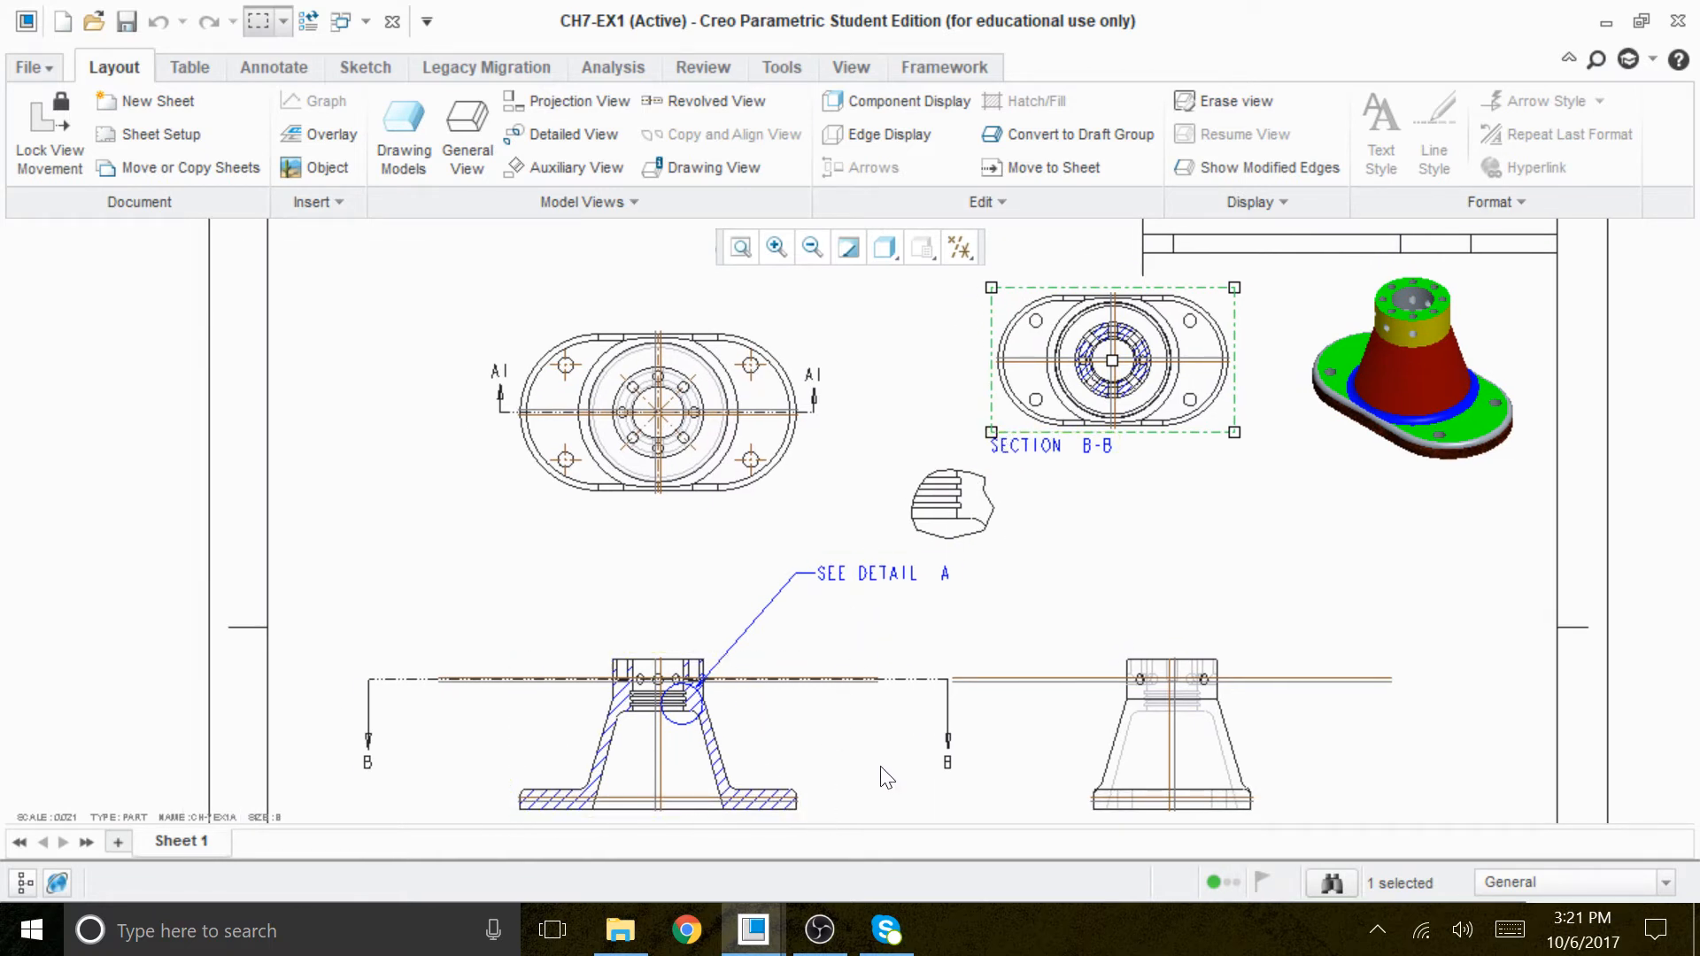
mouse_move(992, 624)
middle_mouse_down()
mouse_move(1012, 448)
mouse_move(1000, 403)
middle_mouse_up()
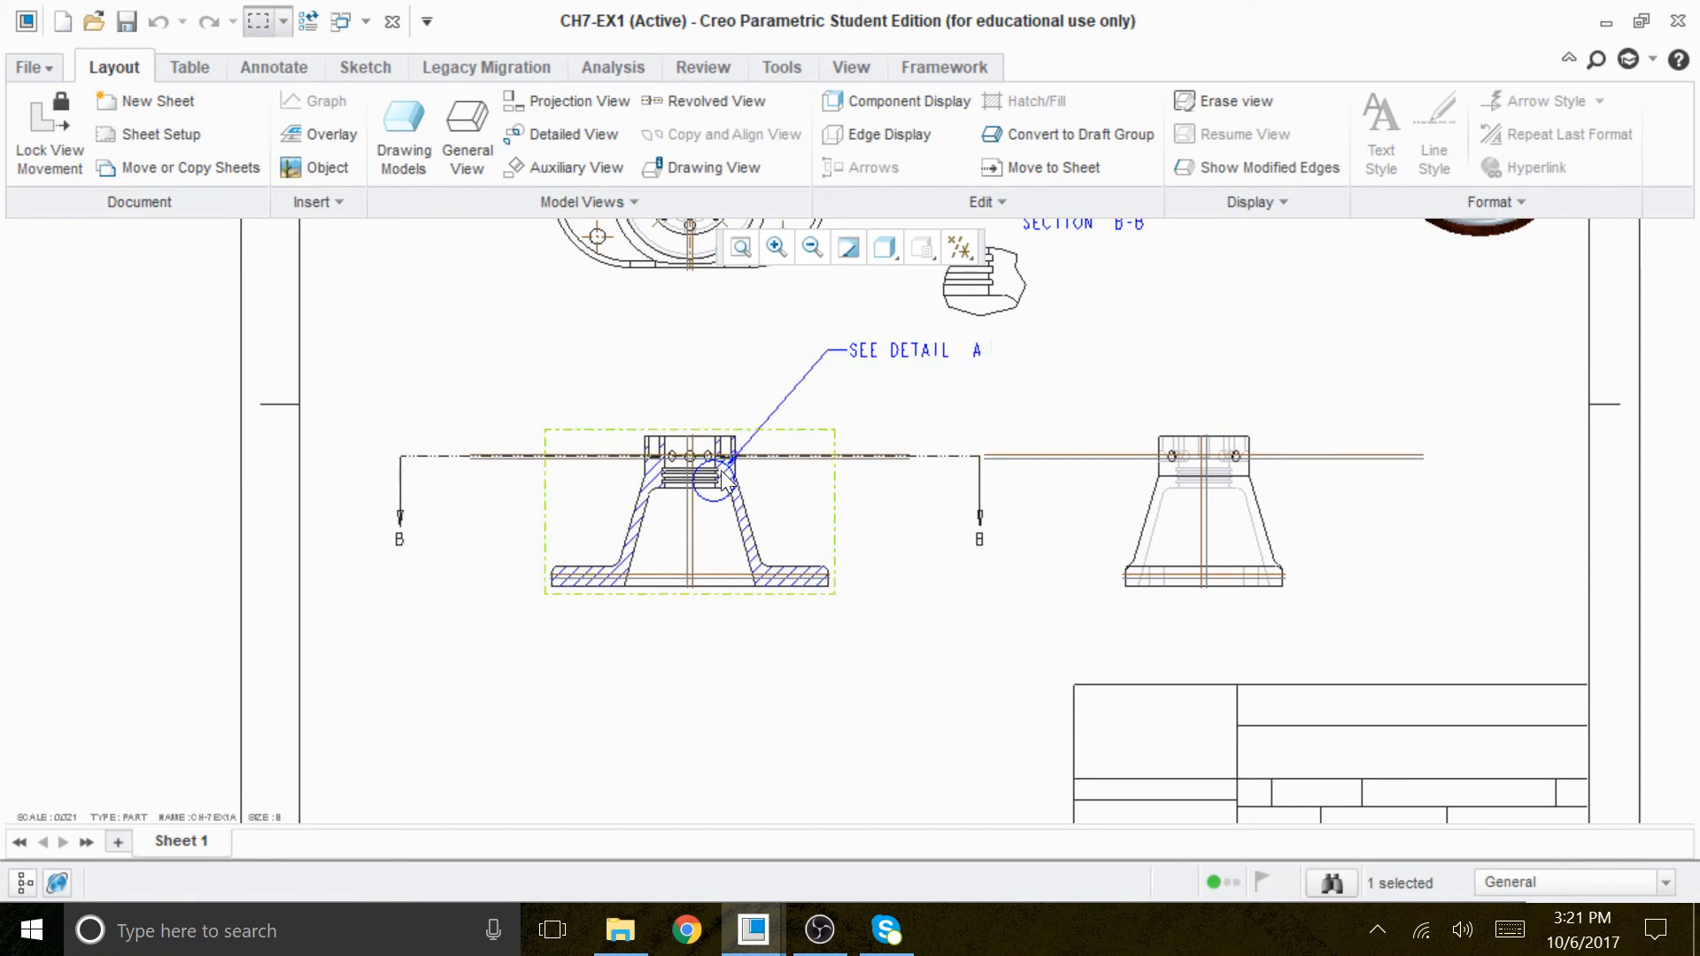
scroll(724, 461, "up", 4)
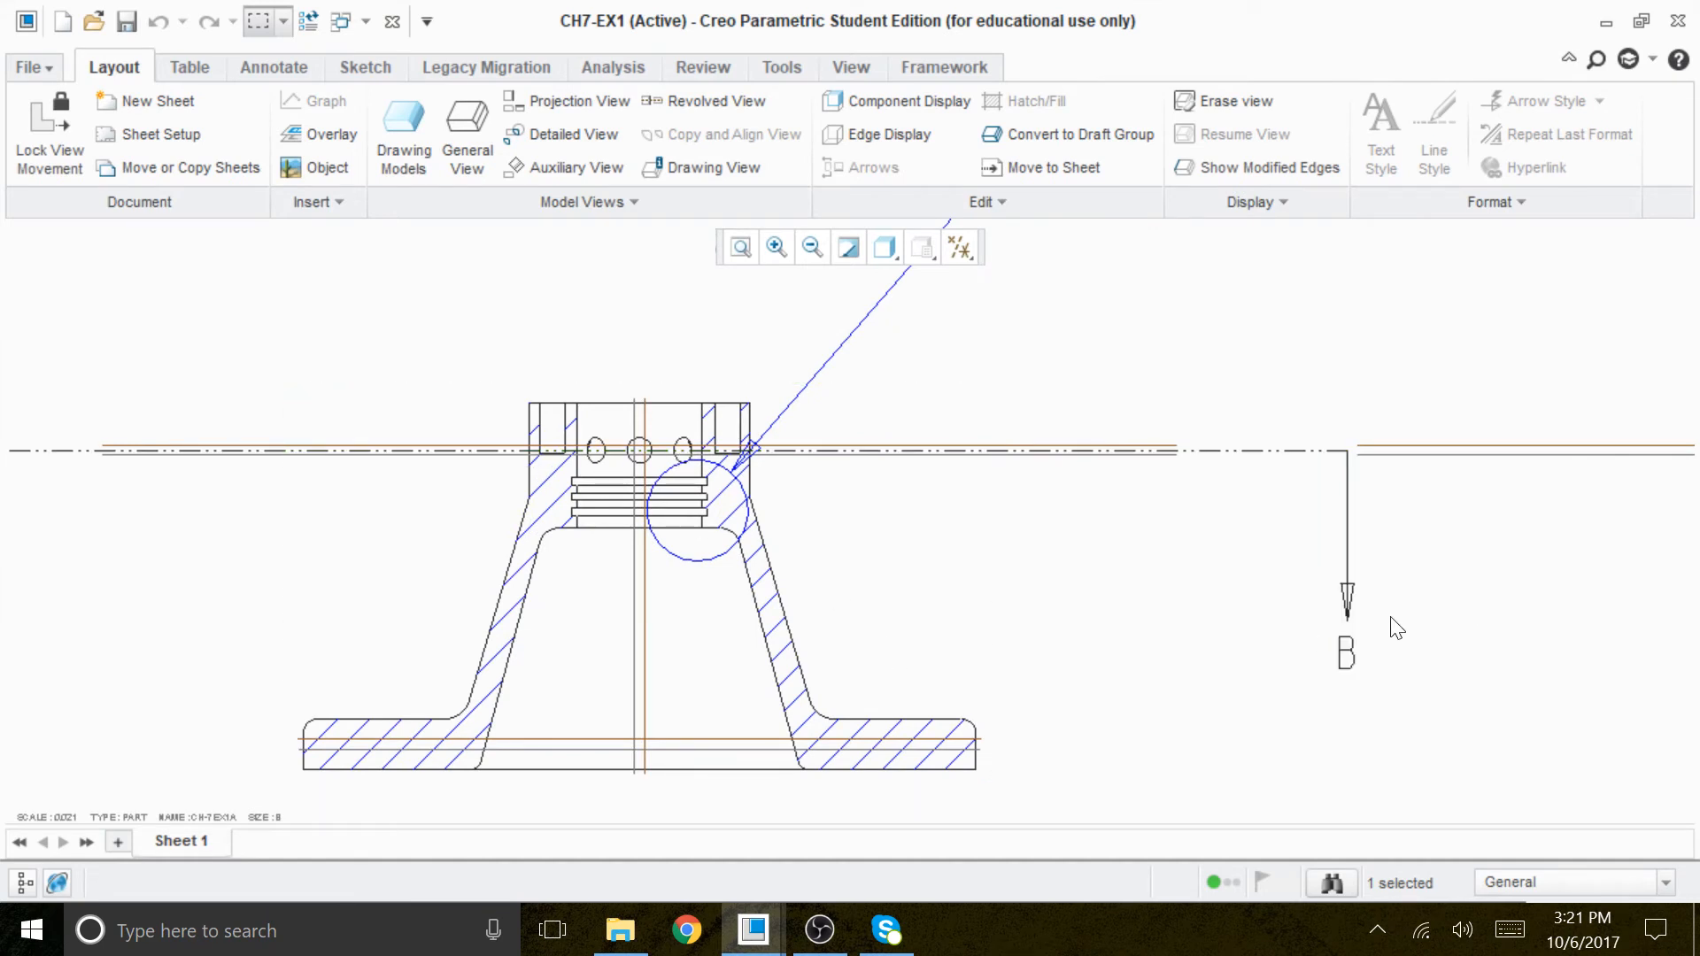
left_click(1348, 598)
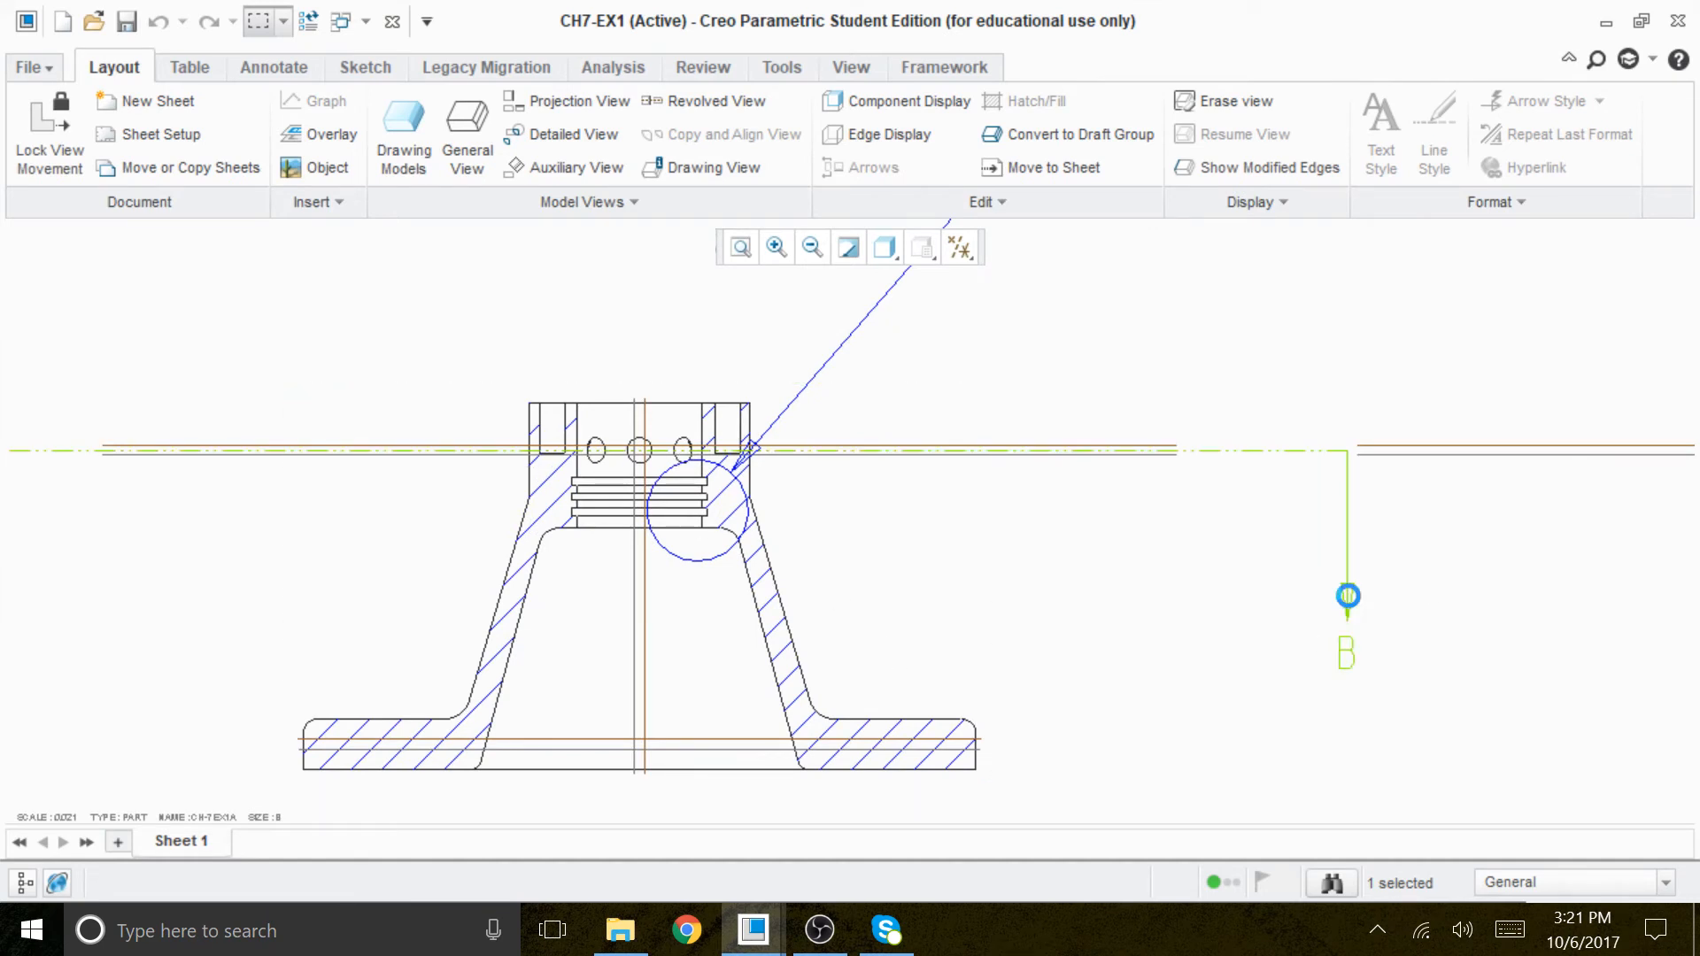
right_click(1351, 597)
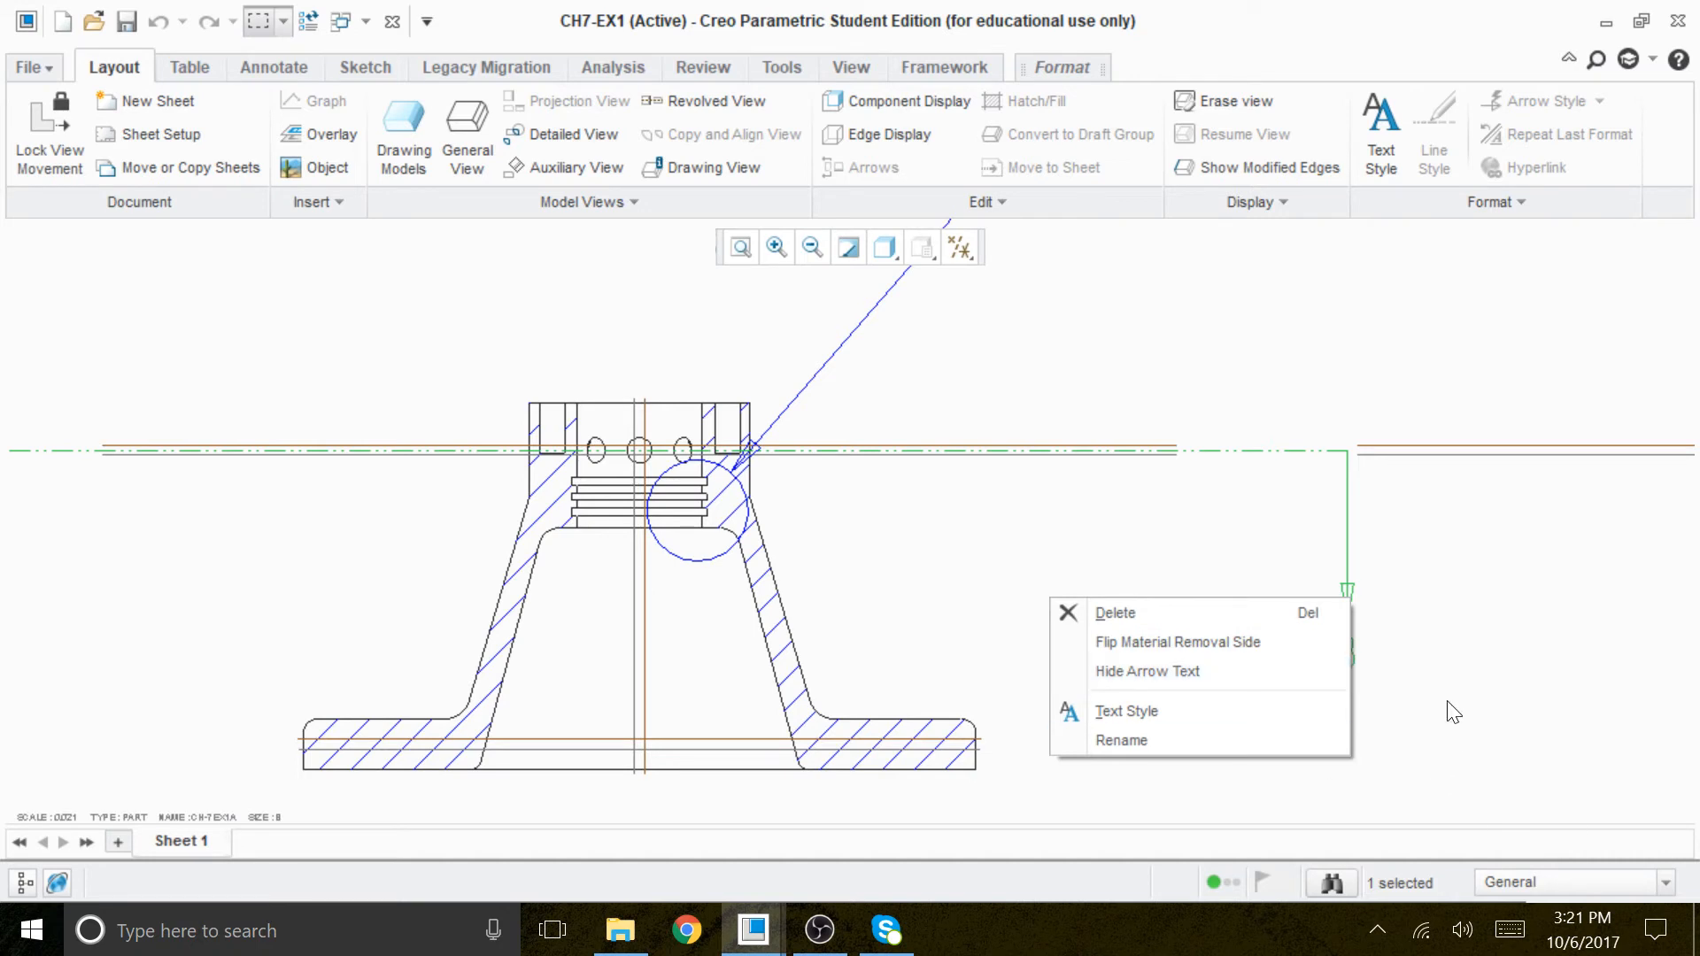
left_click(740, 247)
left_click(742, 247)
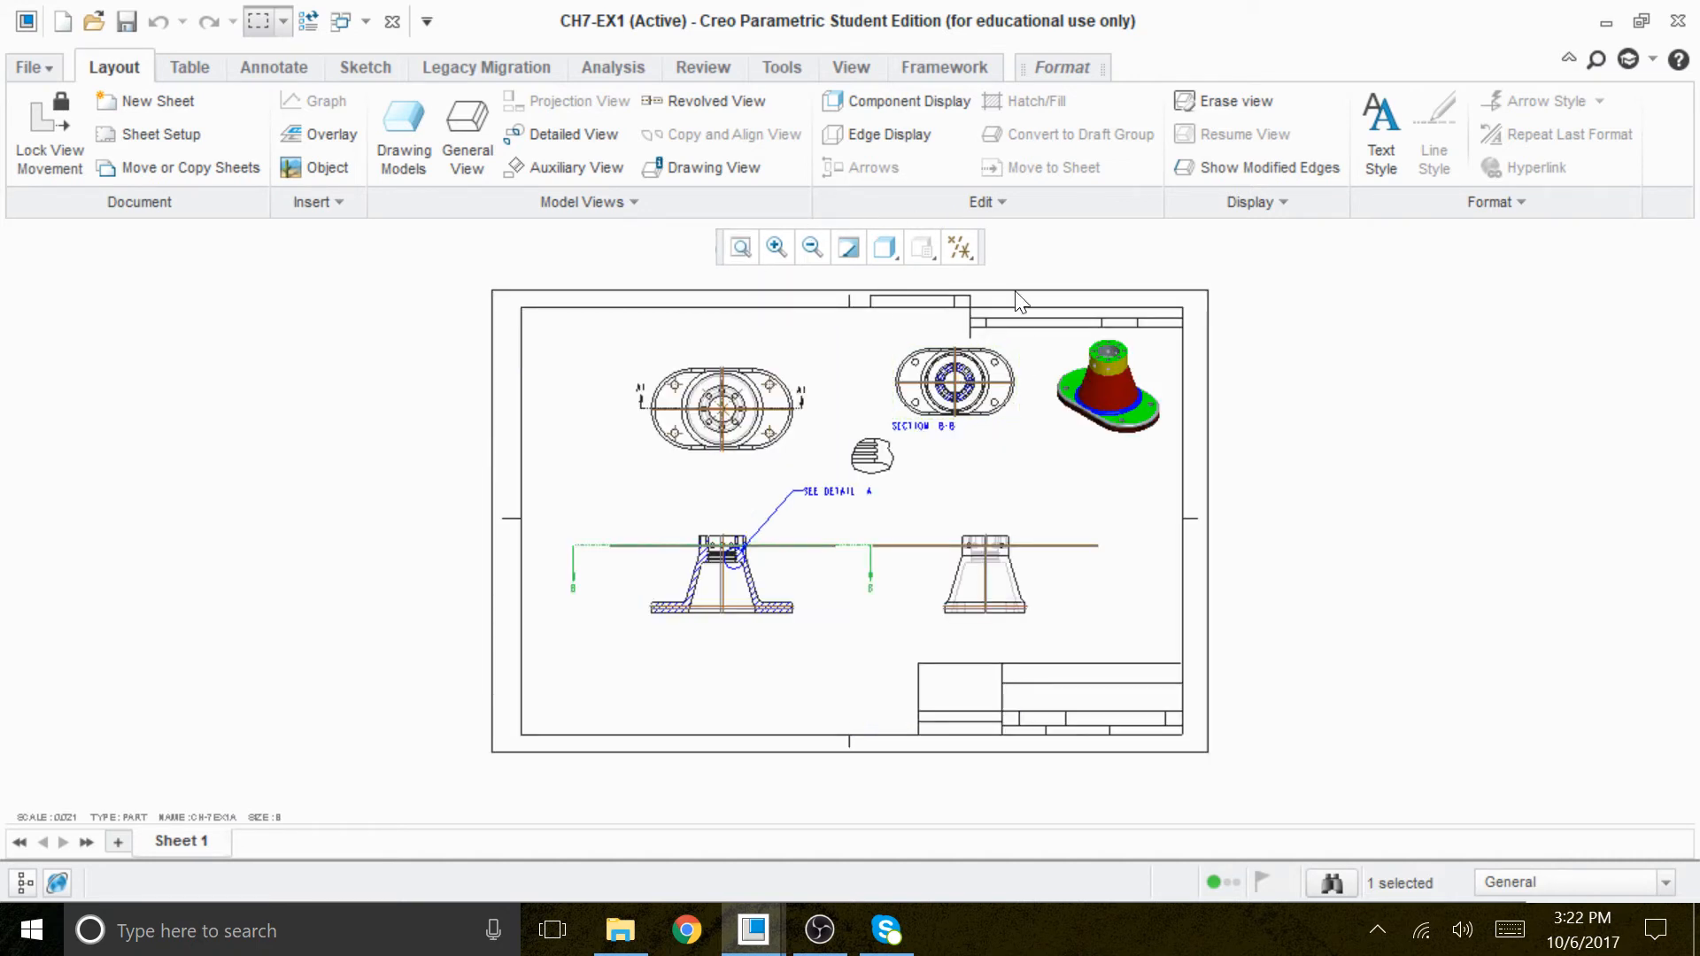
right_click(874, 573)
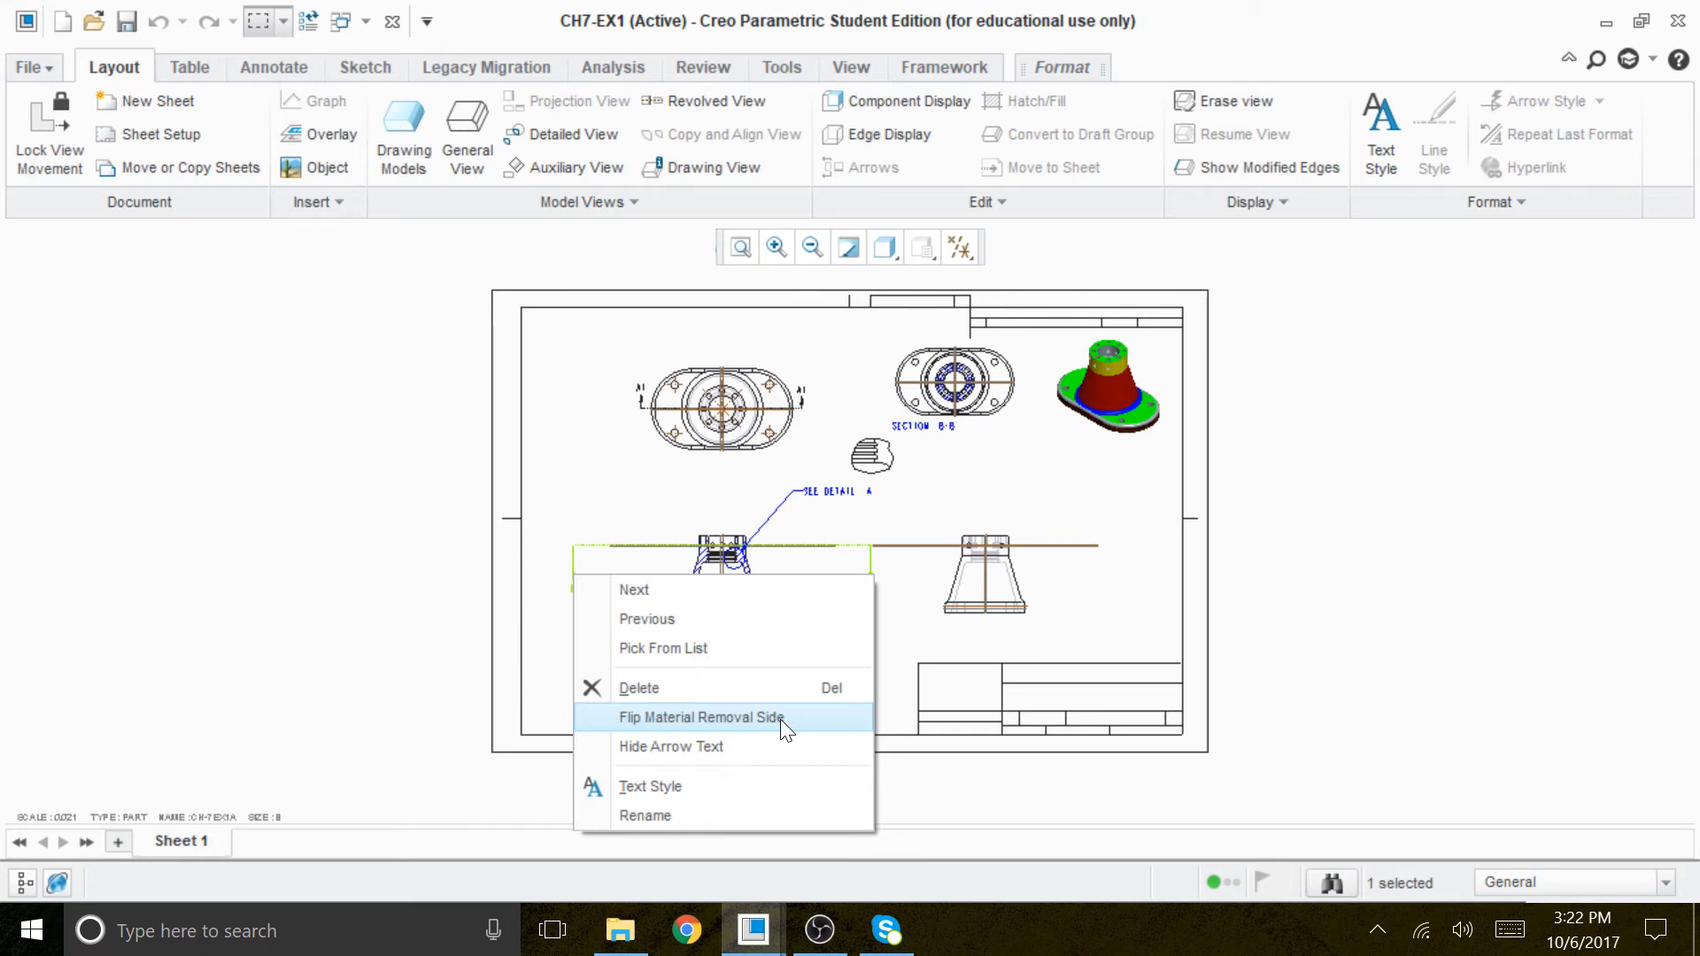
left_click(779, 718)
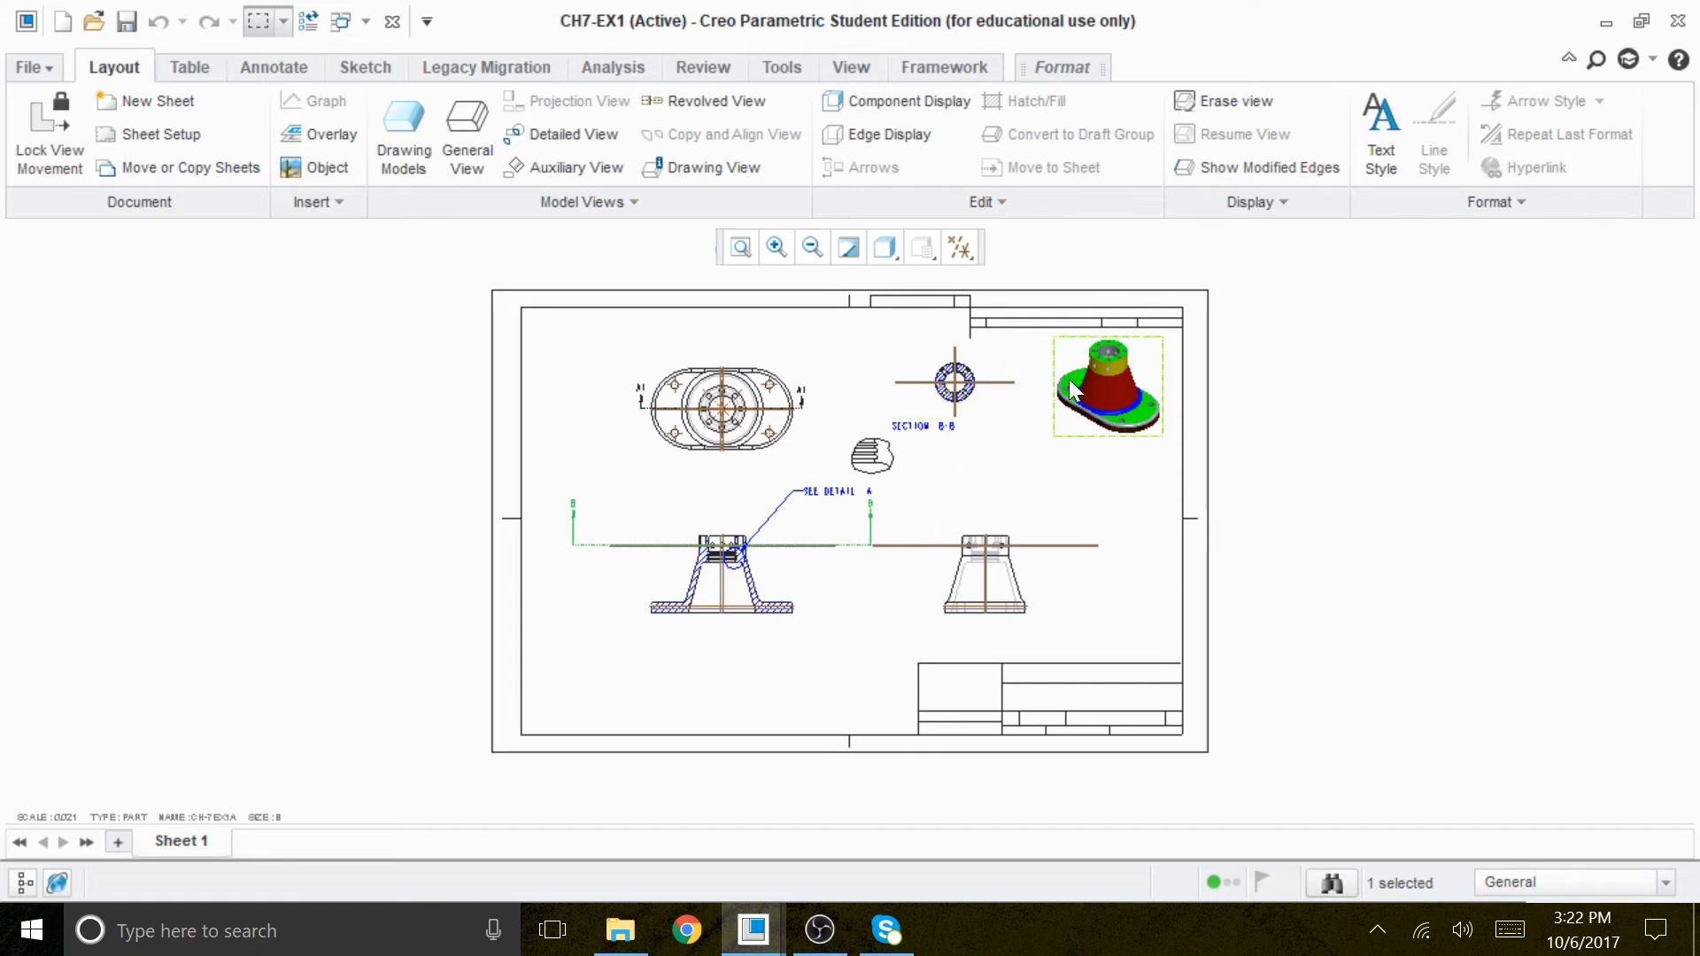
Move the right-hand section B arrow inward, closer to the front sectioned view.
scroll(834, 539, "down", 2)
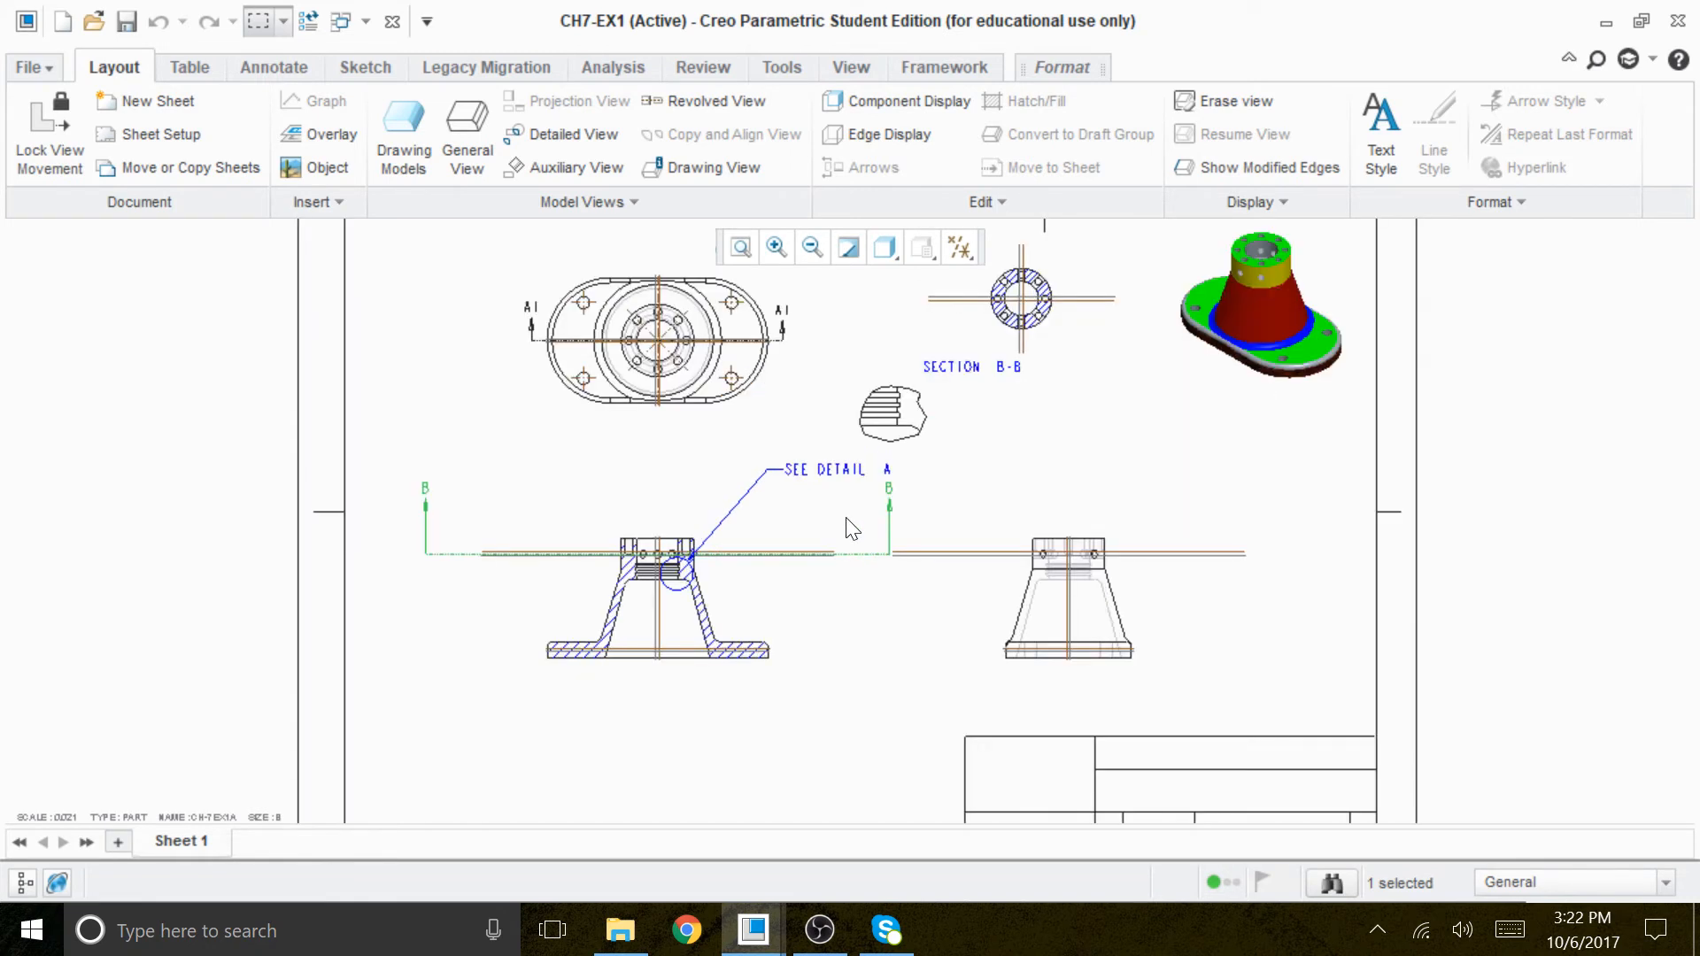
left_click_drag(894, 522, 777, 515)
left_click(471, 545)
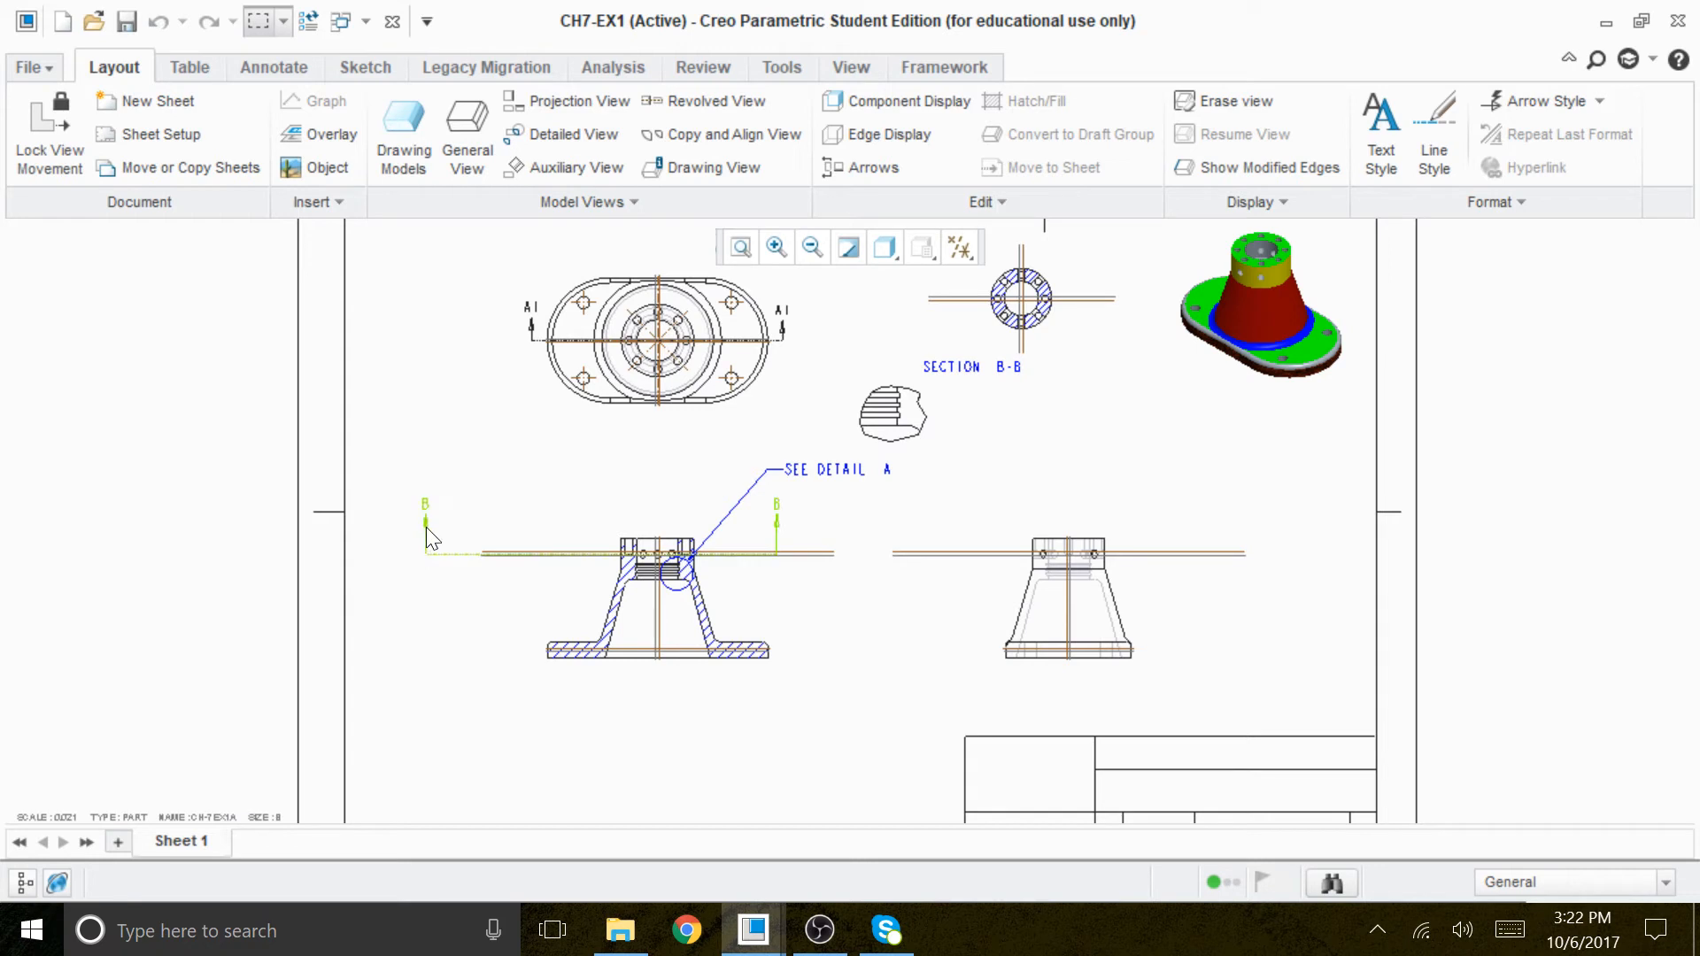
Move the left-hand section B arrow inward to just beside the neck of the front sectioned view.
left_click(425, 531)
left_click_drag(426, 534, 521, 532)
scroll(409, 531, "up", 2)
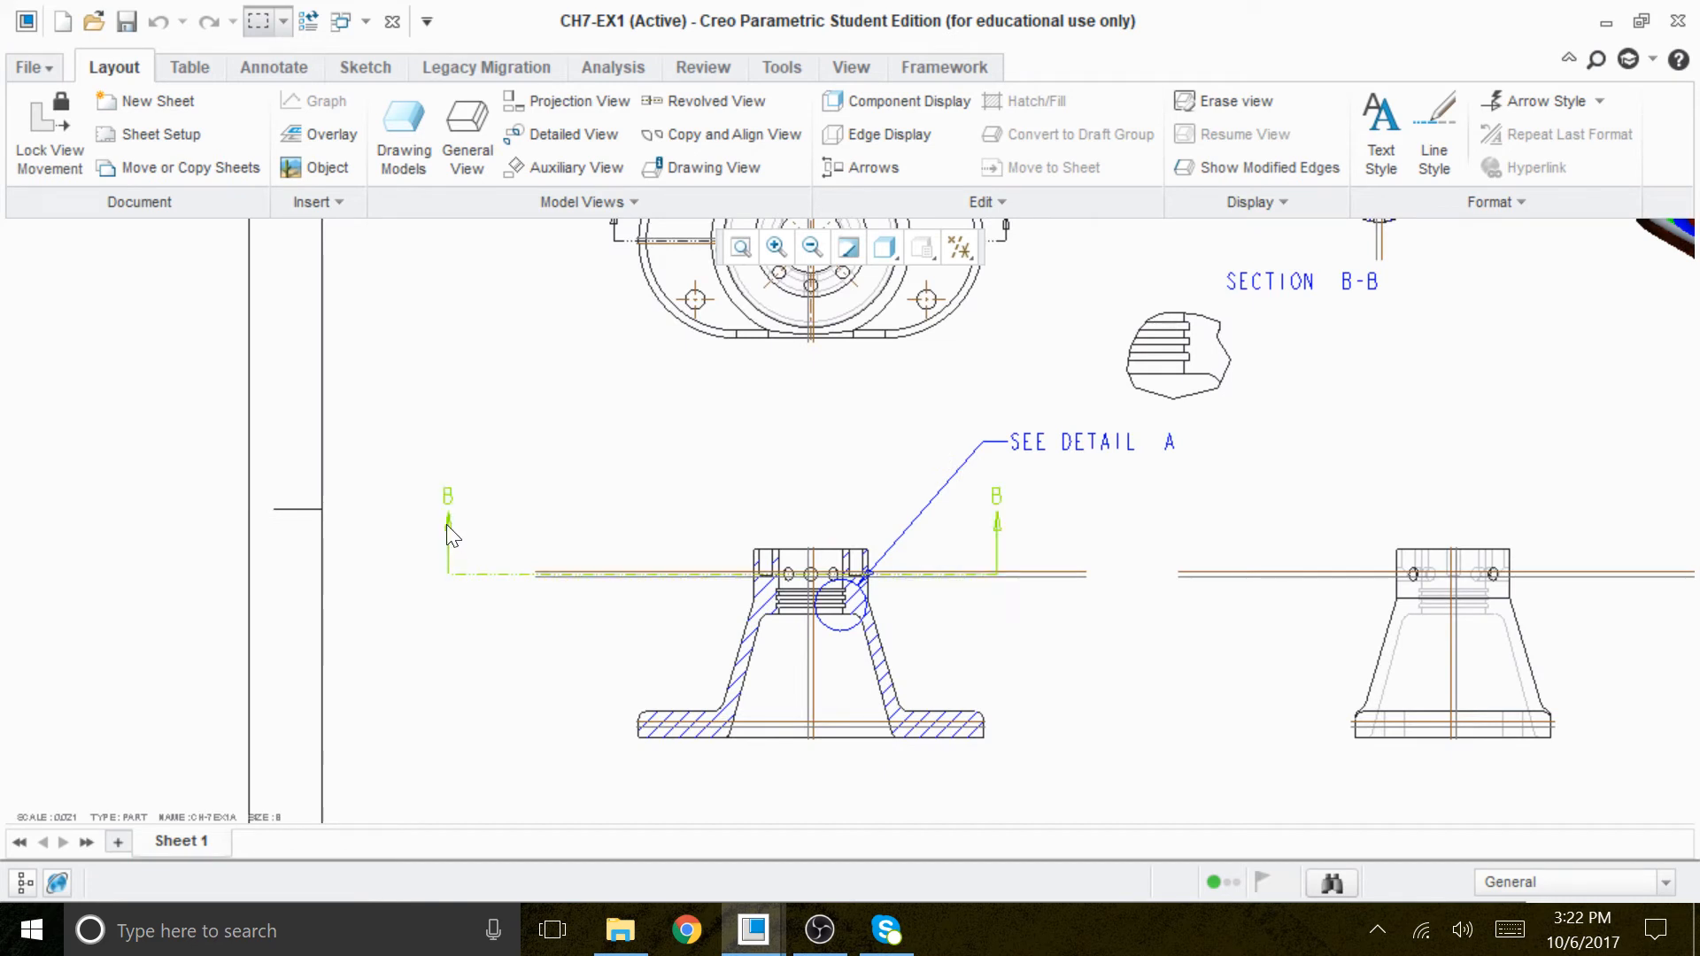
left_click(449, 532)
left_click_drag(449, 531, 684, 524)
left_click(1066, 694)
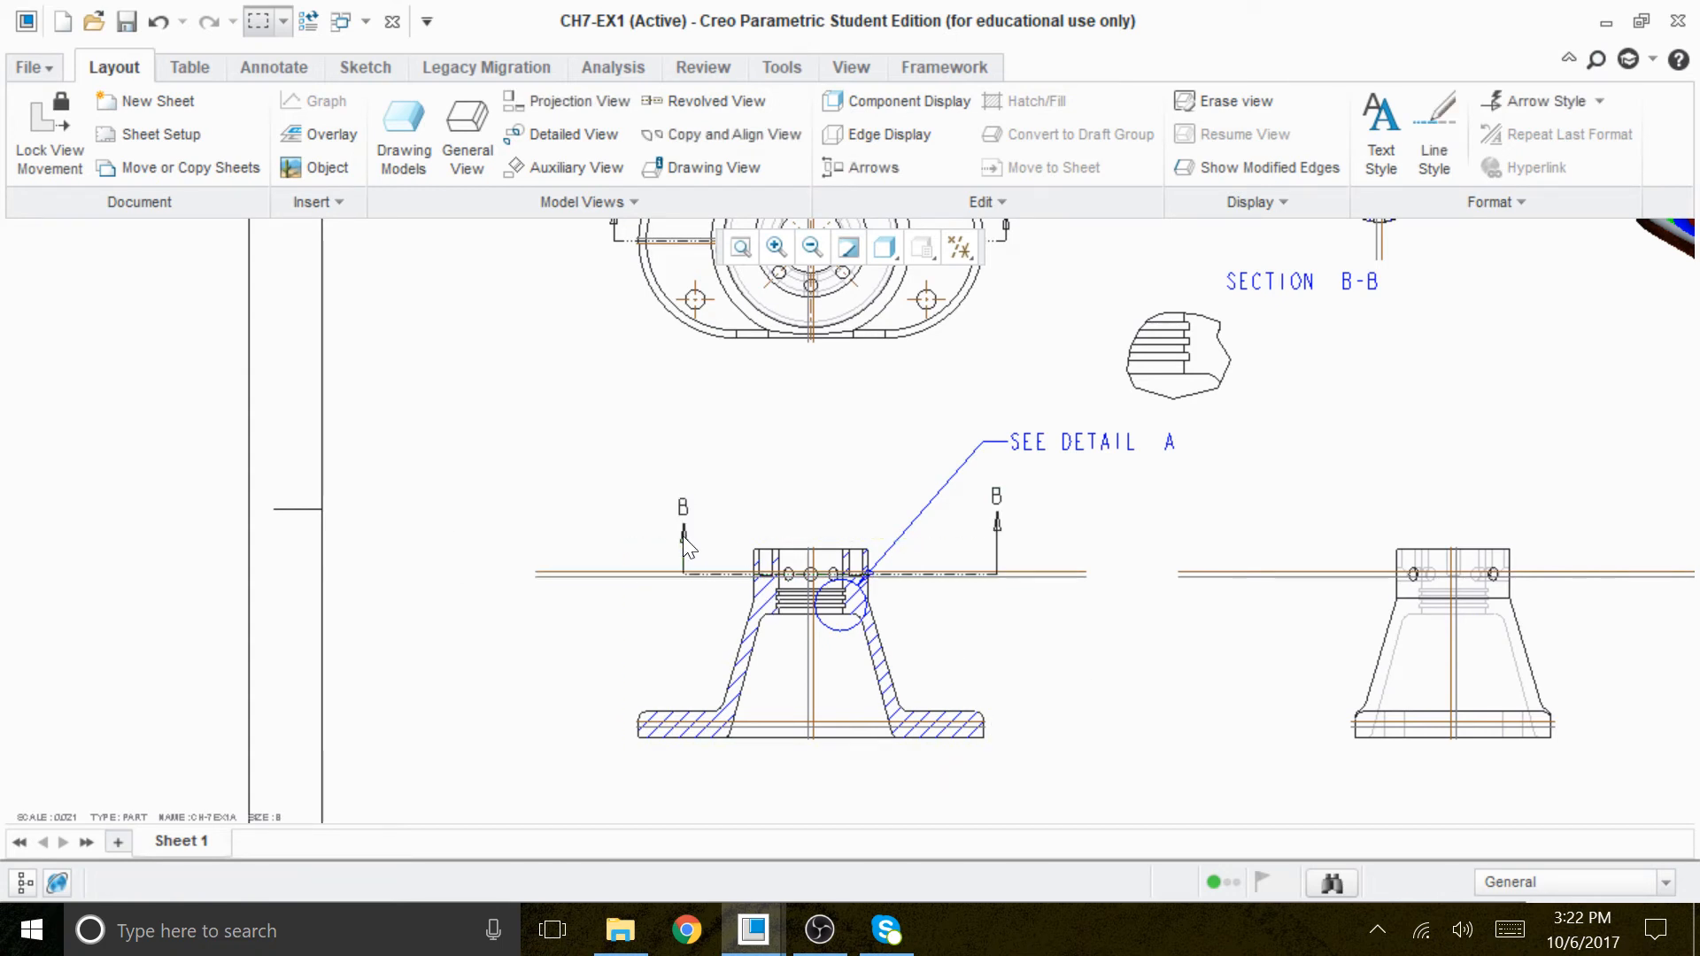
left_click(685, 533)
left_click(685, 518)
left_click(684, 543)
left_click_drag(684, 542, 686, 529)
left_click(1063, 676)
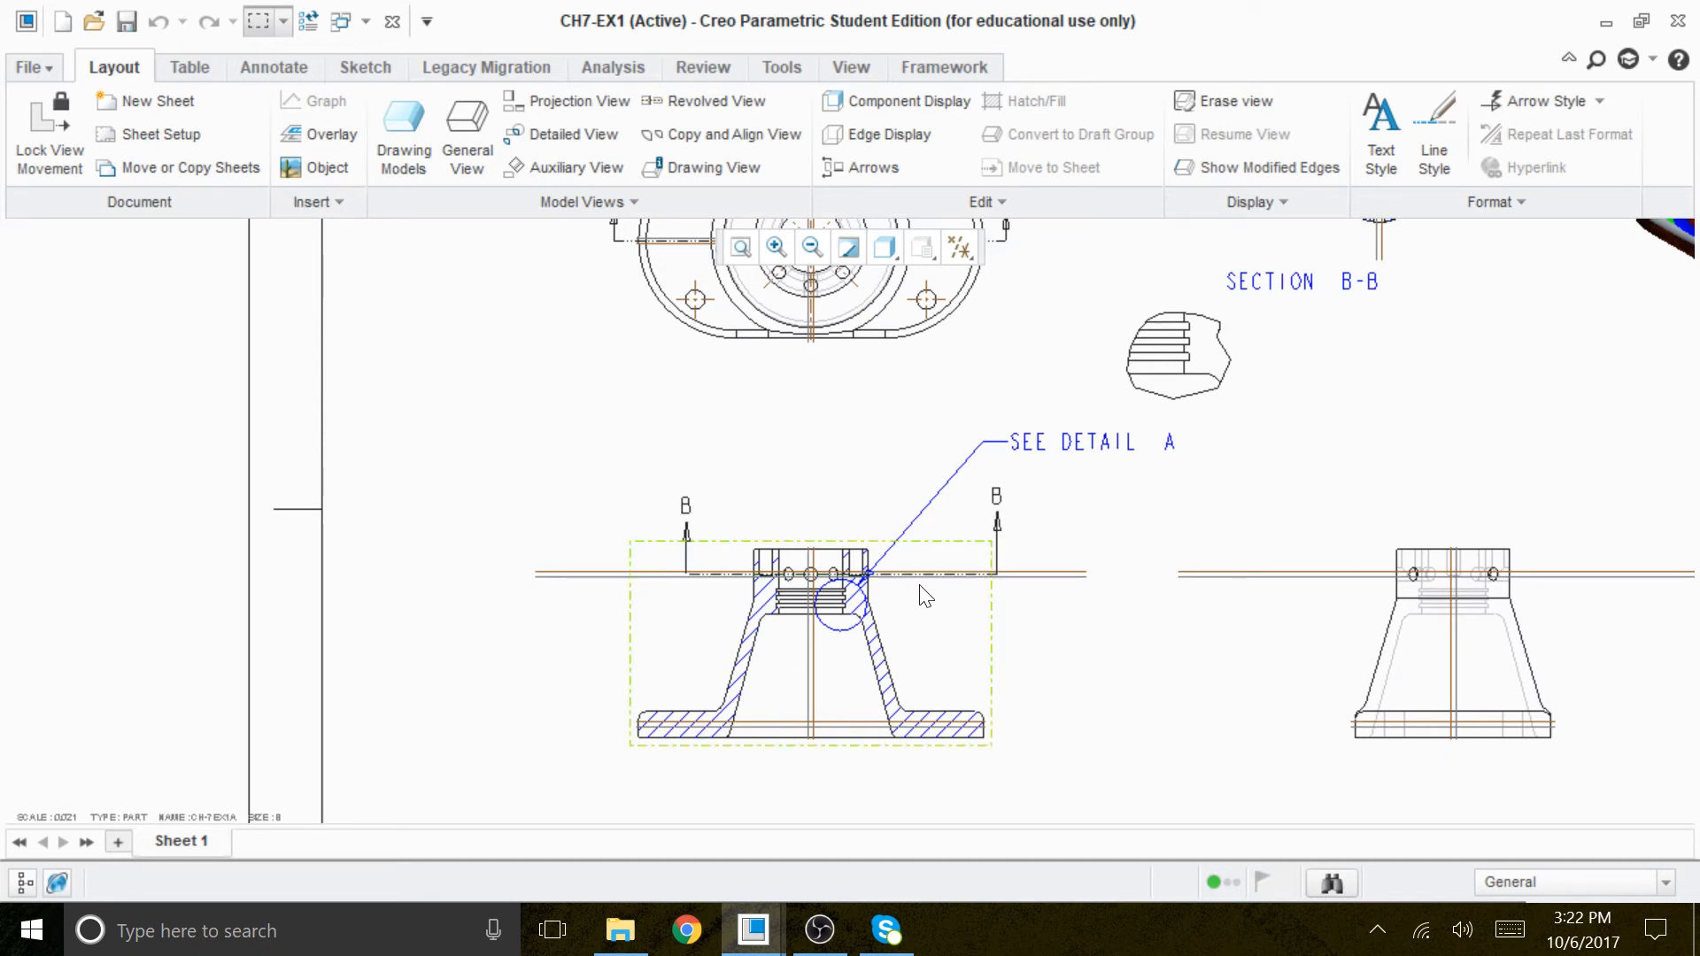
Shift the right-hand section B arrow slightly farther inward to shorten the cutting line on that side.
left_click(996, 523)
left_click_drag(997, 525, 956, 523)
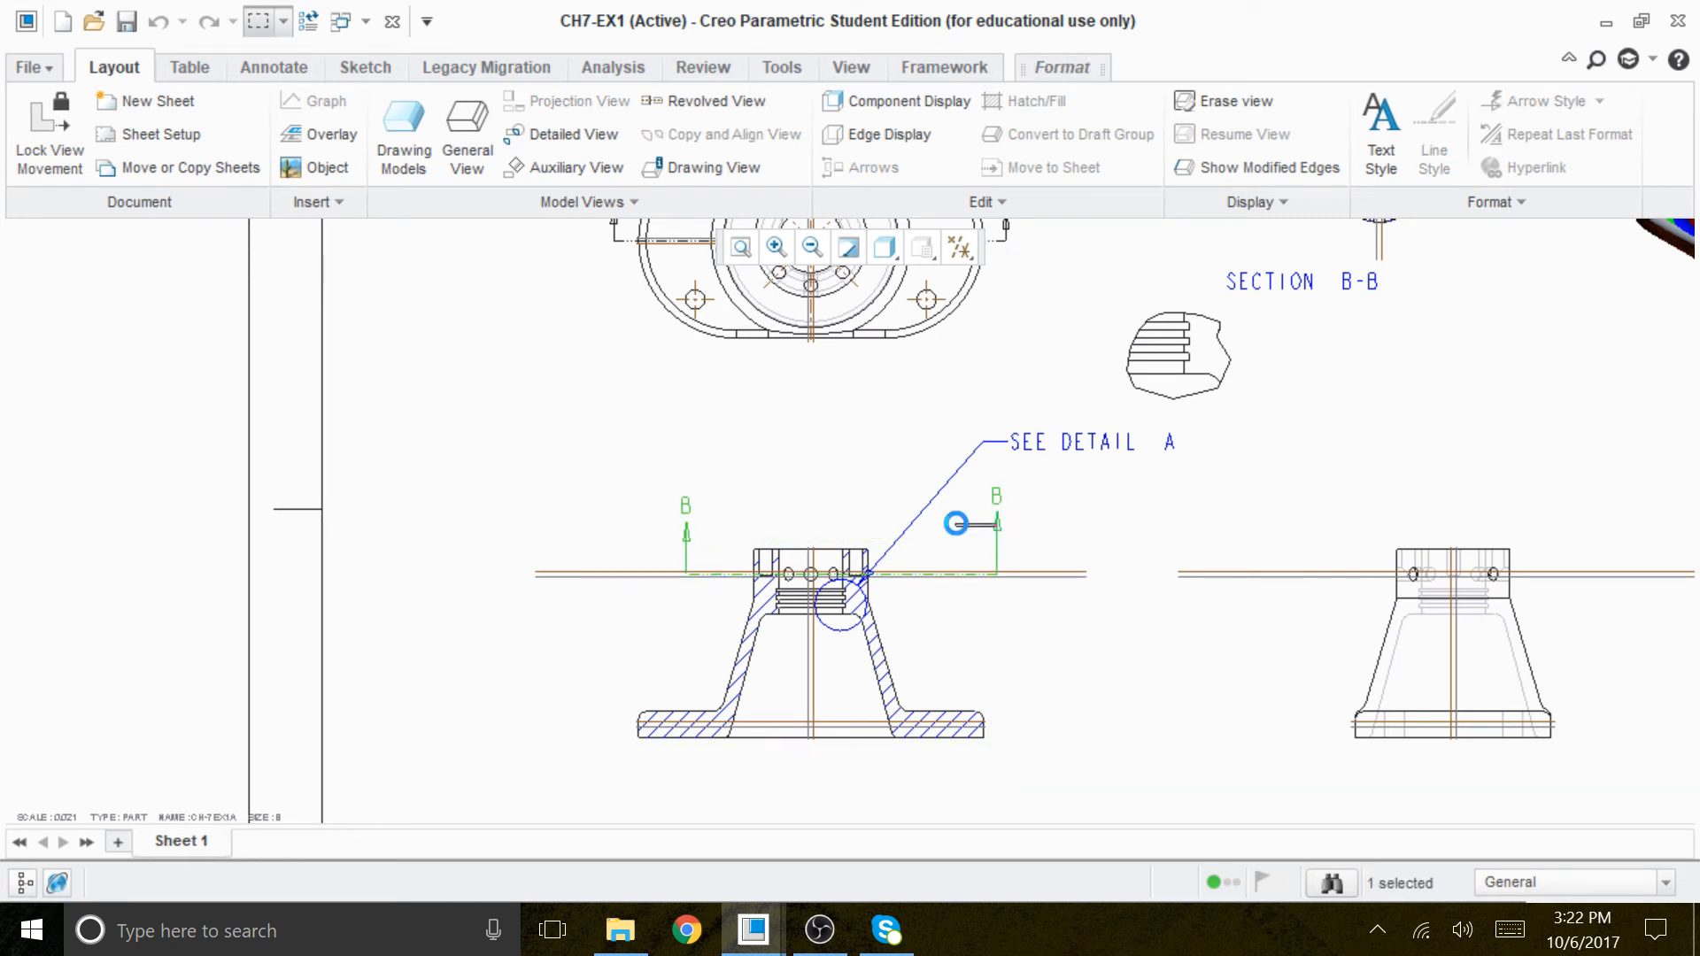
left_click(997, 528)
right_click(997, 524)
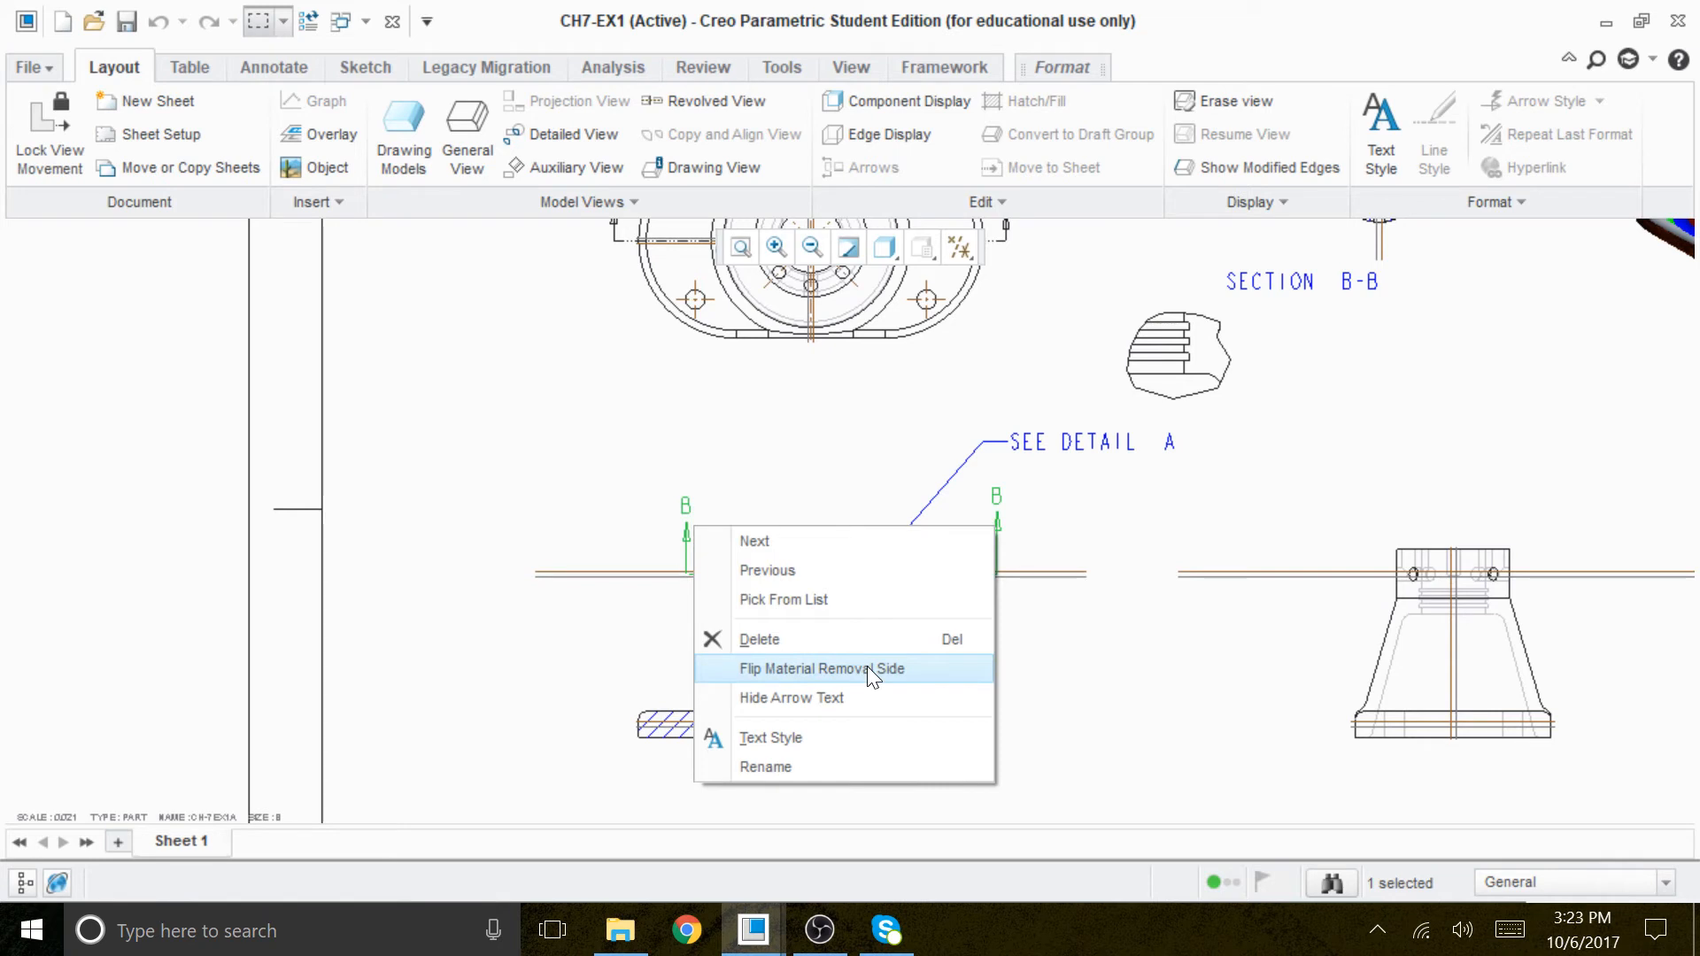
left_click(921, 686)
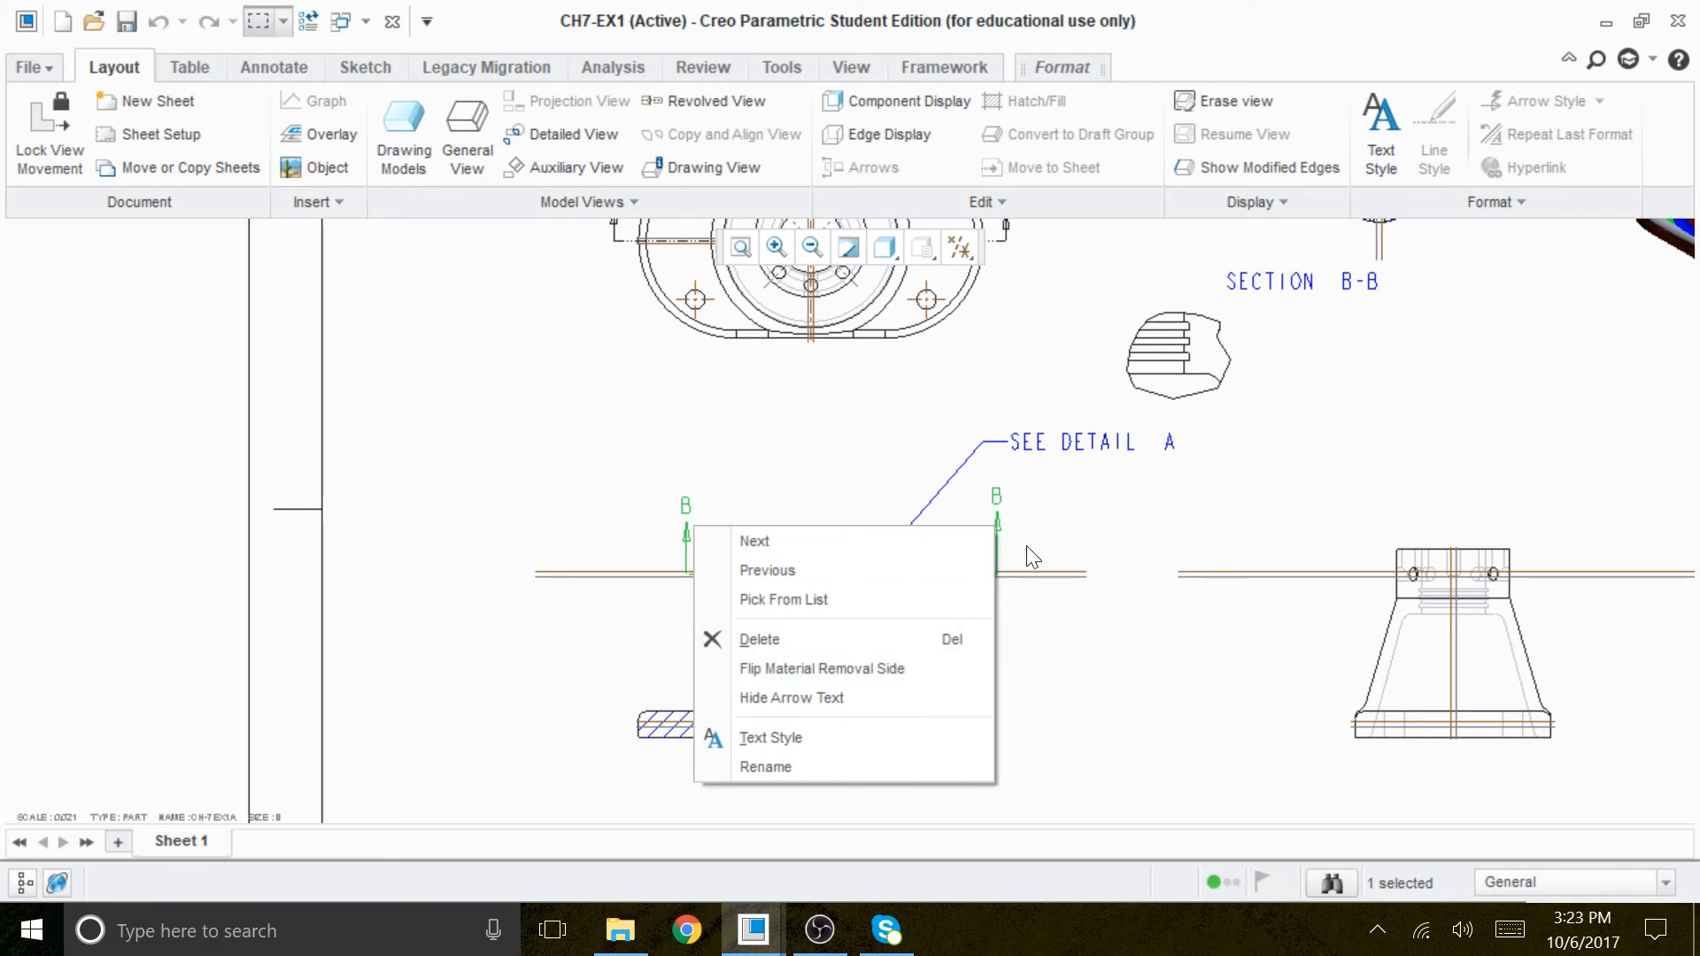
left_click_drag(983, 520, 963, 522)
left_click(1000, 660)
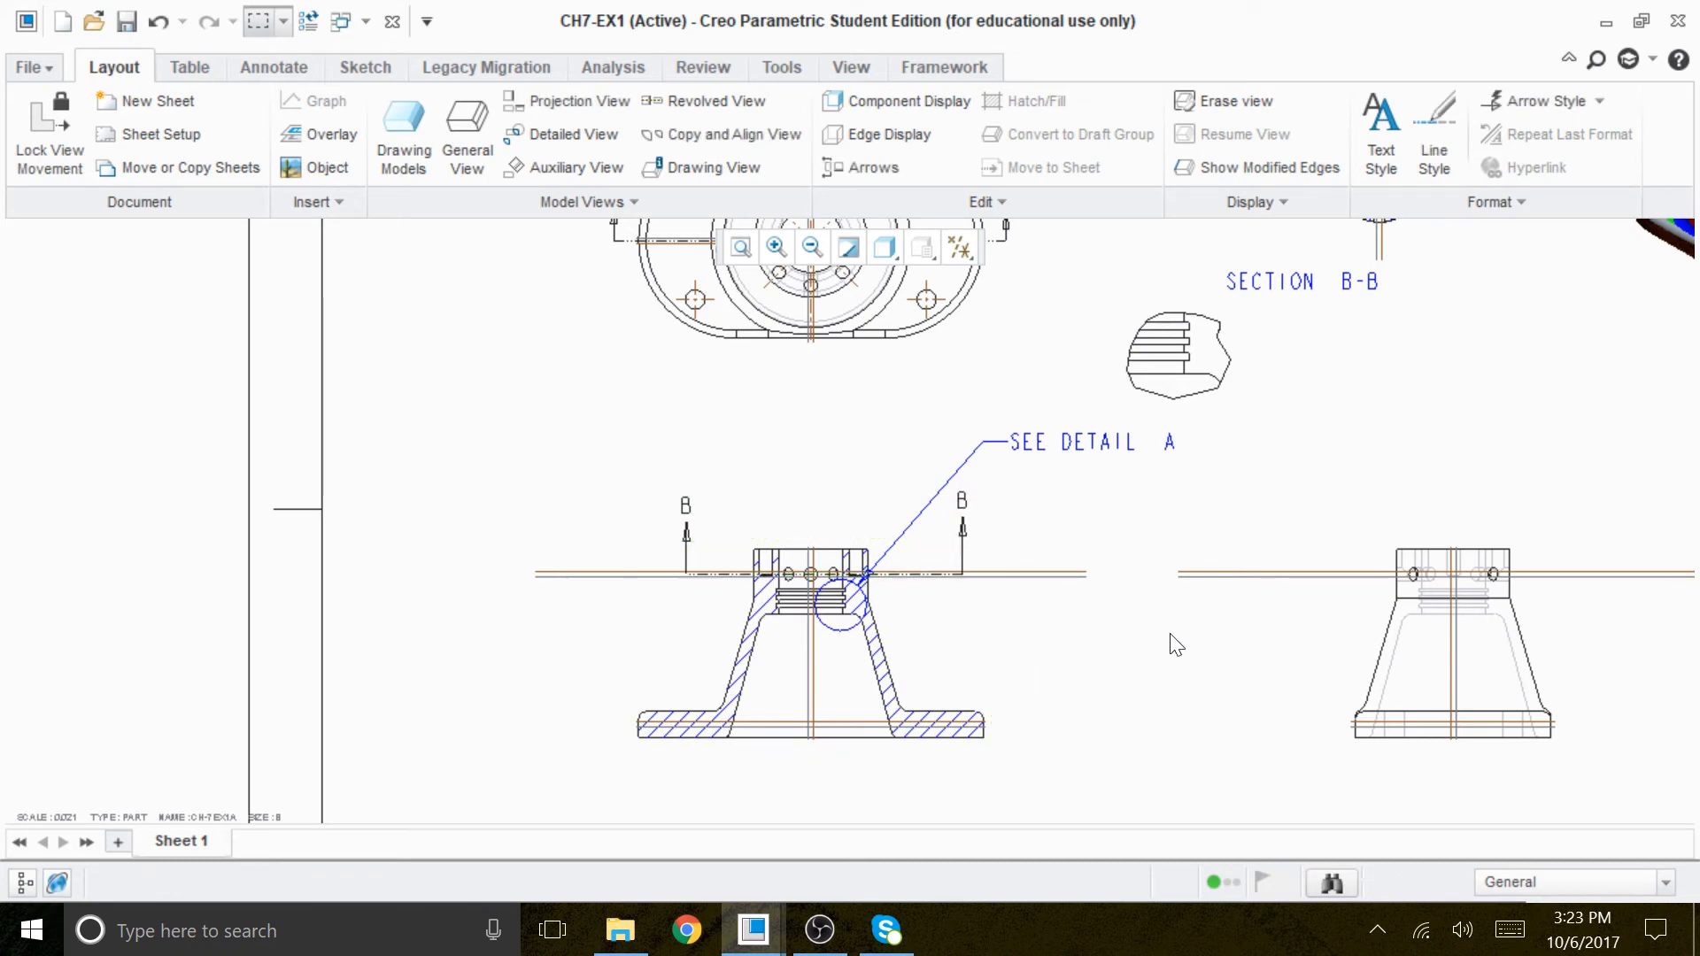
Turn off the display of datum planes in the drawing.
scroll(1159, 518, "down", 1)
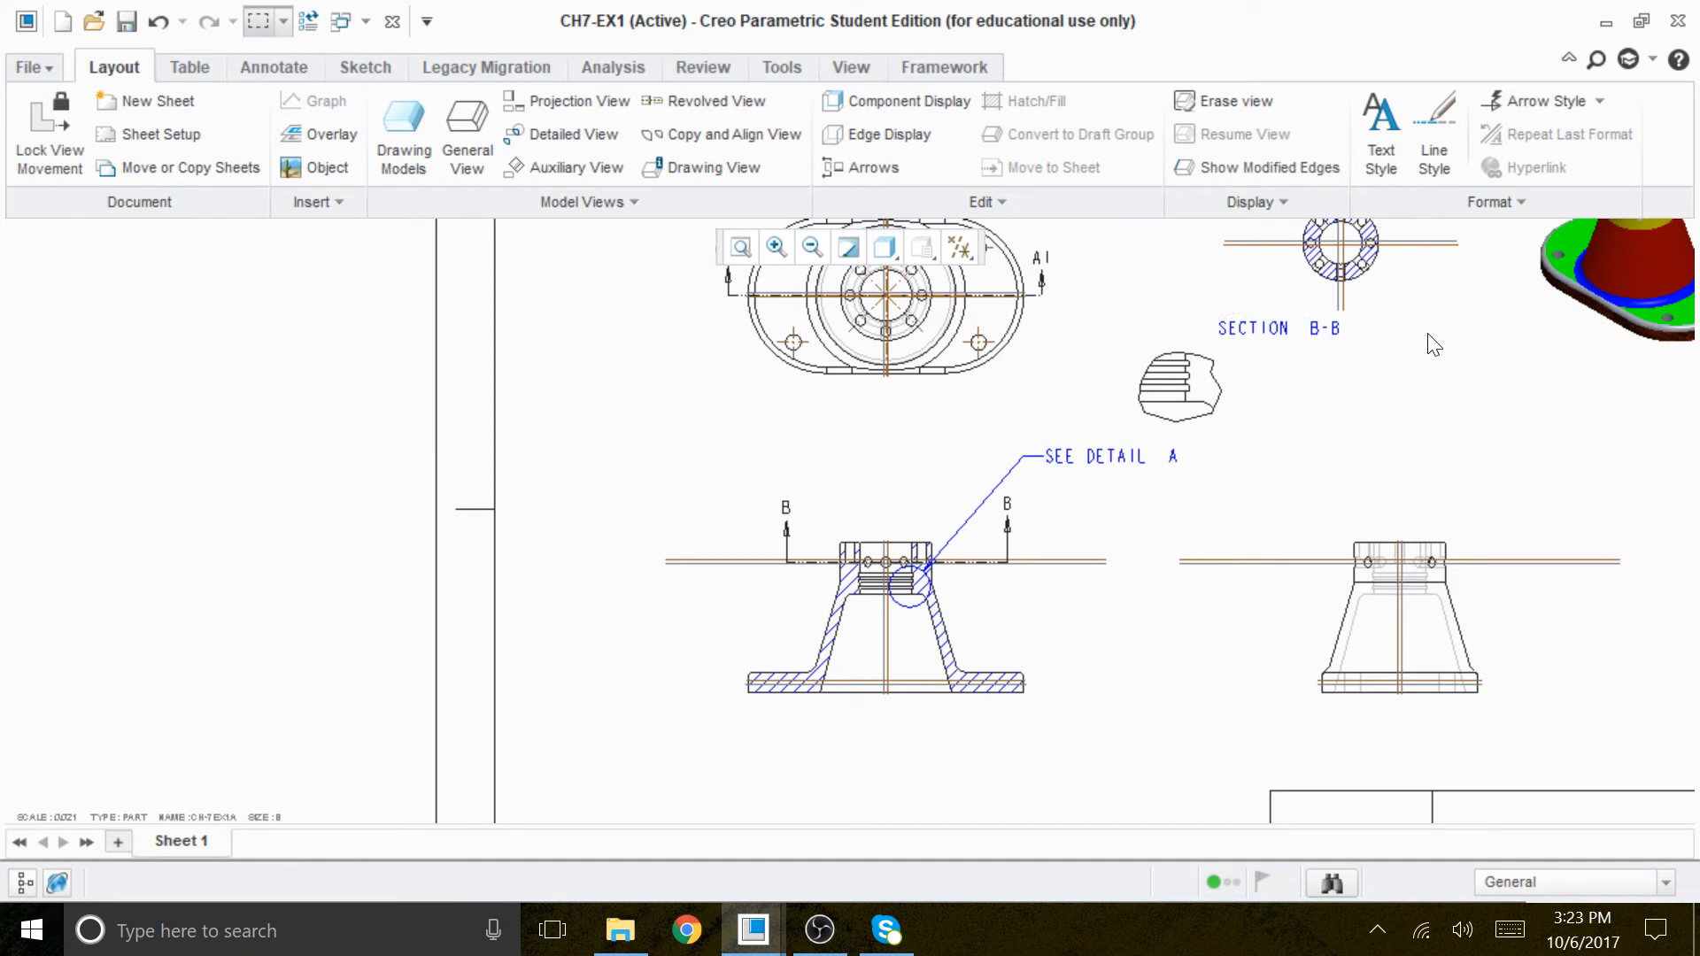
middle_click_drag(1421, 314, 1292, 447)
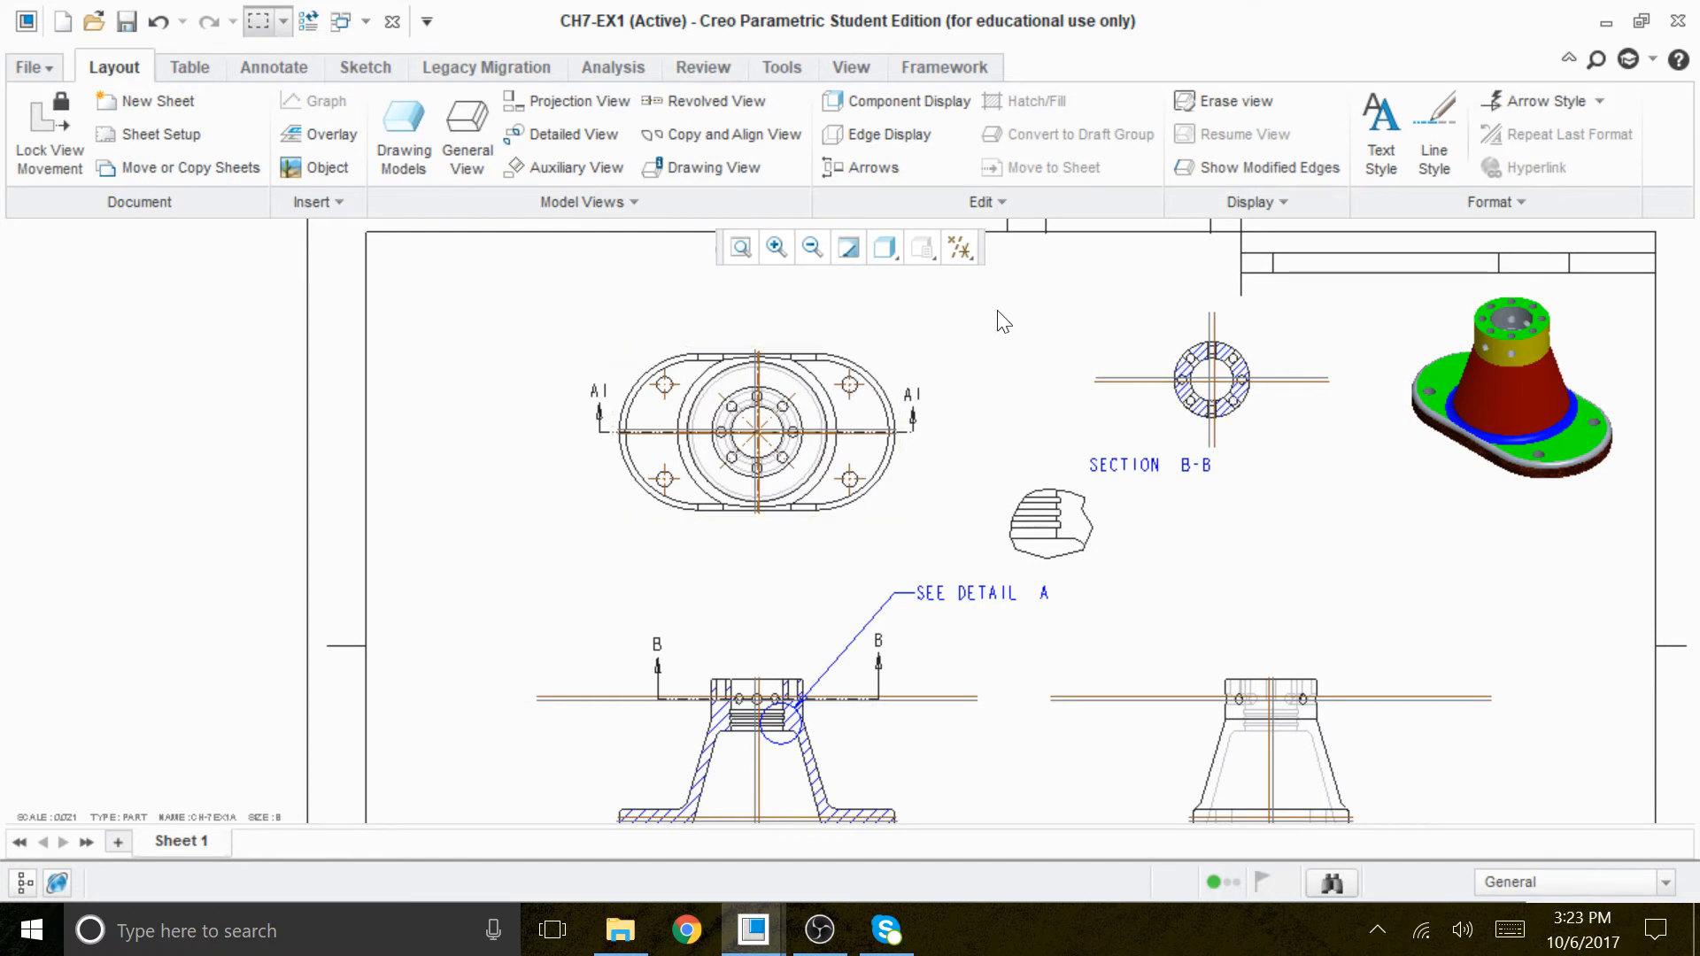
left_click(958, 252)
left_click(920, 280)
left_click(921, 279)
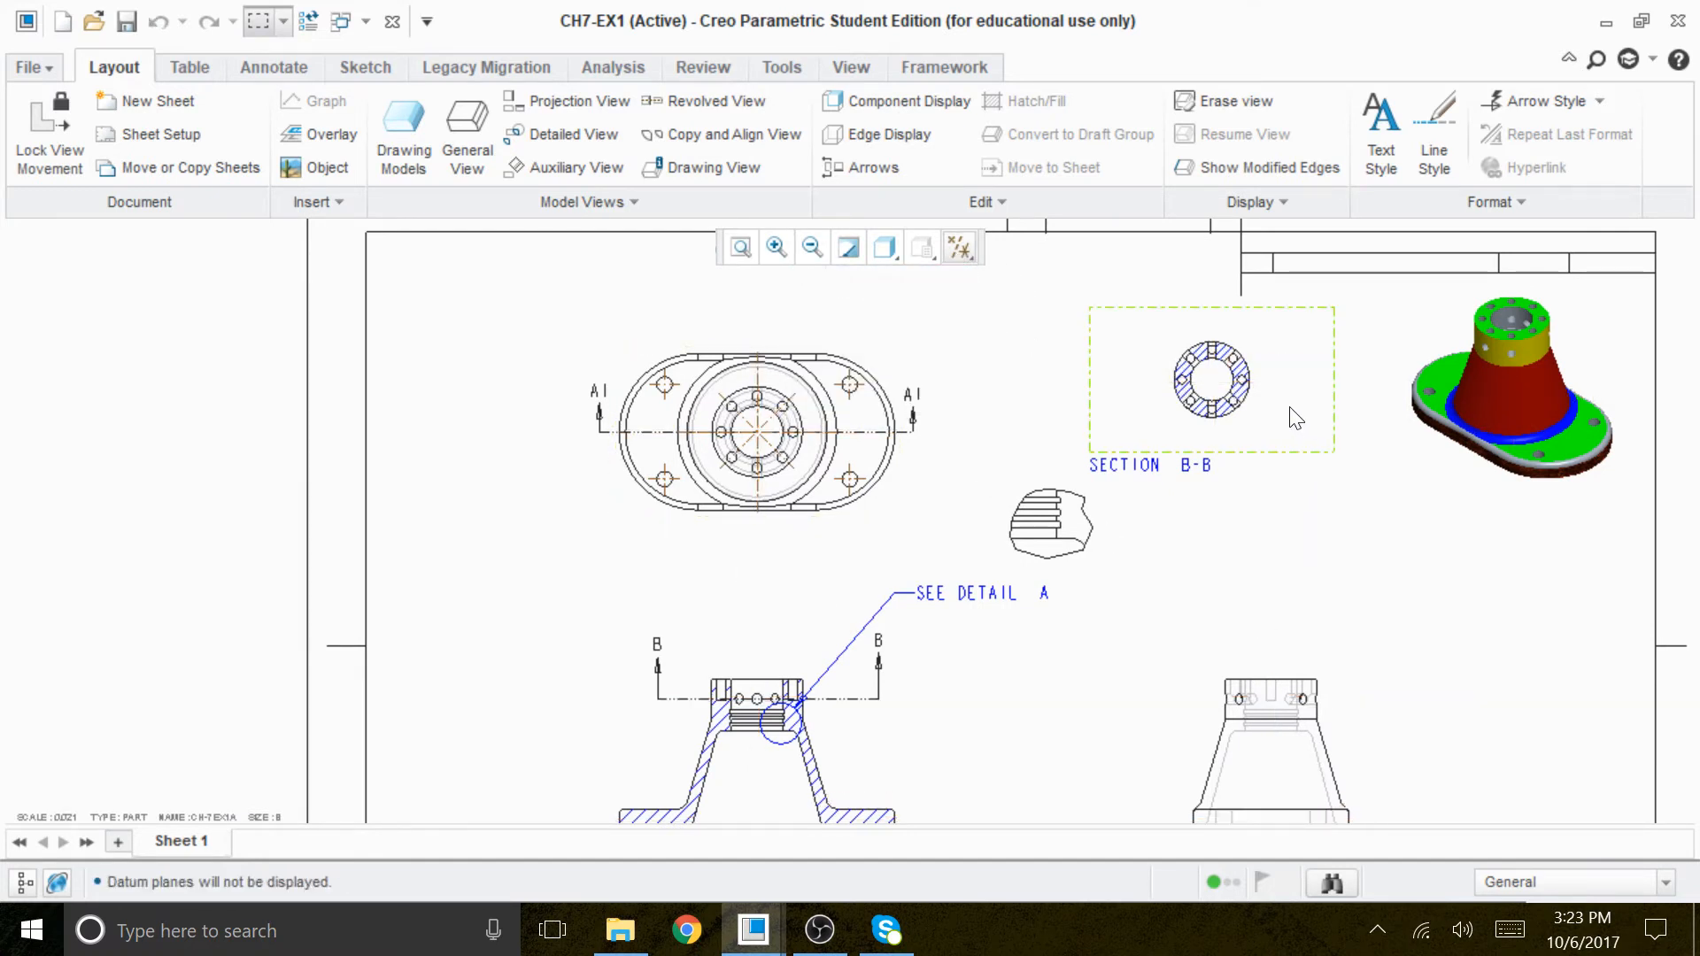
Show the model annotation for the central axis A_1 in the SECTION B-B view.
scroll(1252, 382, "up", 3)
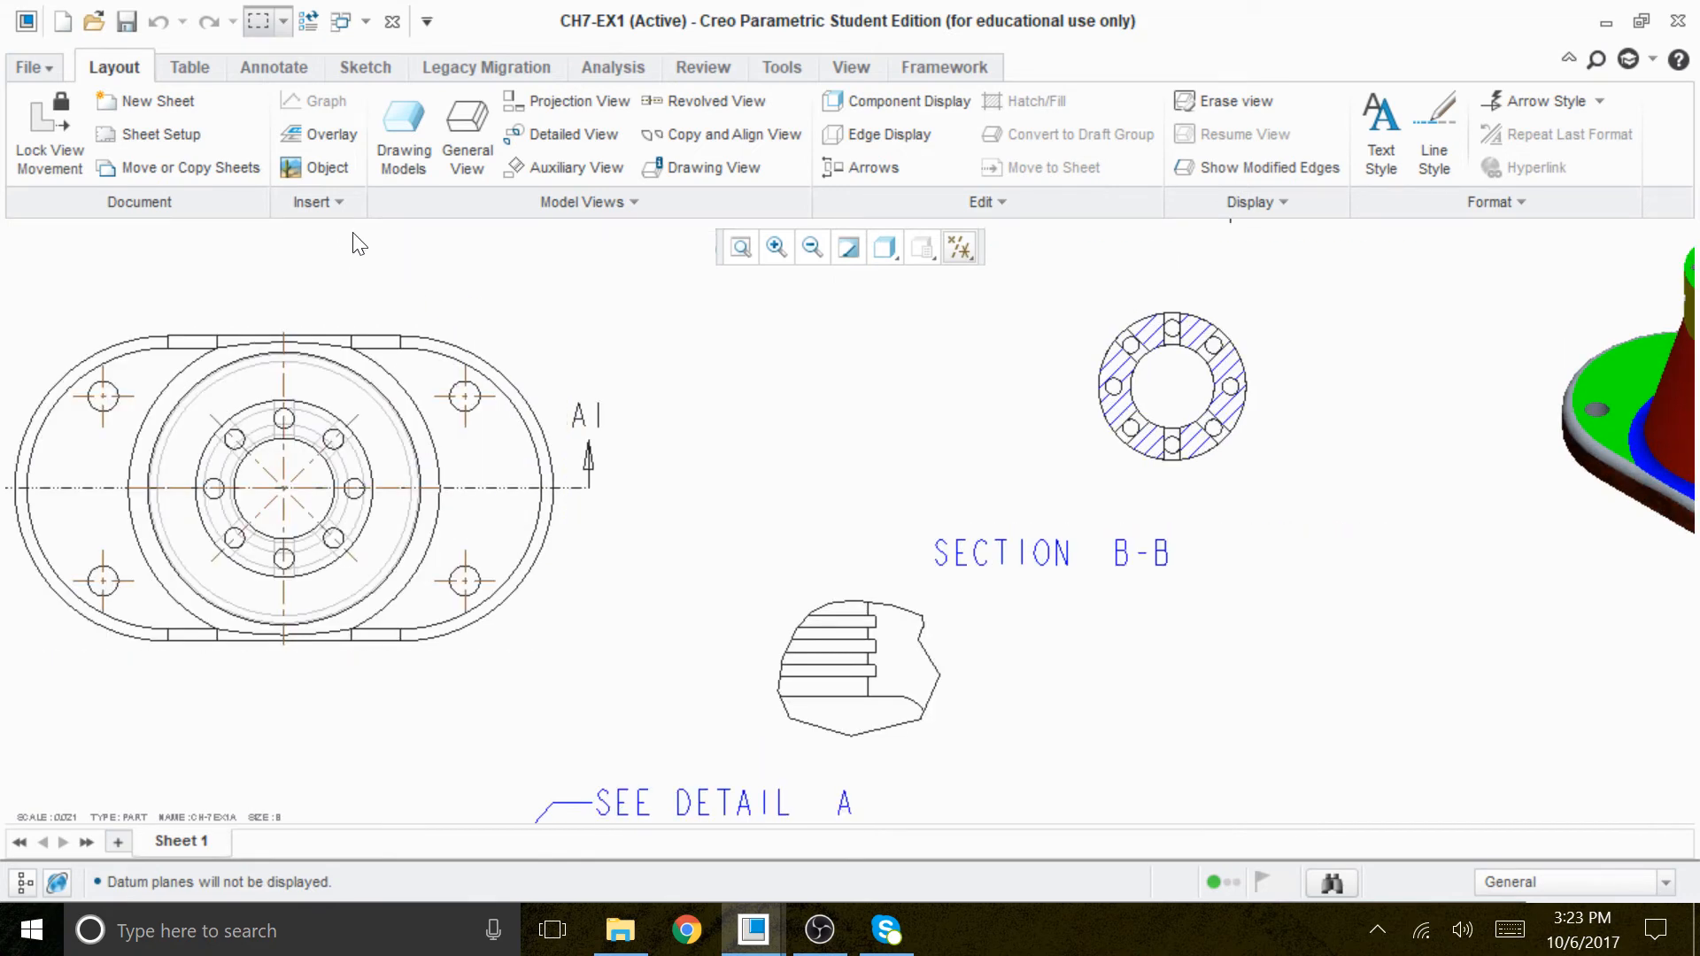
left_click(268, 65)
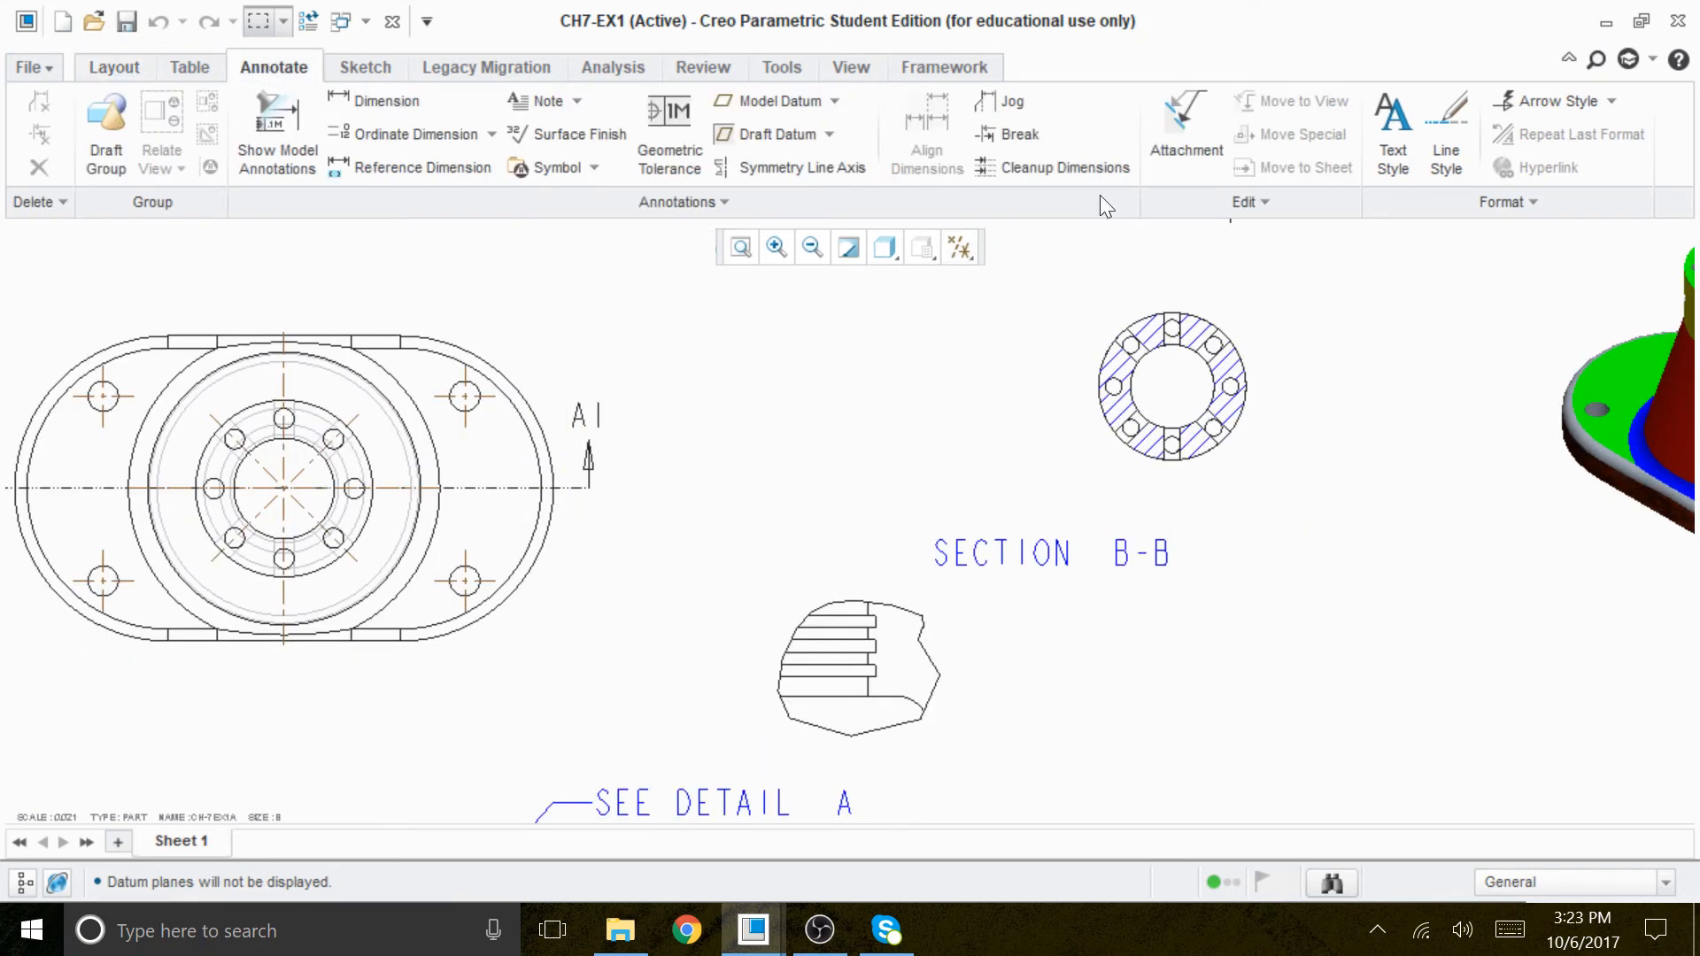
left_click(269, 136)
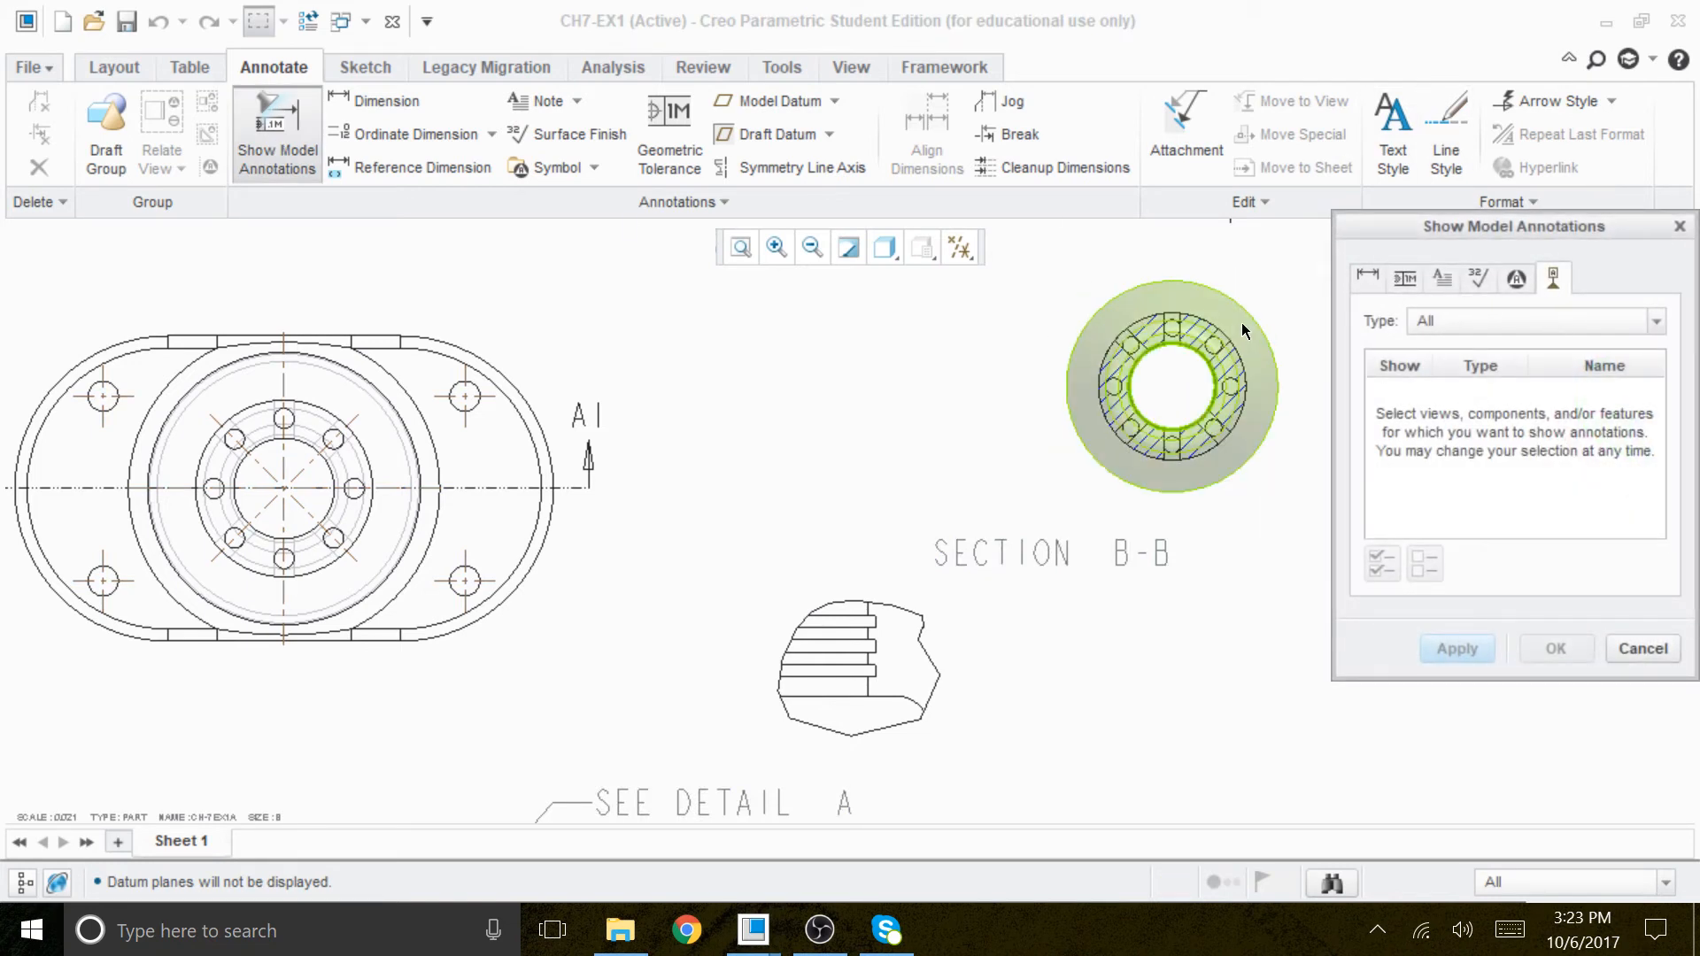
left_click(1241, 323)
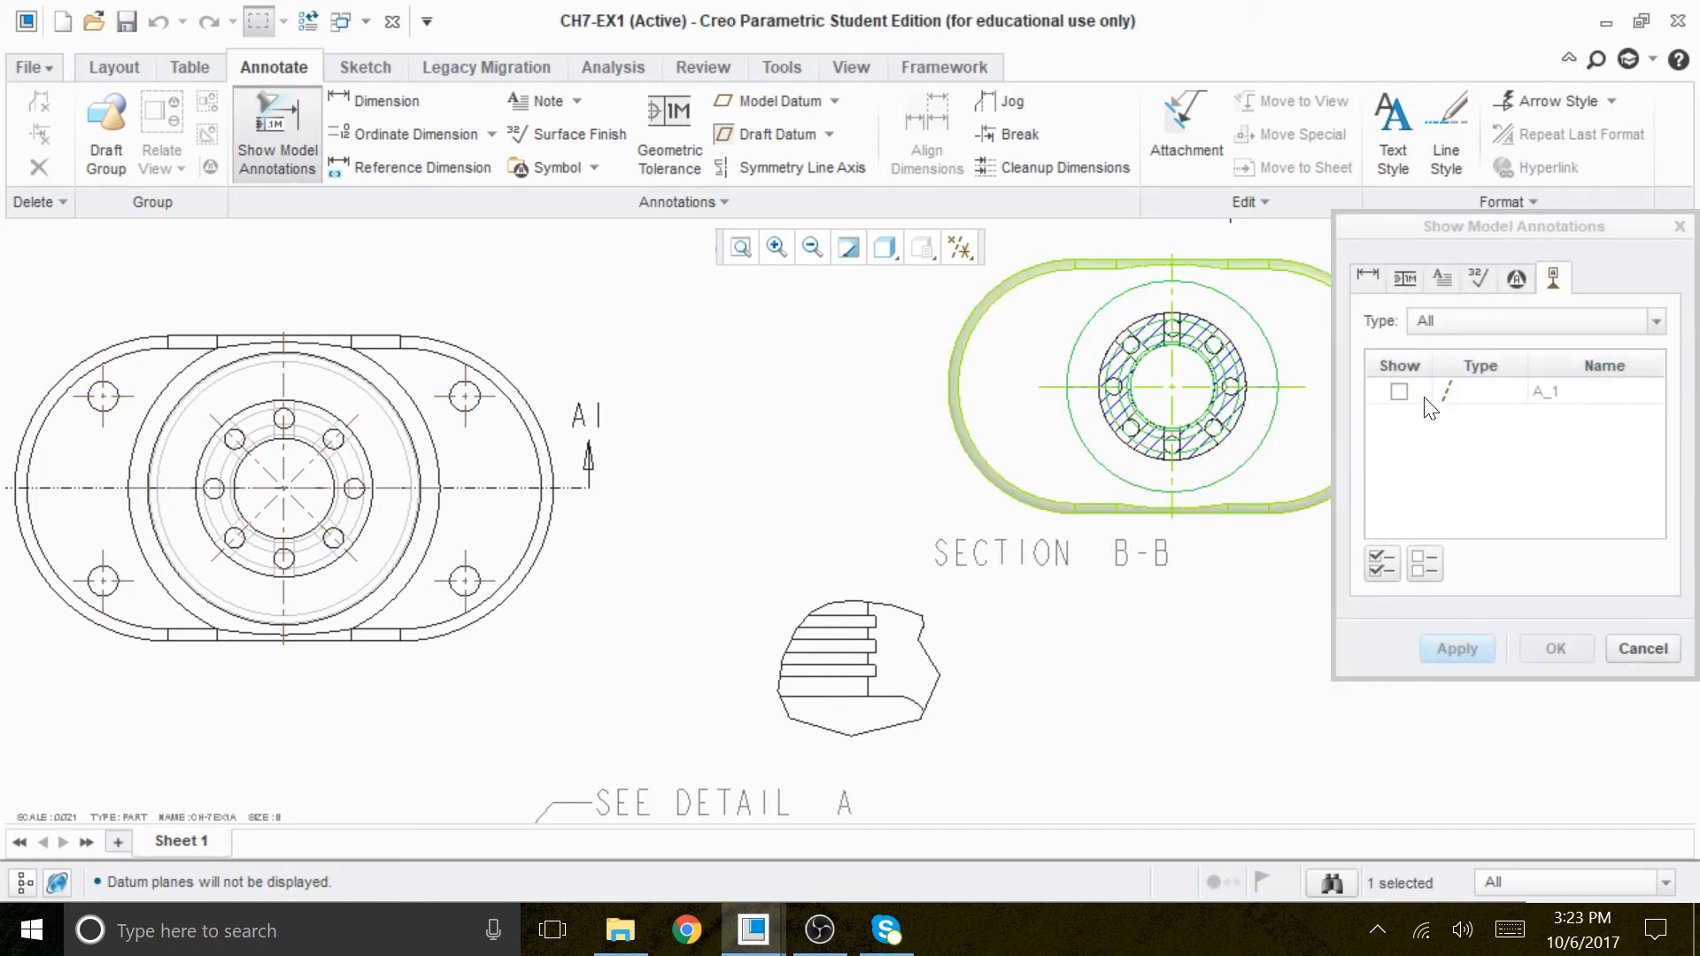
left_click(1398, 392)
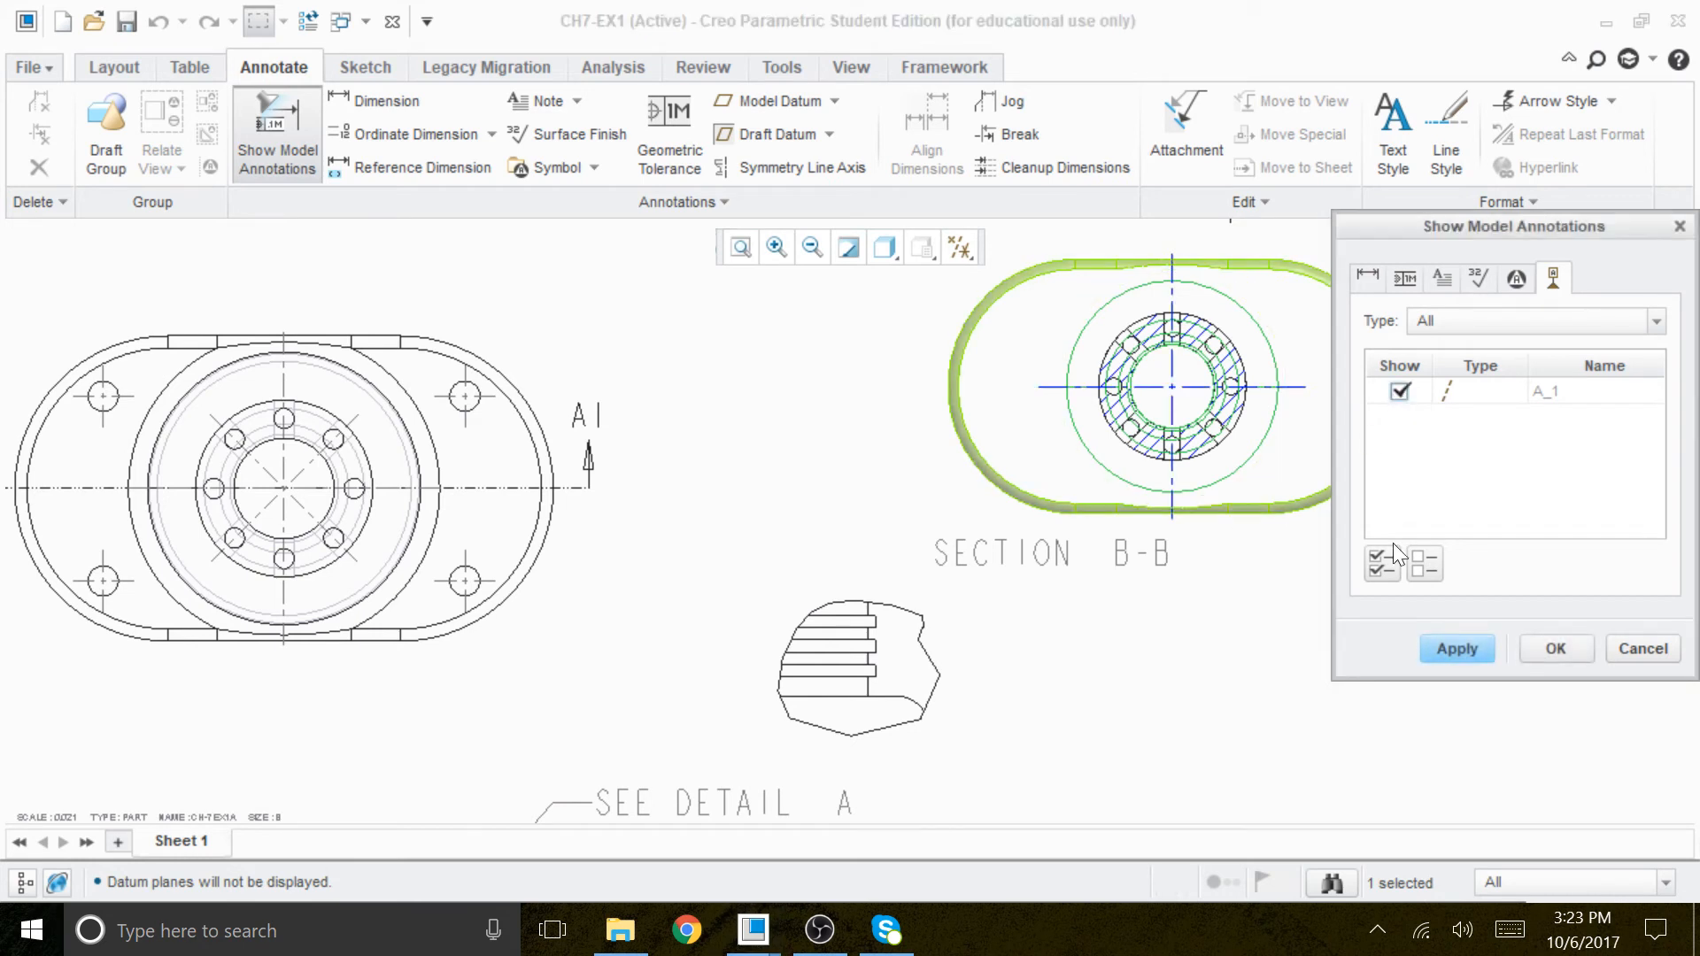
left_click(1453, 648)
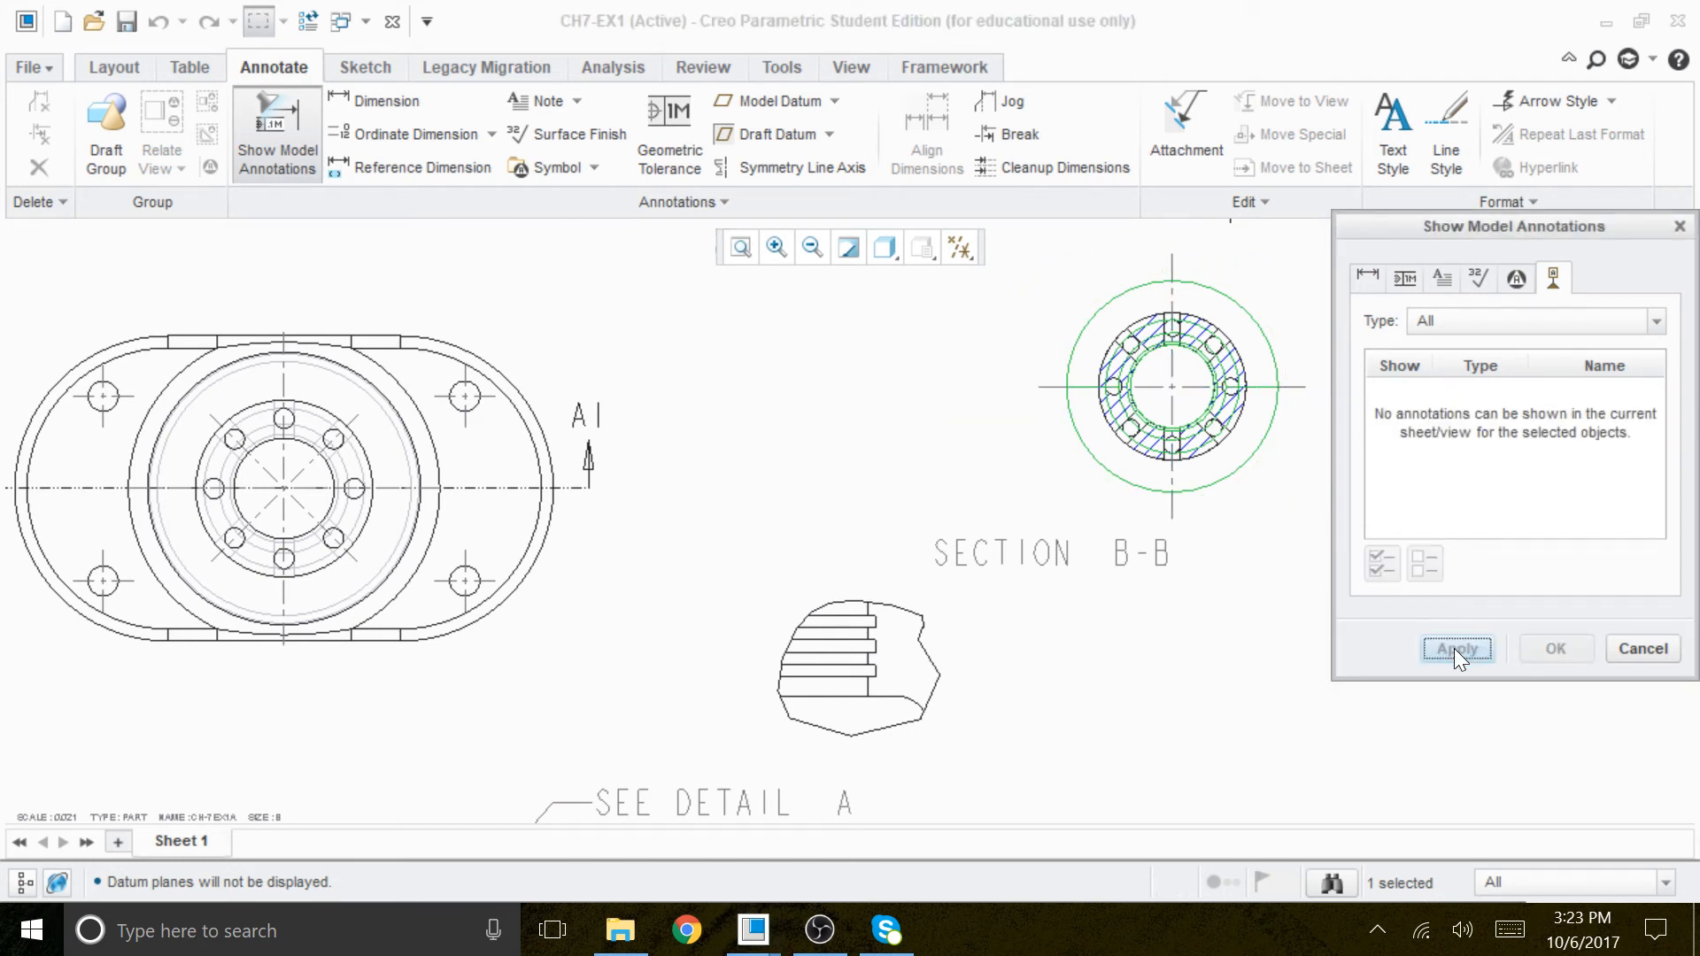
left_click(1213, 346)
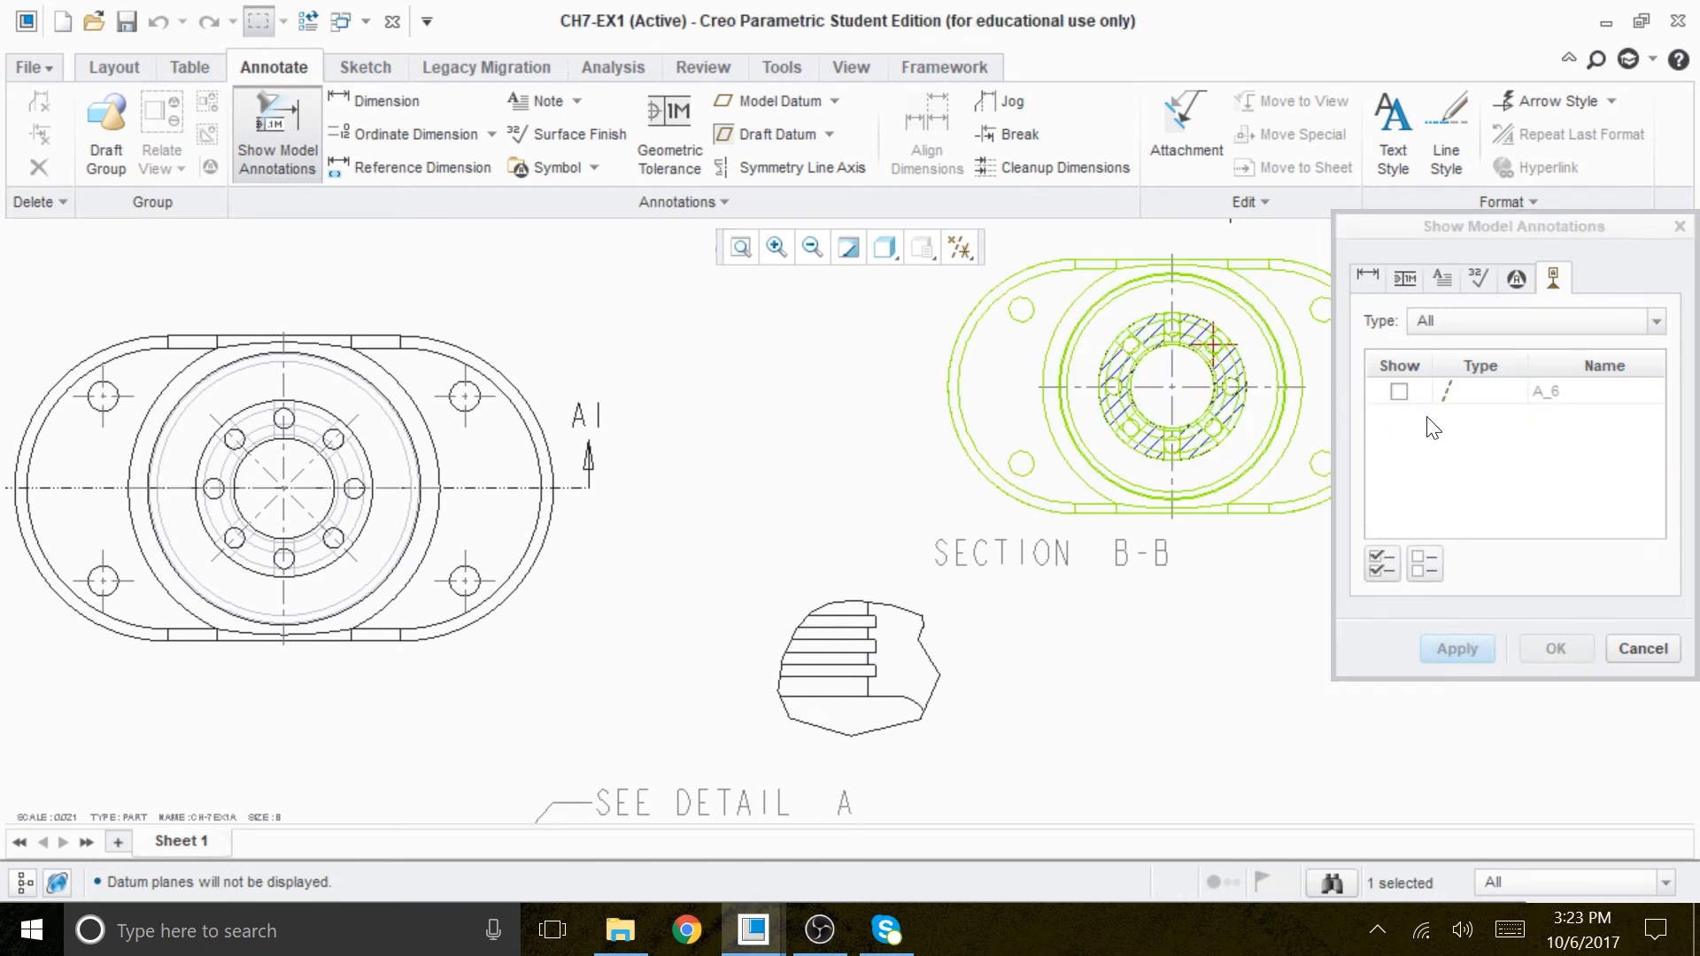
left_click(1630, 645)
left_click(1288, 491)
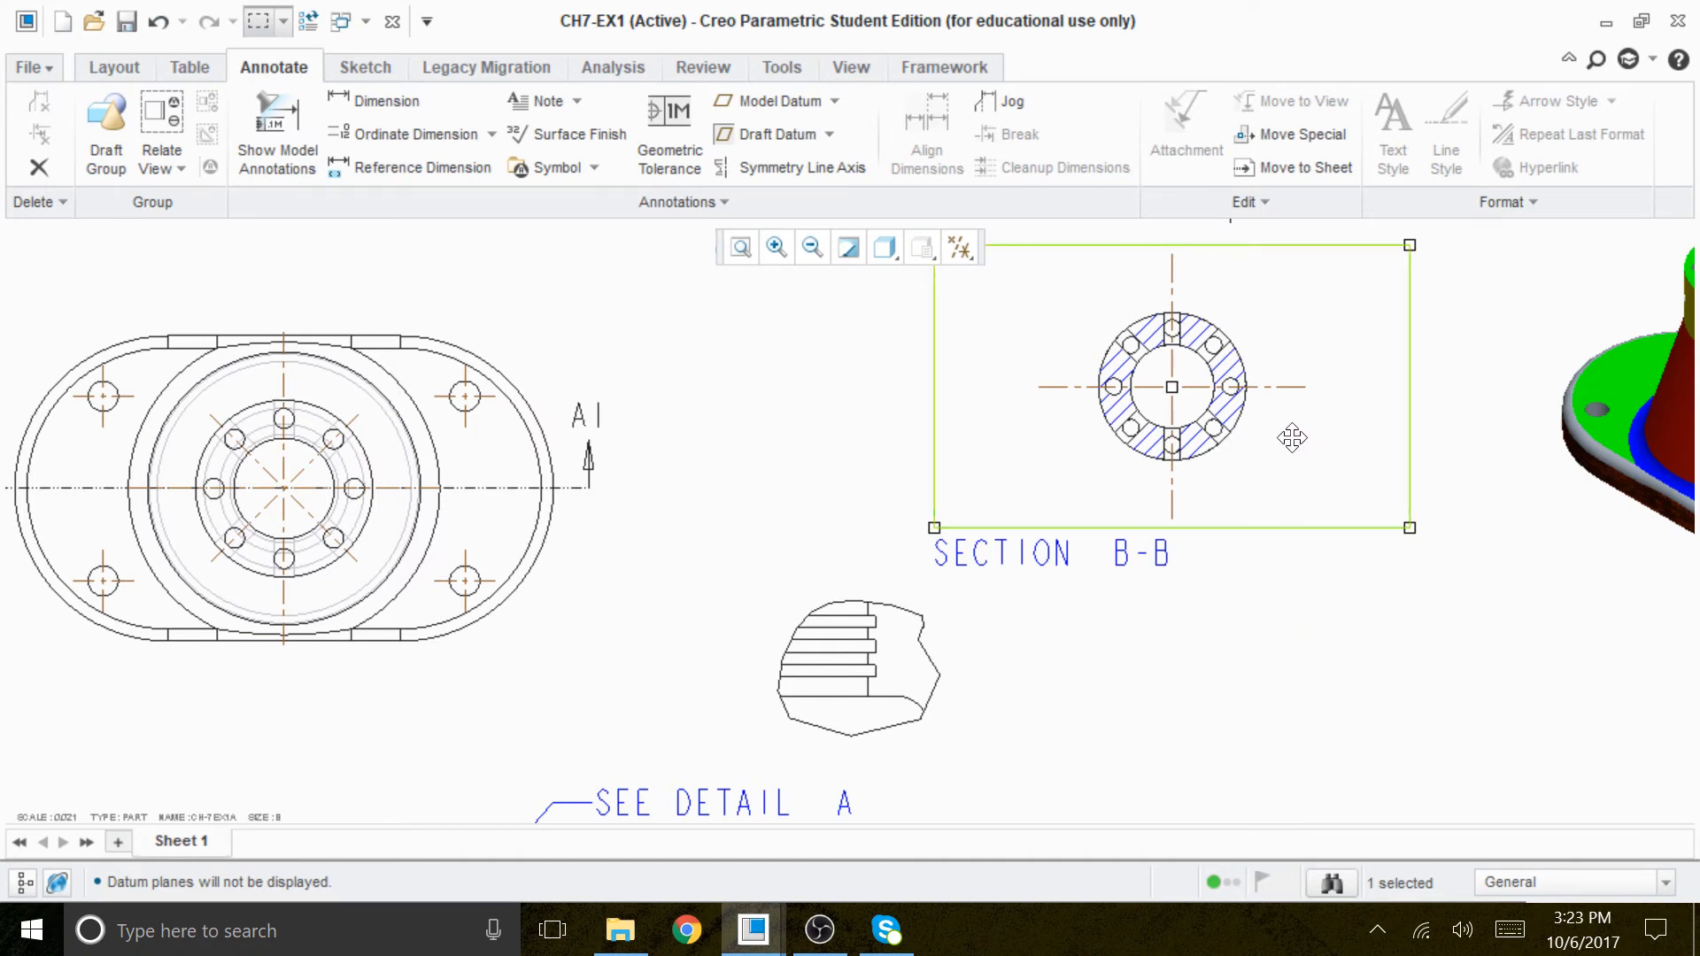
Move the SECTION B-B label up and to the left so it sits closer beneath its view.
left_click(1472, 613)
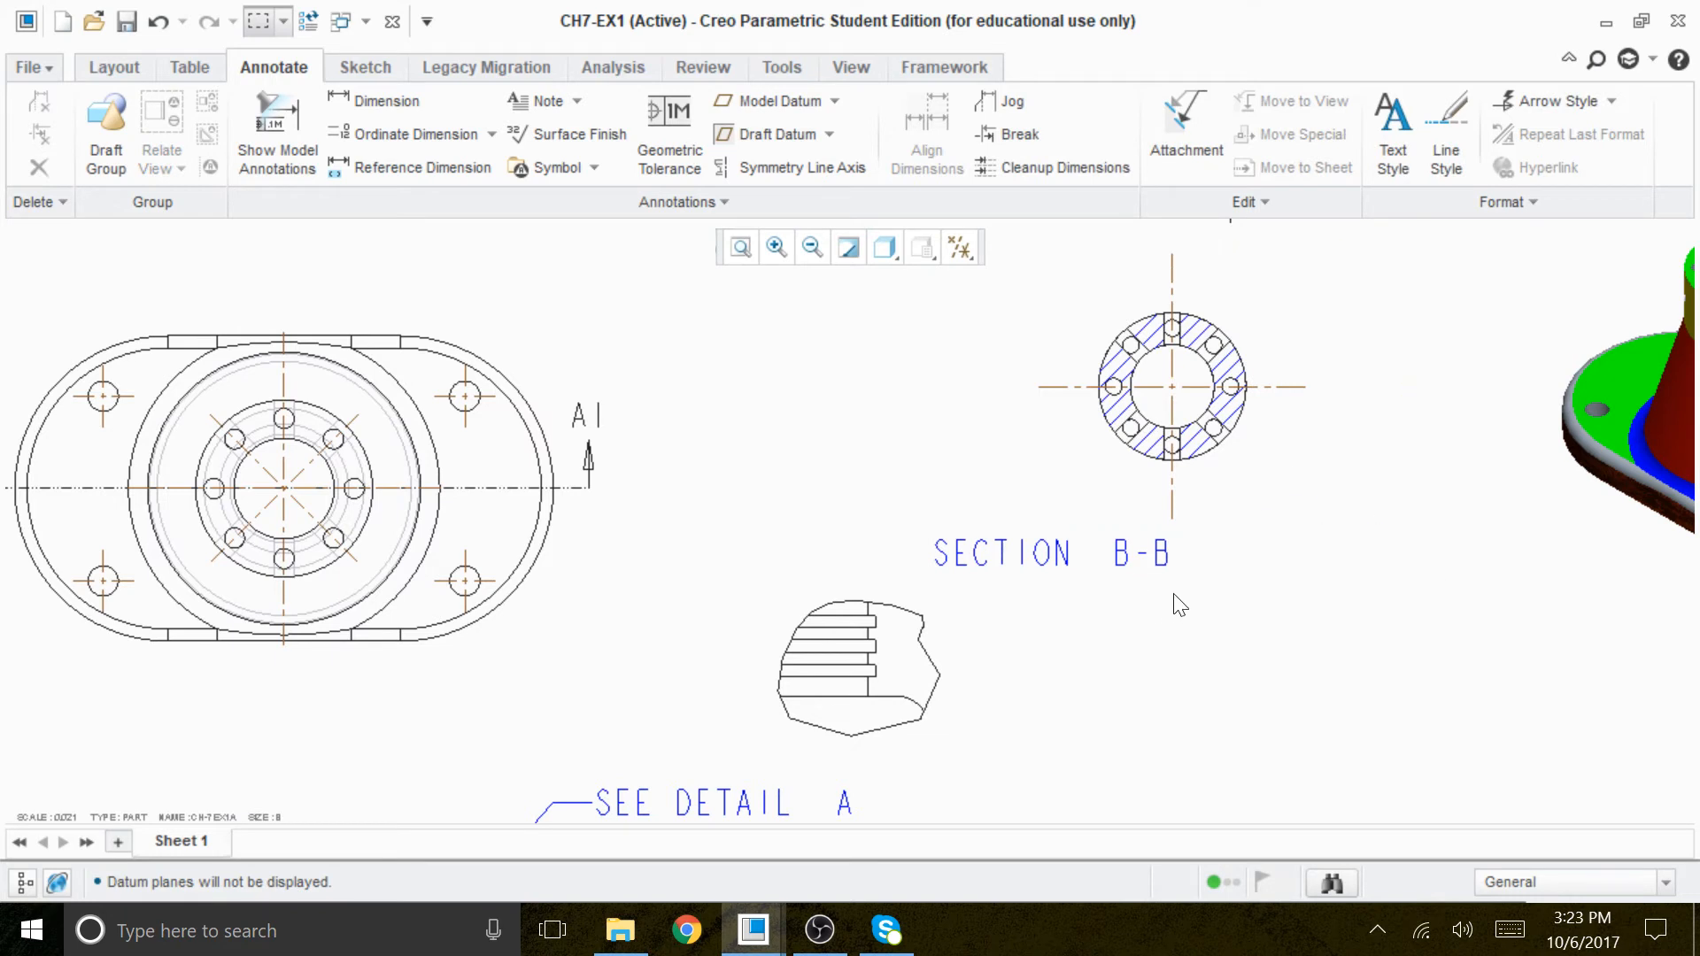
left_click(1090, 567)
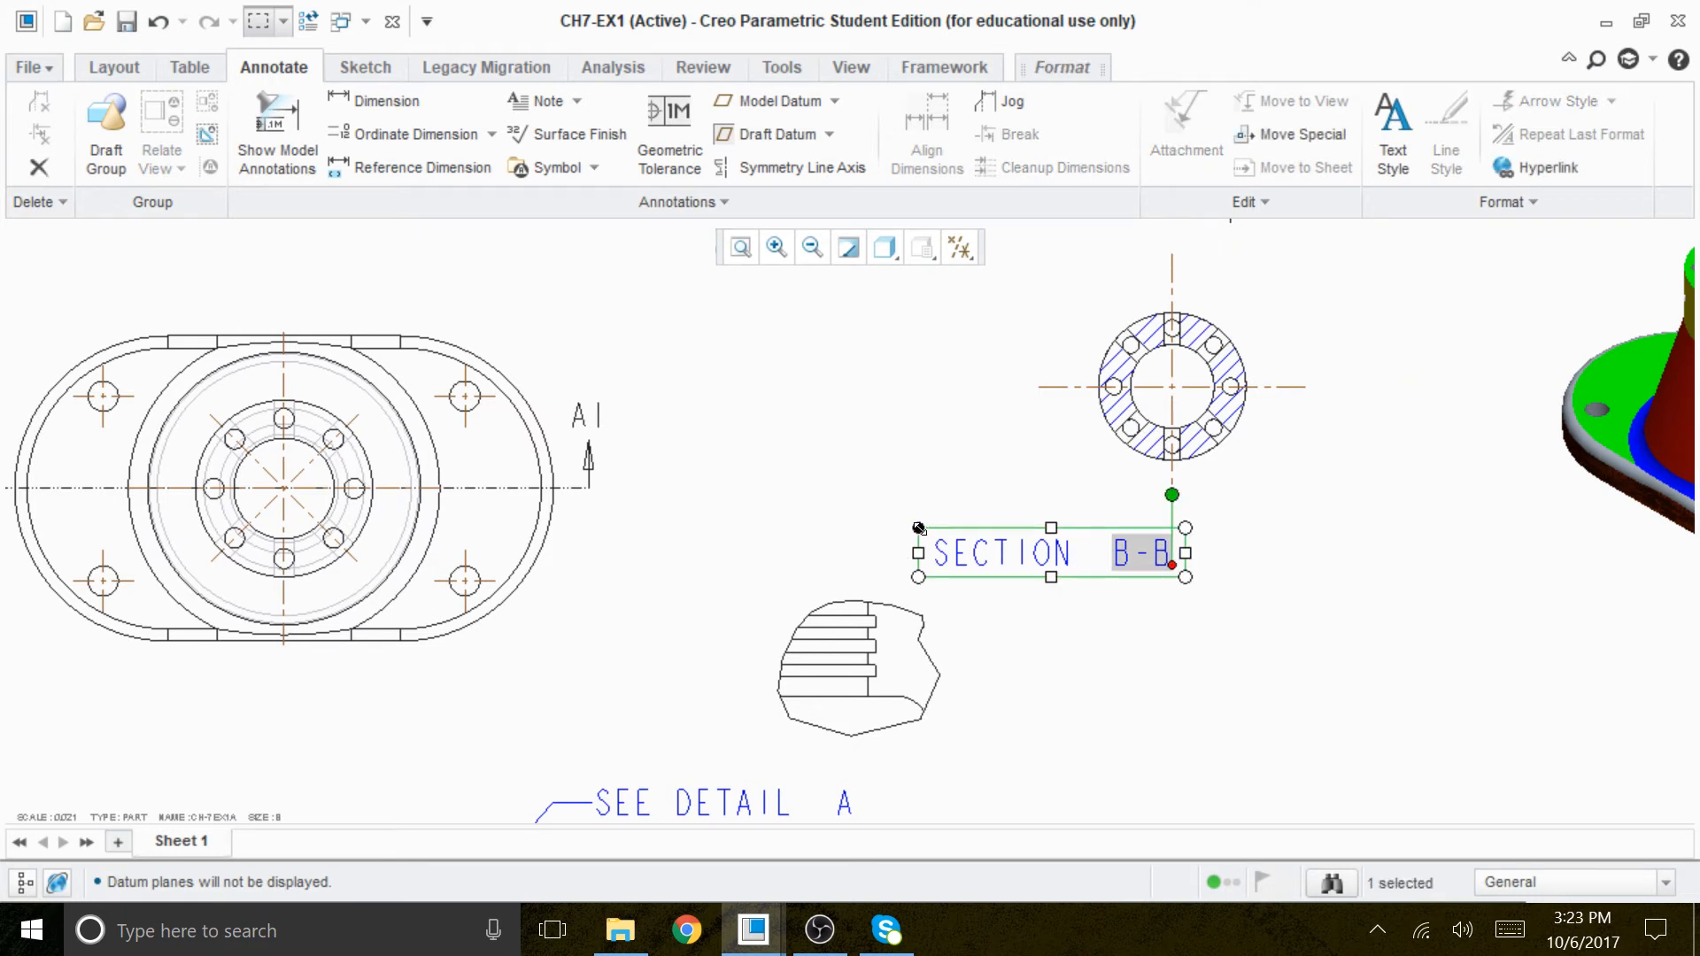
left_click_drag(953, 534, 903, 492)
left_click(1013, 622)
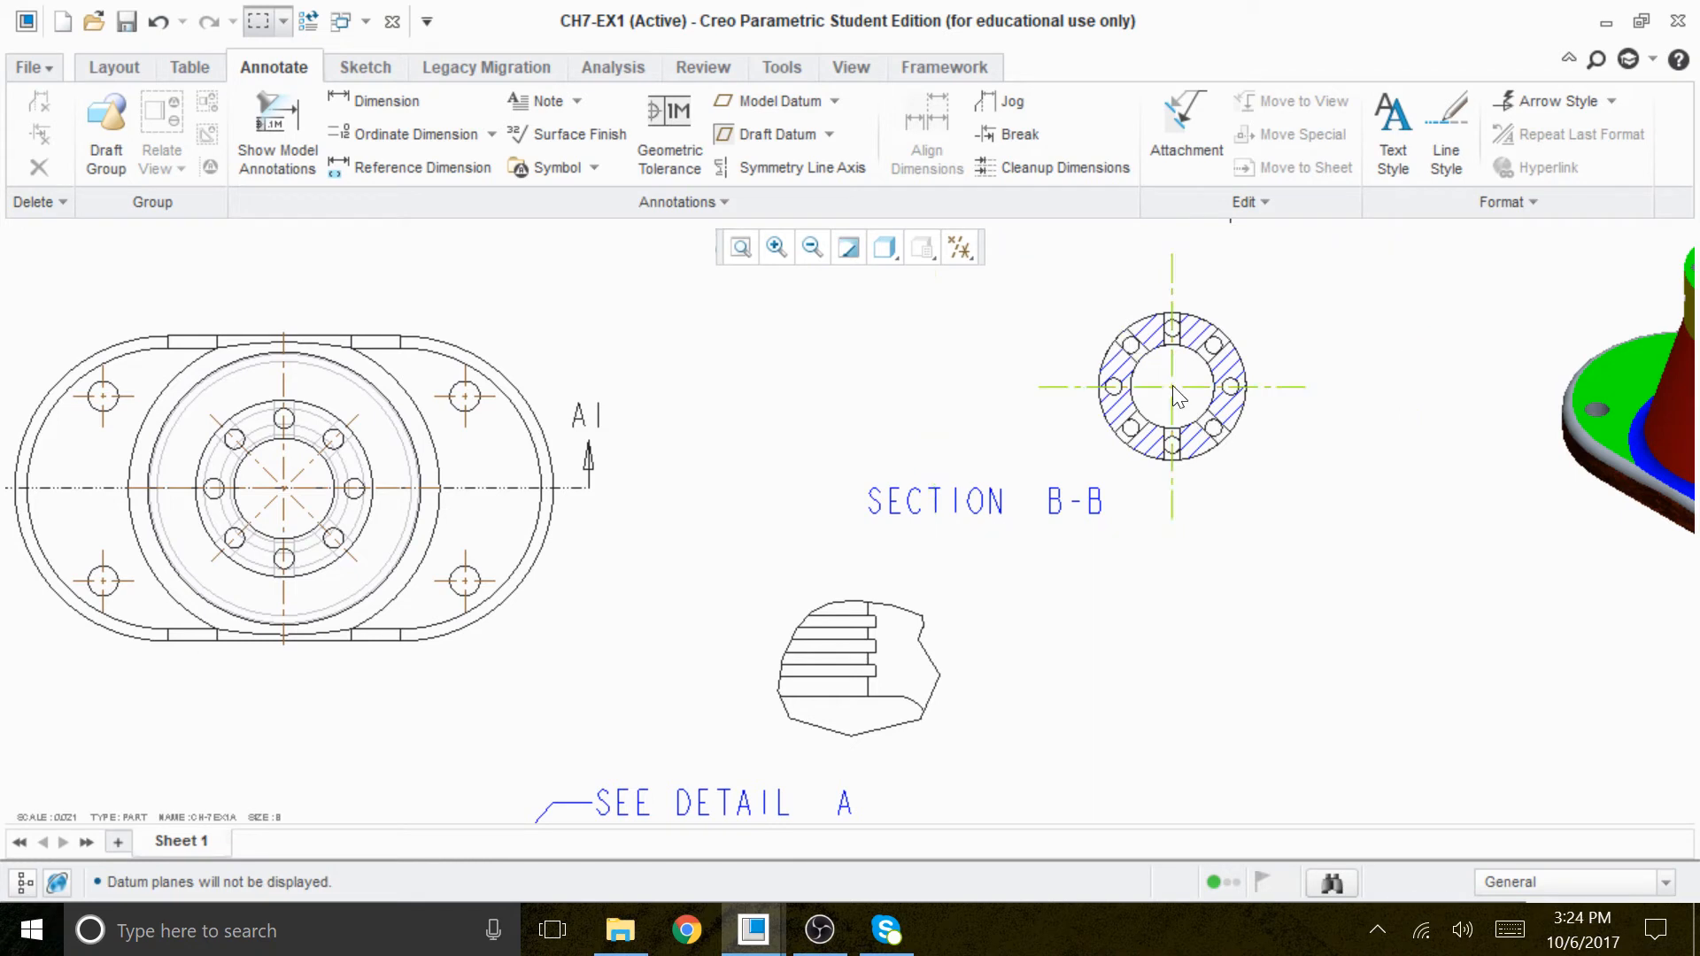
Show the model annotation for the diagonal hole axis in the SECTION B-B view.
left_click(299, 138)
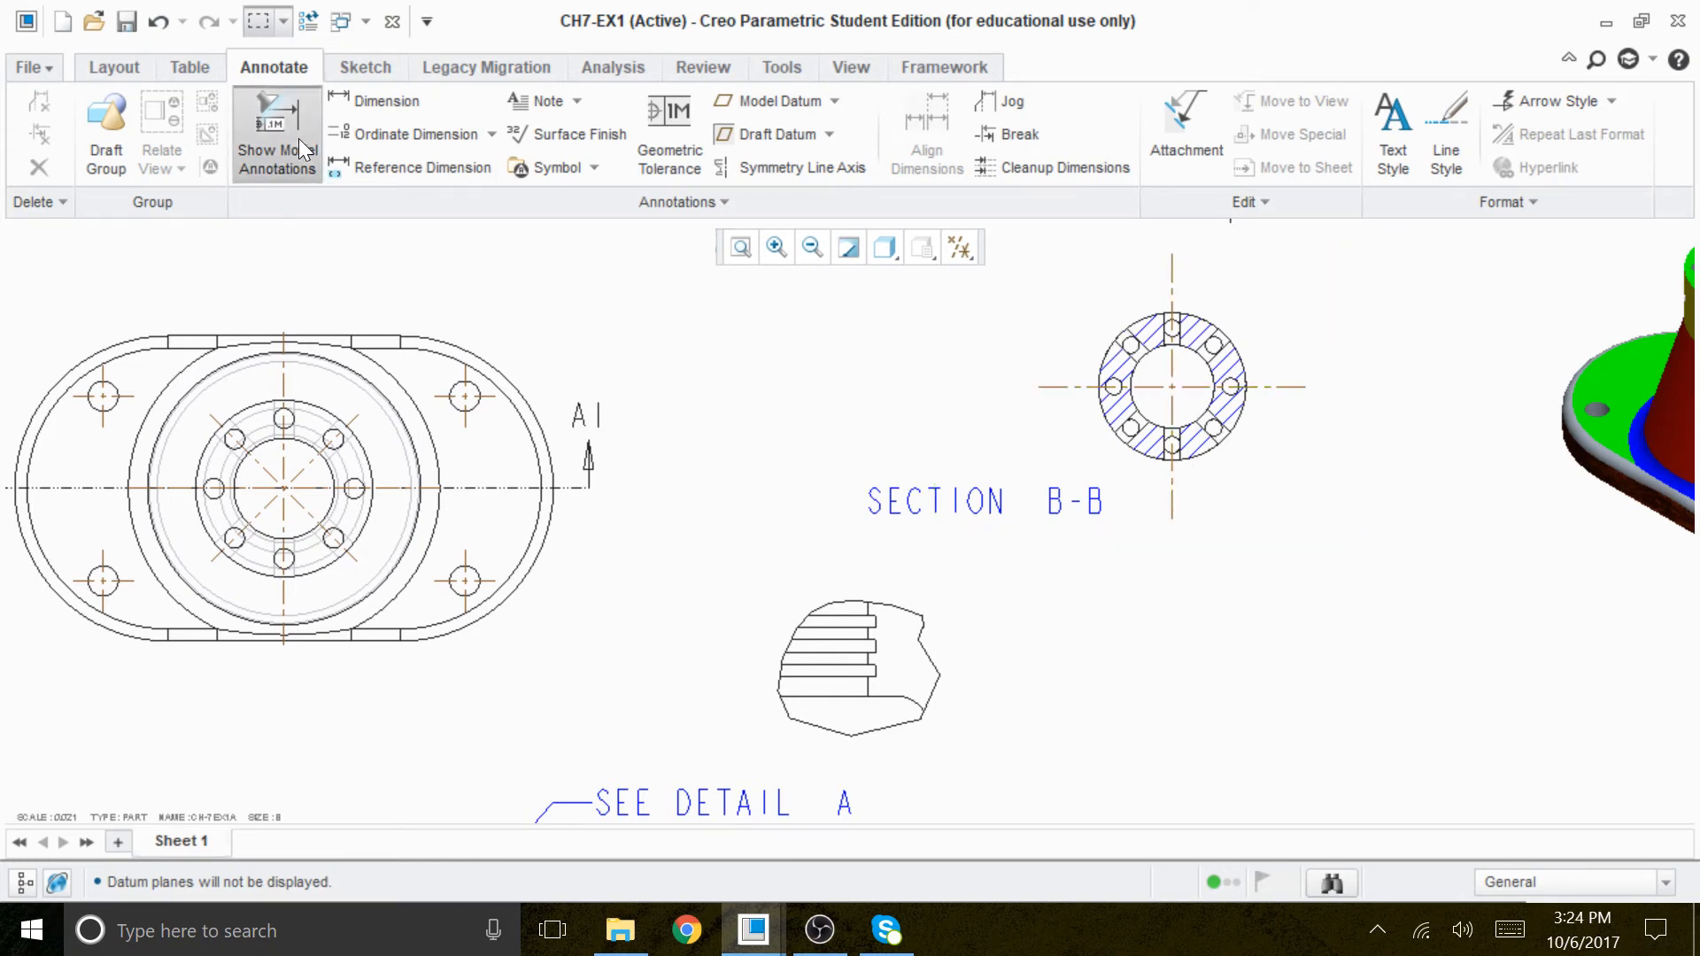
left_click(1554, 278)
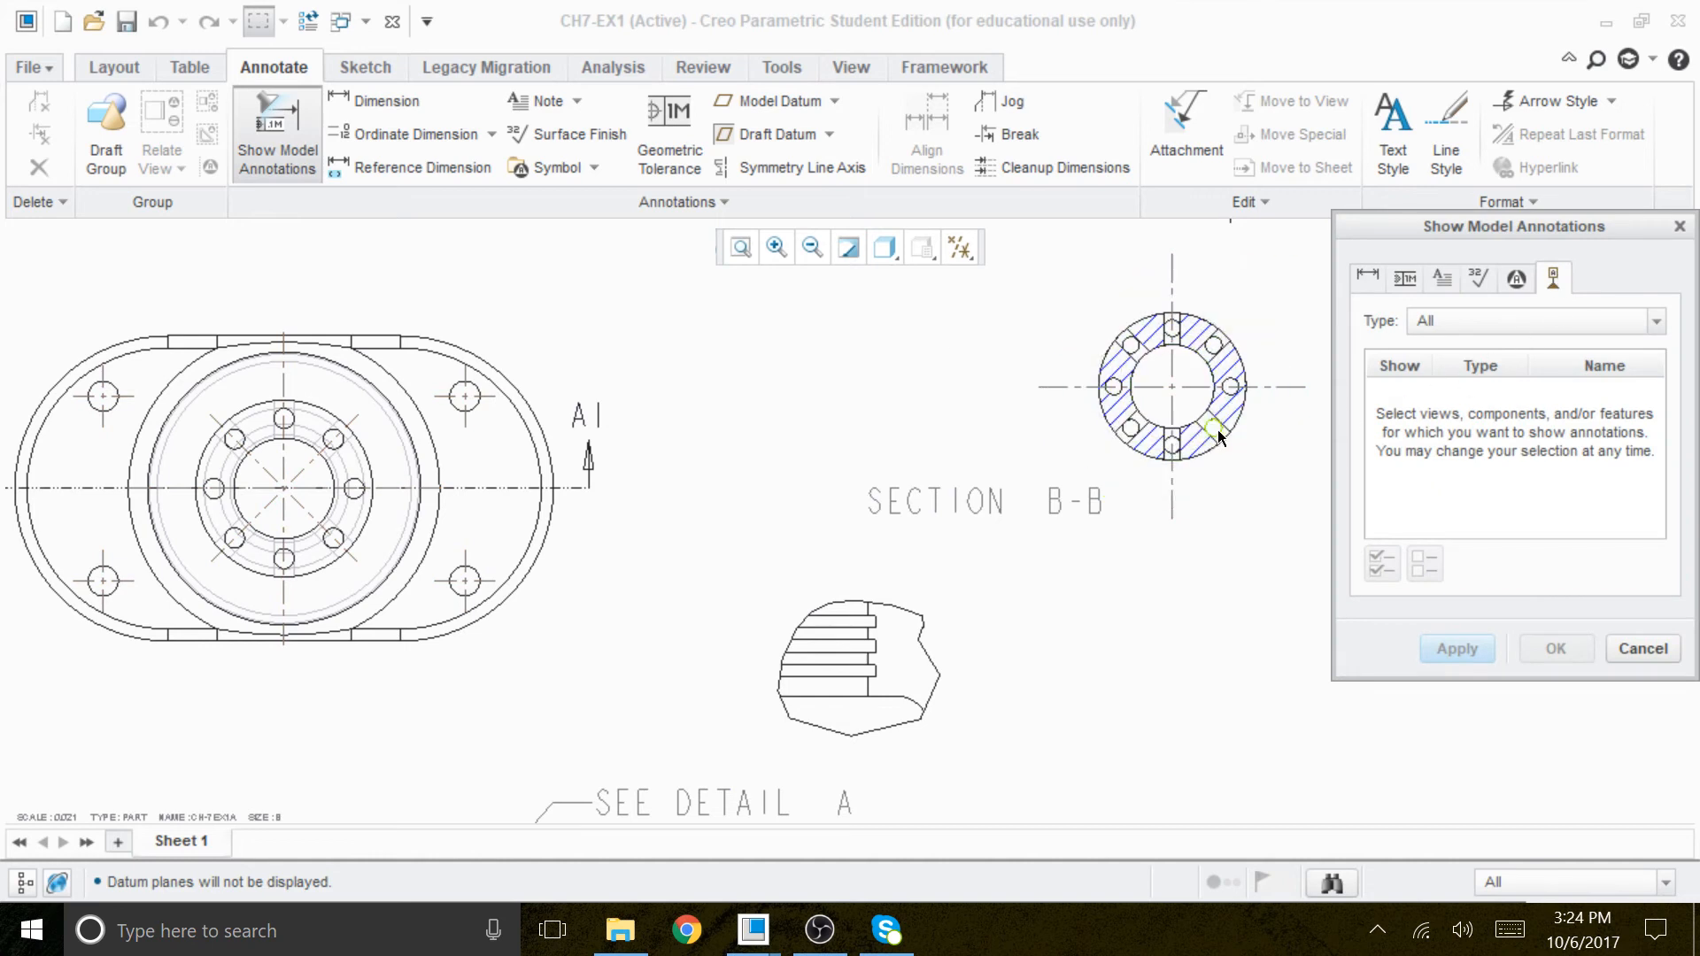
left_click(1218, 428)
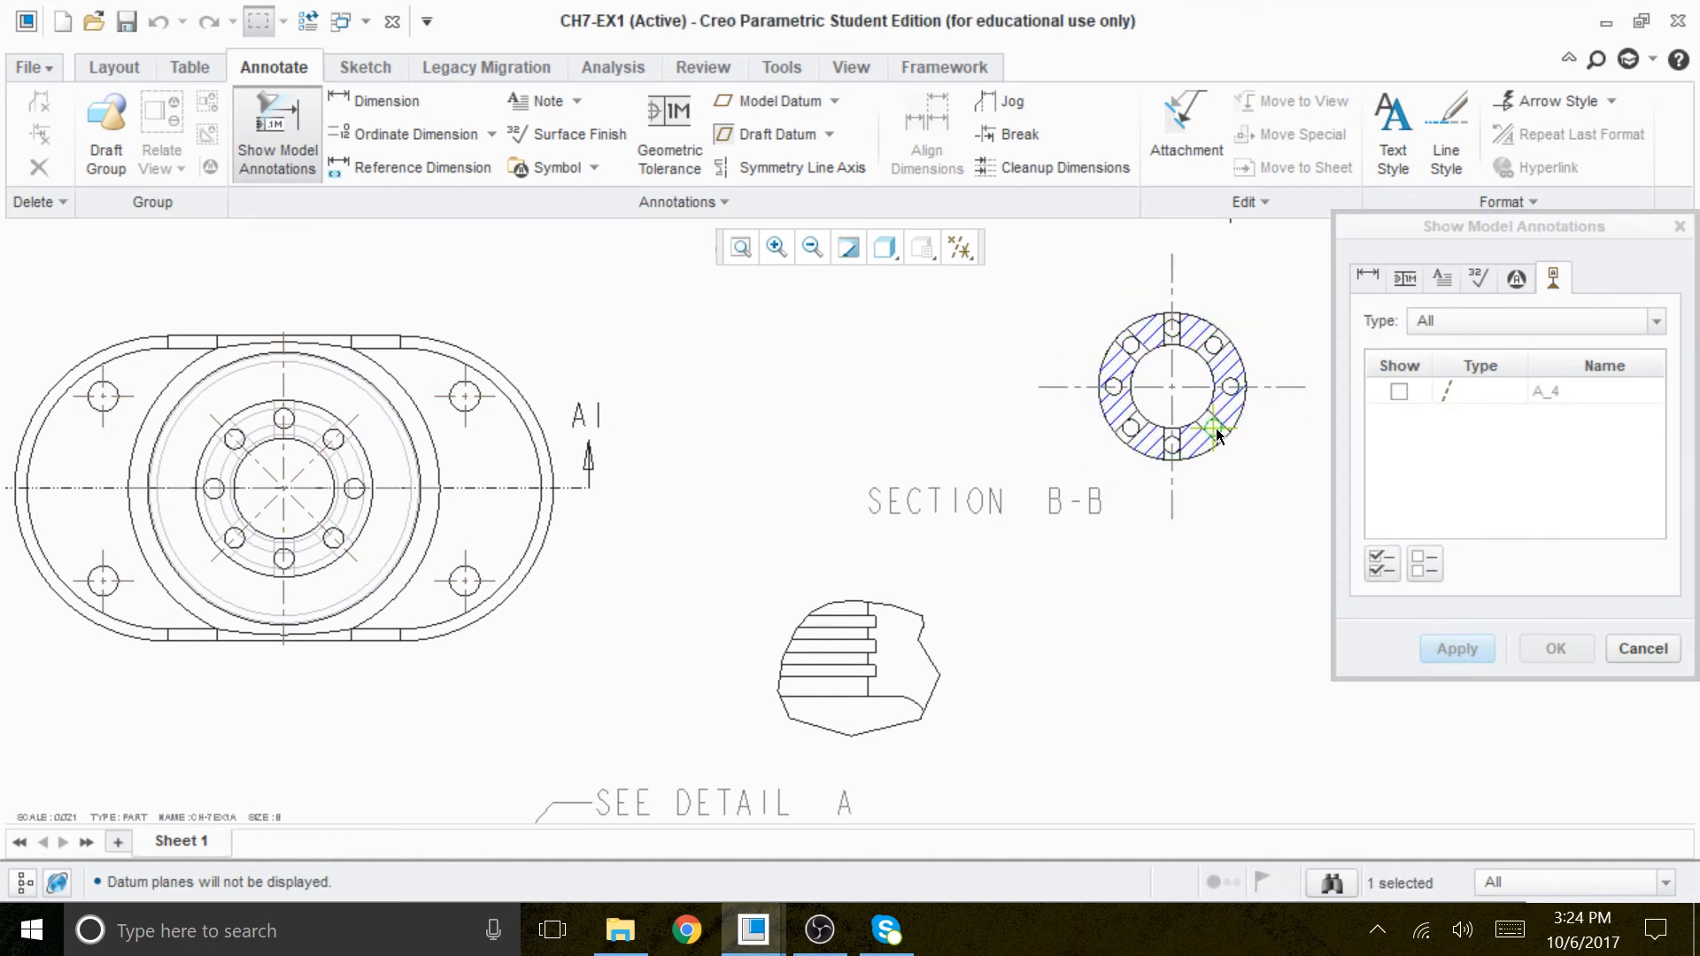
left_click(1158, 384)
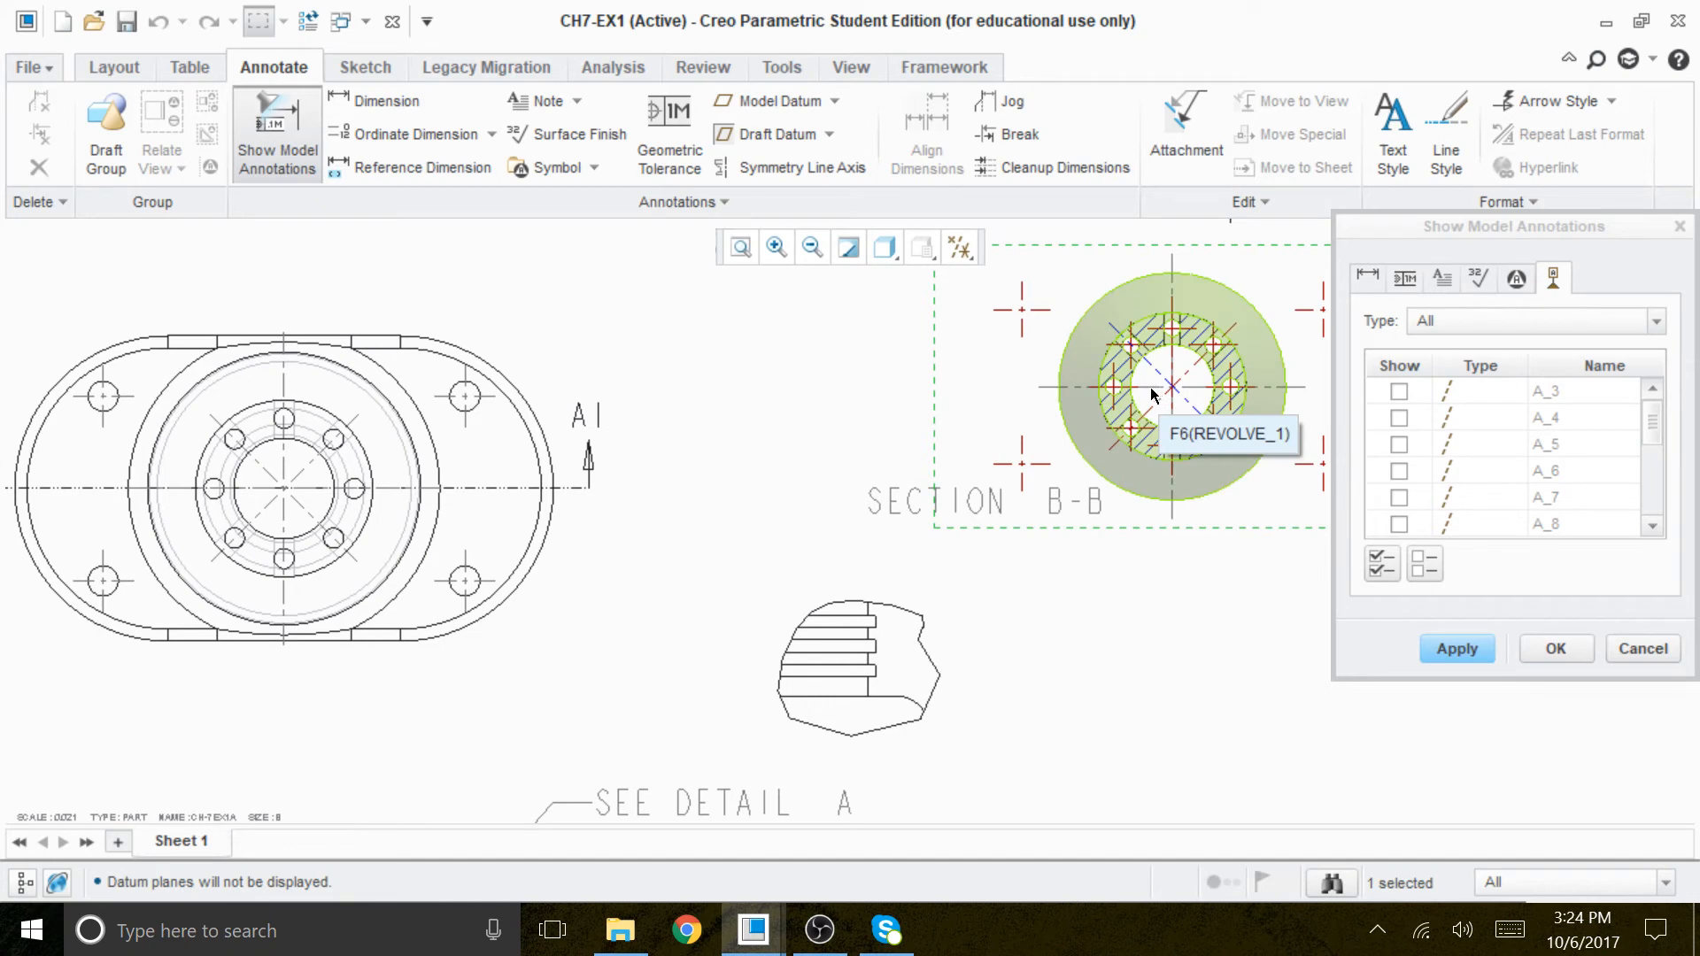
left_click(1152, 395)
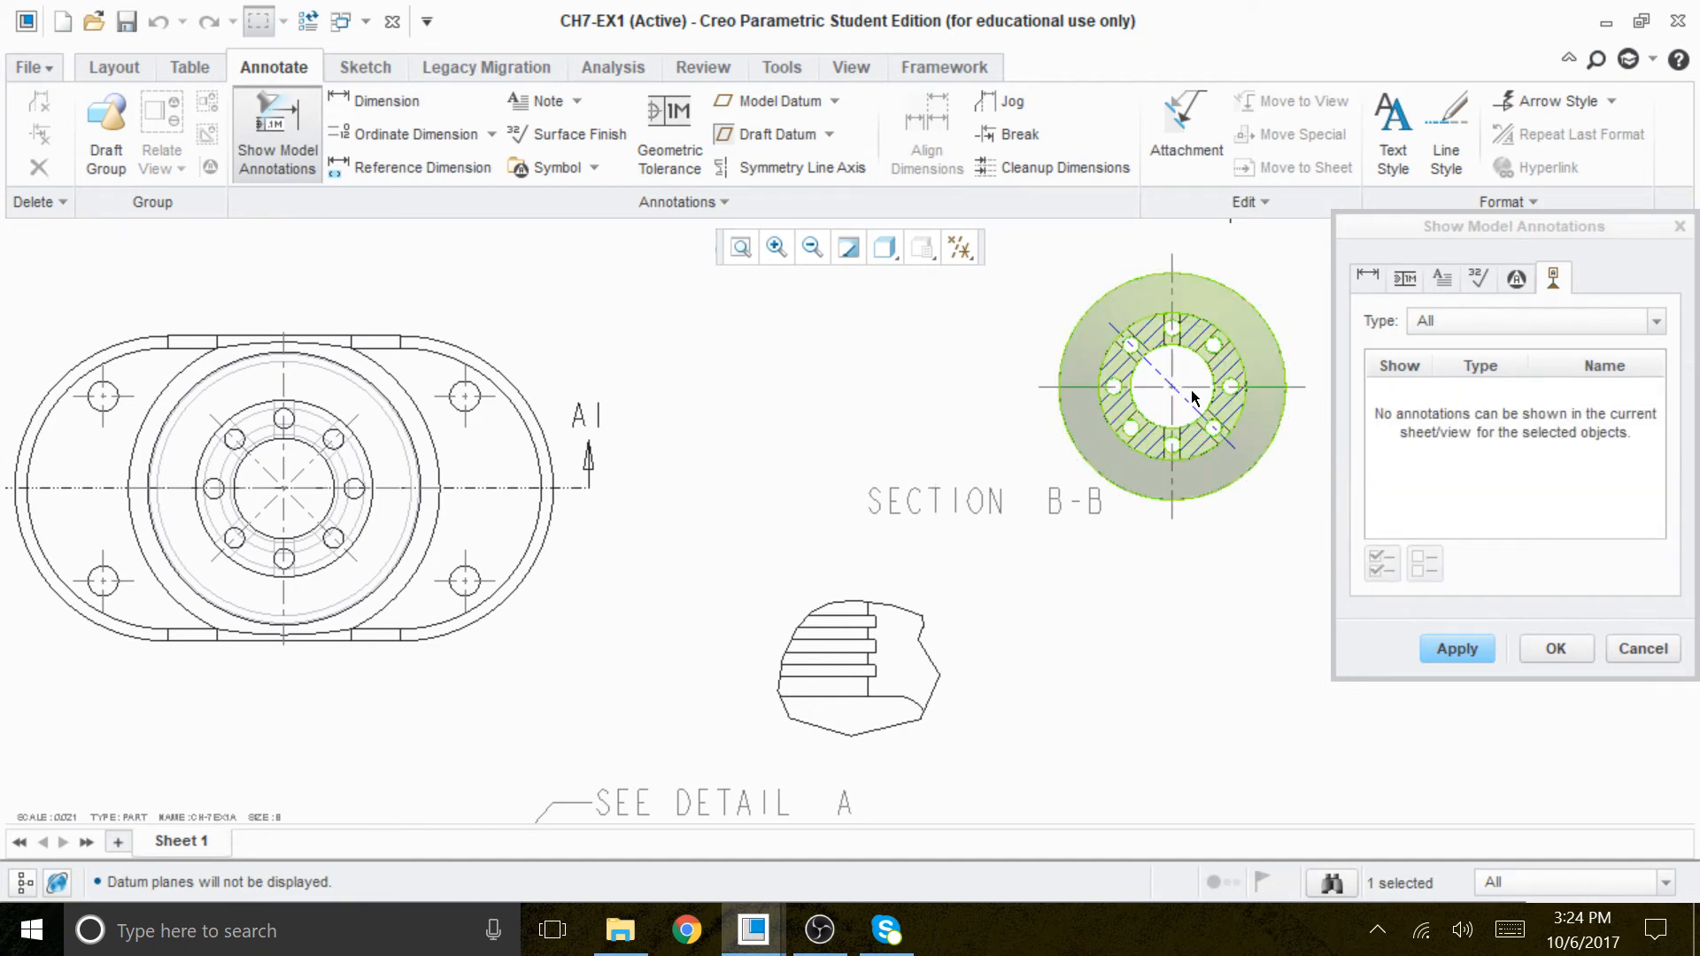
left_click(1457, 646)
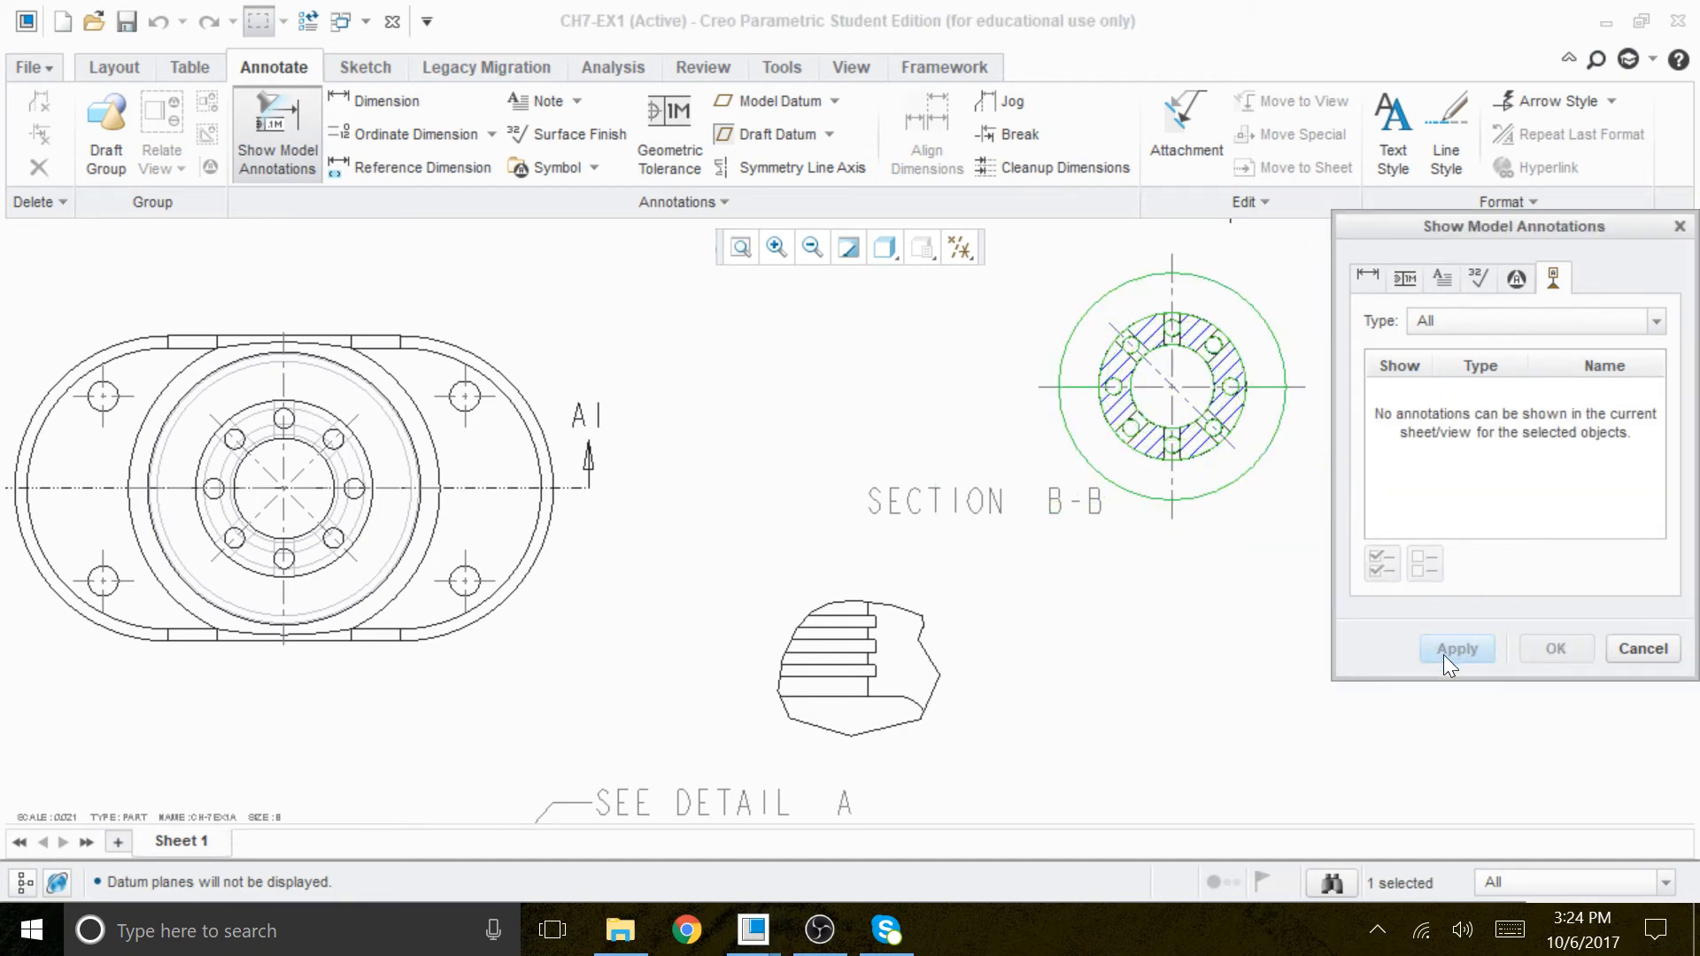
left_click(1643, 649)
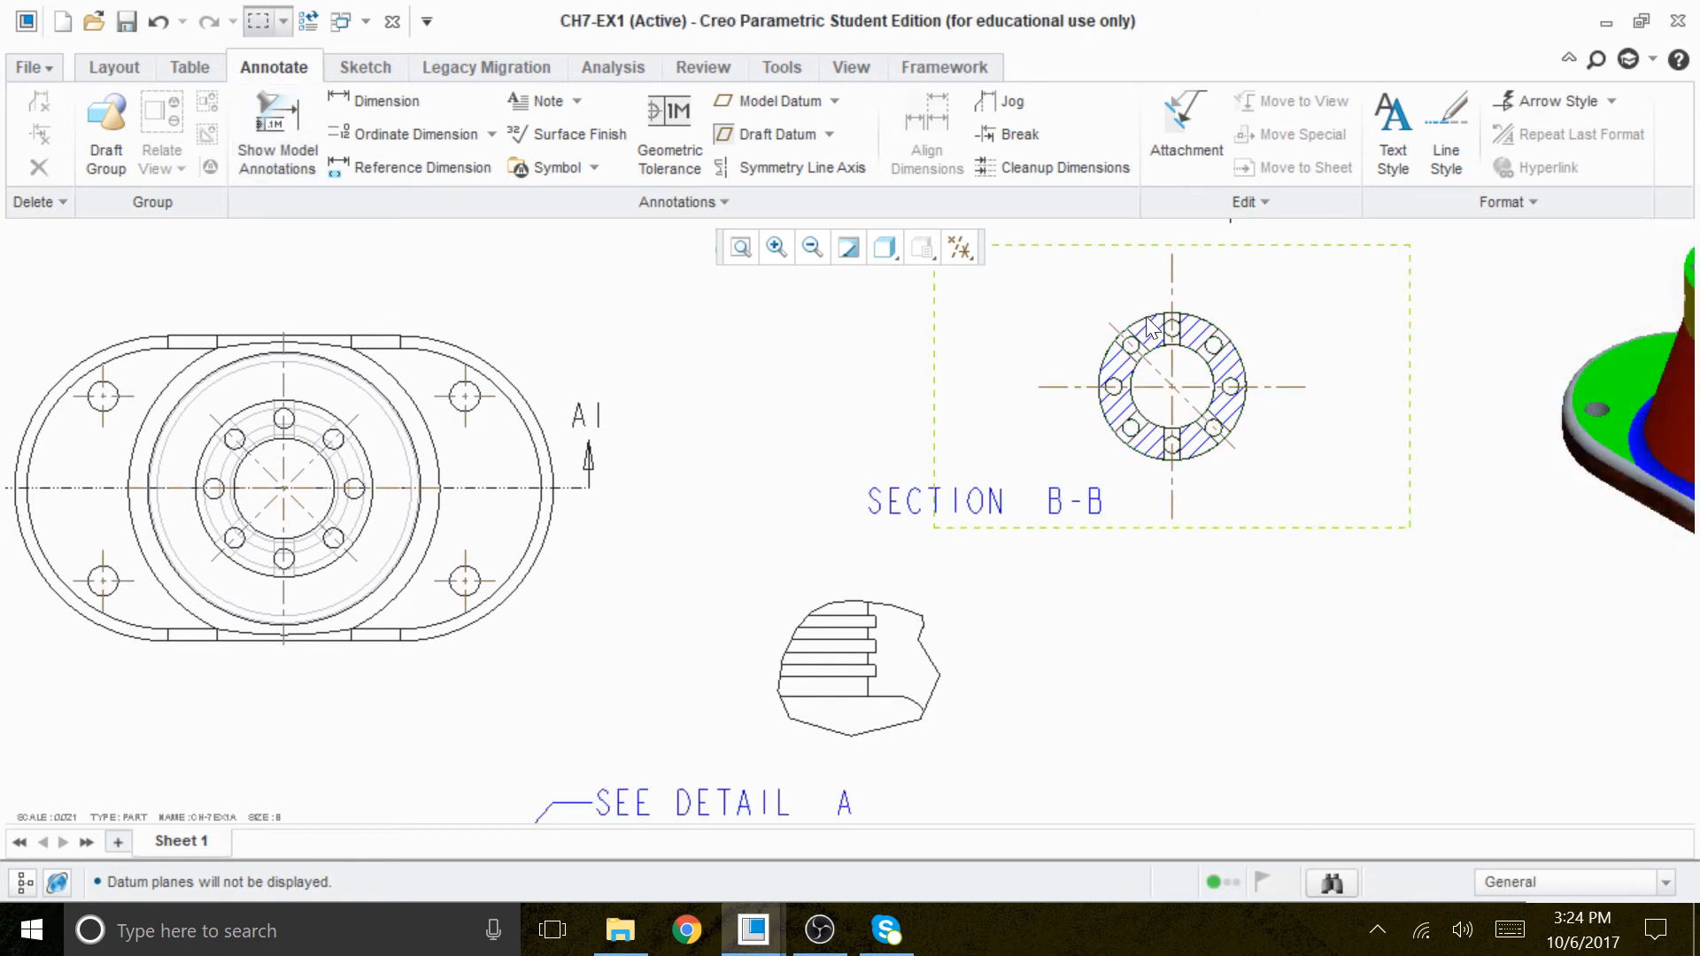
Dimension the angle between the horizontal centerline and the diagonal hole axis in the SECTION B-B view, placing it at the lower right.
left_click(398, 103)
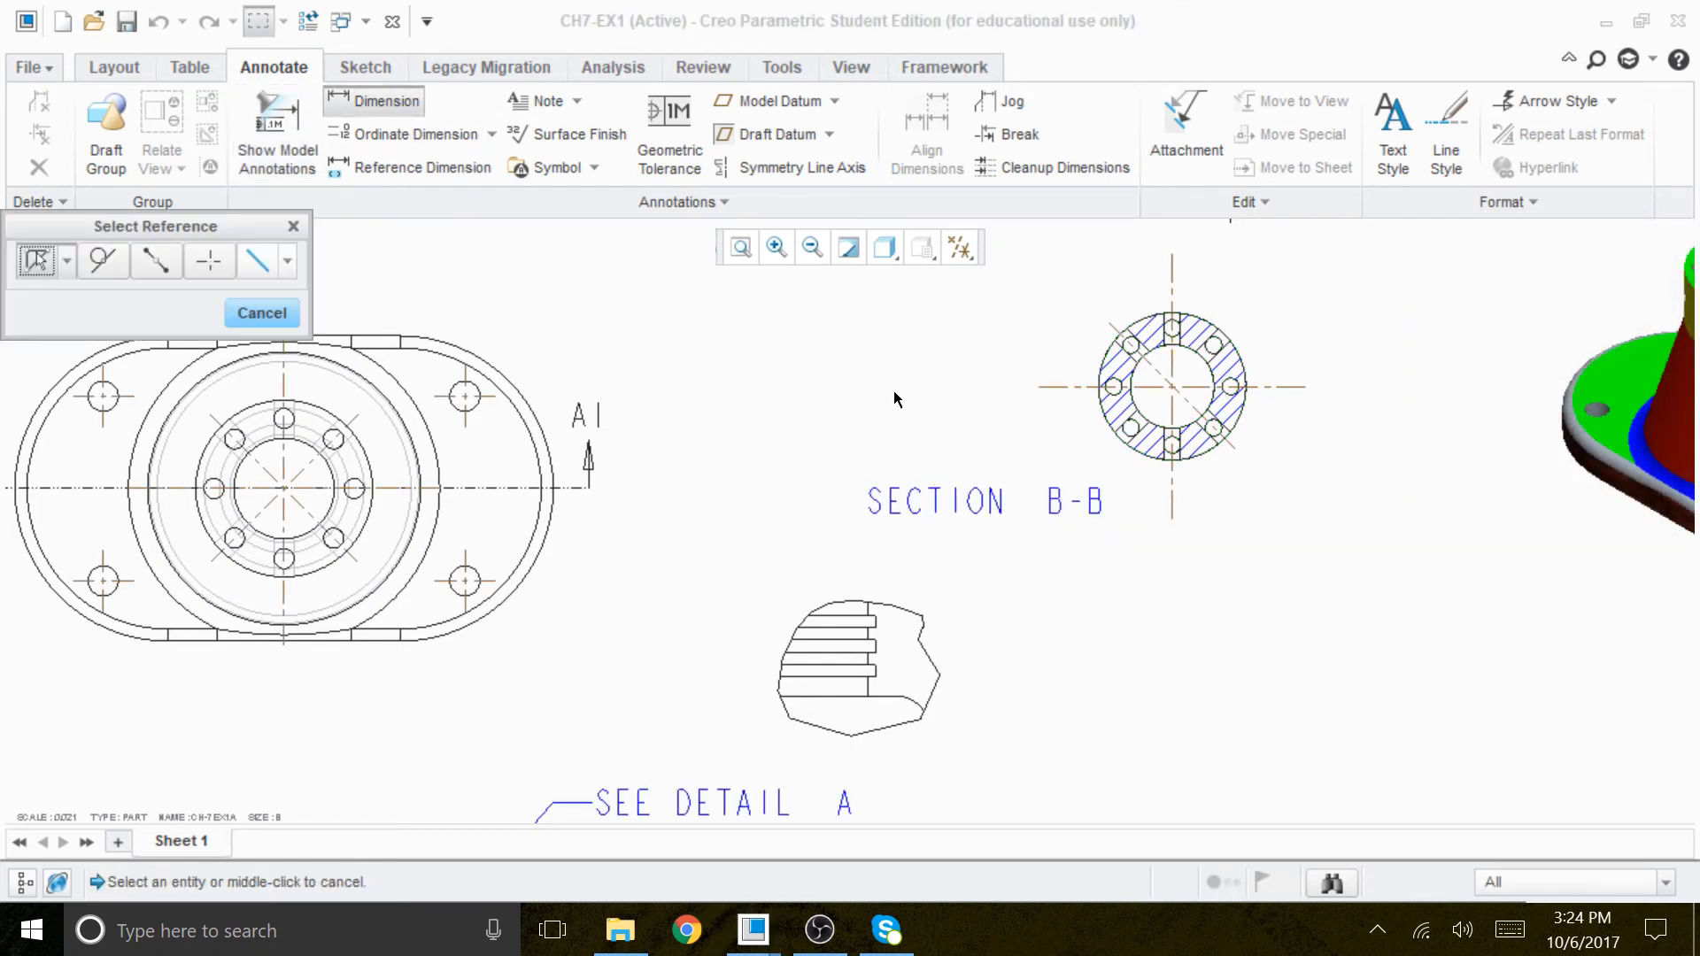
left_click(1293, 393)
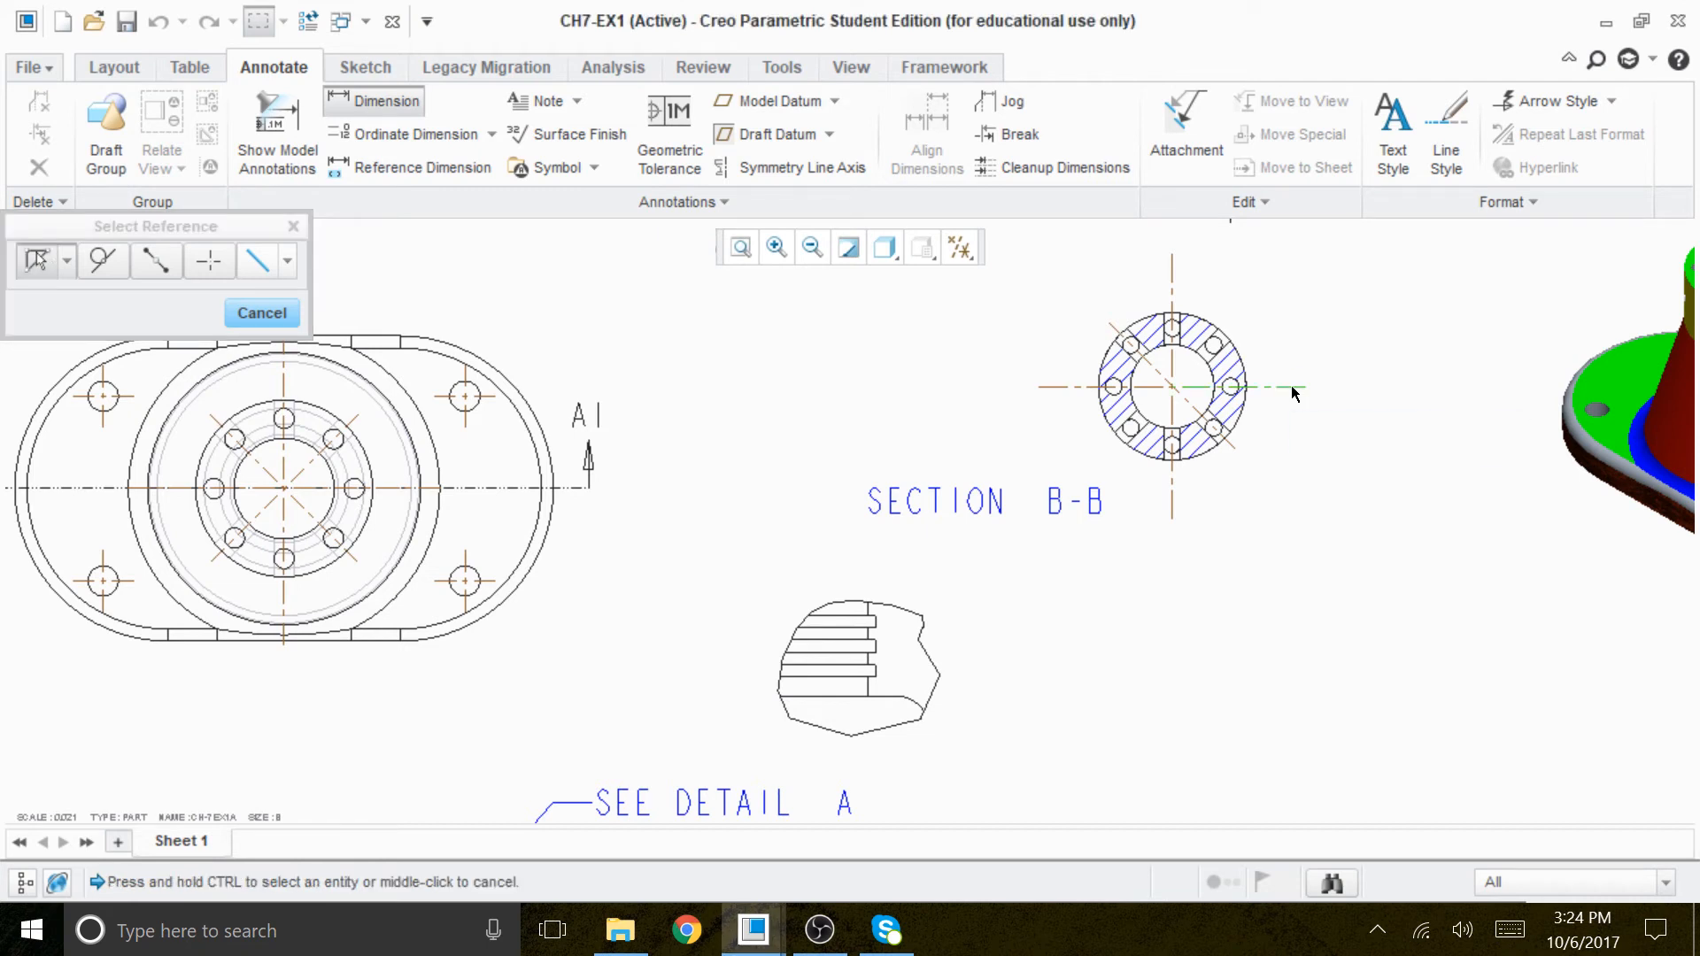
left_click(1230, 444, "ctrl")
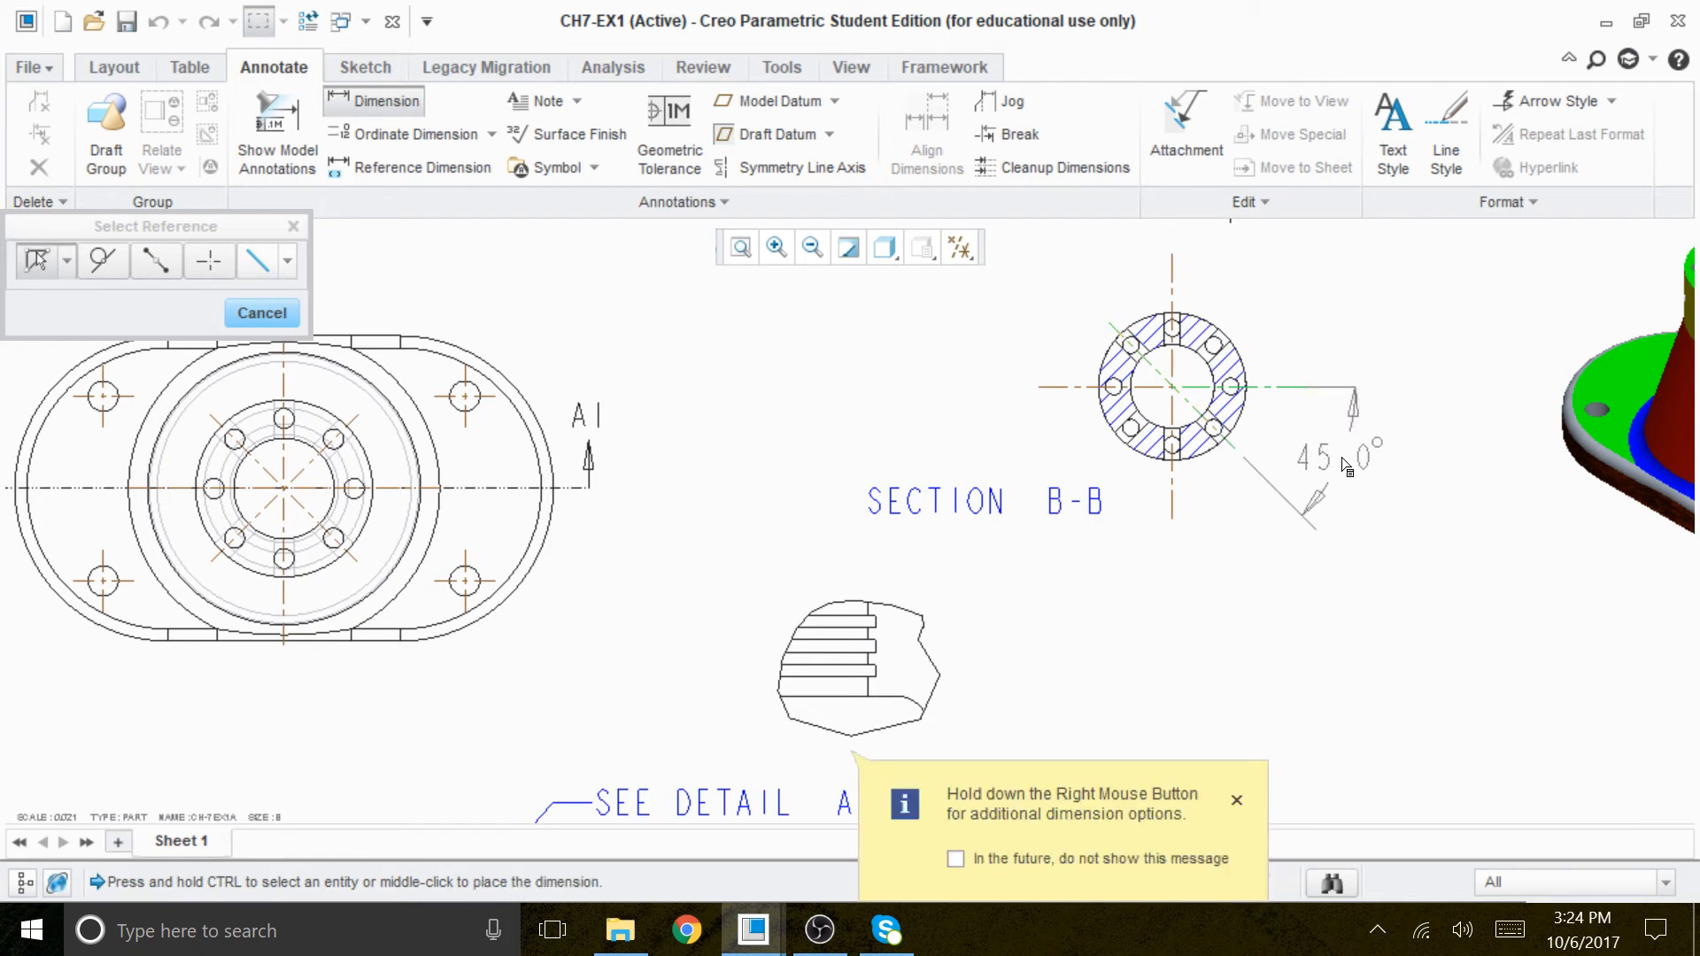
middle_click(1346, 467)
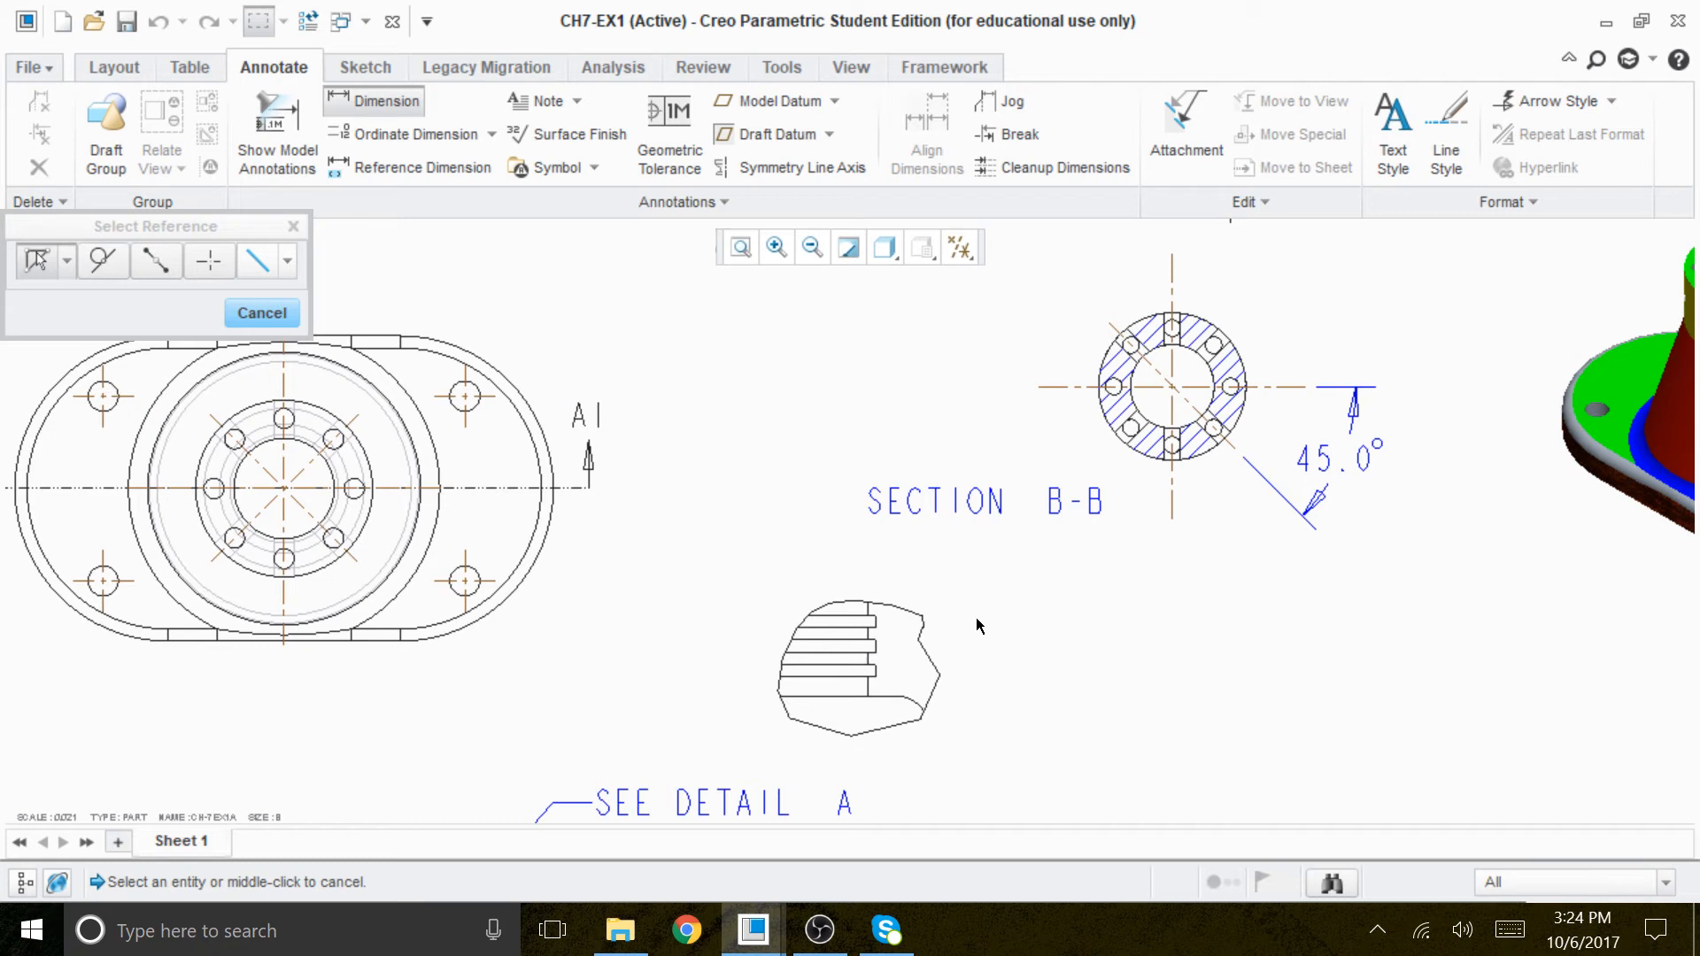
left_click(262, 313)
left_click(1182, 686)
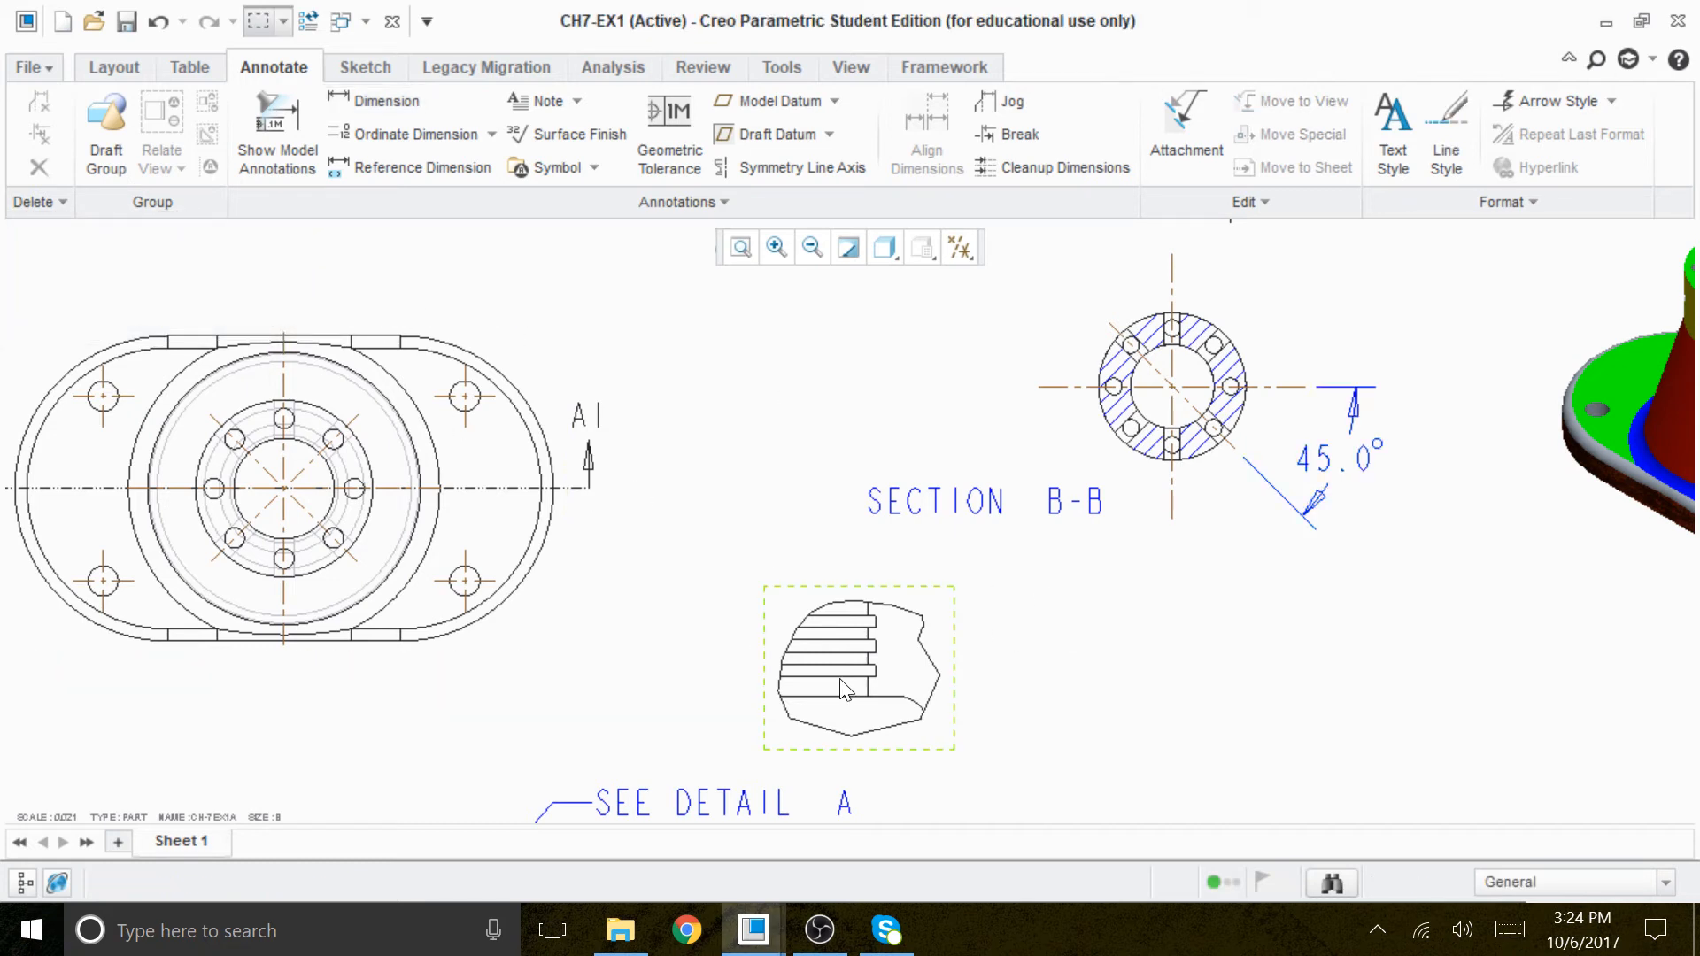
Dimension the height of the top projecting band and the gap between the lower two bands in the detail view, placing both to its right.
scroll(835, 644, "up", 1)
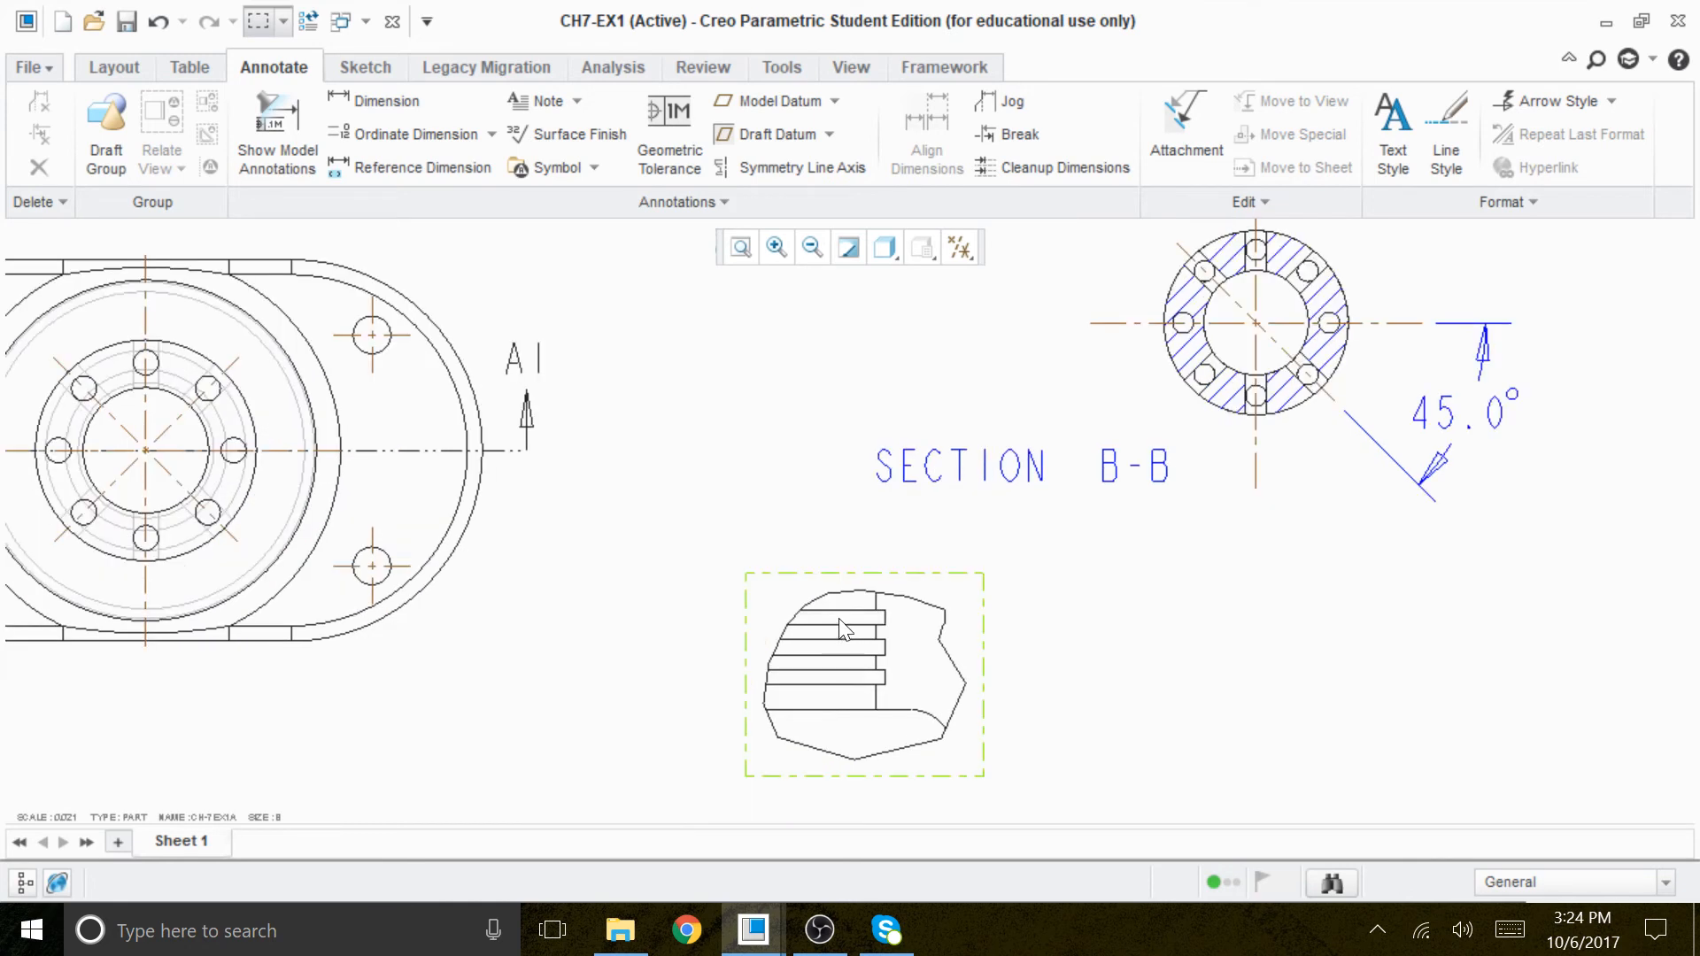
left_click(372, 100)
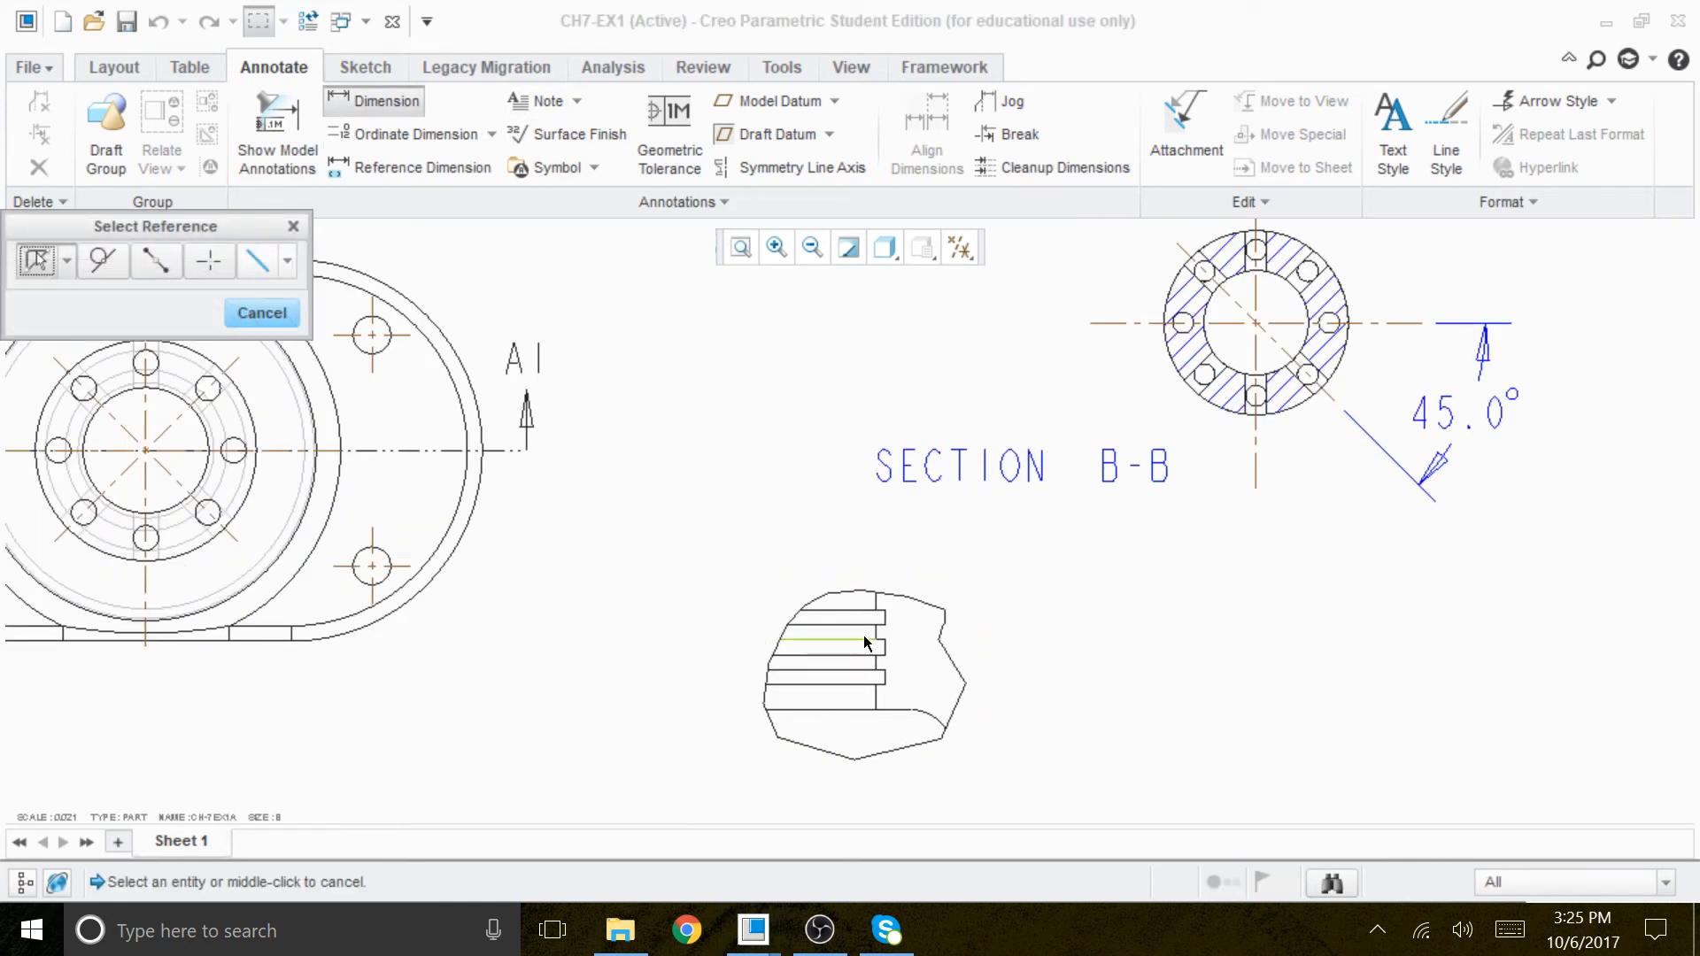
scroll(899, 625, "up", 3)
left_click(874, 602)
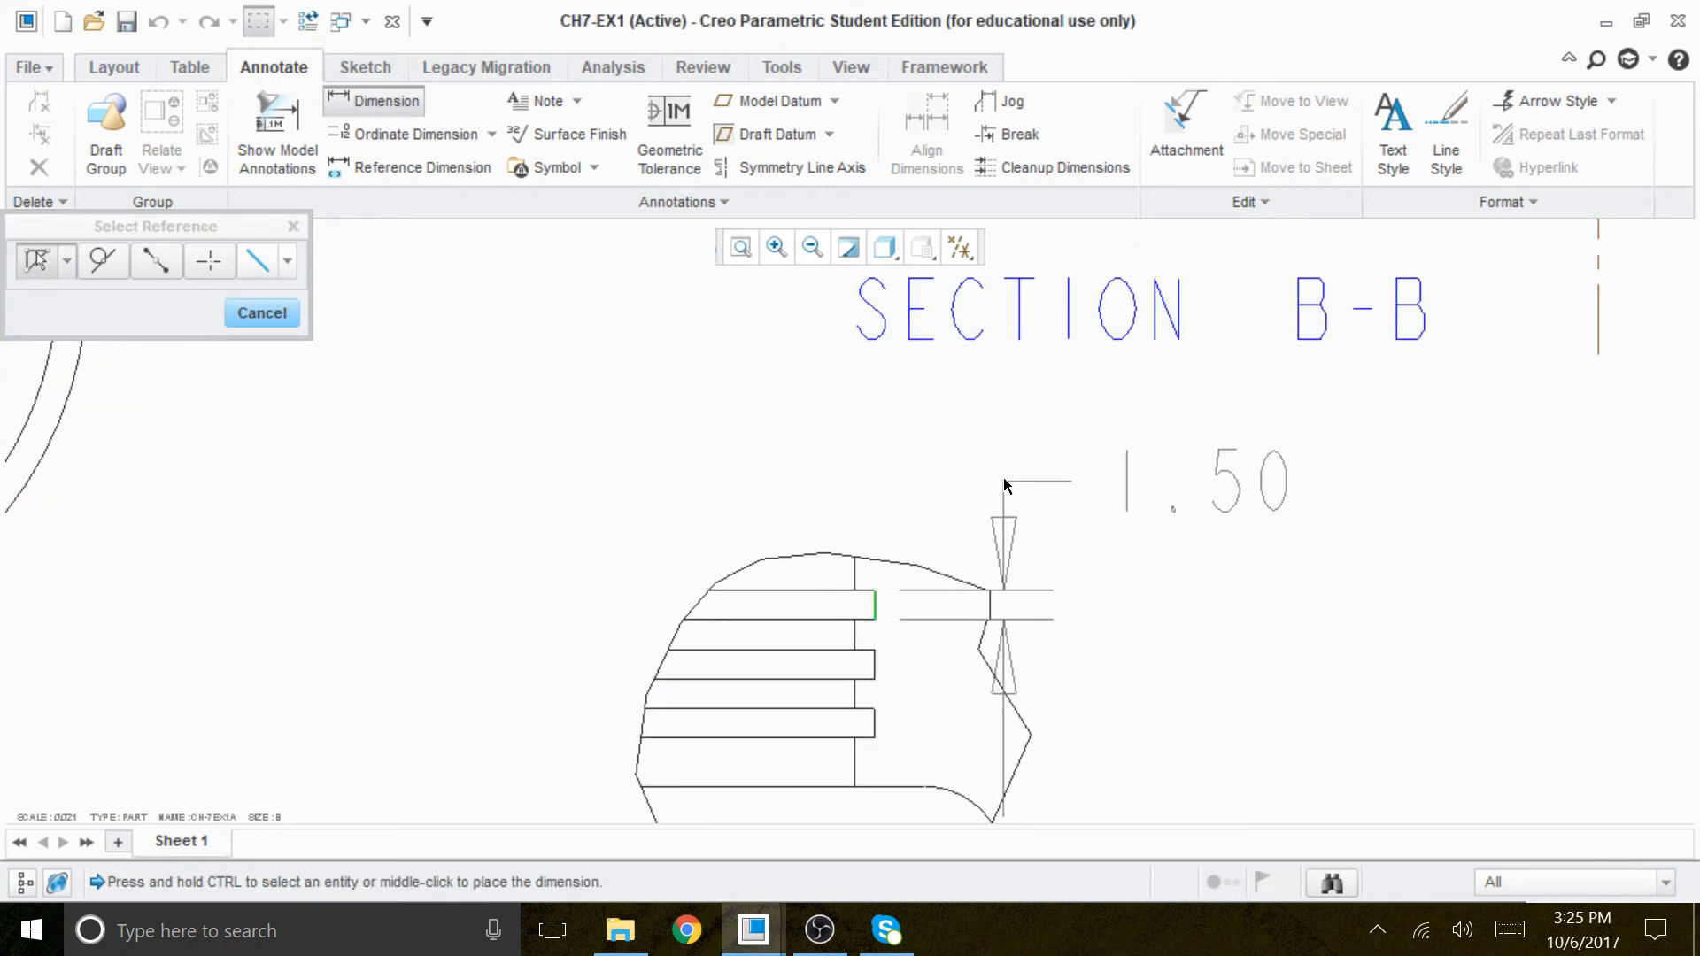
middle_click(990, 439)
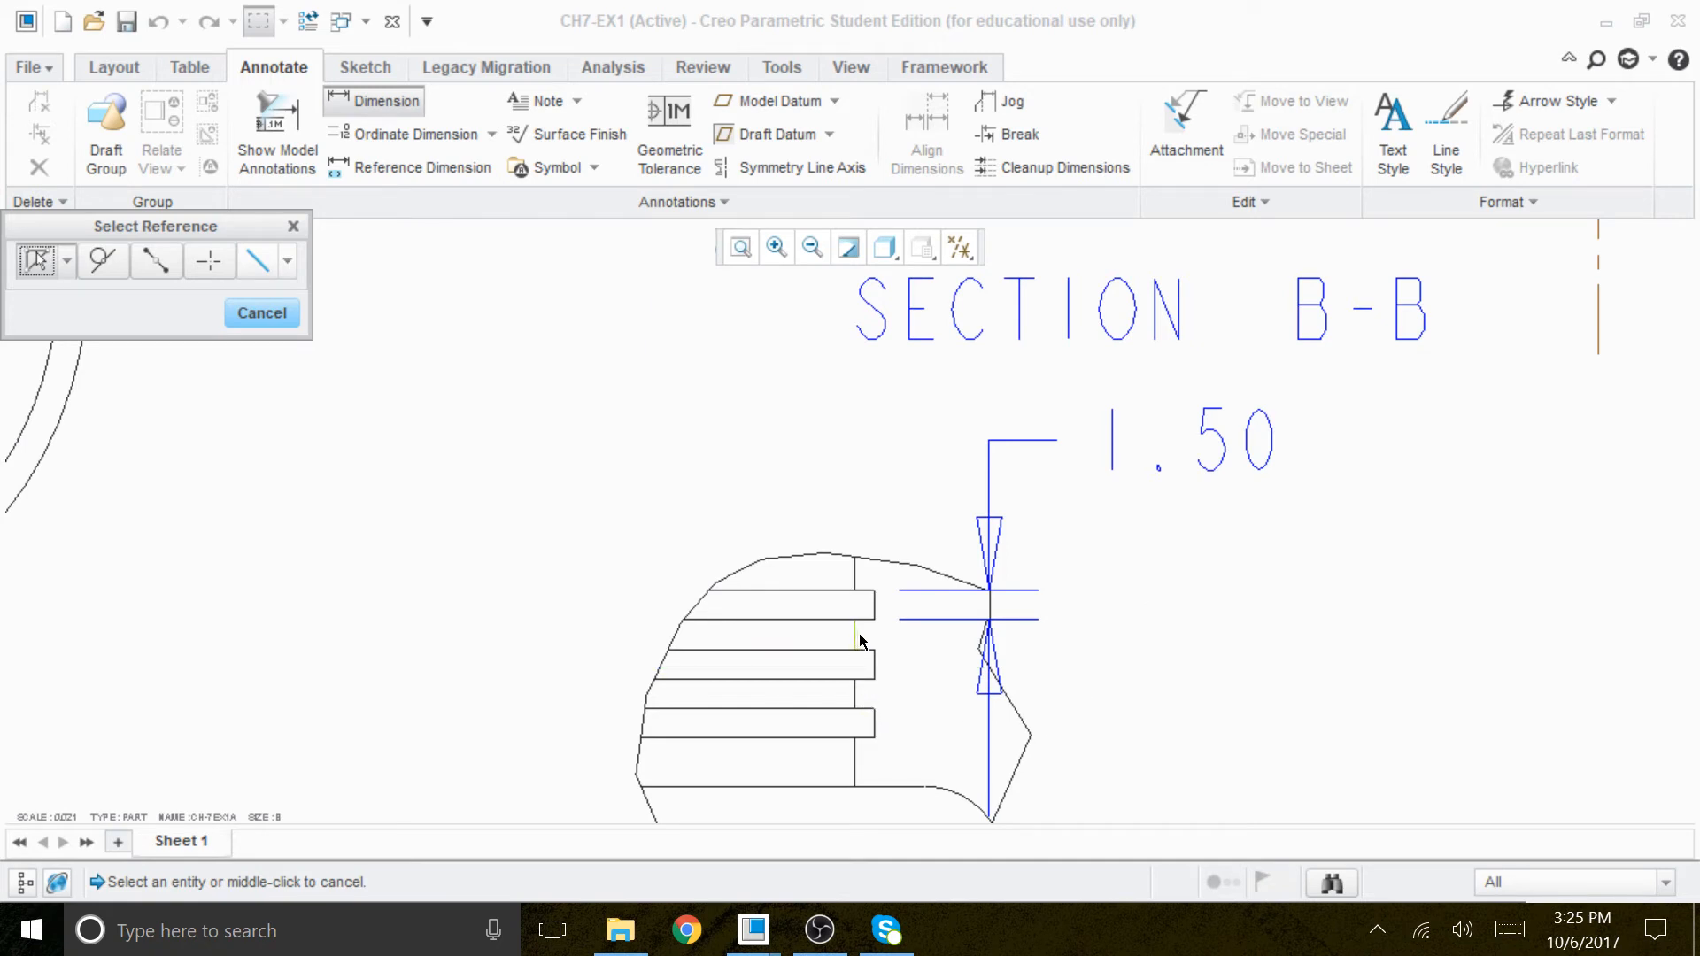
left_click(855, 694)
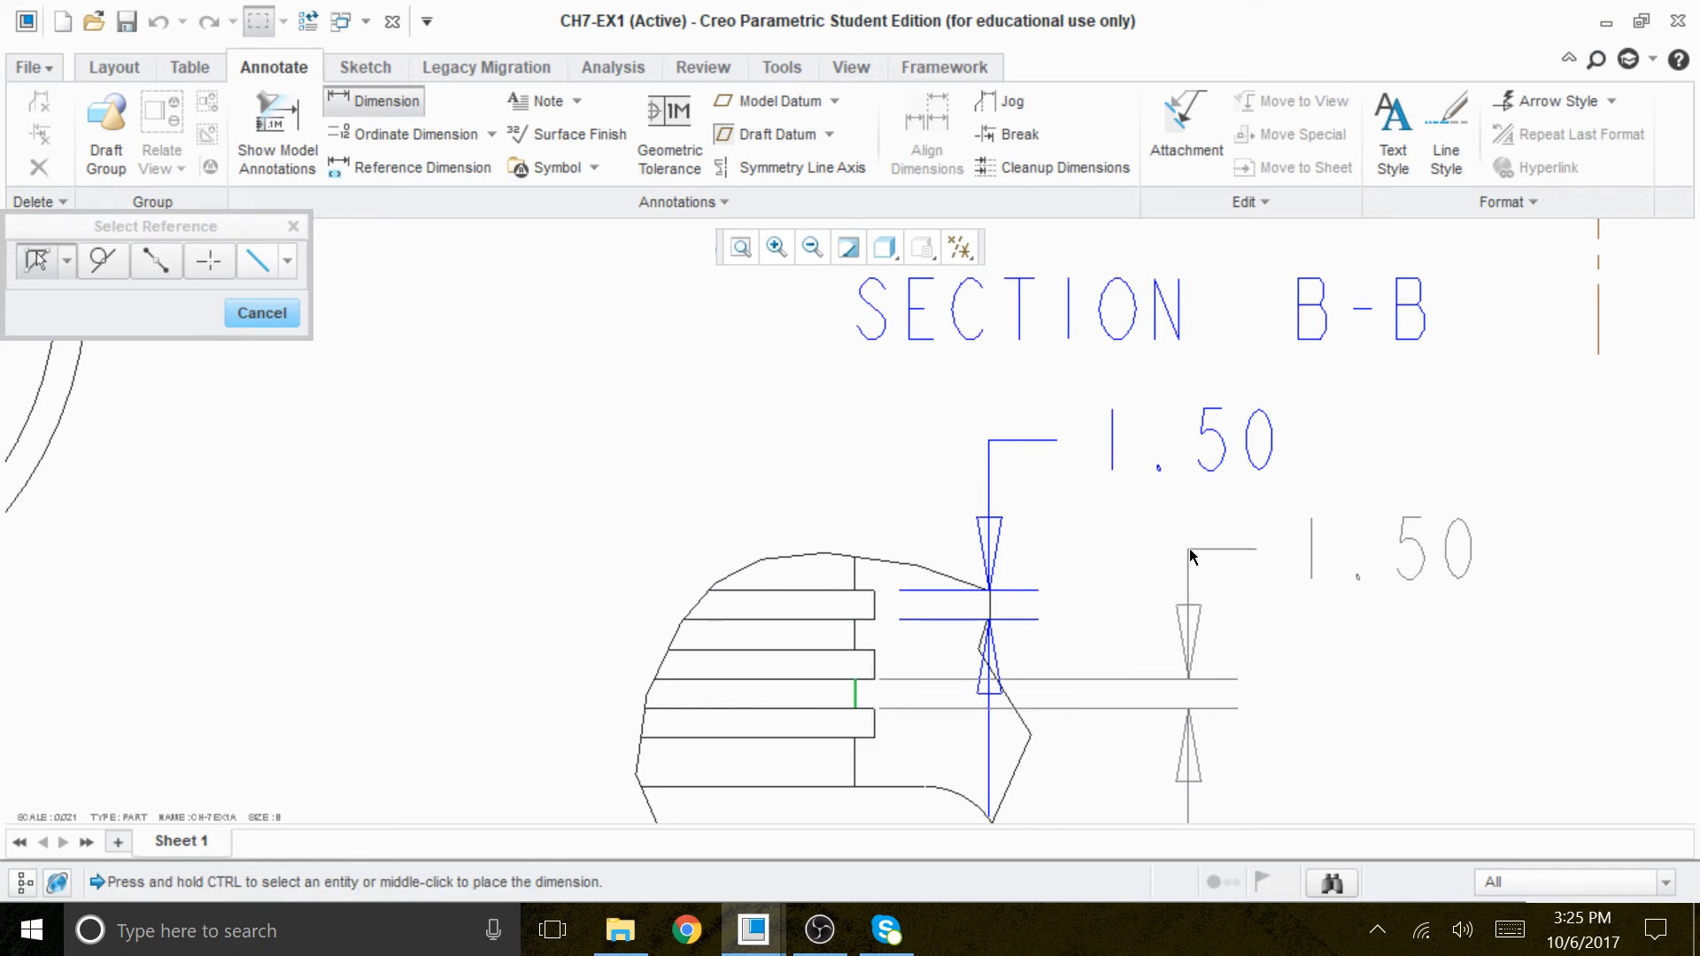
middle_click(1188, 551)
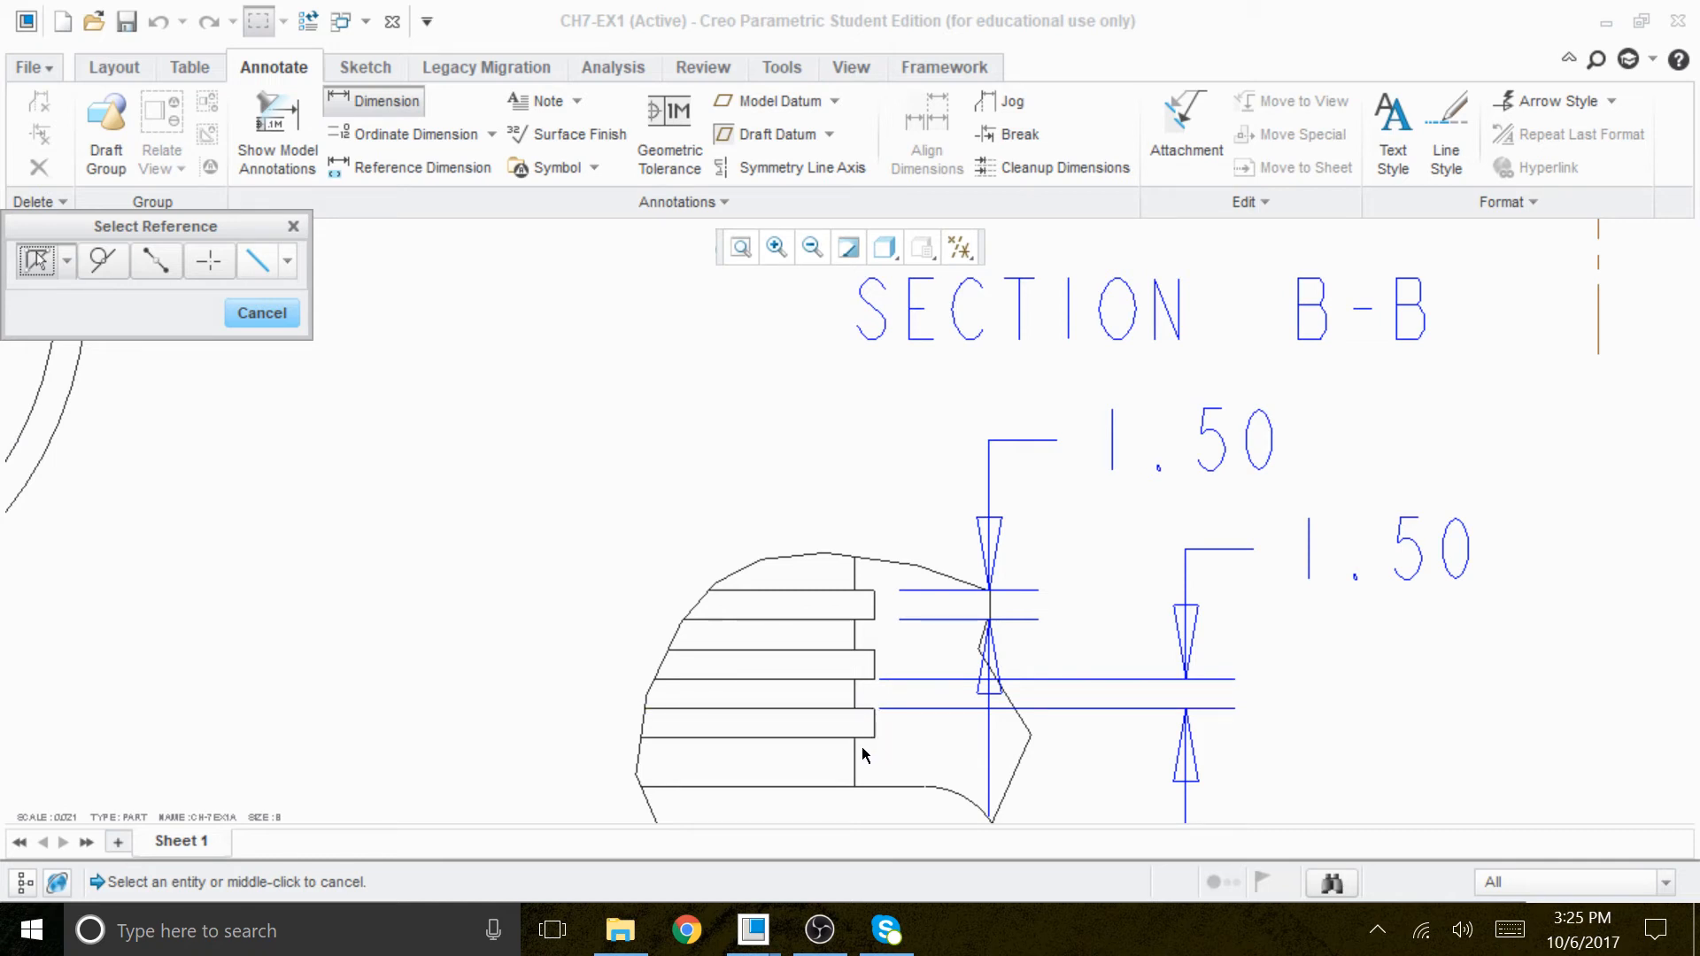
left_click(867, 599)
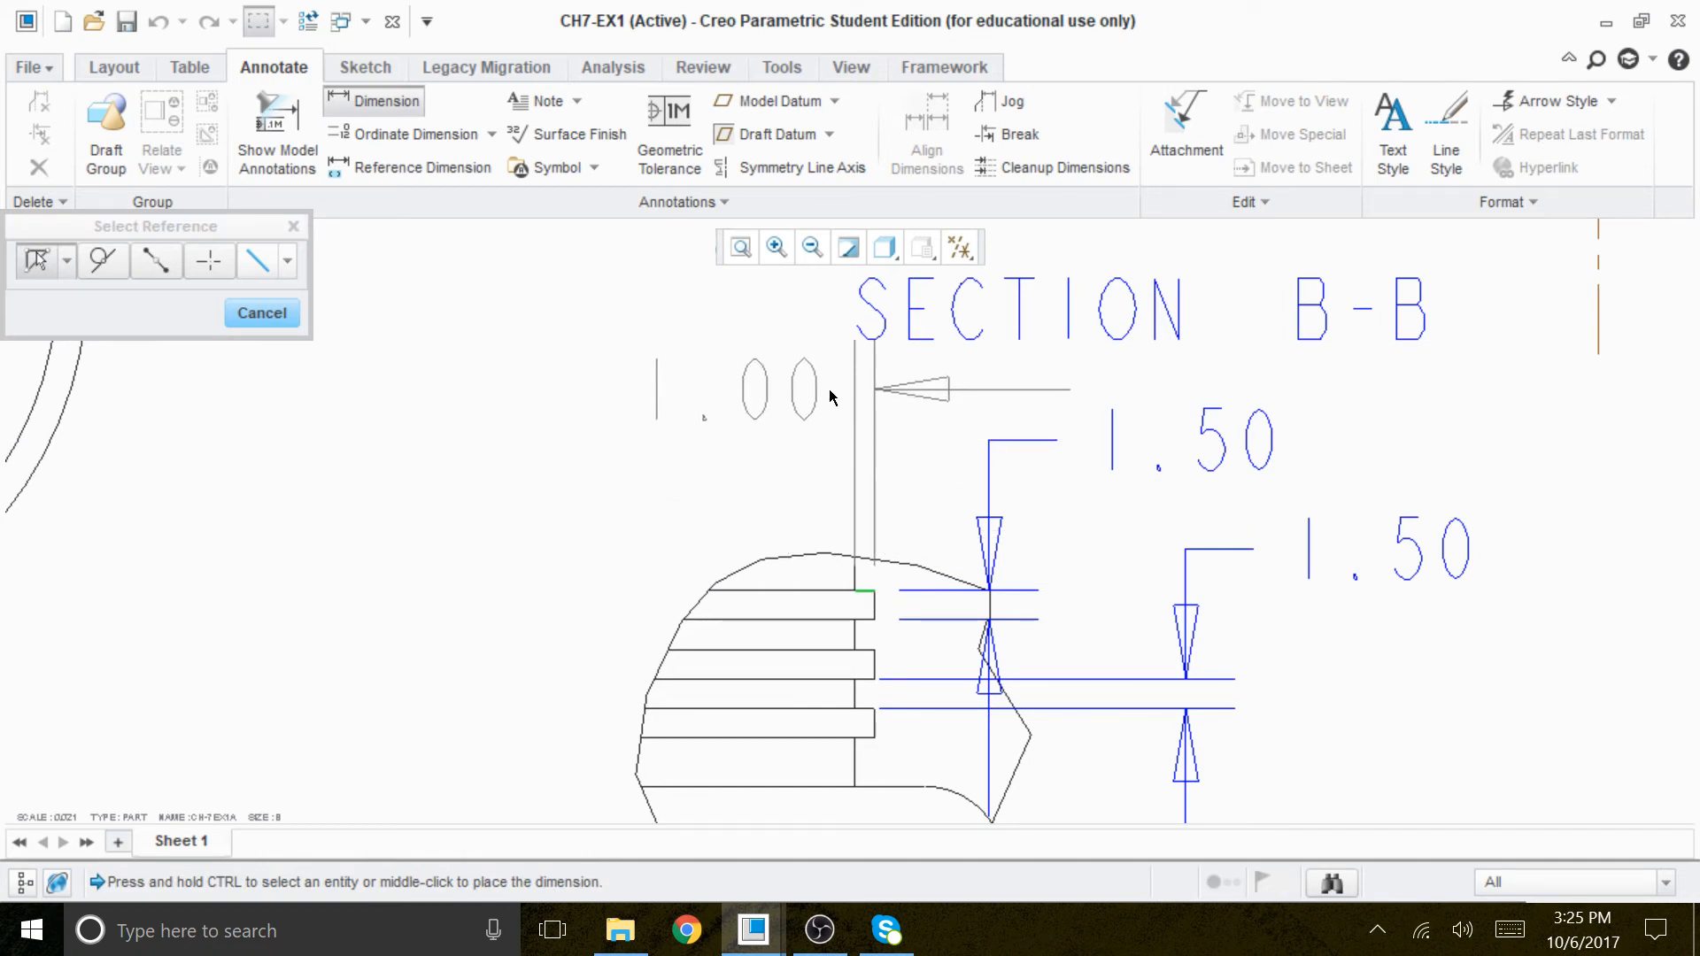
key("Escape")
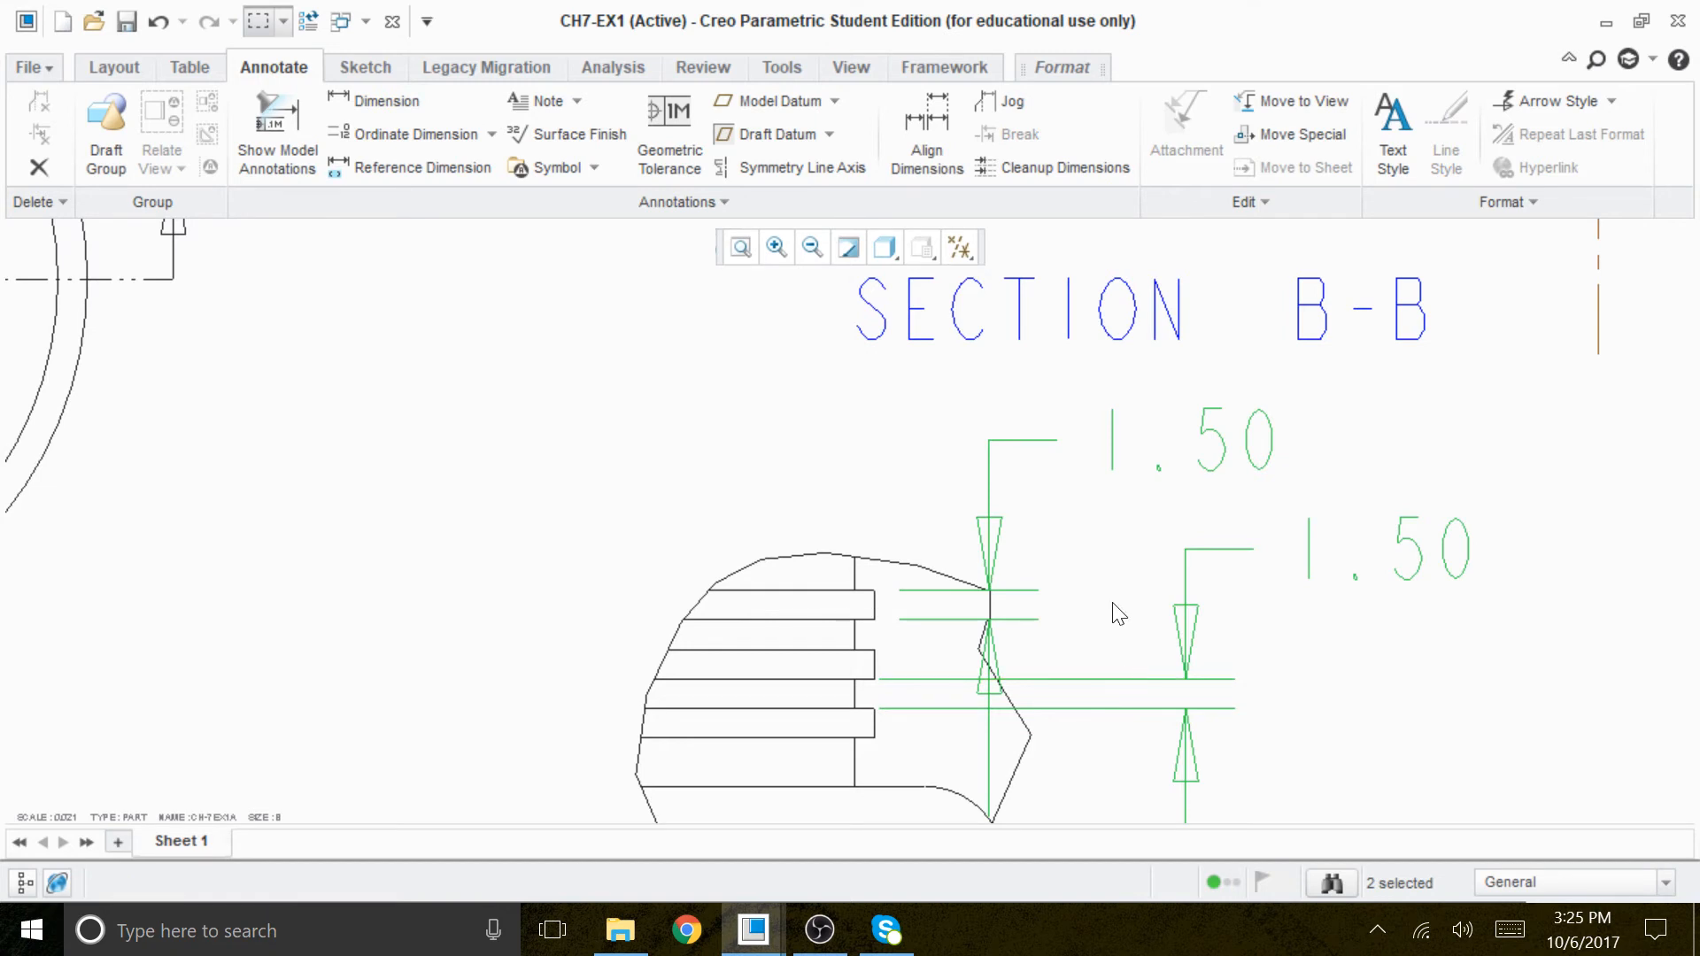
left_click(1371, 681)
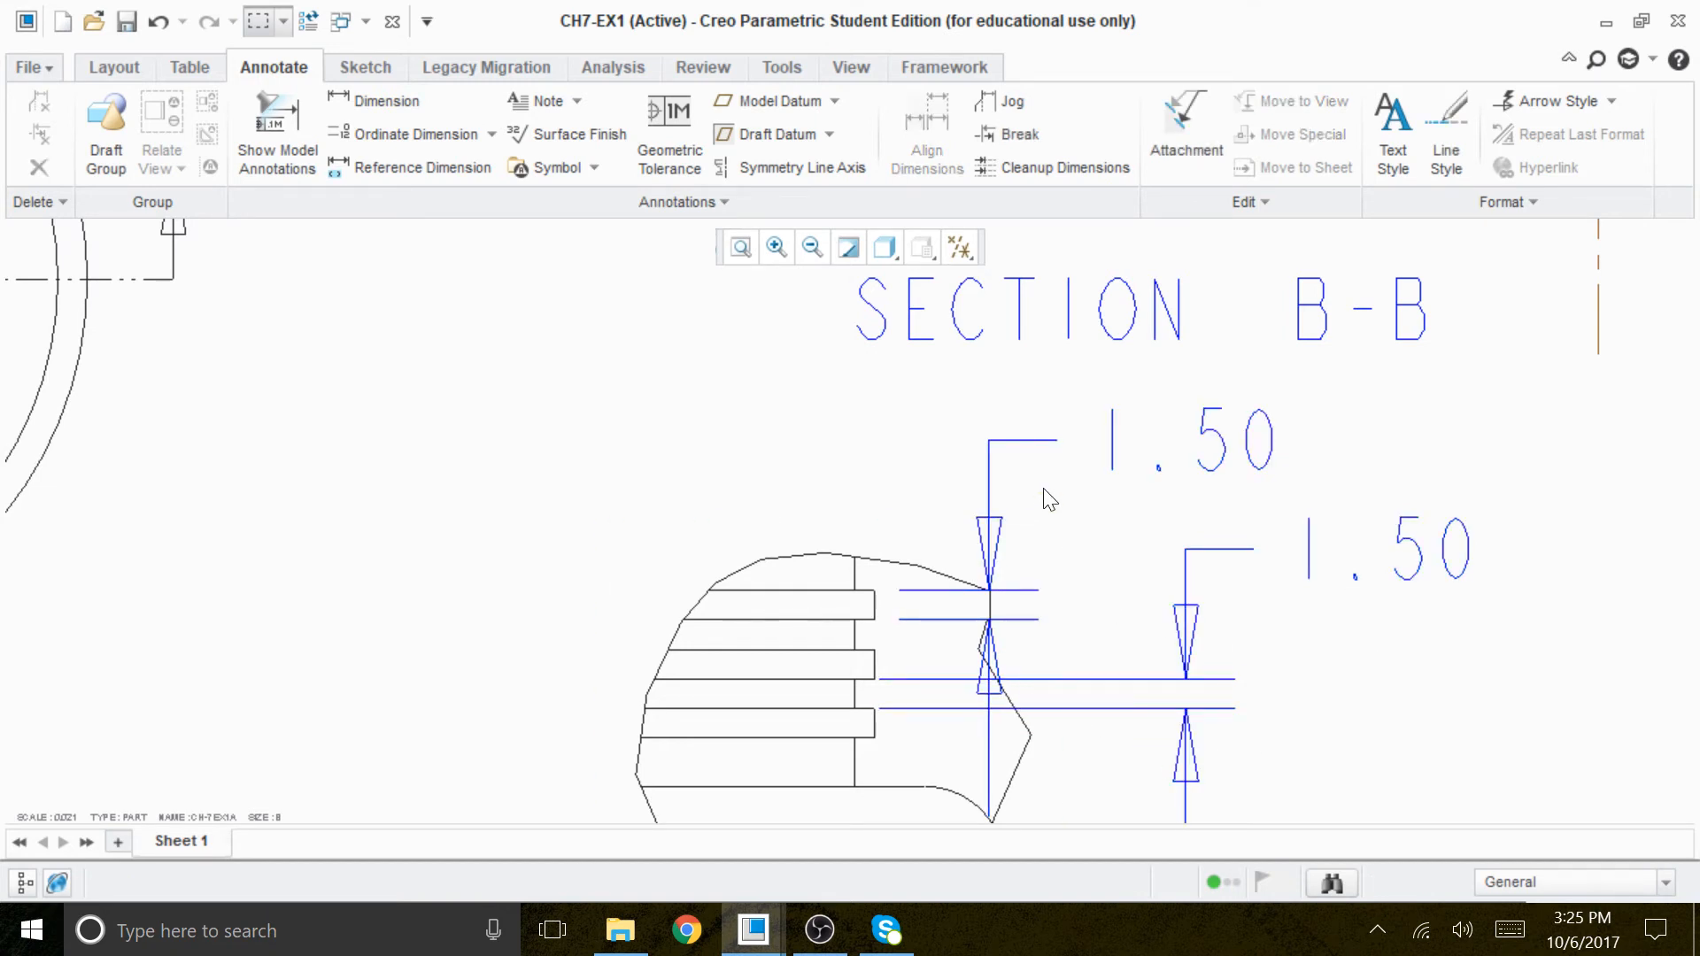
Move the upper 1.50 dimension of the detail view slightly to the right, away from the broken outline.
left_click(1222, 429)
mouse_move(1237, 429)
left_mouse_down()
mouse_move(1309, 382)
mouse_move(1146, 416)
mouse_move(853, 437)
mouse_move(1099, 462)
mouse_move(1168, 399)
mouse_move(1214, 457)
mouse_move(1263, 462)
mouse_move(1266, 438)
mouse_move(1255, 450)
left_mouse_up()
left_click(1395, 722)
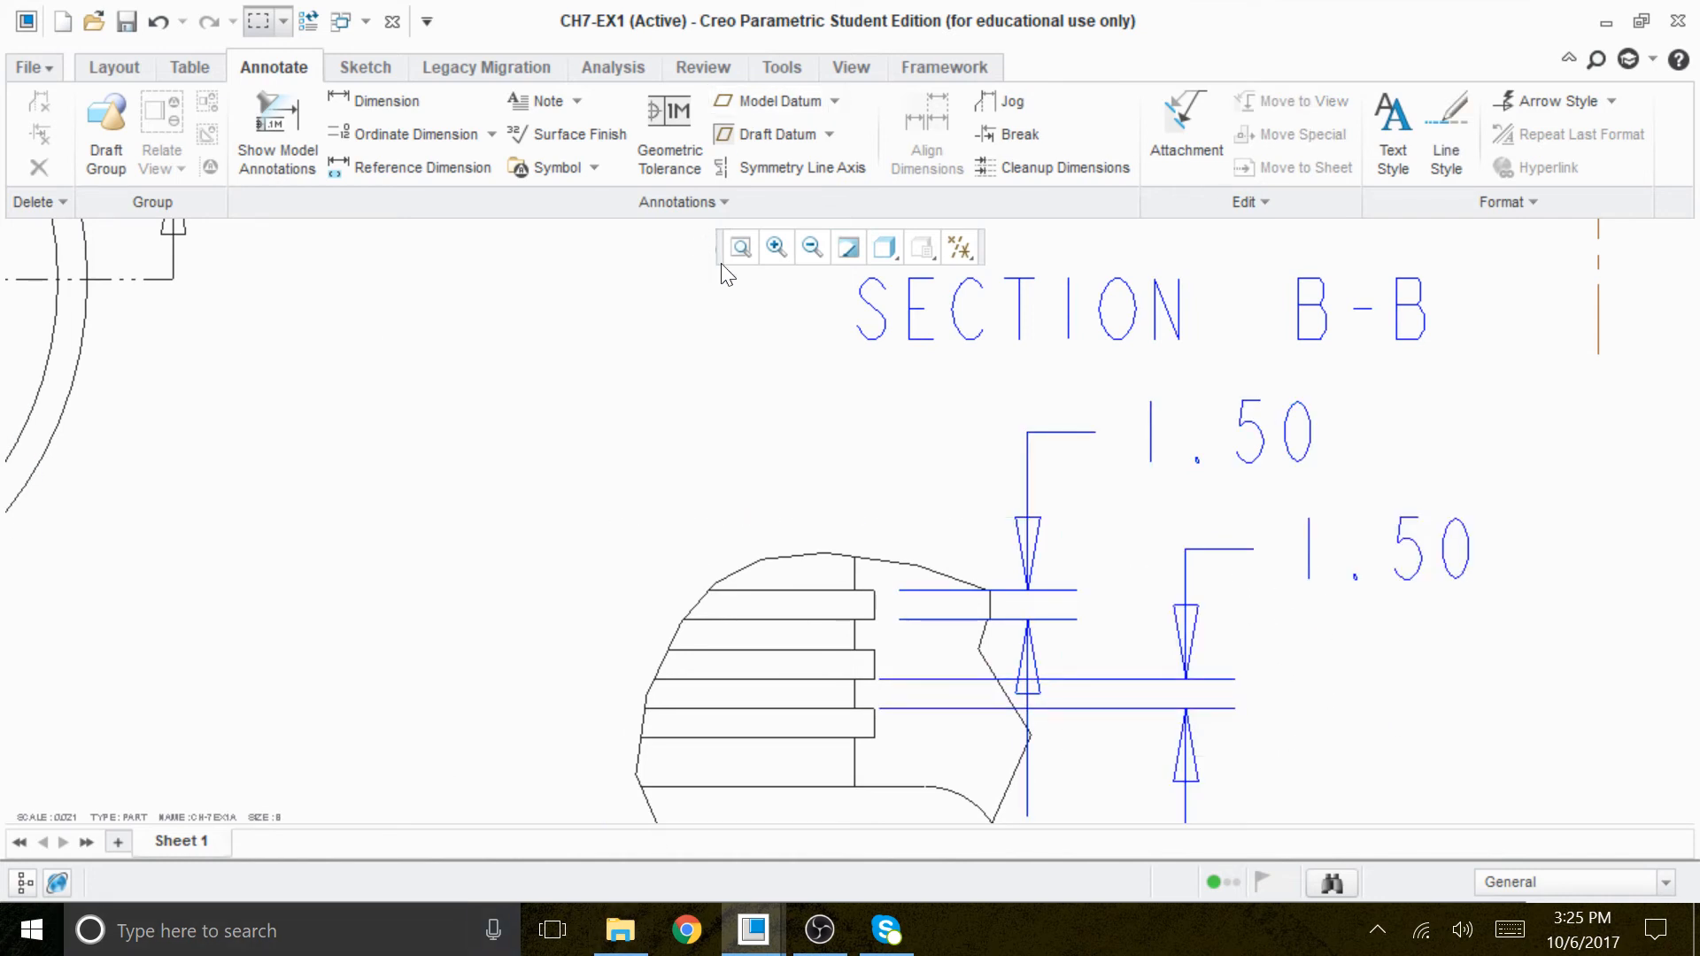
Dimension the horizontal spacing between the two lower mounting holes, placing it below the top view.
left_click(740, 248)
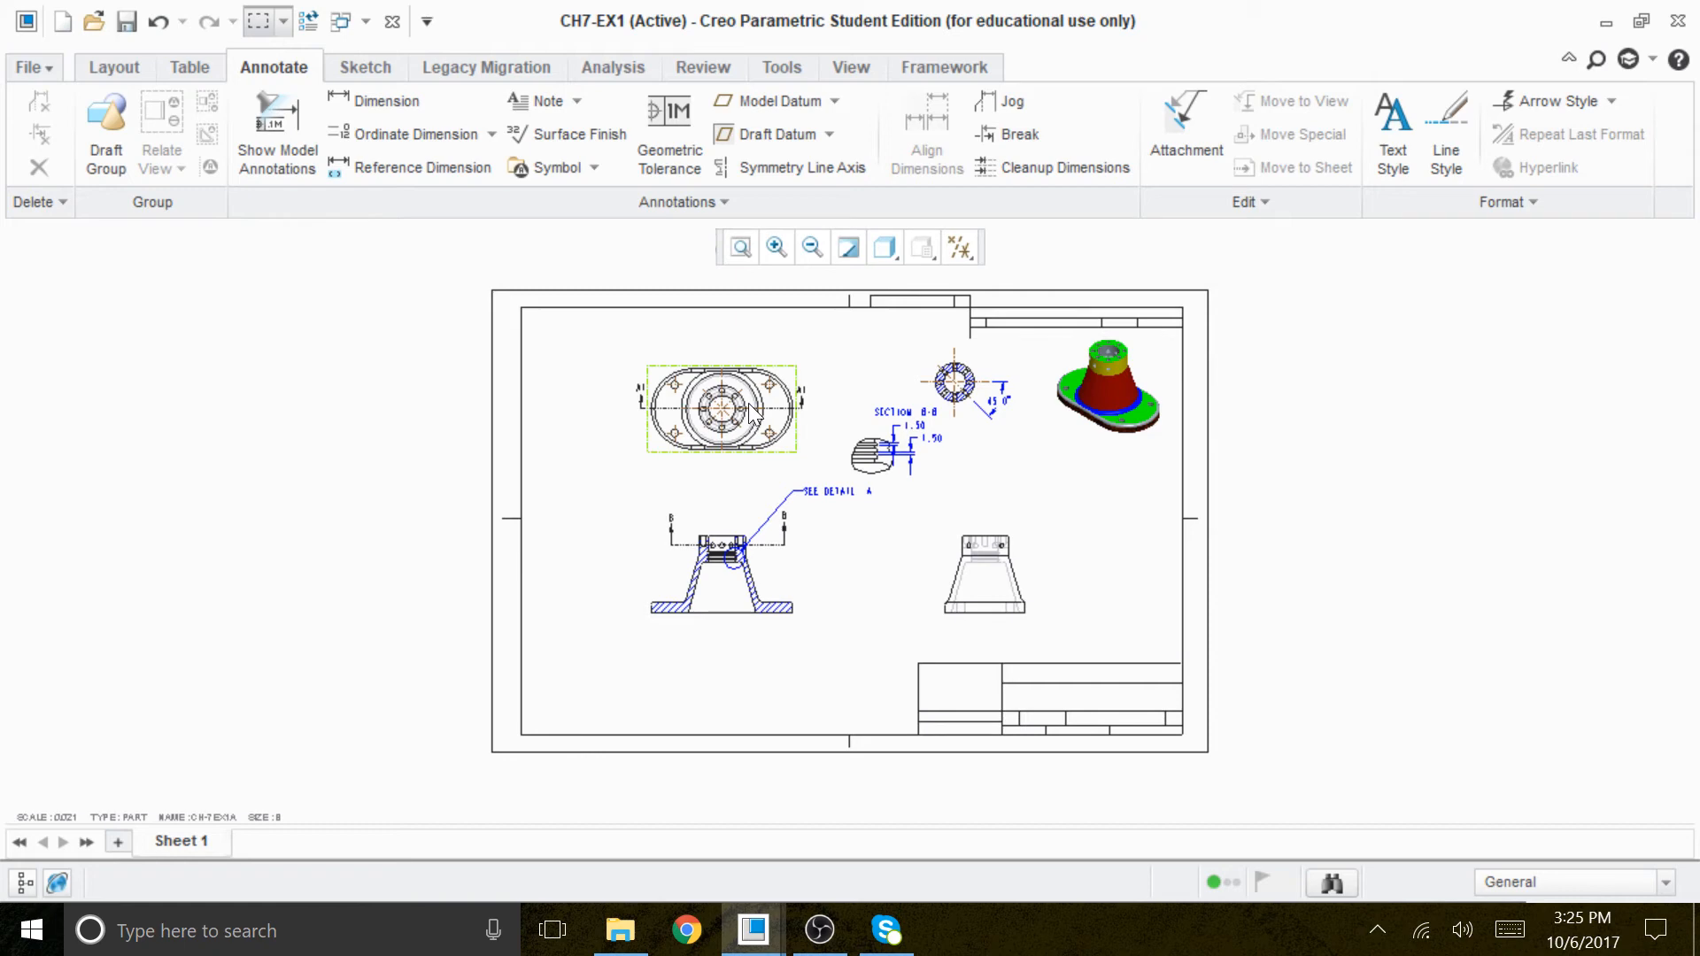
scroll(715, 420, "down", 4)
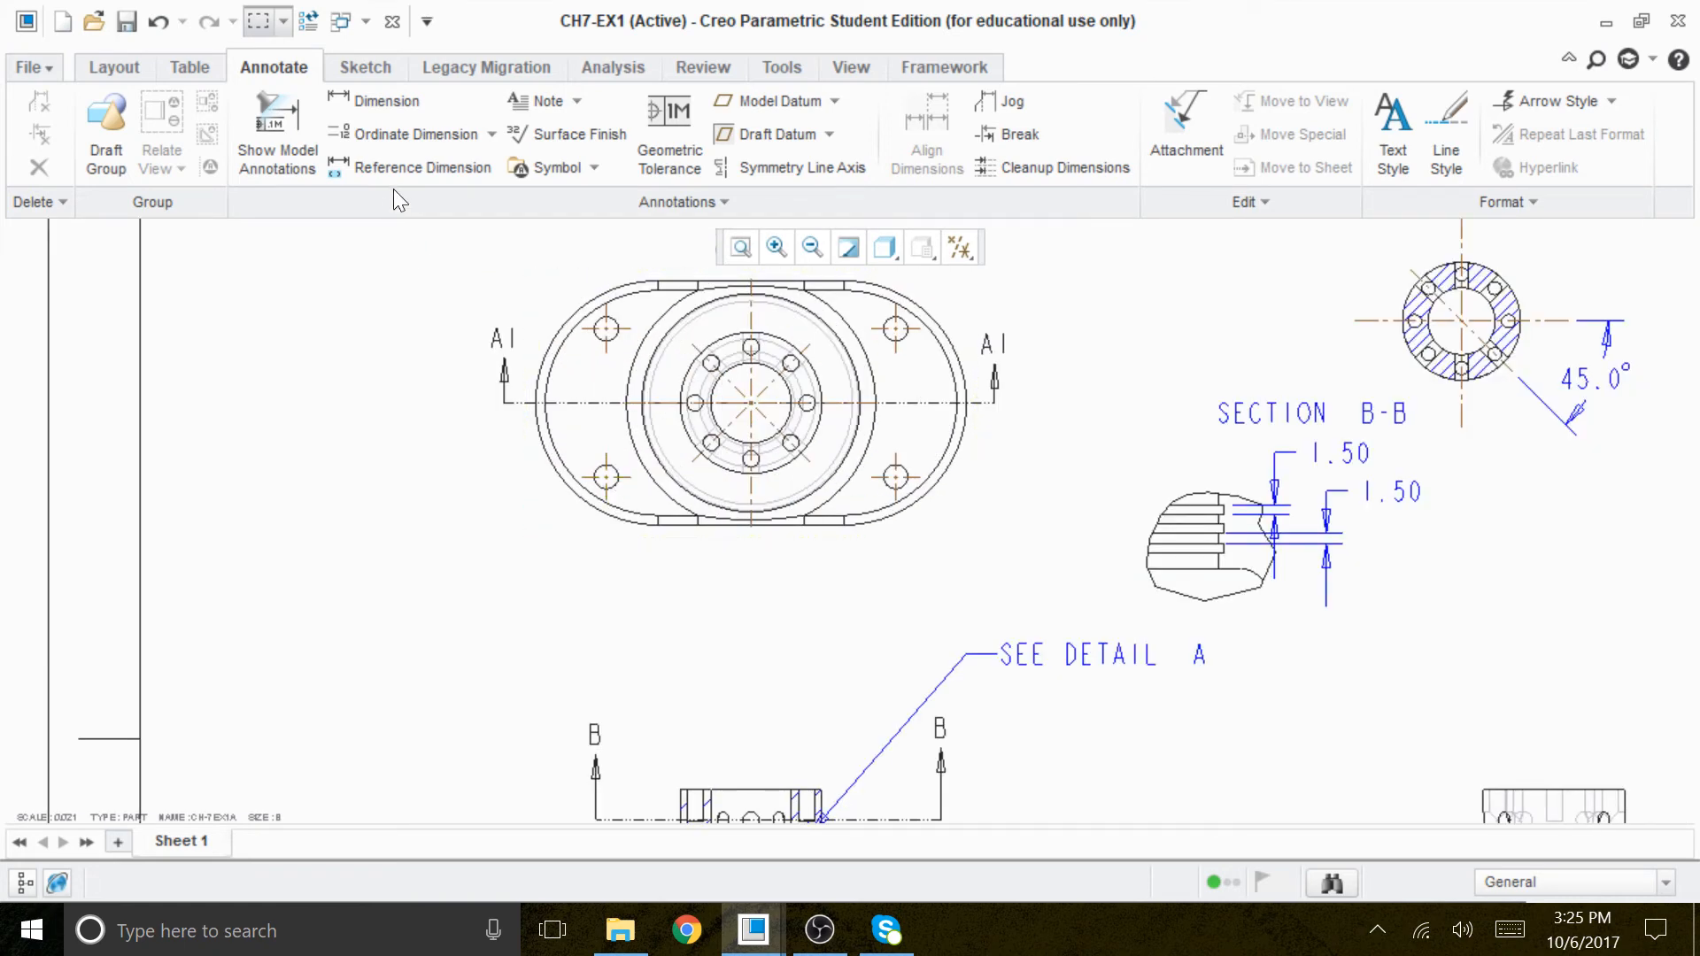
left_click(389, 102)
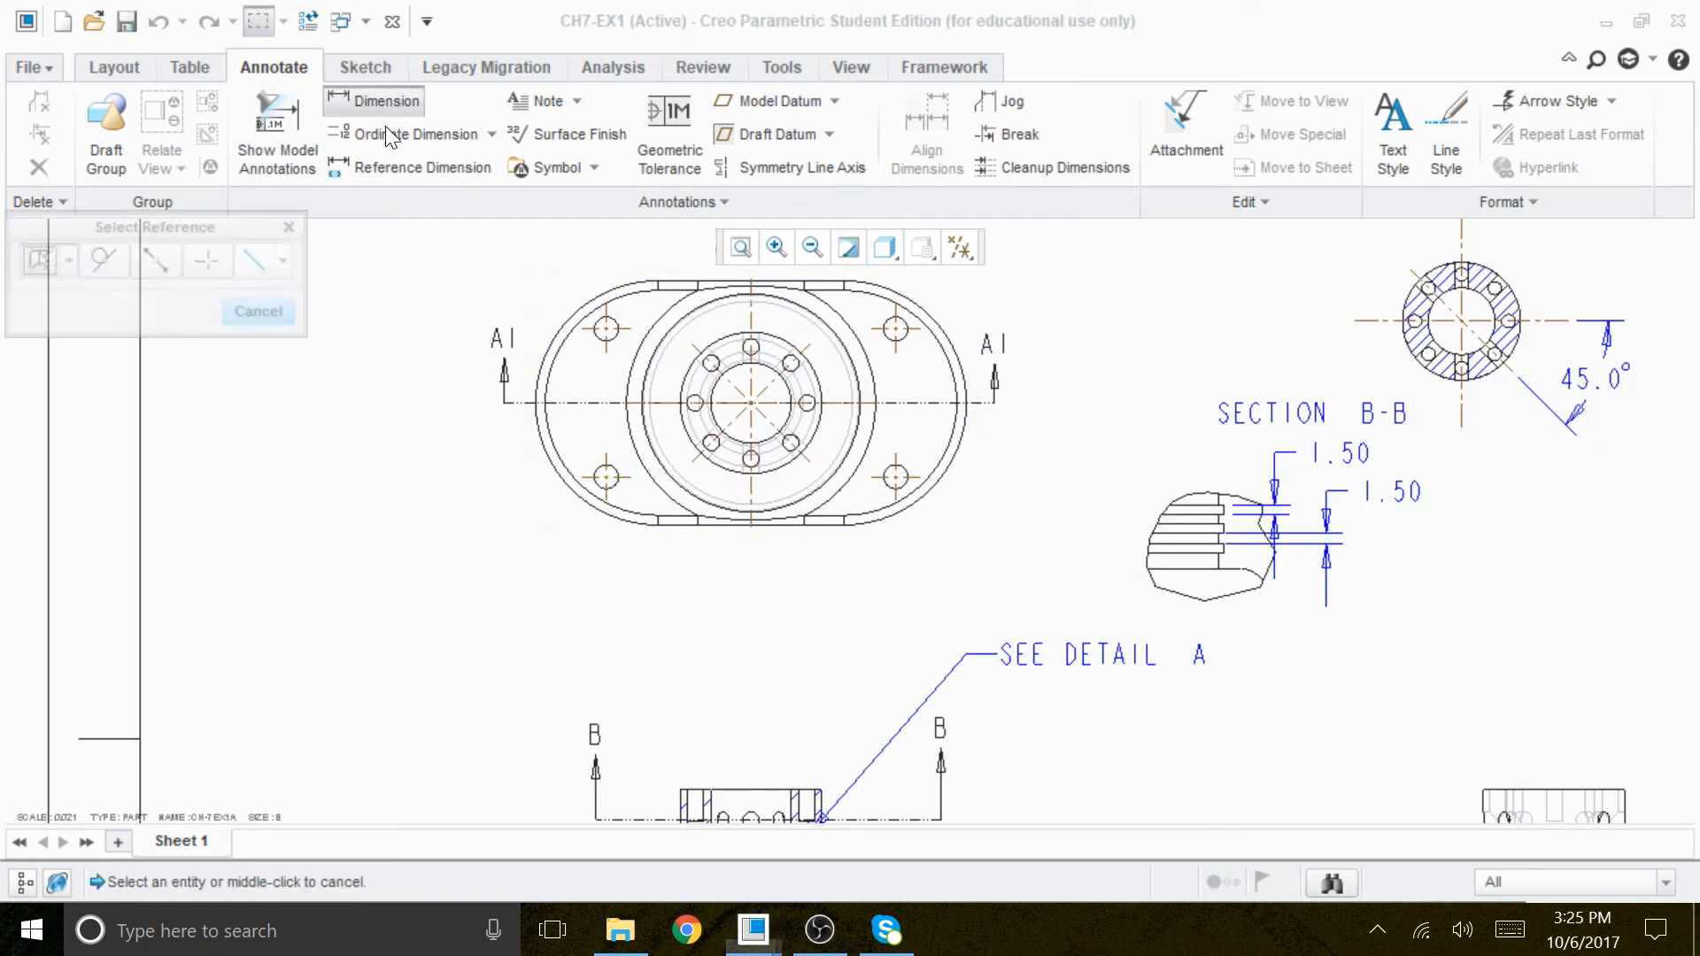
left_click(607, 509)
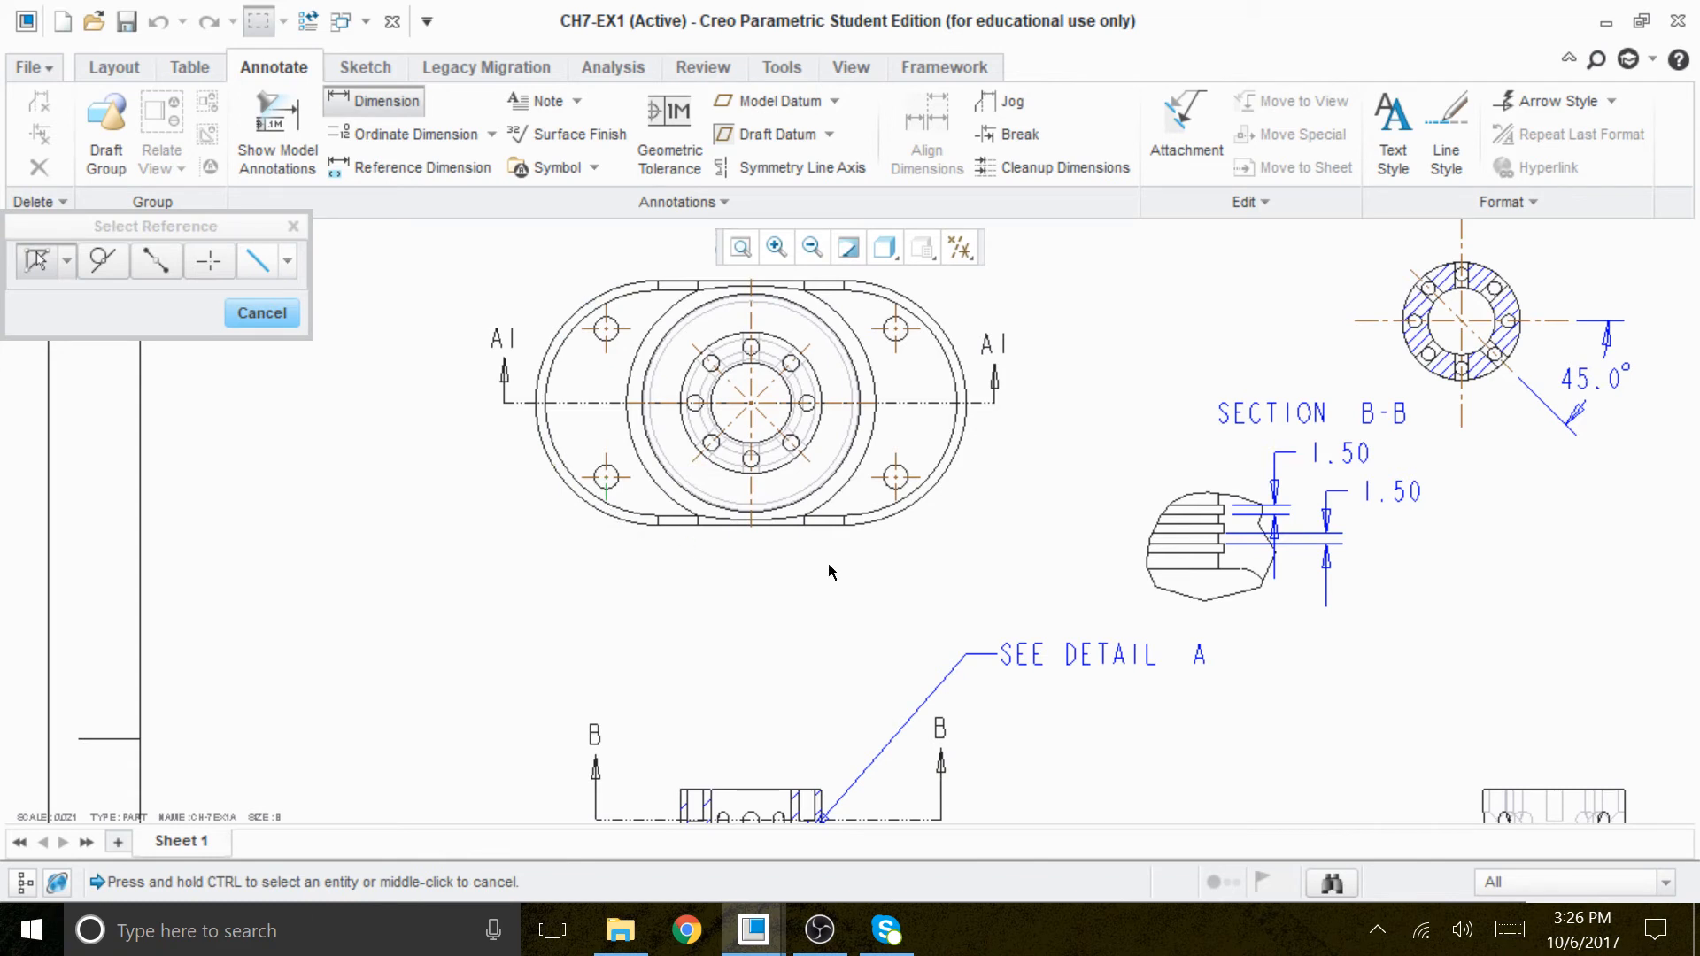
left_click(897, 489, "ctrl")
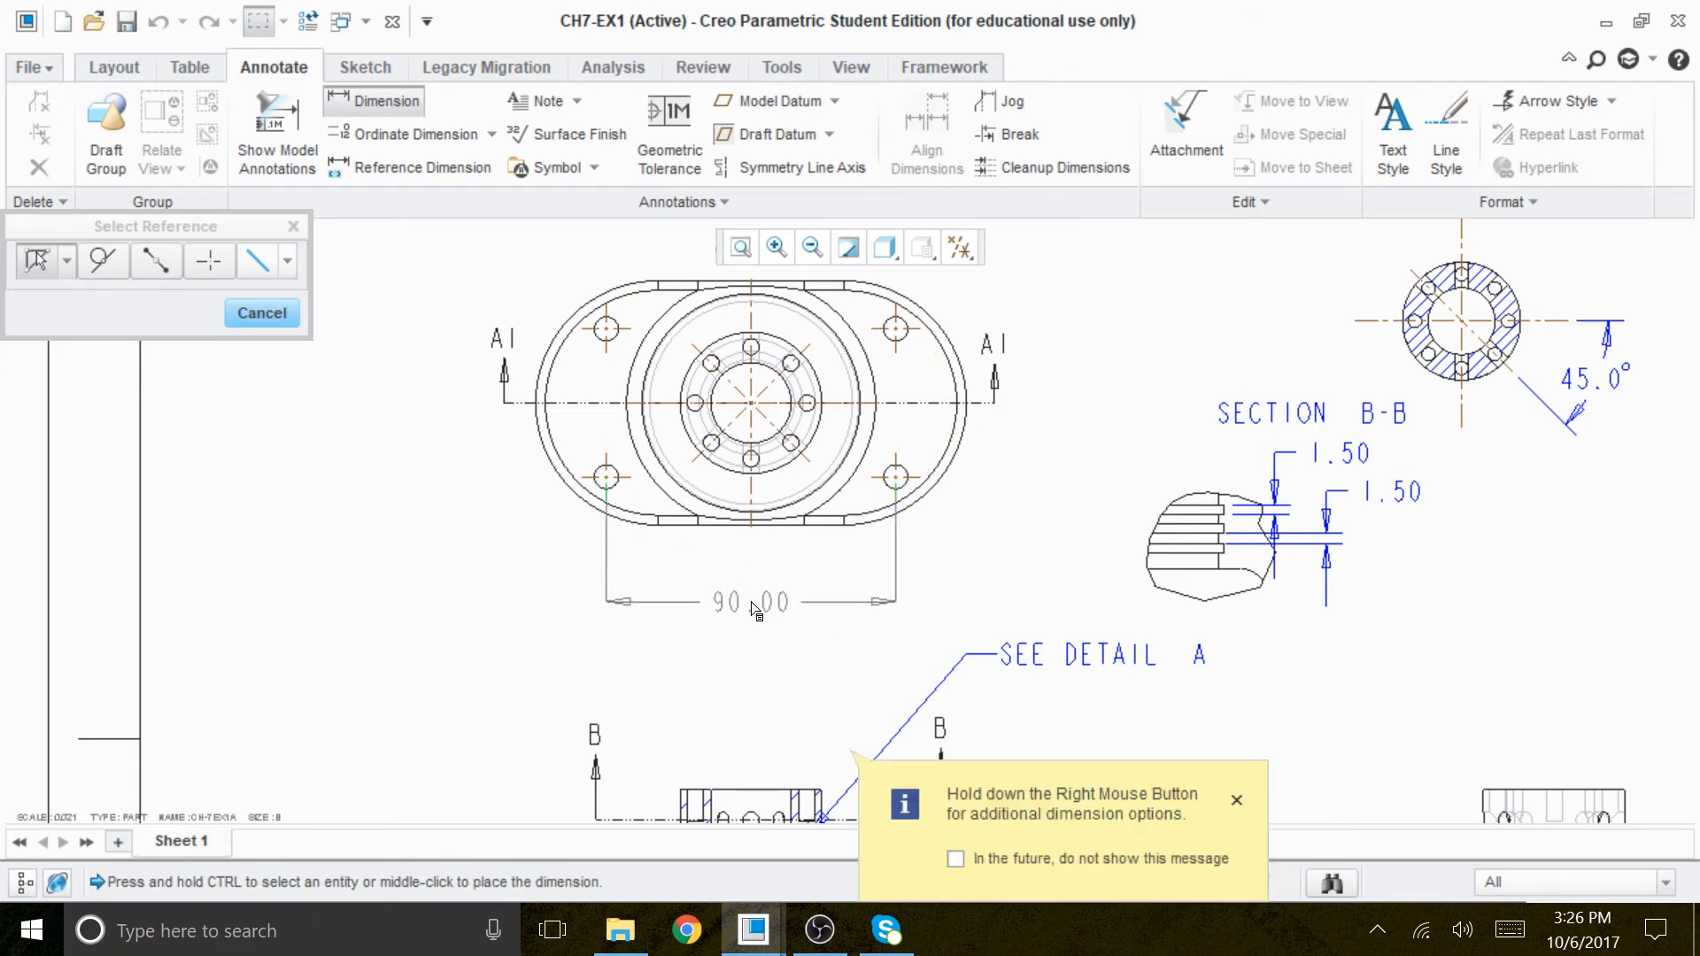
middle_click(756, 611)
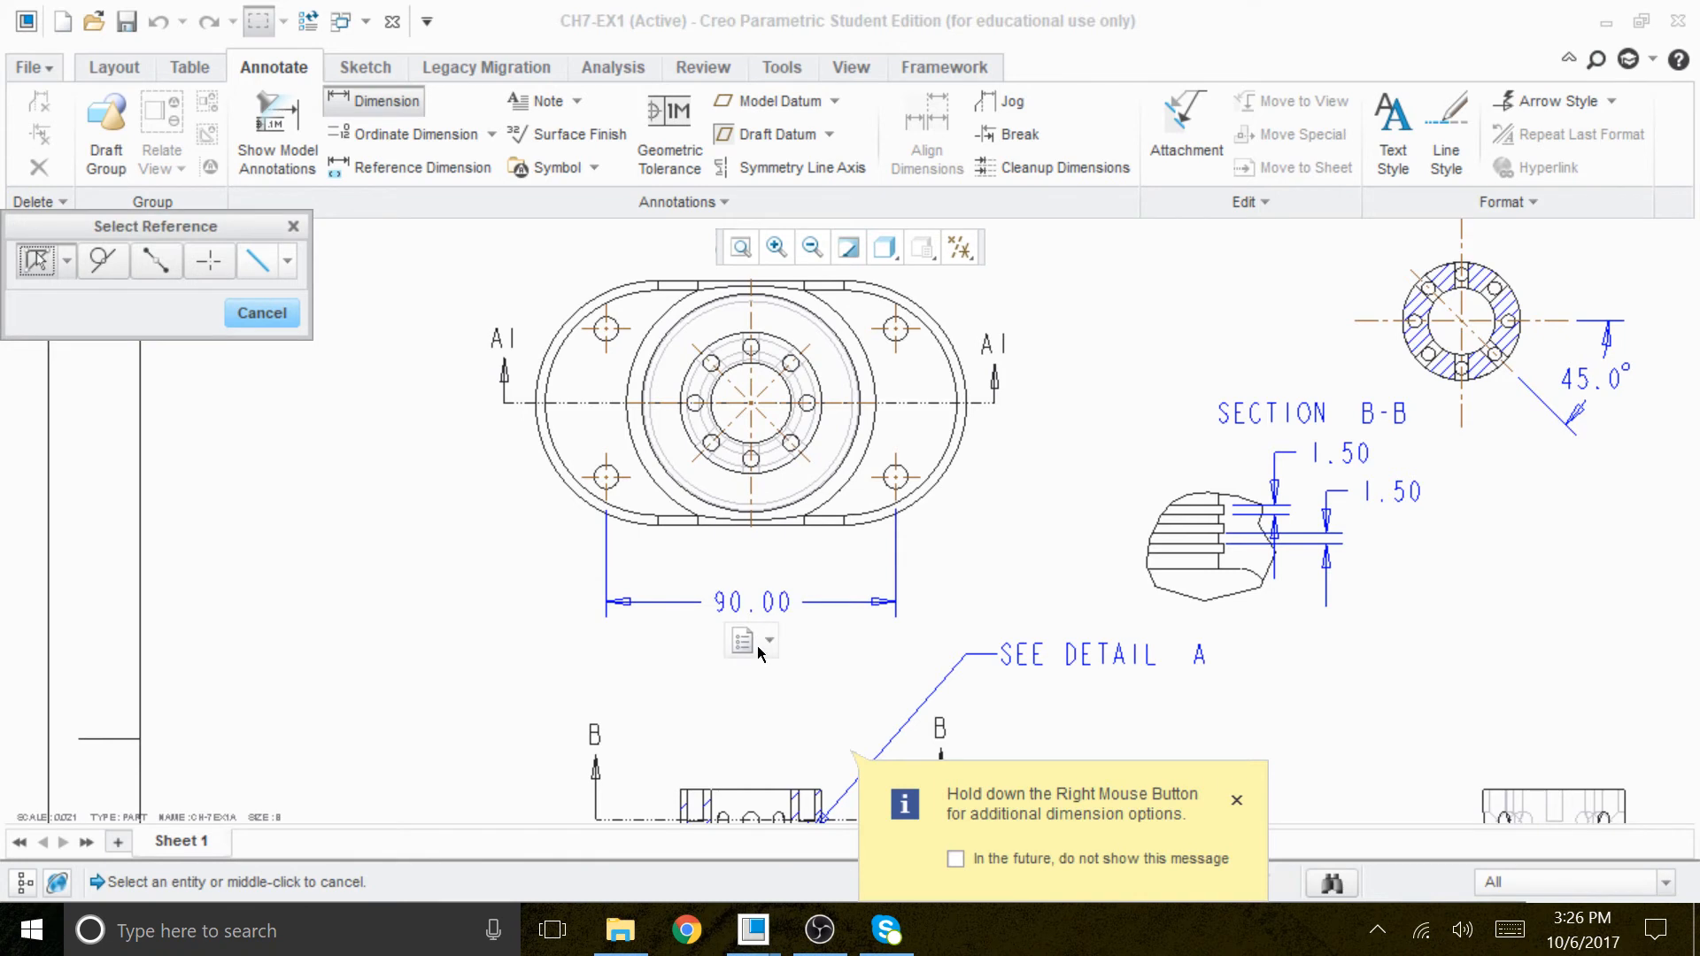
Dimension the vertical spacing of the two left mounting holes and the diameter of the upper-right mounting hole in the top view.
left_click(590, 479)
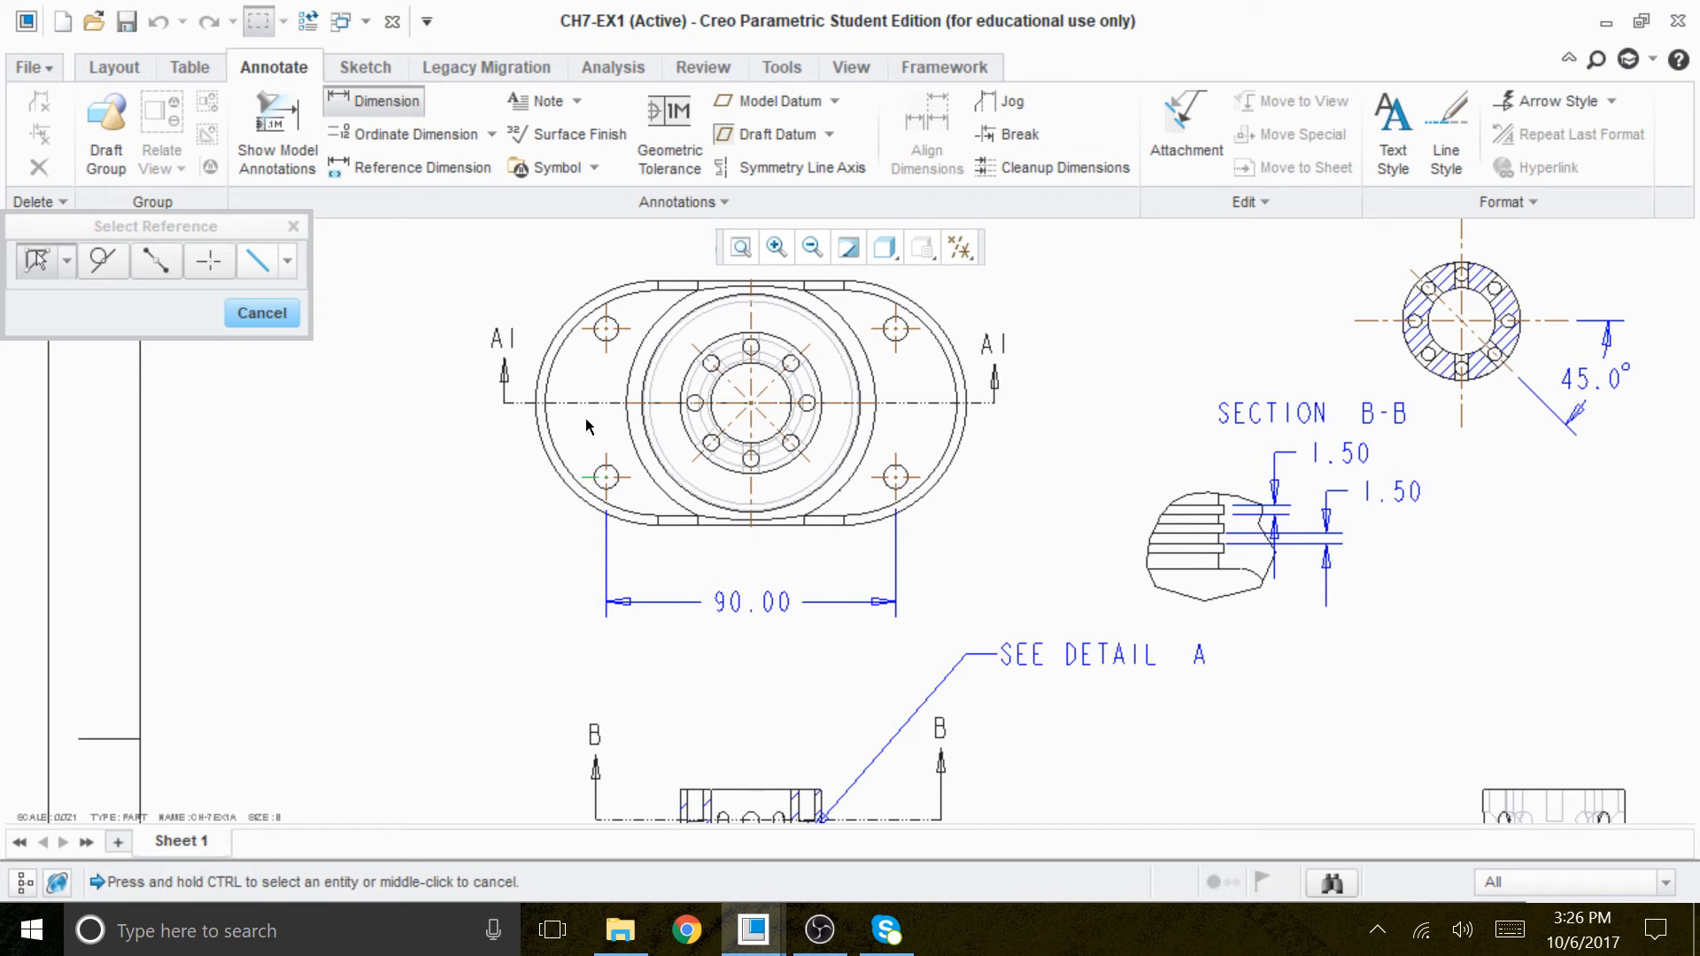
left_click(588, 328, "ctrl")
middle_click(415, 405)
left_click(443, 581)
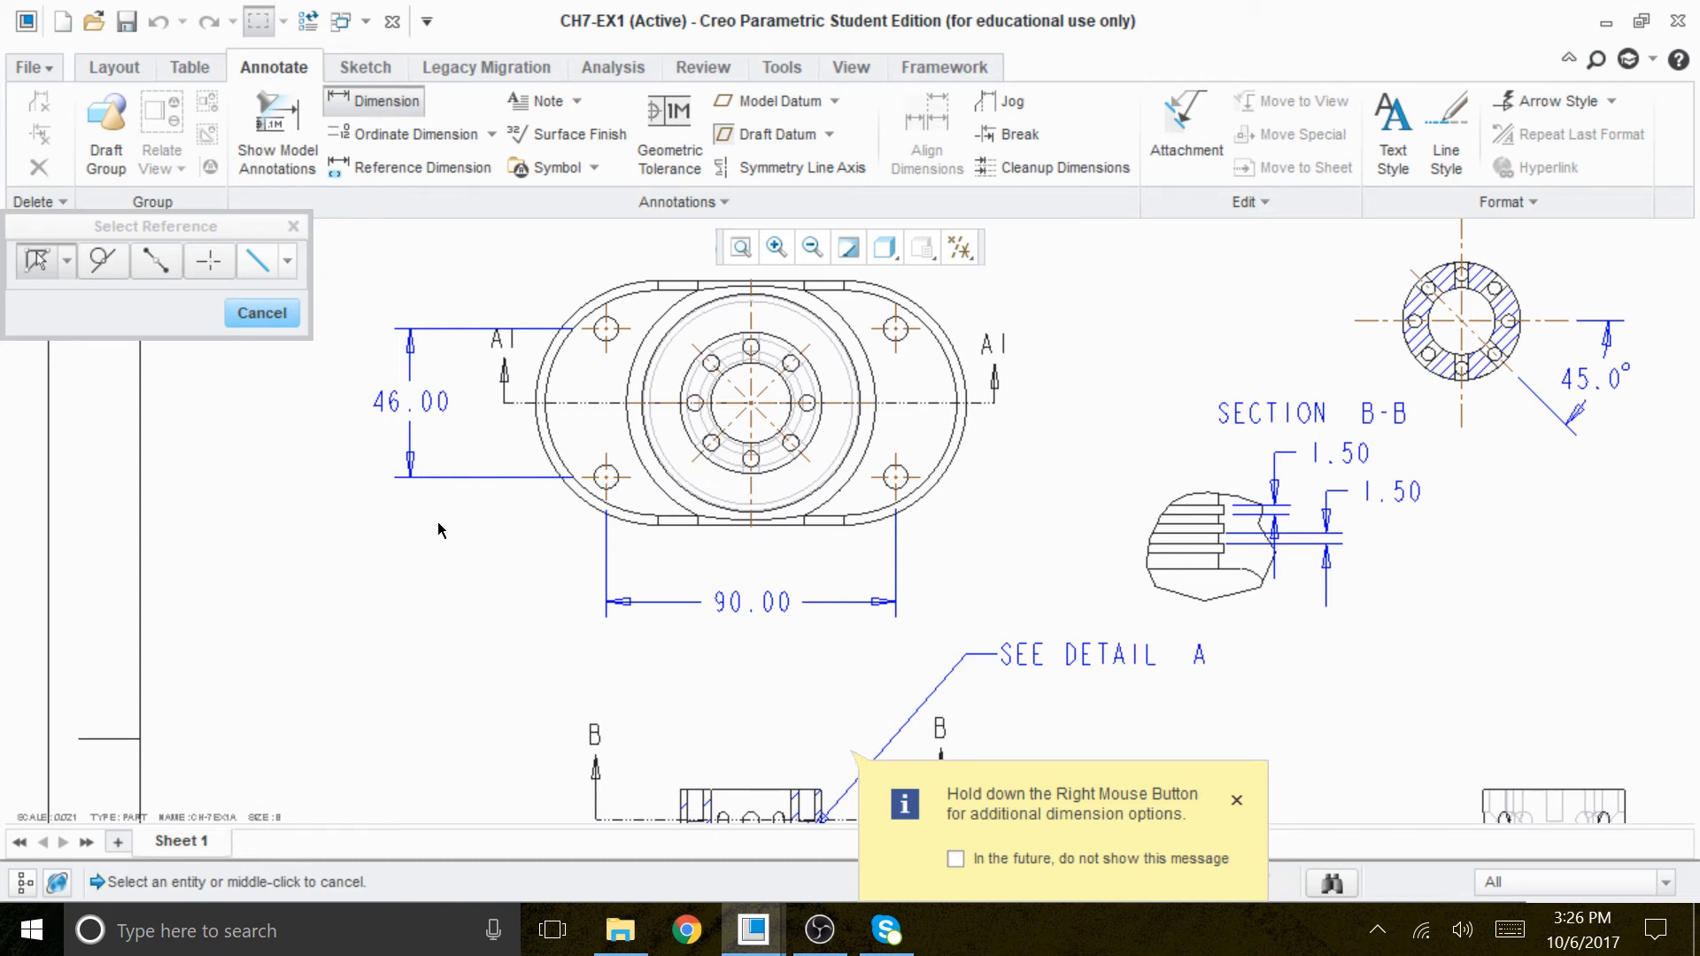
left_click(901, 324)
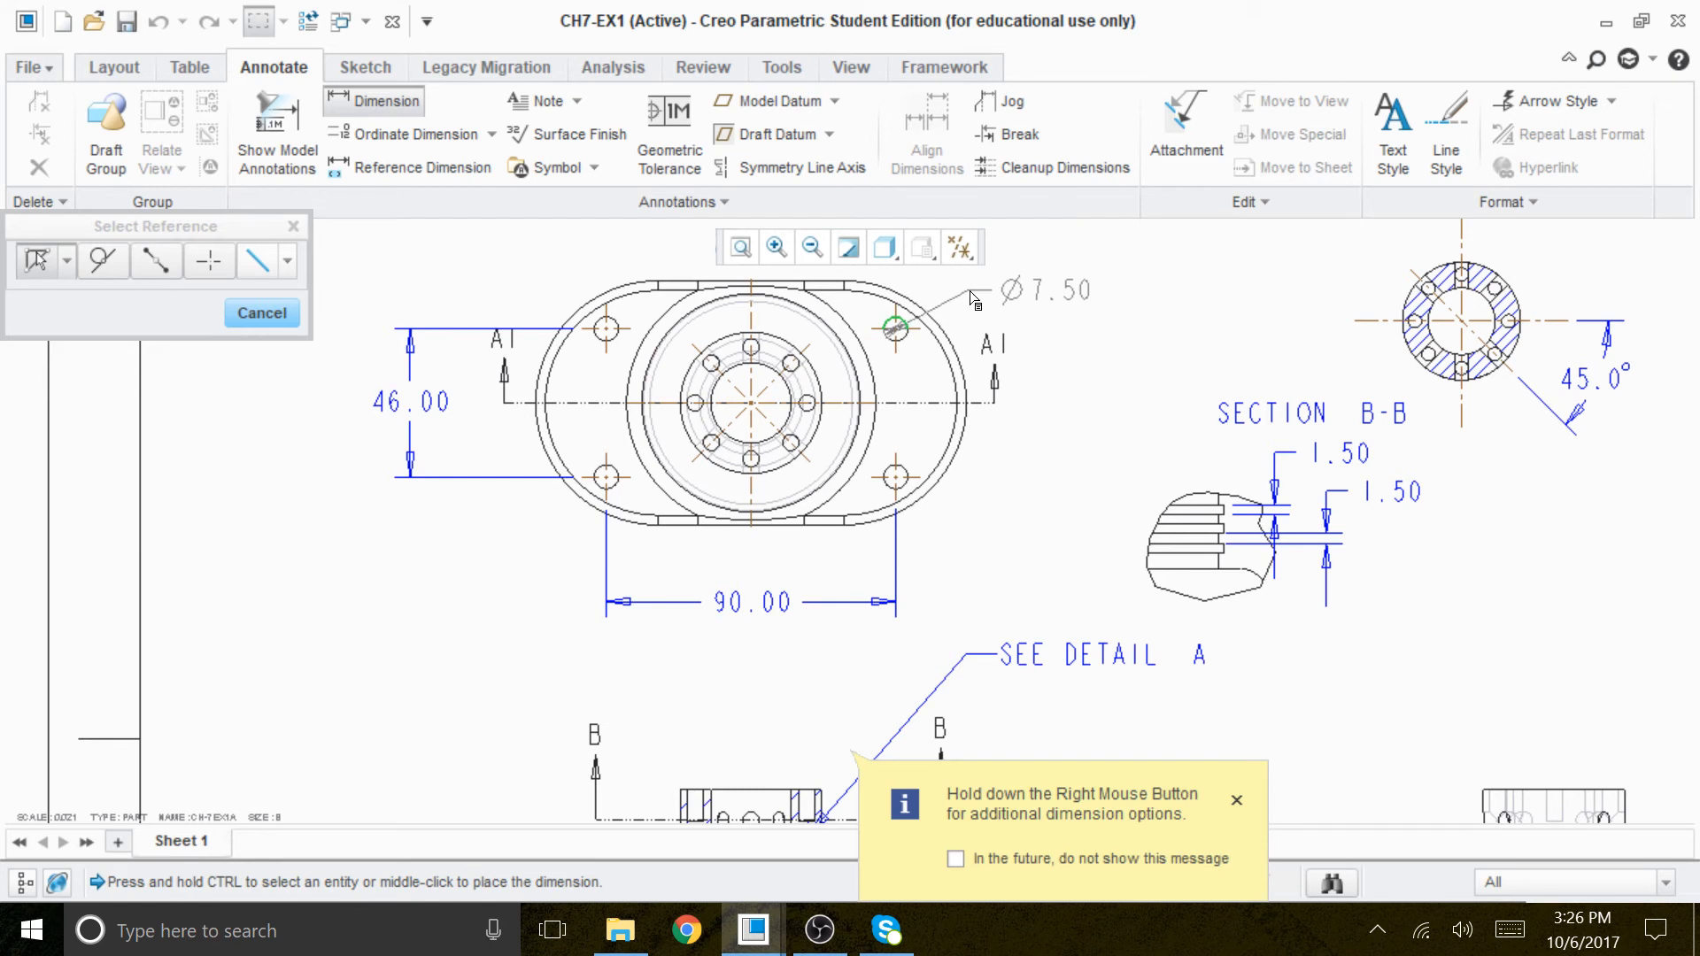
middle_click(971, 301)
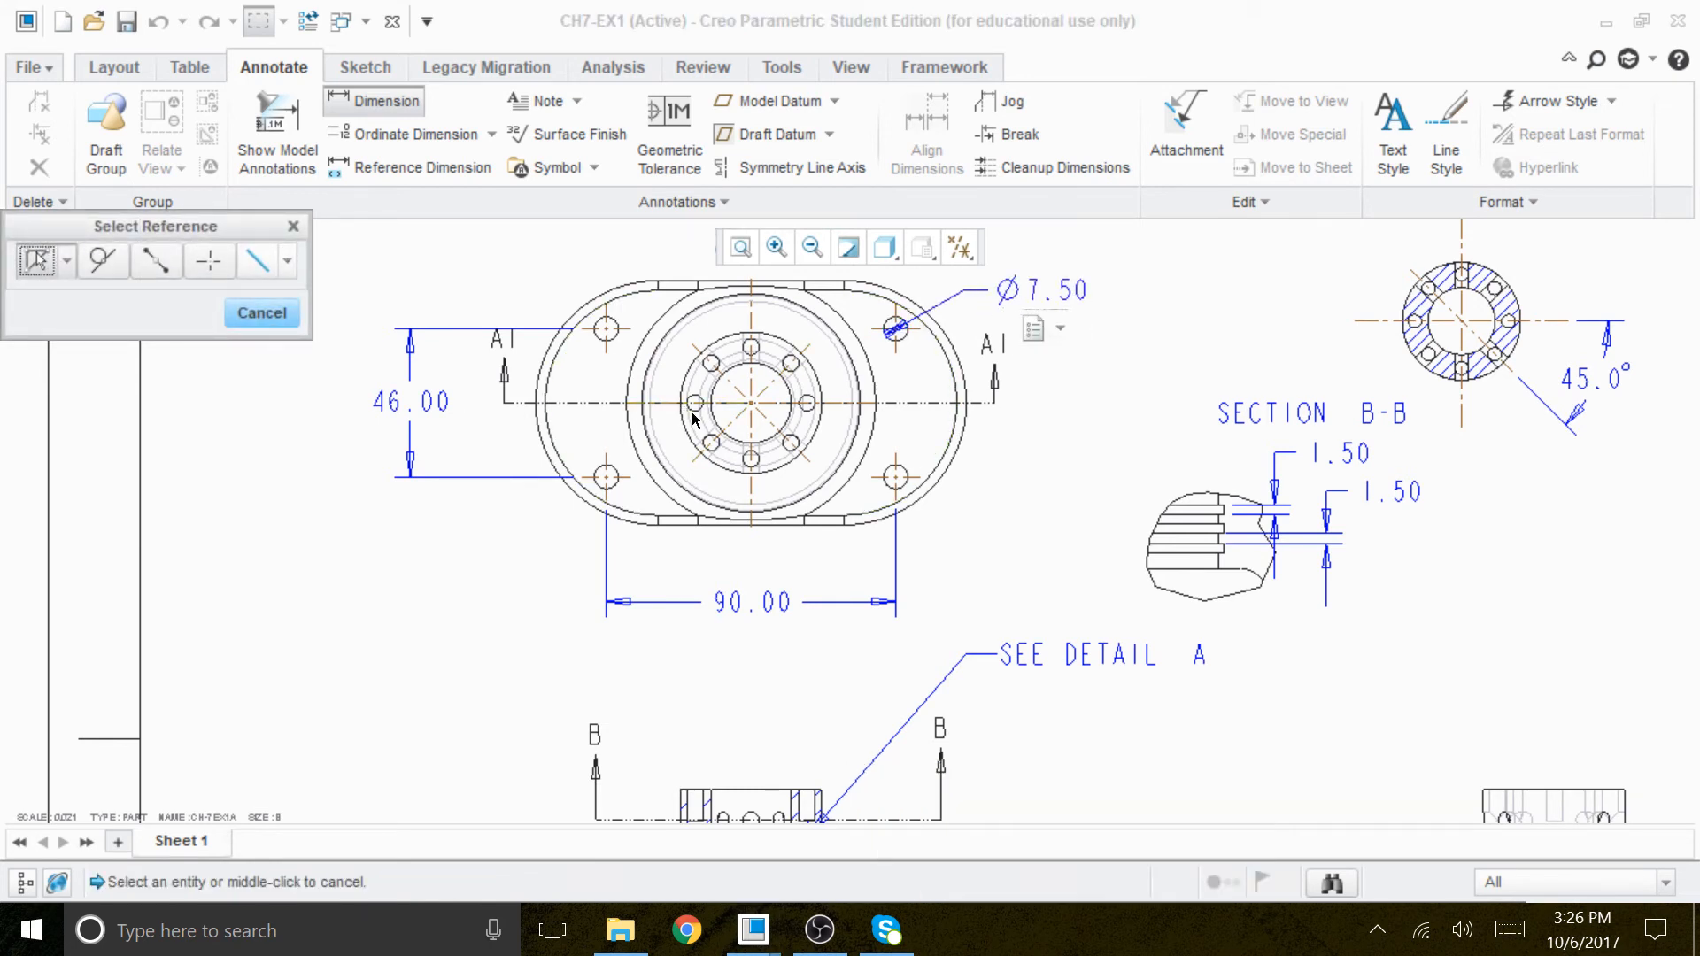
Dimension the radius of the base's left rounded end in the top view and the base width below the side view.
left_click(583, 314)
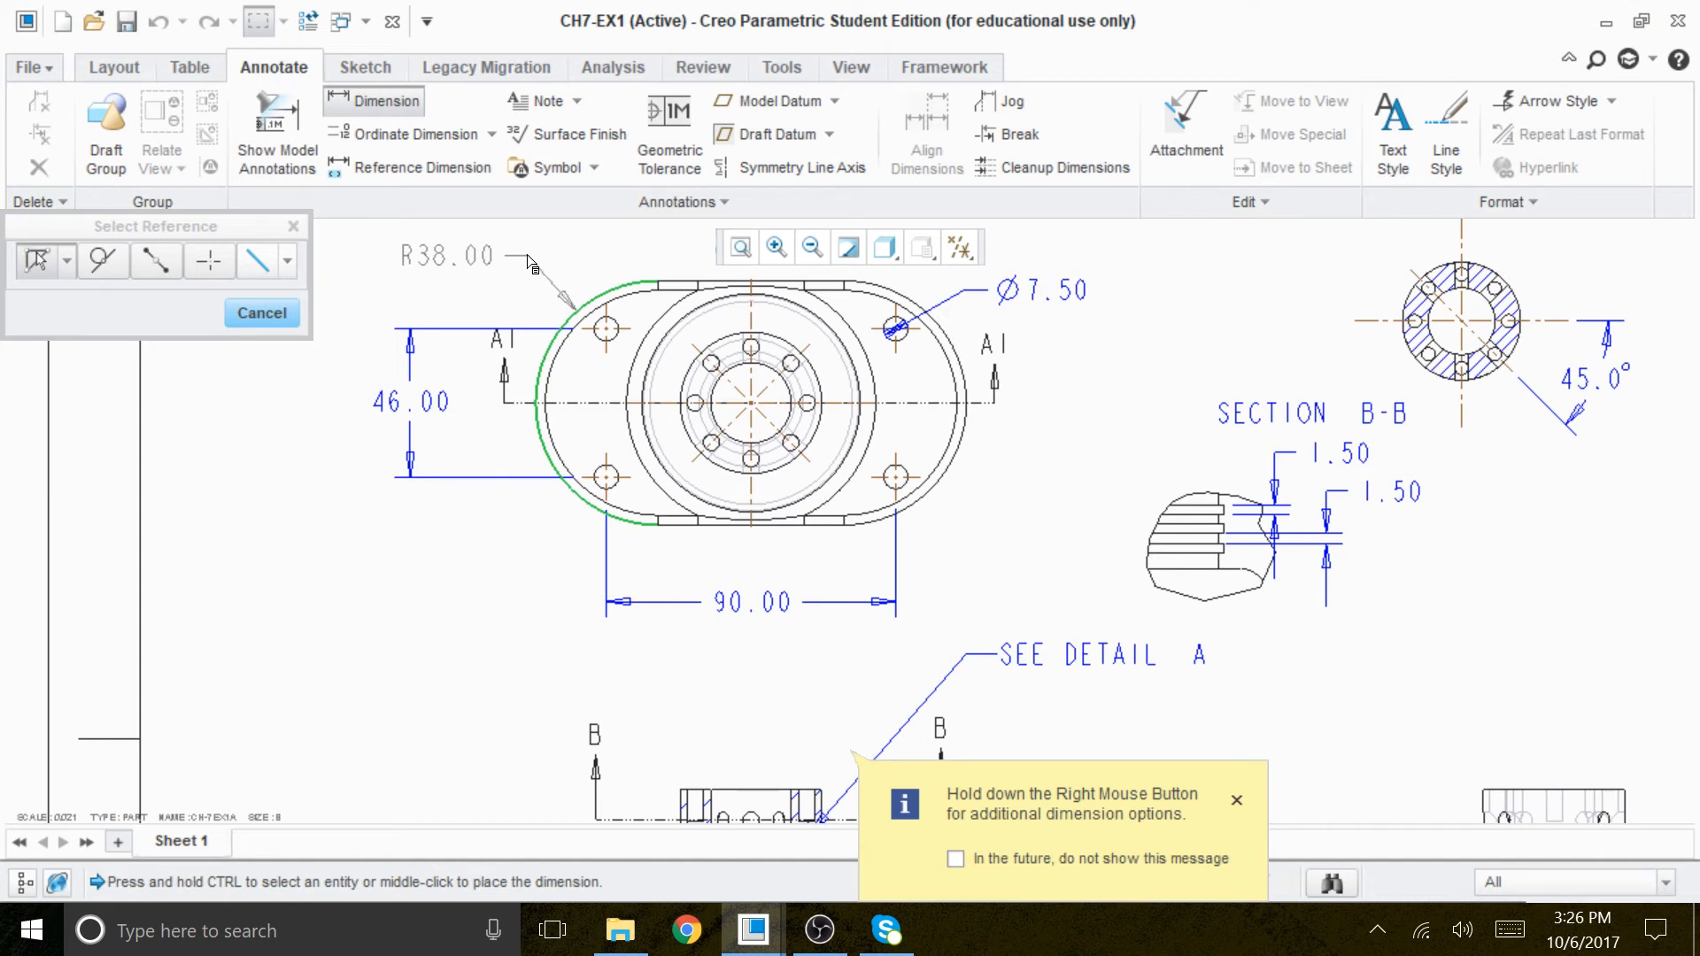
middle_click(529, 264)
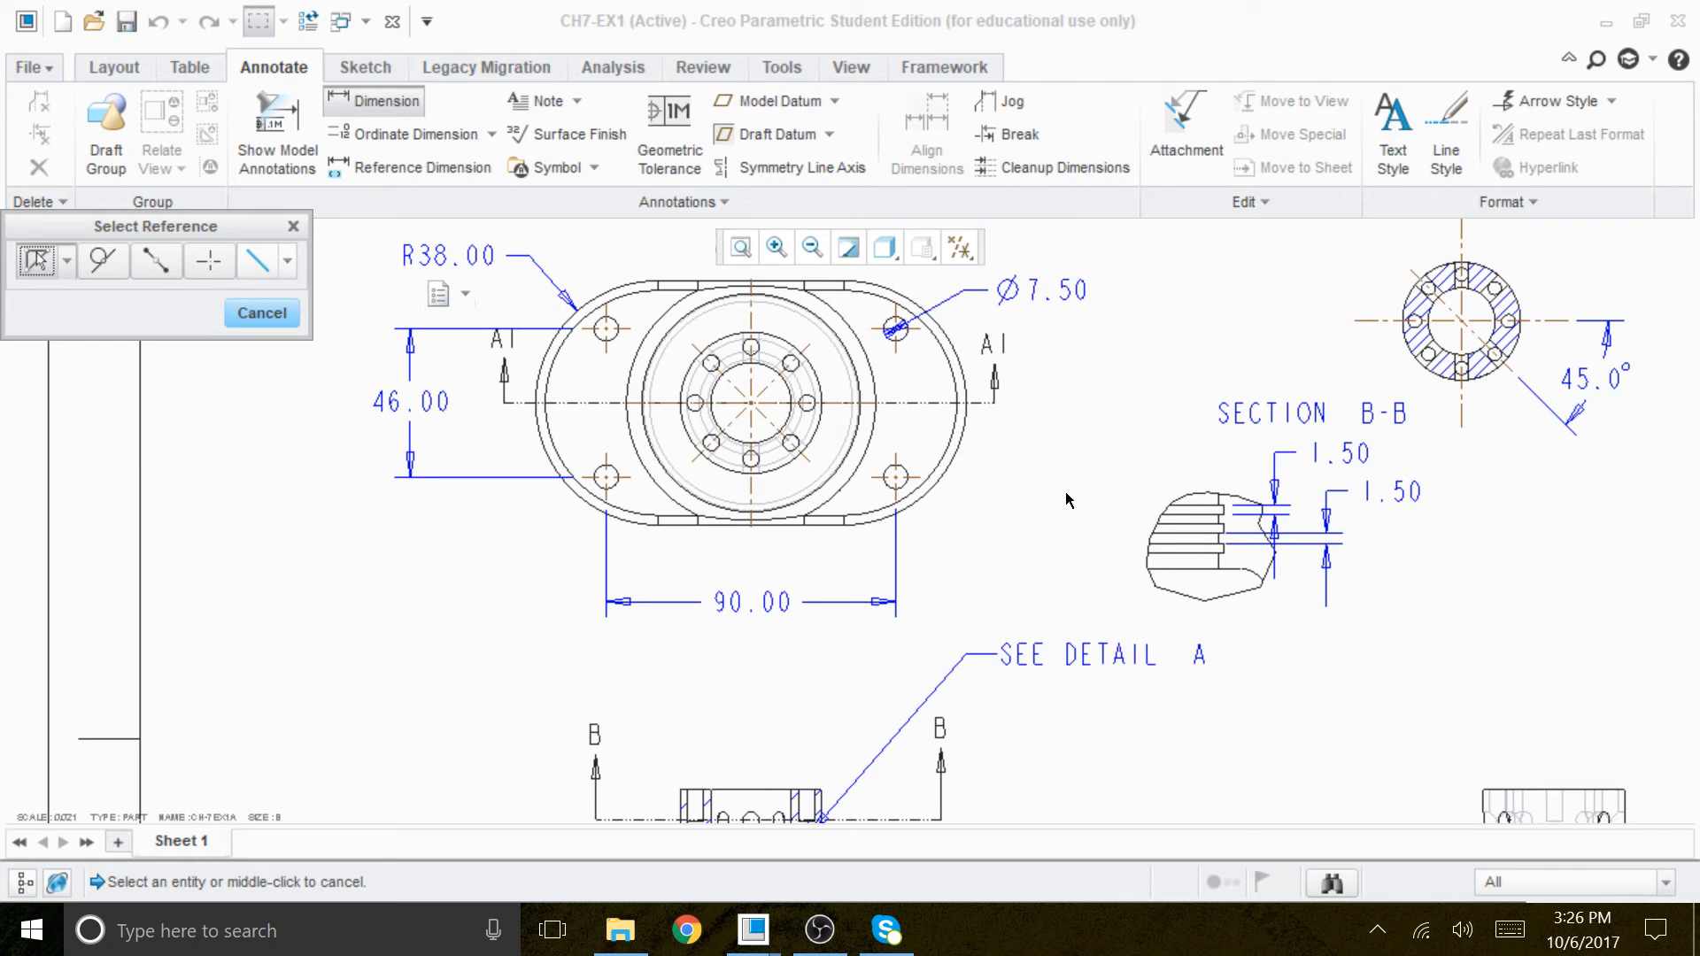
mouse_move(1105, 502)
middle_mouse_down()
mouse_move(1284, 531)
mouse_move(1304, 655)
mouse_move(1313, 601)
middle_mouse_up()
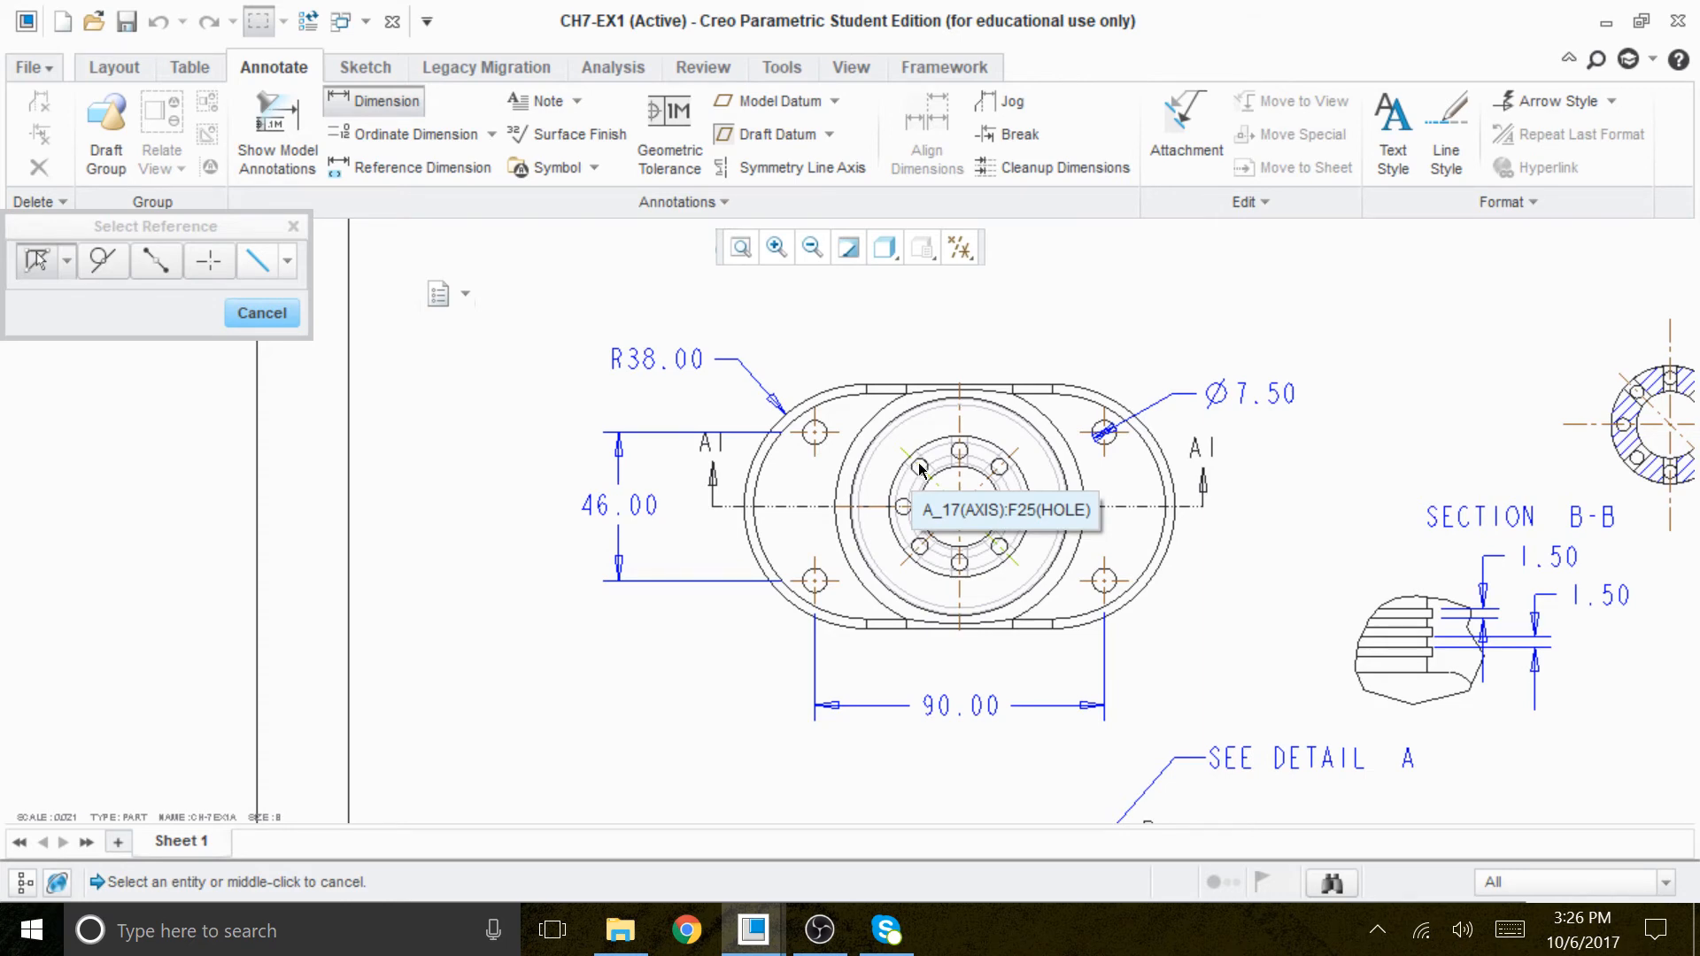
scroll(858, 482, "down", 5)
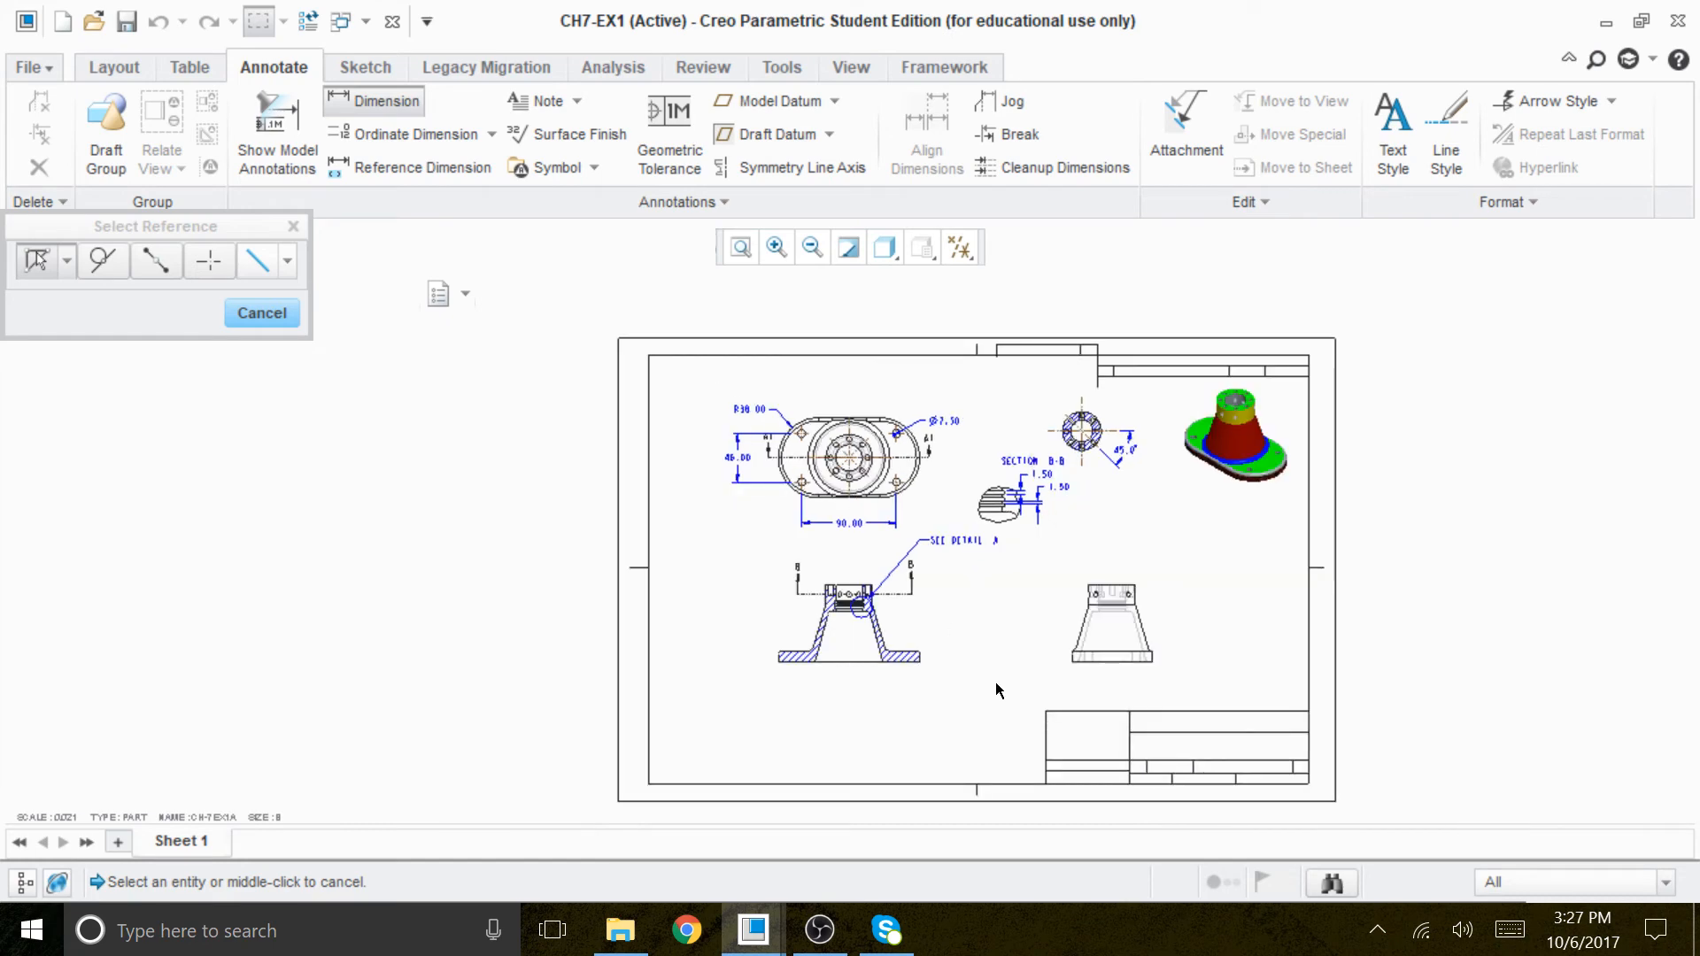
scroll(1079, 673, "up", 4)
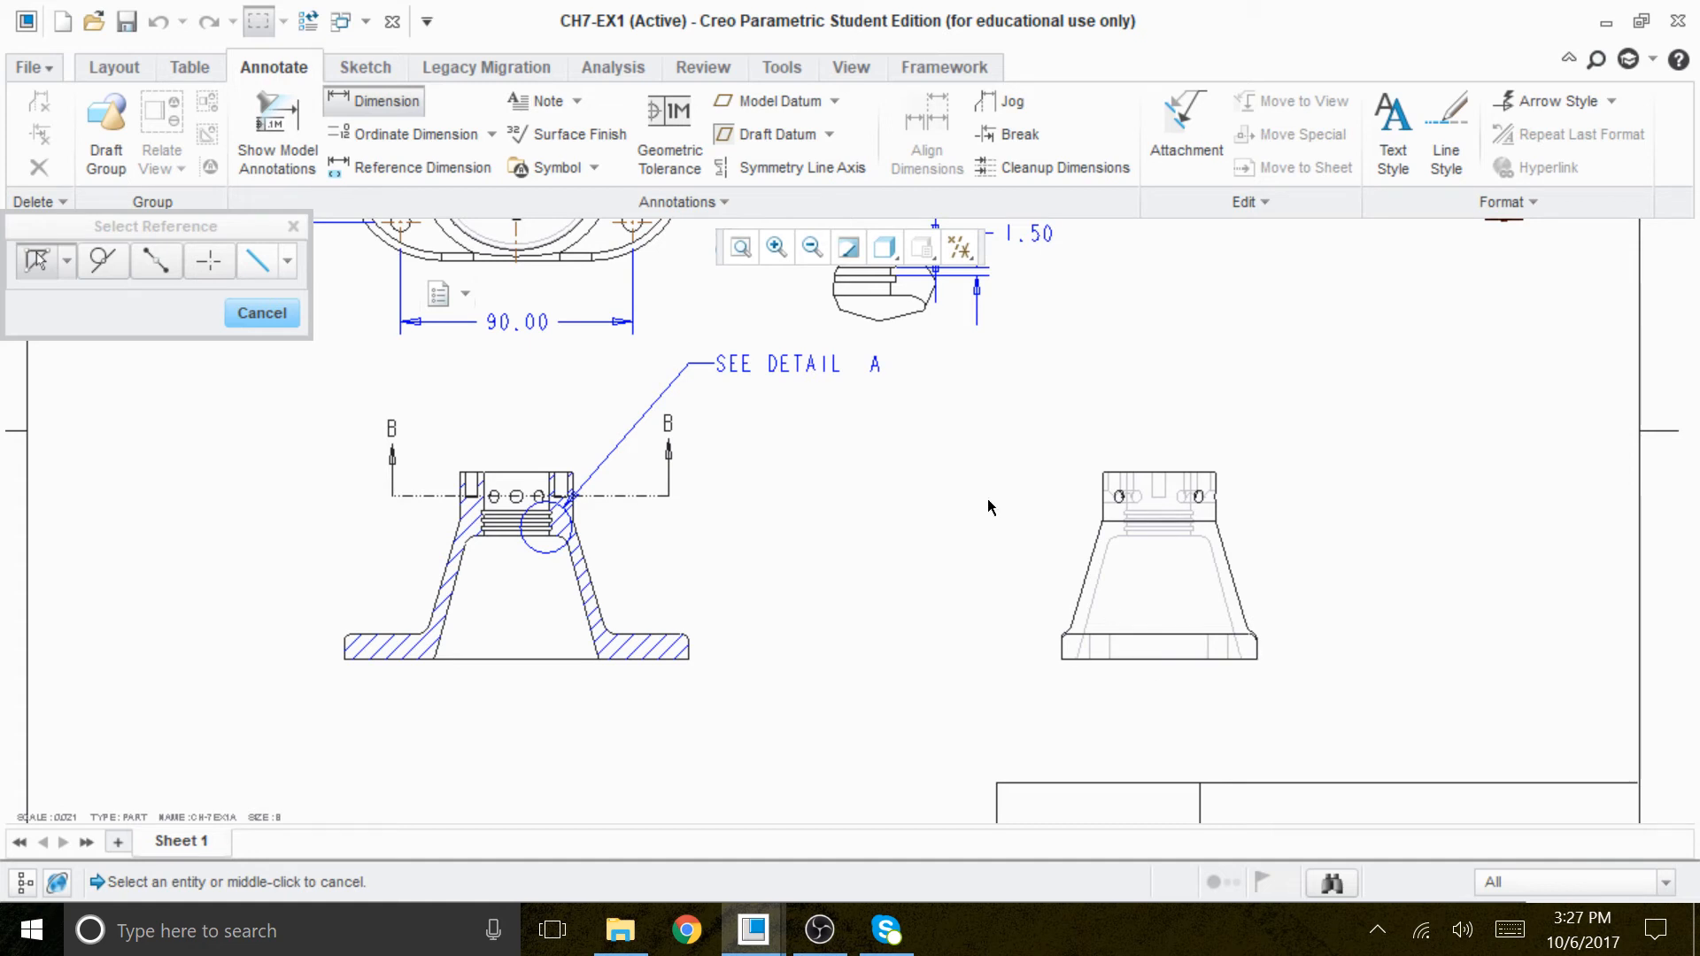
left_click(1164, 659)
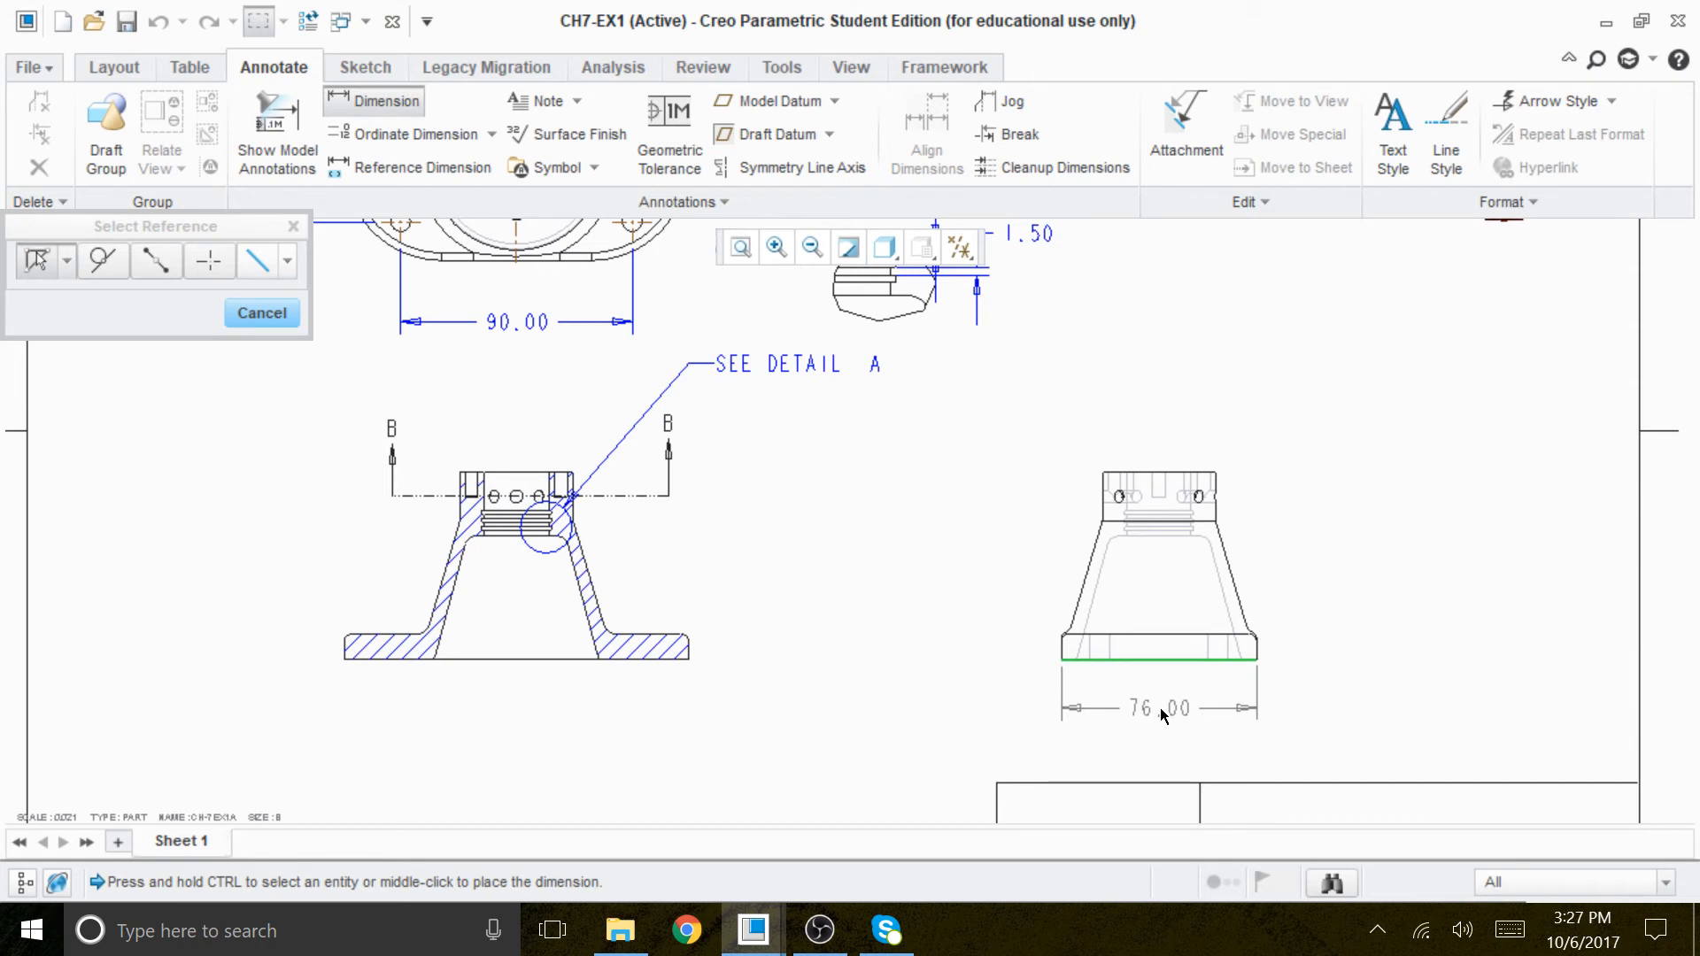
middle_click(1168, 708)
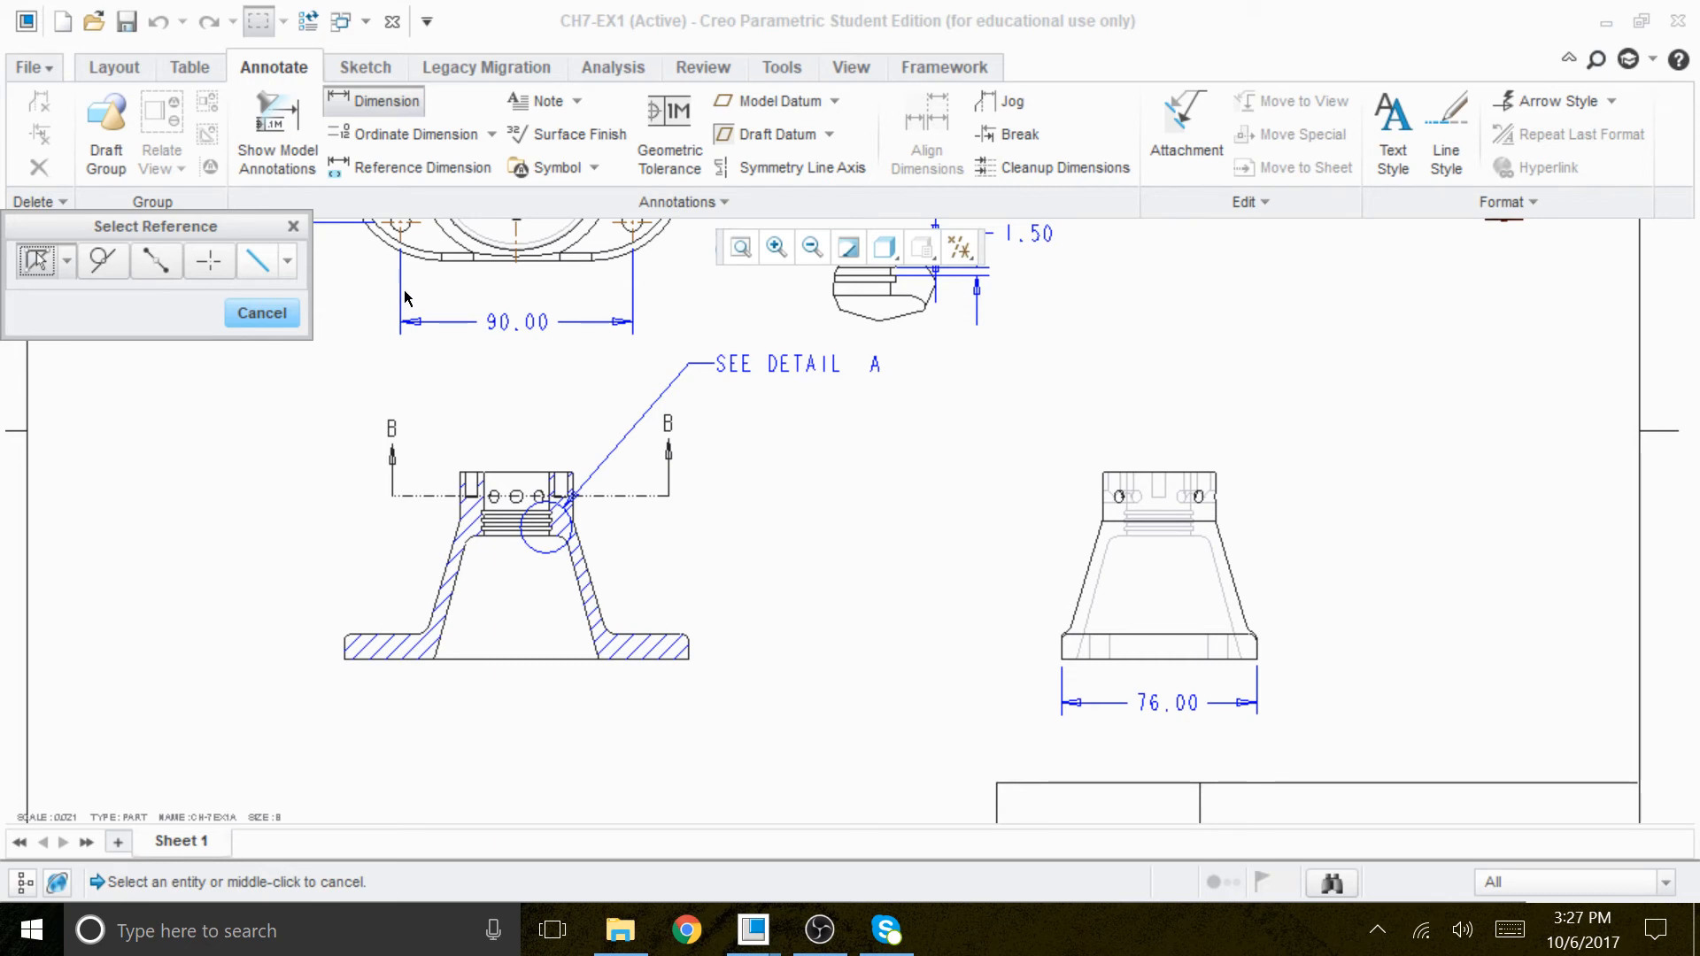
Check which features of the top view and section B-B still lack dimensions, and leave the Dimension command.
scroll(522, 591, "up", 5)
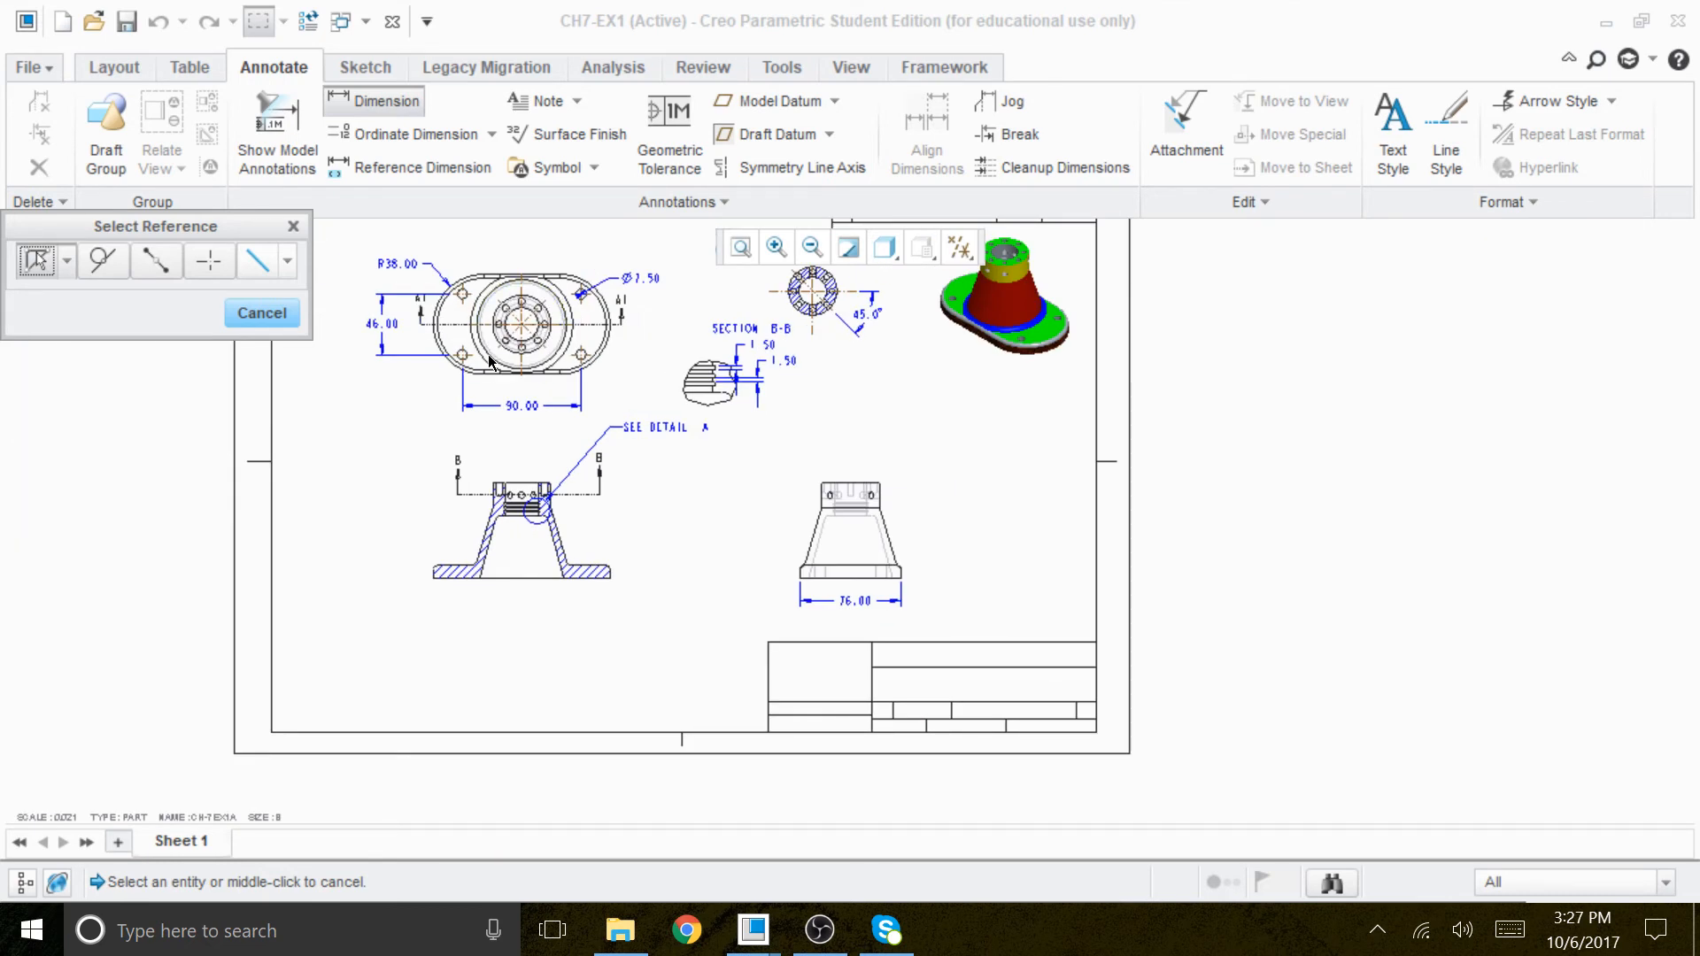
scroll(464, 290, "down", 1)
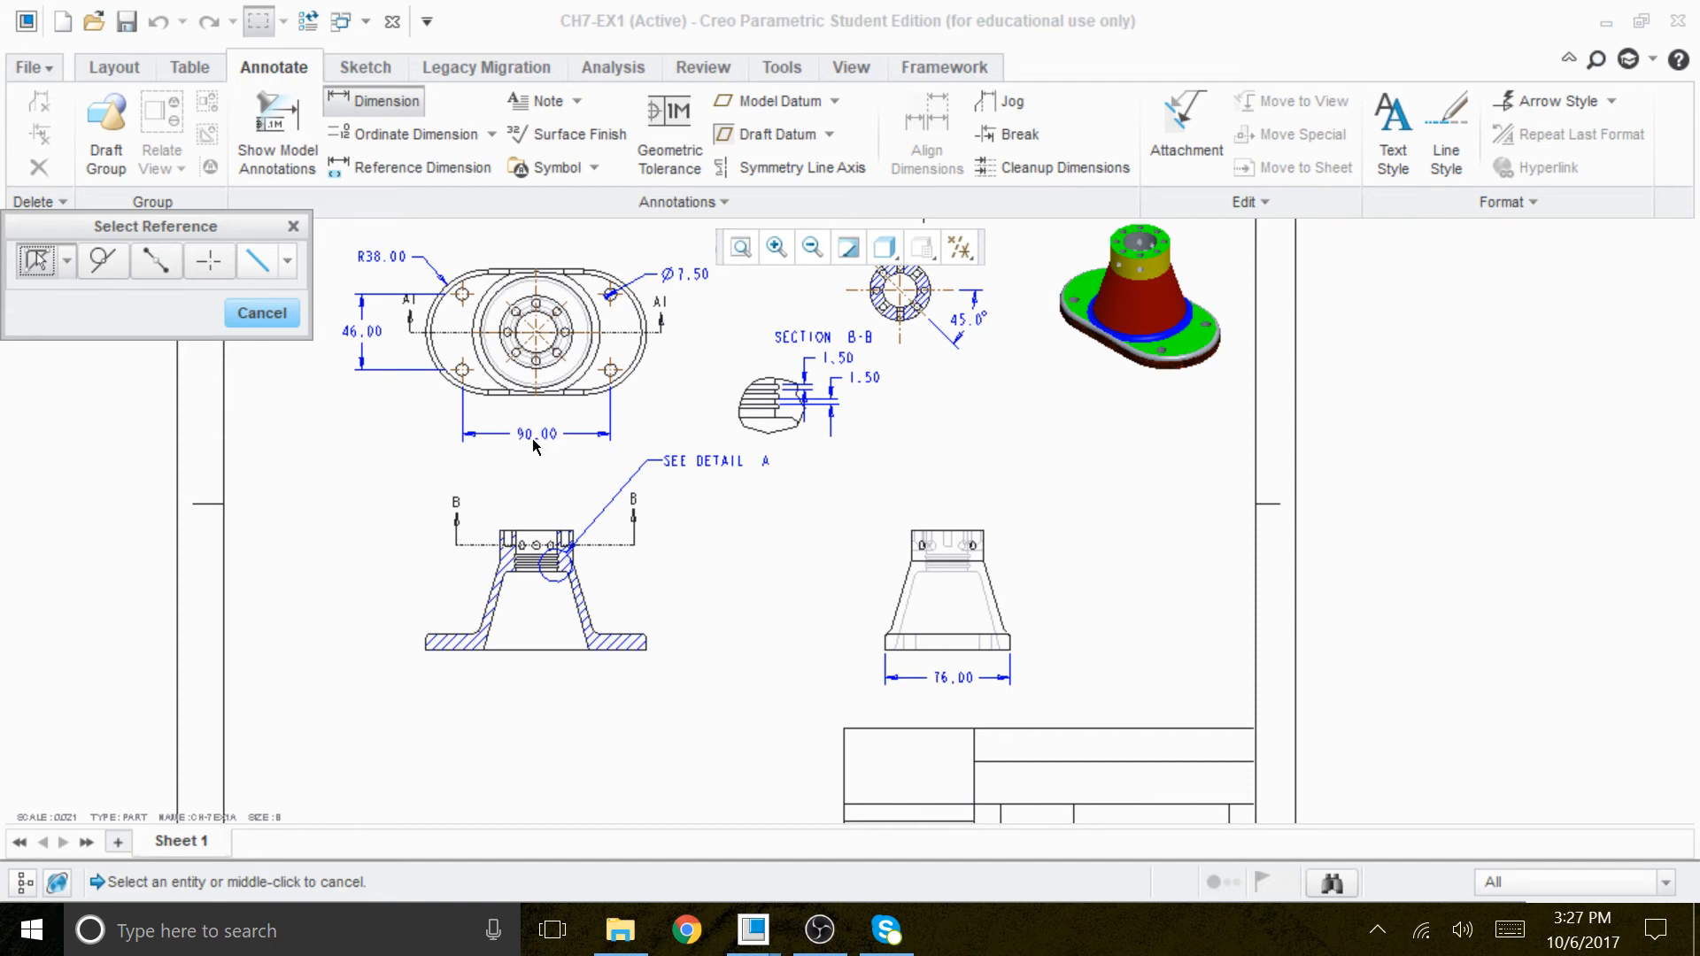
scroll(521, 290, "up", 1)
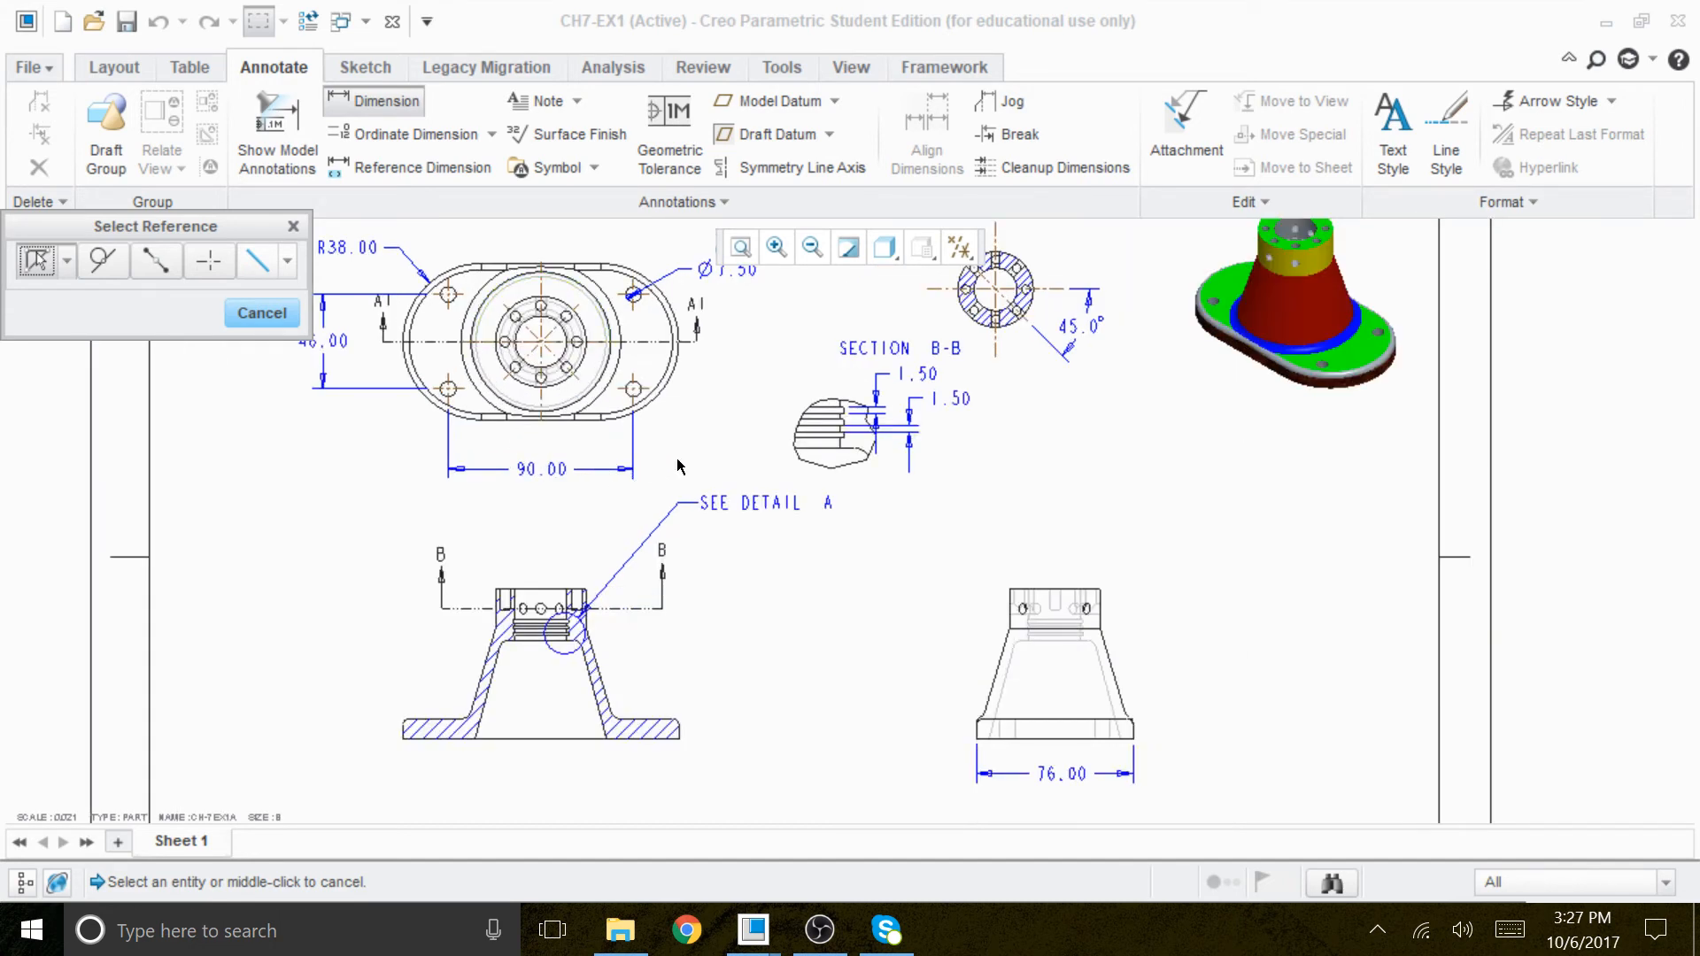
middle_click_drag(700, 415, 735, 555)
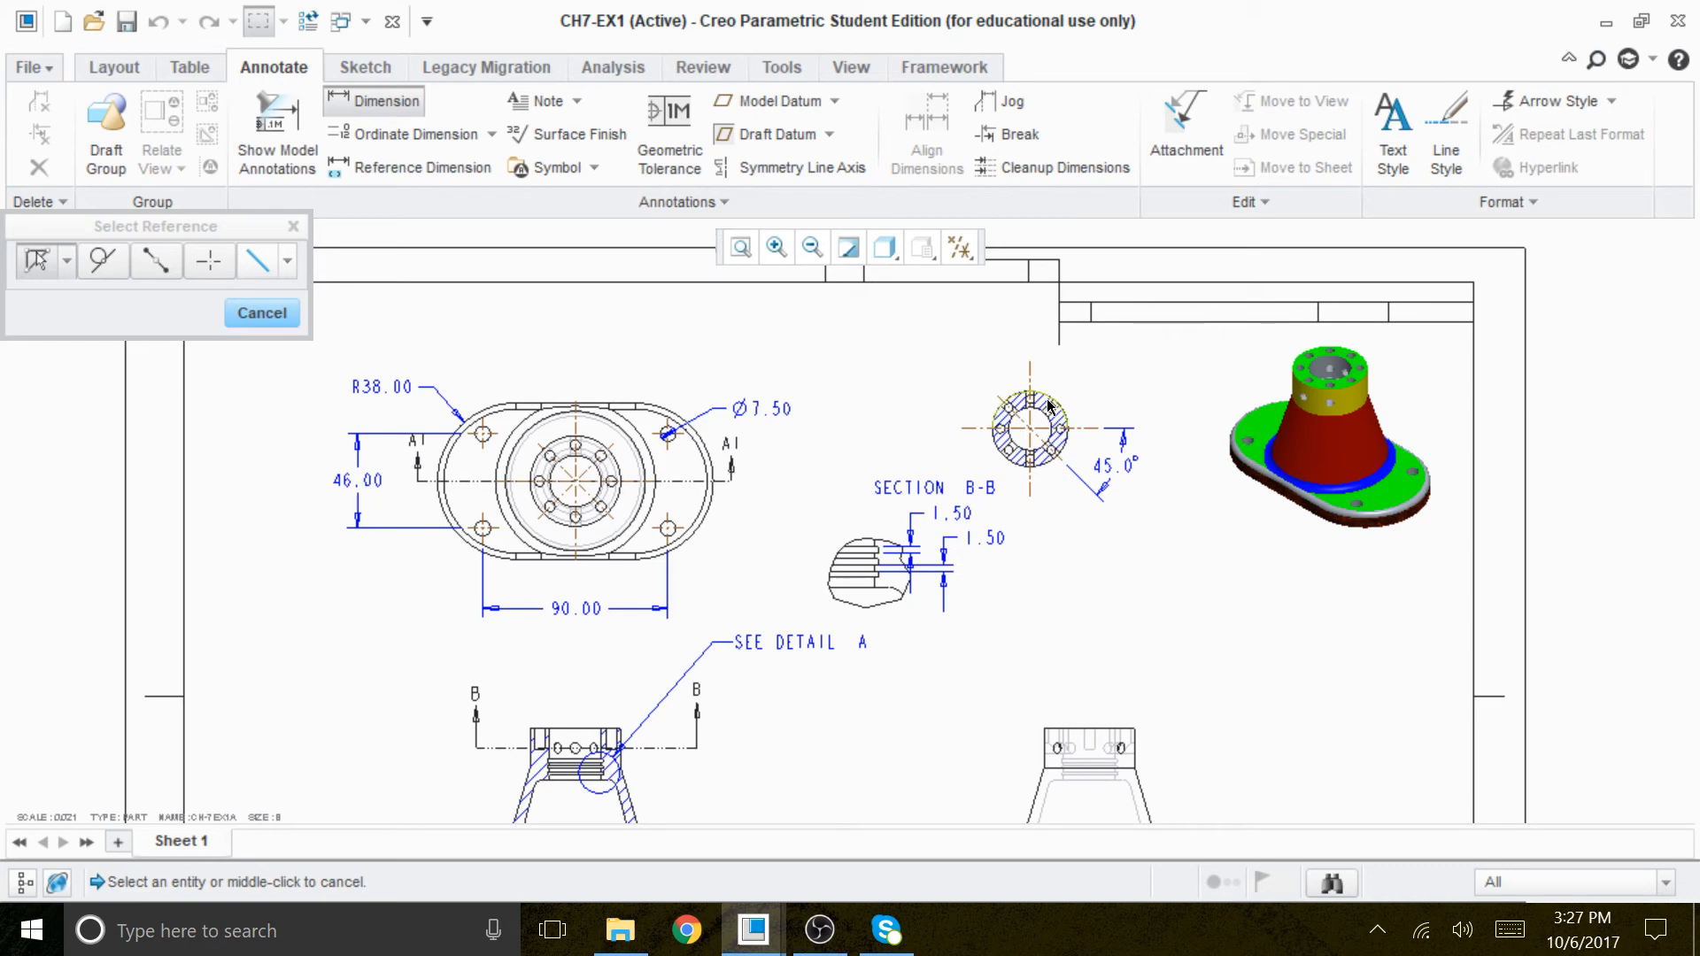
scroll(586, 457, "up", 5)
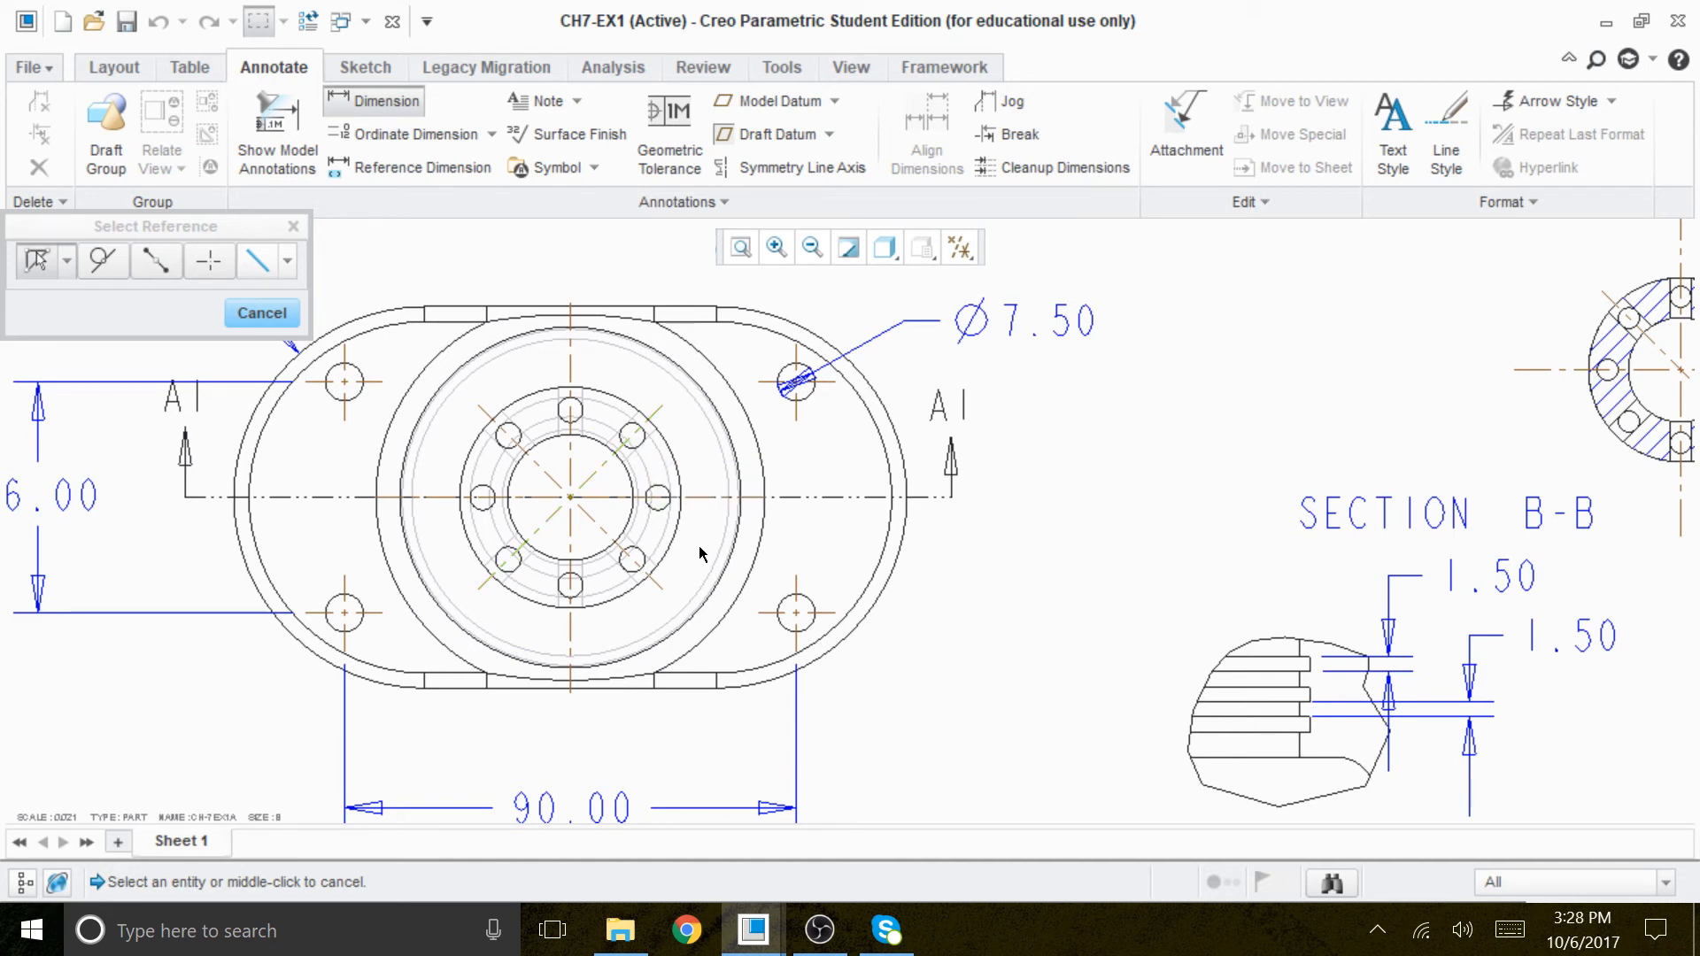
left_click(262, 314)
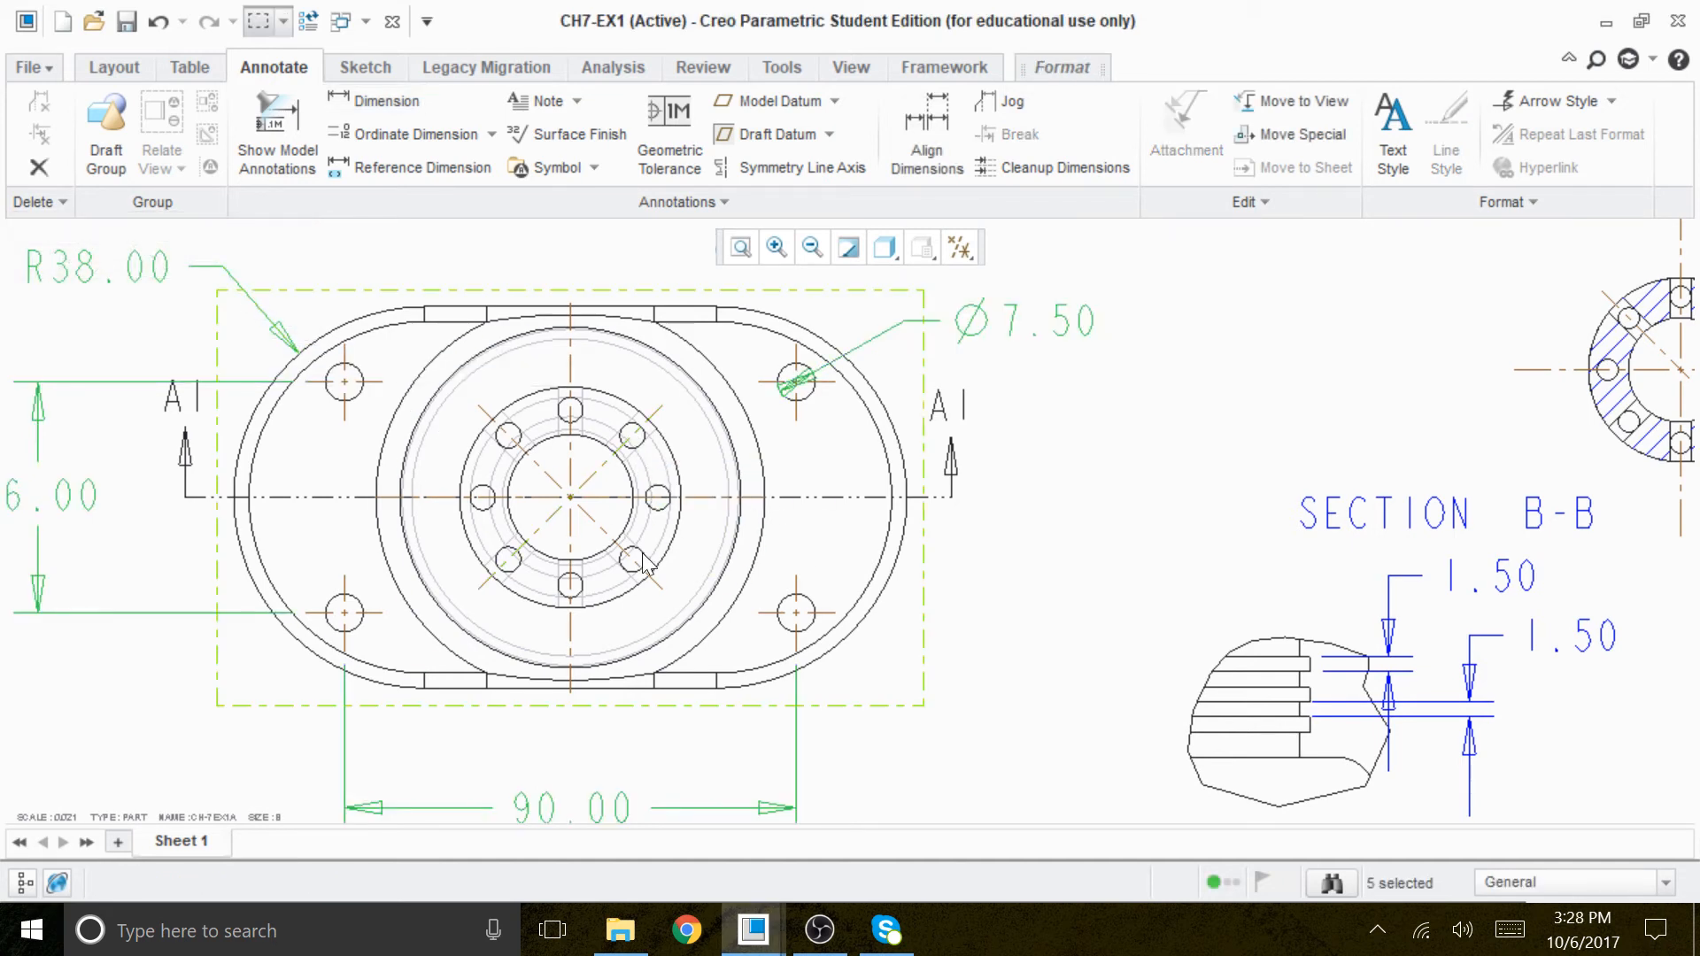
left_click(788, 651)
left_click(1020, 580)
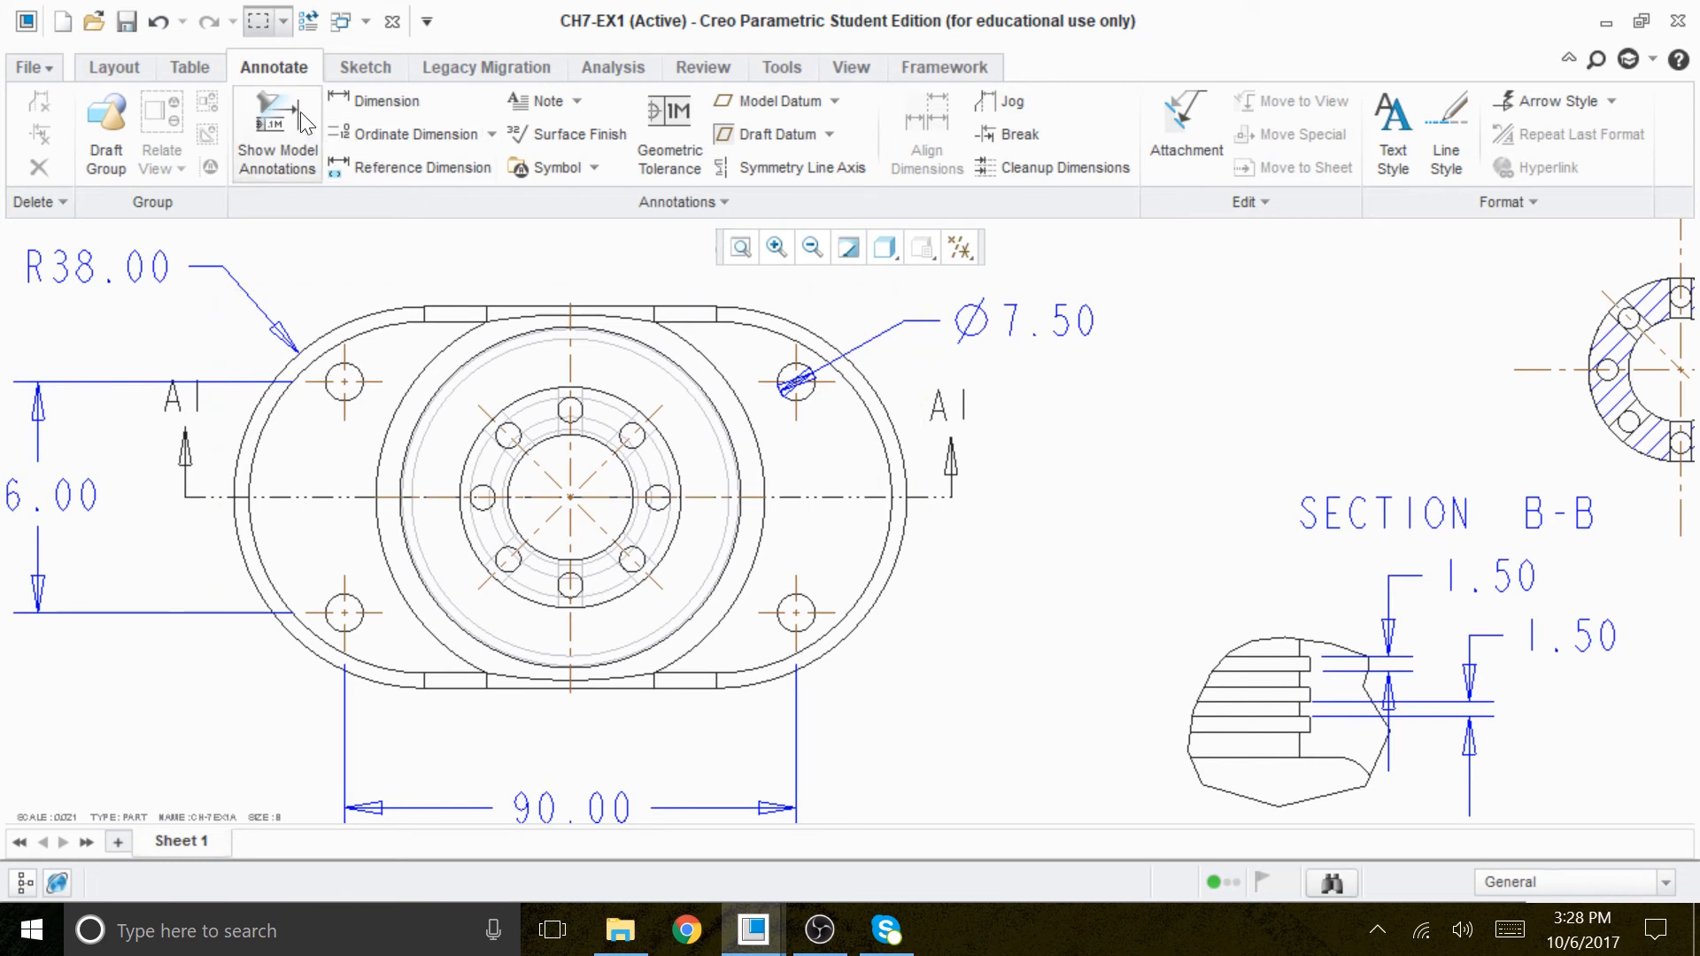
Start a construction circle and set the flange ring's outer edge and the eight small holes of the top view as snapping references.
left_click(351, 68)
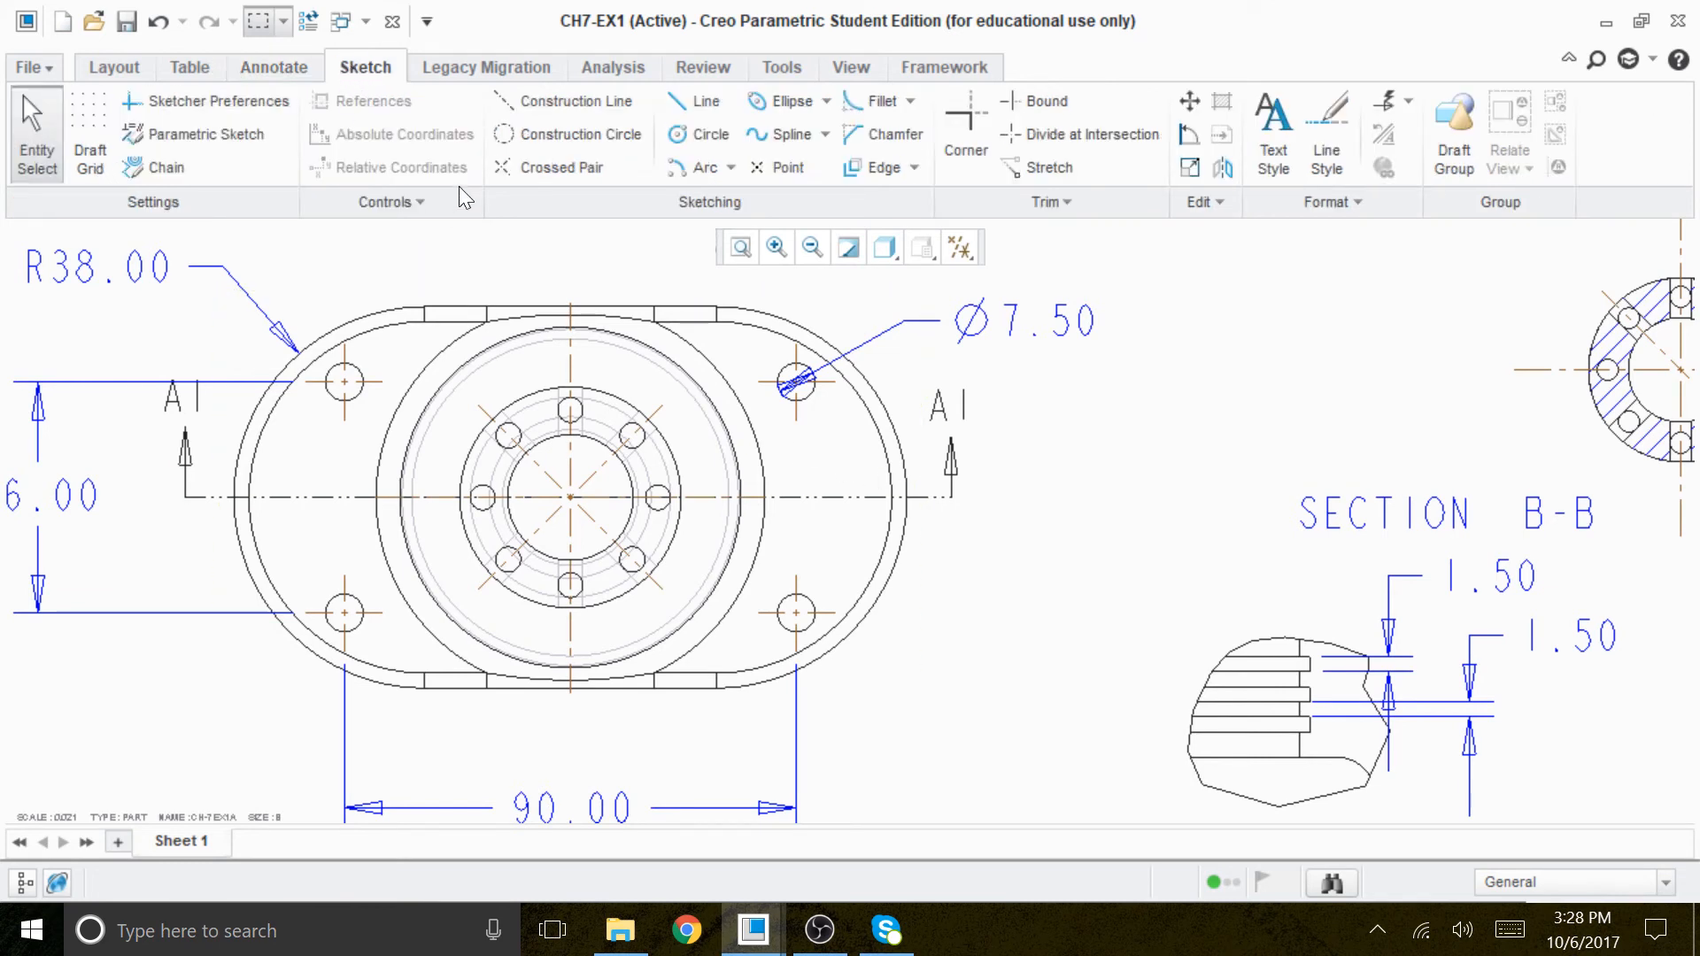
left_click(556, 135)
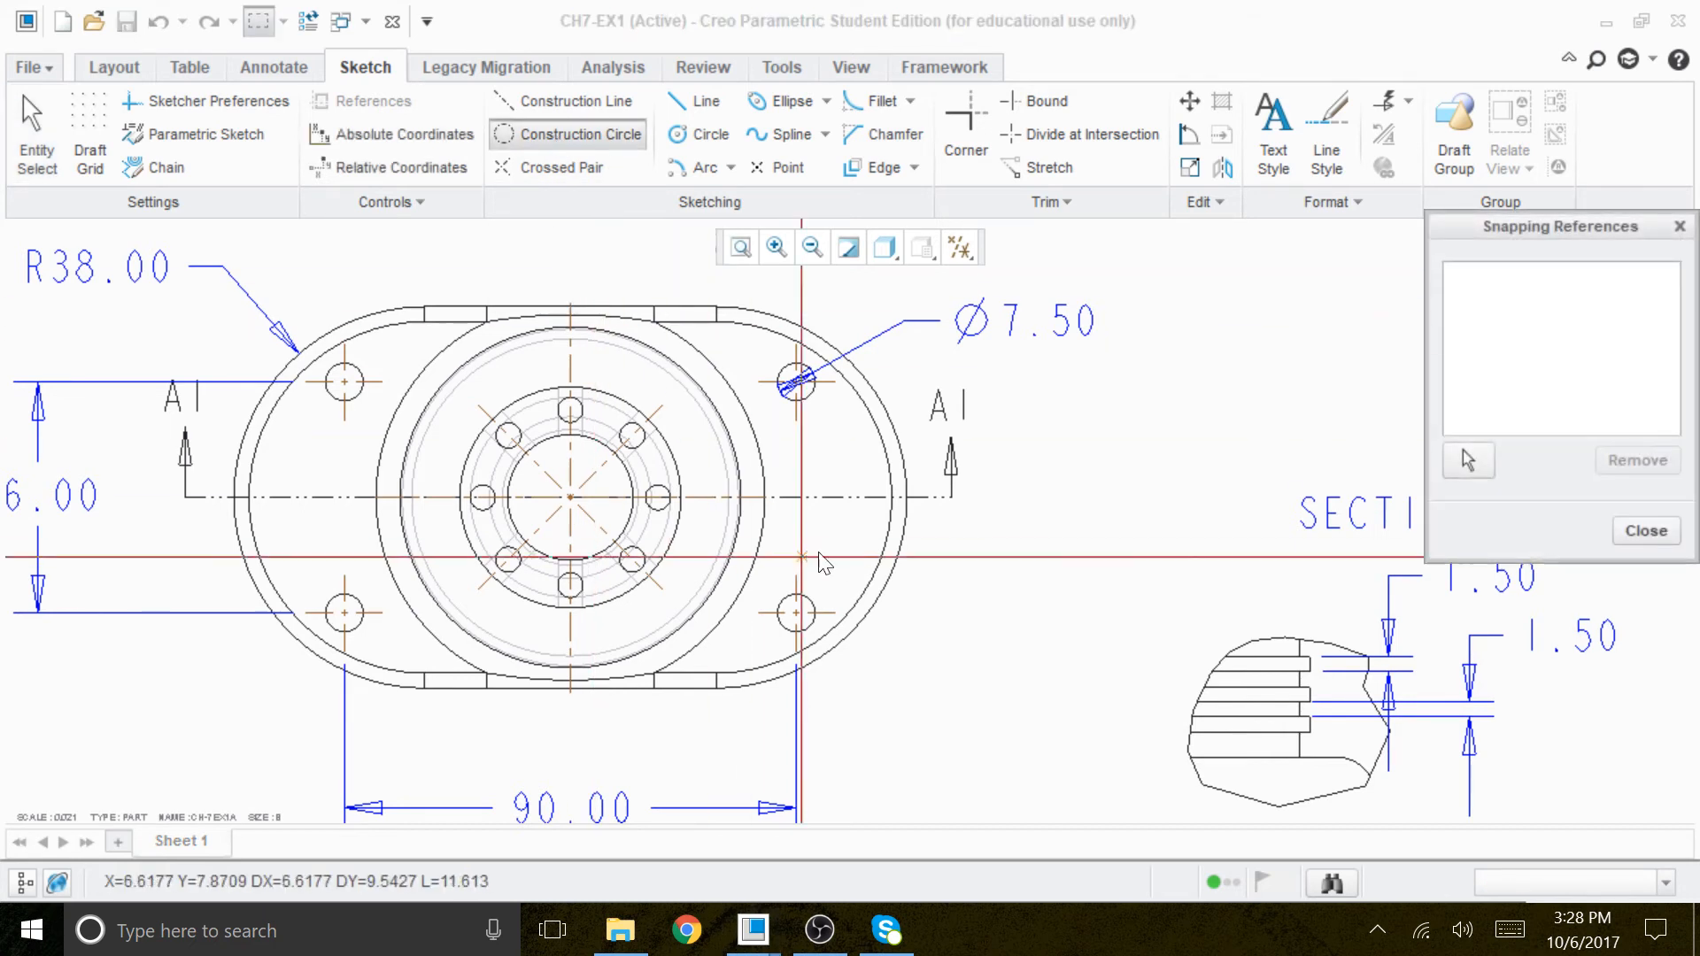
left_click_drag(1646, 224, 1457, 174)
left_click(1276, 407)
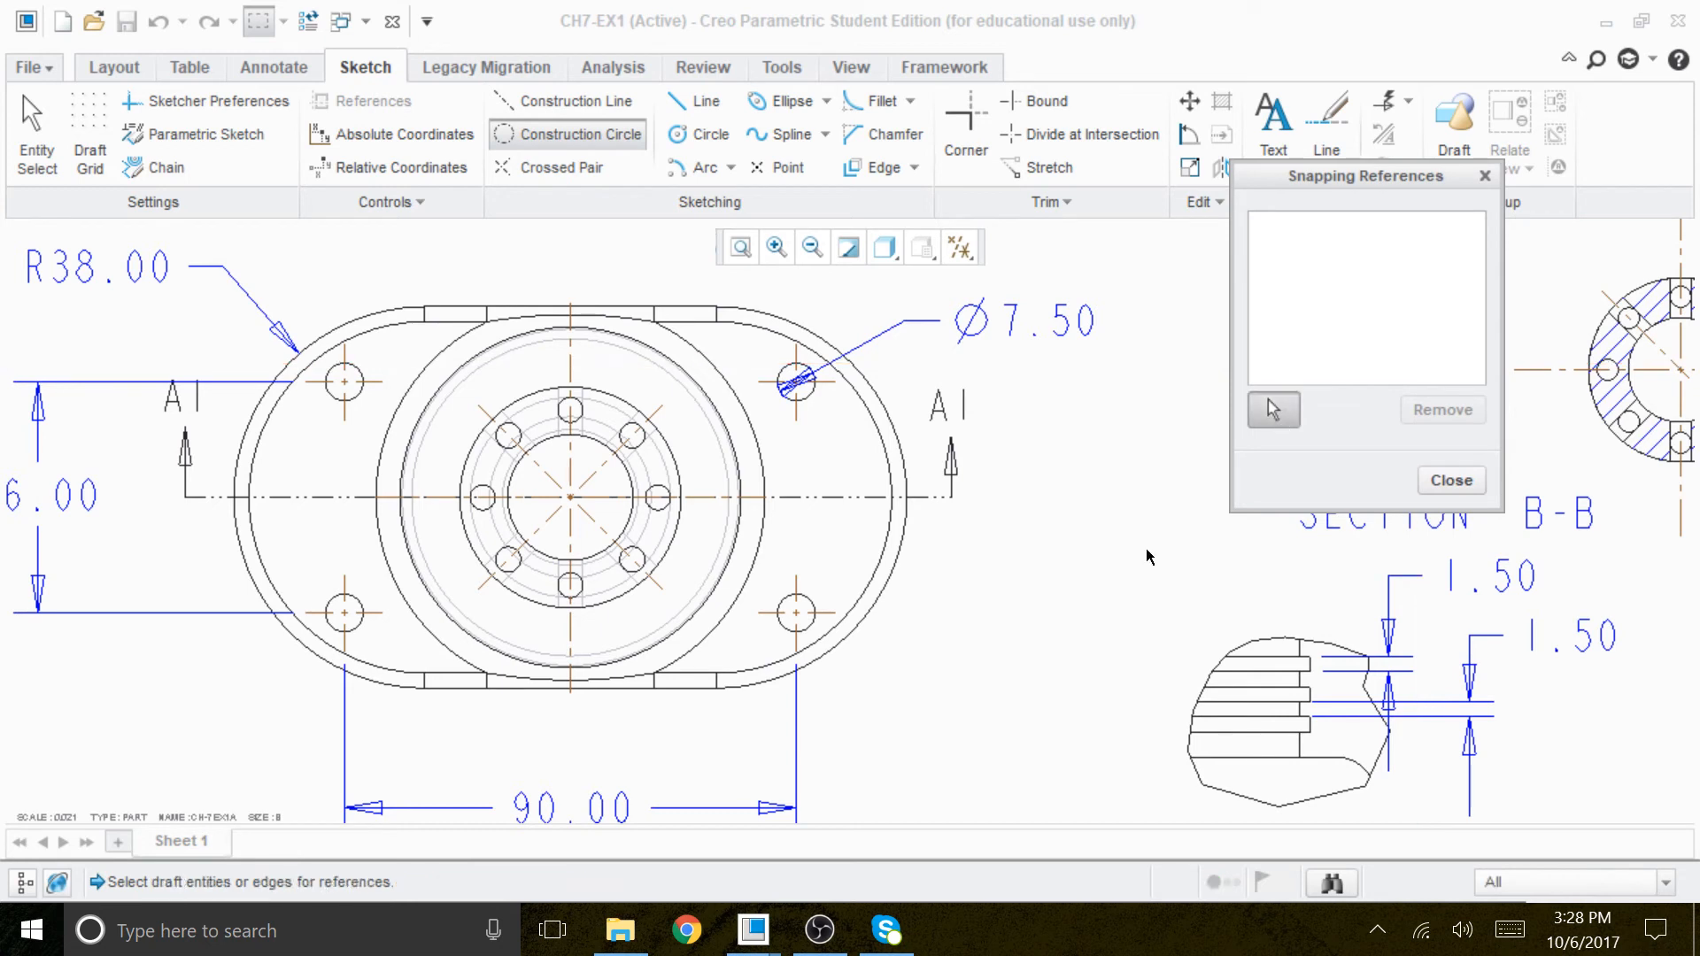
left_click(668, 452)
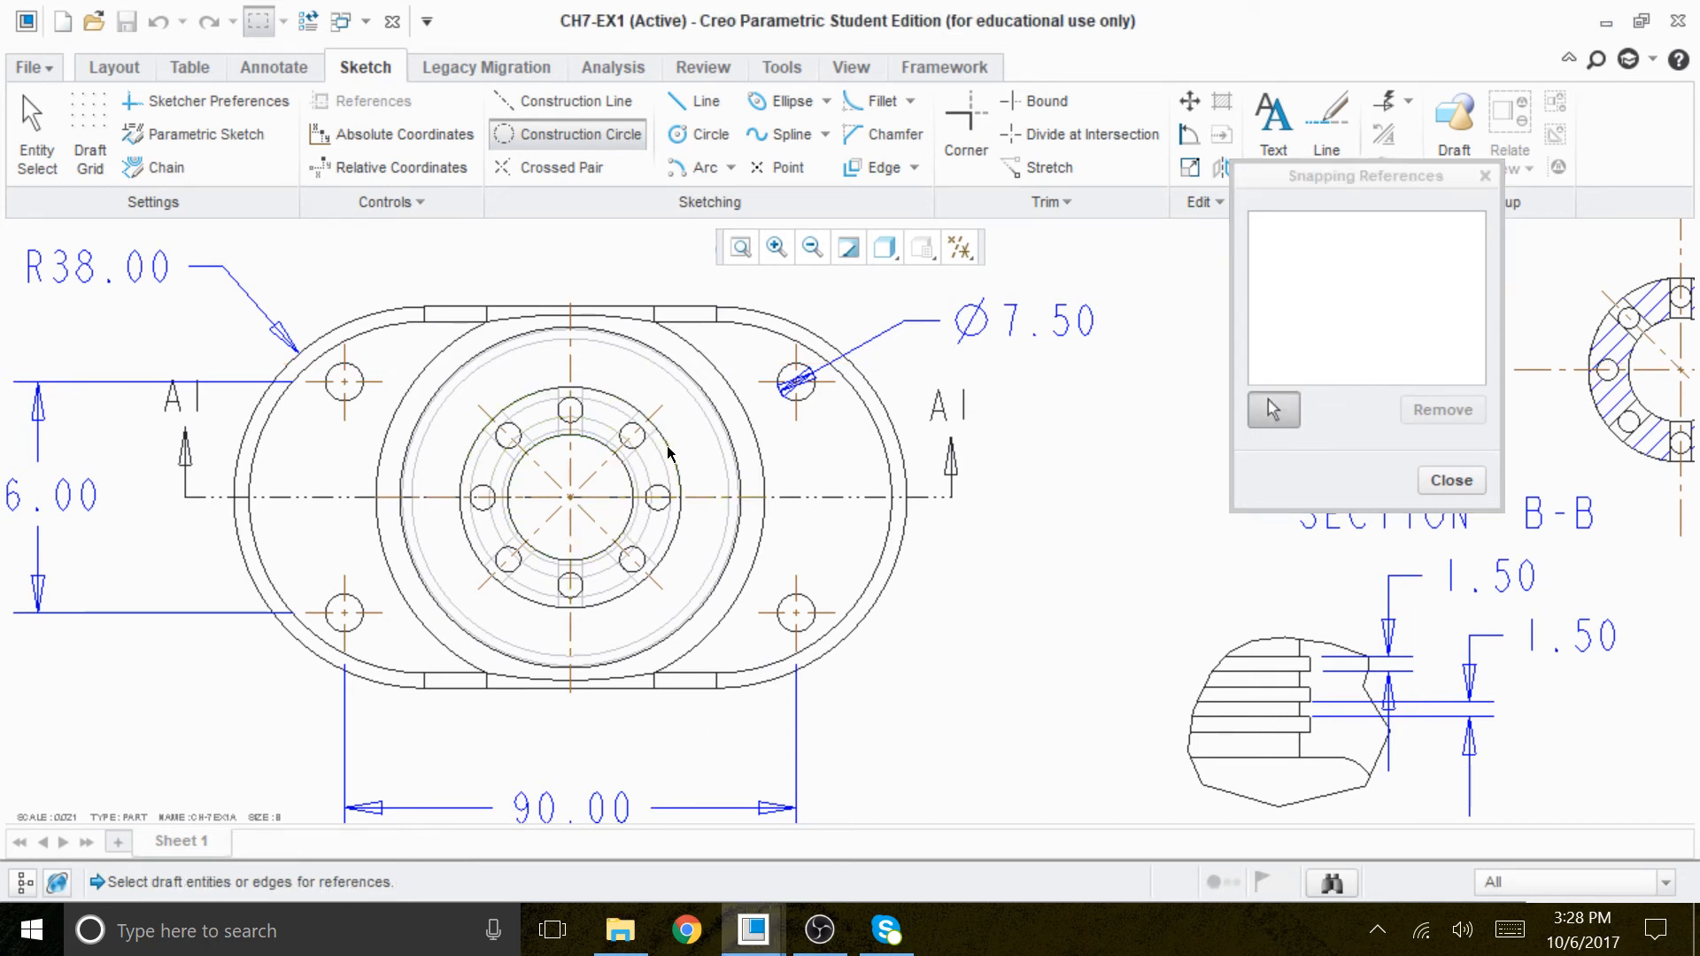
left_click(662, 505)
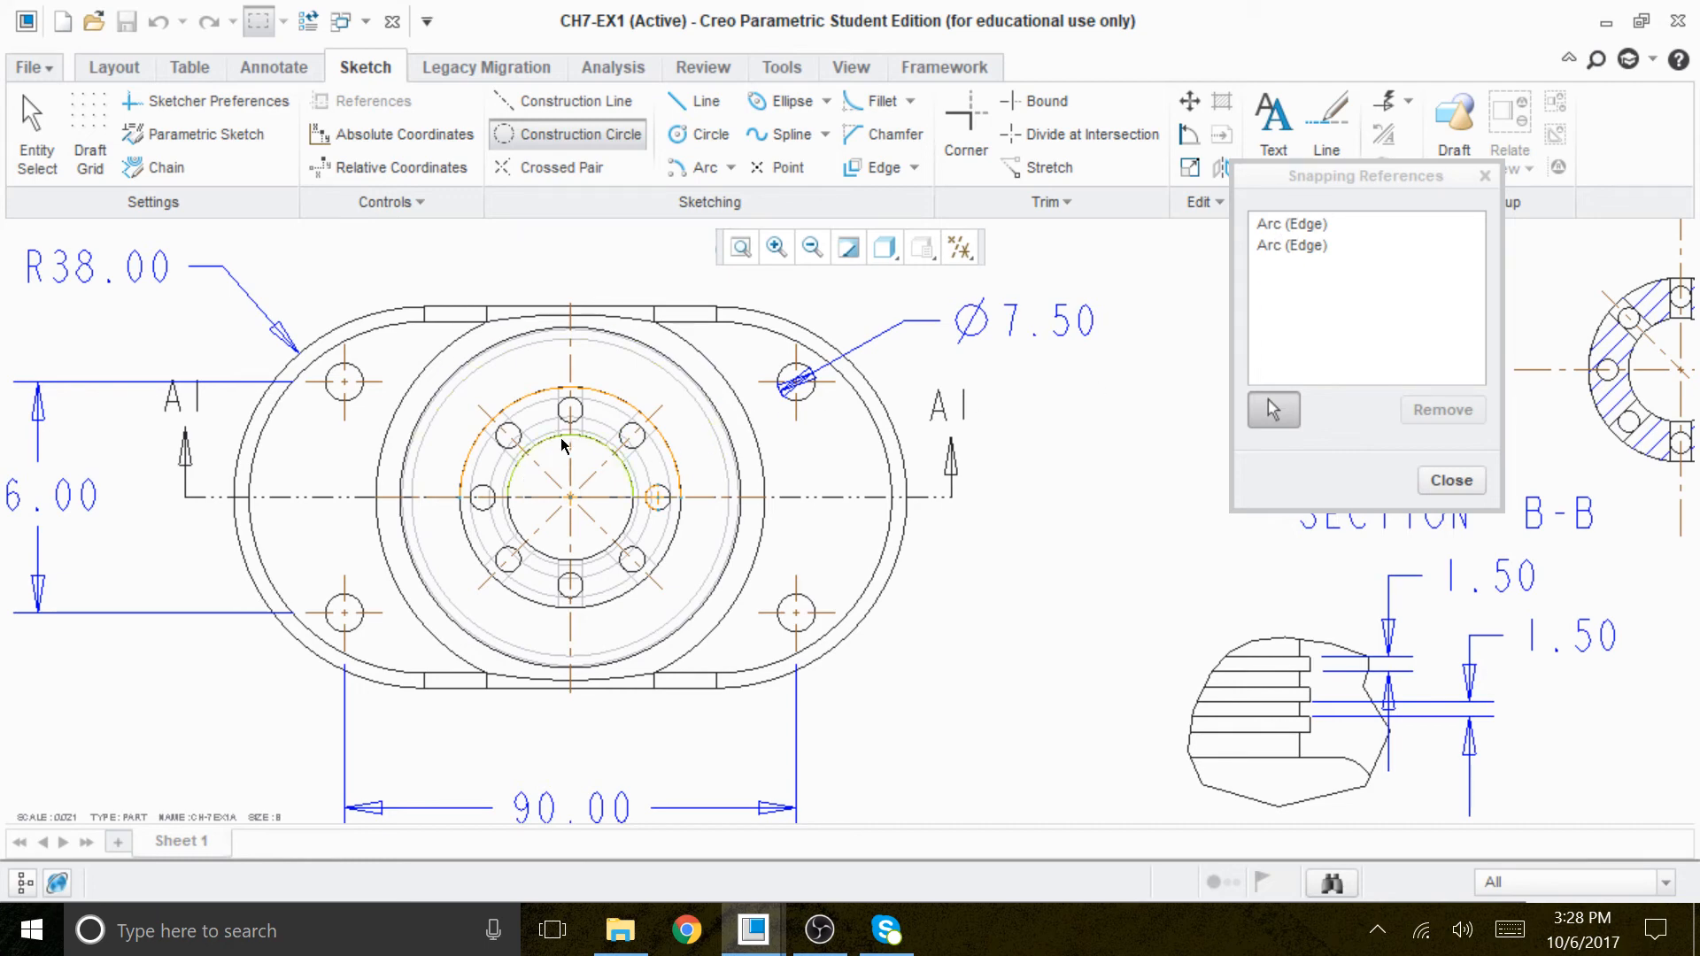
scroll(575, 433, "up", 2)
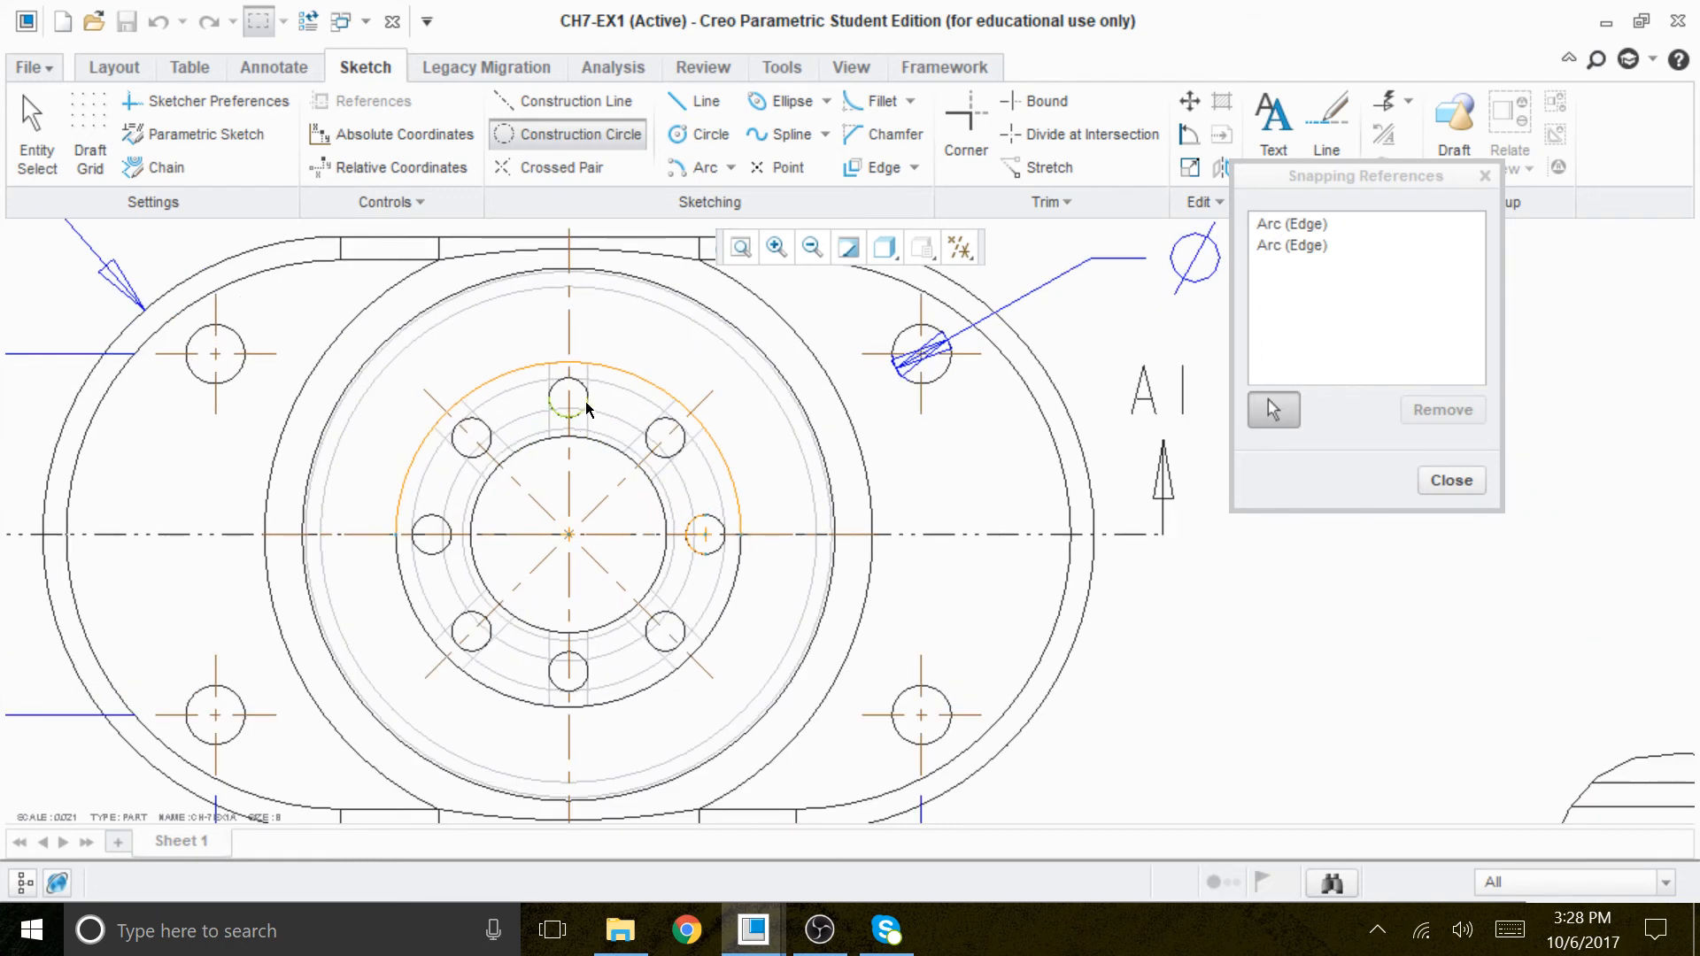
left_click(681, 443)
left_click(579, 408)
left_click(489, 450)
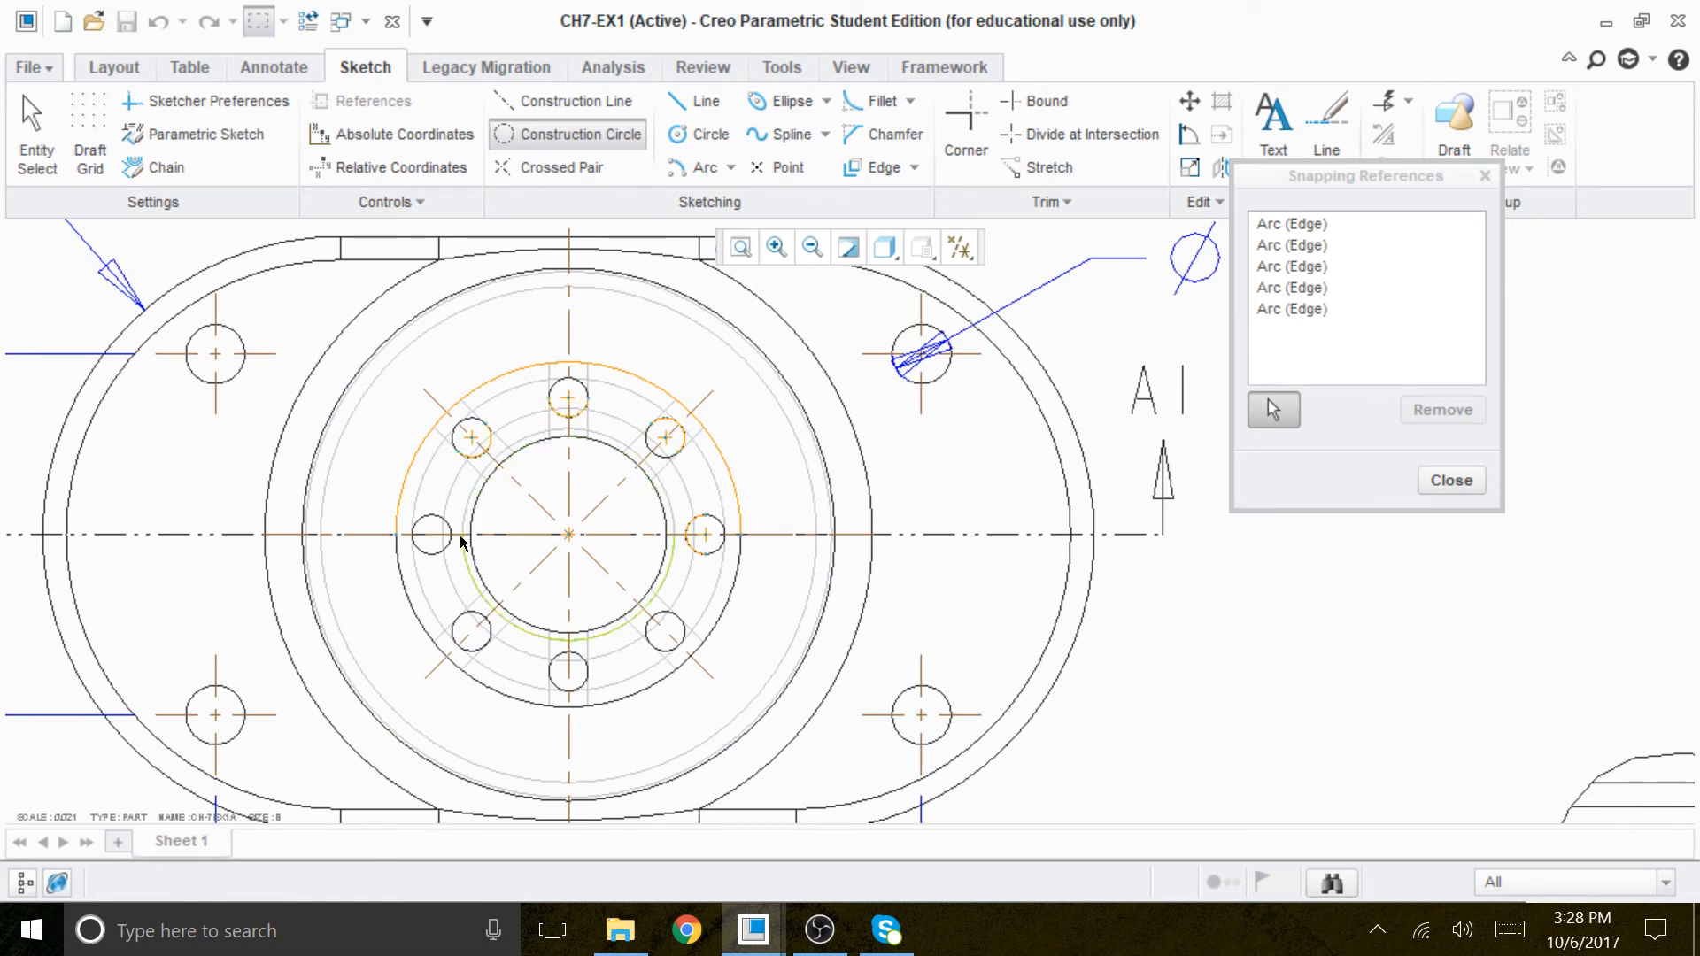
left_click(432, 551)
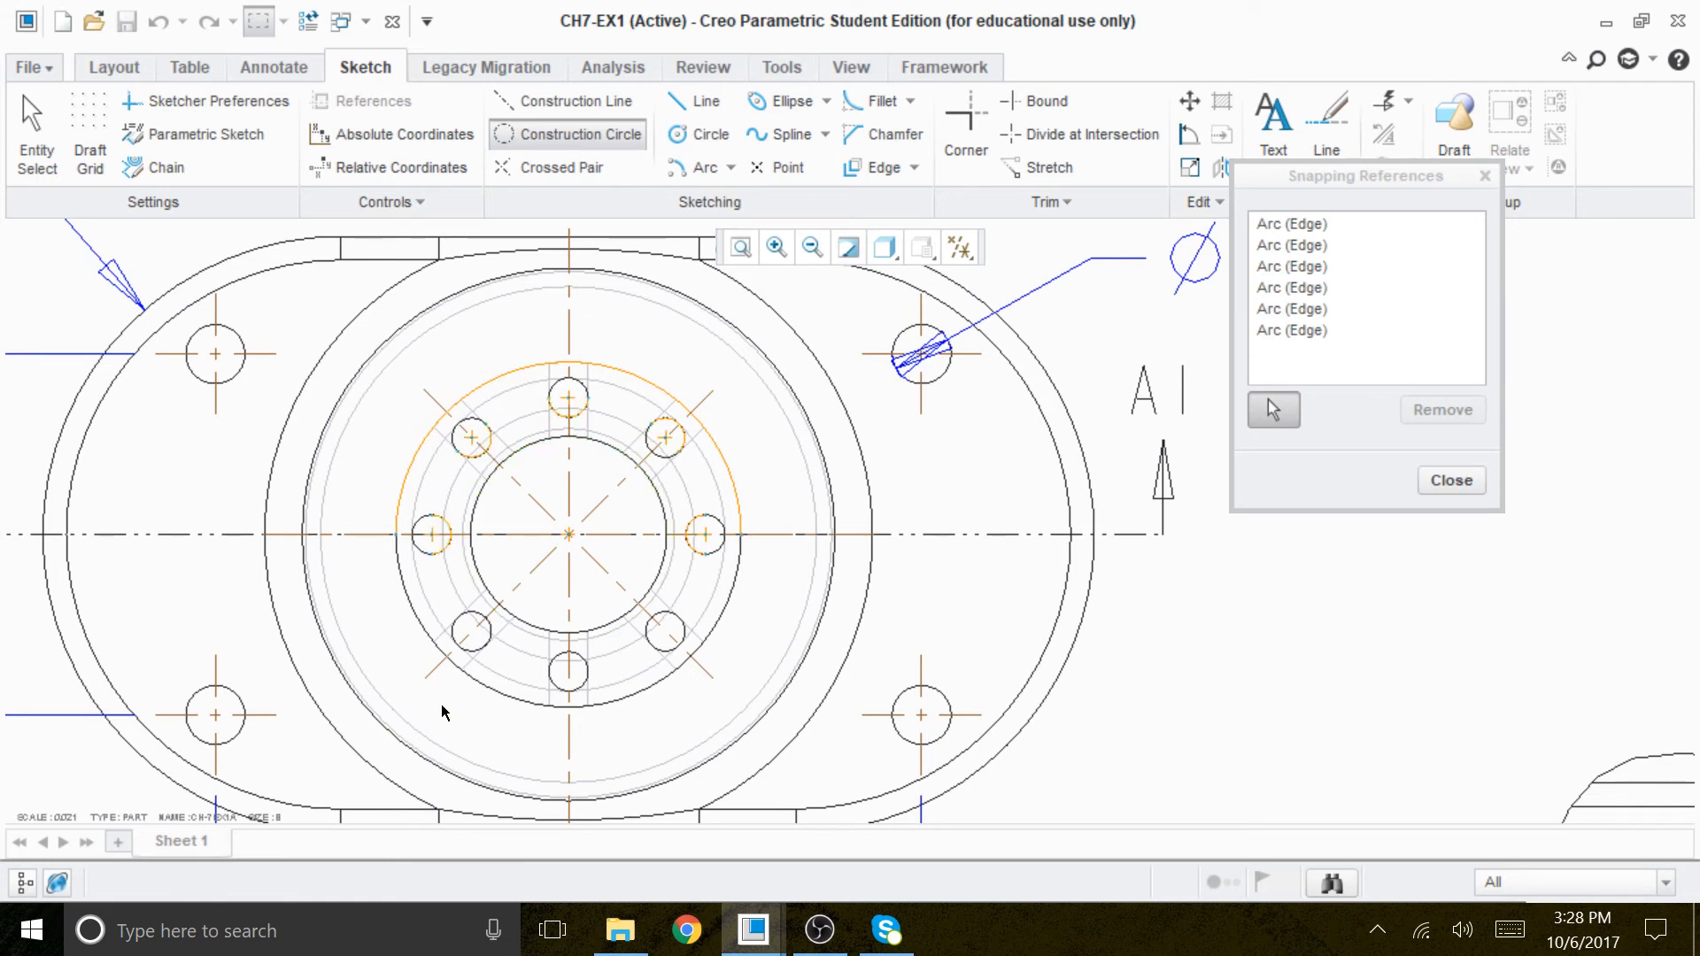
left_click(476, 646)
left_click(558, 680)
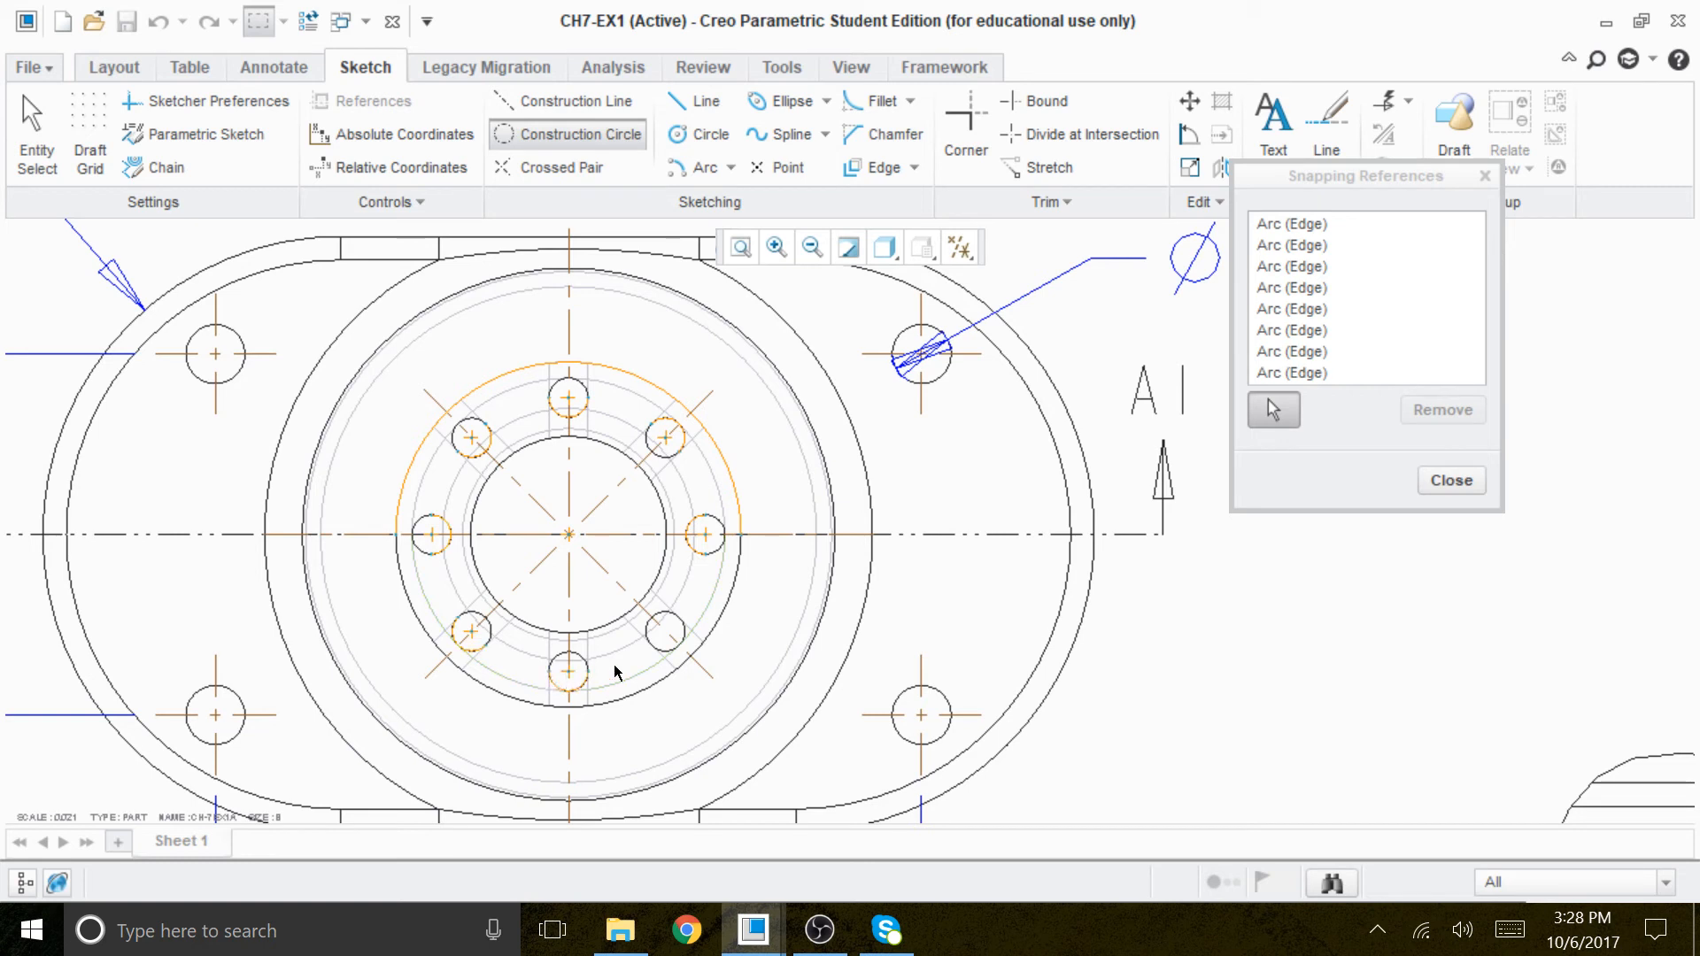
left_click(670, 655)
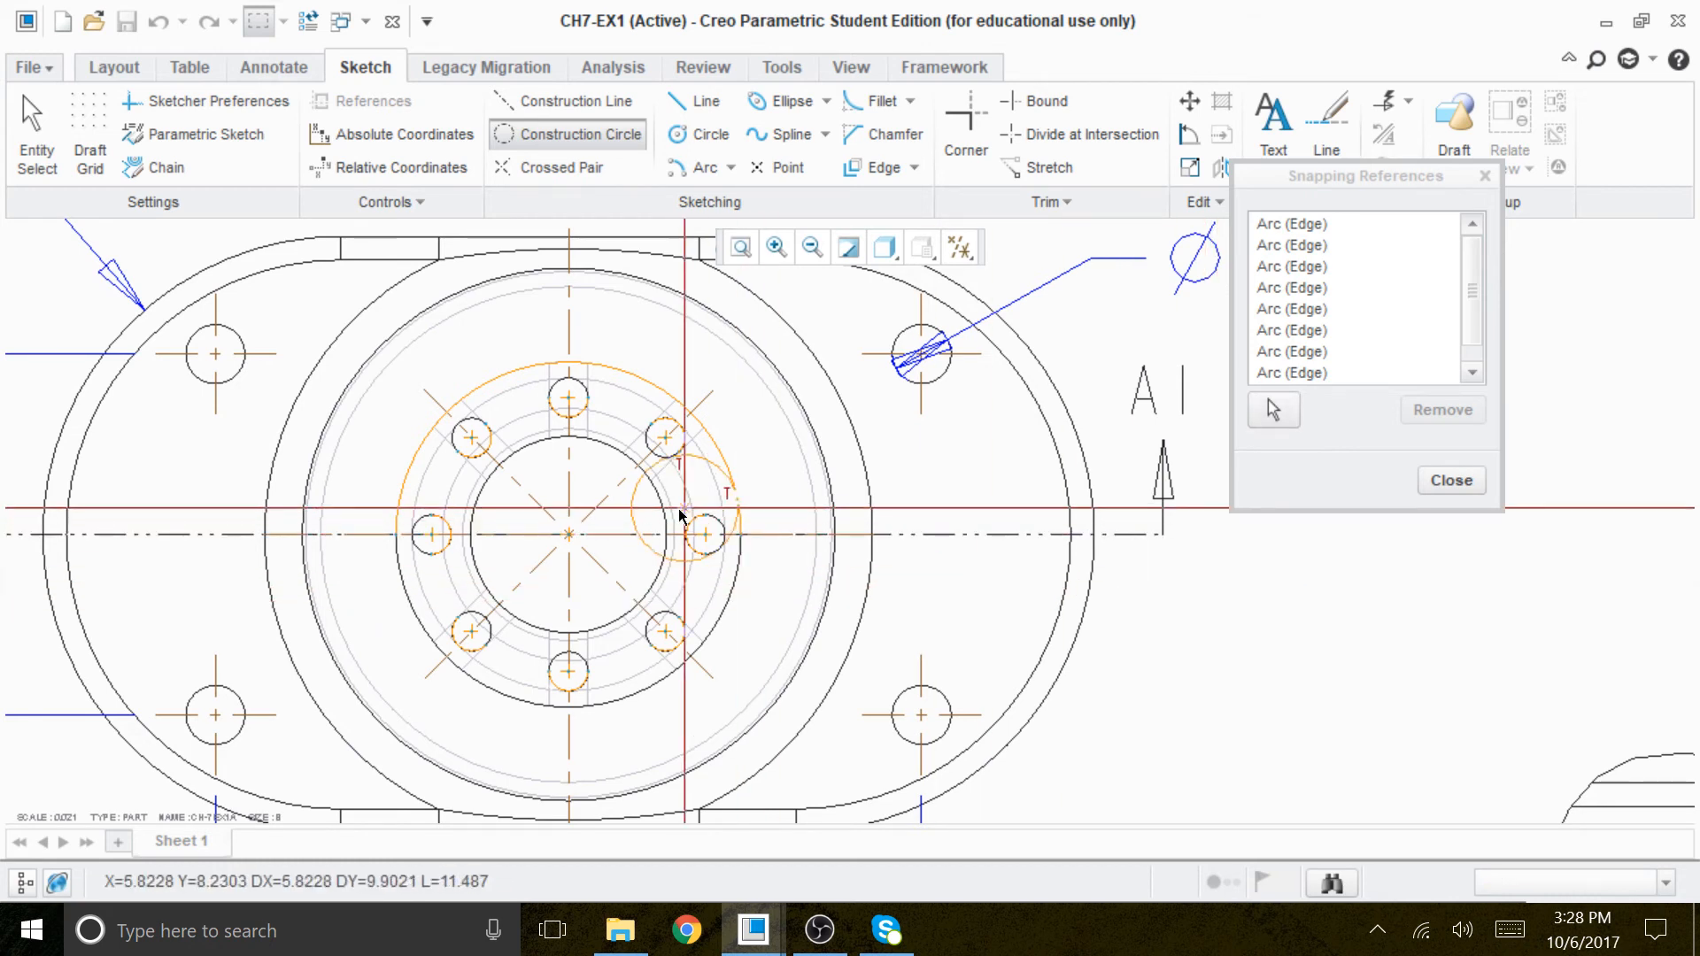
Draw the construction circle from the bore's center through the centers of the eight small holes in the top view.
left_click(574, 535)
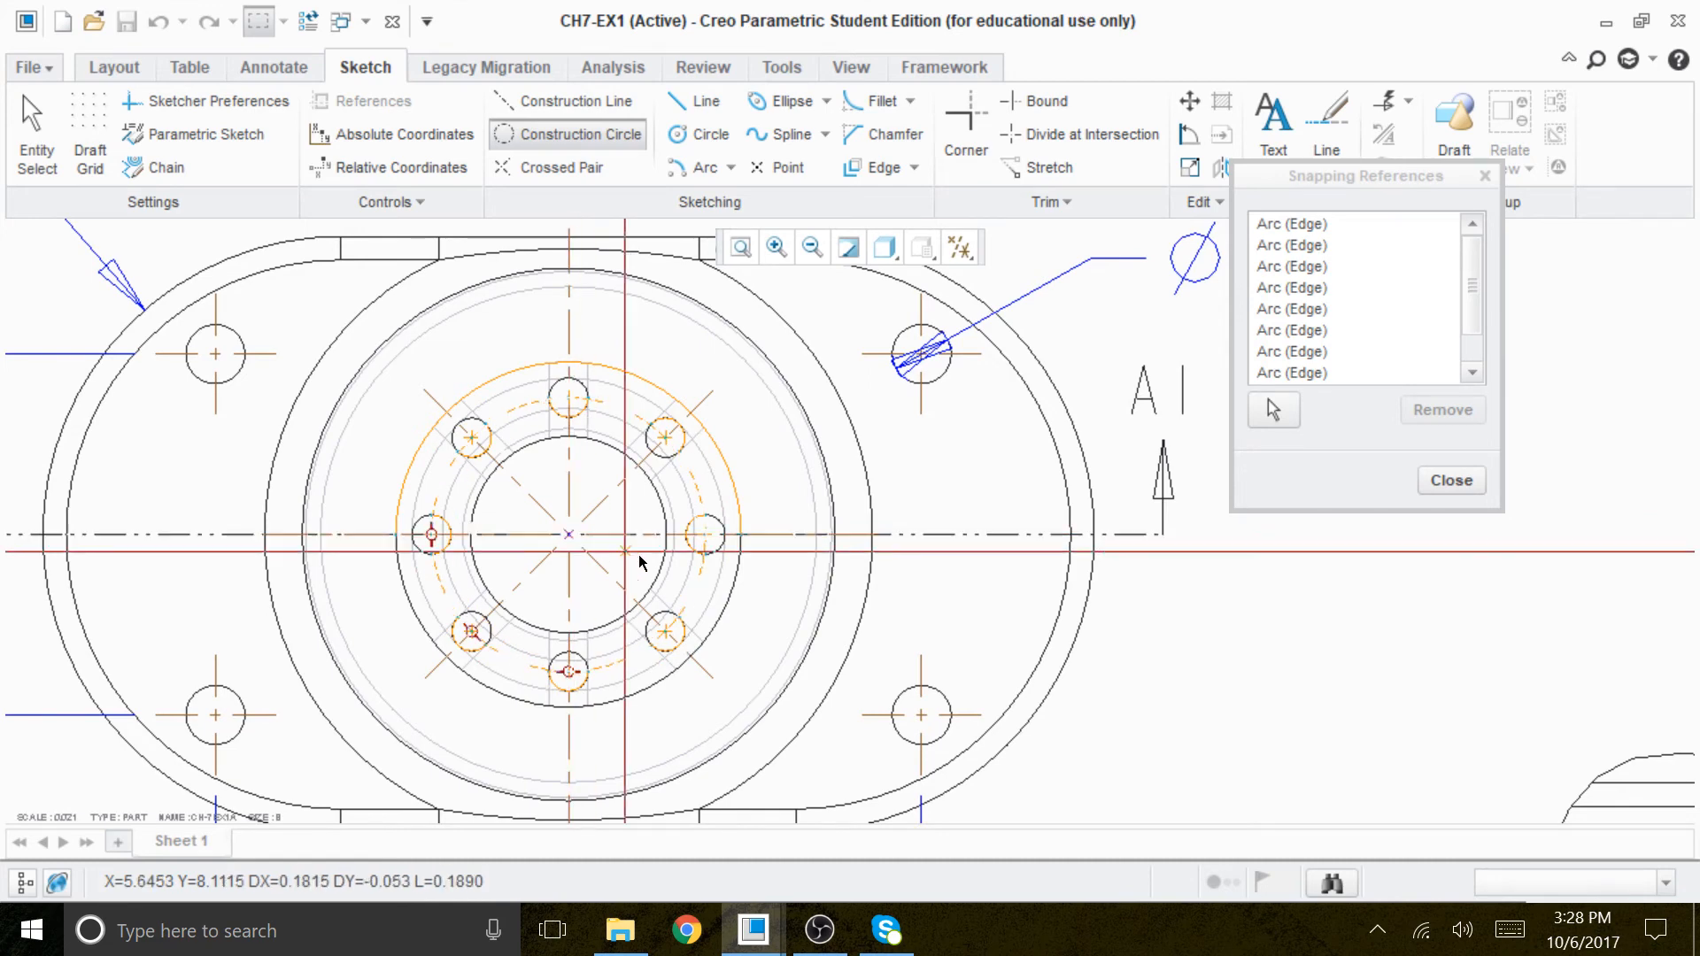
middle_click(1292, 658)
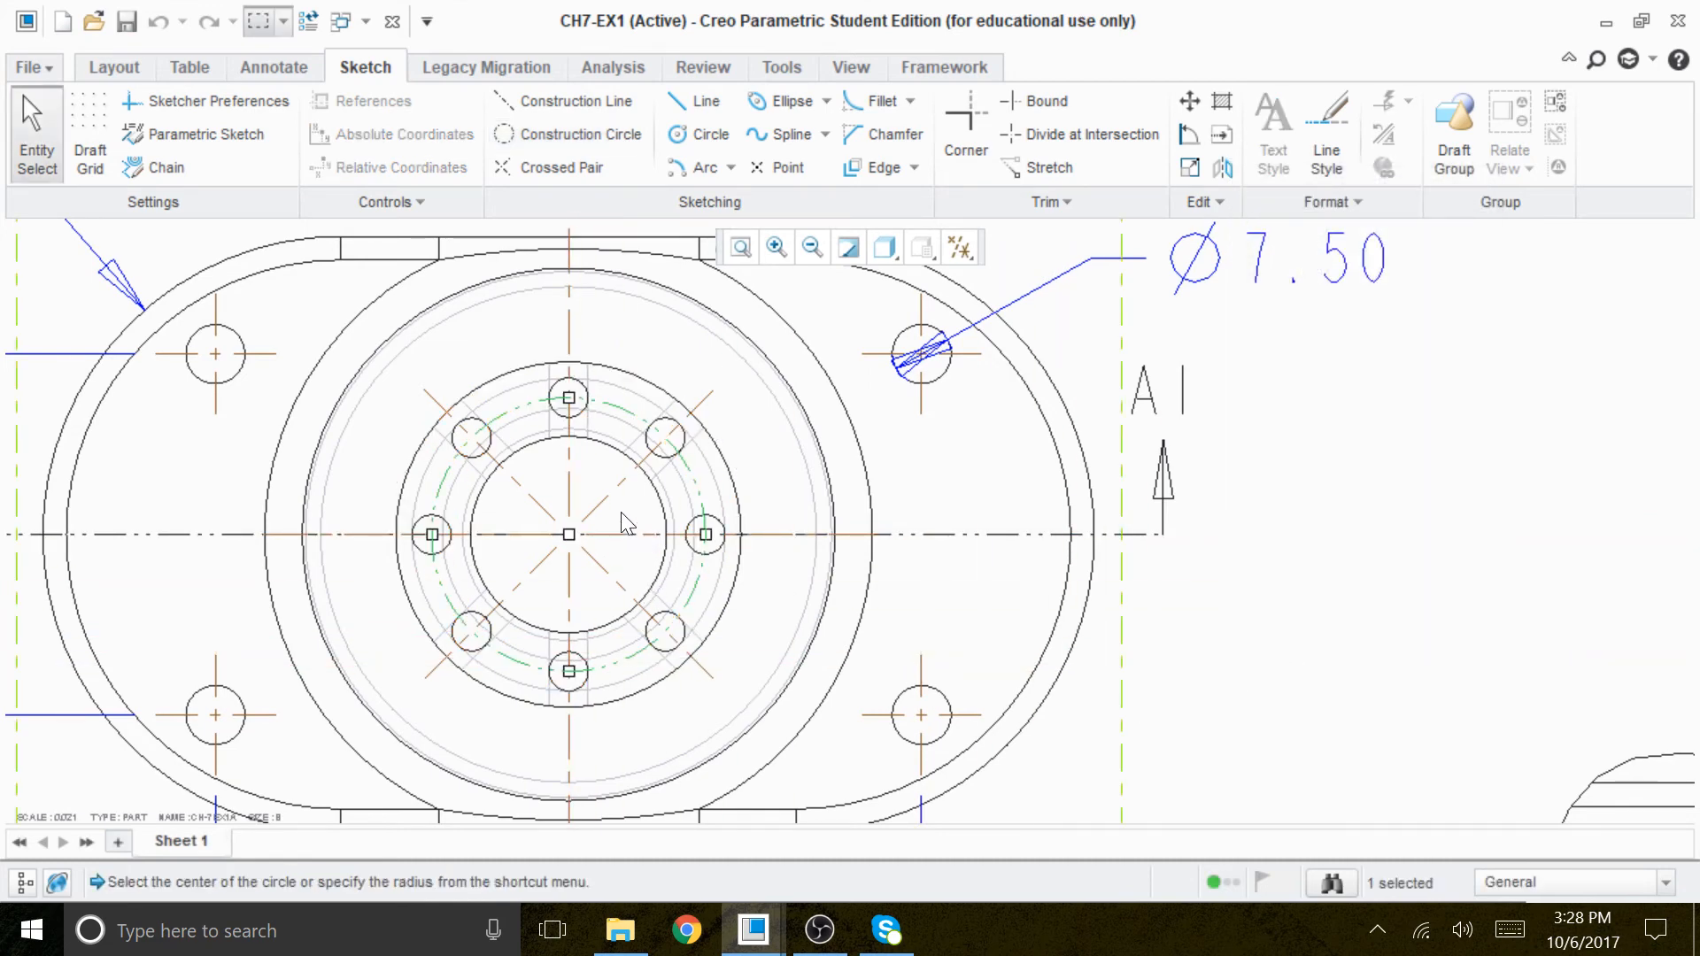
scroll(624, 496, "up", 3)
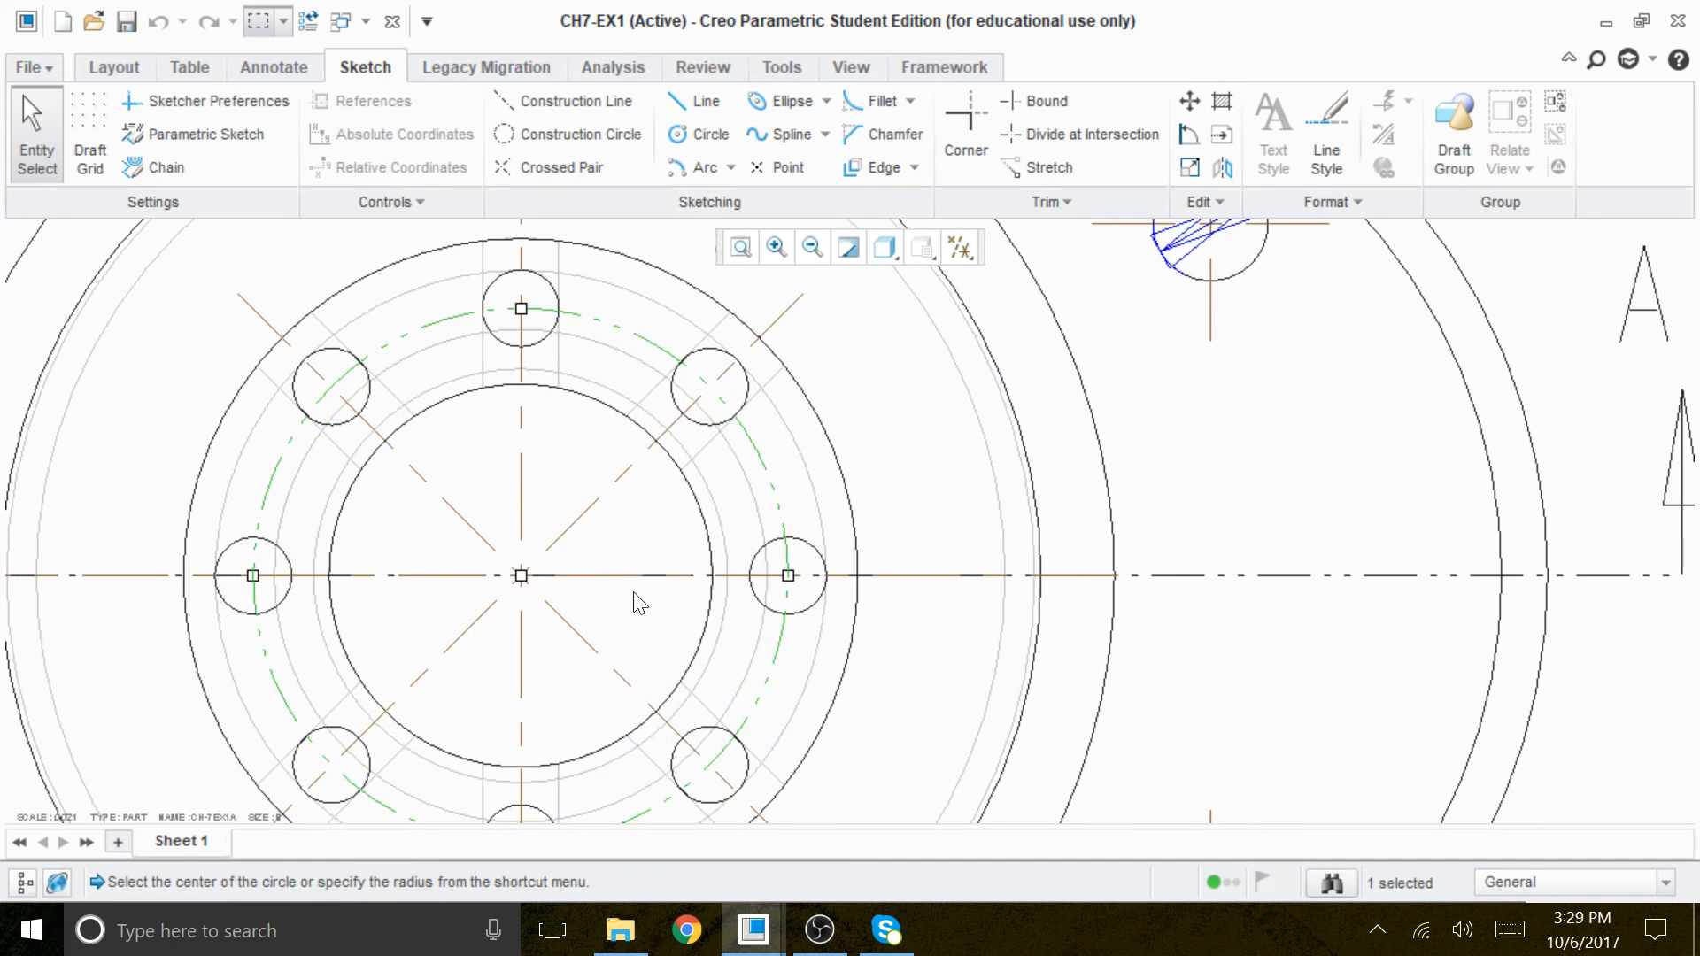
scroll(634, 599, "down", 1)
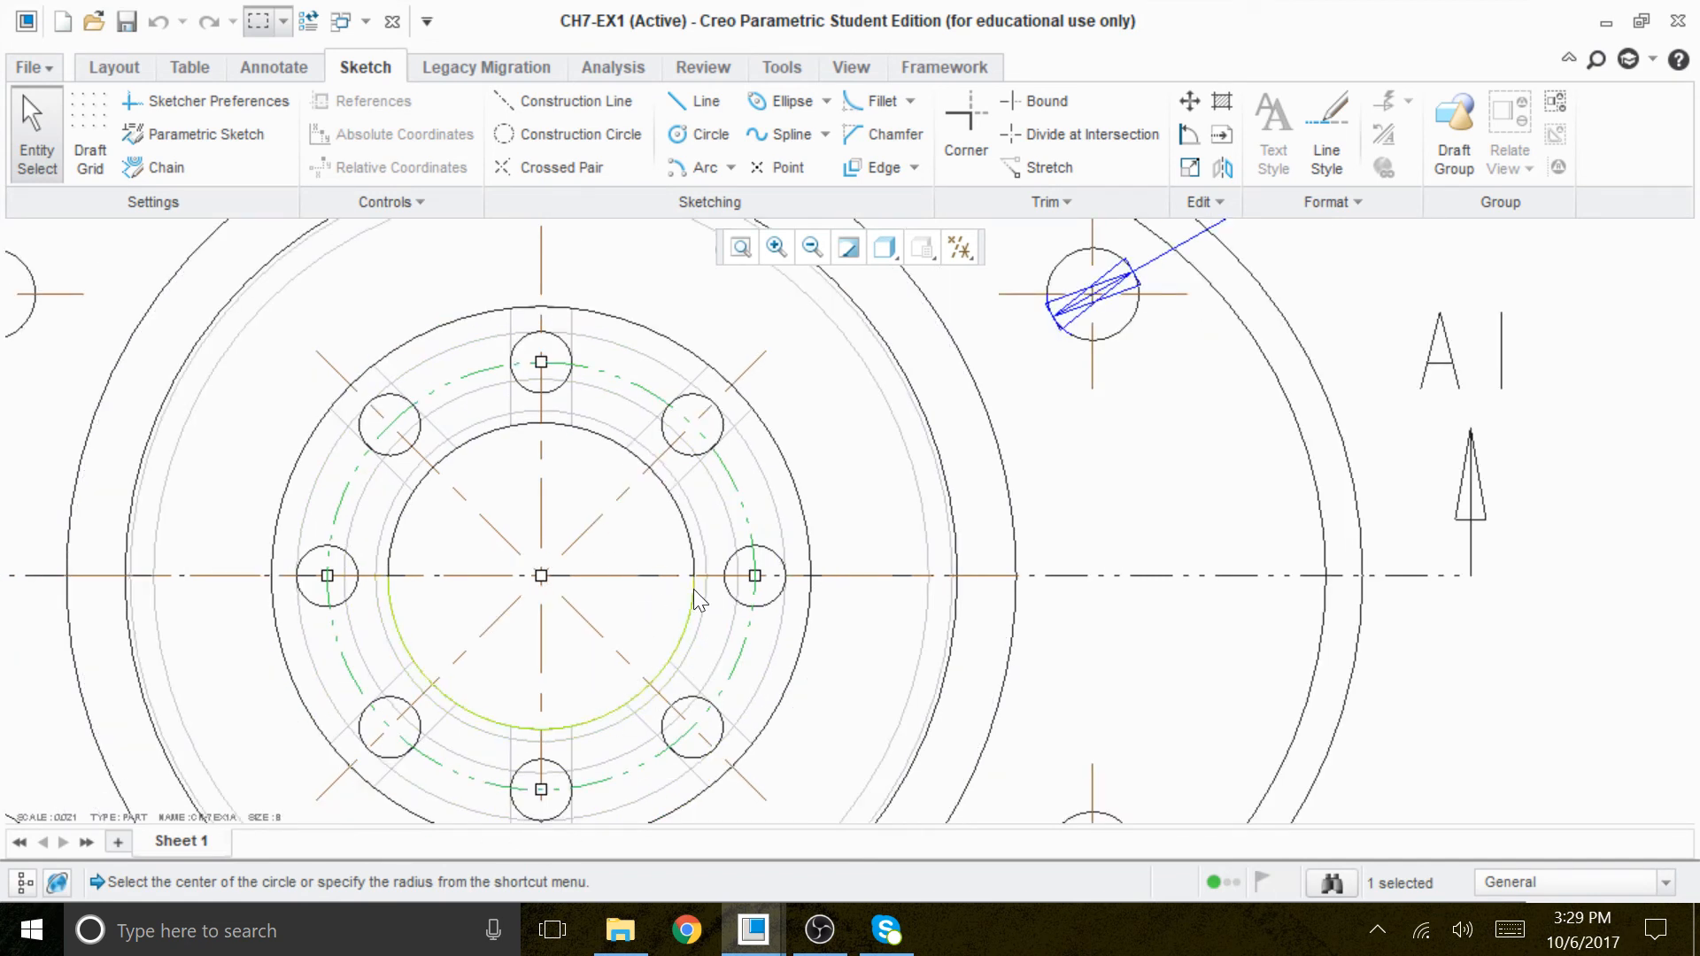
scroll(691, 559, "down", 2)
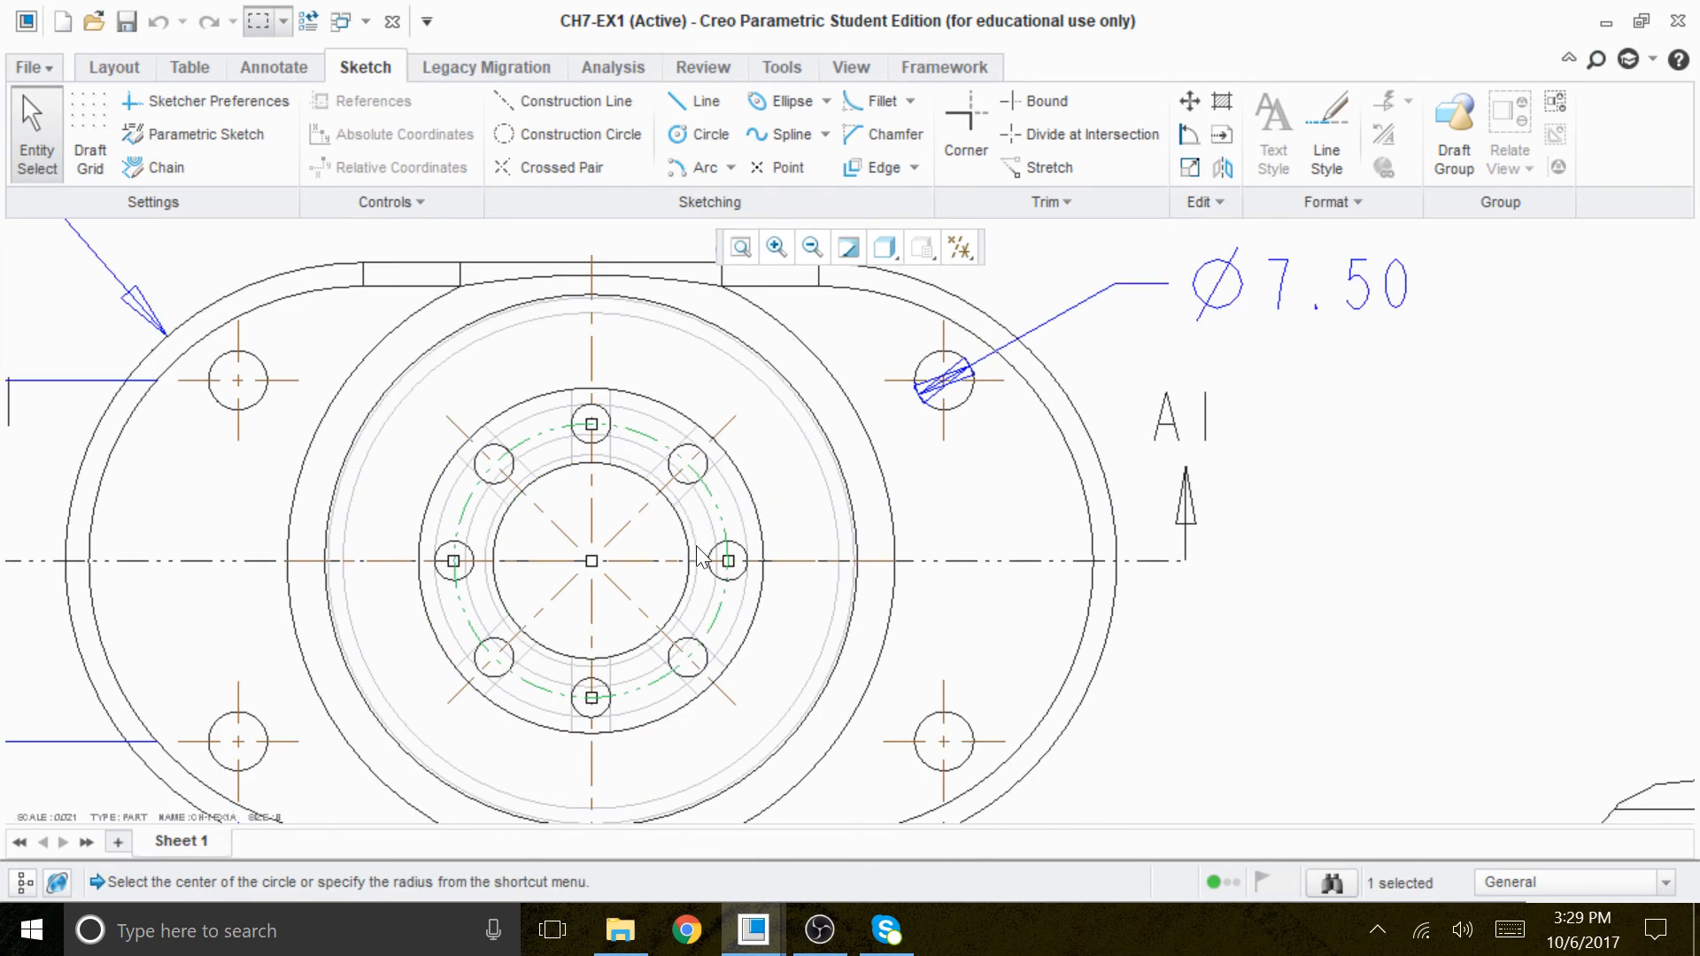
Relate the construction circle through the eight small holes to the top view.
left_click(566, 140)
right_click(965, 497)
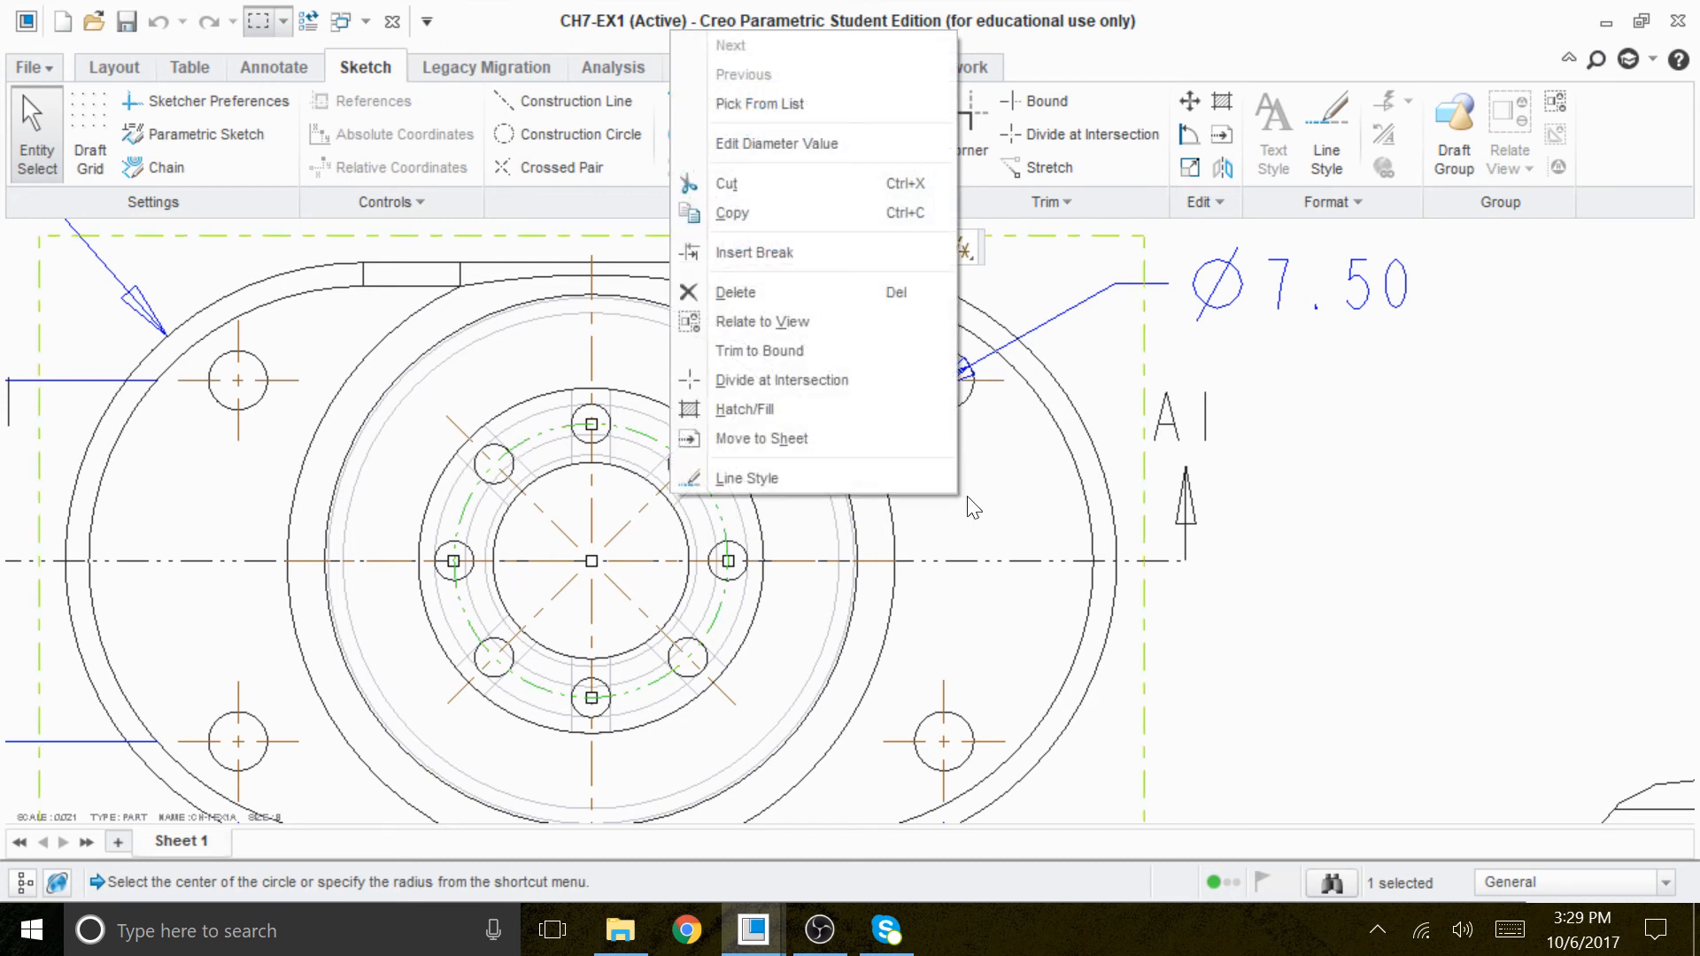
left_click(790, 322)
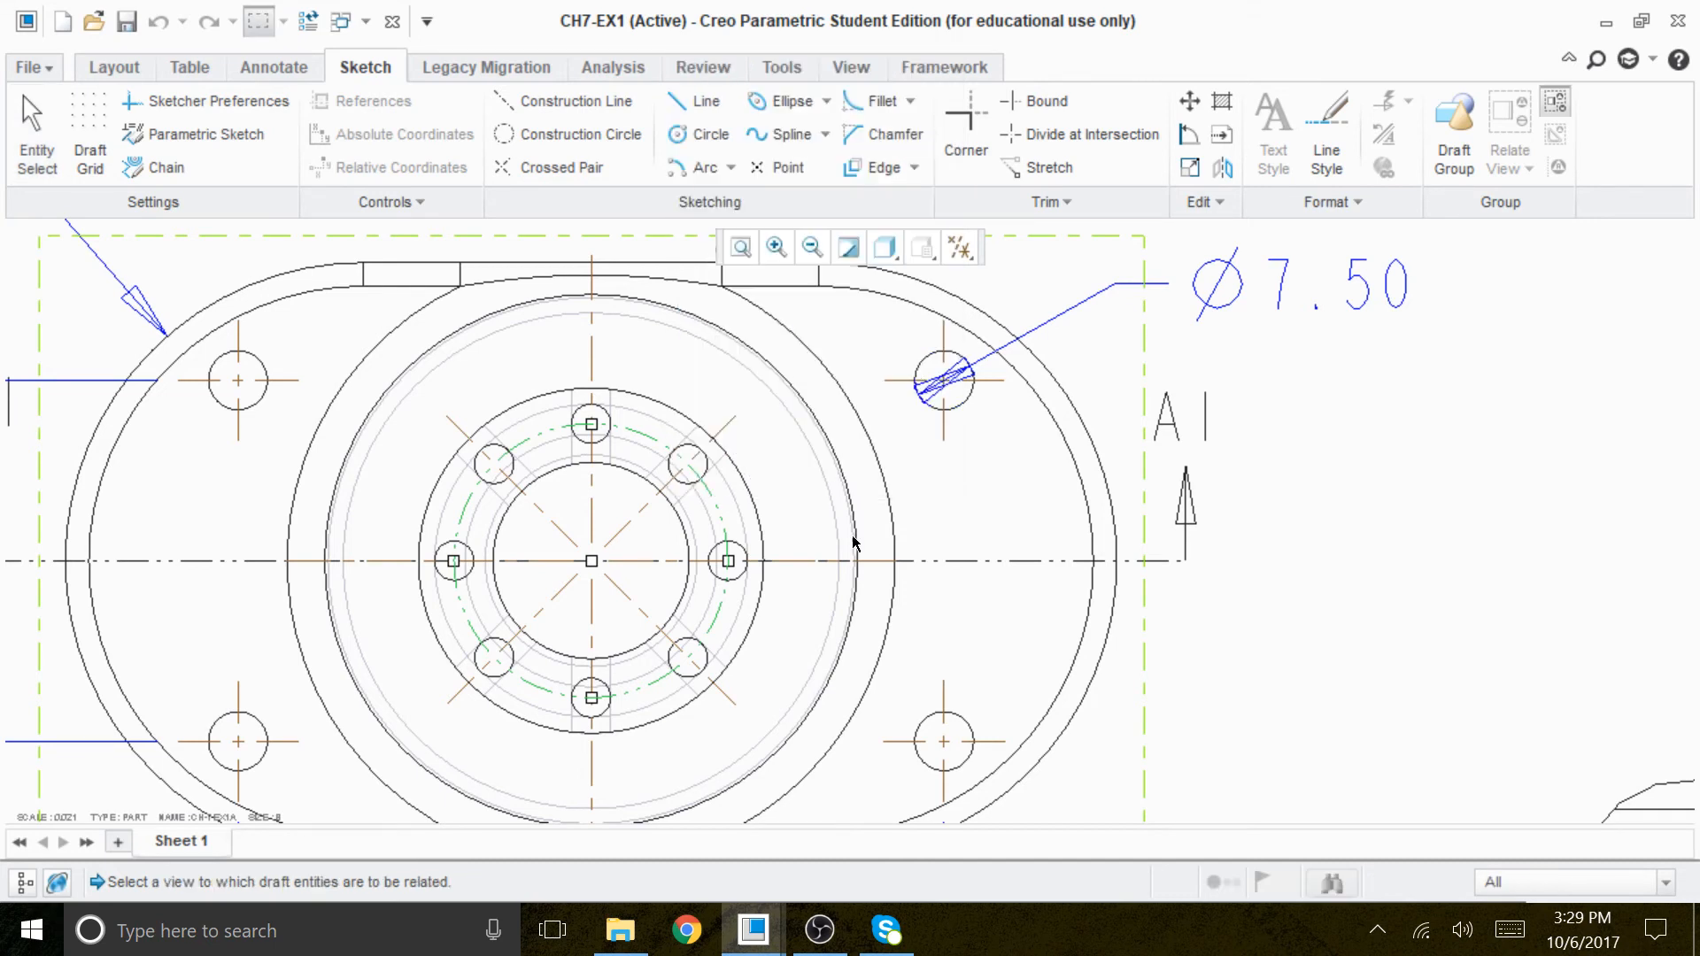
left_click(1104, 389)
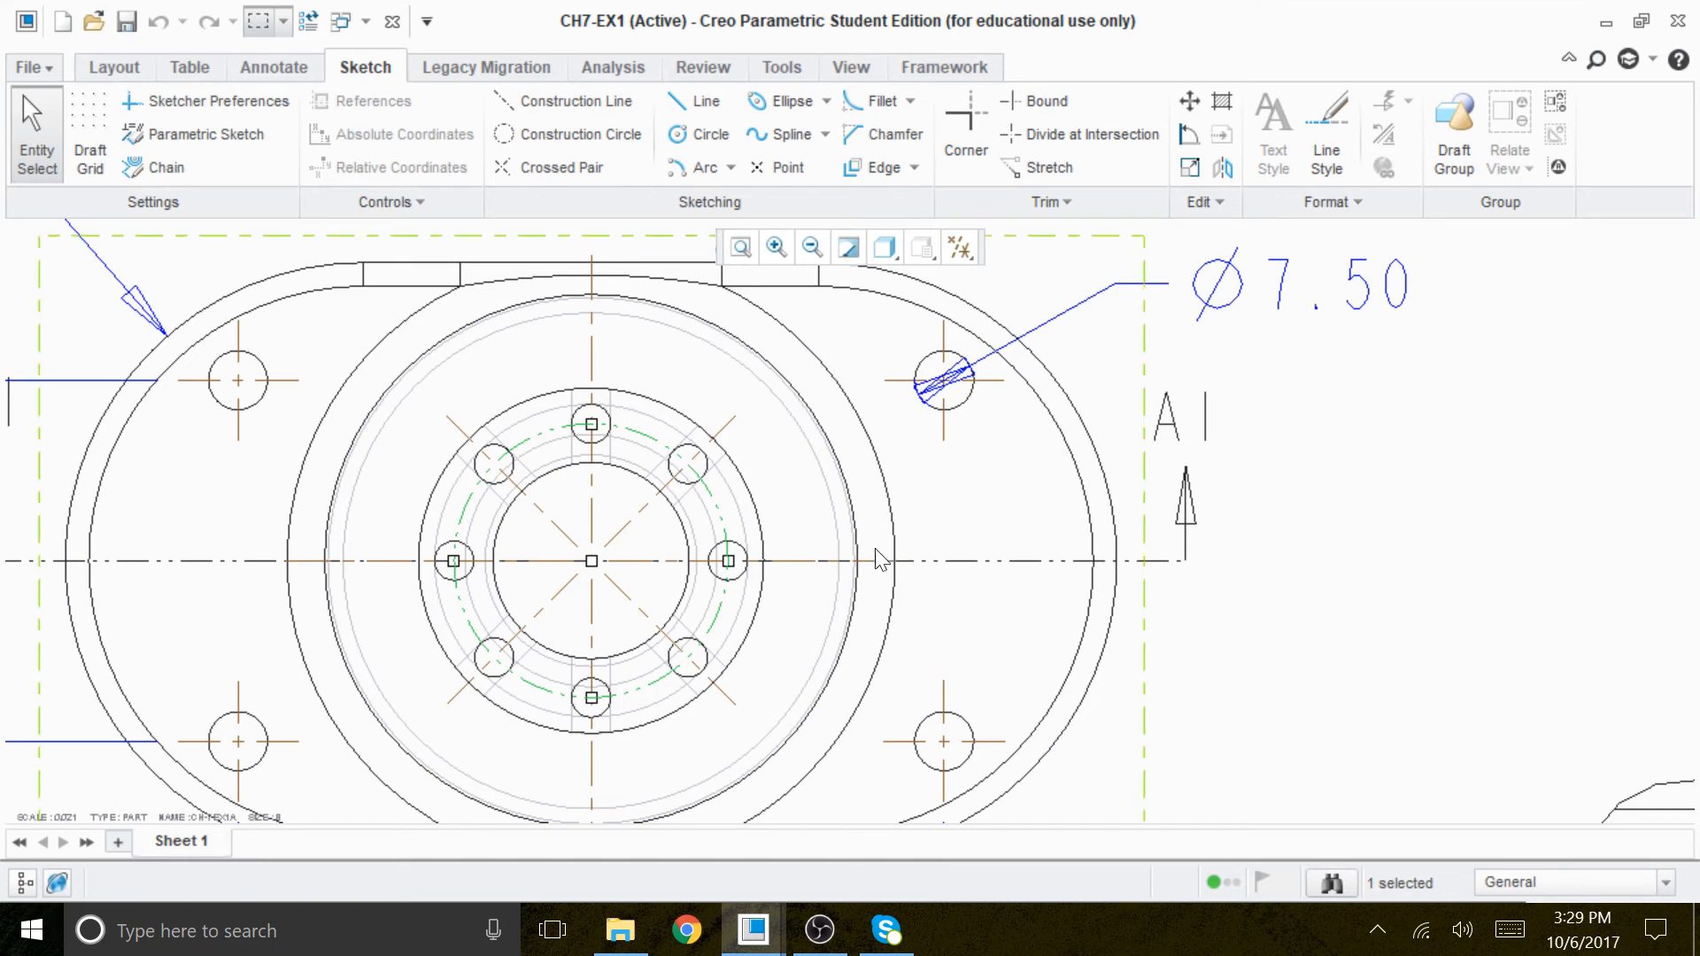
Try a diameter dimension on the construction circle through the eight small holes, placing its text at the top view's upper edge.
scroll(883, 549, "up", 1)
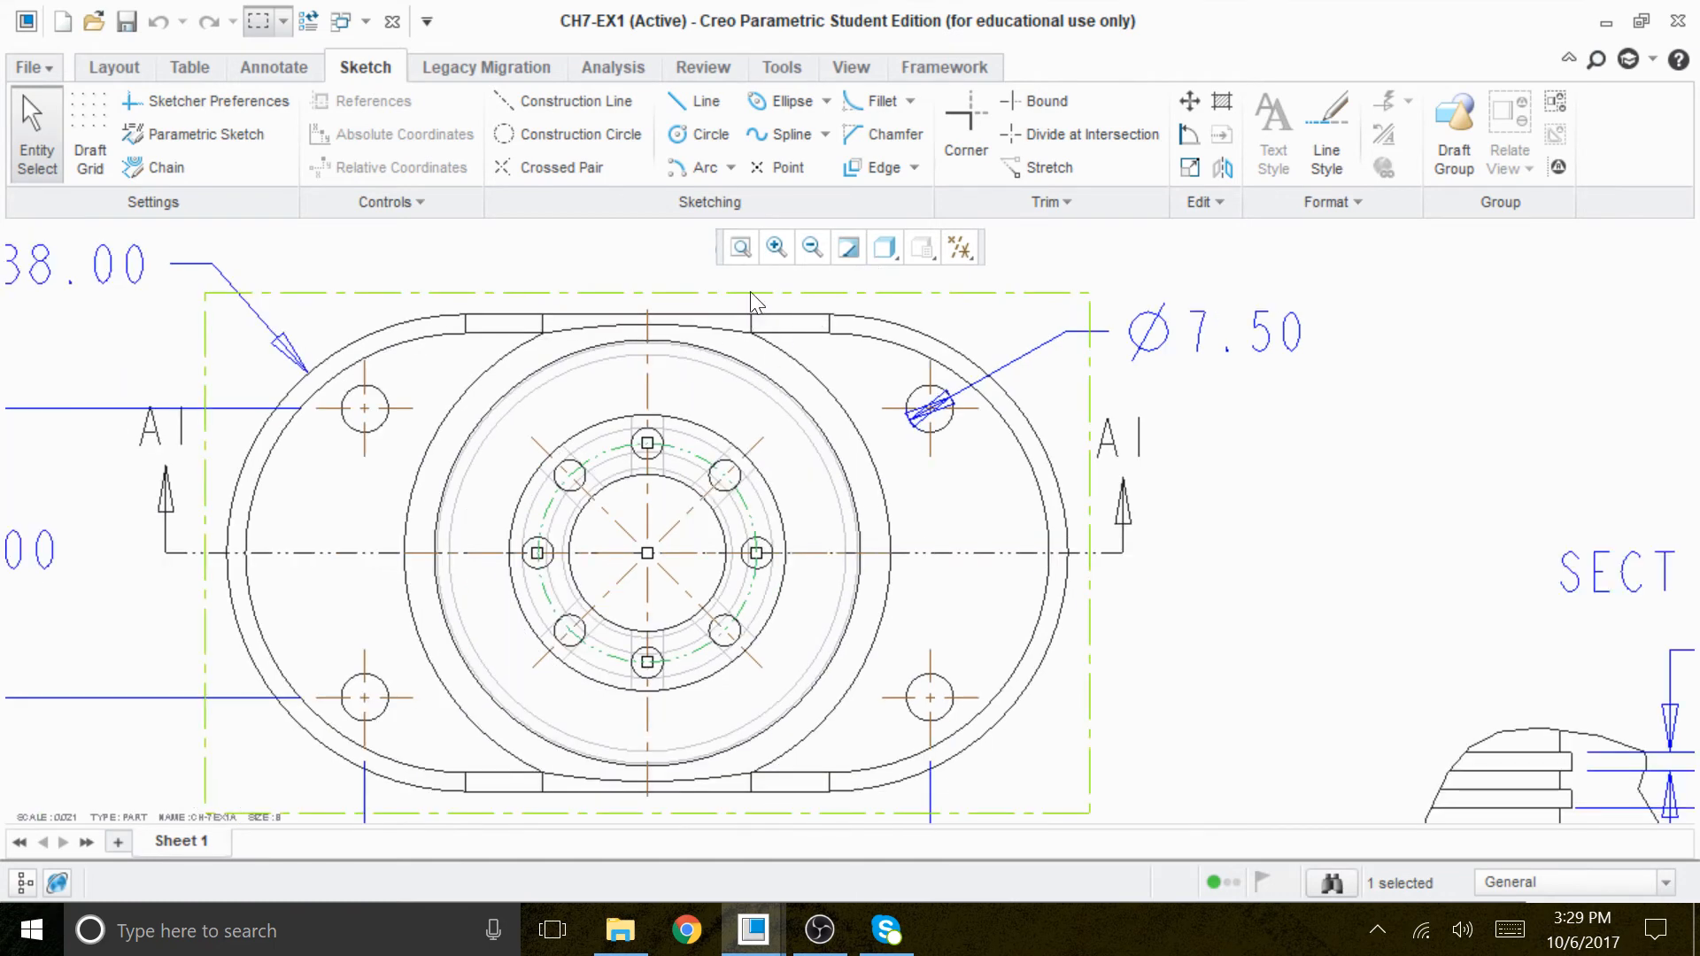
left_click(259, 65)
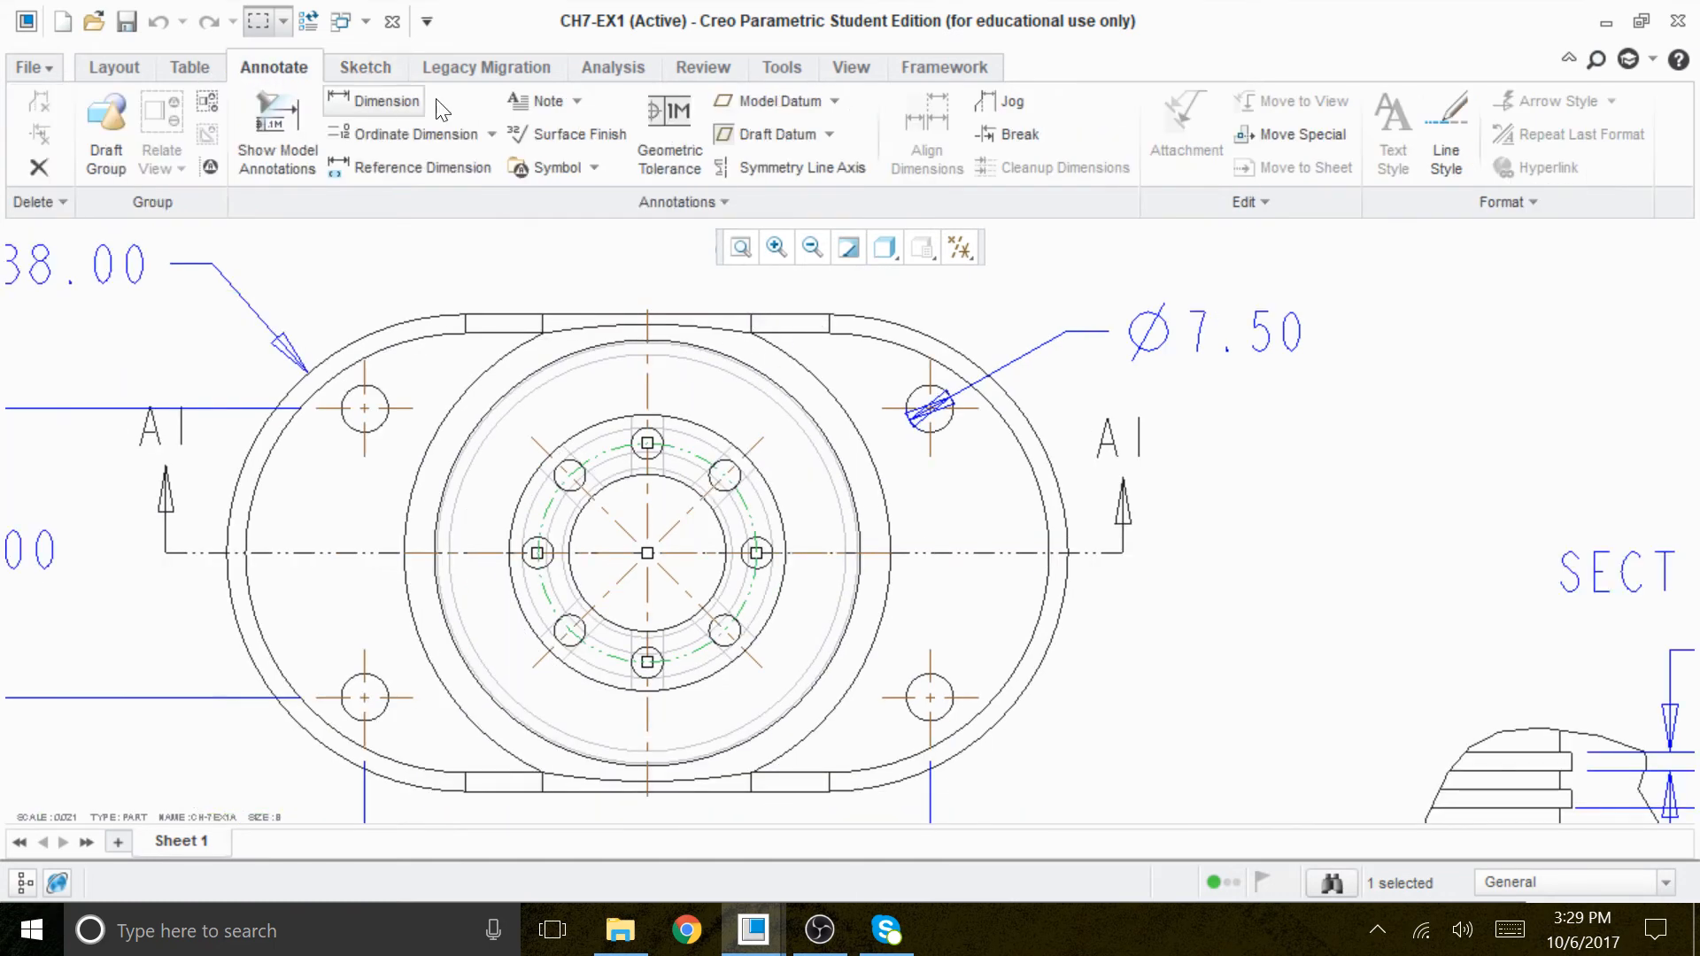
left_click(390, 102)
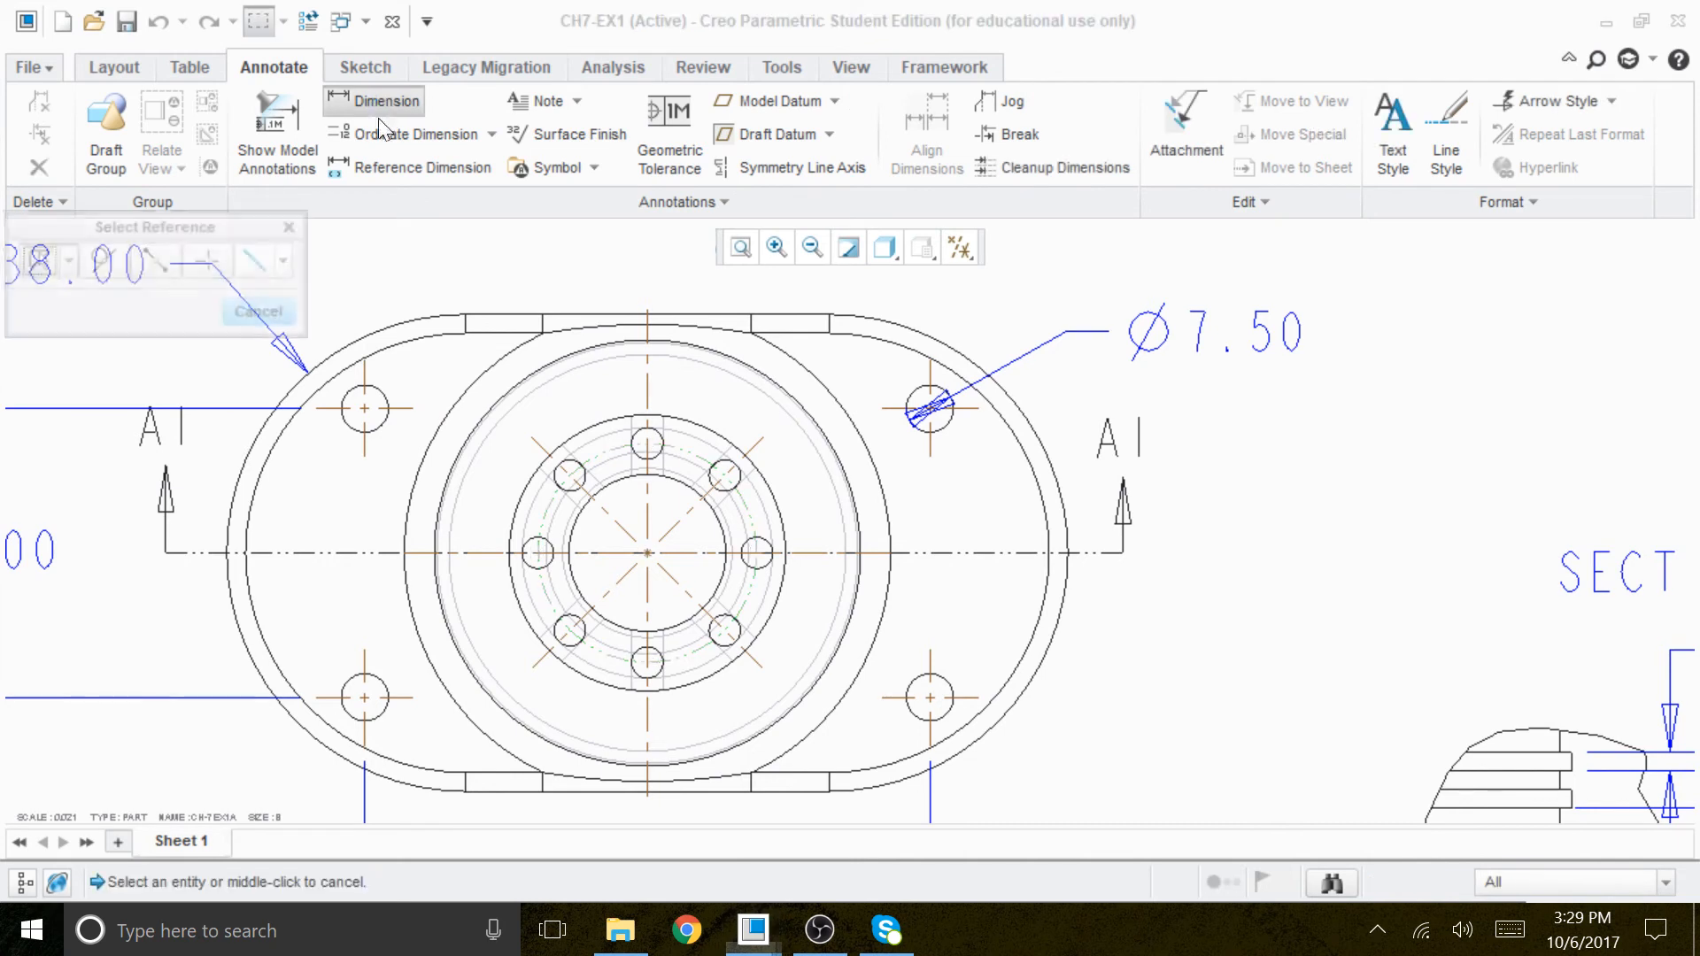
left_click(703, 464)
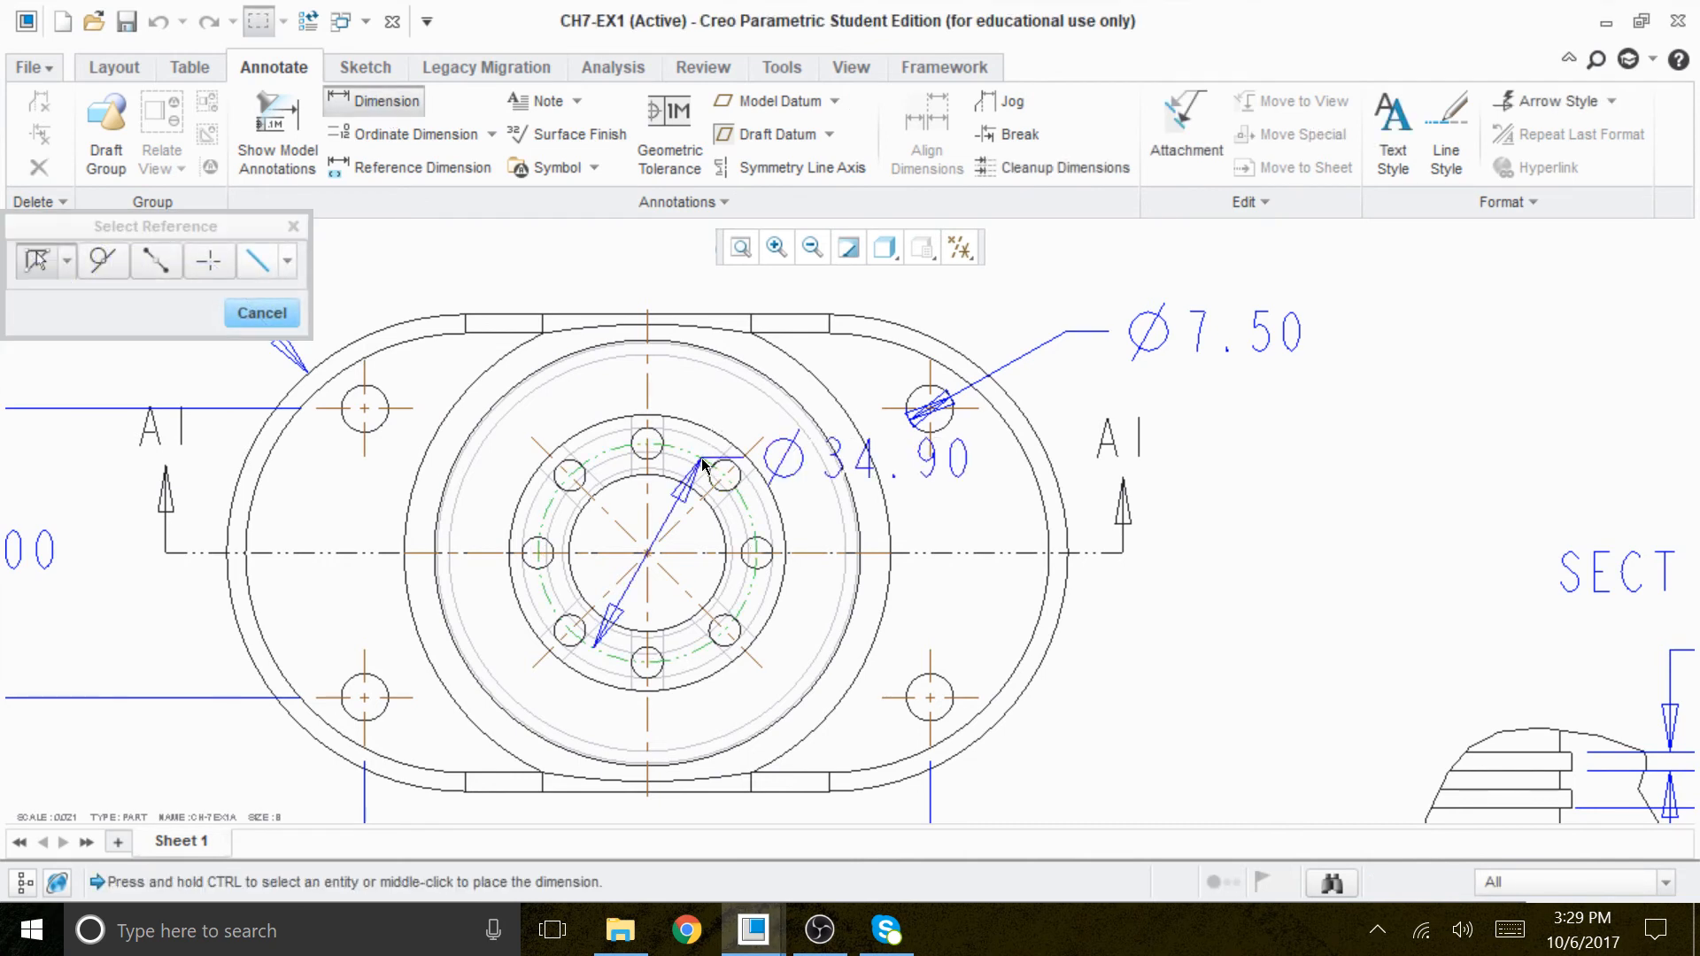
middle_click(763, 289)
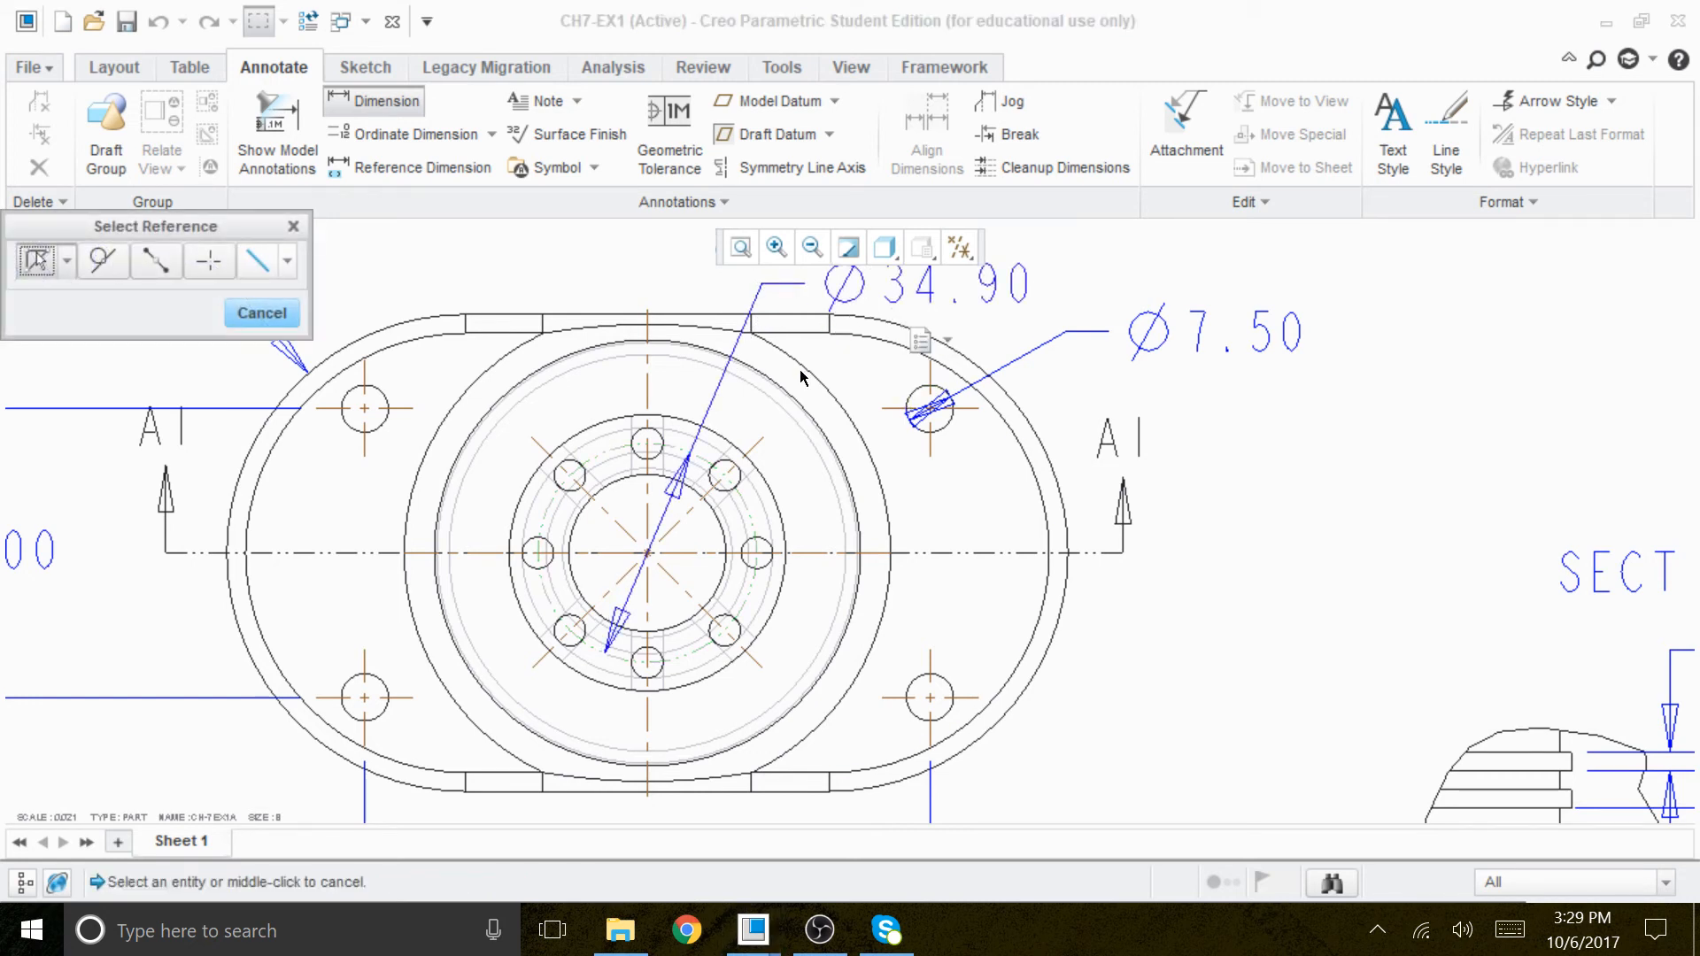
left_click(261, 313)
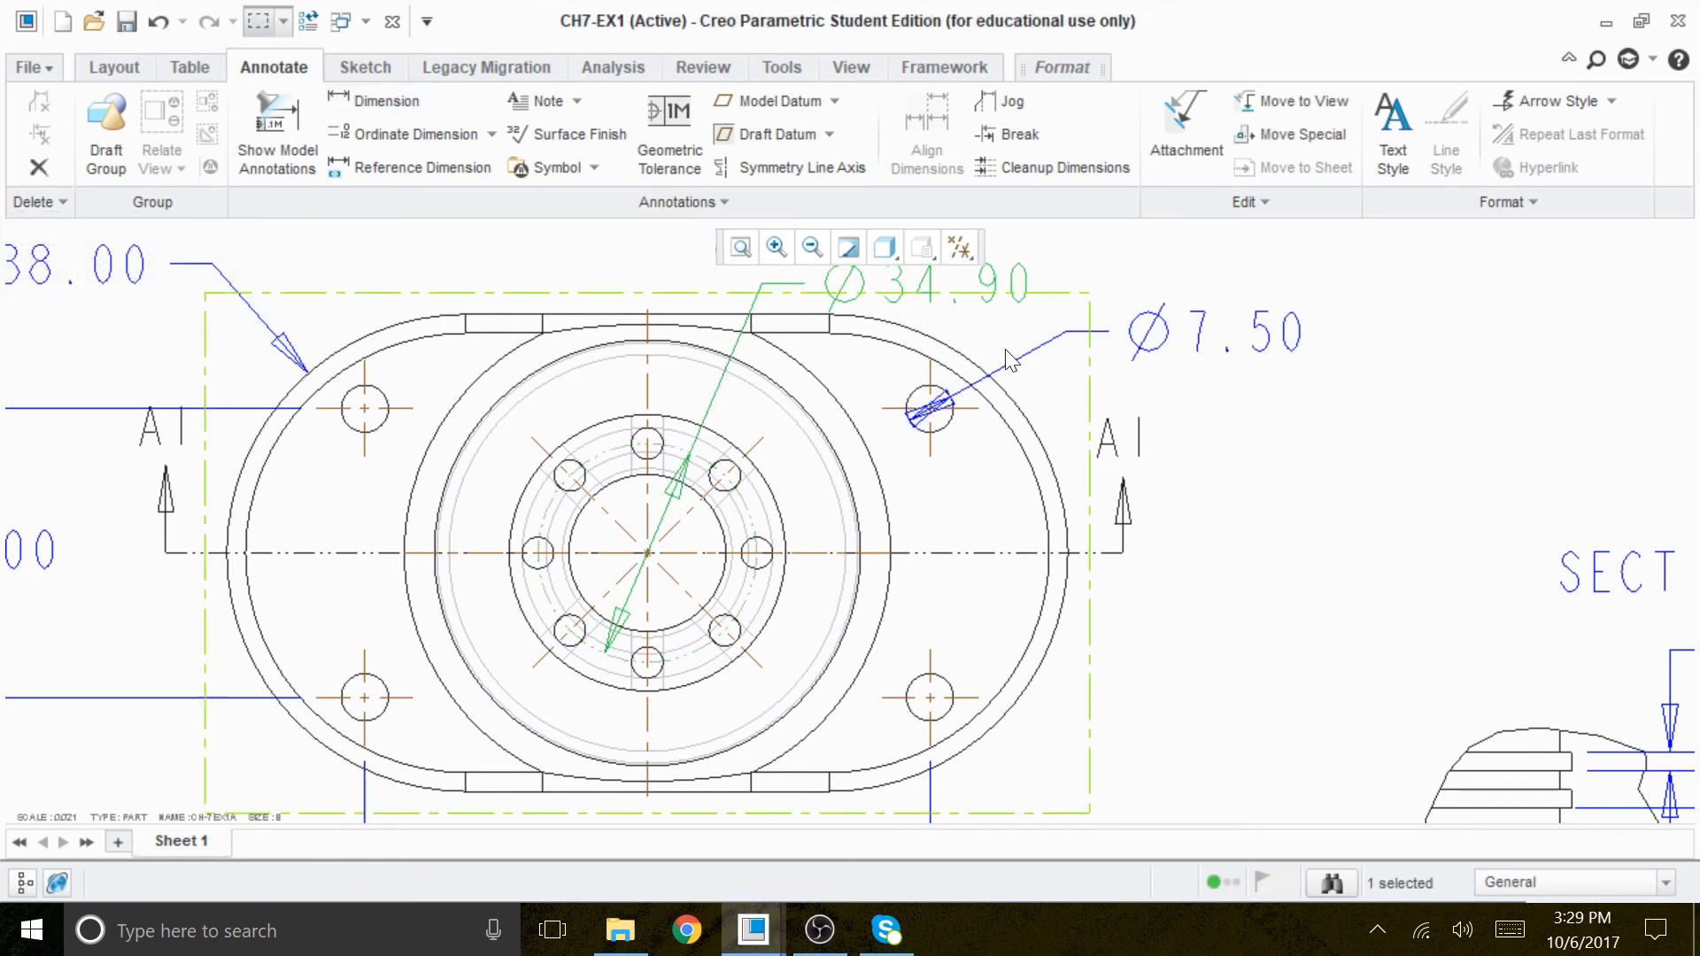
key("Delete")
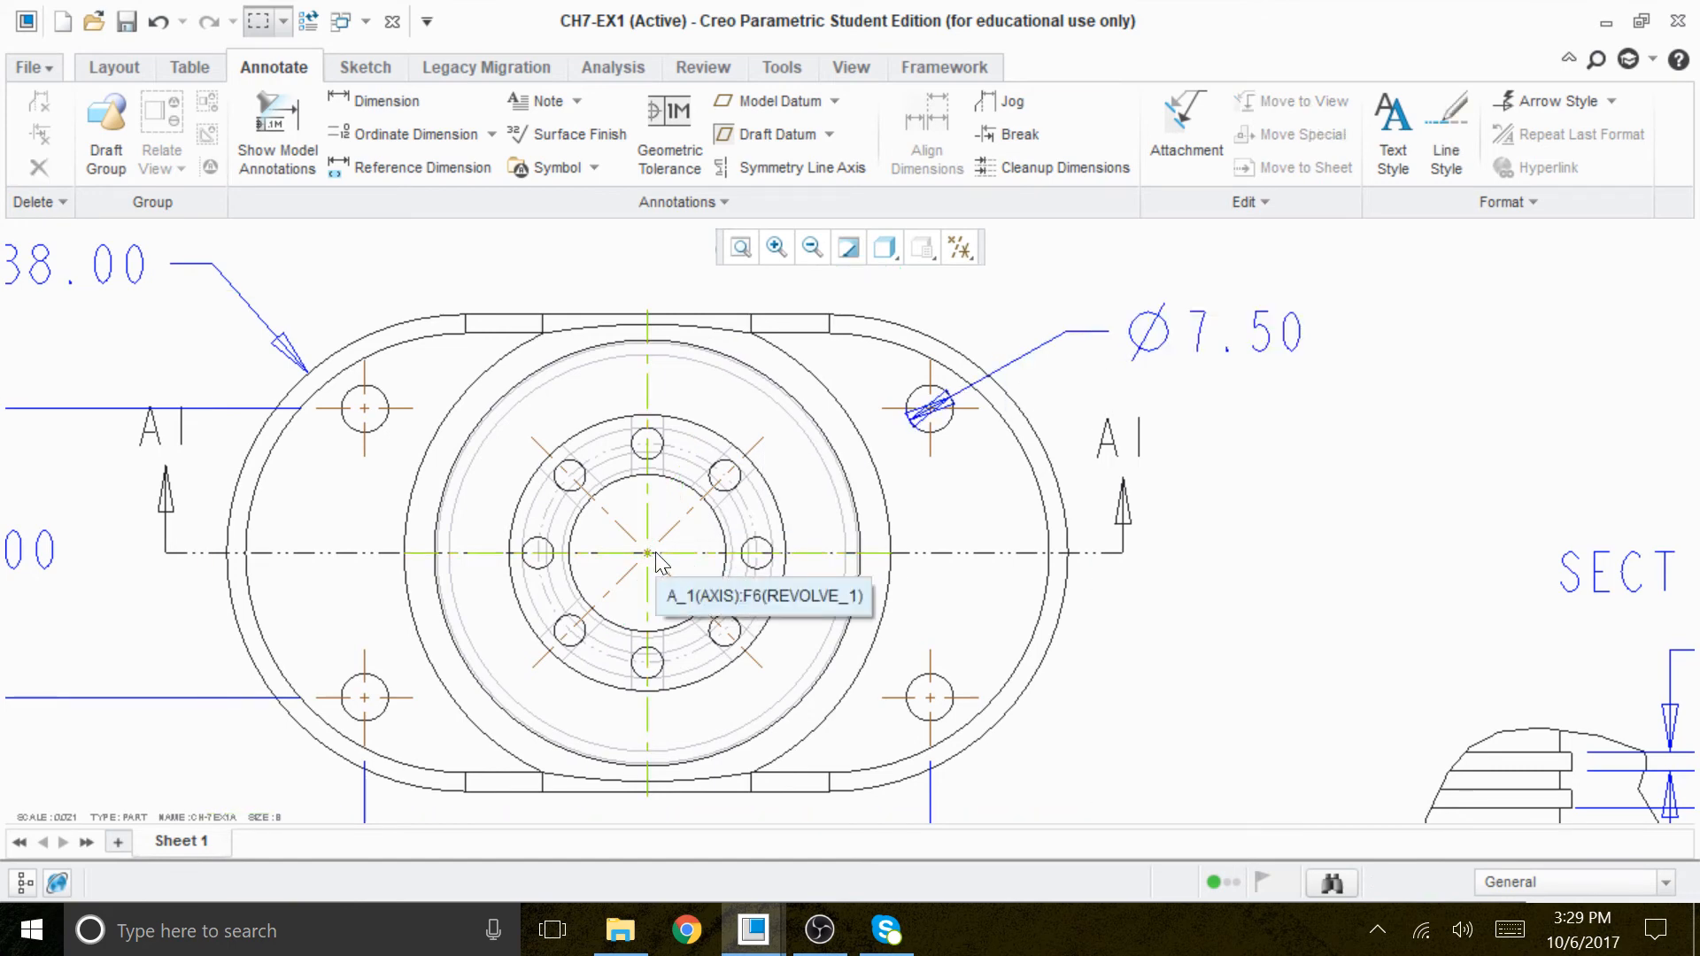
Delete the construction circle that runs through the eight small holes in the top view.
scroll(633, 554, "up", 2)
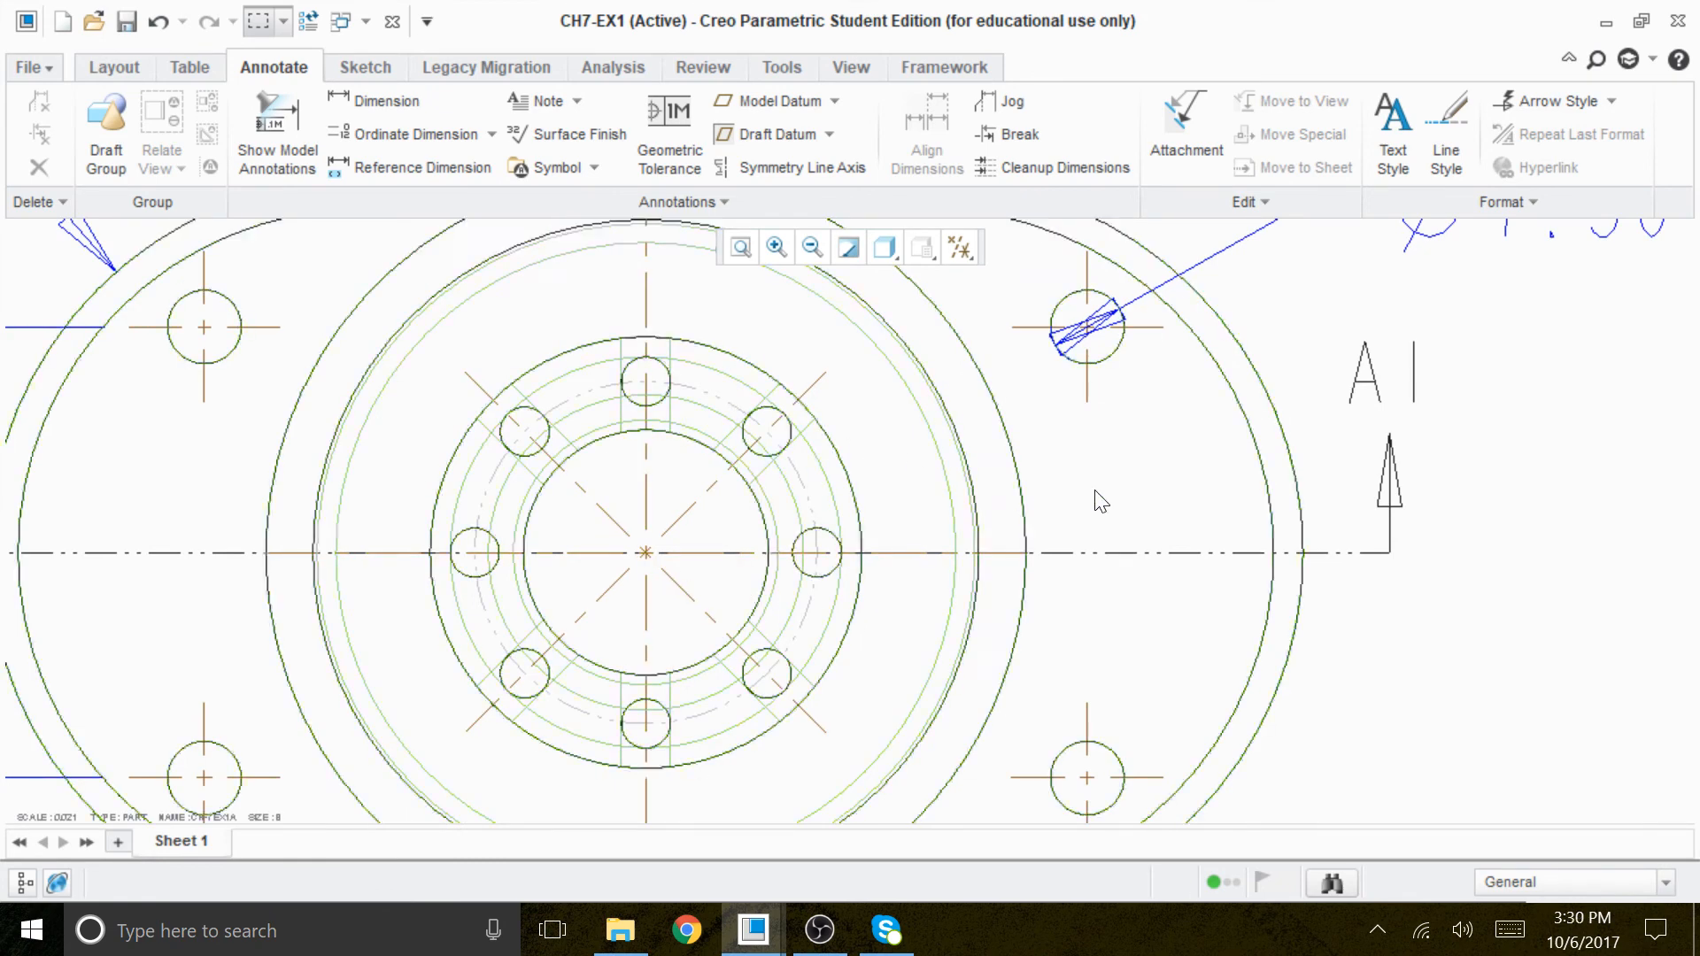
left_click(911, 481)
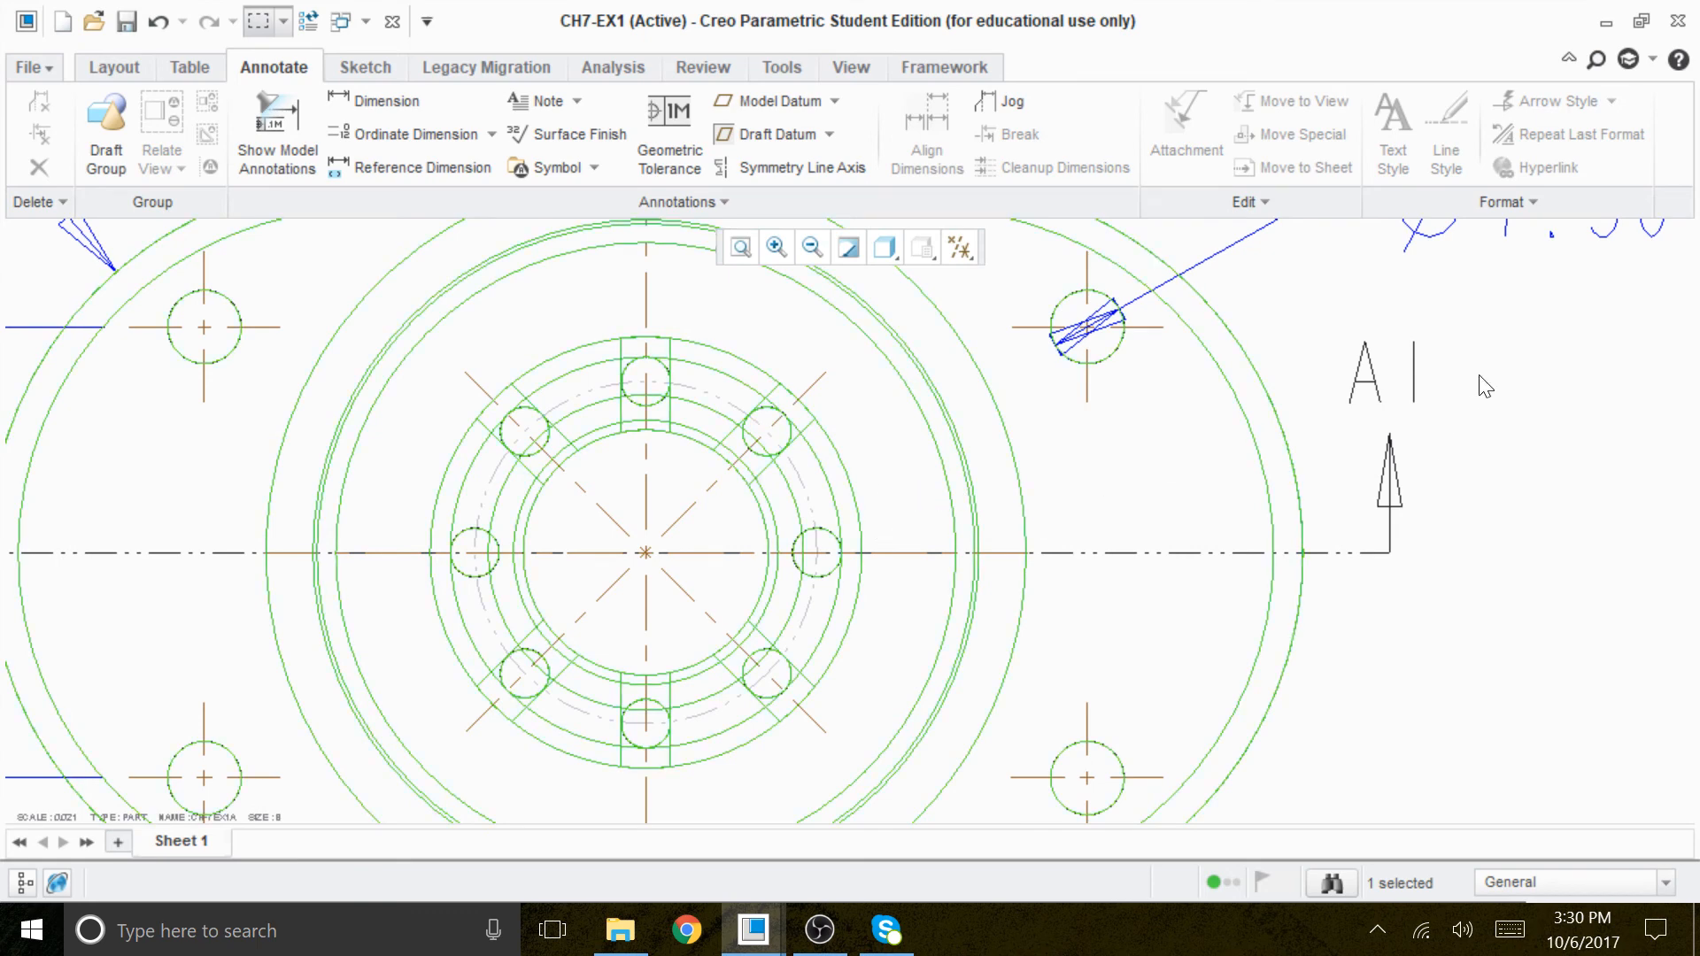
left_click(357, 71)
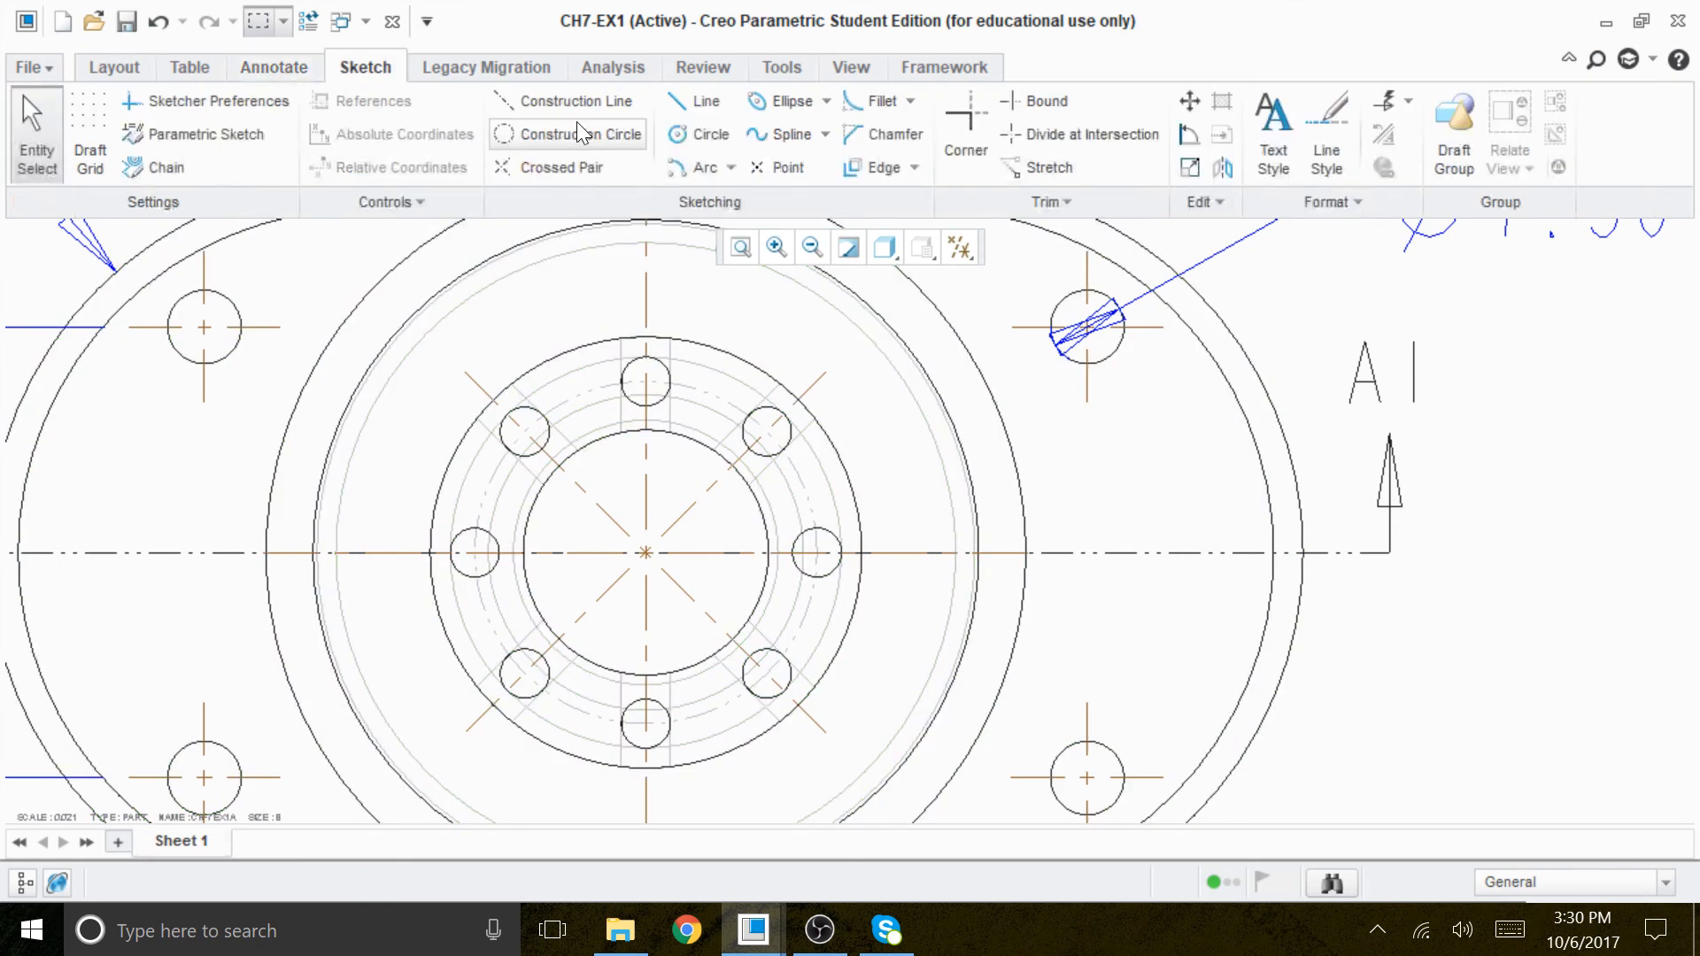
left_click(690, 384)
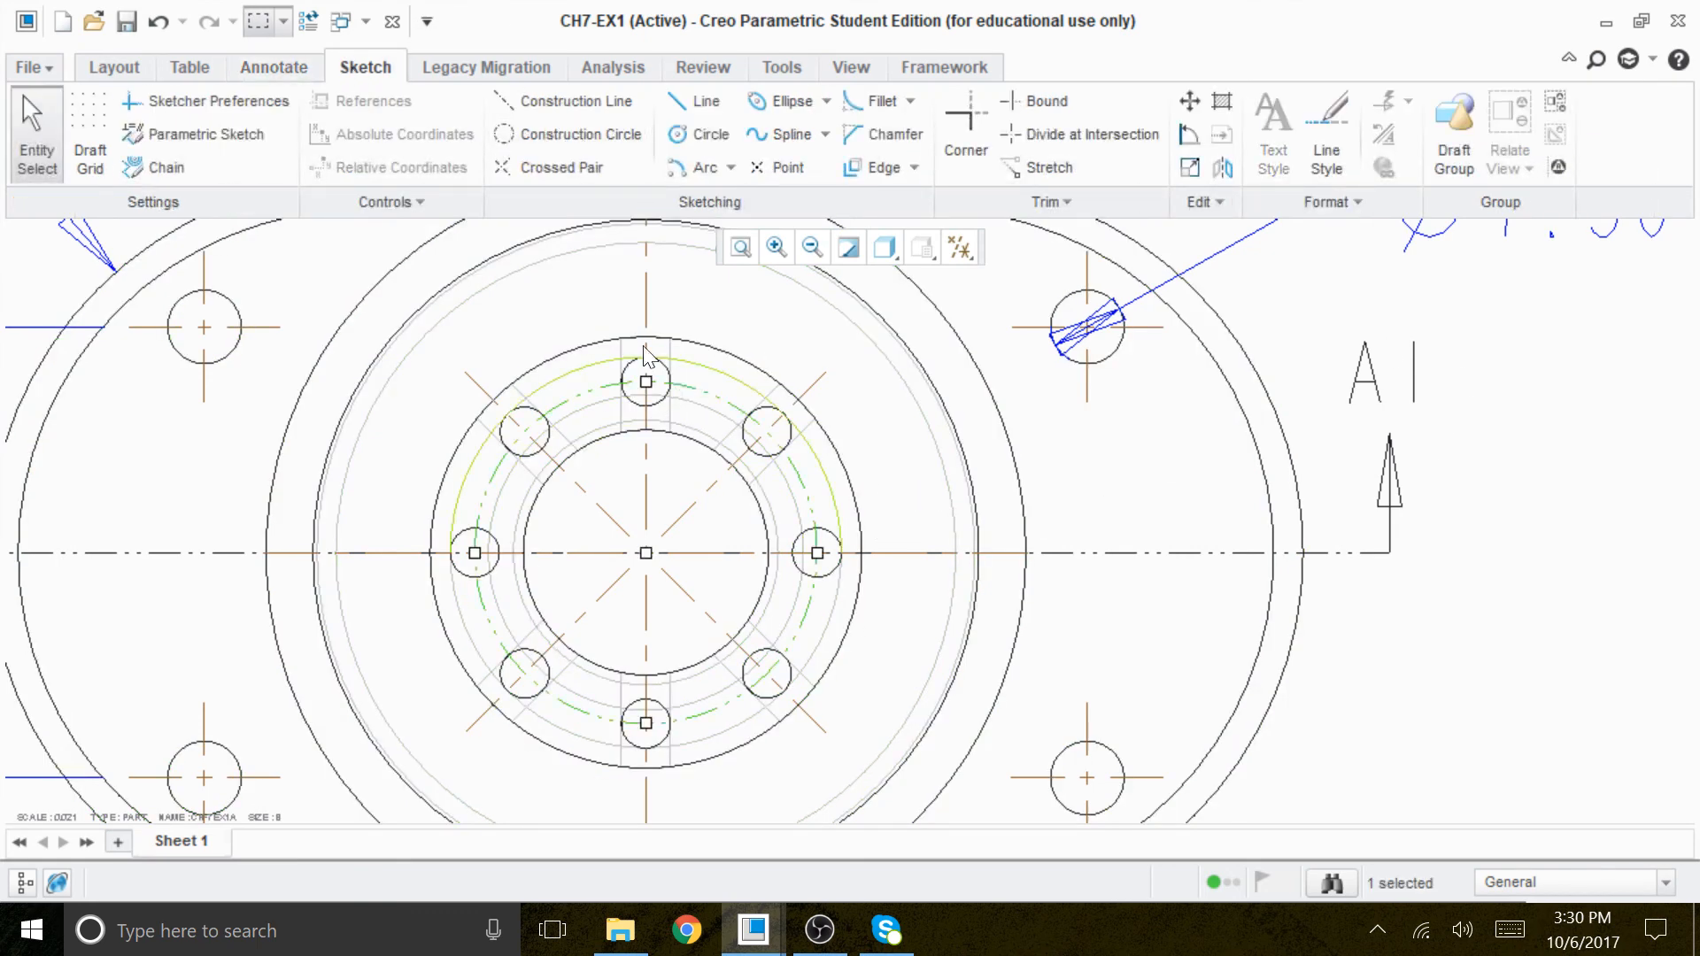
left_click(614, 332)
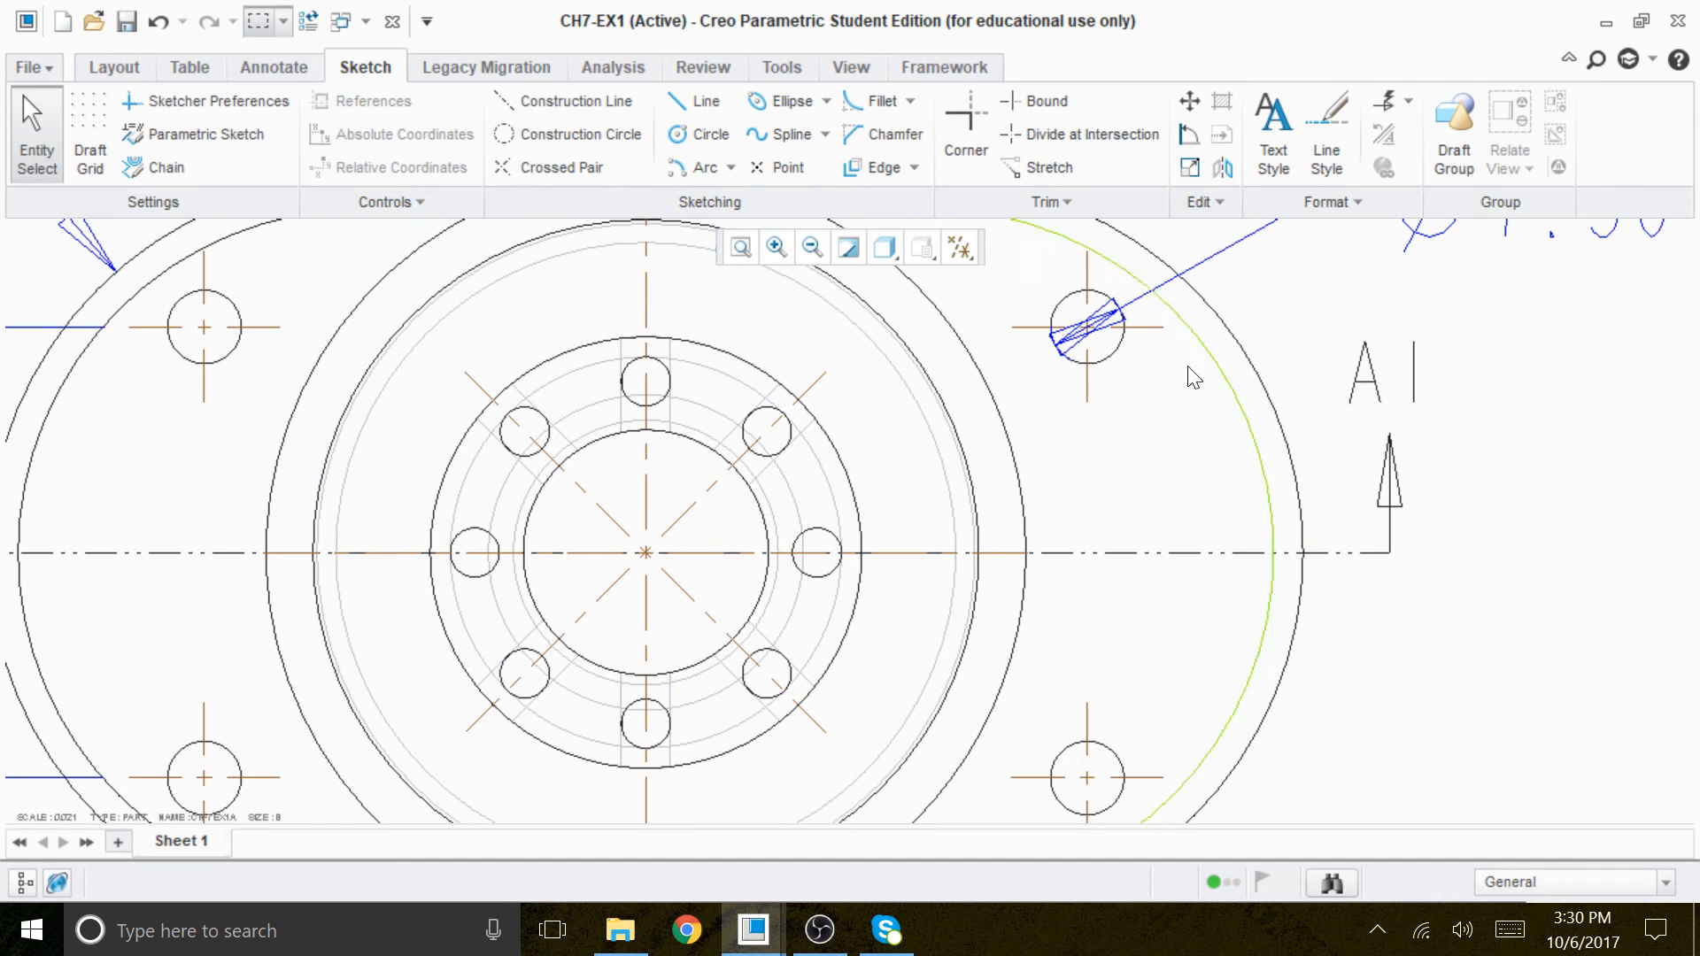
Start a new construction circle and set the bore edge and the eight small holes of the top view as snapping references.
left_click(594, 139)
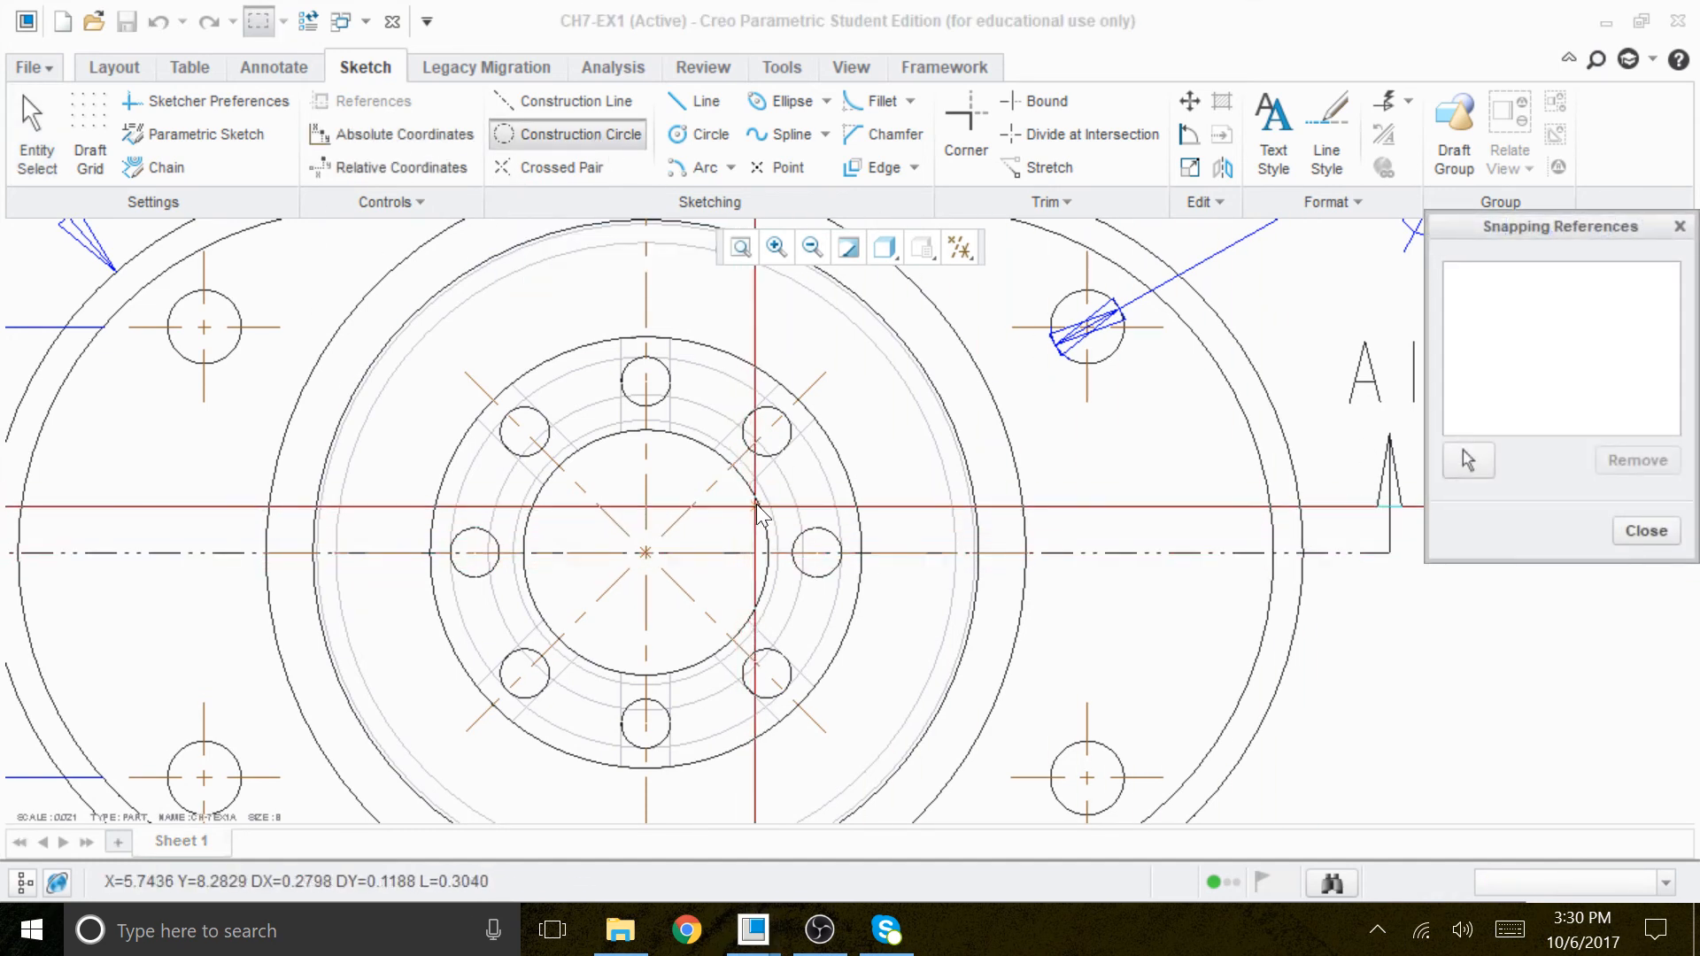
left_click(1464, 471)
left_click(761, 519)
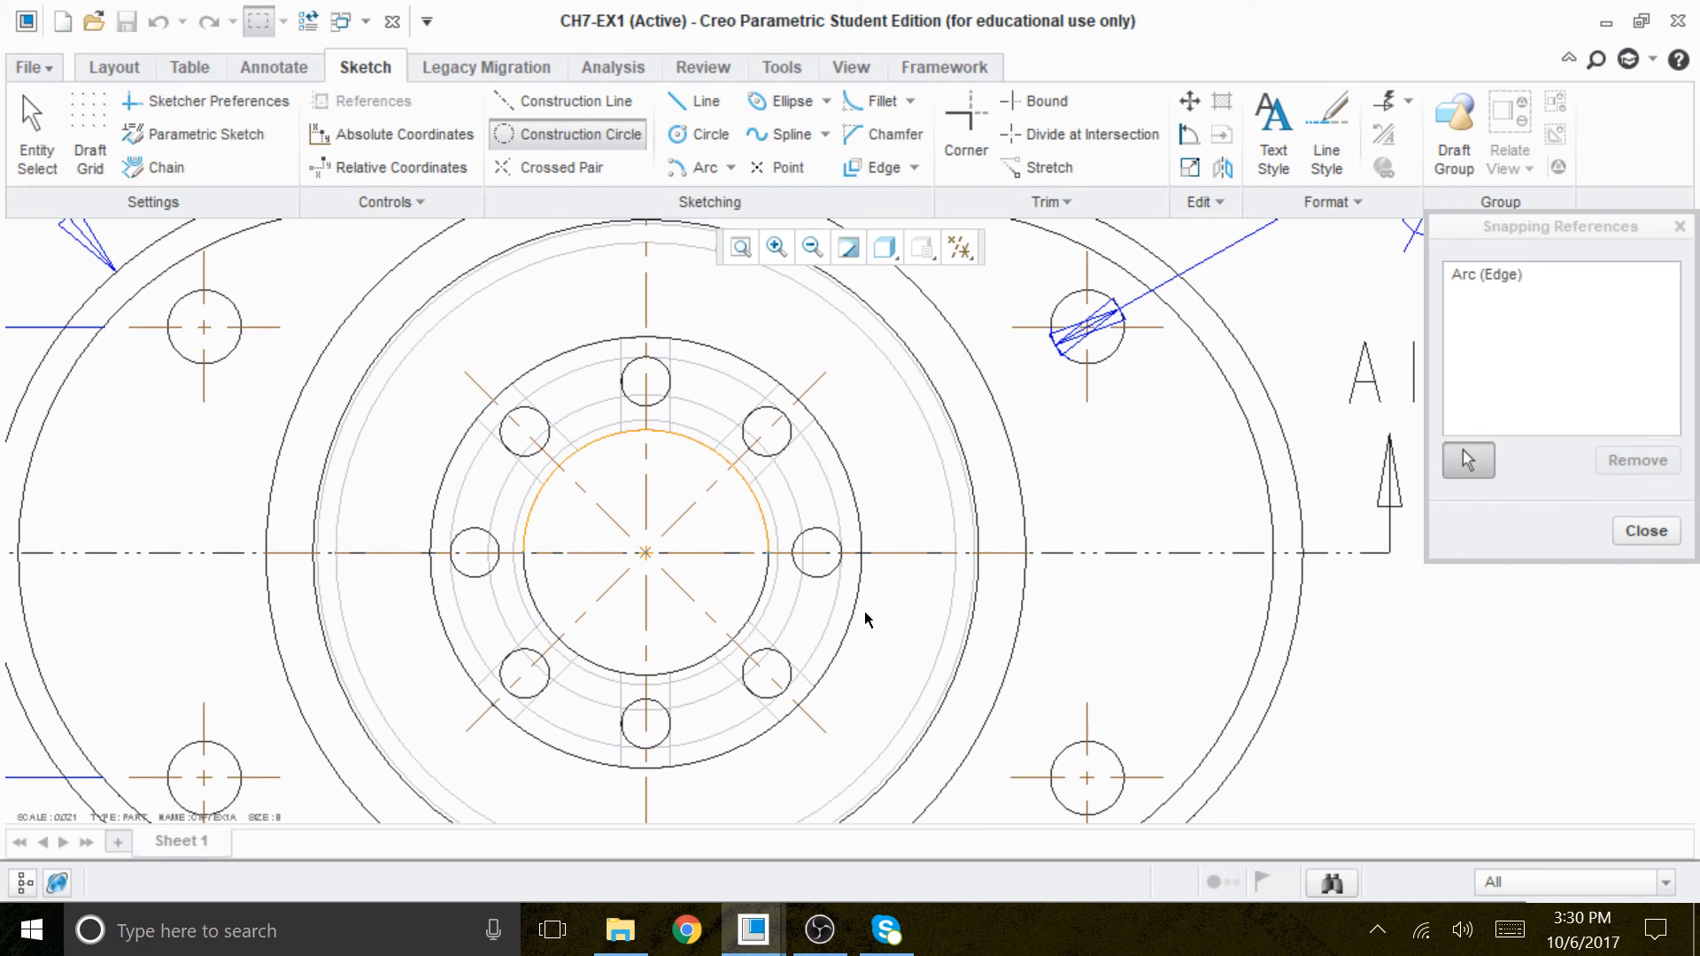
left_click(828, 579)
left_click(792, 439)
left_click(668, 372)
left_click(529, 412)
left_click(478, 582)
left_click(524, 693)
left_click(632, 698)
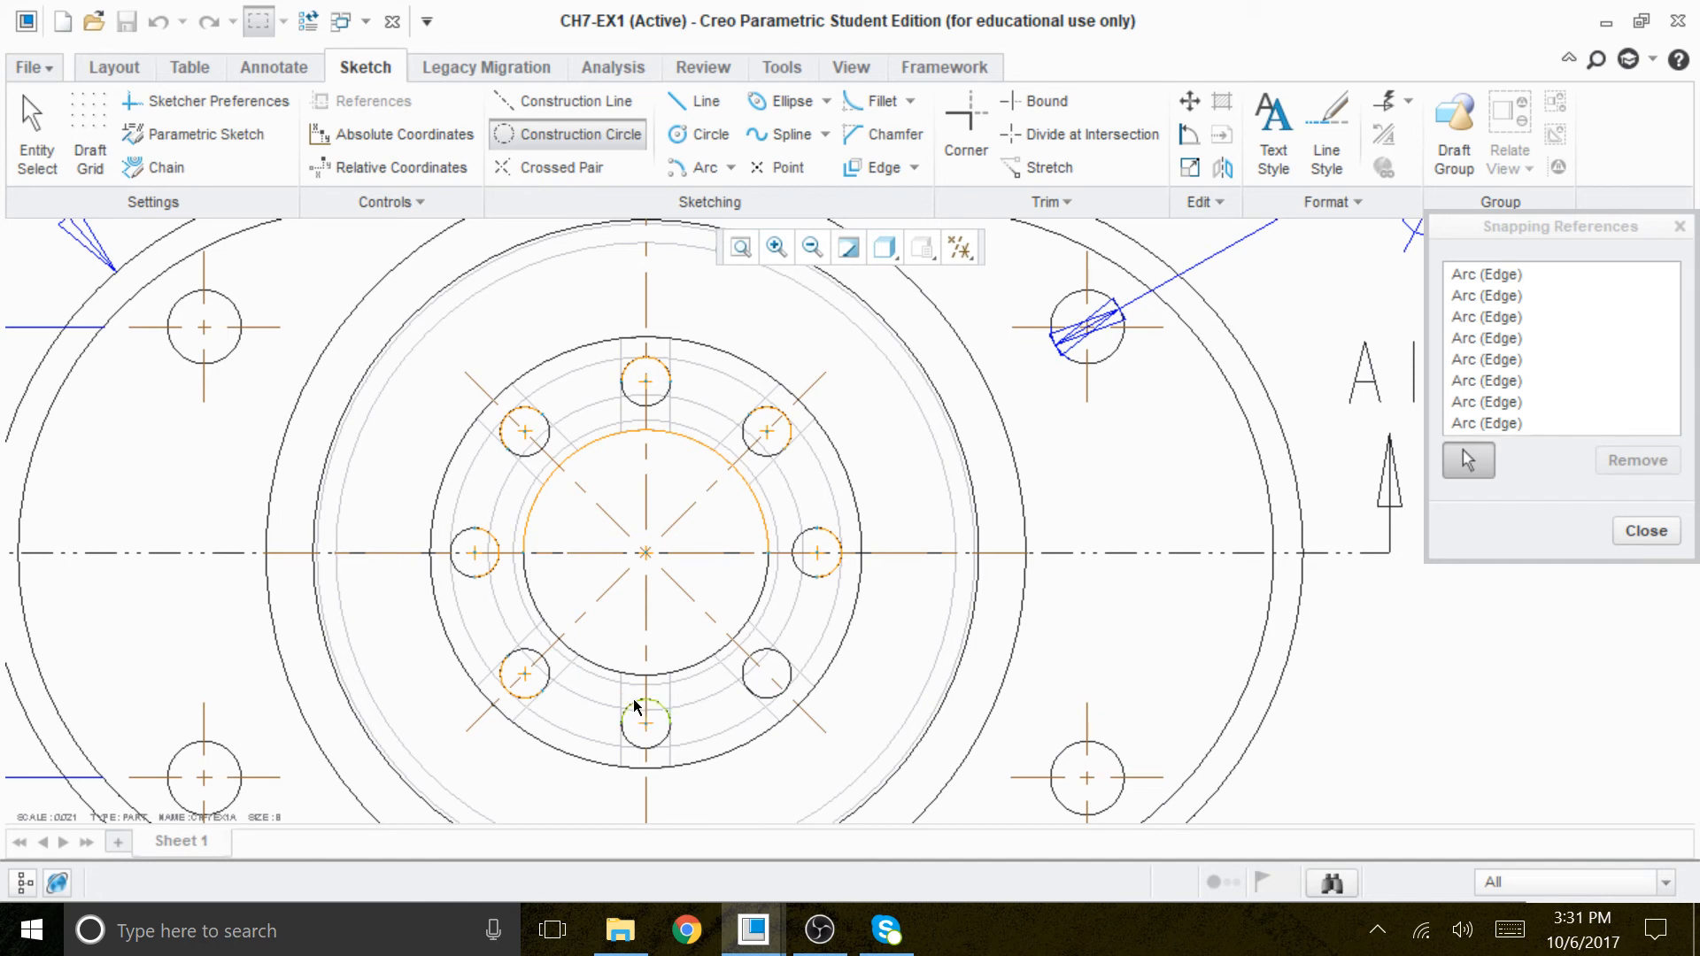
left_click(745, 667)
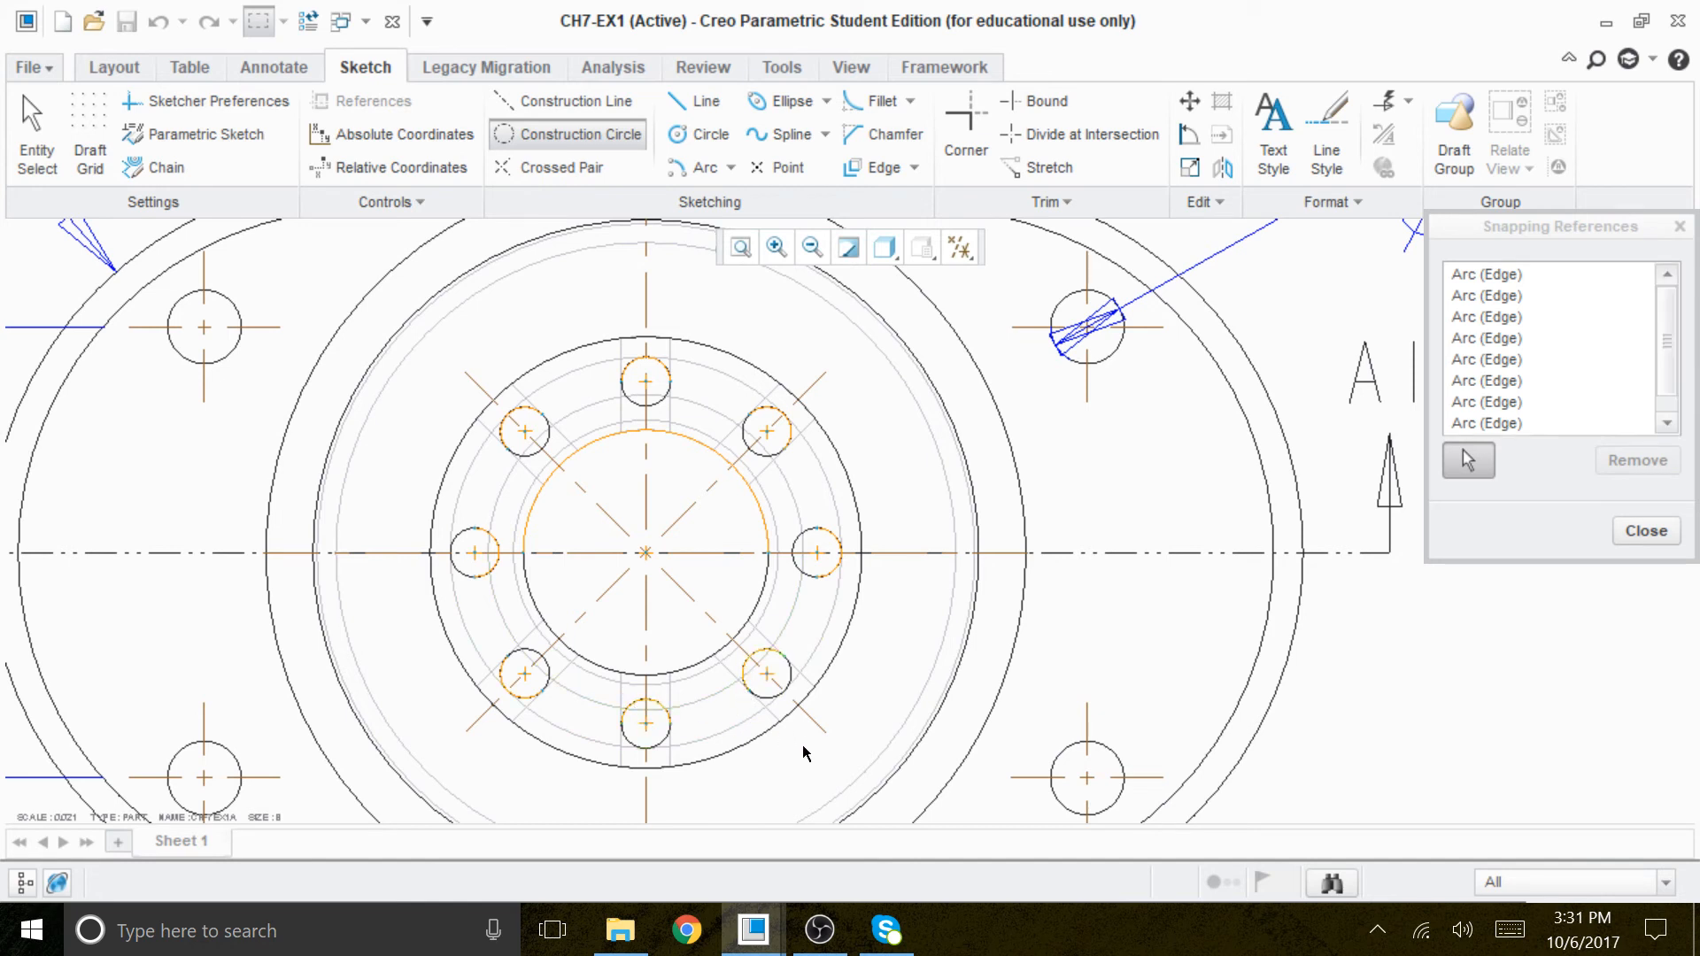
Draw the construction circle from the bore's center through the centers of the eight small holes.
middle_click(1340, 639)
left_click(654, 554)
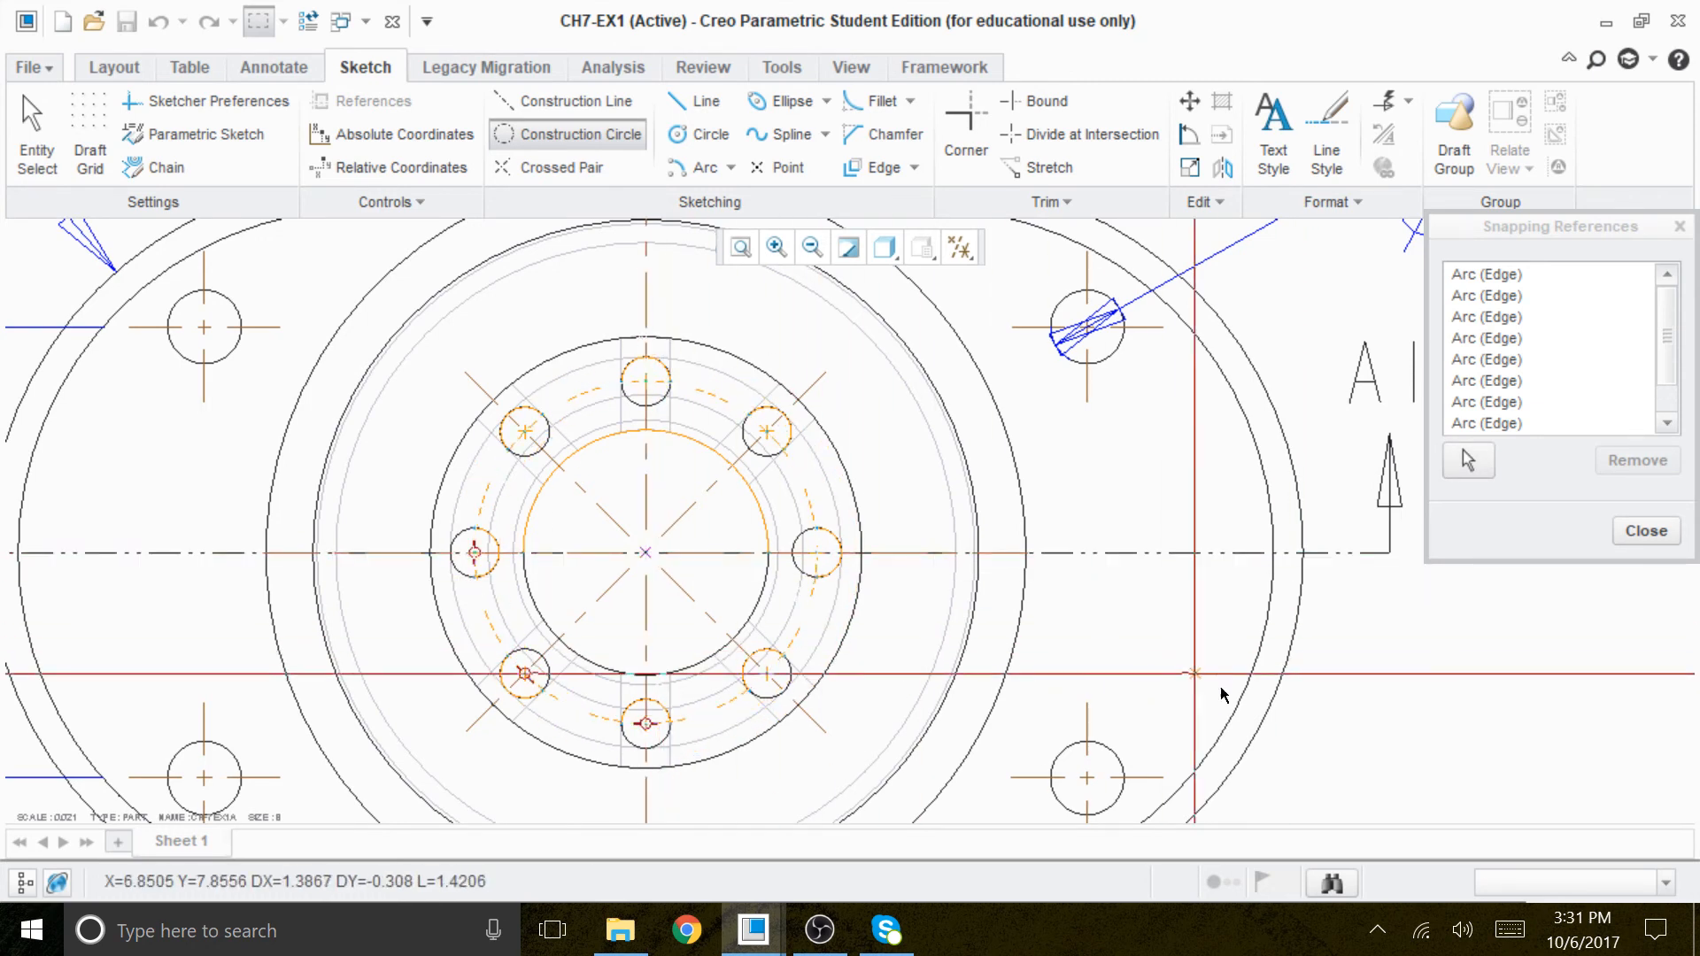
middle_click(1421, 688)
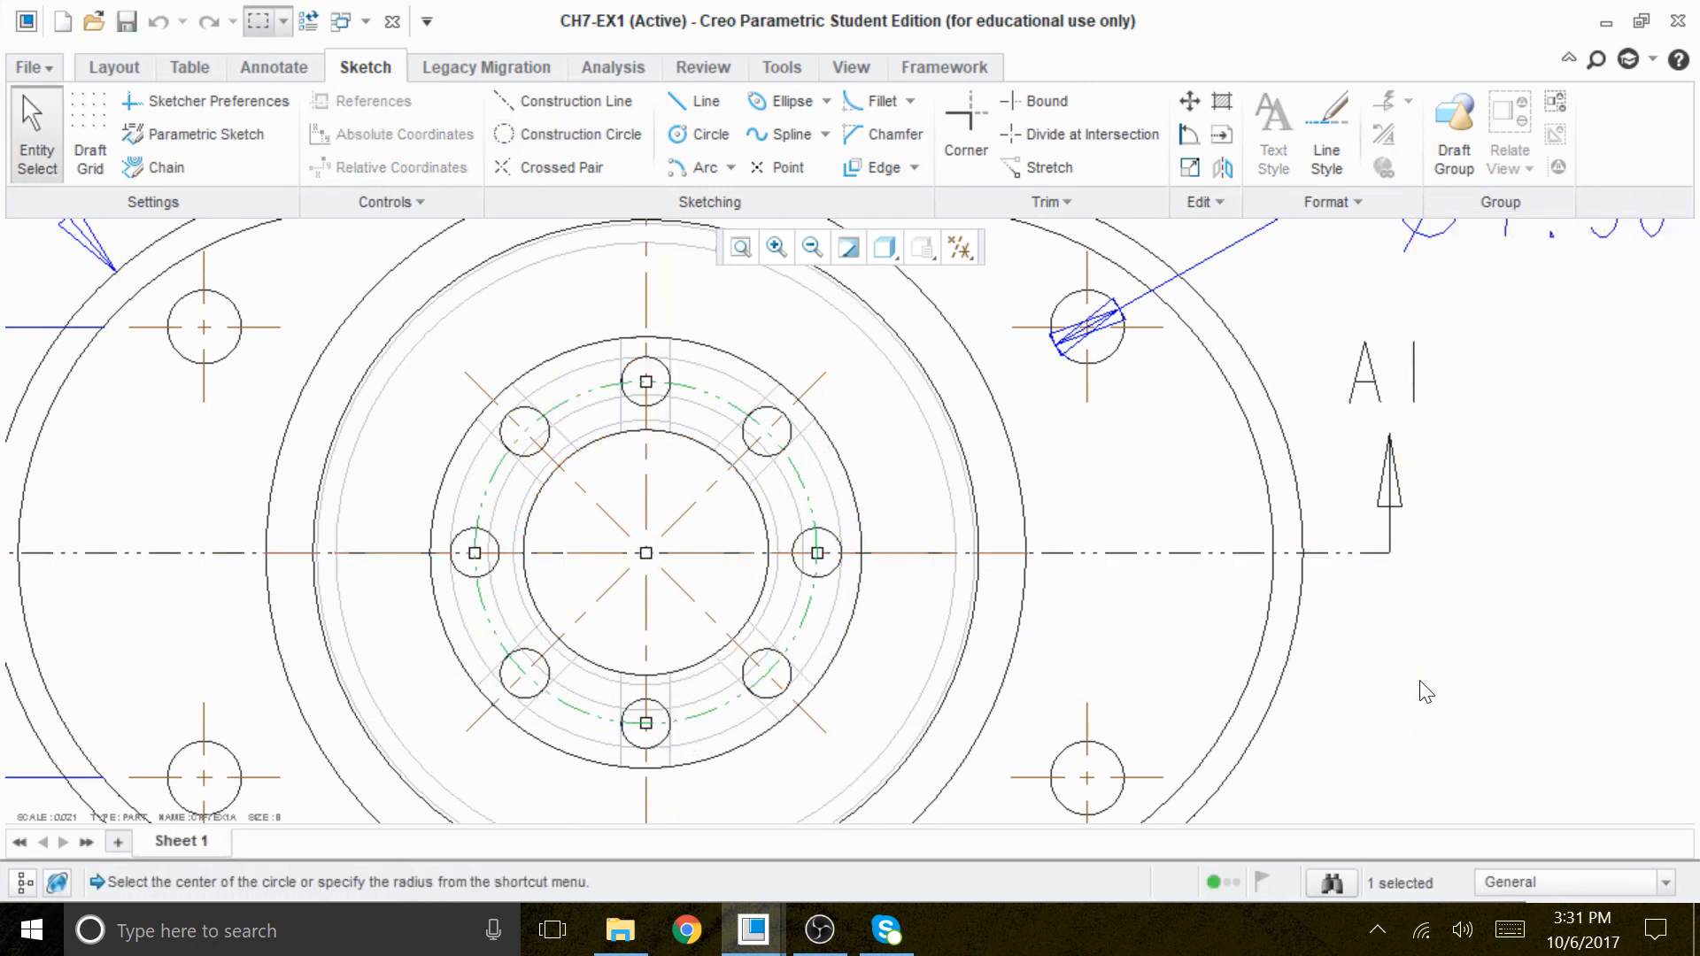
Relate the redrawn construction circle to the top view.
right_click(1091, 479)
left_click(959, 672)
left_click(1153, 497)
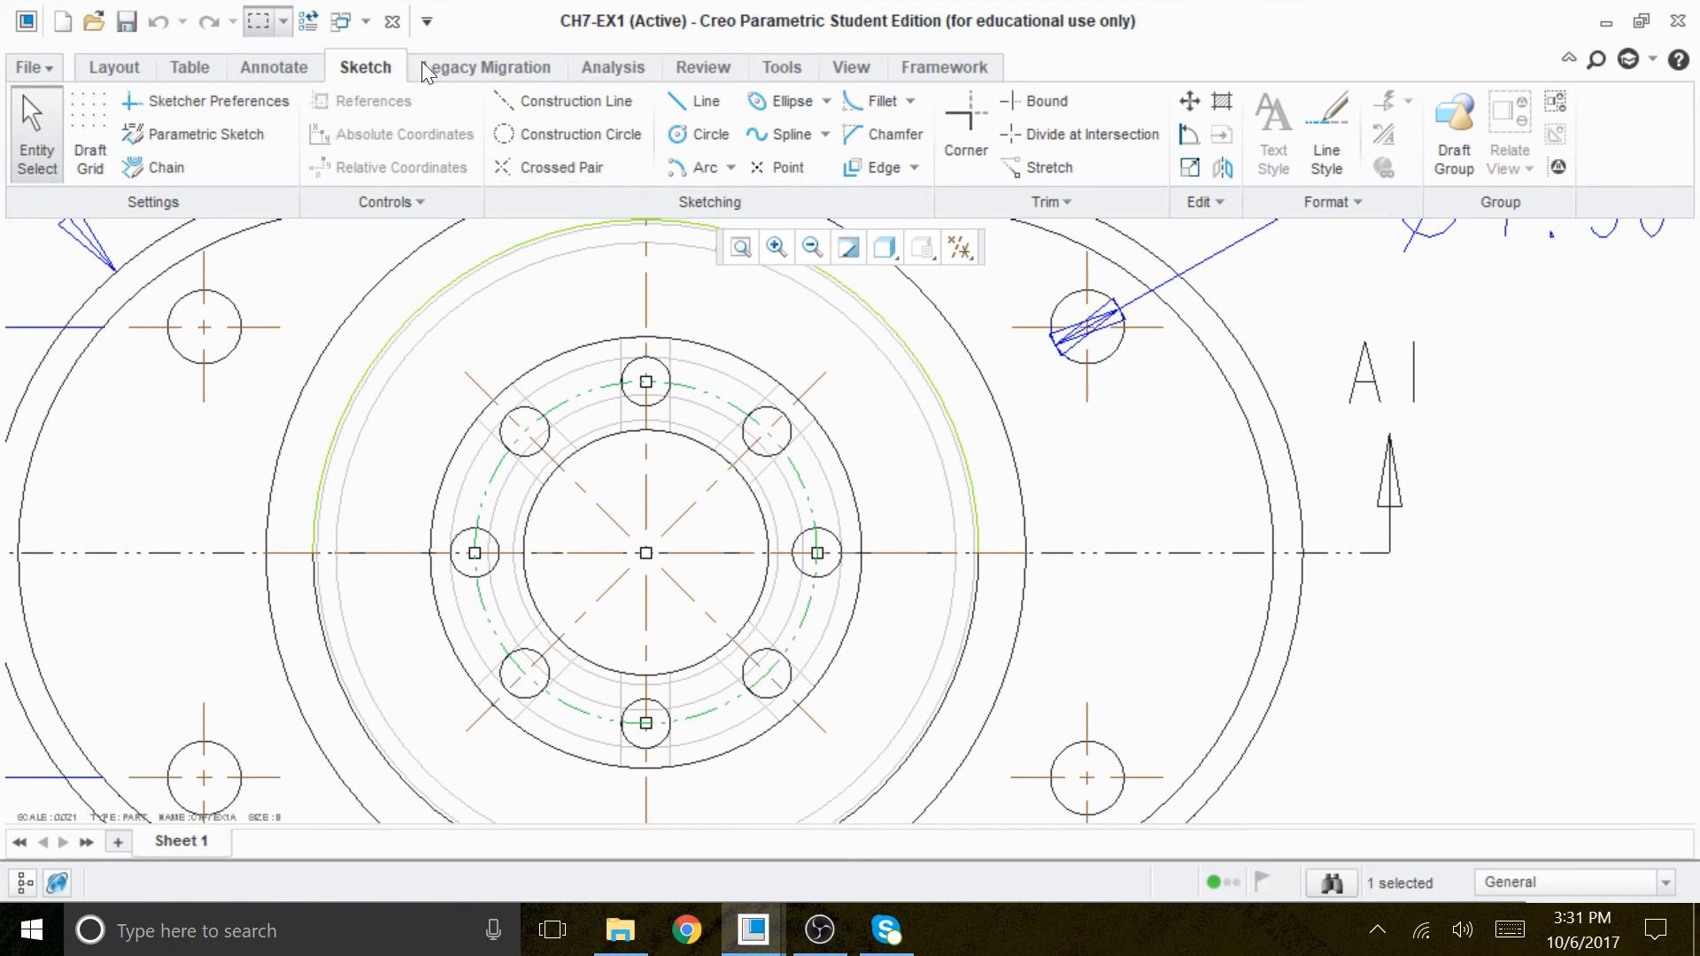
Flip the arrows of the Ø7.50 corner hole dimension in the top view and move its text slightly up and inward.
left_click(274, 67)
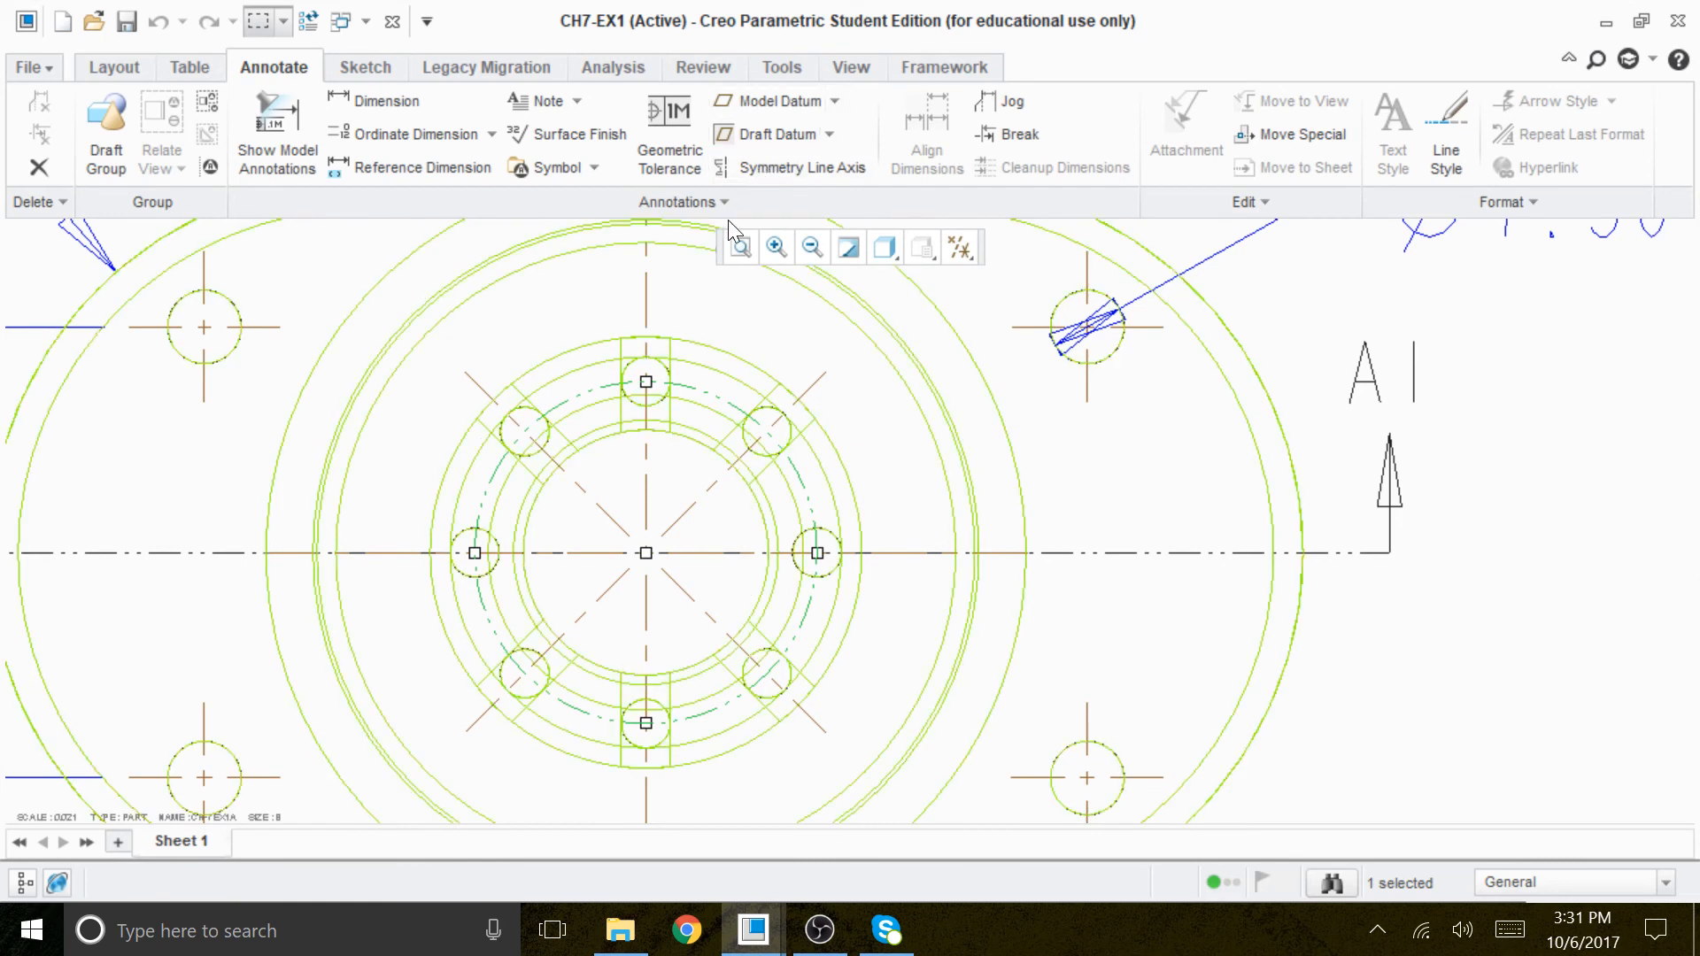
left_click(740, 248)
scroll(731, 386, "down", 4)
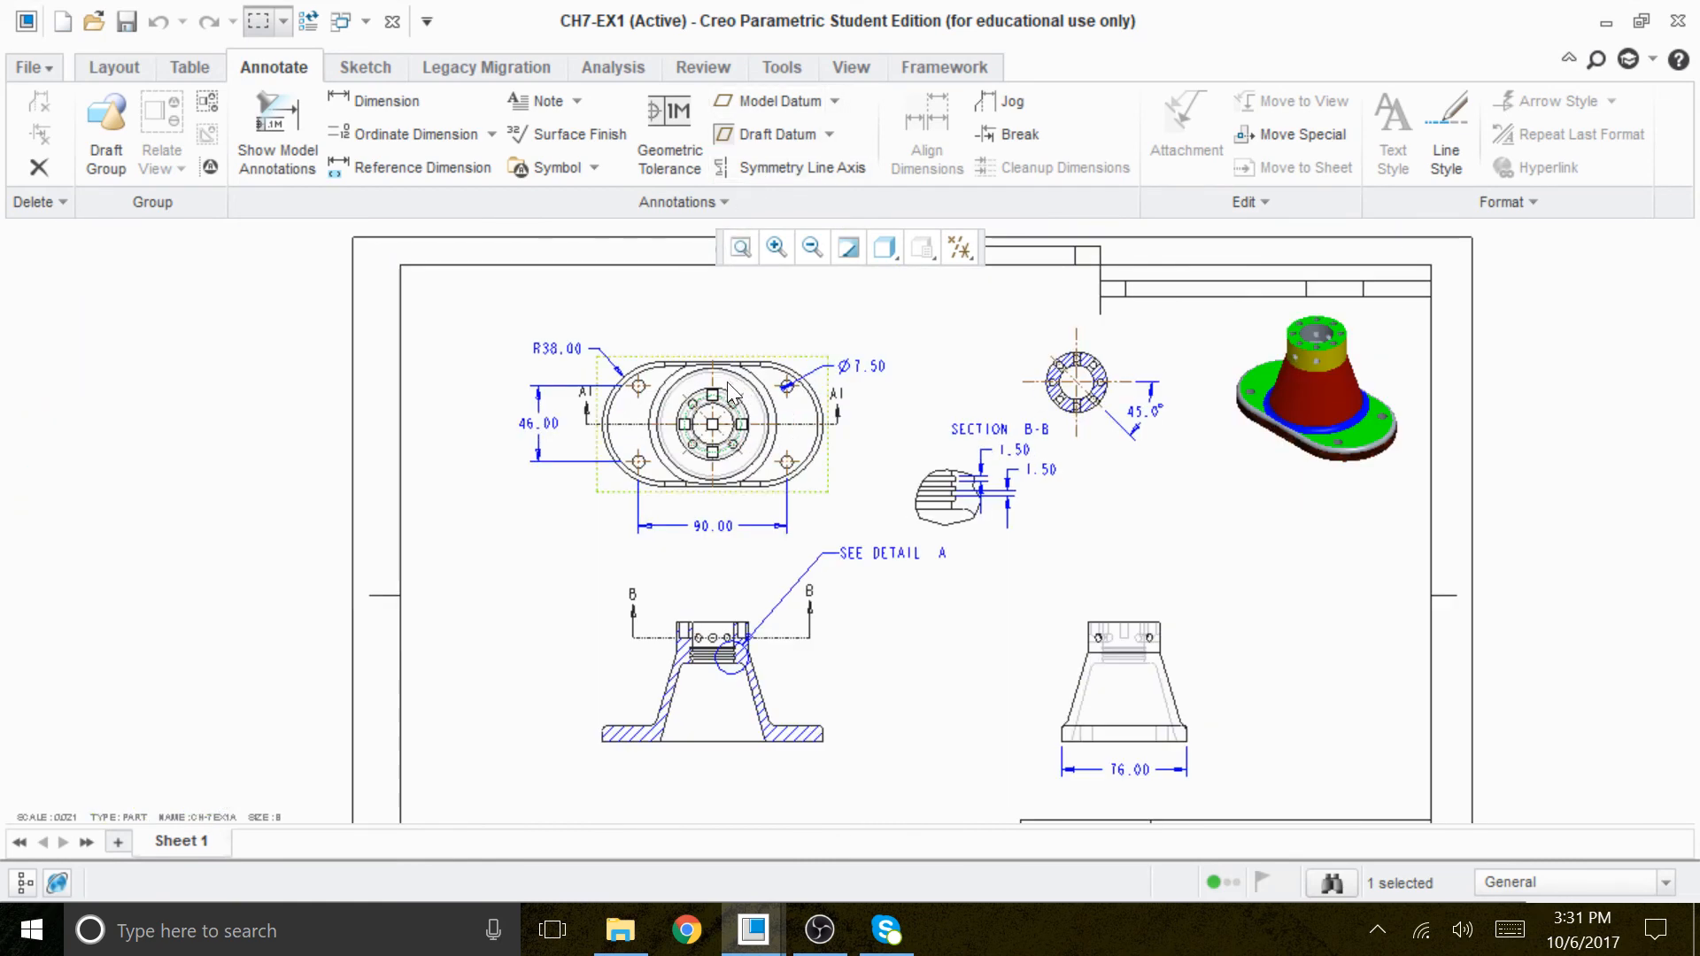
scroll(729, 383, "down", 2)
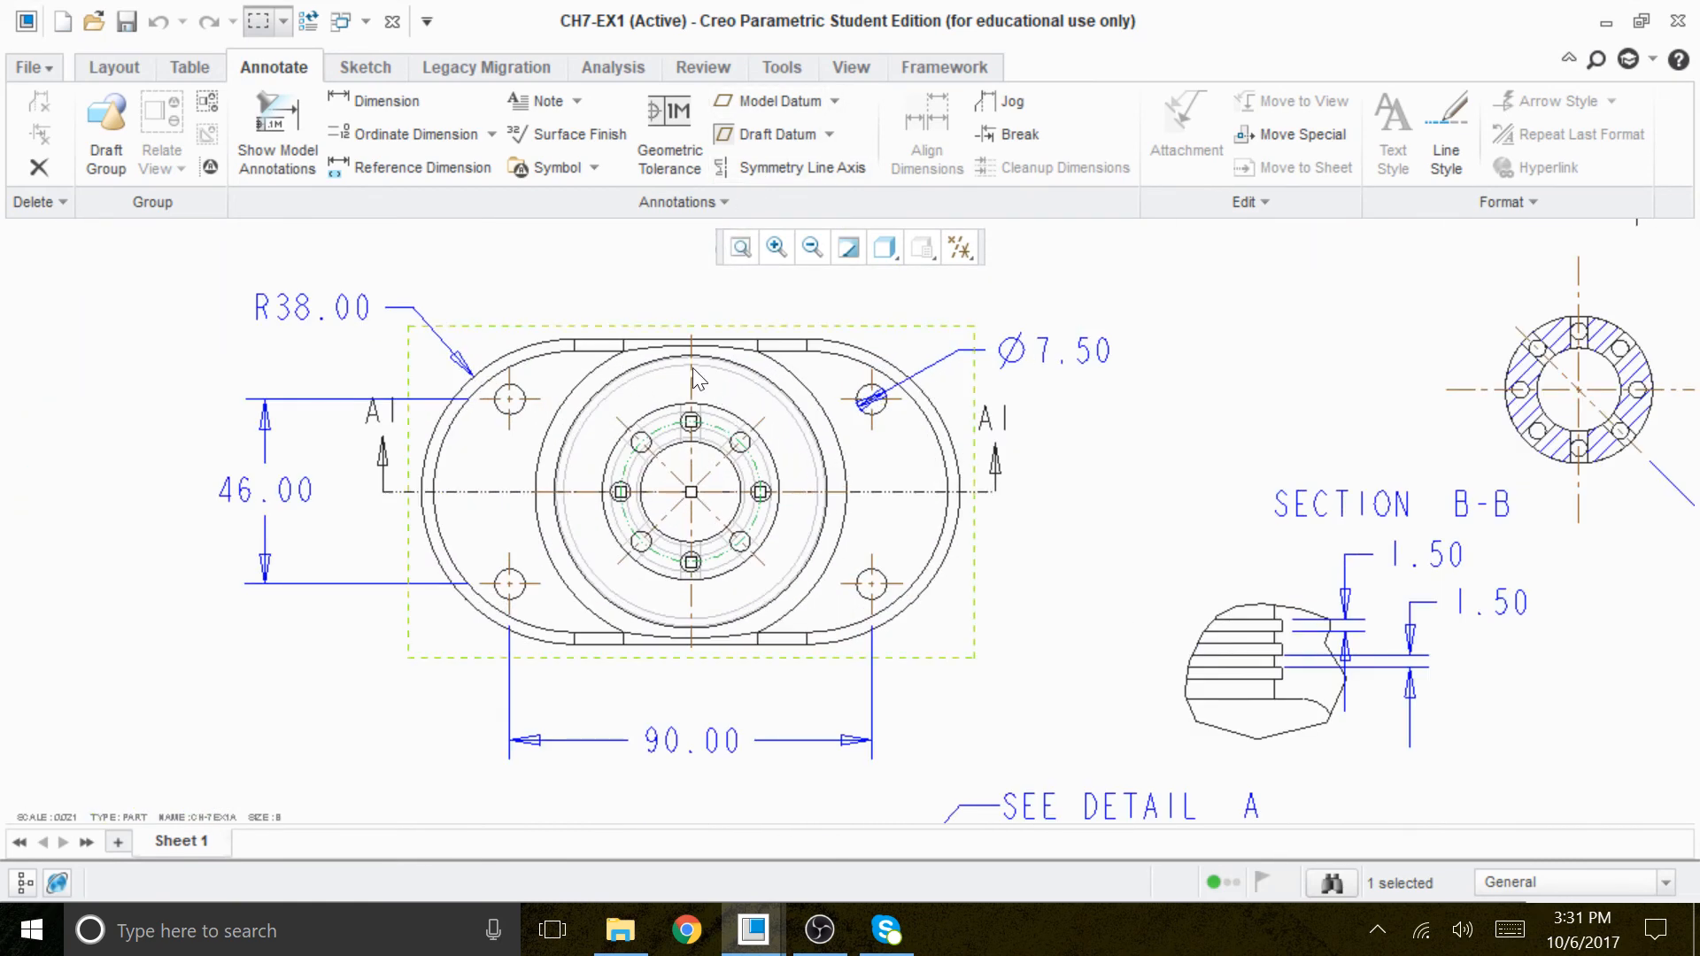
scroll(878, 474, "down", 2)
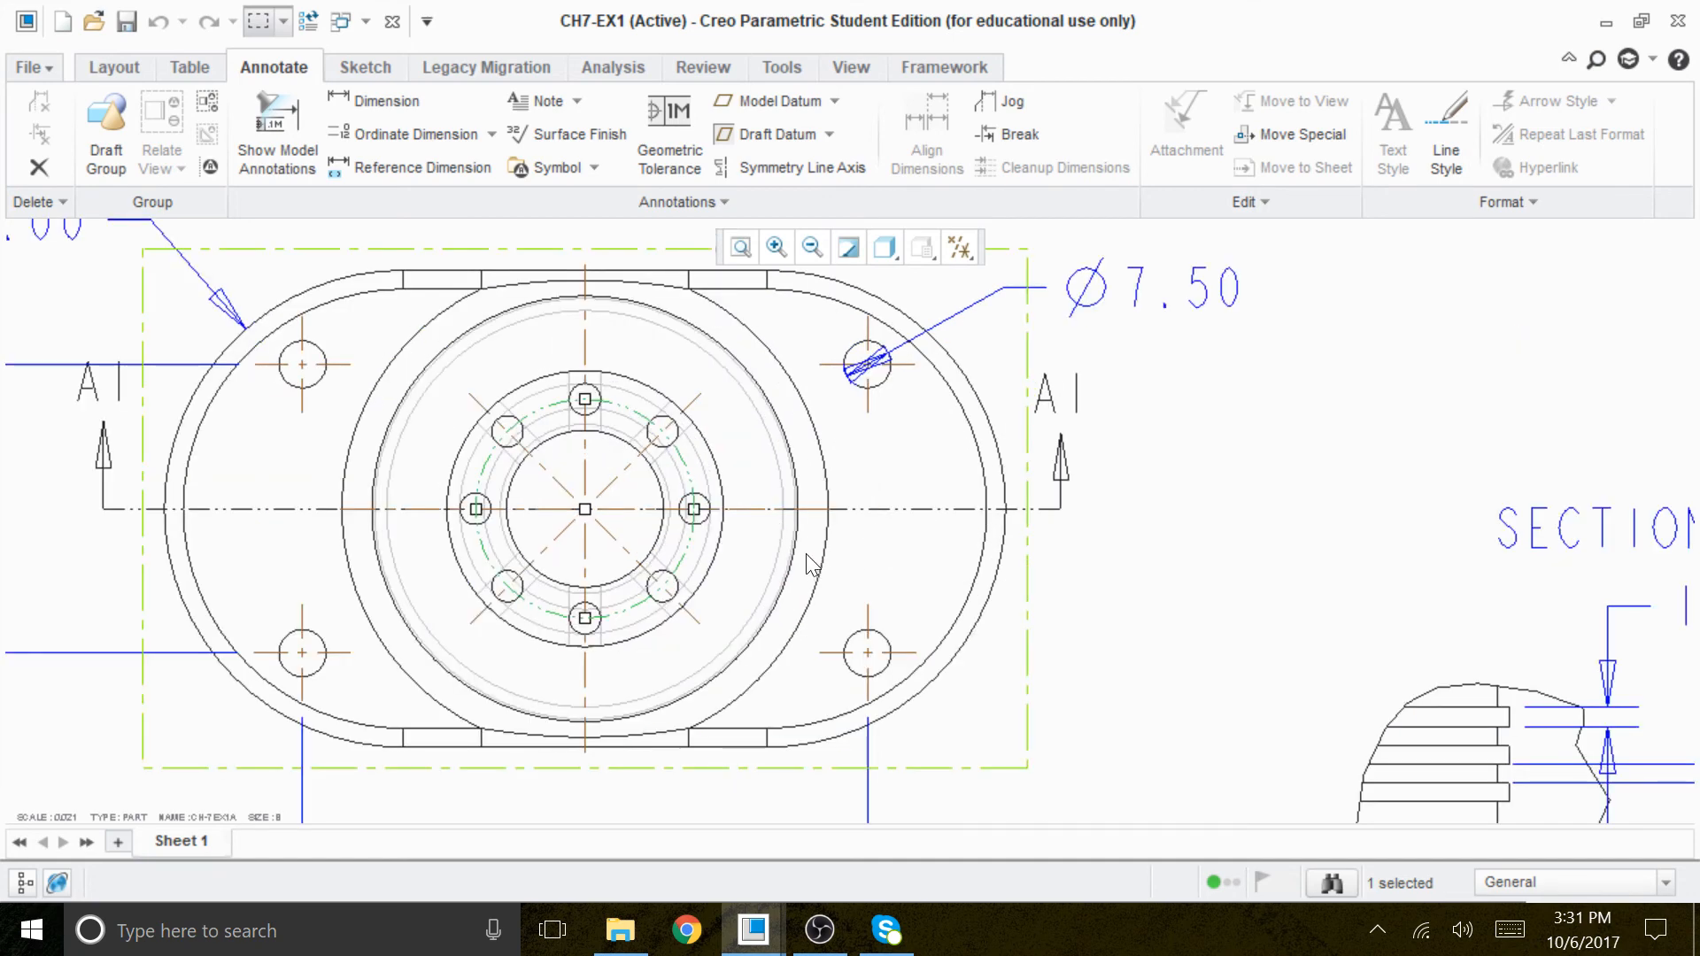
middle_click_drag(805, 505, 813, 531)
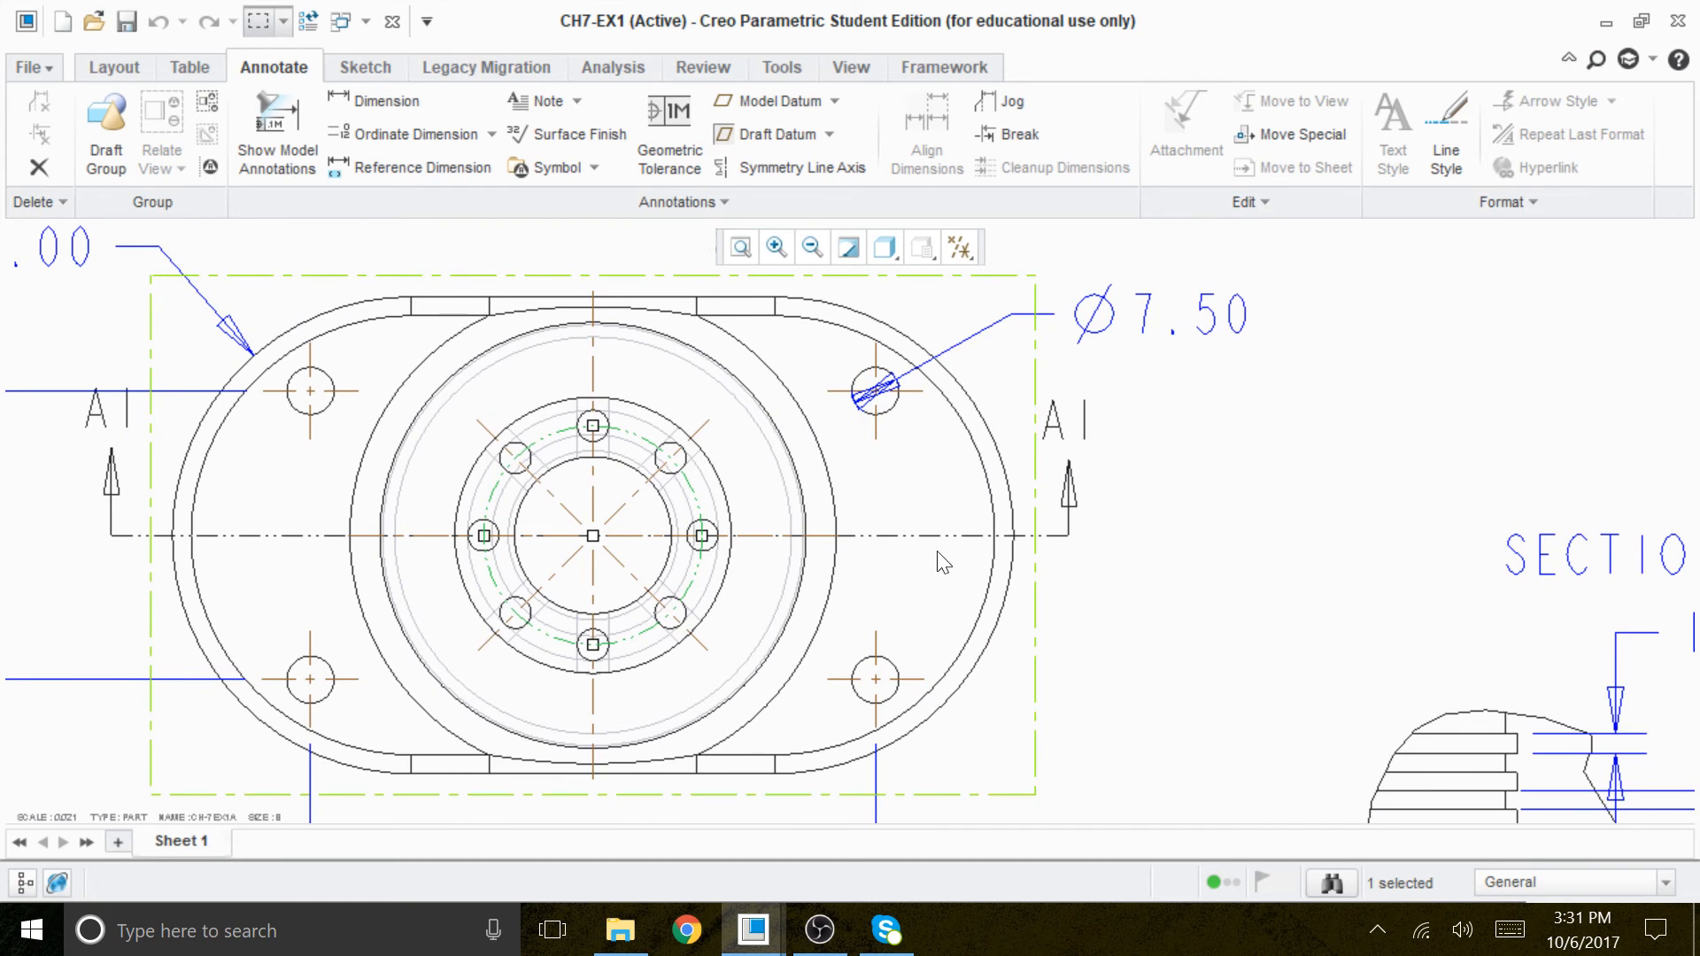
left_click(1214, 323)
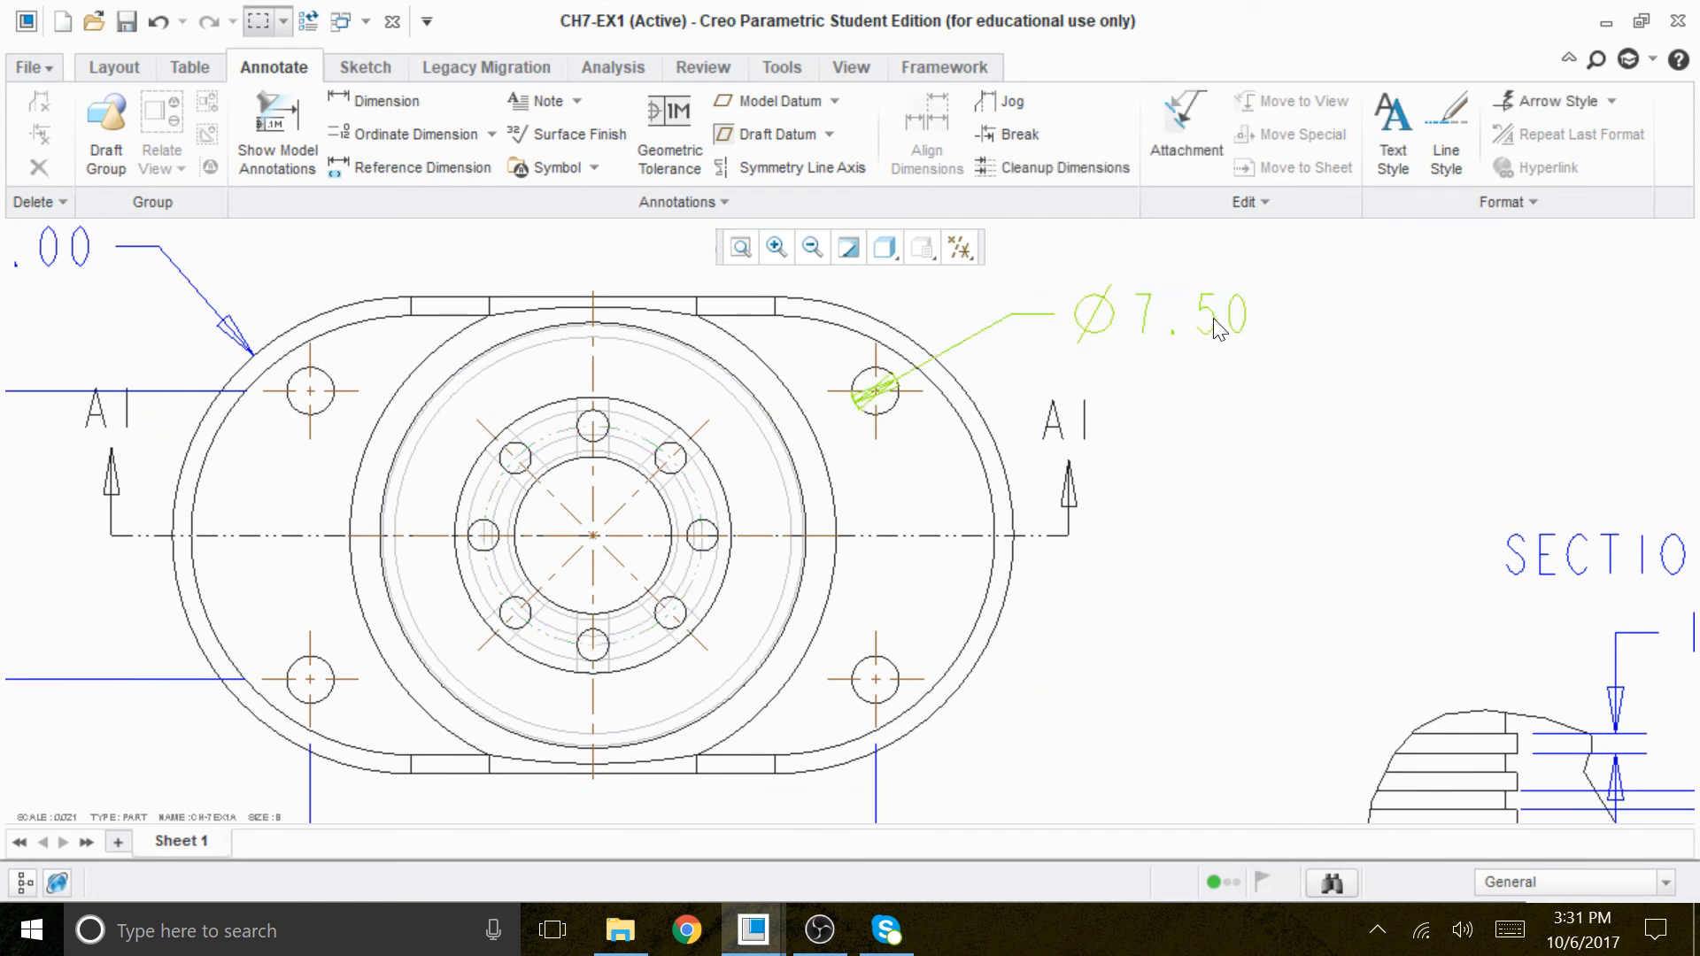
right_click(1214, 321)
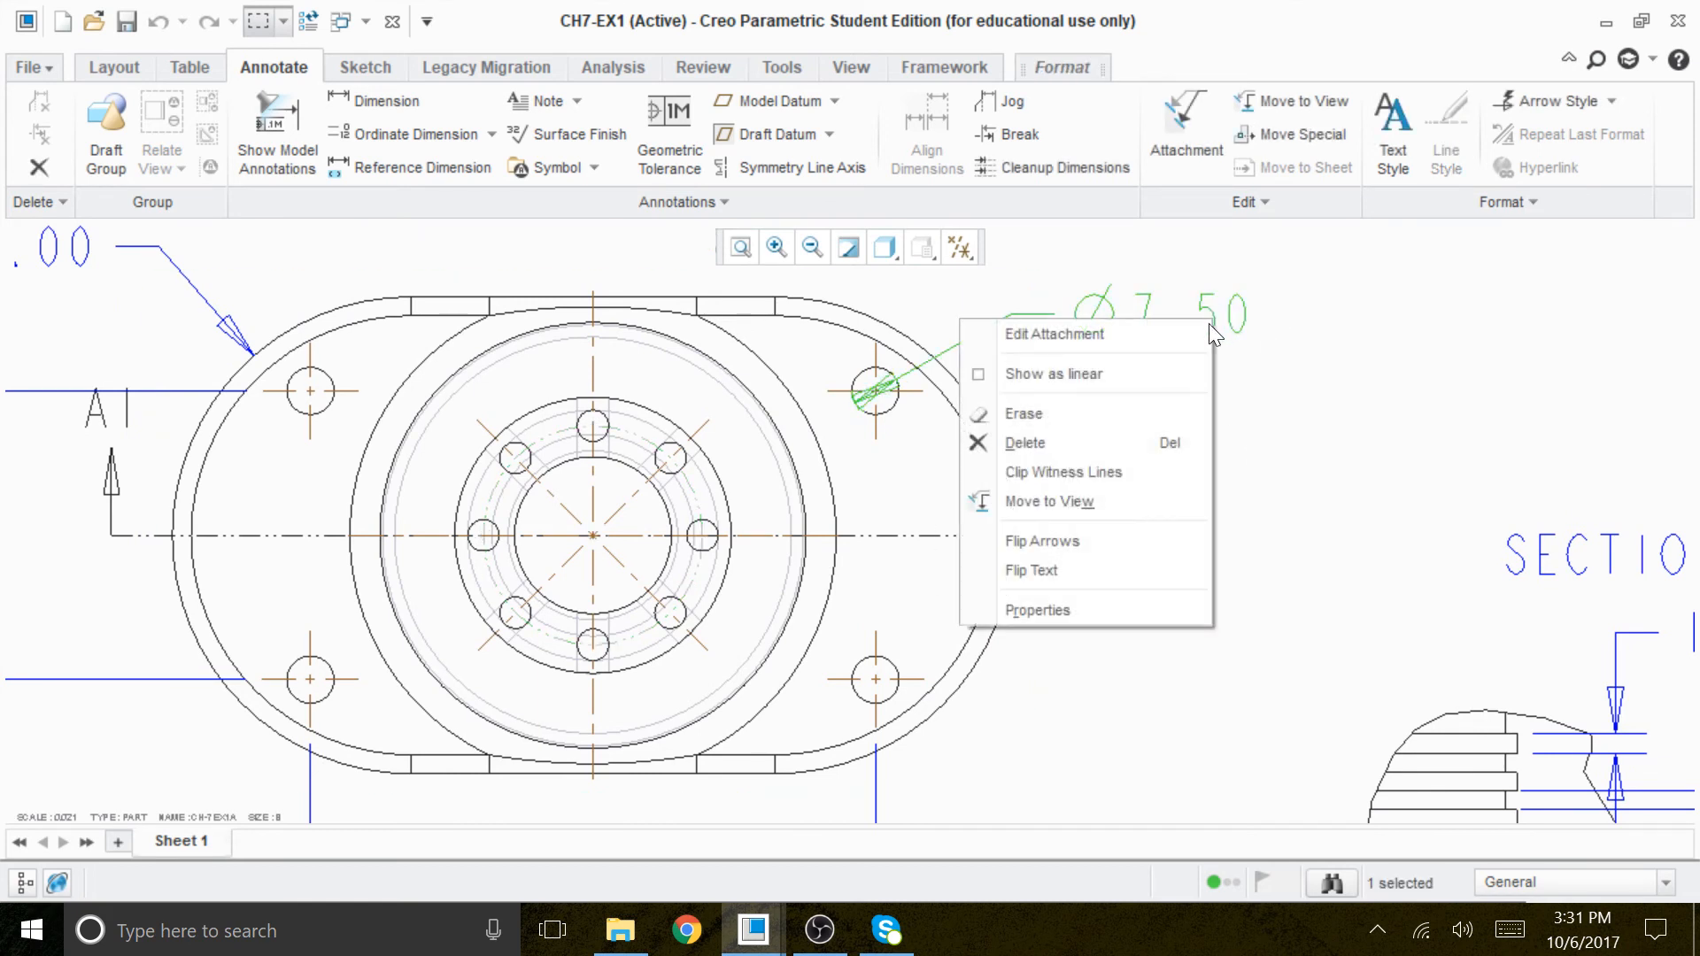
left_click(1044, 540)
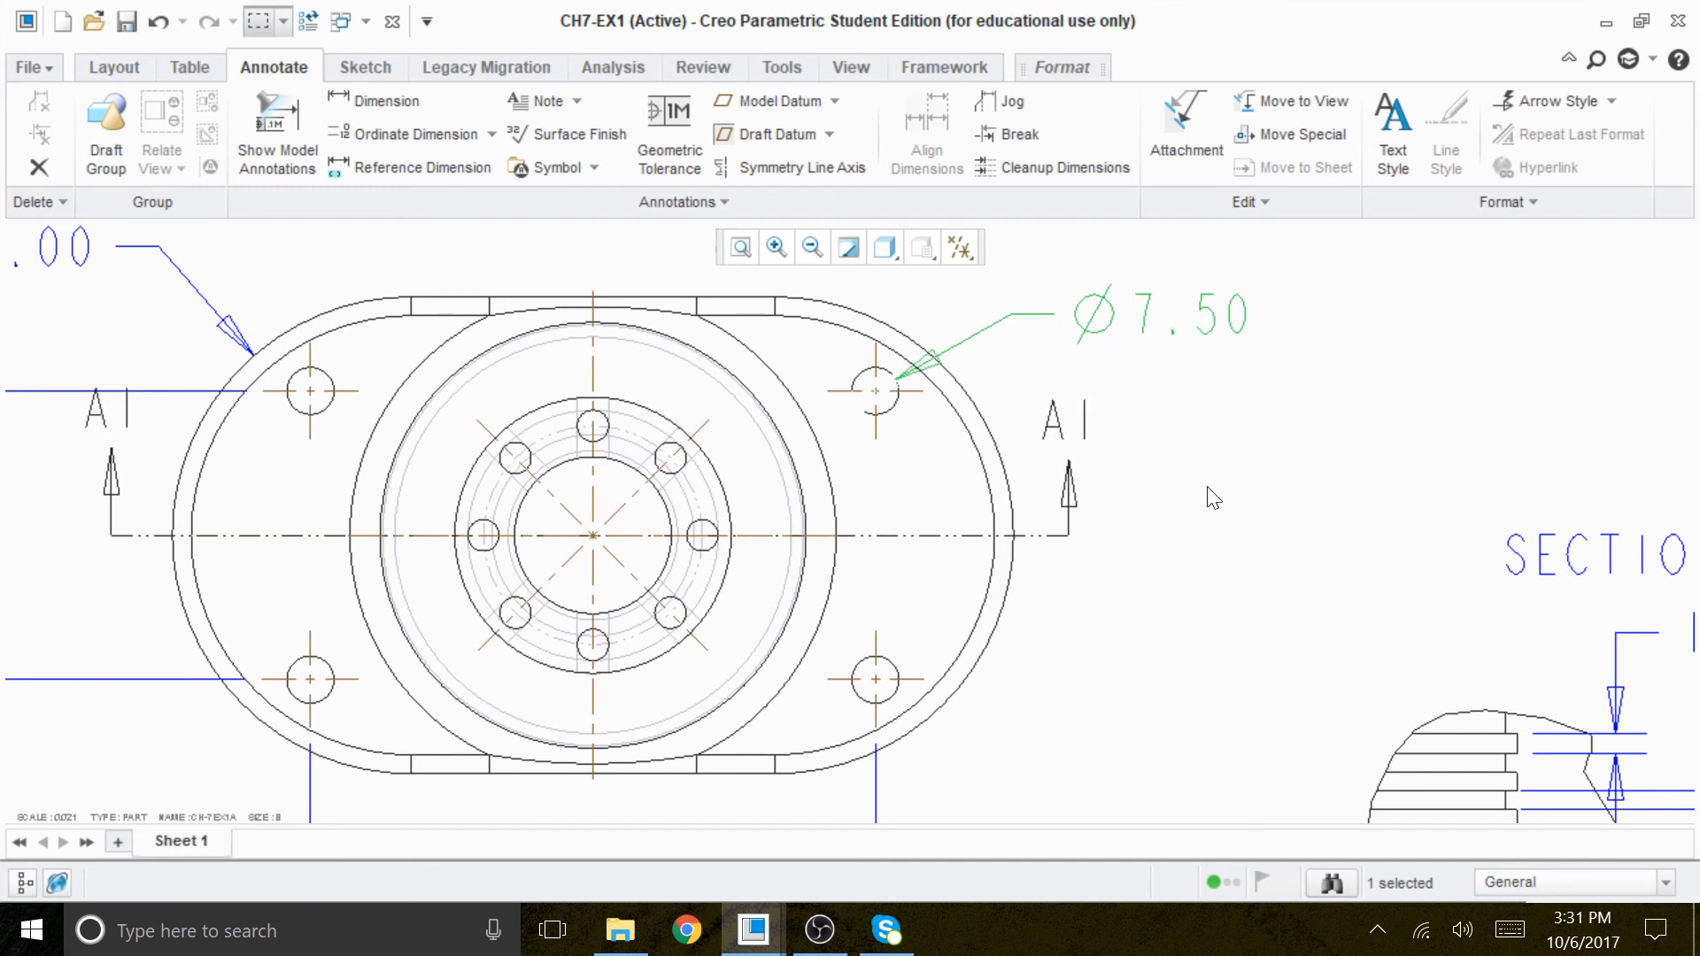
left_click_drag(1178, 309, 1143, 266)
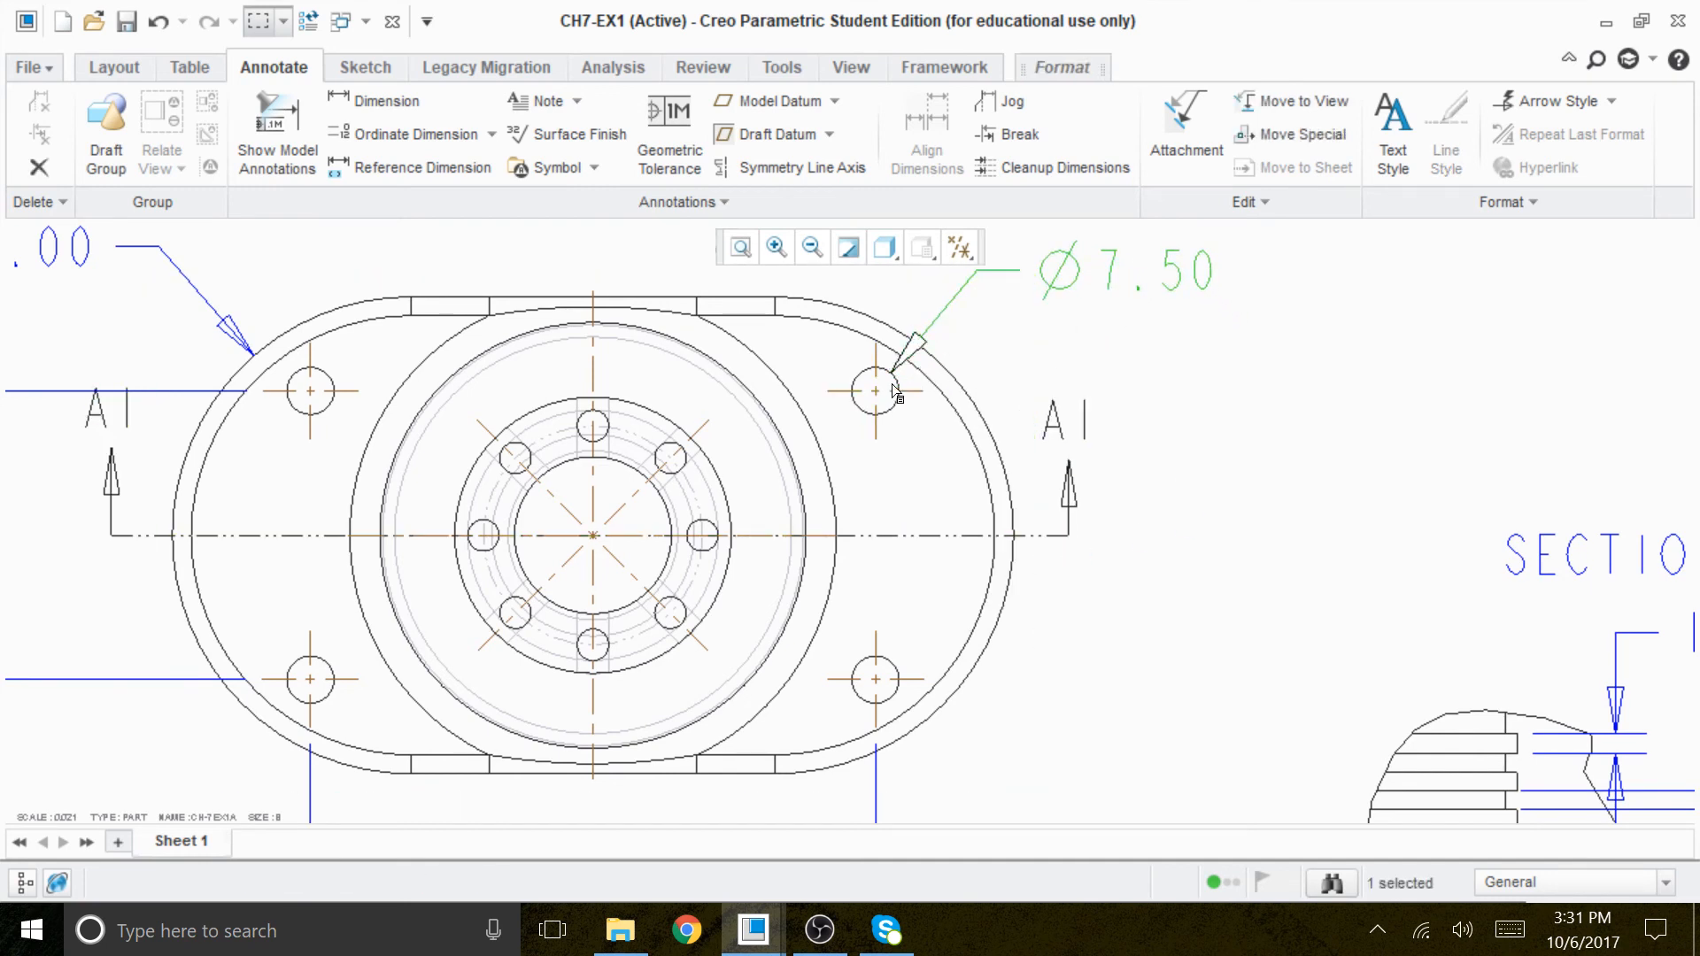
left_click(1219, 332)
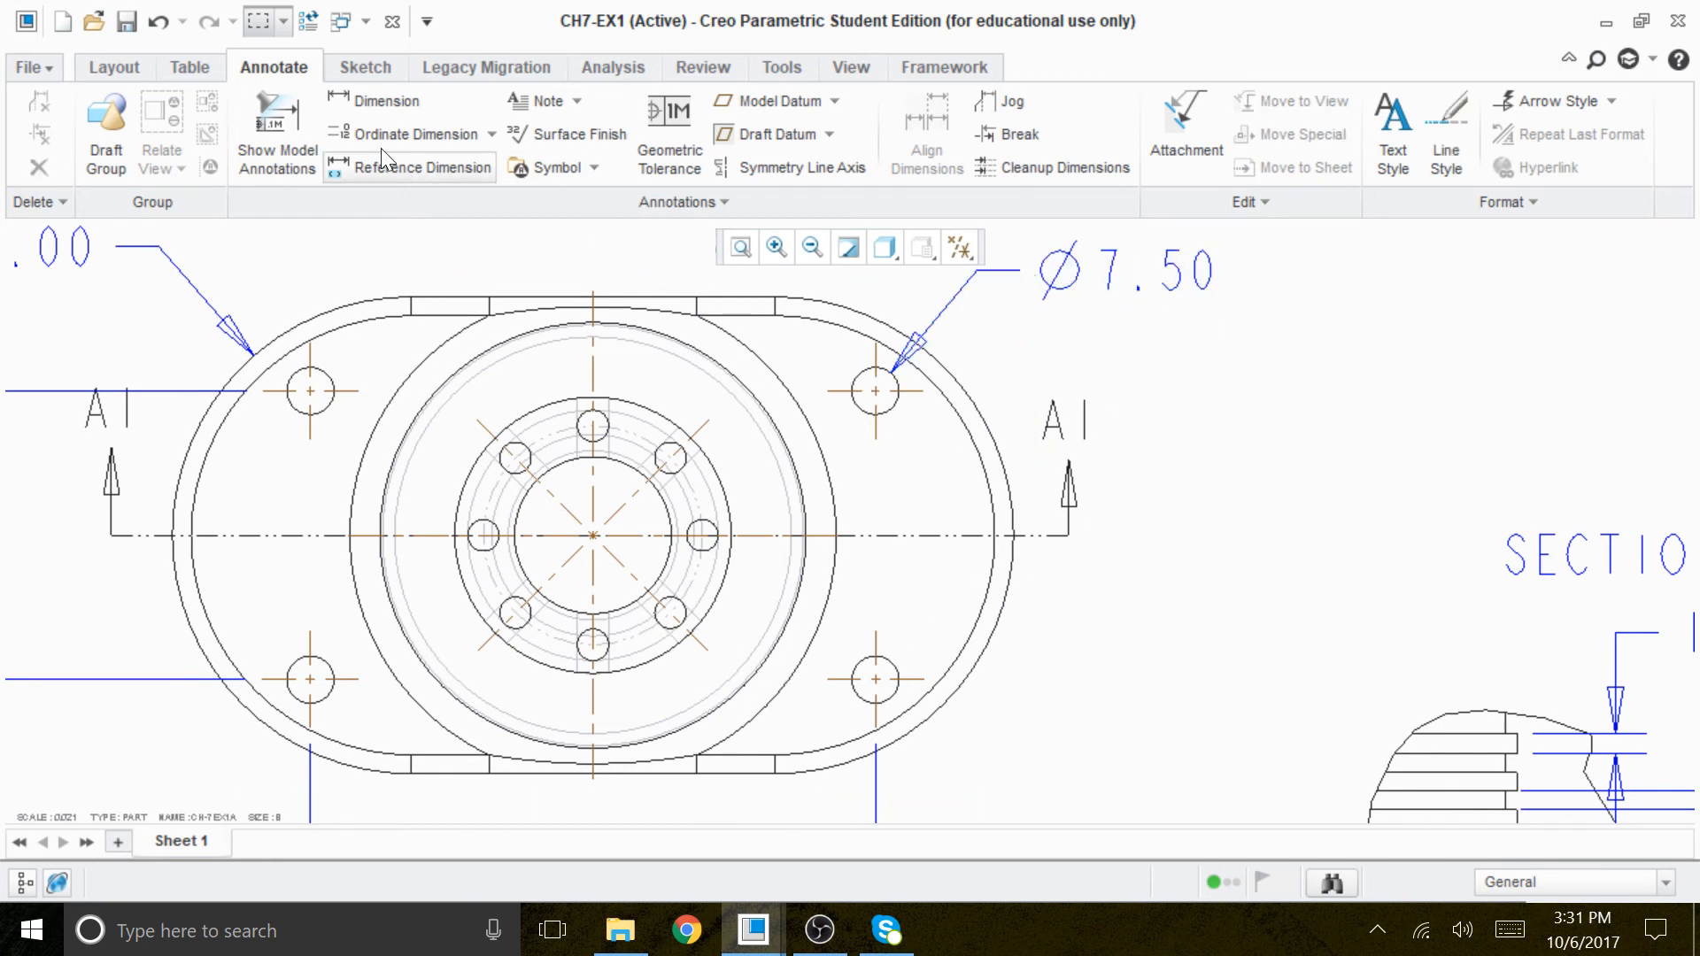
left_click(391, 101)
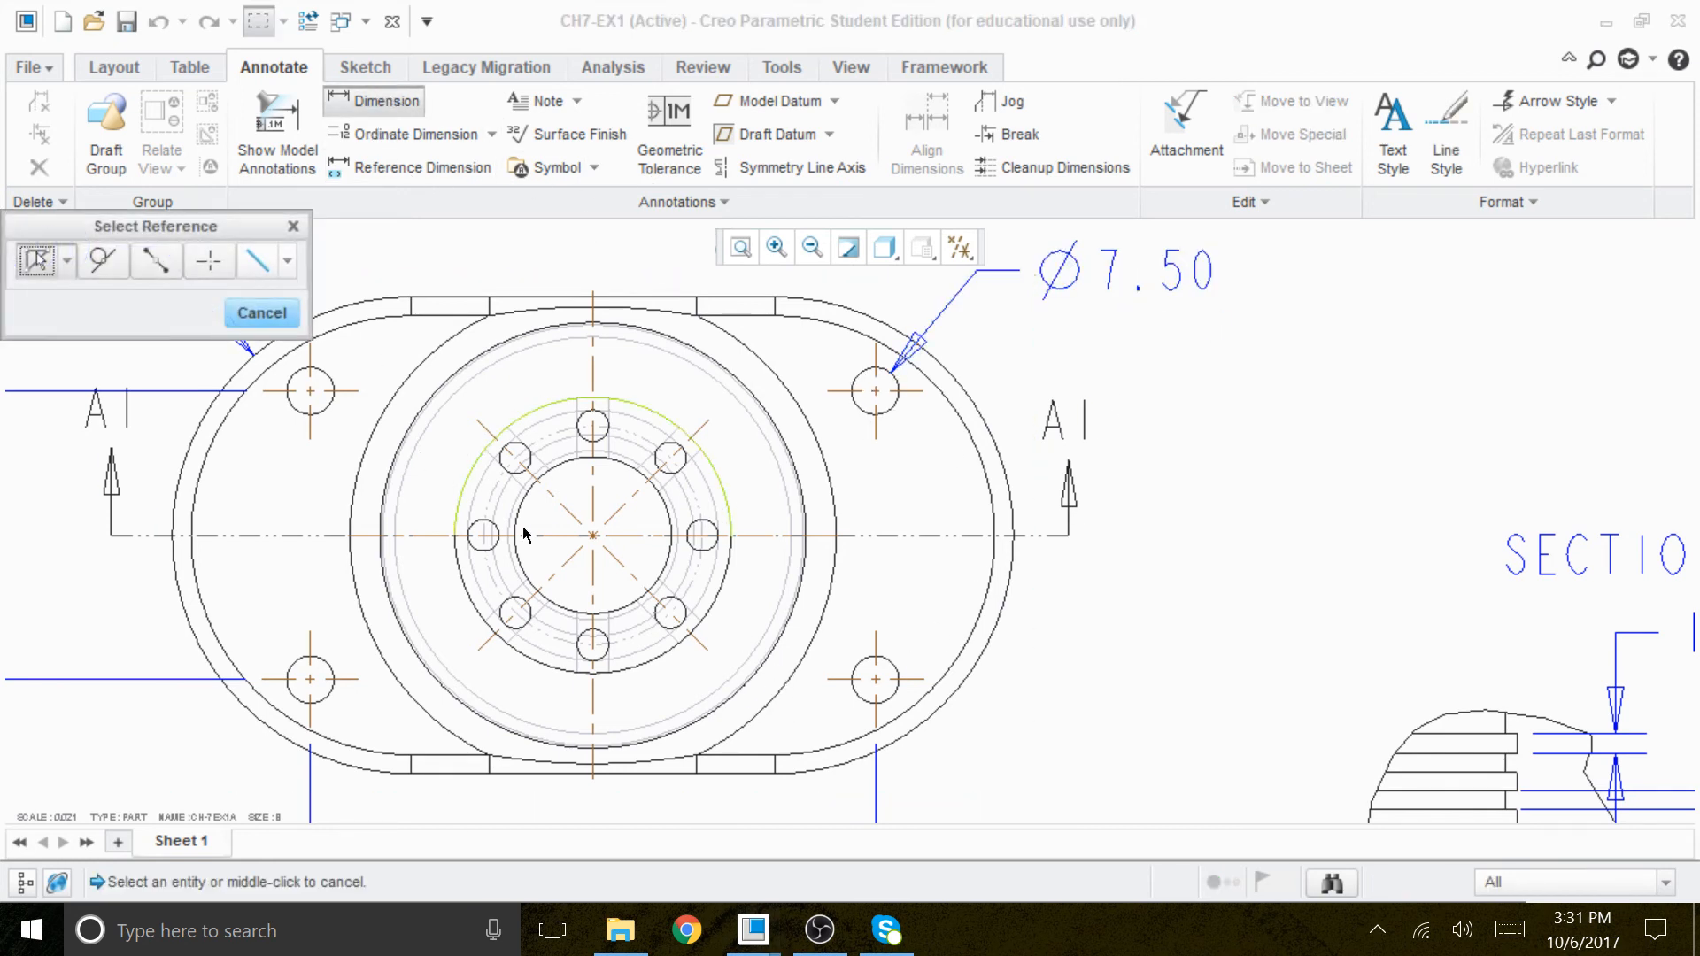
left_click(643, 443)
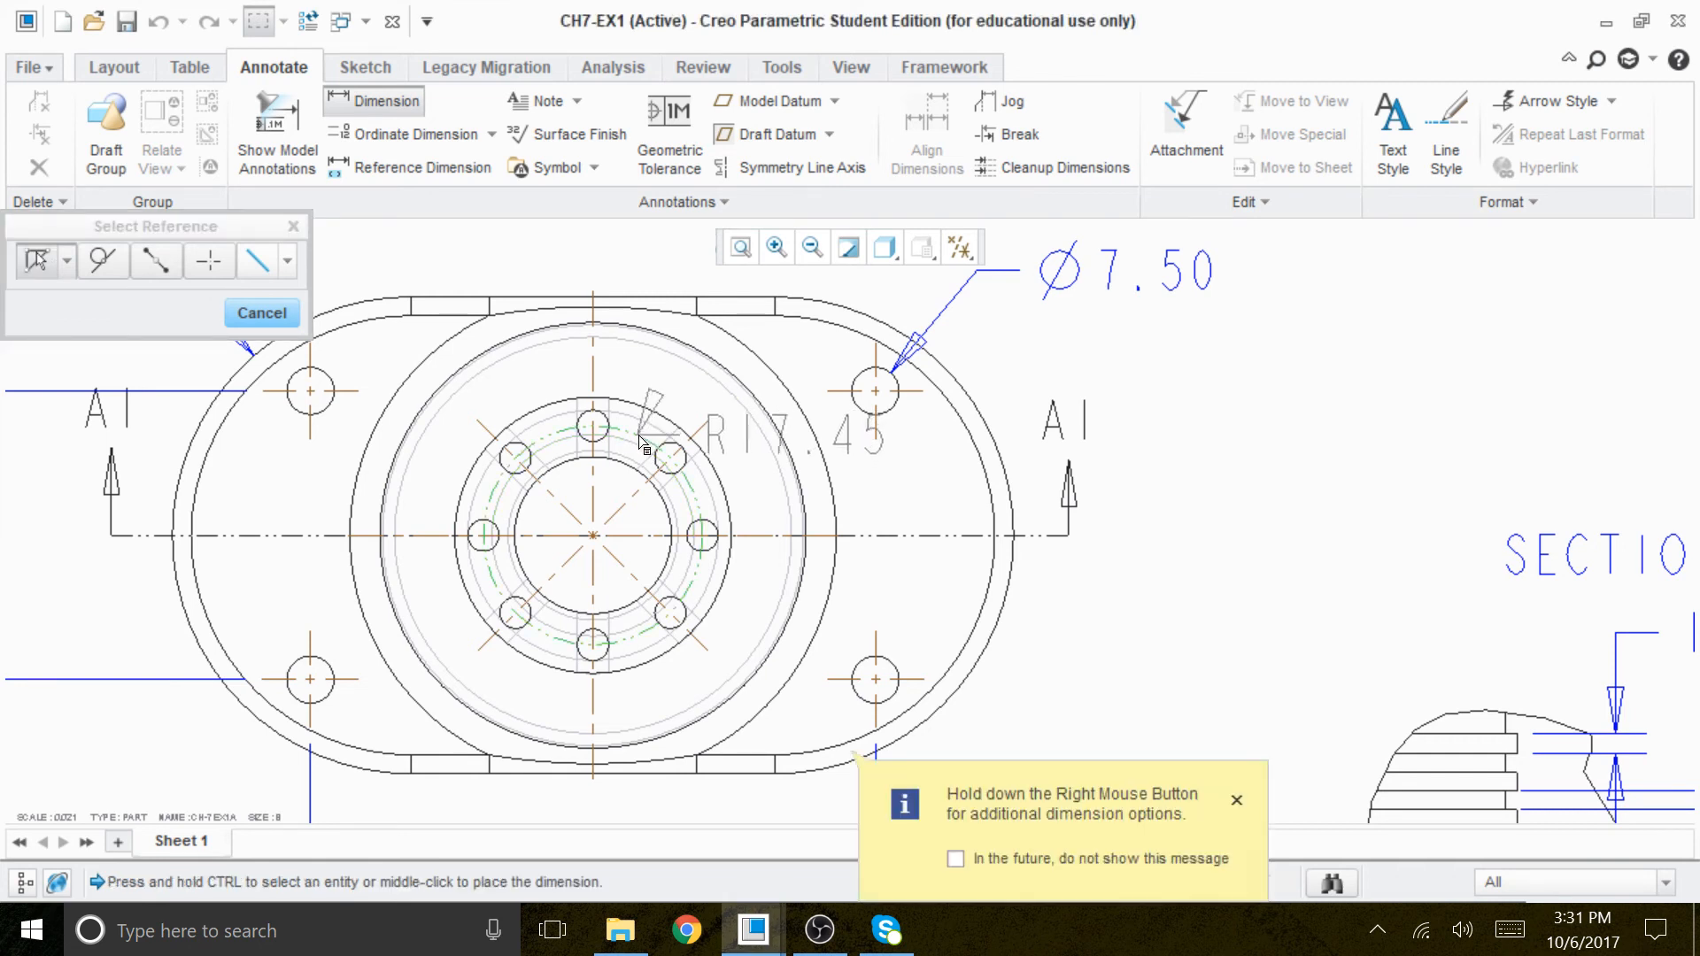
key("Escape")
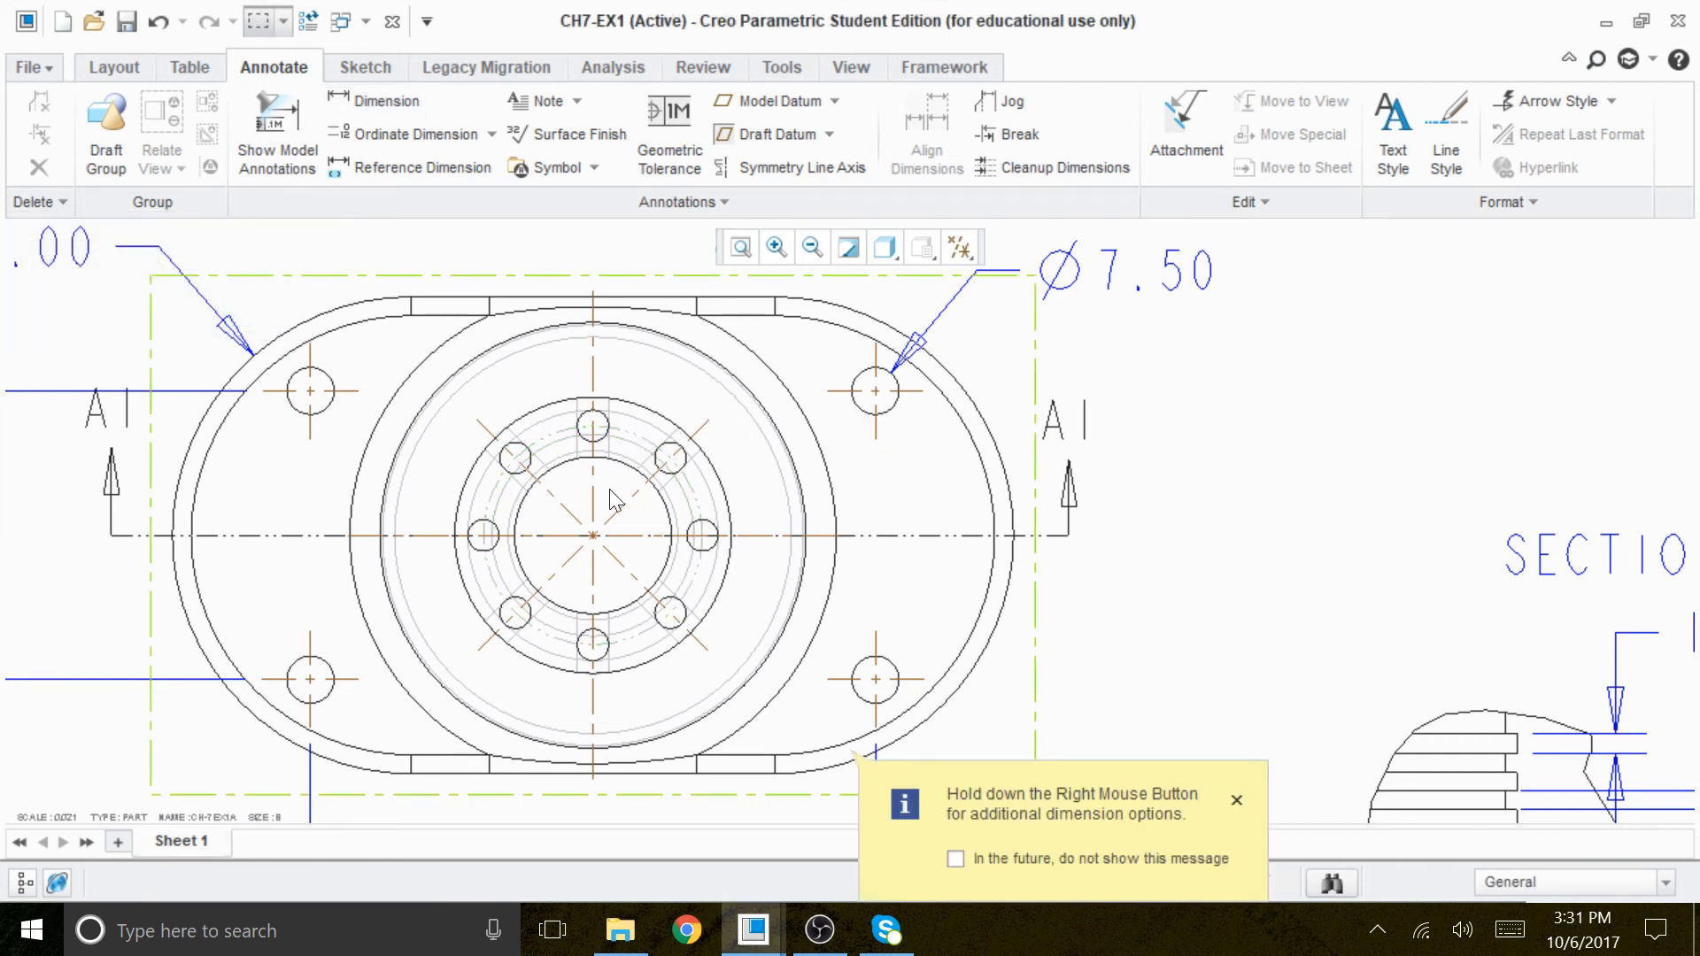
double_click(632, 434)
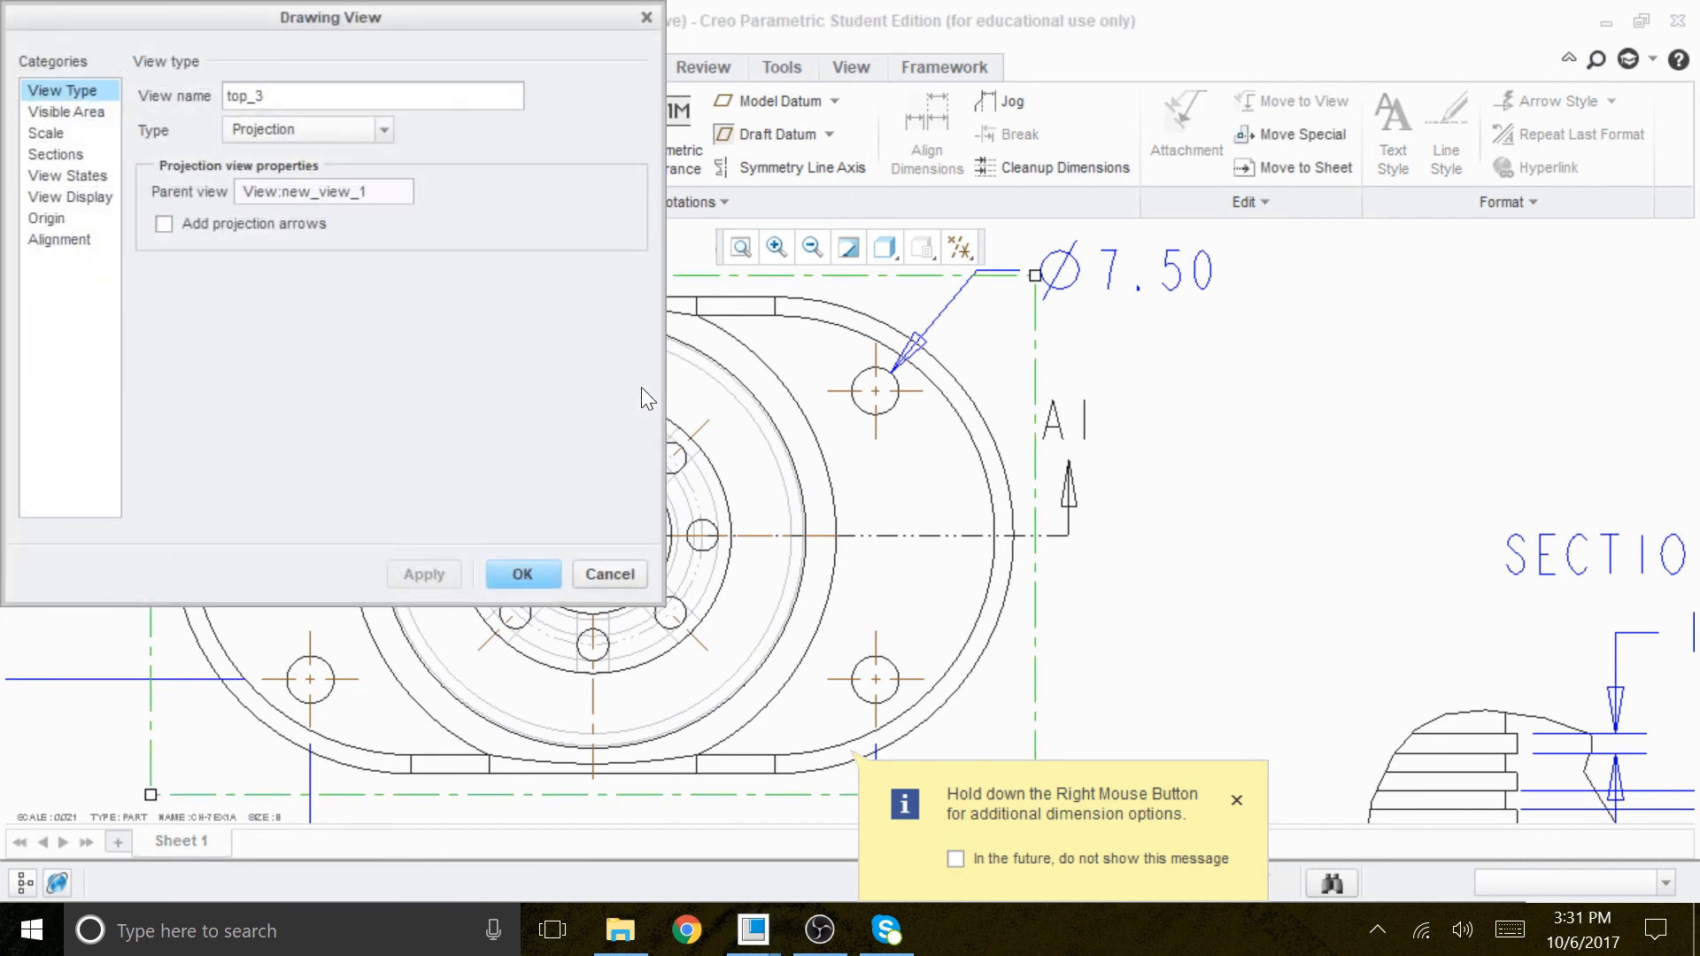
left_click(624, 571)
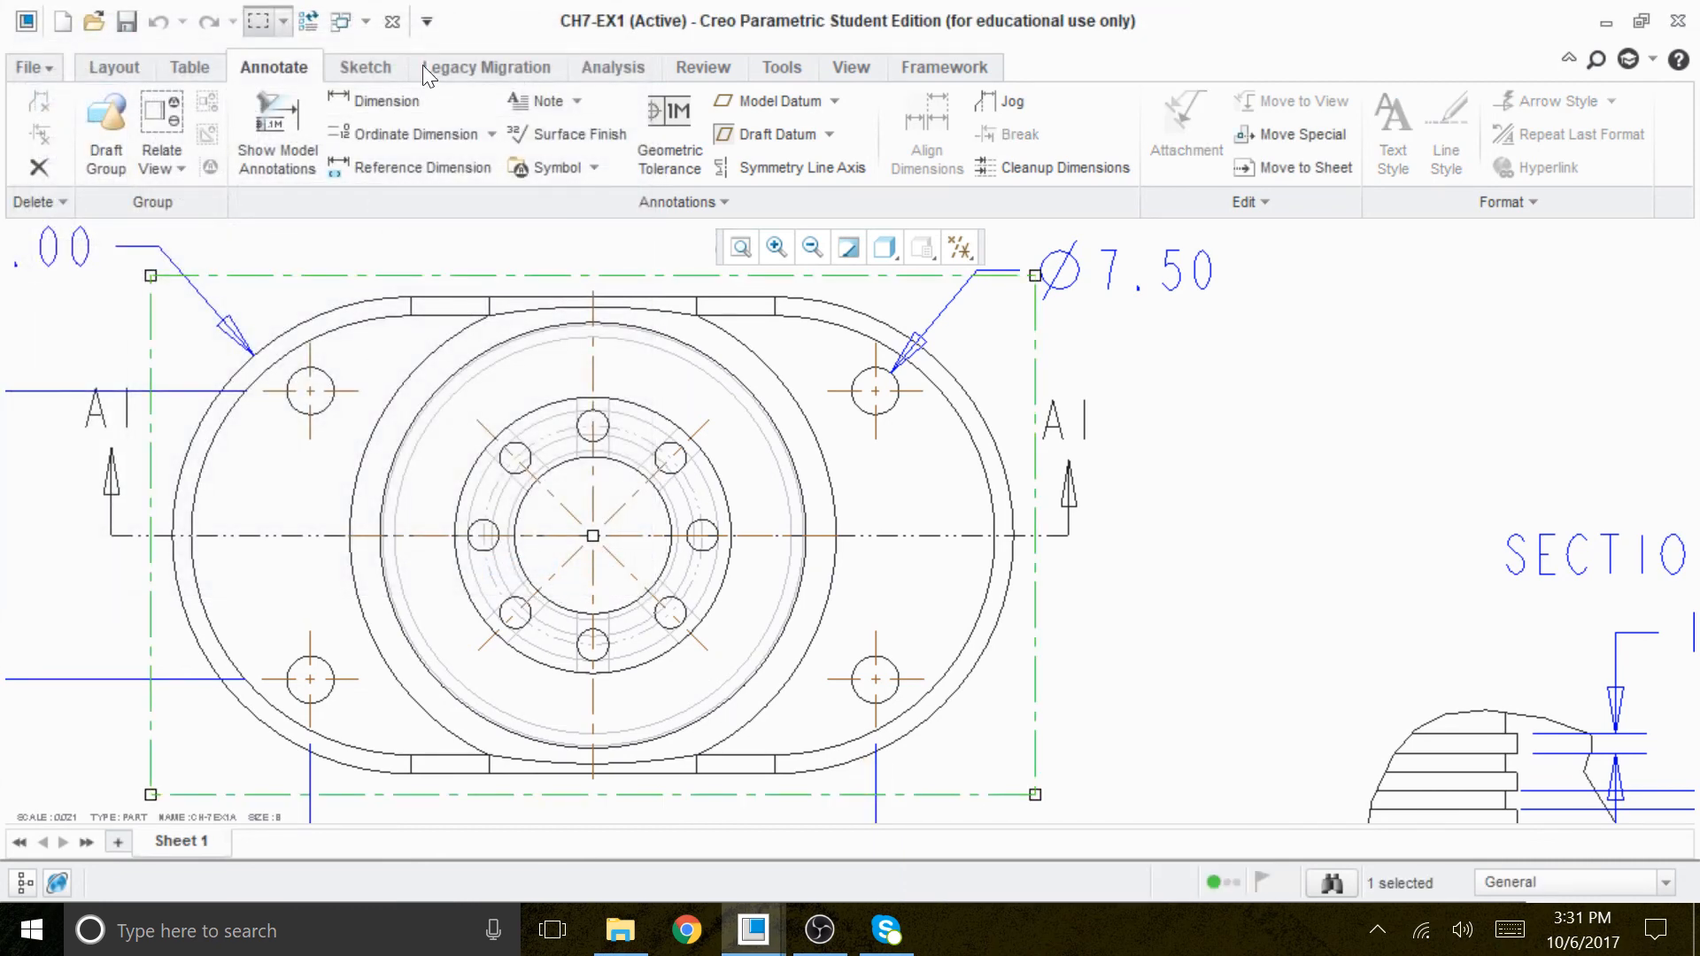
Try to dimension the diameter of the construction circle through the eight small holes in the top view.
left_click(399, 97)
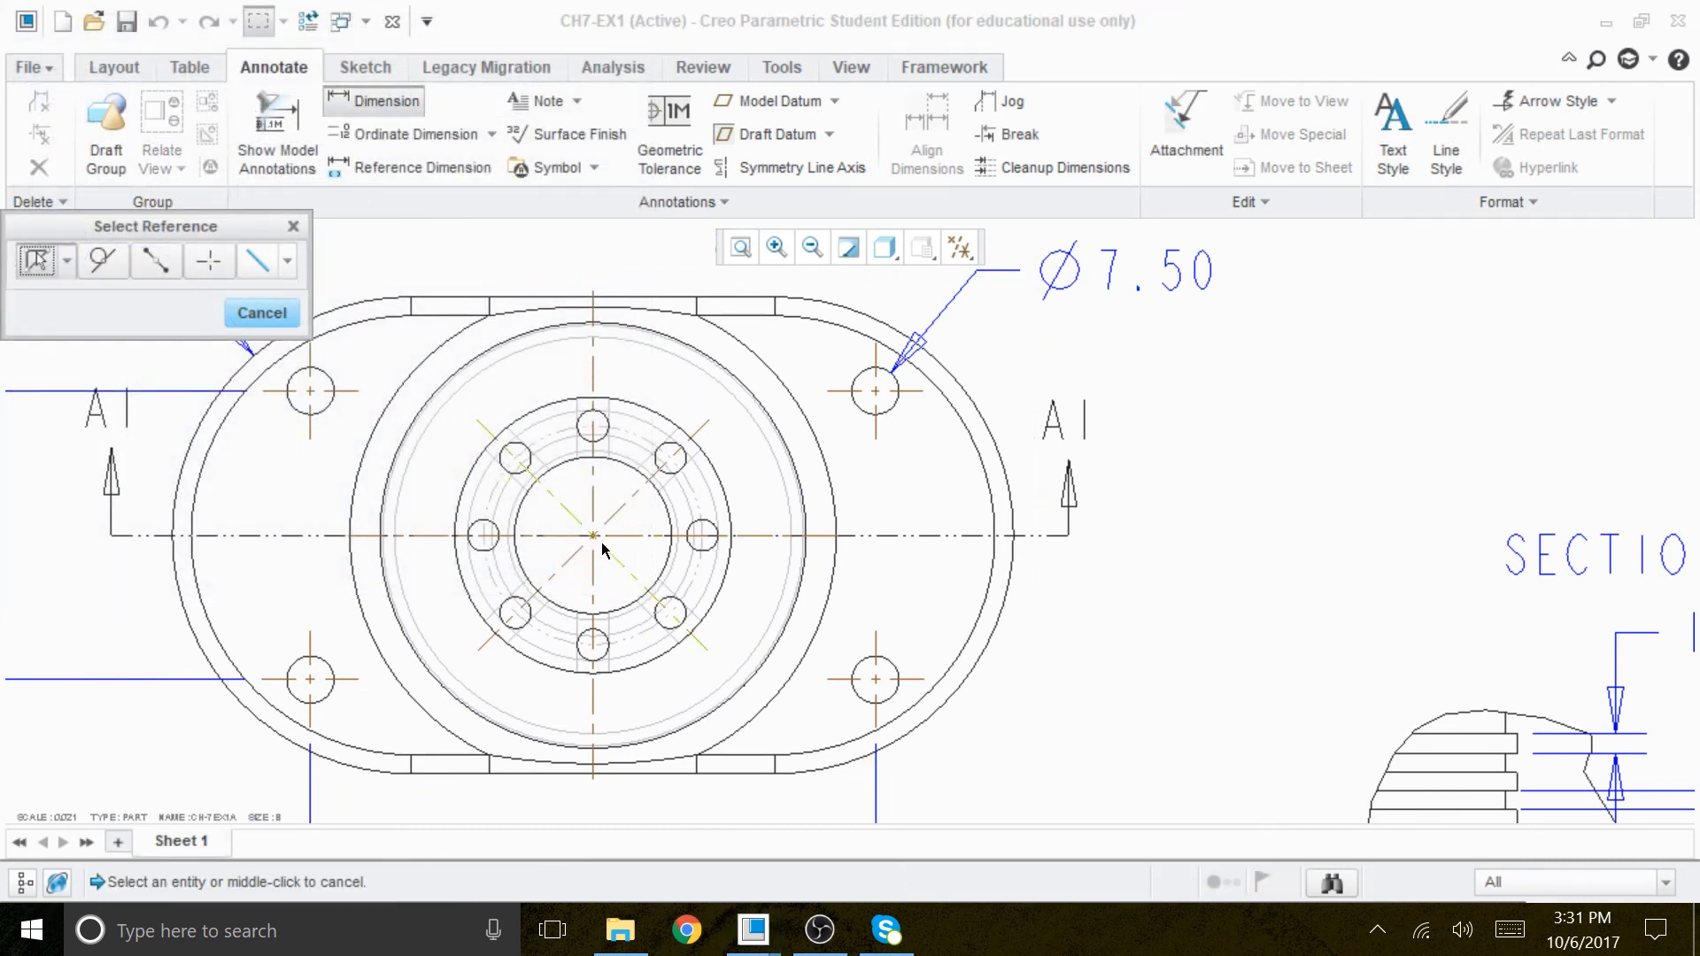
left_click(641, 445)
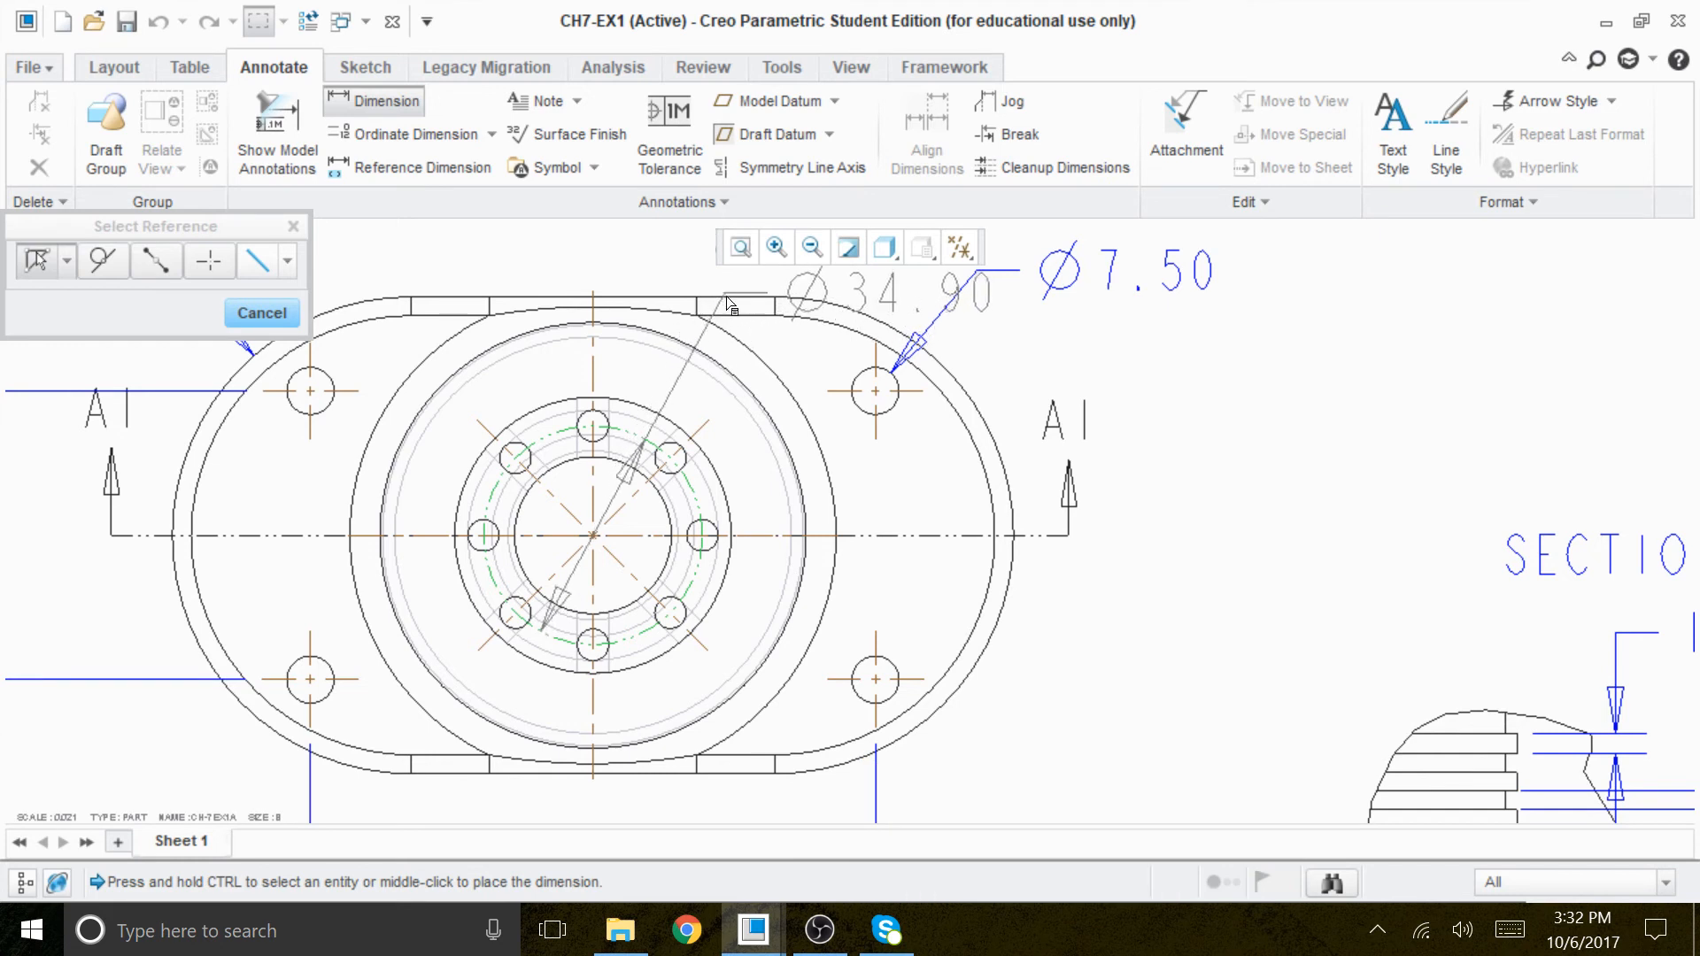
middle_click(901, 478)
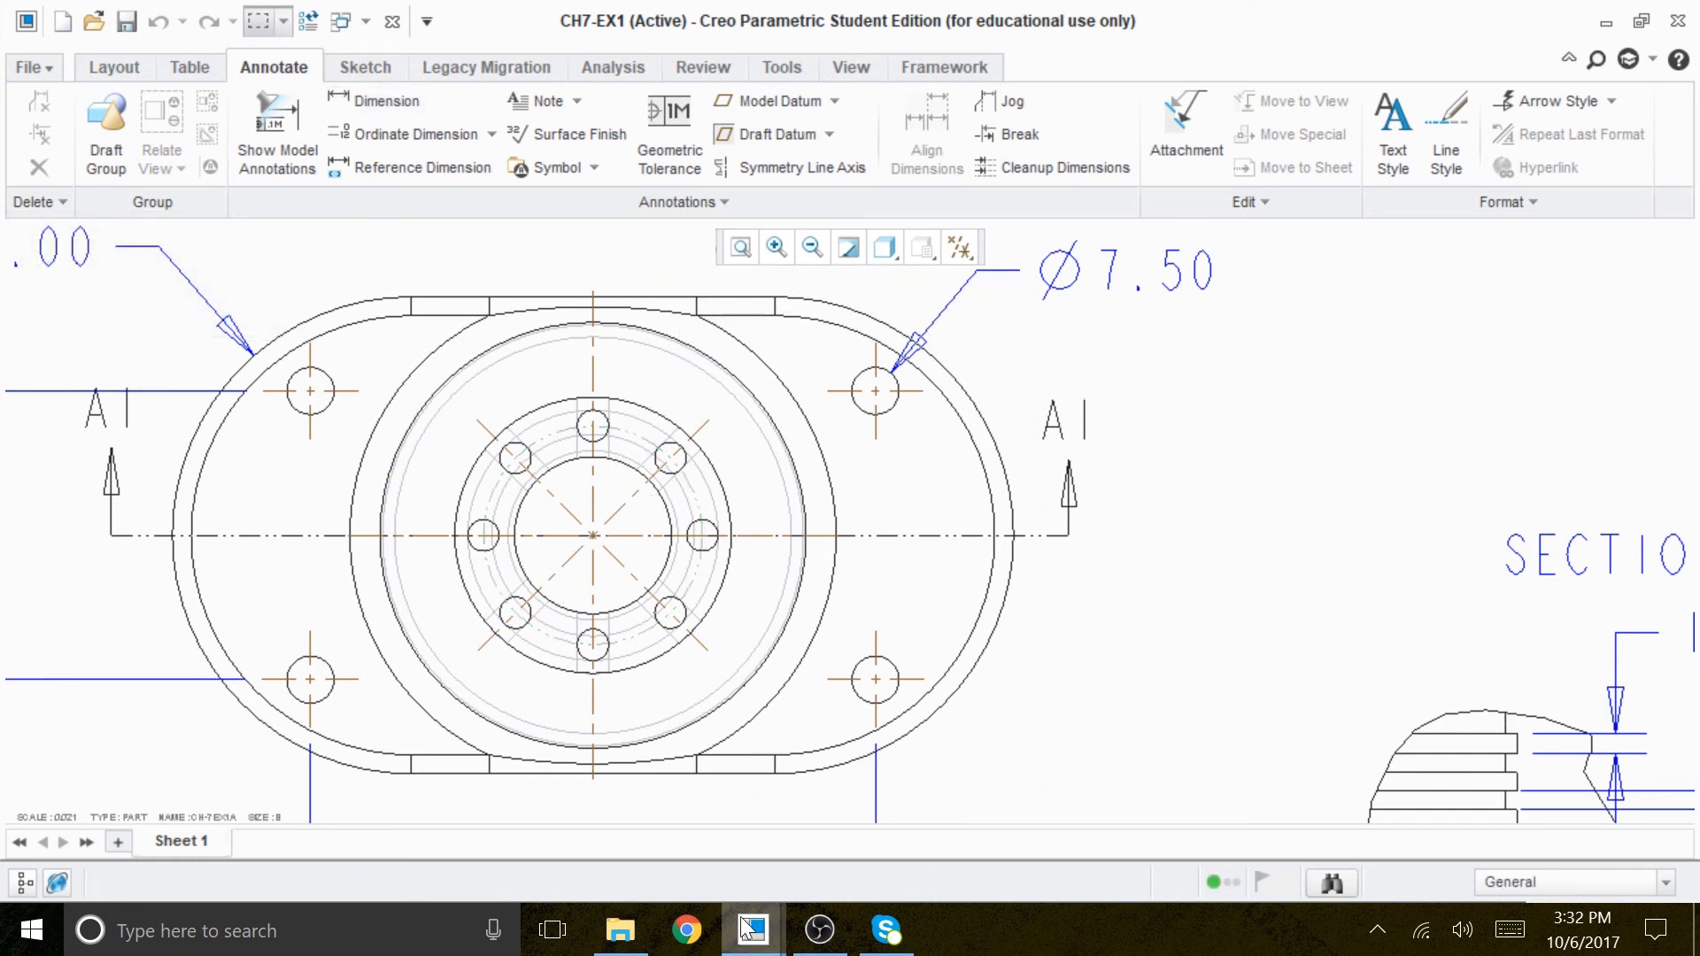
Switch to the CH-7EX1A part and inspect the definition of Pattern 1 of Hole 1, then close it without changes.
mouse_move(742, 937)
left_click(657, 869)
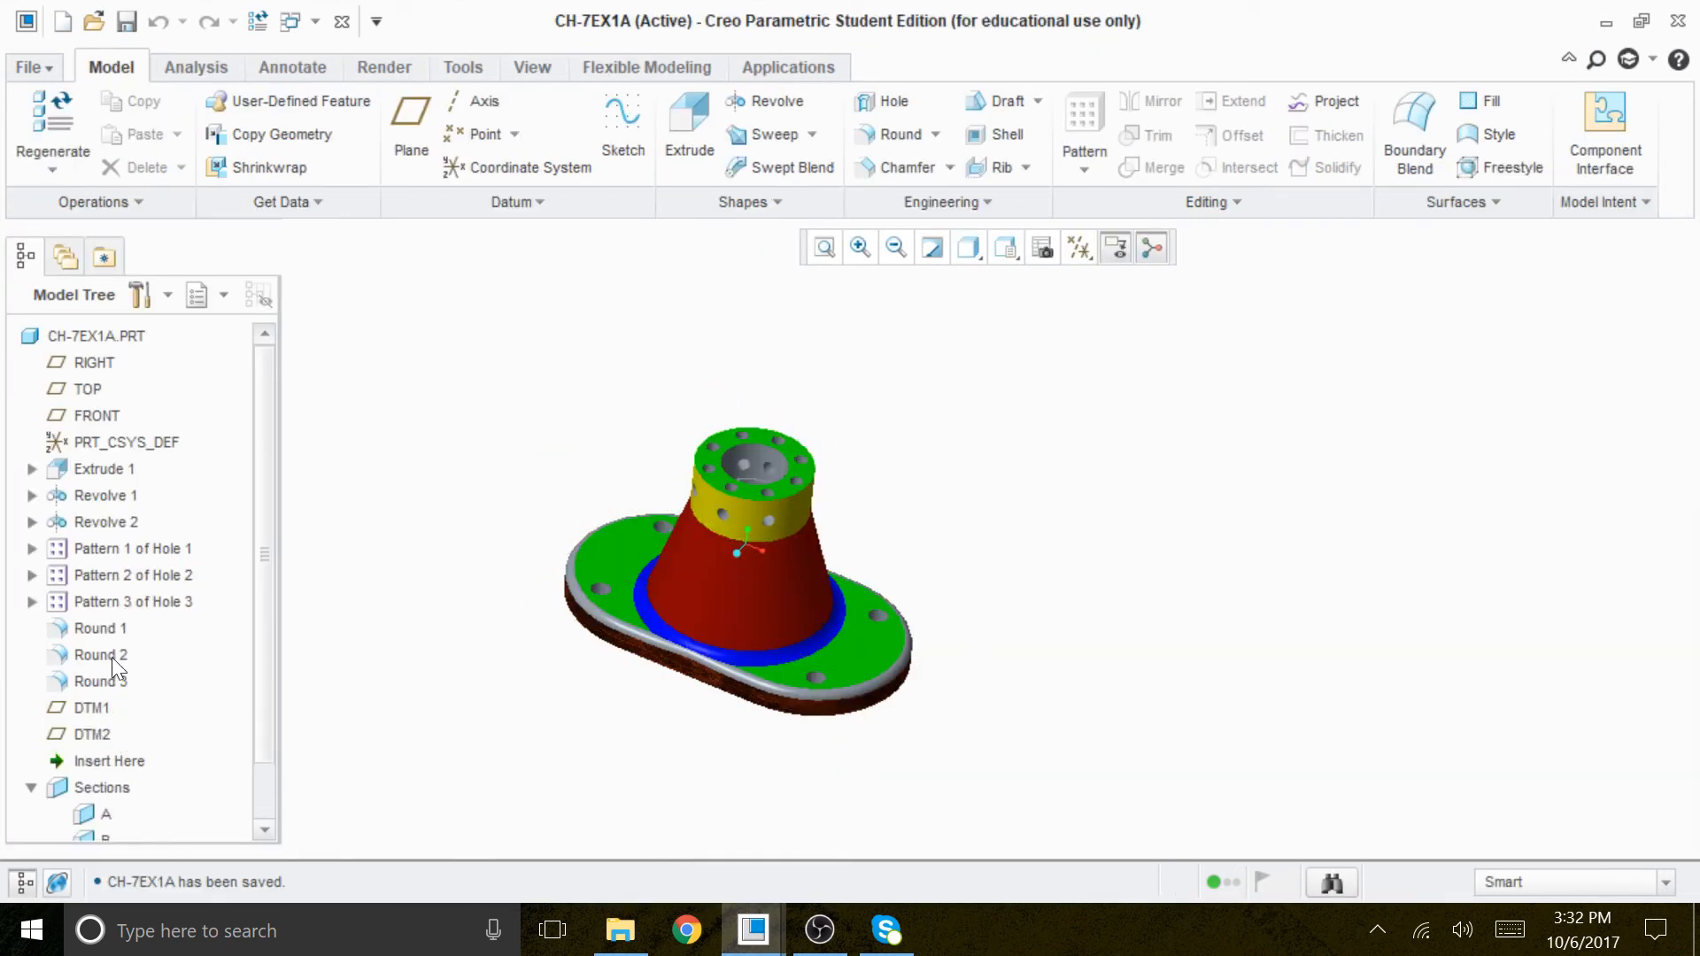
left_click(106, 549)
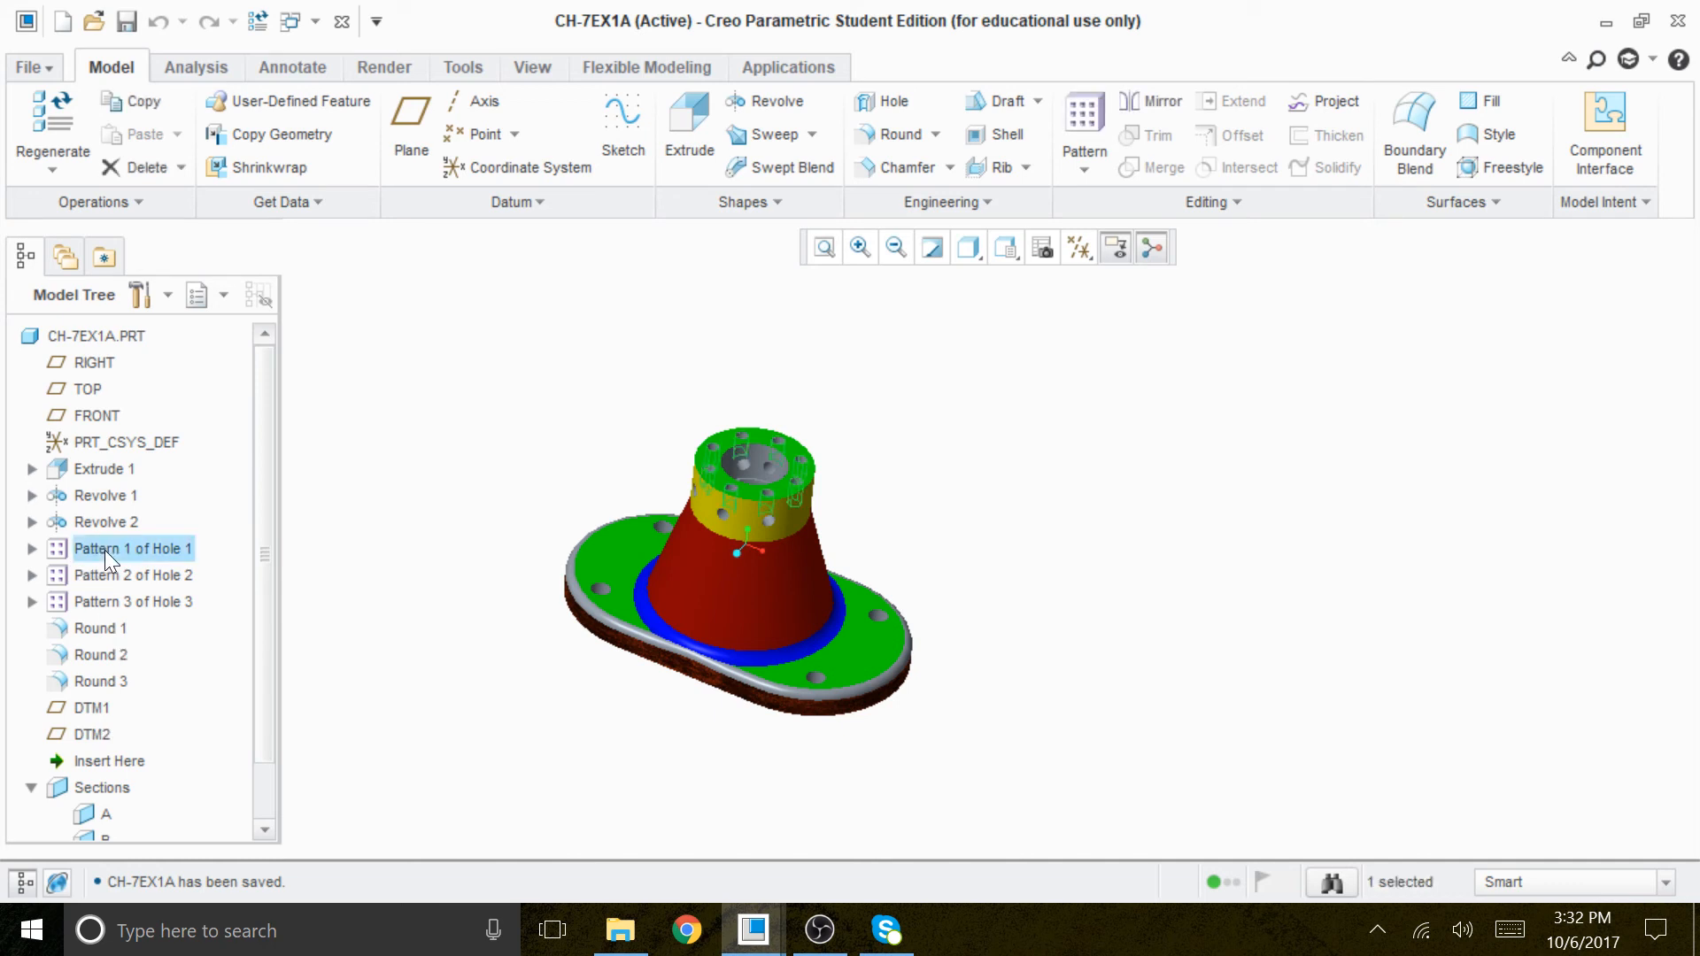
right_click(104, 550)
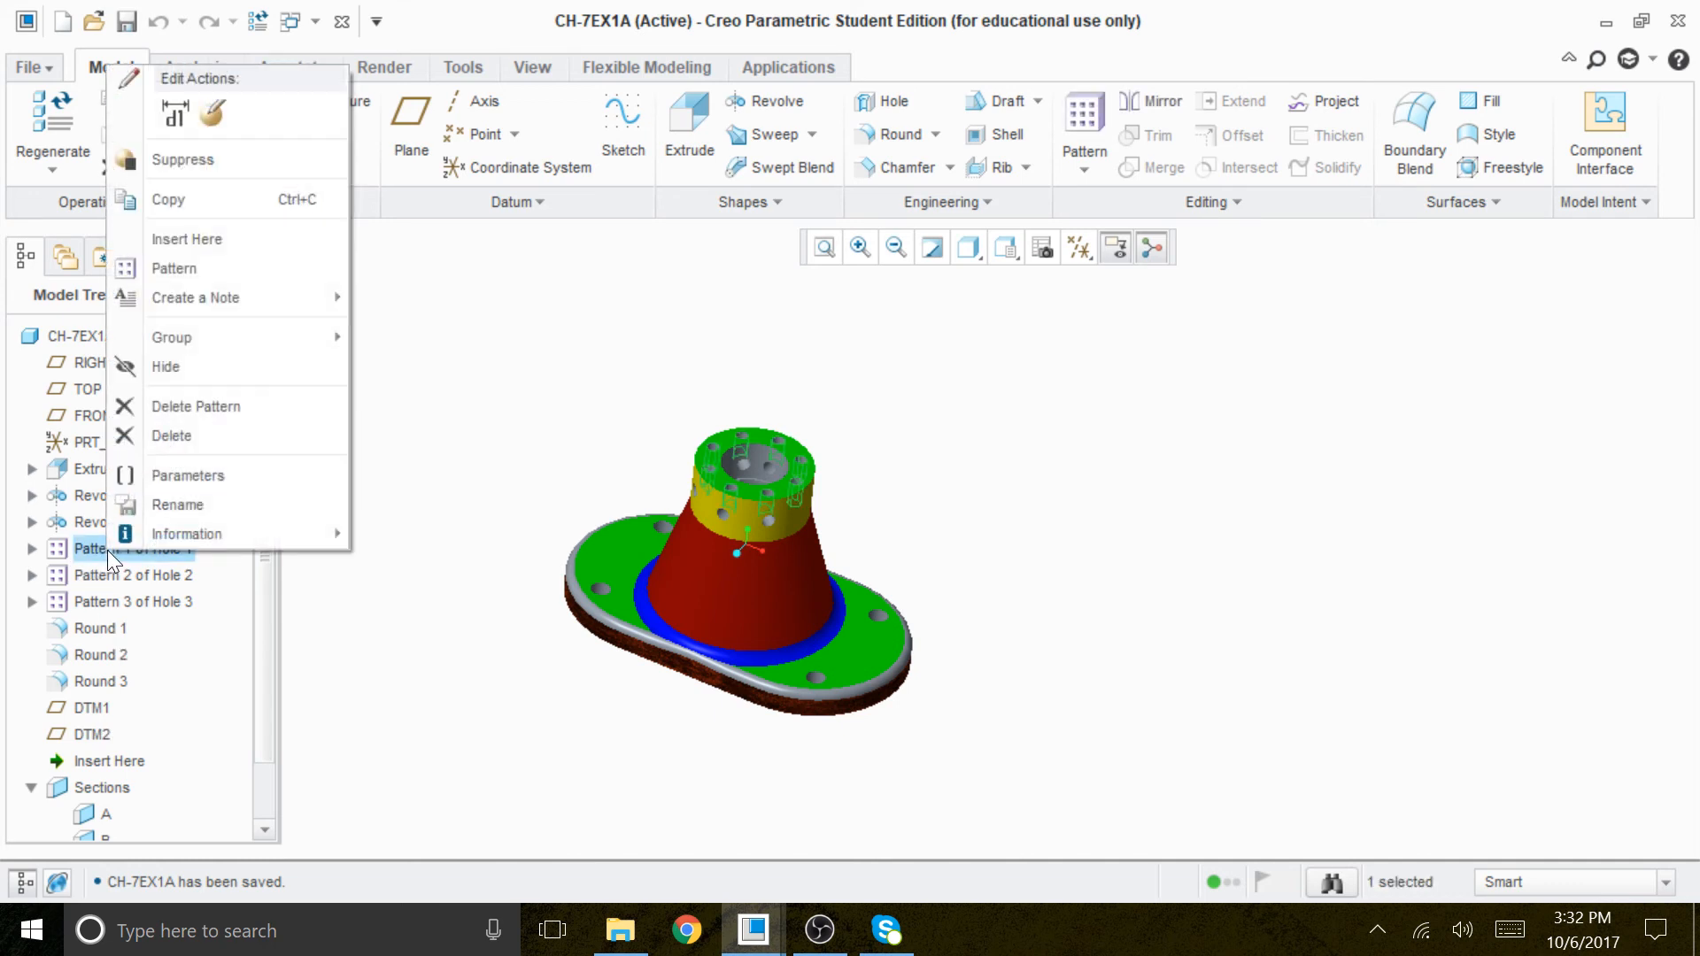
left_click(211, 115)
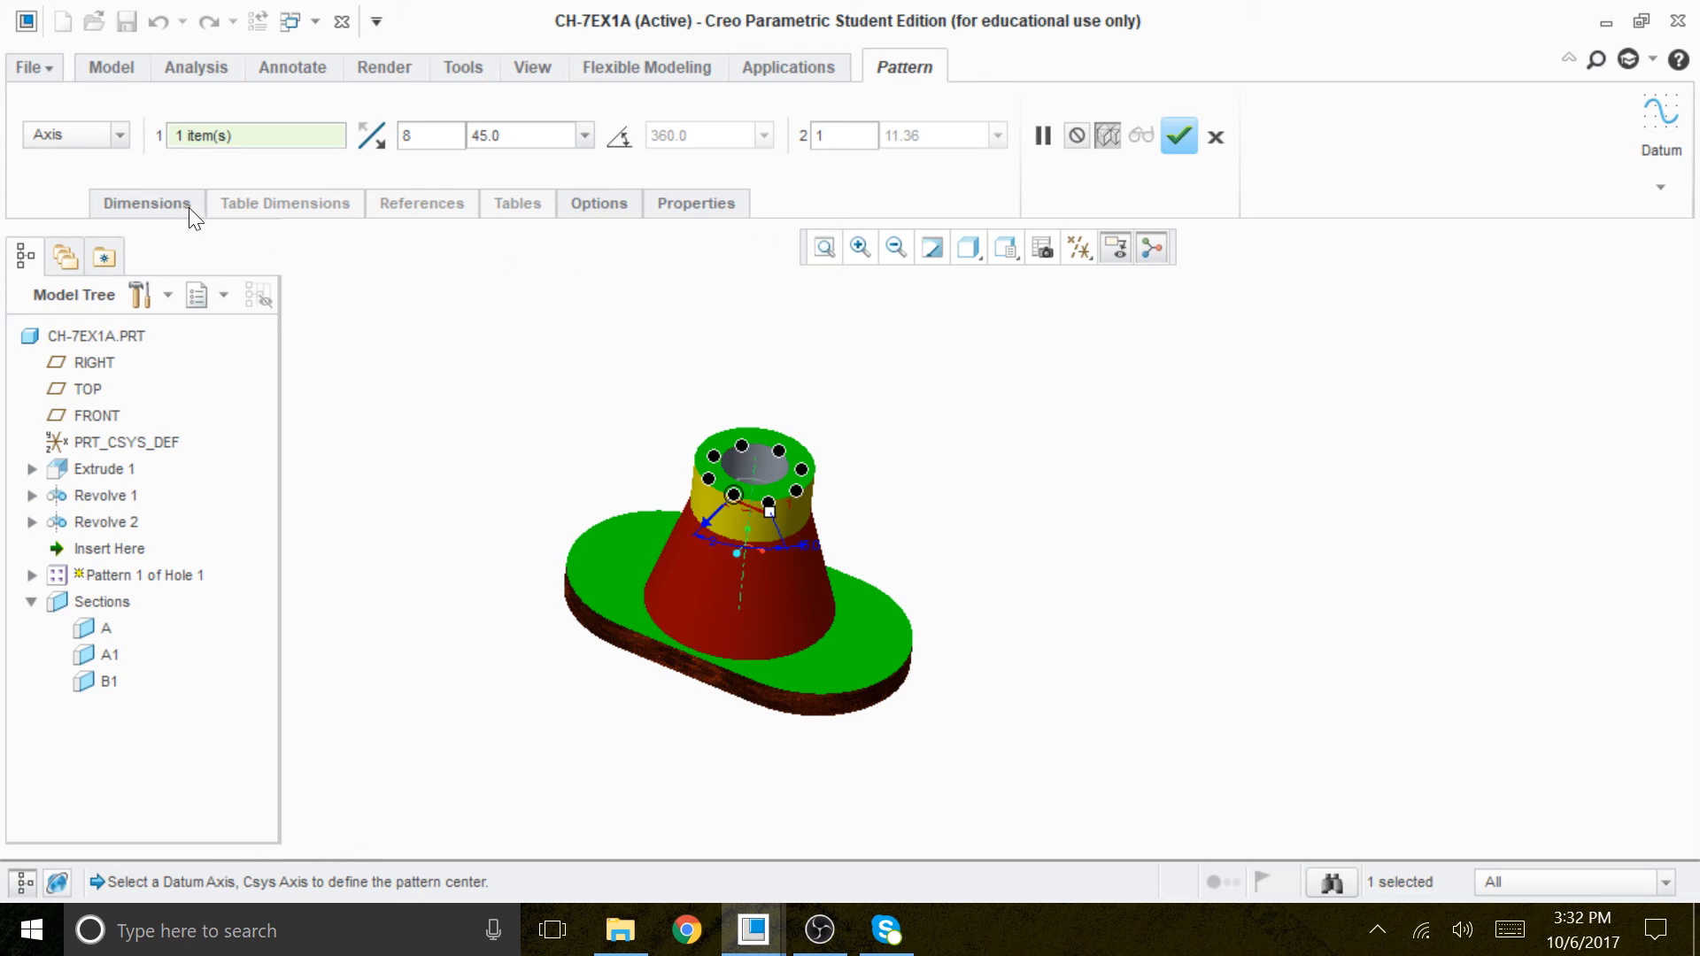
middle_click_drag(495, 445, 502, 467)
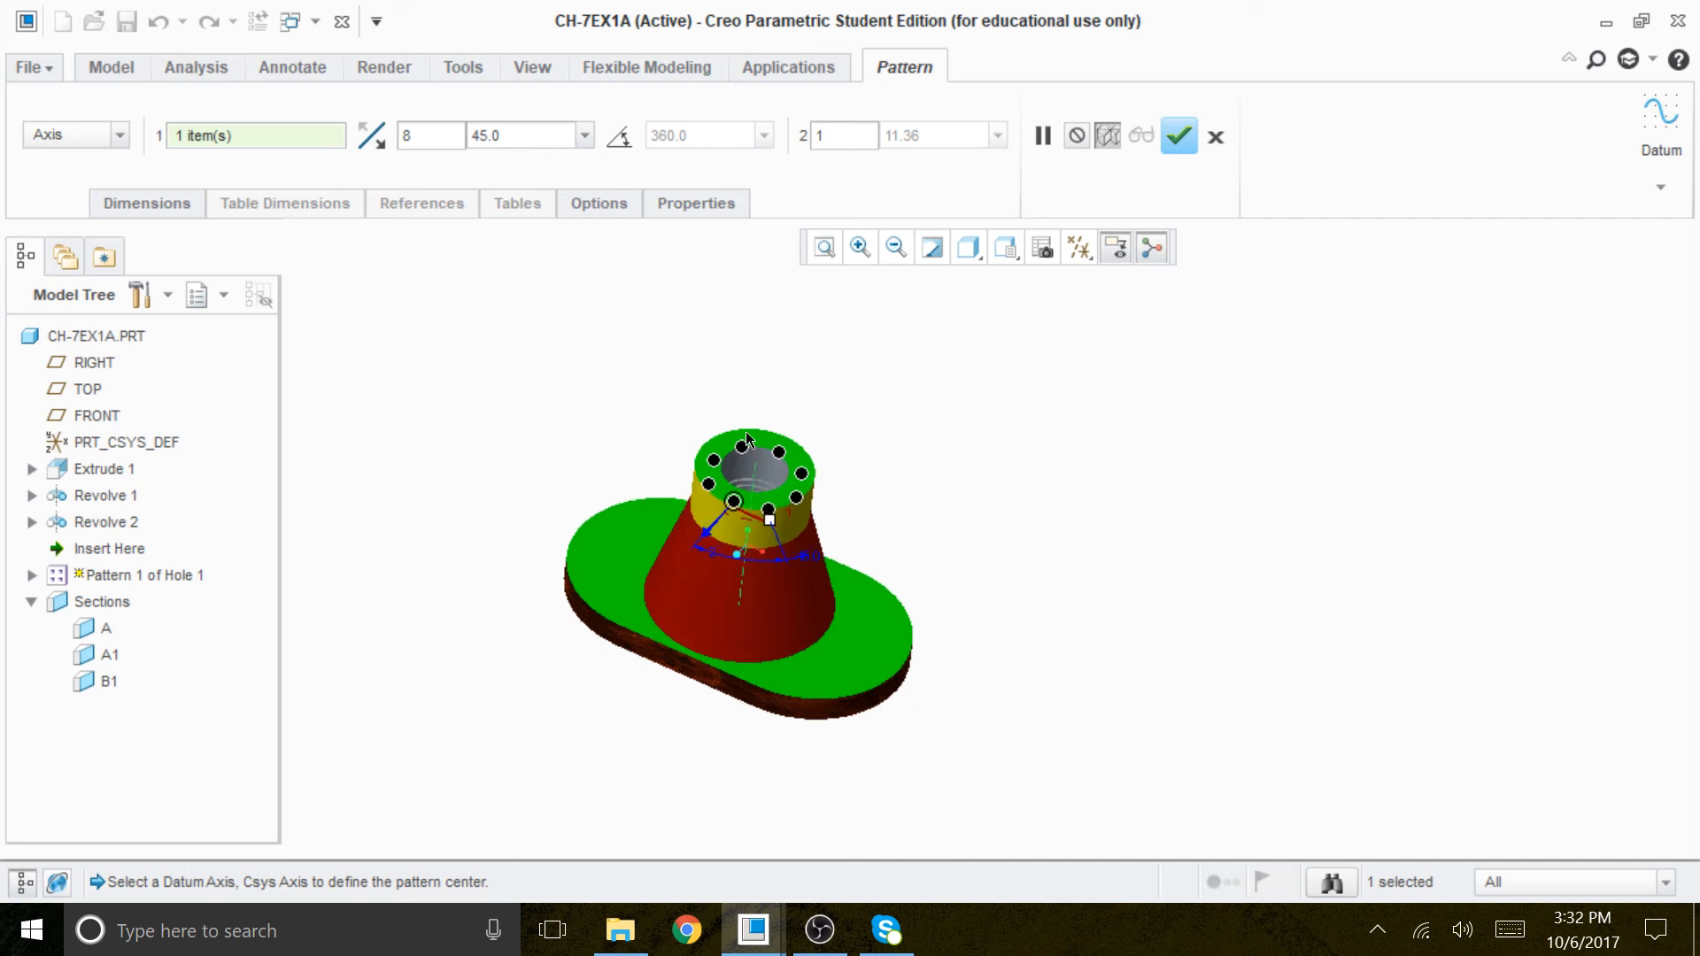
middle_click_drag(779, 435, 763, 516)
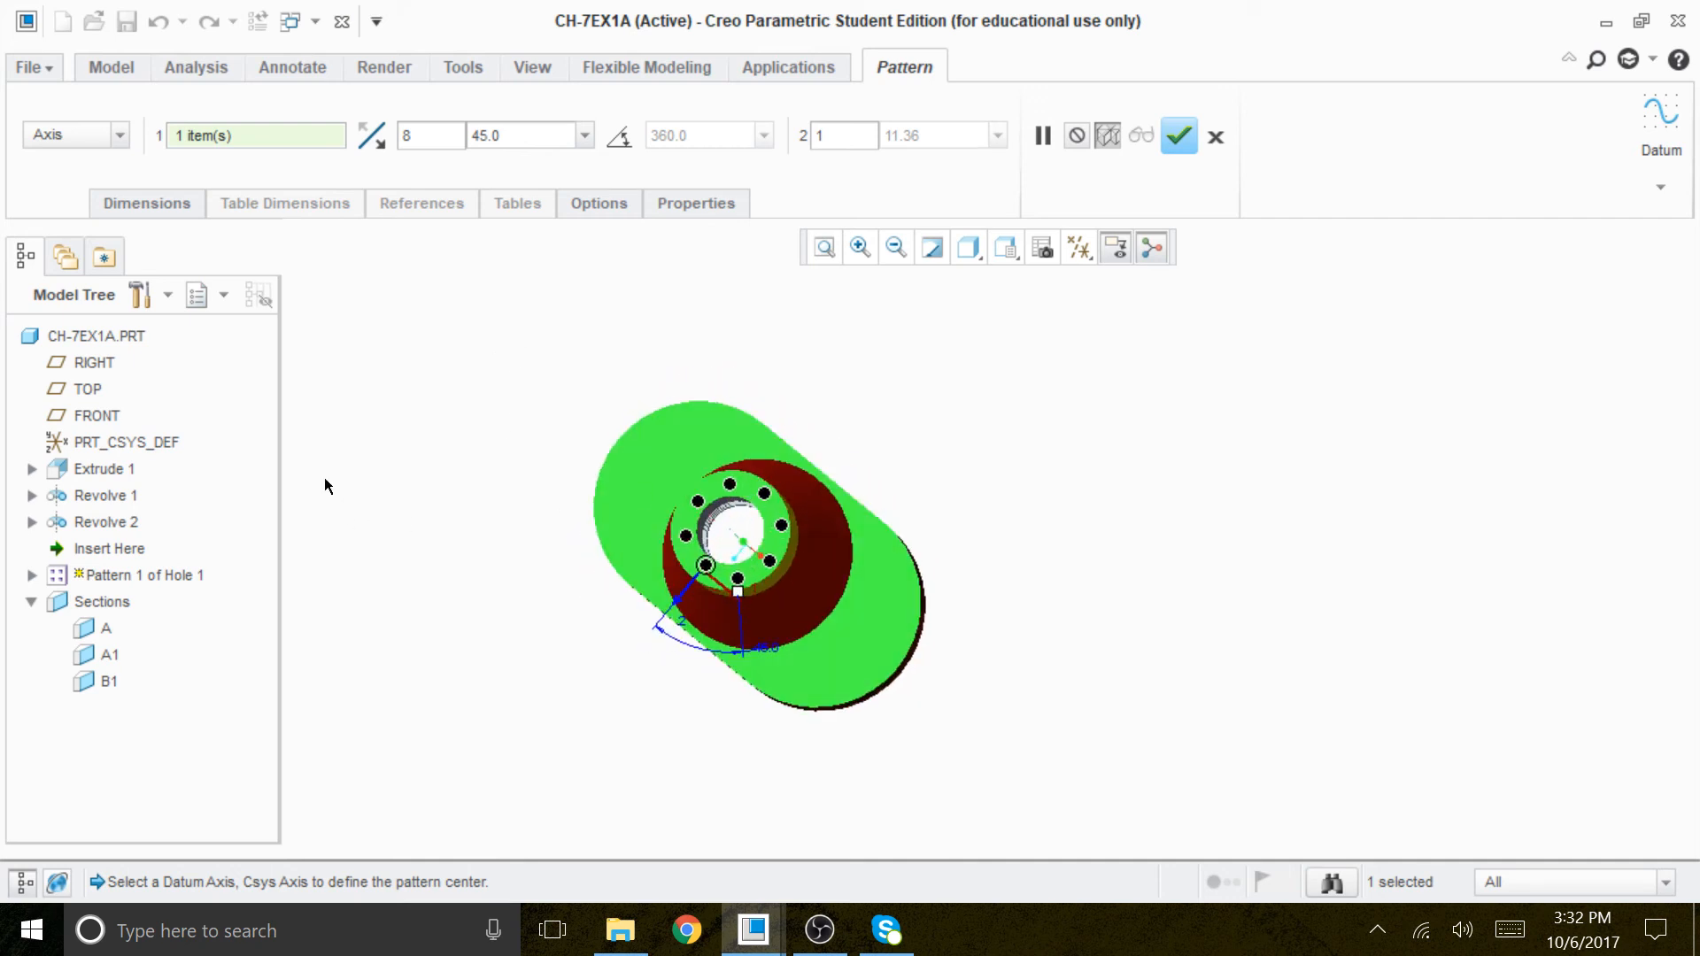
left_click(1178, 136)
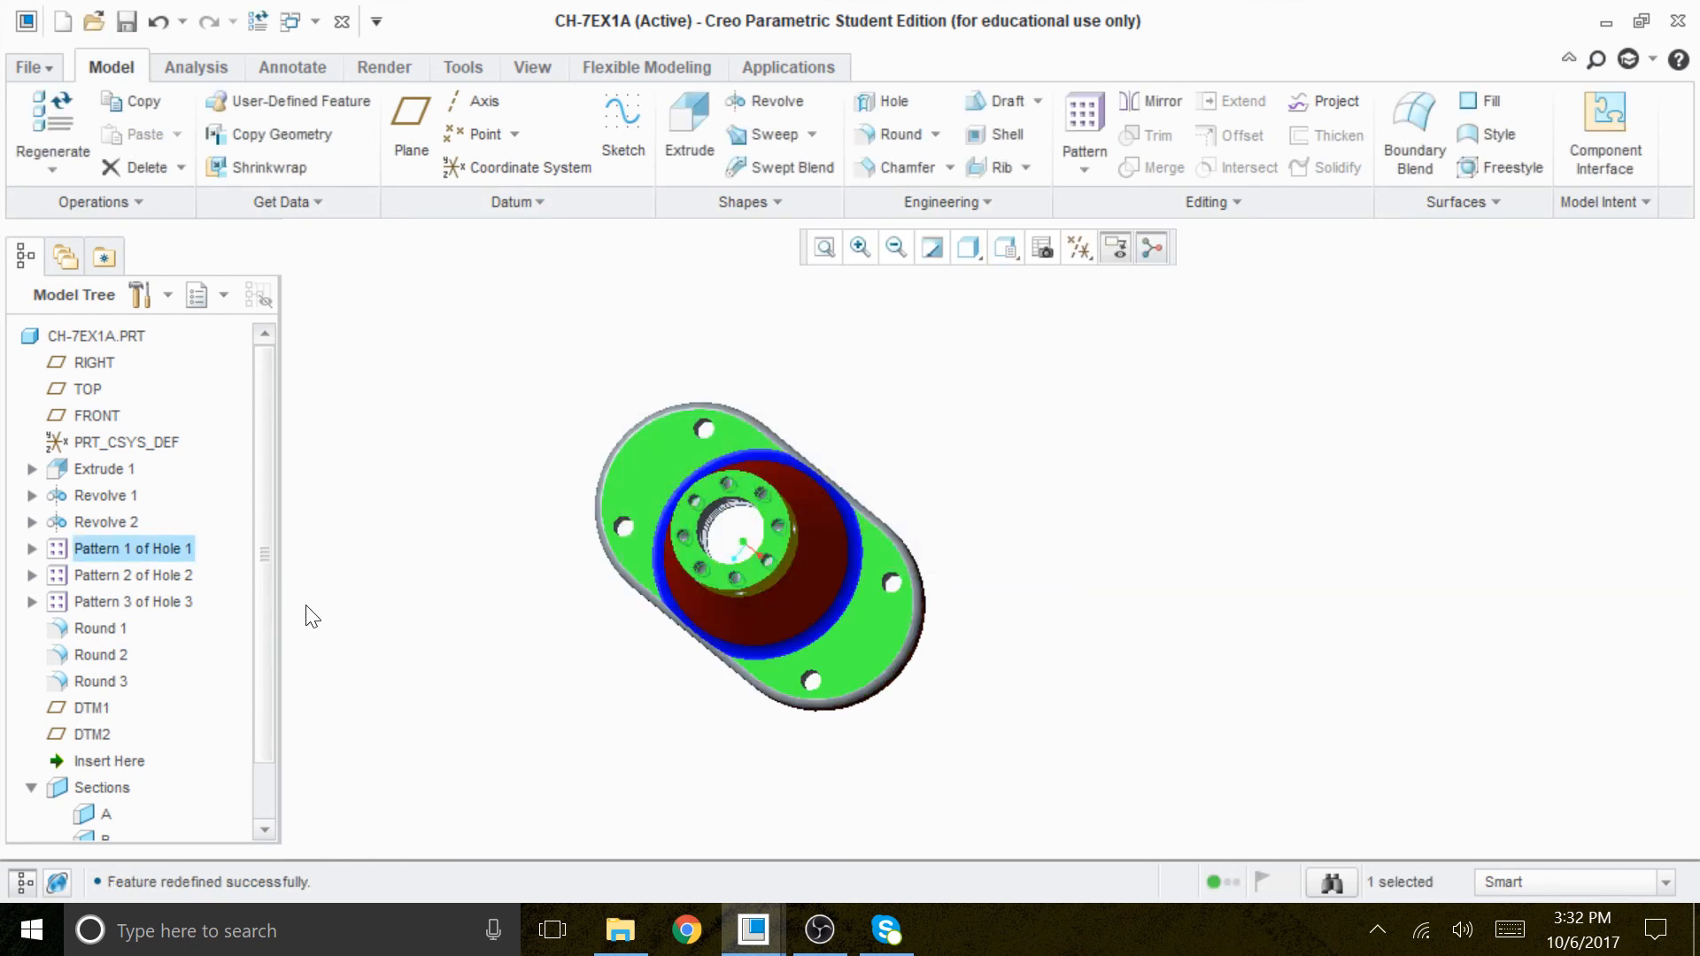
Check the placement references and offsets of the first hole in Pattern 1 of Hole 1, keeping its definition.
left_click(32, 548)
left_click(108, 575)
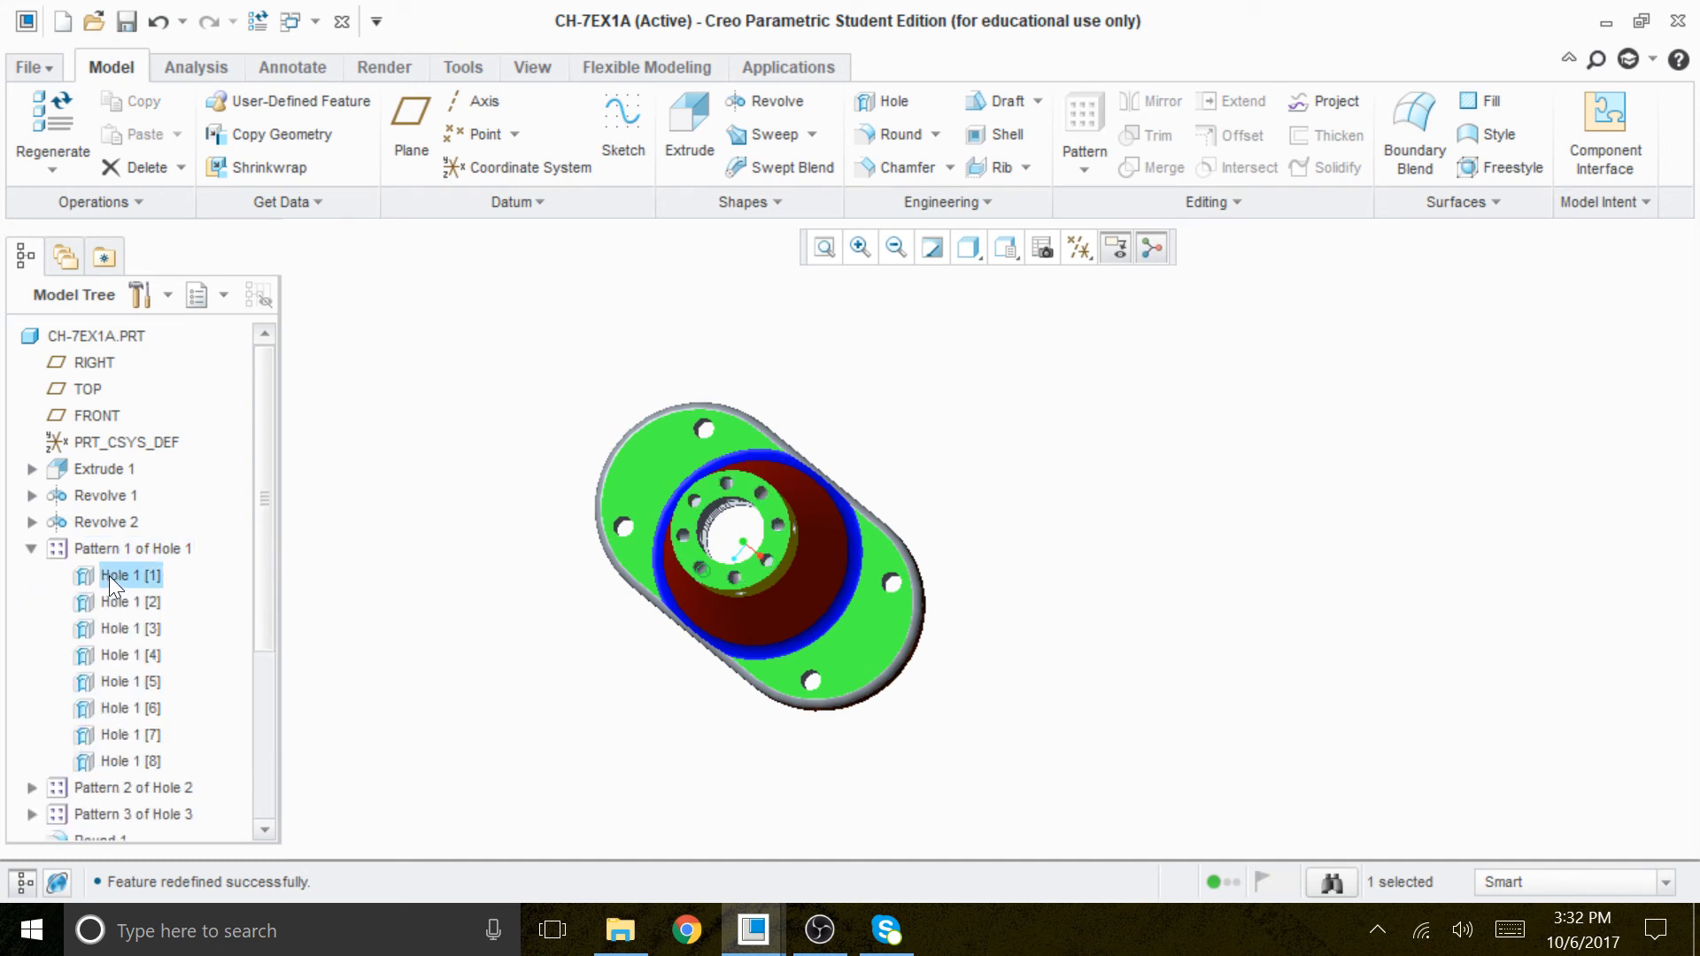
right_click(110, 575)
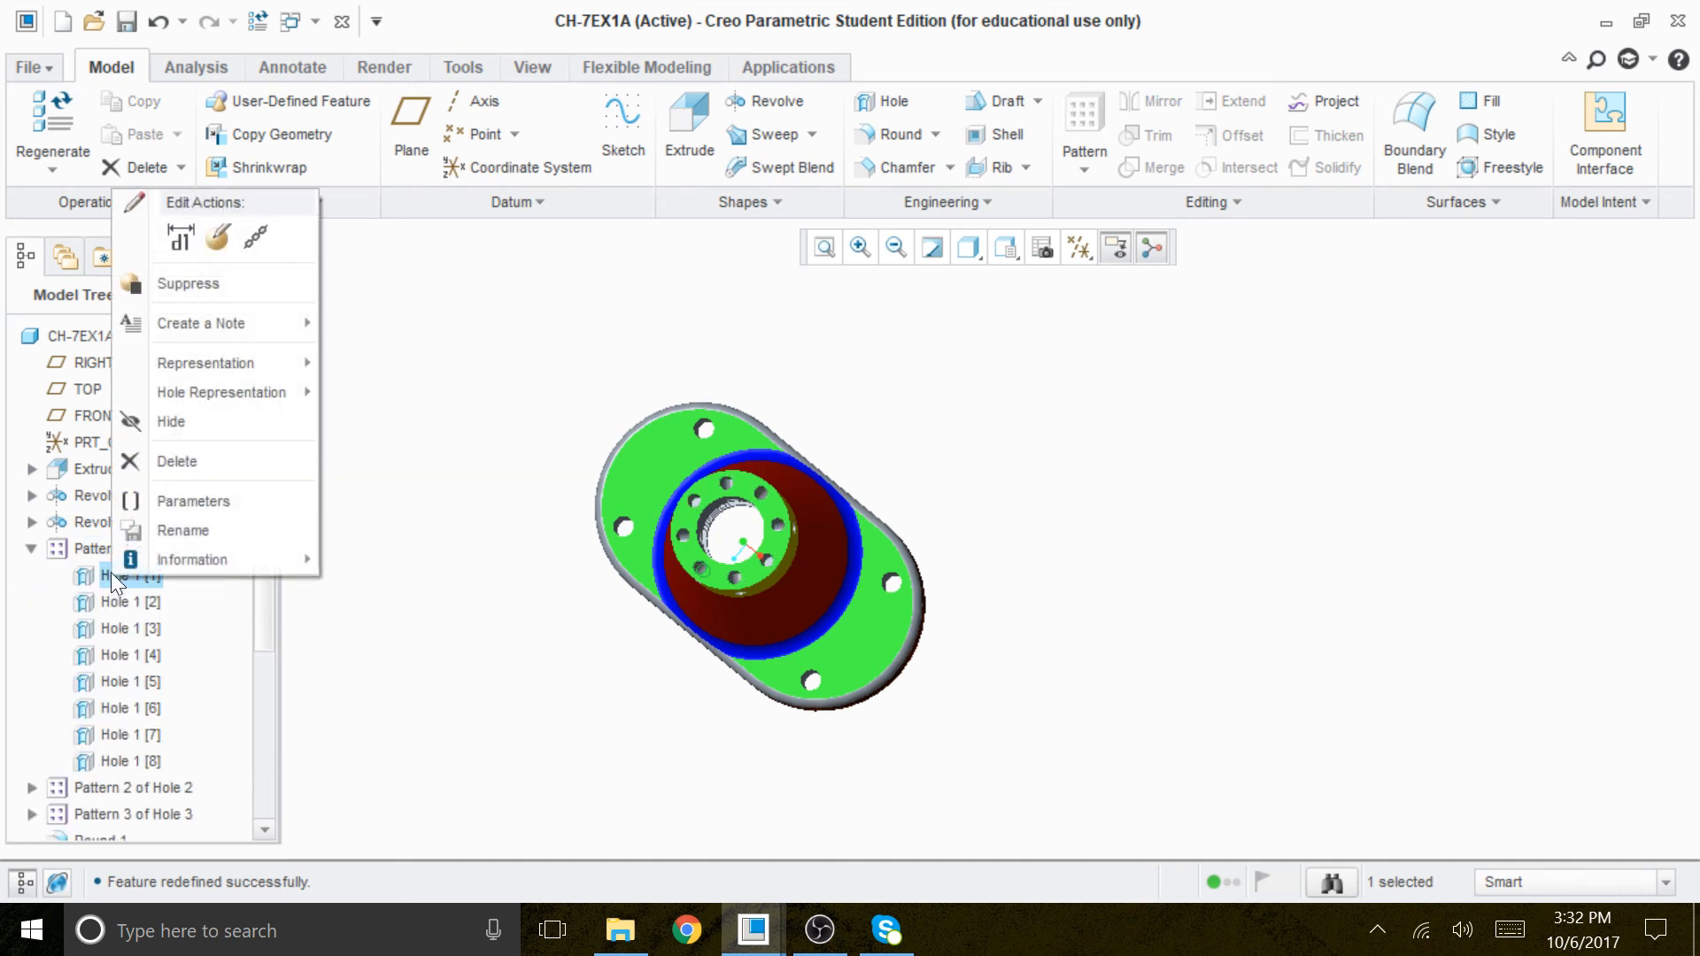
left_click(213, 234)
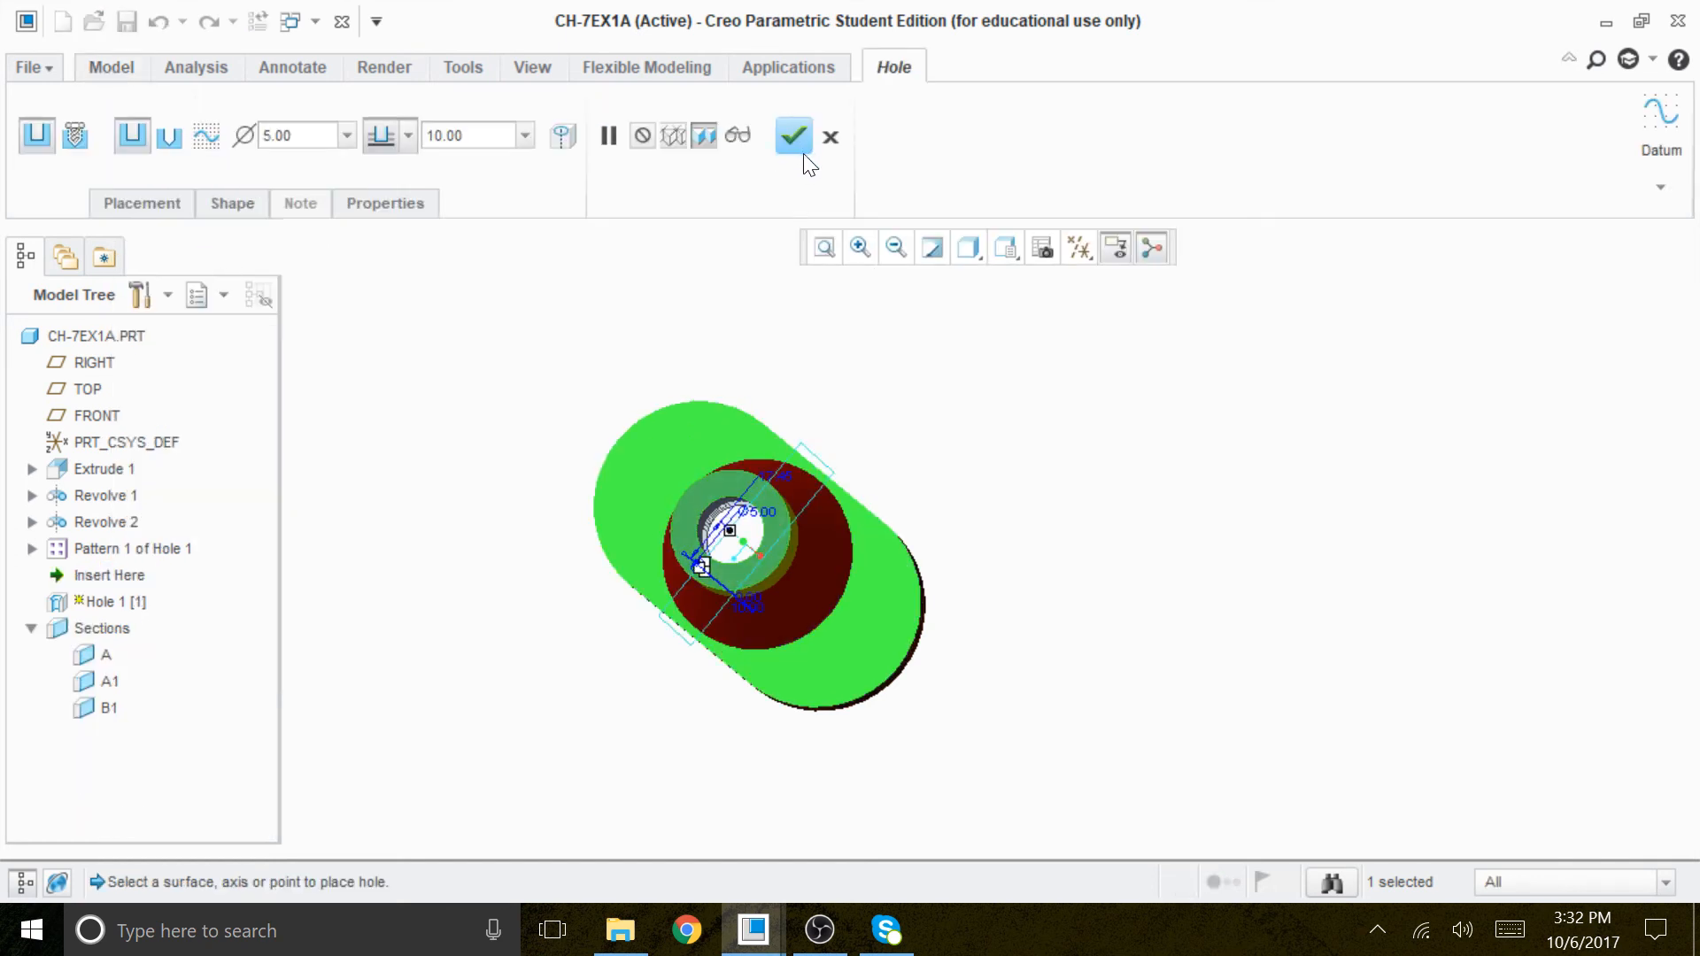
left_click(175, 205)
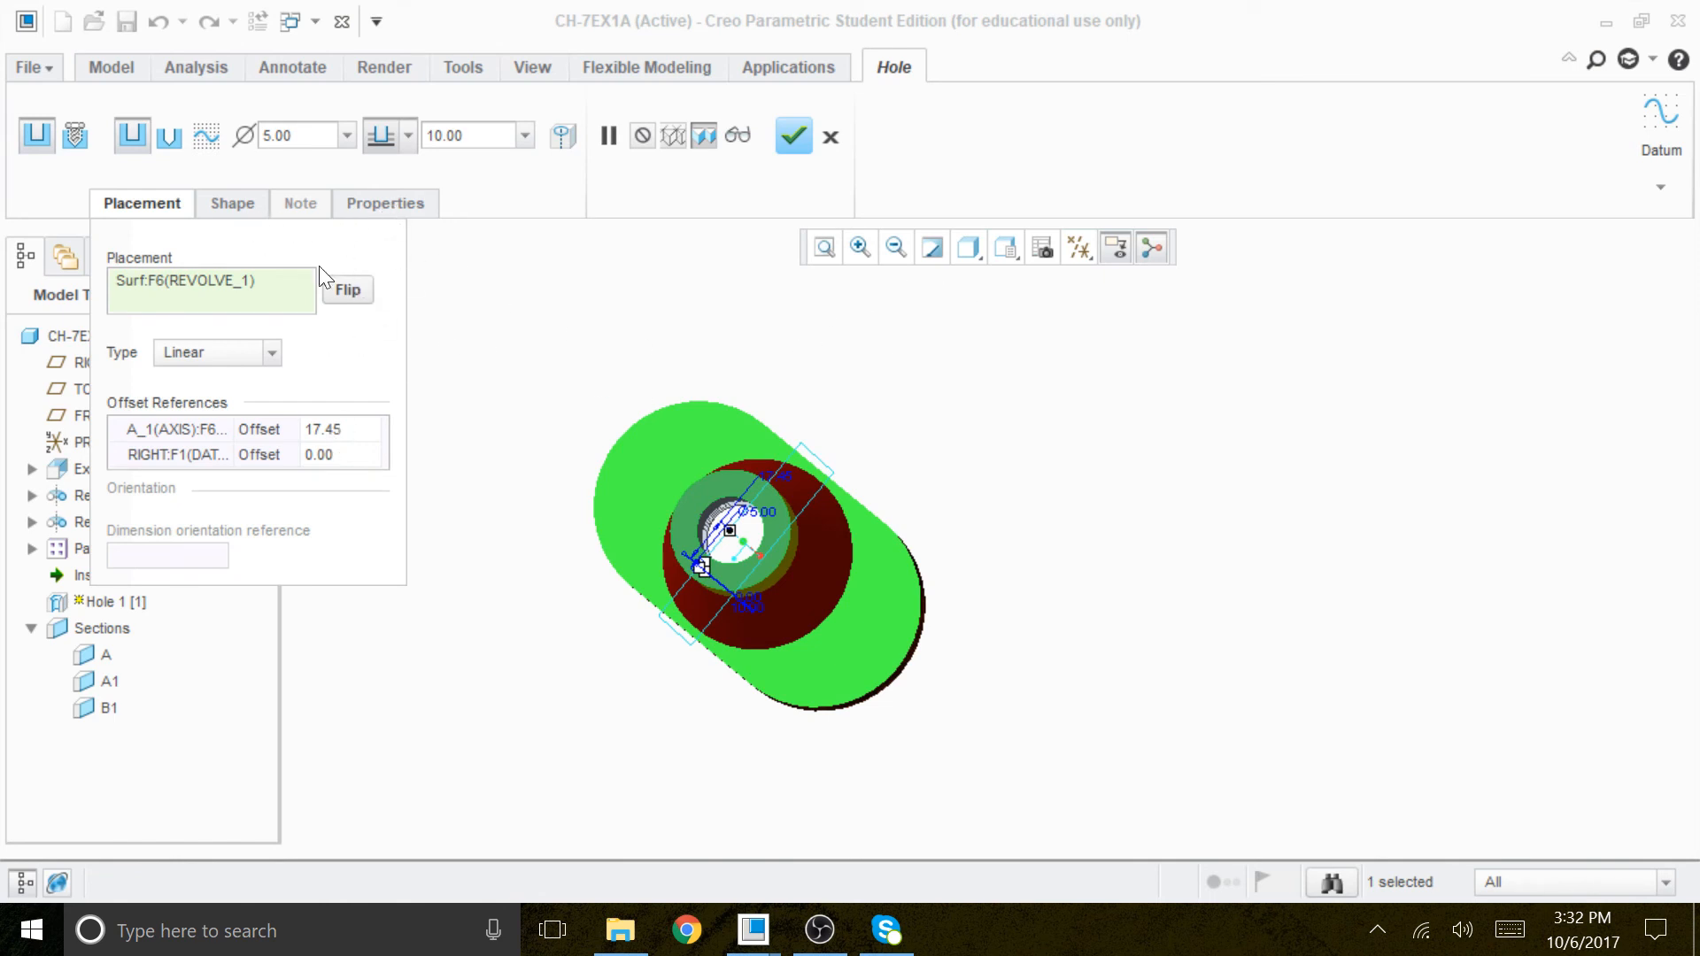
left_click(557, 327)
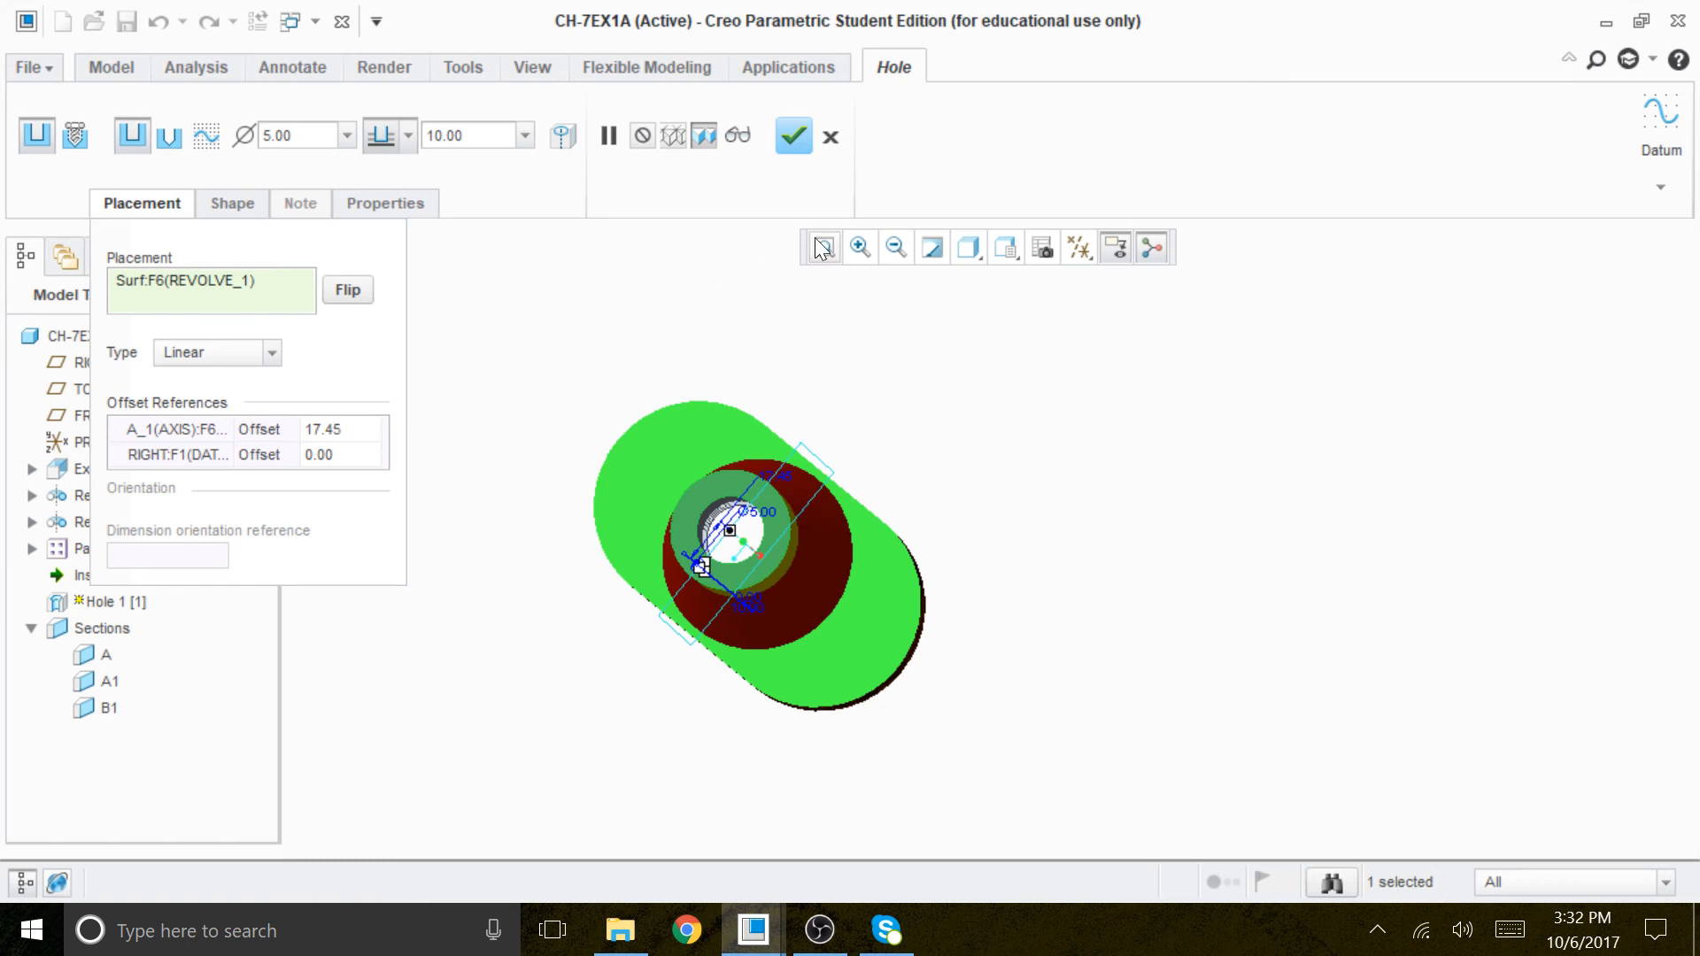
left_click(792, 138)
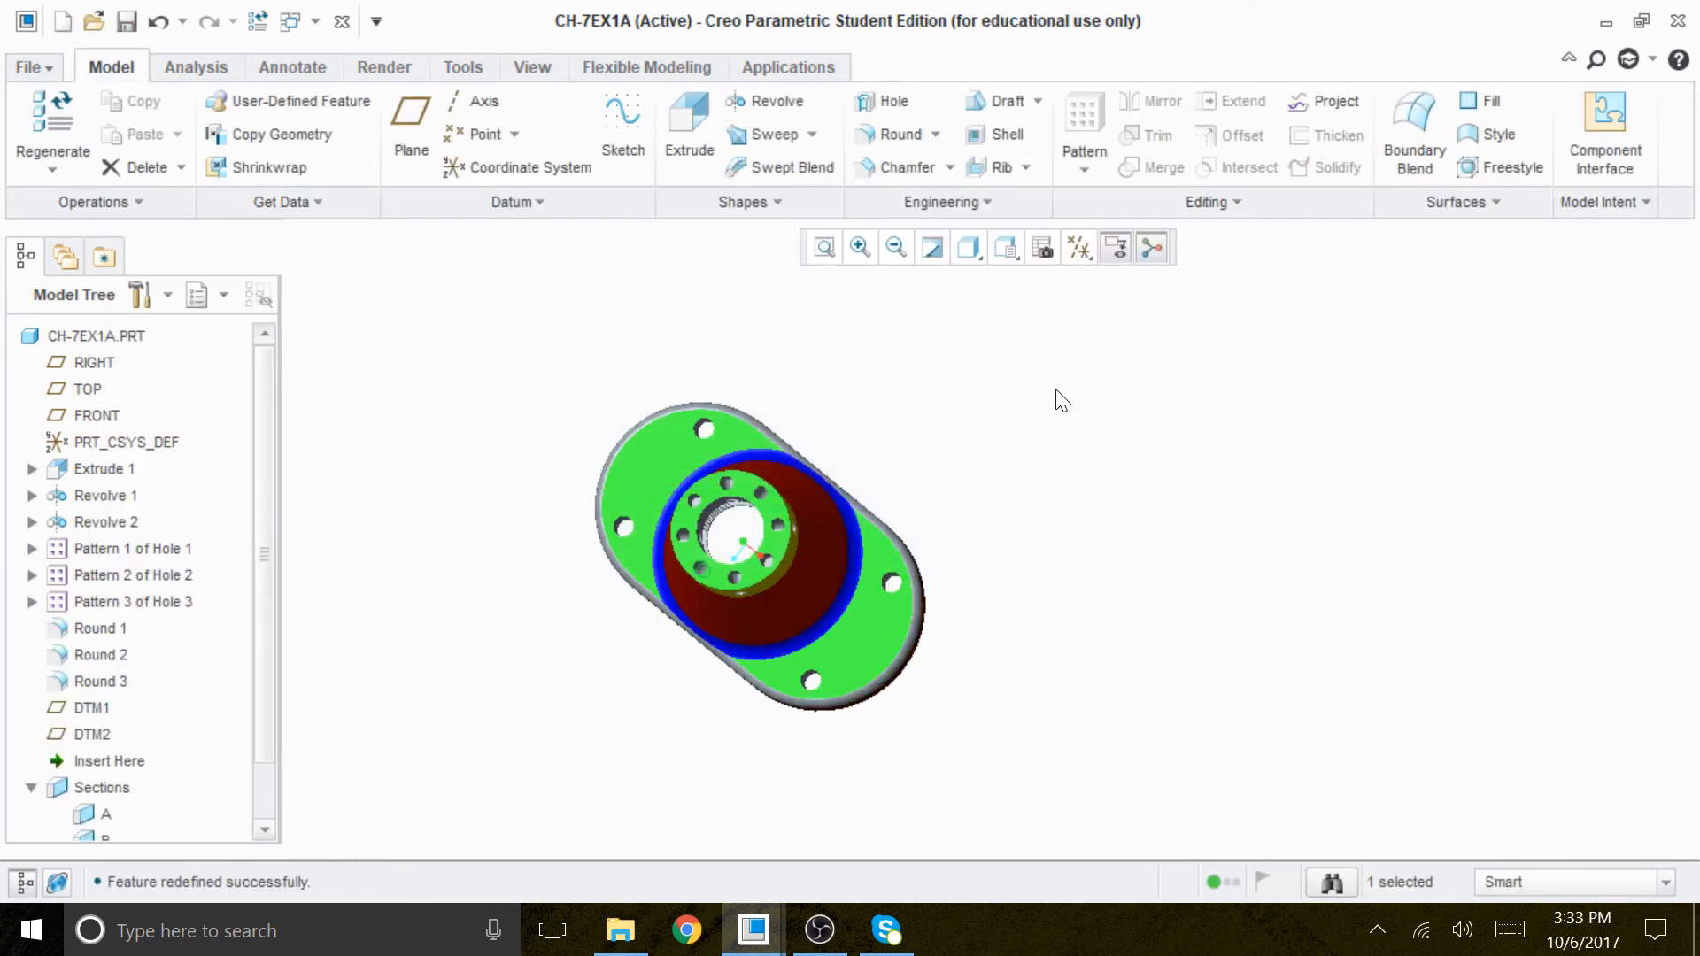
Delete Pattern 1 of Hole 1, including its holes, from the CH-7EX1A part.
left_click(61, 548)
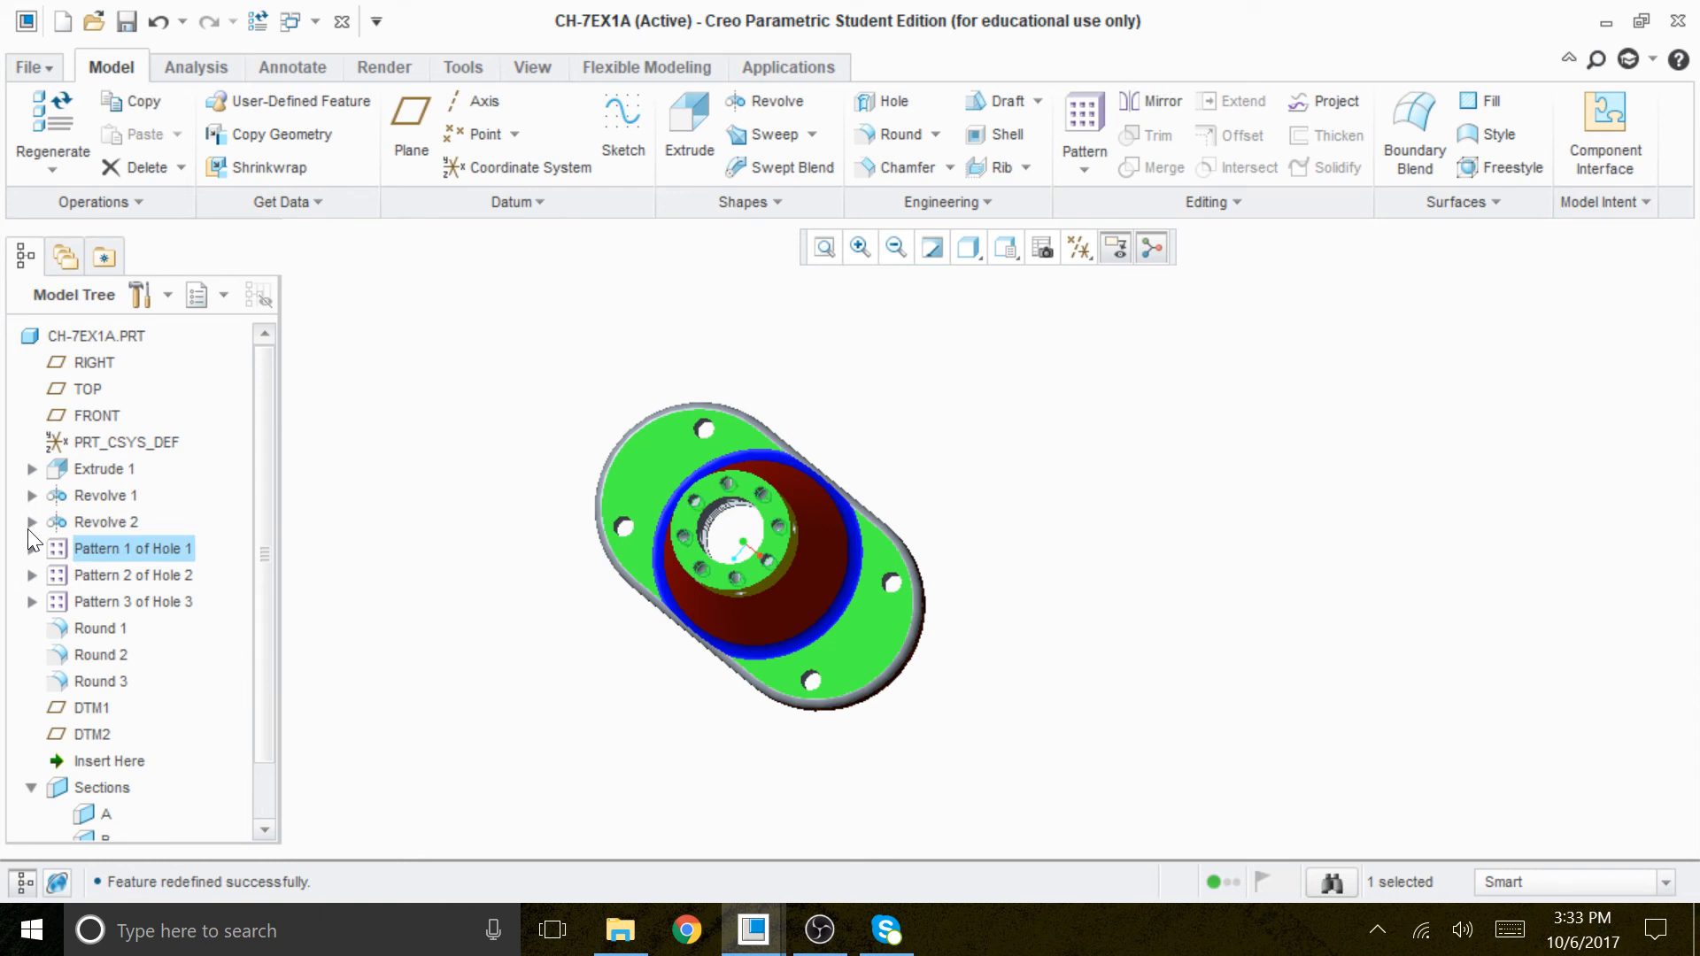
key("Delete")
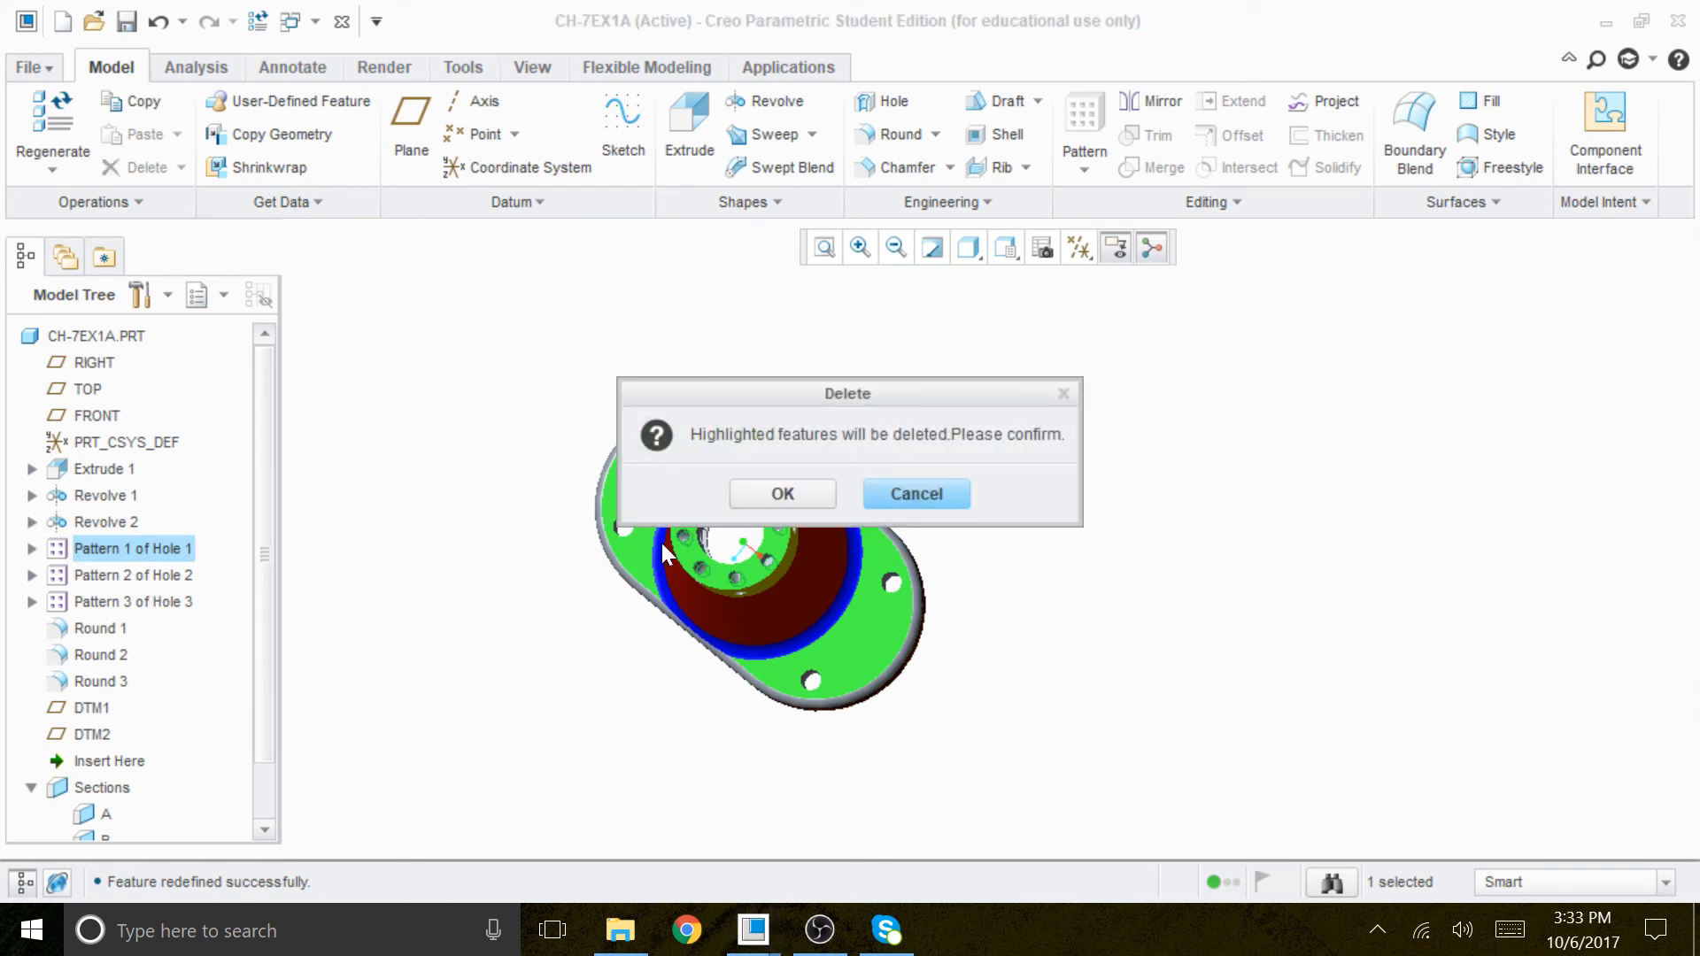
left_click(770, 492)
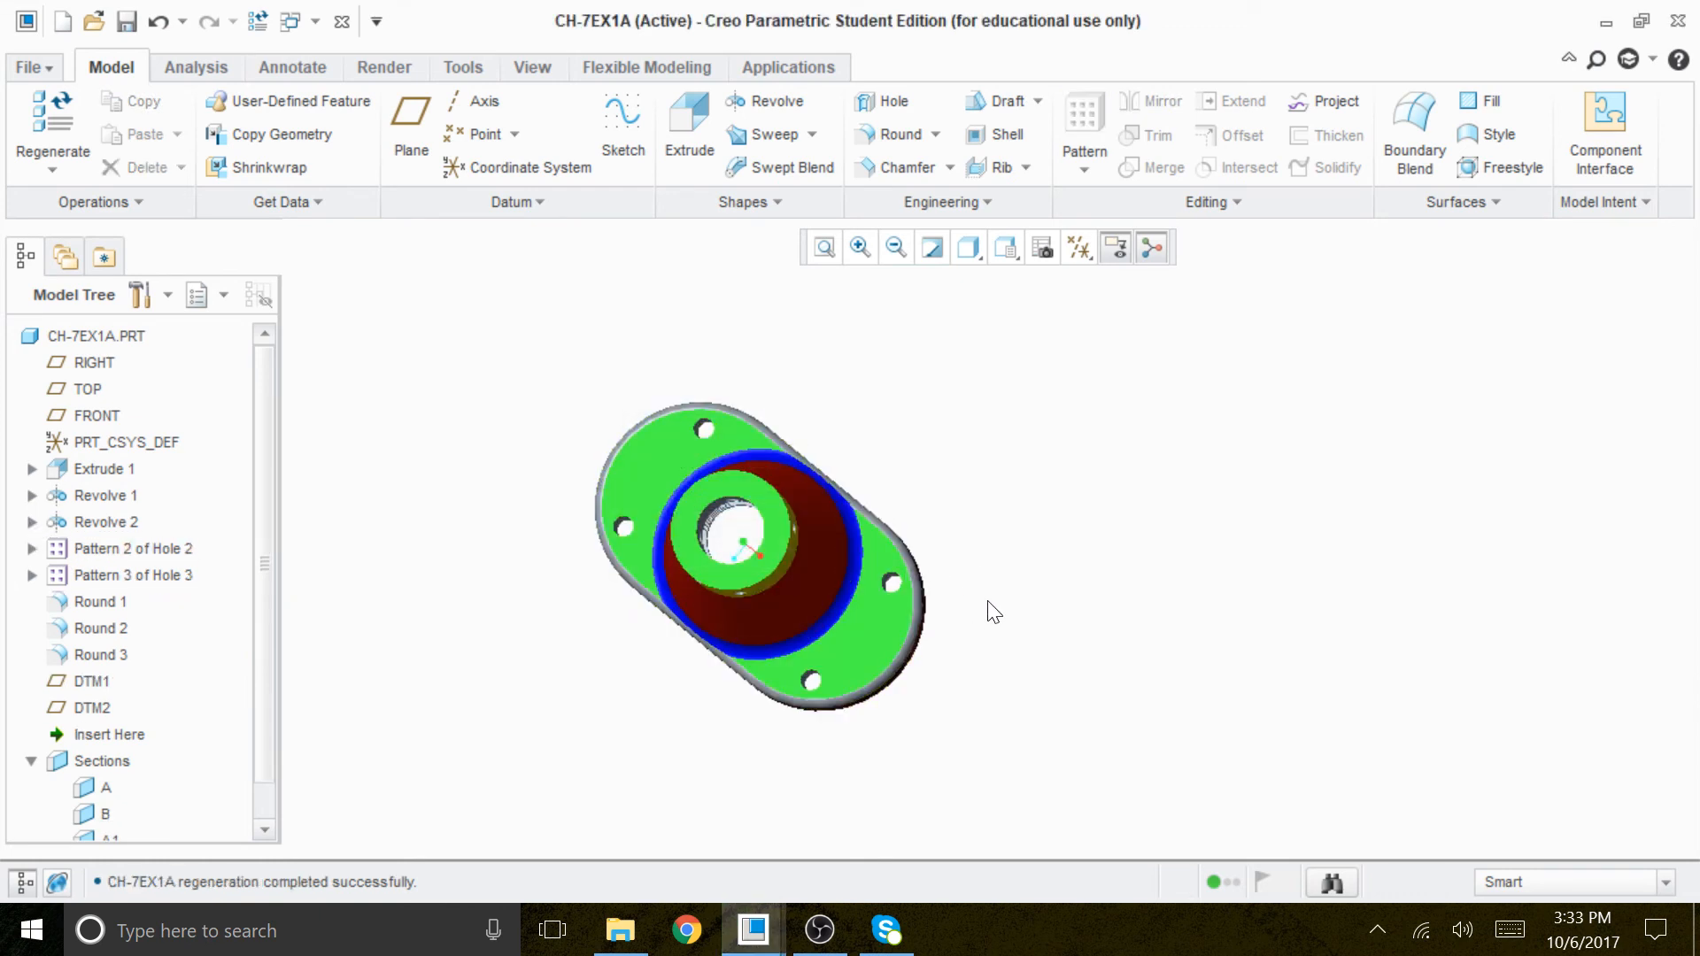
Start an Extrude feature and open its sketch on the ring-shaped top face of the boss.
middle_click_drag(1034, 530, 929, 493)
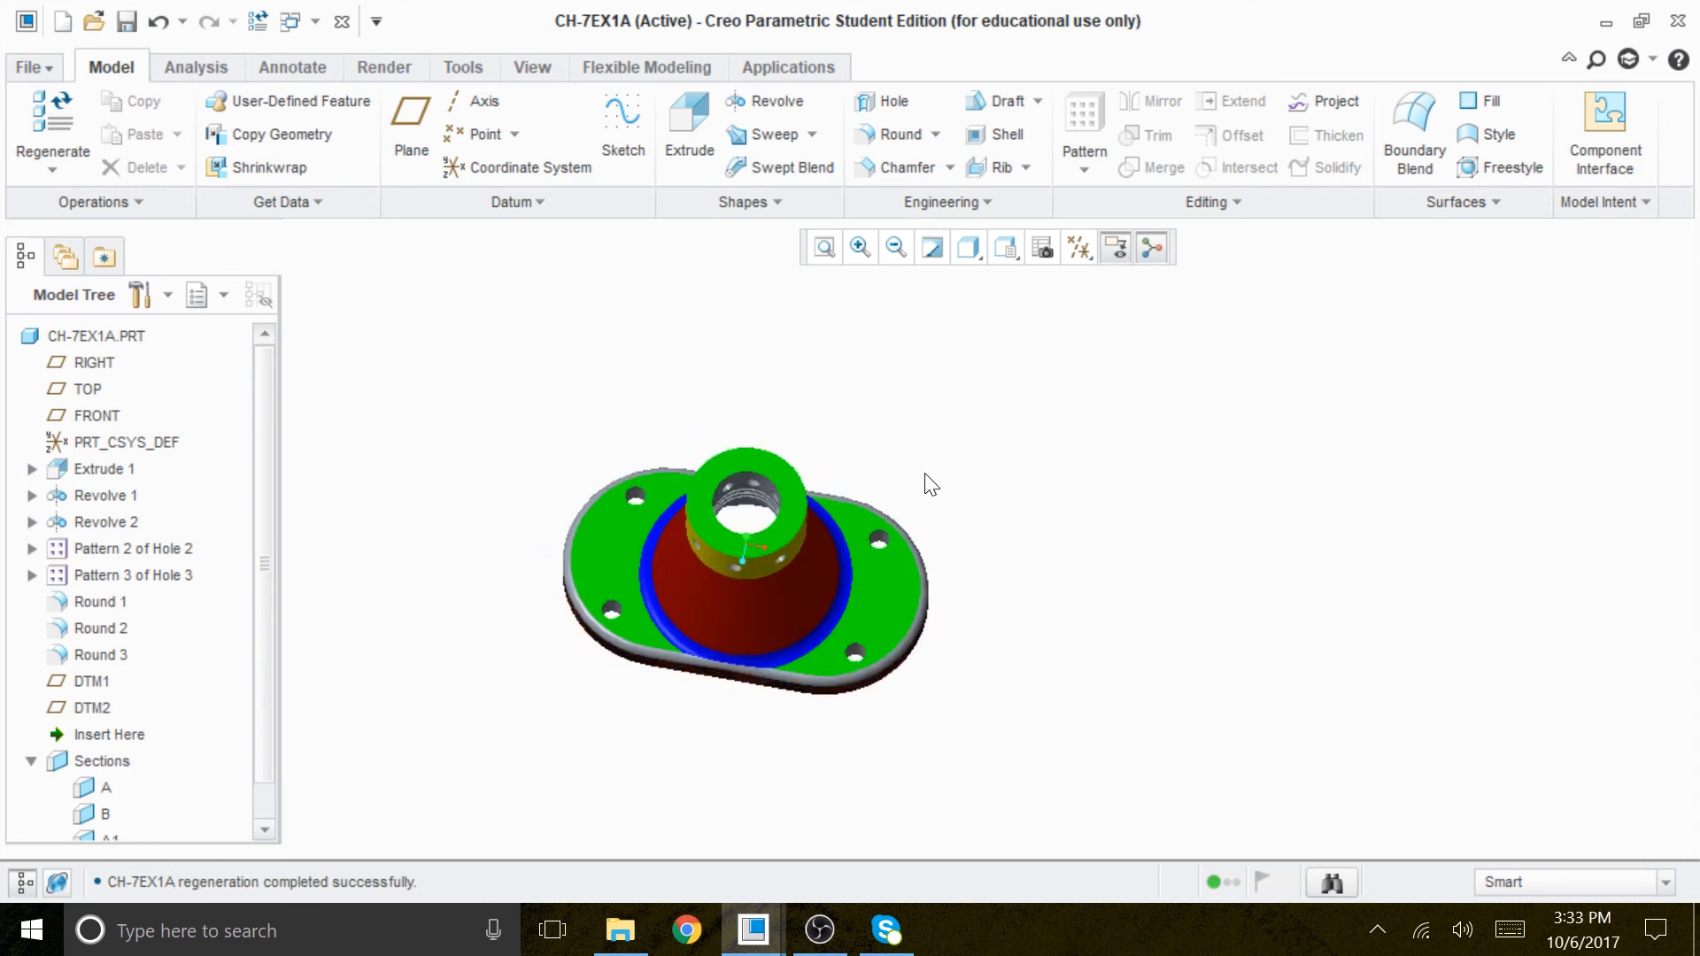
scroll(802, 459, "down", 3)
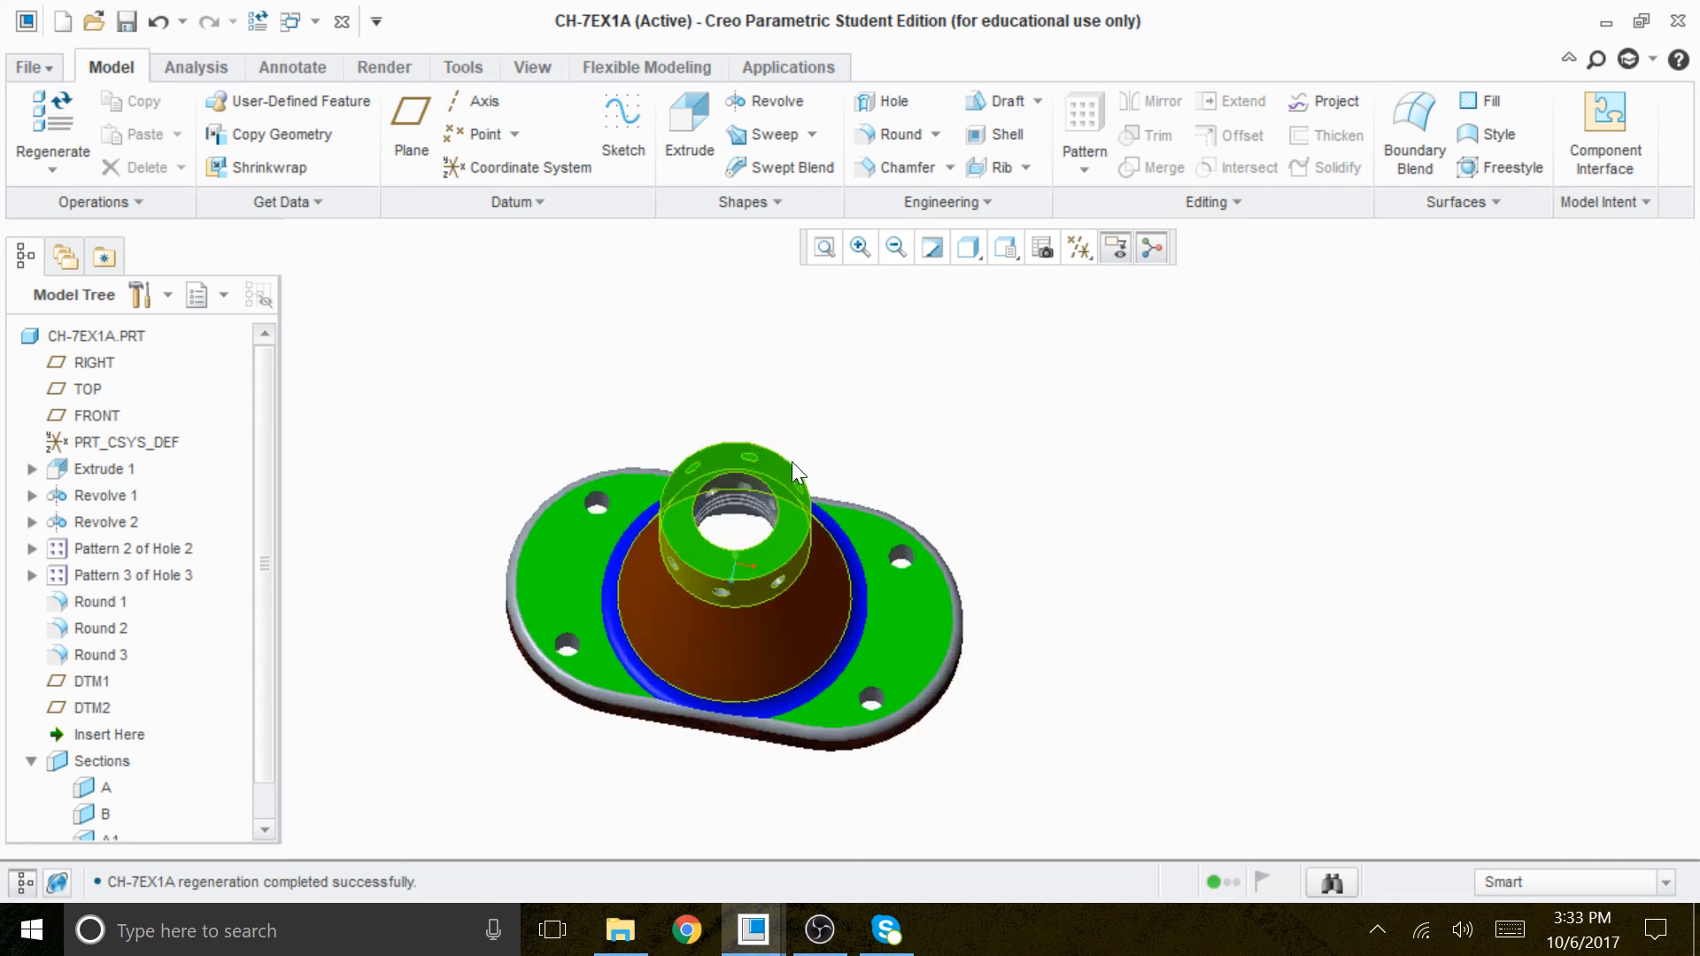
left_click(694, 120)
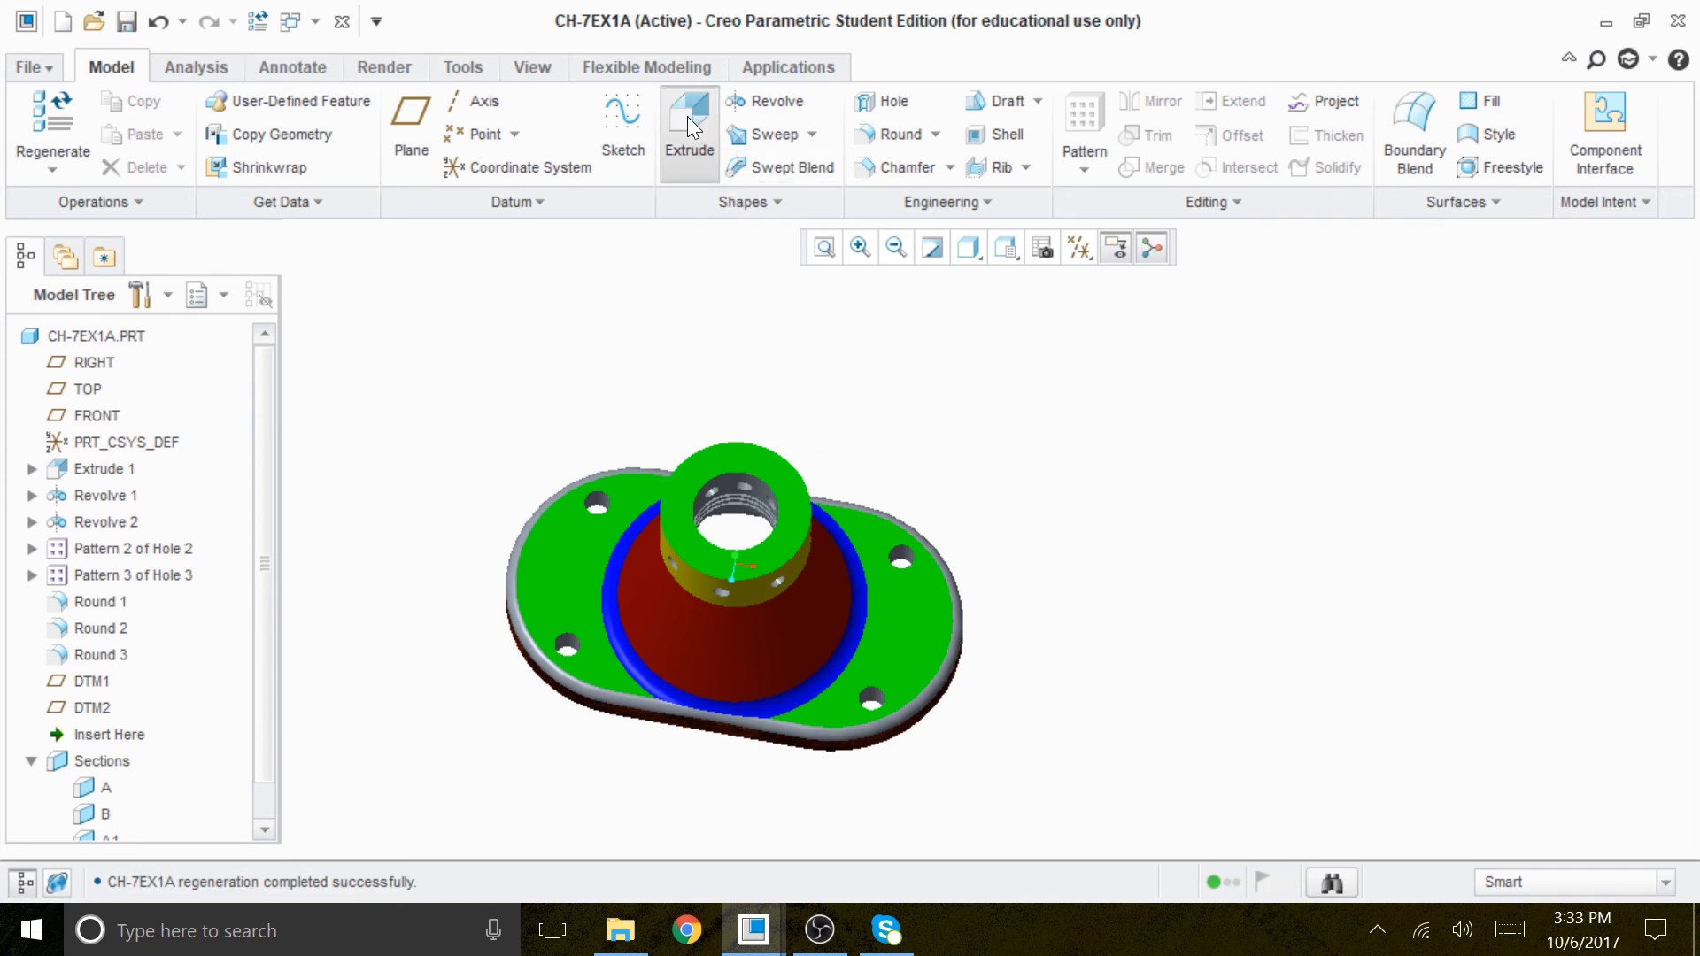
left_click(157, 200)
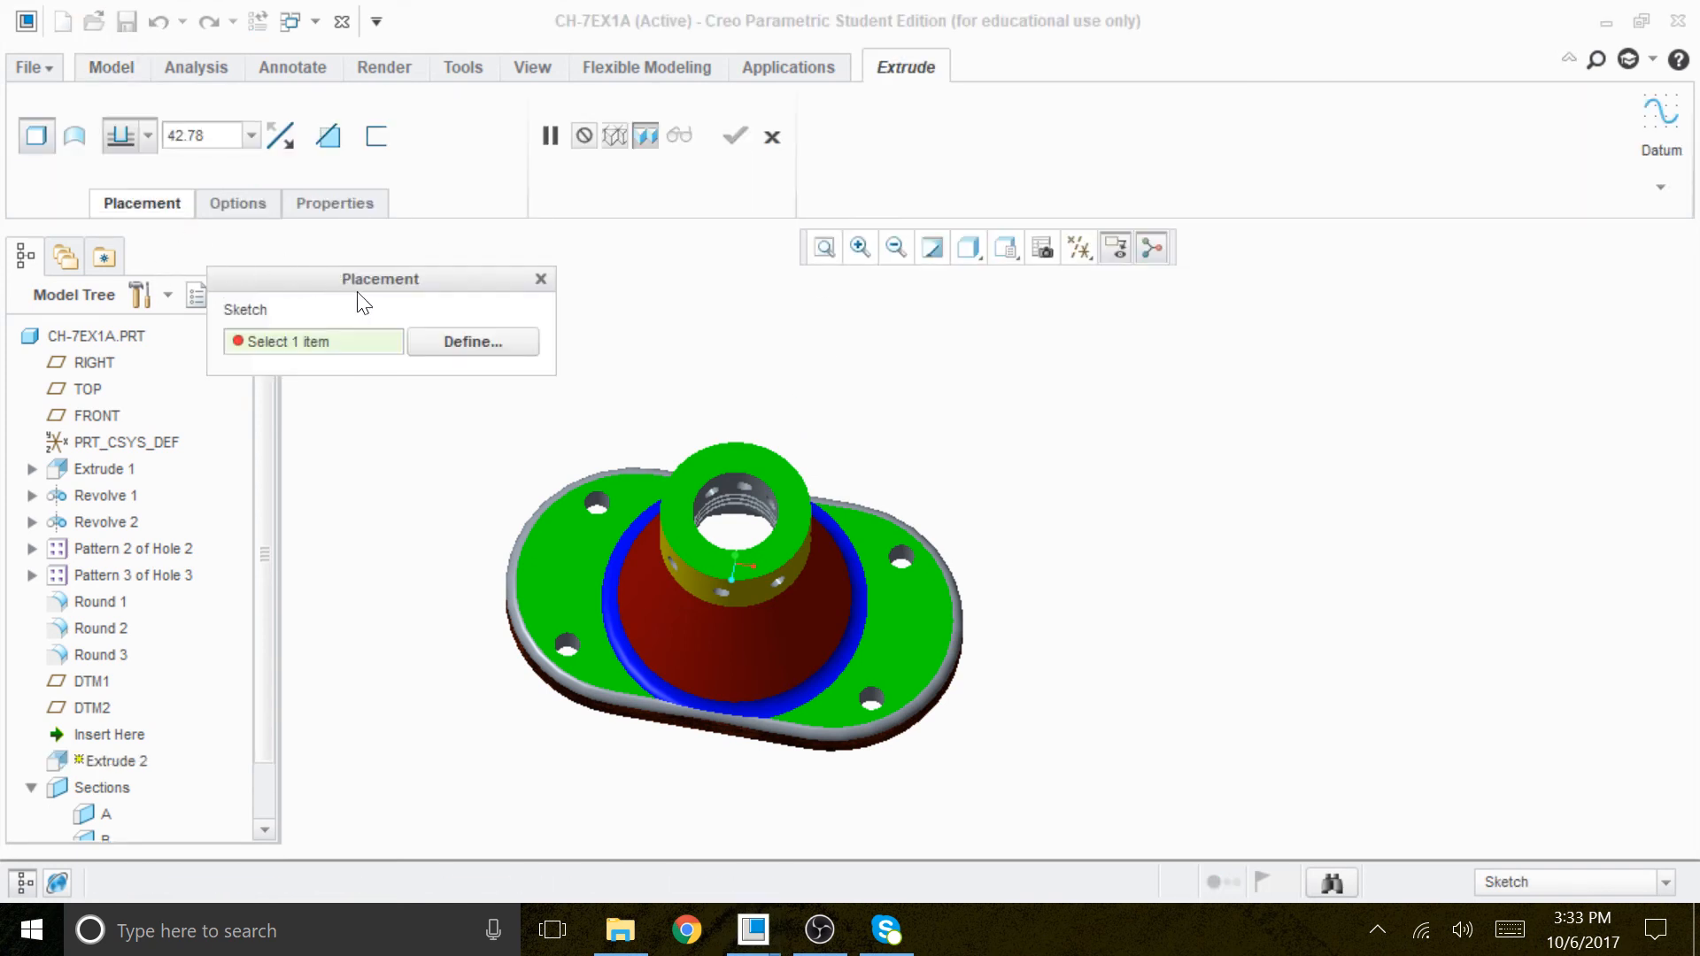
left_click(469, 339)
left_click(775, 472)
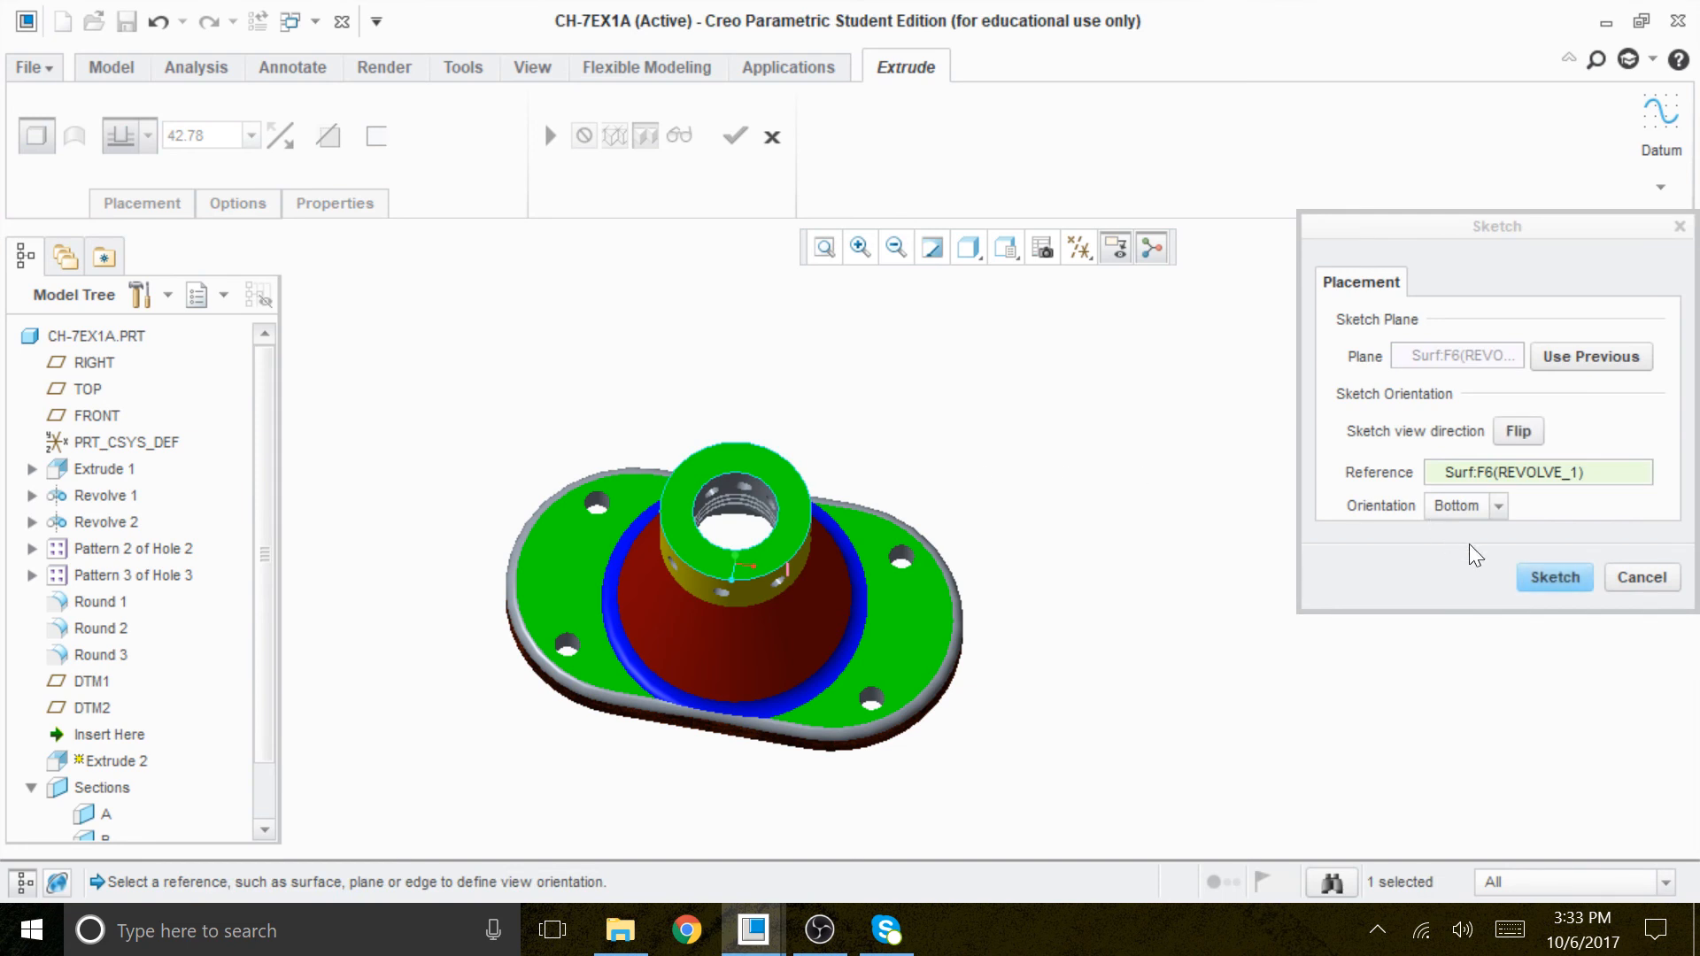
left_click(1555, 577)
Orient the view parallel to the sketch plane and set the display style to No Hidden.
left_click(1085, 255)
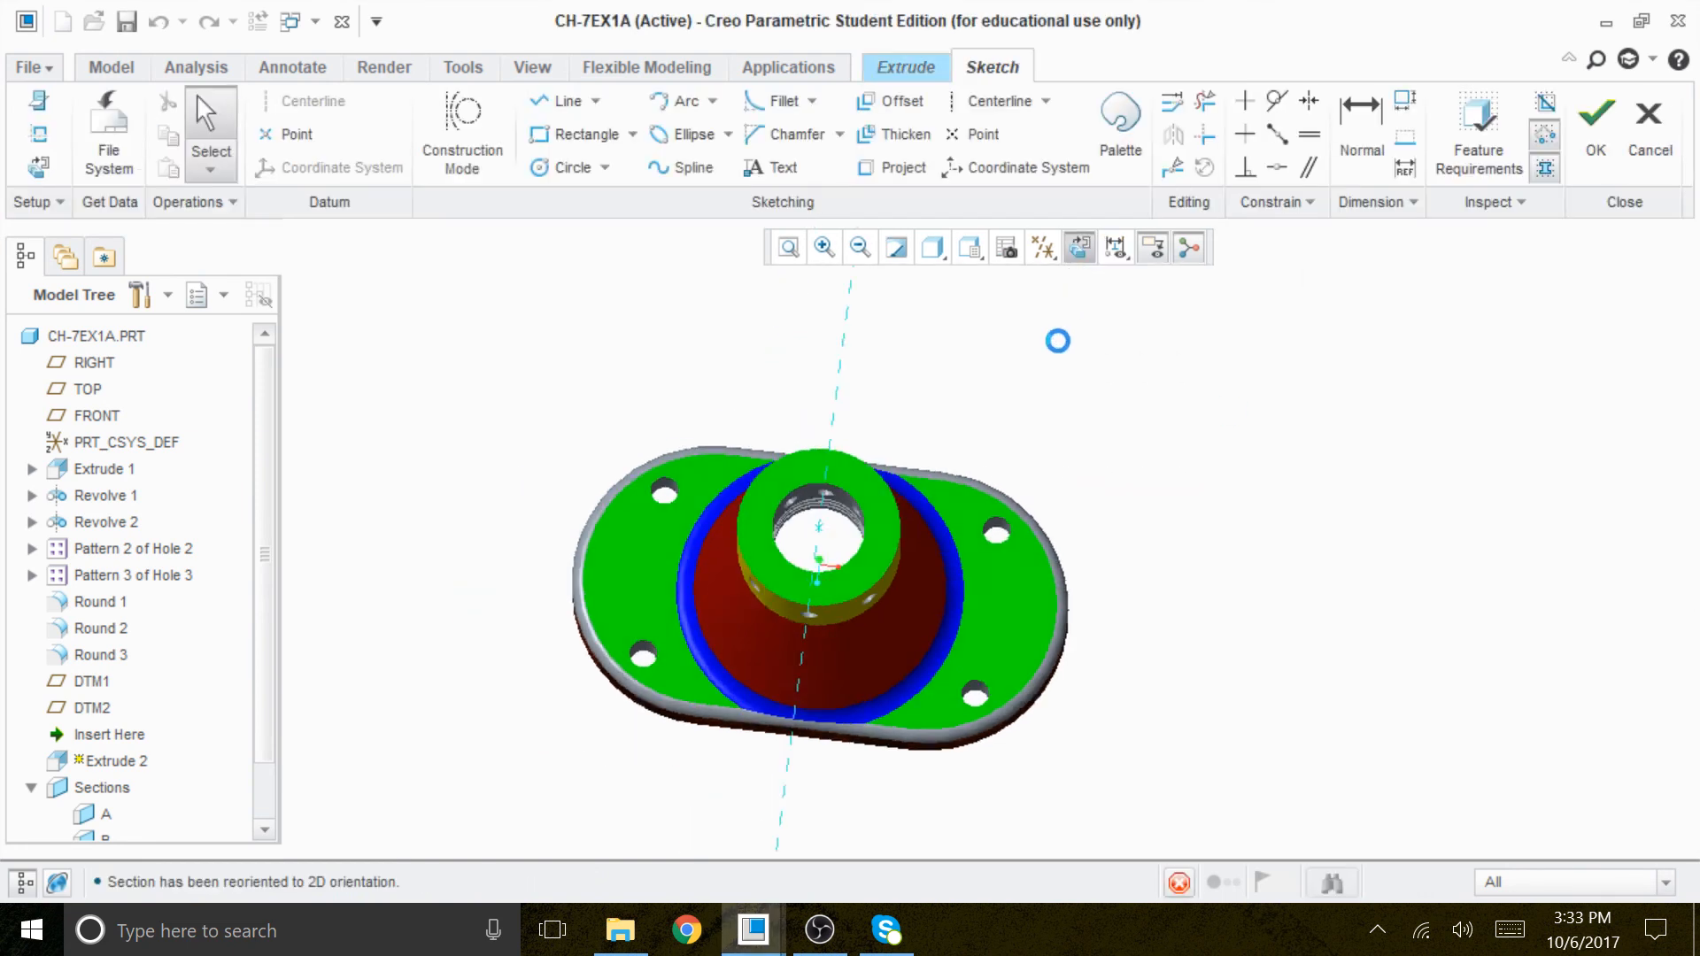
left_click(932, 249)
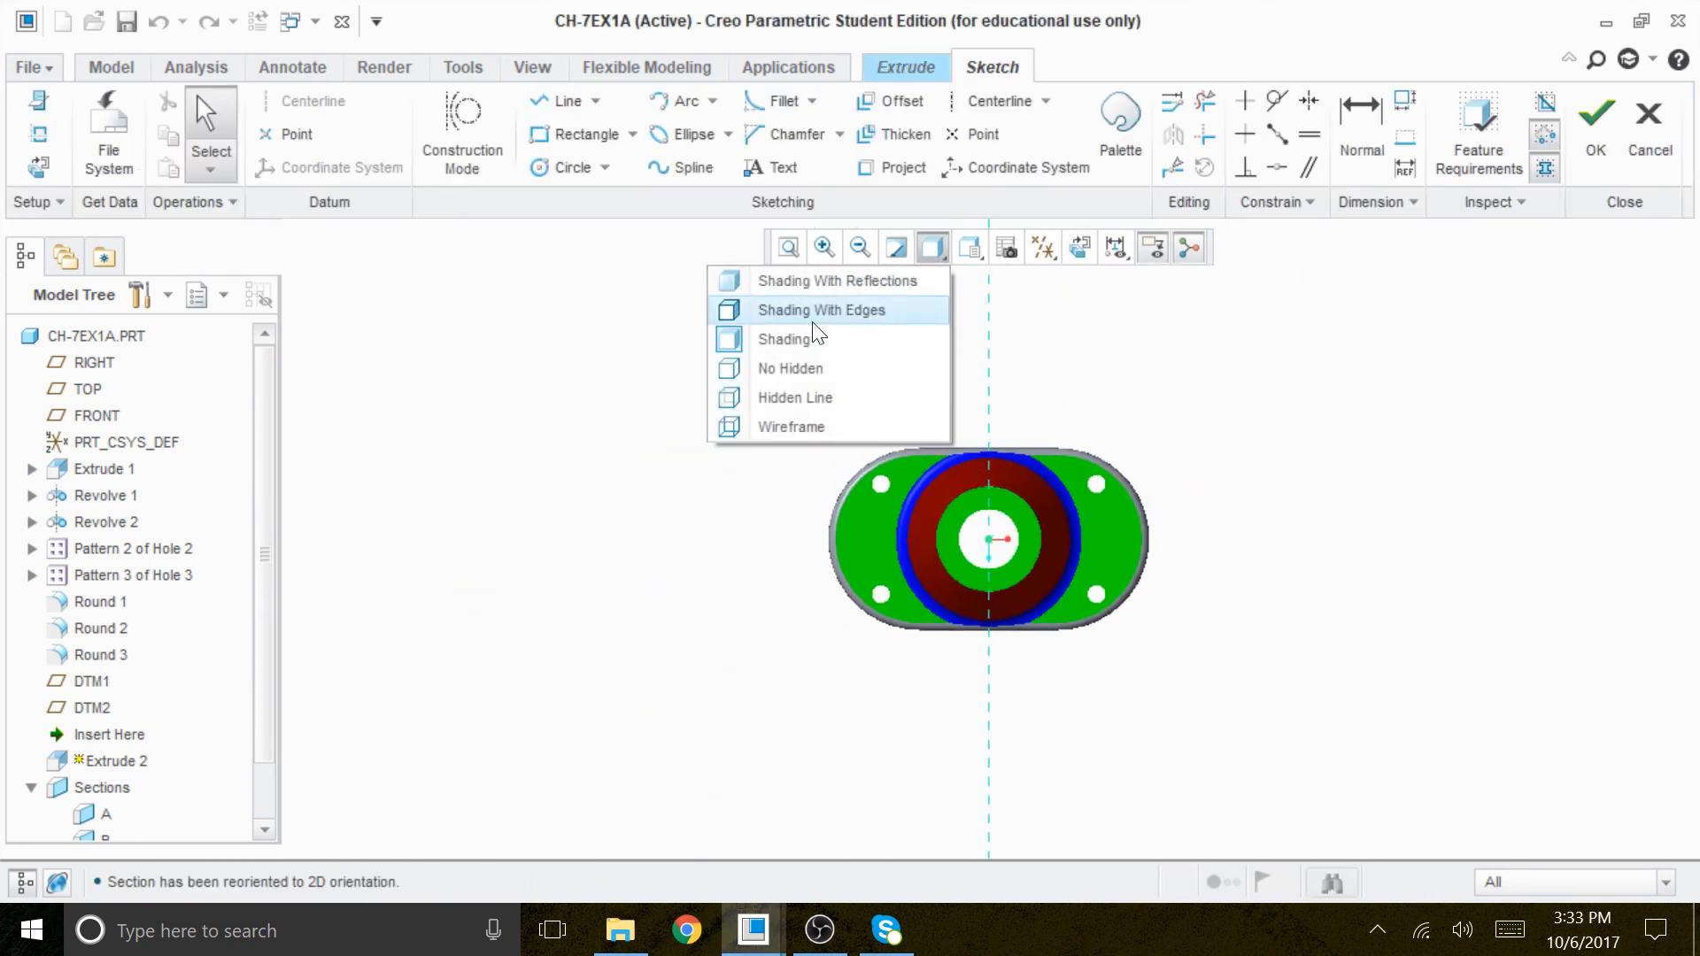
left_click(796, 368)
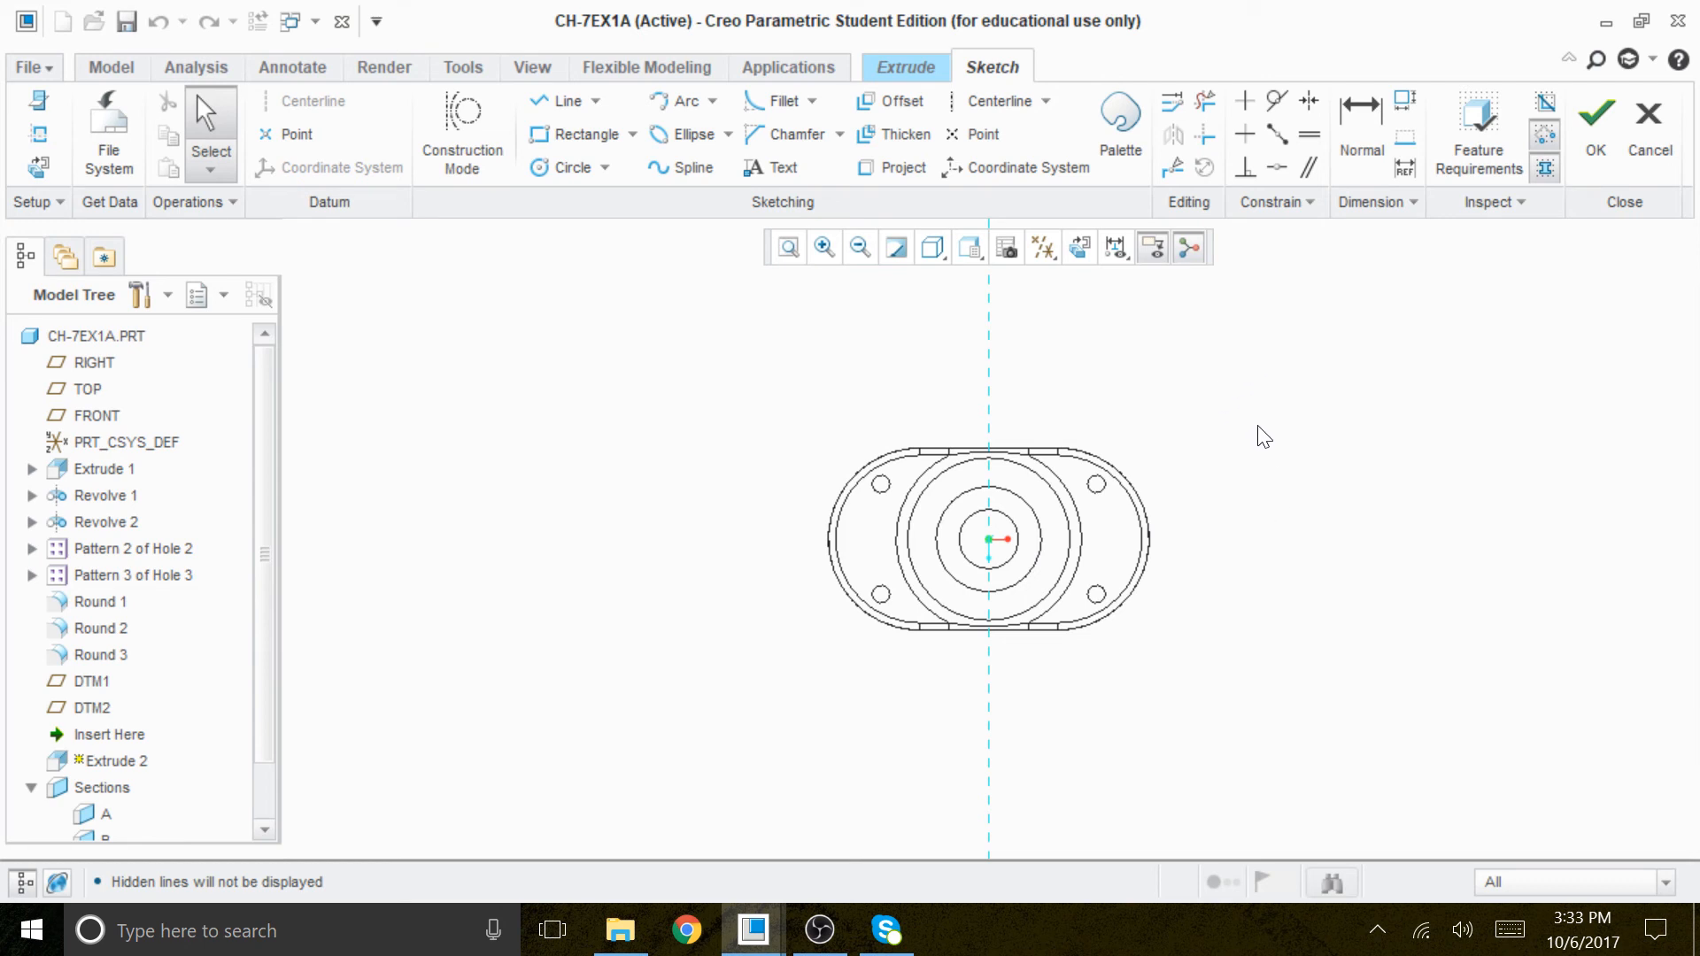
Add the outer edge of the boss's top face as a sketch reference and solve the references.
right_click(1367, 375)
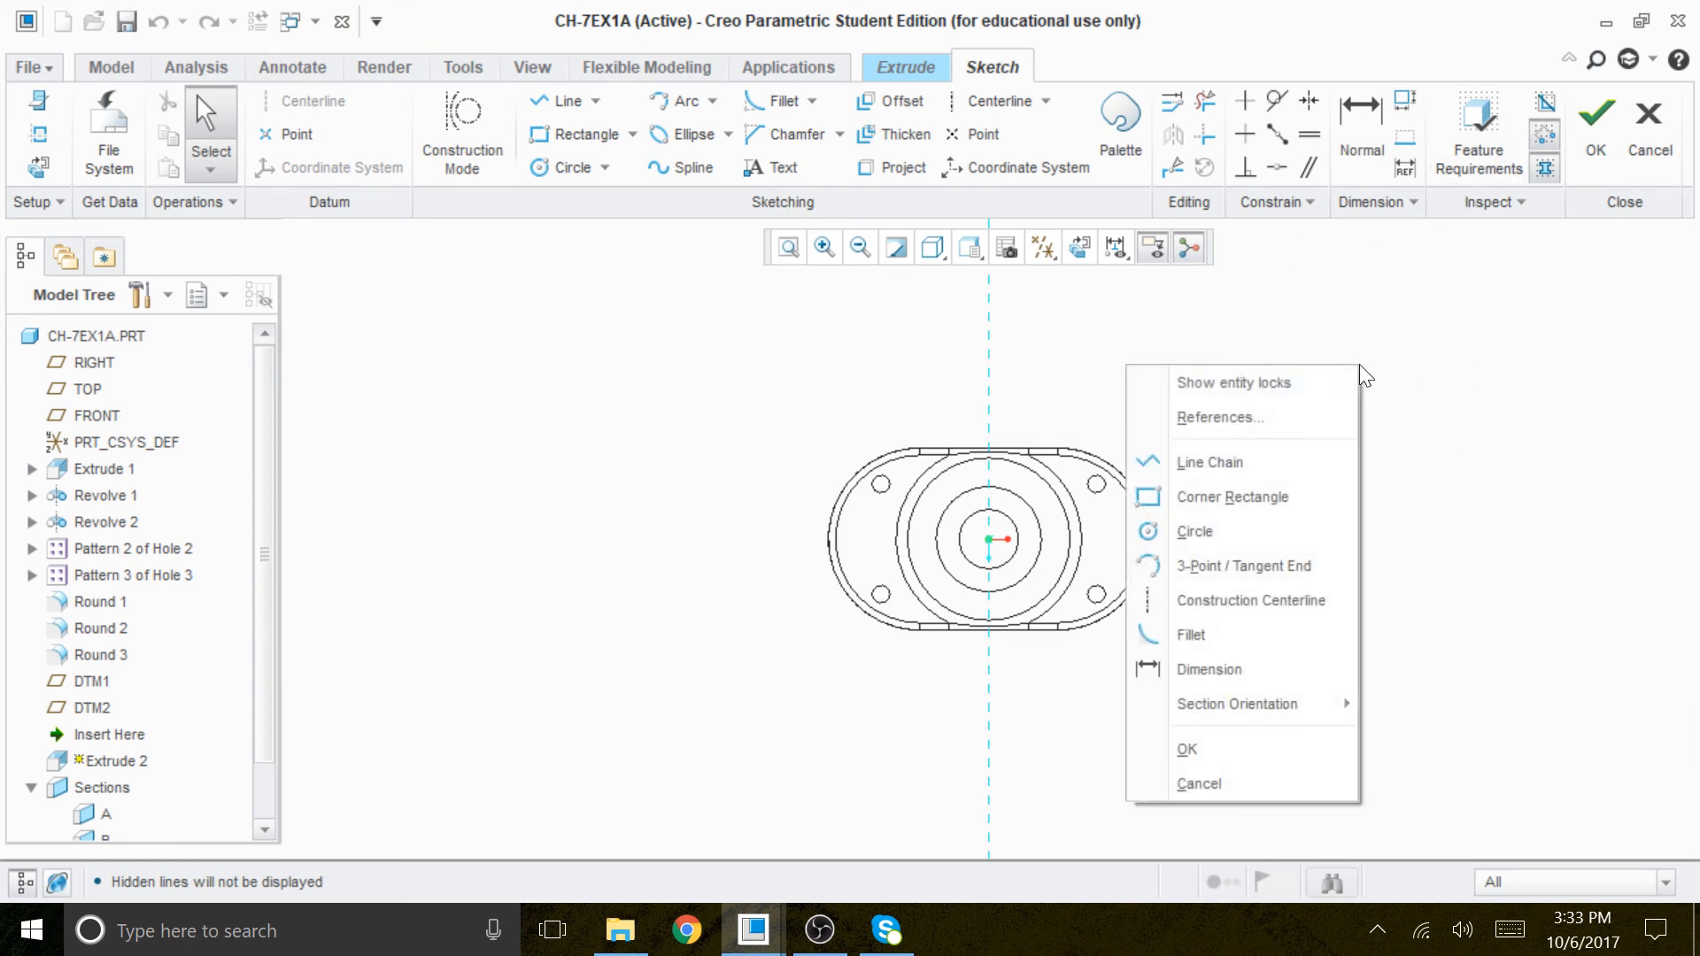
left_click(1248, 419)
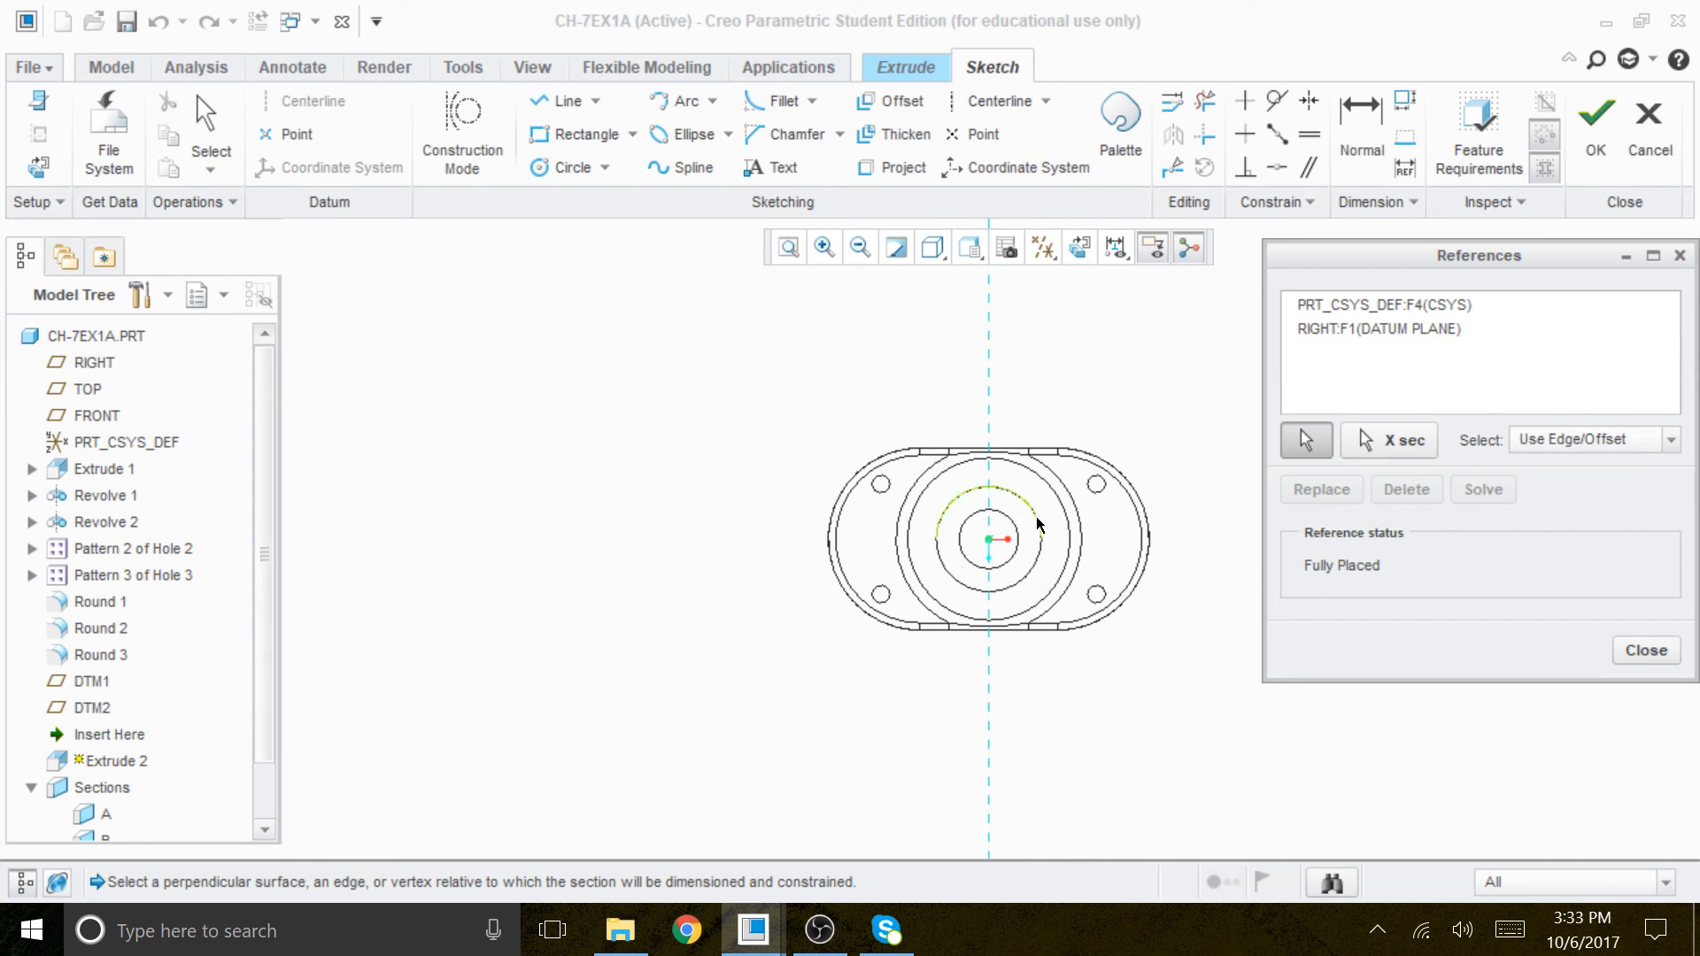
left_click(1041, 523)
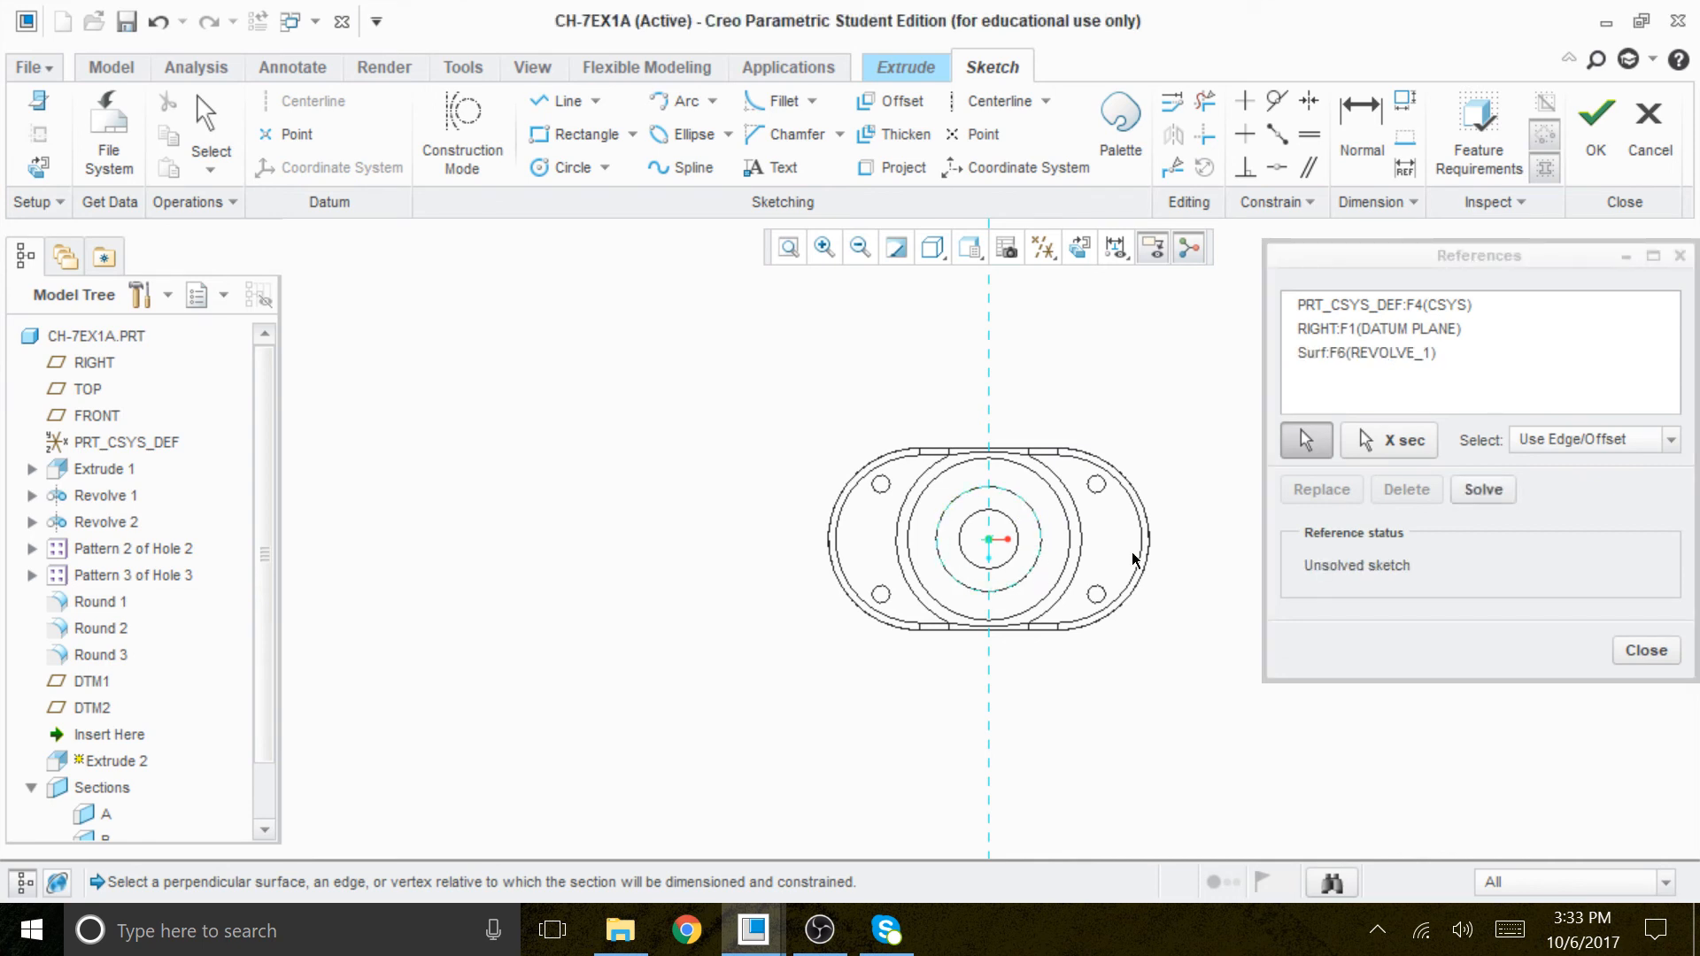
left_click(1483, 489)
left_click(1645, 649)
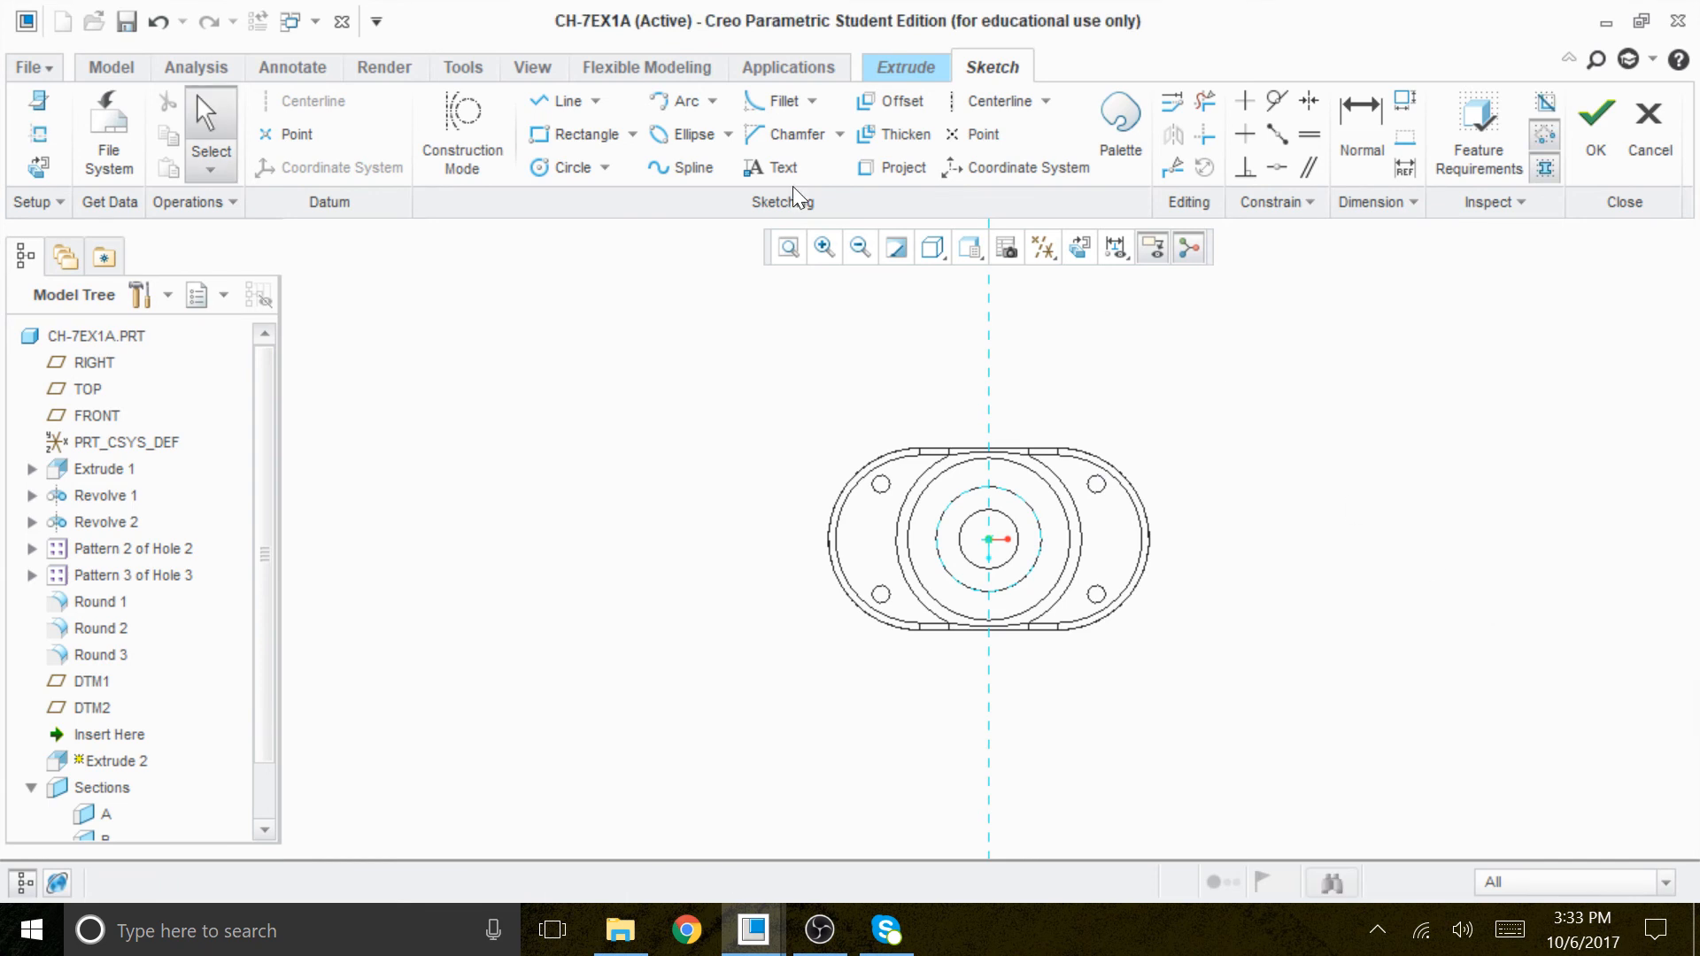
Sketch a circle of about 57.6 diameter centered on the bore, outside the boss's outer edge.
left_click(585, 168)
left_click(1001, 547)
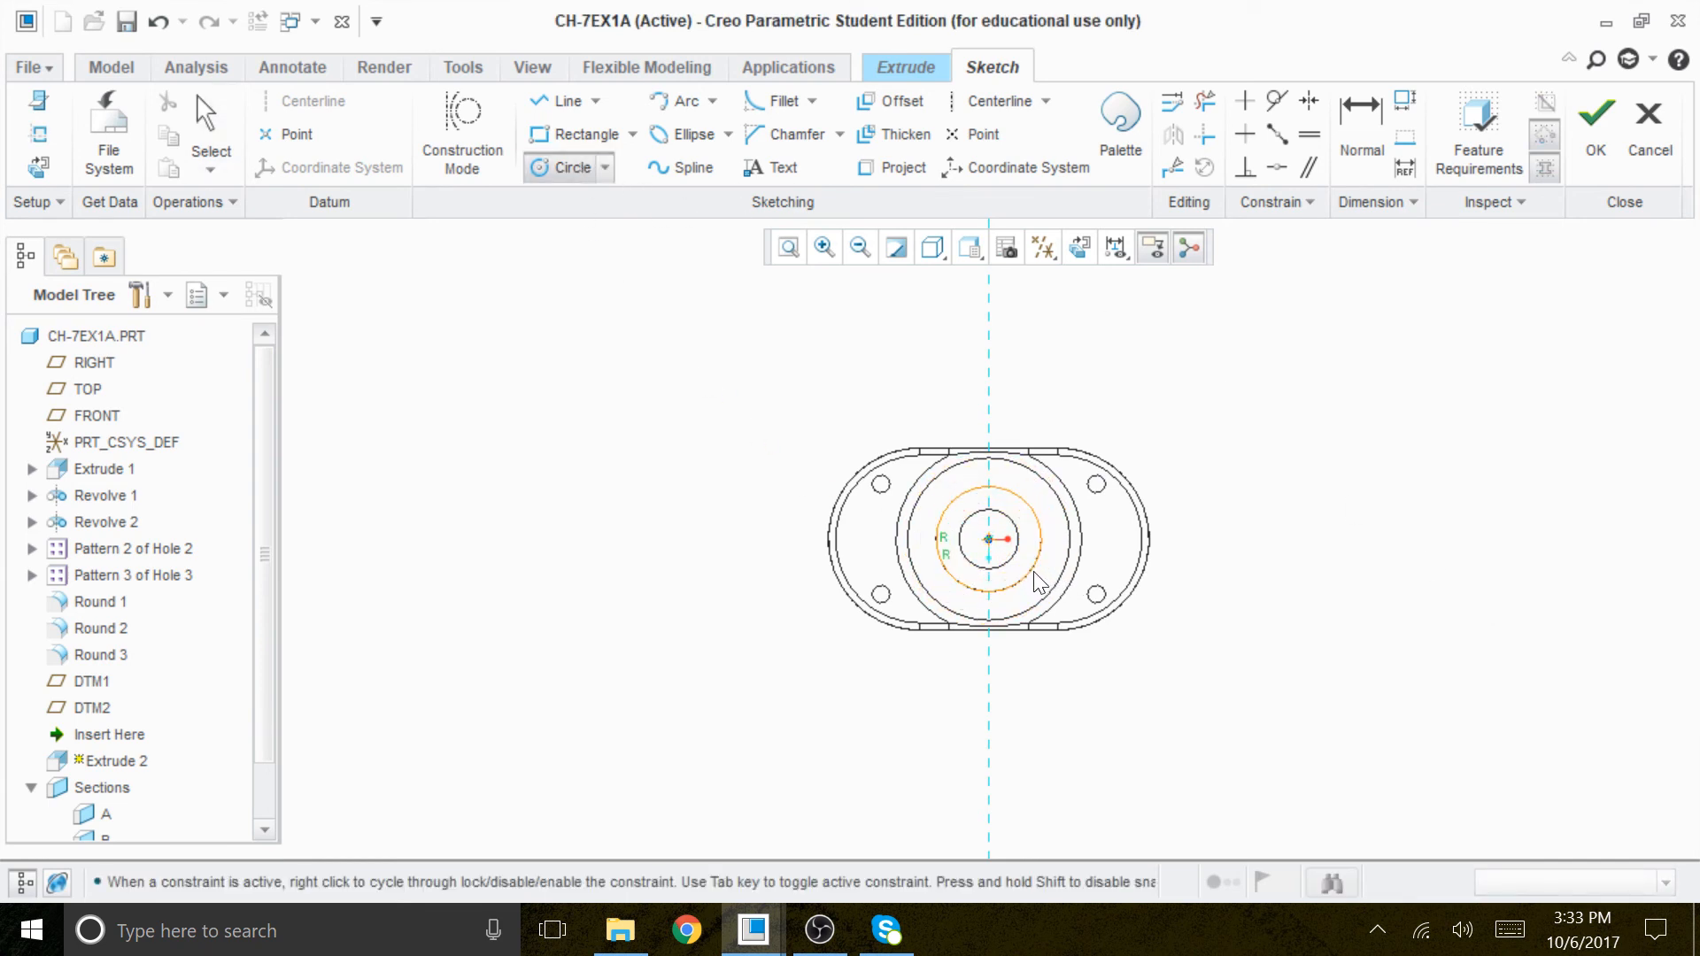
left_click(1048, 579)
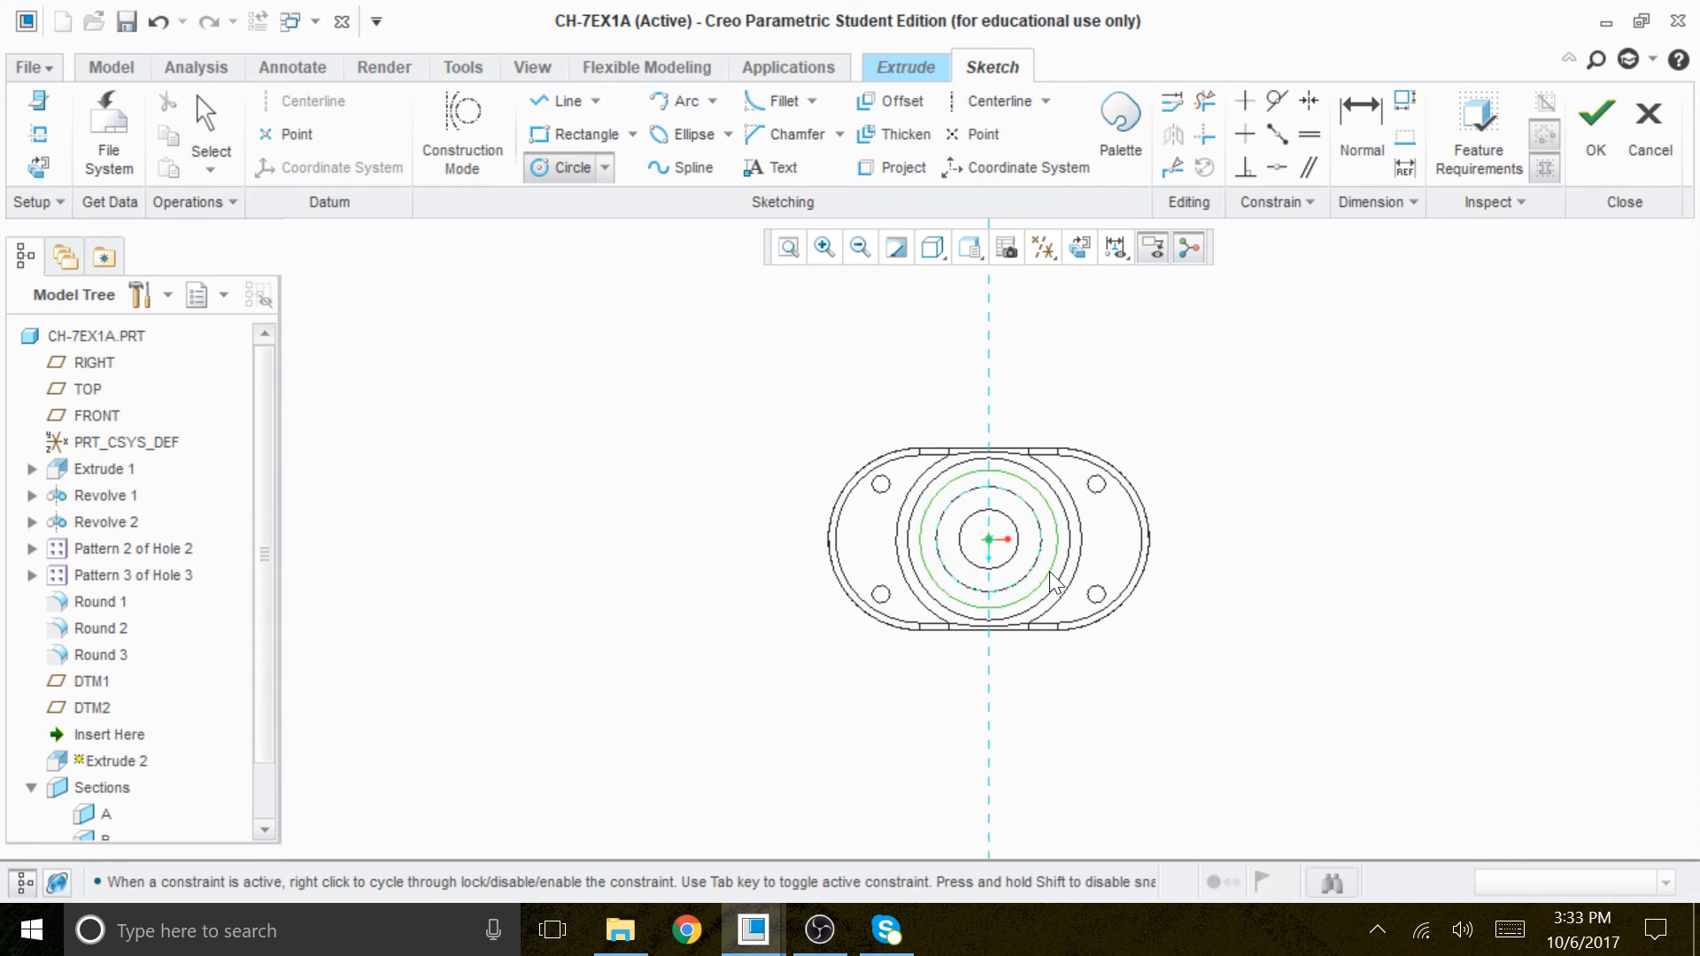
scroll(1011, 444, "down", 1)
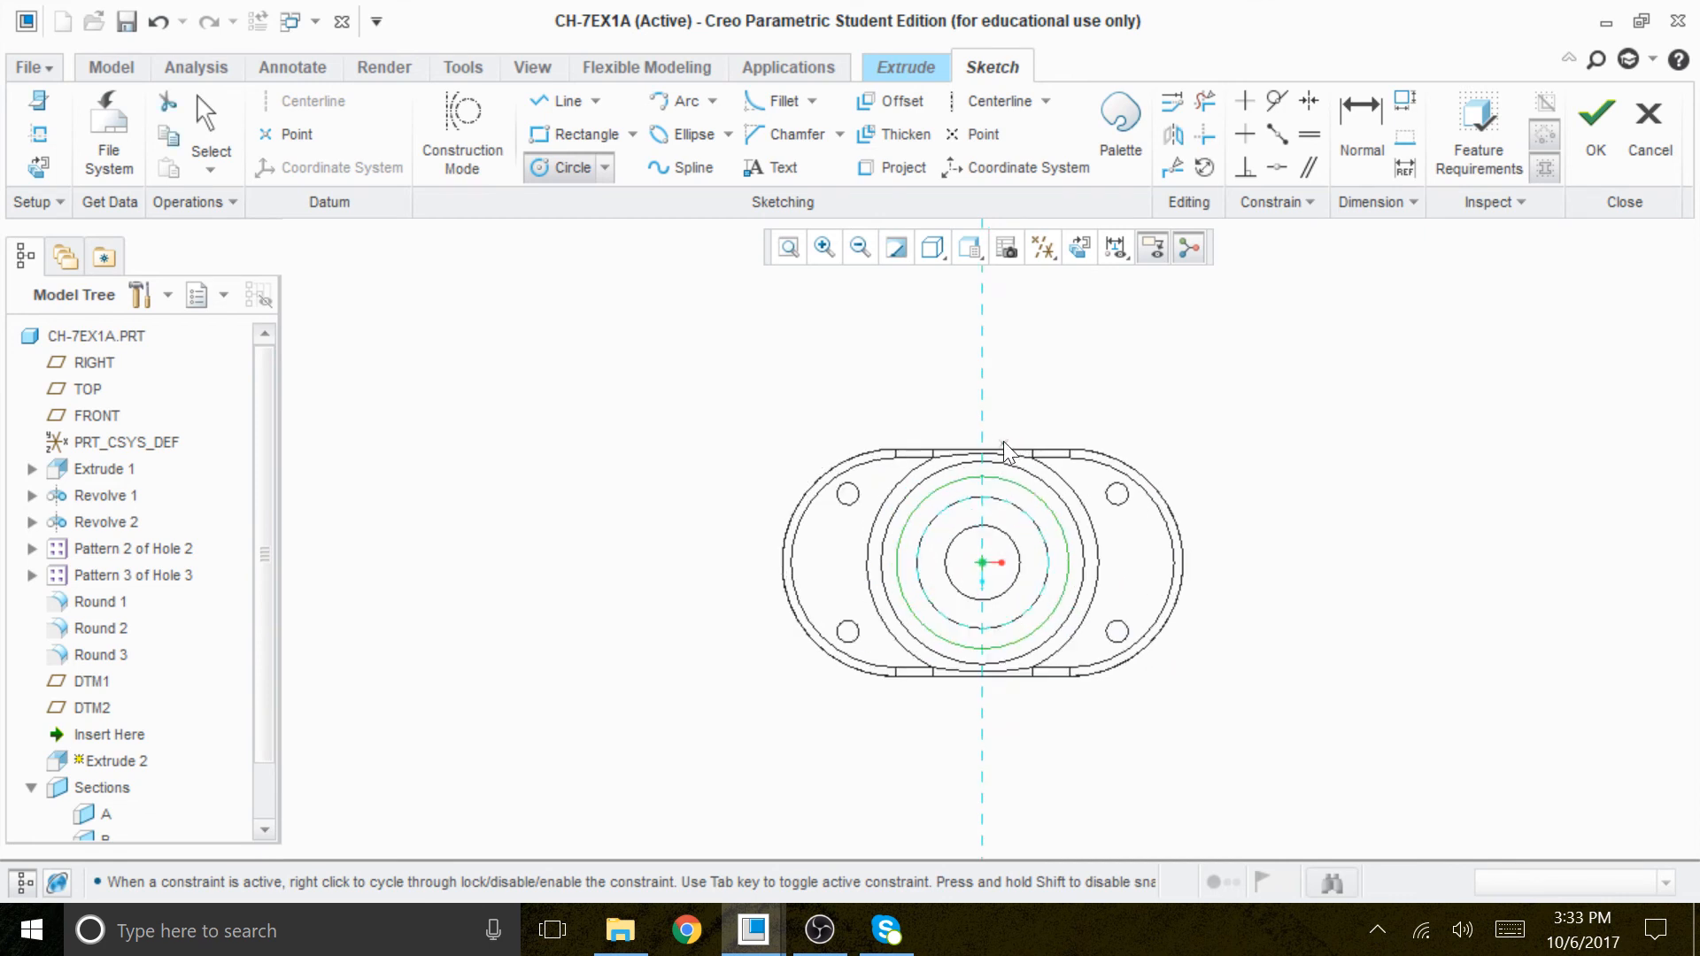
scroll(1012, 444, "down", 1)
middle_click(1264, 396)
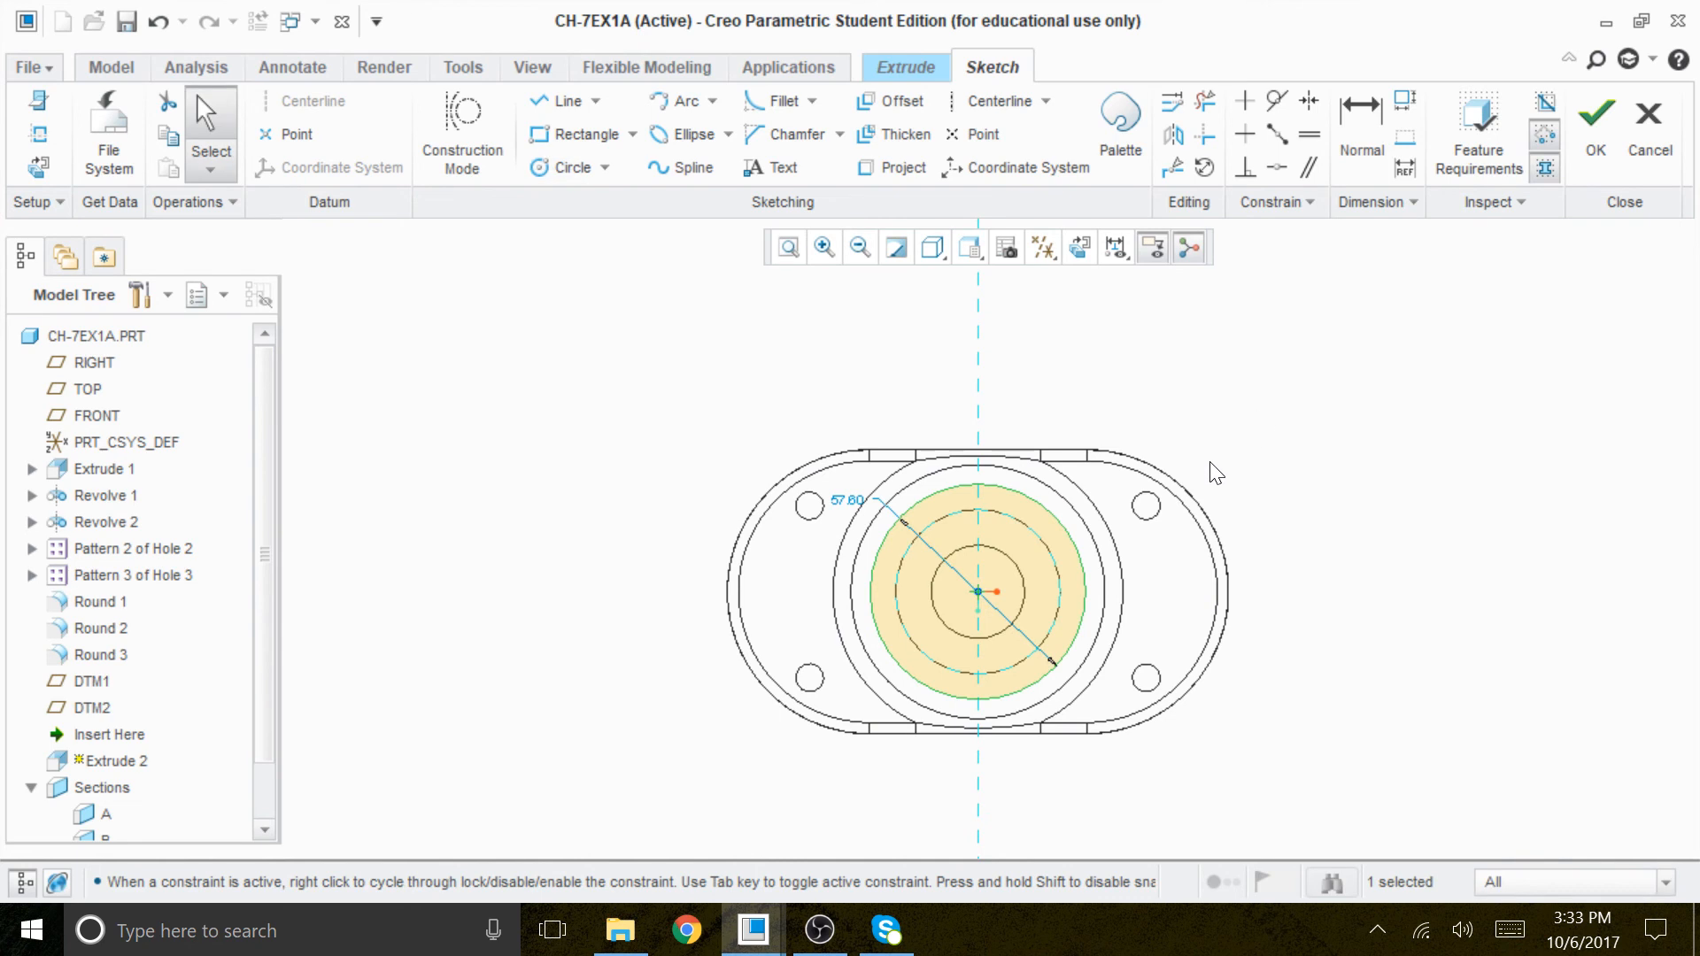
Convert the sketched circle around the bore to construction geometry and set its diameter to 35.
right_click(1043, 513)
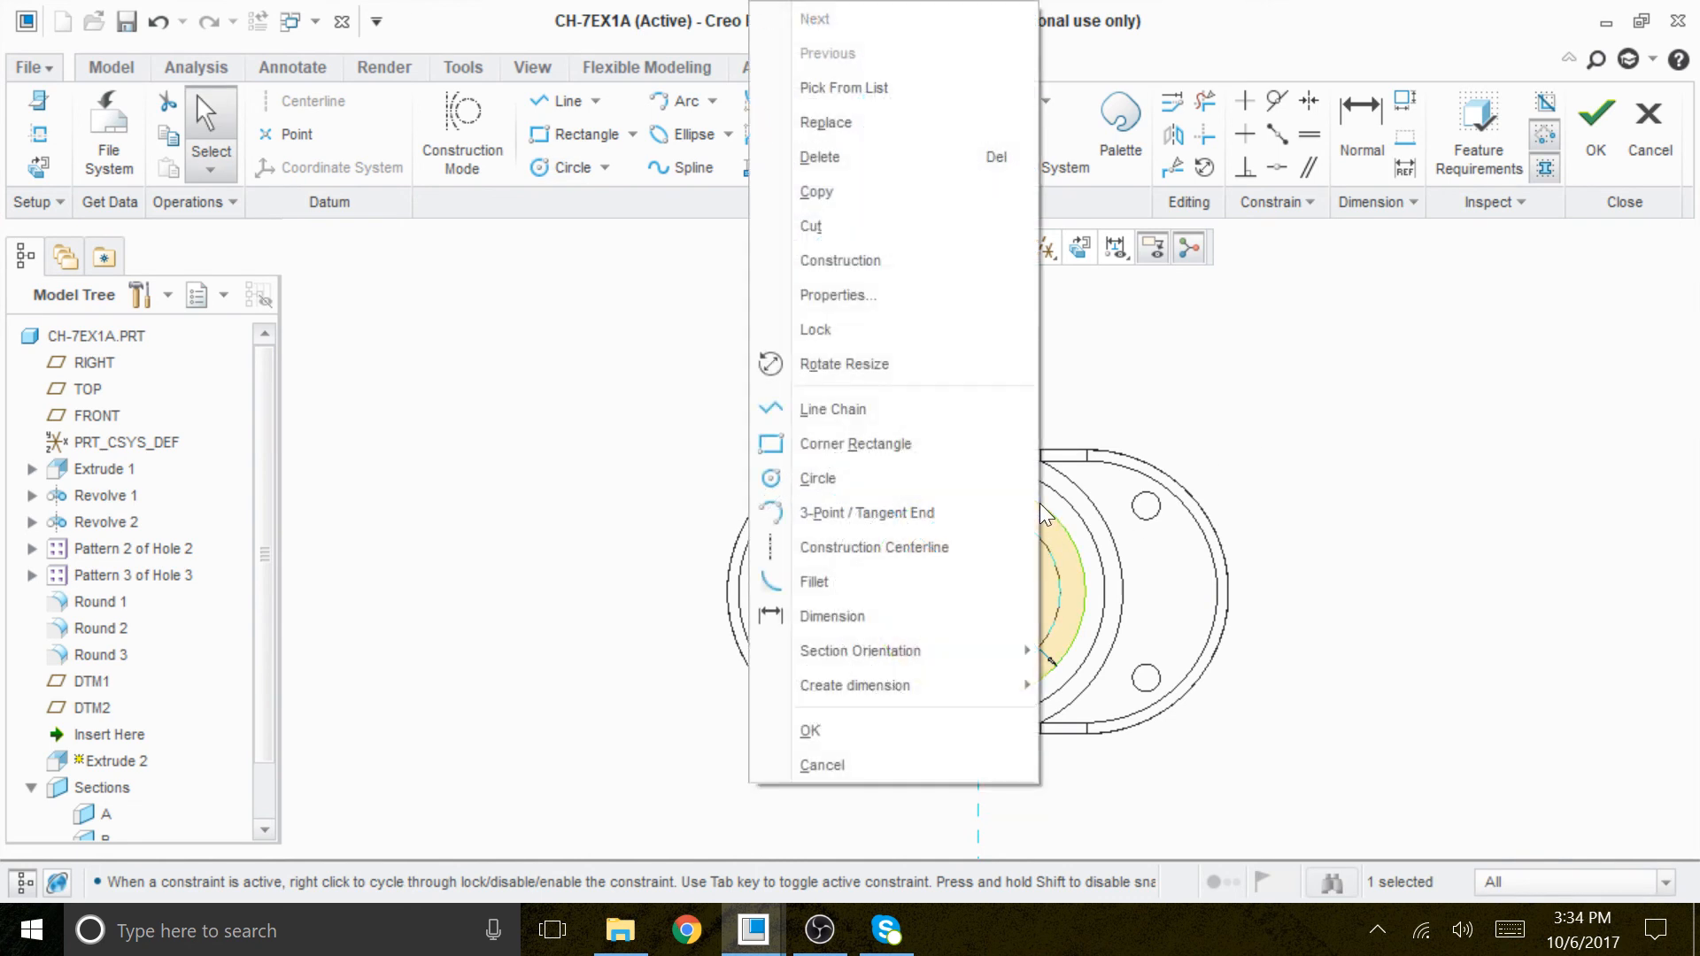
left_click(897, 260)
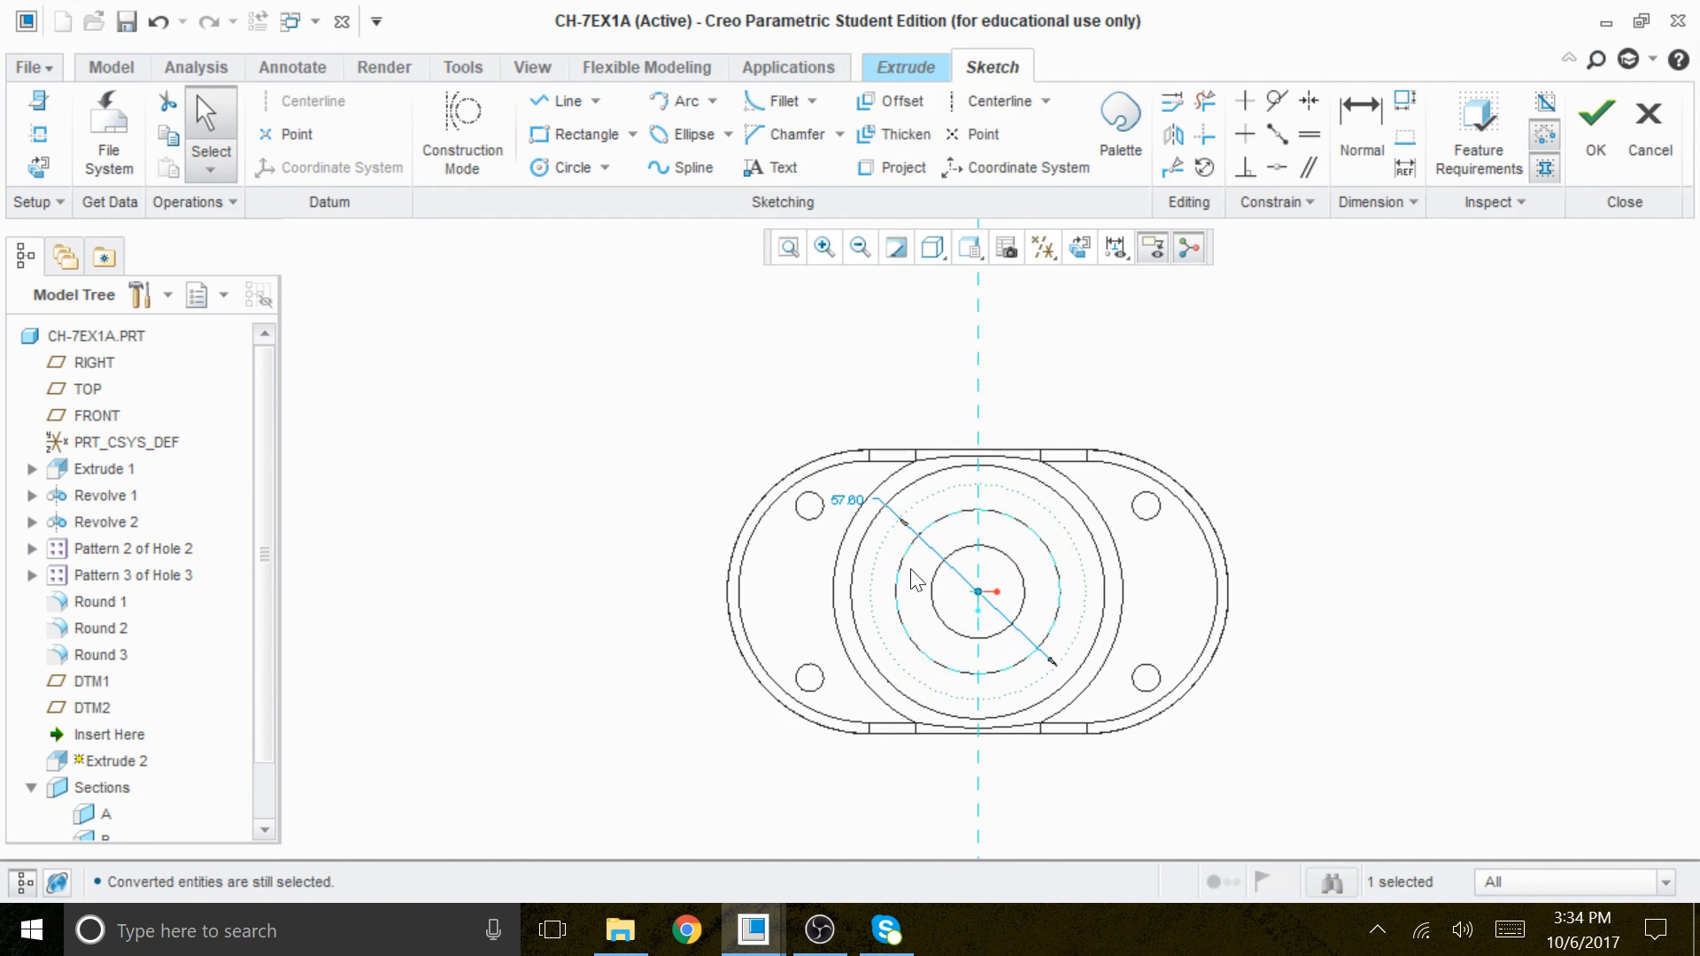
double_click(848, 500)
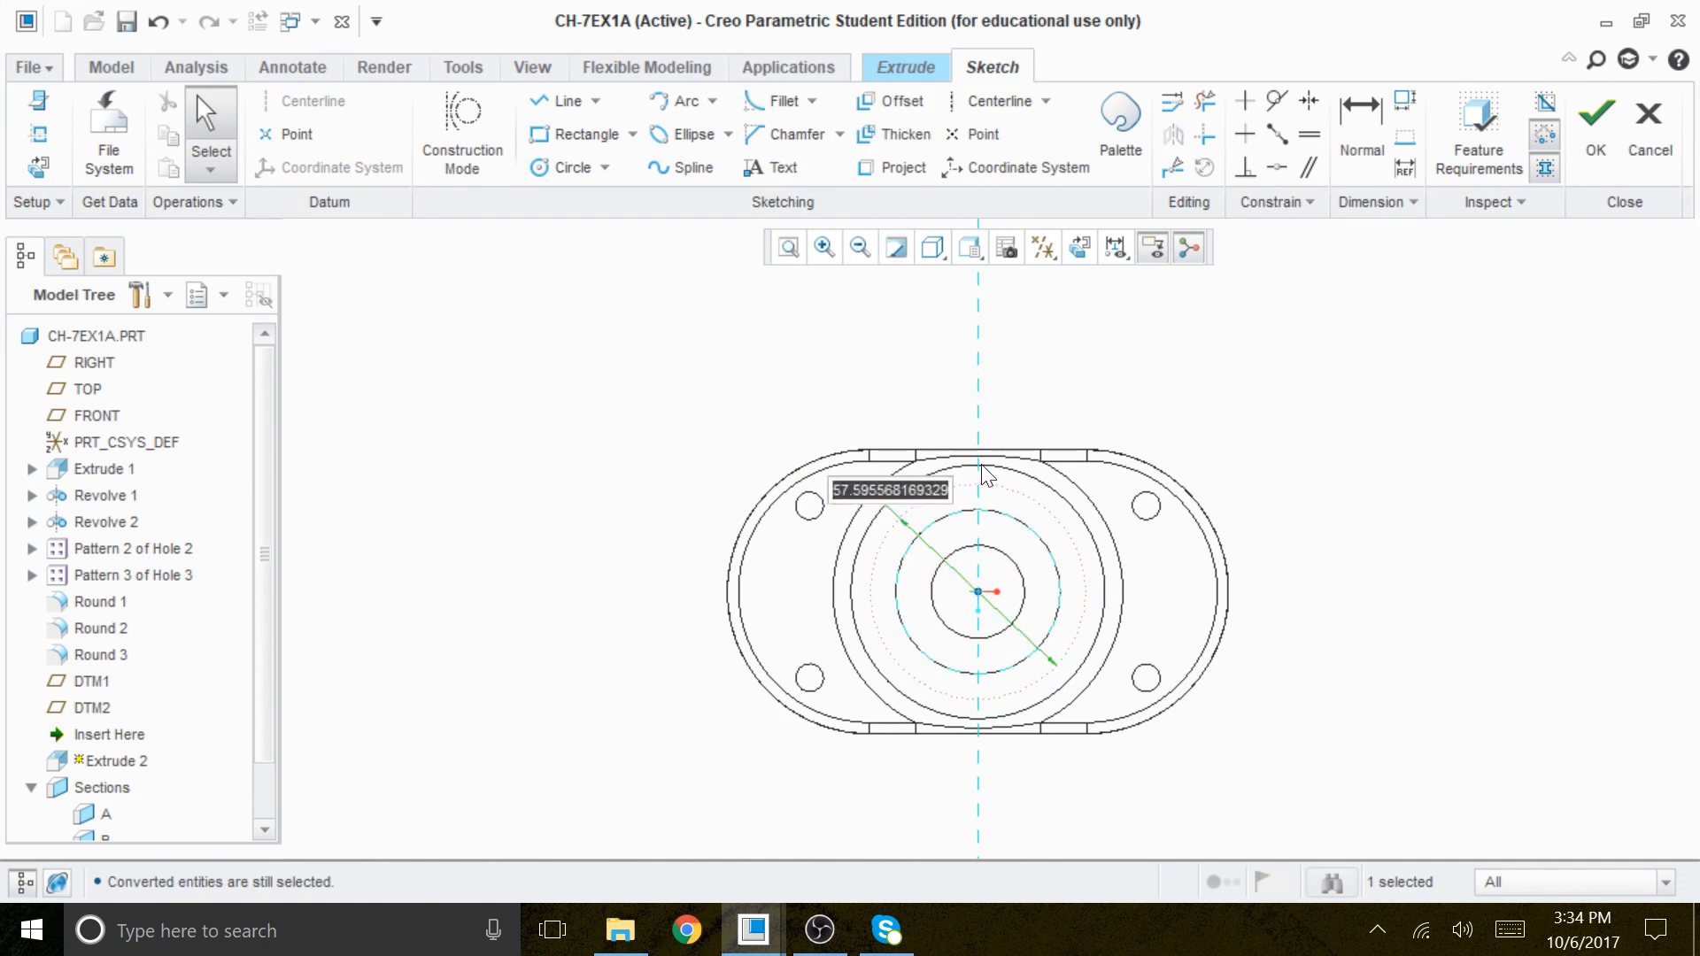
type("35")
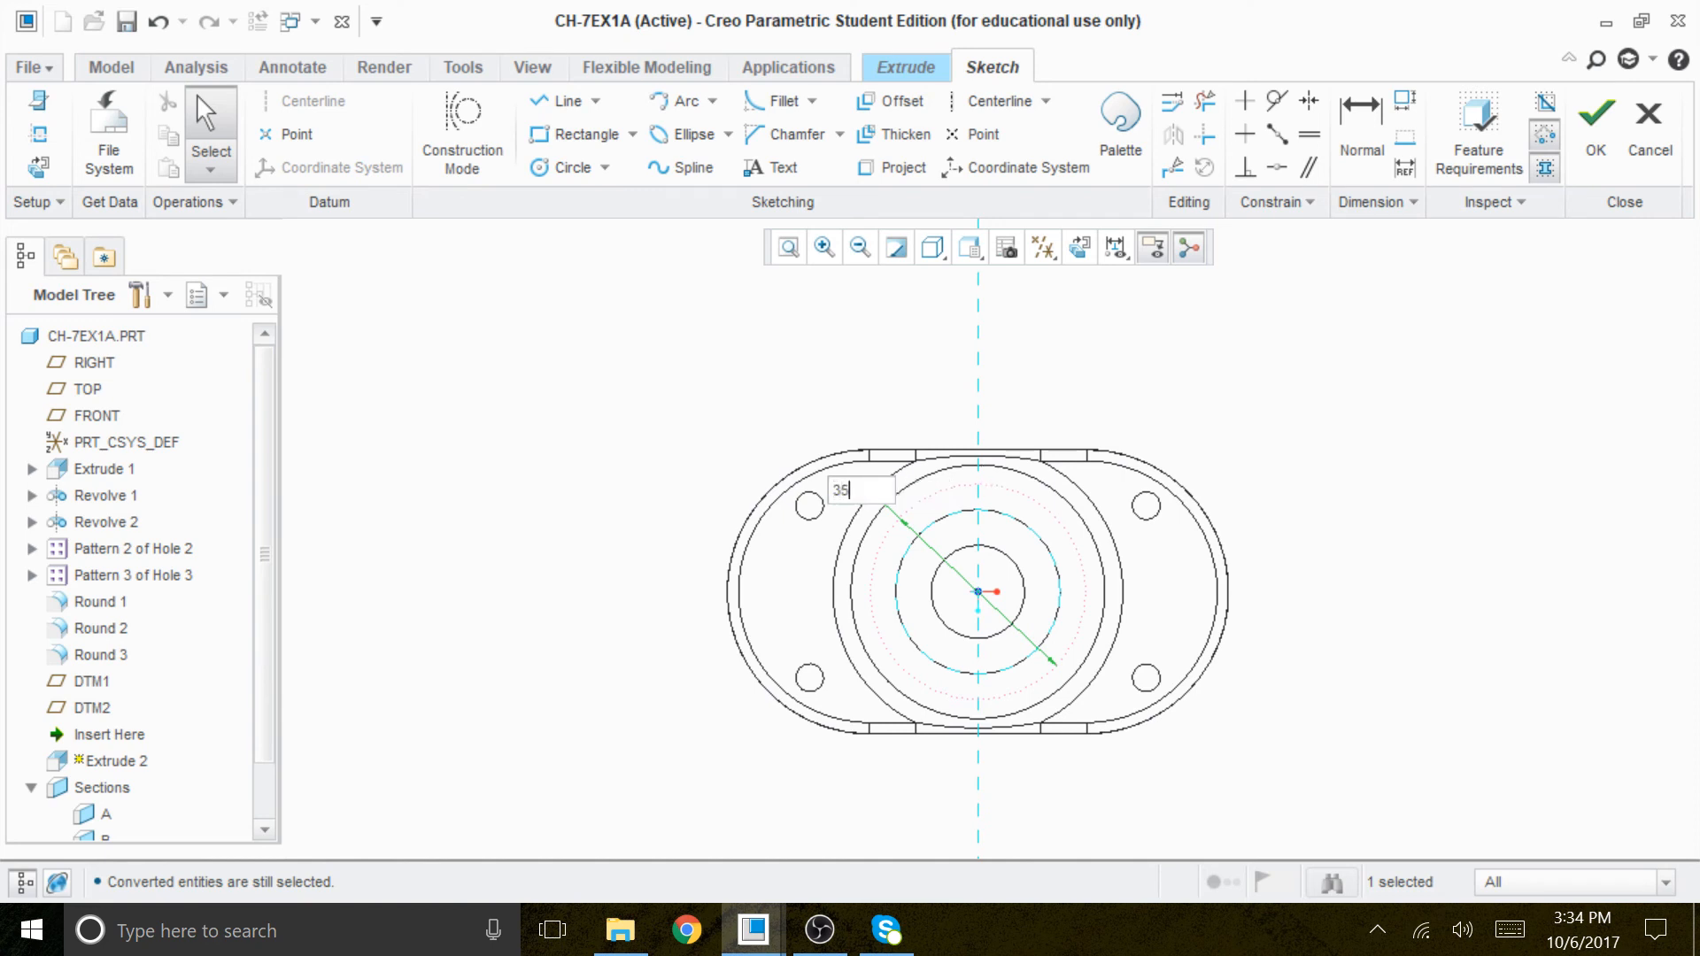
key("Return")
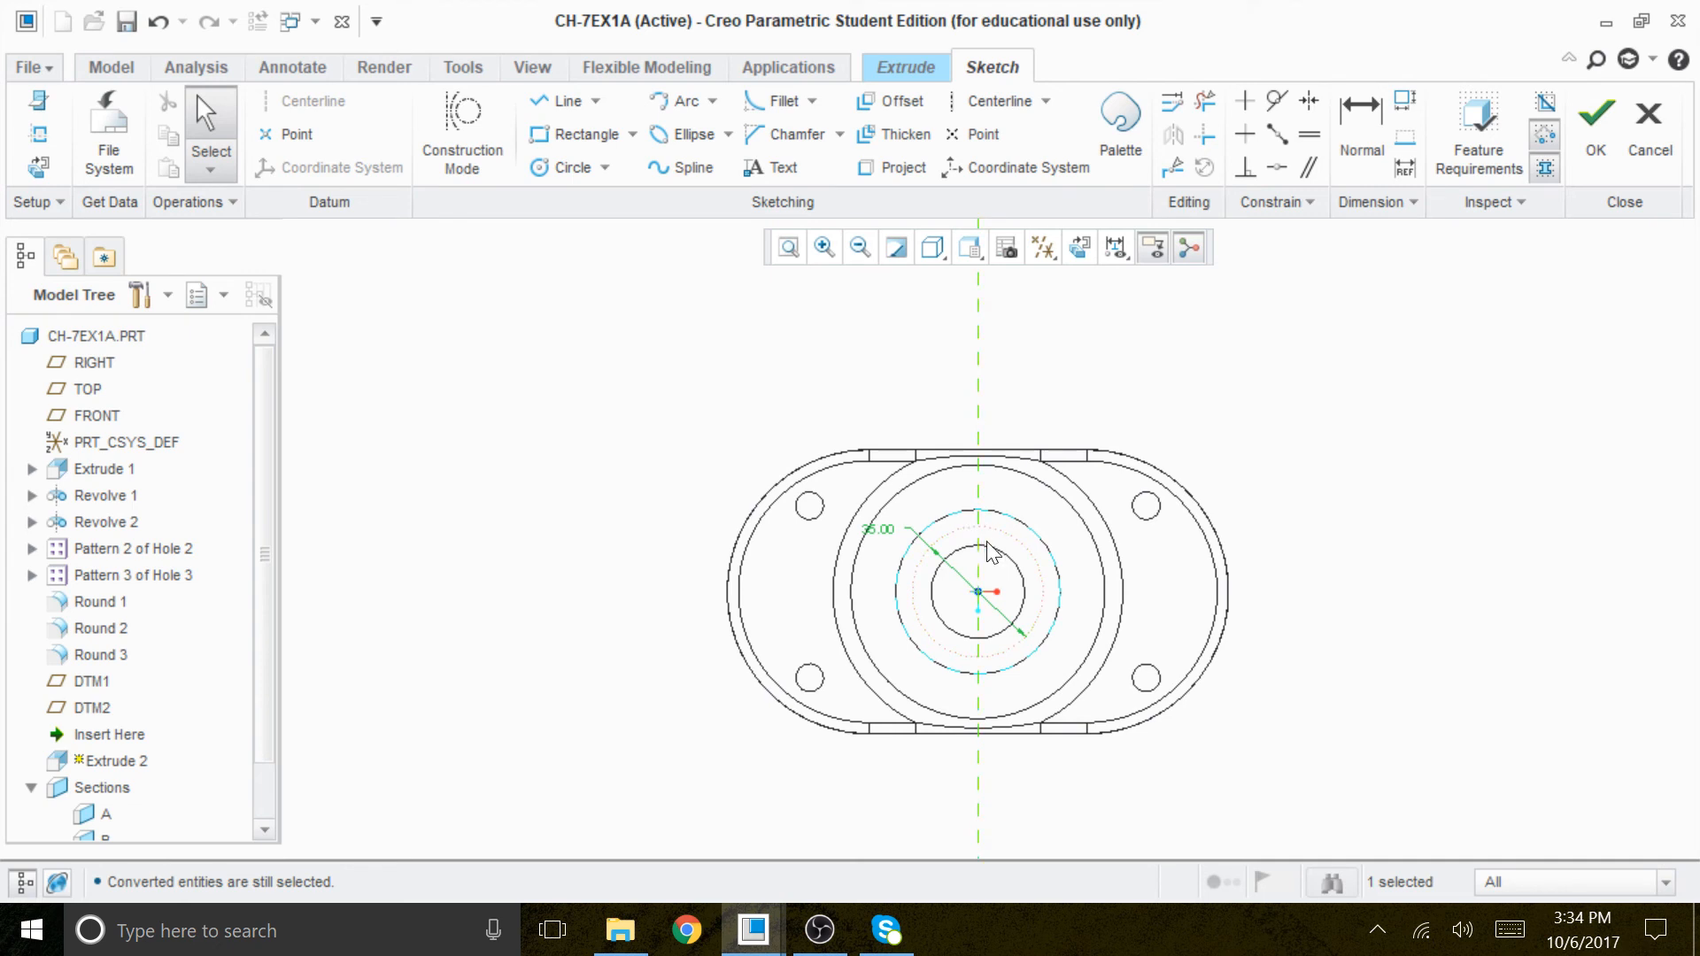
Sketch a small circle where the construction circle meets the vertical centerline above the bore and set its diameter to 5.
scroll(1053, 517, "up", 3)
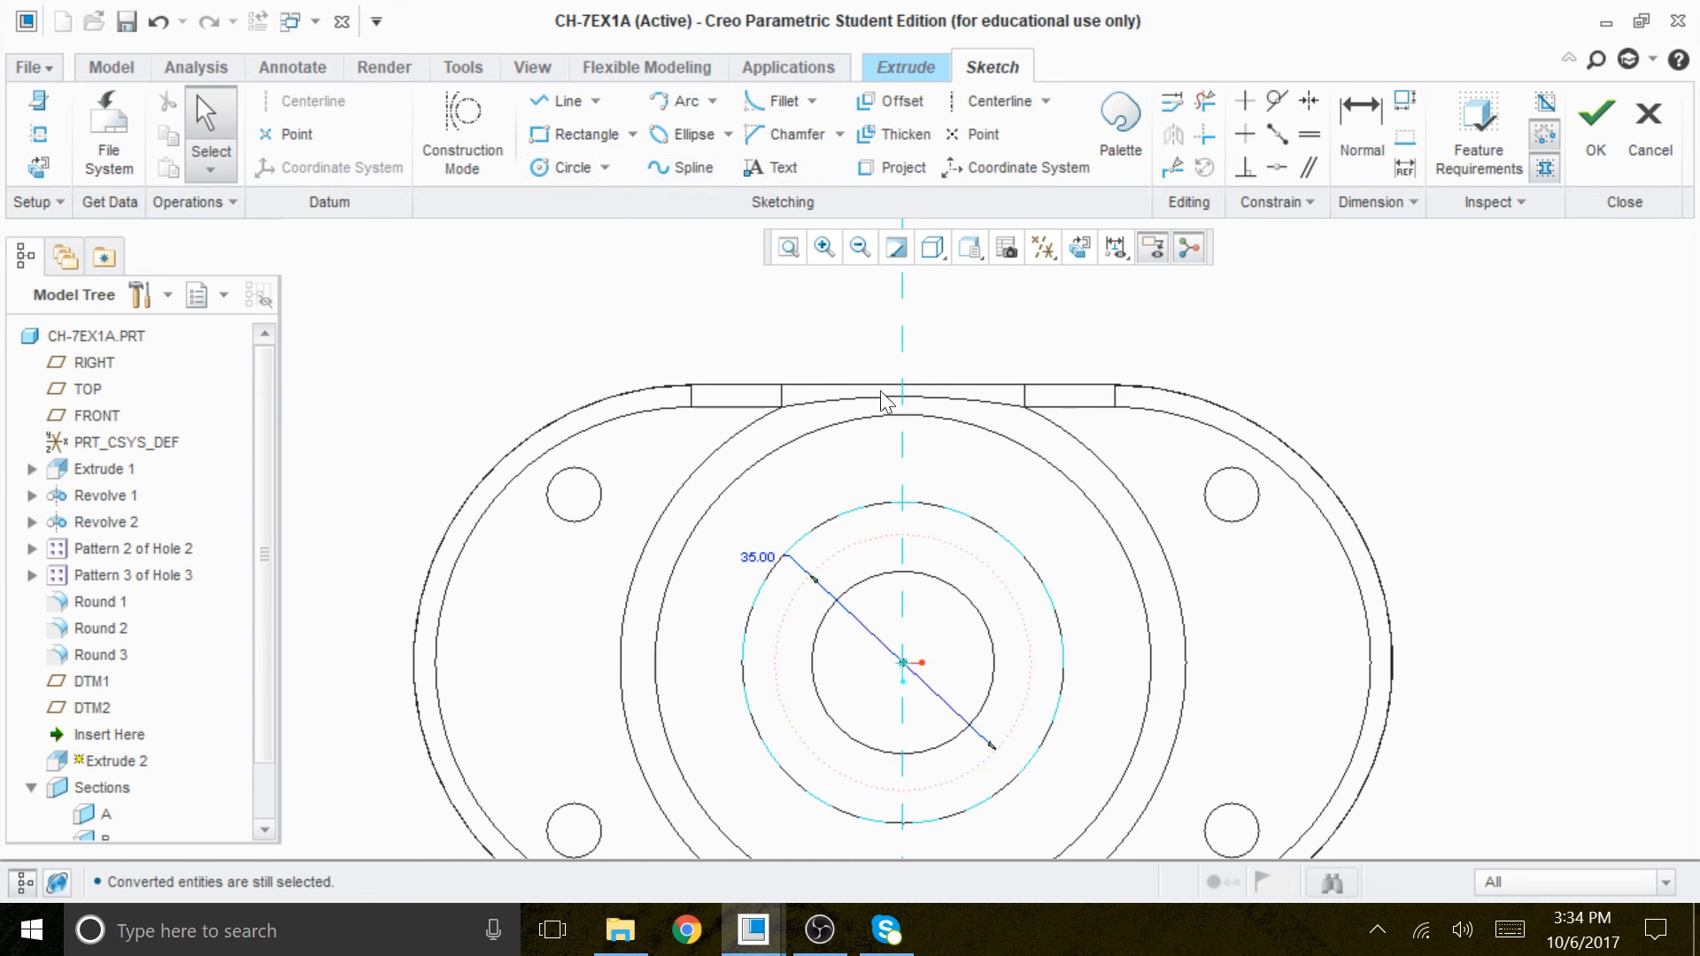
left_click(567, 170)
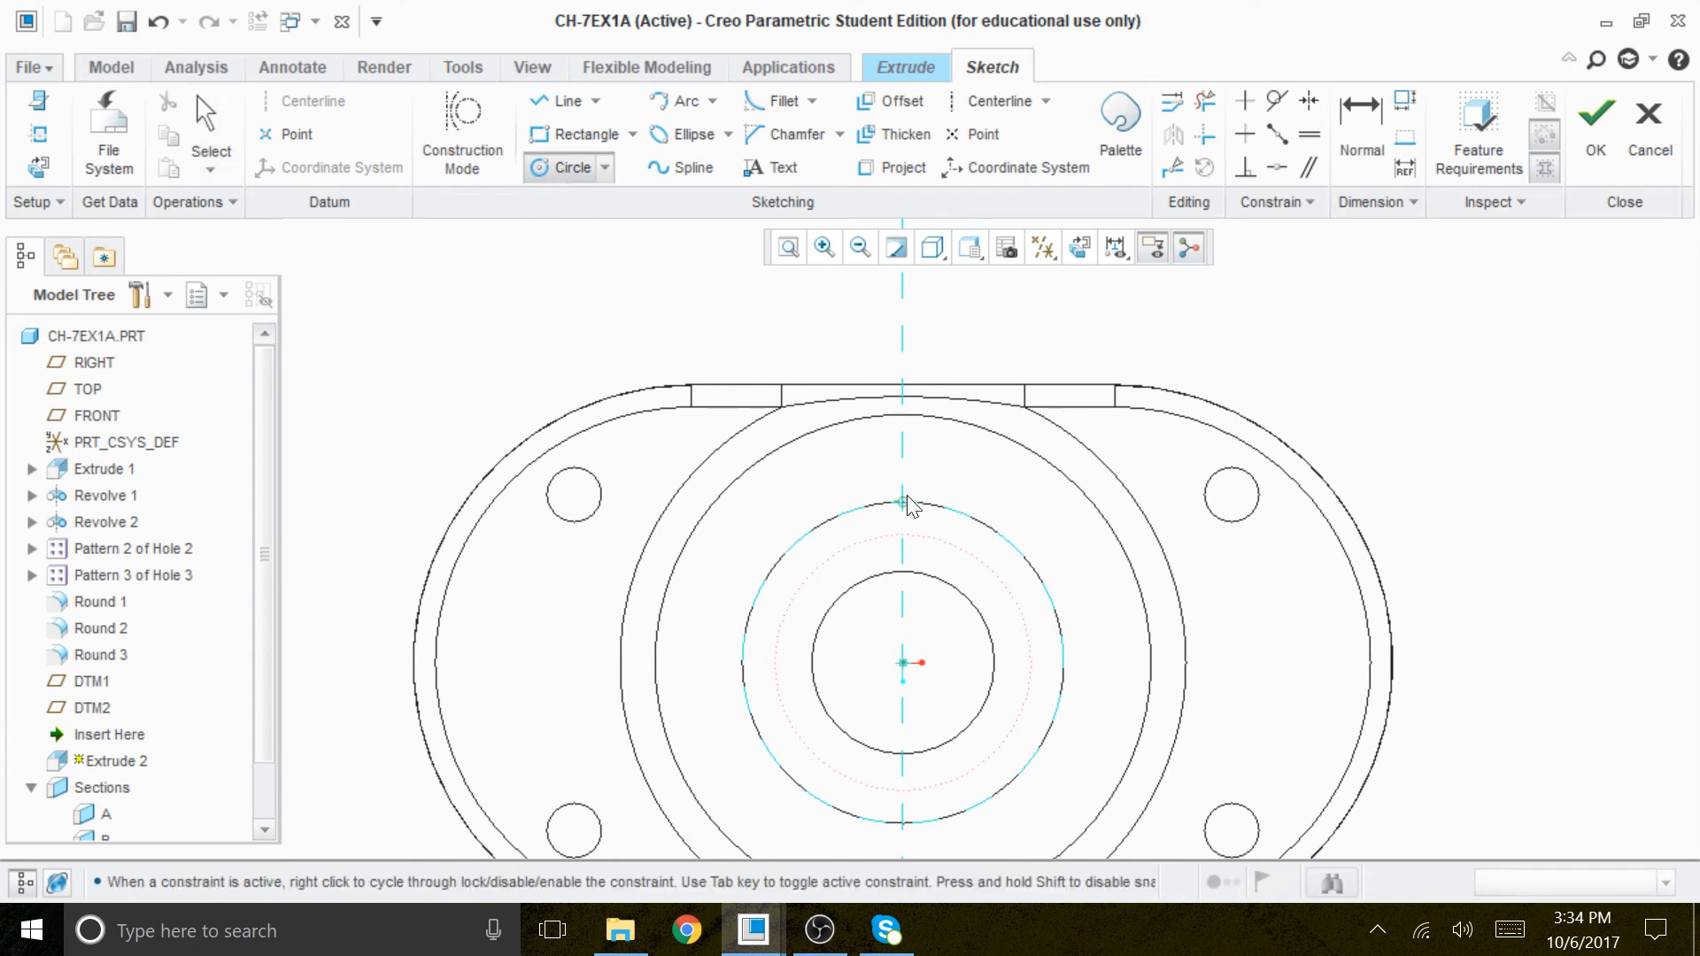
left_click(902, 535)
left_click(922, 542)
middle_click(1289, 378)
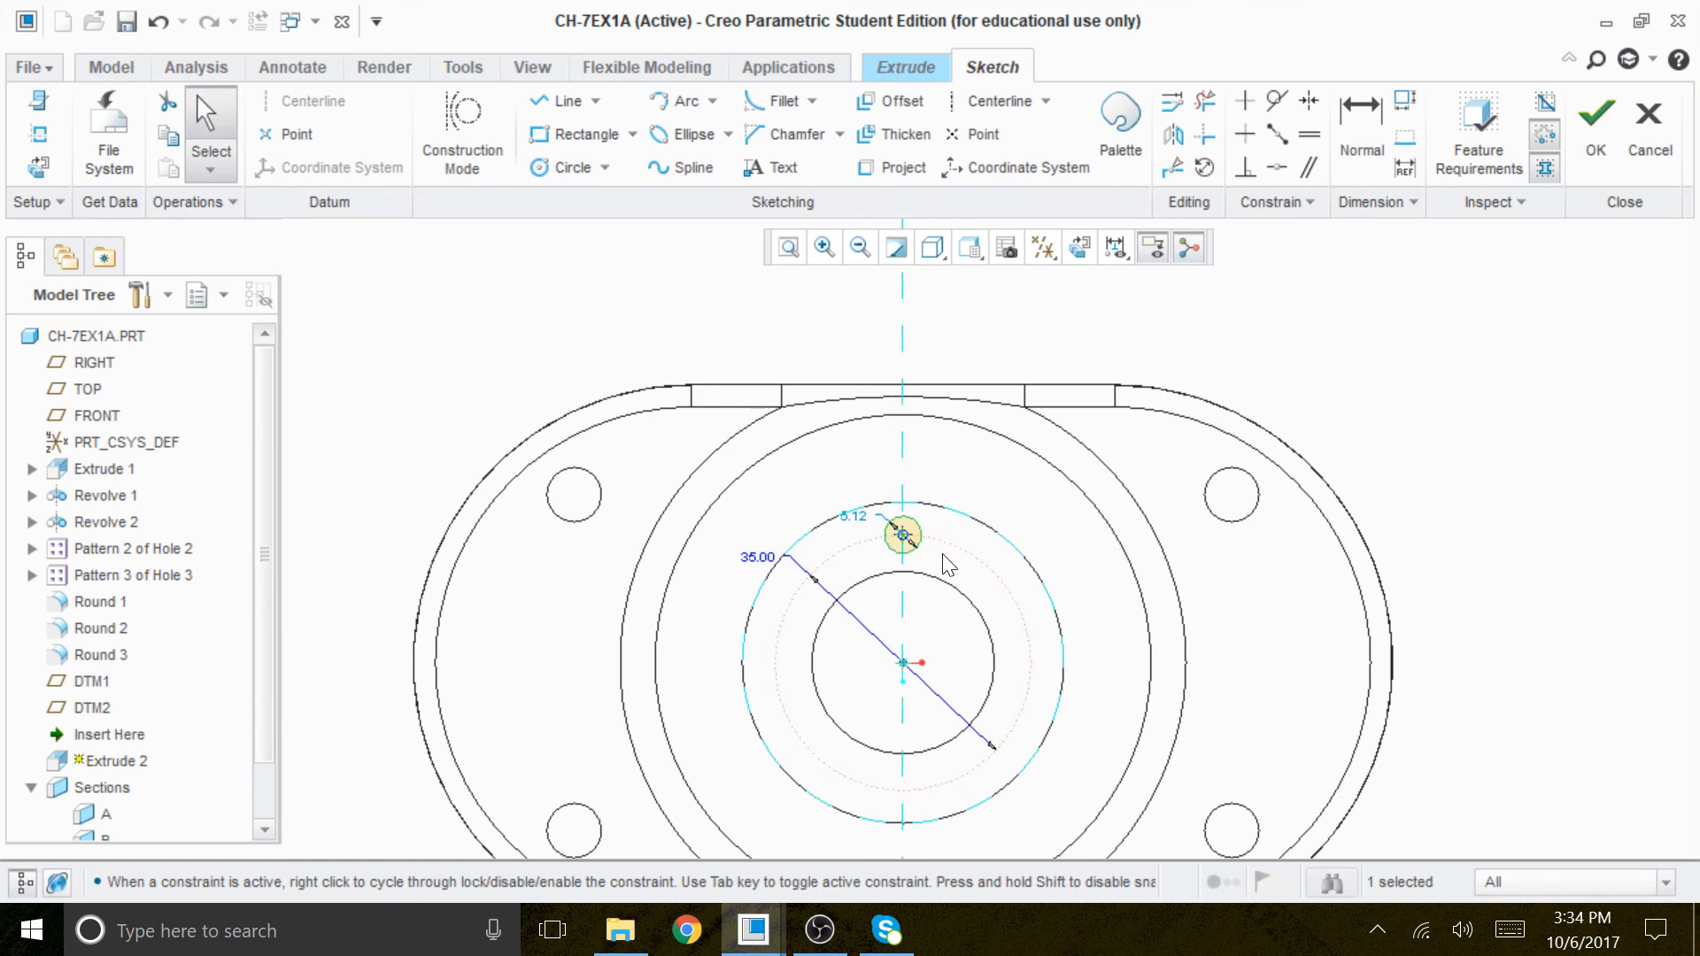
double_click(857, 524)
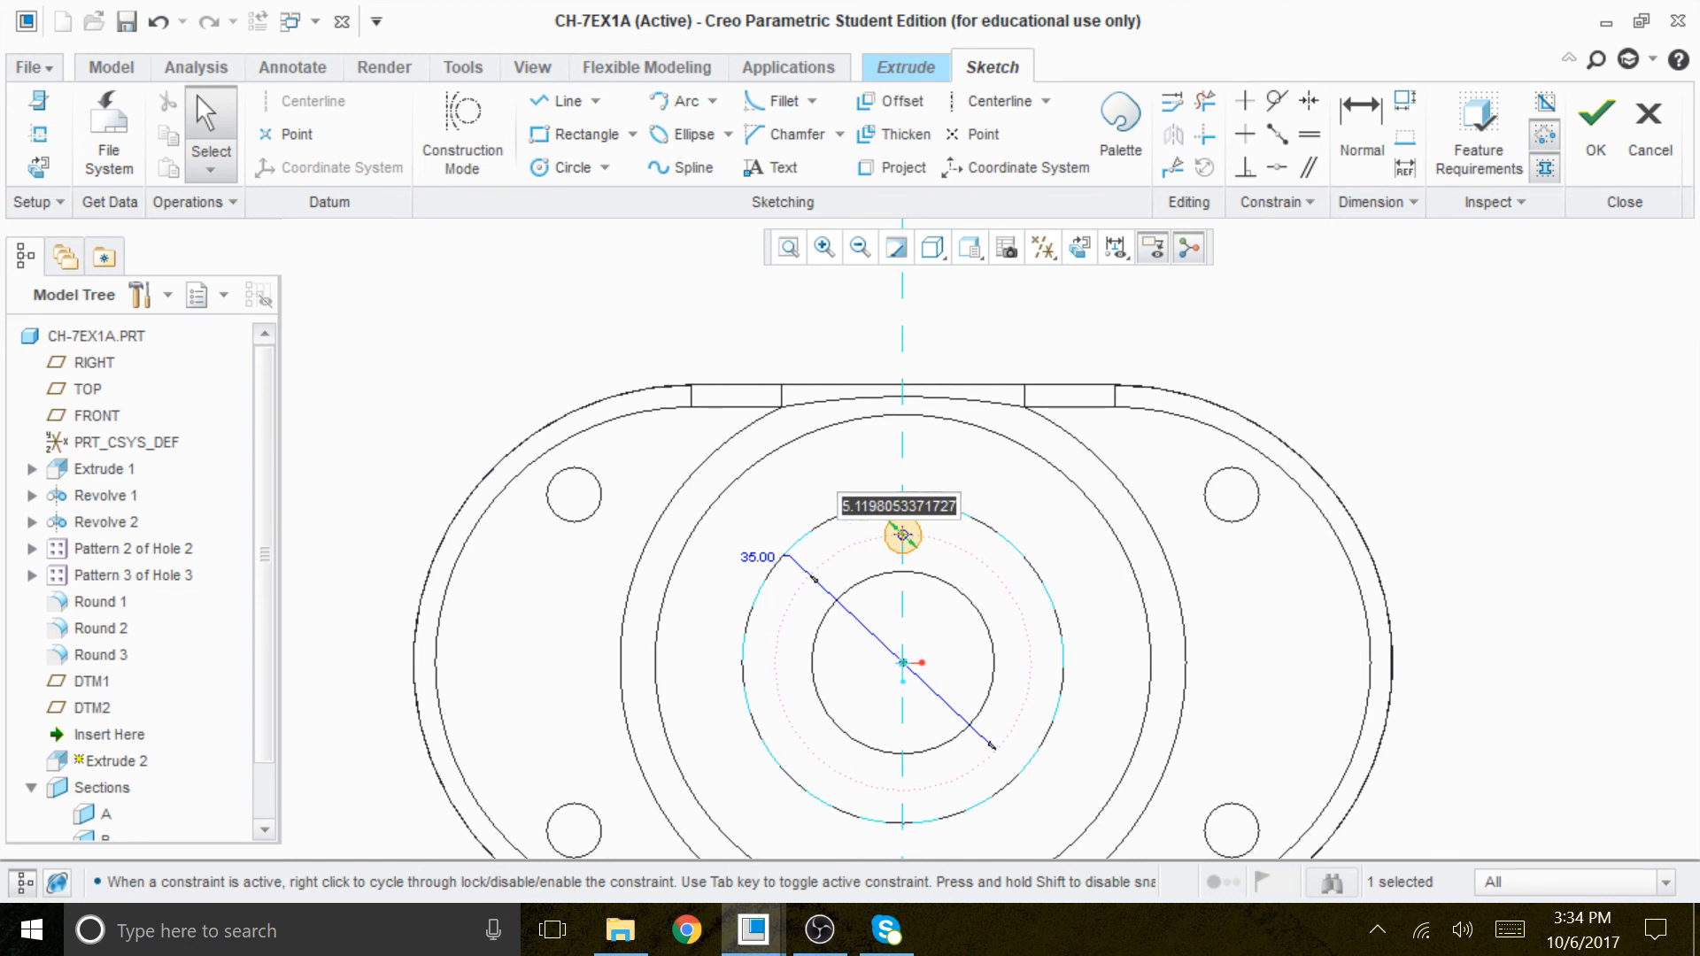
type("5")
key("Return")
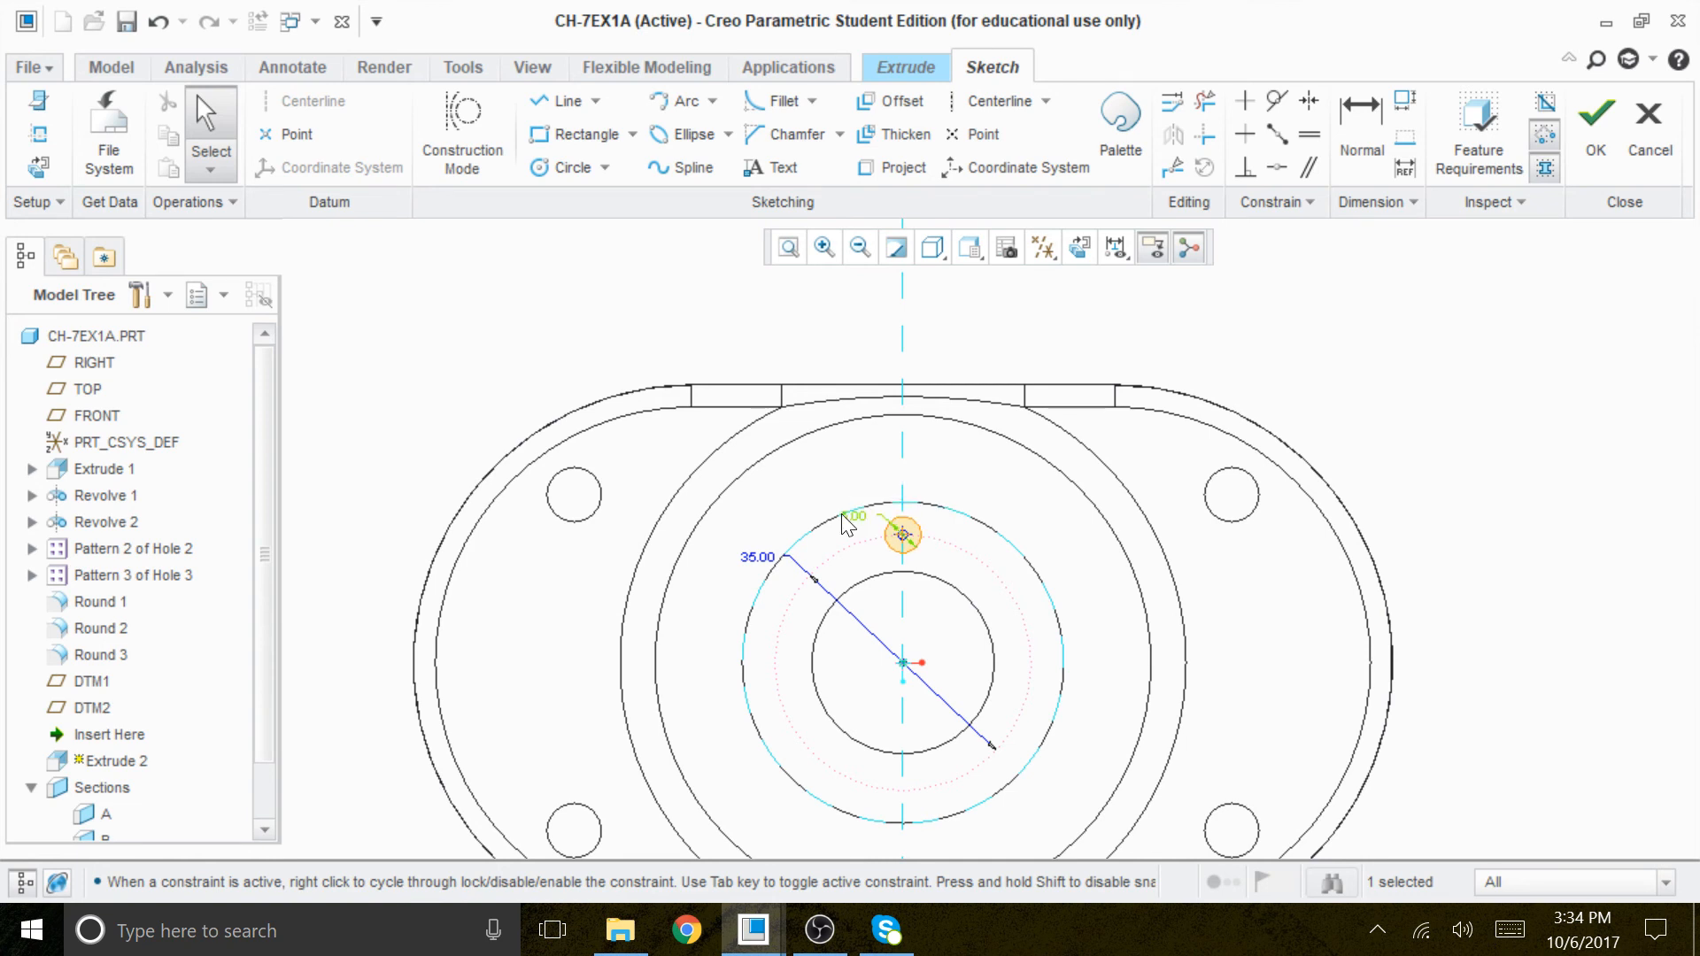
Set the display style to Shading and finish the hole sketch to return to the Extrude feature.
left_click(932, 247)
left_click(780, 339)
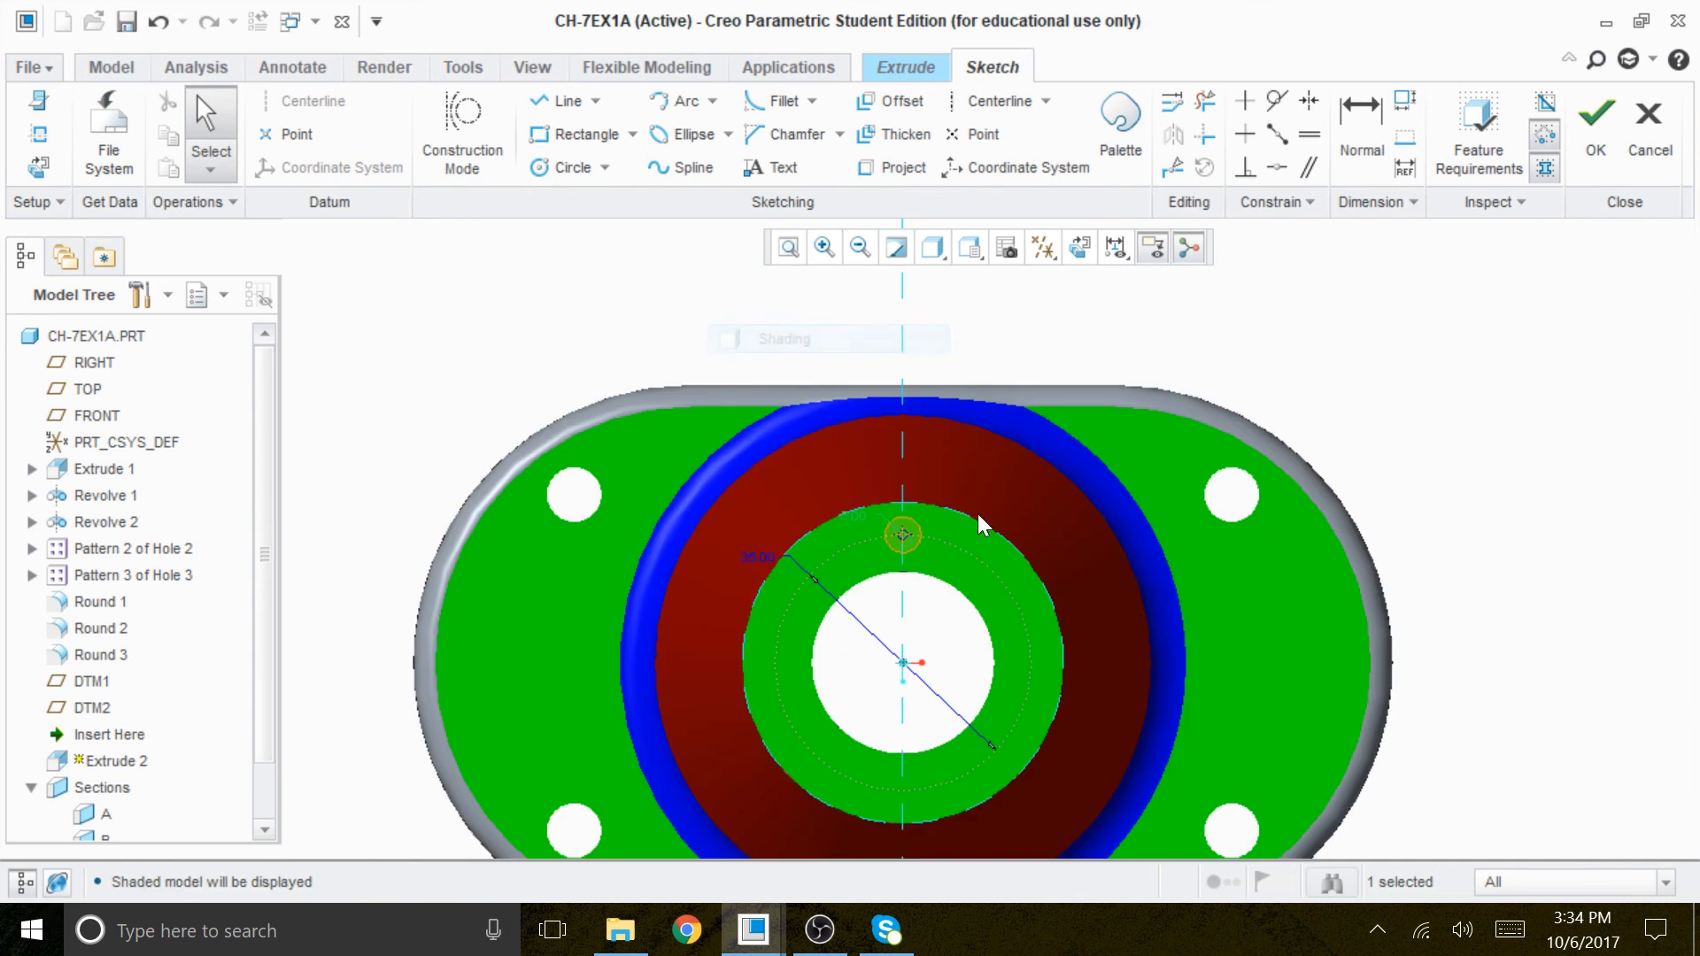
middle_click_drag(1419, 588, 1396, 481)
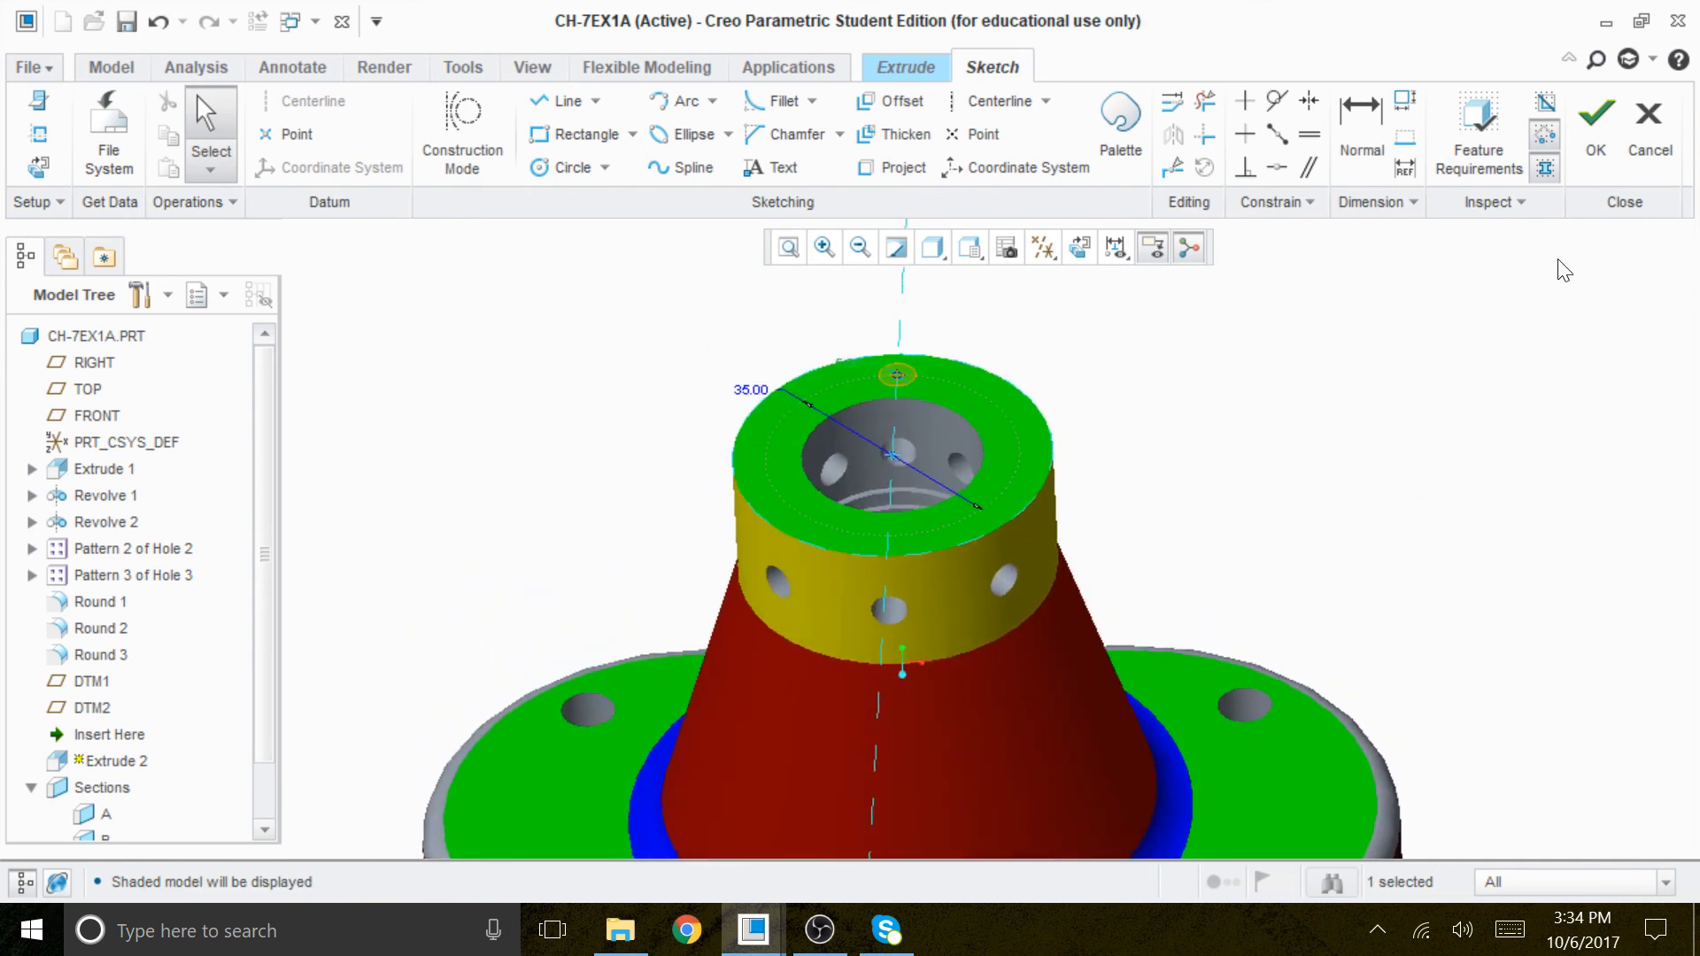
left_click(1595, 120)
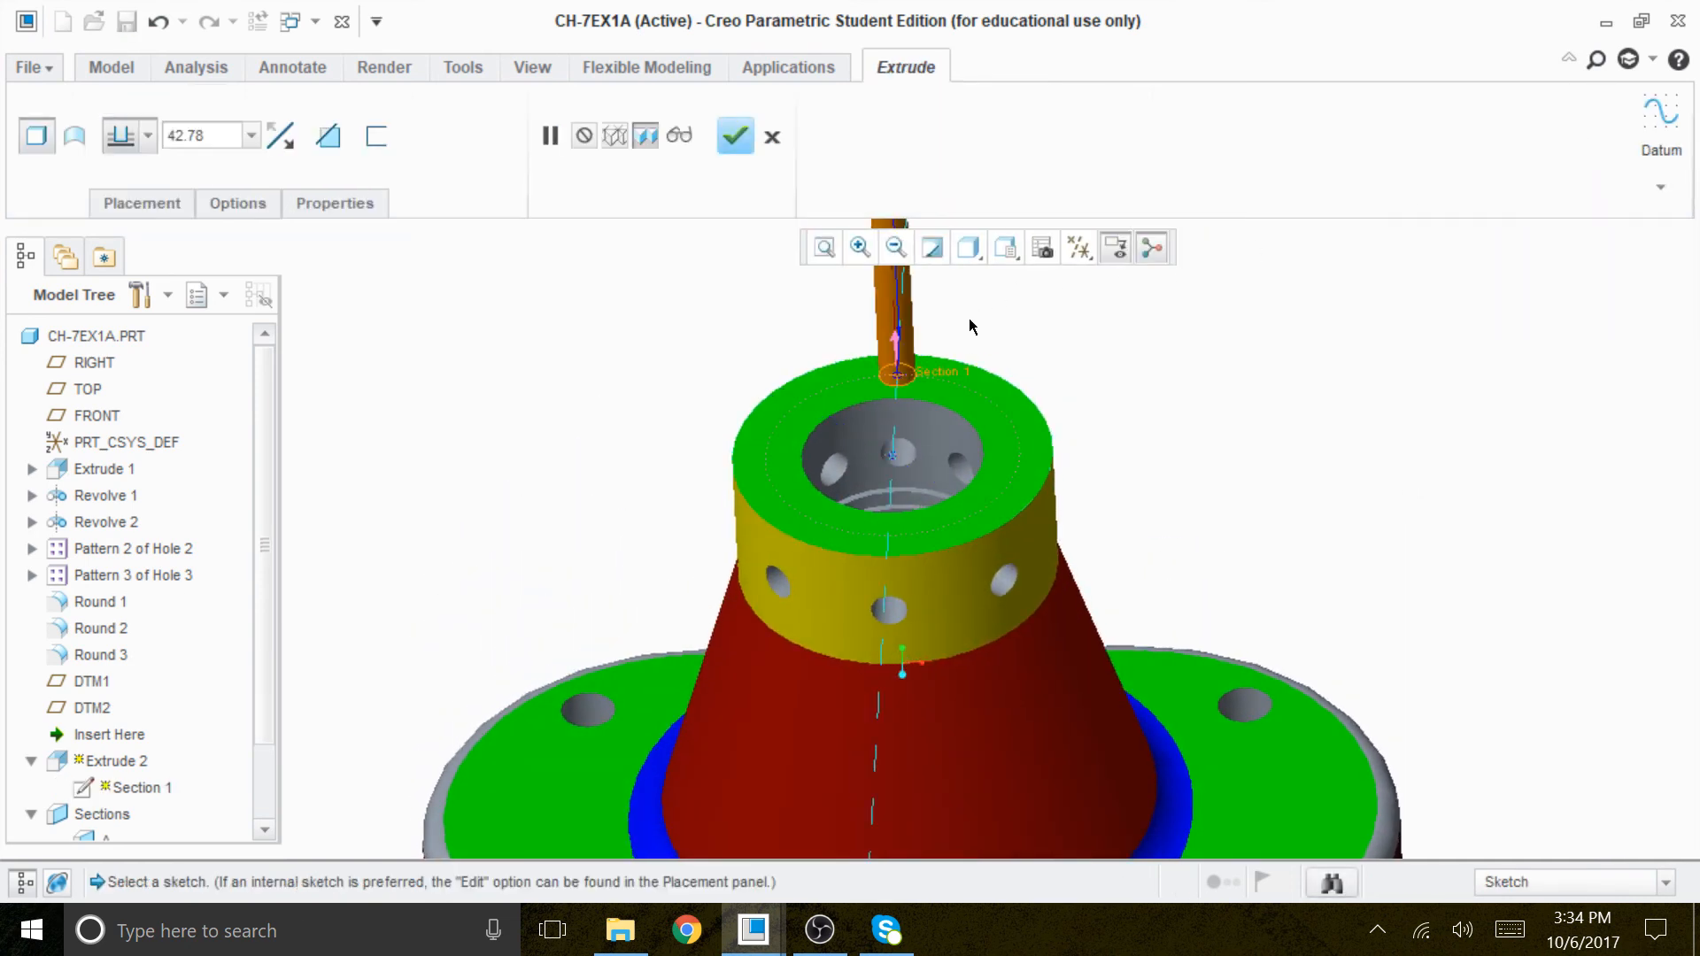
Flip the extrusion into the boss to remove material, set its depth to 10 and complete the cut.
left_click(899, 337)
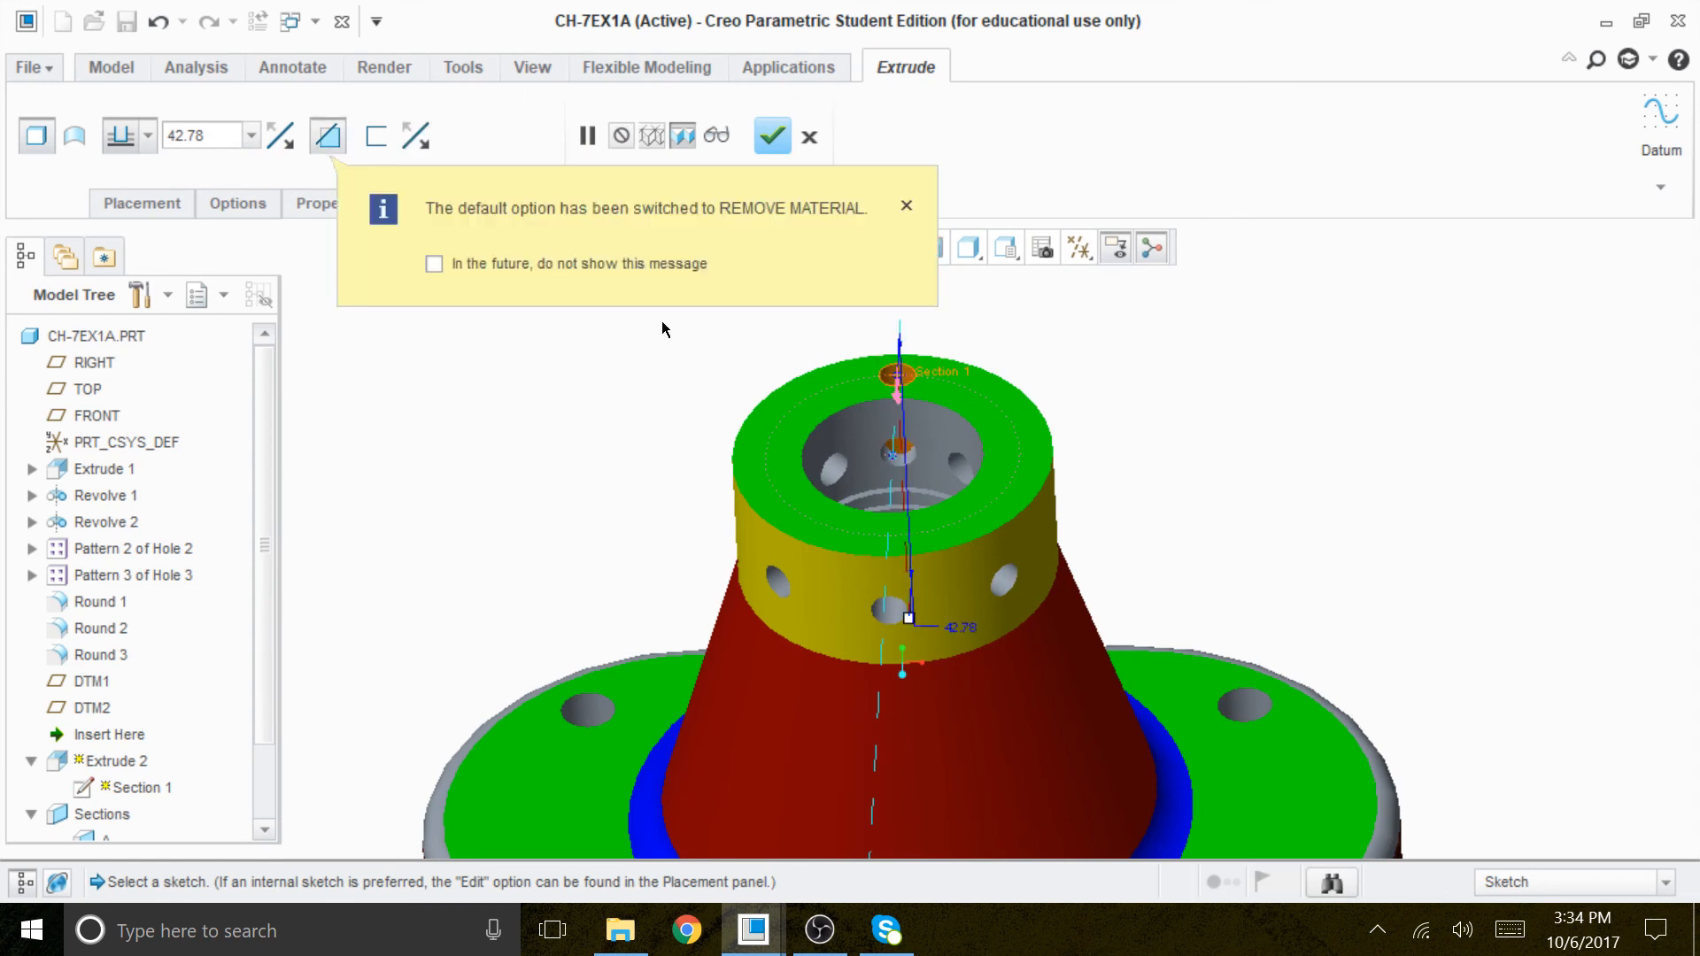
double_click(202, 135)
type("10")
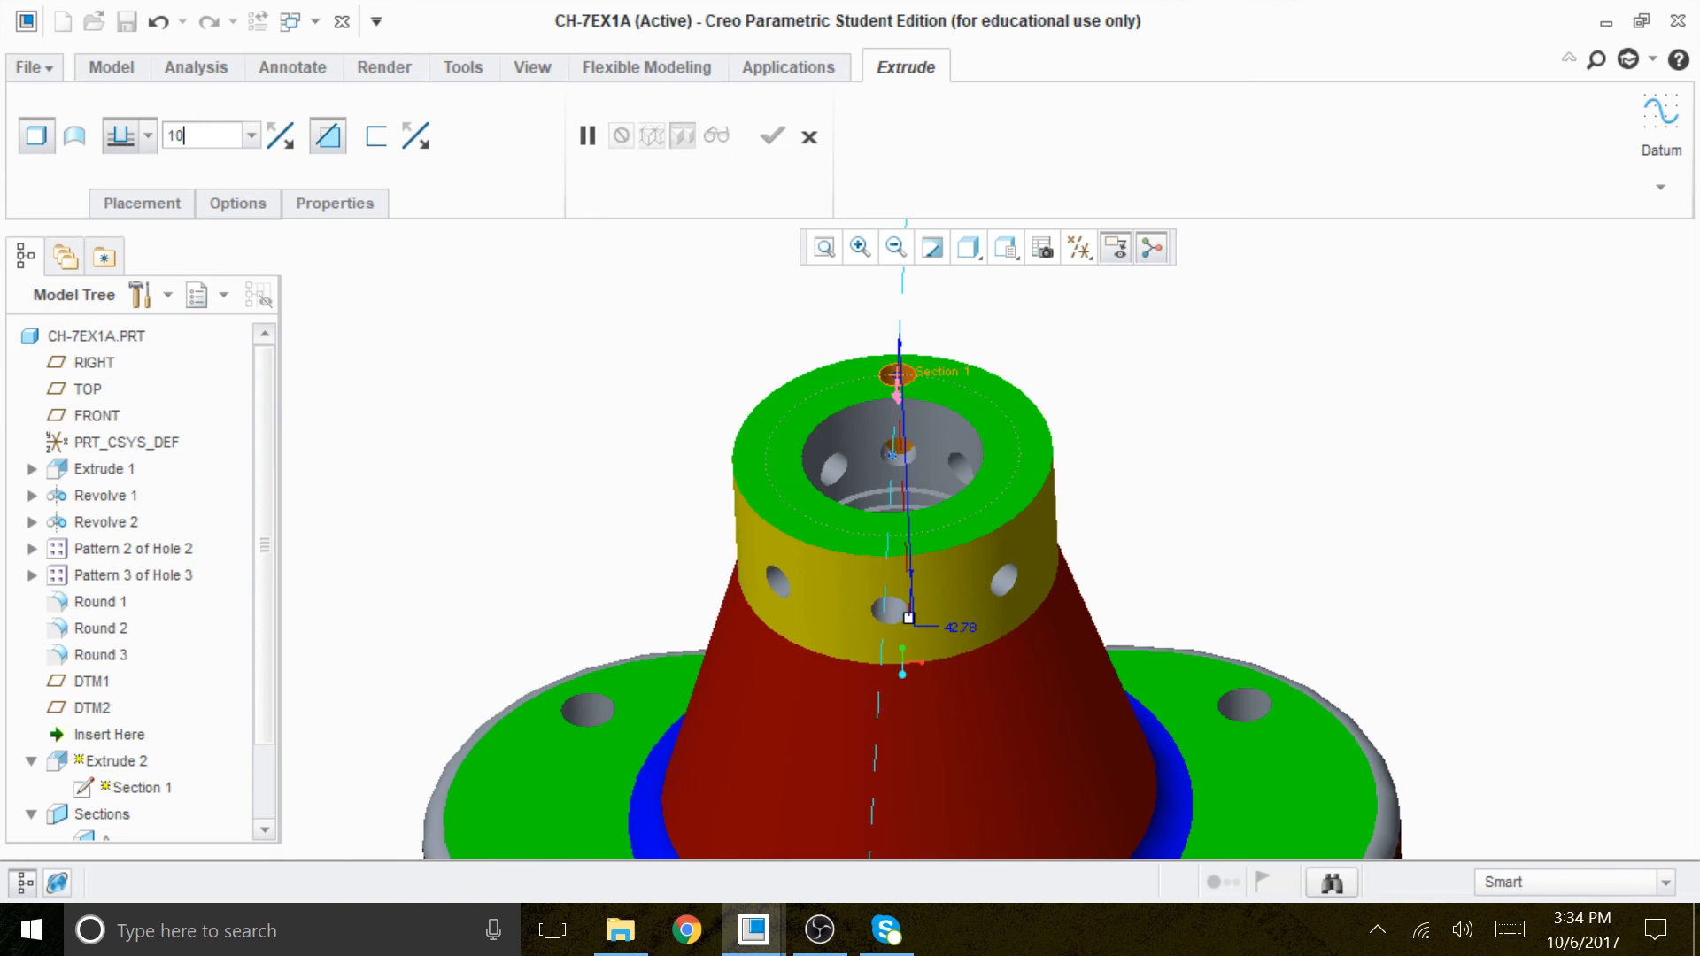
key("Return")
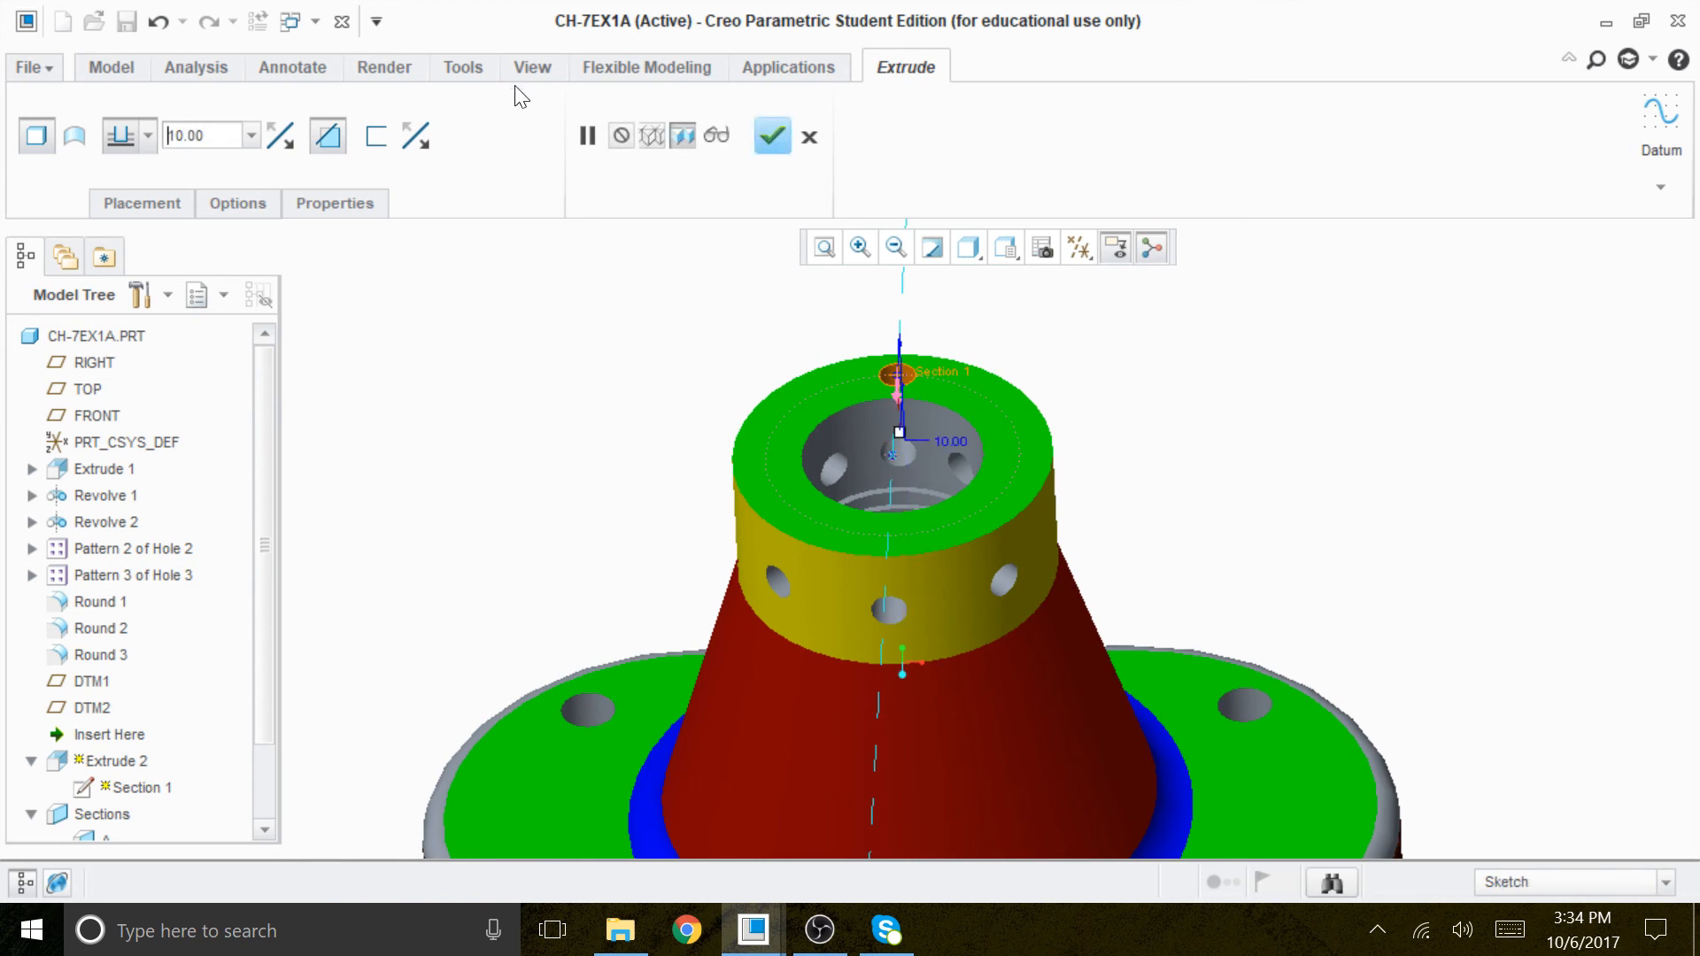
left_click(772, 138)
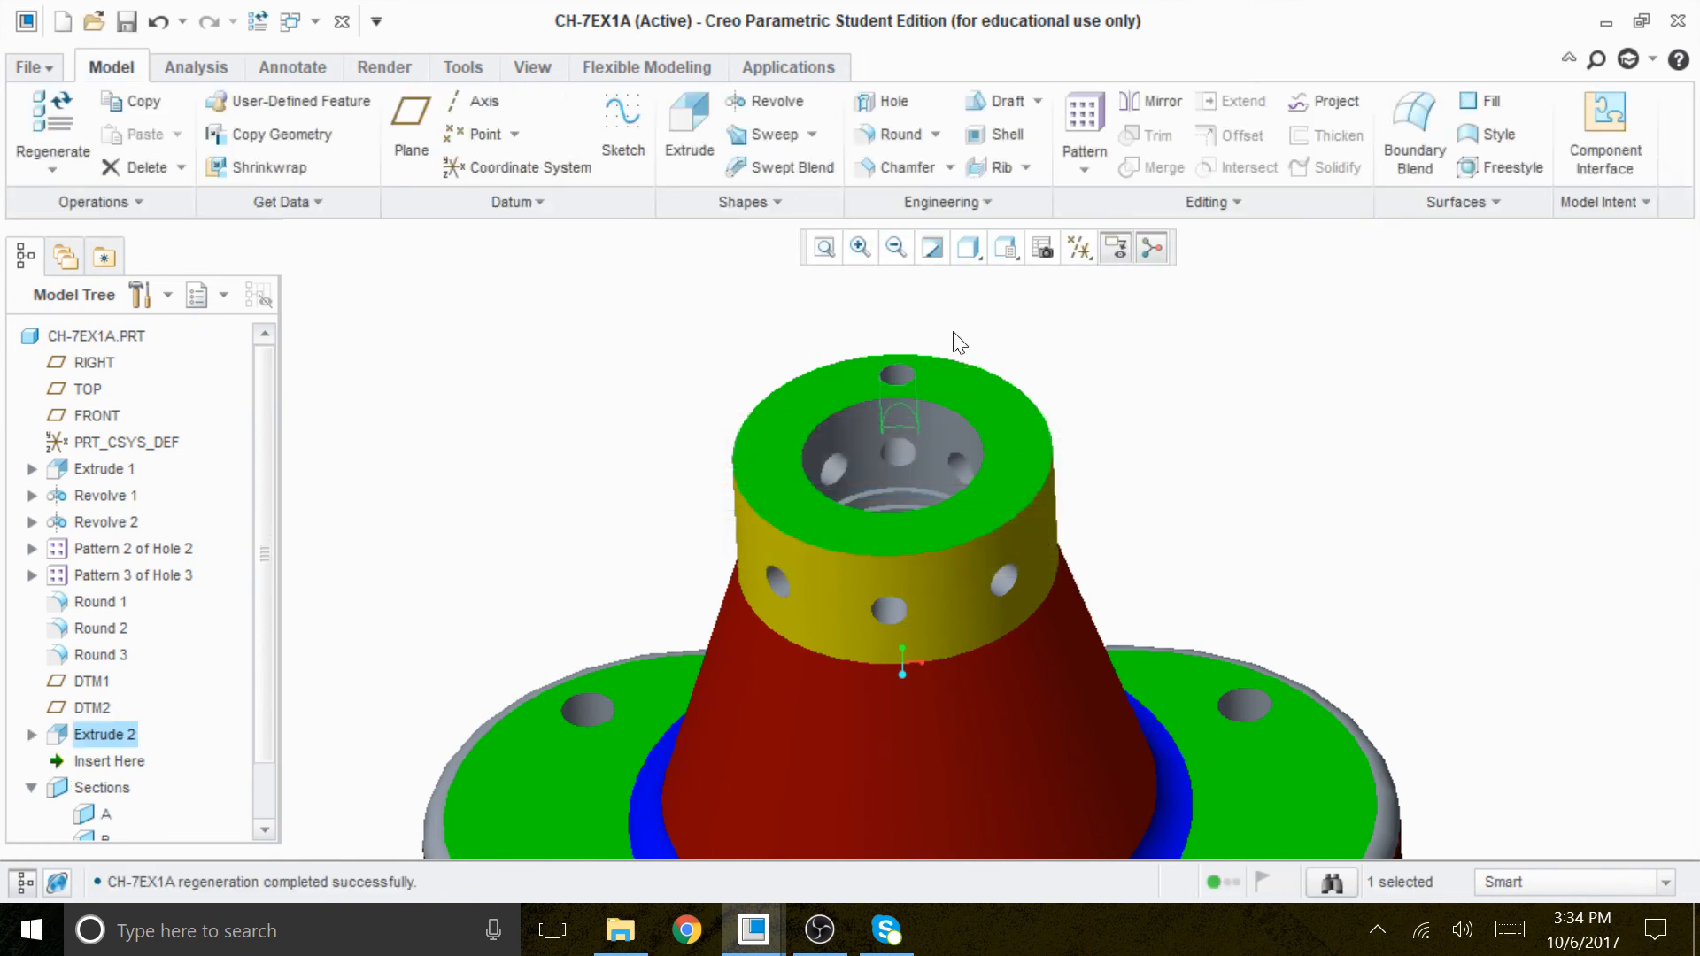
Start a Pattern of the new hole in the boss's top face and turn on the axis display.
middle_click_drag(1154, 390, 1128, 438)
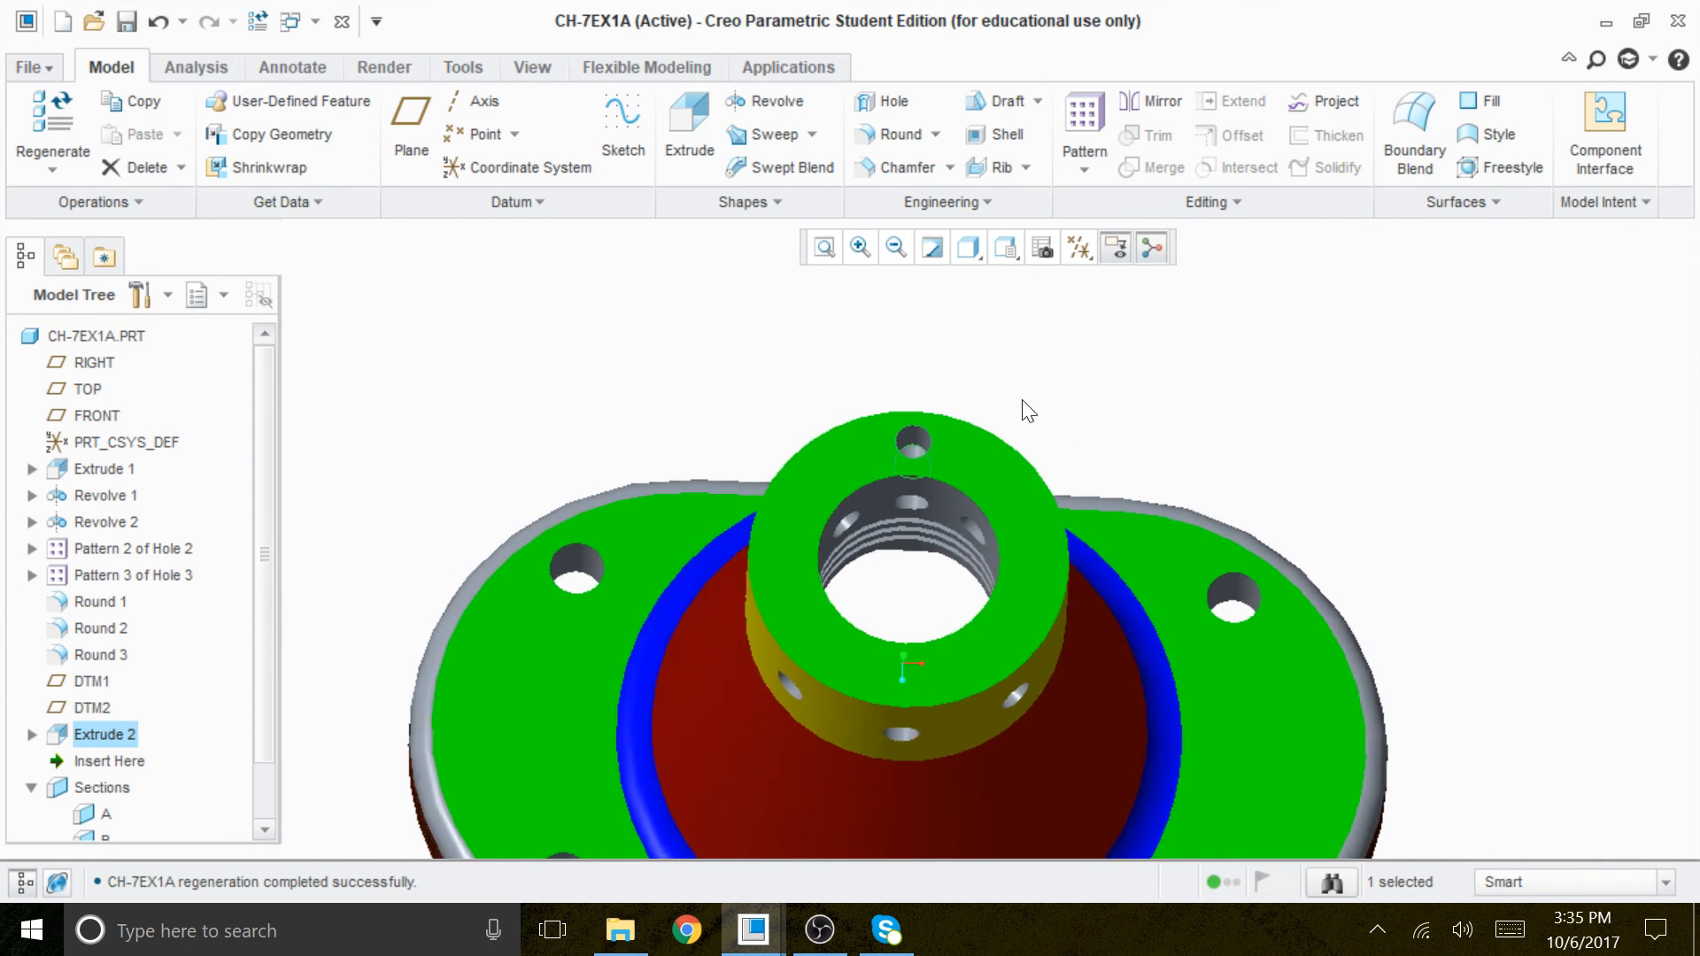
left_click(1080, 117)
left_click(1076, 251)
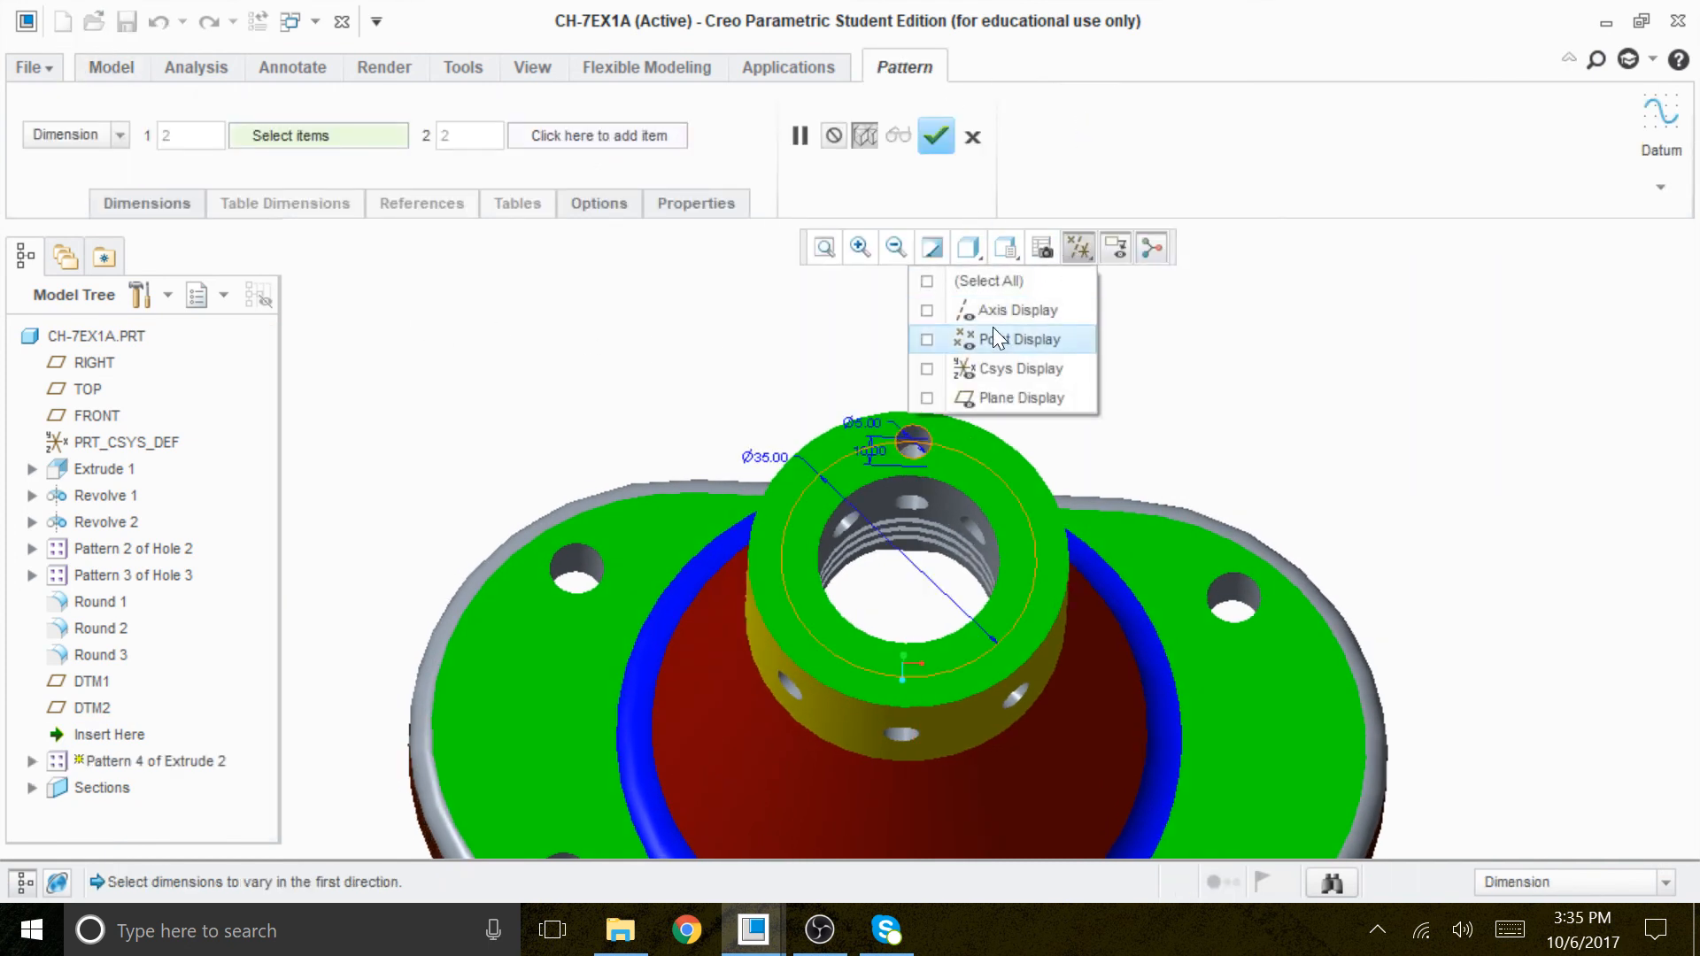
left_click(992, 308)
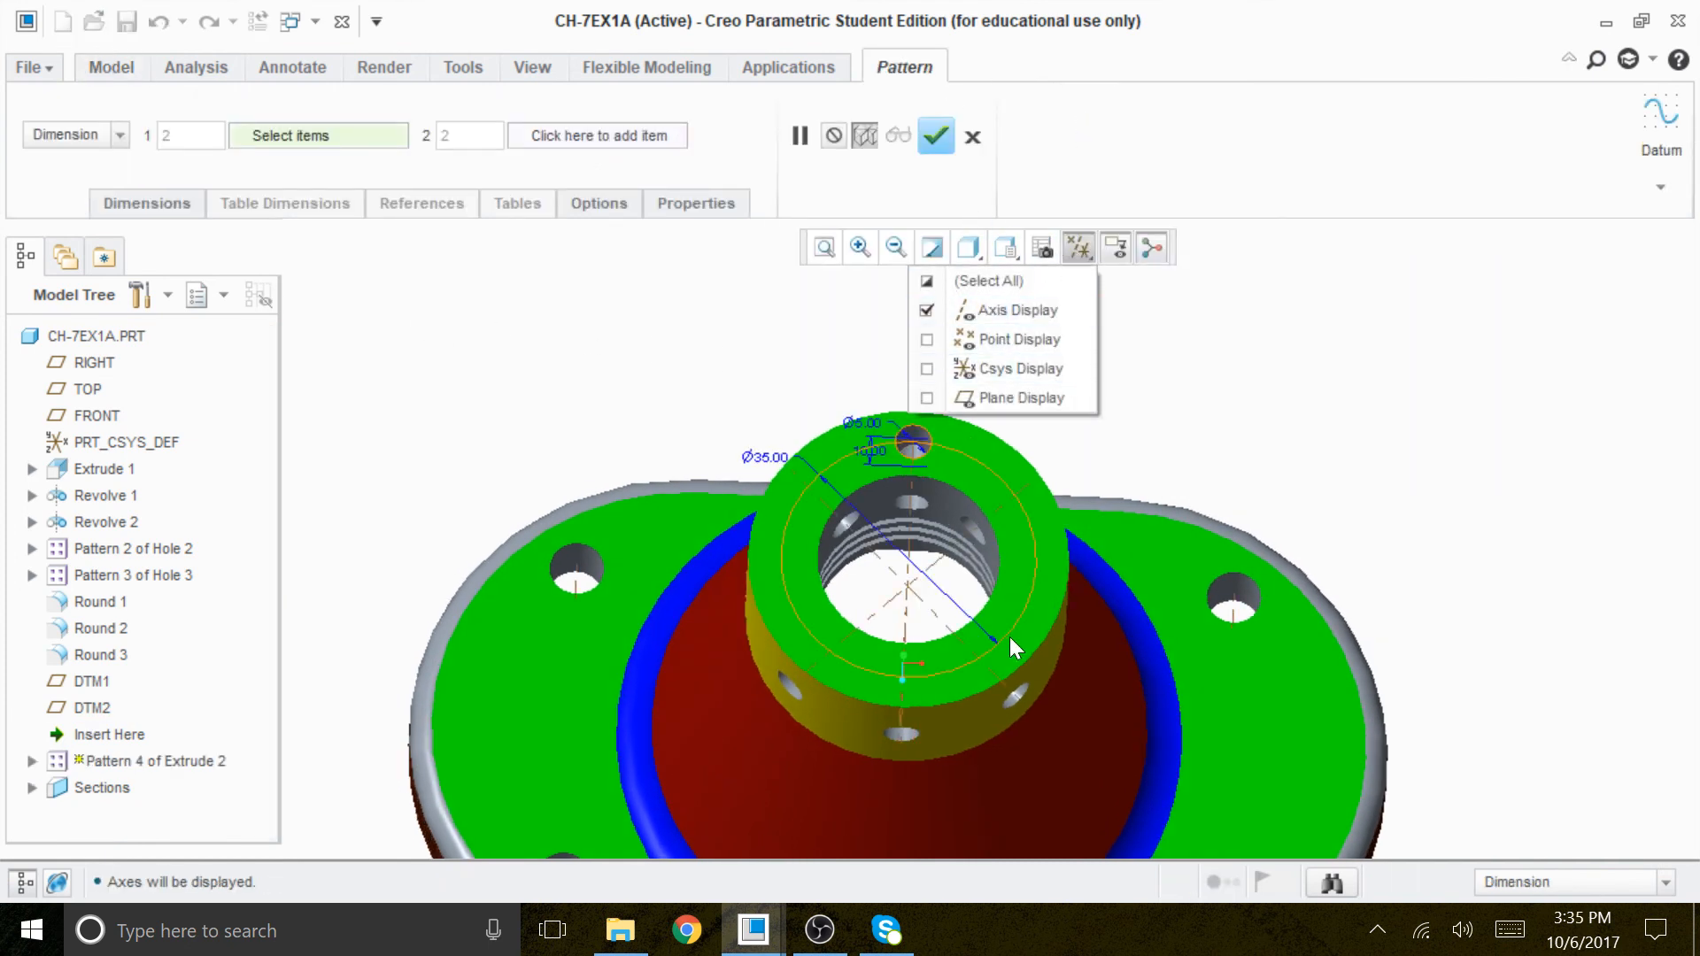
left_click(1233, 492)
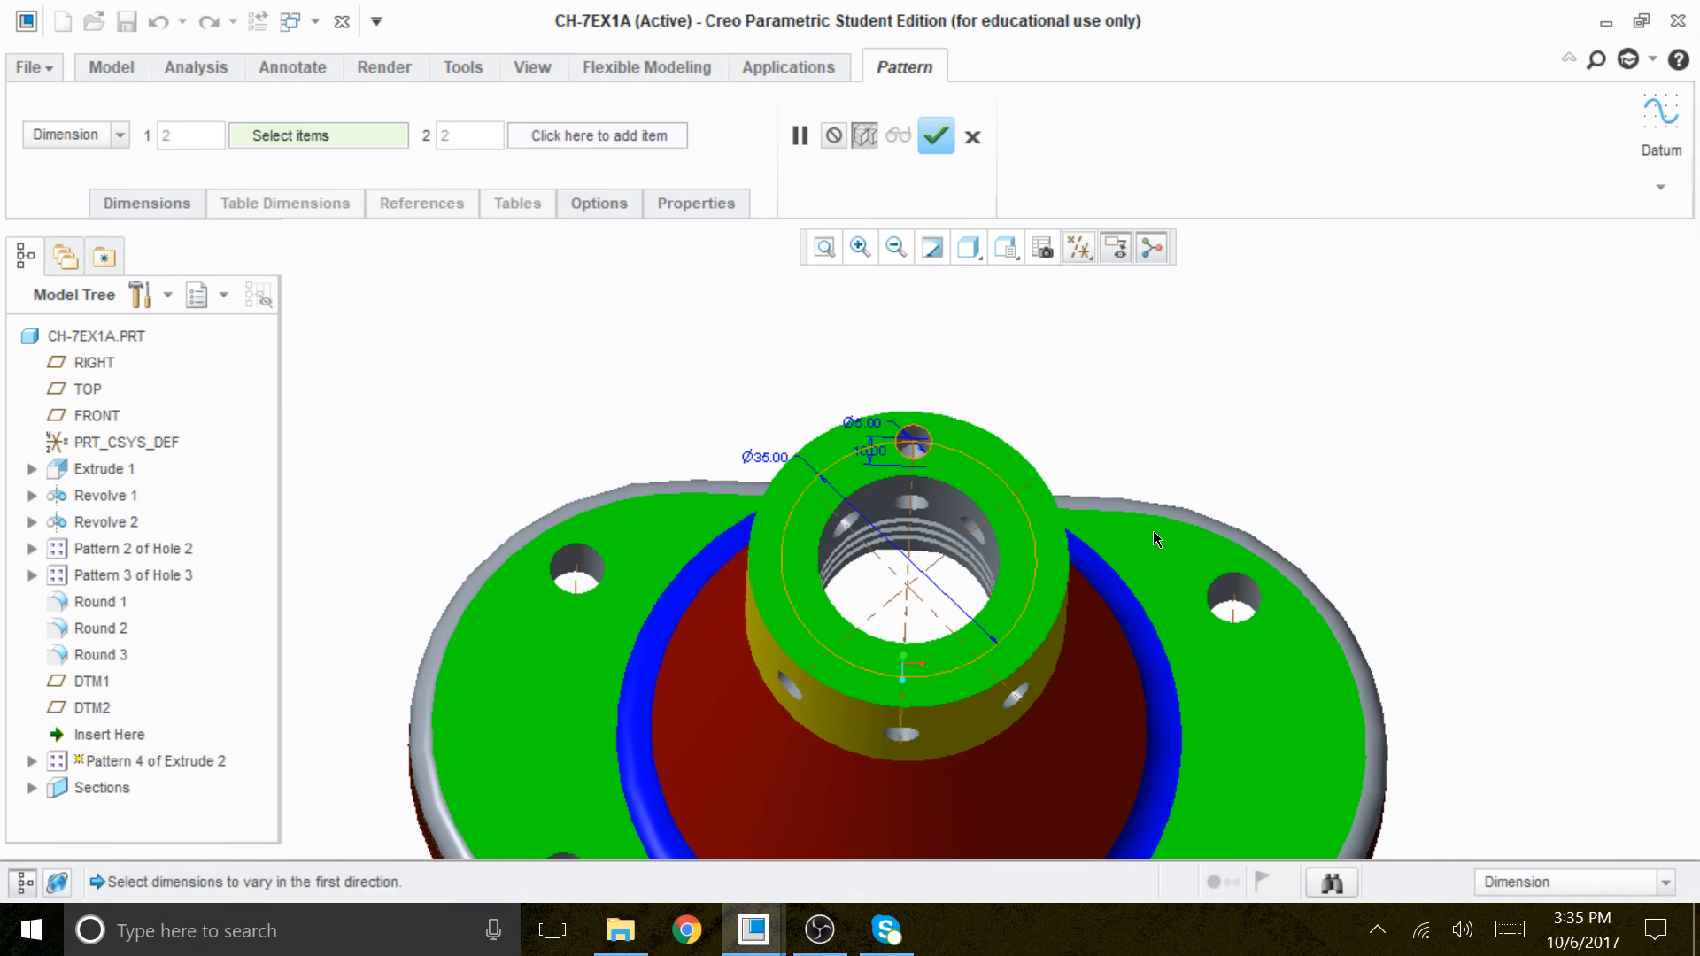
mouse_move(1156, 501)
middle_mouse_down()
mouse_move(1168, 402)
mouse_move(1167, 469)
middle_mouse_up()
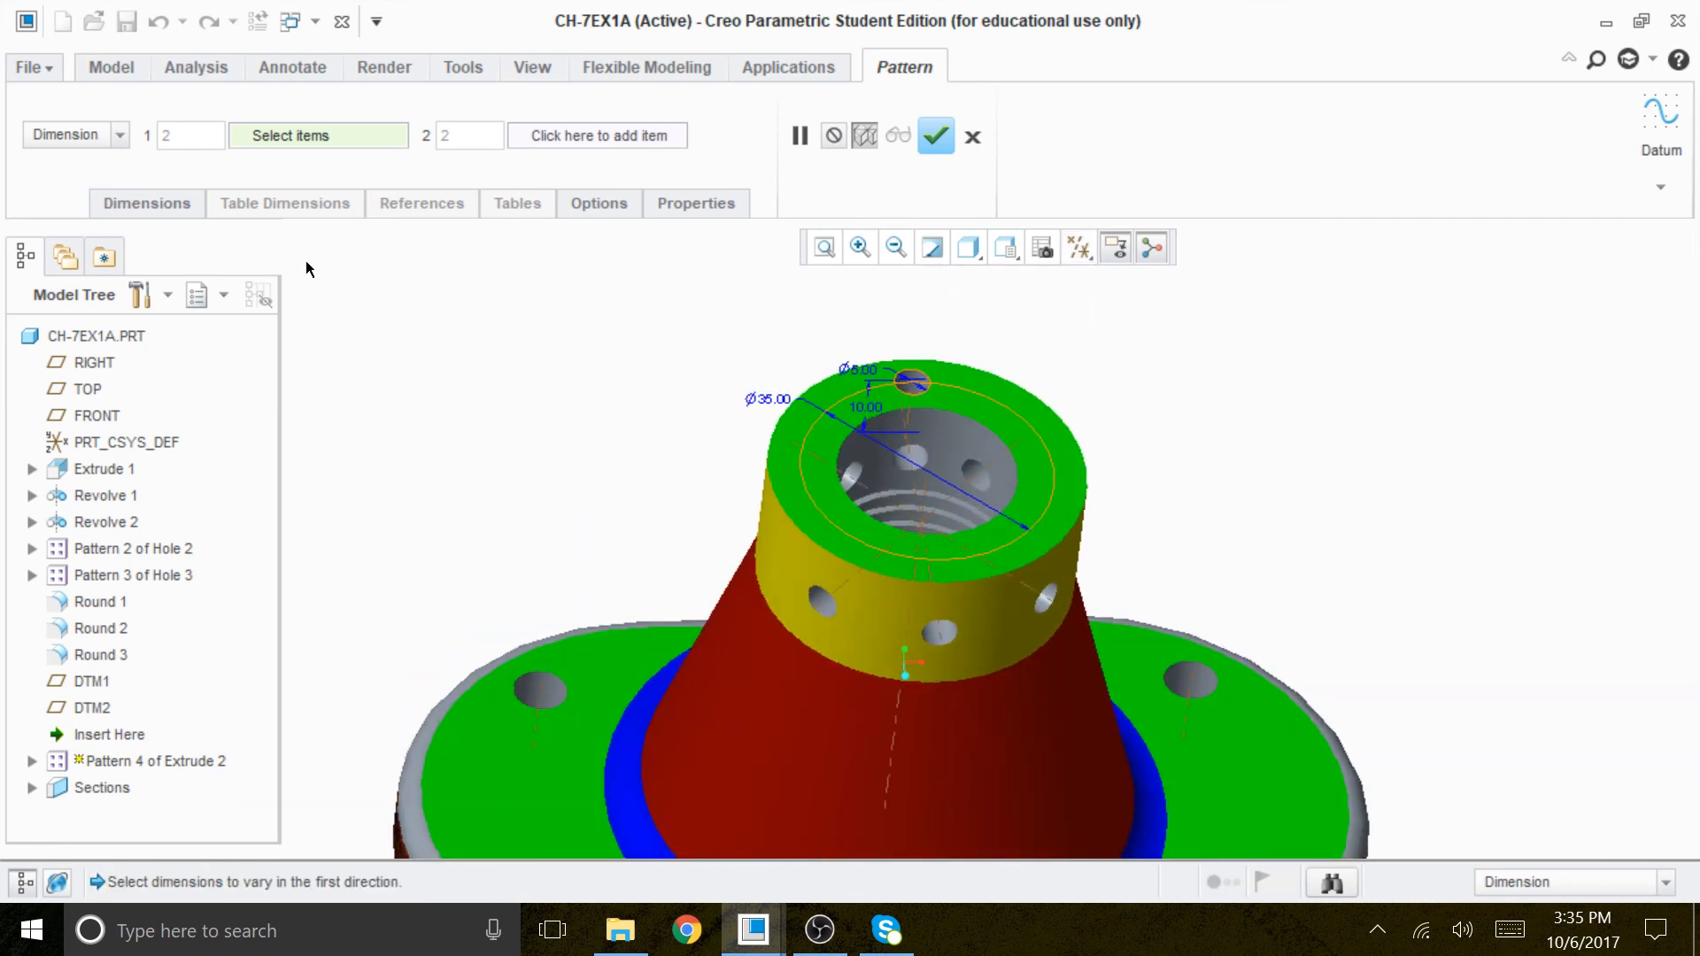
Pattern the hole about the bore's central axis with 8 members spaced 45 degrees apart.
left_click(86, 142)
left_click(54, 203)
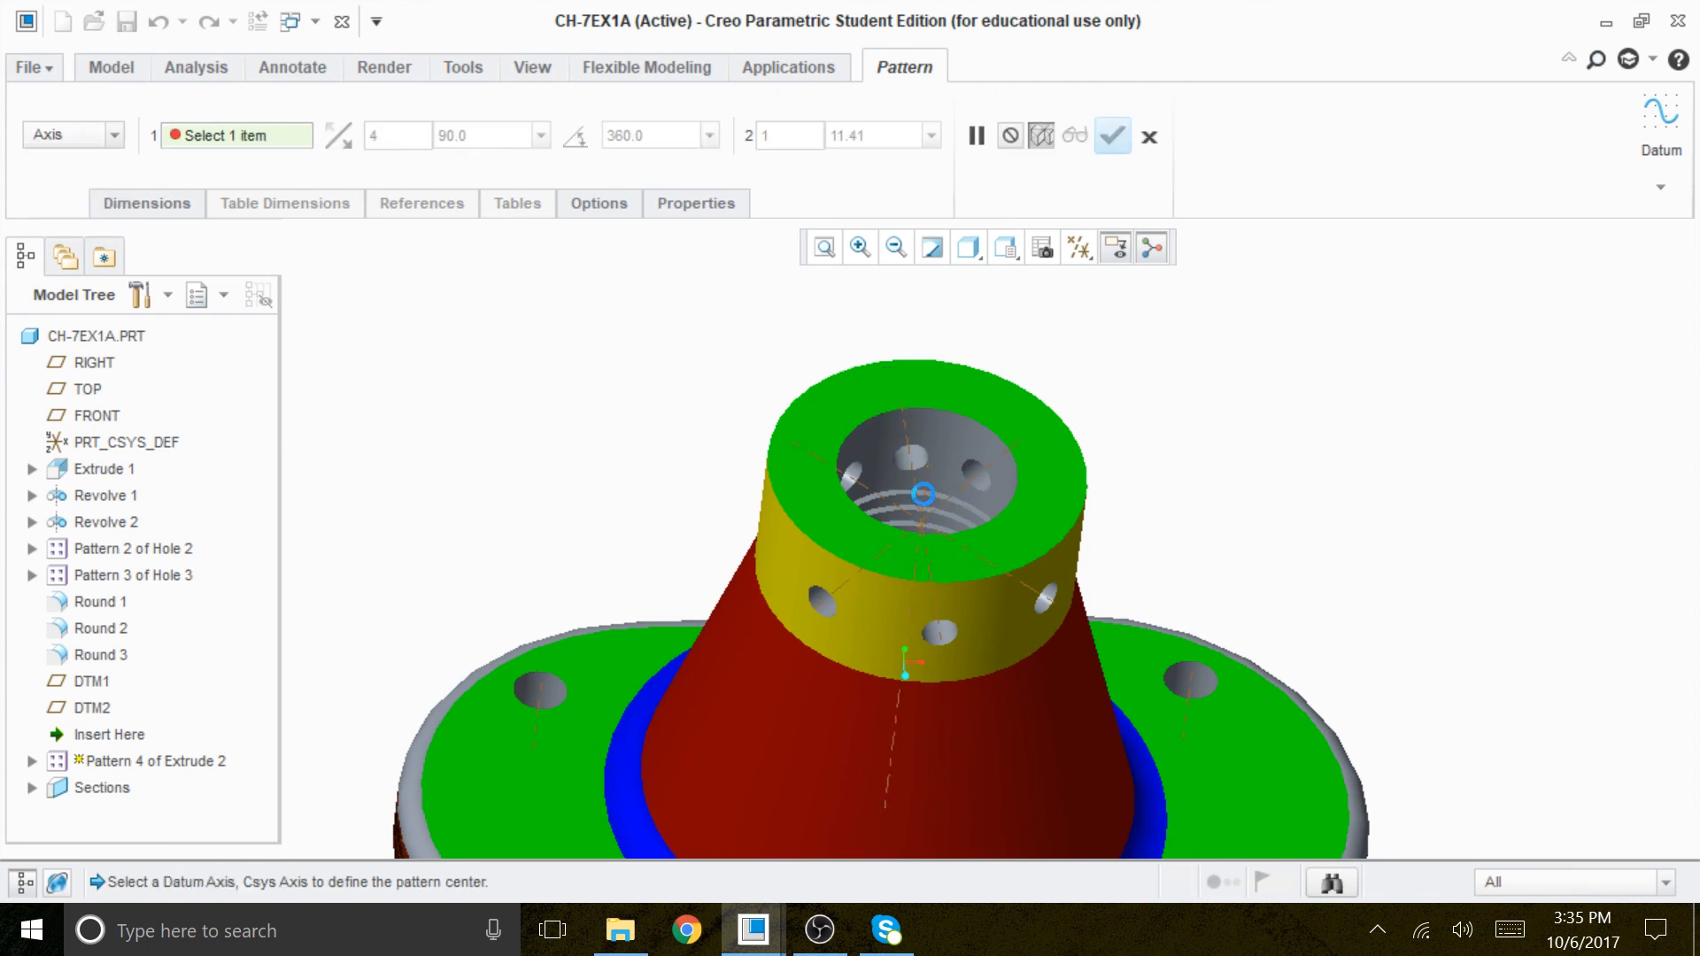
left_click(924, 501)
type("8")
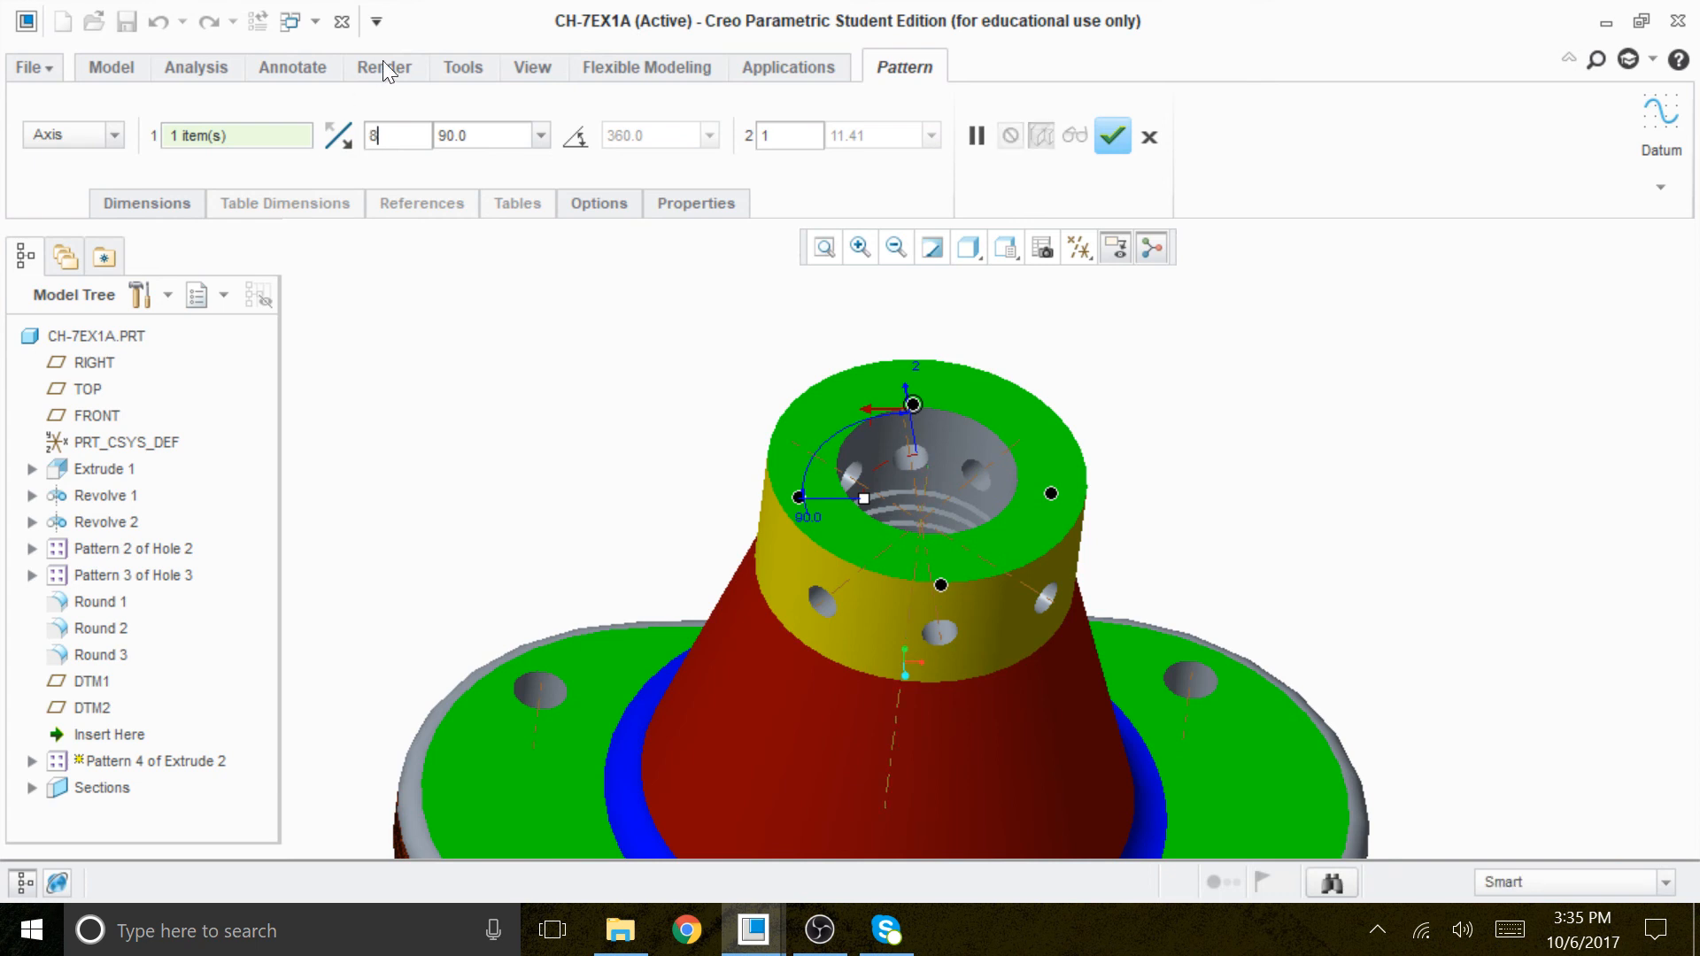
key("Tab")
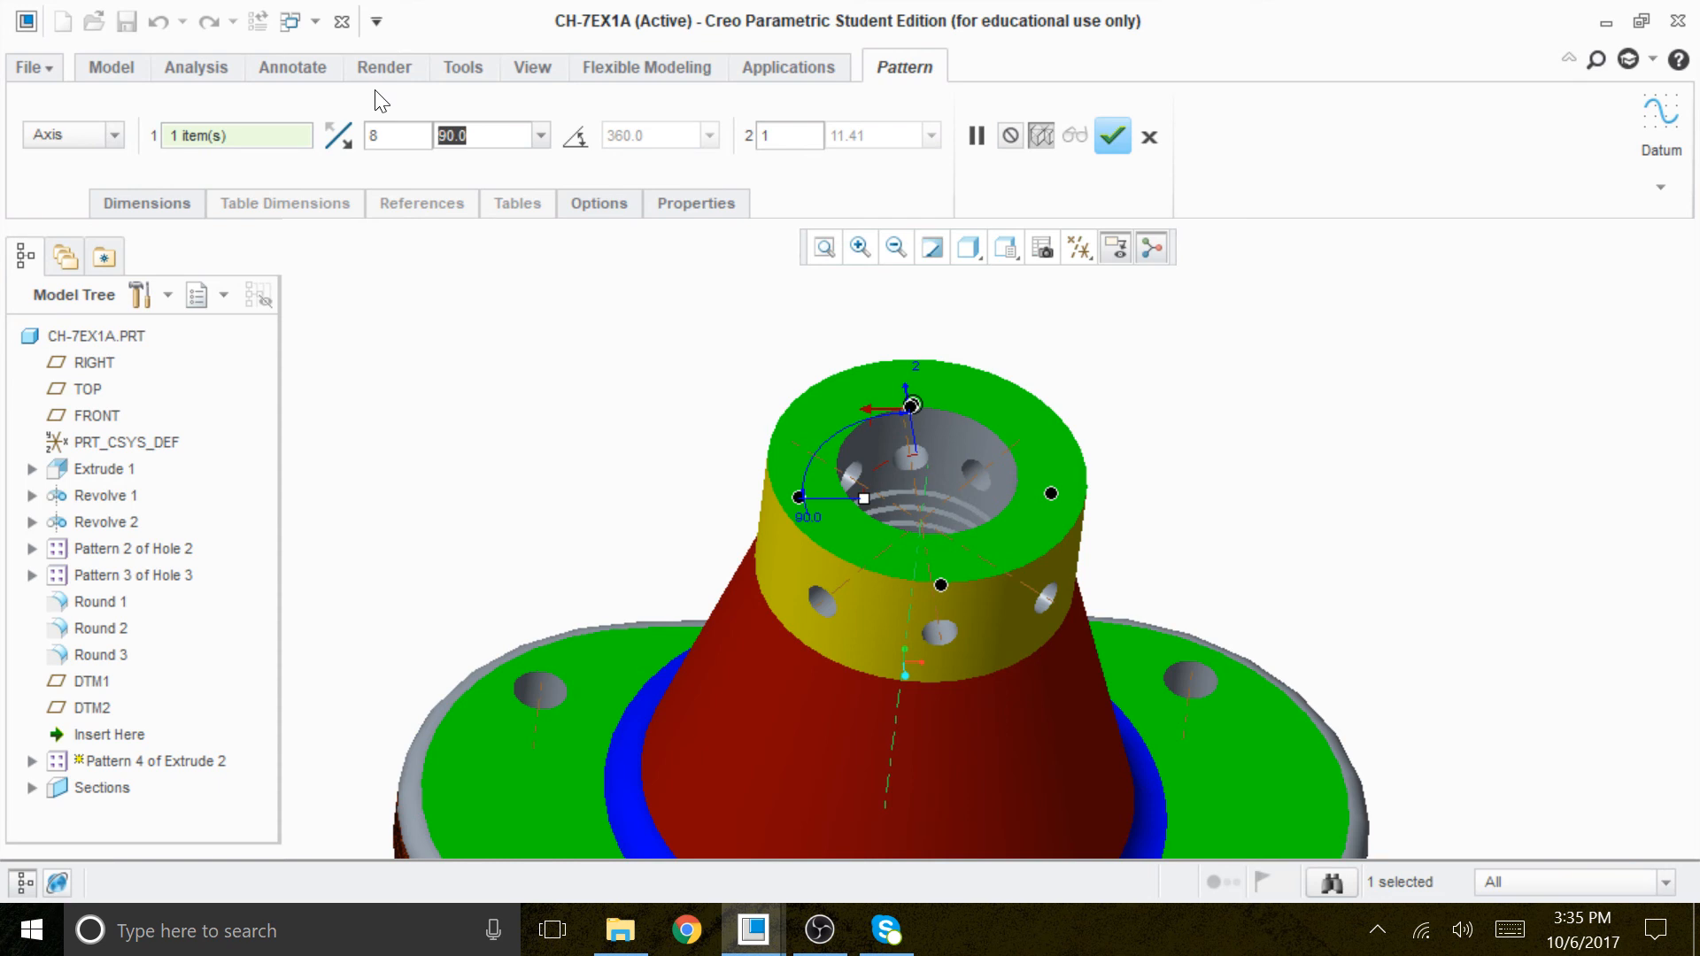
type("45")
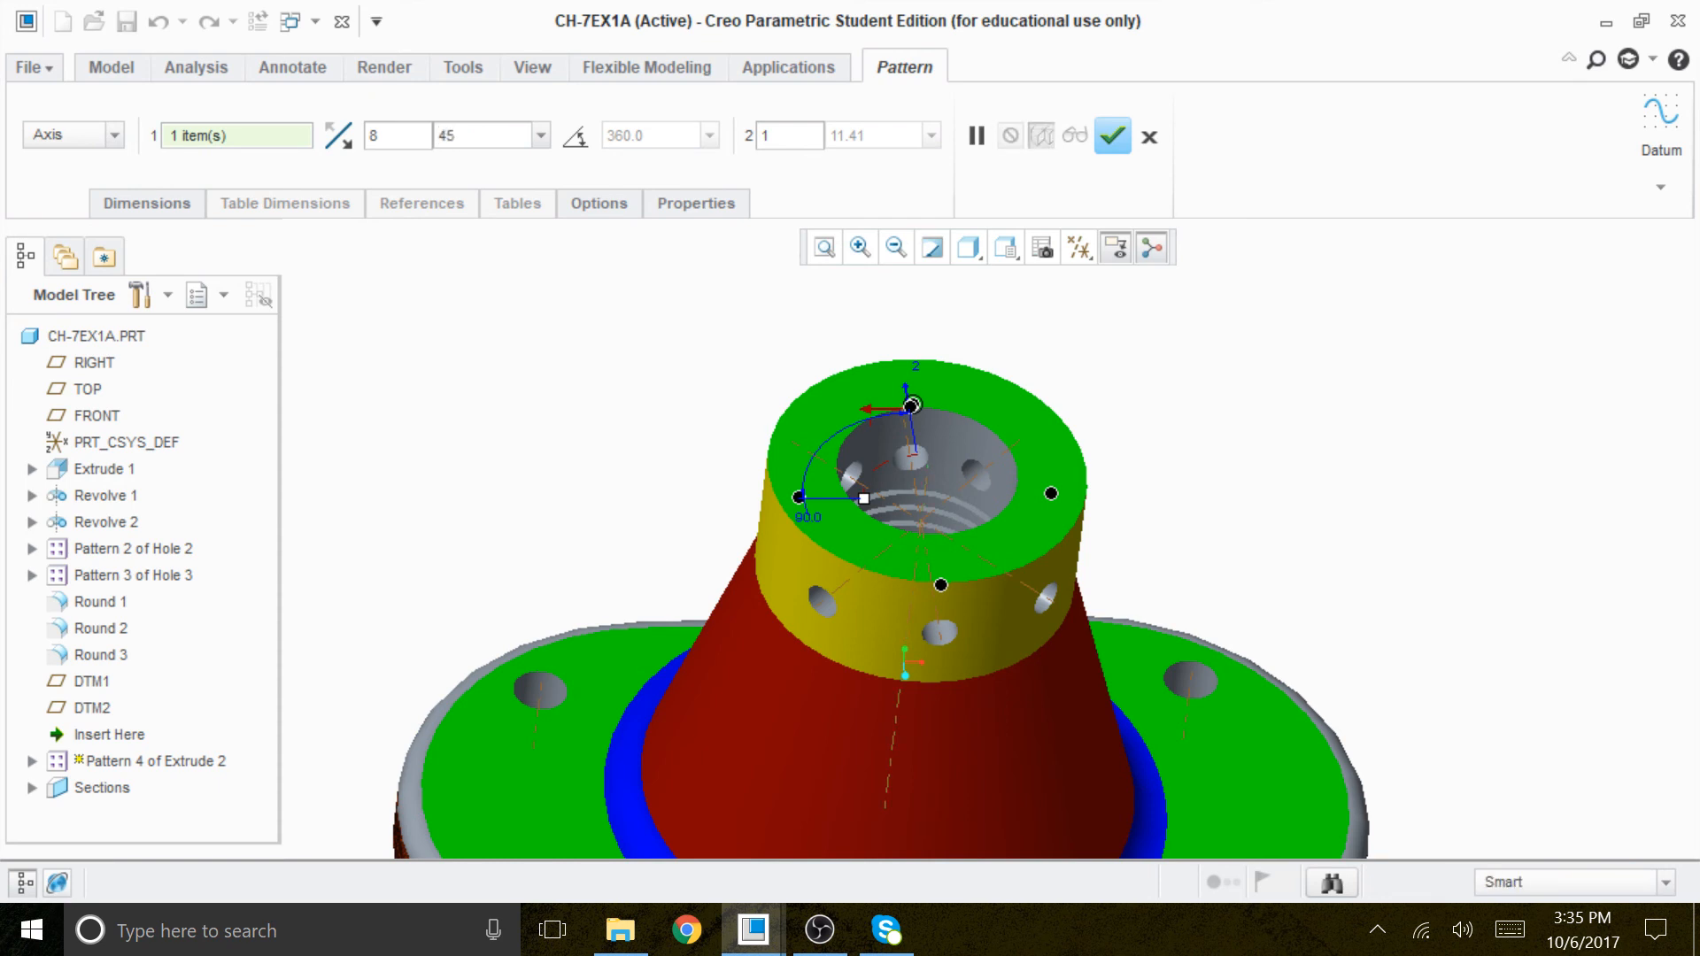
left_click(1112, 139)
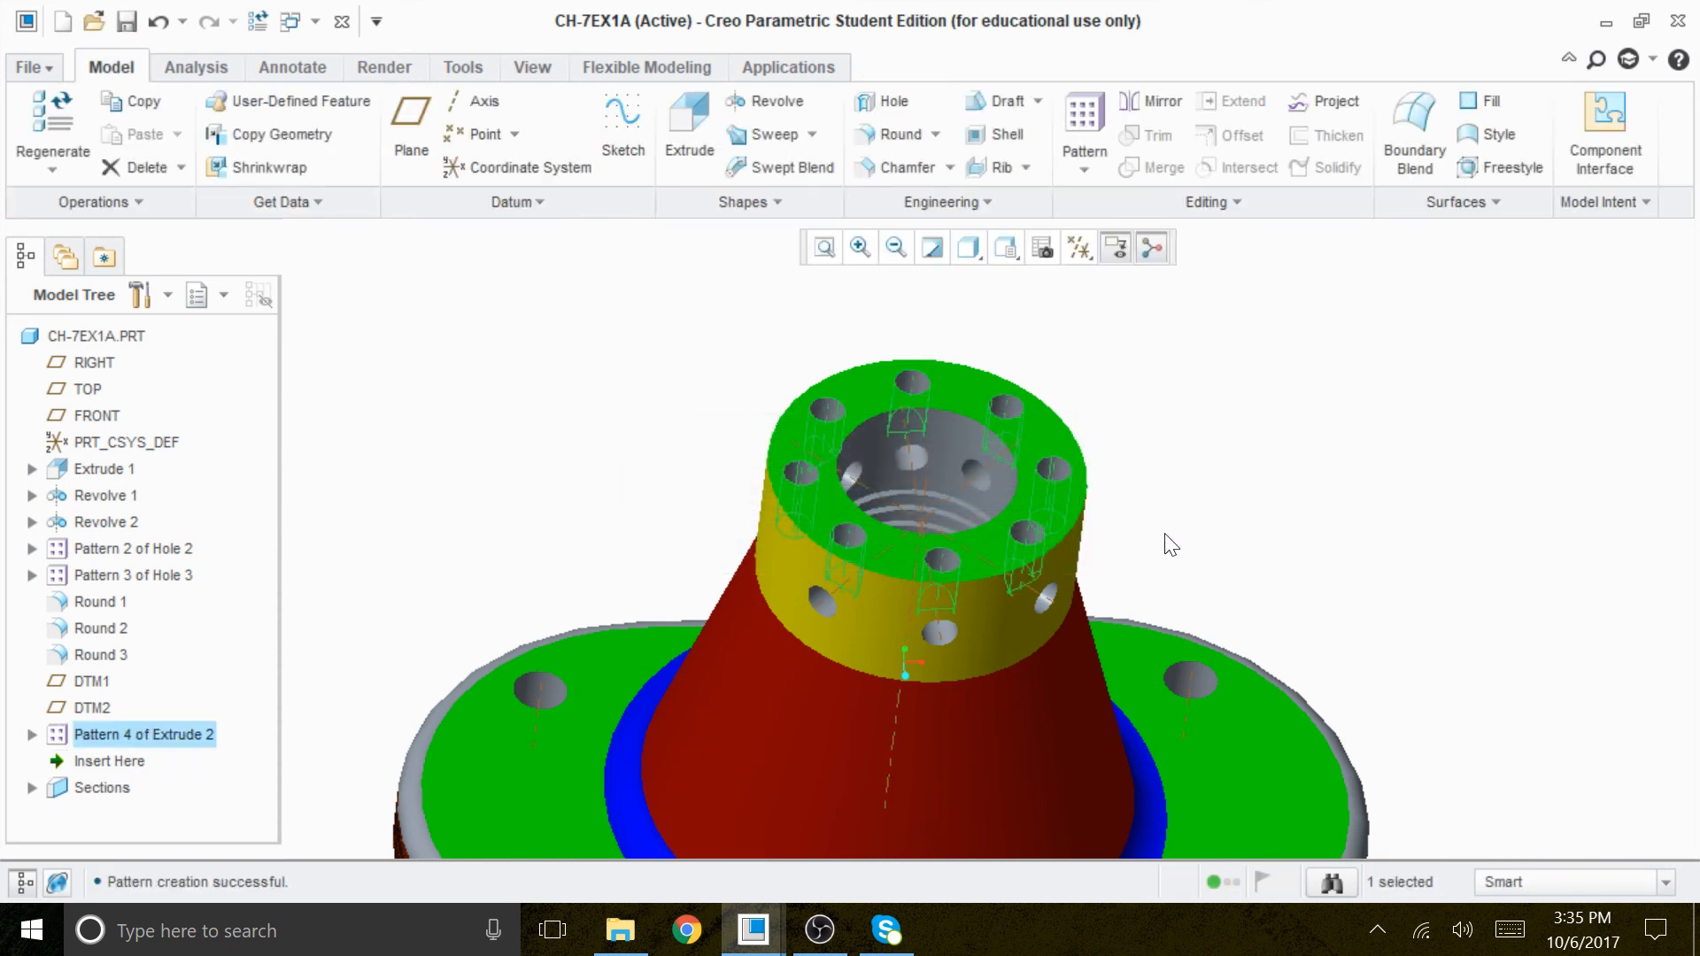
Deselect the finished hole pattern and save the CH-7EX1A part.
mouse_move(1211, 493)
middle_mouse_down()
mouse_move(1210, 410)
mouse_move(1210, 478)
mouse_move(1183, 538)
mouse_move(1195, 486)
mouse_move(1240, 466)
mouse_move(1237, 452)
mouse_move(1211, 522)
mouse_move(1233, 372)
mouse_move(1230, 504)
middle_mouse_up()
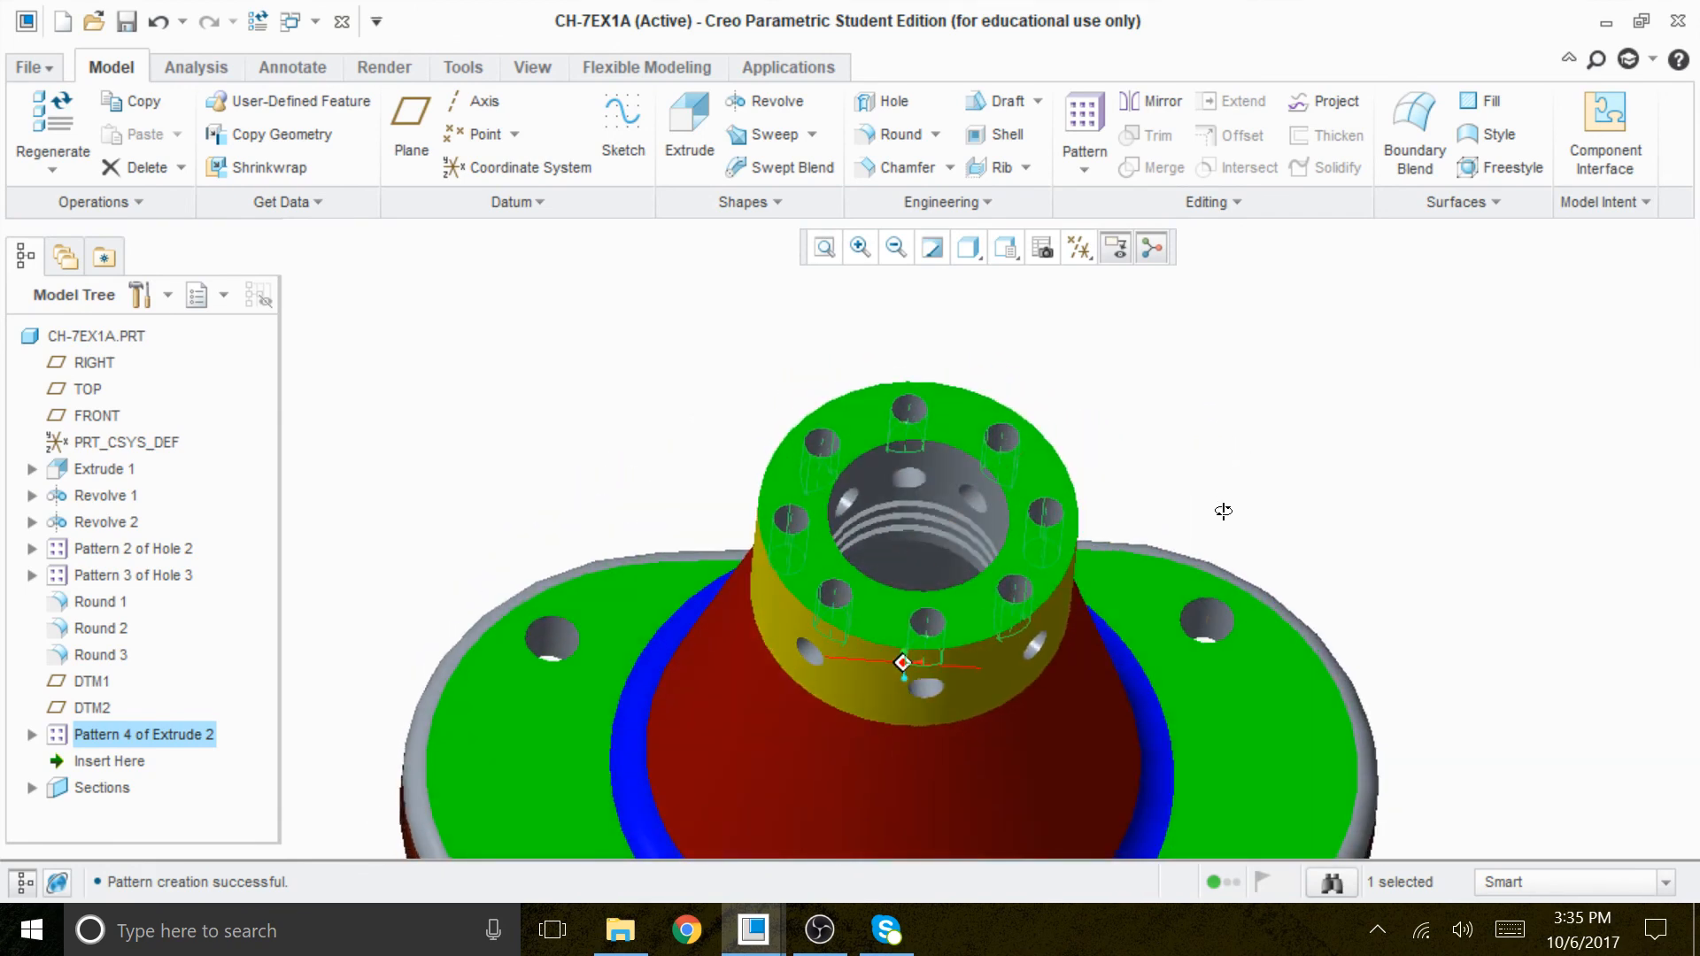
left_click(1175, 488)
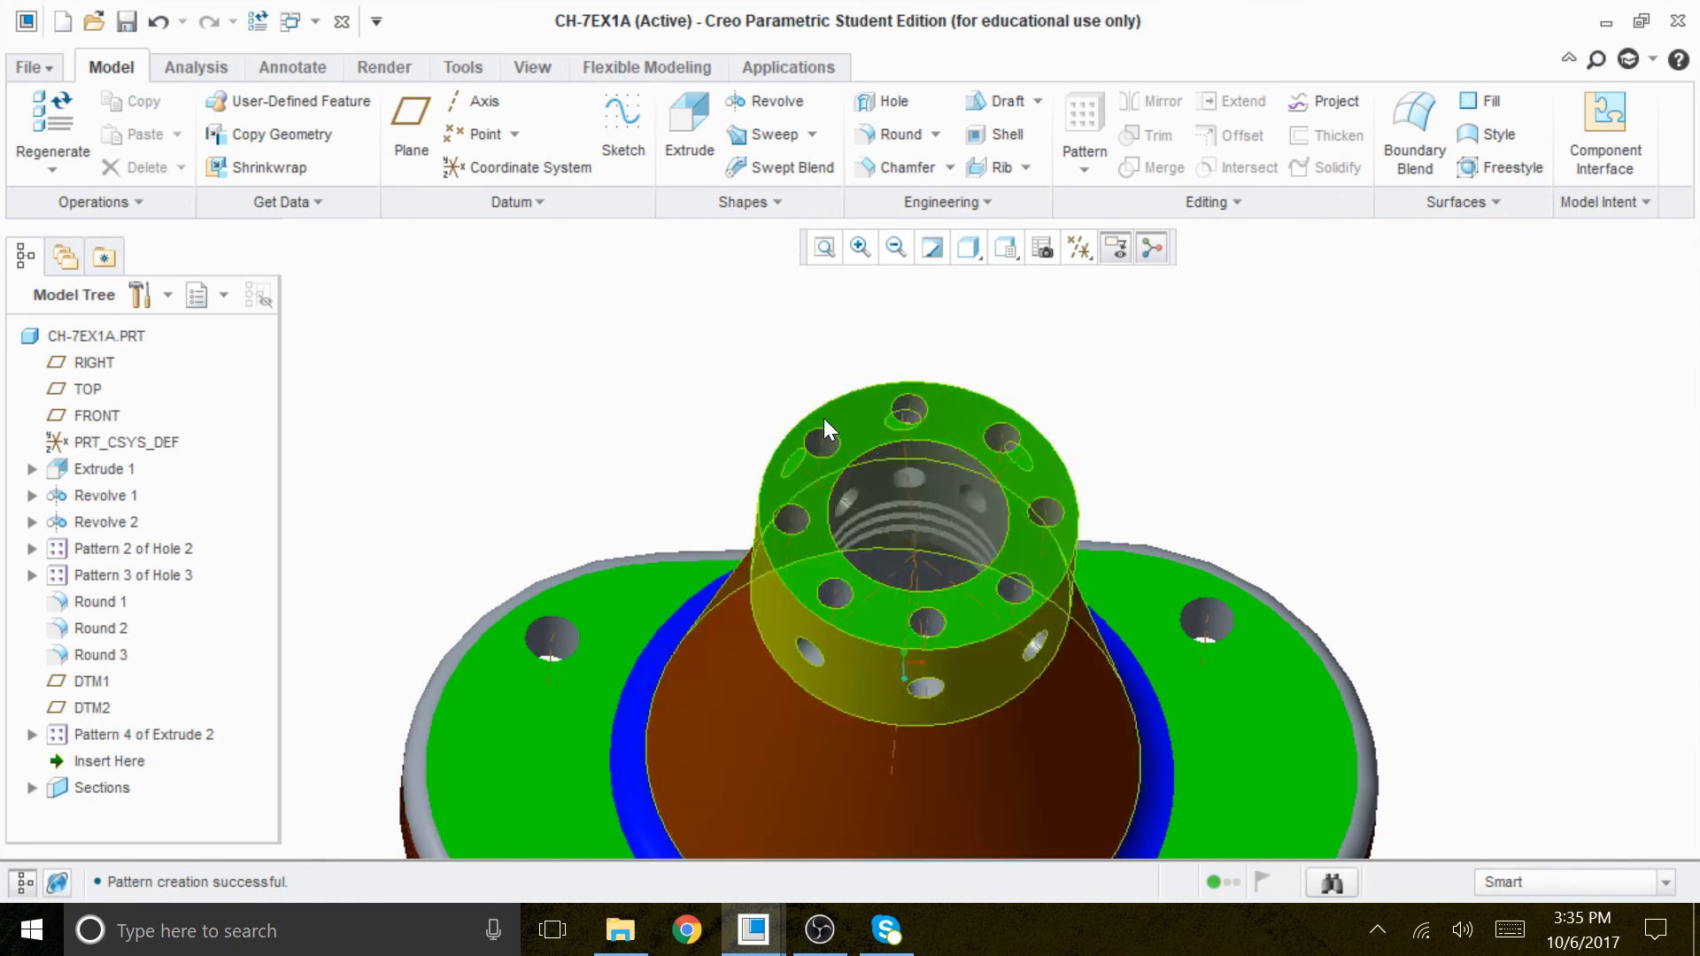
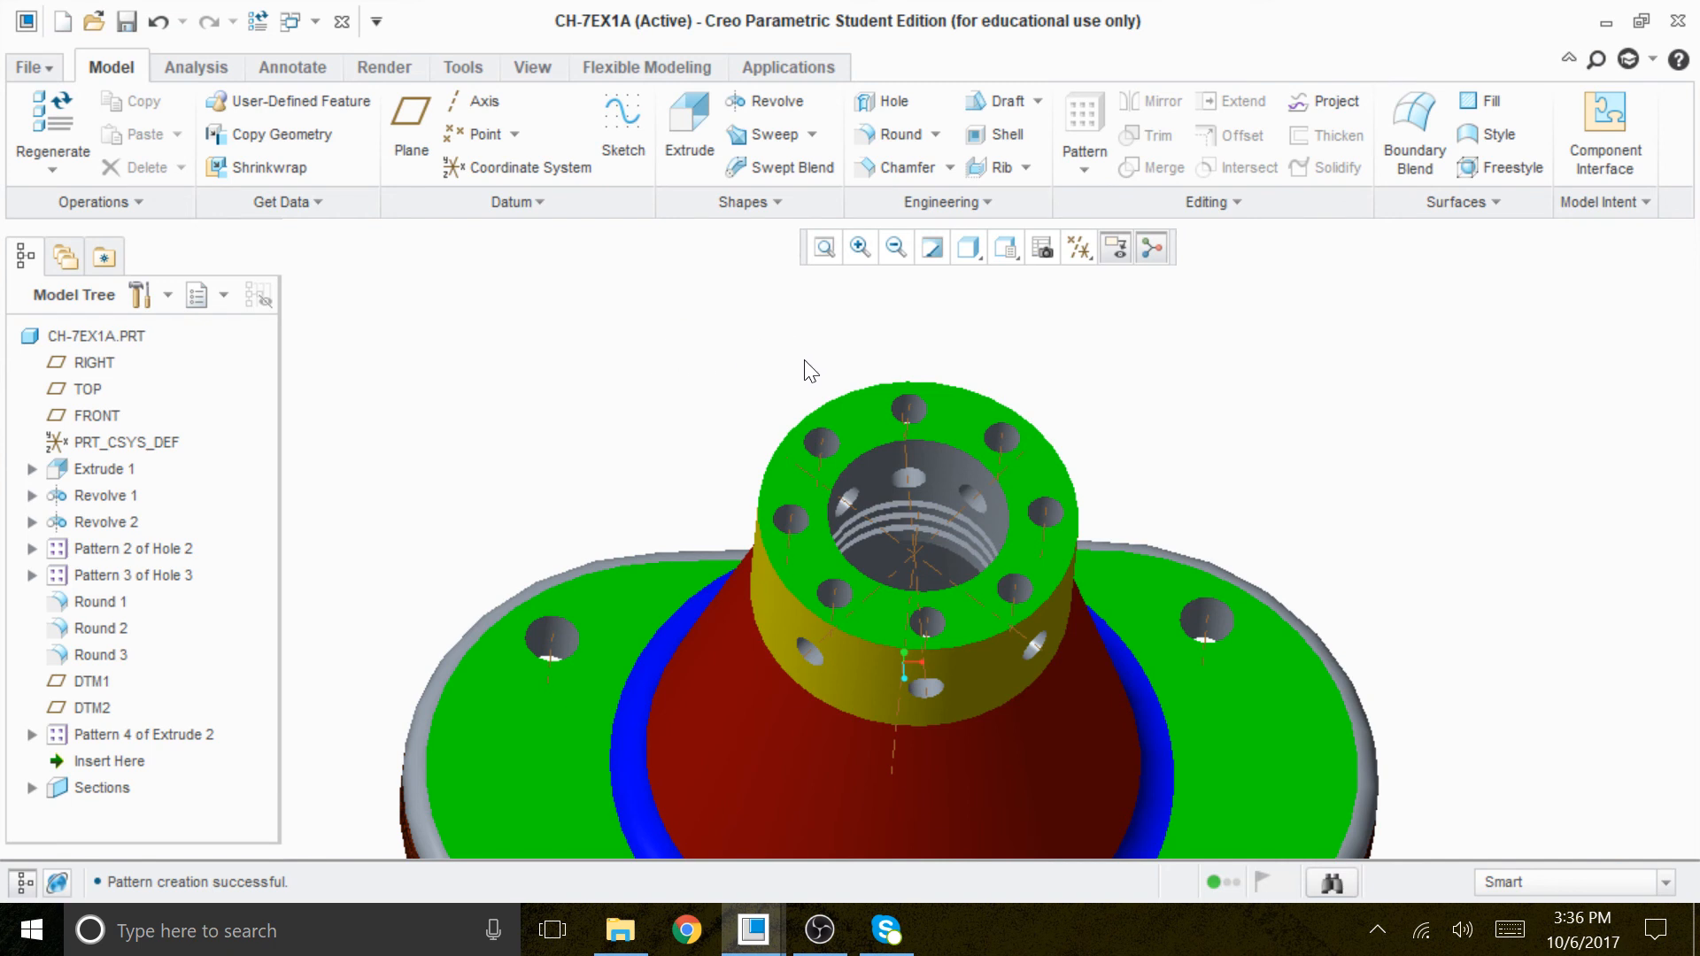
mouse_move(713, 411)
middle_mouse_down()
mouse_move(687, 346)
mouse_move(682, 421)
mouse_move(679, 360)
mouse_move(675, 402)
mouse_move(705, 330)
mouse_move(701, 394)
middle_mouse_up()
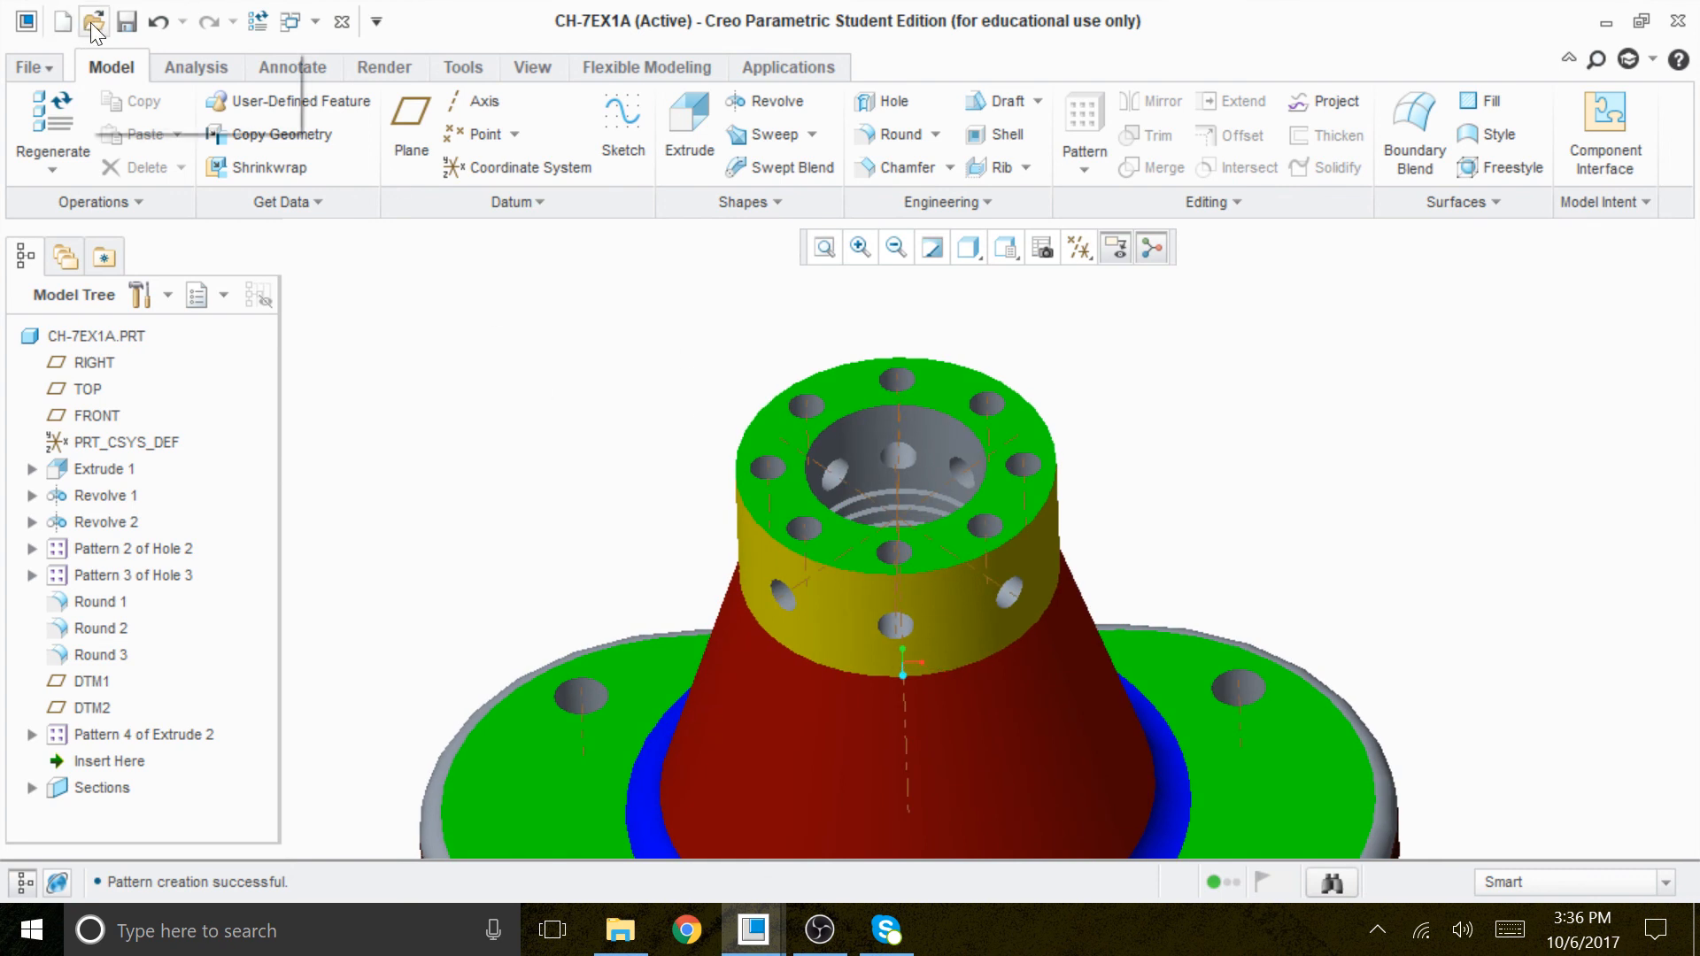
left_click(126, 20)
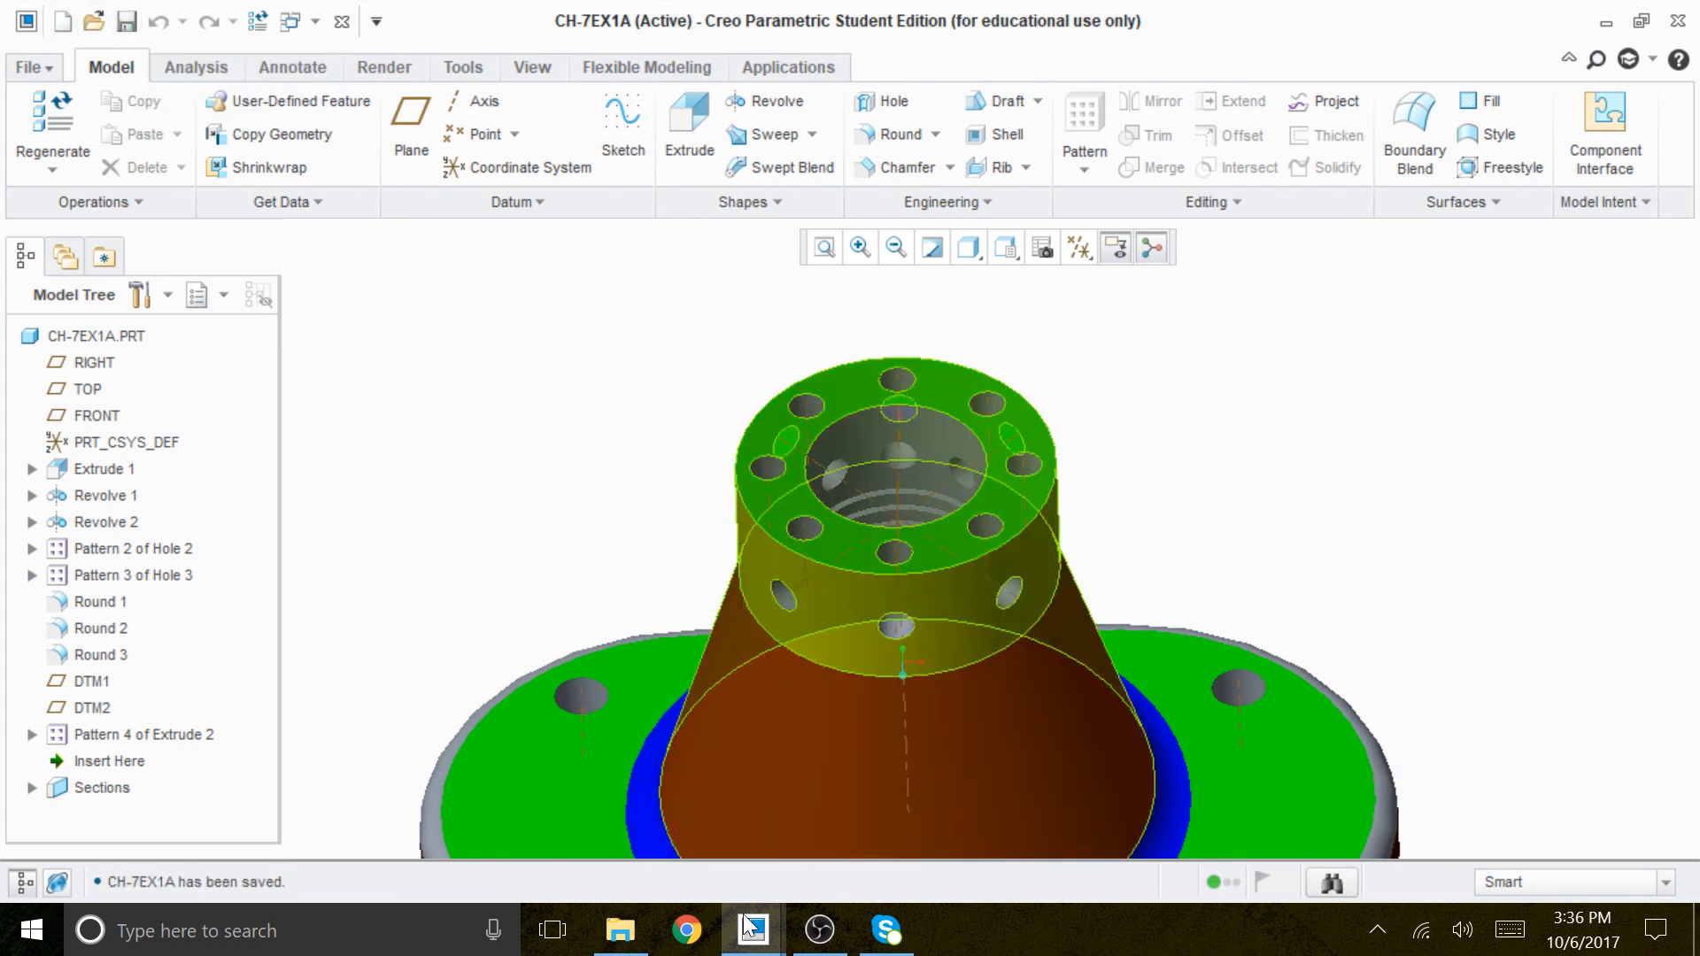
Switch to the CH7-EX1 drawing window and refit the whole sheet in view.
mouse_move(755, 941)
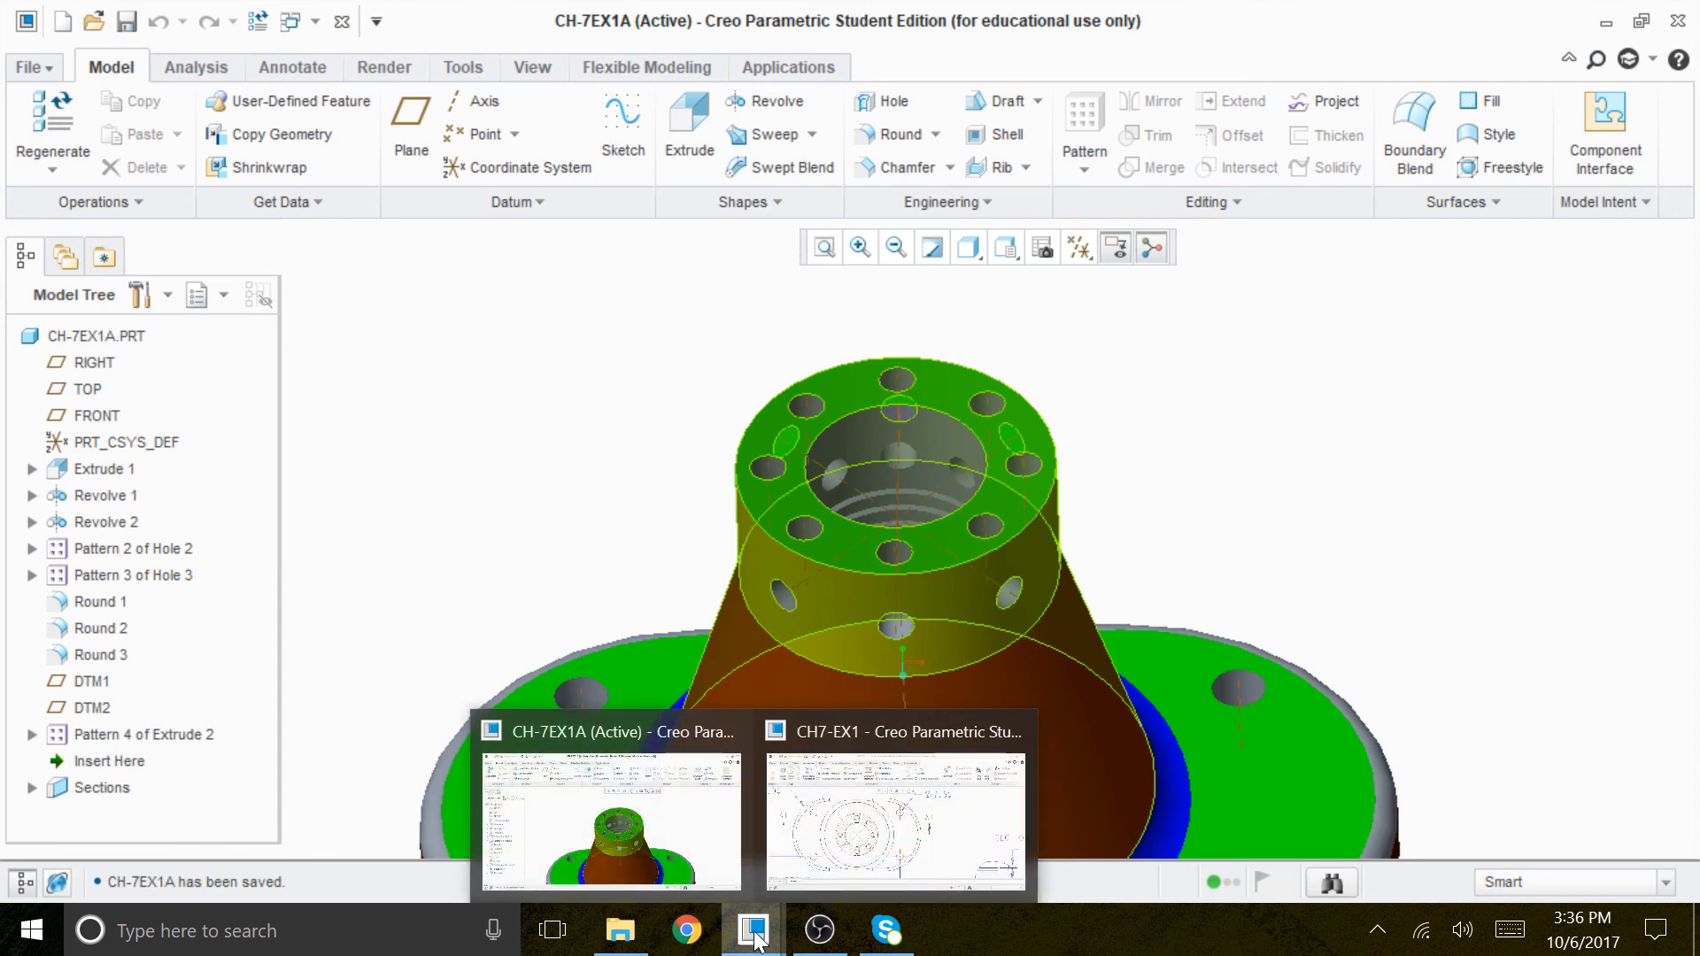
left_click(813, 841)
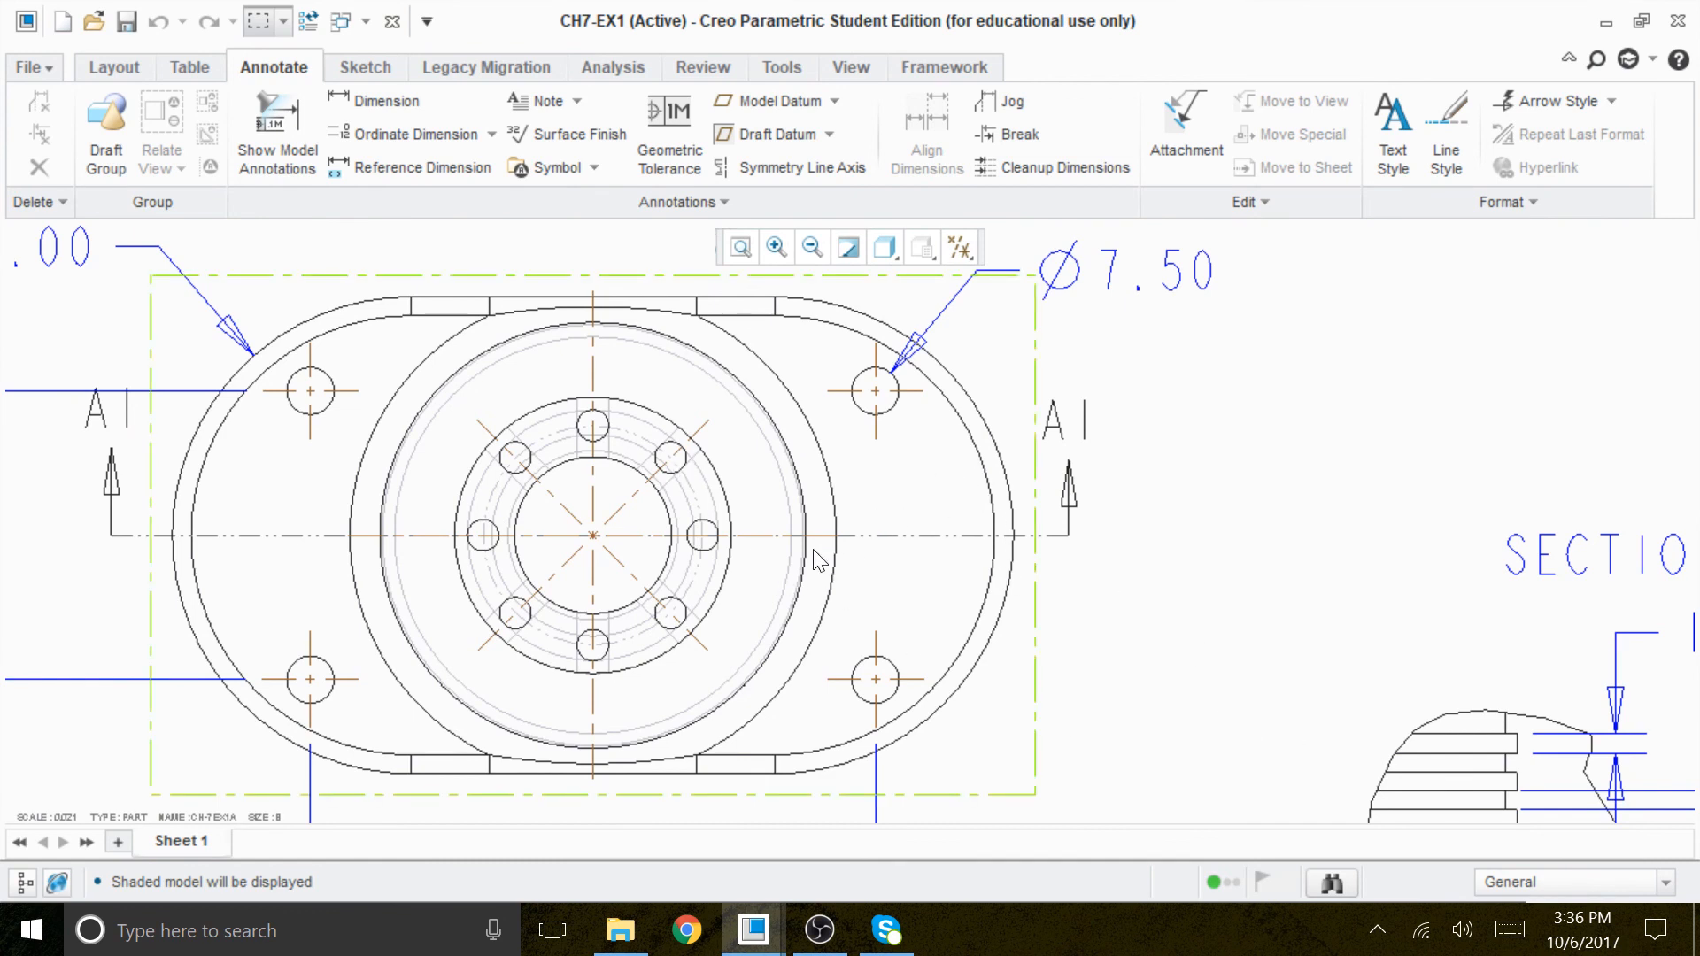
left_click(740, 247)
scroll(726, 380, "up", 4)
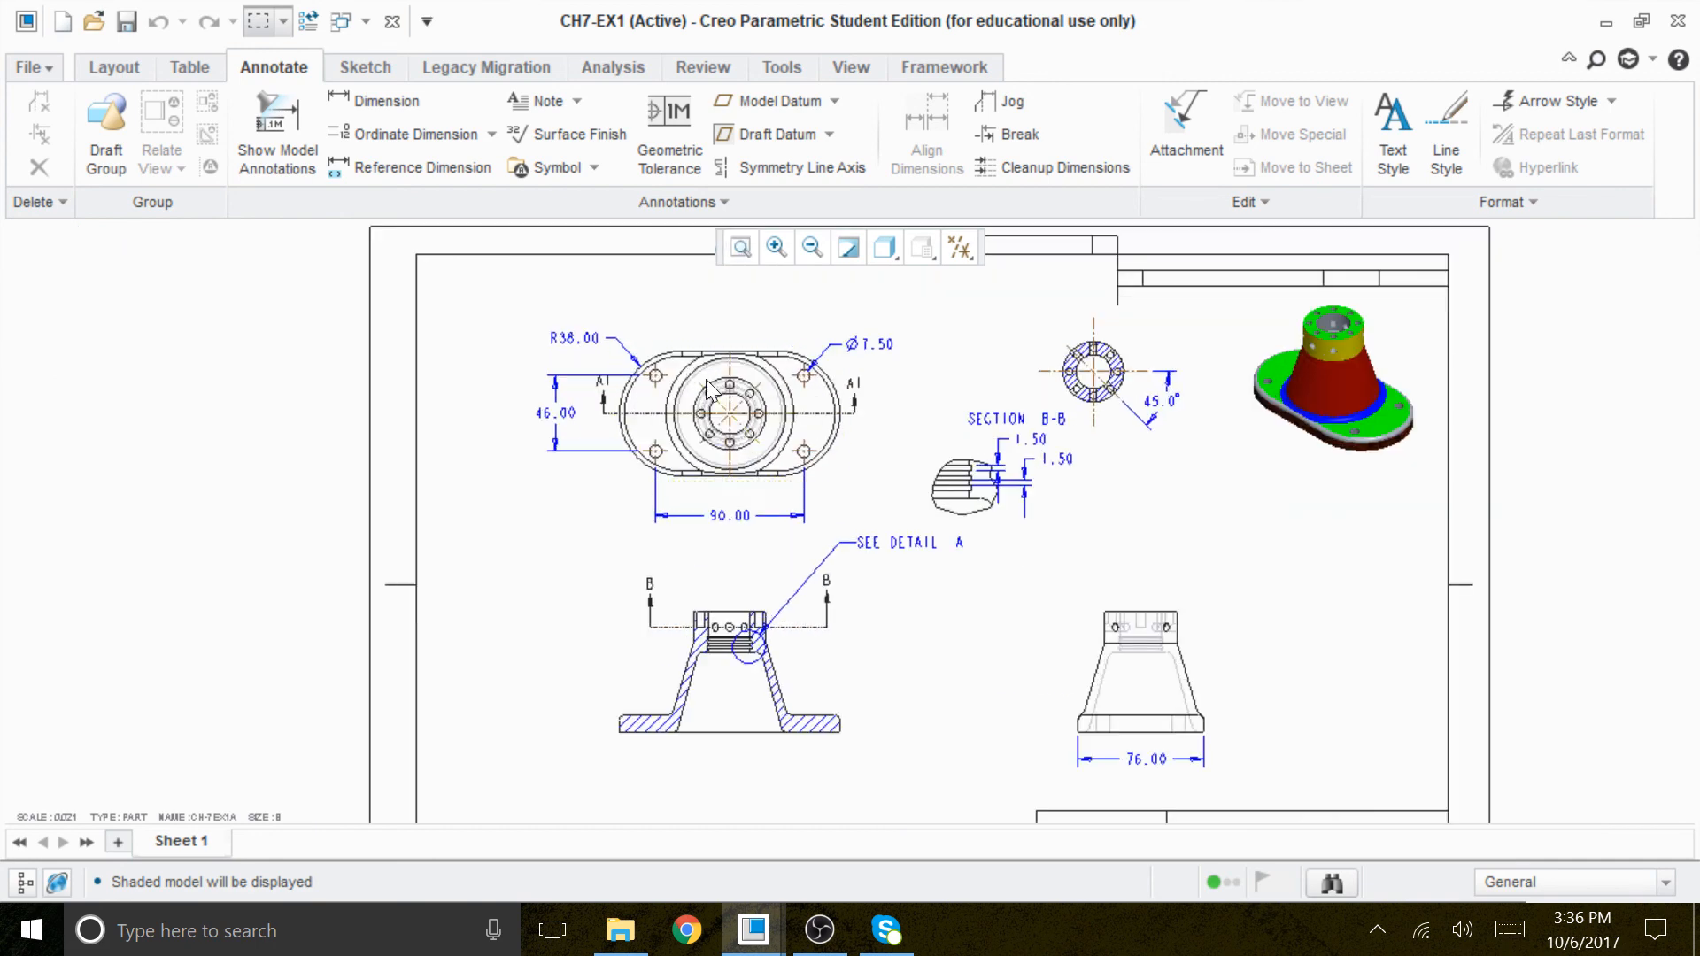
scroll(735, 403, "up", 3)
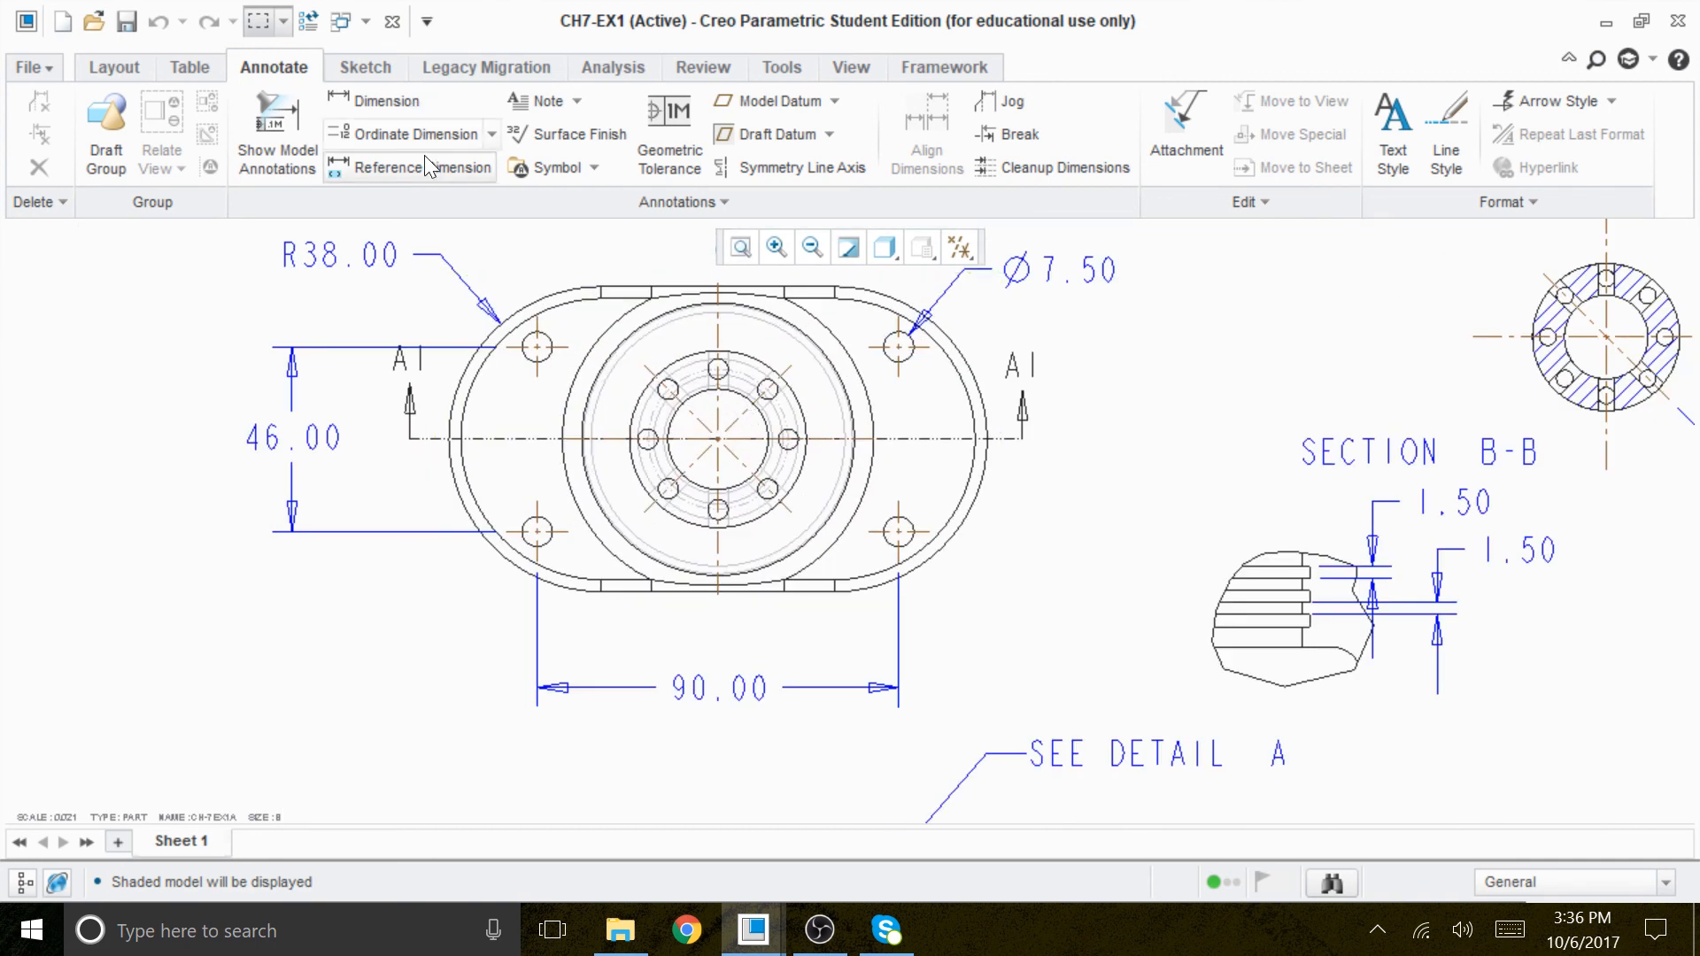
left_click(381, 100)
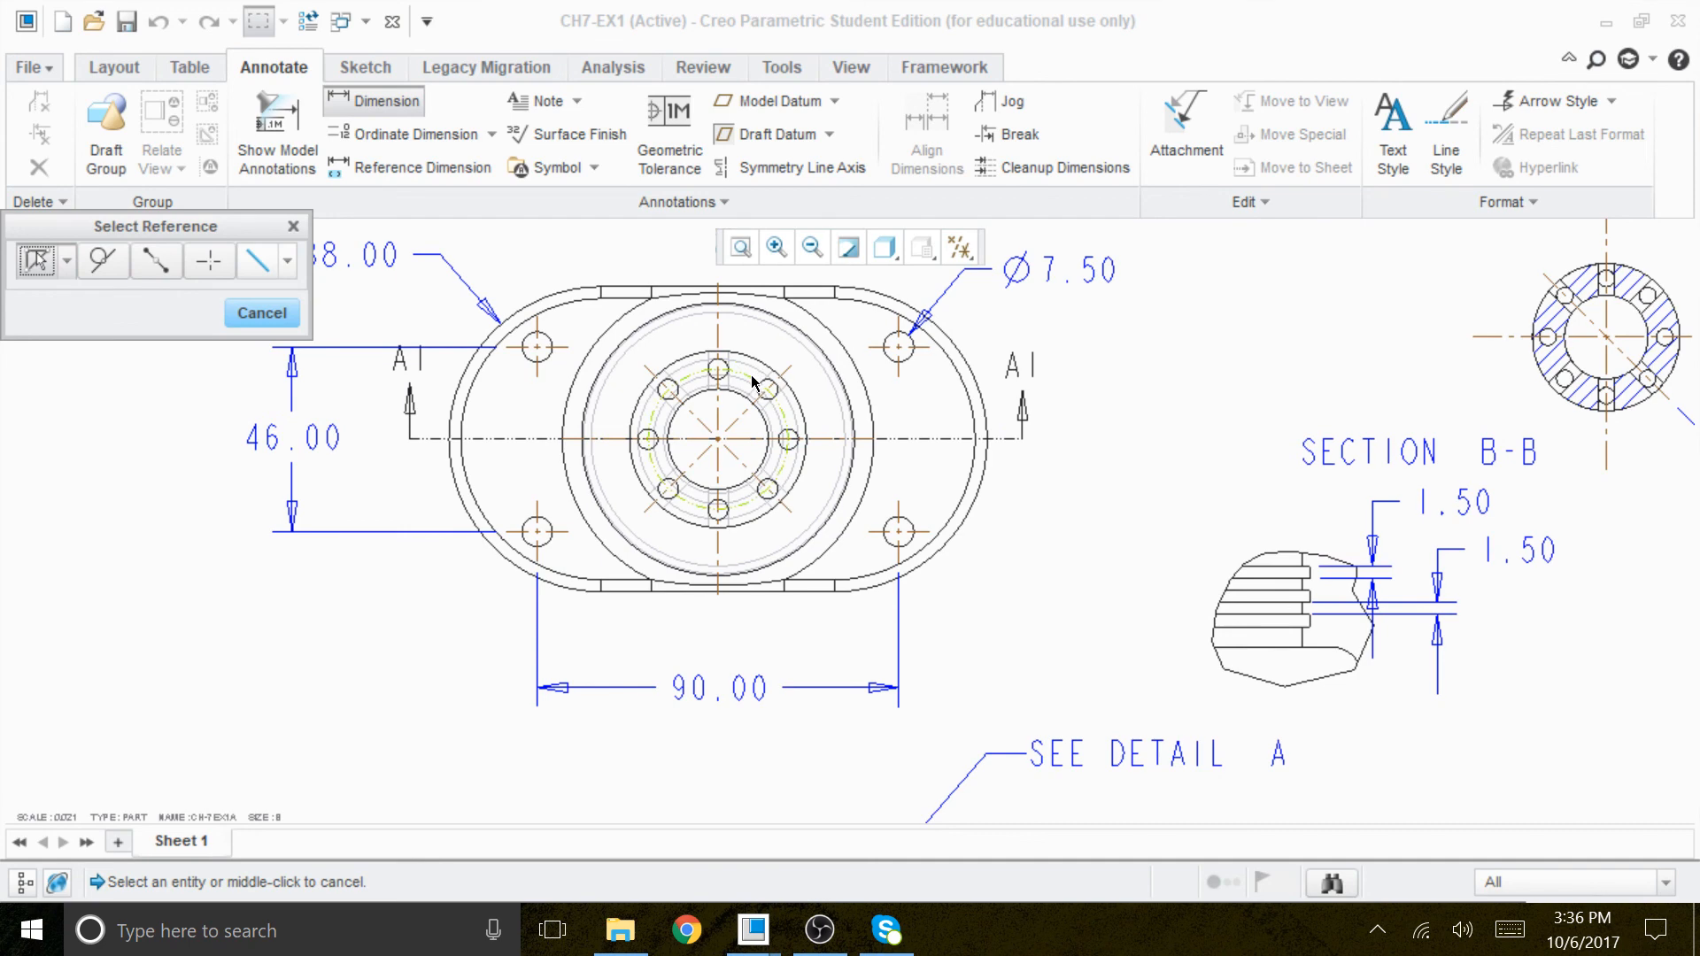
scroll(750, 383, "up", 2)
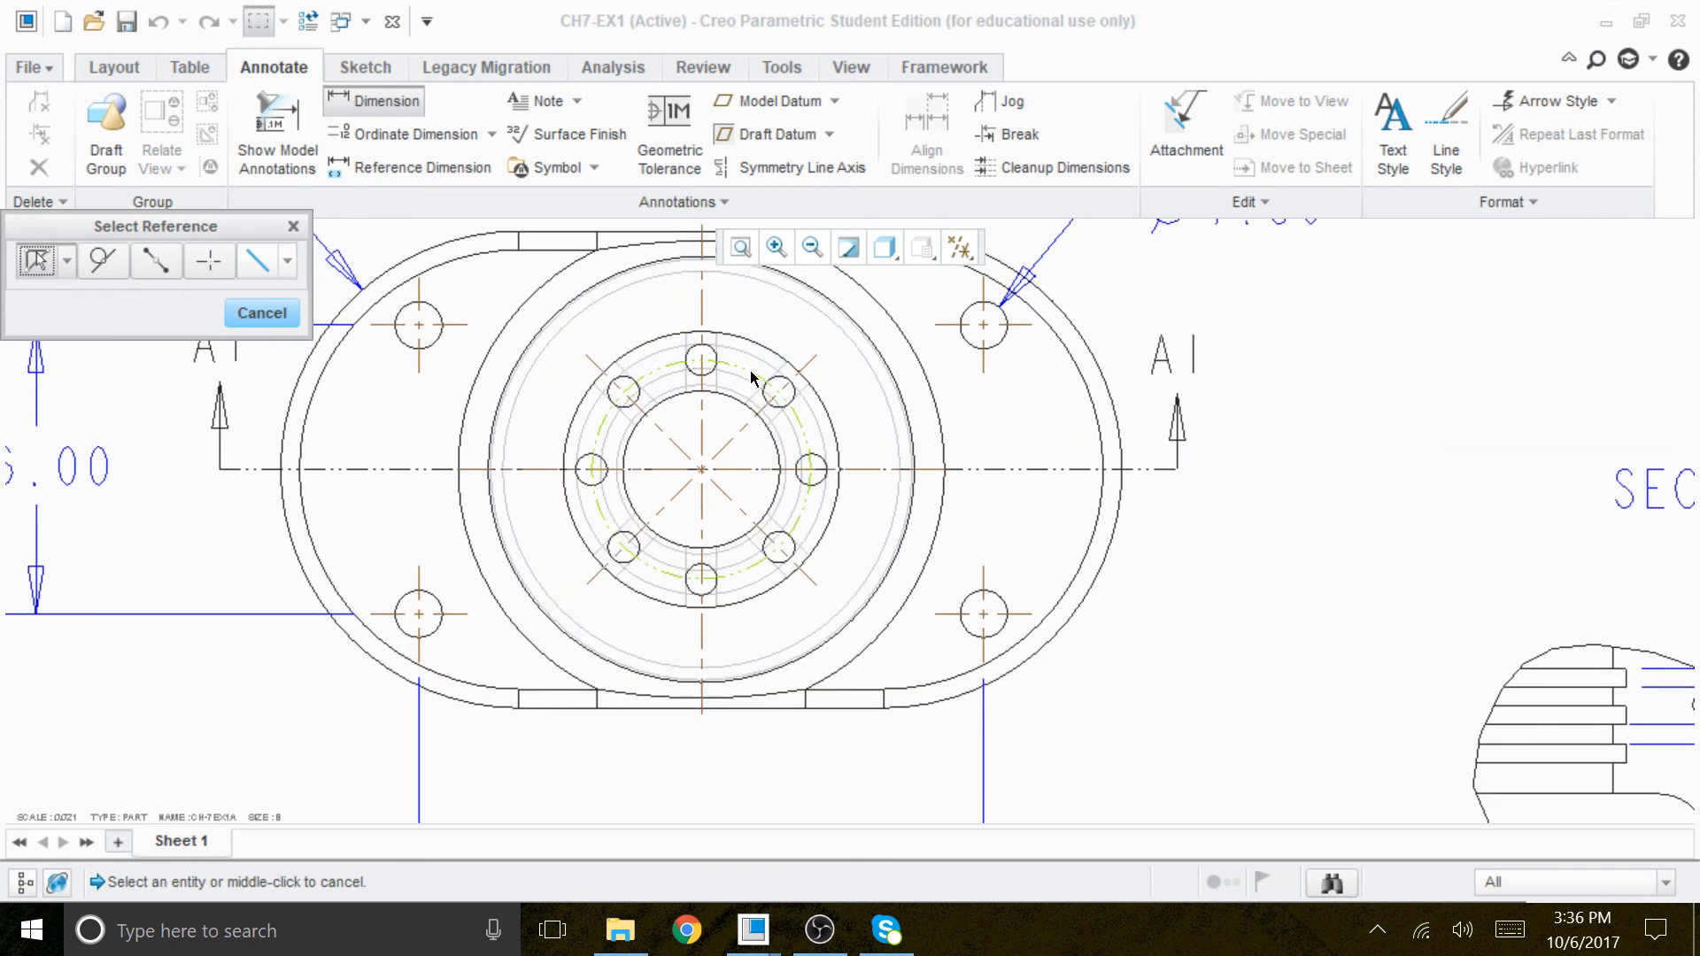
left_click(751, 378)
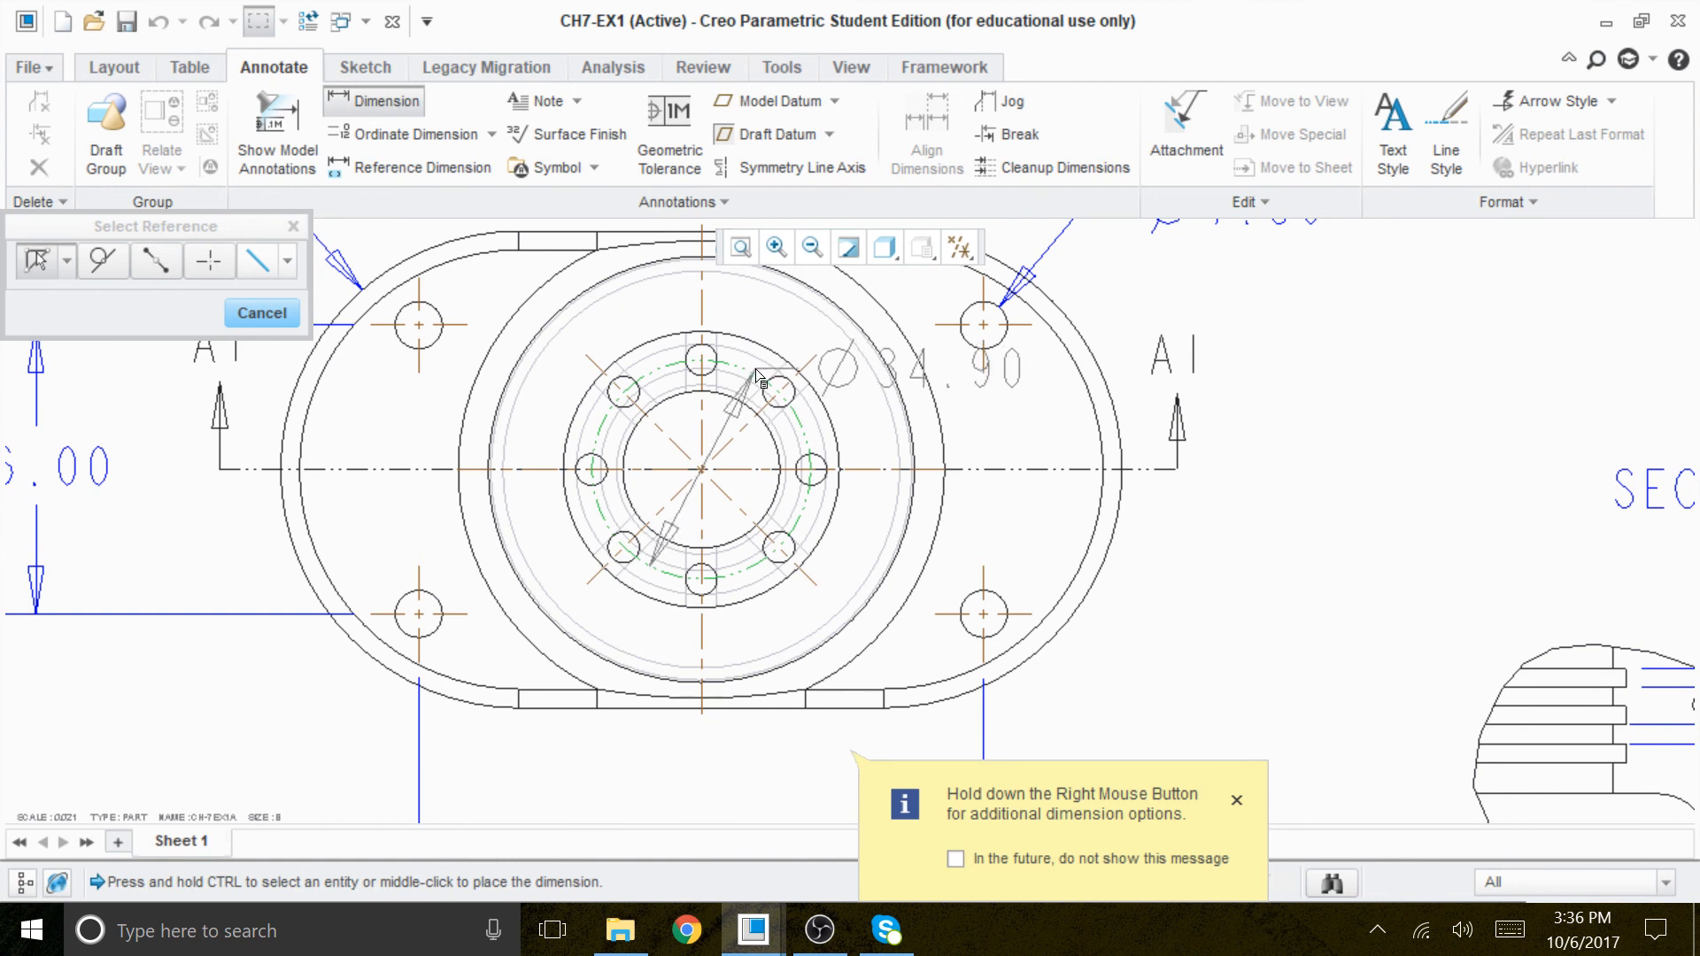
key("Escape")
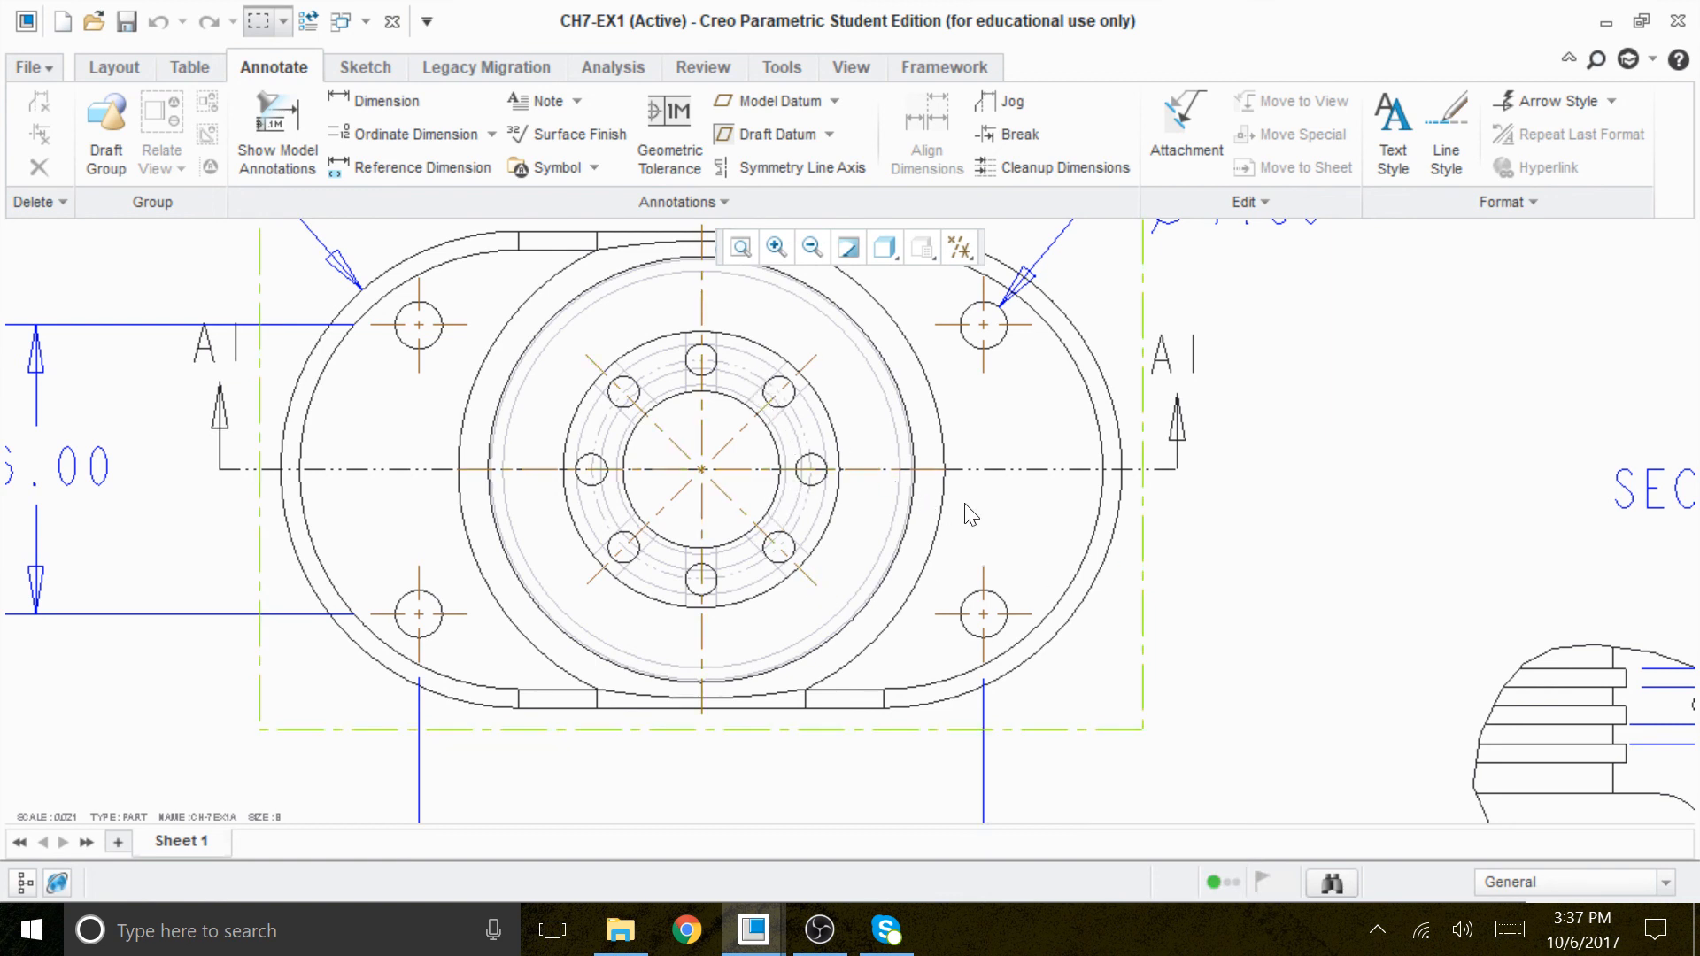
left_click(1007, 504)
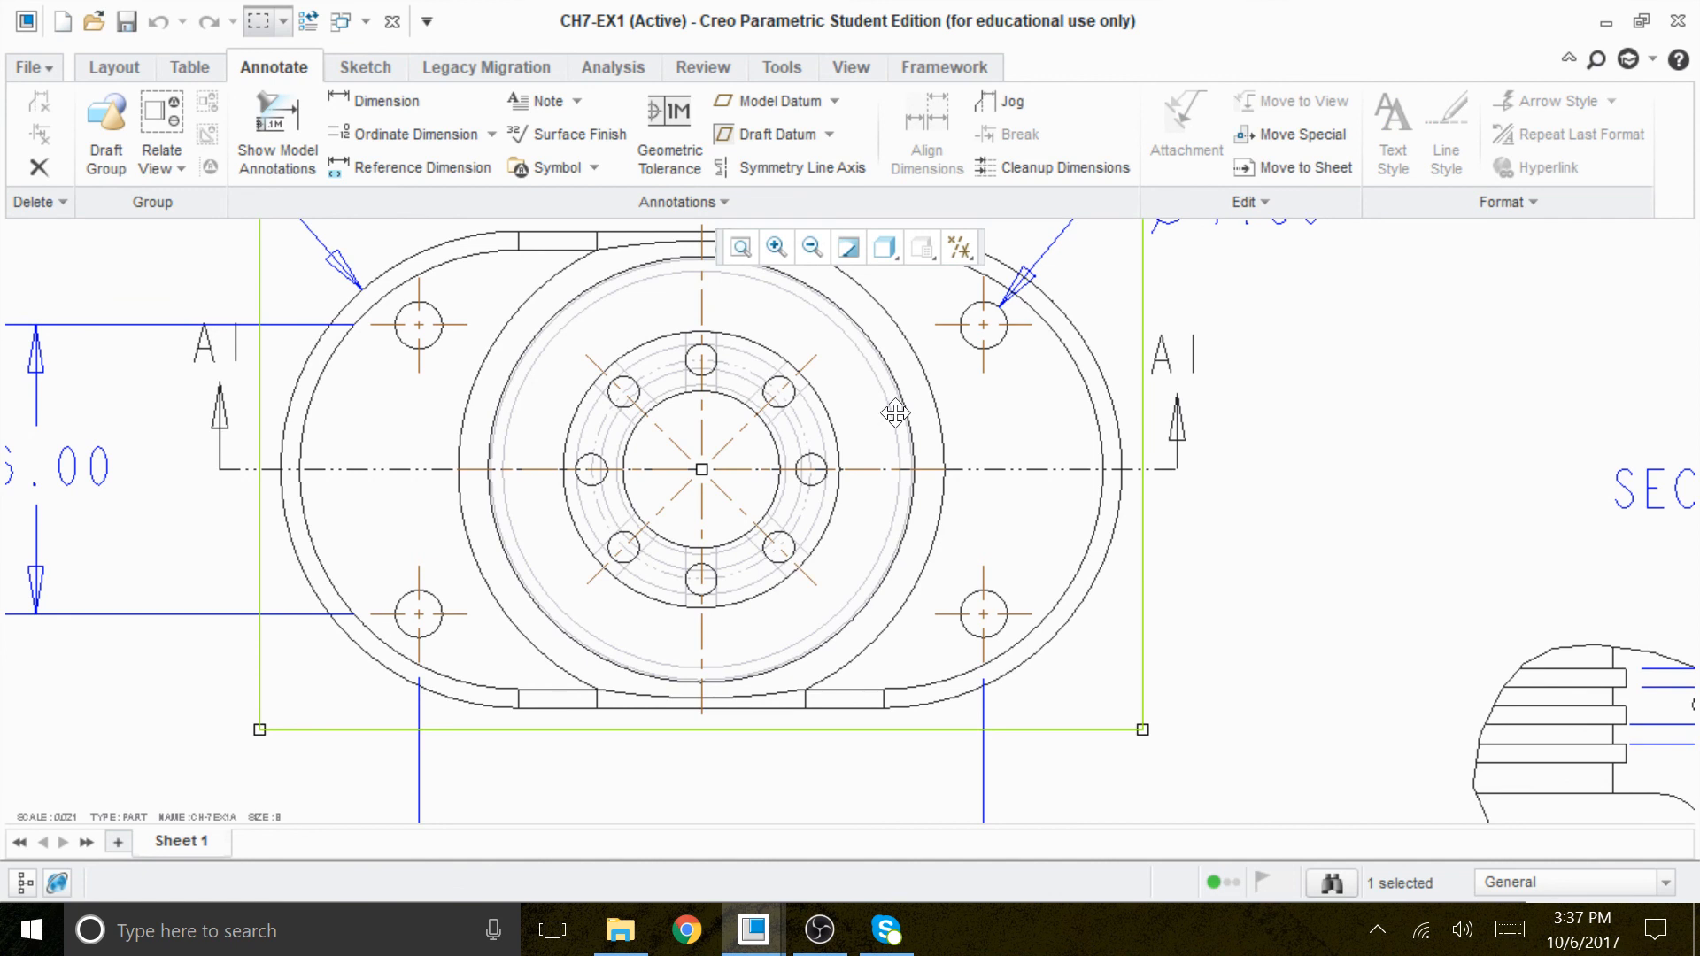
left_click(1449, 513)
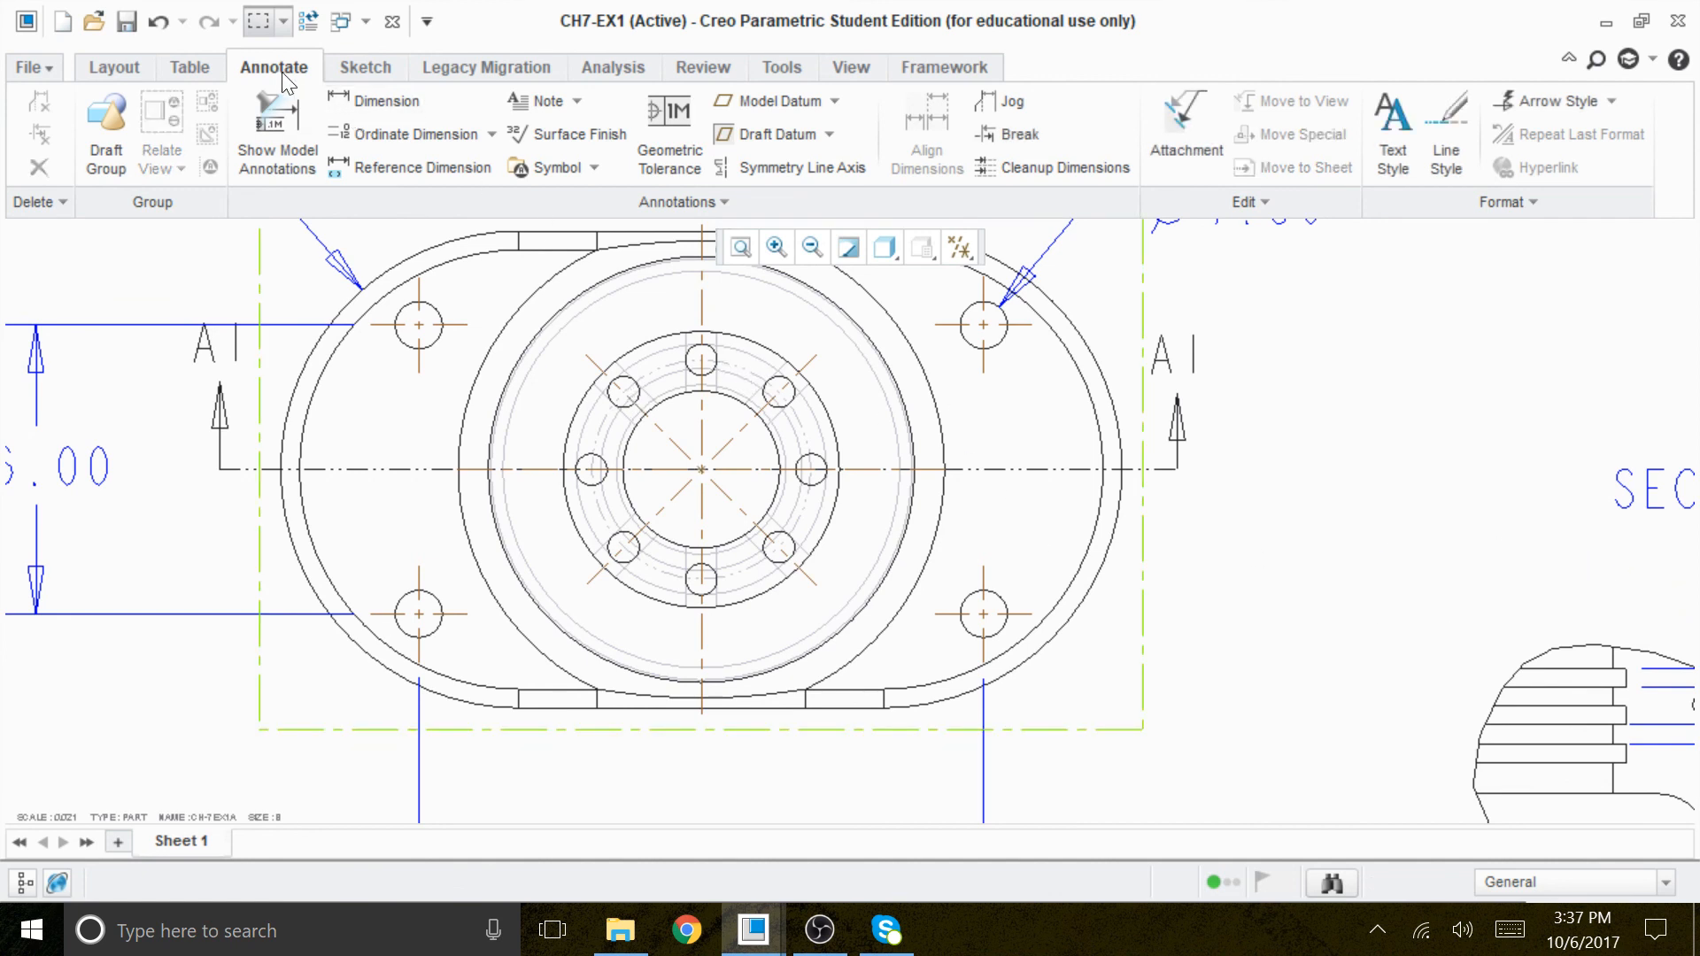
Delete the old draft bolt circle running through the eight boss holes in the top view.
left_click(355, 71)
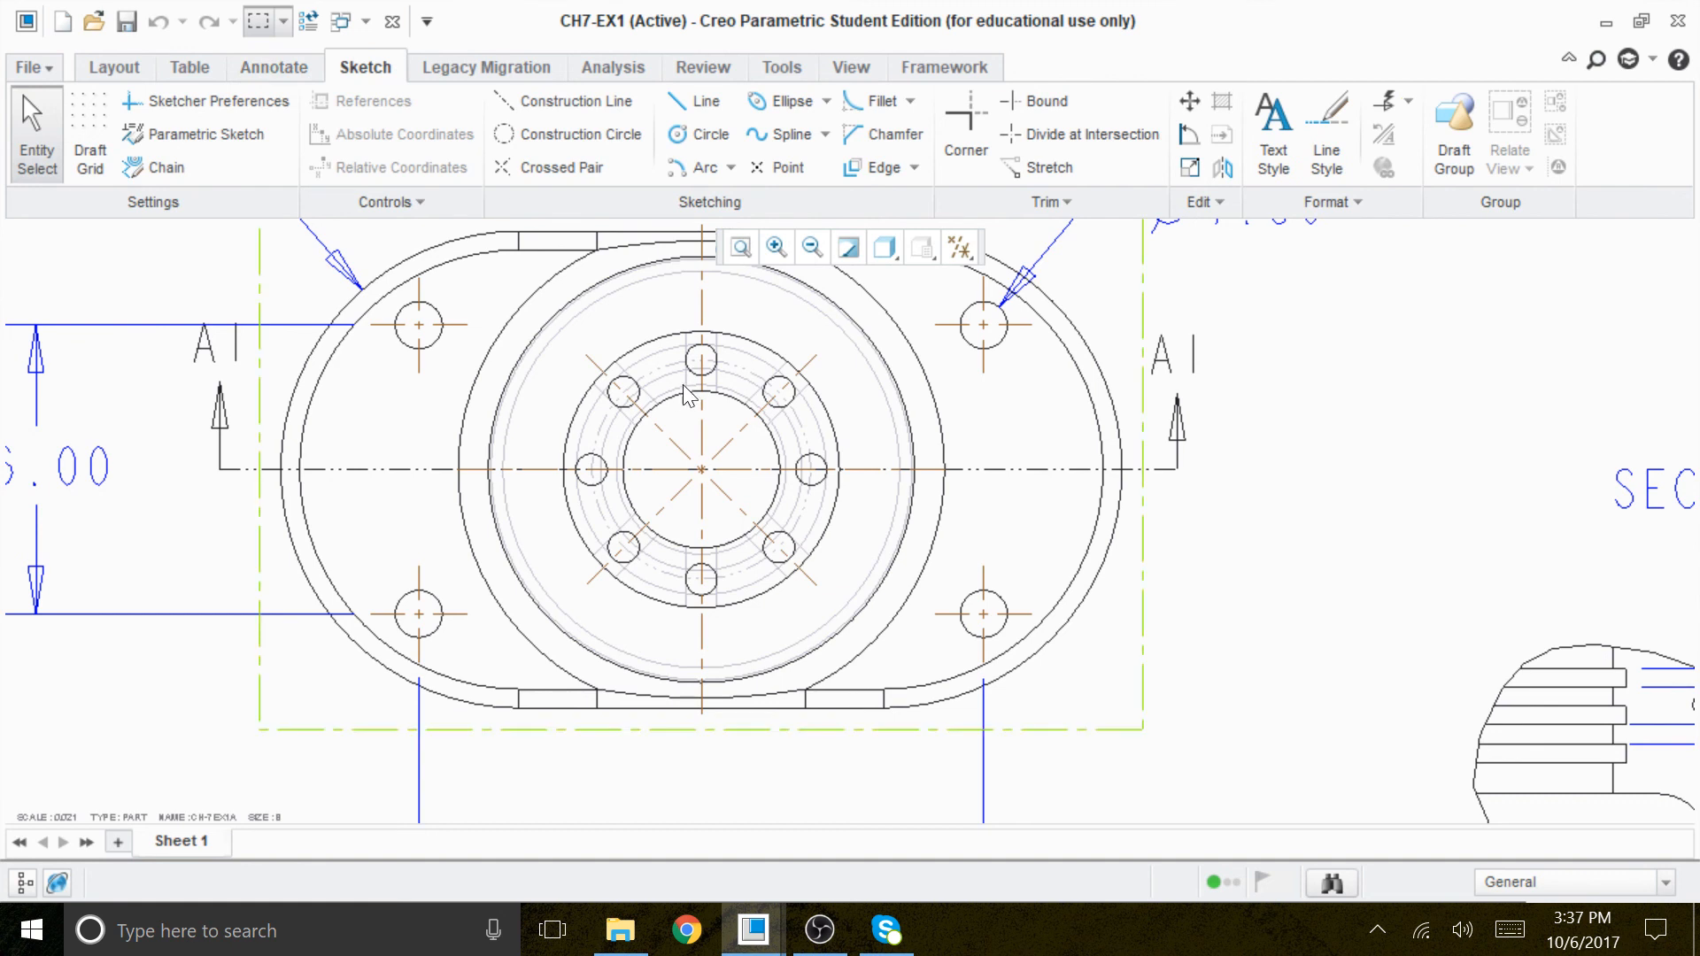
left_click(740, 377)
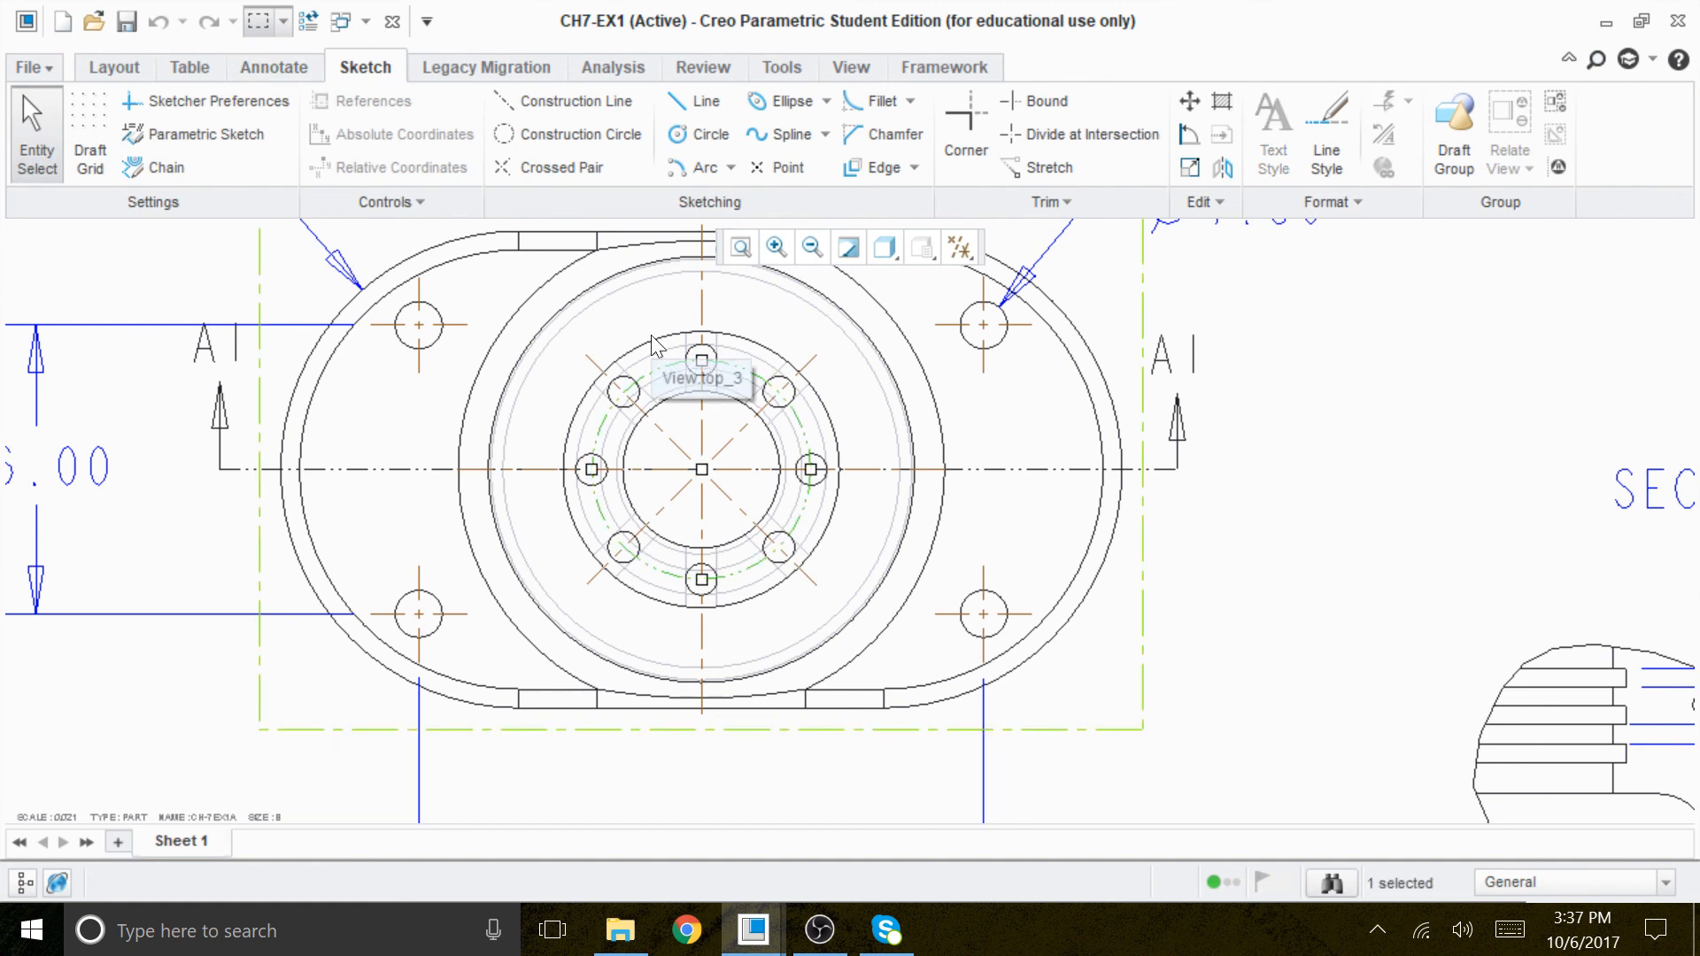
key("Escape")
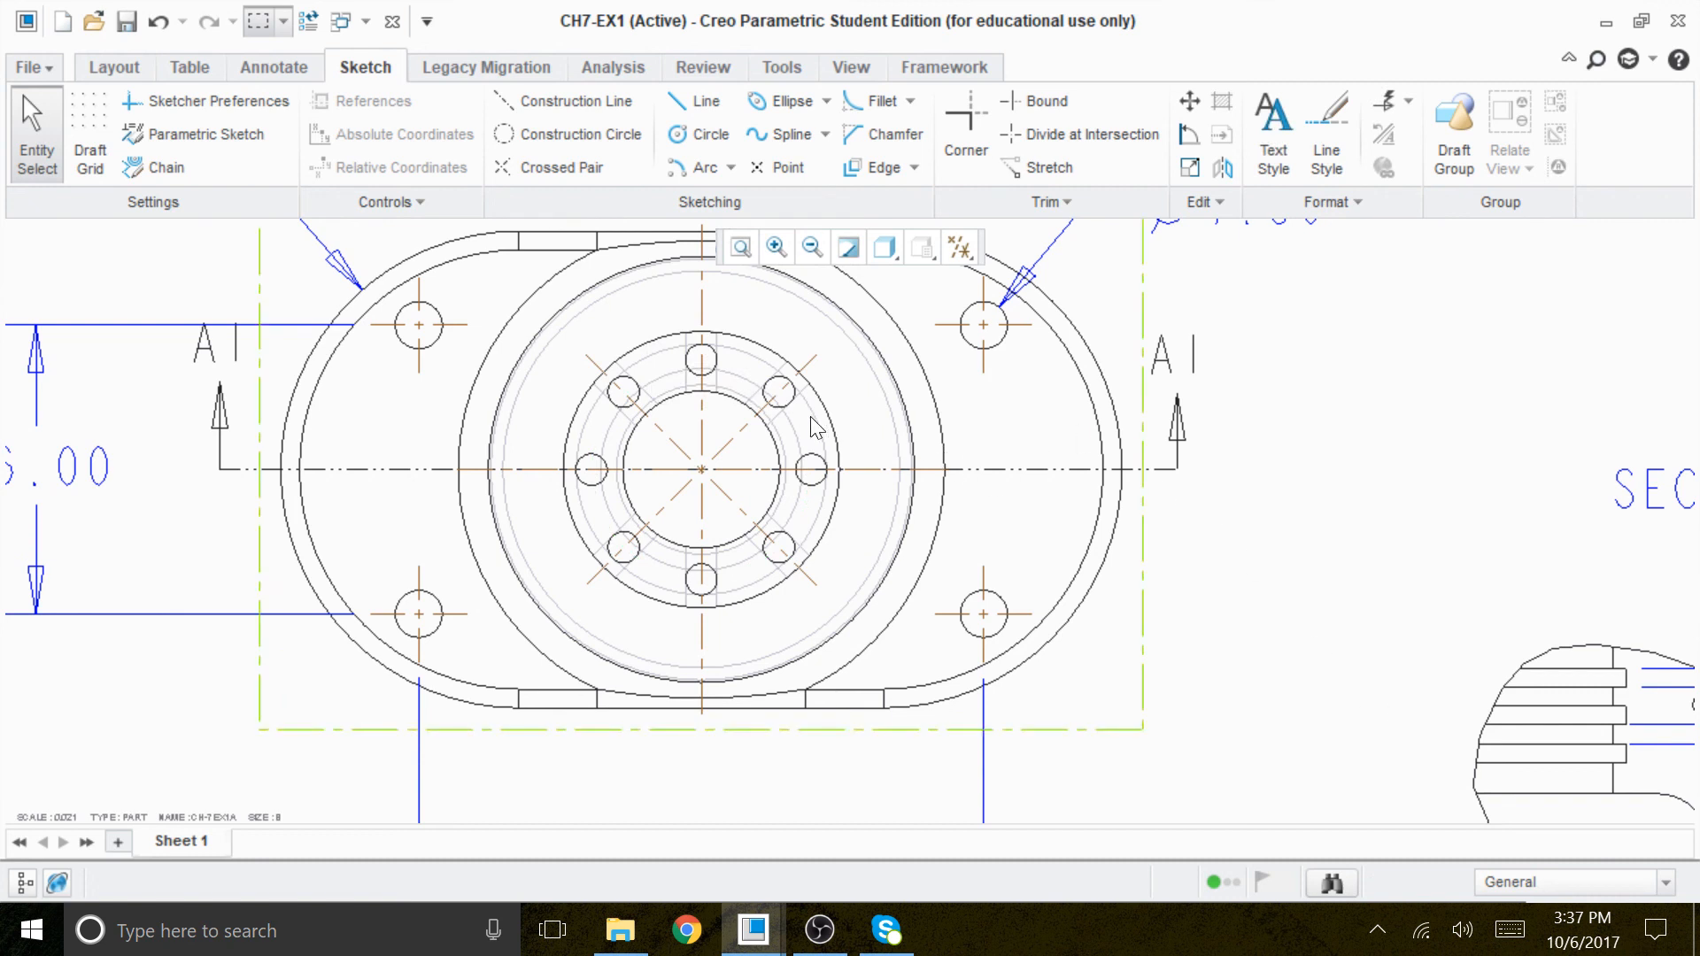
scroll(794, 394, "up", 1)
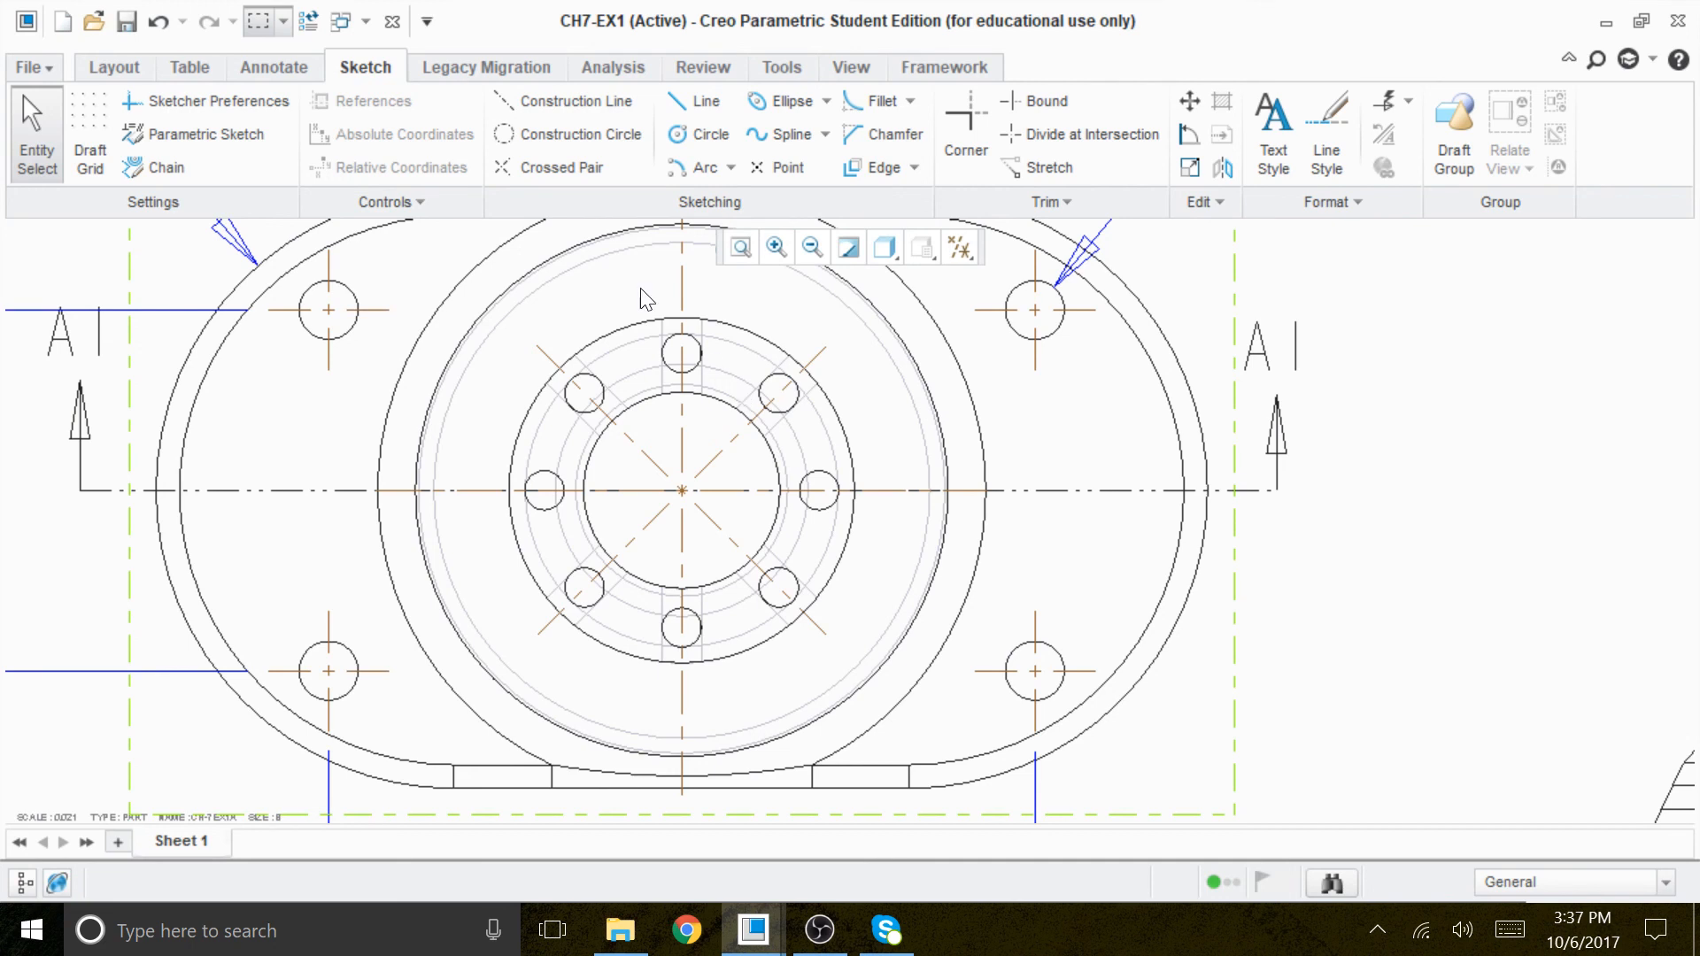
left_click(567, 135)
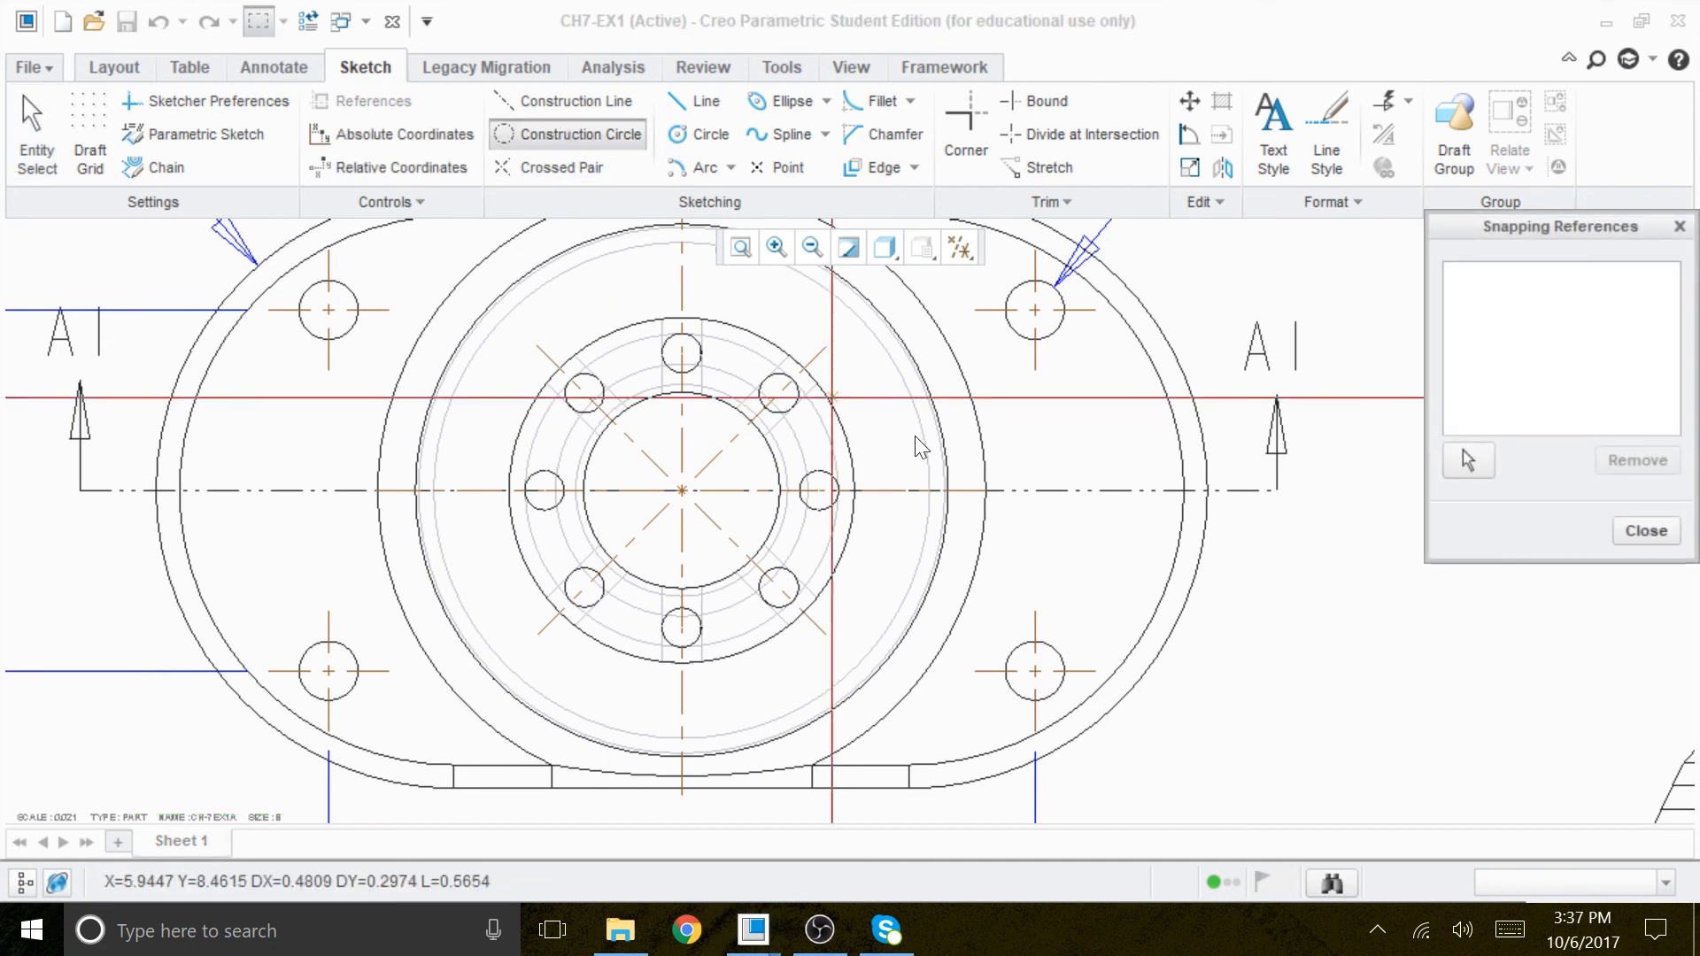
left_click(1468, 461)
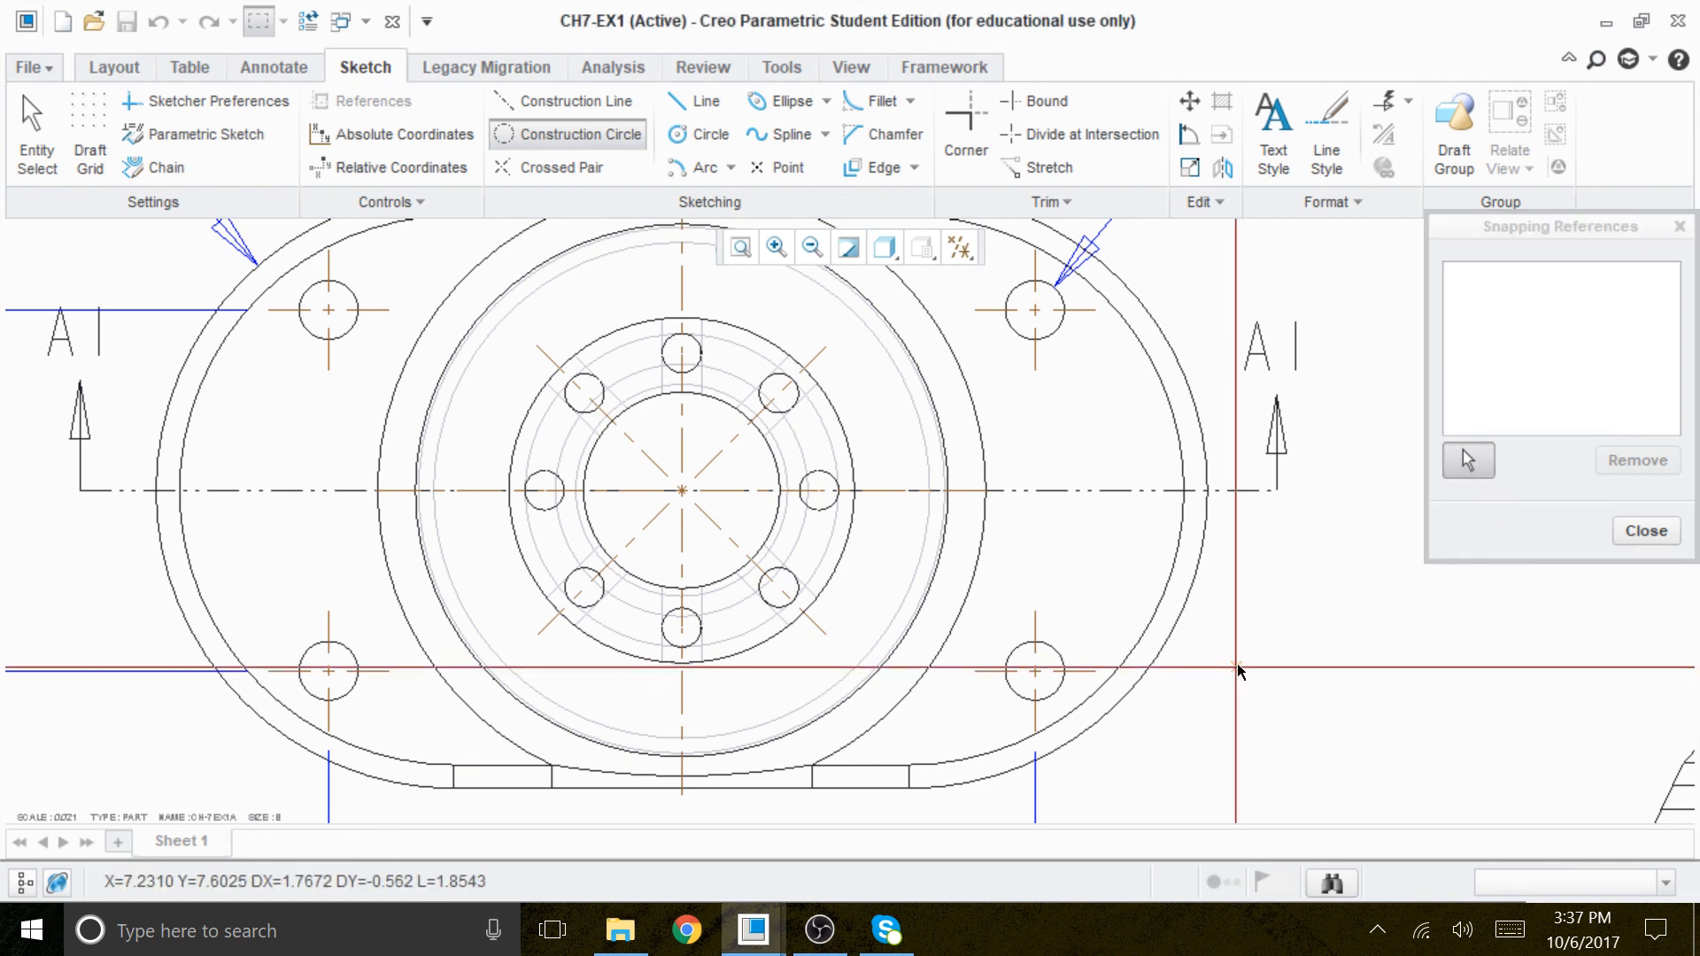
middle_click(1352, 693)
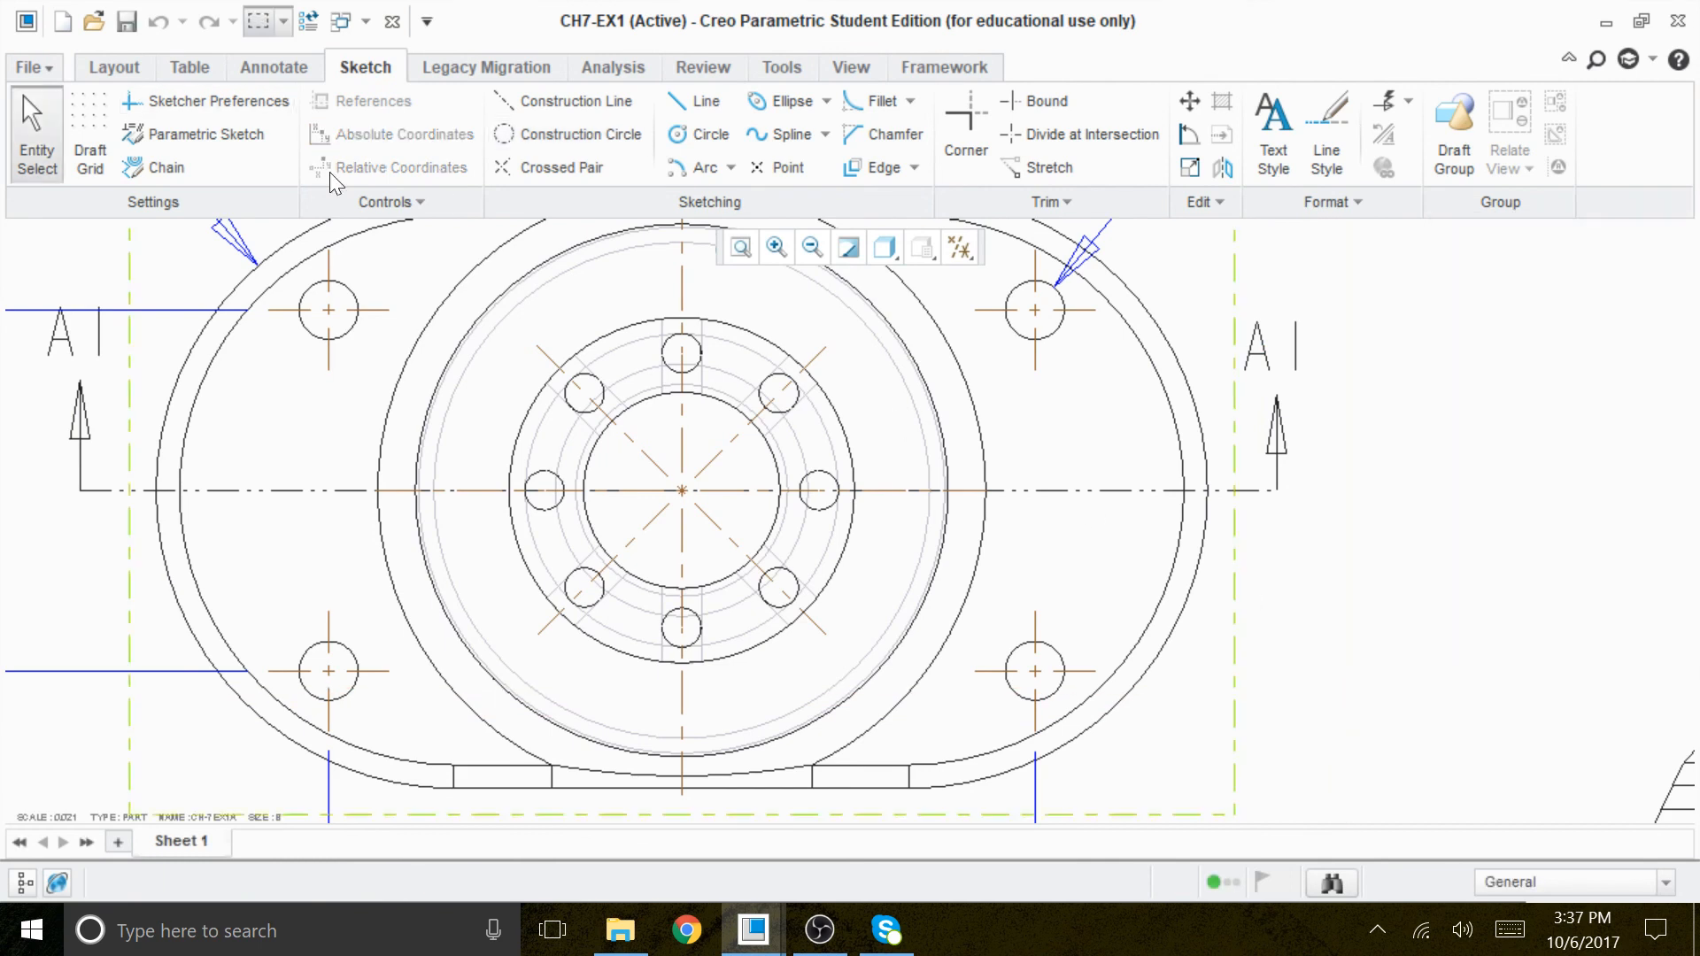
Start a construction circle and add the boss's outer arc and the edges of all eight holes as snapping references.
left_click(540, 138)
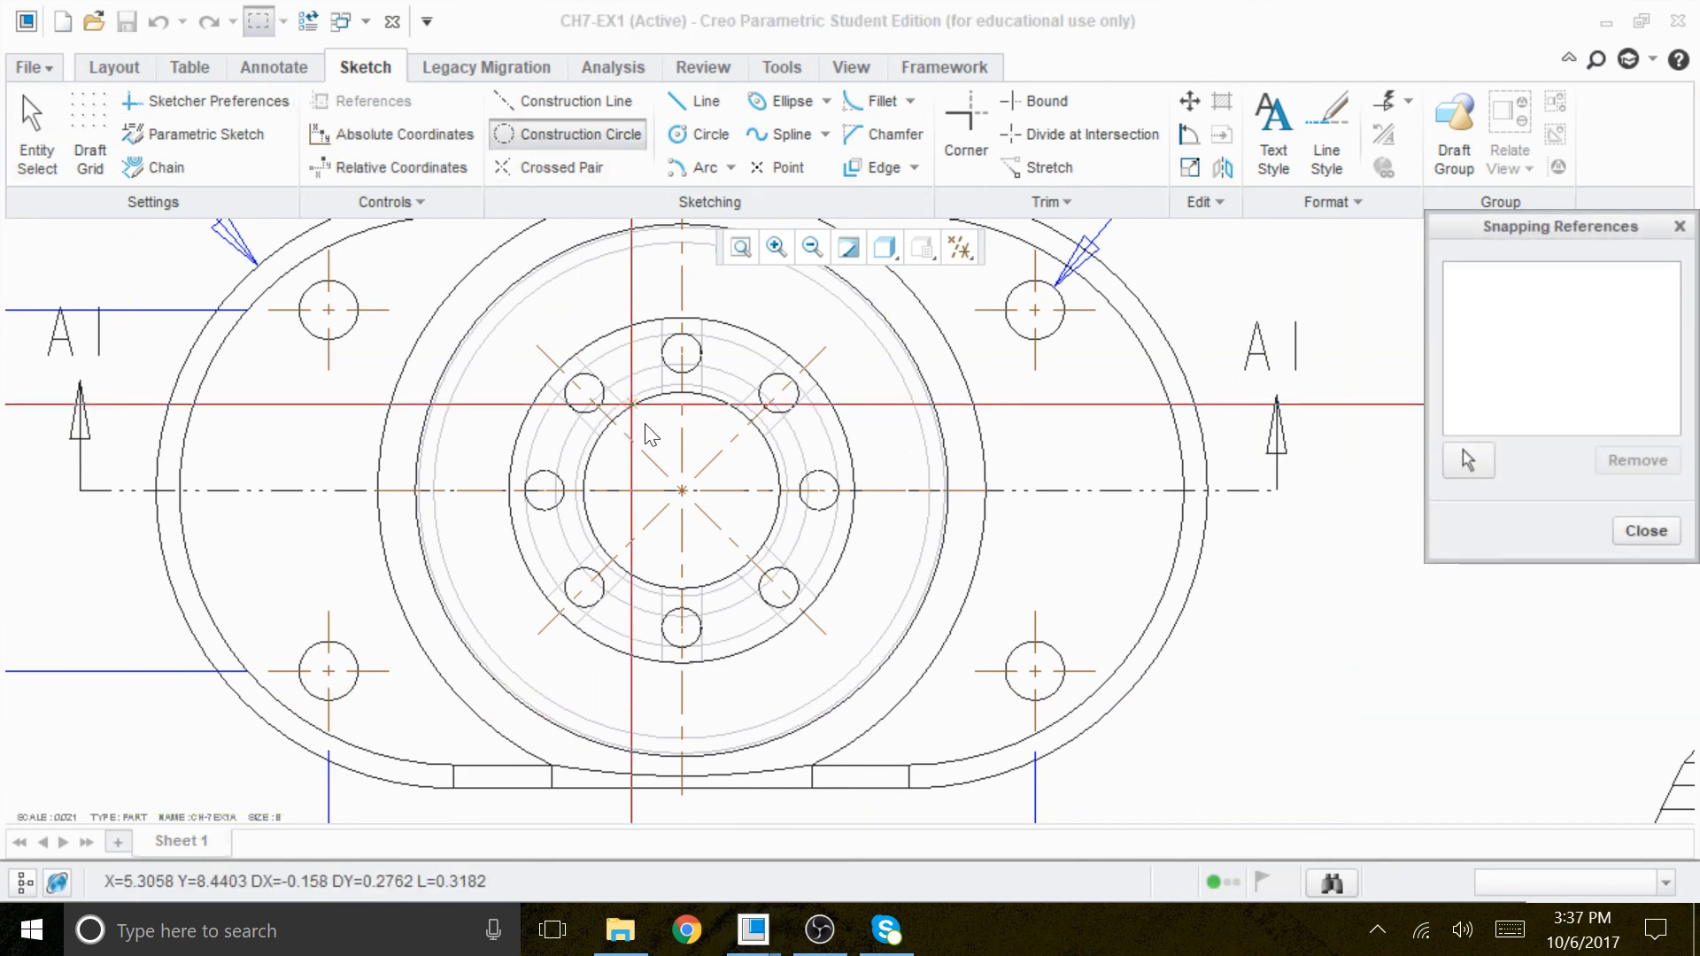
left_click(1468, 460)
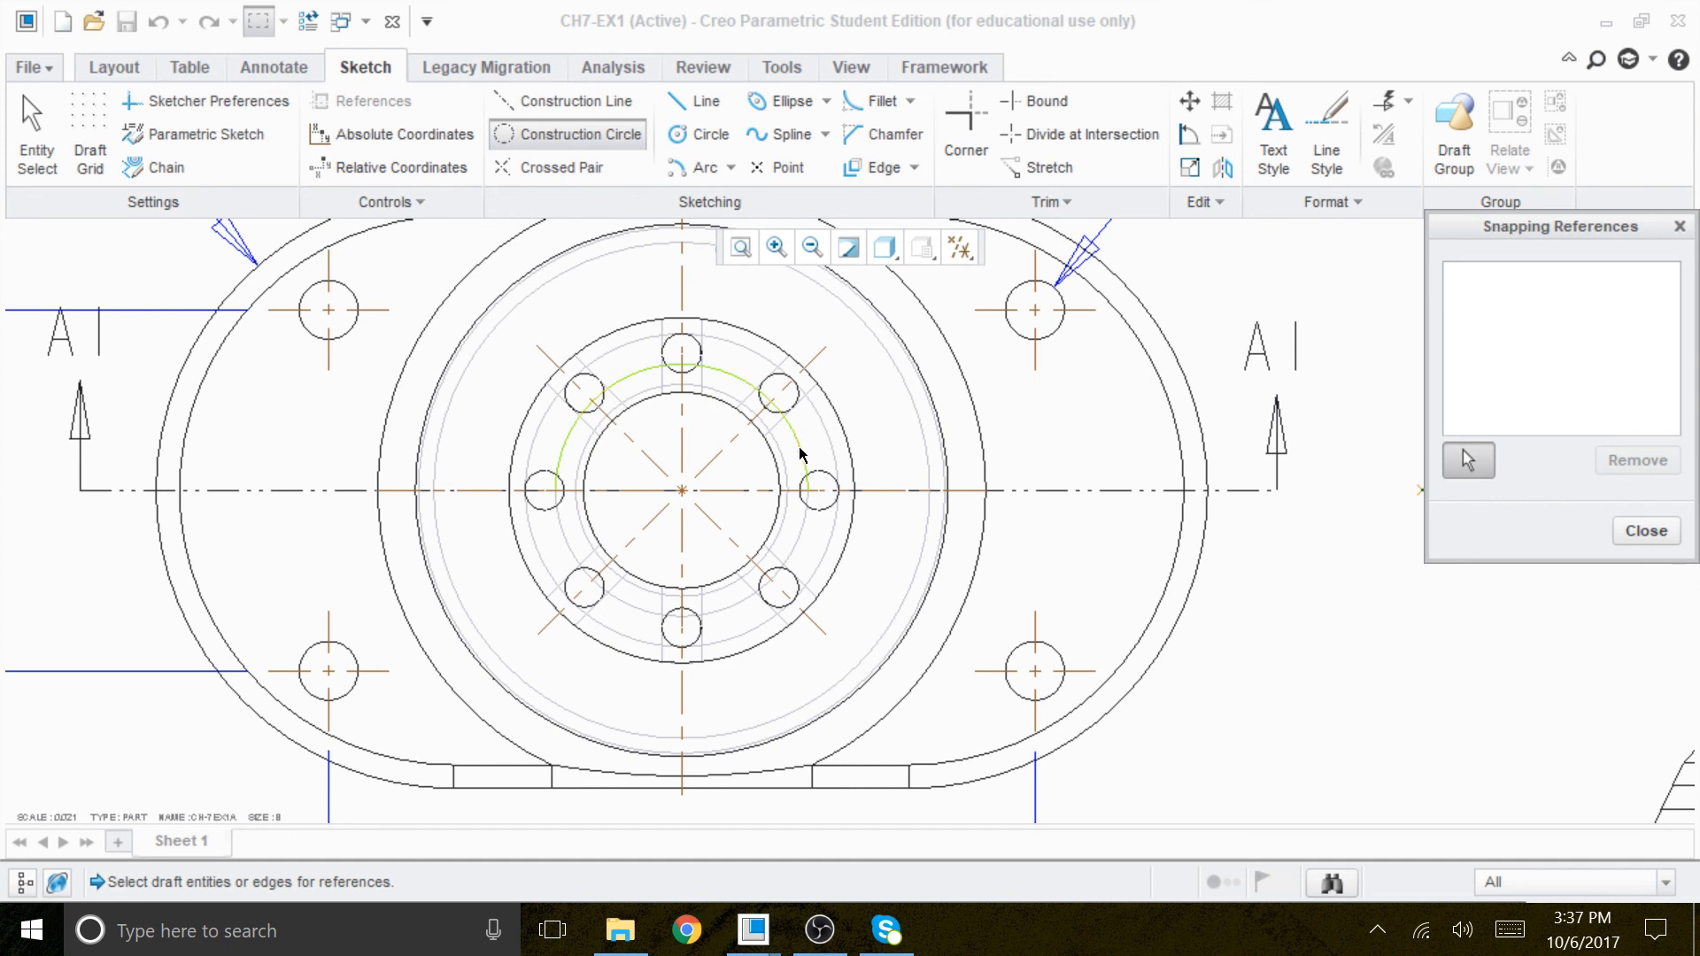
left_click(830, 409)
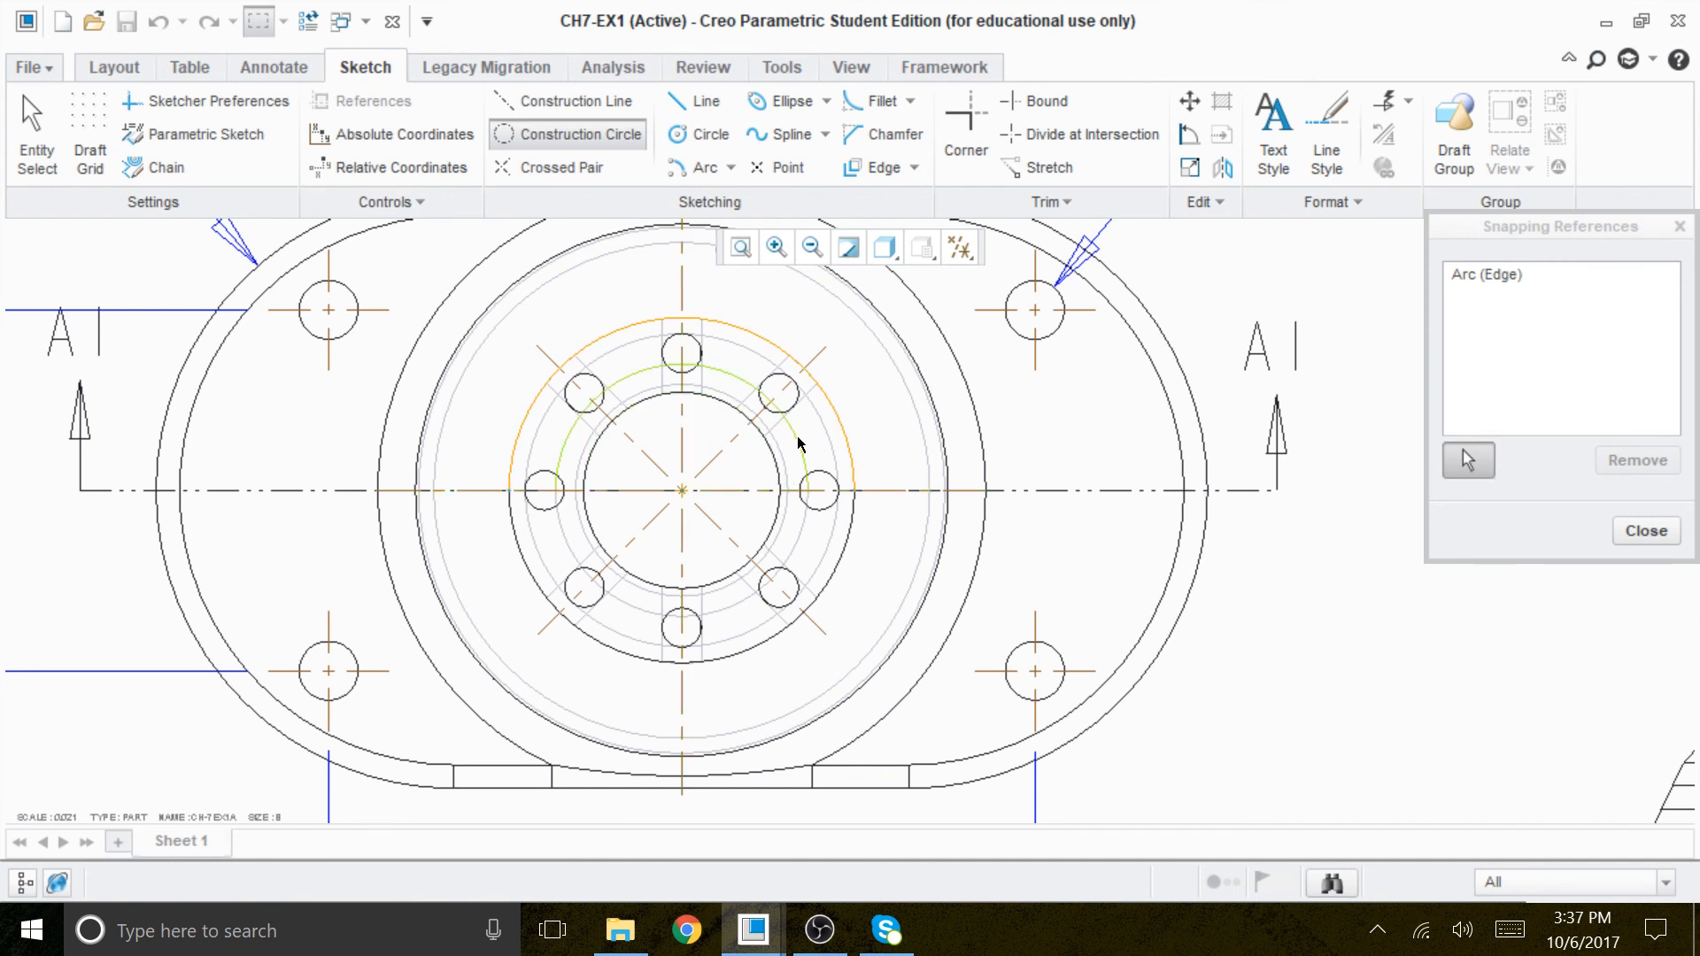
left_click(816, 478)
left_click(773, 409)
left_click(670, 378)
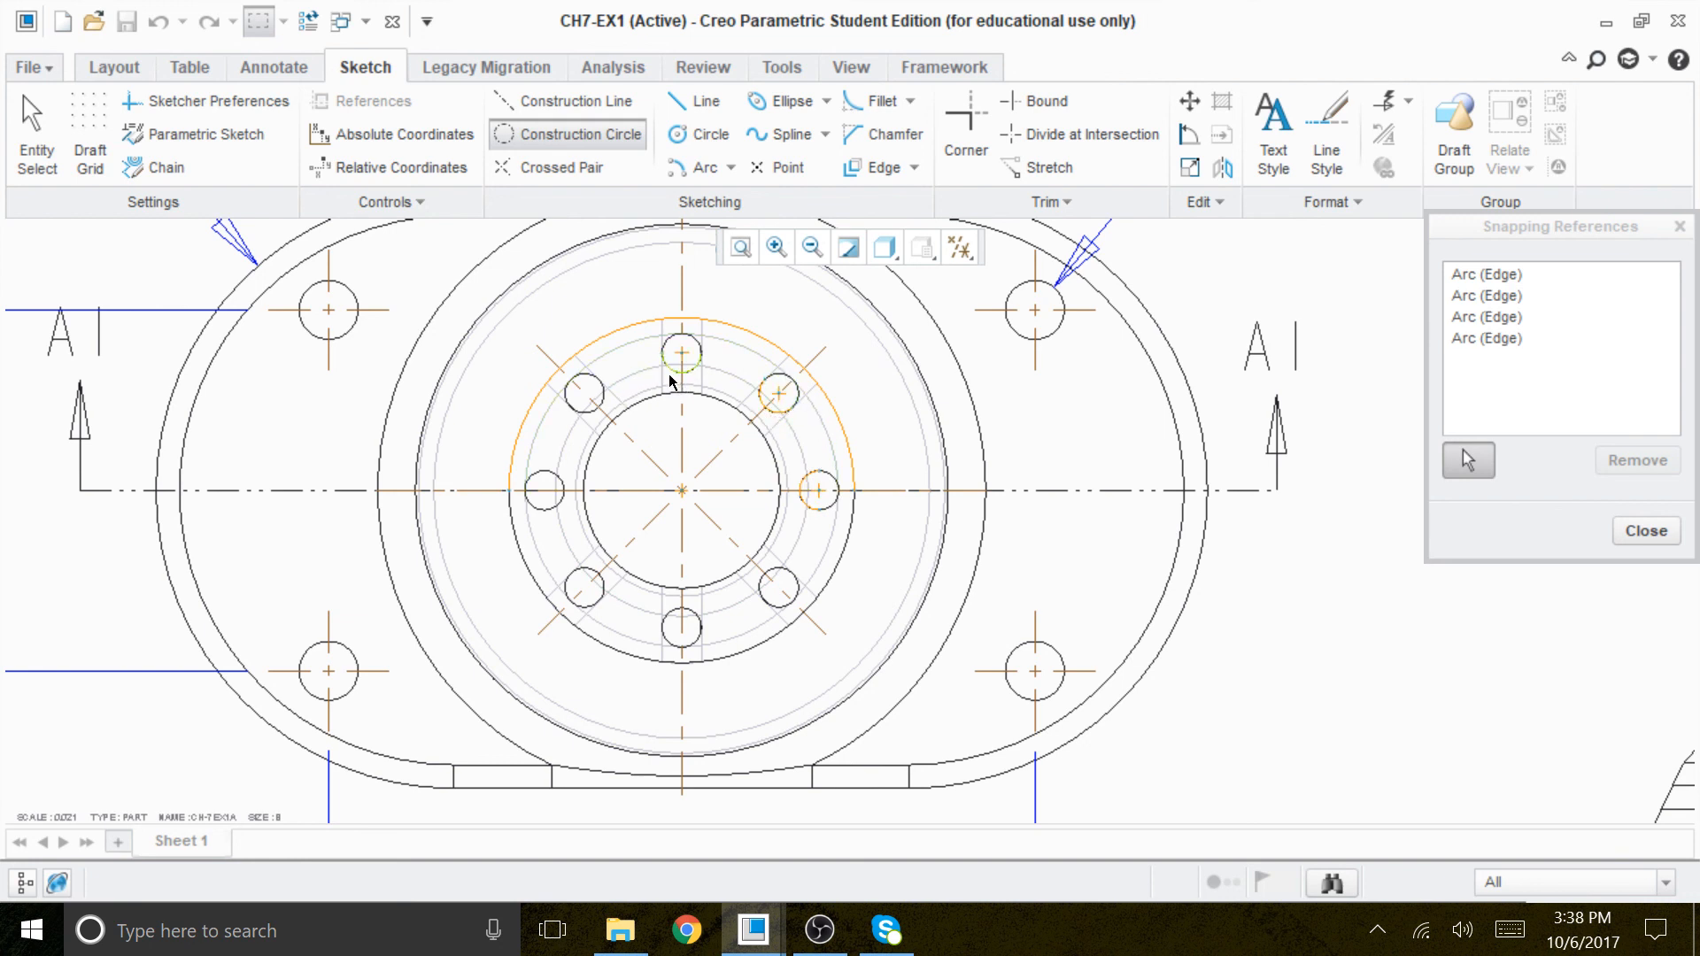
left_click(595, 411)
left_click(546, 508)
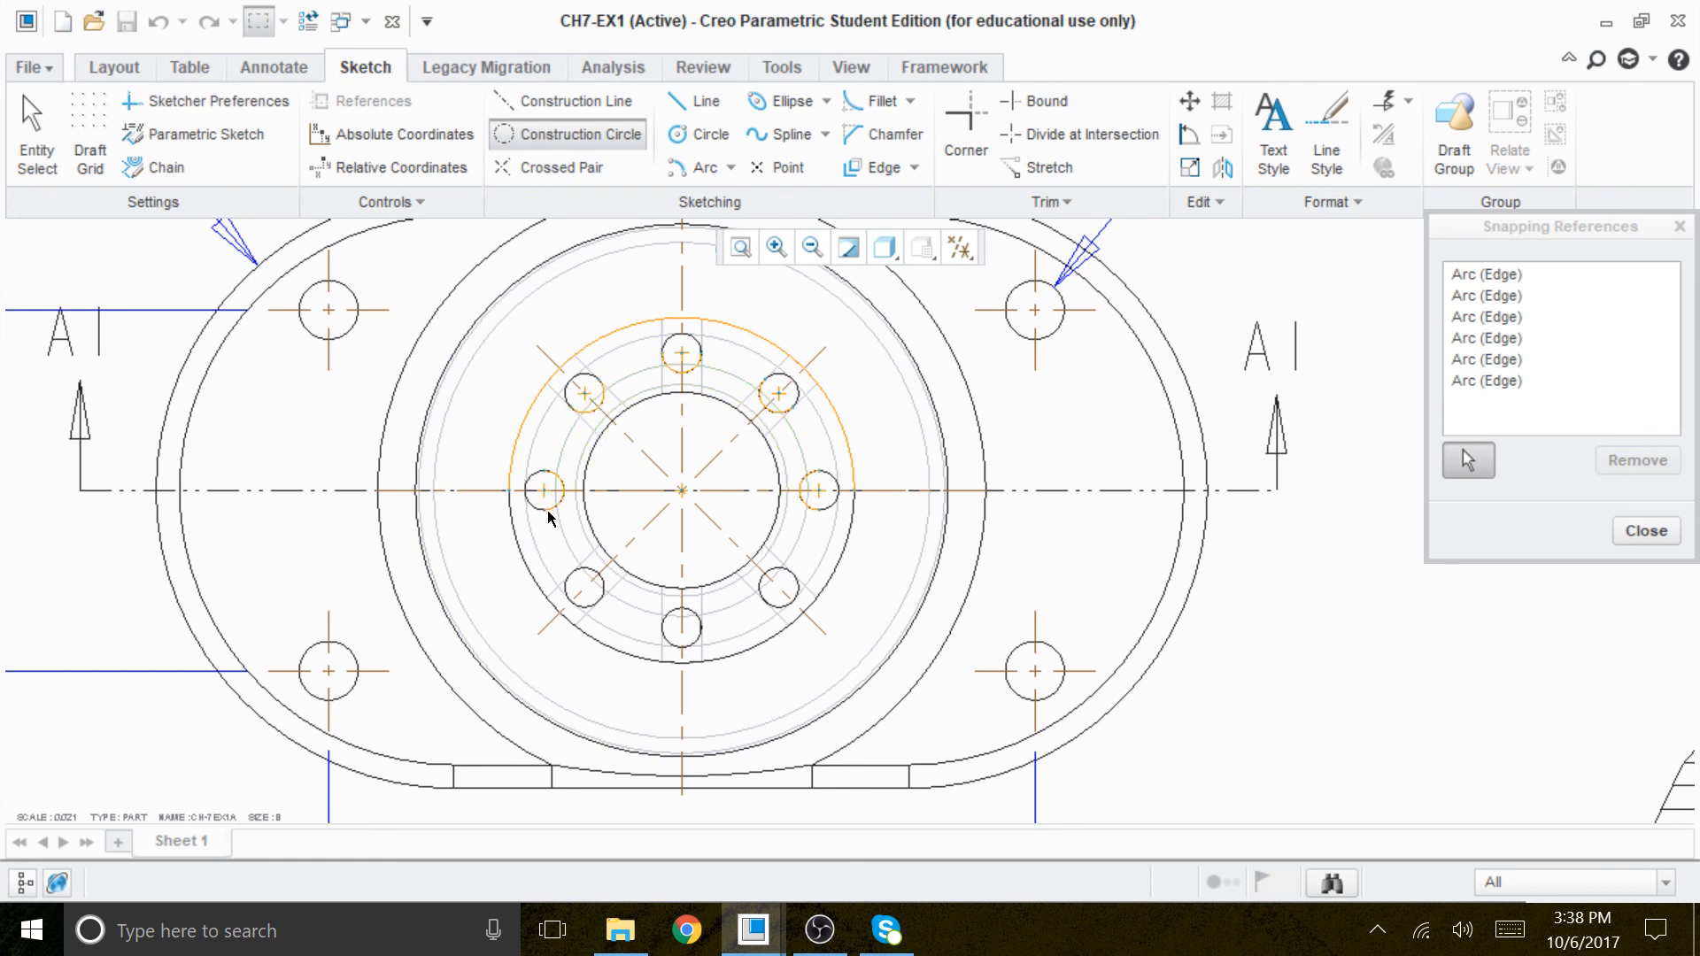
left_click(593, 567)
left_click(677, 612)
left_click(780, 610)
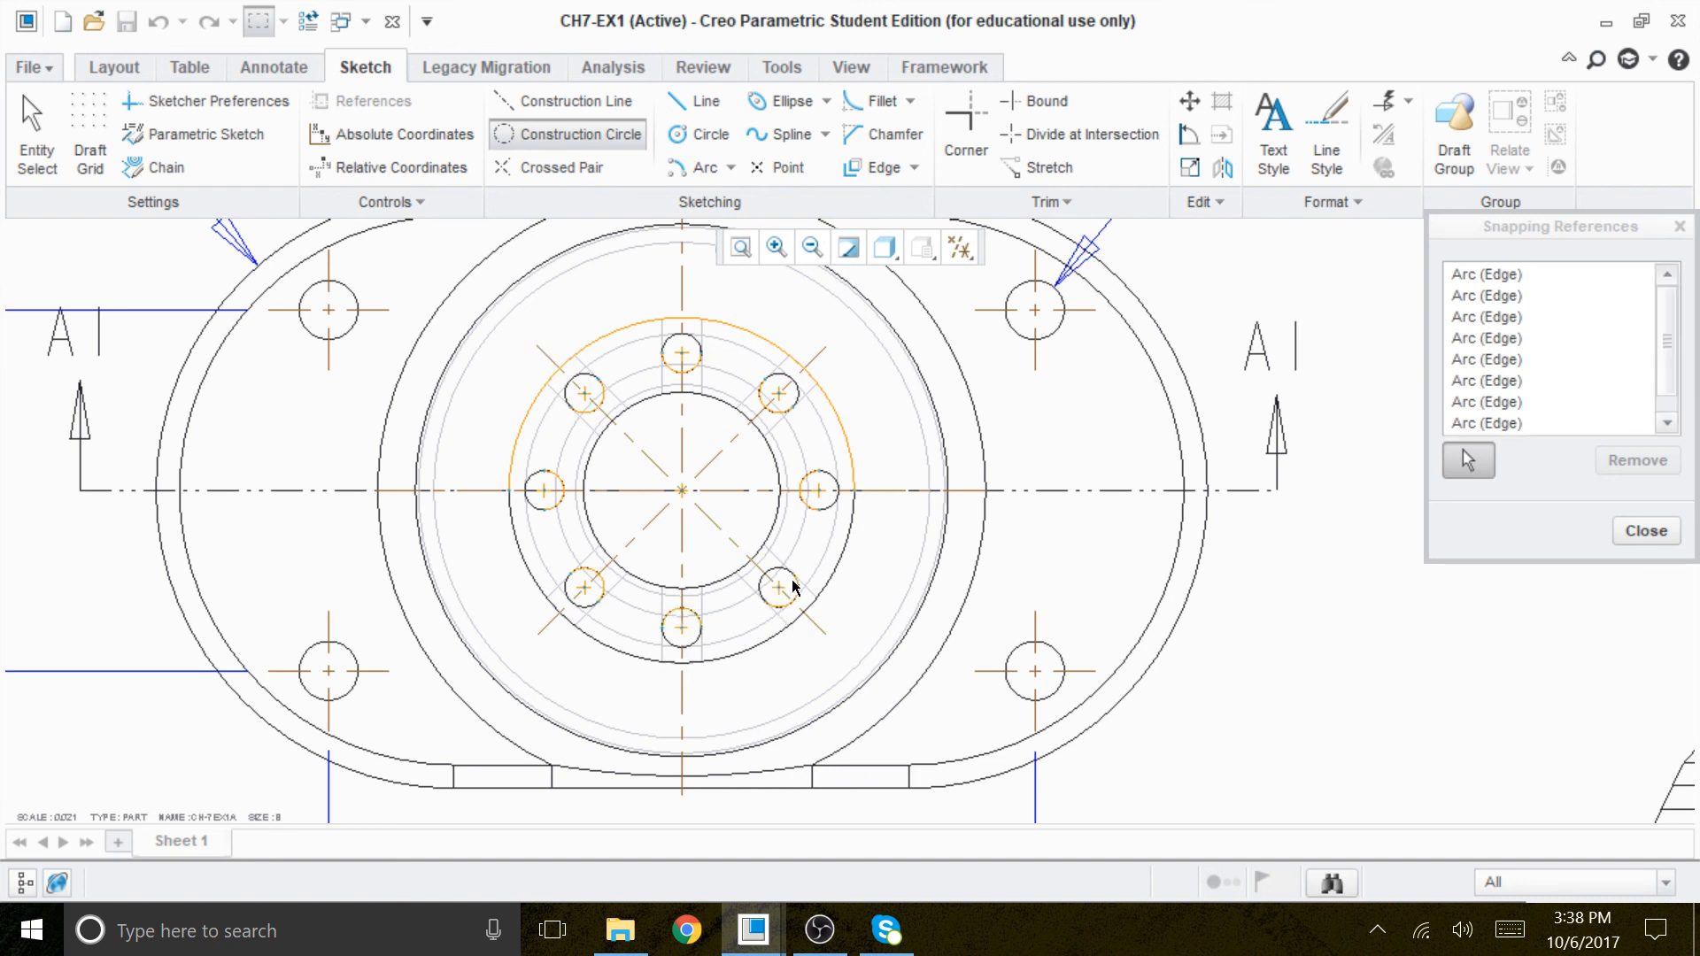
middle_click(1292, 644)
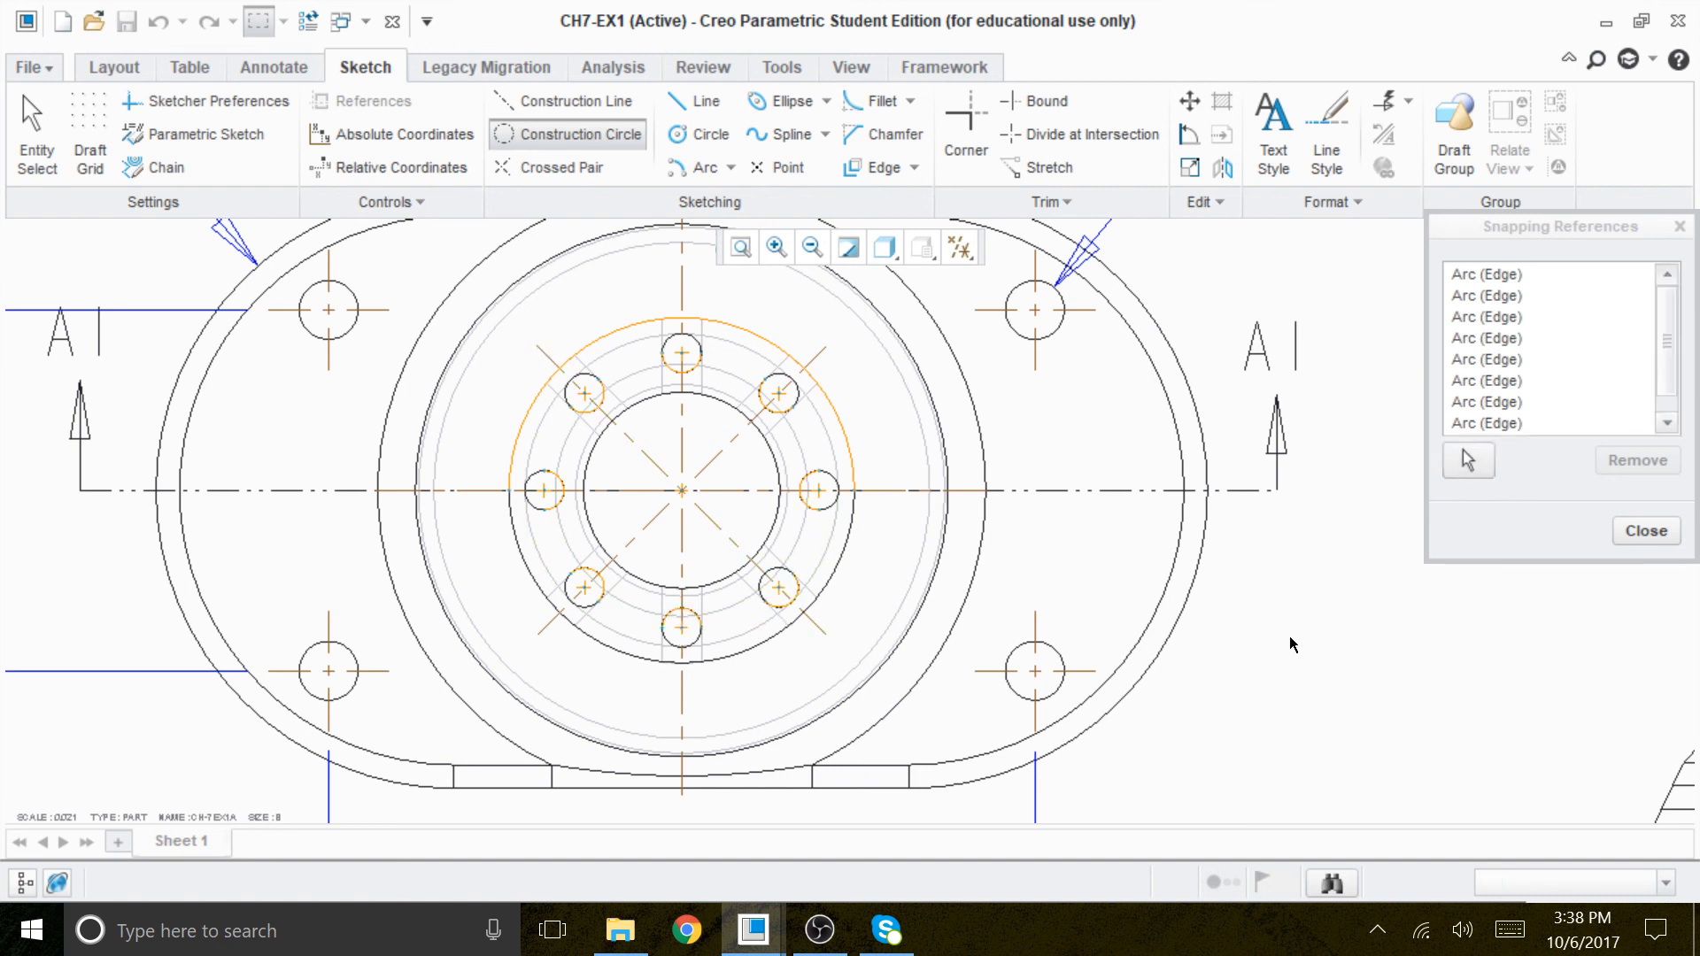
Draw the construction circle from the bore center through the eight hole centers and relate it to the top view.
left_click(683, 492)
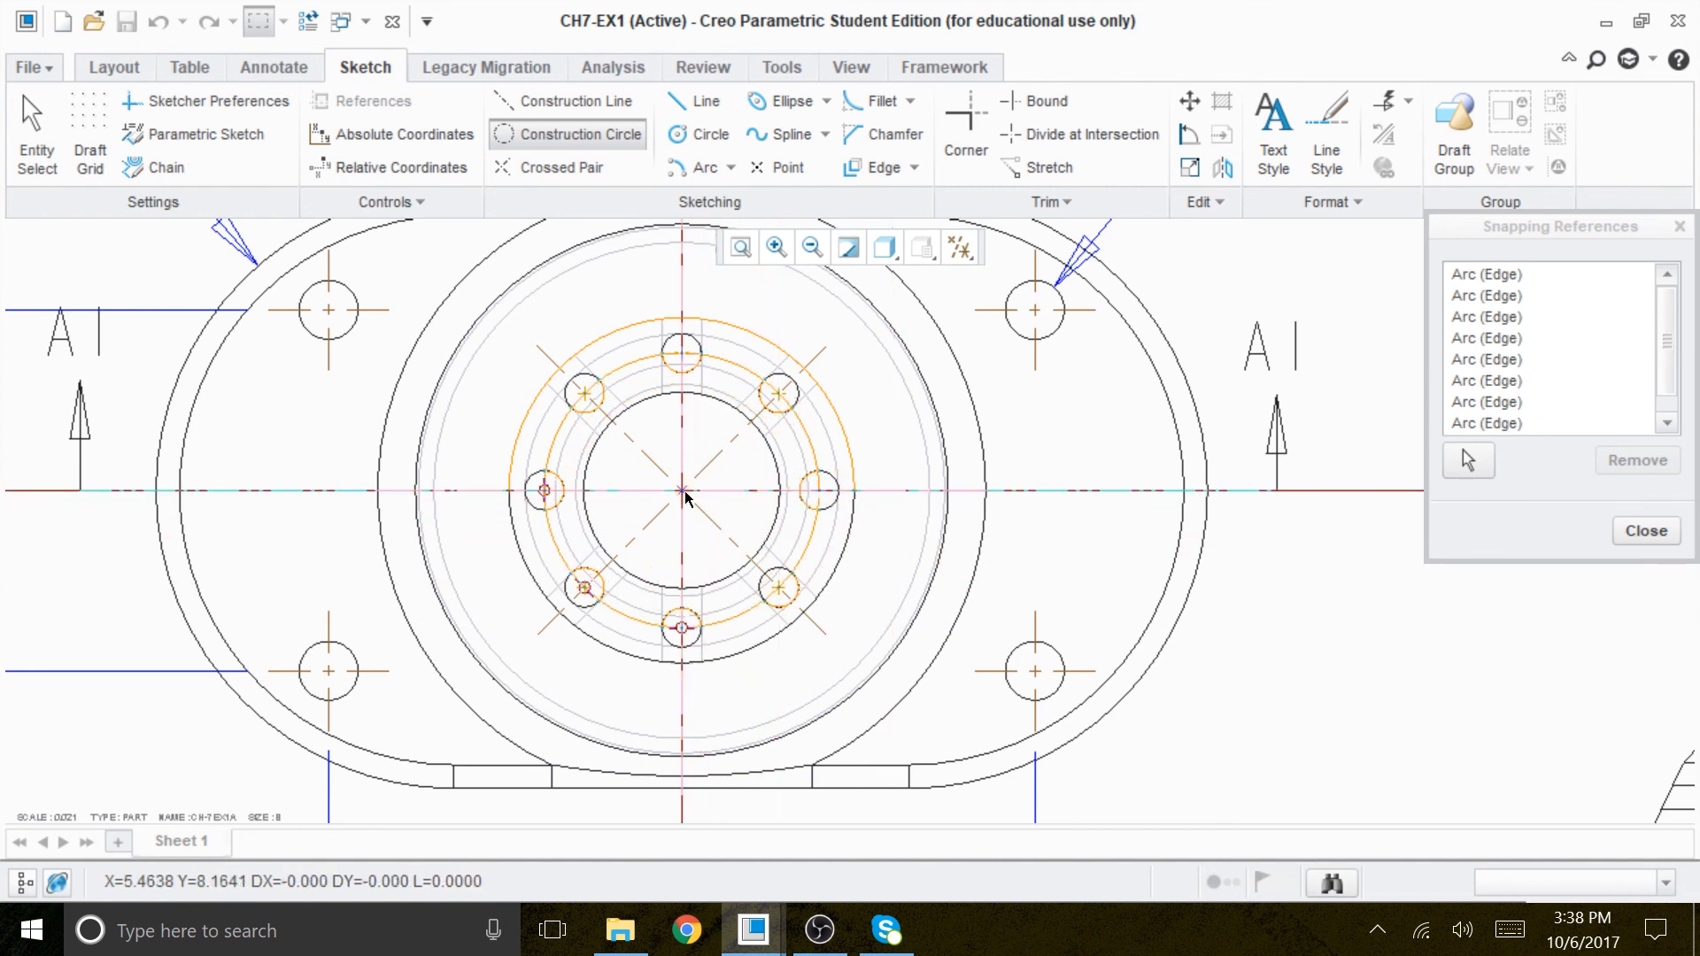
left_click(1350, 642)
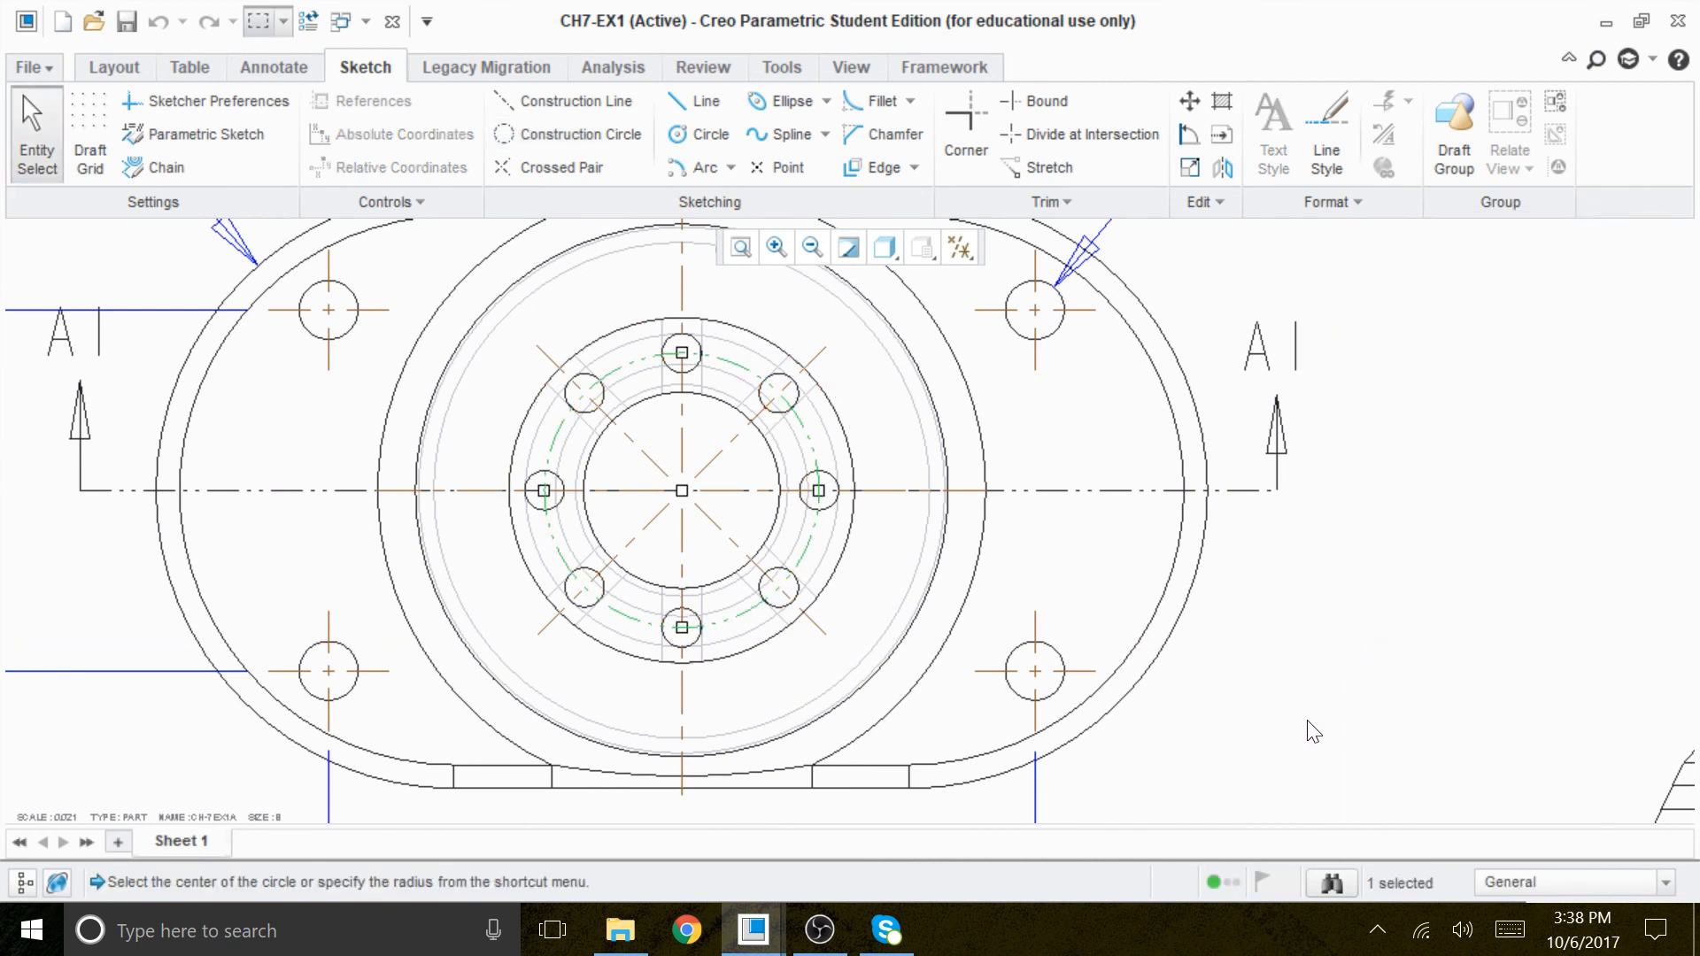
right_click(1018, 451)
left_click(857, 292)
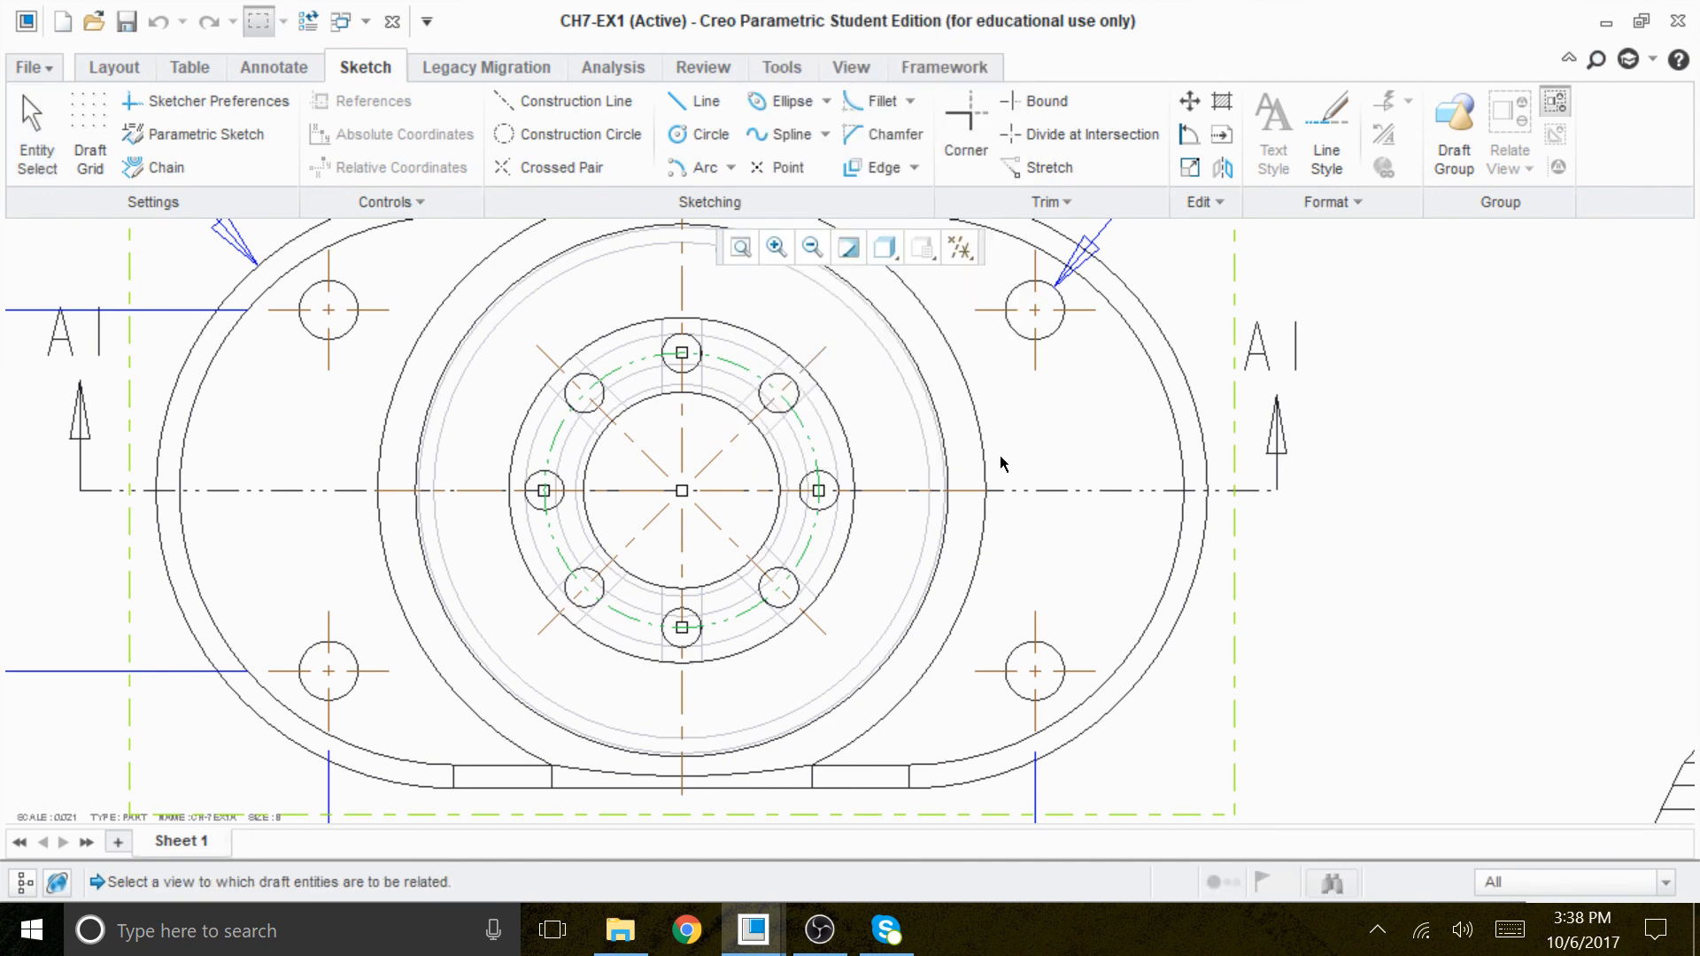
left_click(1207, 330)
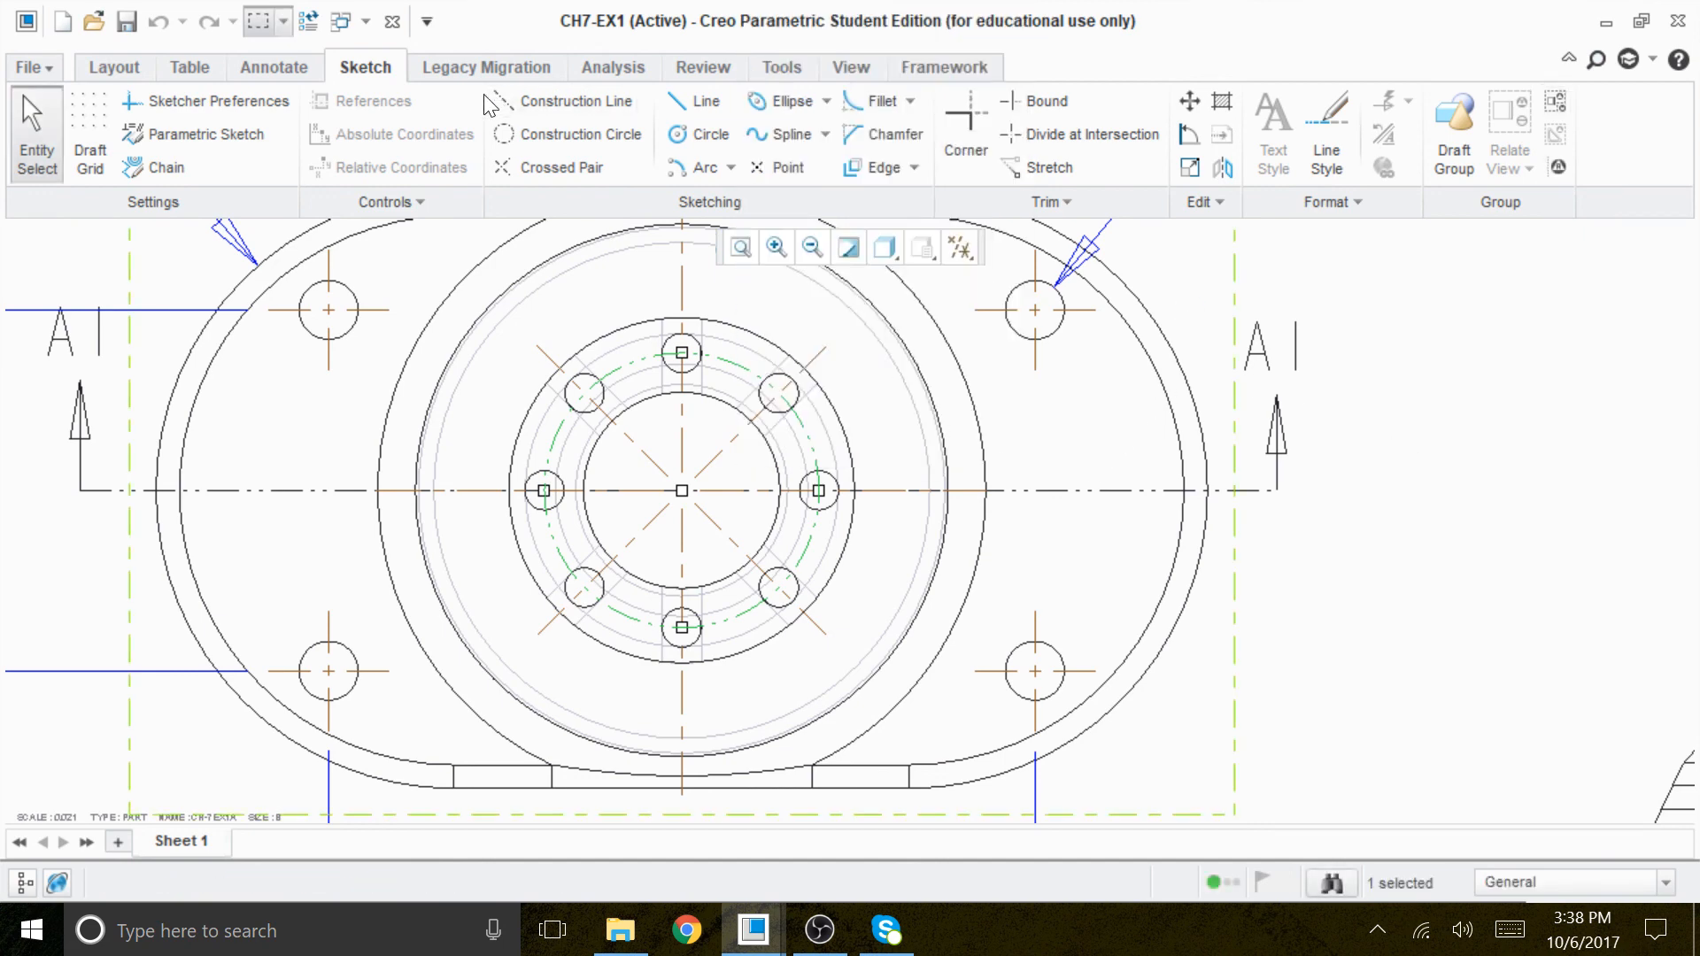
Dimension the new bolt circle's diameter in the top view.
left_click(276, 68)
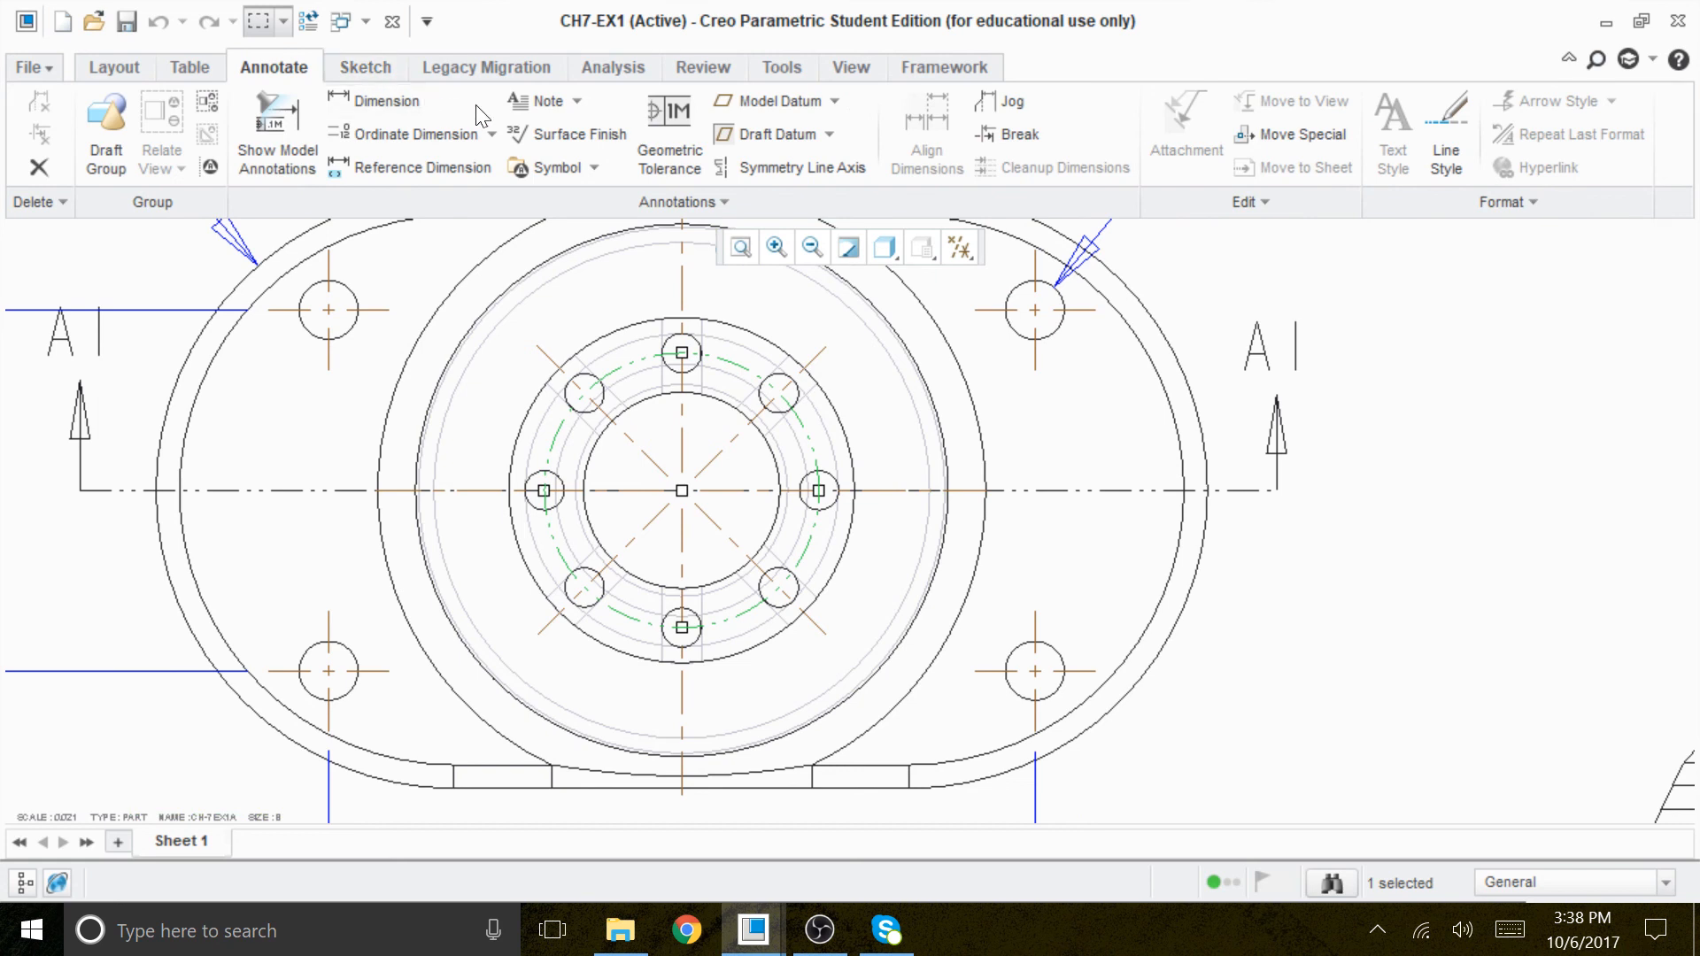
left_click(385, 101)
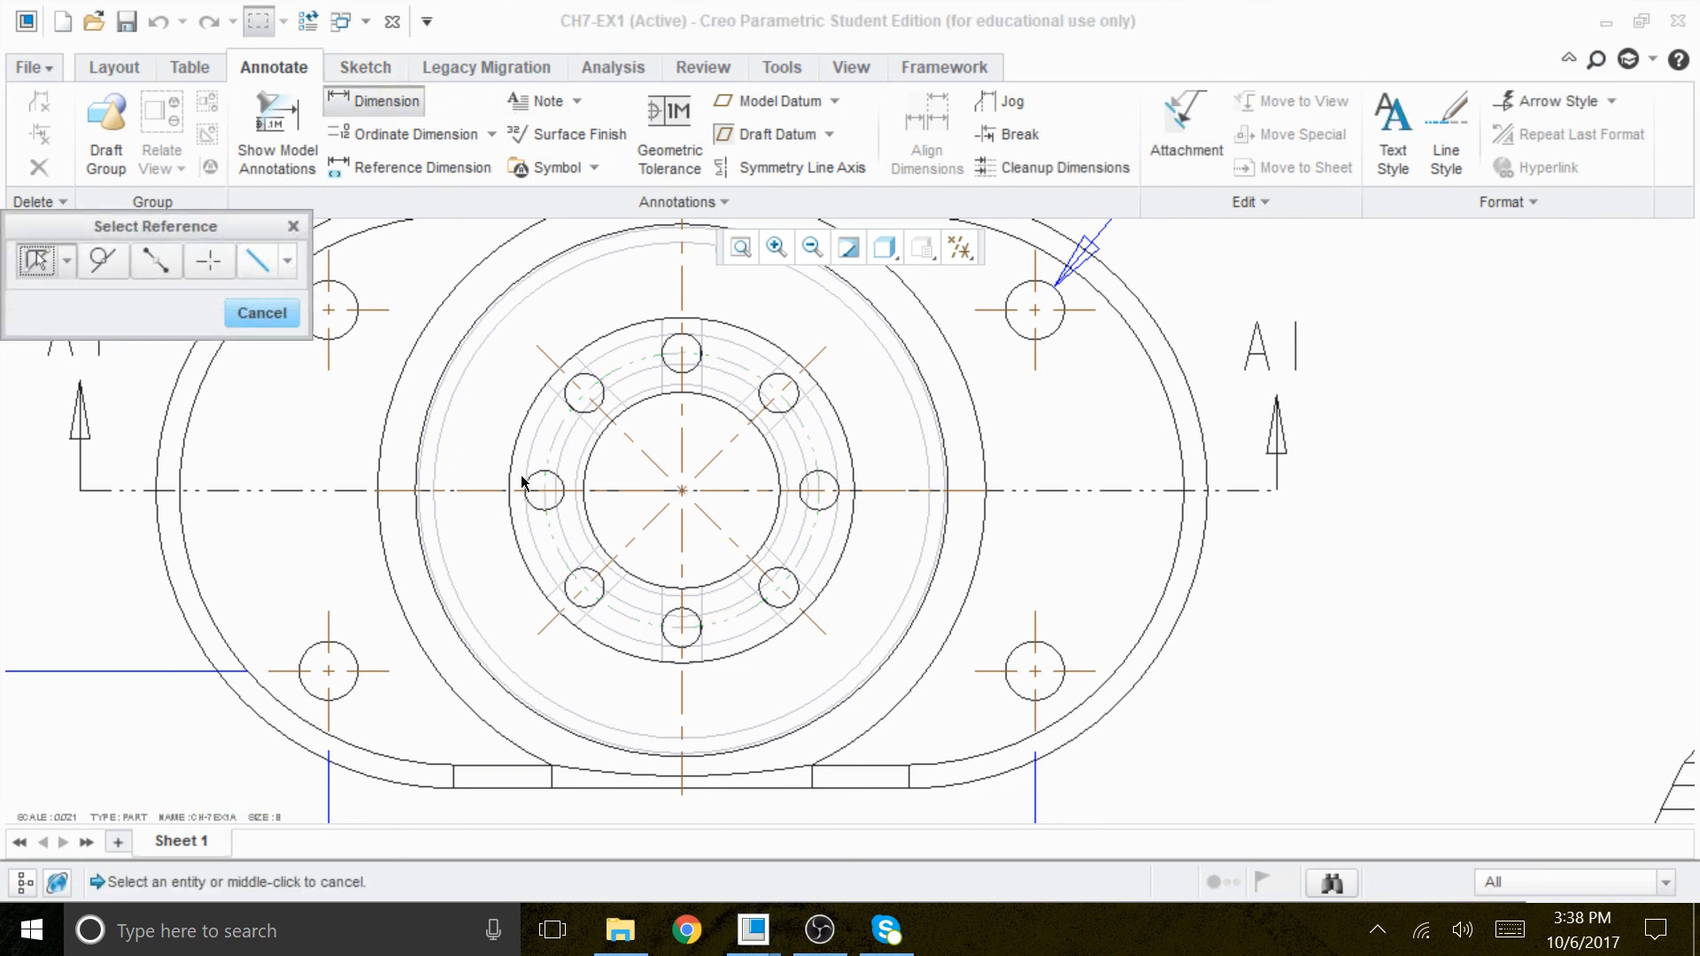
left_click(745, 371)
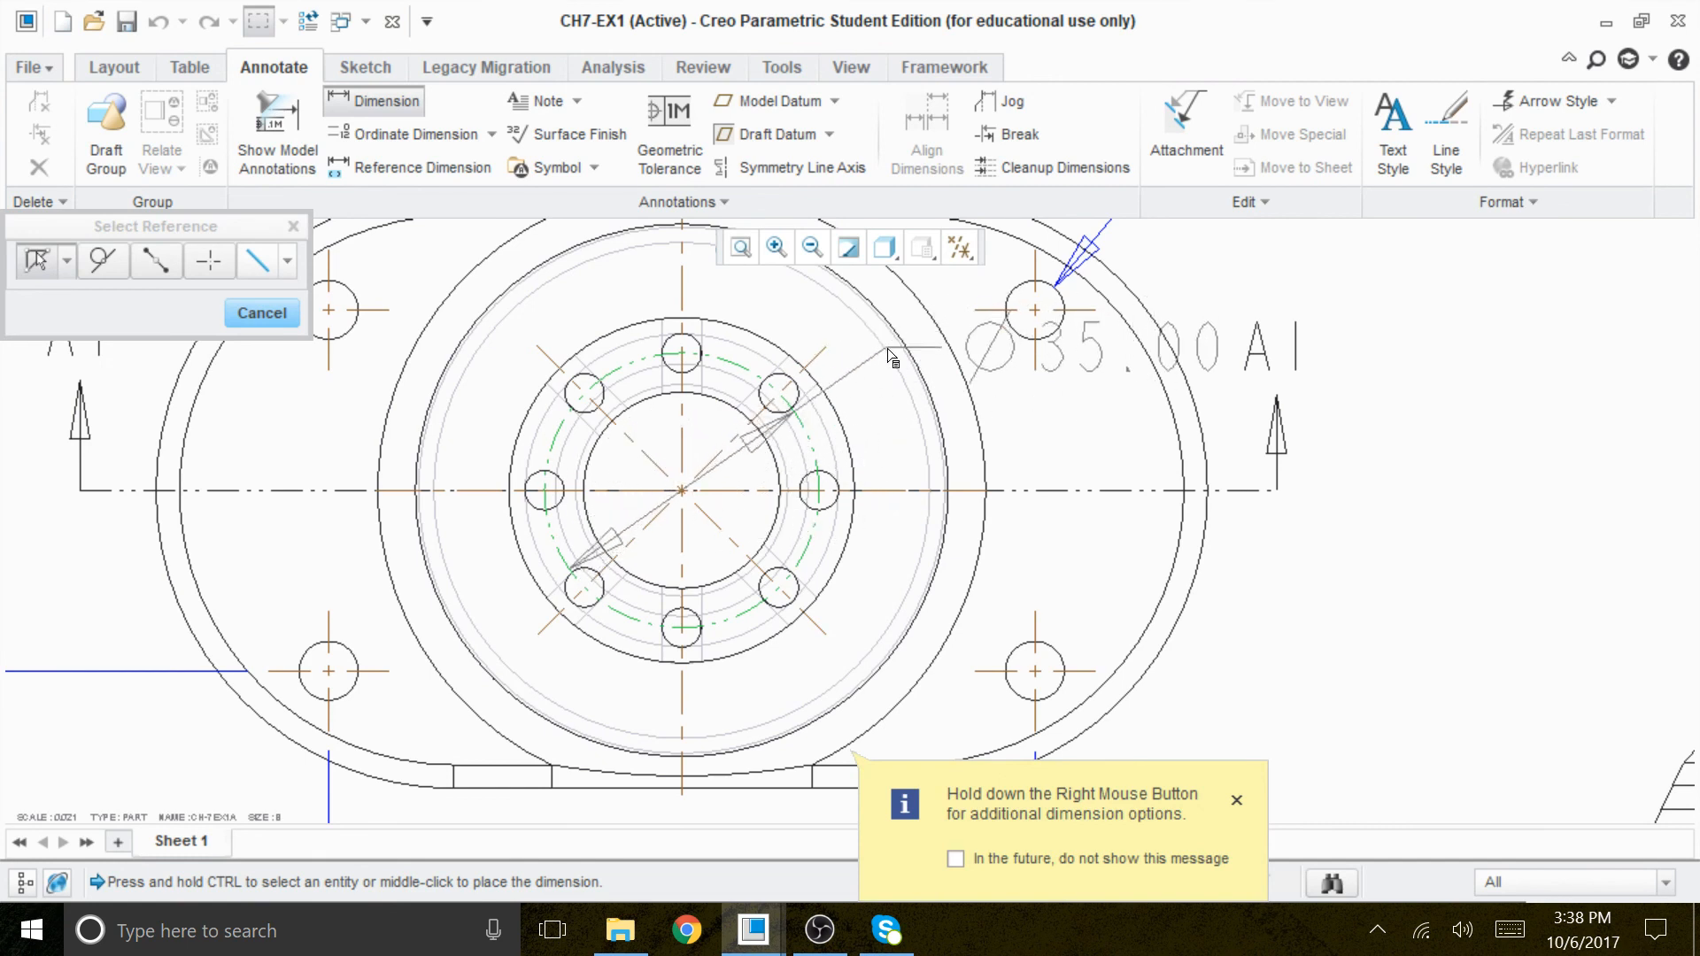
middle_click(960, 368)
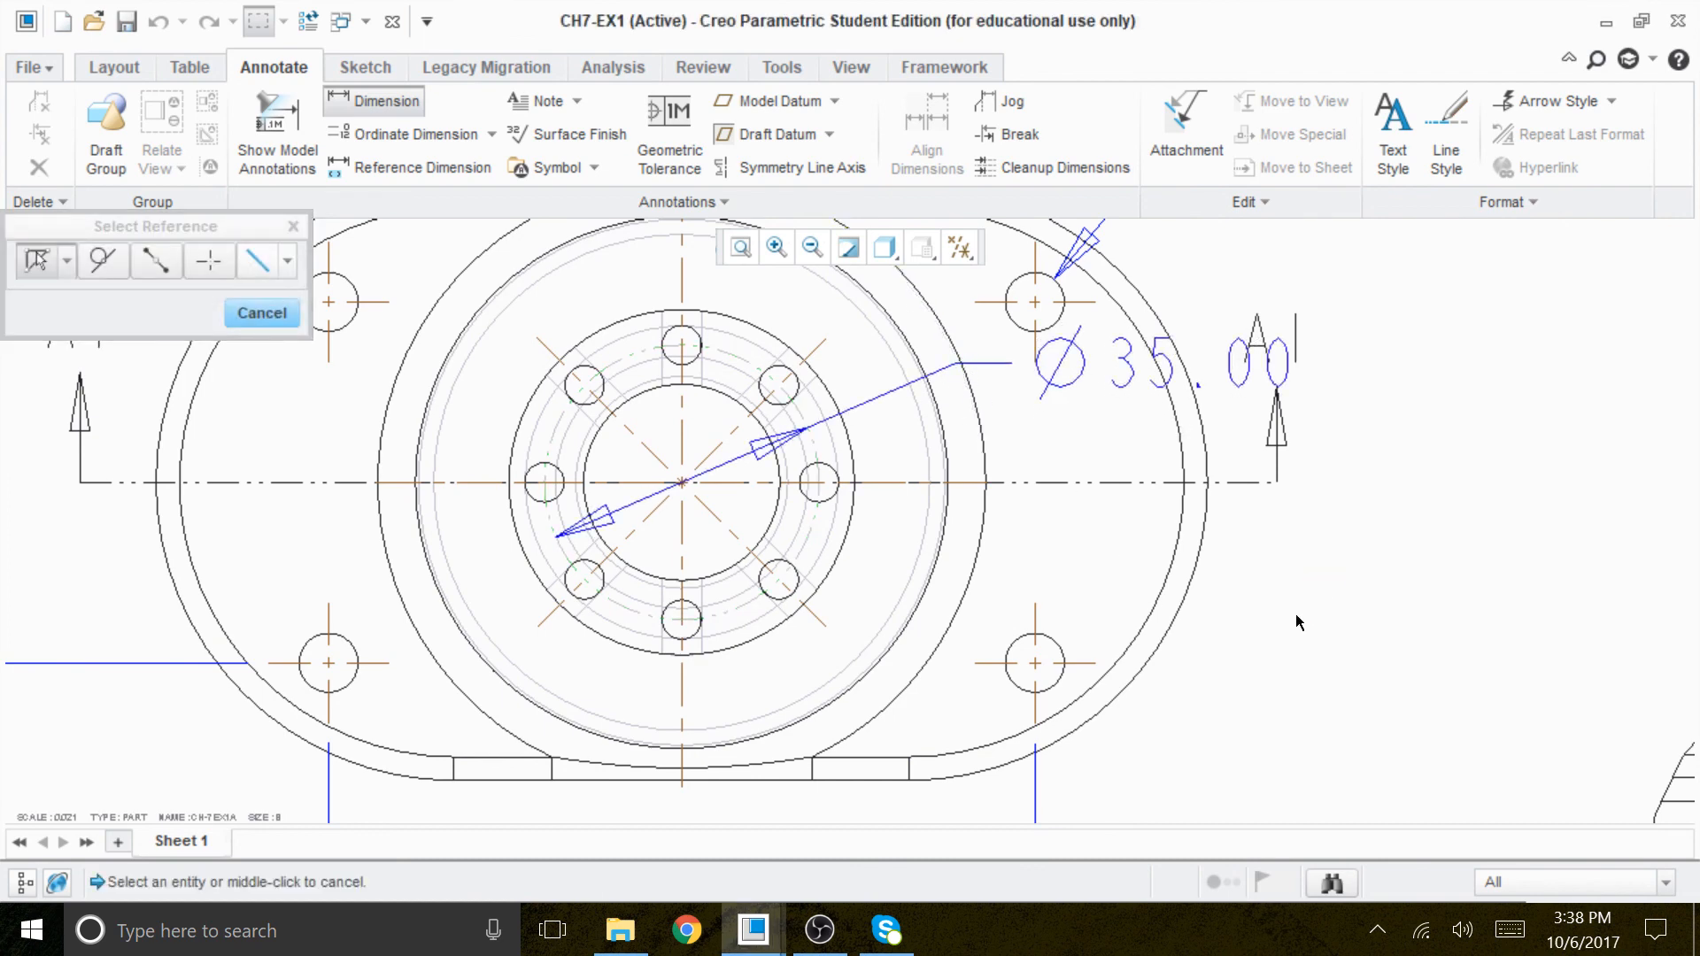
scroll(1083, 595, "down", 3)
scroll(1201, 478, "up", 1)
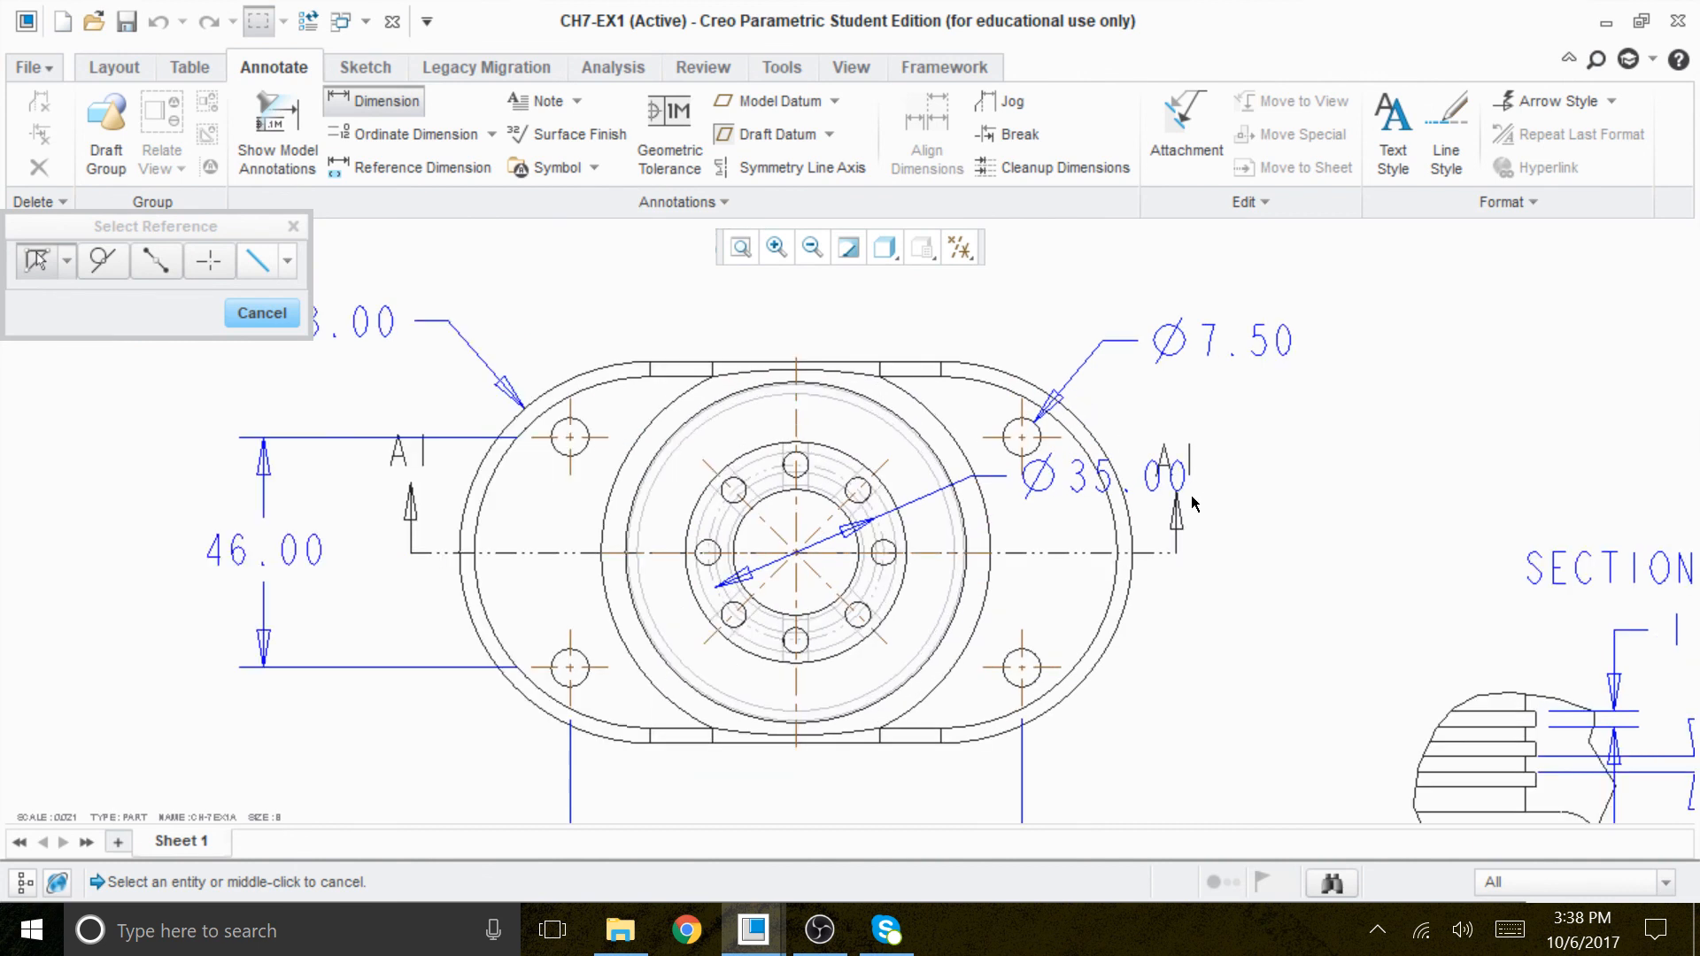
middle_click(1337, 554)
Move the bolt circle's diameter dimension above the top view and flip its arrows to a single outside leader.
left_click_drag(1082, 476, 1031, 310)
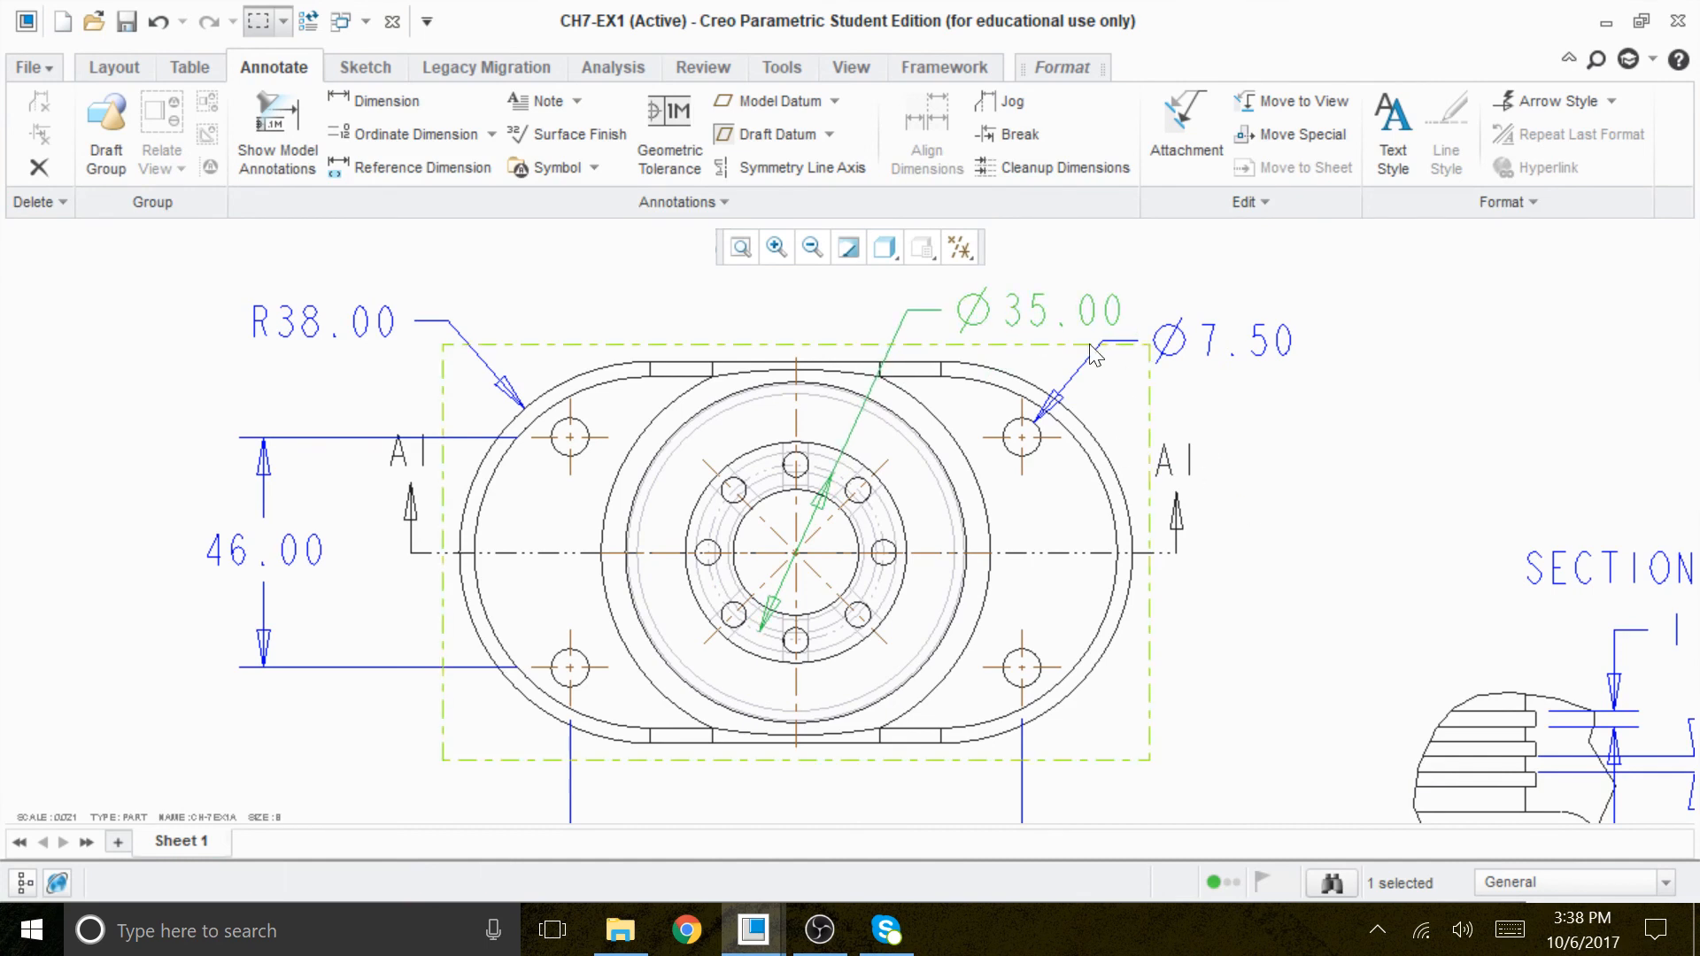
right_click(1060, 311)
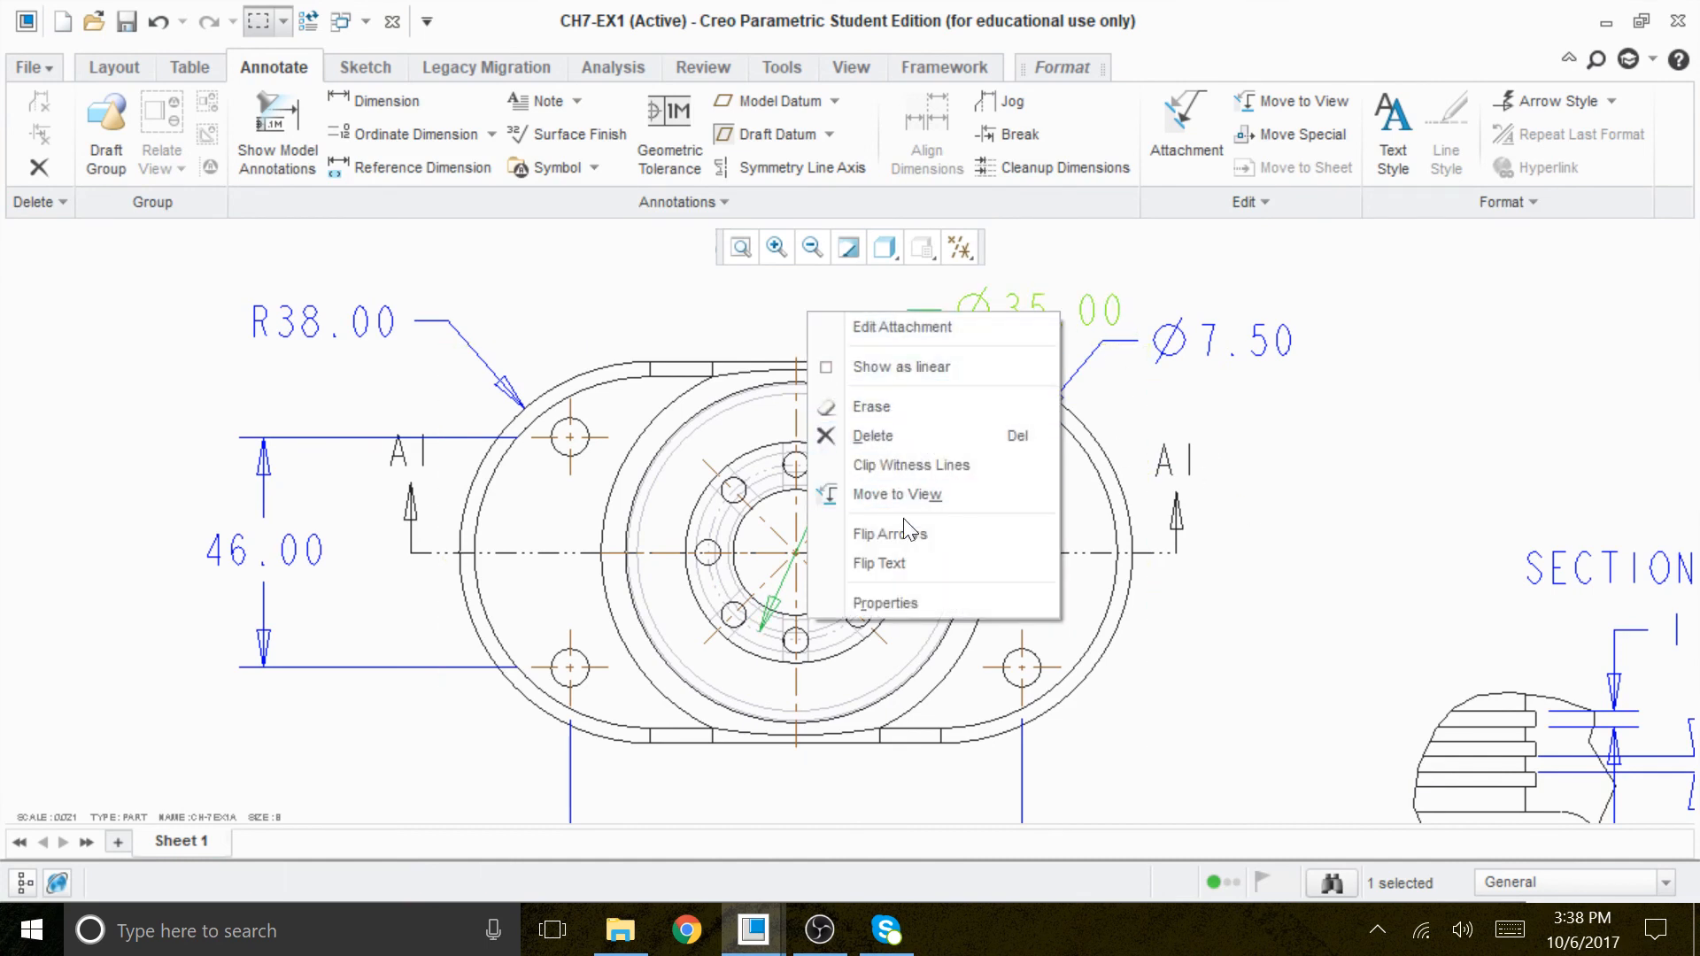
left_click(921, 533)
left_click(1257, 577)
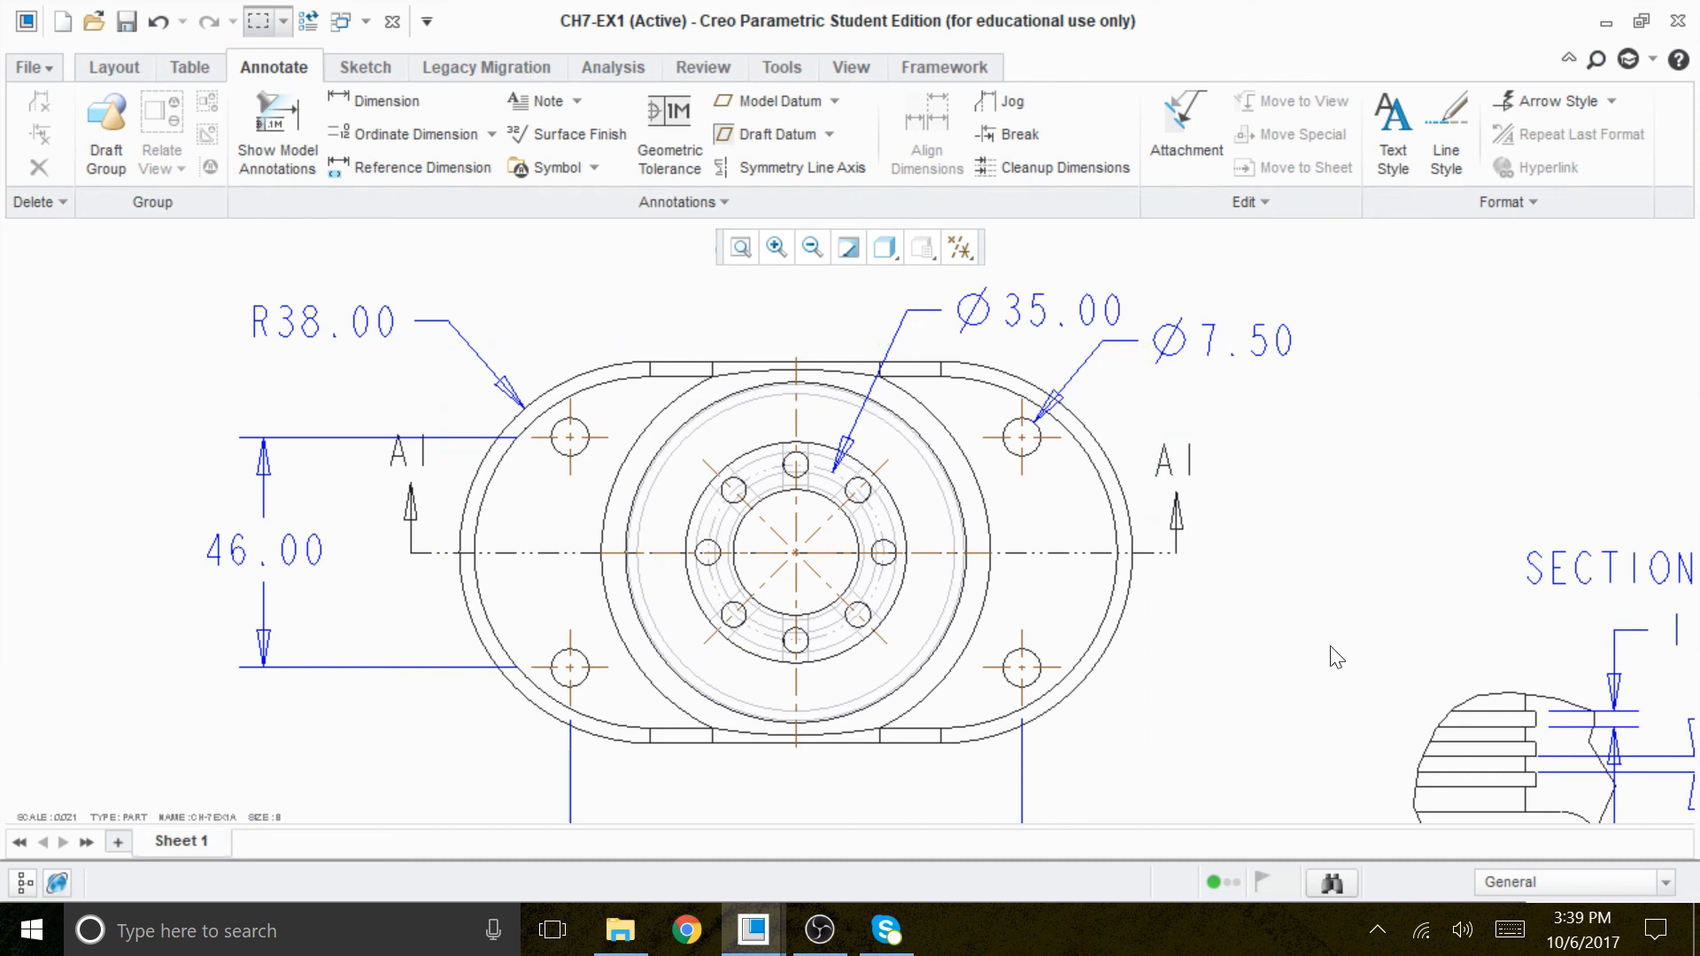
Dimension the base flange's thickness in the sectioned front view, with the text above and outside the flange.
mouse_move(1279, 638)
middle_mouse_down()
mouse_move(1217, 98)
mouse_move(1159, 133)
middle_mouse_up()
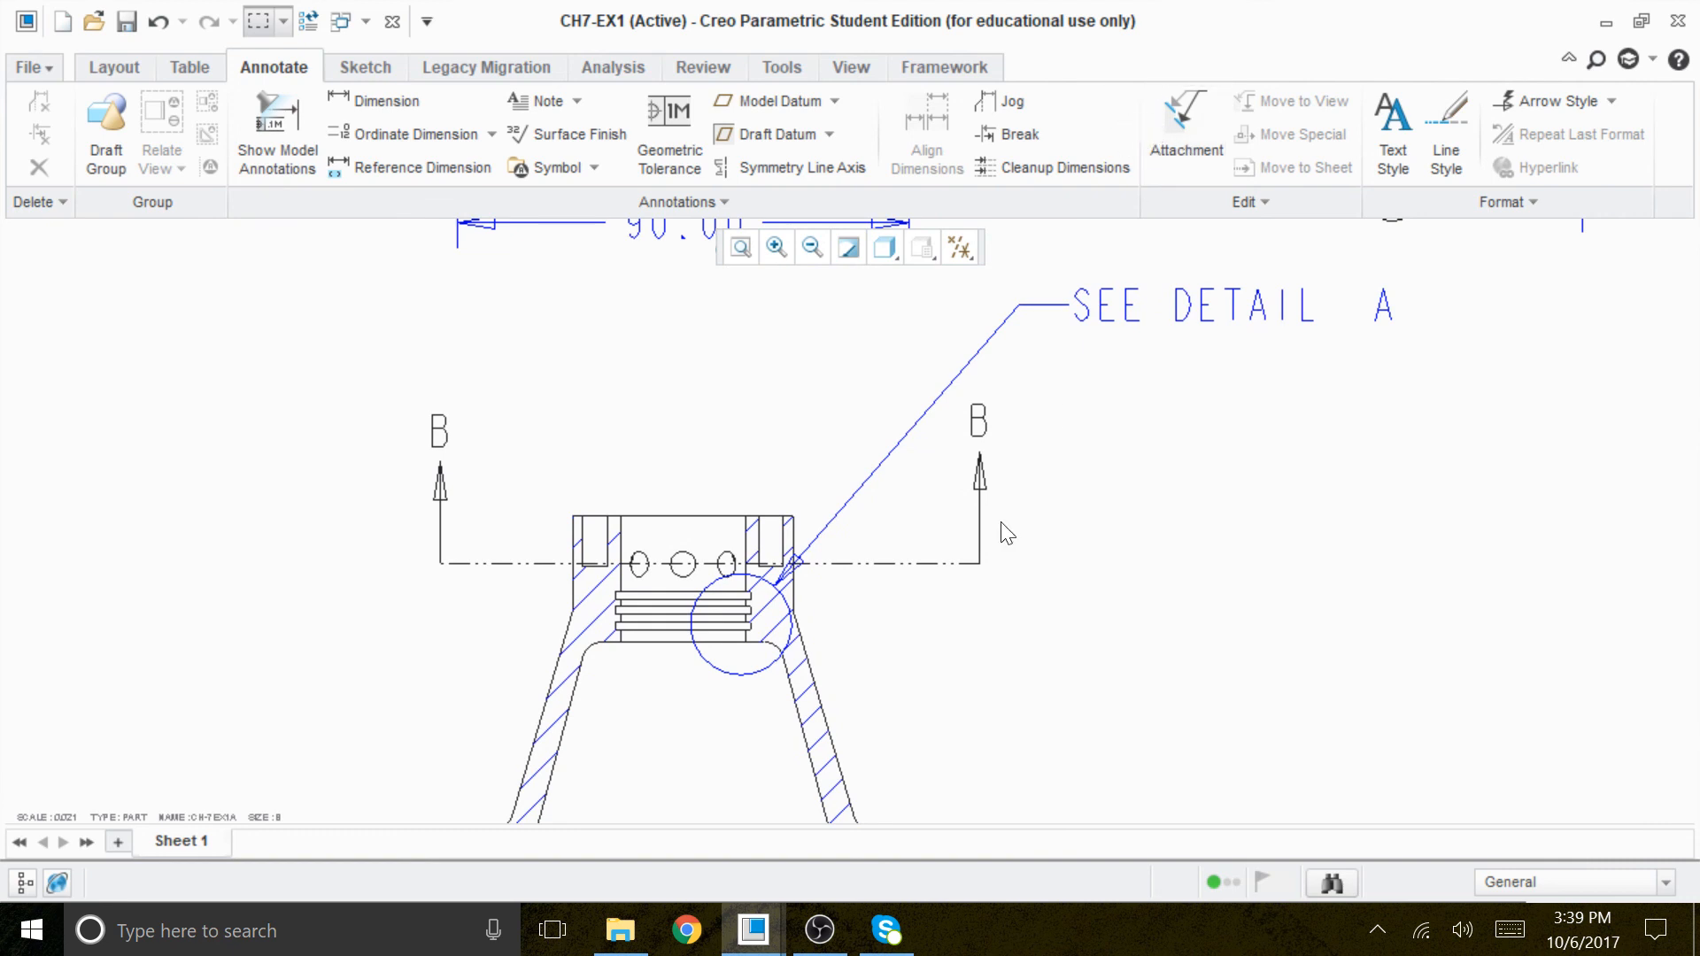
scroll(998, 531, "up", 1)
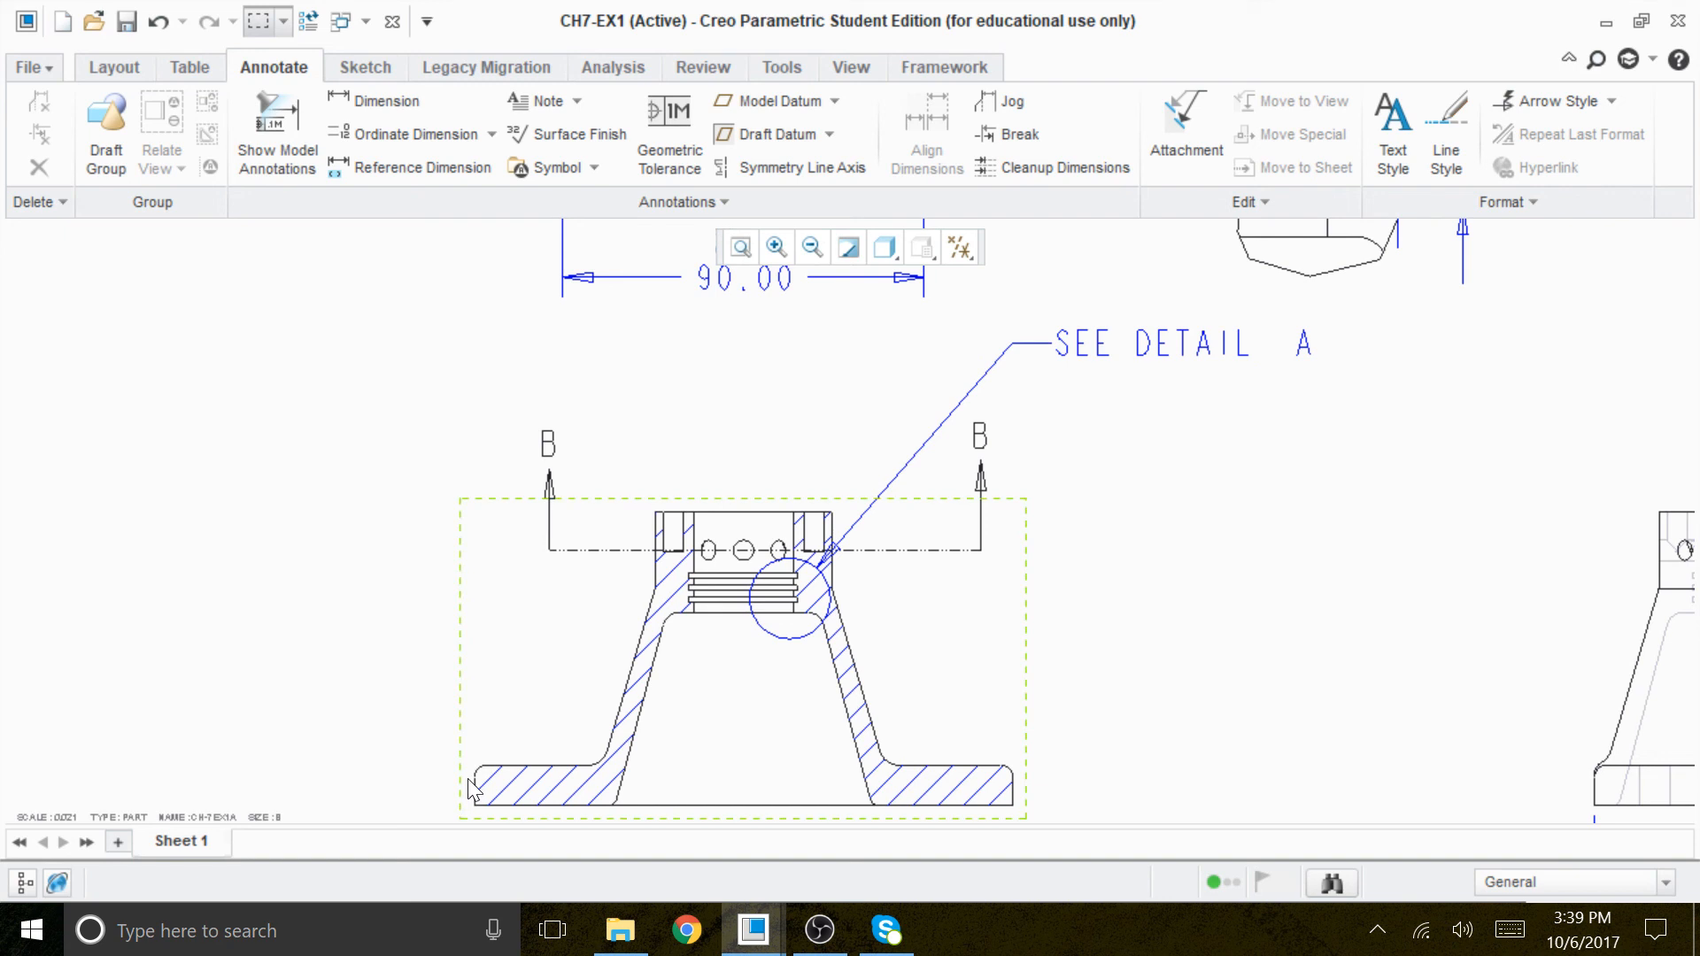
left_click(370, 101)
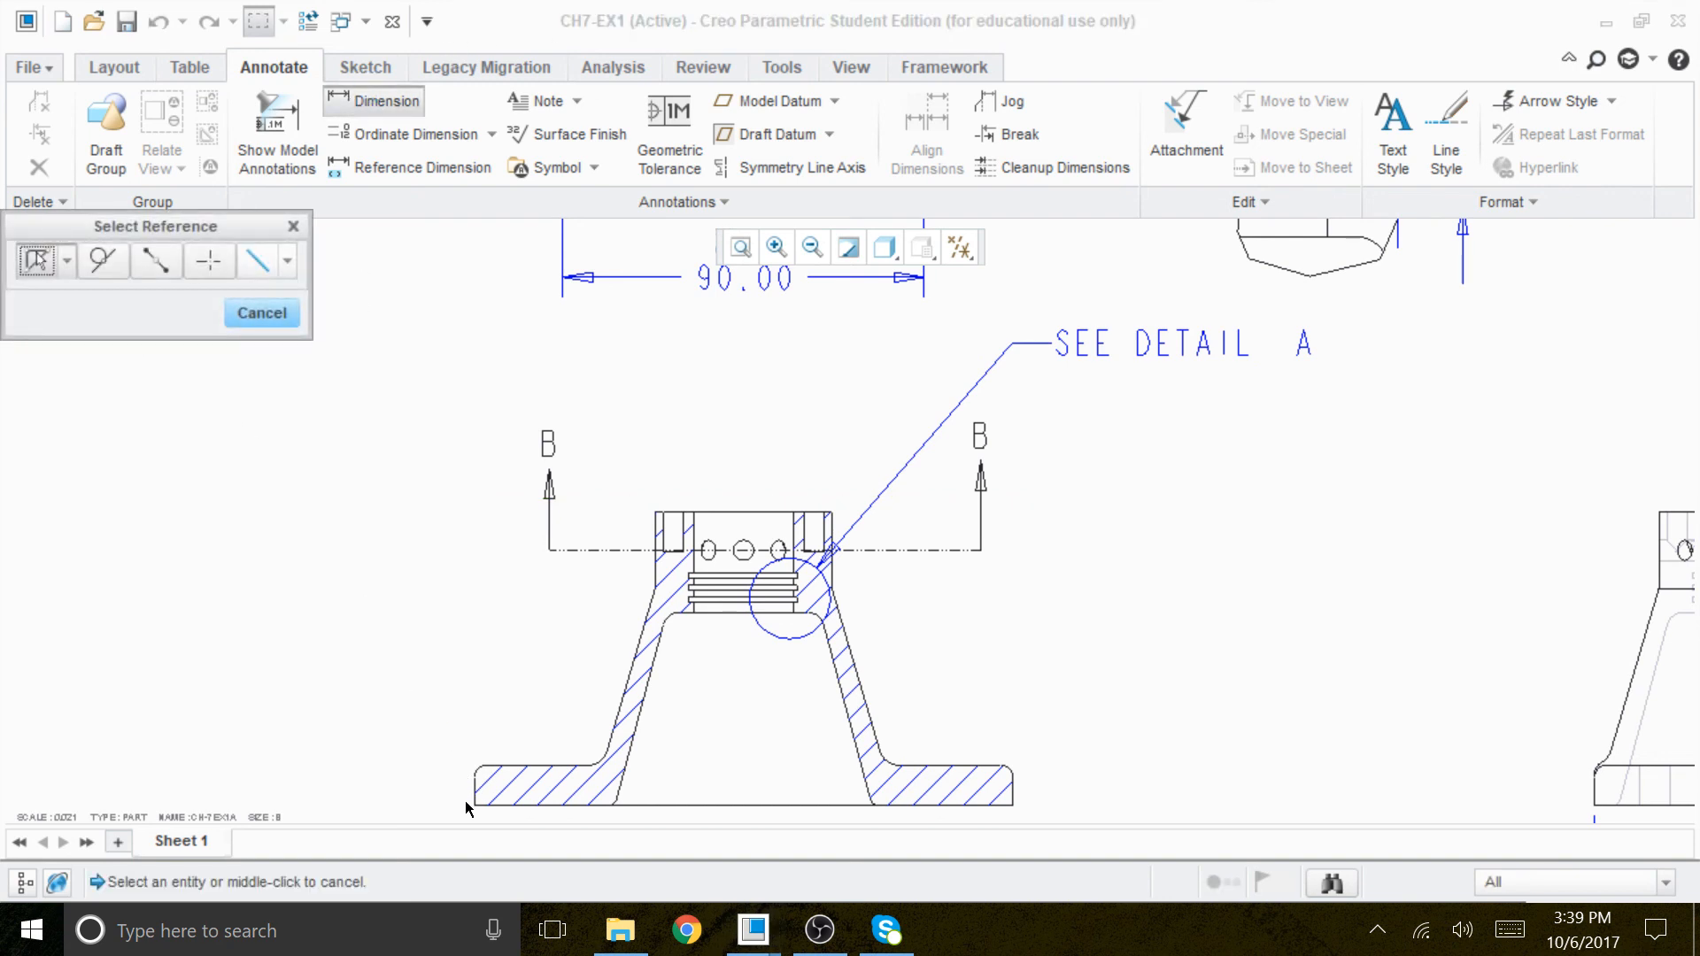
left_click(512, 763)
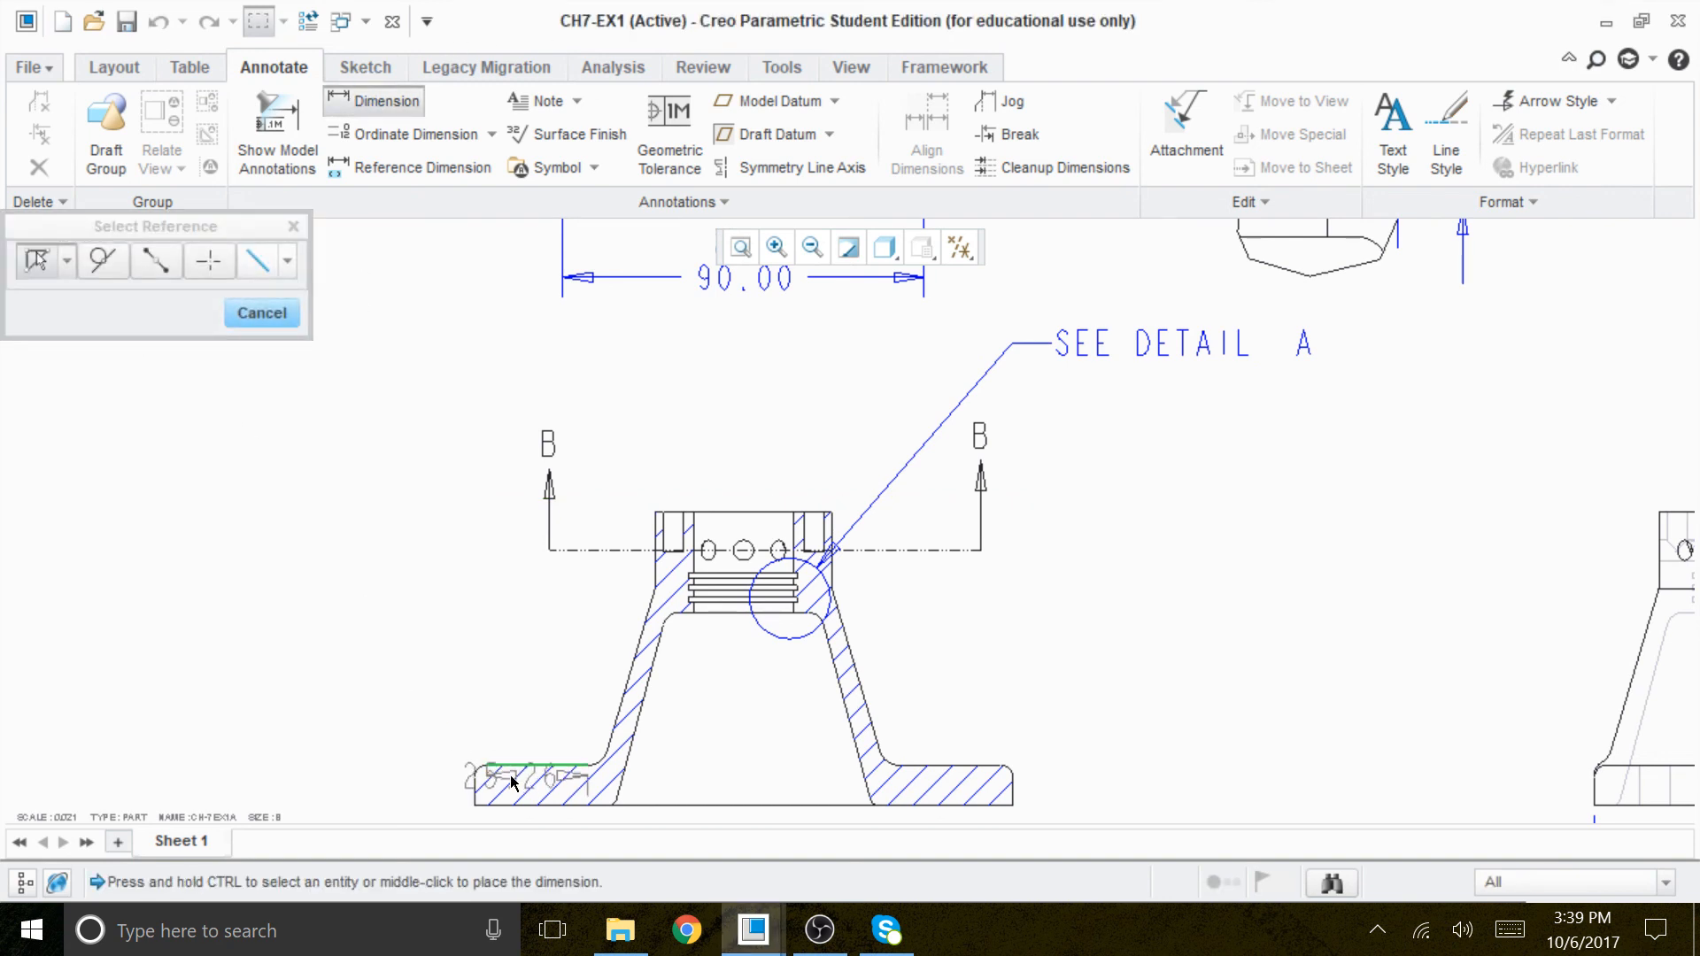
left_click(507, 806, "ctrl")
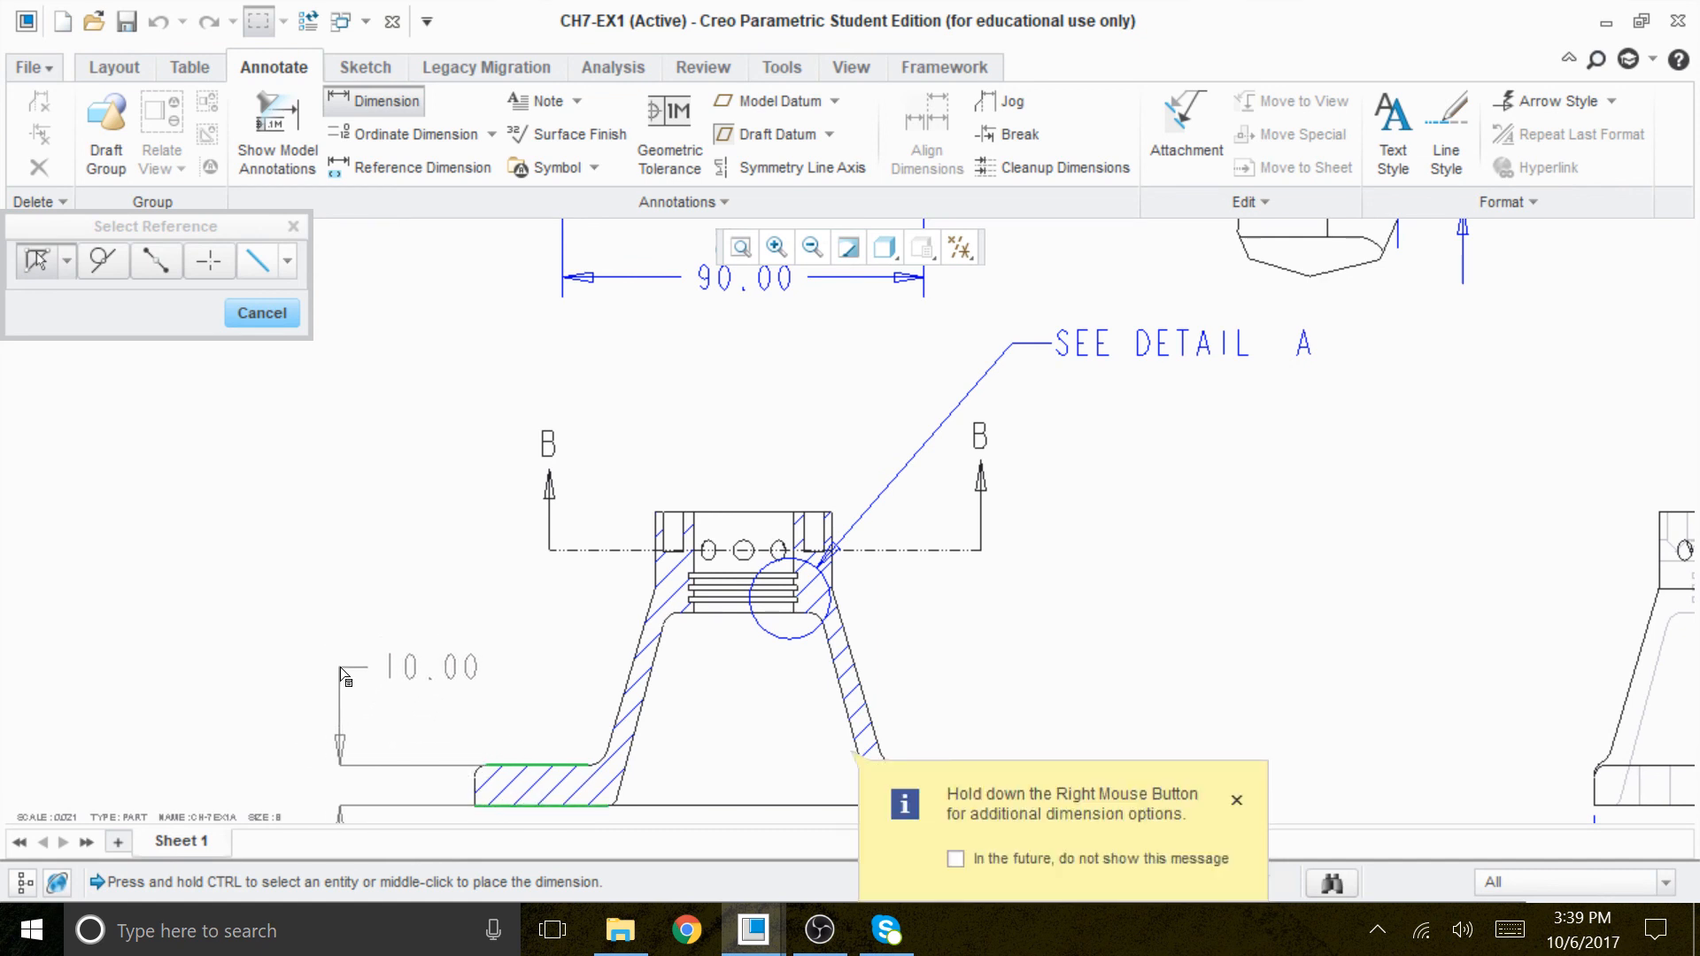
middle_click(339, 675)
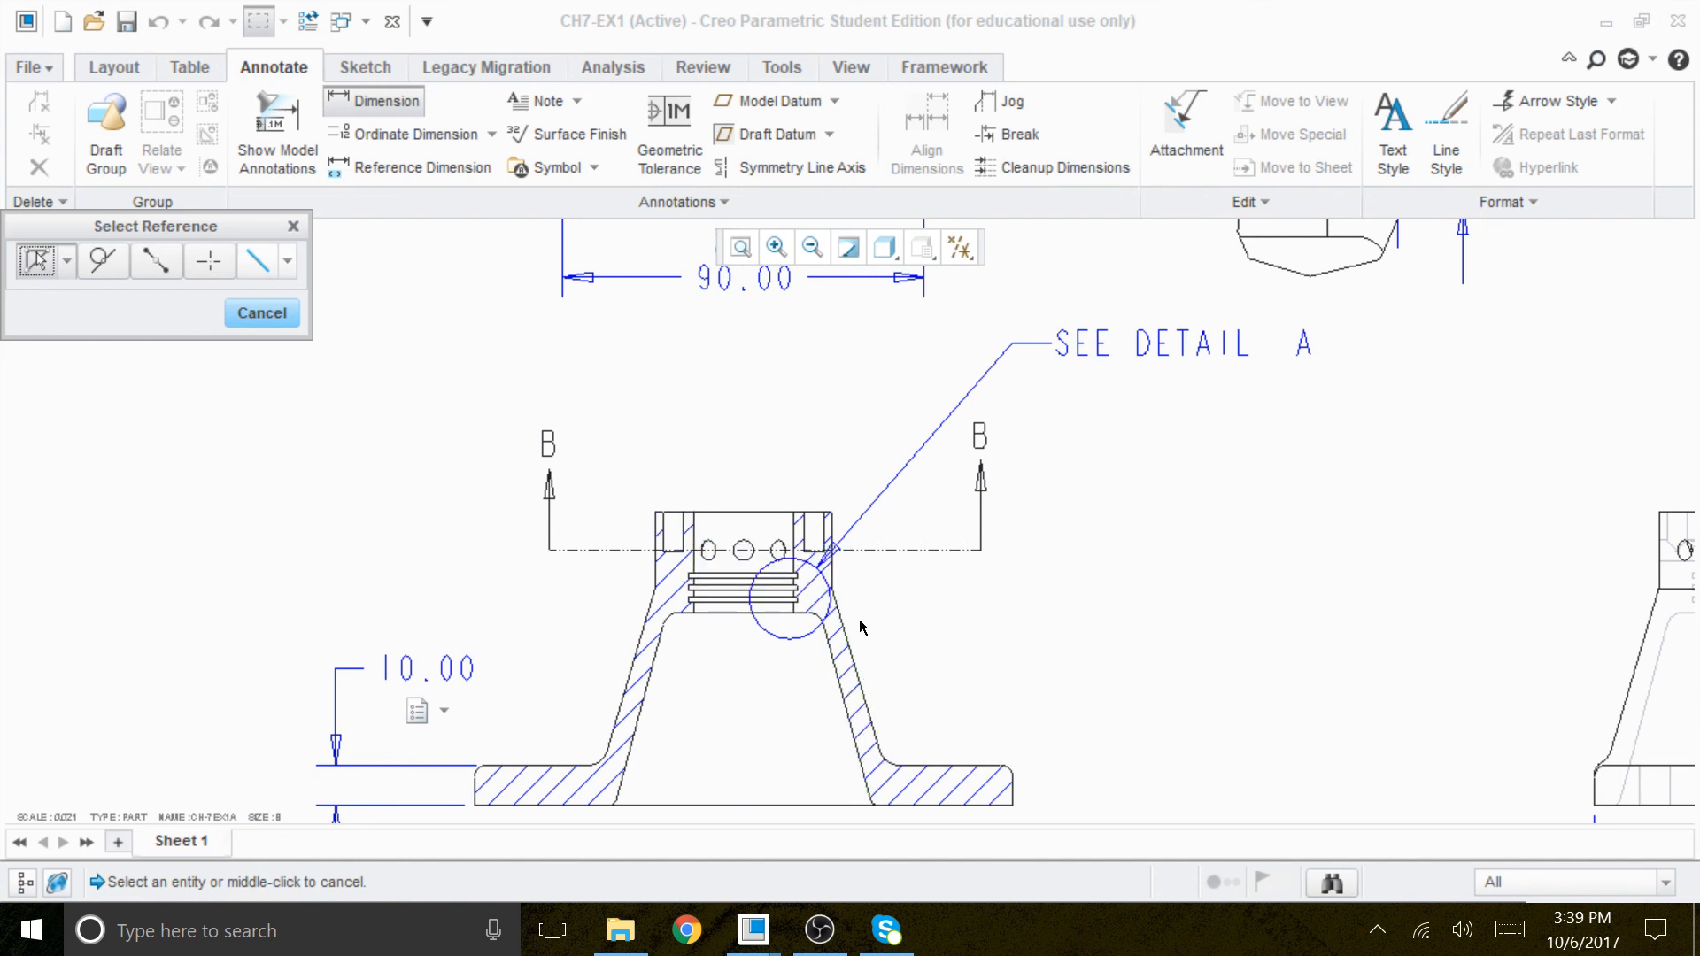
Dimension the inner cavity's upper corner radius and the bore's width at the top edge of the sectioned front view.
left_click(821, 623)
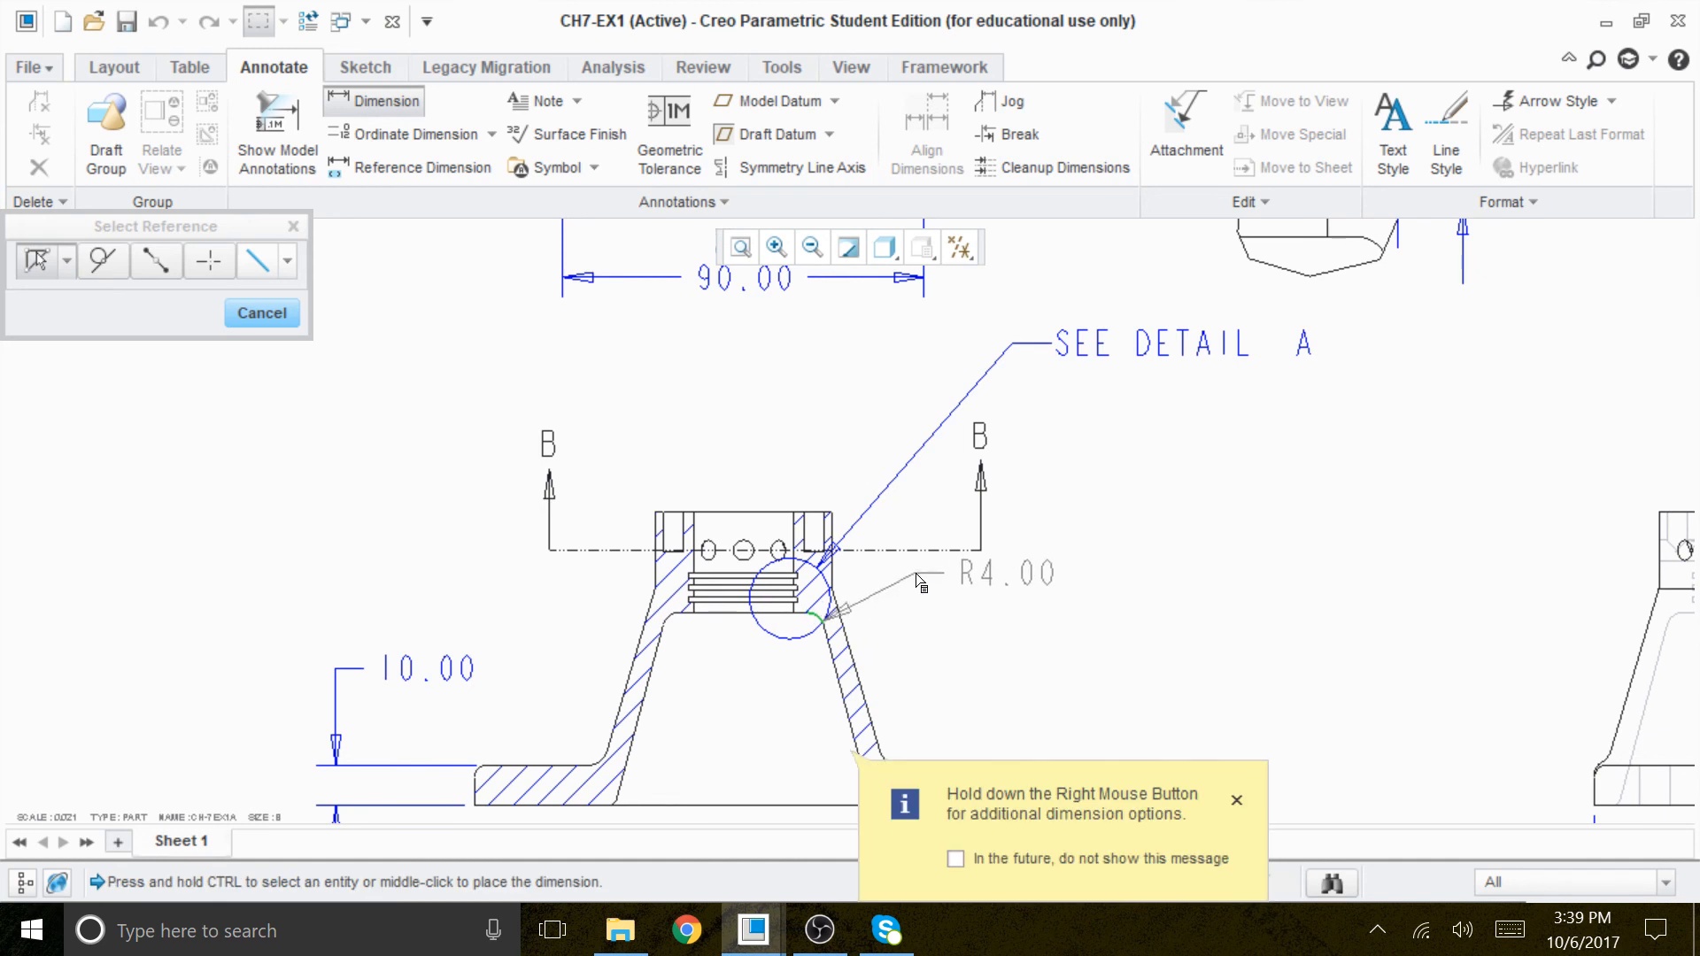
middle_click(913, 598)
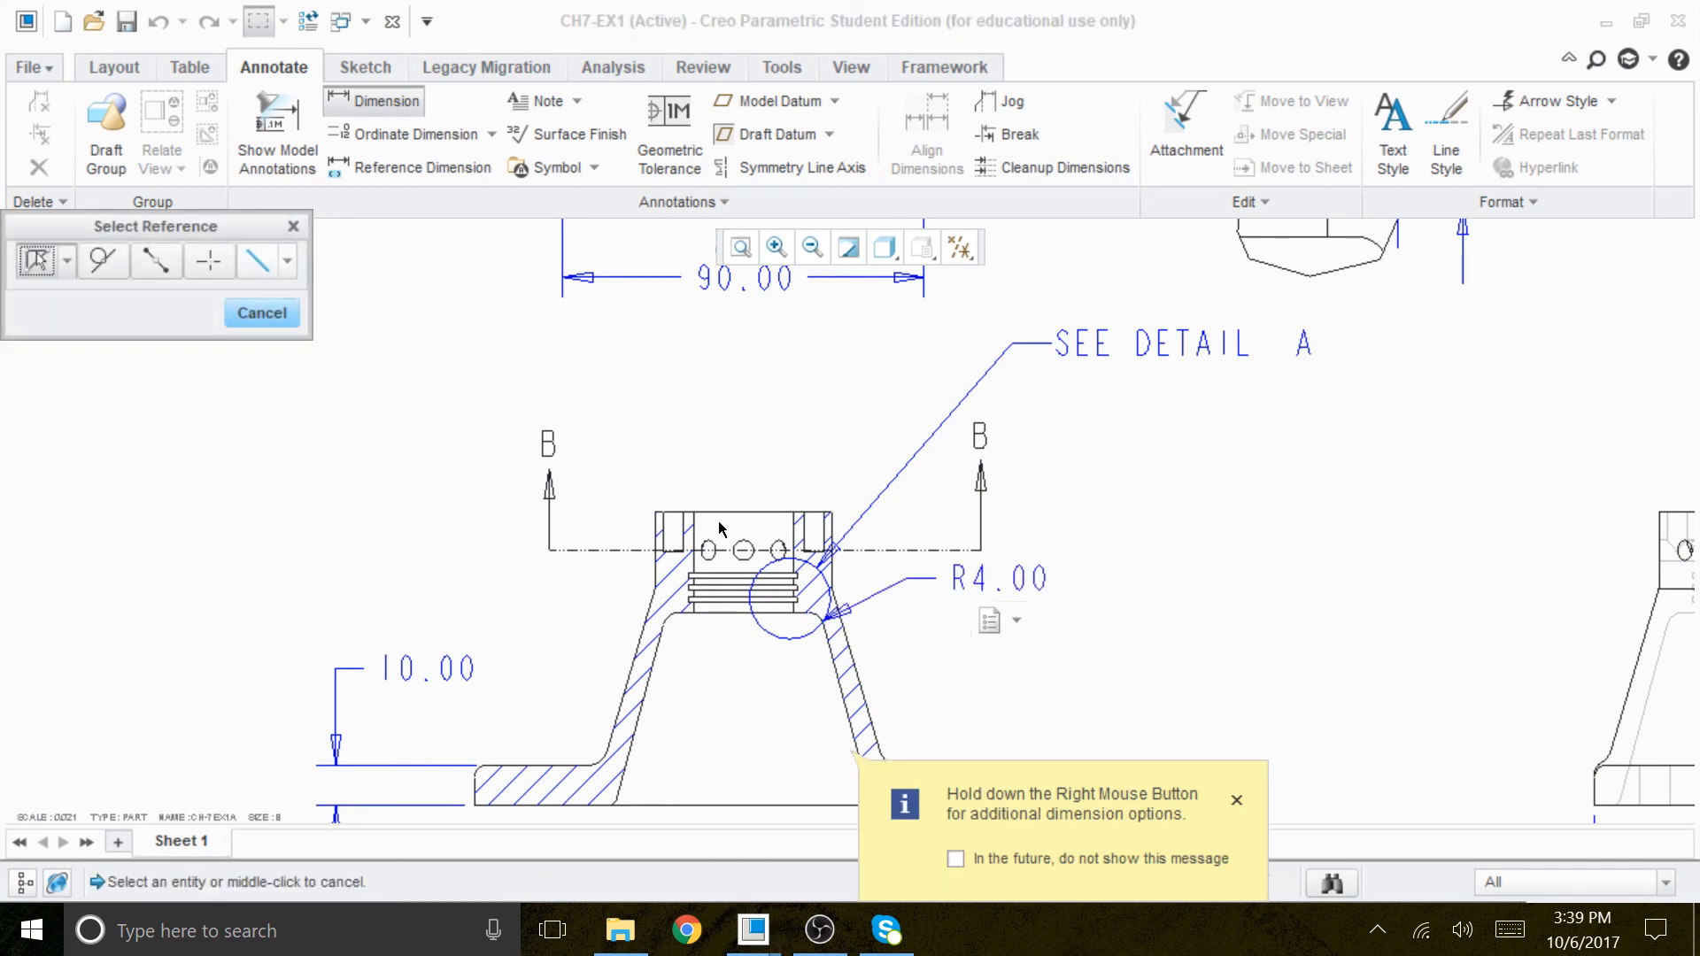
left_click(779, 511)
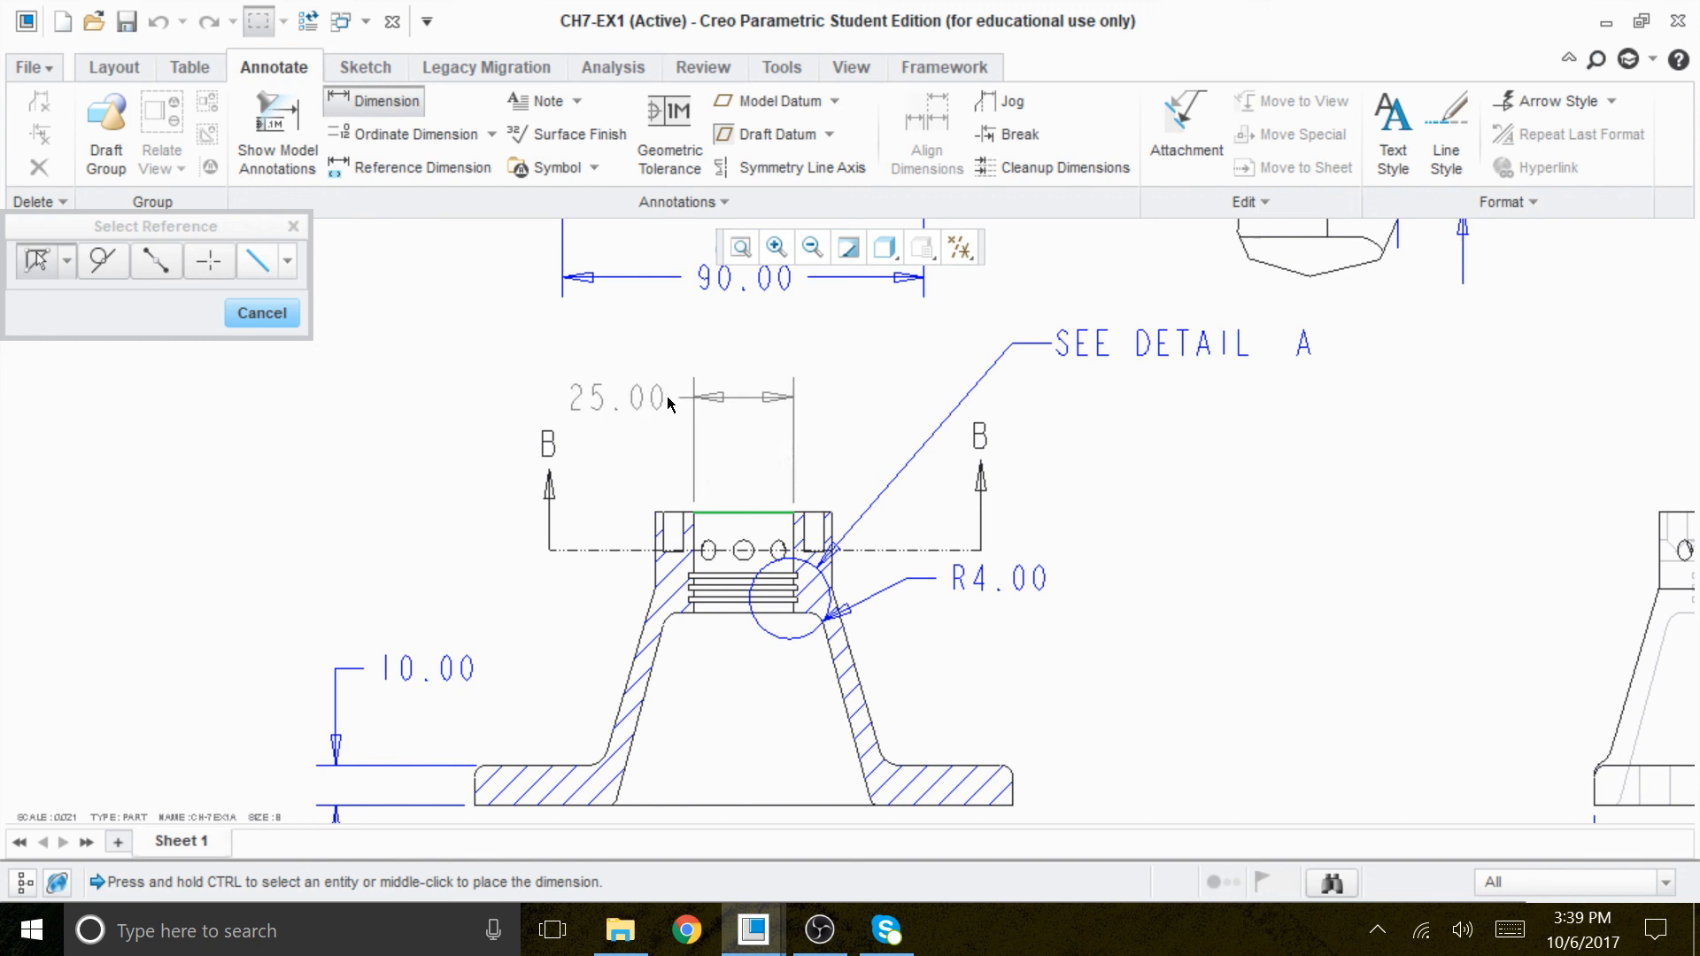
middle_click(668, 401)
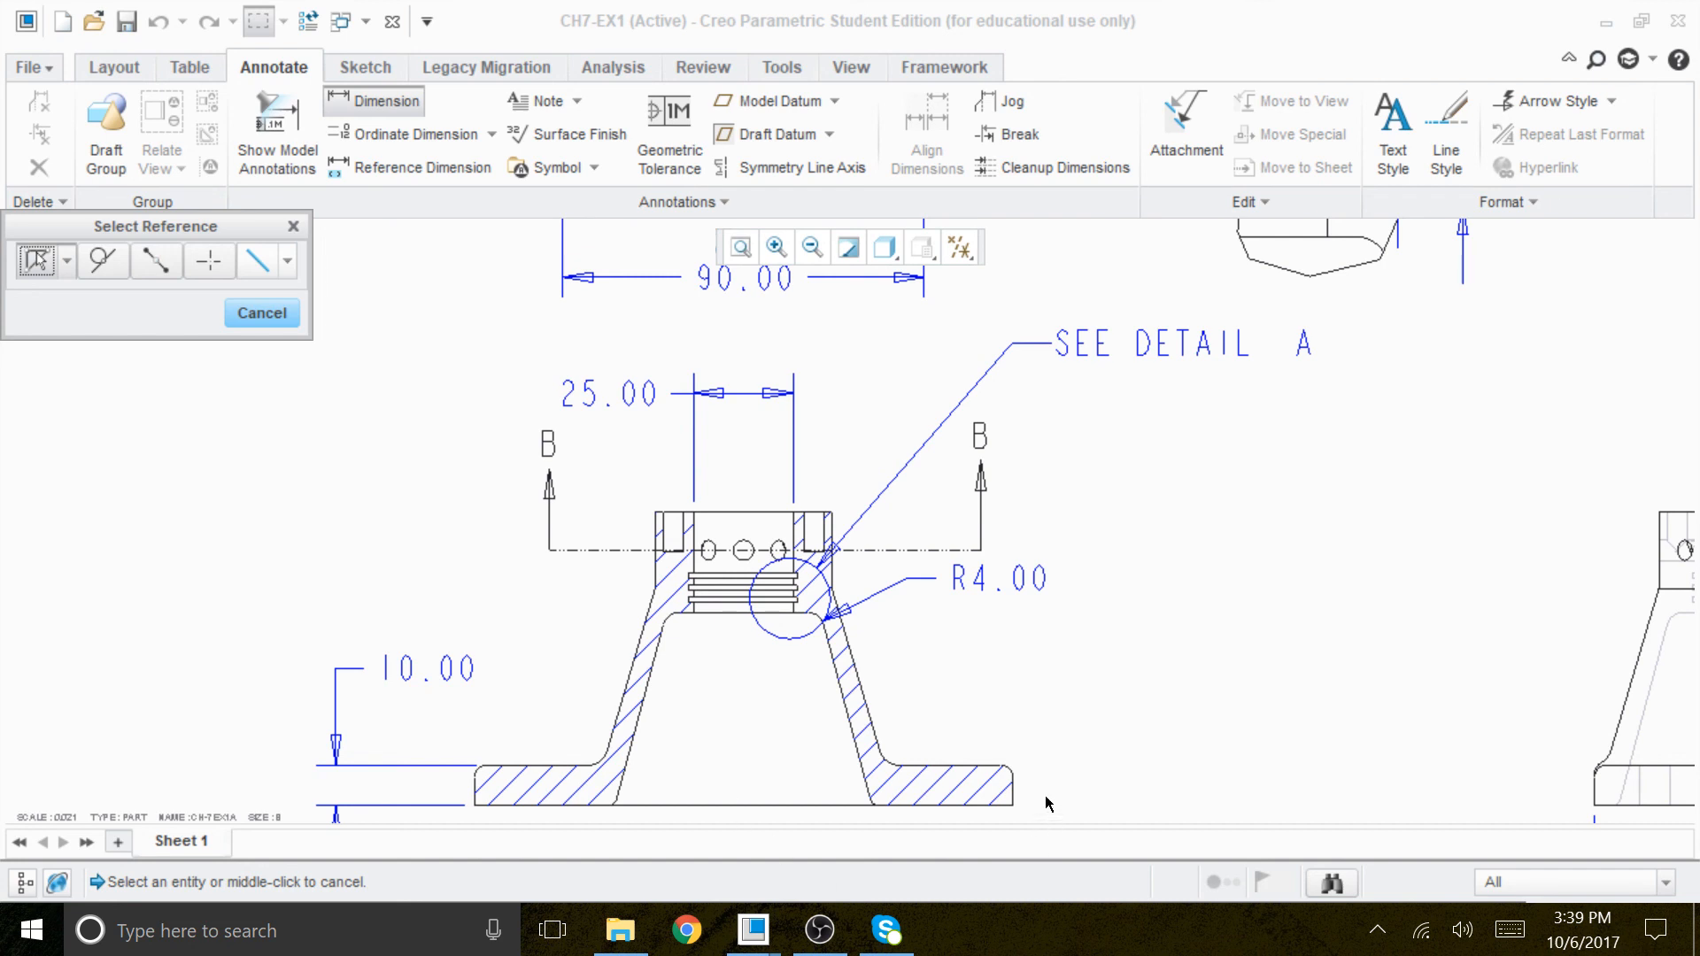
Dimension the flange's outer corner radius in the front view and the fillet radius above the flange in the side view.
left_click(1010, 777)
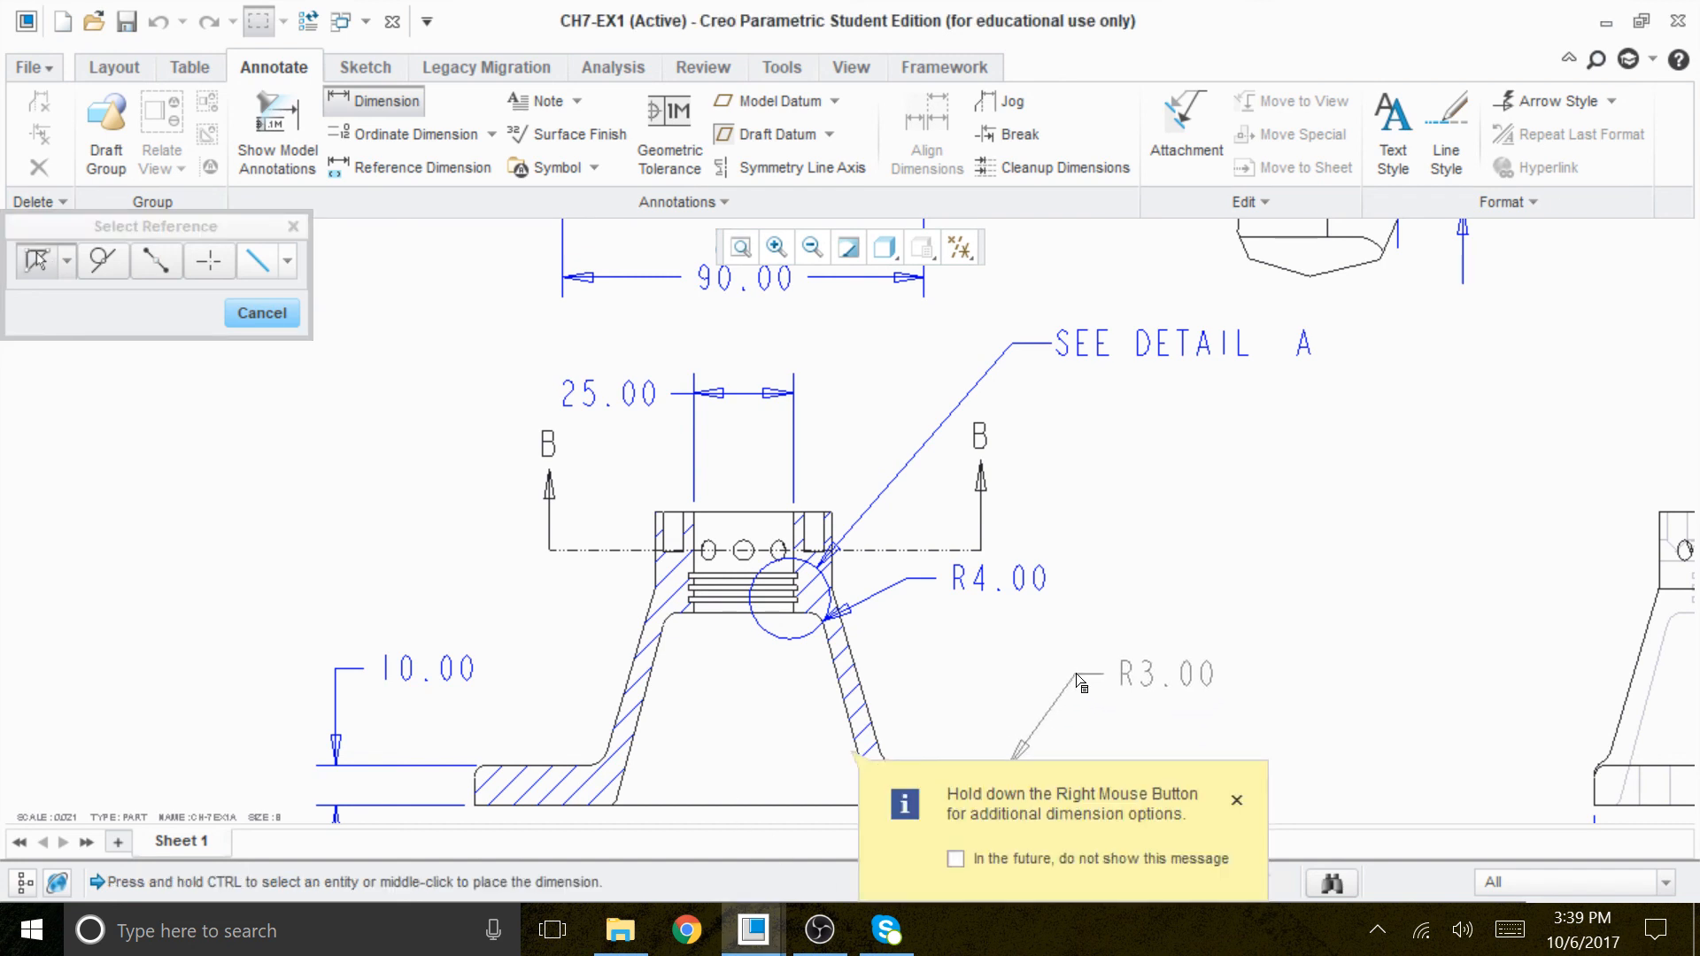
middle_click(1074, 679)
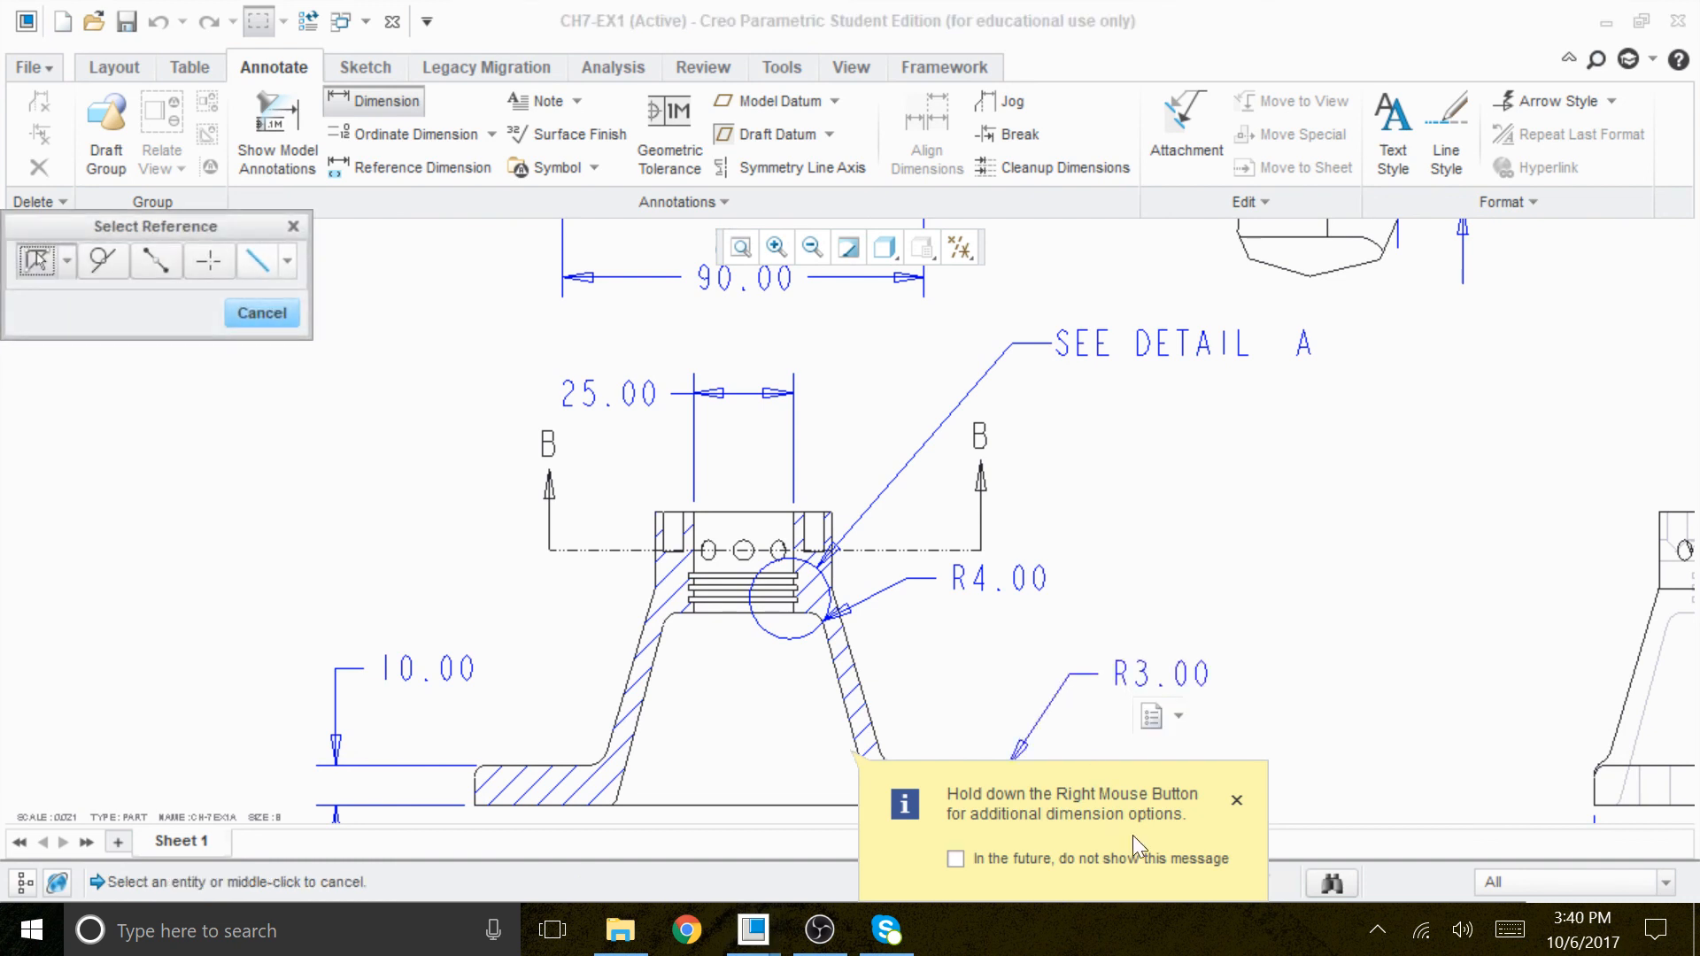
left_click(1608, 763)
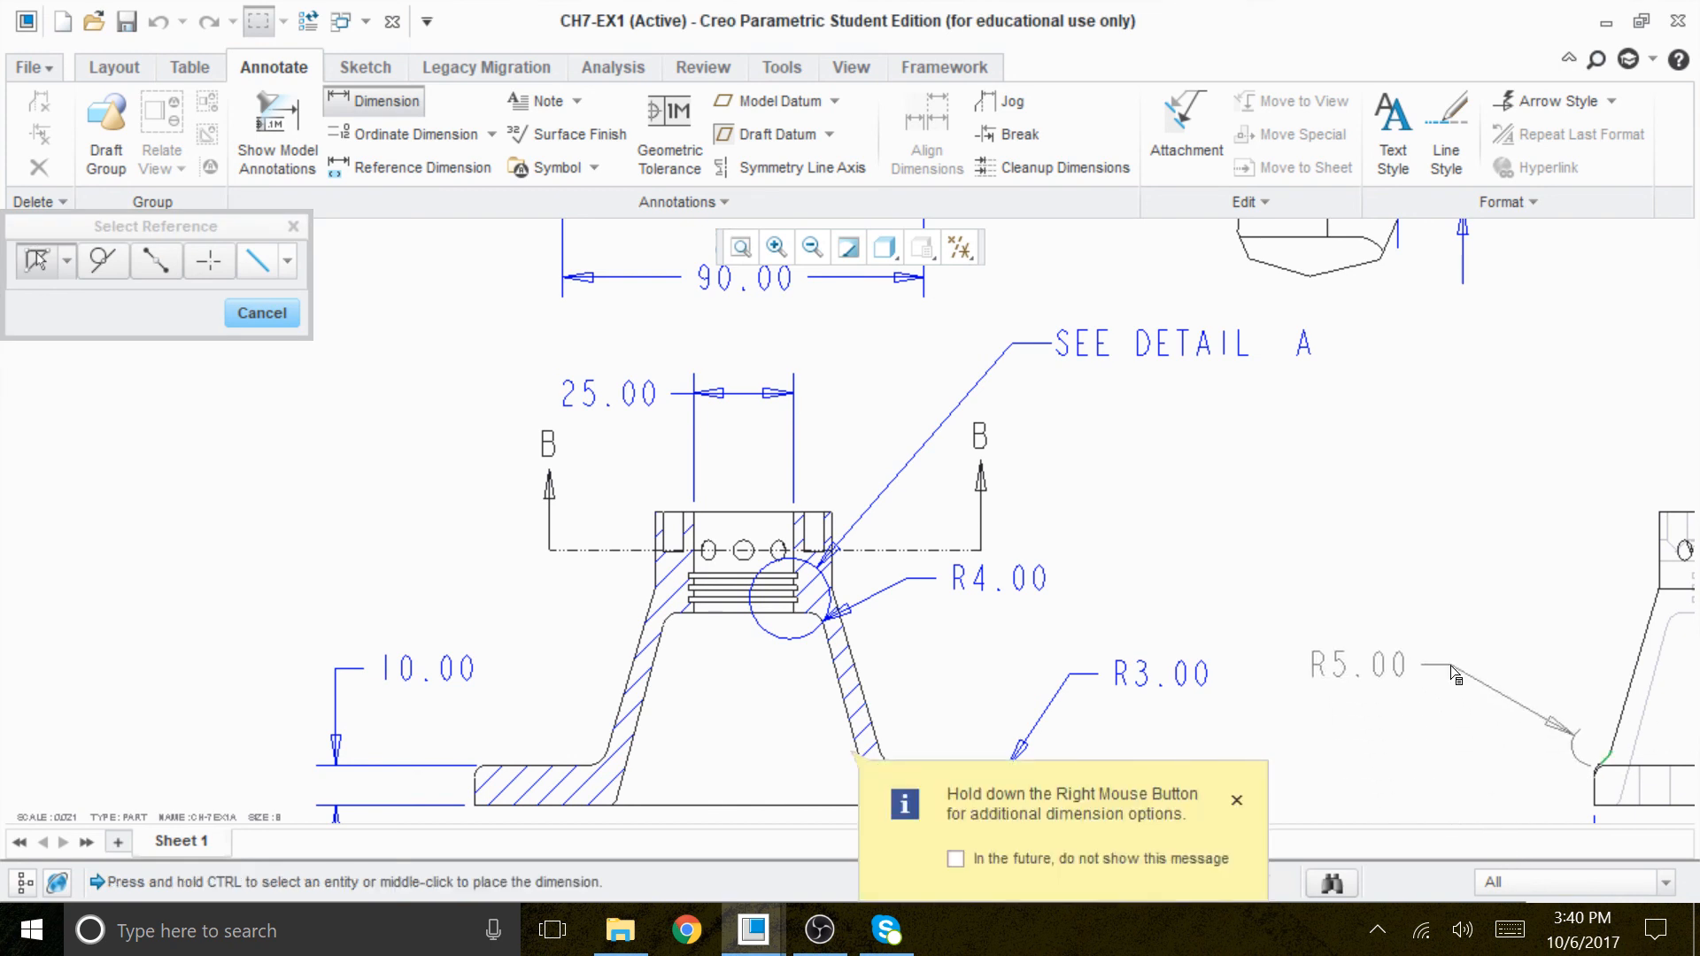
middle_click(1651, 756)
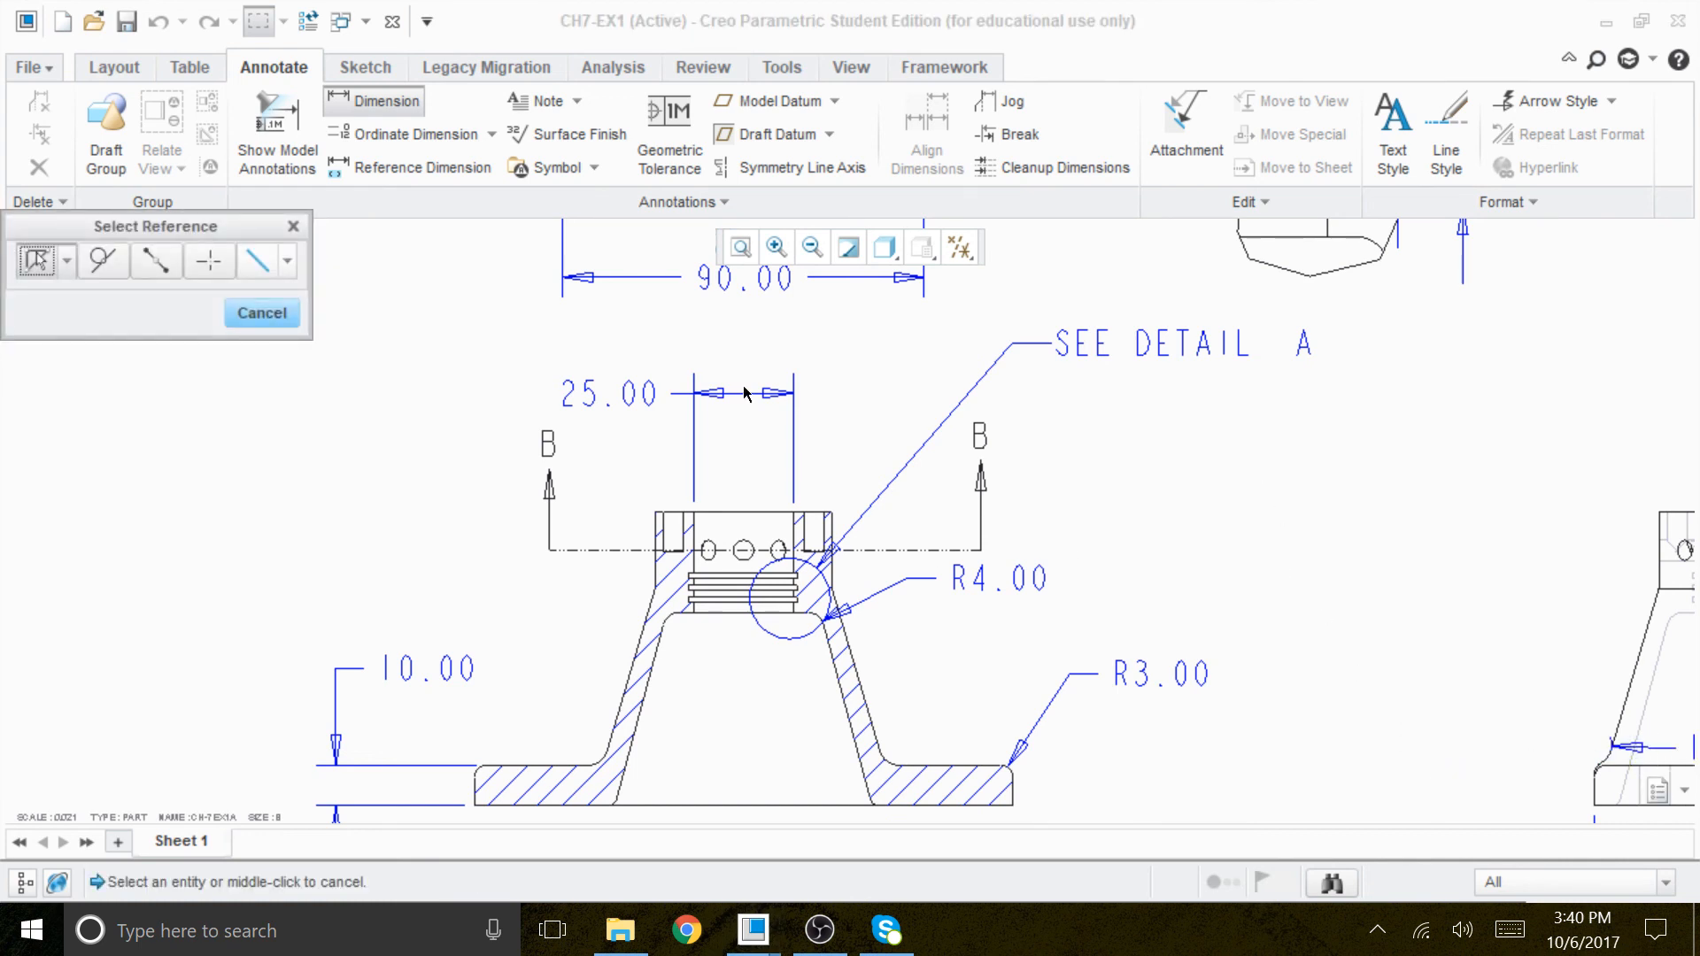
End dimensioning and shift the newly placed dimensions slightly together, moving the fillet radius text farther inside the side view.
left_click(741, 247)
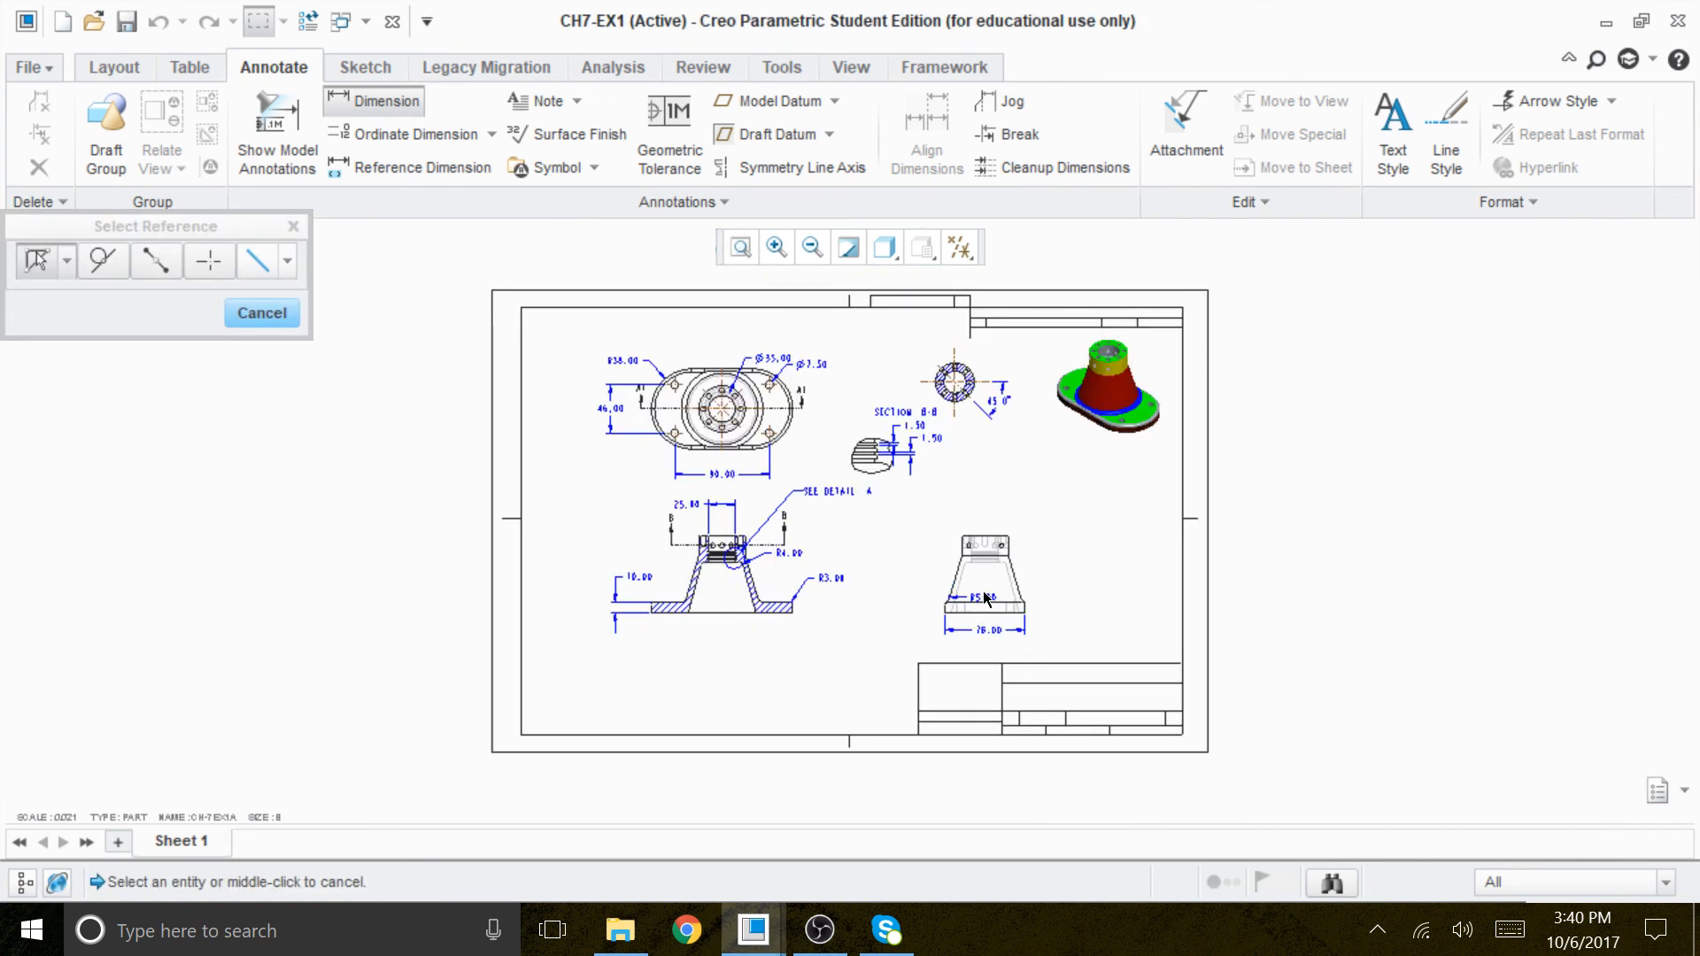
scroll(979, 591, "up", 3)
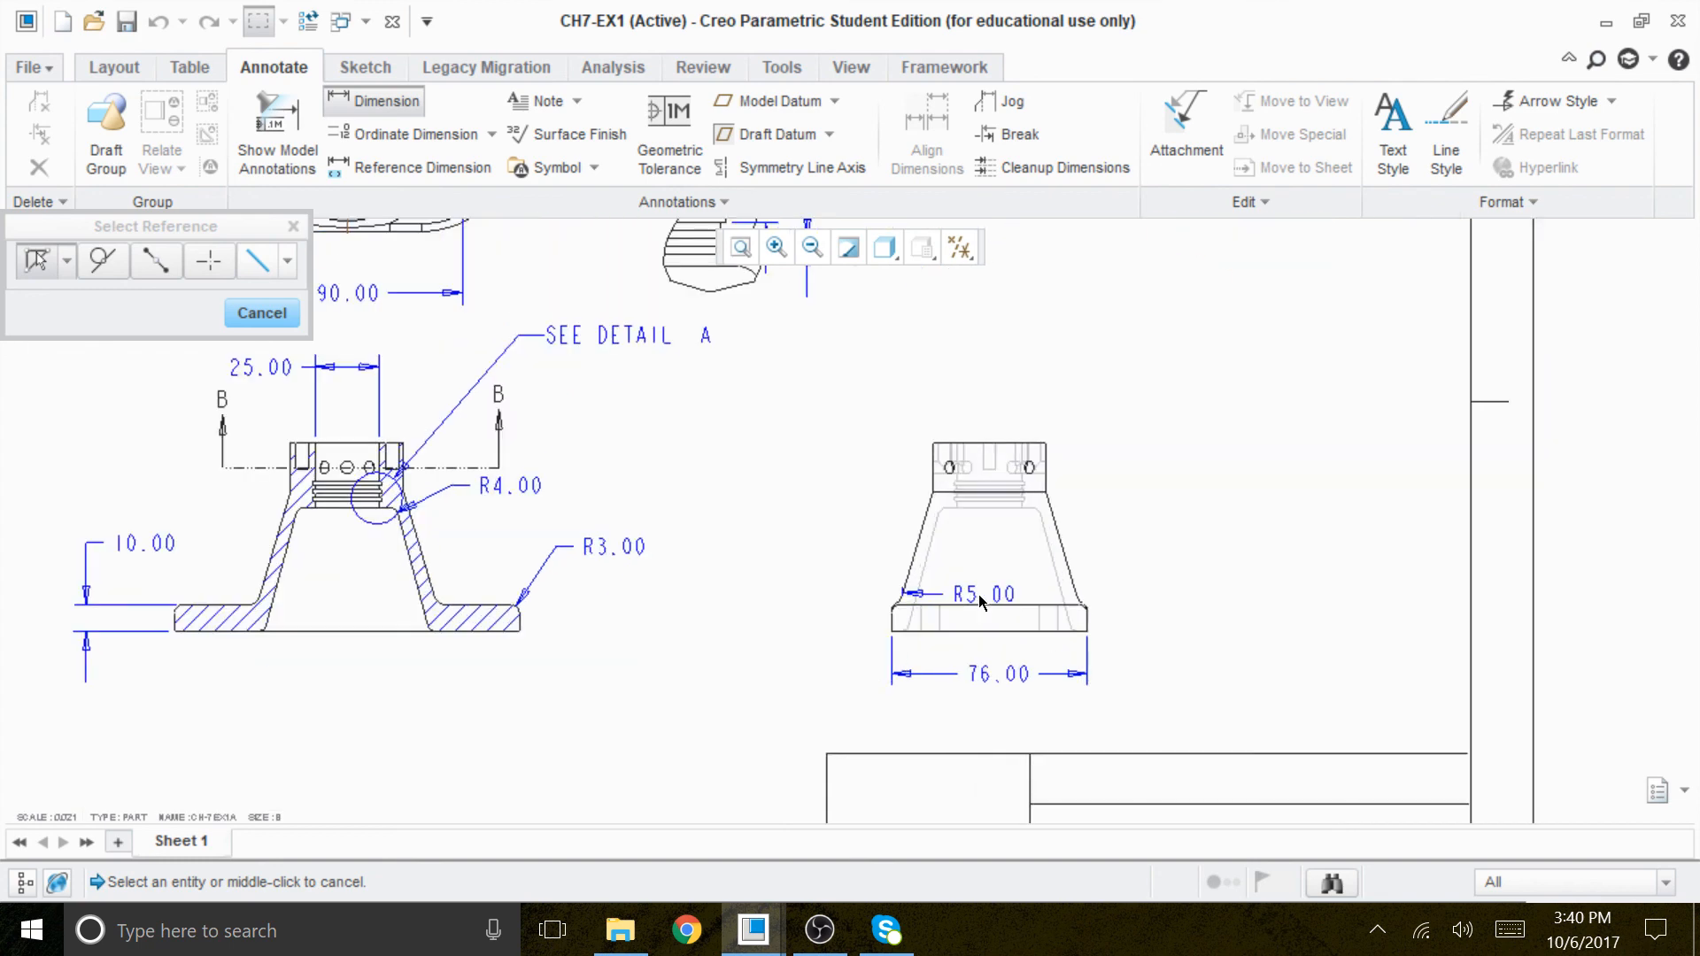
scroll(979, 593, "up", 2)
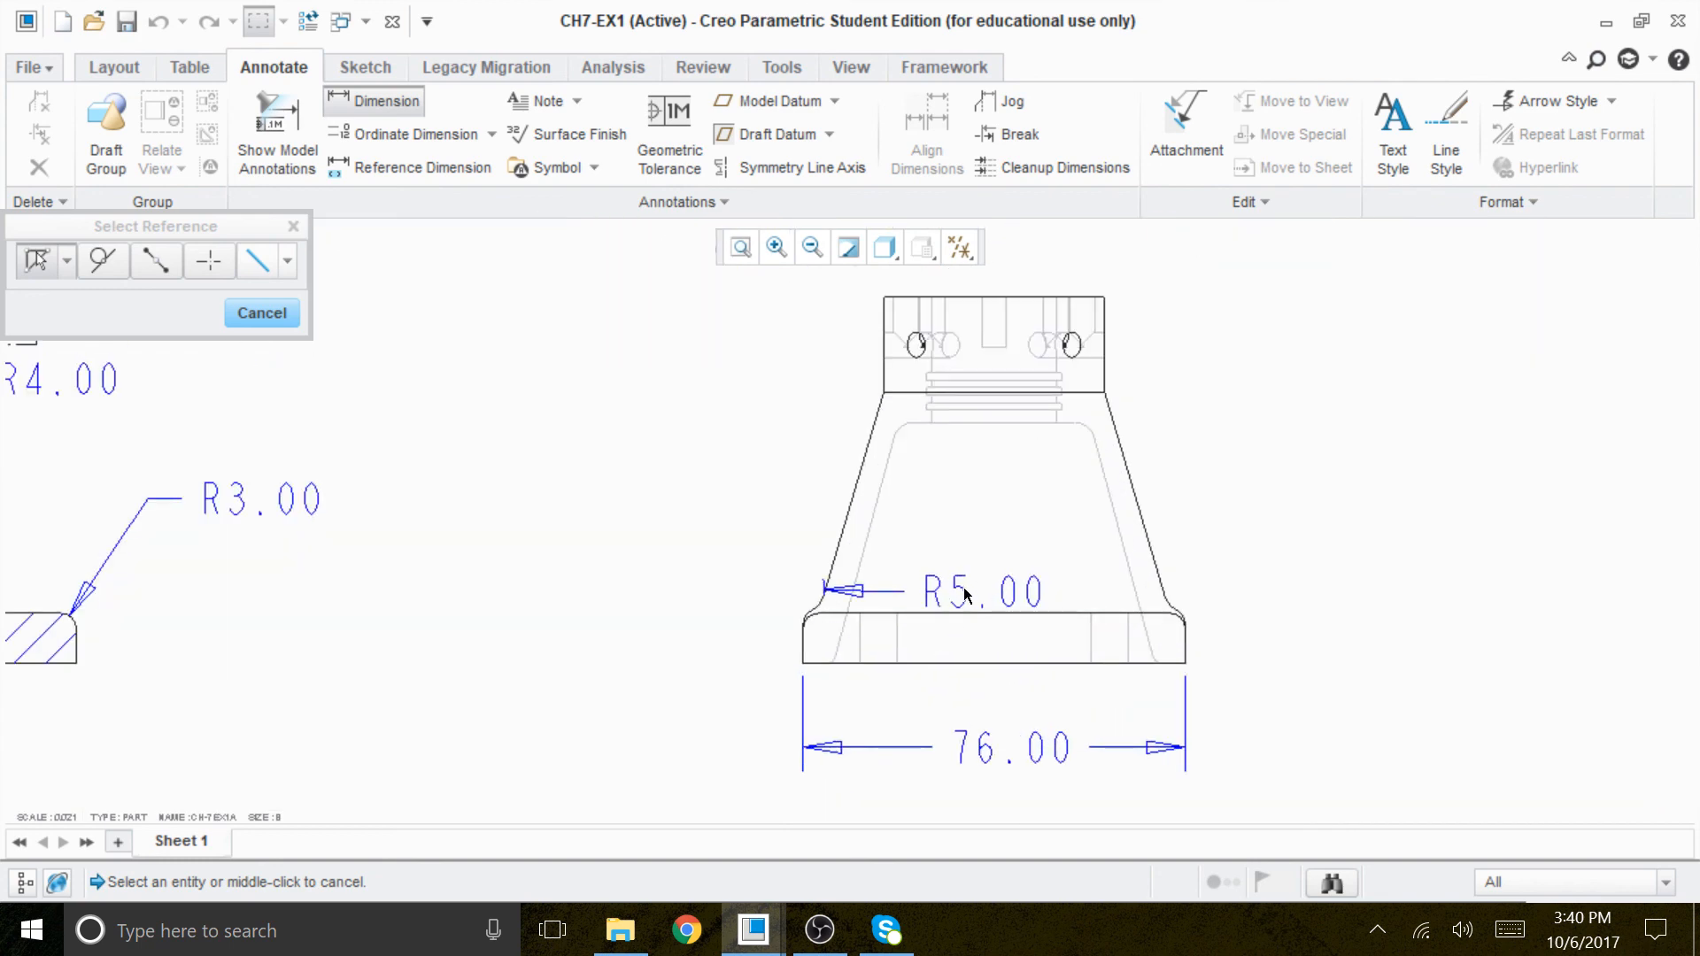
left_click(262, 313)
mouse_move(1012, 591)
left_mouse_down()
mouse_move(988, 558)
mouse_move(861, 504)
mouse_move(853, 591)
mouse_move(797, 630)
mouse_move(1218, 600)
mouse_move(1200, 567)
mouse_move(1038, 588)
left_mouse_up()
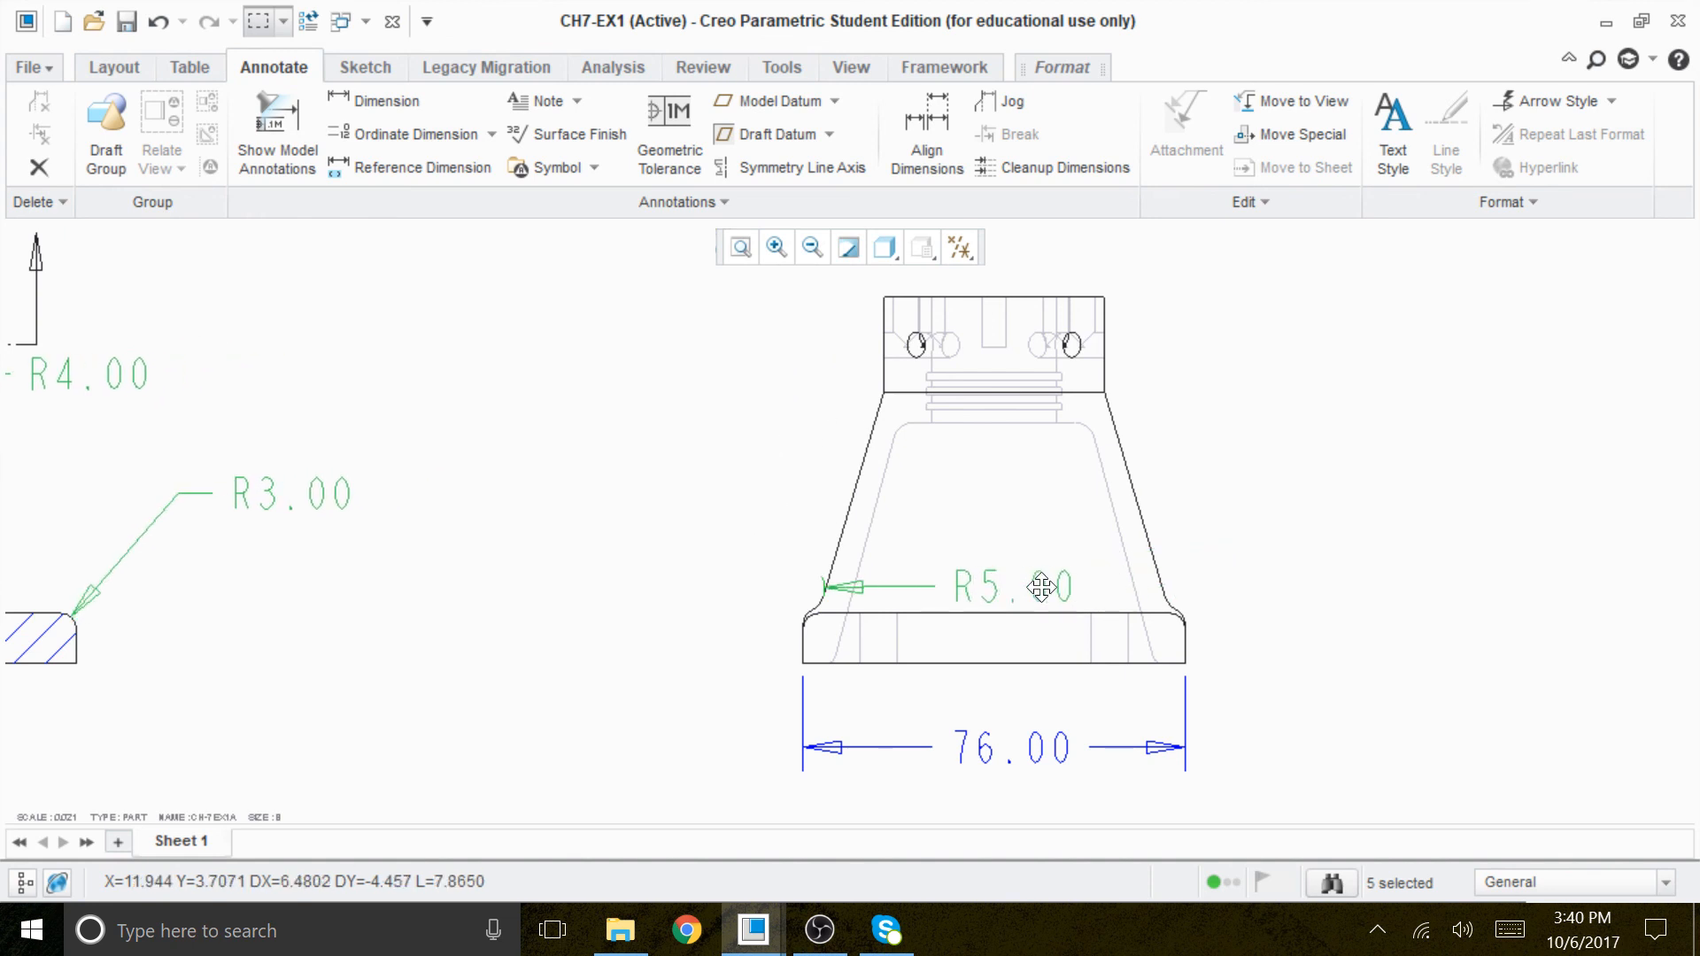
left_click(797, 505)
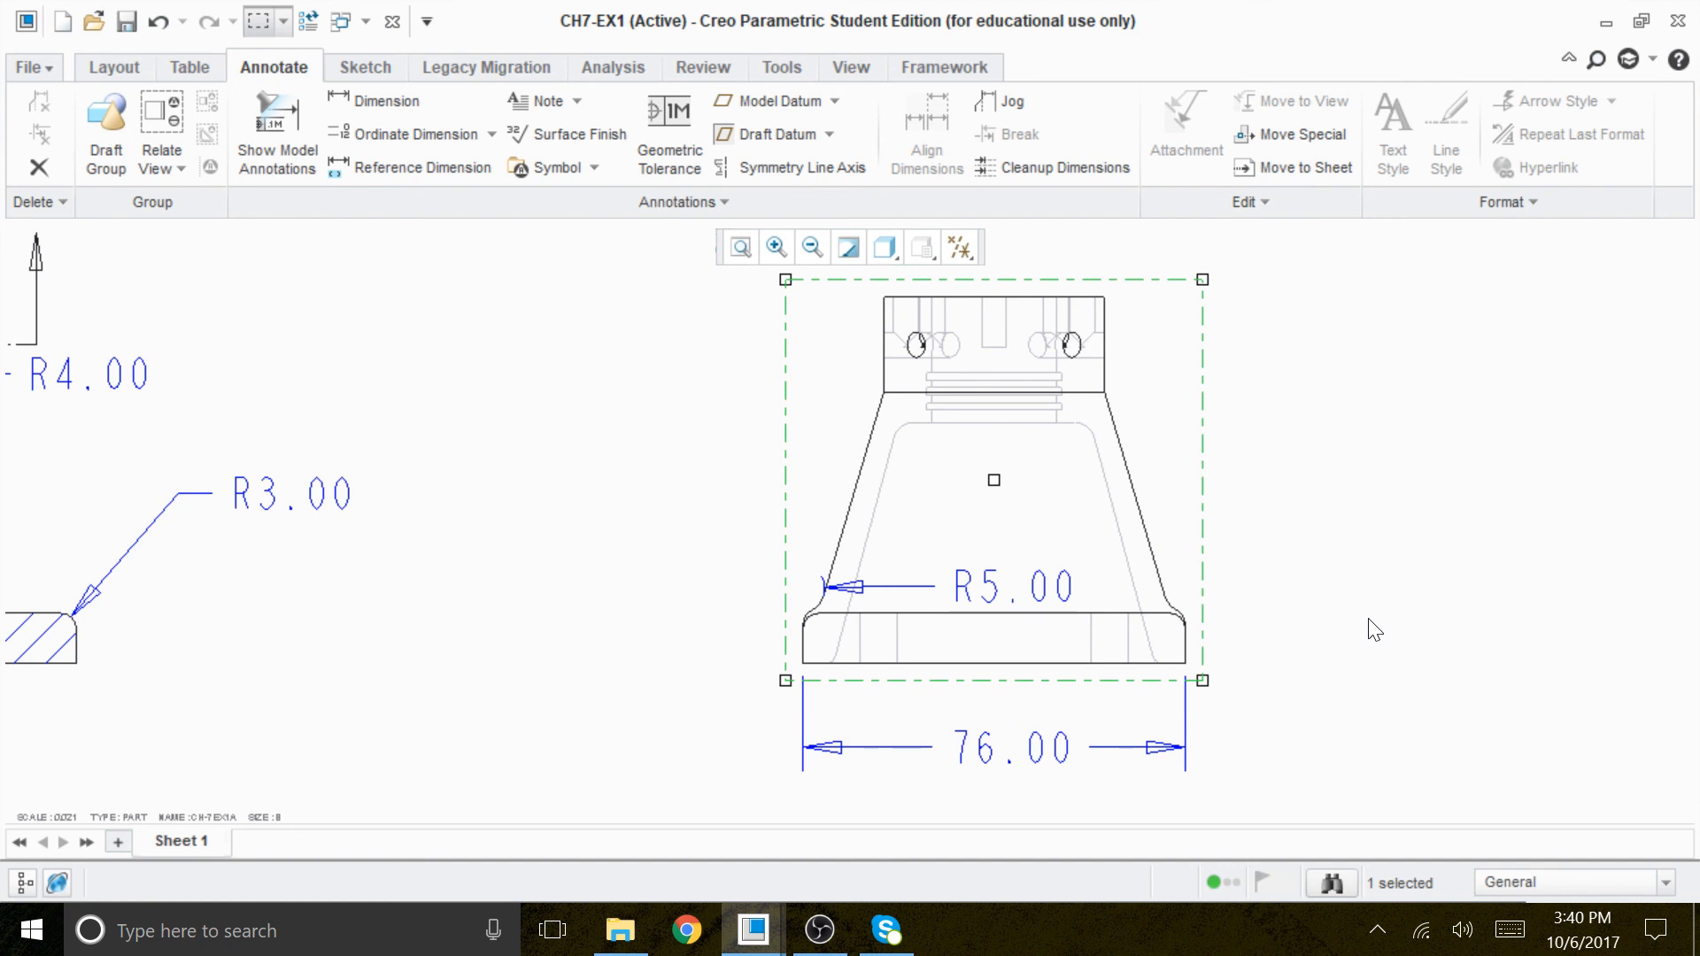
left_click(1285, 546)
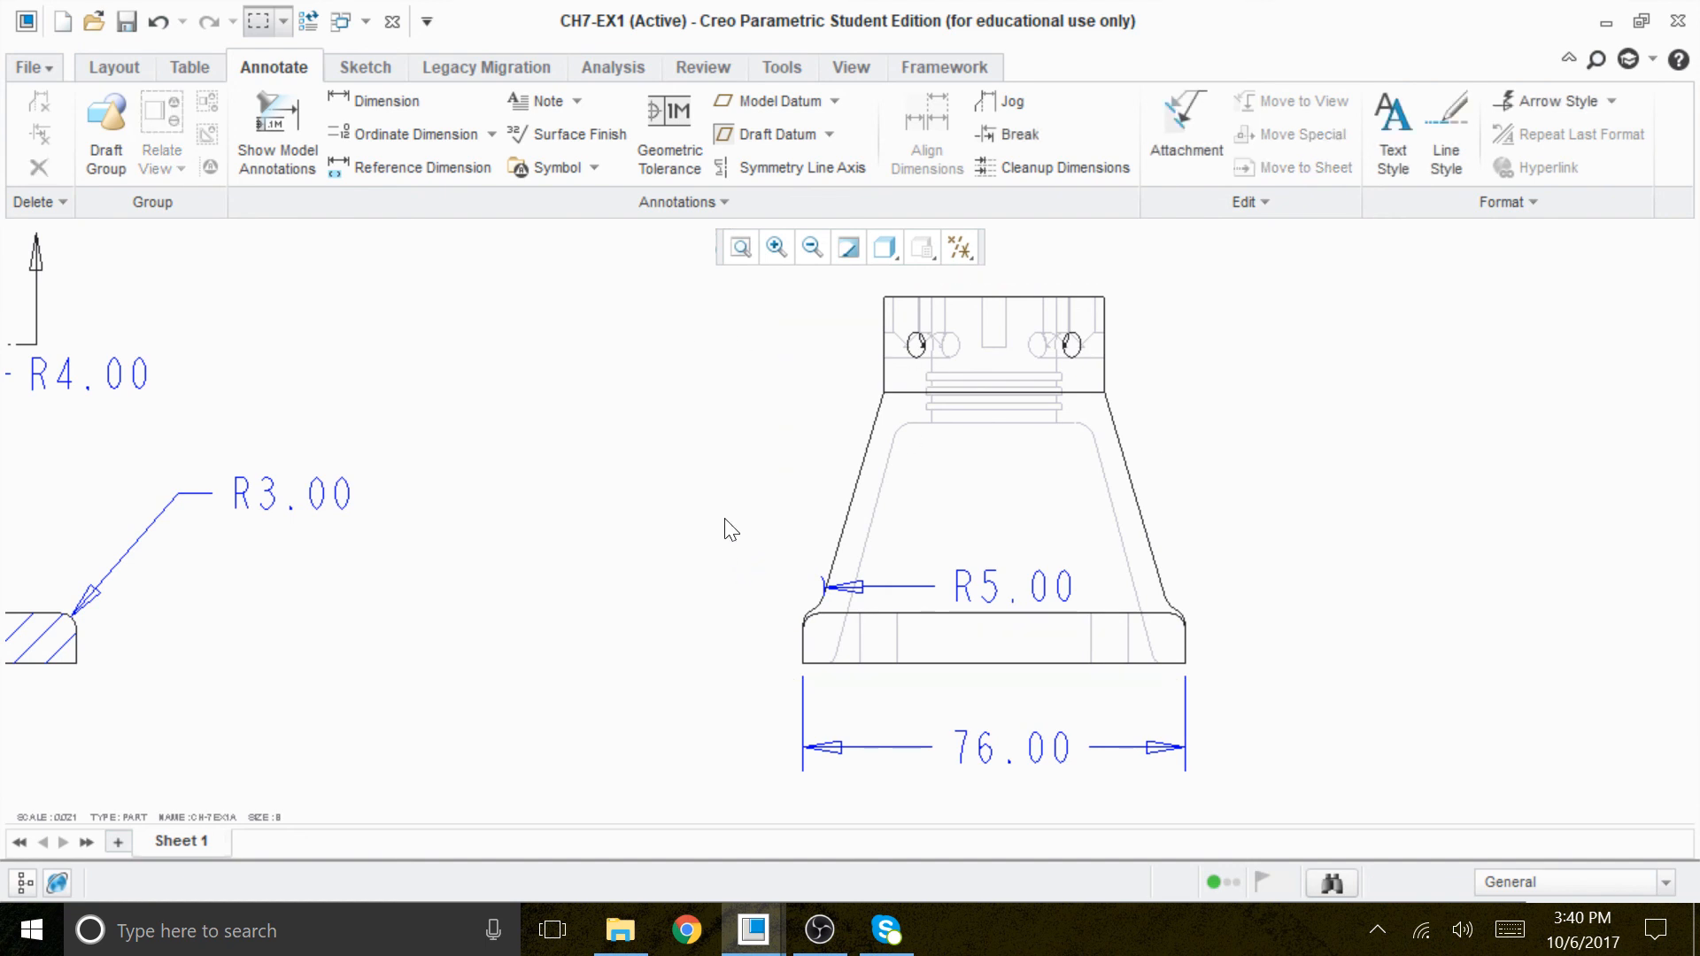
left_click(741, 248)
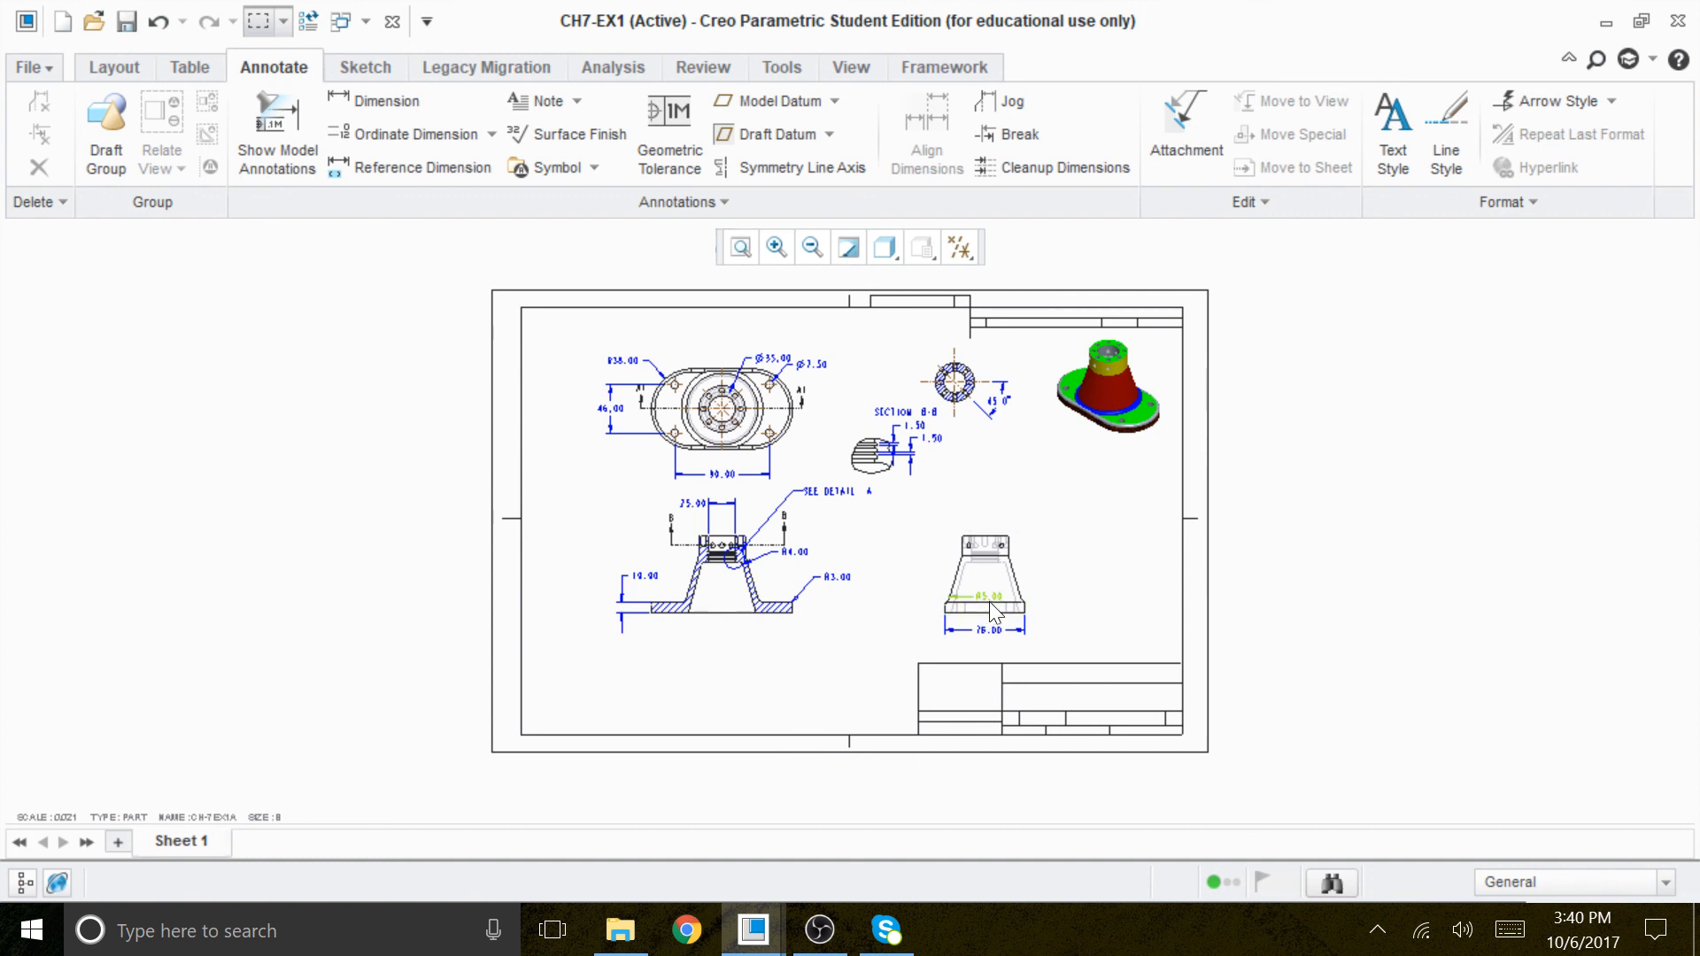
scroll(977, 584, "down", 2)
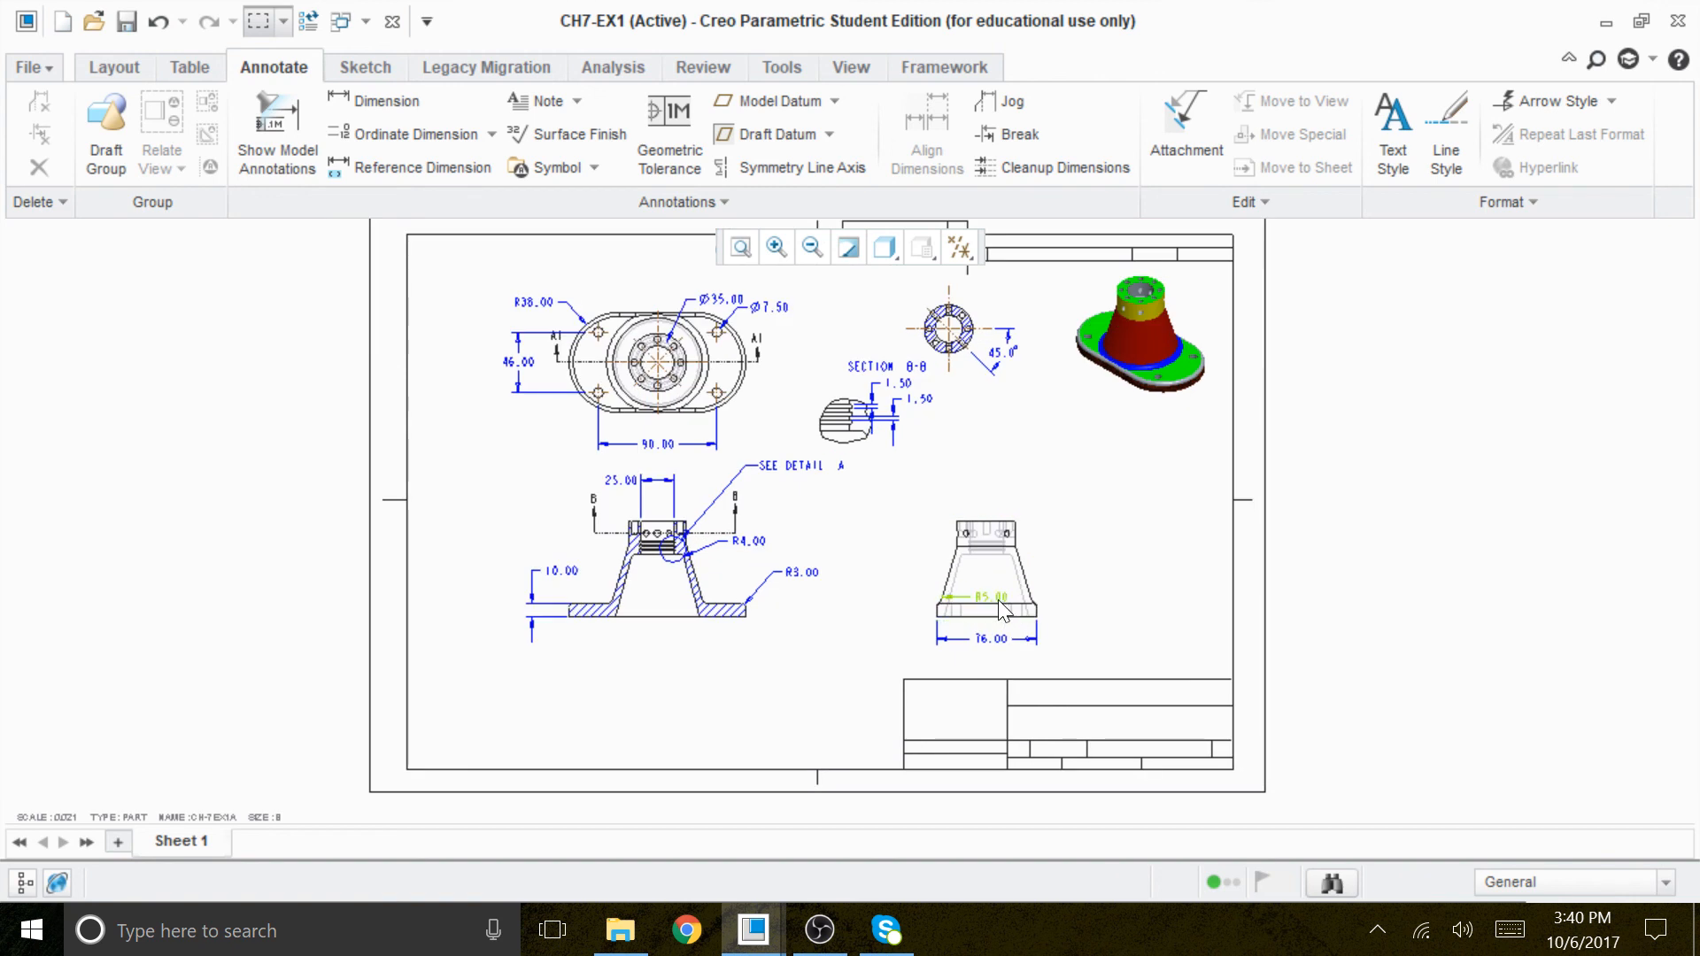